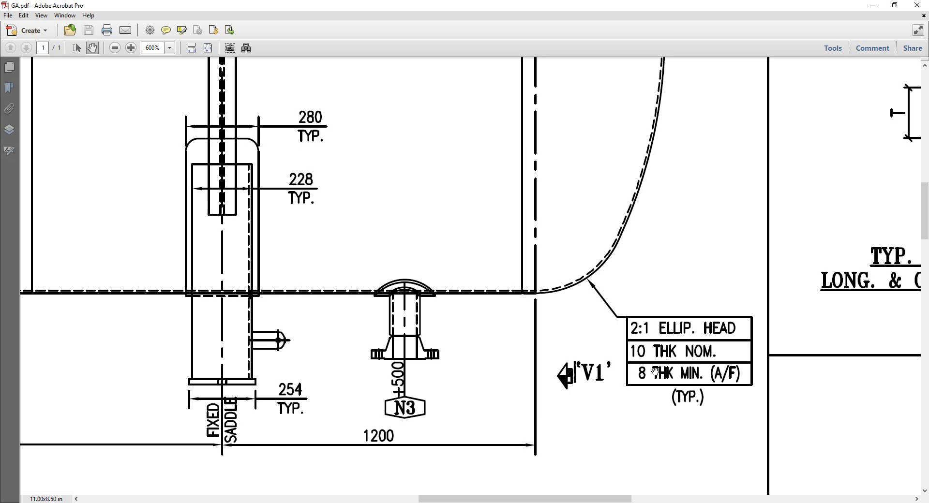
Examine the vessel's elevation view in the GA drawing, focusing on the manhole and the reference tangent line area.
{"action": "scroll", "coordinate": [654, 375], "scroll_direction": "down", "scroll_amount": 2, "text": "ctrl"}
{"action": "scroll", "coordinate": [623, 226], "scroll_direction": "up", "scroll_amount": 3}
{"action": "scroll", "coordinate": [604, 104], "scroll_direction": "up", "scroll_amount": 2}
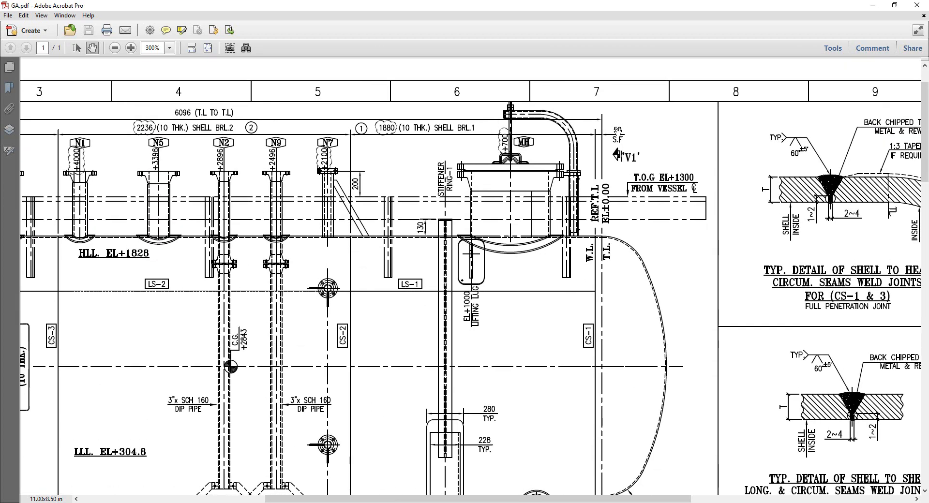
{"action": "scroll", "coordinate": [627, 139], "scroll_direction": "up", "scroll_amount": 2, "text": "ctrl"}
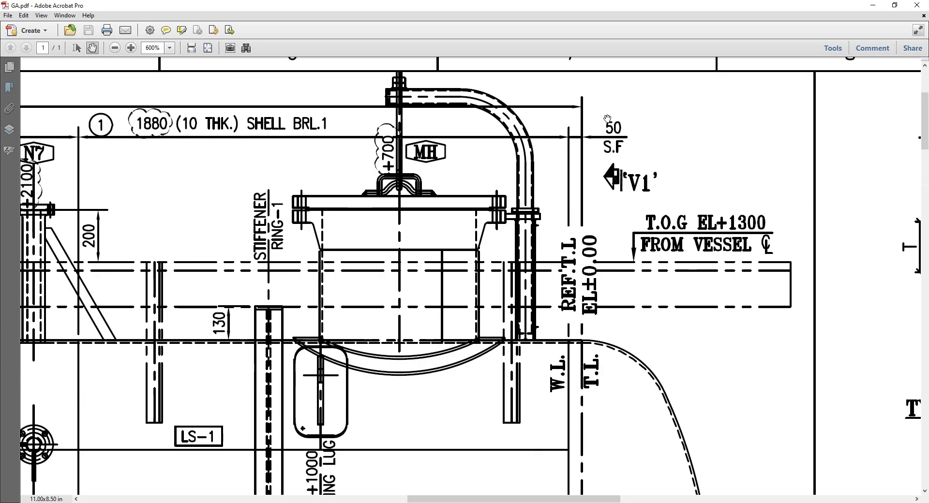
{"action": "scroll", "coordinate": [605, 148], "scroll_direction": "down", "scroll_amount": 3, "text": "ctrl"}
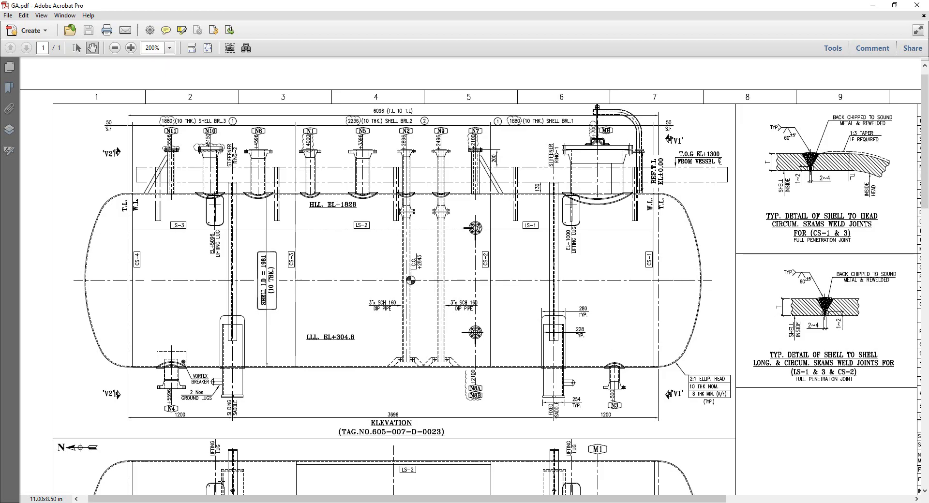
Start a new project in Static Equipment Generator and copy the project name DRAIN COLLECTION VESSEL from the Material List workbook in Excel.
{"action": "key", "text": "alt+Tab"}
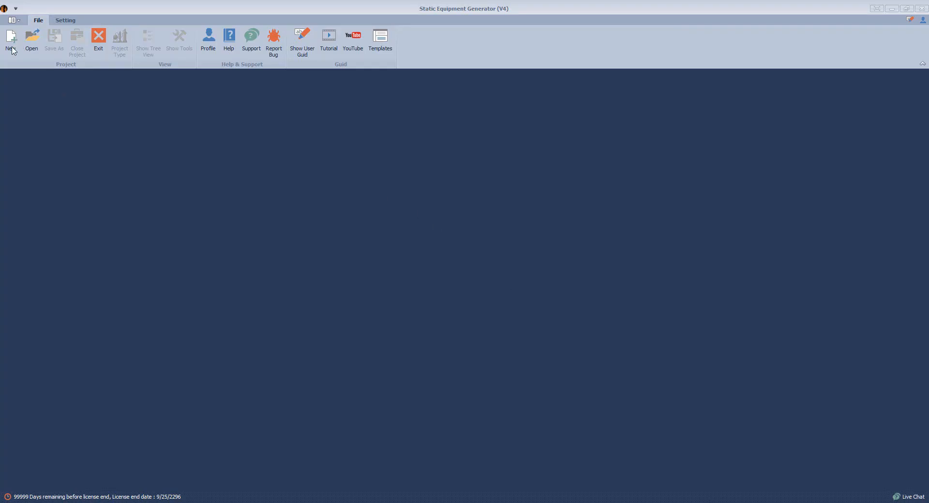
{"action": "left_click", "coordinate": [10, 38]}
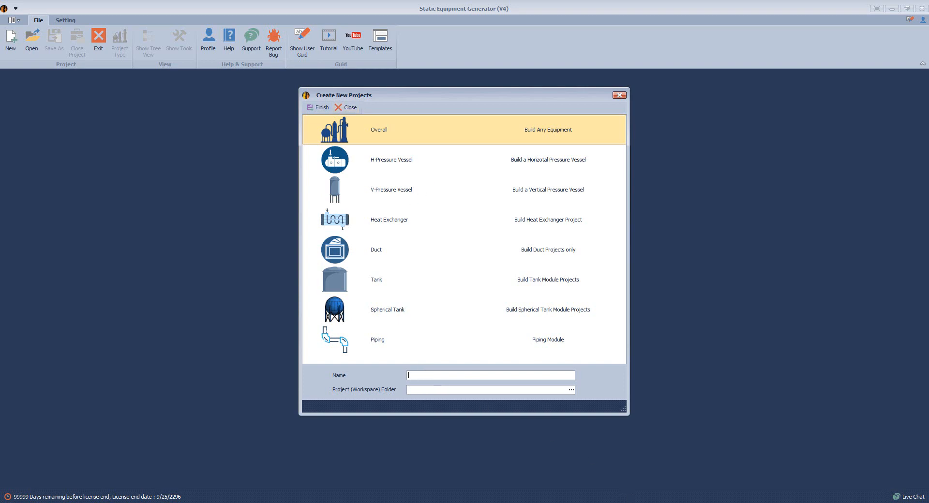
{"action": "key", "text": "alt+Tab"}
{"action": "left_click", "coordinate": [270, 161]}
{"action": "double_click", "coordinate": [270, 161]}
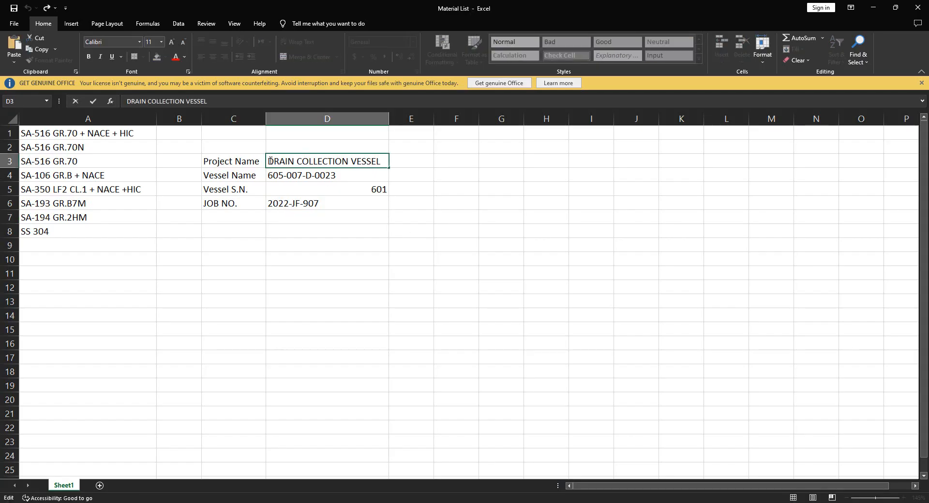
{"action": "left_click_drag", "start_coordinate": [268, 161], "coordinate": [387, 166]}
{"action": "key", "text": "ctrl+c"}
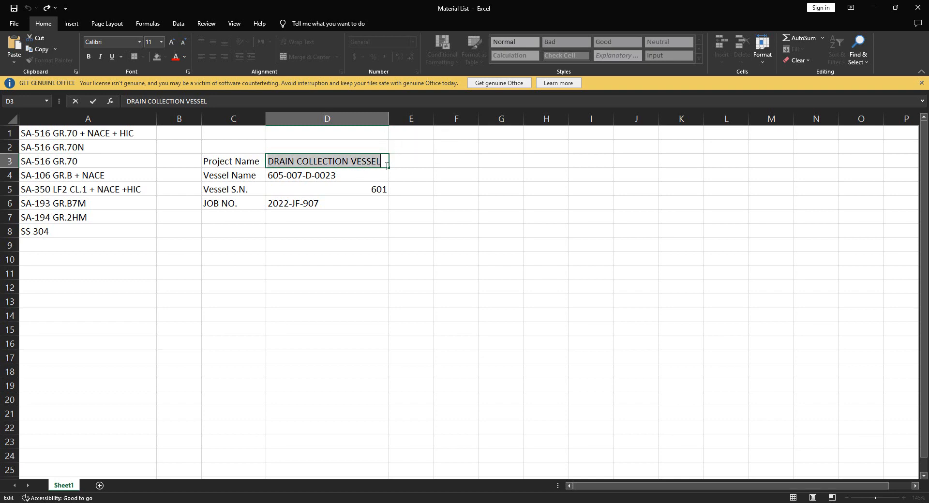
Back in Static Equipment Generator, name the new project DRAIN COLLECTION VESSEL and choose the Desktop as its workspace folder.
{"action": "left_click", "coordinate": [733, 501]}
{"action": "left_click", "coordinate": [751, 478]}
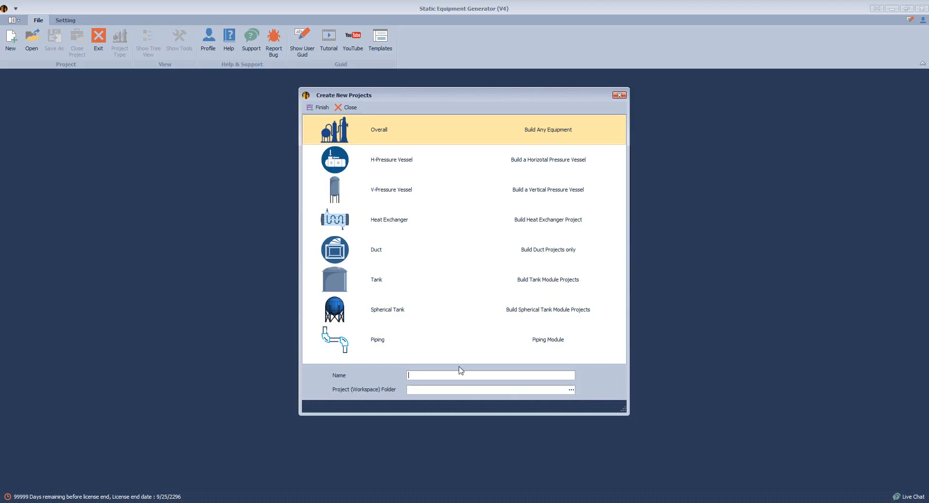
{"action": "key", "text": "ctrl+v"}
{"action": "left_click", "coordinate": [573, 392]}
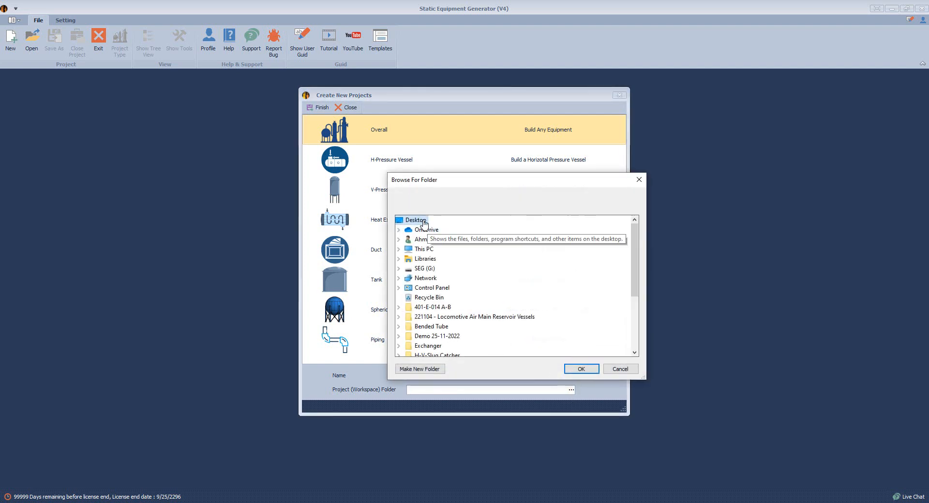
{"action": "left_click", "coordinate": [581, 370]}
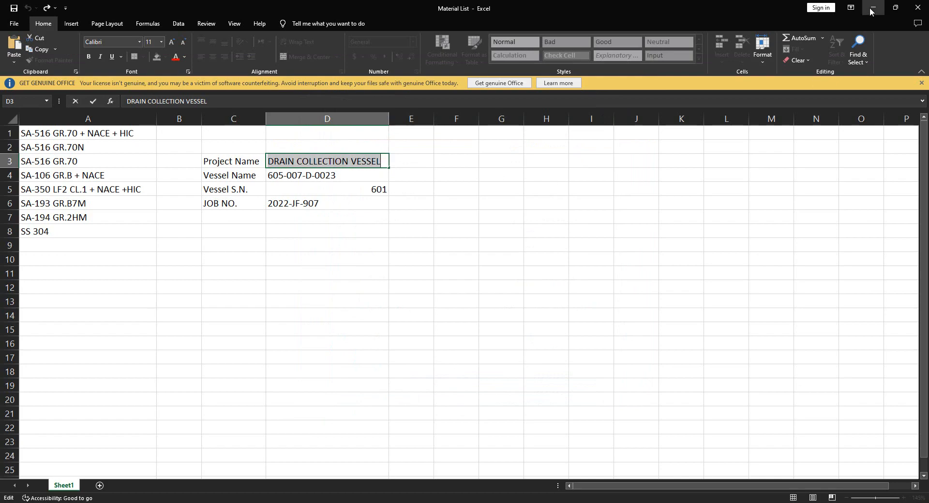
Clear away the Excel and Acrobat windows and open the DRAIN COLLECTION VESSEL project's details in Static Equipment Generator.
{"action": "left_click", "coordinate": [870, 8]}
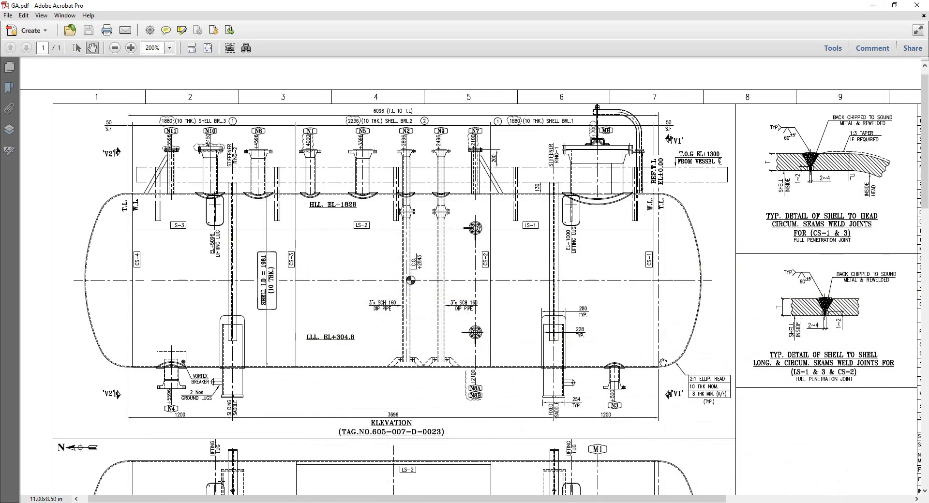
{"action": "left_click", "coordinate": [872, 5]}
{"action": "left_click", "coordinate": [923, 76]}
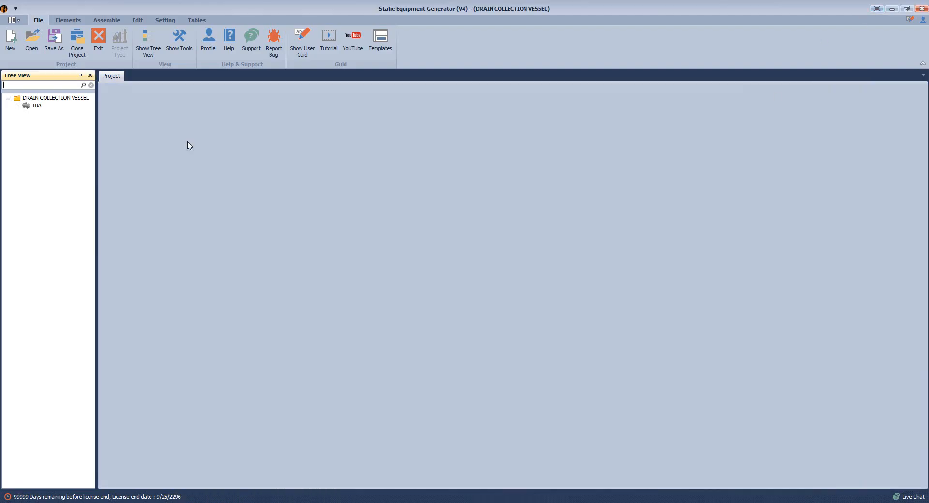
{"action": "left_click", "coordinate": [46, 100]}
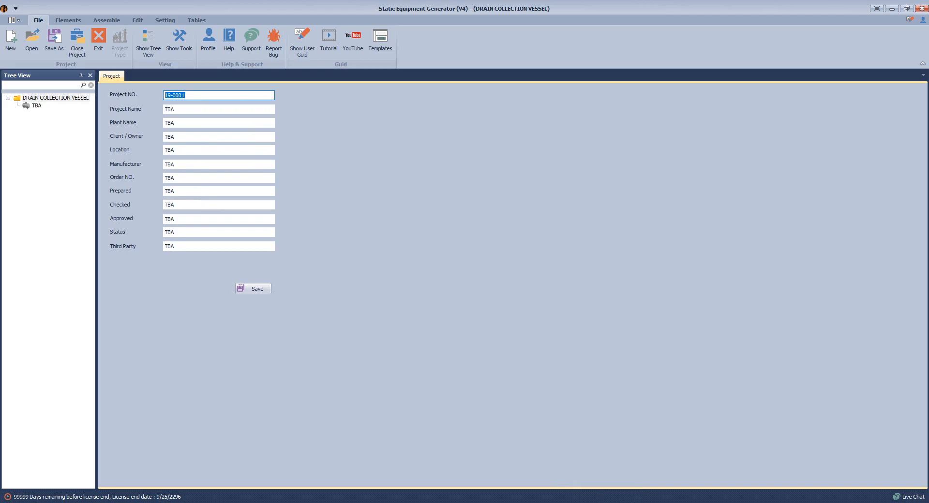
Set the Project NO. to 2022-JF-907, copied from the JOB NO. cell of the Material List workbook in Excel.
{"action": "key", "text": "alt+Tab"}
{"action": "double_click", "coordinate": [289, 204]}
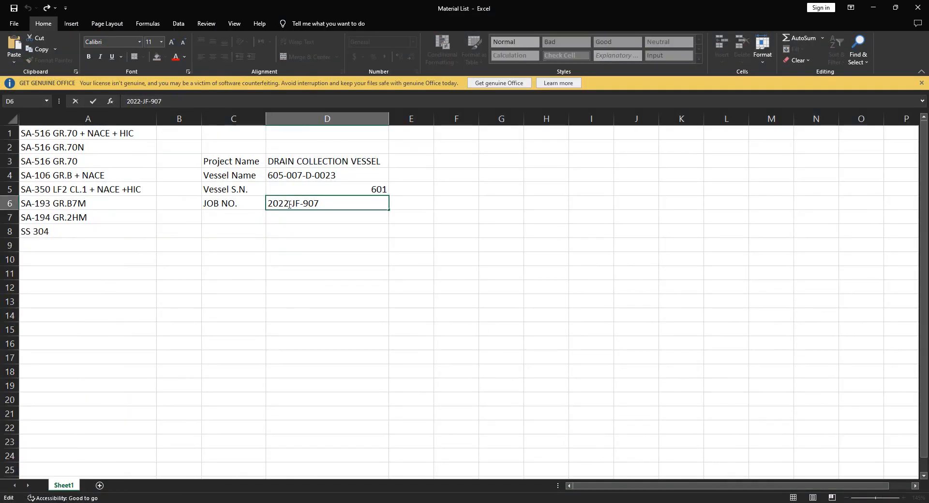
{"action": "double_click", "coordinate": [290, 204]}
{"action": "key", "text": "ctrl+c"}
{"action": "key", "text": "Escape"}
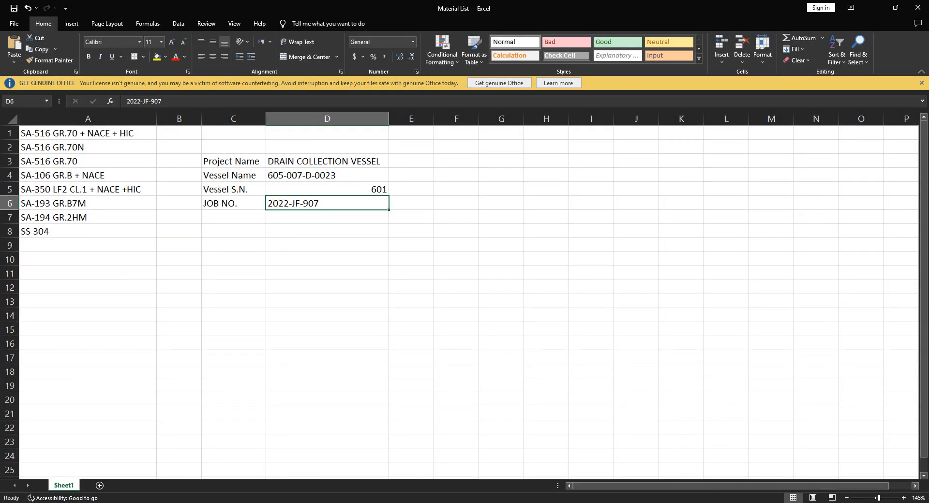
{"action": "key", "text": "alt+Tab"}
{"action": "key", "text": "ctrl+v"}
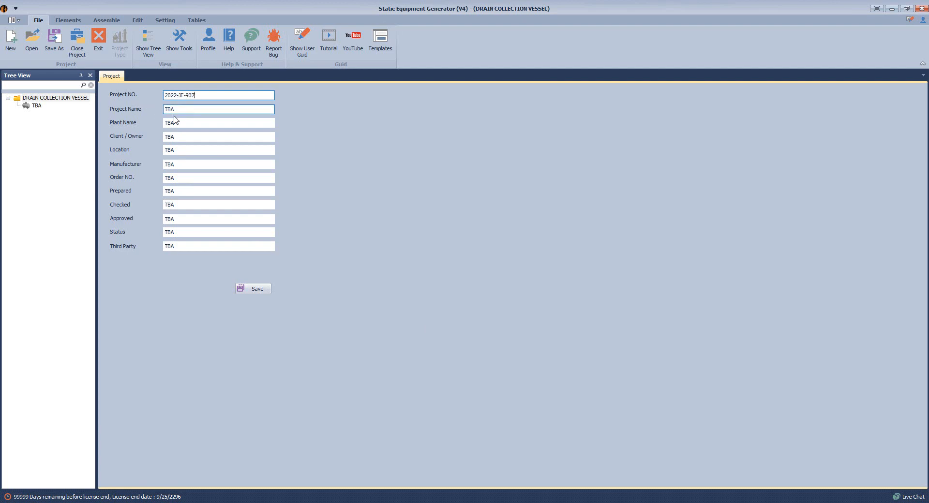
Go through the project name, plant and client fields and save the project details.
{"action": "key", "text": "Tab"}
{"action": "left_click", "coordinate": [179, 121]}
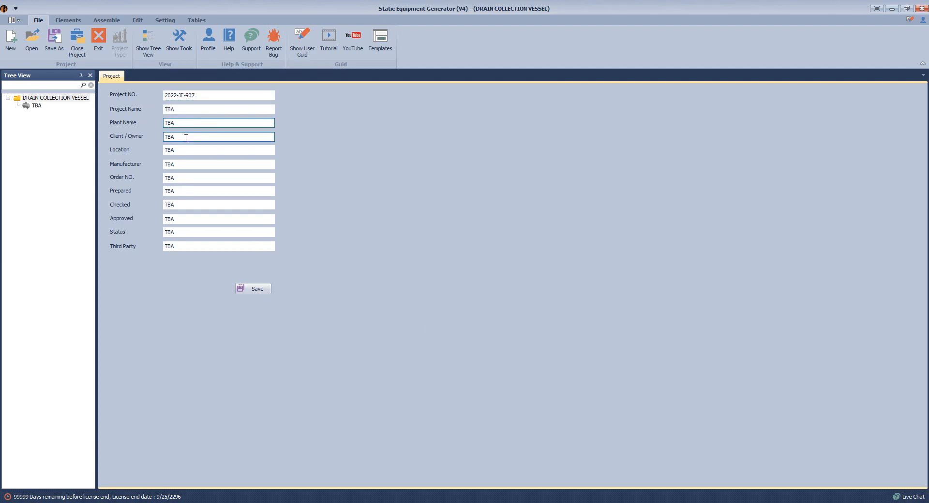
{"action": "double_click", "coordinate": [185, 136]}
{"action": "double_click", "coordinate": [185, 110]}
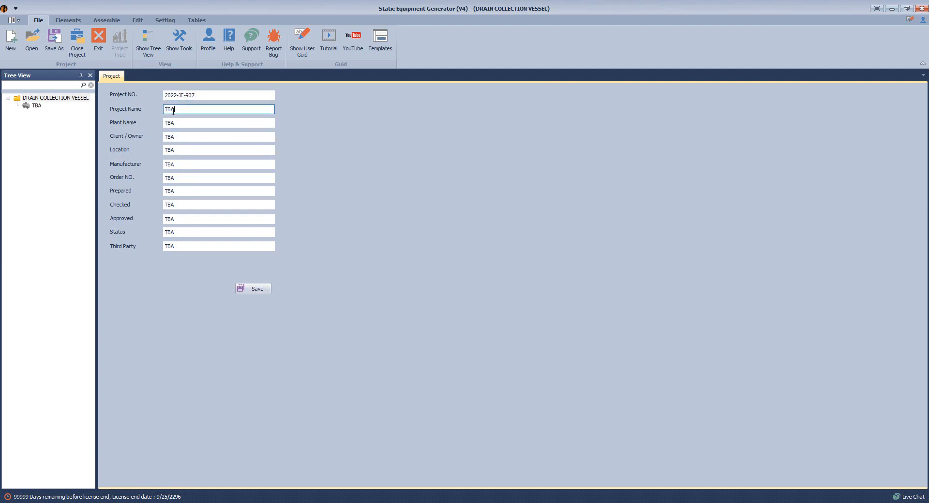
{"action": "double_click", "coordinate": [181, 123]}
{"action": "double_click", "coordinate": [191, 137]}
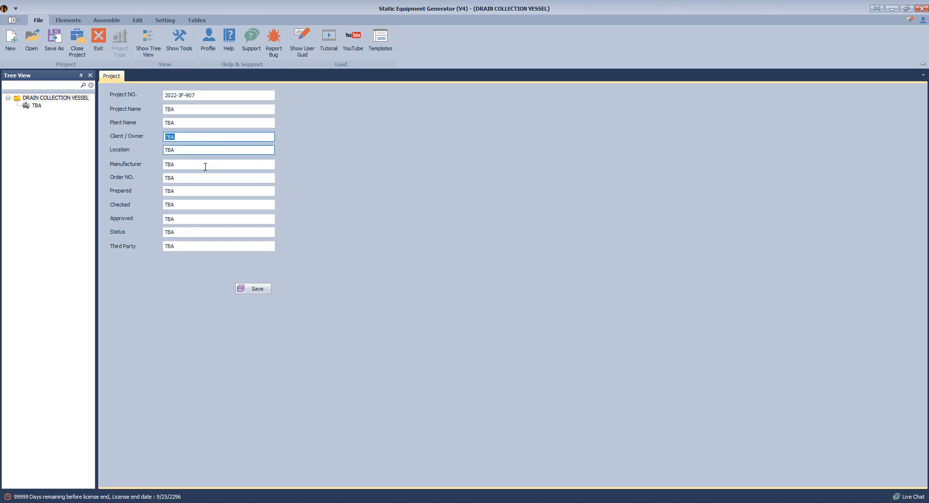
{"action": "left_click", "coordinate": [253, 289]}
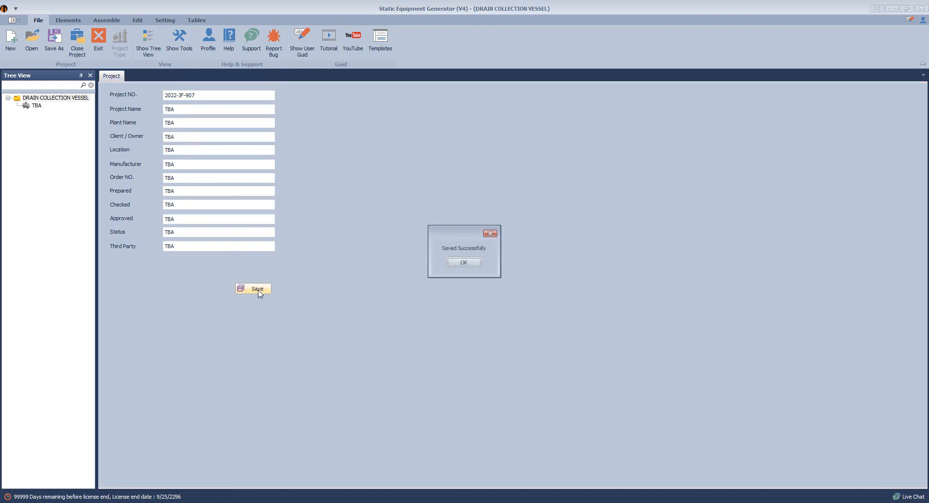
{"action": "key", "text": "Return"}
Open the TBA vessel's design data, then copy the vessel name 605-007-D-0023 from the Material List workbook in Excel.
{"action": "left_click", "coordinate": [32, 106]}
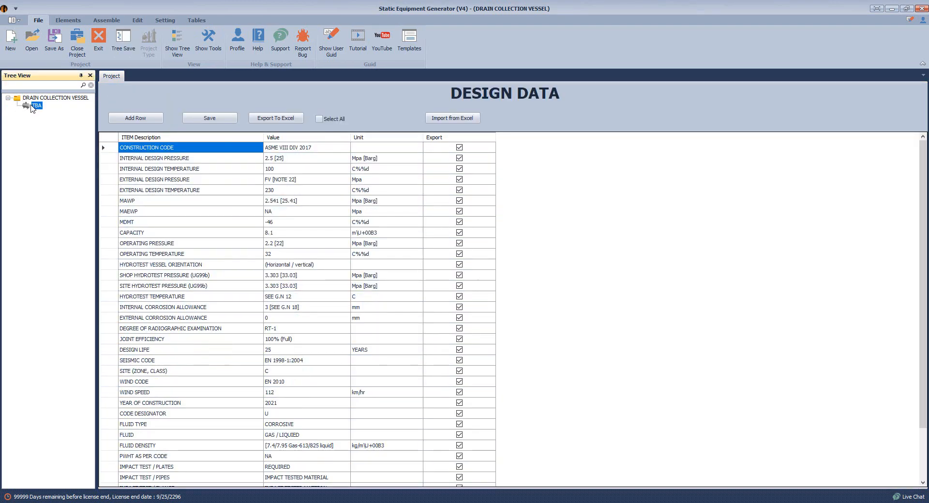
{"action": "key", "text": "alt+Tab"}
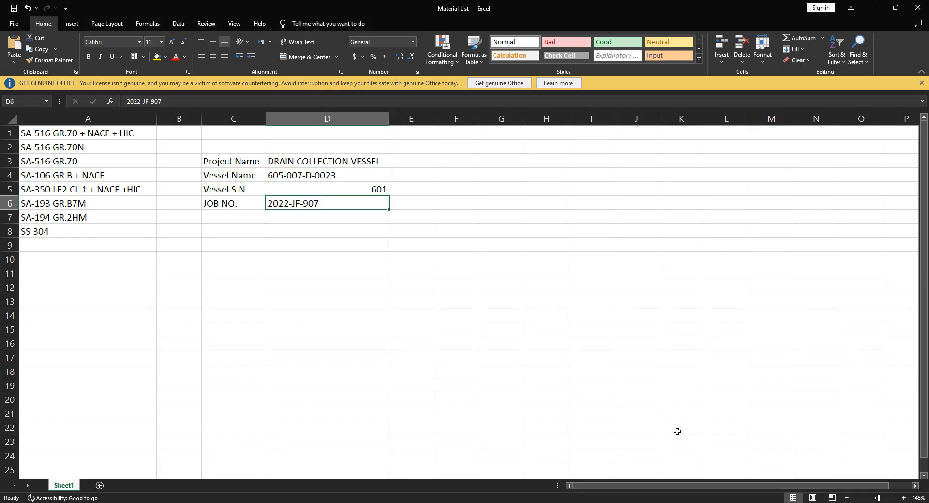
{"action": "left_click", "coordinate": [335, 174]}
{"action": "double_click", "coordinate": [335, 174]}
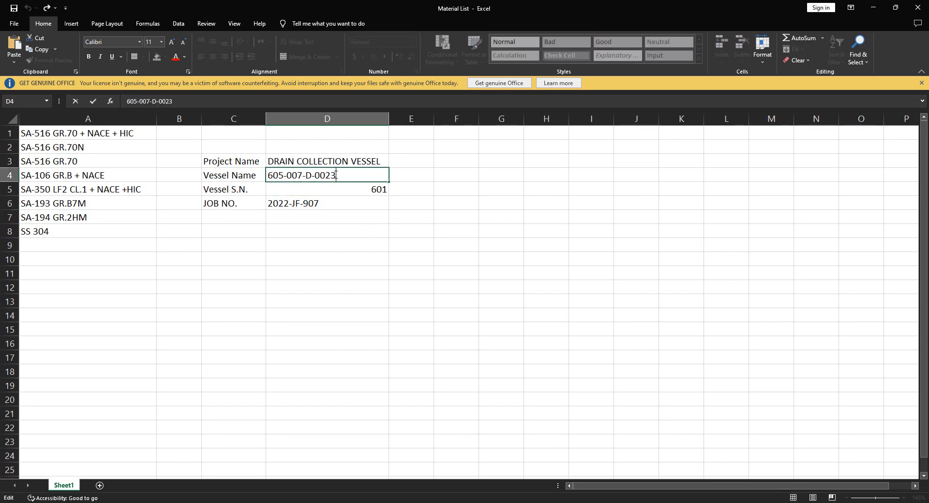
{"action": "left_click_drag", "start_coordinate": [336, 175], "coordinate": [262, 176]}
{"action": "key", "text": "ctrl+c"}
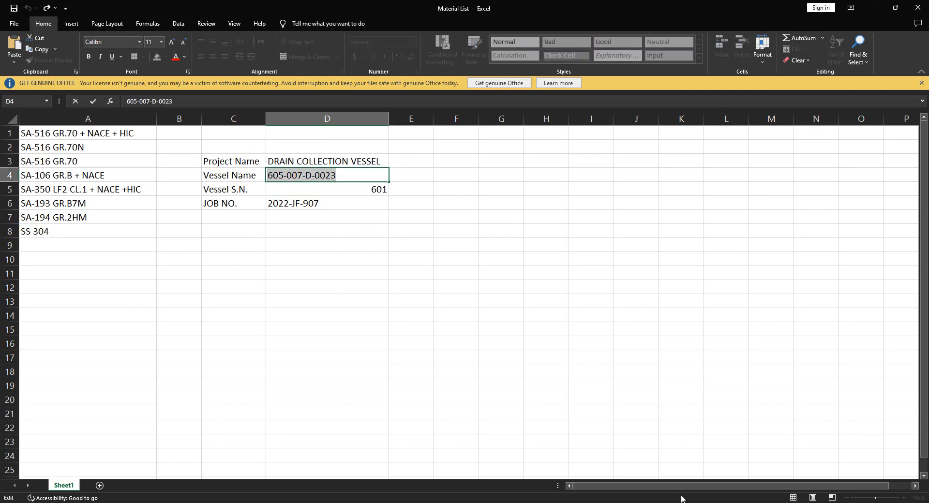
{"action": "key", "text": "Escape"}
Back in Static Equipment Generator, rename the TBA vessel in the project tree to 605-007-D-0023.
{"action": "key", "text": "alt+Tab"}
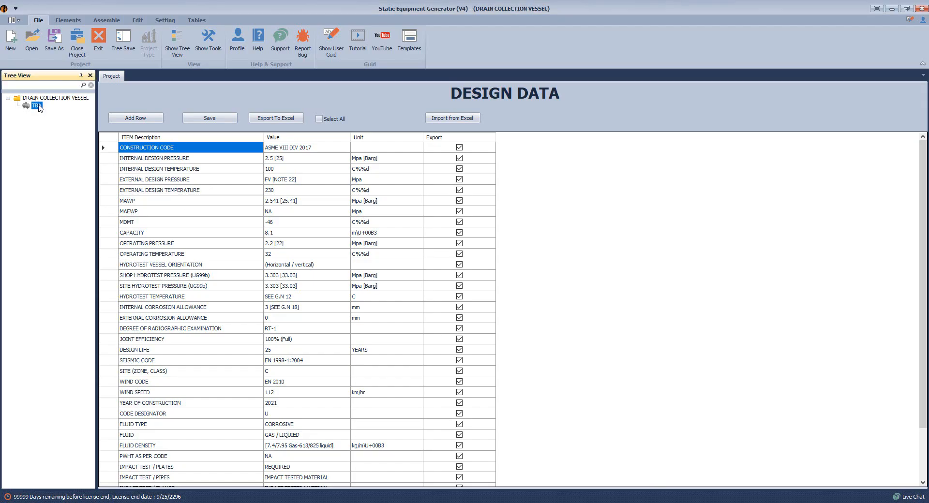
{"action": "right_click", "coordinate": [41, 110]}
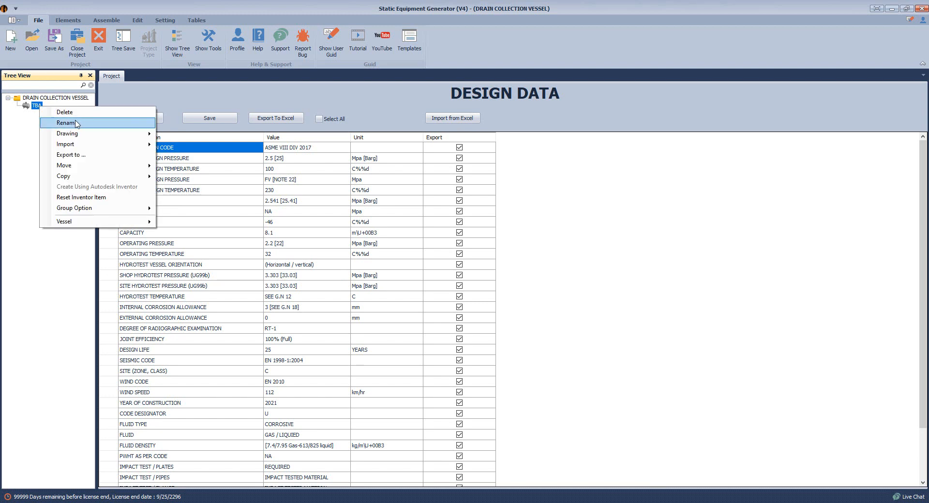
{"action": "left_click", "coordinate": [79, 126]}
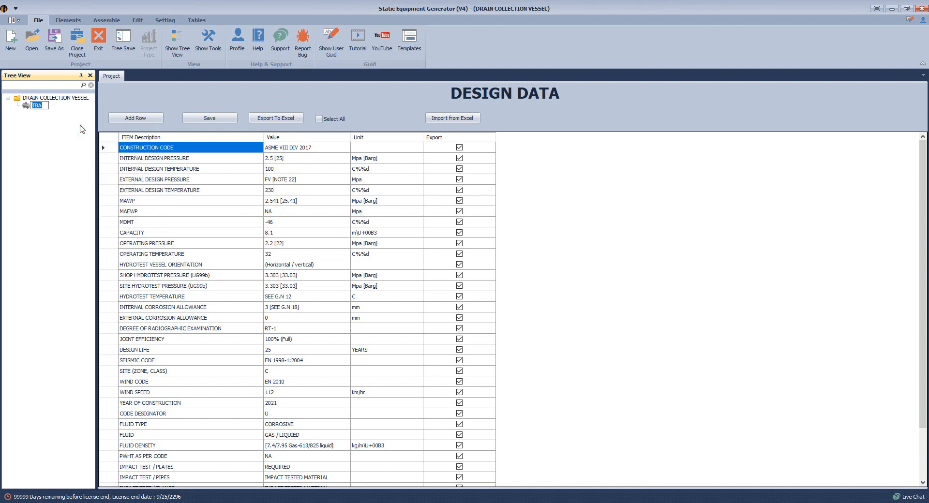
{"action": "key", "text": "ctrl+v"}
{"action": "key", "text": "Return"}
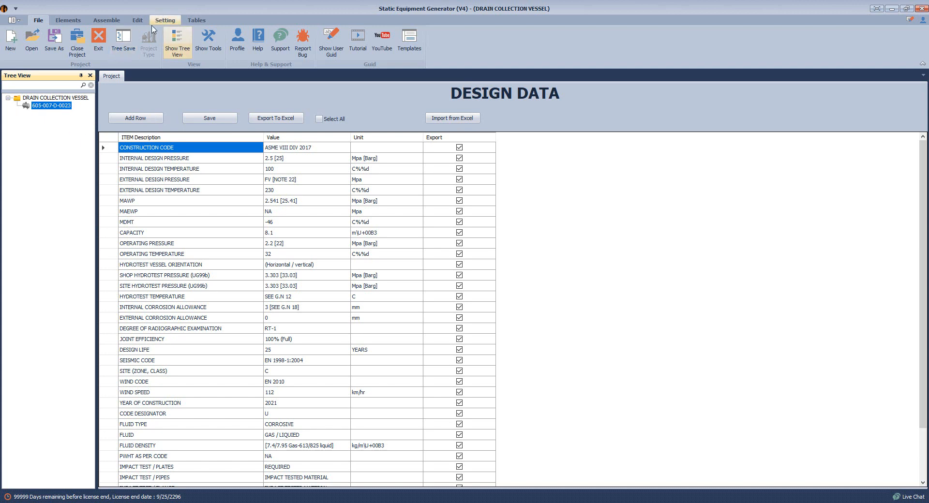
Open the equipment settings of the vessel and select the Service value for replacement.
{"action": "left_click", "coordinate": [165, 20]}
{"action": "left_click", "coordinate": [15, 43]}
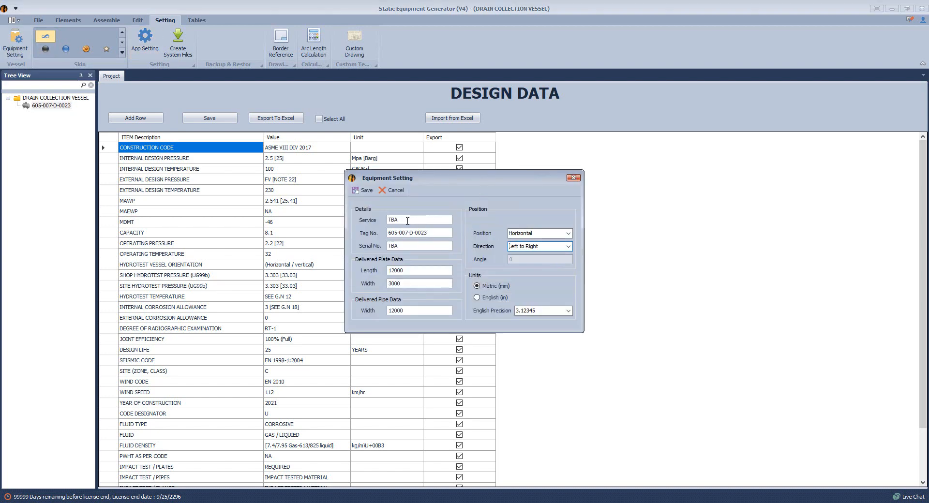
{"action": "left_click_drag", "start_coordinate": [408, 221], "coordinate": [384, 247]}
Copy the project name DRAIN COLLECTION VESSEL from cell D3 of the Material List workbook in Excel.
{"action": "key", "text": "alt+Tab"}
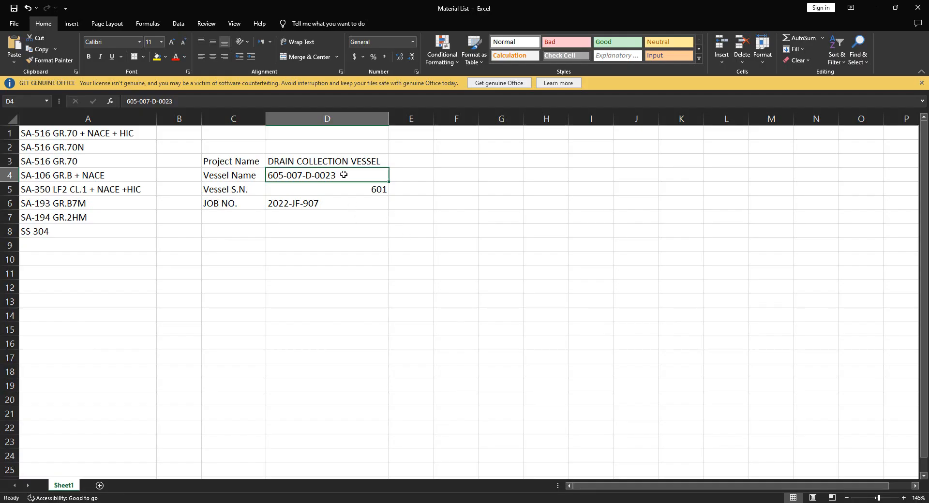
{"action": "double_click", "coordinate": [345, 161]}
{"action": "left_click_drag", "start_coordinate": [381, 161], "coordinate": [268, 161]}
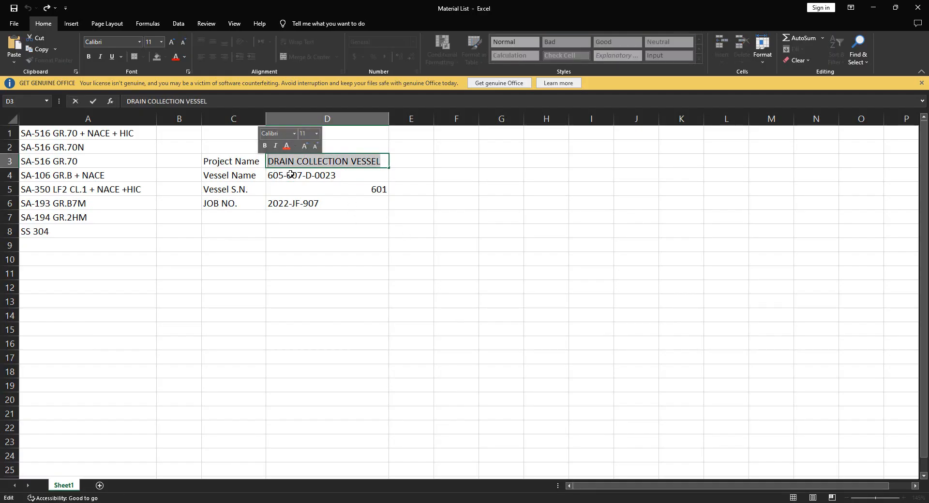
{"action": "left_click", "coordinate": [310, 175]}
{"action": "left_click", "coordinate": [357, 159]}
{"action": "double_click", "coordinate": [358, 160]}
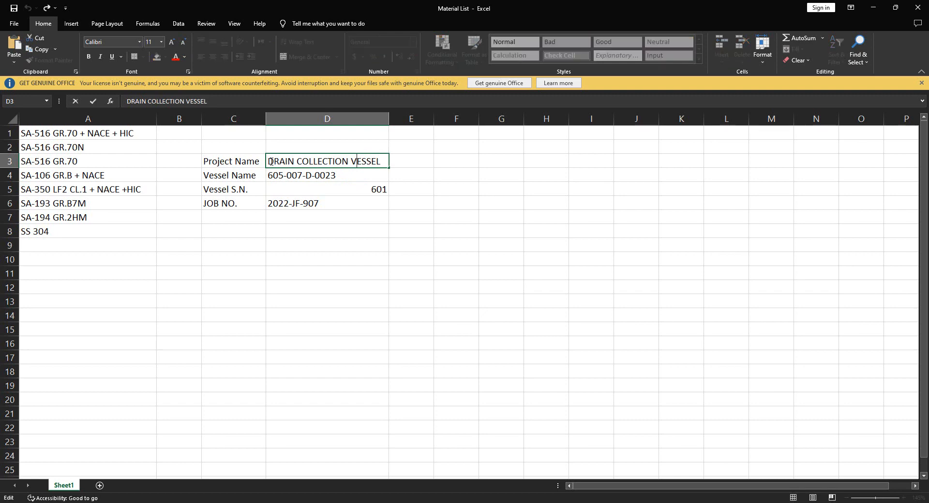
{"action": "left_click_drag", "start_coordinate": [269, 161], "coordinate": [396, 163]}
{"action": "key", "text": "ctrl+c"}
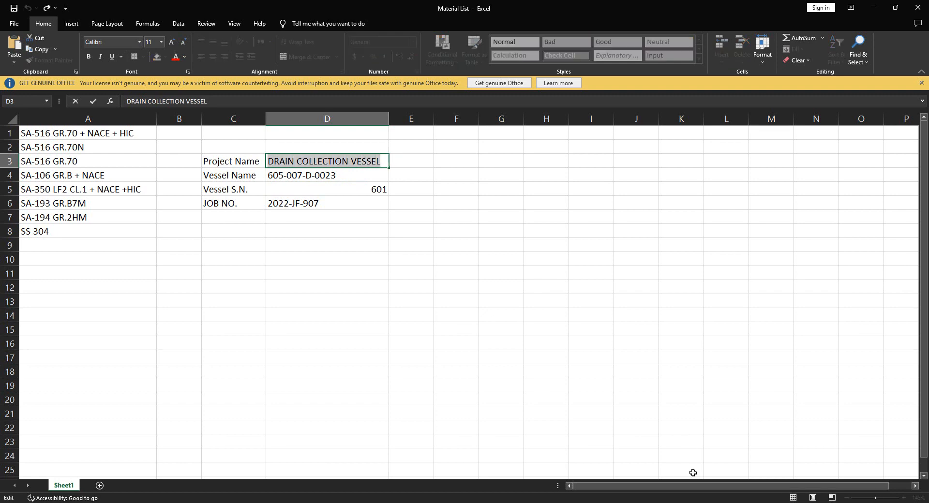
{"action": "key", "text": "Escape"}
Back in the equipment settings, set the Service to DRAIN COLLECTION VESSEL and the Serial No. to 601.
{"action": "left_click", "coordinate": [709, 502]}
{"action": "left_click", "coordinate": [668, 472]}
{"action": "double_click", "coordinate": [412, 221]}
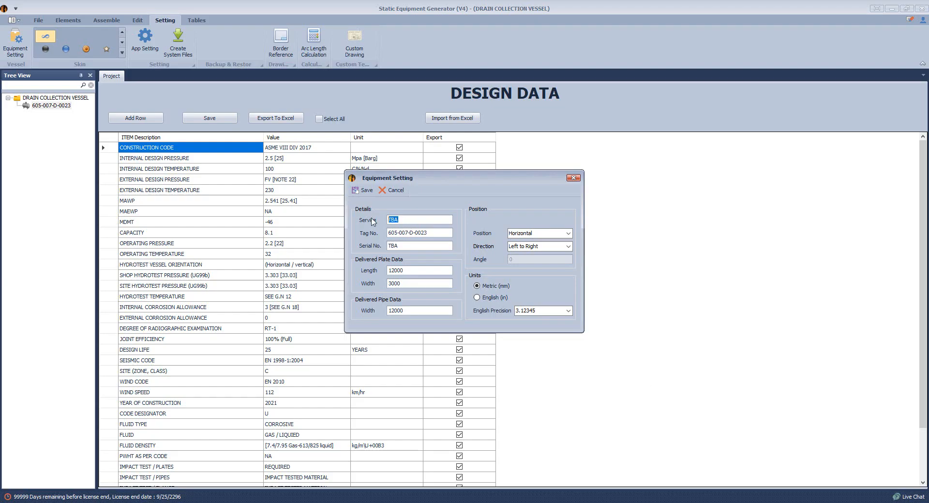
{"action": "key", "text": "ctrl+v"}
{"action": "key", "text": "Tab"}
Set the vessel's Position to Horizontal in the equipment settings.
{"action": "left_click", "coordinate": [568, 234]}
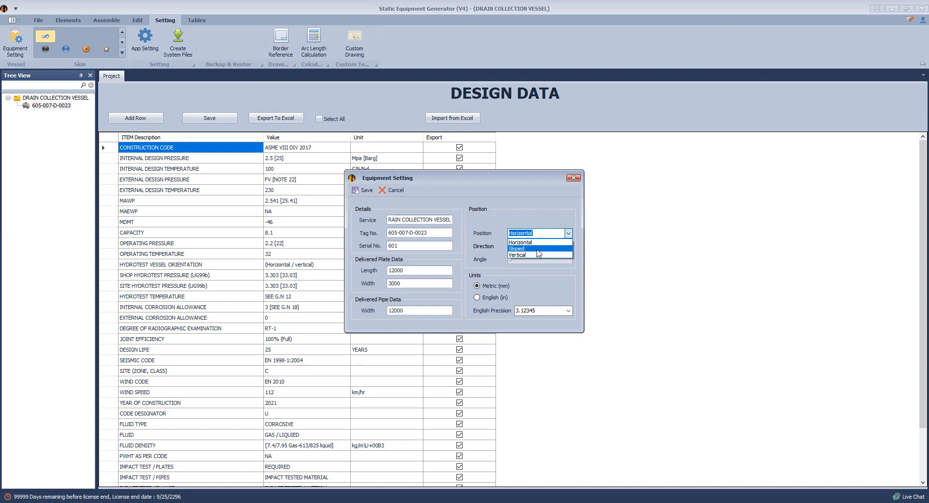
{"action": "left_click", "coordinate": [535, 242]}
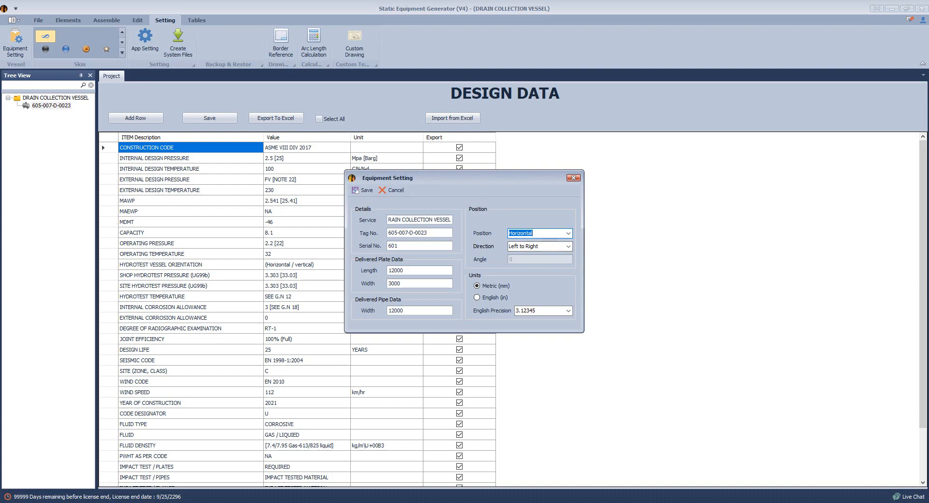
Switch to GA.pdf in Adobe Acrobat and examine the reference tangent line and shell layout in the elevation view to determine the vessel's direction.
{"action": "left_click", "coordinate": [591, 502]}
{"action": "left_click", "coordinate": [451, 461]}
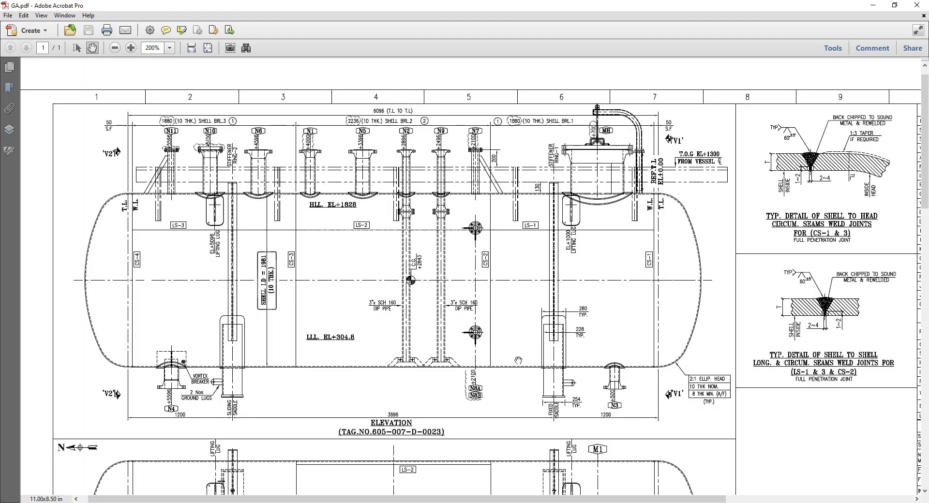
{"action": "scroll", "coordinate": [667, 162], "scroll_direction": "up", "scroll_amount": 1, "text": "ctrl"}
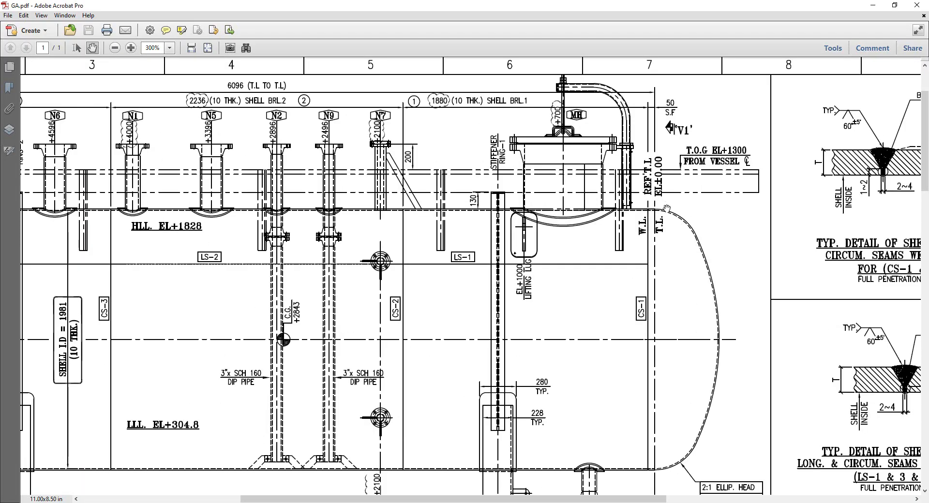
{"action": "scroll", "coordinate": [667, 209], "scroll_direction": "up", "scroll_amount": 2, "text": "ctrl"}
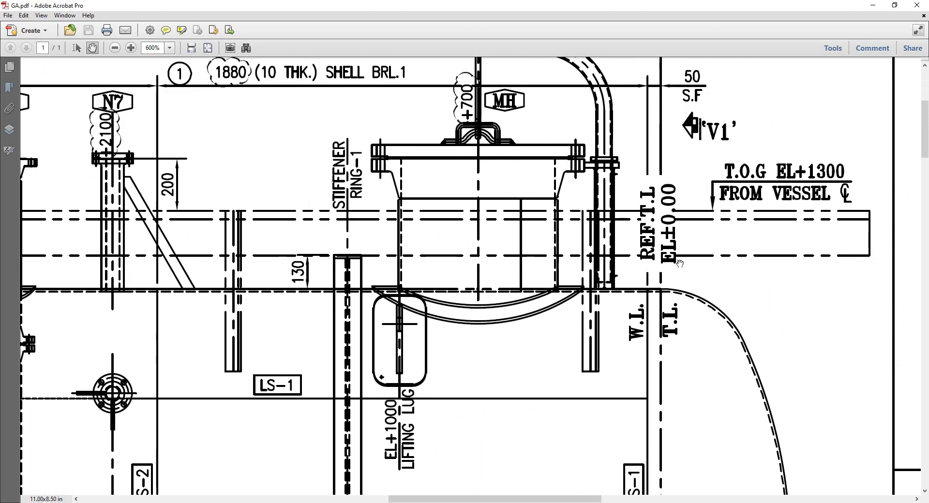
{"action": "scroll", "coordinate": [679, 264], "scroll_direction": "down", "scroll_amount": 2, "text": "ctrl"}
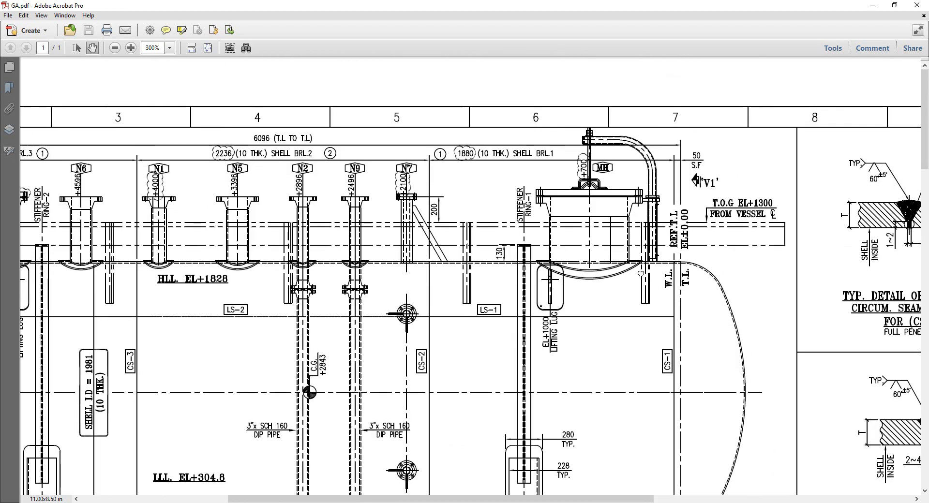
{"action": "scroll", "coordinate": [581, 154], "scroll_direction": "up", "scroll_amount": 1, "text": "ctrl"}
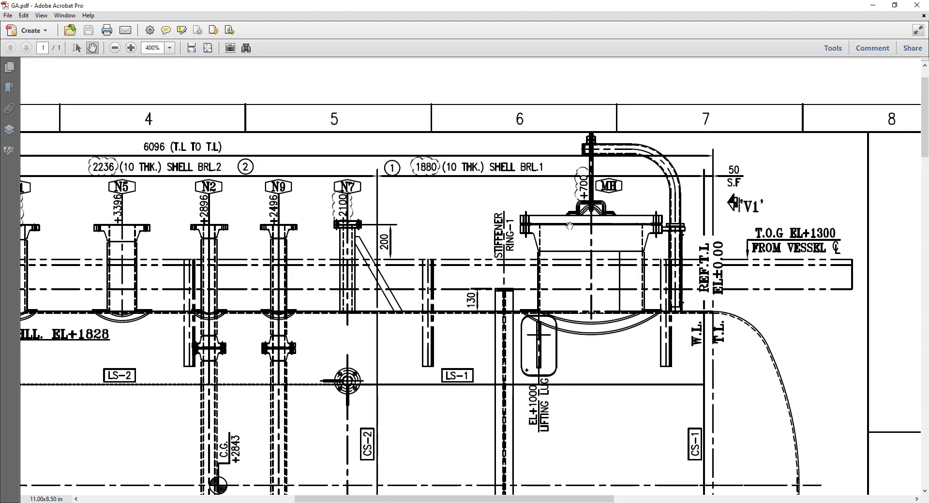
{"action": "left_click_drag", "start_coordinate": [570, 226], "coordinate": [570, 192]}
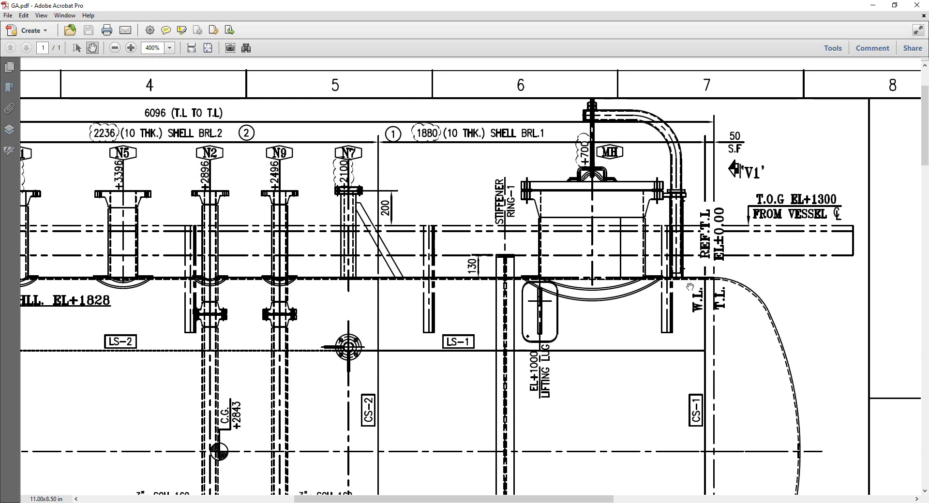
{"action": "left_click_drag", "start_coordinate": [701, 304], "coordinate": [689, 261]}
{"action": "scroll", "coordinate": [683, 259], "scroll_direction": "down", "scroll_amount": 3, "text": "ctrl"}
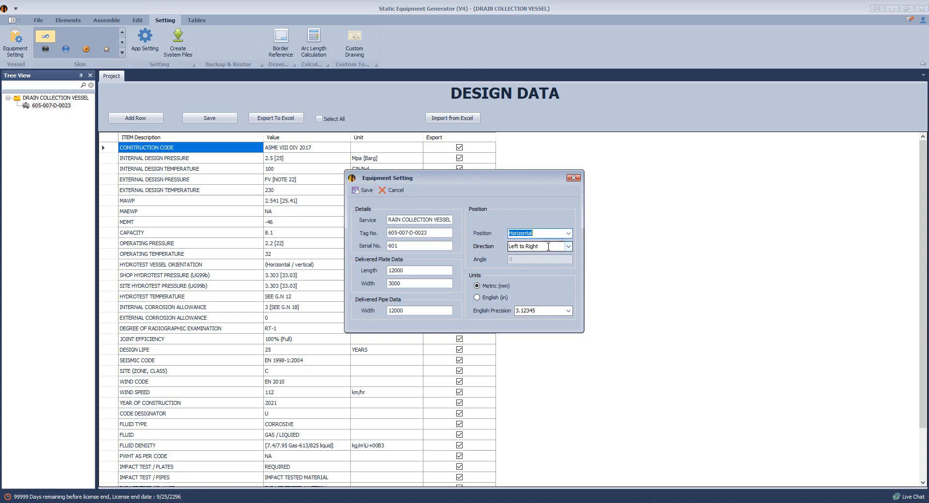
Back in Static Equipment Generator, set the Direction to Right to Left and save the equipment settings.
{"action": "left_click", "coordinate": [549, 247]}
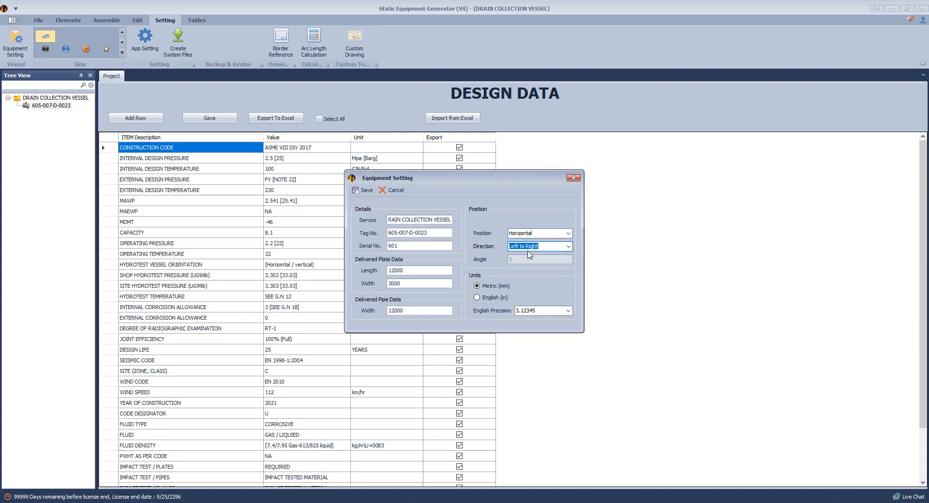
{"action": "left_click", "coordinate": [570, 248]}
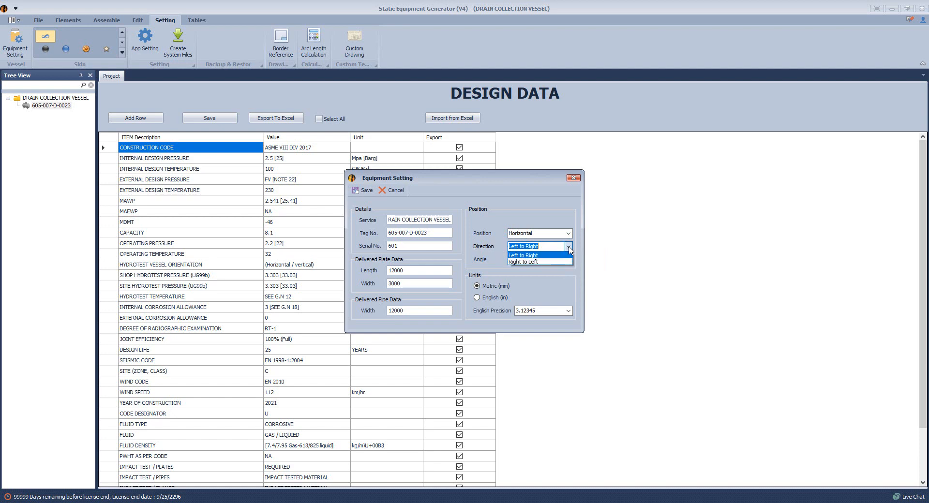
{"action": "left_click", "coordinate": [535, 263]}
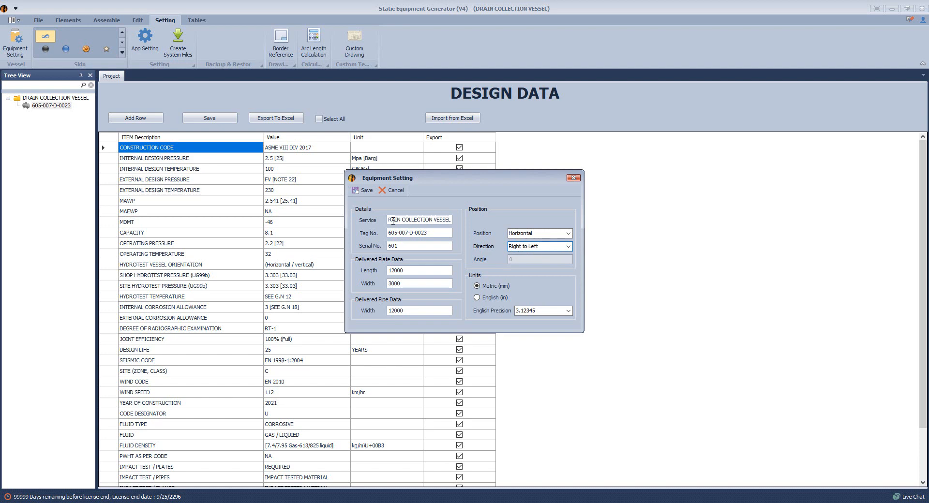
{"action": "left_click", "coordinate": [364, 190]}
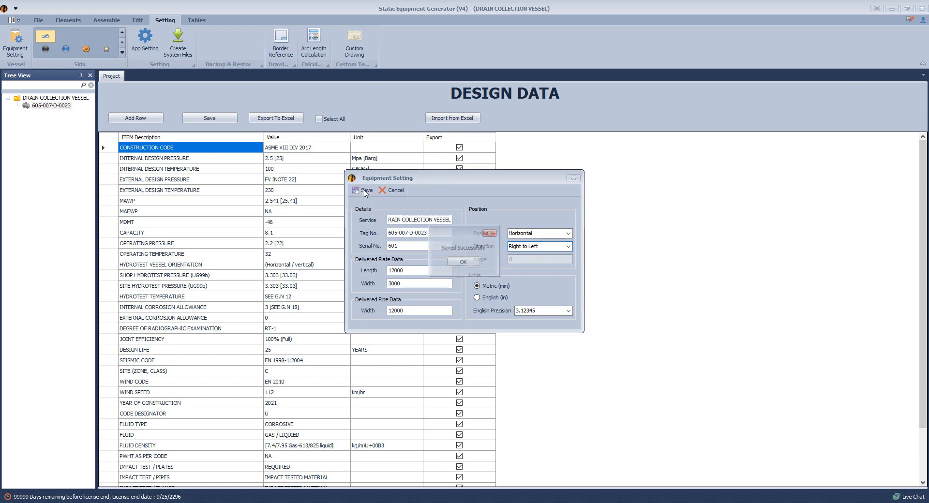
{"action": "left_click", "coordinate": [478, 263]}
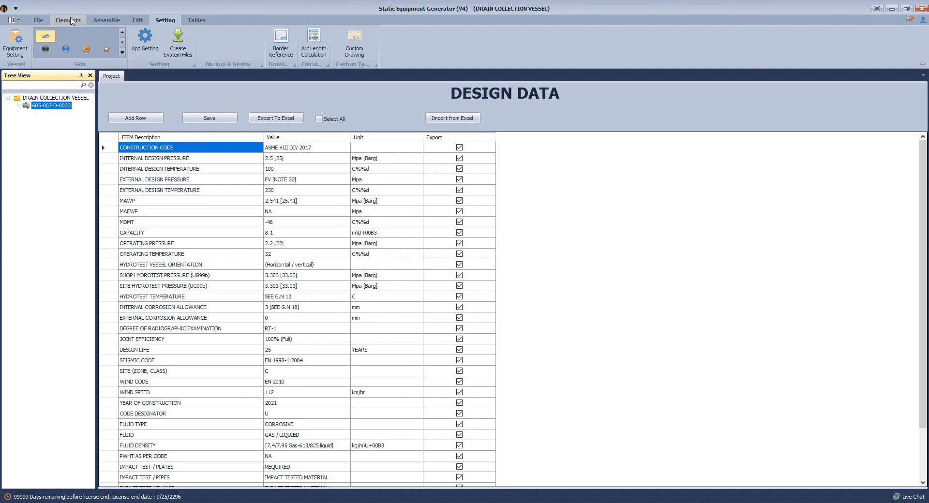
Examine the head type, thickness and shell inside diameter in the elevation view of GA.pdf in Adobe Acrobat.
{"action": "left_click", "coordinate": [73, 19]}
{"action": "left_click", "coordinate": [591, 502]}
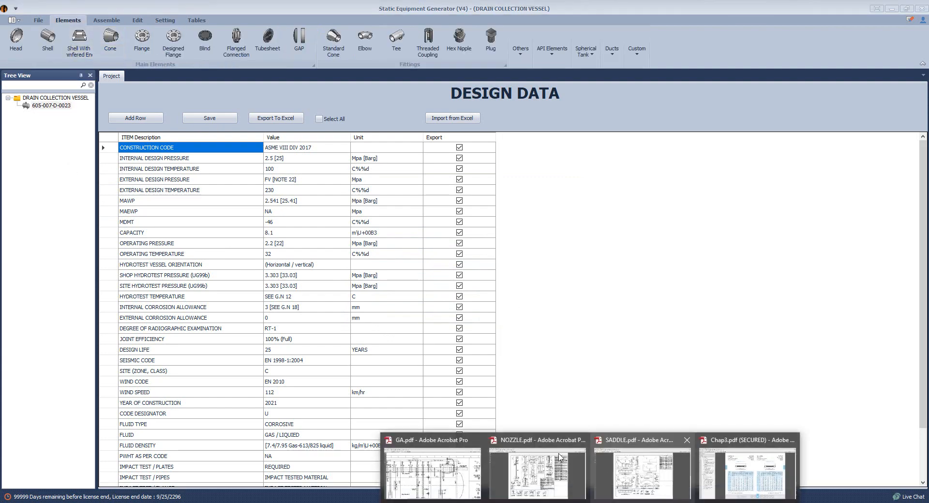
{"action": "left_click", "coordinate": [431, 468]}
{"action": "mouse_move", "coordinate": [660, 348]}
{"action": "left_mouse_down"}
{"action": "mouse_move", "coordinate": [563, 220]}
{"action": "mouse_move", "coordinate": [569, 251]}
{"action": "left_mouse_up"}
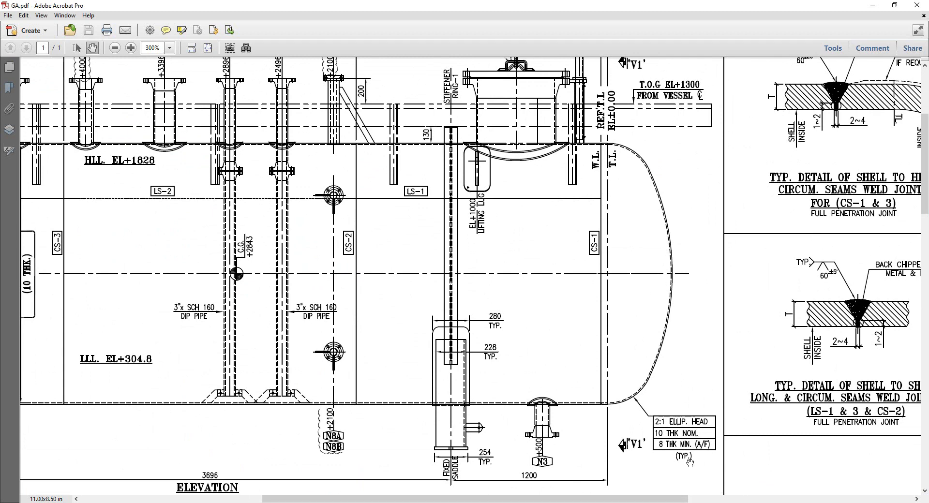
{"action": "left_click_drag", "start_coordinate": [368, 330], "coordinate": [650, 346]}
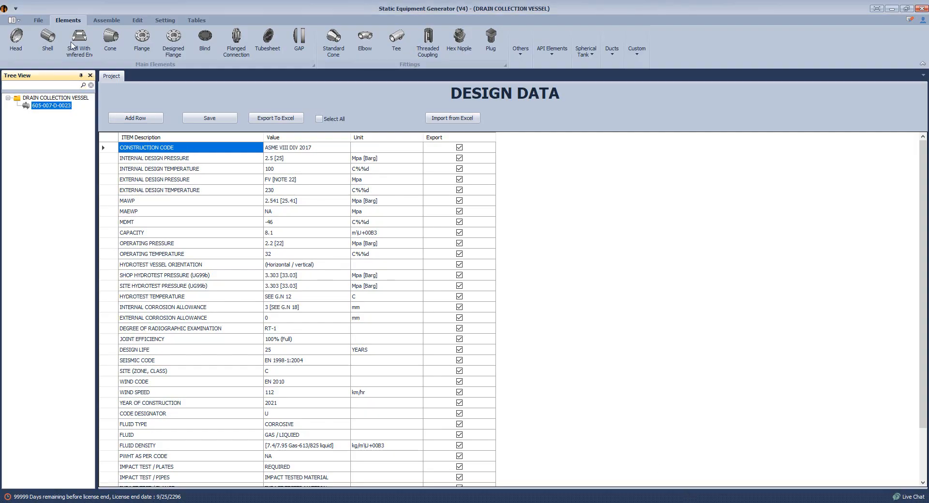
Back in Static Equipment Generator, add a head named Right Head to the vessel and open its parameters.
{"action": "left_click", "coordinate": [16, 40]}
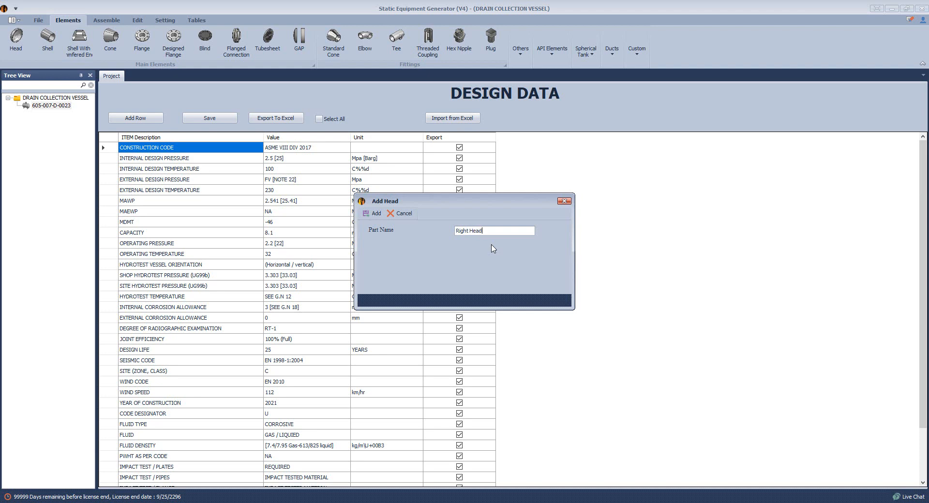
{"action": "key", "text": "Return"}
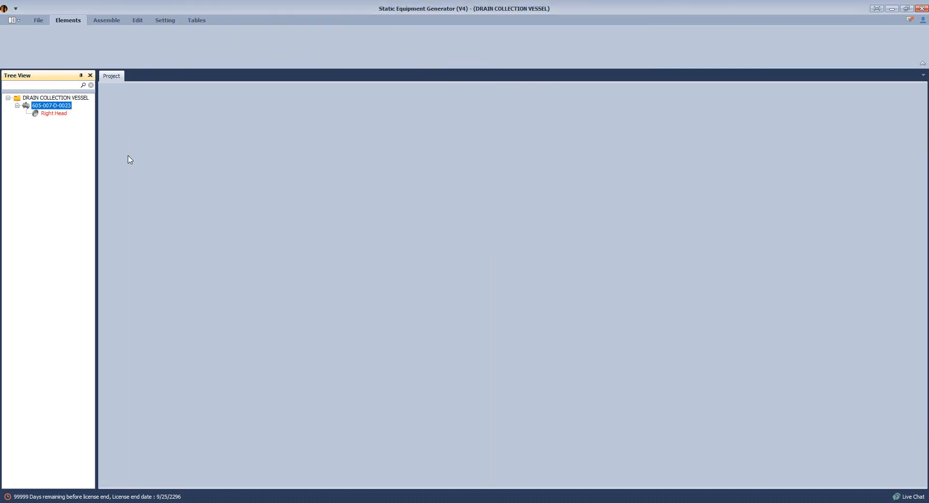
{"action": "left_click", "coordinate": [42, 114]}
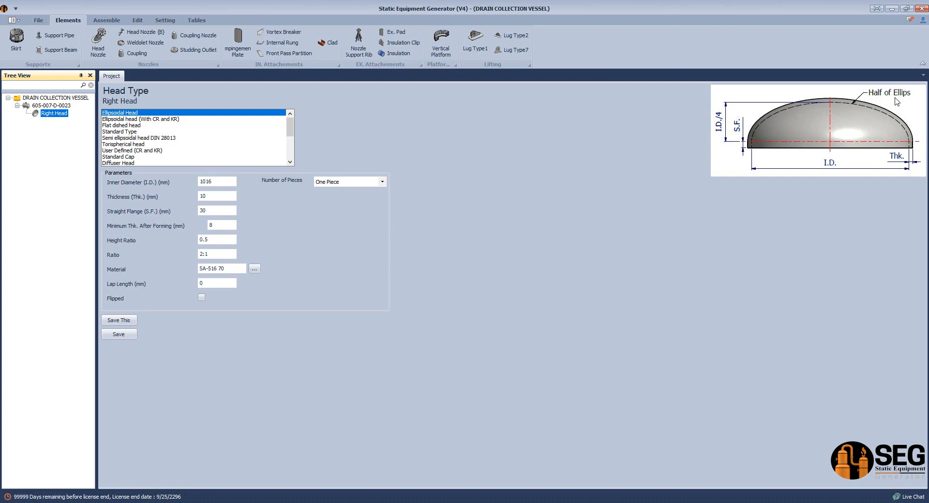
Make the head an Ellipsoidal head (With CR and KR) with a 1981 mm inner diameter and a 50 mm straight flange.
{"action": "left_click", "coordinate": [145, 125]}
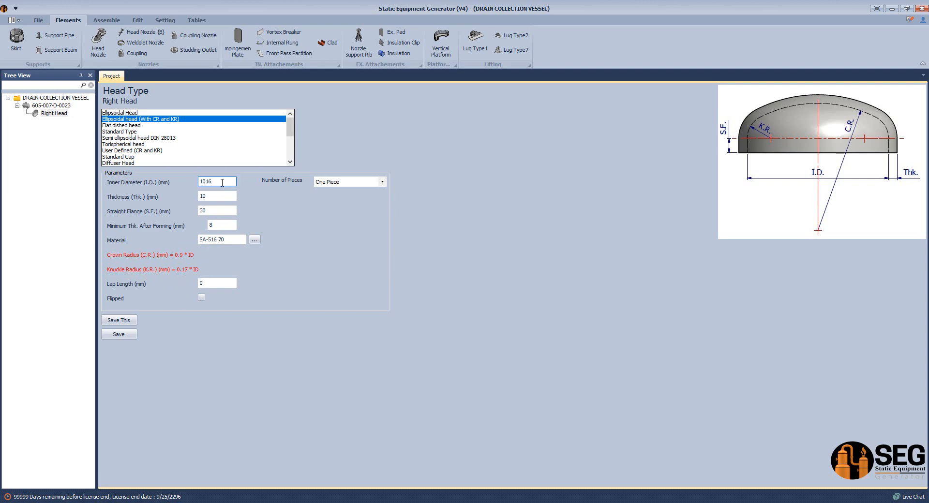
{"action": "left_click", "coordinate": [223, 182]}
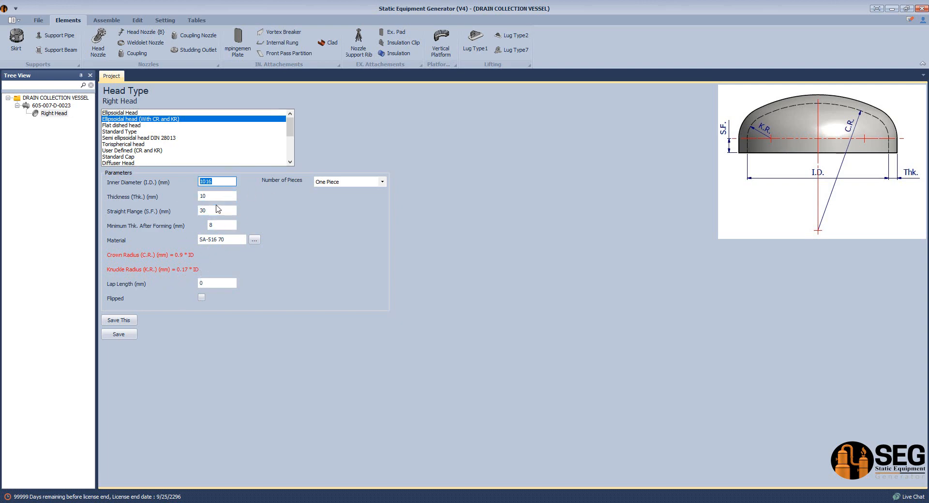
{"action": "type", "text": "98"}
{"action": "key", "text": "Tab"}
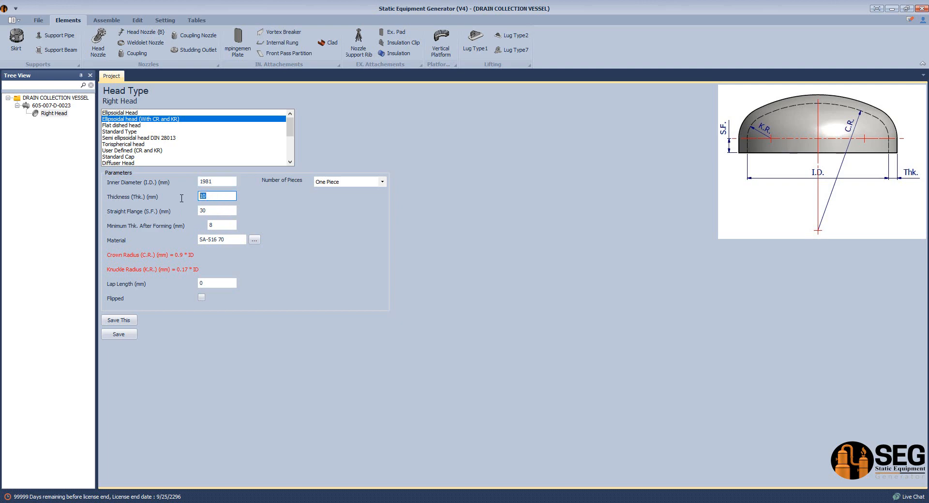
{"action": "key", "text": "Tab"}
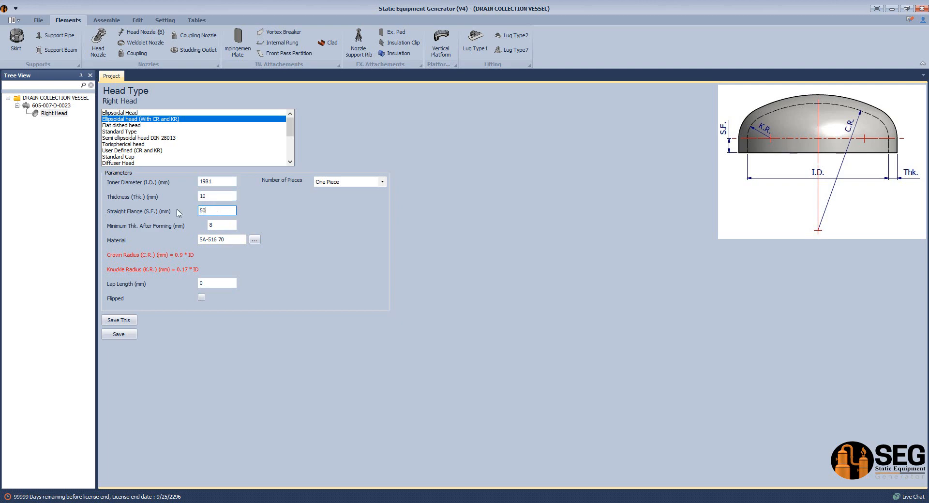
{"action": "type", "text": "50"}
{"action": "left_click", "coordinate": [223, 224]}
Copy the material SA-516 GR.70 + NACE + HIC from cell A1 of the Material List workbook in Excel.
{"action": "key", "text": "alt+Tab"}
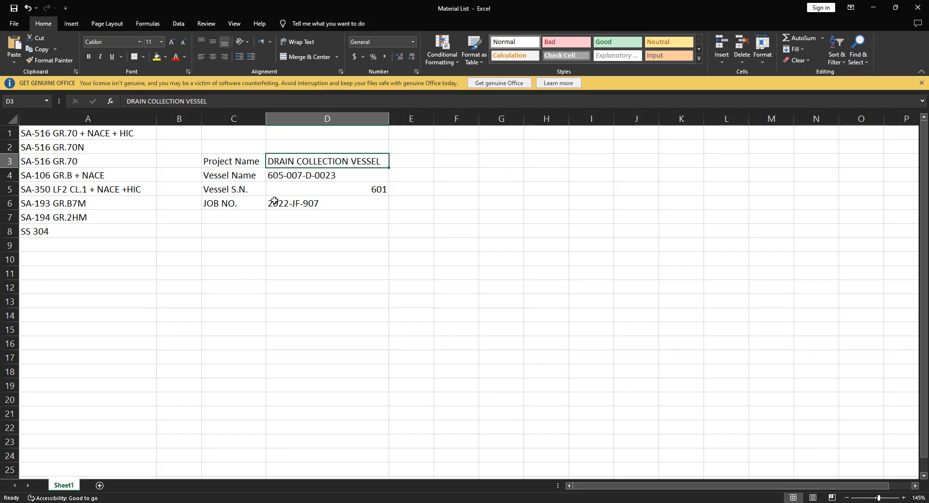
{"action": "double_click", "coordinate": [129, 133]}
{"action": "left_click_drag", "start_coordinate": [141, 133], "coordinate": [10, 134]}
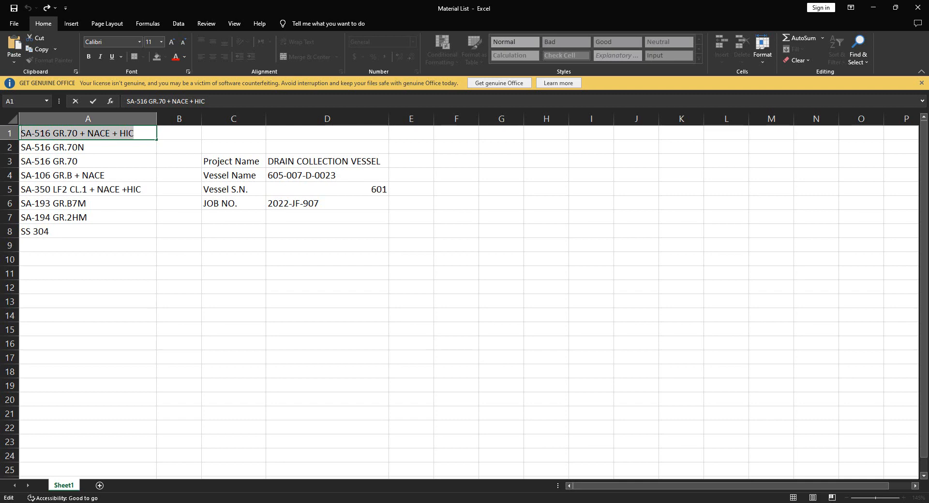
Check the shell and head material in the Material Specification table of GA.pdf in Adobe Acrobat.
{"action": "left_click", "coordinate": [595, 502]}
{"action": "left_click", "coordinate": [440, 459]}
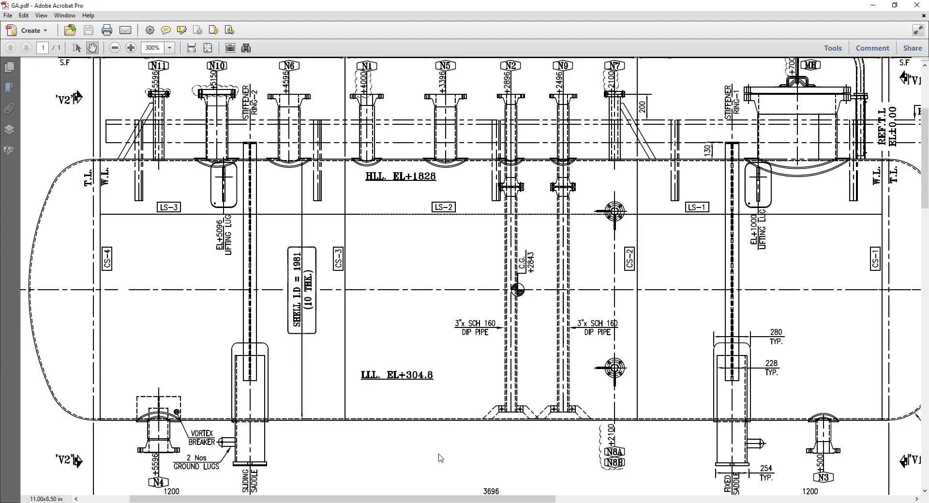
{"action": "scroll", "coordinate": [730, 321], "scroll_direction": "down", "scroll_amount": 2, "text": "ctrl"}
{"action": "scroll", "coordinate": [798, 282], "scroll_direction": "down", "scroll_amount": 3}
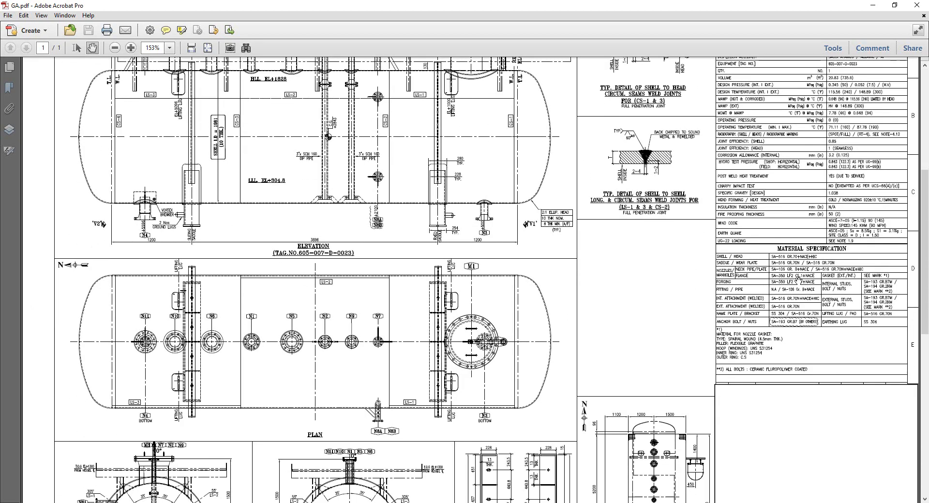
{"action": "scroll", "coordinate": [798, 278], "scroll_direction": "up", "scroll_amount": 2, "text": "ctrl"}
{"action": "scroll", "coordinate": [825, 272], "scroll_direction": "up", "scroll_amount": 4, "text": "ctrl"}
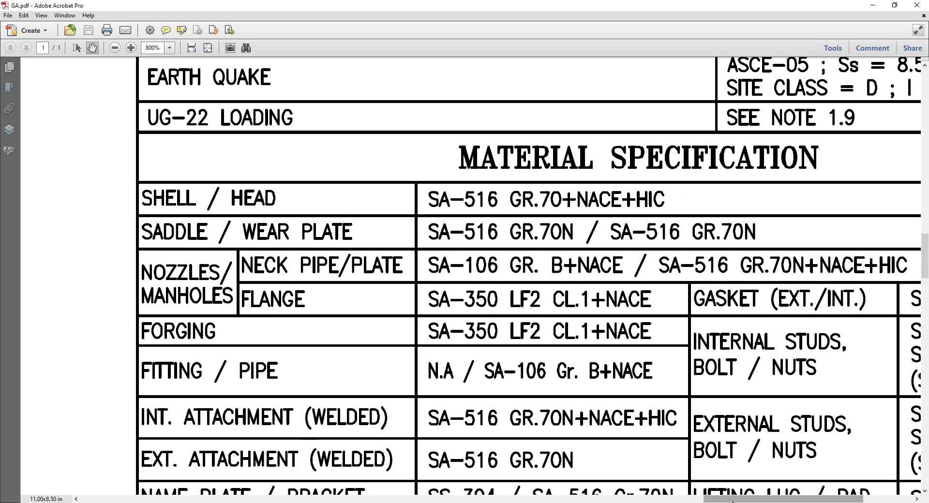
Back in Static Equipment Generator, set the Right Head's material to SA-516 GR.70 + NACE + HIC and save the head.
{"action": "key", "text": "alt+Tab"}
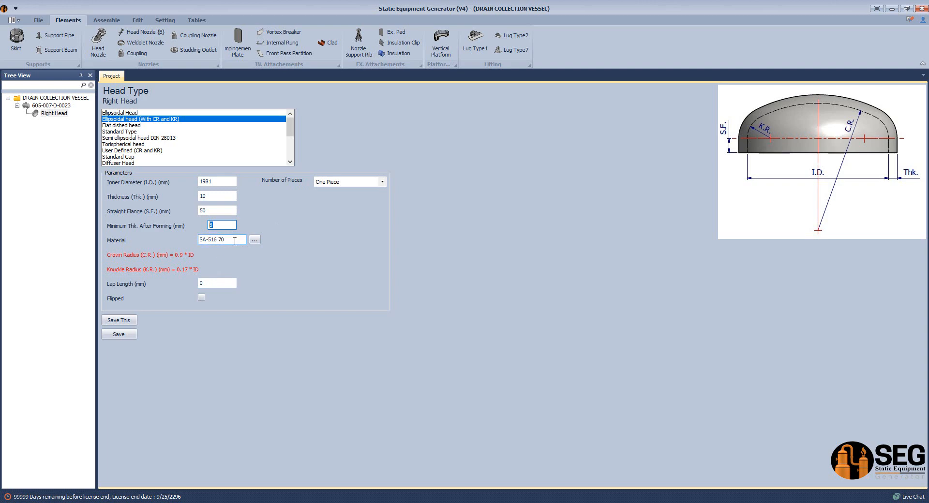
{"action": "key", "text": "Tab"}
{"action": "key", "text": "ctrl+v"}
{"action": "left_click", "coordinate": [133, 336]}
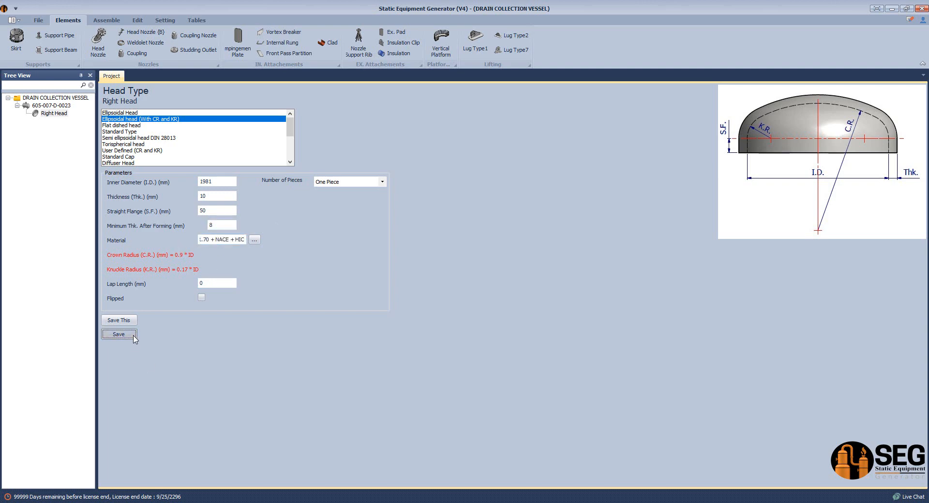
Assemble the vessel in Autodesk Inventor and inspect the generated head from the left side.
{"action": "left_click", "coordinate": [107, 20]}
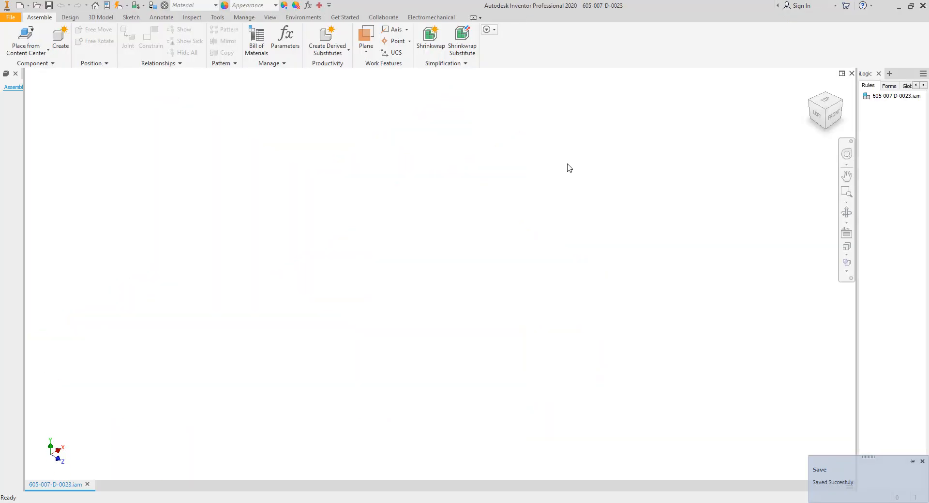
{"action": "left_click", "coordinate": [818, 116]}
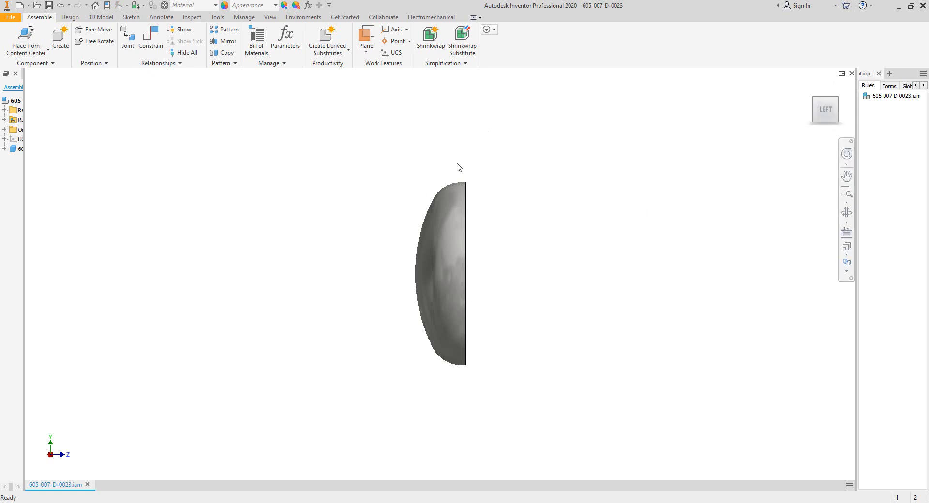
{"action": "left_click_drag", "start_coordinate": [457, 163], "coordinate": [391, 411]}
{"action": "left_click_drag", "start_coordinate": [439, 162], "coordinate": [369, 400]}
Switch back to Static Equipment Generator, set the Right Head to Flipped and save it.
{"action": "key", "text": "alt+Tab"}
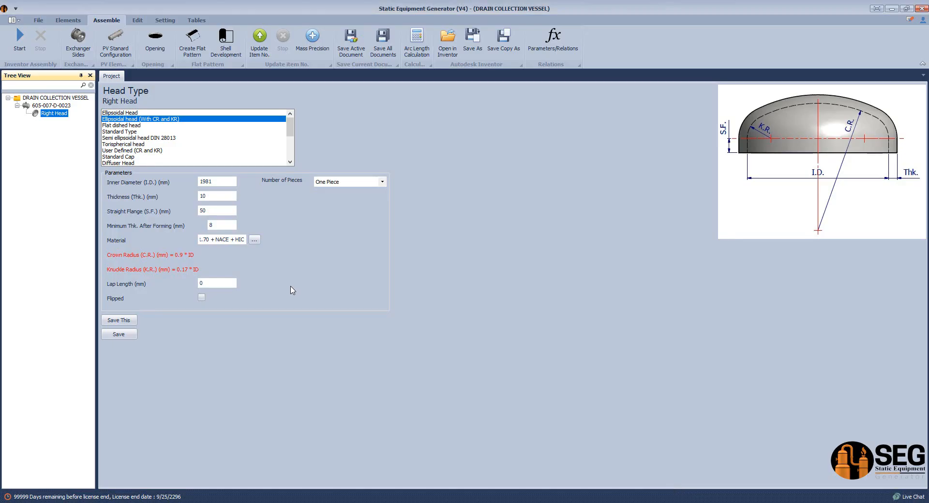
{"action": "left_click", "coordinate": [202, 298]}
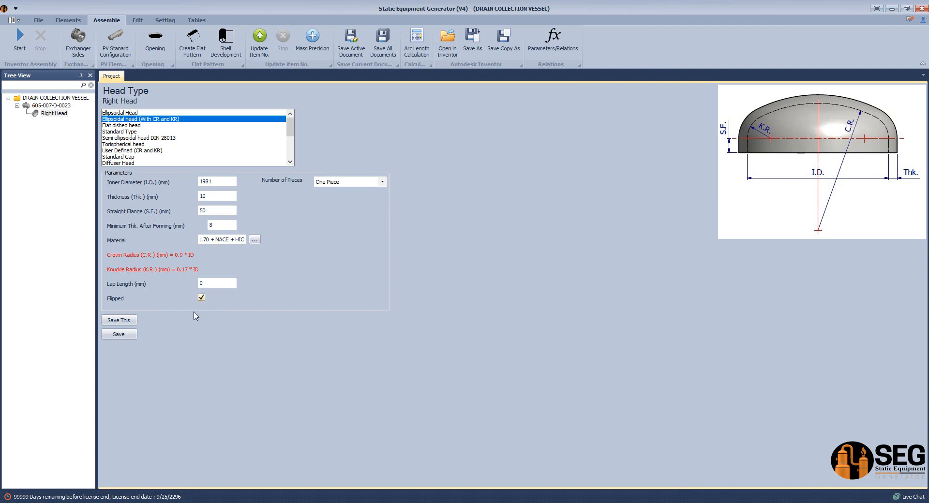
{"action": "left_click", "coordinate": [118, 334]}
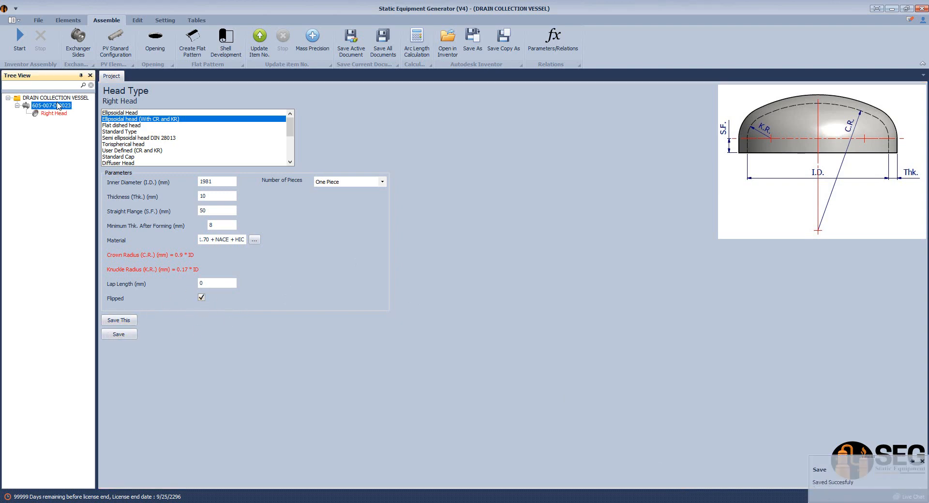
Add a shell element named Can-1 to vessel 605-007-D-0023.
{"action": "left_click", "coordinate": [68, 20]}
{"action": "left_click", "coordinate": [37, 44]}
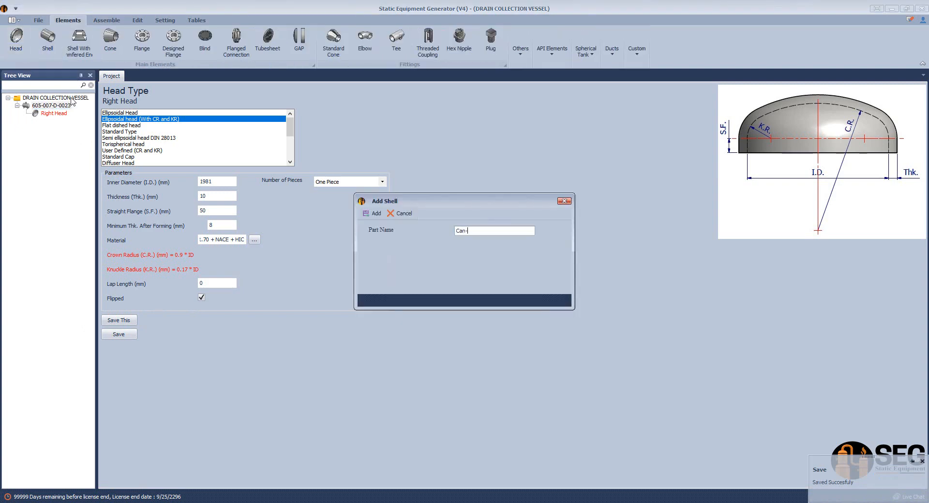
{"action": "left_click", "coordinate": [374, 214]}
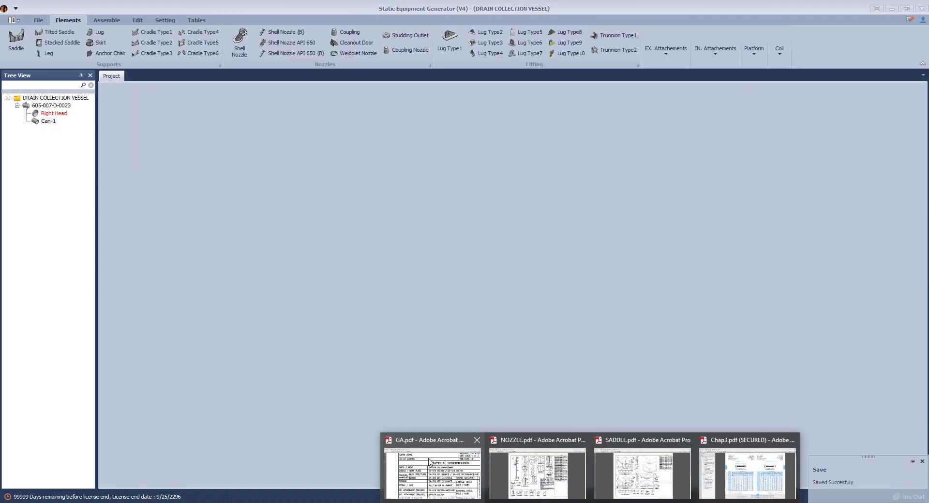
Switch to GA.pdf in Adobe Acrobat and examine the shell barrel 1 dimensions in the elevation view.
{"action": "left_click", "coordinate": [431, 463]}
{"action": "left_click_drag", "start_coordinate": [139, 64], "coordinate": [466, 224]}
{"action": "scroll", "coordinate": [466, 223], "scroll_direction": "down", "scroll_amount": 3, "text": "ctrl"}
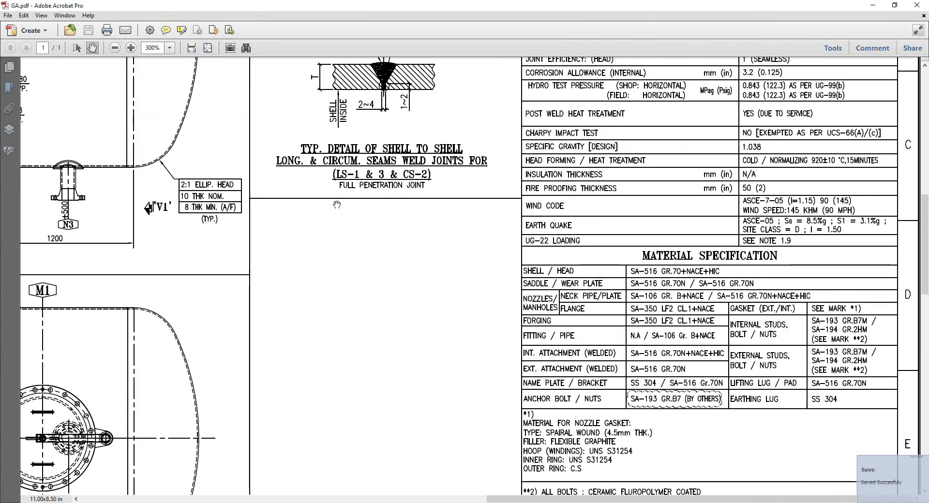
{"action": "left_click_drag", "start_coordinate": [199, 119], "coordinate": [417, 288]}
{"action": "mouse_move", "coordinate": [263, 258]}
{"action": "left_mouse_down"}
{"action": "mouse_move", "coordinate": [498, 361]}
{"action": "mouse_move", "coordinate": [436, 423]}
{"action": "left_mouse_up"}
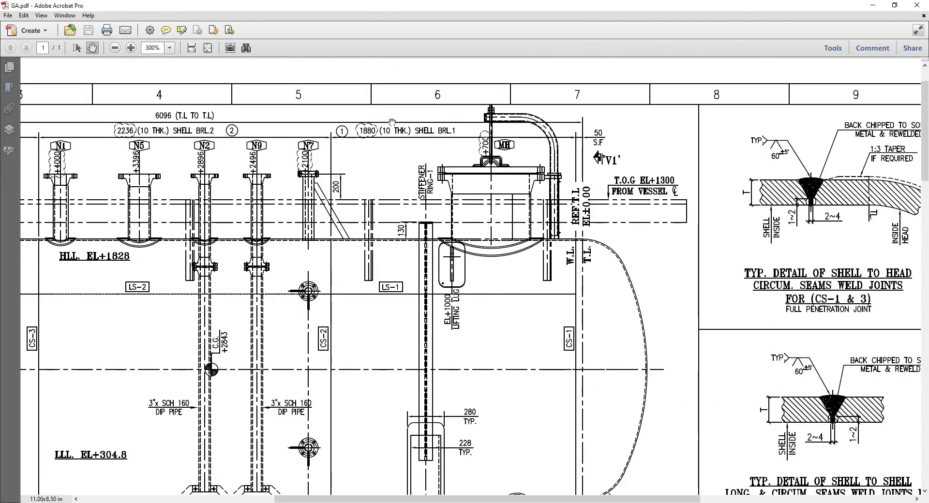
{"action": "scroll", "coordinate": [391, 124], "scroll_direction": "up", "scroll_amount": 1, "text": "ctrl"}
{"action": "left_click_drag", "start_coordinate": [371, 145], "coordinate": [357, 132]}
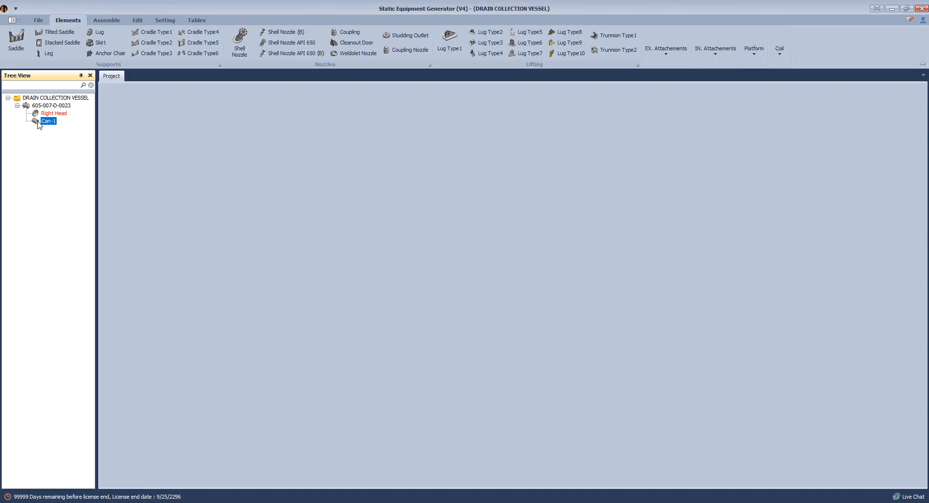
Back in Static Equipment Generator, define Can-1 as type Shell with inner diameter 1981 mm and L.W.L. orientation 55.
{"action": "left_click", "coordinate": [48, 121]}
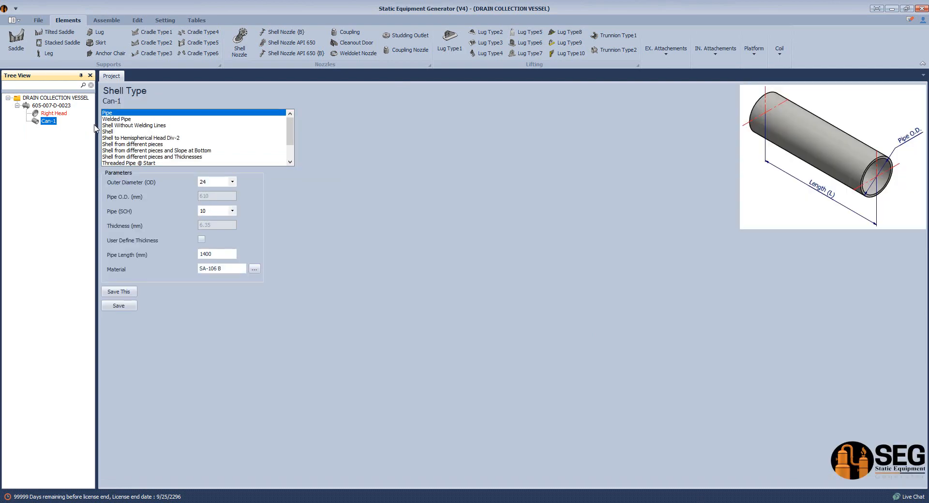
{"action": "left_click", "coordinate": [108, 133]}
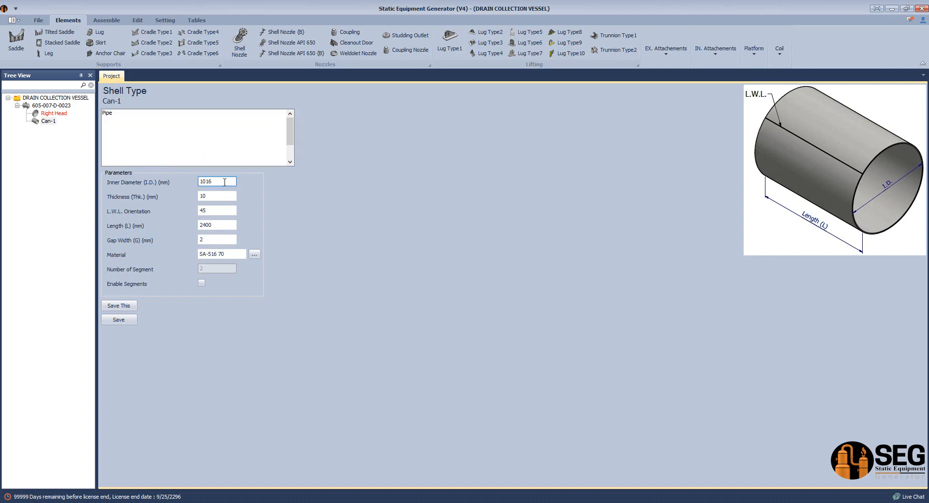
{"action": "type", "text": "98"}
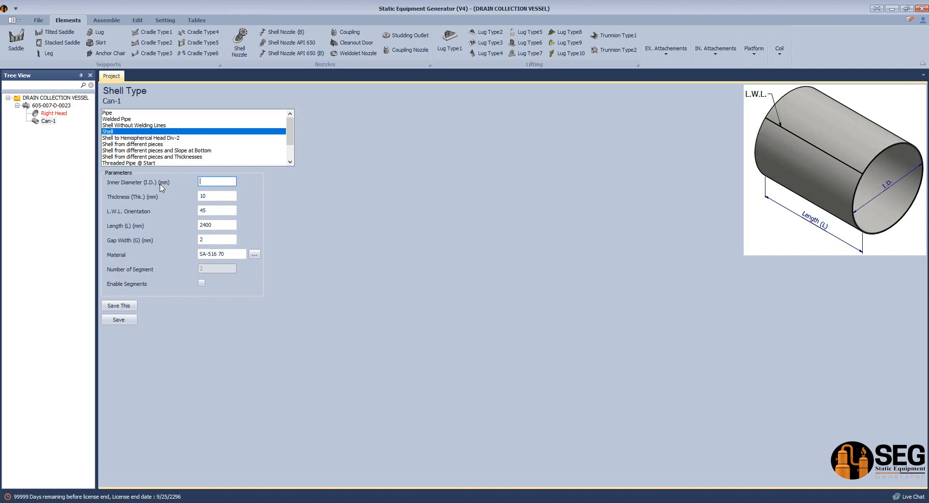
{"action": "left_click", "coordinate": [217, 196]}
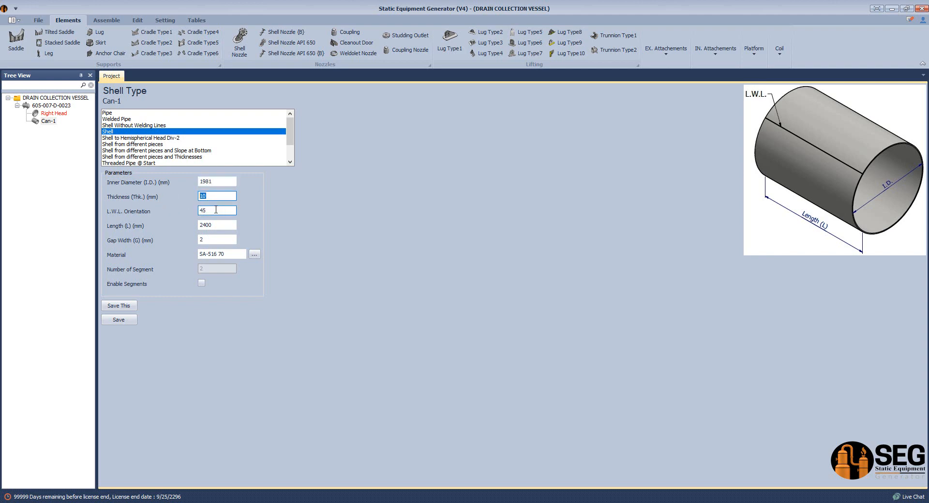
{"action": "left_click", "coordinate": [216, 210]}
{"action": "left_click", "coordinate": [217, 224]}
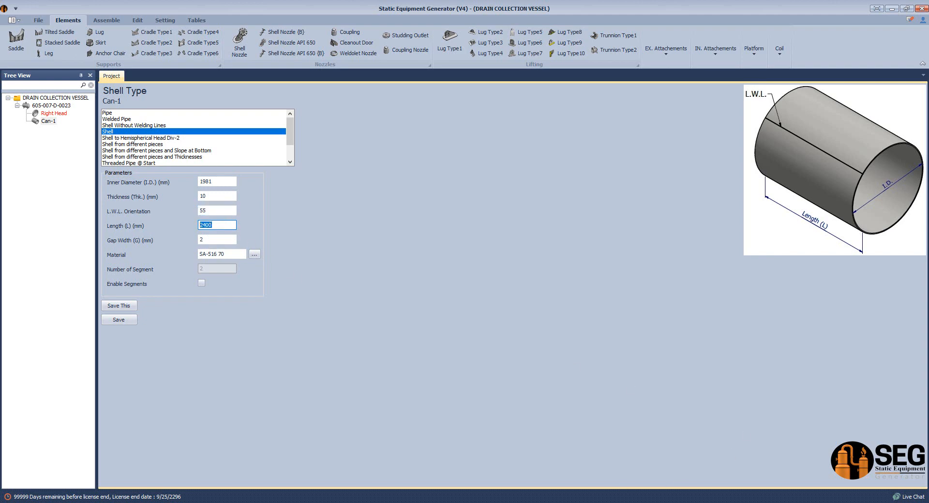
Set Can-1's length to 1880 mm, gap width to 1 mm and material to the copied SA-516 GR.70 + NACE + HIC, and save it.
{"action": "left_click", "coordinate": [530, 460]}
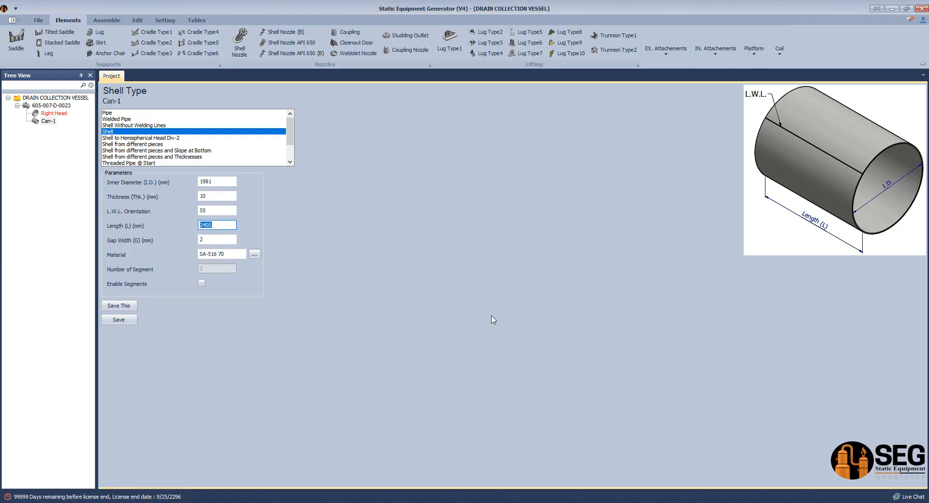
{"action": "type", "text": "1880"}
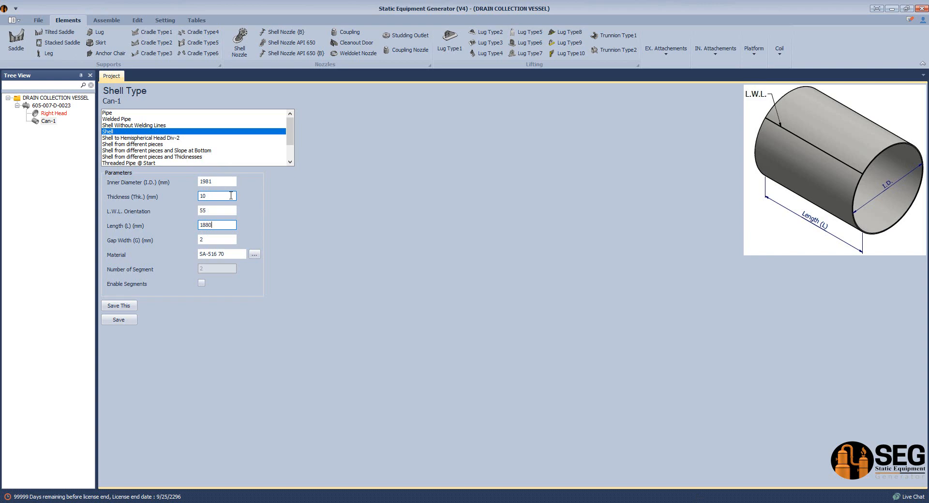
{"action": "key", "text": "Tab"}
{"action": "type", "text": "1"}
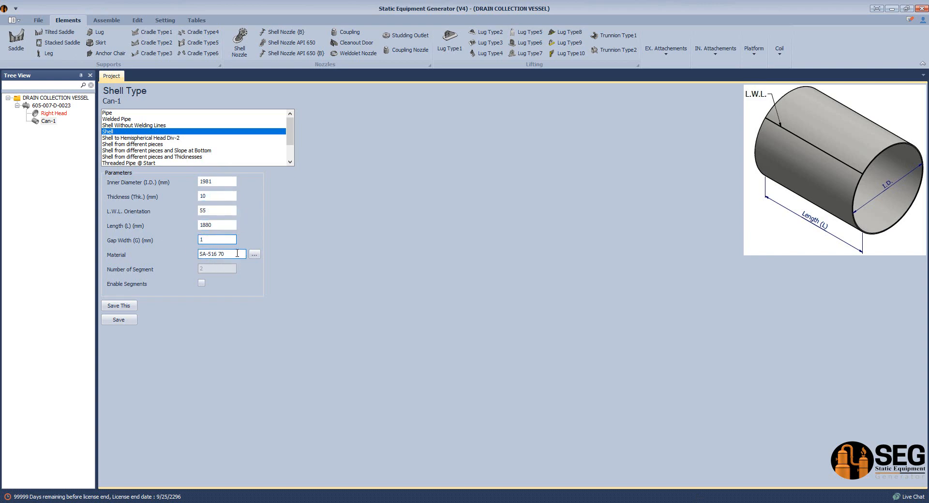
{"action": "left_click_drag", "start_coordinate": [237, 253], "coordinate": [134, 254]}
{"action": "key", "text": "ctrl+v"}
{"action": "left_click_drag", "start_coordinate": [237, 256], "coordinate": [133, 242]}
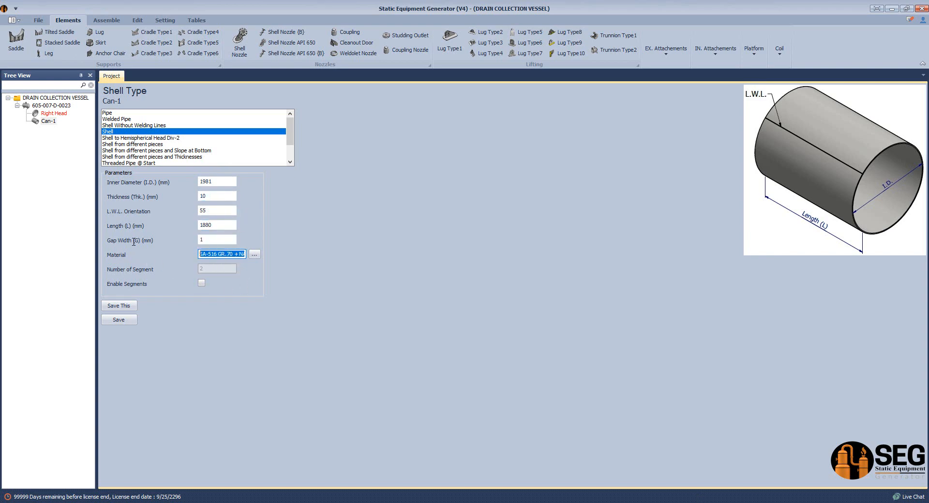
{"action": "left_click", "coordinate": [128, 322]}
Add a second shell named Can-2 to the vessel as the same part as Can-1.
{"action": "left_click", "coordinate": [60, 105]}
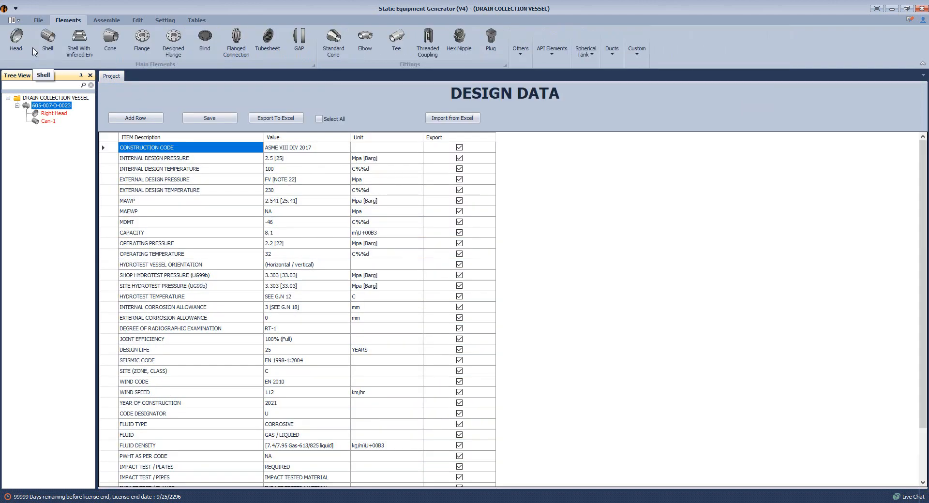
{"action": "left_click", "coordinate": [50, 47]}
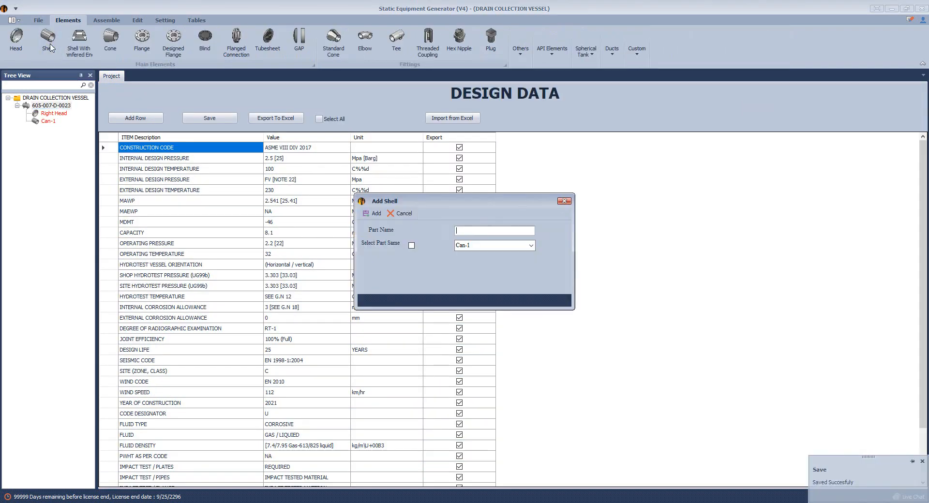
{"action": "type", "text": "Can-2"}
{"action": "left_click", "coordinate": [411, 245]}
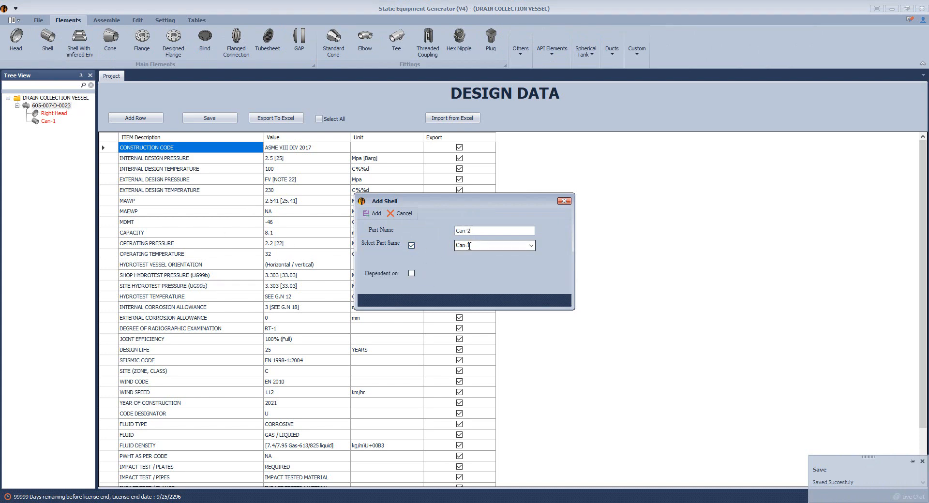
{"action": "left_click", "coordinate": [373, 213]}
Set Can-2's L.W.L. orientation to 305 and its length to 2236 mm, and save it.
{"action": "left_click", "coordinate": [47, 129]}
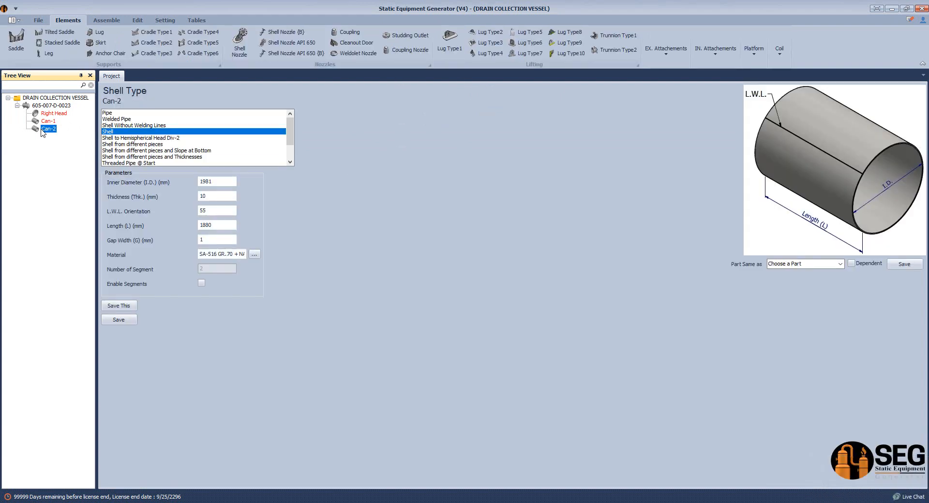
{"action": "left_click", "coordinate": [217, 210]}
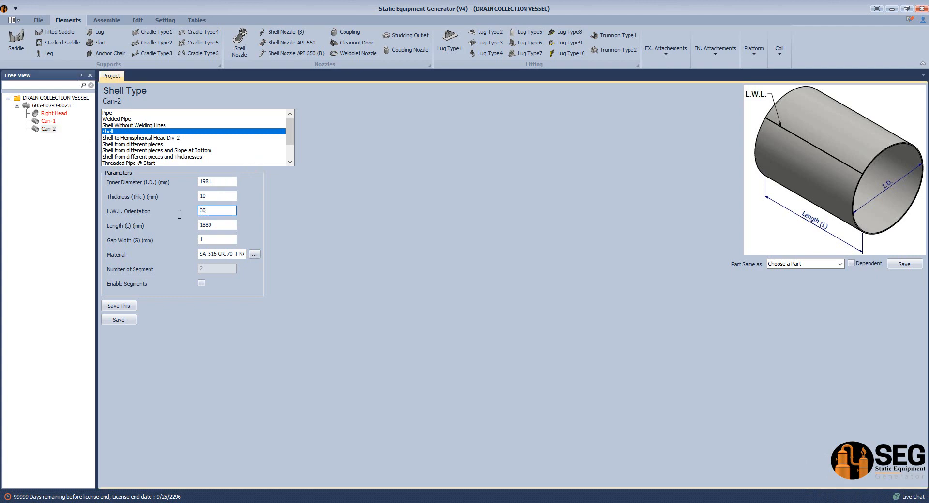
{"action": "key", "text": "Tab"}
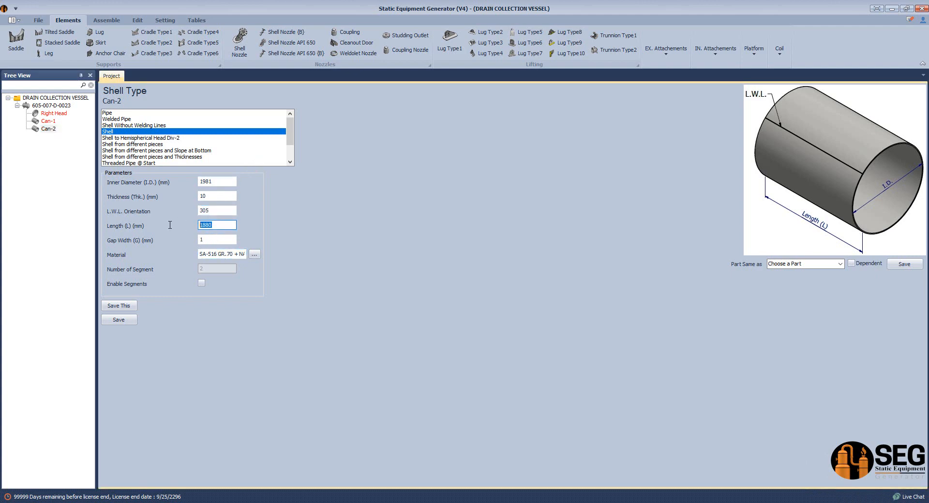
{"action": "type", "text": "2236"}
{"action": "left_click", "coordinate": [121, 321]}
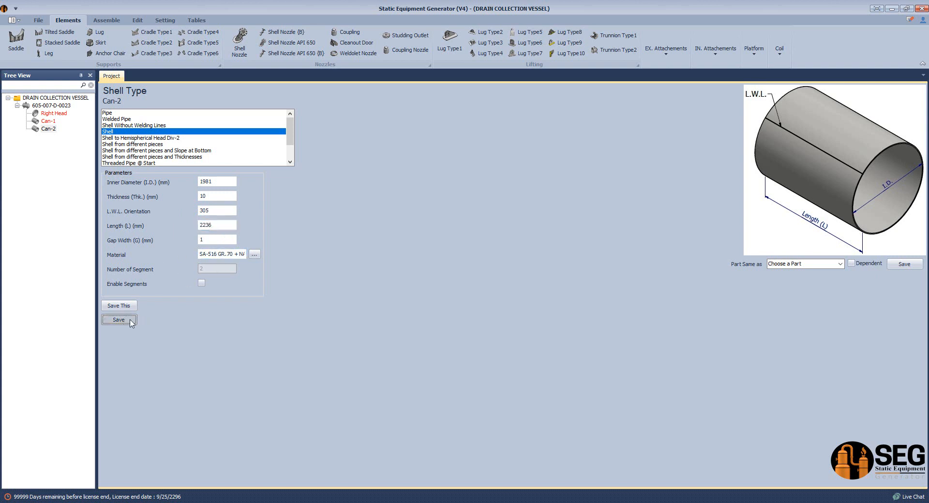
Examine the shell barrel lengths and the long-seam orientations in the elevation and section views of GA.pdf in Adobe Acrobat.
{"action": "left_click", "coordinate": [583, 502]}
{"action": "left_click", "coordinate": [431, 468]}
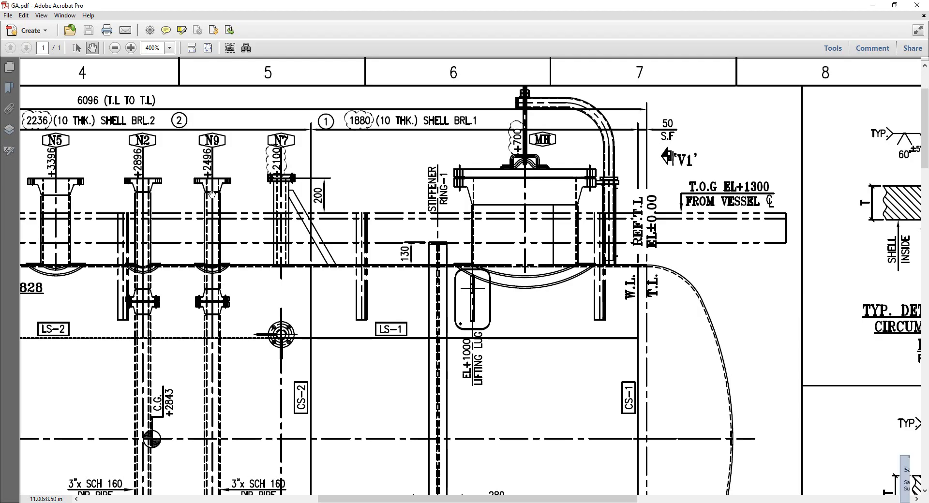
{"action": "left_click_drag", "start_coordinate": [69, 111], "coordinate": [346, 140]}
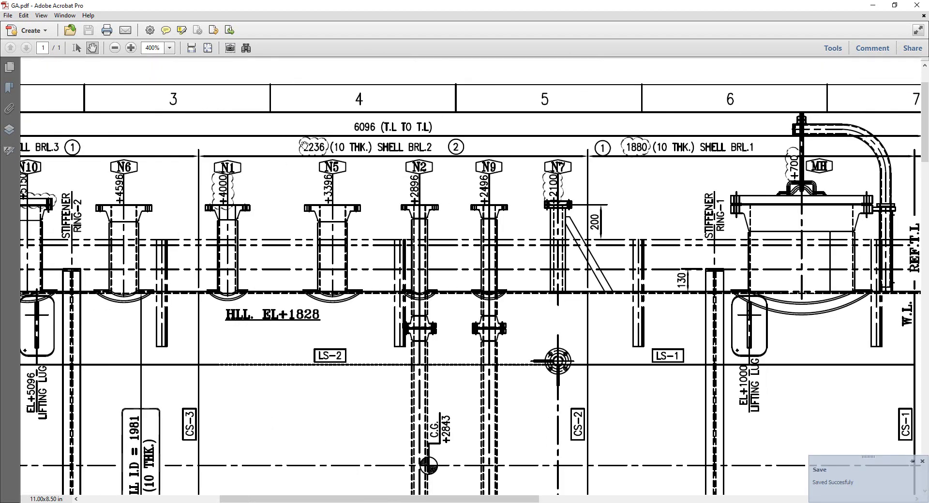
{"action": "scroll", "coordinate": [391, 259], "scroll_direction": "down", "scroll_amount": 3}
{"action": "scroll", "coordinate": [391, 260], "scroll_direction": "down", "scroll_amount": 2, "text": "ctrl"}
{"action": "scroll", "coordinate": [416, 295], "scroll_direction": "down", "scroll_amount": 6}
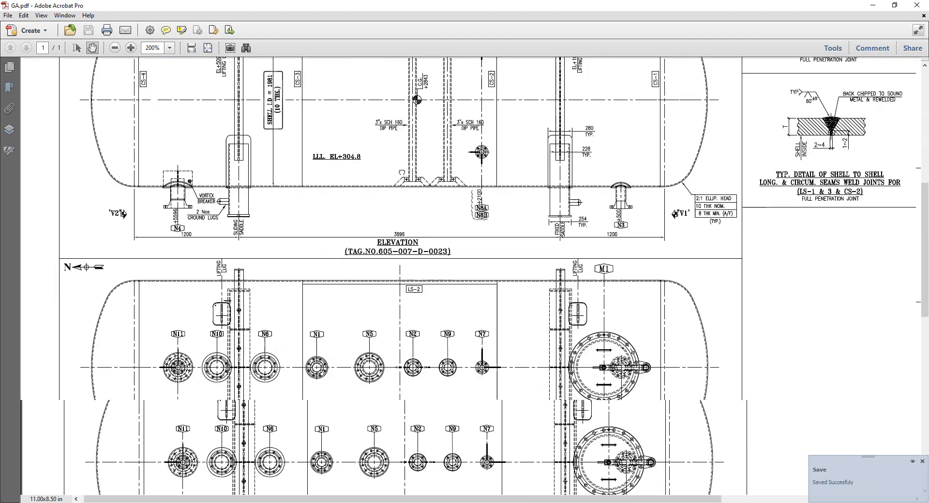
{"action": "scroll", "coordinate": [444, 333], "scroll_direction": "up", "scroll_amount": 2, "text": "ctrl"}
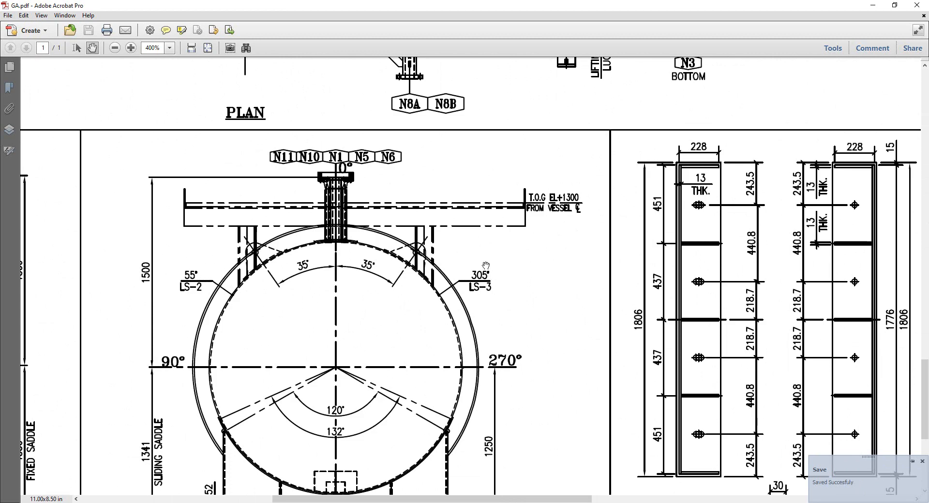
{"action": "scroll", "coordinate": [486, 266], "scroll_direction": "down", "scroll_amount": 4, "text": "ctrl"}
{"action": "scroll", "coordinate": [385, 303], "scroll_direction": "up", "scroll_amount": 2, "text": "ctrl"}
{"action": "mouse_move", "coordinate": [386, 302]}
{"action": "left_mouse_down"}
{"action": "mouse_move", "coordinate": [449, 453]}
{"action": "mouse_move", "coordinate": [458, 501]}
{"action": "left_mouse_up"}
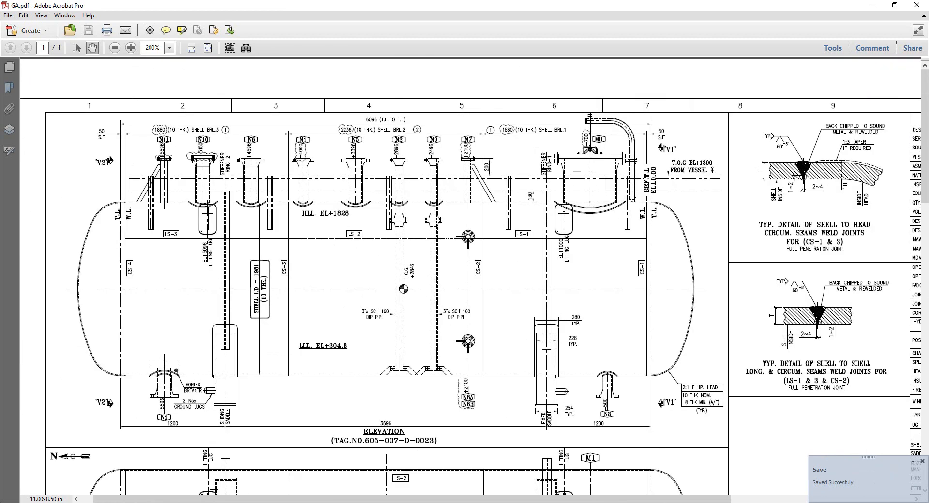
Back in Static Equipment Generator, add a third shell named Can-3 to the vessel as the same part as Can-1.
{"action": "key", "text": "alt+Tab"}
{"action": "left_click", "coordinate": [39, 108]}
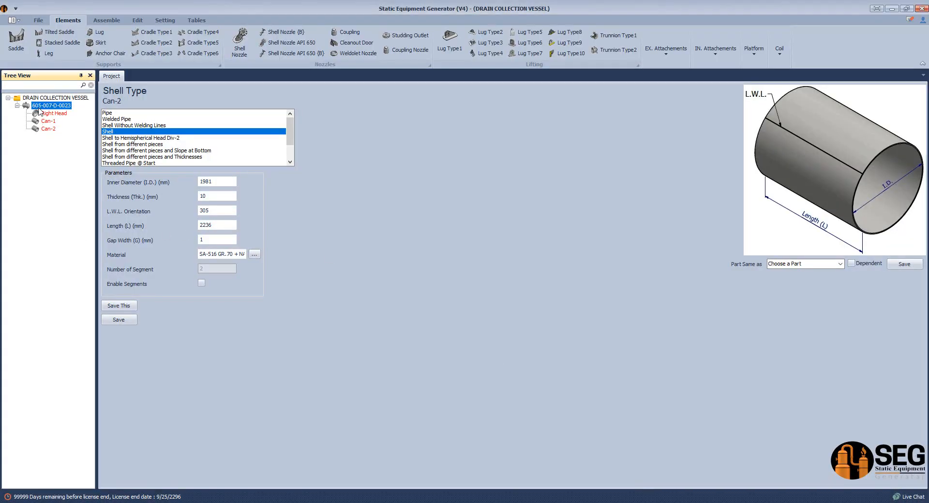
{"action": "left_click", "coordinate": [55, 43]}
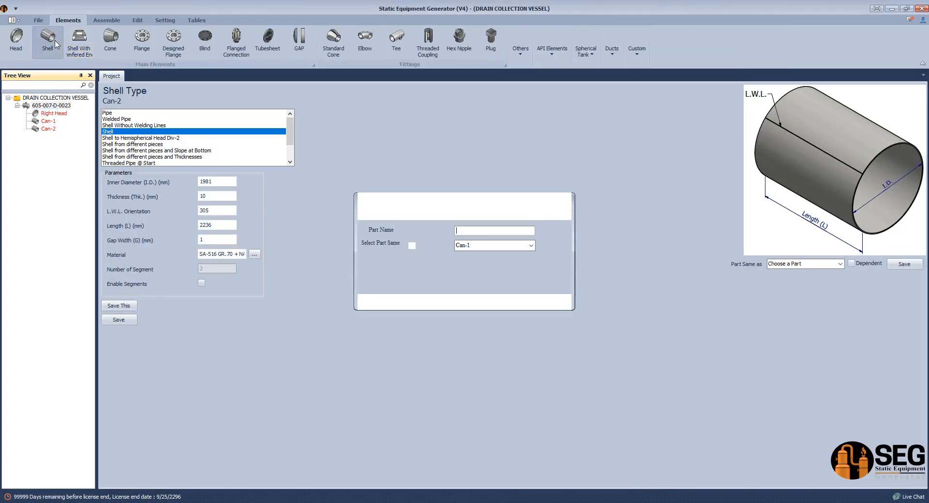
{"action": "left_click", "coordinate": [412, 245]}
{"action": "left_click", "coordinate": [372, 214]}
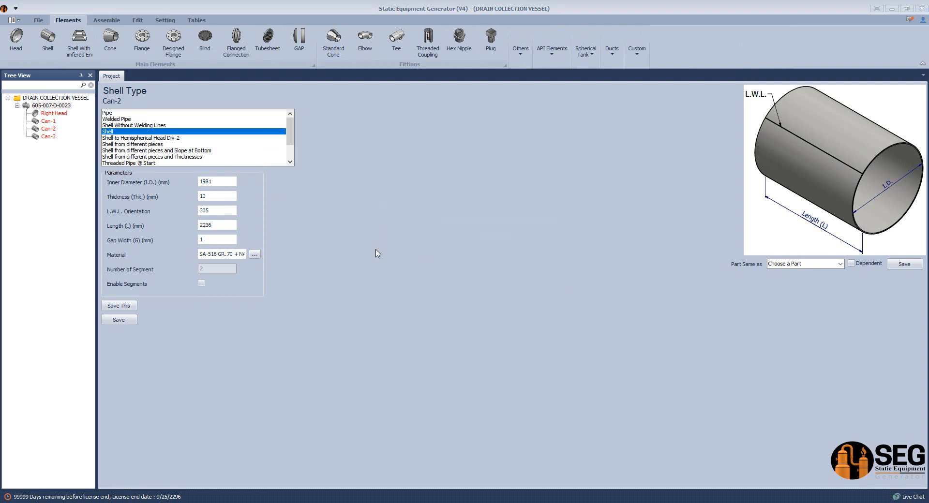
Examine shell barrel 3 and the adjoining head at the V2 end of the elevation in GA.pdf in Adobe Acrobat.
{"action": "mouse_move", "coordinate": [591, 499]}
{"action": "left_click", "coordinate": [409, 465]}
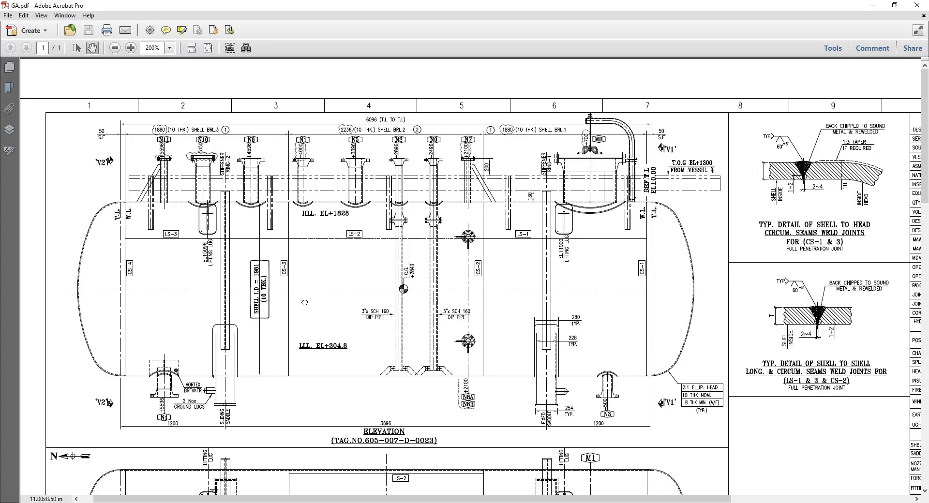
{"action": "scroll", "coordinate": [179, 167], "scroll_direction": "up", "scroll_amount": 5, "text": "ctrl"}
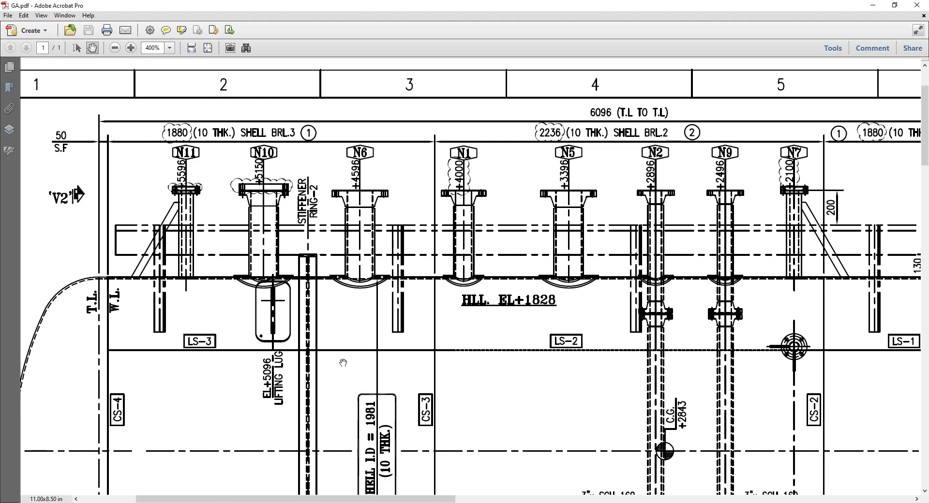
{"action": "mouse_move", "coordinate": [344, 361]}
{"action": "left_mouse_down"}
{"action": "mouse_move", "coordinate": [353, 257]}
{"action": "mouse_move", "coordinate": [364, 255]}
{"action": "left_mouse_up"}
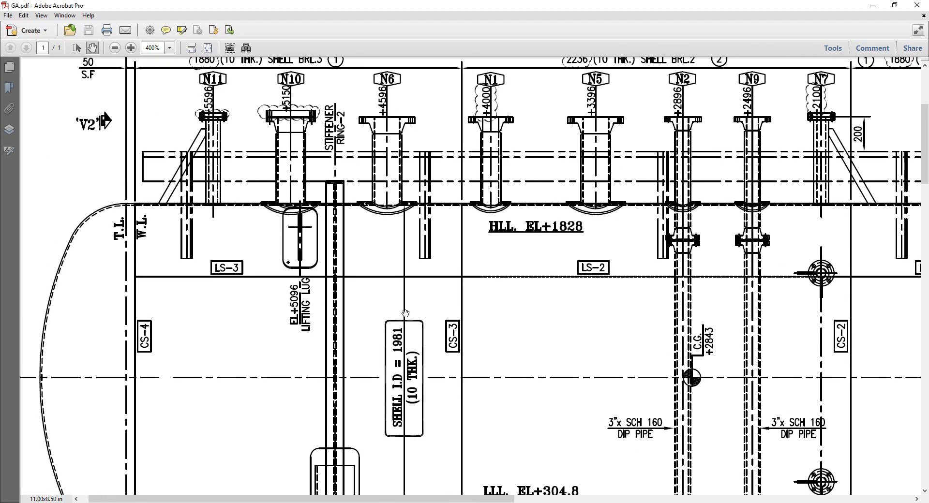
Back in Static Equipment Generator, add a head named Left Head to the vessel as the same part as Right Head.
{"action": "scroll", "coordinate": [371, 290], "scroll_direction": "down", "scroll_amount": 5, "text": "ctrl"}
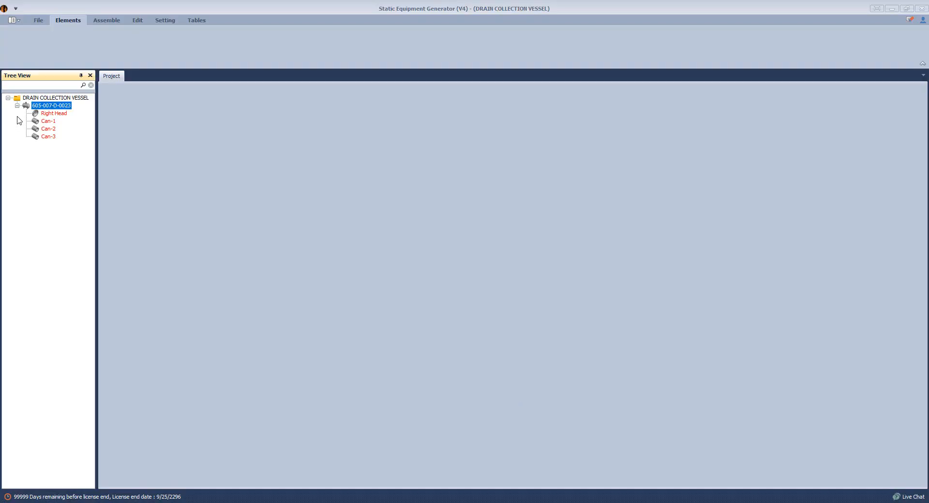
{"action": "left_click", "coordinate": [36, 107]}
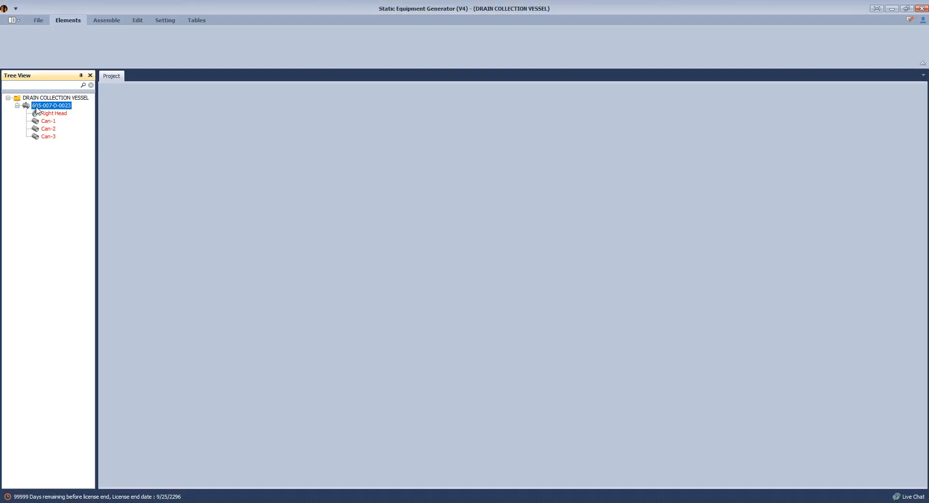
{"action": "left_click", "coordinate": [19, 45]}
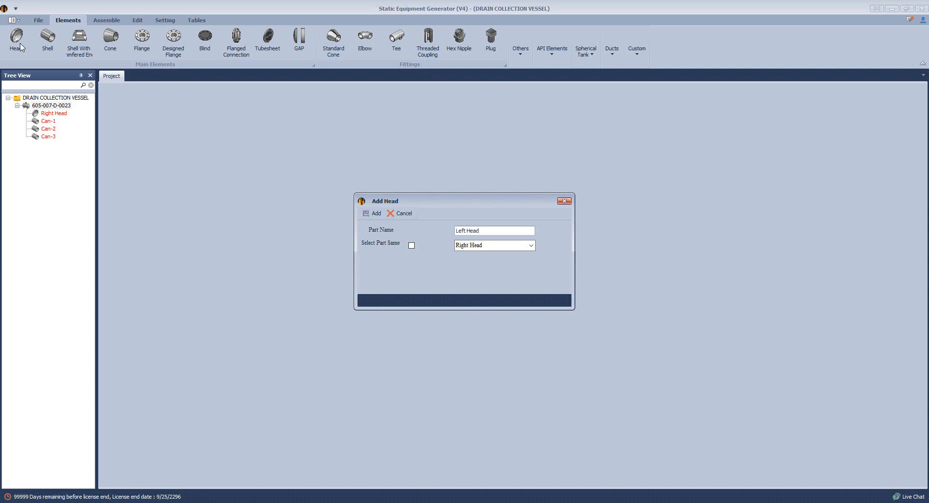
{"action": "left_click", "coordinate": [411, 245]}
{"action": "left_click", "coordinate": [373, 213]}
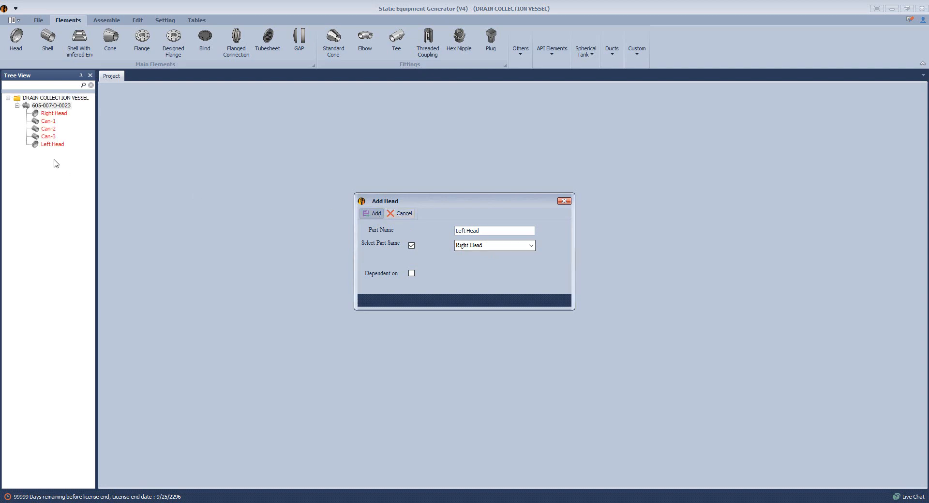
Turn off the Flipped option of Left Head, save it, and generate the vessel assembly in Autodesk Inventor.
{"action": "left_click", "coordinate": [52, 144]}
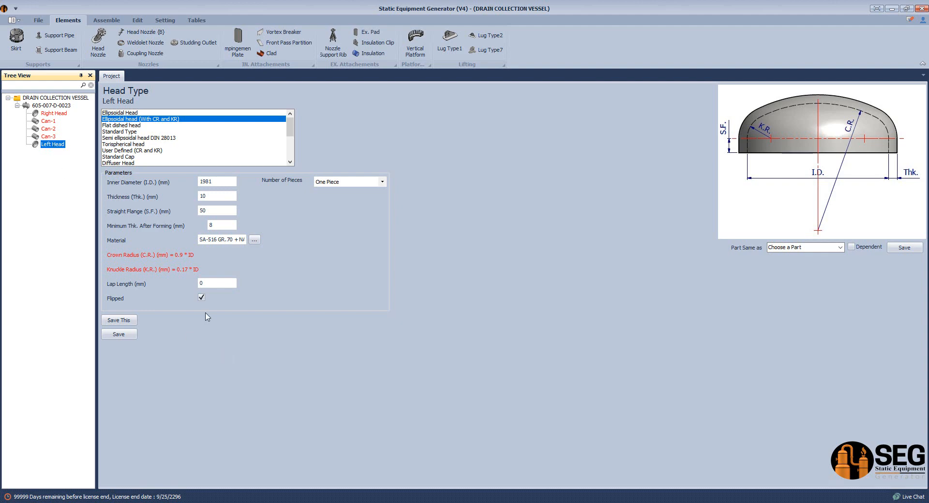
{"action": "left_click", "coordinate": [202, 297]}
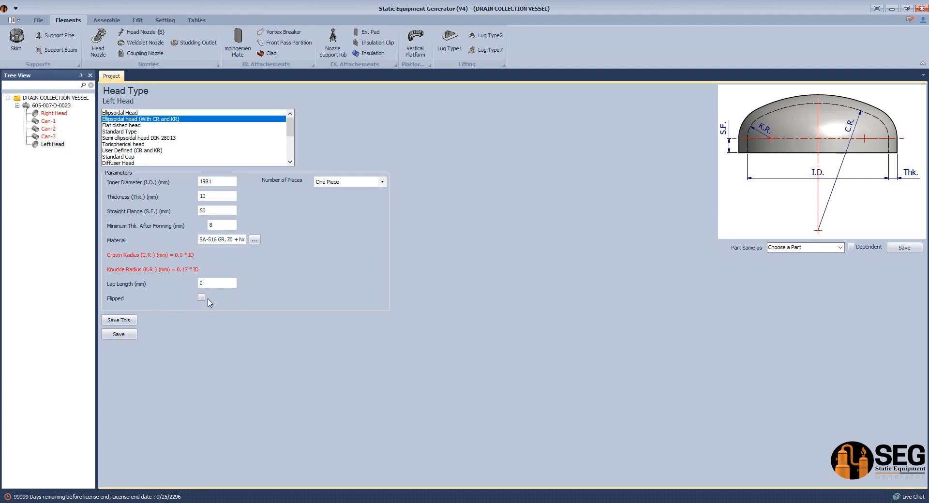
{"action": "left_click", "coordinate": [125, 335]}
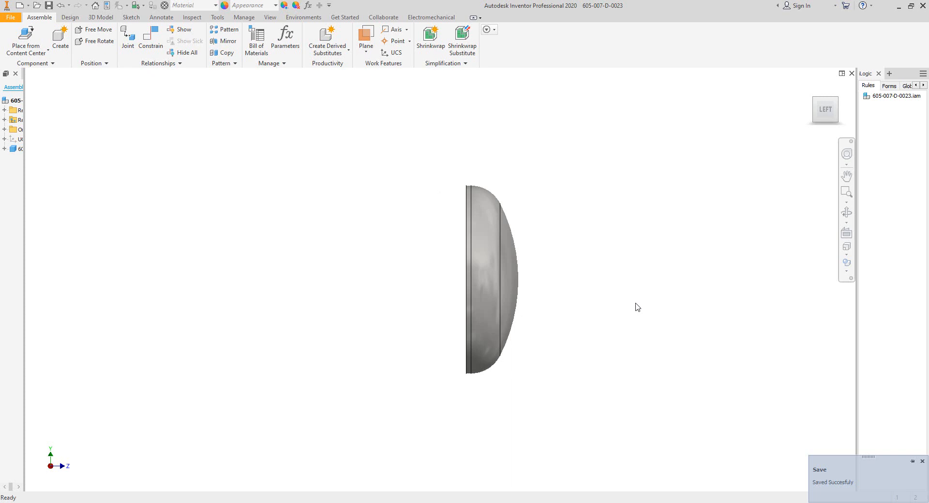
{"action": "key", "text": "Home"}
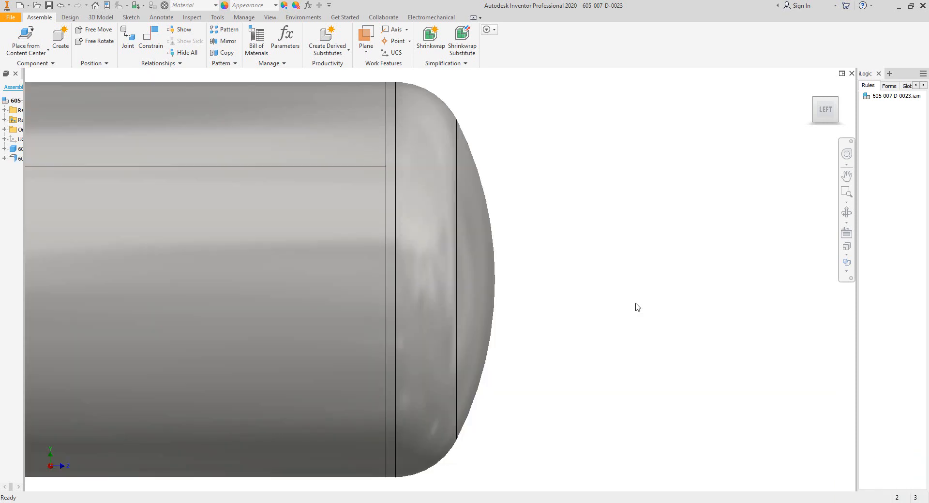
{"action": "key", "text": "Home"}
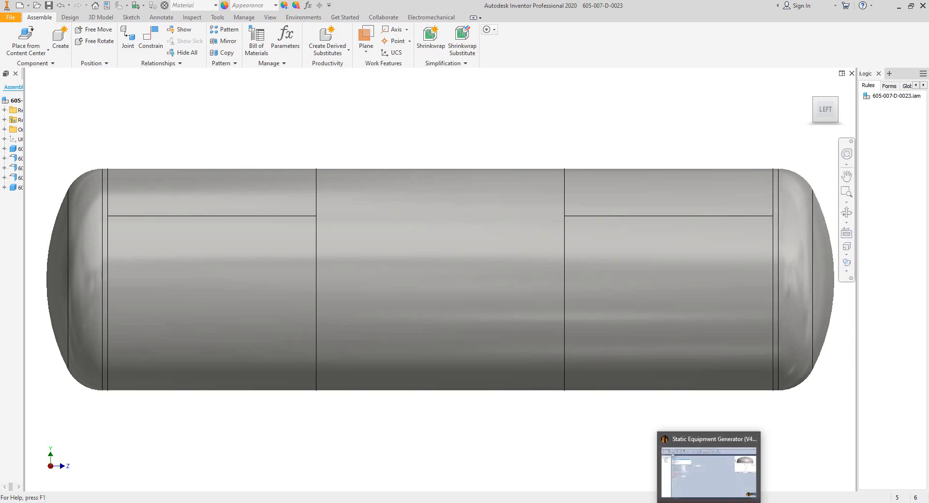
Examine the heads, nozzles, saddles and stiffener rings in the vessel elevation of GA.pdf in Adobe Acrobat.
{"action": "mouse_move", "coordinate": [590, 502]}
{"action": "left_click", "coordinate": [475, 466]}
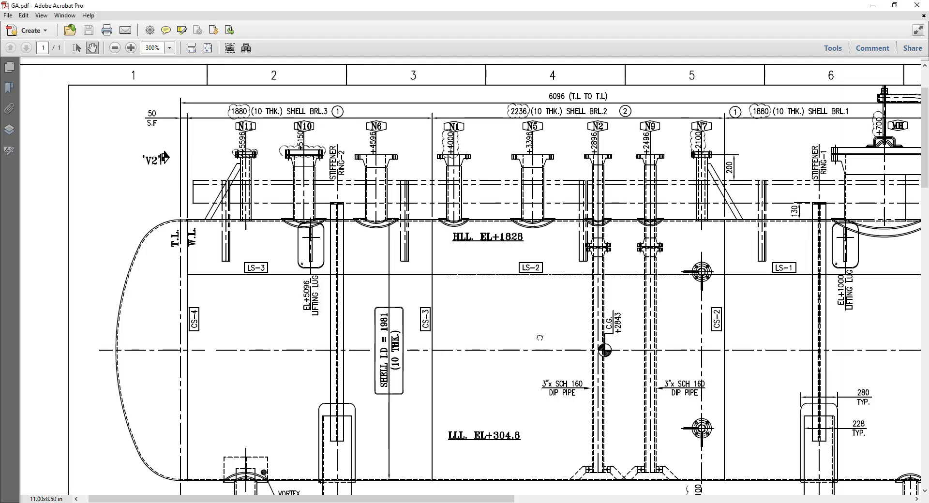
{"action": "left_click_drag", "start_coordinate": [601, 399], "coordinate": [439, 277]}
{"action": "left_click_drag", "start_coordinate": [683, 340], "coordinate": [632, 373]}
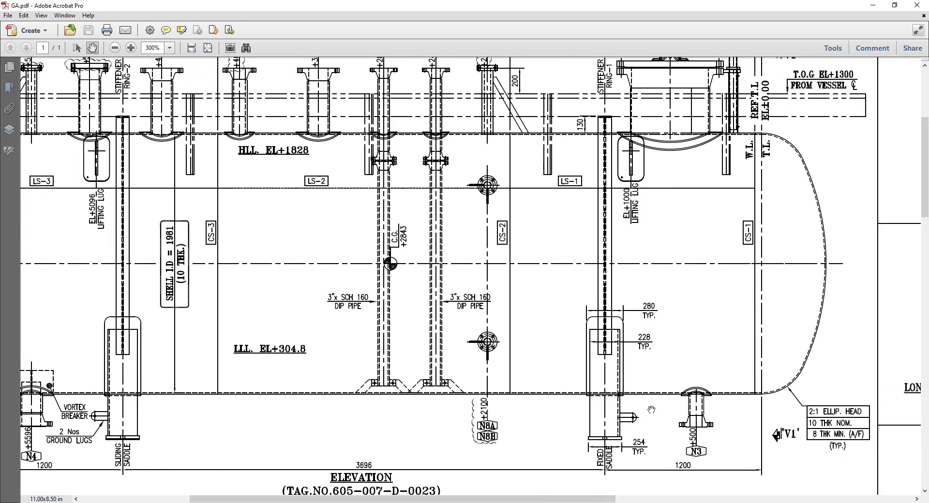
{"action": "mouse_move", "coordinate": [215, 318]}
{"action": "left_mouse_down"}
{"action": "mouse_move", "coordinate": [258, 298]}
{"action": "mouse_move", "coordinate": [224, 375]}
{"action": "left_mouse_up"}
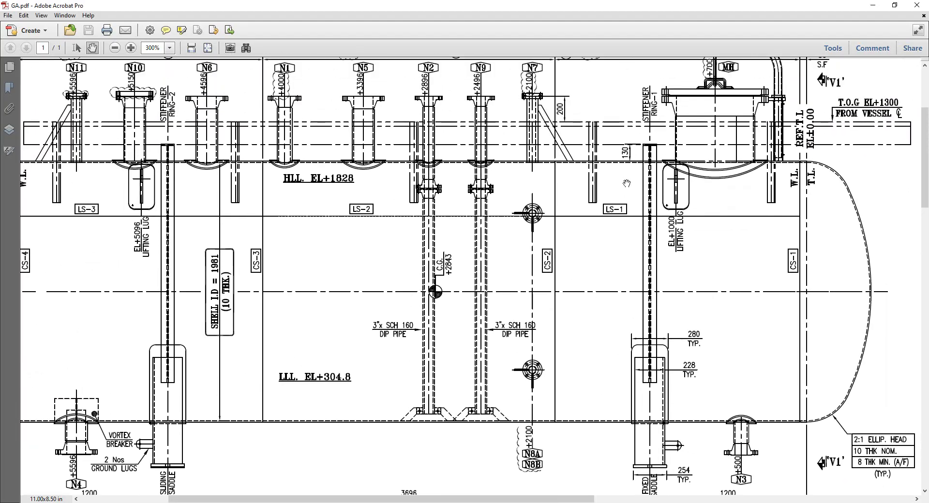
{"action": "key", "text": "ctrl+2"}
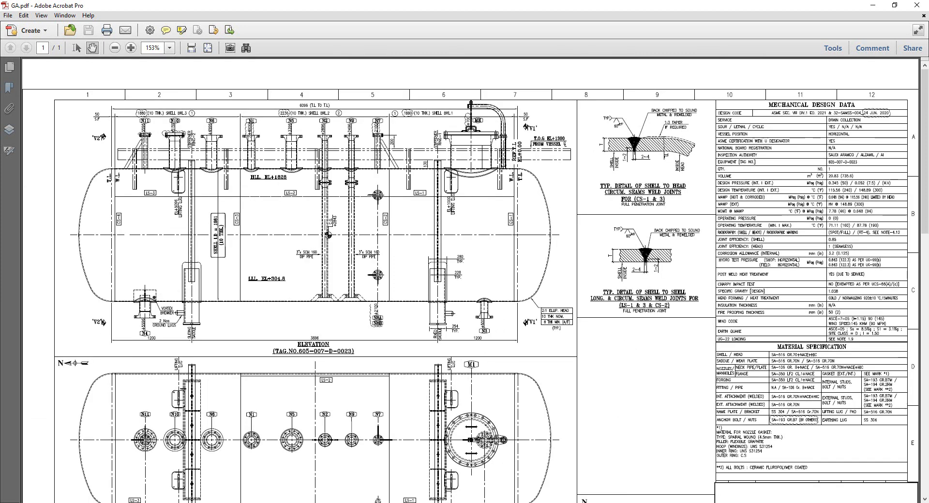
Switch to SADDLE.pdf and examine the fixed saddle detail with its plate dimensions and section views.
{"action": "left_click", "coordinate": [590, 502]}
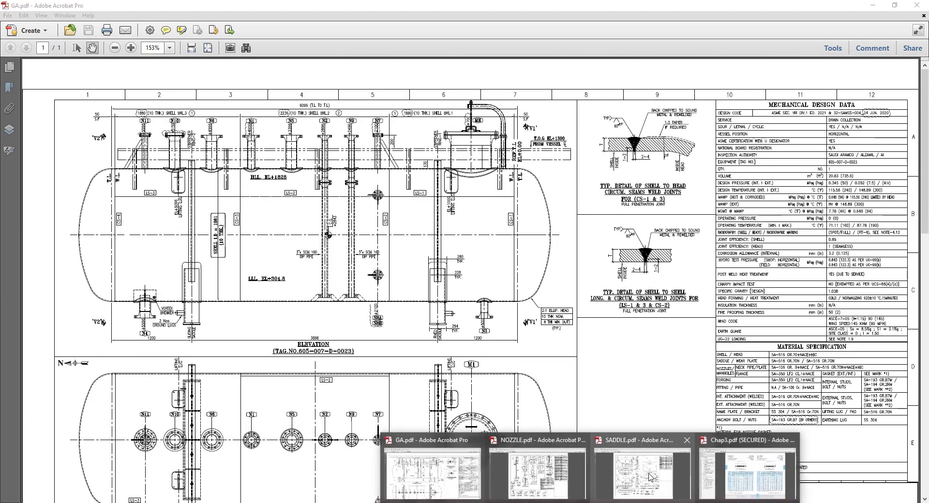
{"action": "left_click", "coordinate": [650, 477]}
{"action": "scroll", "coordinate": [282, 185], "scroll_direction": "down", "scroll_amount": 3}
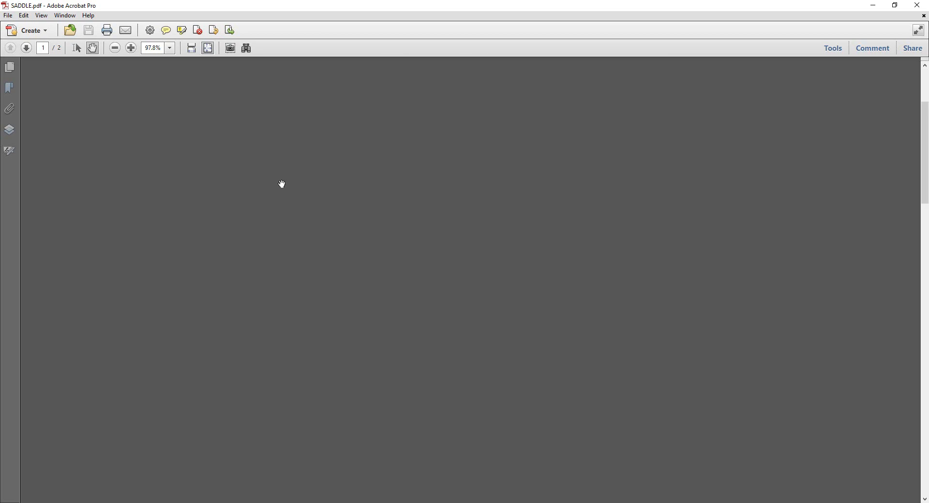
{"action": "scroll", "coordinate": [282, 185], "scroll_direction": "down", "scroll_amount": 3}
{"action": "scroll", "coordinate": [213, 189], "scroll_direction": "up", "scroll_amount": 7}
{"action": "scroll", "coordinate": [213, 190], "scroll_direction": "up", "scroll_amount": 2, "text": "ctrl"}
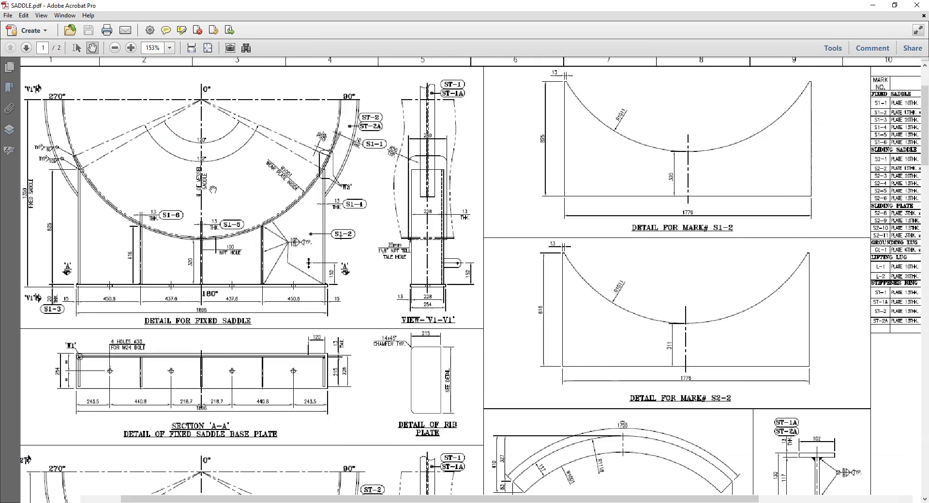
{"action": "scroll", "coordinate": [213, 189], "scroll_direction": "up", "scroll_amount": 2, "text": "ctrl"}
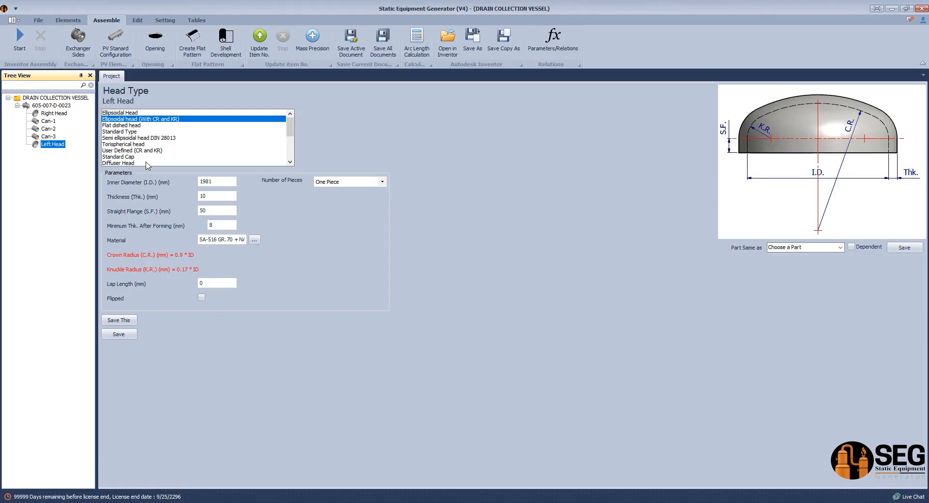
In Static Equipment Generator, select Can-1 and examine the supports, nozzles, lifting elements and external and internal attachments available for it.
{"action": "left_click", "coordinate": [44, 122]}
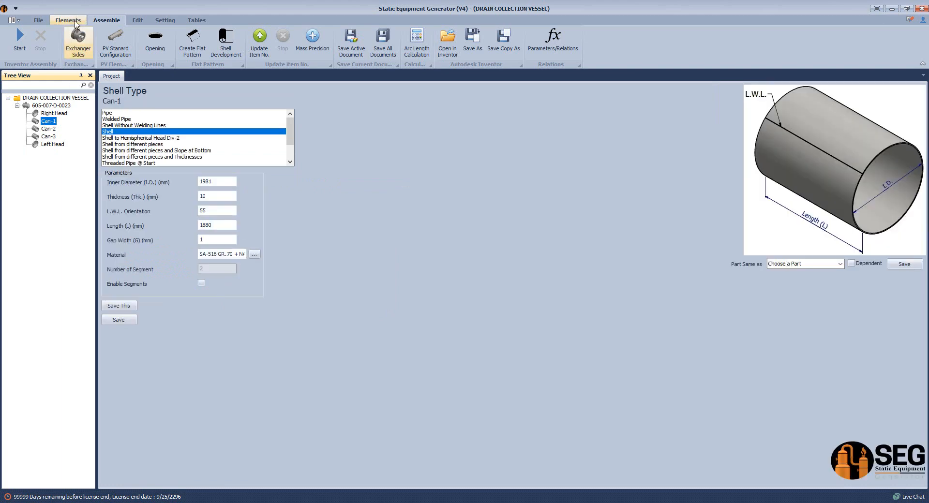
{"action": "left_click", "coordinate": [68, 20]}
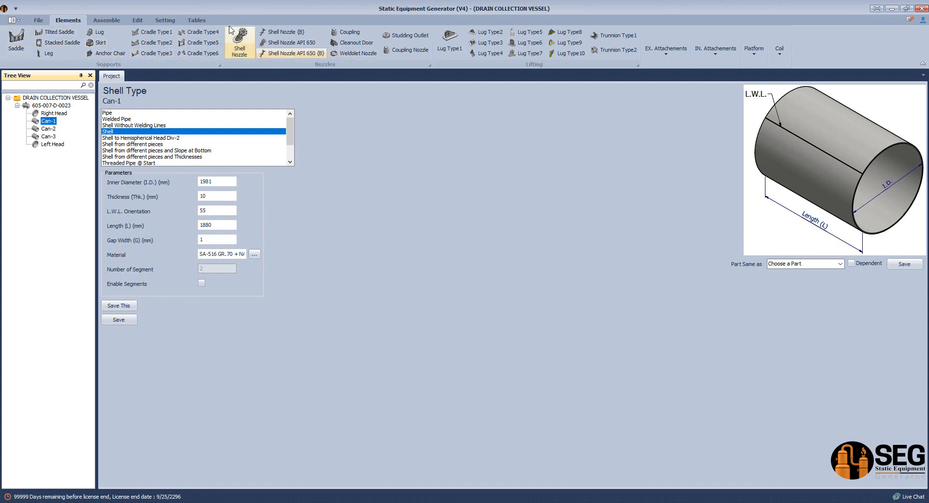
{"action": "left_click", "coordinate": [77, 44]}
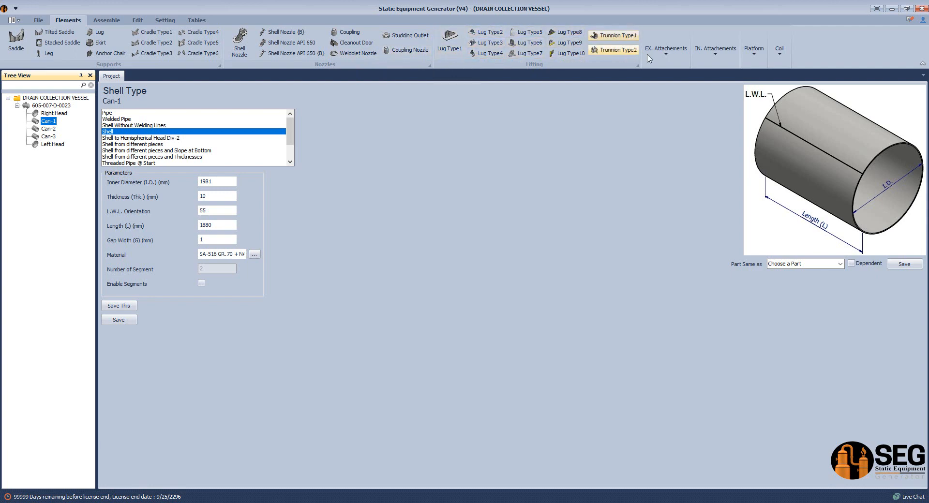
{"action": "left_click", "coordinate": [666, 52]}
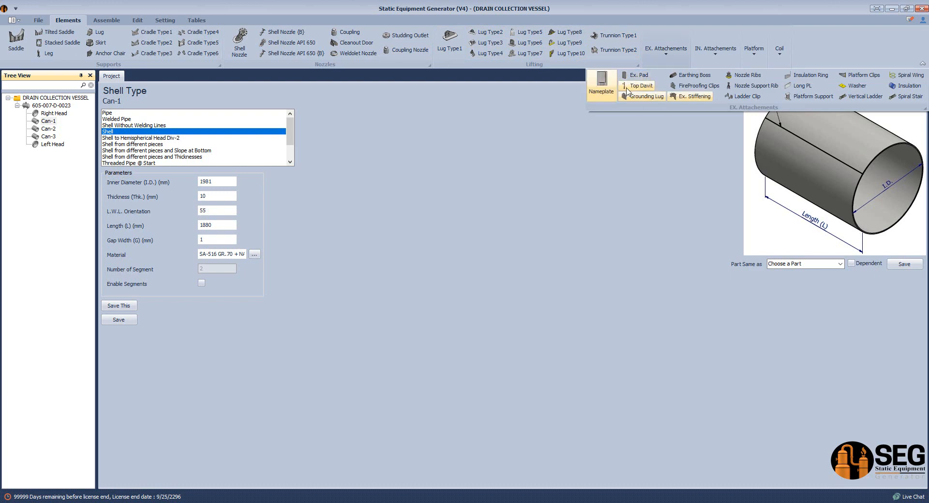
{"action": "left_click", "coordinate": [718, 62]}
{"action": "left_click", "coordinate": [719, 62]}
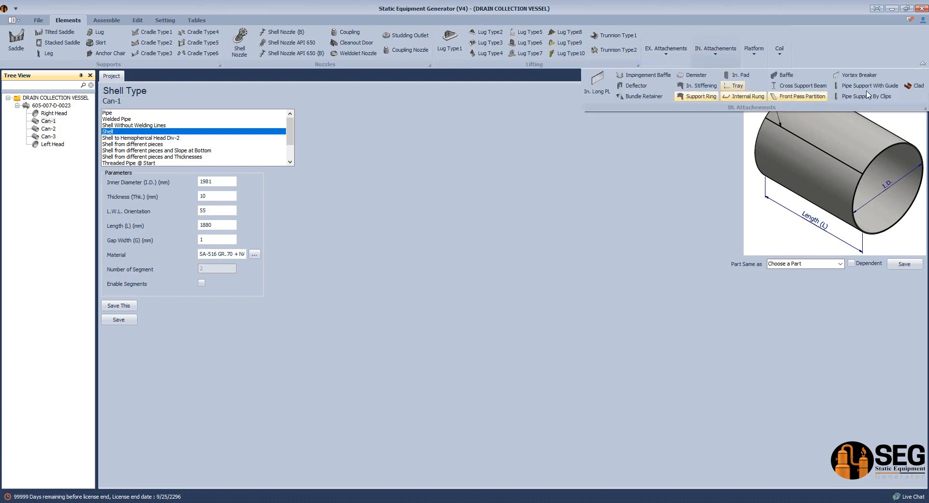
{"action": "left_click", "coordinate": [576, 173]}
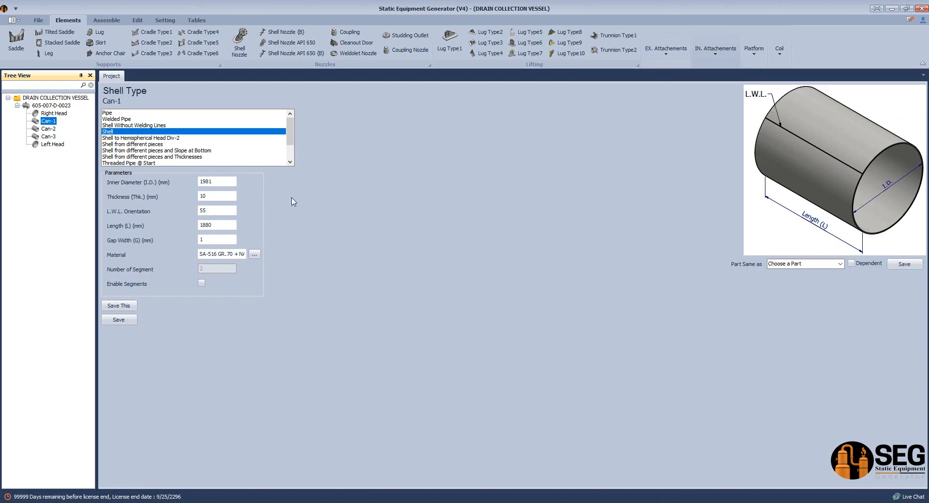
Add a saddle named Fixed Saddle to Can-1 and set its type to Saddle Web Plate Case1 (Right).
{"action": "left_click", "coordinate": [21, 46]}
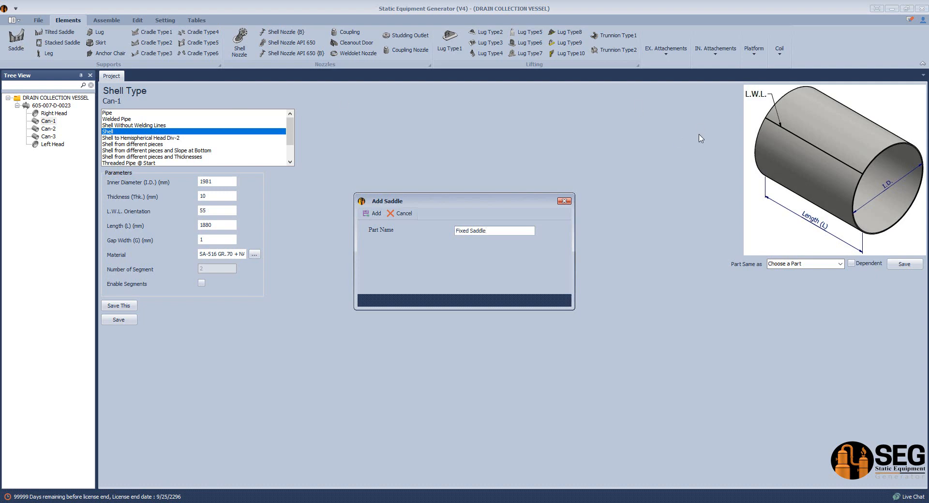
{"action": "left_click", "coordinate": [61, 136]}
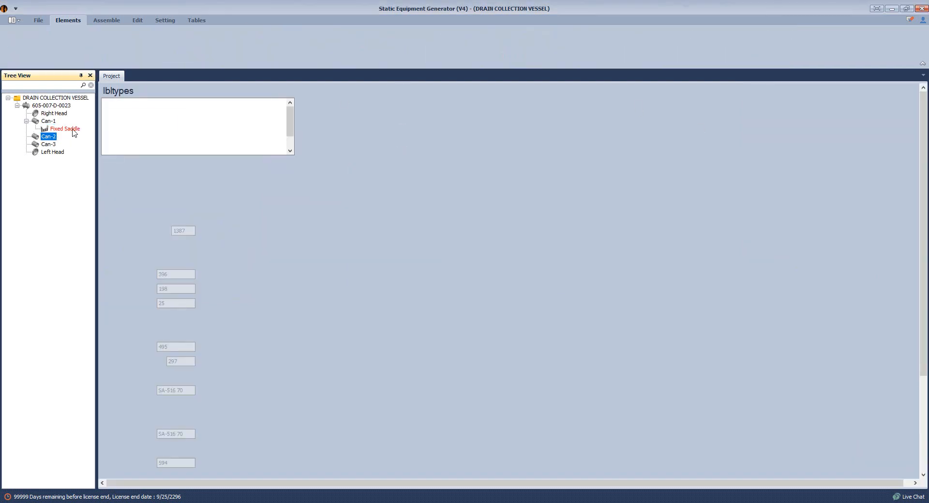
{"action": "left_click", "coordinate": [73, 130]}
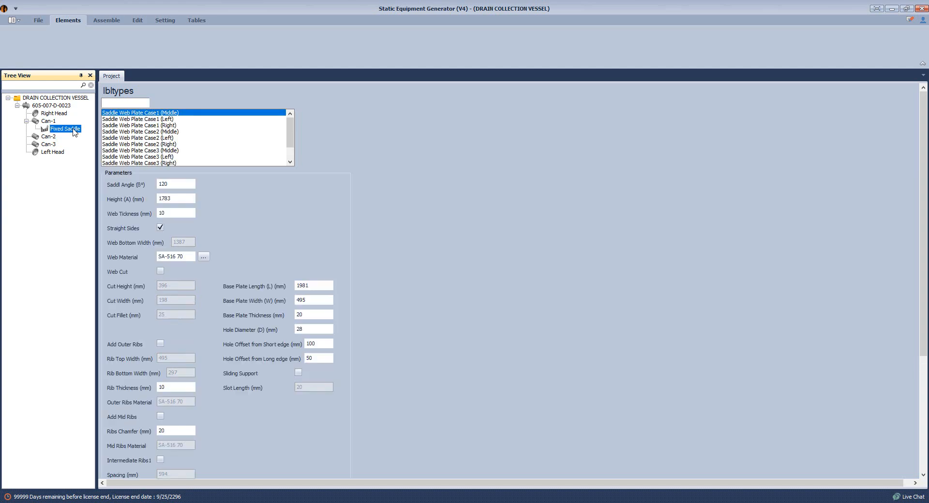
{"action": "mouse_move", "coordinate": [291, 135]}
{"action": "left_mouse_down"}
{"action": "mouse_move", "coordinate": [292, 146]}
{"action": "mouse_move", "coordinate": [294, 122]}
{"action": "left_mouse_up"}
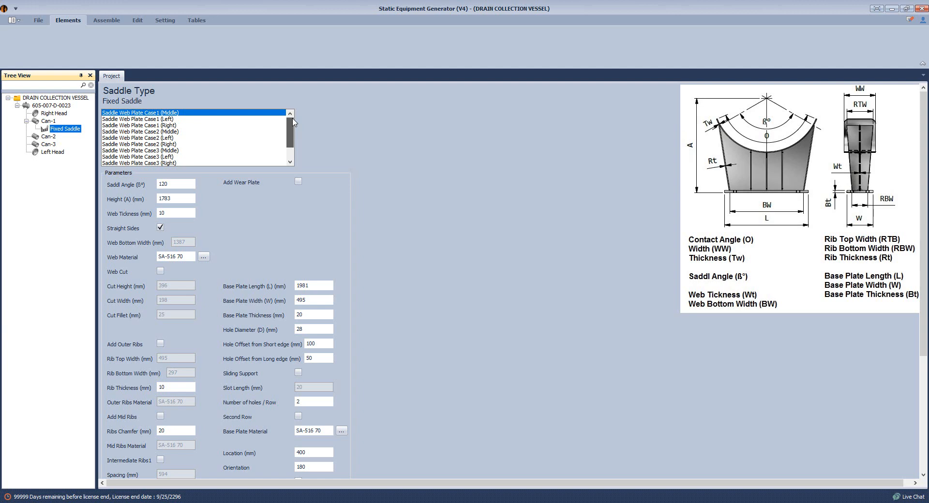
{"action": "left_click", "coordinate": [160, 125]}
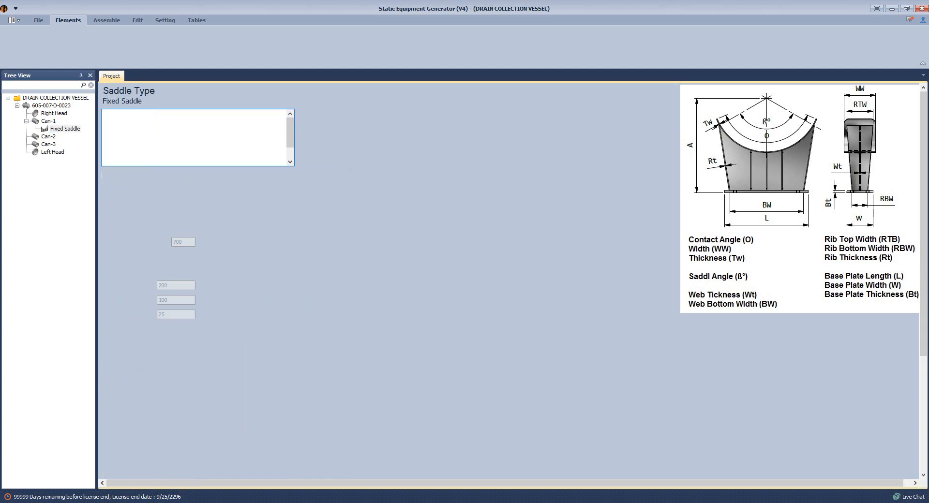
Examine the fixed saddle detail in SADDLE.pdf and the fixed saddle's web side and location in the GA.pdf elevation in Adobe Acrobat.
{"action": "mouse_move", "coordinate": [591, 502]}
{"action": "left_click", "coordinate": [643, 467]}
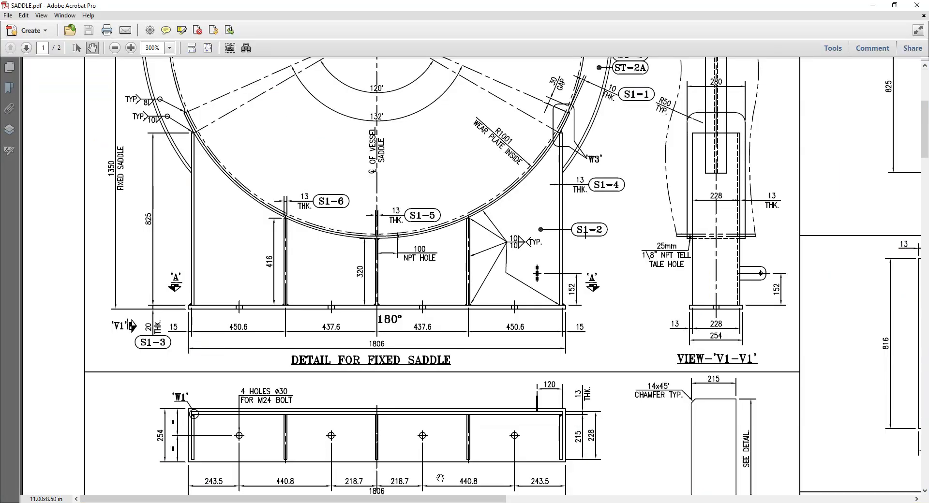
{"action": "left_click", "coordinate": [420, 463]}
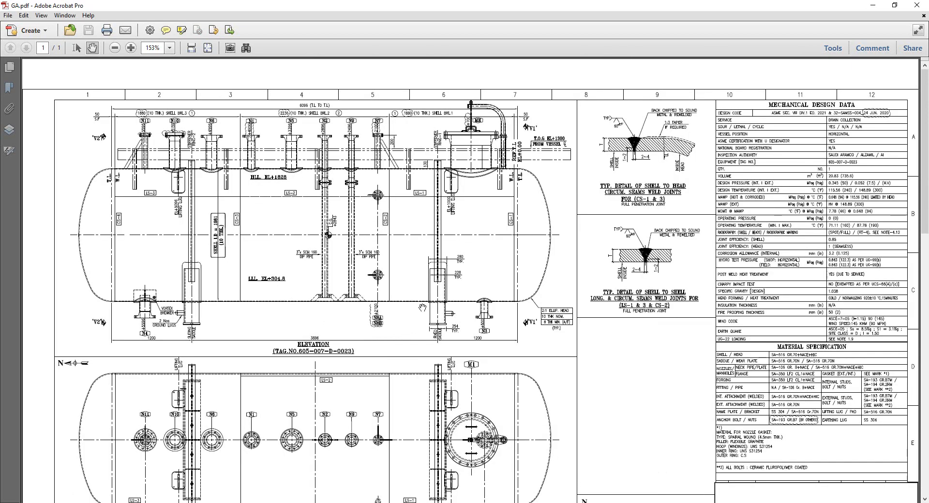
{"action": "scroll", "coordinate": [422, 308], "scroll_direction": "up", "scroll_amount": 4, "text": "ctrl"}
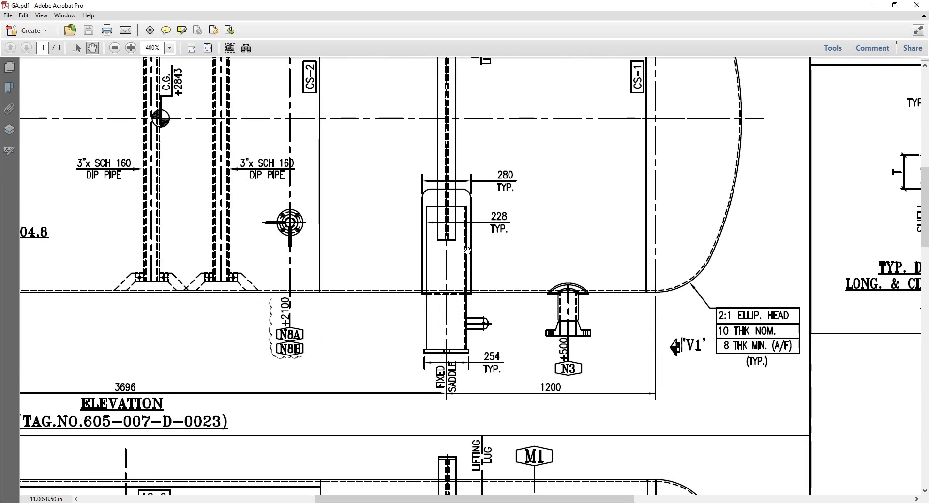
{"action": "scroll", "coordinate": [466, 249], "scroll_direction": "up", "scroll_amount": 3, "text": "ctrl"}
{"action": "scroll", "coordinate": [468, 262], "scroll_direction": "down", "scroll_amount": 1}
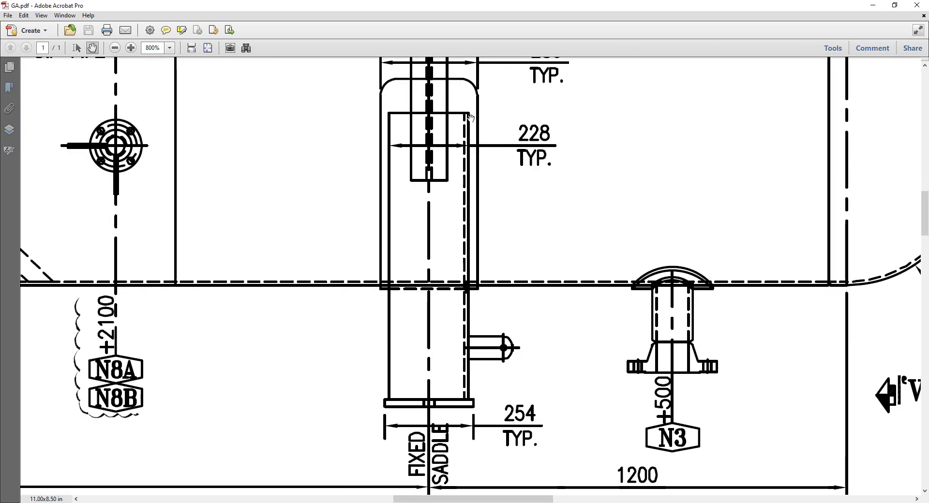
Back in Static Equipment Generator, set the Fixed Saddle's angle to 120 and its height to 1350 mm.
{"action": "left_click", "coordinate": [520, 502]}
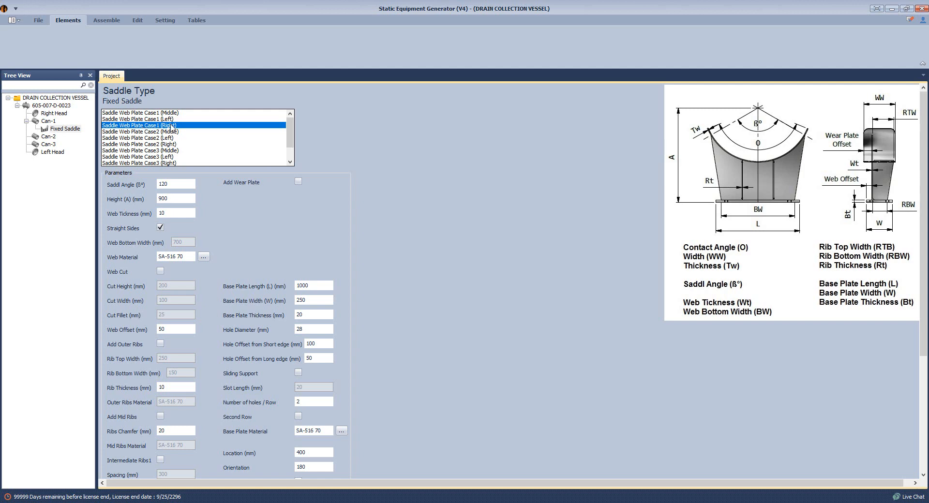
{"action": "left_click", "coordinate": [180, 184]}
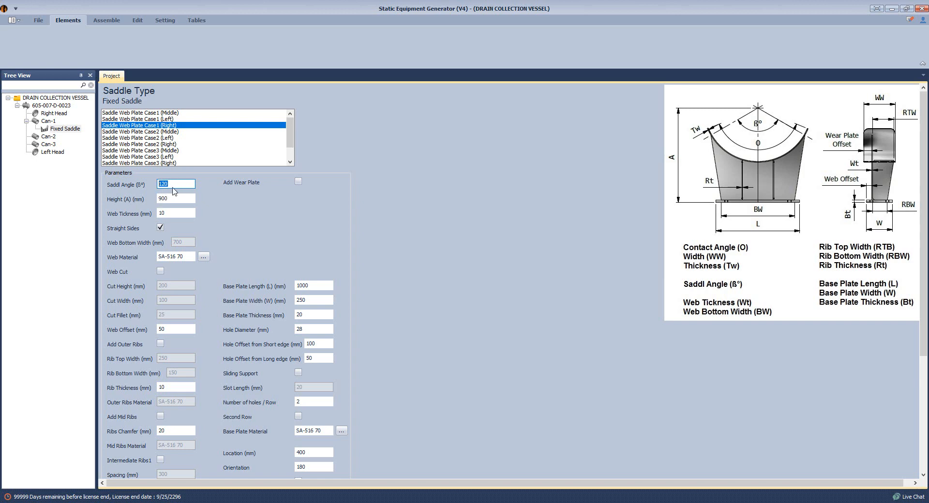
{"action": "left_click", "coordinate": [180, 199]}
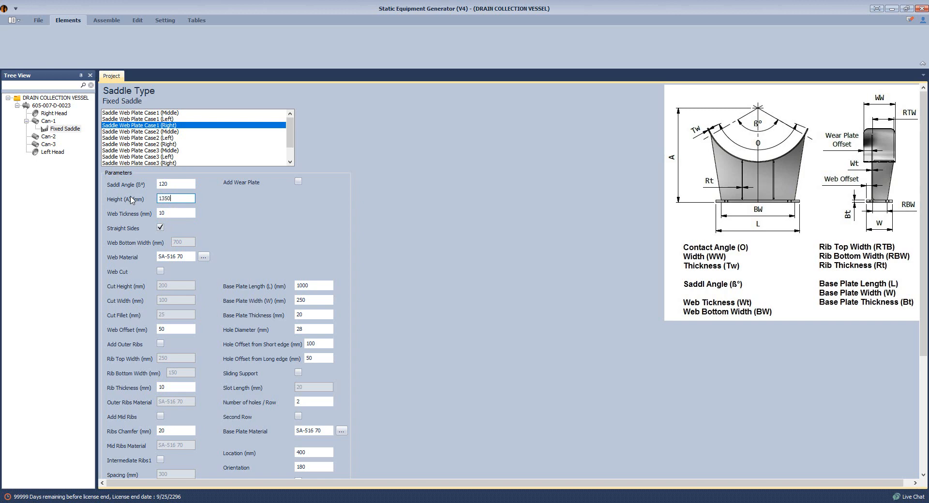
Set the Fixed Saddle's web thickness to 13 mm and add a wear plate with a contact angle of 132.
{"action": "key", "text": "Tab"}
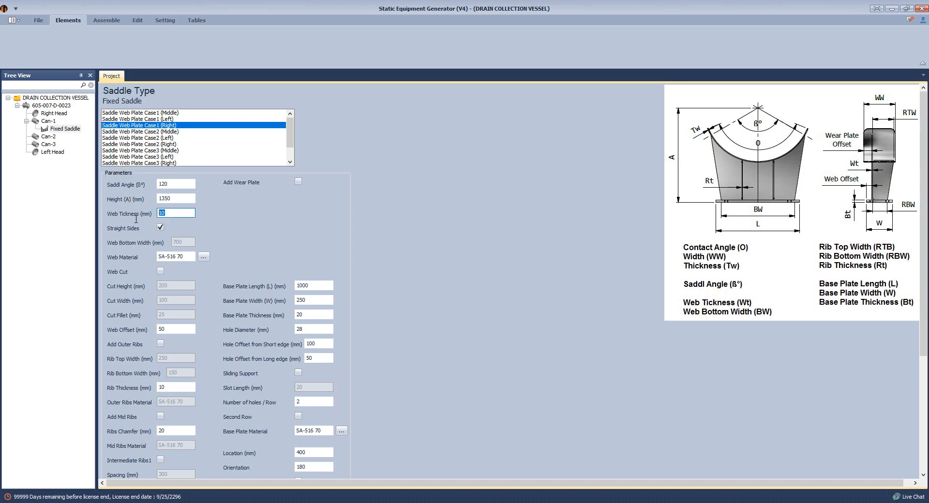
{"action": "left_click", "coordinate": [298, 181]}
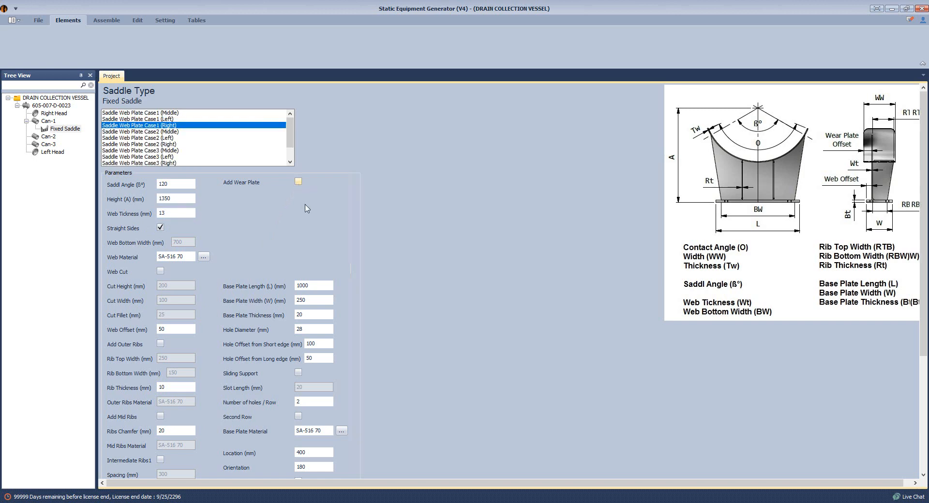
{"action": "key", "text": "Tab"}
{"action": "type", "text": "1"}
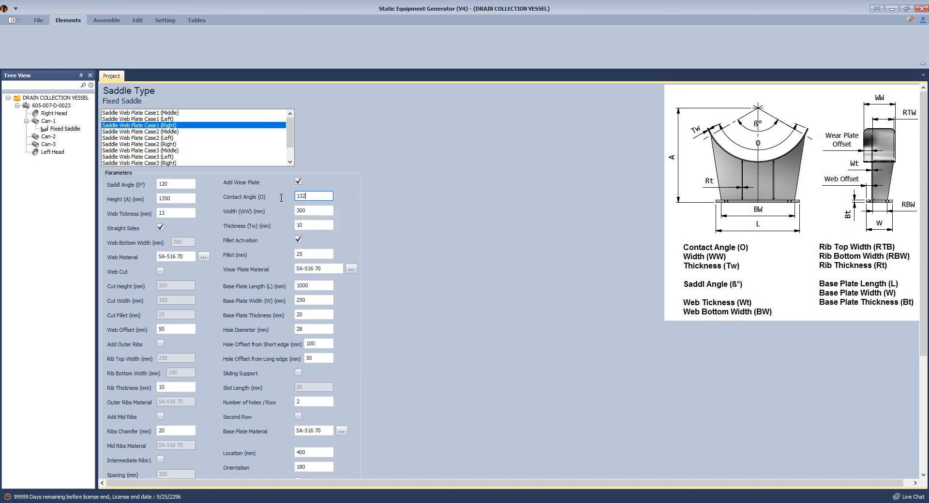
Set the wear plate's width to 280 mm, its fillet to 50 mm and its material to SA-516 70N.
{"action": "key", "text": "Tab"}
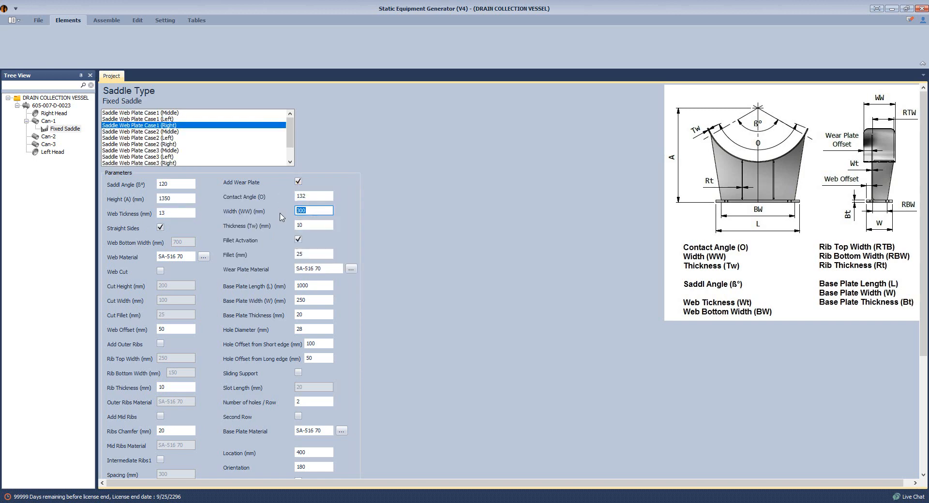
{"action": "type", "text": "280"}
{"action": "key", "text": "Tab"}
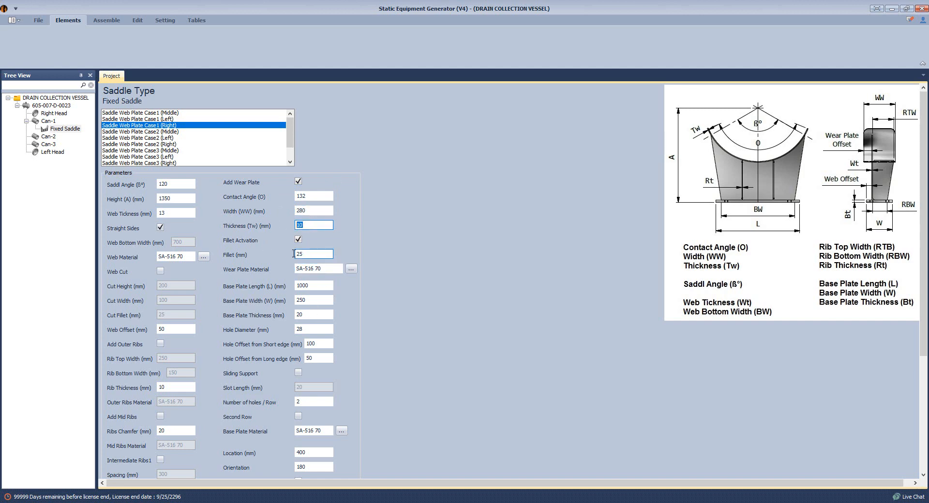
{"action": "left_click_drag", "start_coordinate": [304, 254], "coordinate": [274, 258]}
{"action": "left_click", "coordinate": [329, 269]}
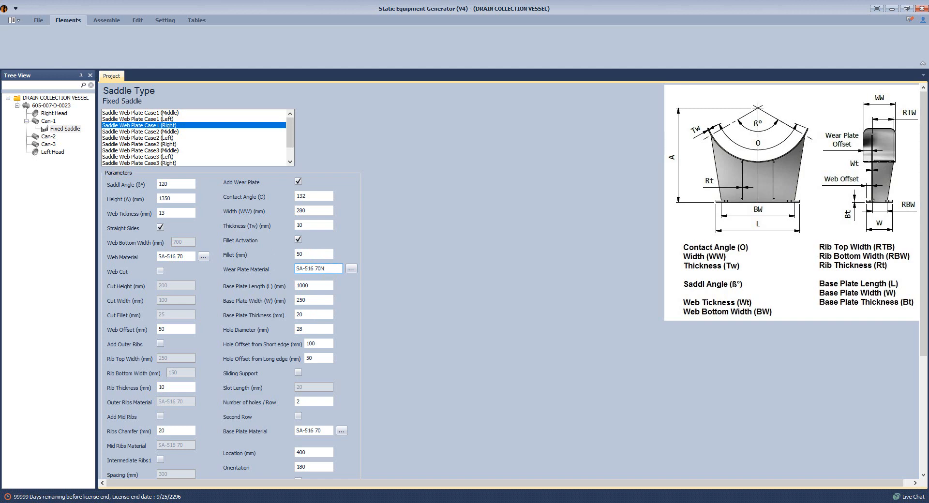
Set the saddle's base plate length to 1806 mm and its width to 254 mm.
{"action": "left_click", "coordinate": [326, 286]}
{"action": "left_click_drag", "start_coordinate": [326, 286], "coordinate": [259, 287]}
{"action": "type", "text": "1"}
{"action": "left_click_drag", "start_coordinate": [302, 299], "coordinate": [289, 300]}
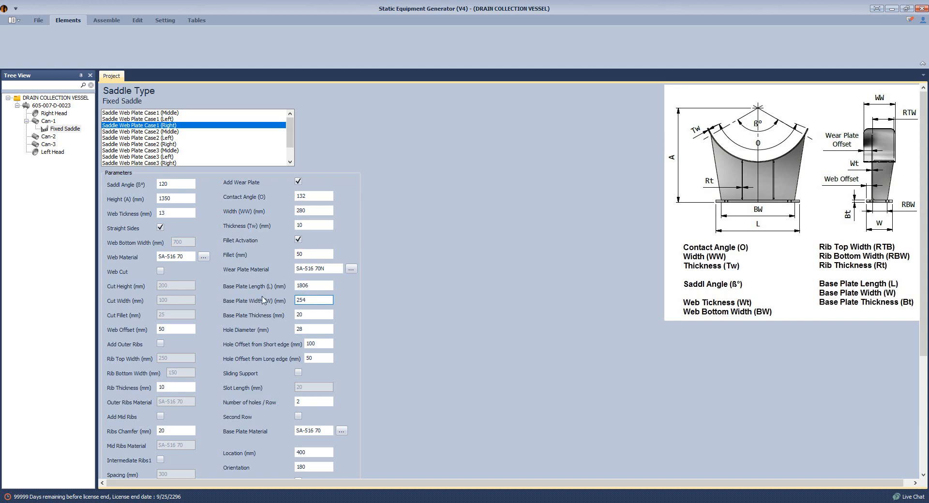
Set the base plate hole diameter to 30 mm, with offsets of 243.6 mm from the short edge and 127 mm from the long edge.
{"action": "left_click_drag", "start_coordinate": [302, 330], "coordinate": [277, 333]}
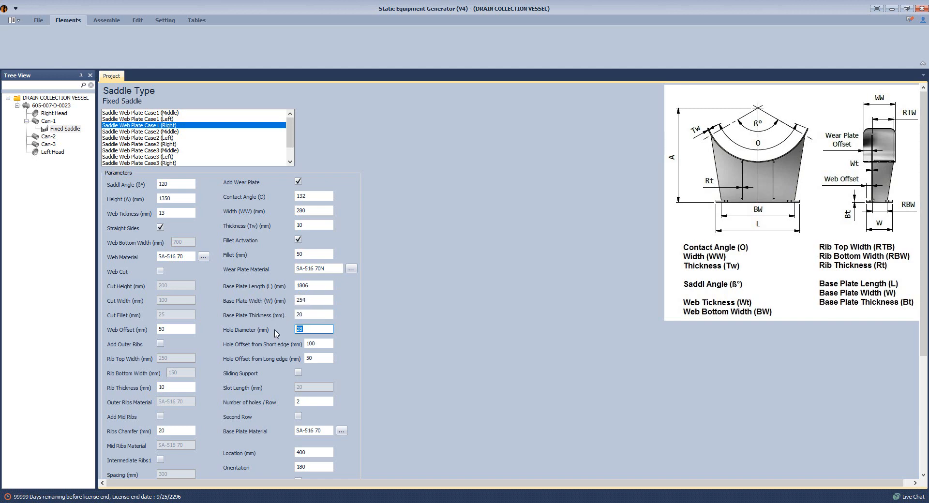
{"action": "left_click_drag", "start_coordinate": [334, 346], "coordinate": [289, 369]}
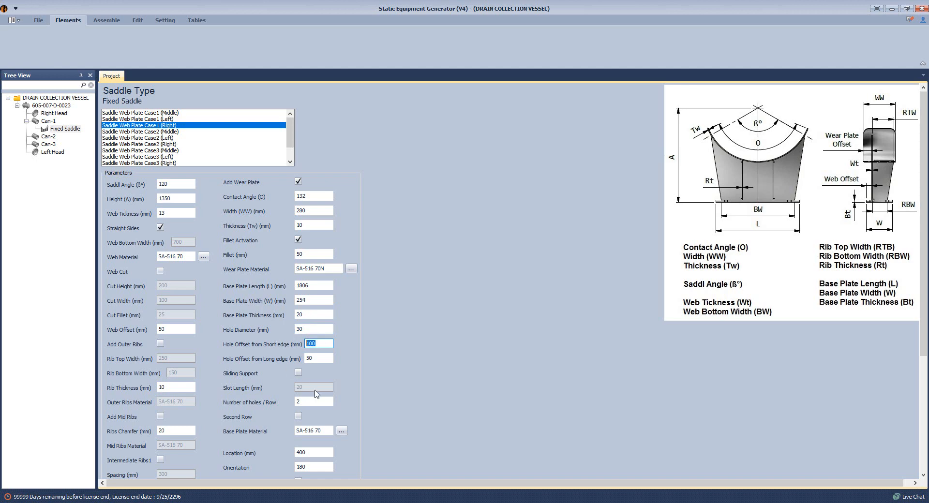
{"action": "type", "text": "243.6"}
{"action": "left_click_drag", "start_coordinate": [323, 358], "coordinate": [287, 359]}
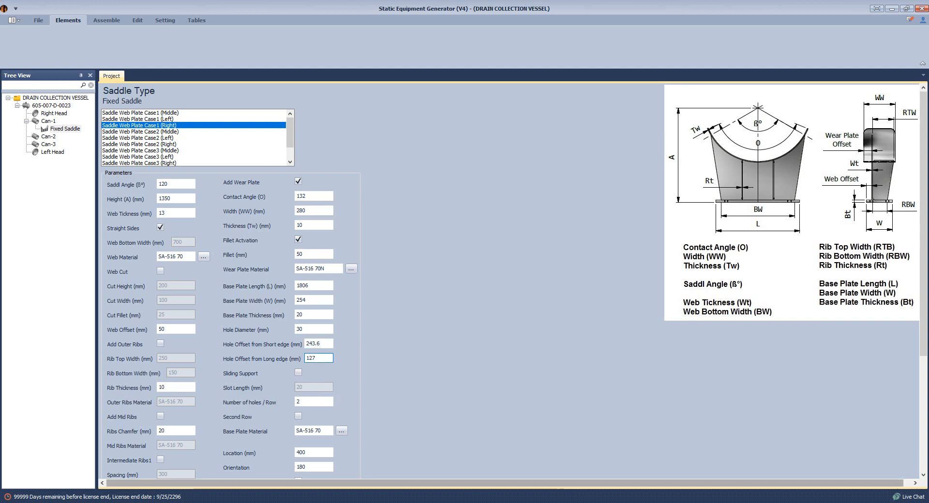
Check the base plate hole layout in SADDLE.pdf in Adobe Acrobat, and set 4 holes per row back in Static Equipment Generator.
{"action": "left_click", "coordinate": [560, 502]}
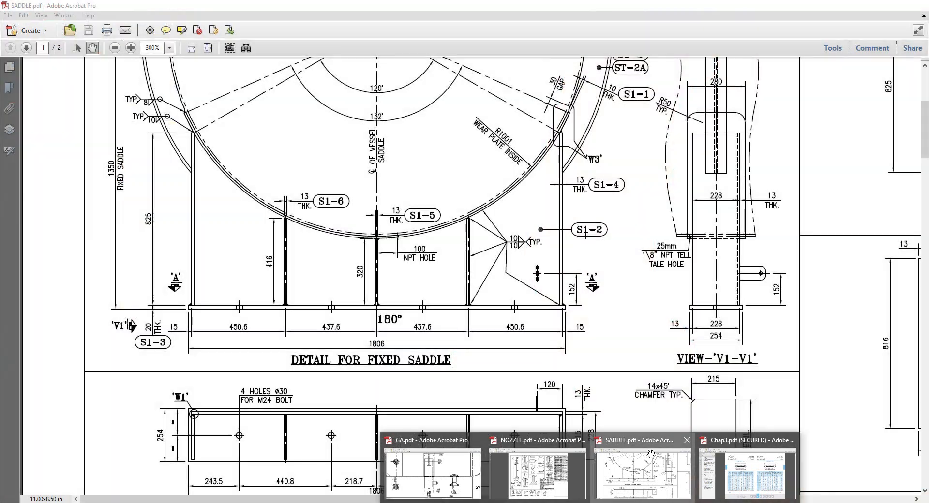
{"action": "left_click", "coordinate": [642, 472]}
{"action": "scroll", "coordinate": [425, 329], "scroll_direction": "down", "scroll_amount": 3}
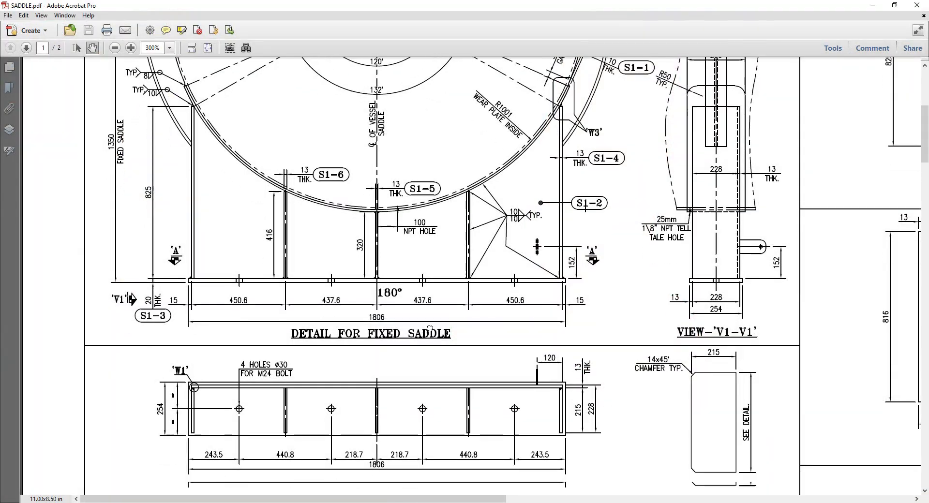
{"action": "scroll", "coordinate": [188, 356], "scroll_direction": "up", "scroll_amount": 2, "text": "ctrl"}
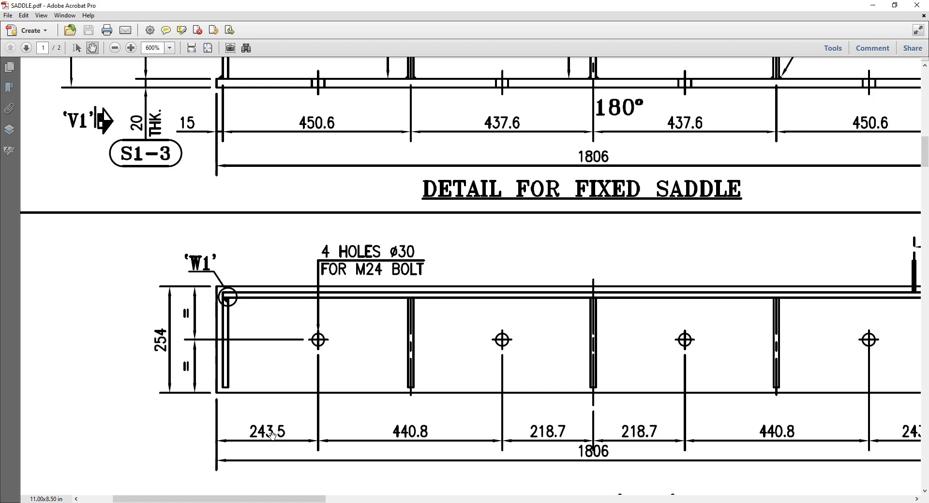
{"action": "key", "text": "alt+Tab"}
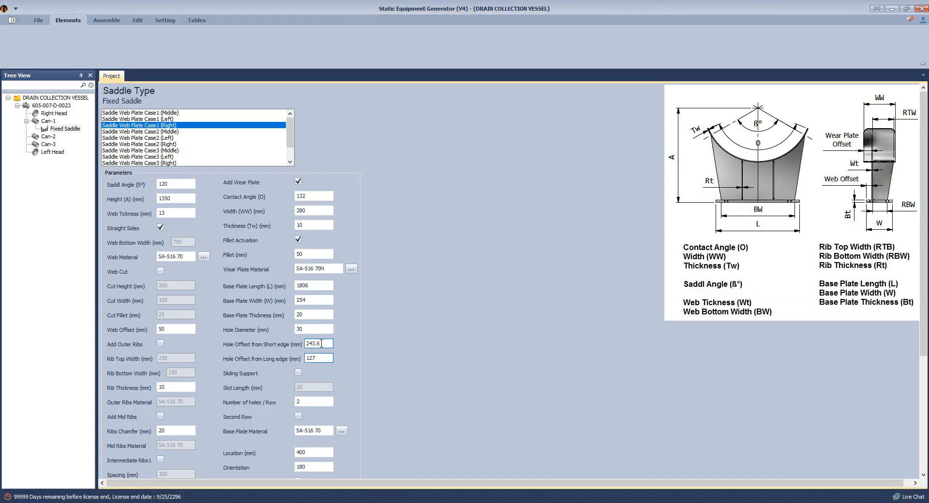
{"action": "left_click_drag", "start_coordinate": [321, 343], "coordinate": [278, 358]}
{"action": "left_click_drag", "start_coordinate": [331, 401], "coordinate": [282, 401]}
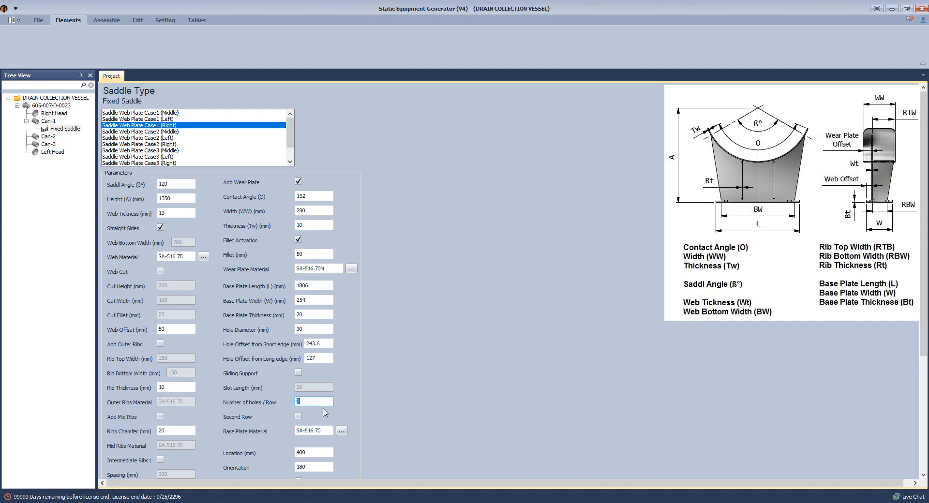
{"action": "type", "text": "4"}
{"action": "left_click", "coordinate": [325, 430]}
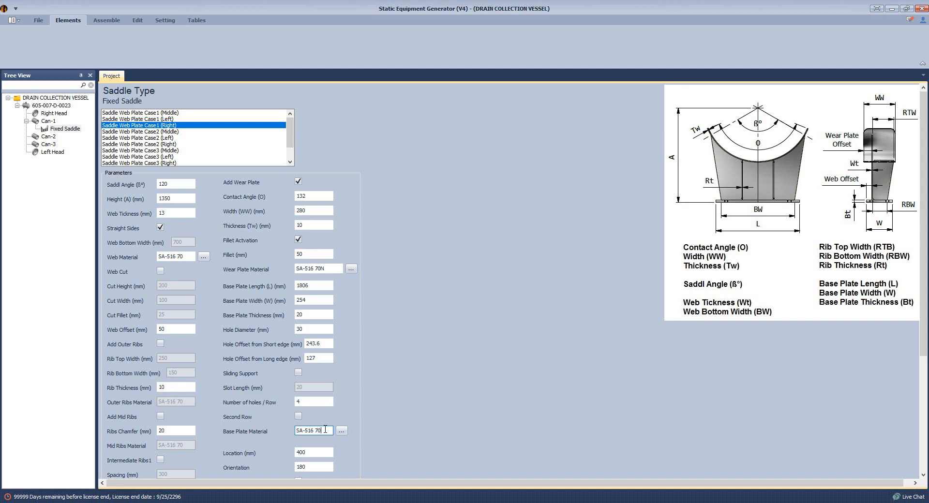
Set the Fixed Saddle's location to 1150 mm and its wear plate offset to 26 mm.
{"action": "scroll", "coordinate": [316, 459], "scroll_direction": "down", "scroll_amount": 1}
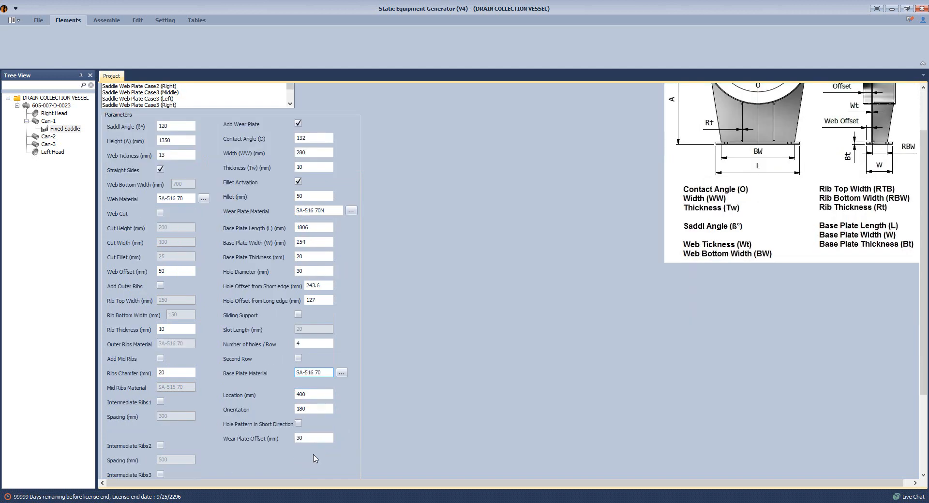
{"action": "left_click_drag", "start_coordinate": [312, 394], "coordinate": [288, 393]}
{"action": "type", "text": "1150"}
{"action": "key", "text": "Tab"}
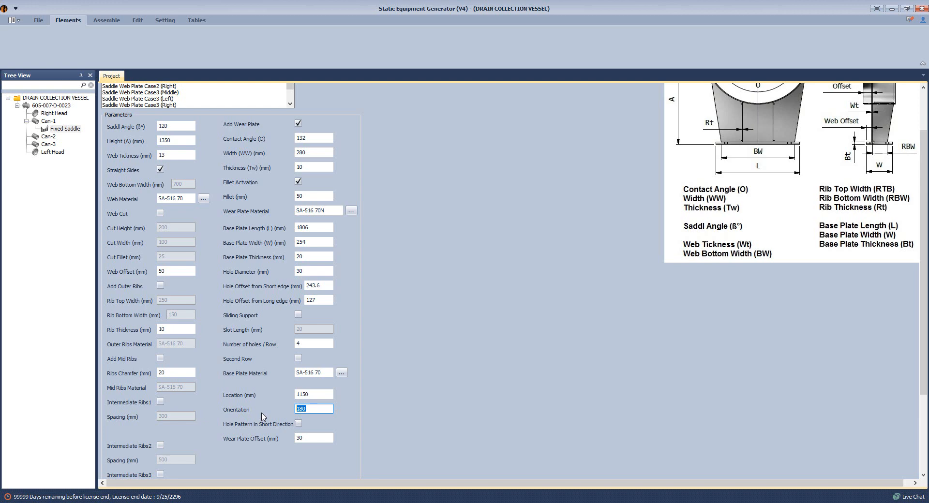
{"action": "left_click", "coordinate": [306, 439]}
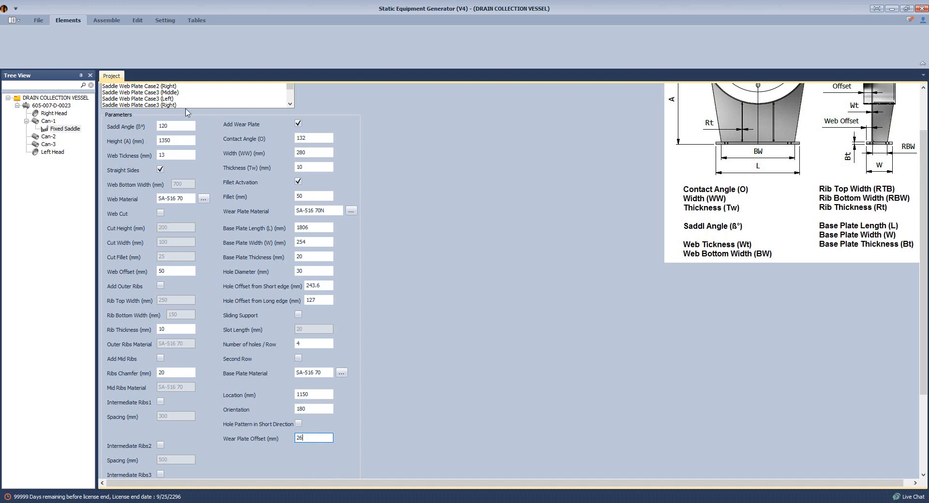
Set the Fixed Saddle's web offset to 13 mm.
{"action": "left_click", "coordinate": [179, 269]}
{"action": "double_click", "coordinate": [164, 271]}
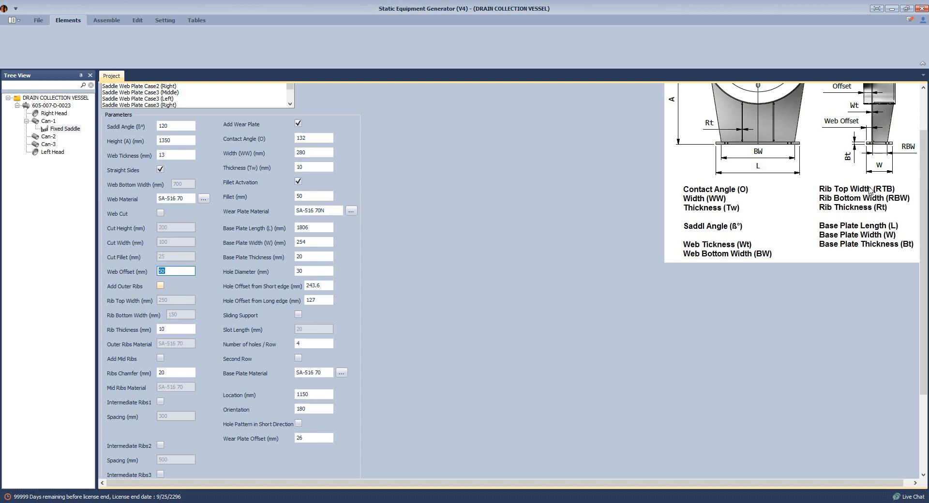
{"action": "scroll", "coordinate": [871, 184], "scroll_direction": "up", "scroll_amount": 2}
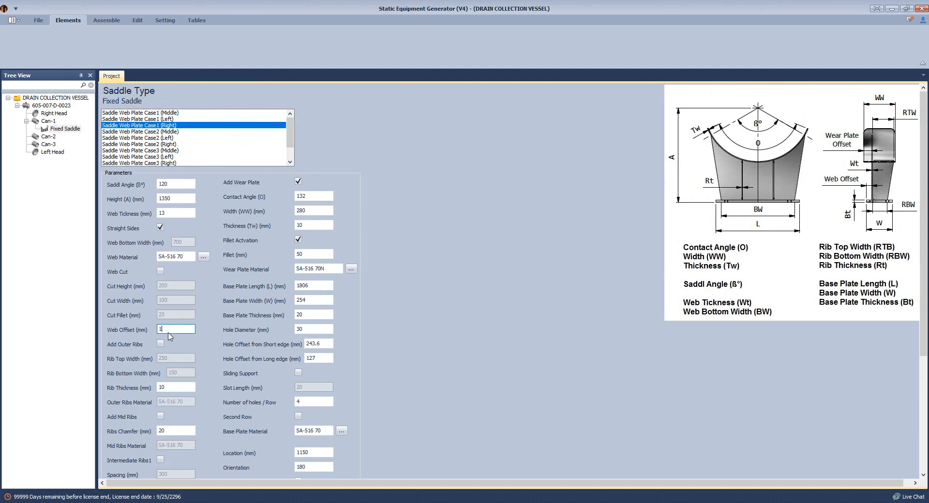
Examine the web and wear plate offsets in View V1-V1 of SADDLE.pdf, and compare them with the saddle parameters in Static Equipment Generator.
{"action": "mouse_move", "coordinate": [592, 502]}
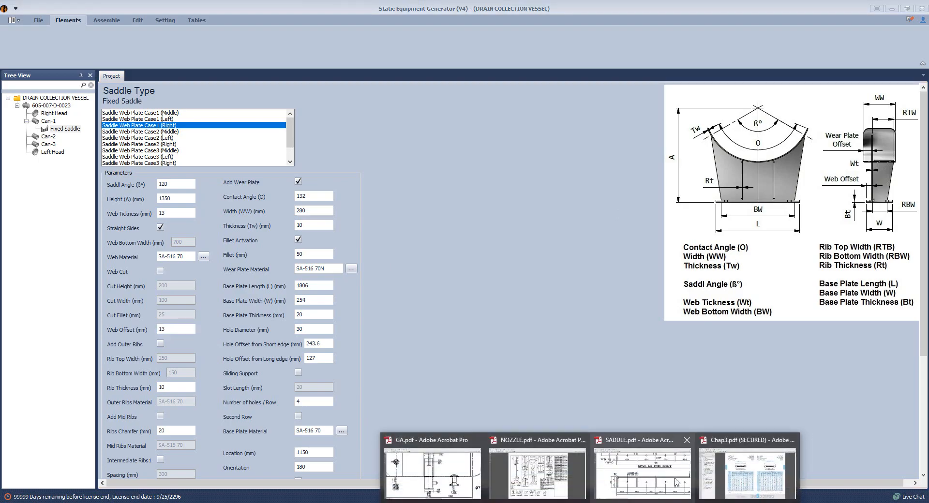
{"action": "left_click", "coordinate": [666, 463]}
{"action": "left_click_drag", "start_coordinate": [403, 246], "coordinate": [429, 350]}
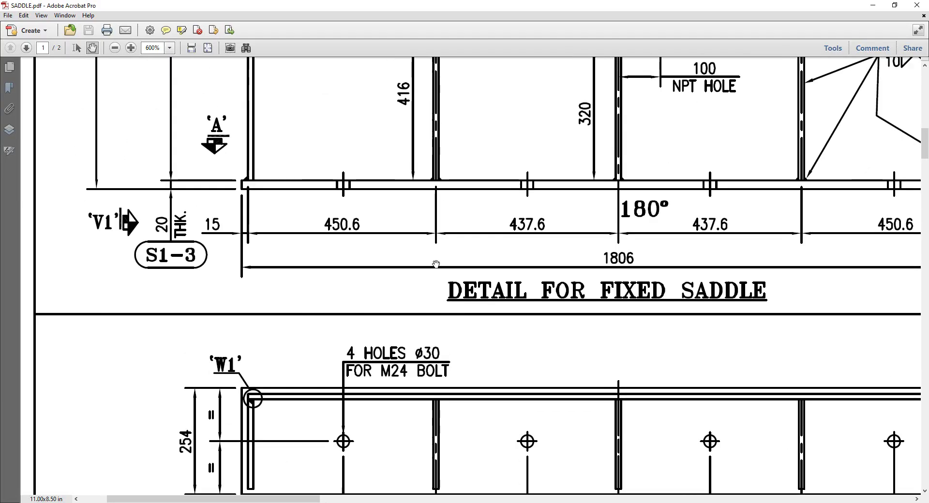
{"action": "scroll", "coordinate": [435, 267], "scroll_direction": "down", "scroll_amount": 2, "text": "ctrl"}
{"action": "left_click_drag", "start_coordinate": [593, 290], "coordinate": [512, 320]}
{"action": "scroll", "coordinate": [645, 261], "scroll_direction": "up", "scroll_amount": 1, "text": "ctrl"}
{"action": "scroll", "coordinate": [646, 261], "scroll_direction": "up", "scroll_amount": 2, "text": "ctrl"}
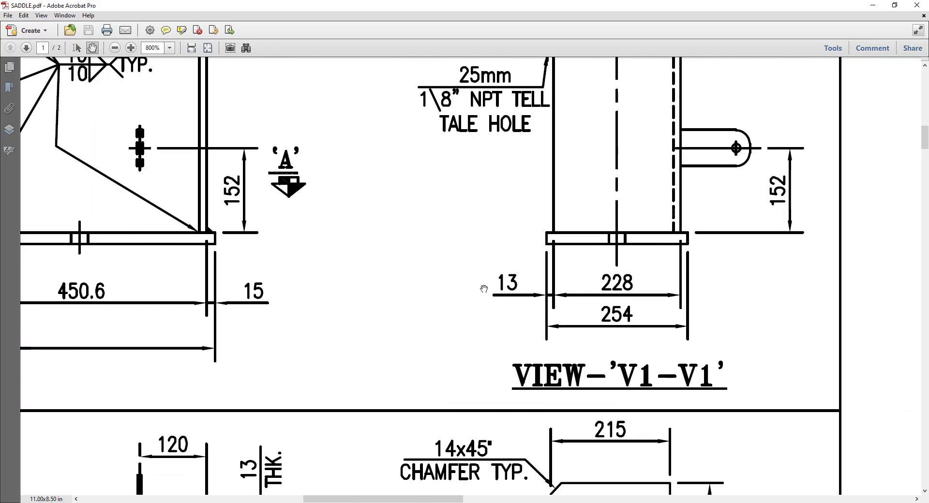
{"action": "left_click_drag", "start_coordinate": [549, 200], "coordinate": [499, 460]}
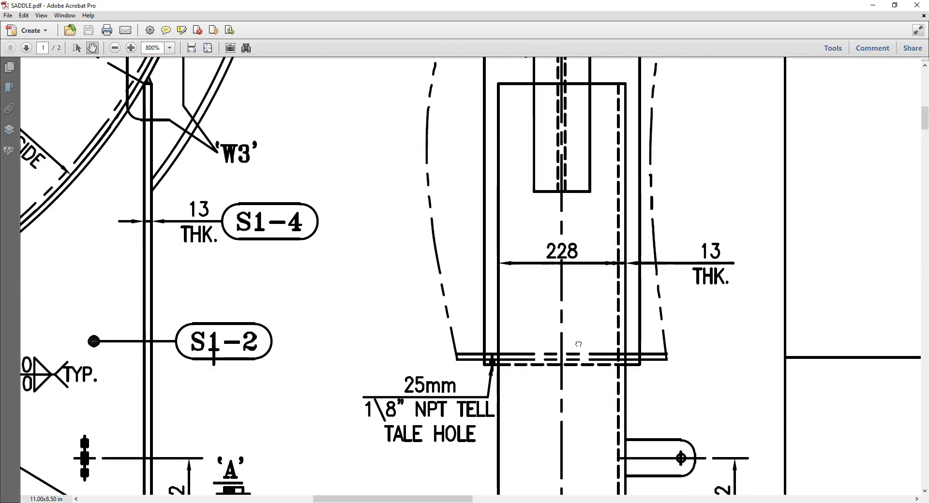
{"action": "left_click_drag", "start_coordinate": [574, 251], "coordinate": [563, 356]}
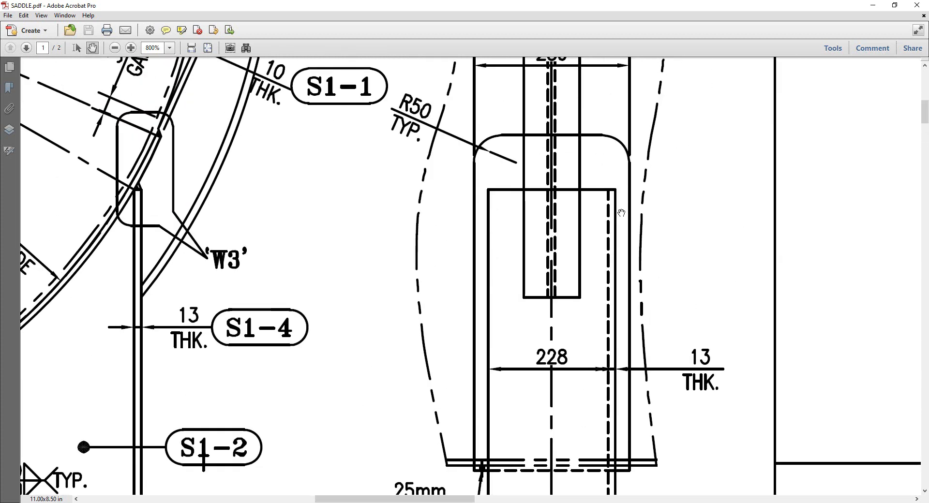
{"action": "left_click_drag", "start_coordinate": [598, 184], "coordinate": [595, 231]}
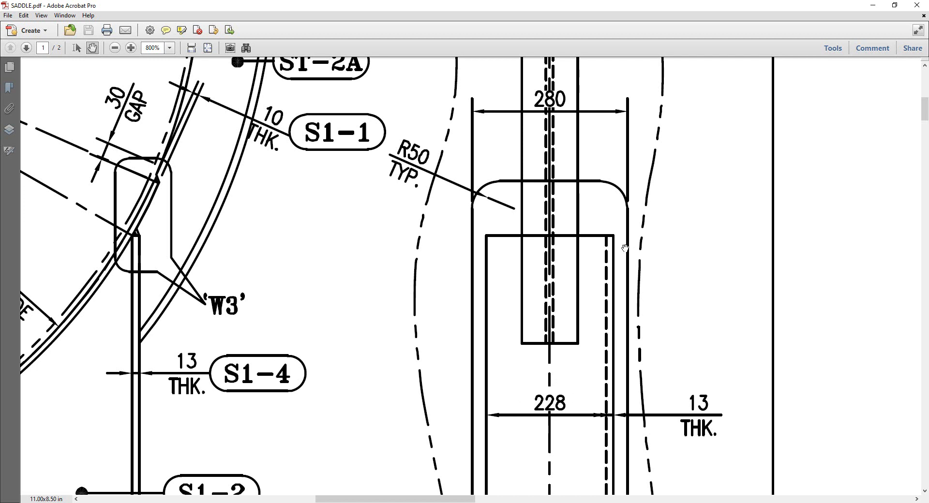
{"action": "key", "text": "alt+Tab"}
{"action": "scroll", "coordinate": [313, 440], "scroll_direction": "down", "scroll_amount": 3}
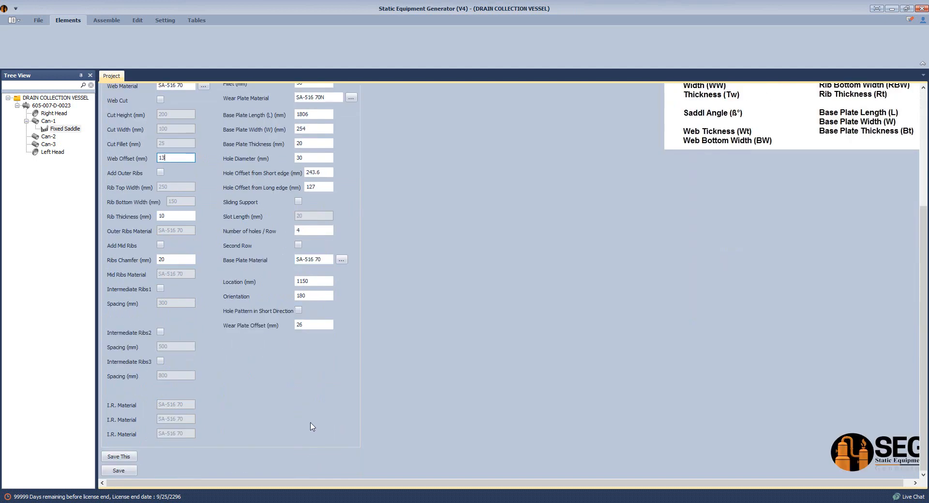
{"action": "double_click", "coordinate": [316, 325]}
{"action": "scroll", "coordinate": [187, 275], "scroll_direction": "up", "scroll_amount": 3}
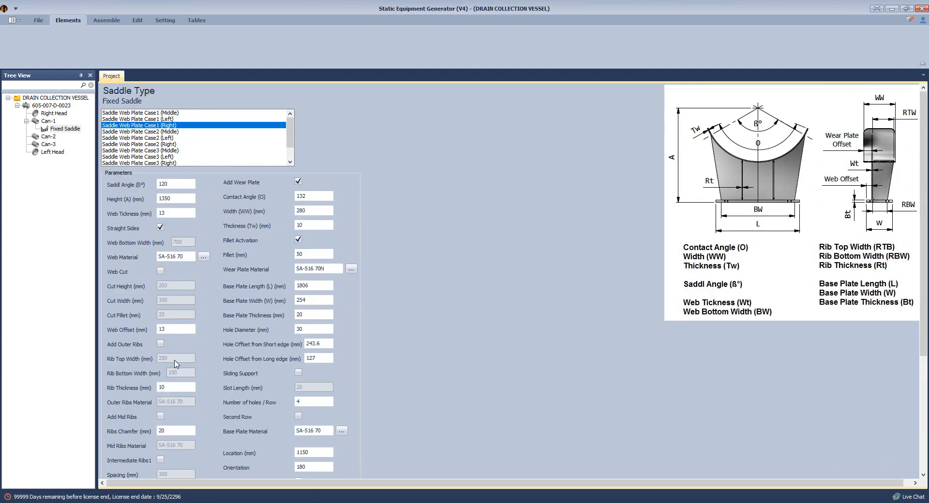
Add outer ribs to the Fixed Saddle and check the rib width and thickness in SADDLE.pdf in Adobe Acrobat.
{"action": "scroll", "coordinate": [188, 347], "scroll_direction": "down", "scroll_amount": 1}
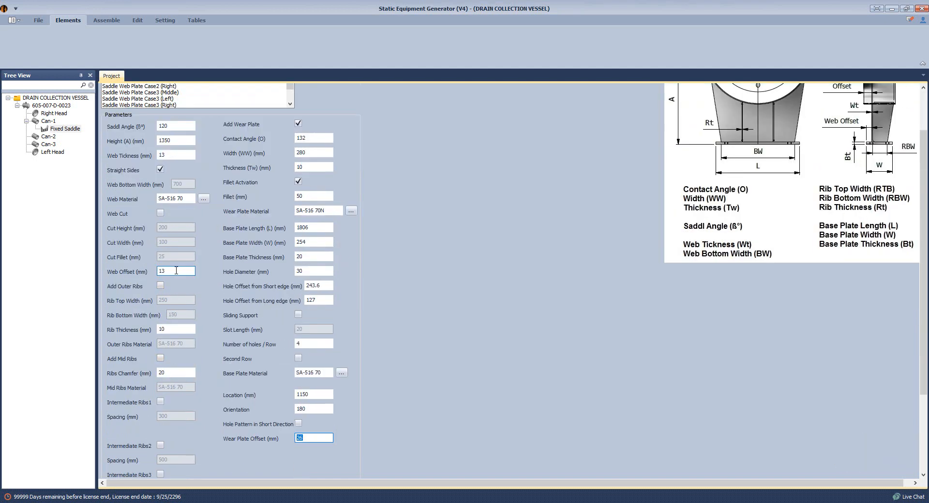
{"action": "left_click", "coordinate": [161, 285]}
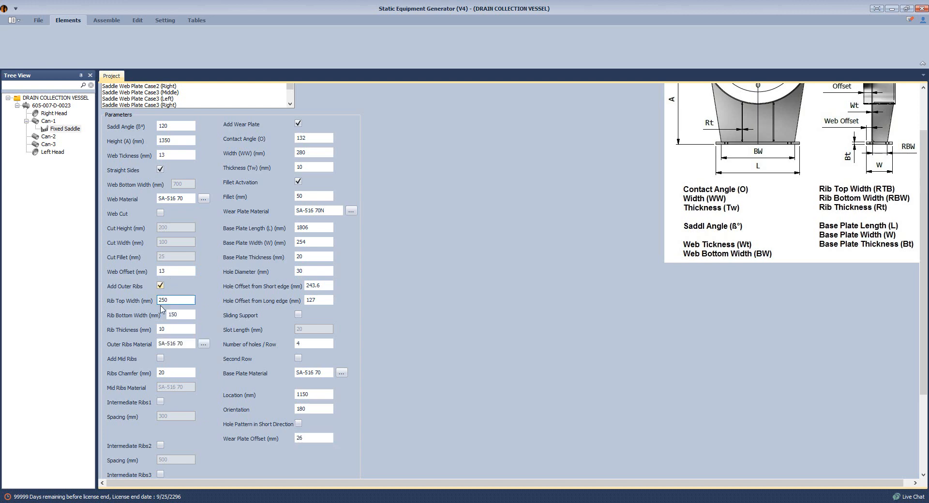
{"action": "double_click", "coordinate": [168, 300]}
{"action": "left_click", "coordinate": [591, 502]}
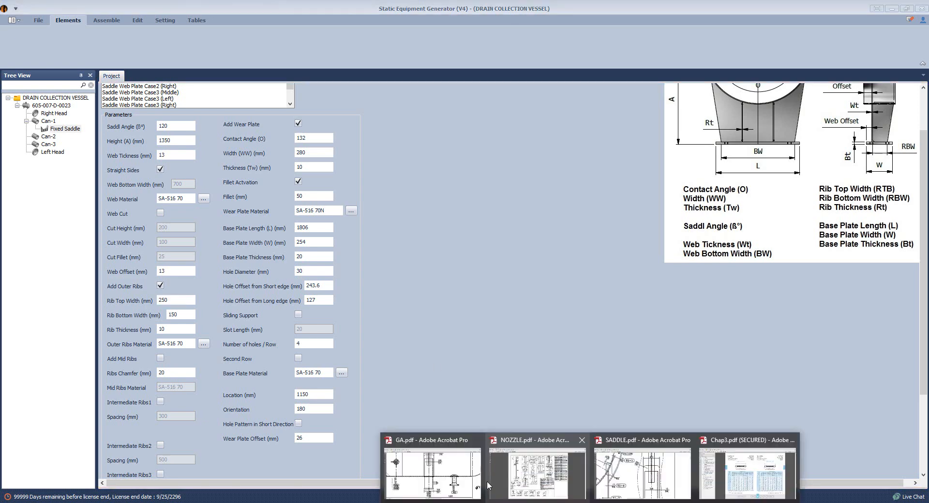
{"action": "left_click", "coordinate": [629, 469]}
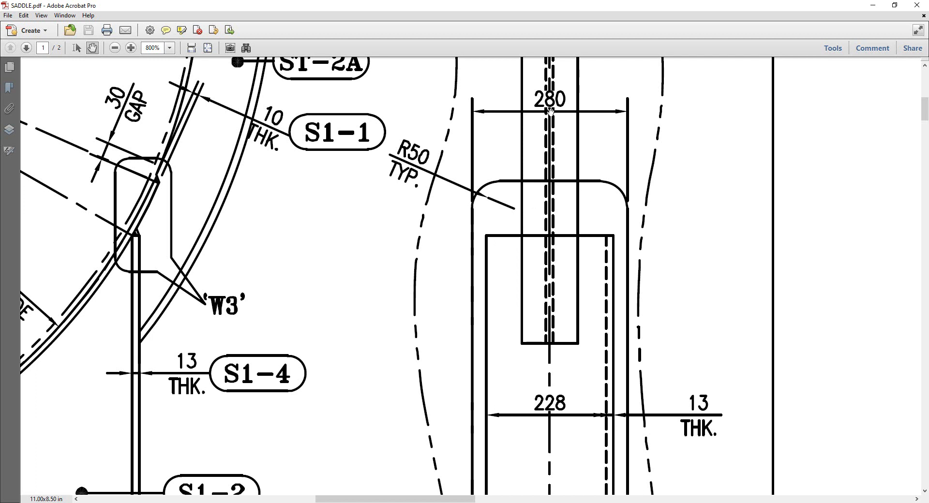
{"action": "scroll", "coordinate": [556, 421], "scroll_direction": "down", "scroll_amount": 1}
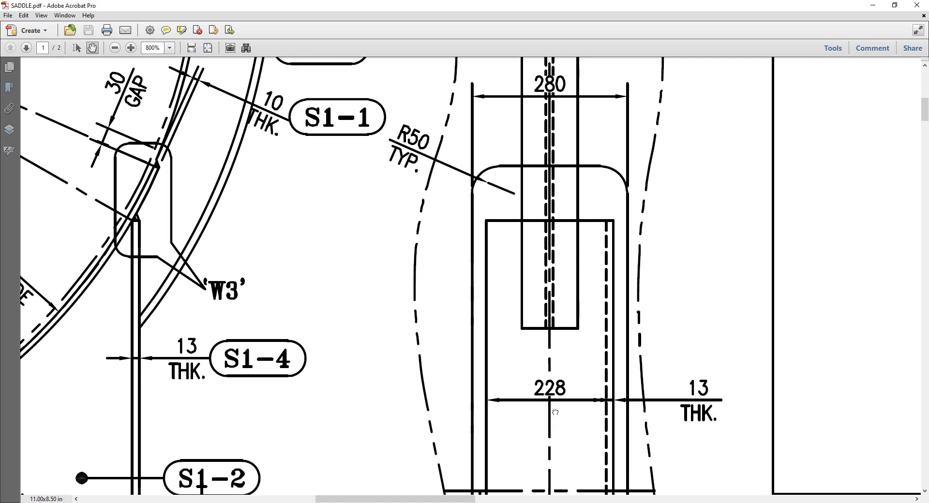
Back in Static Equipment Generator, set the outer ribs' top and bottom widths to 228 mm and the rib thickness to 13 mm.
{"action": "key", "text": "alt+Tab"}
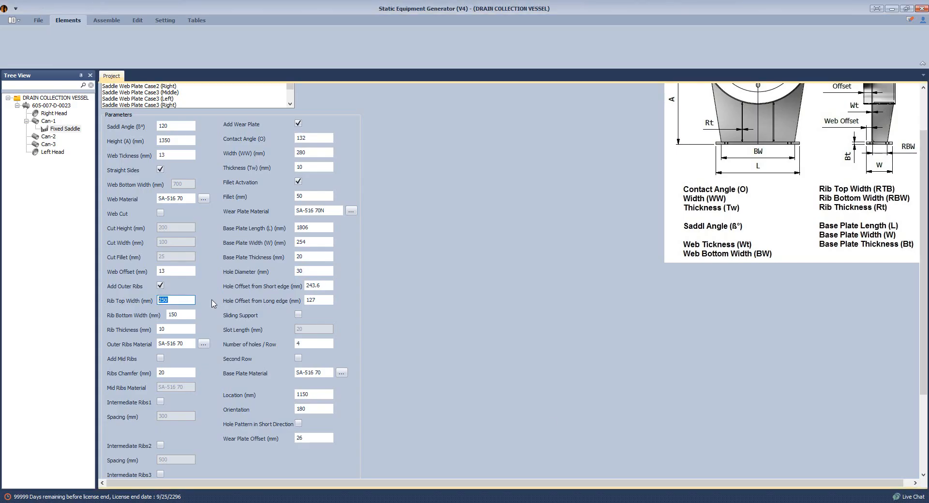
{"action": "key", "text": "Tab"}
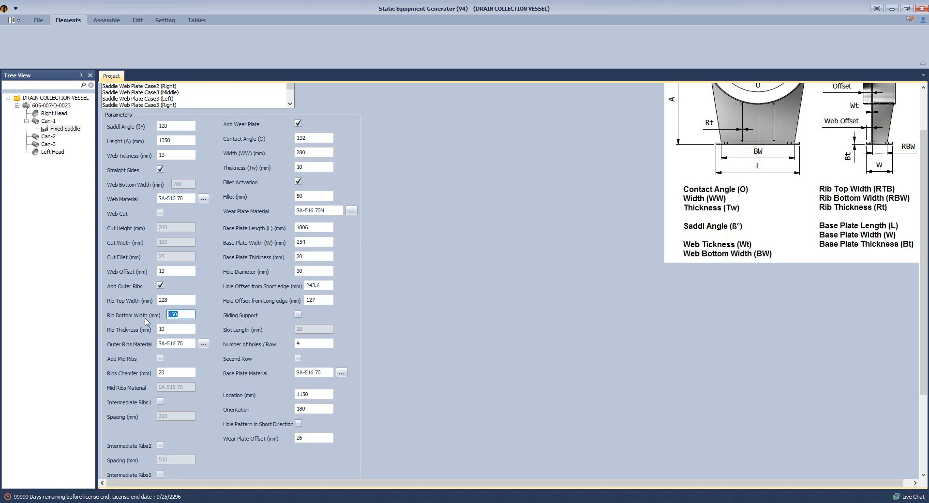
{"action": "type", "text": "228"}
{"action": "key", "text": "Tab"}
{"action": "type", "text": "13"}
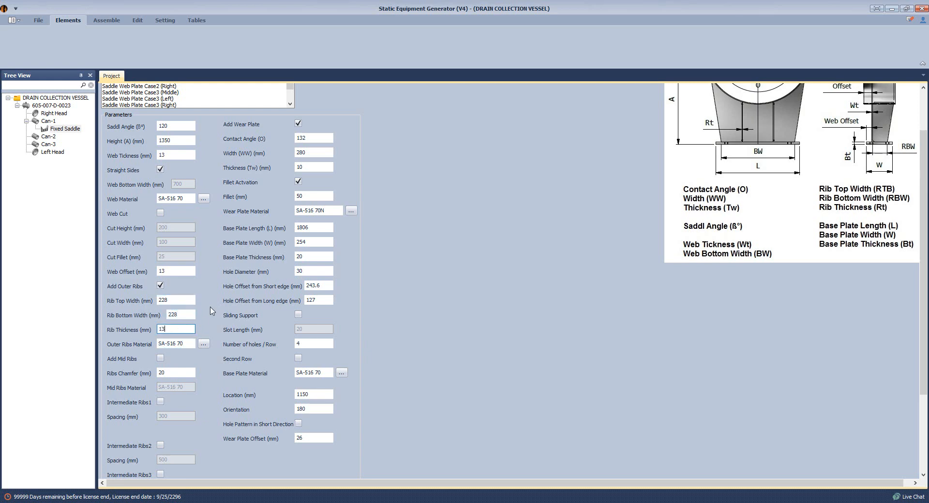
{"action": "left_click", "coordinate": [168, 373]}
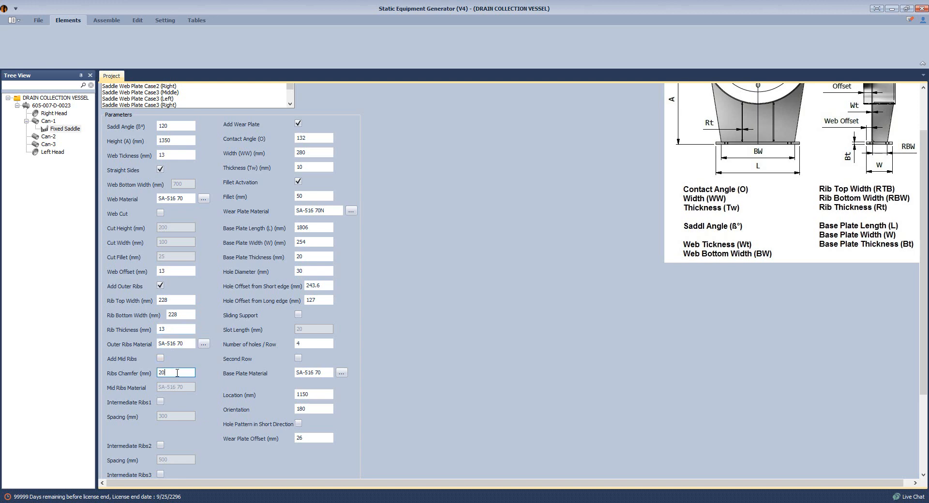
Enable Intermediate Ribs1 and check the rib spacing in the fixed saddle detail of SADDLE.pdf in Adobe Acrobat.
{"action": "scroll", "coordinate": [175, 368], "scroll_direction": "down", "scroll_amount": 3}
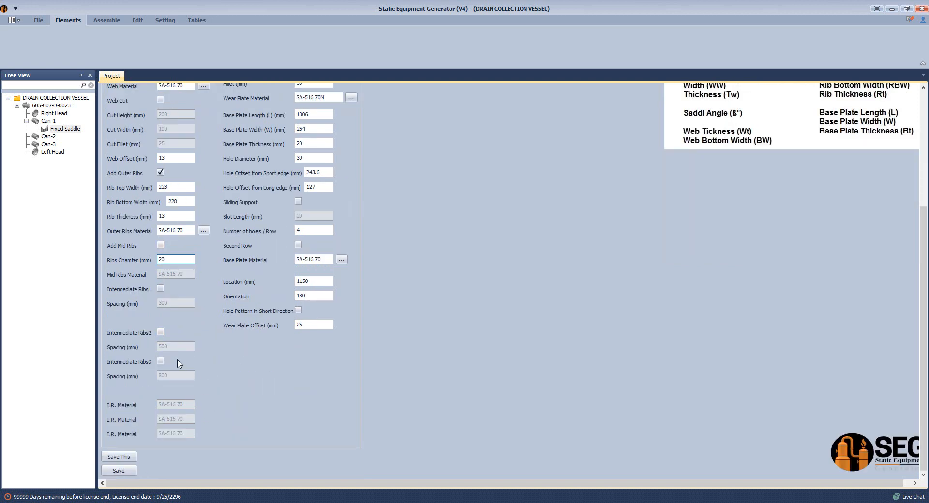
{"action": "left_click", "coordinate": [161, 288]}
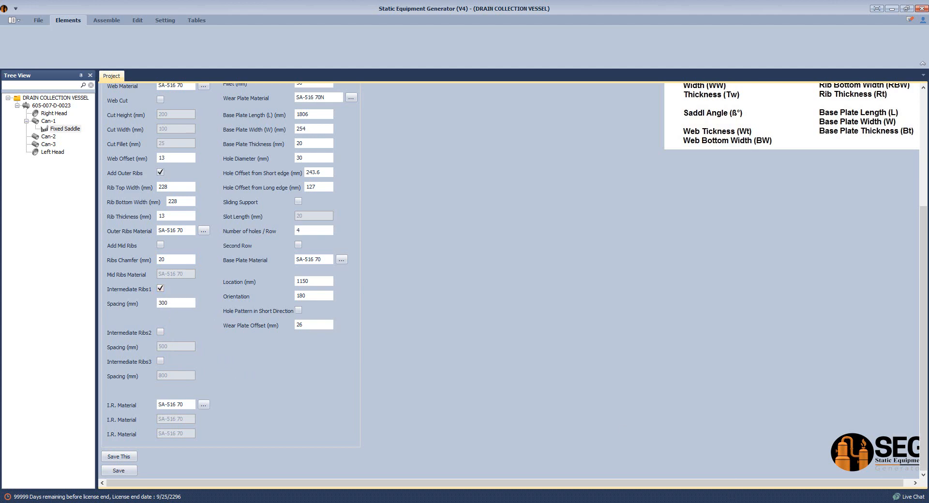
{"action": "left_click", "coordinate": [643, 464]}
{"action": "scroll", "coordinate": [411, 353], "scroll_direction": "down", "scroll_amount": 1}
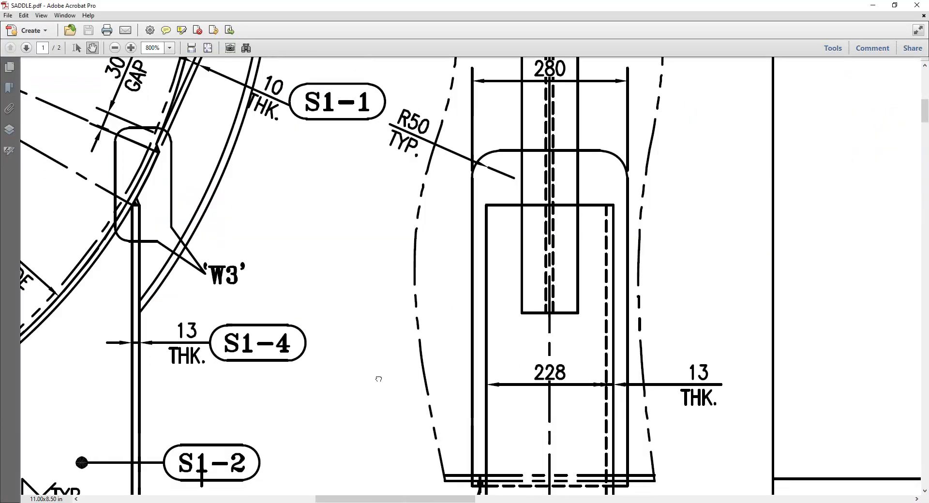
{"action": "left_click_drag", "start_coordinate": [379, 379], "coordinate": [618, 205]}
{"action": "scroll", "coordinate": [408, 340], "scroll_direction": "down", "scroll_amount": 1, "text": "ctrl"}
{"action": "left_click_drag", "start_coordinate": [409, 340], "coordinate": [490, 355]}
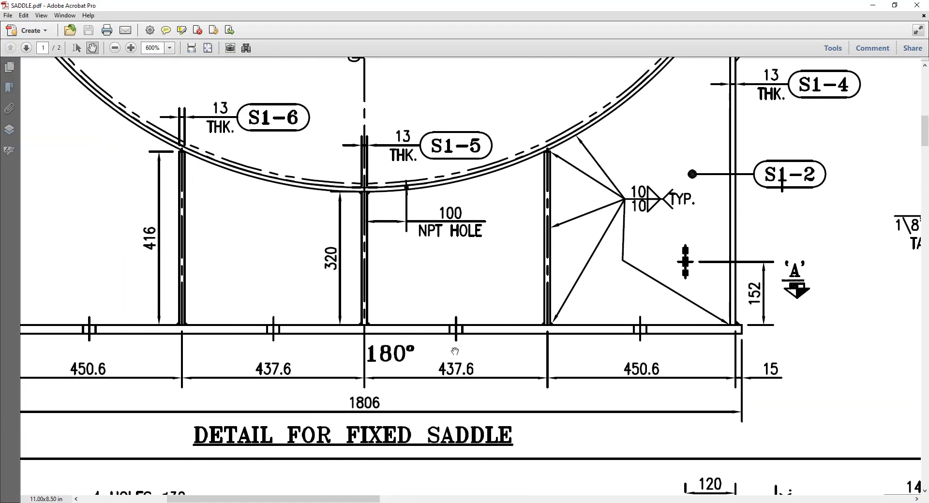
{"action": "scroll", "coordinate": [455, 351], "scroll_direction": "down", "scroll_amount": 3, "text": "ctrl"}
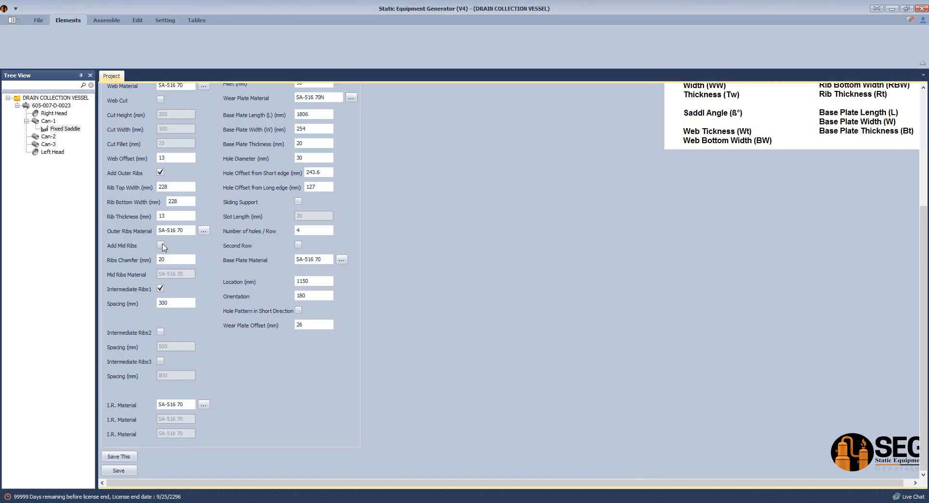
In Static Equipment Generator, add mid ribs to the Fixed Saddle and set the Intermediate Ribs1 spacing to 862.2 mm.
{"action": "left_click", "coordinate": [160, 245]}
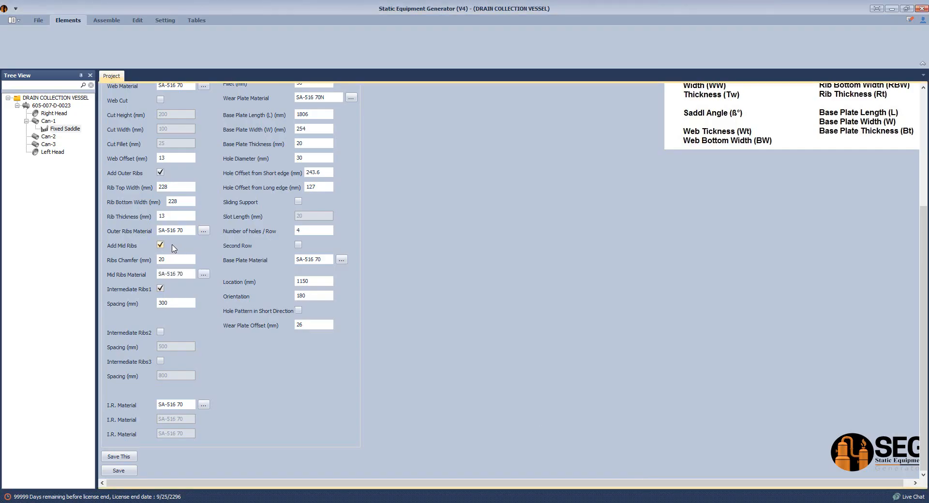
{"action": "double_click", "coordinate": [164, 302]}
{"action": "type", "text": "862.2"}
Save the Fixed Saddle parameters and start the Inventor assembly of the vessel.
{"action": "left_click", "coordinate": [122, 472]}
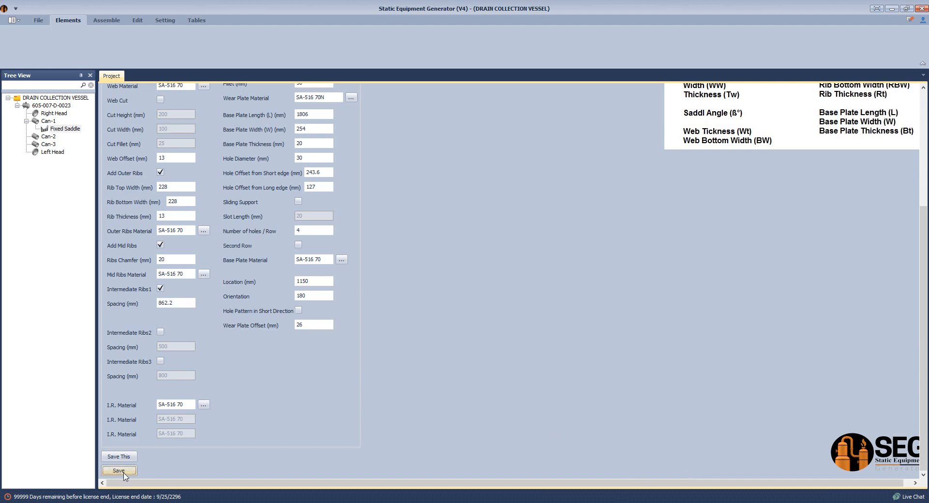
{"action": "left_click", "coordinate": [115, 21]}
{"action": "left_click", "coordinate": [18, 44]}
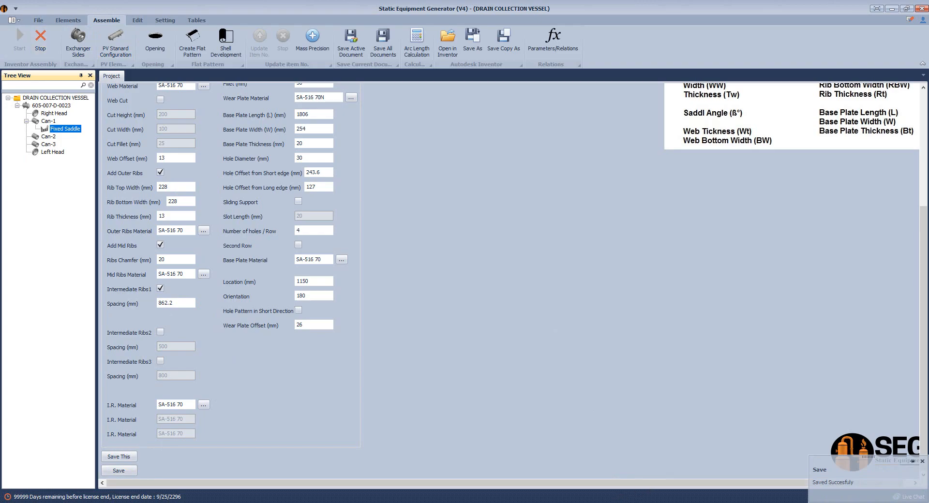
{"action": "left_click", "coordinate": [637, 502]}
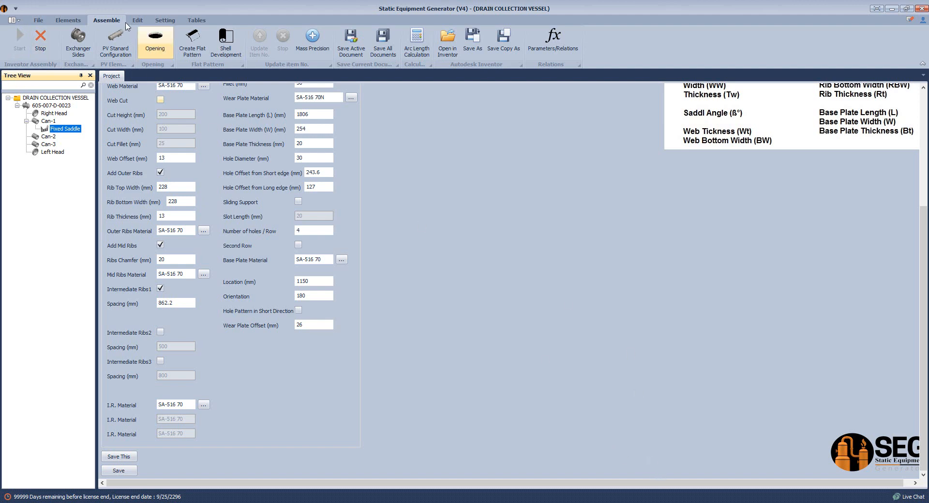
Turn on Child Preview and Parent Preview in the application settings of Static Equipment Generator.
{"action": "left_click", "coordinate": [165, 20]}
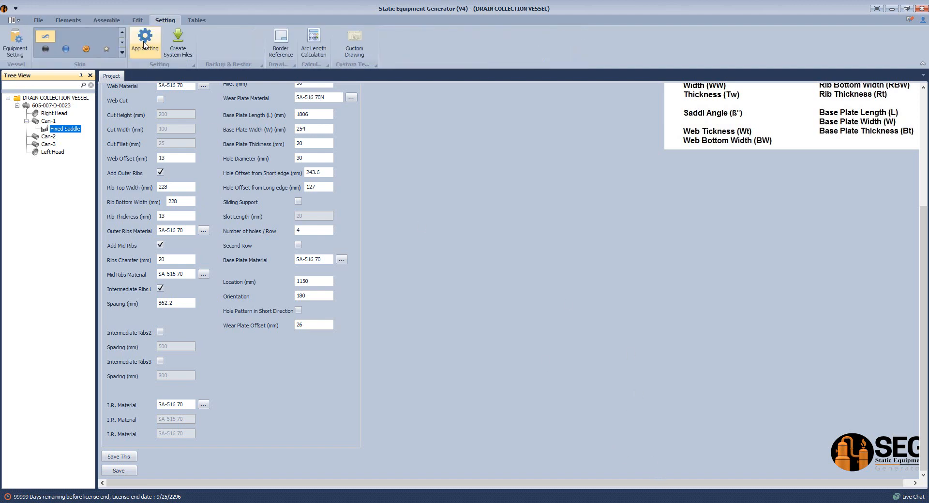
{"action": "left_click", "coordinate": [145, 45]}
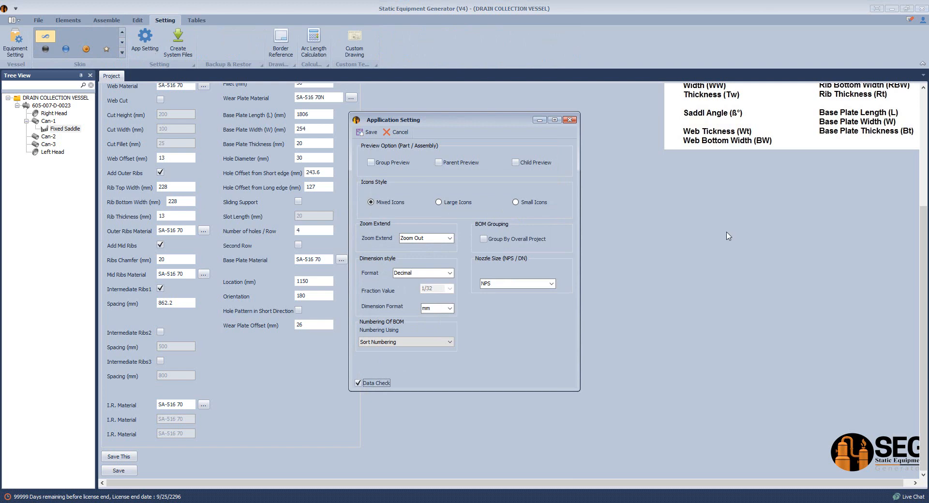
{"action": "left_click", "coordinate": [516, 163]}
{"action": "left_click", "coordinate": [468, 165]}
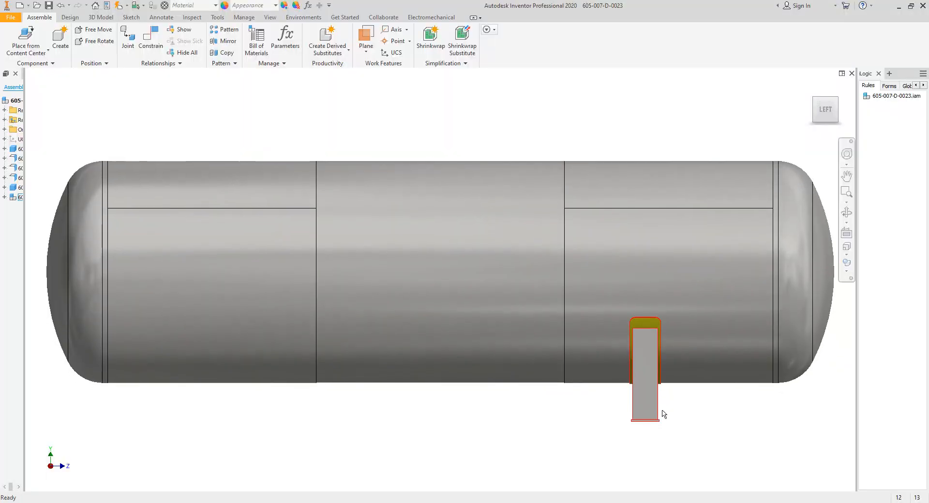
Inspect the fixed saddle and its ribs on the vessel model from several angles in Autodesk Inventor.
{"action": "left_click", "coordinate": [847, 213]}
{"action": "left_click_drag", "start_coordinate": [668, 315], "coordinate": [633, 344]}
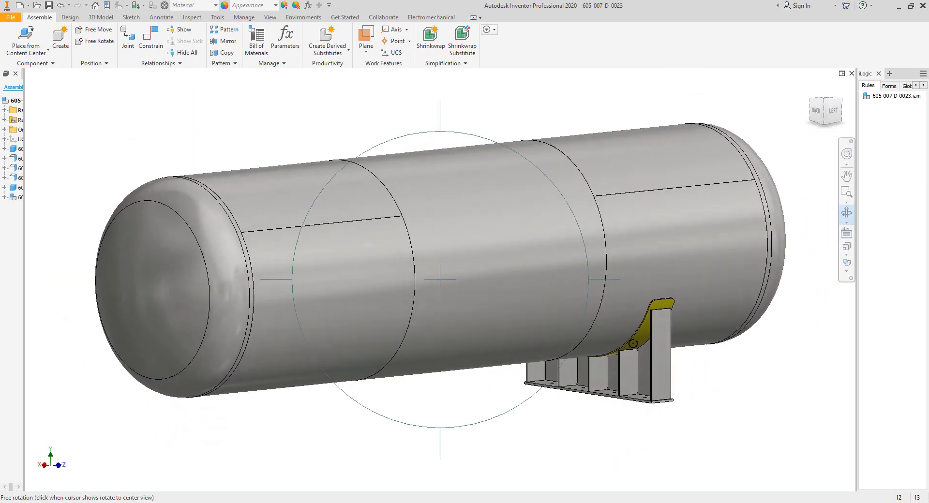
{"action": "scroll", "coordinate": [633, 344], "scroll_direction": "down", "scroll_amount": 2}
{"action": "middle_click_drag", "start_coordinate": [589, 268], "coordinate": [589, 212]}
{"action": "left_click_drag", "start_coordinate": [536, 328], "coordinate": [477, 307]}
{"action": "scroll", "coordinate": [531, 311], "scroll_direction": "up", "scroll_amount": 3}
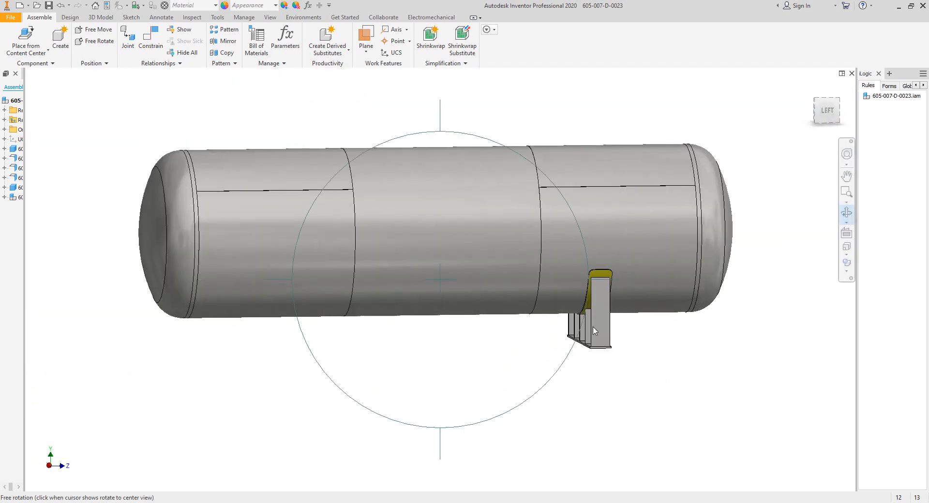
Save the application settings of Static Equipment Generator and end the orbit command in Autodesk Inventor.
{"action": "mouse_move", "coordinate": [710, 502]}
{"action": "left_click", "coordinate": [762, 469]}
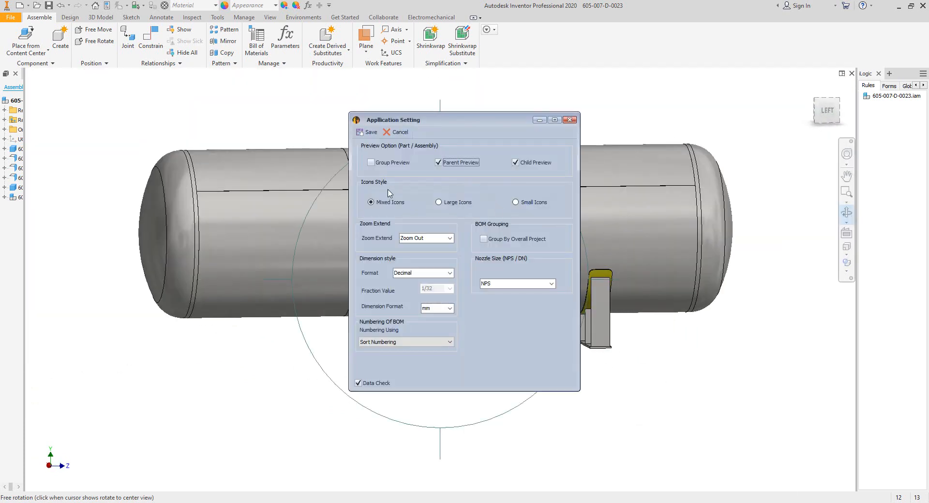
{"action": "left_click", "coordinate": [368, 132]}
{"action": "right_click", "coordinate": [508, 114]}
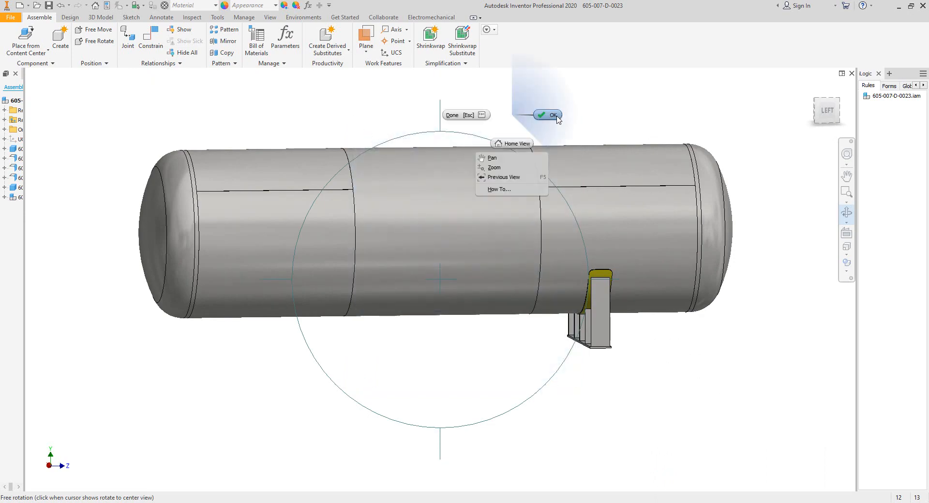
{"action": "left_click", "coordinate": [553, 114]}
In Static Equipment Generator, add a saddle named Sliding Saddle to Can-3.
{"action": "key", "text": "alt+Tab"}
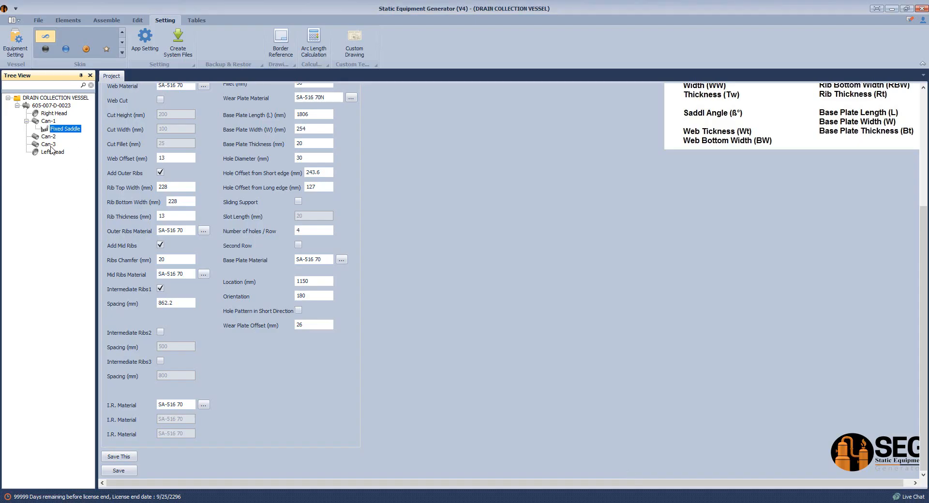
{"action": "left_click", "coordinate": [48, 144]}
{"action": "left_click", "coordinate": [68, 20]}
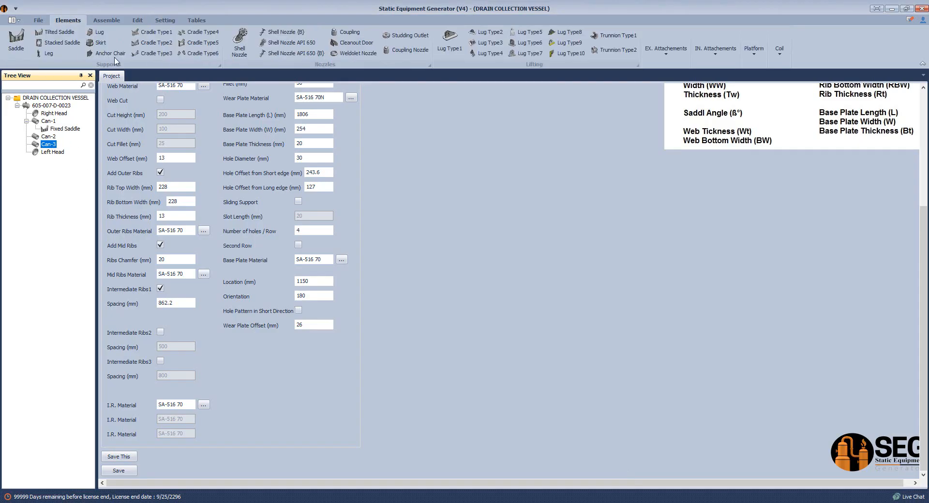
{"action": "left_click", "coordinate": [31, 48]}
{"action": "mouse_move", "coordinate": [377, 502]}
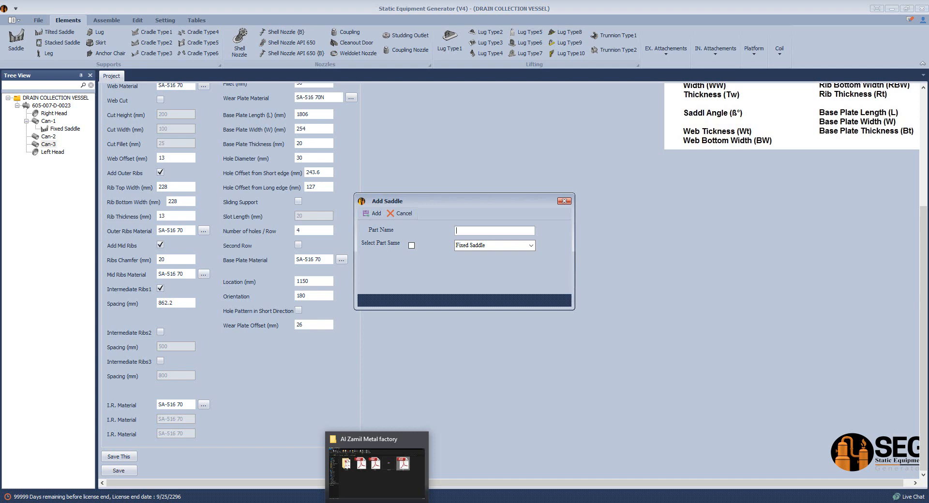
{"action": "type", "text": "Sliding"}
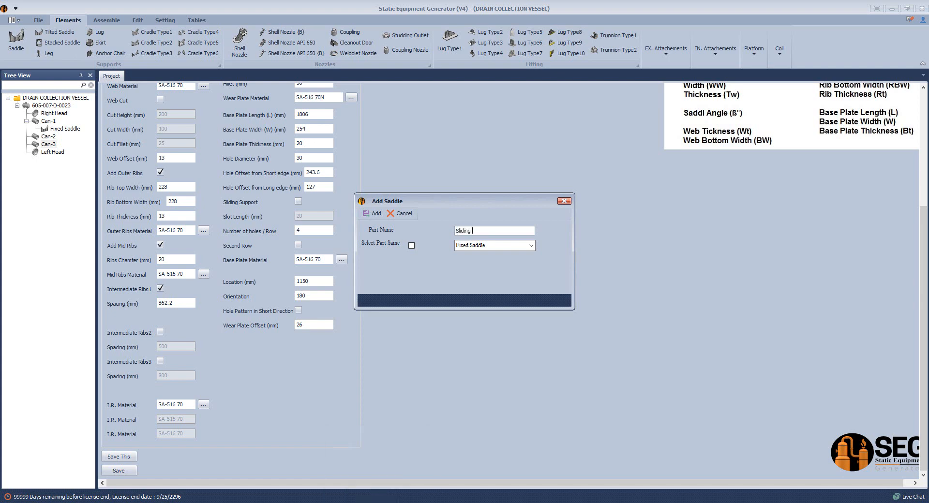
{"action": "type", "text": " Saddle"}
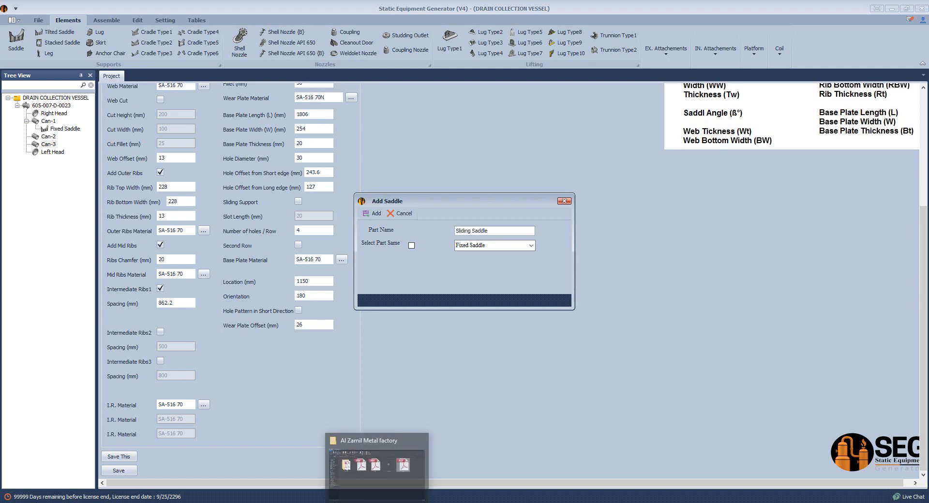
{"action": "left_click", "coordinate": [372, 214]}
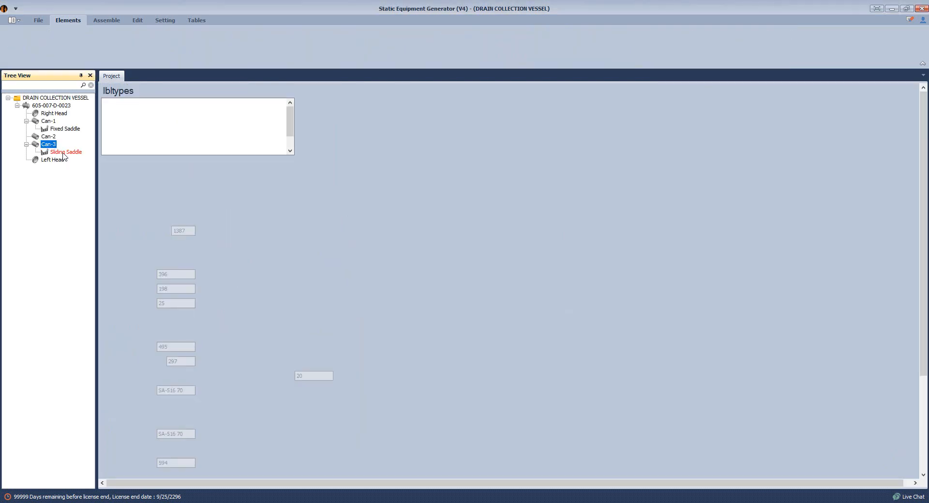
Open the Sliding Saddle's parameters and check its web plate side in GA.pdf in Adobe Acrobat, returning to Static Equipment Generator.
{"action": "left_click", "coordinate": [63, 152]}
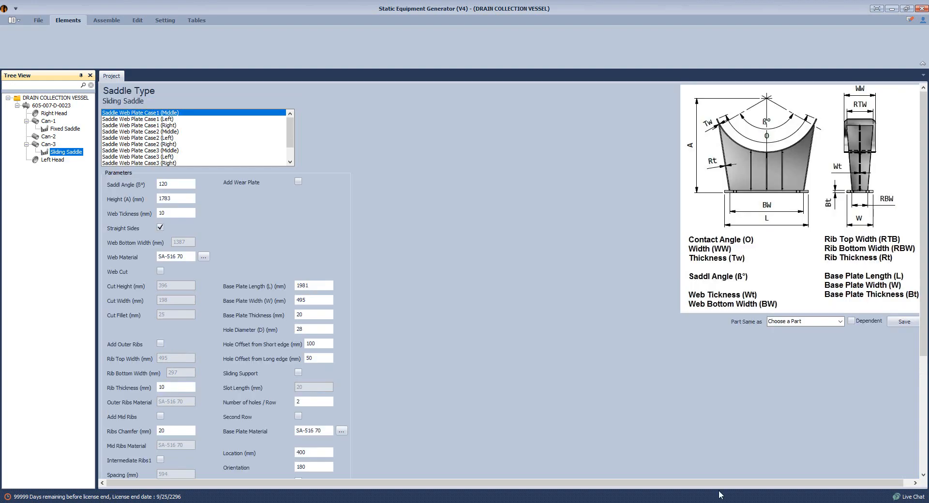
{"action": "mouse_move", "coordinate": [591, 502]}
{"action": "left_click", "coordinate": [431, 467]}
{"action": "left_click_drag", "start_coordinate": [469, 295], "coordinate": [742, 293]}
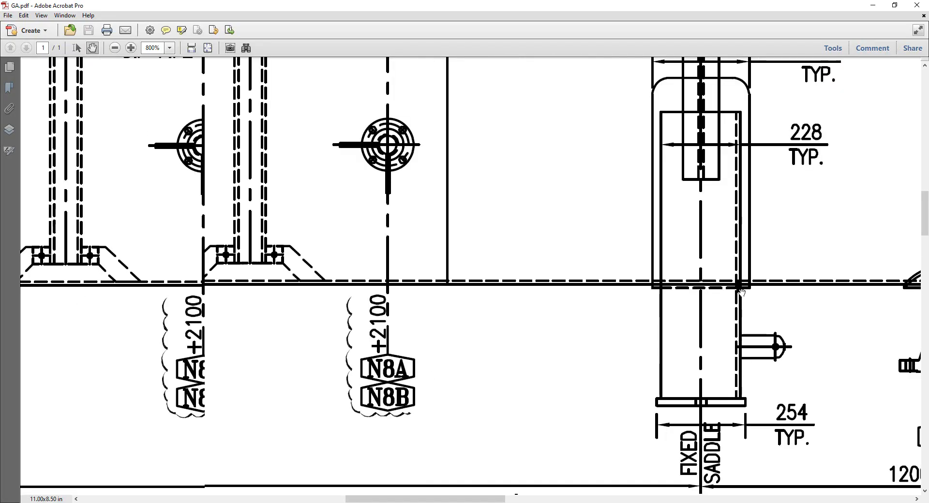
{"action": "left_click_drag", "start_coordinate": [368, 264], "coordinate": [724, 272]}
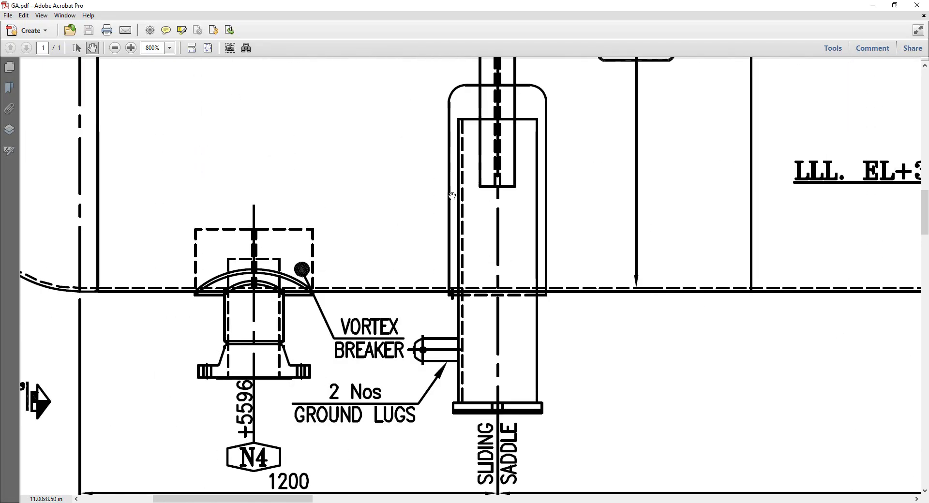
{"action": "key", "text": "alt+Tab"}
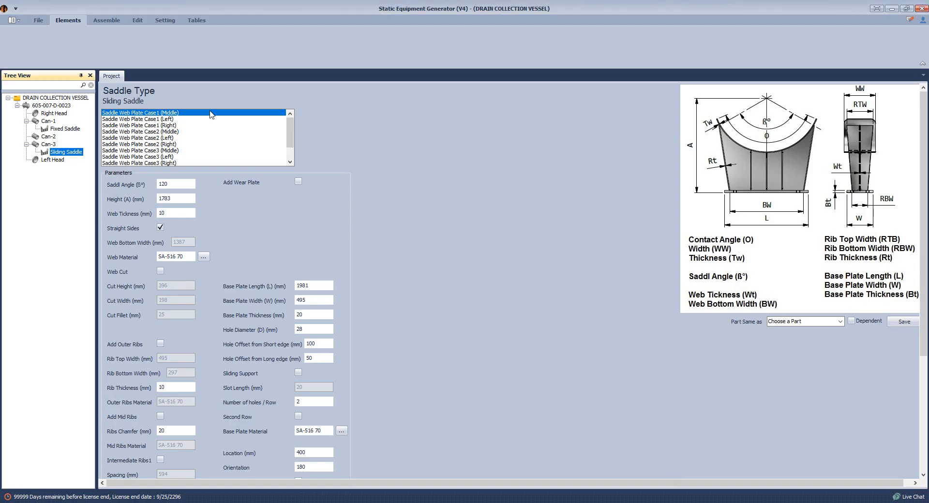
Choose Saddle Web Plate Case1 (Left) for the Sliding Saddle, with height 1350 mm and web thickness 13 mm.
{"action": "left_click", "coordinate": [172, 121]}
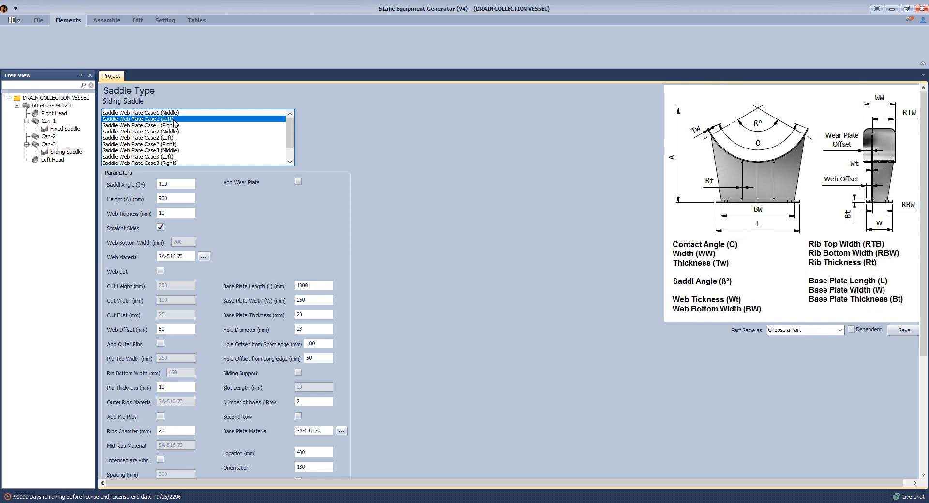
{"action": "double_click", "coordinate": [188, 198]}
{"action": "type", "text": "1350"}
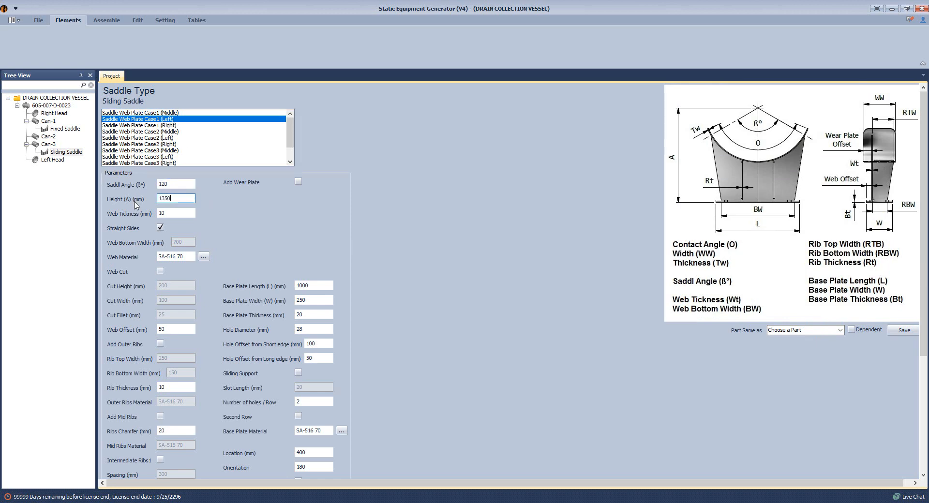
{"action": "key", "text": "Tab"}
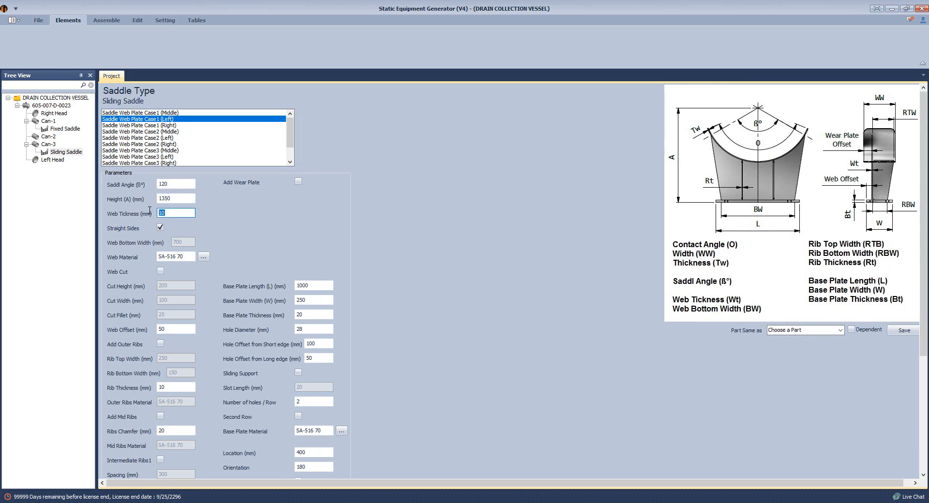
{"action": "type", "text": "13"}
Add a wear plate to the Sliding Saddle with a contact angle of 132 and a width of 280 mm.
{"action": "left_click", "coordinate": [298, 182]}
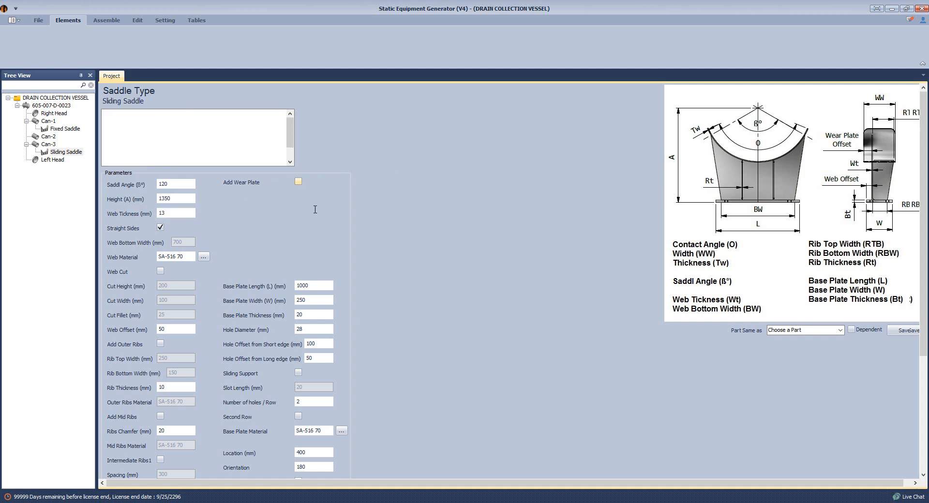
{"action": "double_click", "coordinate": [319, 196]}
{"action": "type", "text": "280"}
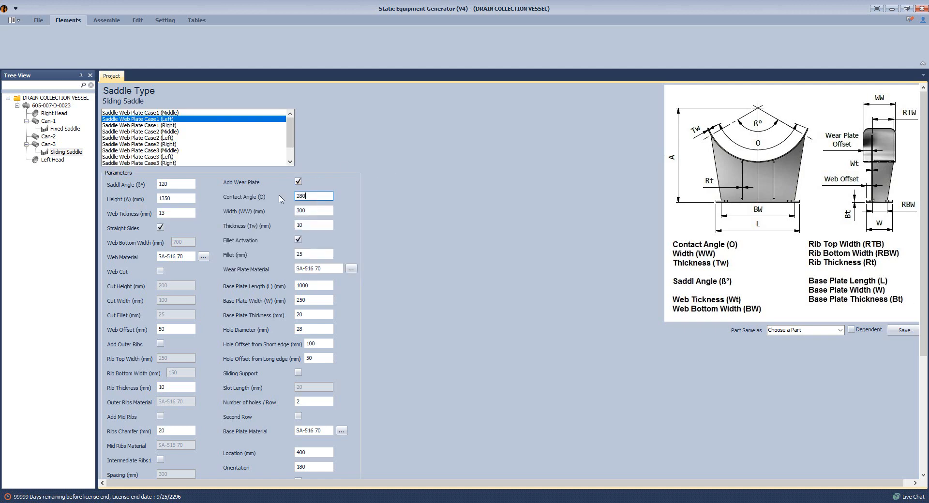
{"action": "key", "text": "Tab"}
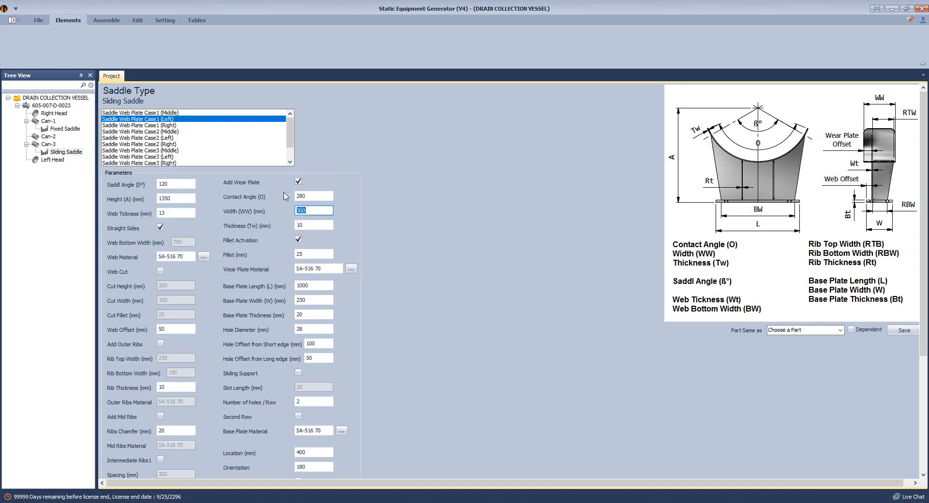
{"action": "key", "text": "shift+Tab"}
{"action": "type", "text": "132"}
{"action": "key", "text": "Tab"}
{"action": "type", "text": "28"}
{"action": "key", "text": "Tab"}
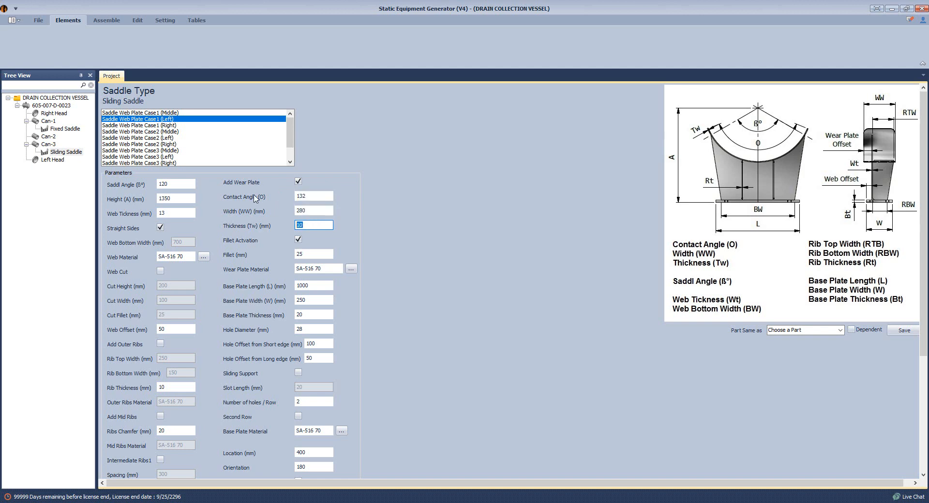
Set the wear plate's fillet to 50 mm and its material to SA-516 70N.
{"action": "key", "text": "Tab"}
{"action": "type", "text": "5"}
{"action": "left_click", "coordinate": [327, 270]}
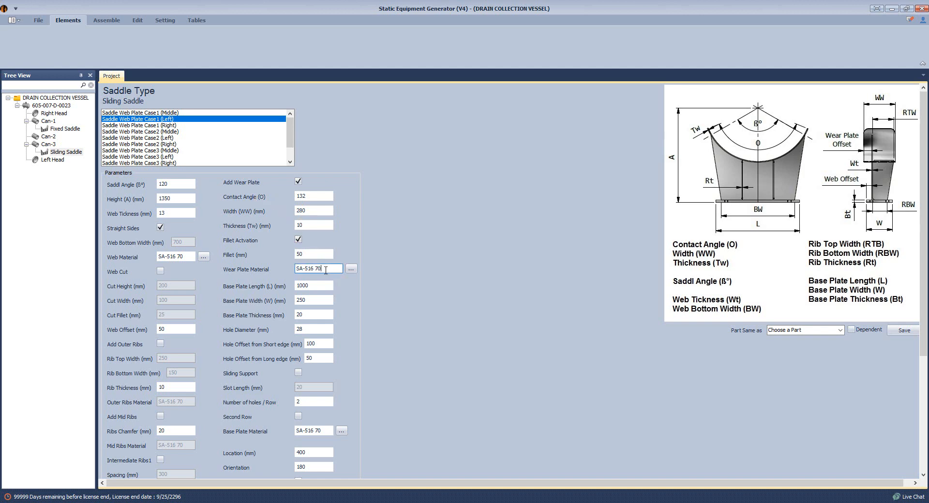
{"action": "type", "text": "N"}
Set the base plate length to 1806 mm, its width to 254 mm and the hole diameter to 30 mm.
{"action": "key", "text": "Tab"}
{"action": "type", "text": "1"}
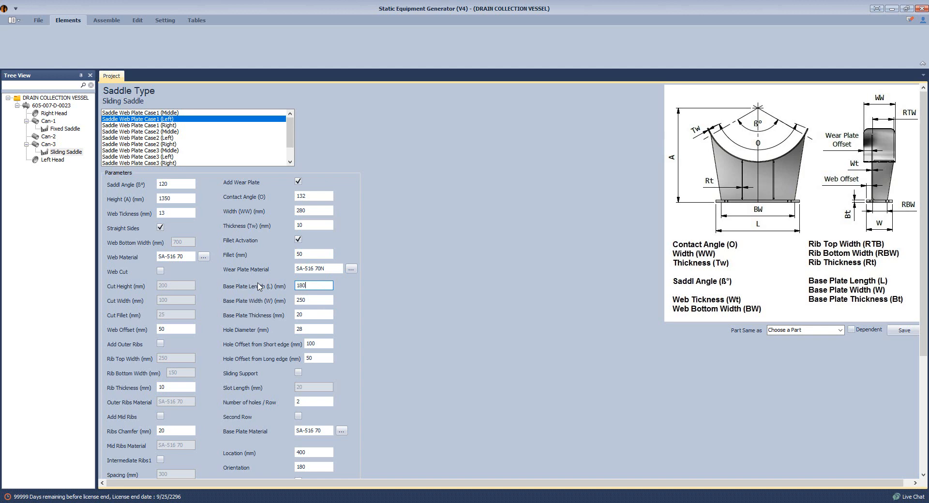
{"action": "key", "text": "Tab"}
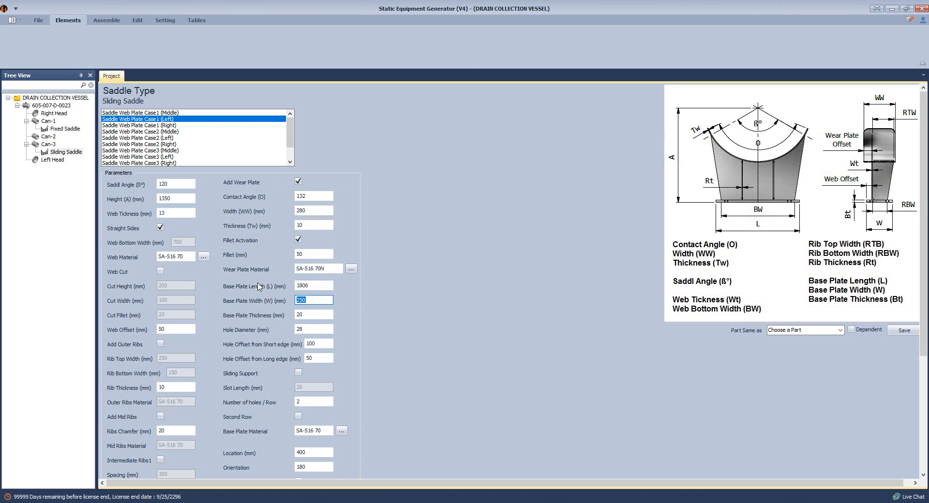
{"action": "type", "text": "254"}
{"action": "key", "text": "Tab"}
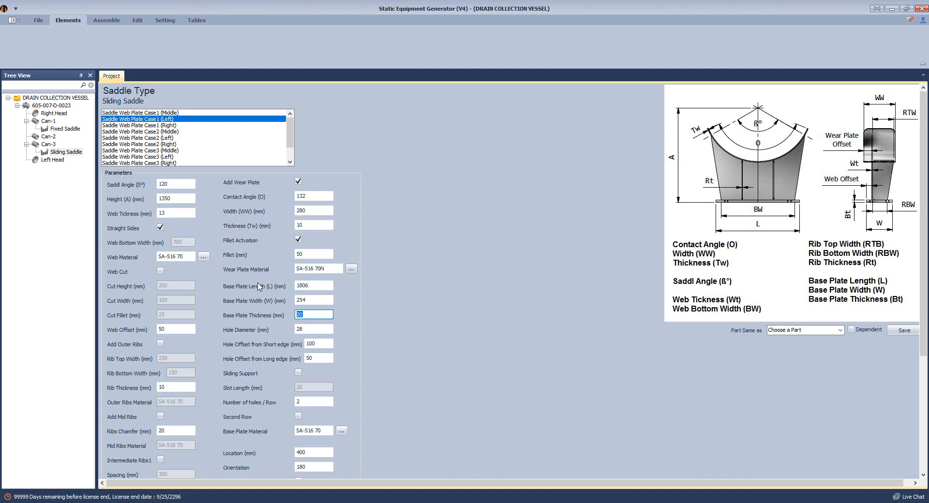
{"action": "key", "text": "Tab"}
{"action": "type", "text": "3"}
{"action": "key", "text": "Tab"}
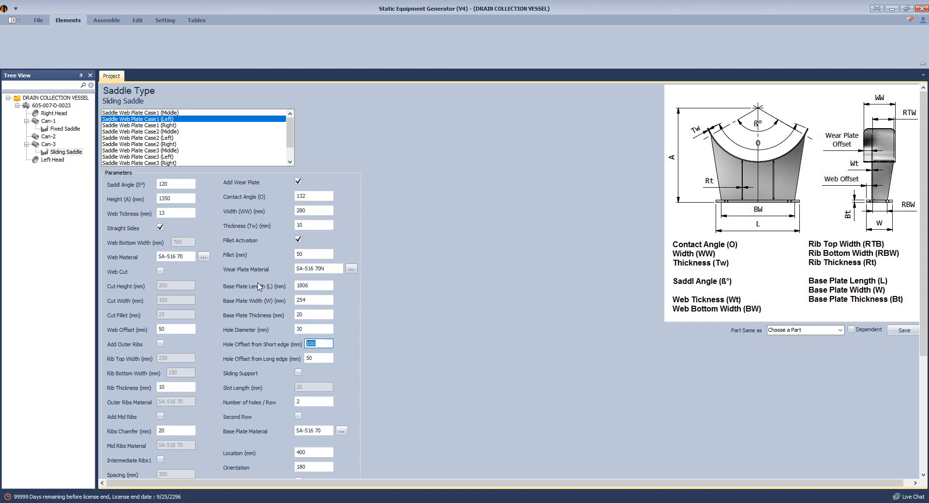
Set the hole offsets to 243.6 mm from the short edge and 127 mm from the long edge, and enable sliding support with 30 mm slots.
{"action": "type", "text": "243.6"}
{"action": "left_click", "coordinate": [312, 359]}
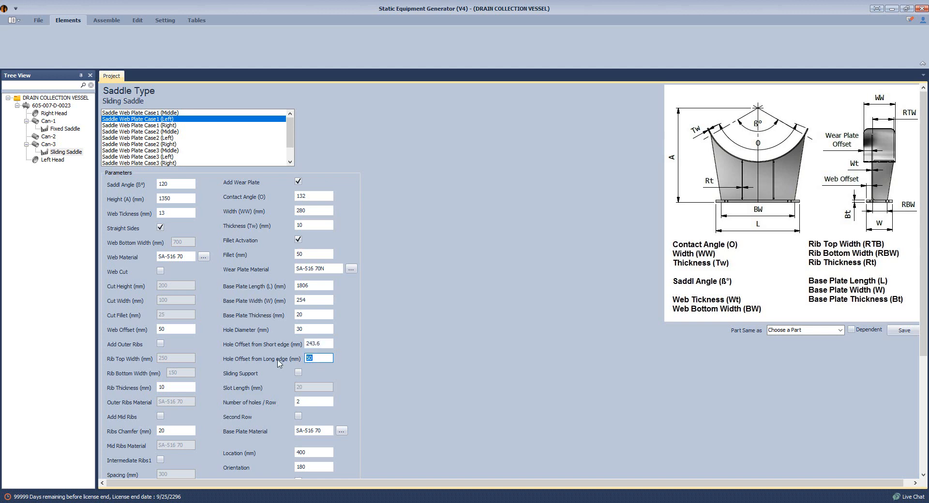
{"action": "type", "text": "127"}
{"action": "left_click", "coordinate": [298, 373]}
{"action": "key", "text": "Tab"}
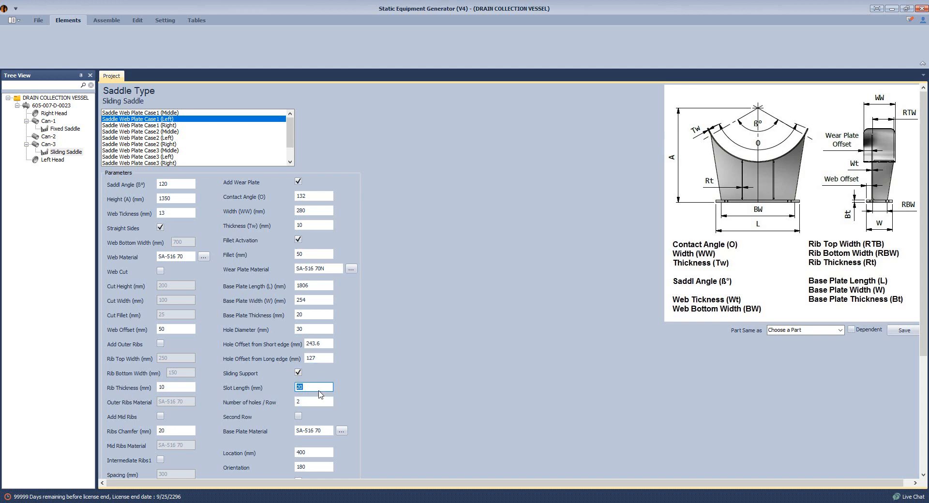
{"action": "type", "text": "30"}
Set one hole per row and place the Sliding Saddle at location 730 mm.
{"action": "scroll", "coordinate": [319, 394], "scroll_direction": "down", "scroll_amount": 2}
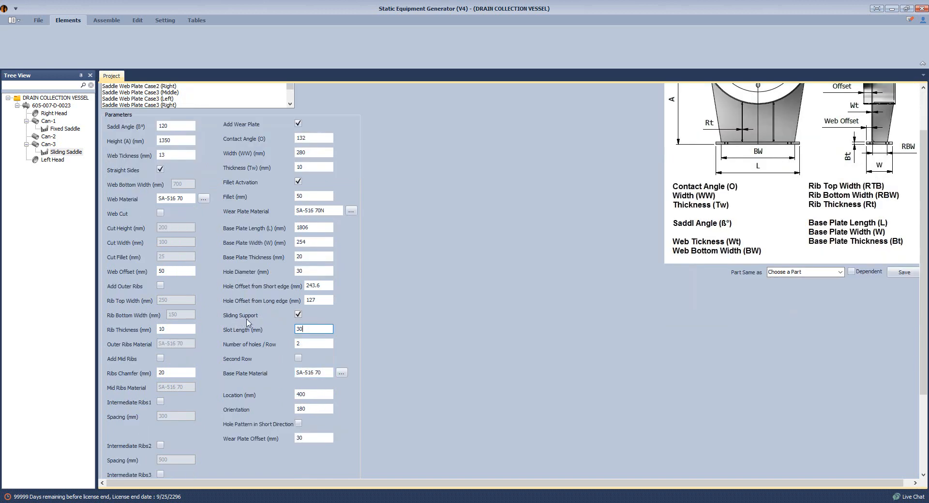
{"action": "key", "text": "Tab"}
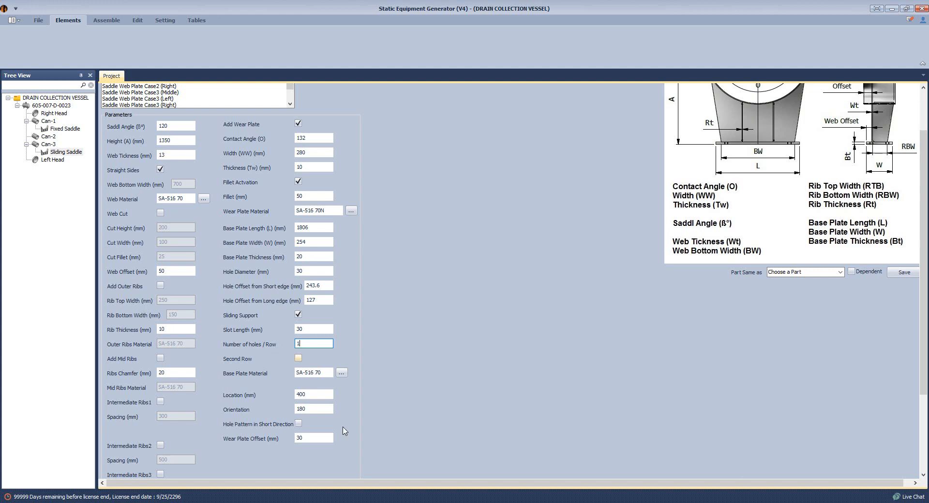
{"action": "key", "text": "Tab"}
{"action": "type", "text": "7"}
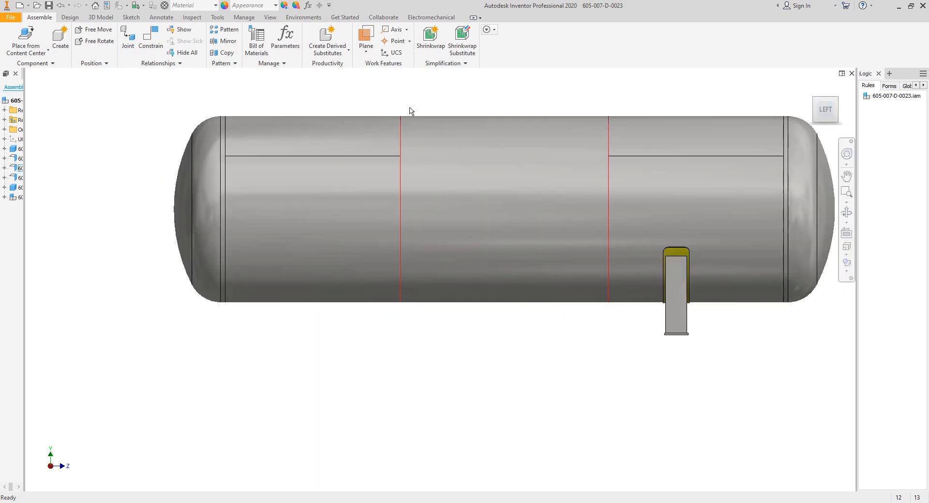
In GA.pdf in Adobe Acrobat, mark the CS-3 seam beside the sliding saddle with a snapshot area, and return to Static Equipment Generator.
{"action": "mouse_move", "coordinate": [591, 502]}
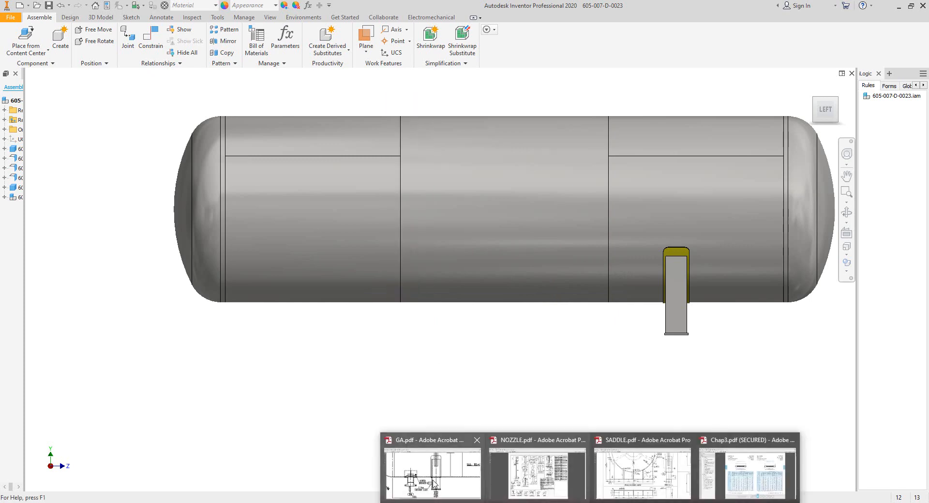
{"action": "left_click", "coordinate": [451, 465]}
{"action": "scroll", "coordinate": [536, 266], "scroll_direction": "down", "scroll_amount": 3, "text": "ctrl"}
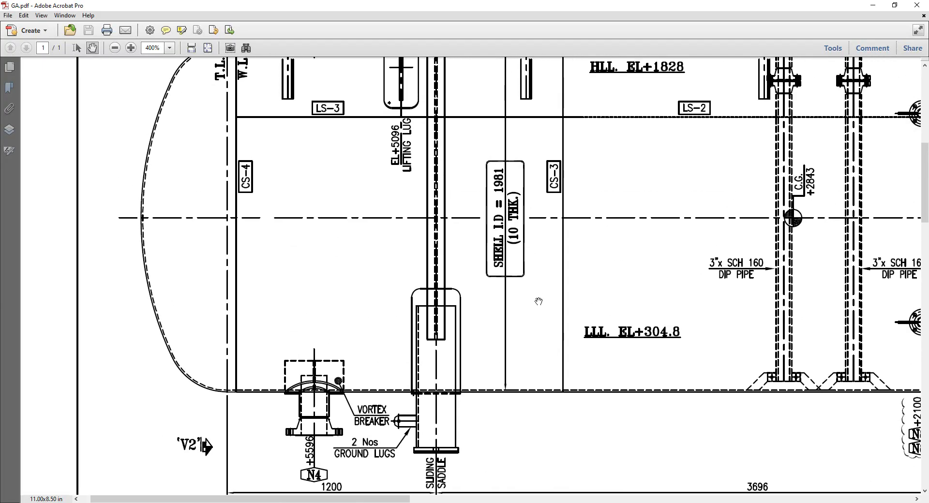
{"action": "scroll", "coordinate": [499, 238], "scroll_direction": "down", "scroll_amount": 1, "text": "ctrl"}
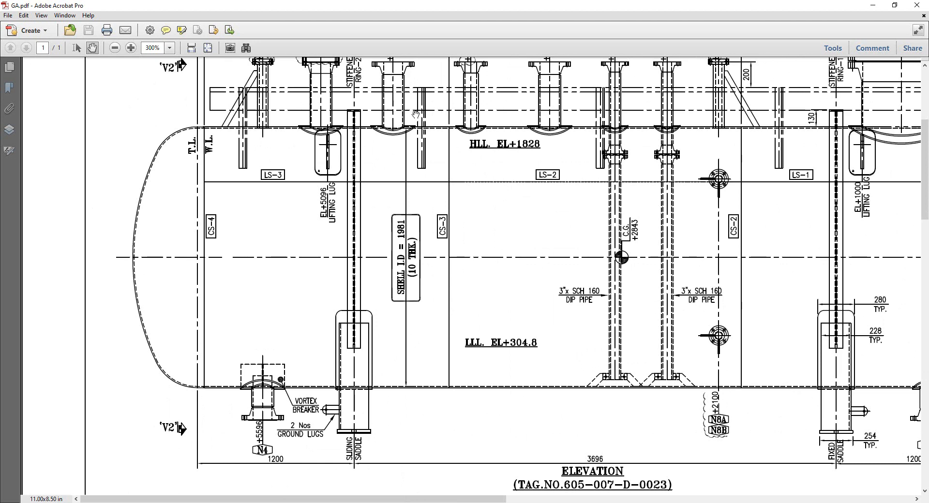
{"action": "left_click", "coordinate": [231, 48]}
{"action": "mouse_move", "coordinate": [440, 119]}
{"action": "left_mouse_down"}
{"action": "mouse_move", "coordinate": [450, 413]}
{"action": "mouse_move", "coordinate": [460, 411]}
{"action": "left_mouse_up"}
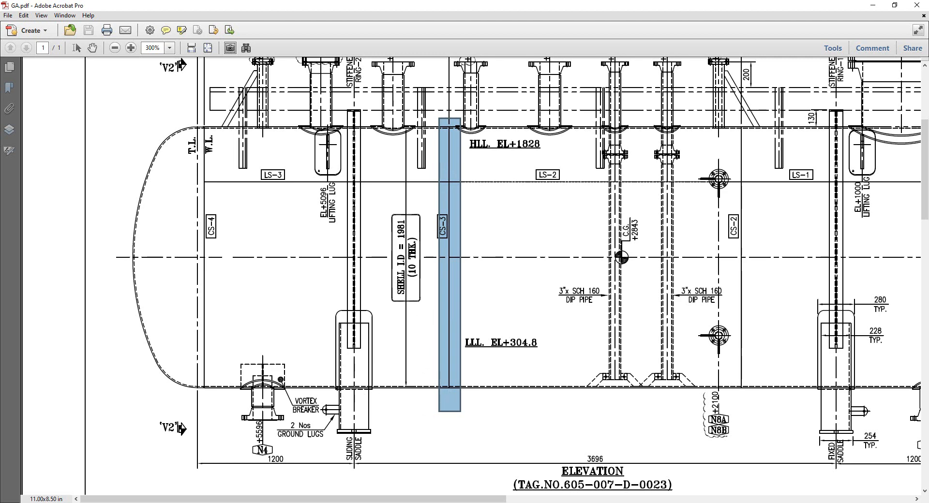
{"action": "key", "text": "alt+Tab"}
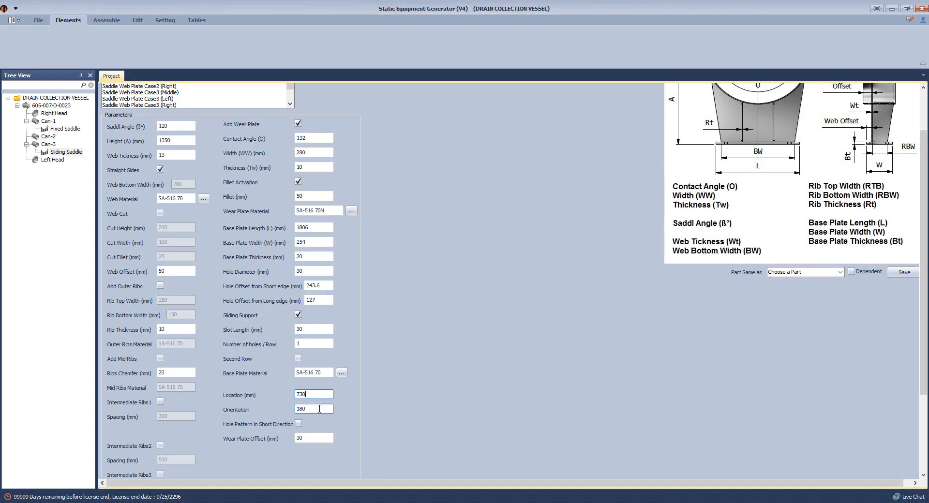
Set the Sliding Saddle's wear plate offset to 26 mm and its web offset to 13 mm.
{"action": "left_click", "coordinate": [315, 438]}
{"action": "type", "text": "26"}
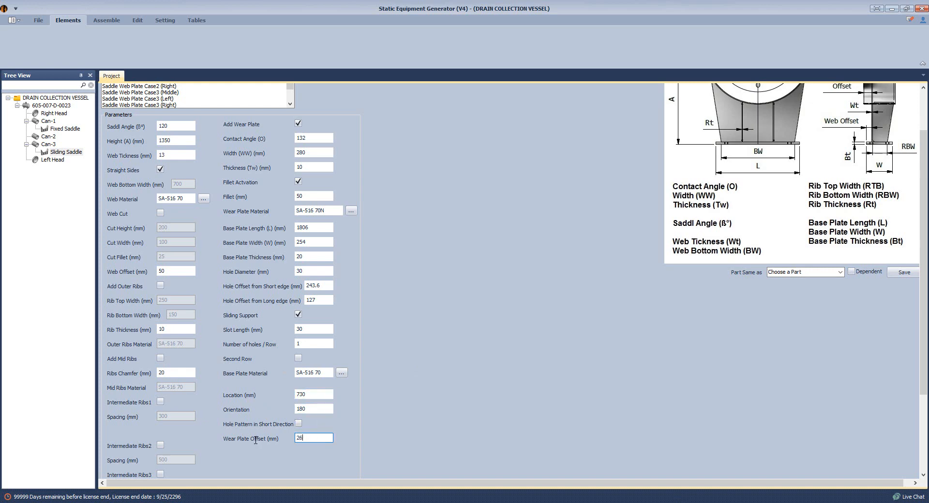
{"action": "left_click", "coordinate": [166, 272]}
{"action": "type", "text": "13"}
Add outer ribs with top and bottom widths of 228 mm and a rib thickness of 13 mm.
{"action": "left_click", "coordinate": [160, 286]}
{"action": "left_click", "coordinate": [179, 301]}
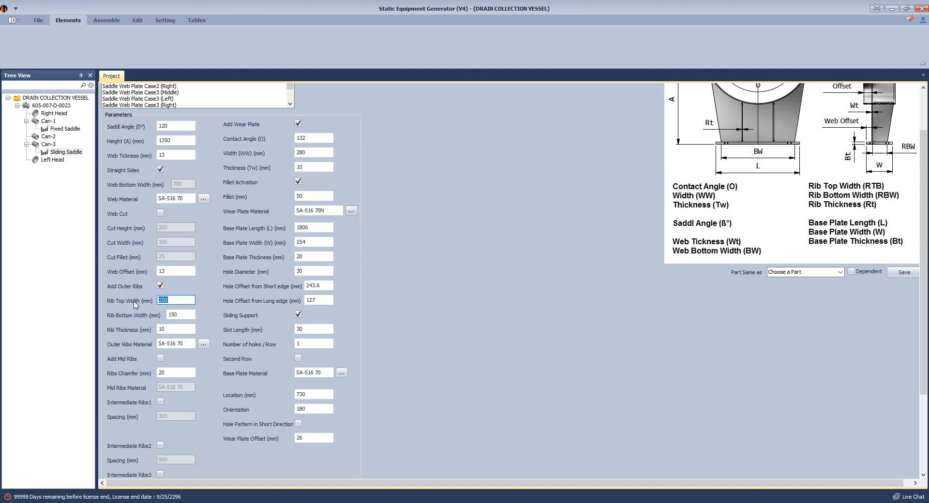
{"action": "type", "text": "228"}
{"action": "key", "text": "Tab"}
{"action": "type", "text": "228"}
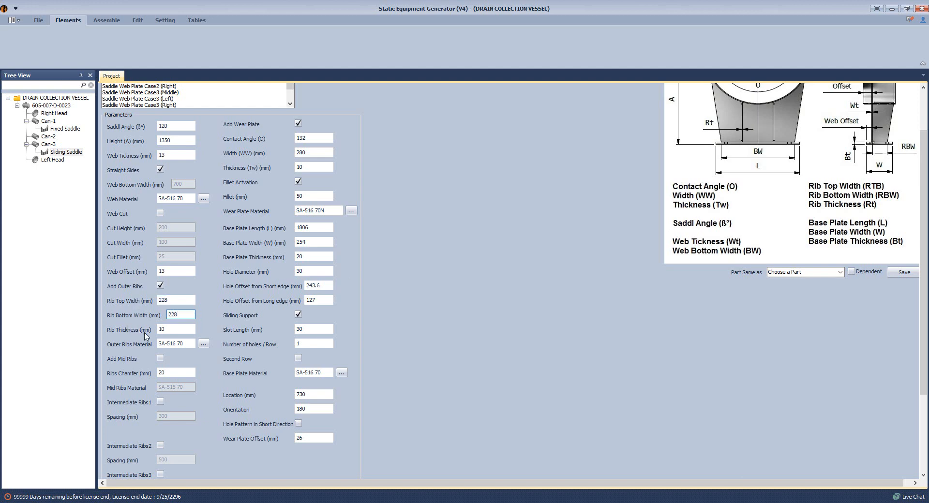
{"action": "key", "text": "Tab"}
{"action": "type", "text": "13"}
Add mid ribs and the first set of intermediate ribs with a spacing of 862.2 mm.
{"action": "left_click", "coordinate": [161, 360]}
{"action": "left_click", "coordinate": [161, 401]}
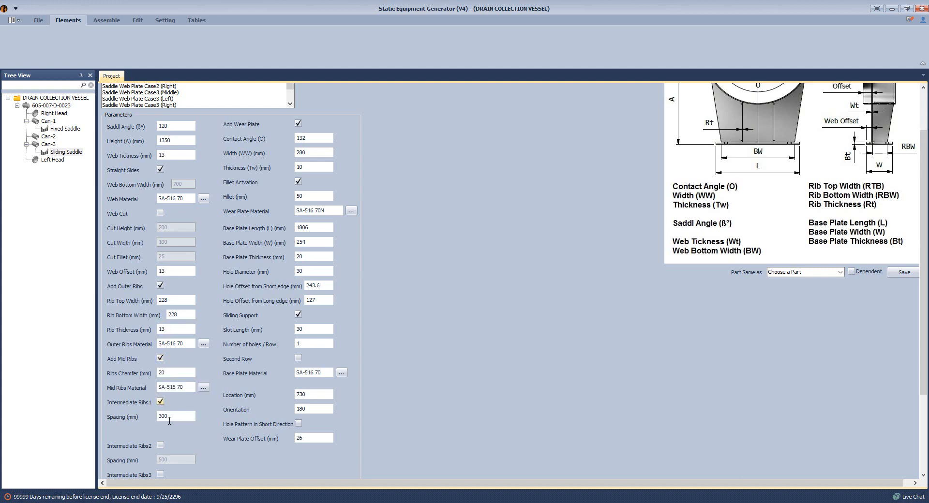
{"action": "key", "text": "Tab"}
{"action": "type", "text": "862.2"}
Save the Sliding Saddle's parameters and start the assembly generation in Autodesk Inventor.
{"action": "scroll", "coordinate": [209, 383], "scroll_direction": "down", "scroll_amount": 3}
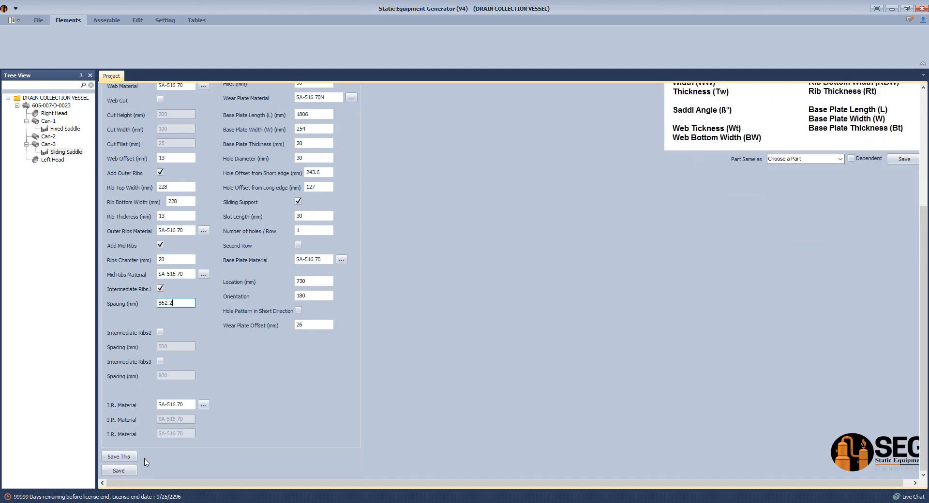
{"action": "left_click", "coordinate": [128, 472]}
{"action": "left_click", "coordinate": [107, 20]}
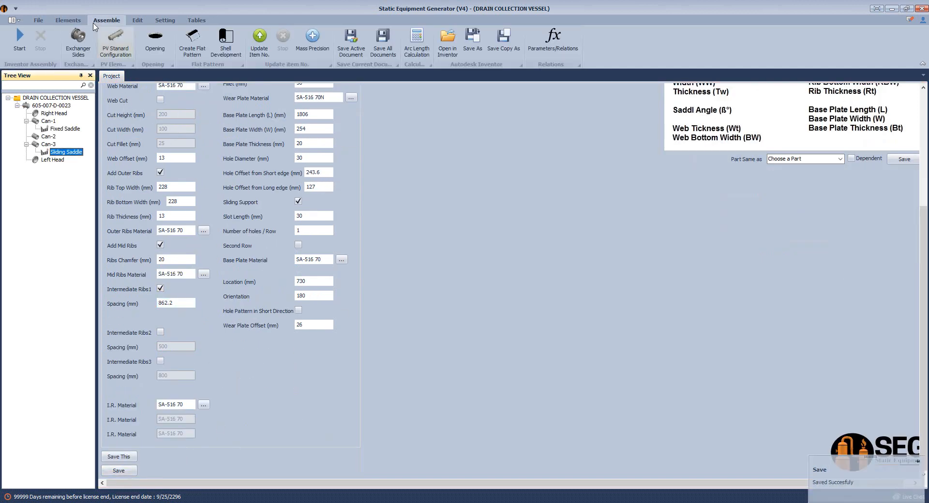
{"action": "left_click", "coordinate": [19, 37]}
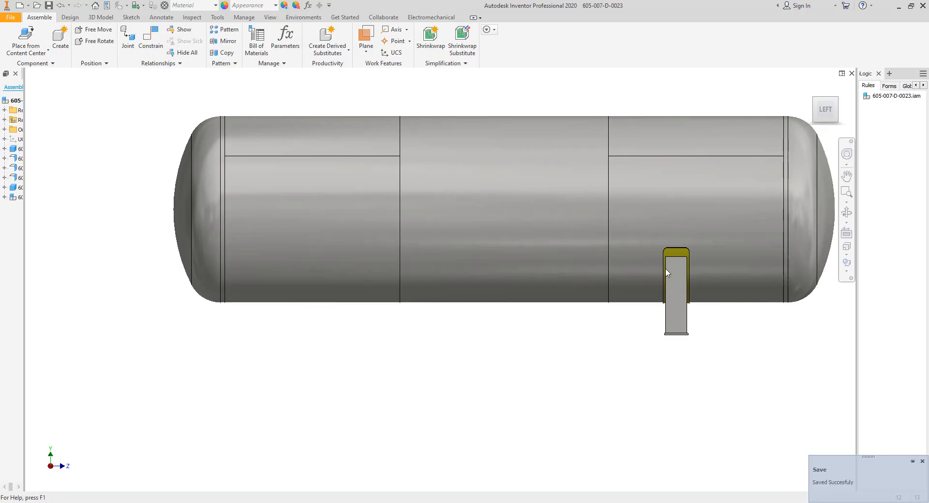
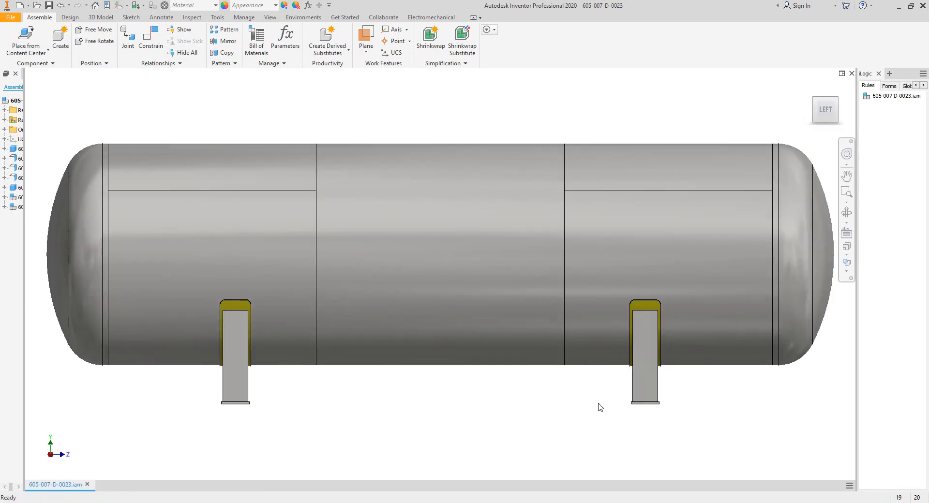
Inspect the sliding saddle, its ribs and its base plate slots on the vessel model from several angles in Autodesk Inventor.
{"action": "left_click", "coordinate": [845, 213]}
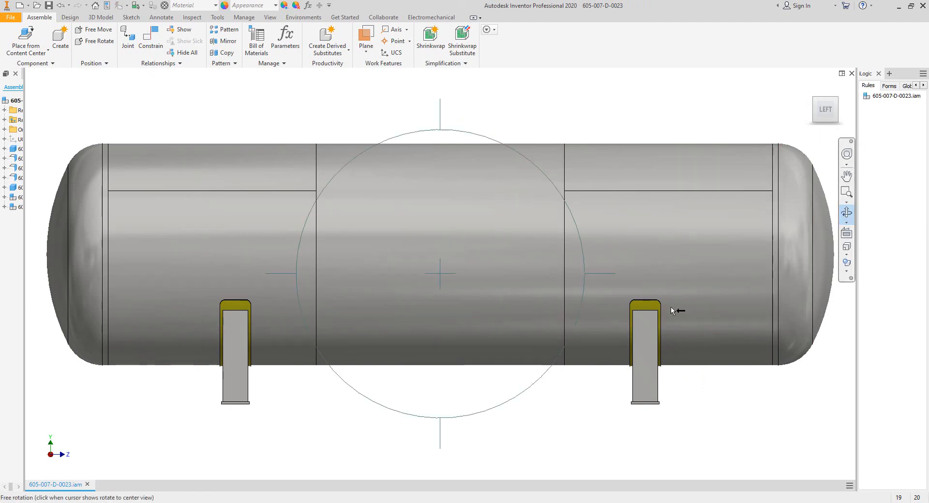
{"action": "left_click_drag", "start_coordinate": [670, 311], "coordinate": [585, 359]}
{"action": "scroll", "coordinate": [585, 357], "scroll_direction": "down", "scroll_amount": 4}
{"action": "scroll", "coordinate": [569, 327], "scroll_direction": "down", "scroll_amount": 5}
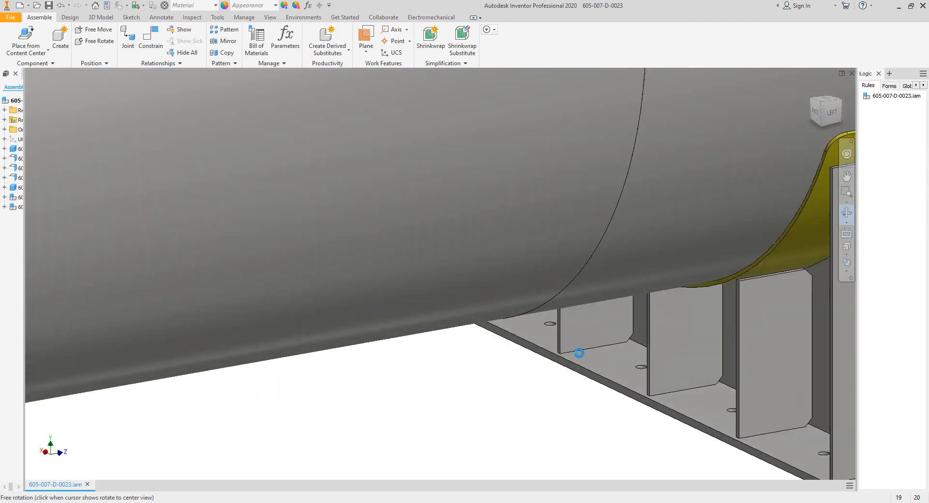
{"action": "scroll", "coordinate": [523, 279], "scroll_direction": "up", "scroll_amount": 4}
{"action": "left_click_drag", "start_coordinate": [523, 280], "coordinate": [387, 332]}
{"action": "left_click_drag", "start_coordinate": [427, 253], "coordinate": [467, 240]}
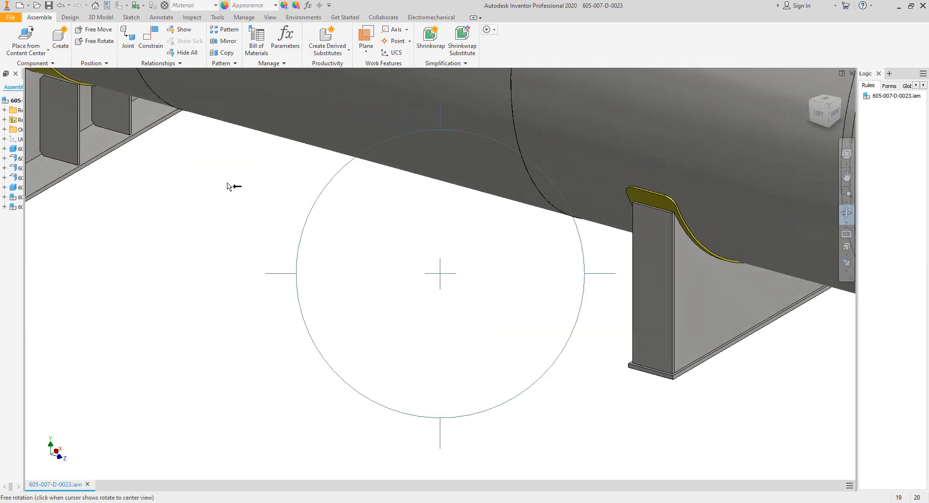
{"action": "middle_click_drag", "start_coordinate": [234, 186], "coordinate": [367, 249]}
{"action": "left_click_drag", "start_coordinate": [367, 249], "coordinate": [332, 255]}
{"action": "scroll", "coordinate": [332, 255], "scroll_direction": "down", "scroll_amount": 2}
{"action": "key", "text": "Escape"}
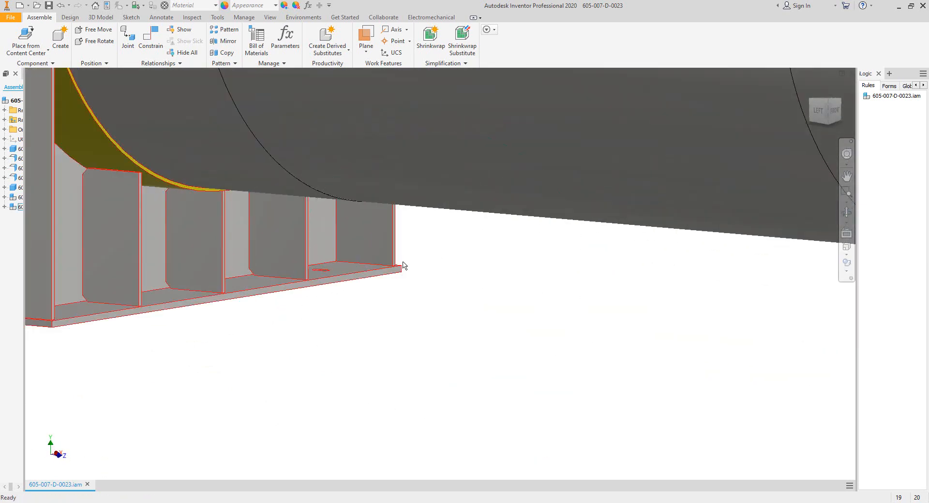
Open the fixed saddle subassembly from the vessel model in its own window.
{"action": "scroll", "coordinate": [402, 264], "scroll_direction": "up", "scroll_amount": 3}
{"action": "right_click", "coordinate": [508, 184]}
{"action": "left_click", "coordinate": [509, 153]}
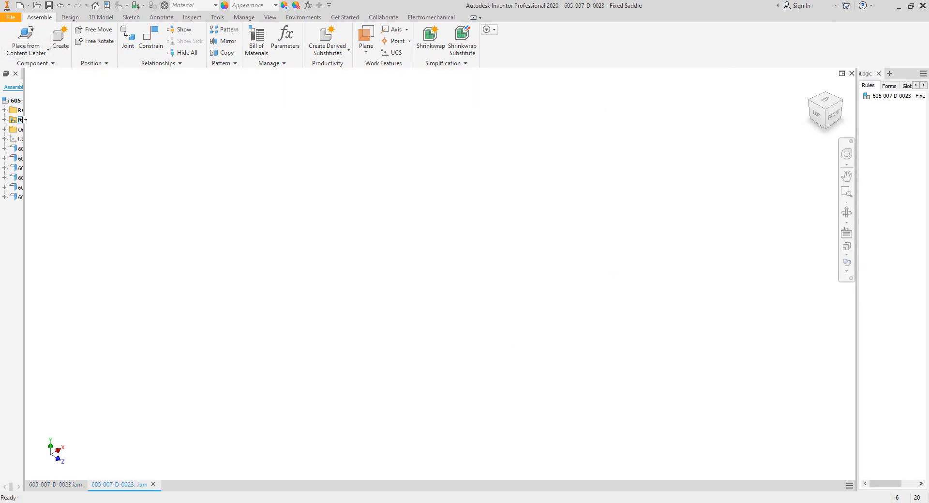
Create a new drawing and place a shaded front base view of the fixed saddle at scale 1/10.
{"action": "left_click", "coordinate": [31, 7]}
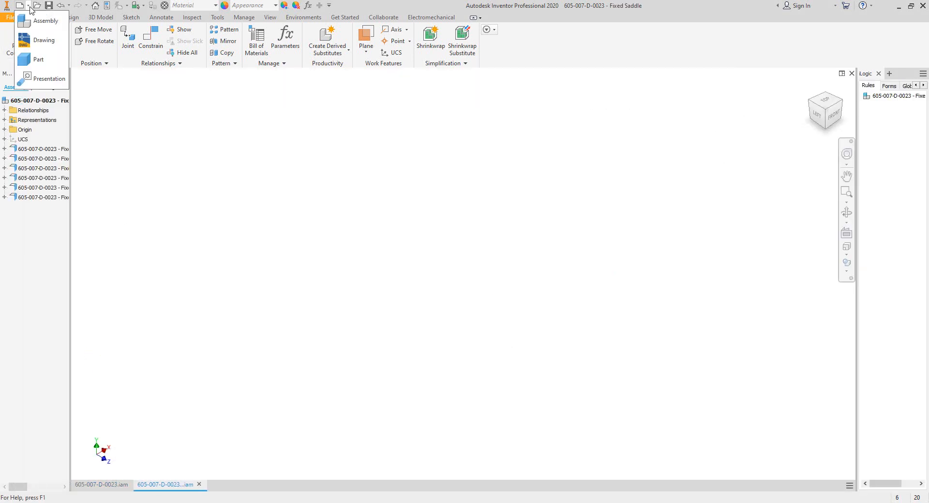
{"action": "left_click", "coordinate": [38, 40]}
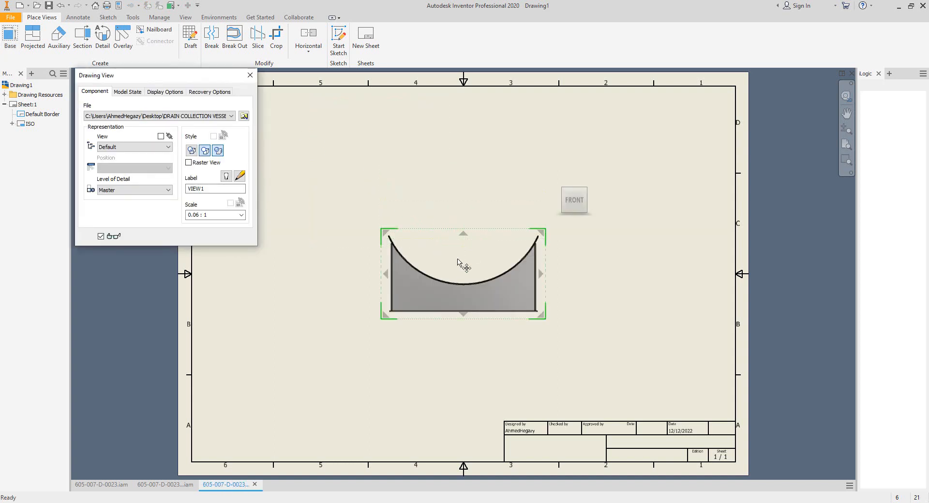
{"action": "left_click", "coordinate": [222, 215]}
{"action": "type", "text": "1/6"}
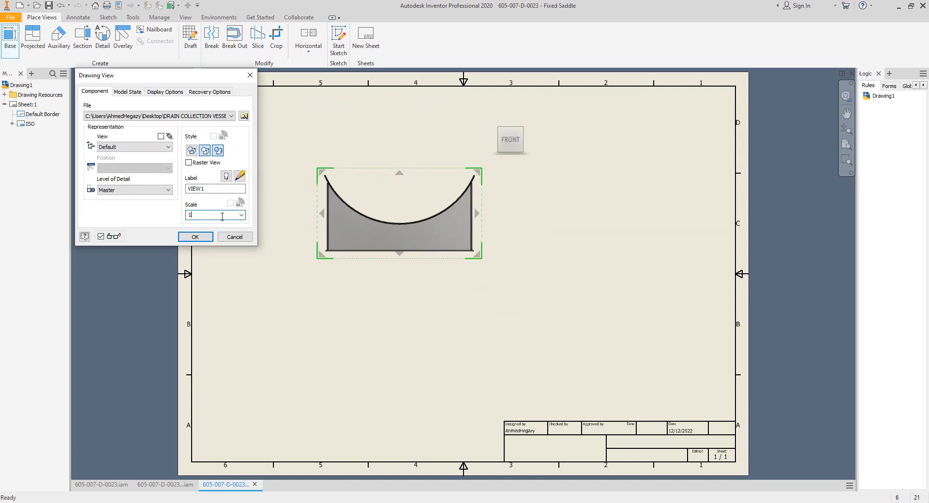
{"action": "key", "text": "BackSpace"}
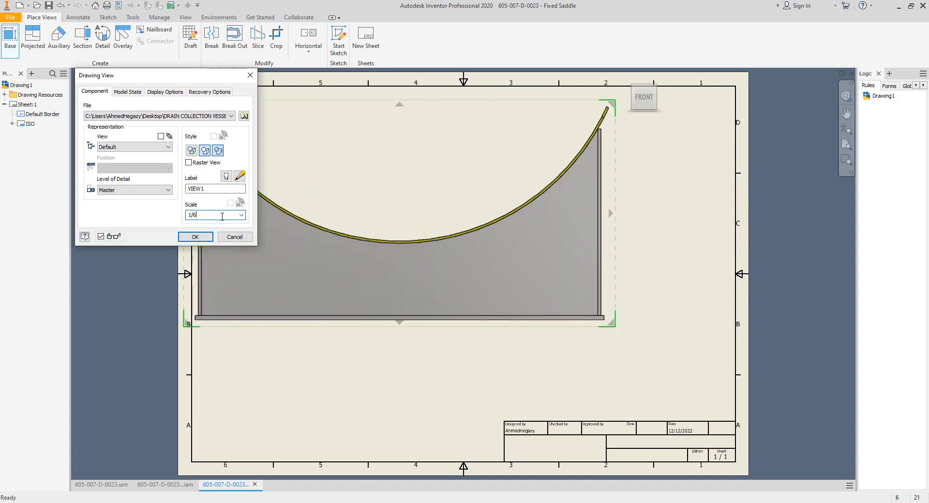
{"action": "type", "text": "6"}
{"action": "key", "text": "Return"}
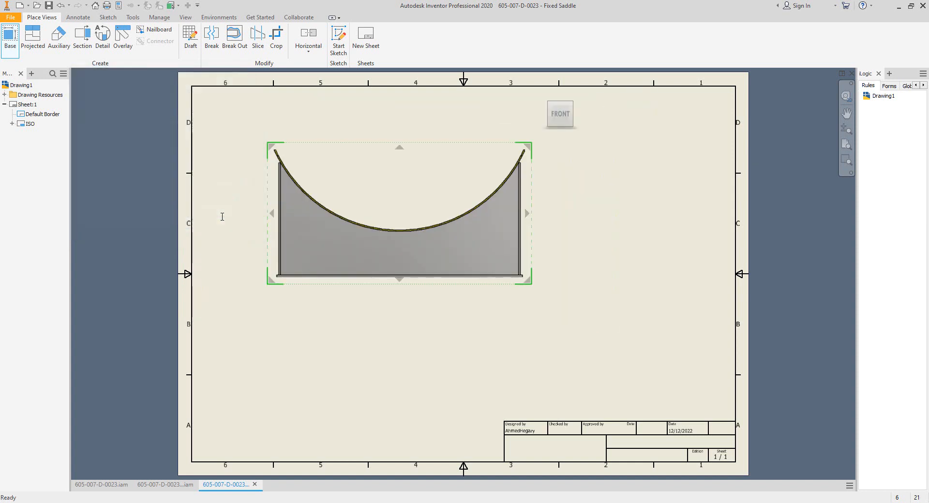
Create section view A-A along a horizontal line through the lower web, placing it below the front view.
{"action": "left_click", "coordinate": [82, 39]}
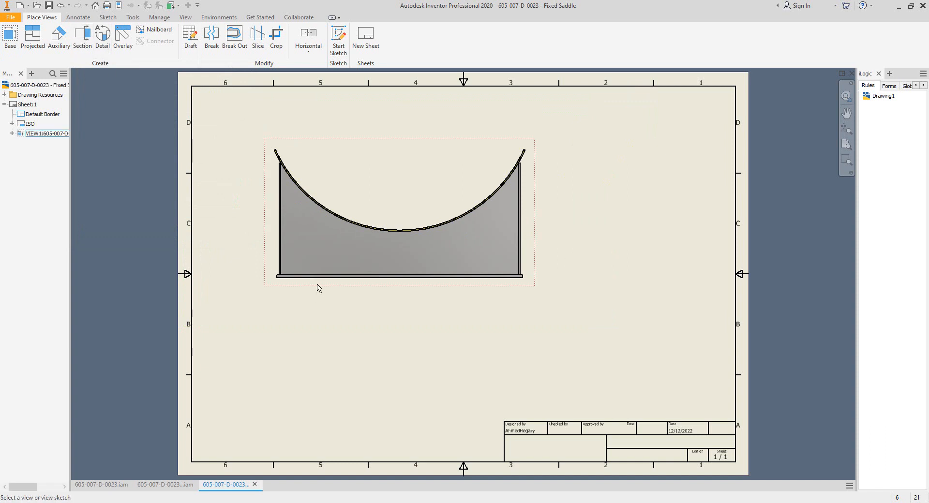
{"action": "left_click", "coordinate": [317, 263]}
{"action": "left_click", "coordinate": [256, 251]}
{"action": "left_click", "coordinate": [540, 251]}
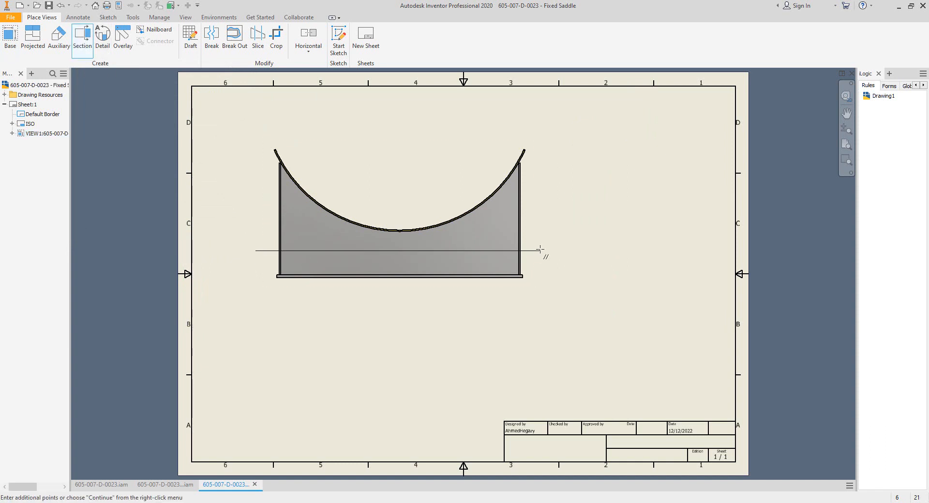
{"action": "right_click", "coordinate": [540, 251]}
{"action": "left_click", "coordinate": [566, 250]}
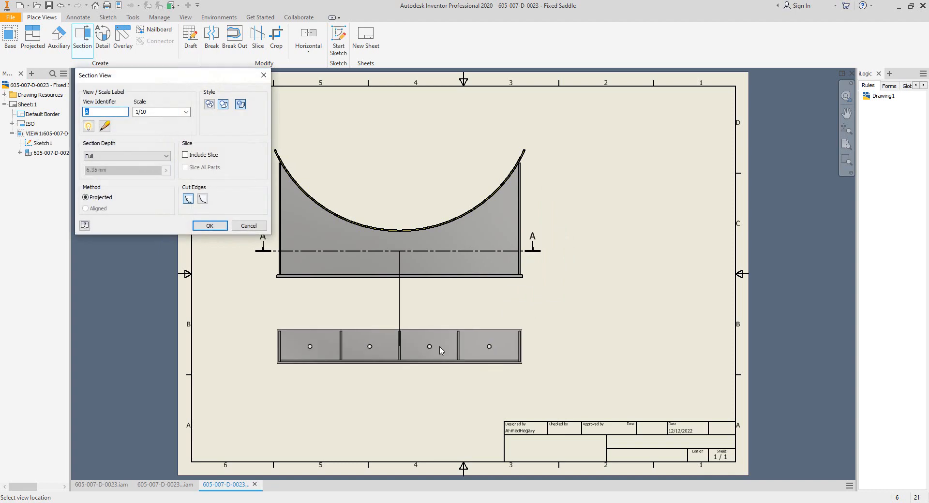
{"action": "left_click", "coordinate": [446, 347]}
Add center marks to the four base plate holes in section view A-A.
{"action": "left_click", "coordinate": [78, 17]}
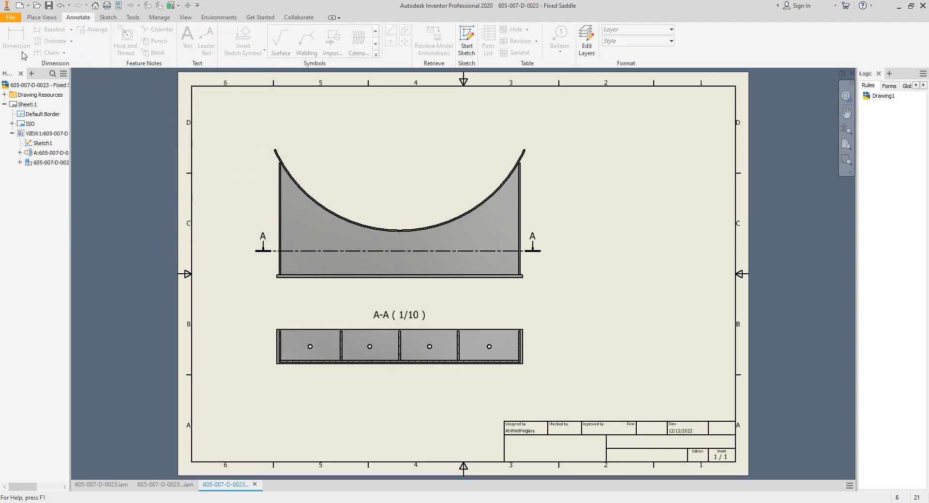
{"action": "left_click", "coordinate": [392, 42]}
{"action": "scroll", "coordinate": [486, 348], "scroll_direction": "up", "scroll_amount": 3}
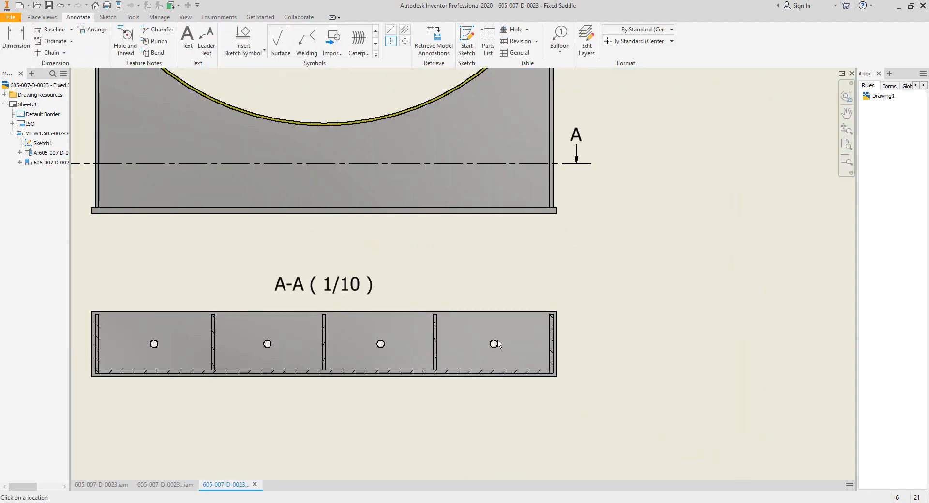
{"action": "left_click", "coordinate": [494, 344]}
{"action": "left_click", "coordinate": [381, 344]}
{"action": "left_click", "coordinate": [267, 344]}
{"action": "left_click", "coordinate": [153, 344]}
{"action": "middle_click_drag", "start_coordinate": [454, 296], "coordinate": [608, 283]}
{"action": "key", "text": "Escape"}
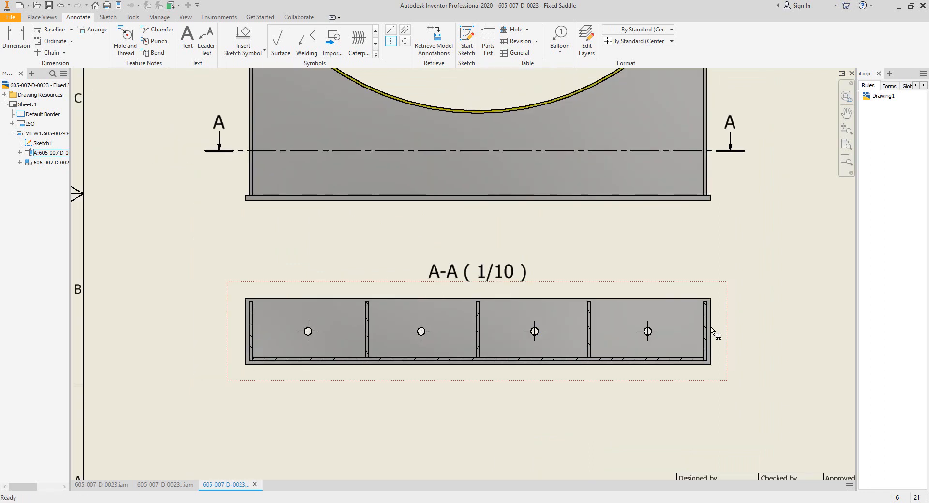
Dimension the distance from the rightmost base plate hole to the plate's adjacent short edge in section A-A.
{"action": "key", "text": "d"}
{"action": "left_click", "coordinate": [648, 331]}
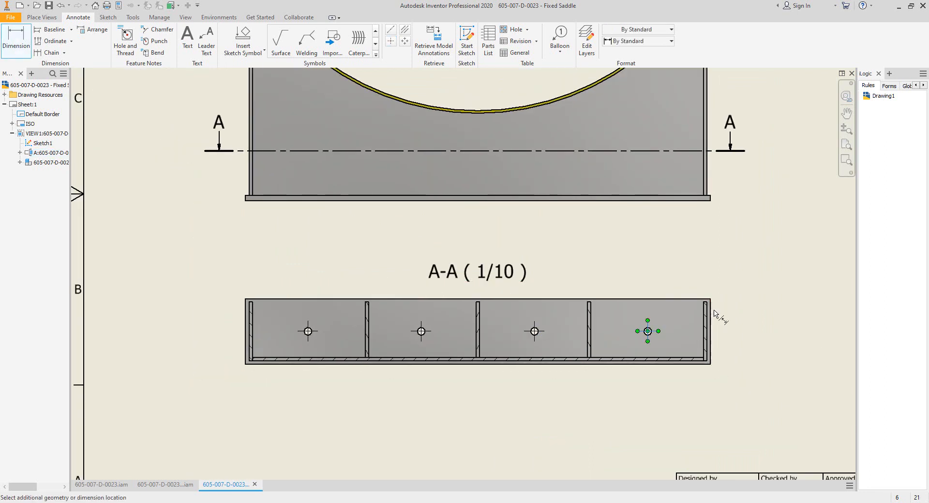
{"action": "left_click", "coordinate": [710, 320]}
{"action": "left_click", "coordinate": [695, 396]}
{"action": "scroll", "coordinate": [695, 397], "scroll_direction": "up", "scroll_amount": 3}
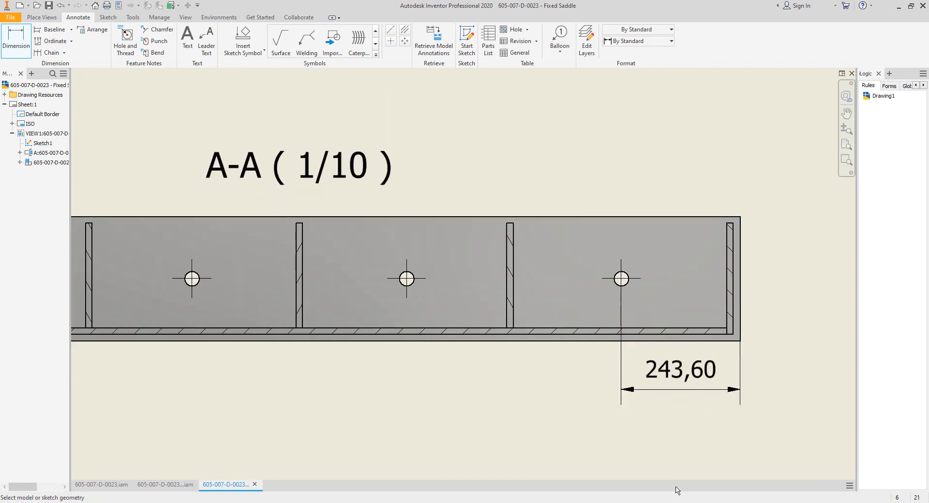
Compare the edge hole offset with the fixed saddle base plate detail in SADDLE.pdf, returning to the Inventor drawing.
{"action": "mouse_move", "coordinate": [562, 498]}
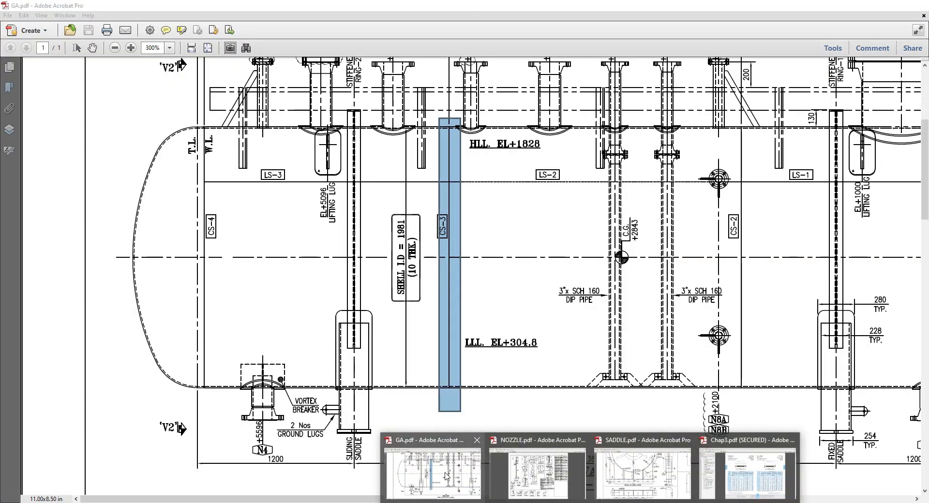
{"action": "scroll", "coordinate": [315, 312], "scroll_direction": "down", "scroll_amount": 3}
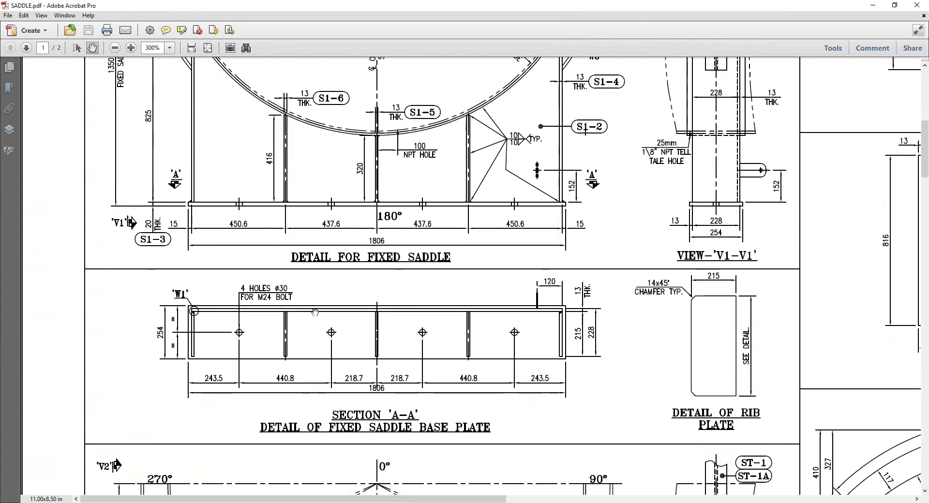
{"action": "scroll", "coordinate": [196, 377], "scroll_direction": "up", "scroll_amount": 2, "text": "ctrl"}
{"action": "scroll", "coordinate": [225, 394], "scroll_direction": "up", "scroll_amount": 1, "text": "ctrl"}
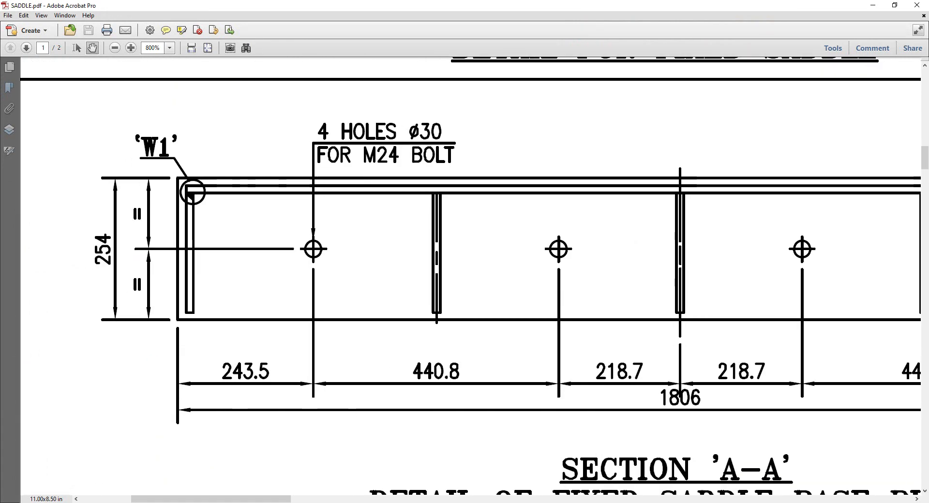
{"action": "key", "text": "alt+Tab"}
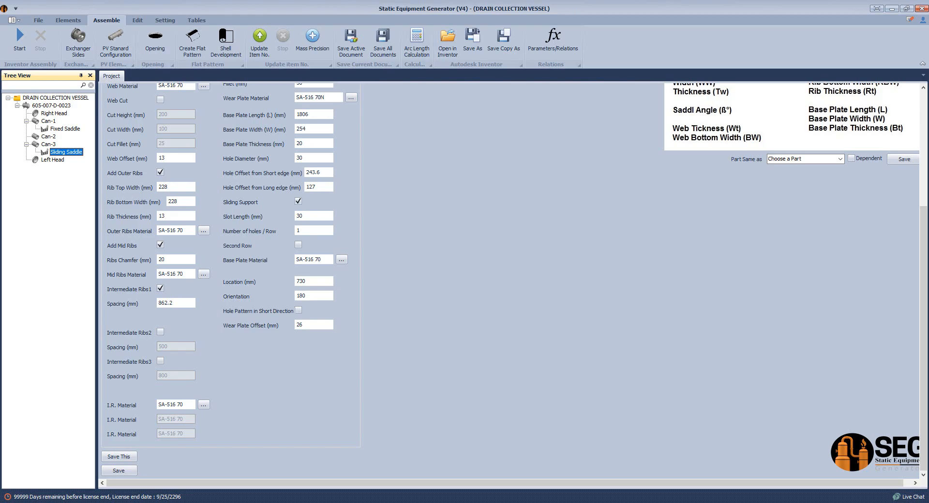
{"action": "key", "text": "alt+Tab"}
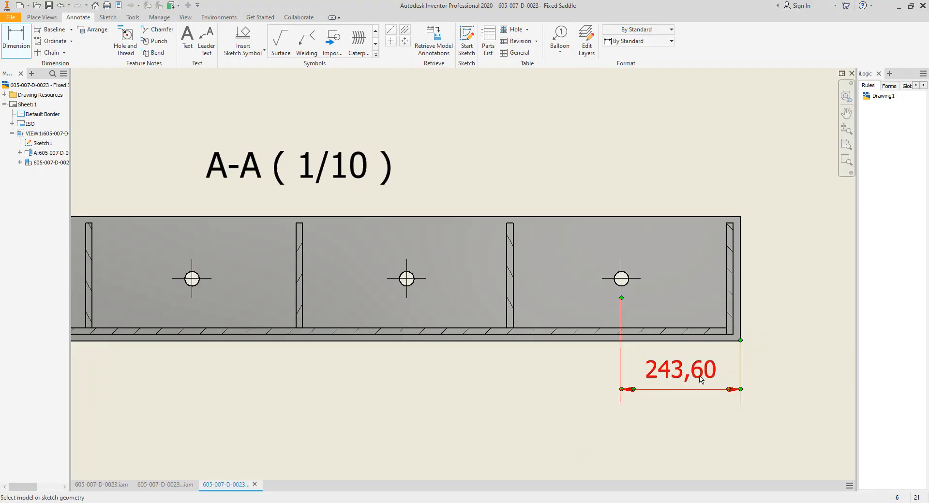
{"action": "key", "text": "alt+Tab"}
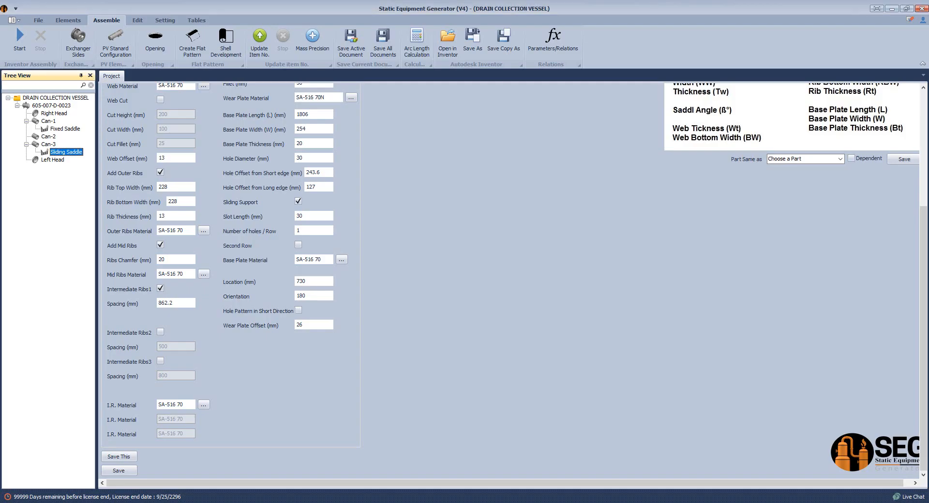
{"action": "left_click", "coordinate": [590, 502]}
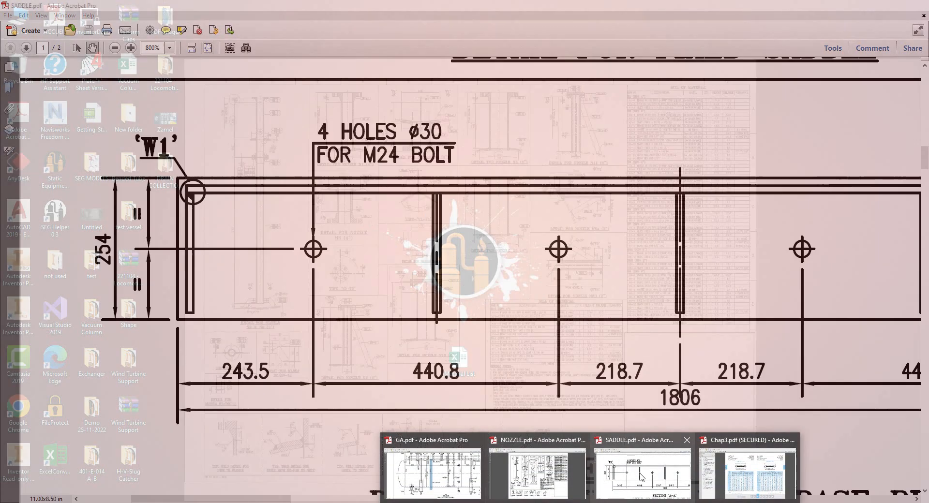
{"action": "left_click", "coordinate": [643, 471]}
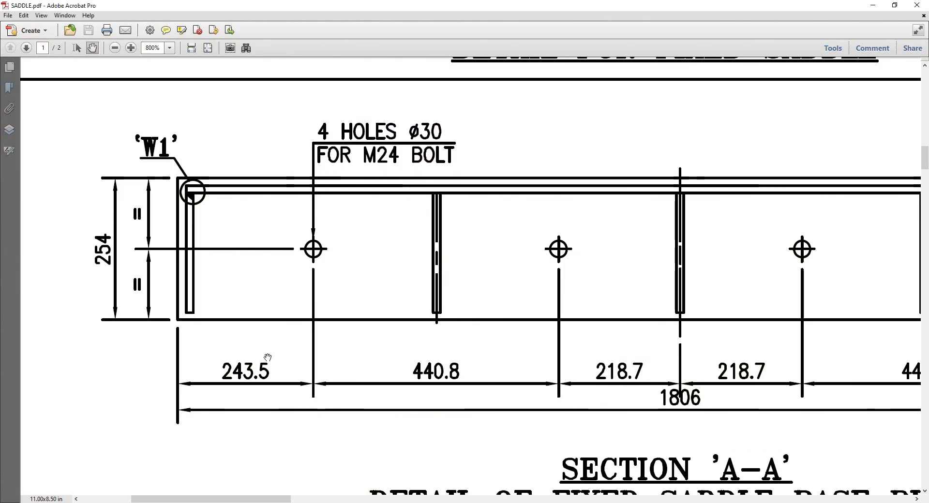
{"action": "left_click", "coordinate": [701, 502]}
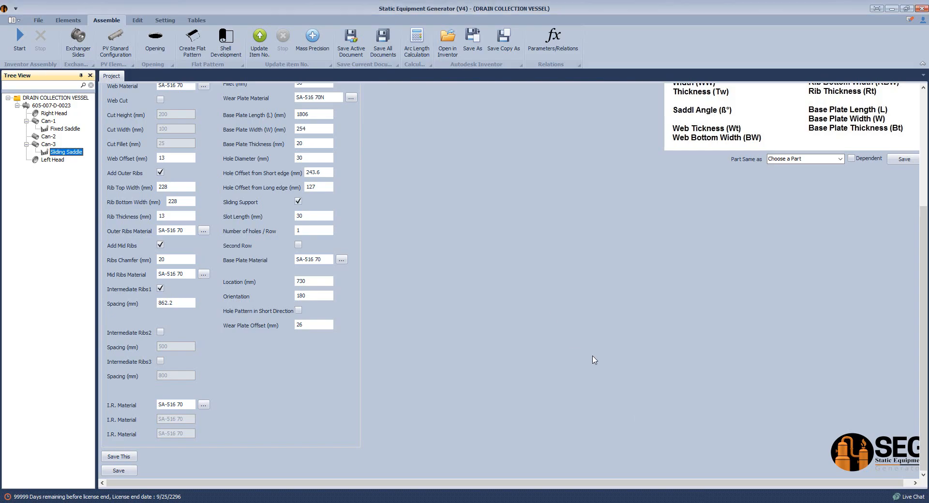
{"action": "key", "text": "alt+Tab"}
Dimension the three spacings between neighbouring base plate holes in section A-A, aligned with the edge offset dimension.
{"action": "middle_click_drag", "start_coordinate": [522, 332], "coordinate": [555, 353]}
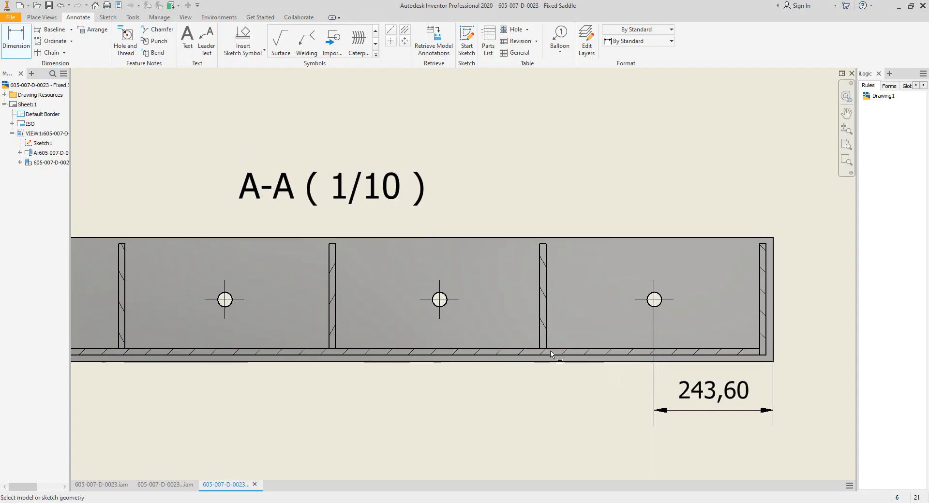
{"action": "left_click", "coordinate": [655, 303]}
{"action": "left_click", "coordinate": [440, 300]}
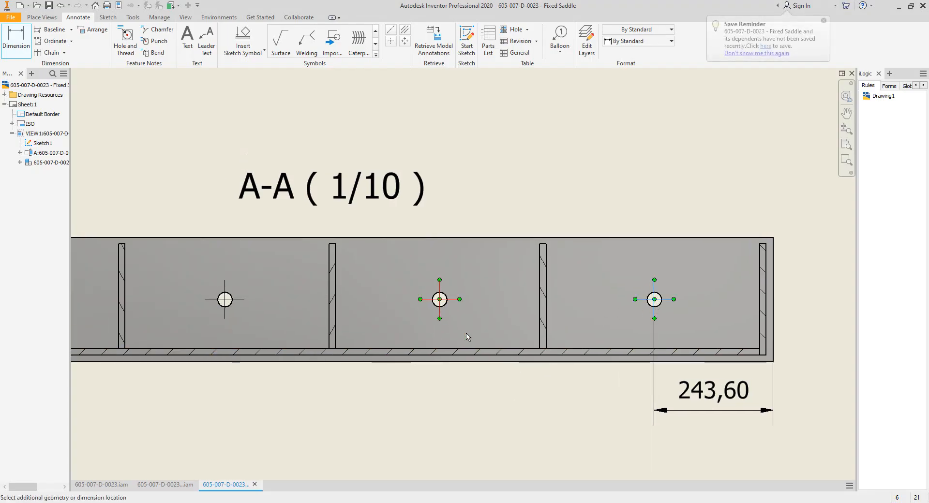
{"action": "left_click", "coordinate": [622, 415]}
{"action": "middle_click_drag", "start_coordinate": [439, 316], "coordinate": [637, 305]}
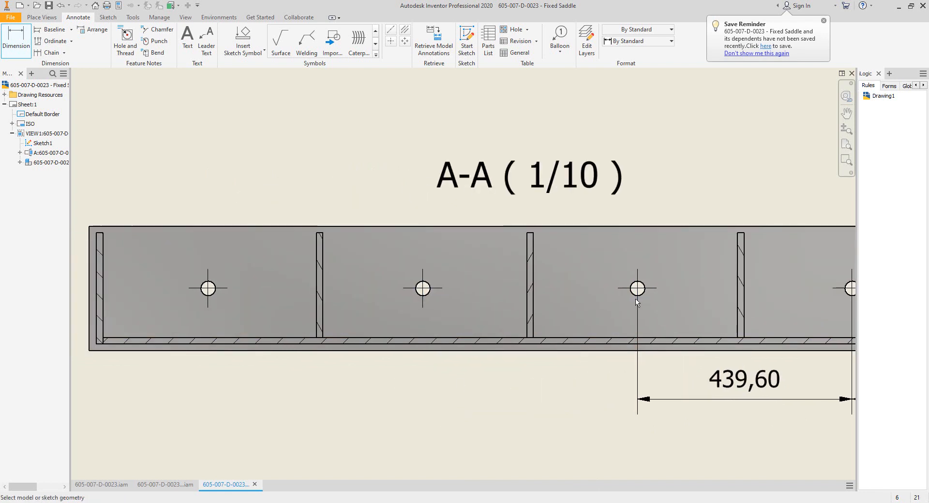
{"action": "left_click", "coordinate": [638, 303]}
{"action": "left_click", "coordinate": [424, 304]}
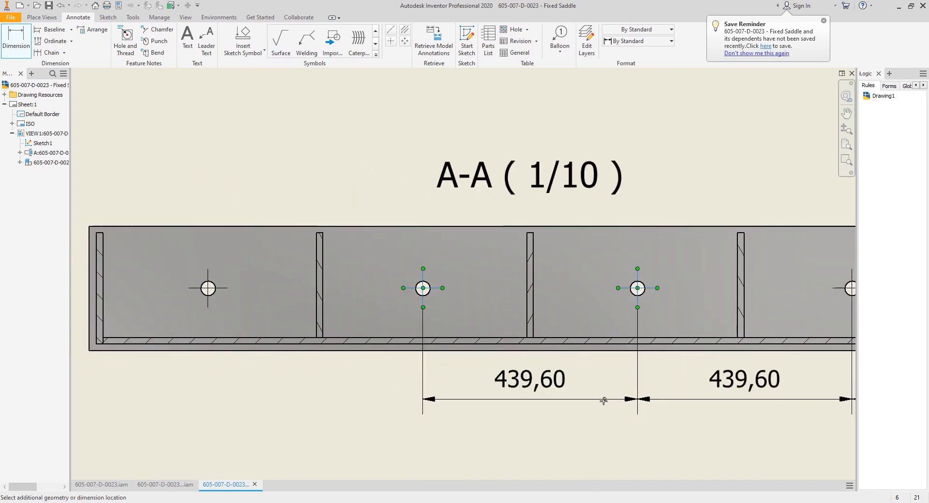
{"action": "left_click", "coordinate": [604, 401]}
{"action": "left_click", "coordinate": [208, 306]}
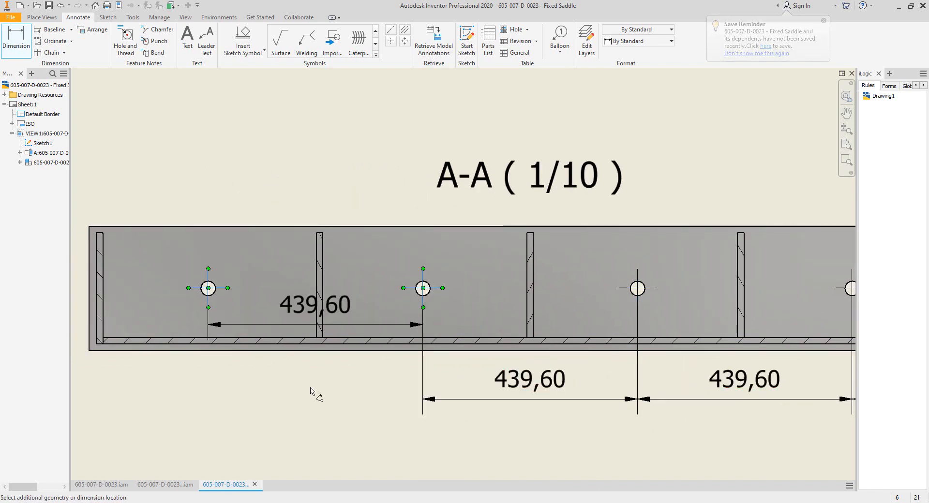
{"action": "left_click", "coordinate": [398, 399]}
{"action": "scroll", "coordinate": [426, 359], "scroll_direction": "down", "scroll_amount": 3}
{"action": "middle_click_drag", "start_coordinate": [437, 353], "coordinate": [382, 339]}
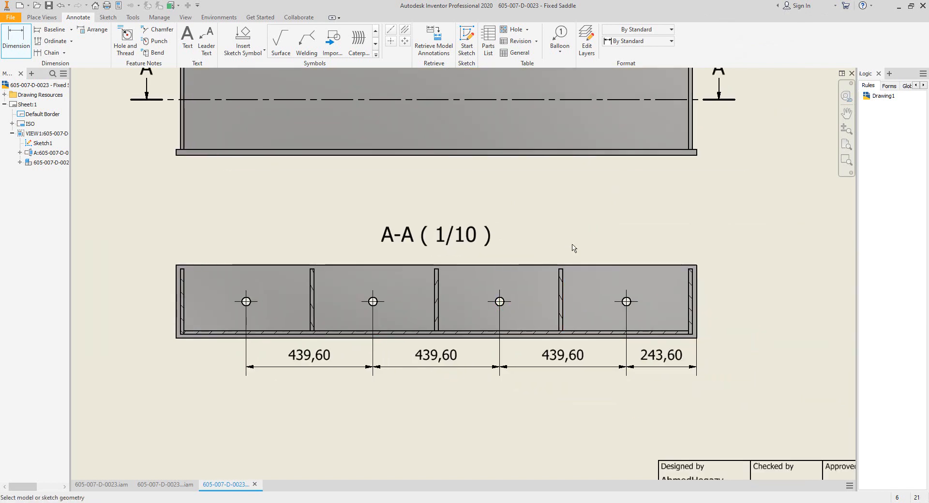
{"action": "key", "text": "Escape"}
Examine the hole spacings in SADDLE.pdf's fixed saddle base plate detail, marking the 440.8 and paired 218.7 dimensions.
{"action": "mouse_move", "coordinate": [461, 501]}
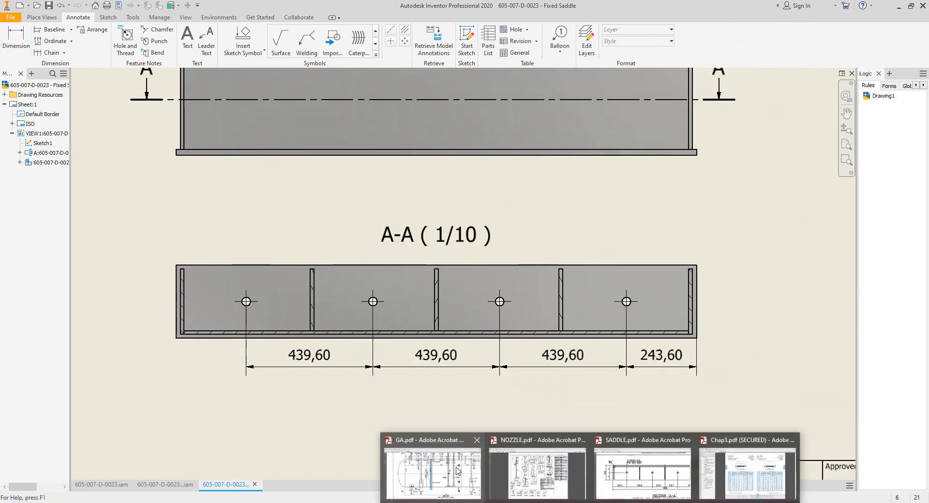
{"action": "left_click", "coordinate": [461, 452]}
{"action": "left_click", "coordinate": [591, 502]}
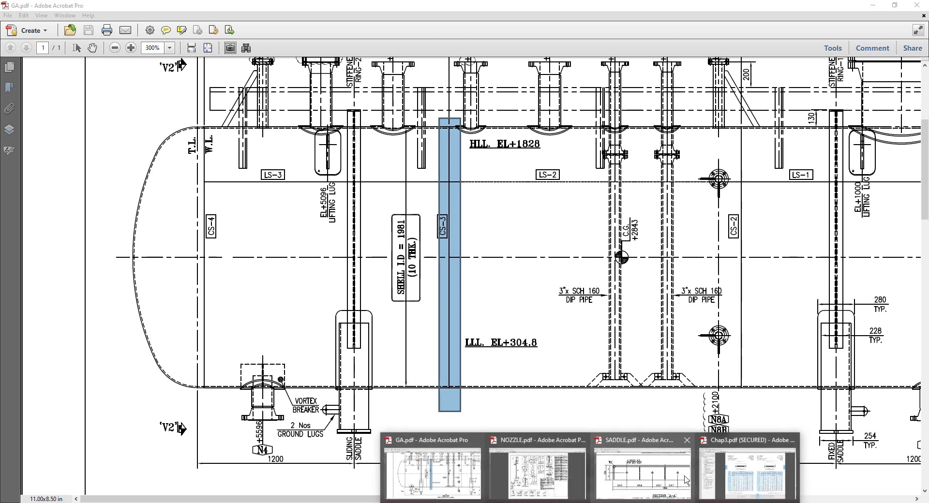
{"action": "left_click", "coordinate": [666, 477]}
{"action": "left_click_drag", "start_coordinate": [478, 404], "coordinate": [468, 365]}
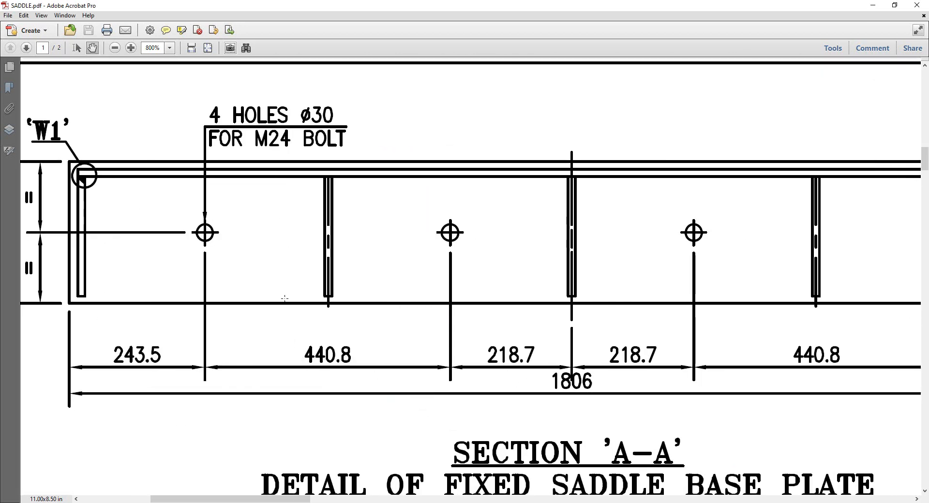
{"action": "left_click_drag", "start_coordinate": [286, 335], "coordinate": [368, 379]}
{"action": "left_click_drag", "start_coordinate": [474, 331], "coordinate": [672, 384]}
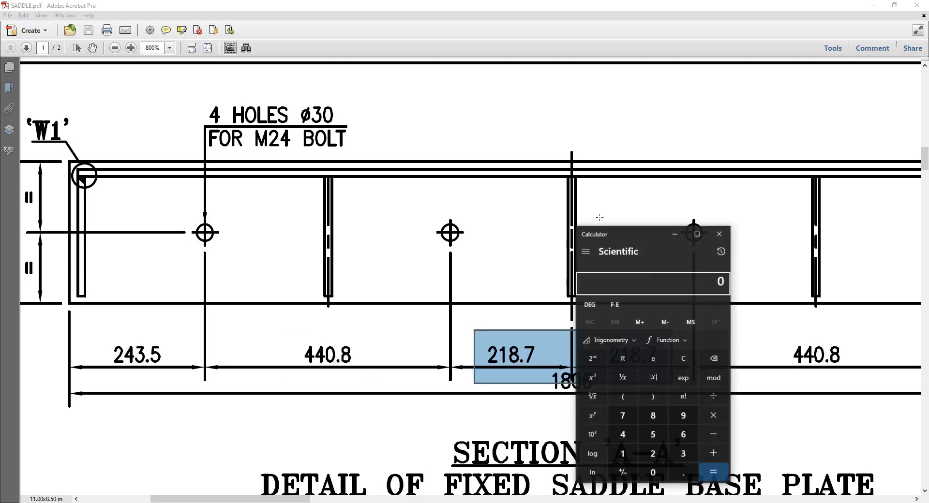
Calculate the middle hole spacing as 218.7*2 in the Calculator beside the saddle drawing.
{"action": "left_click_drag", "start_coordinate": [622, 226], "coordinate": [279, 167]}
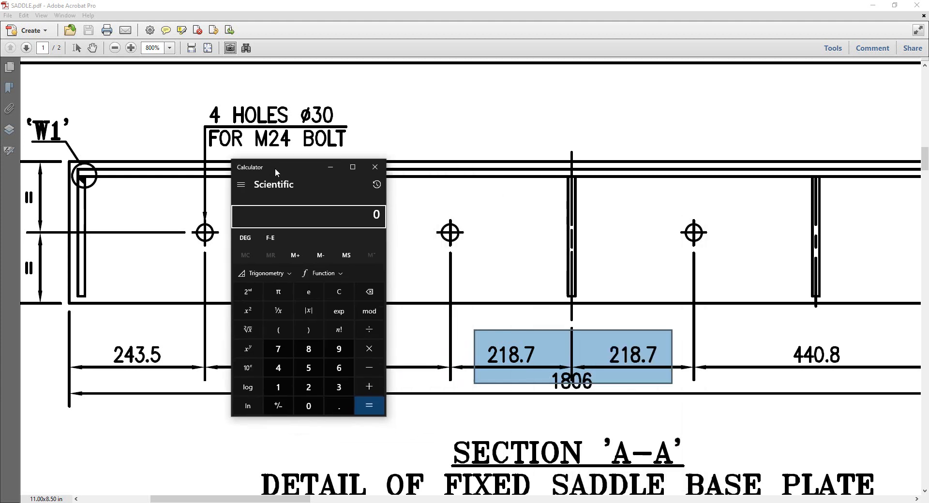
{"action": "type", "text": "218.7*2"}
{"action": "key", "text": "Return"}
{"action": "left_click_drag", "start_coordinate": [293, 167], "coordinate": [449, 250]}
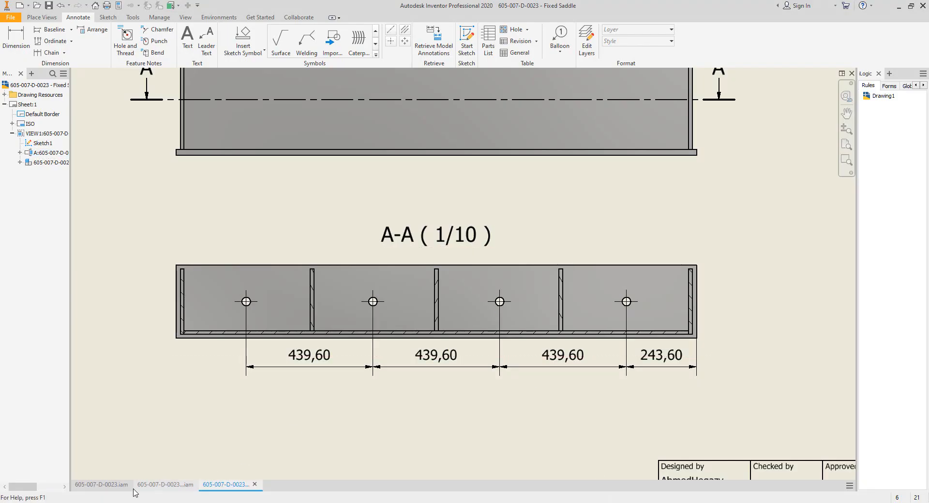
Open the sliding saddle from the vessel assembly, and open its base plate part.
{"action": "left_click", "coordinate": [107, 485]}
{"action": "right_click", "coordinate": [270, 188]}
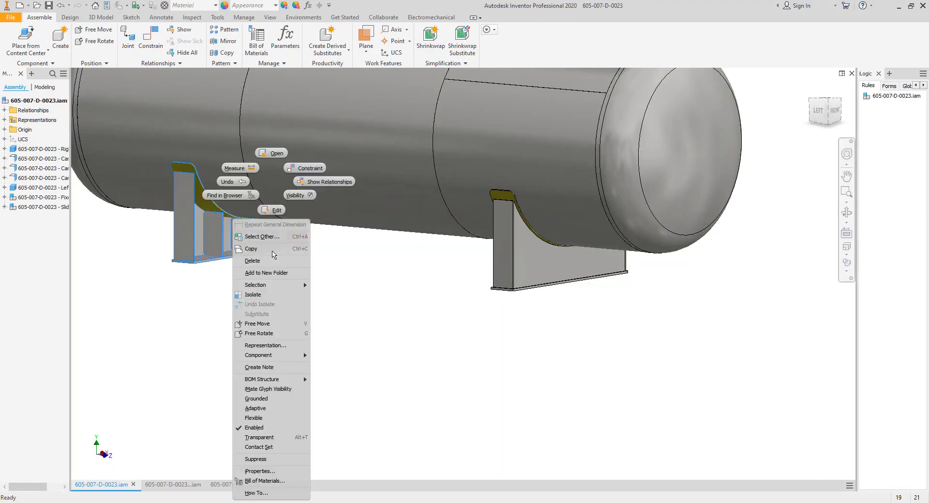
{"action": "left_click", "coordinate": [301, 346]}
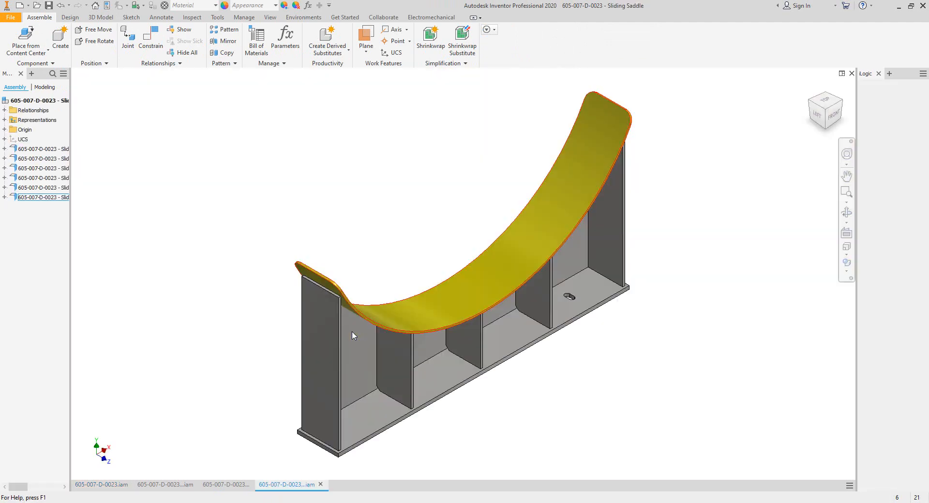
{"action": "right_click", "coordinate": [602, 297]}
{"action": "left_click", "coordinate": [610, 181]}
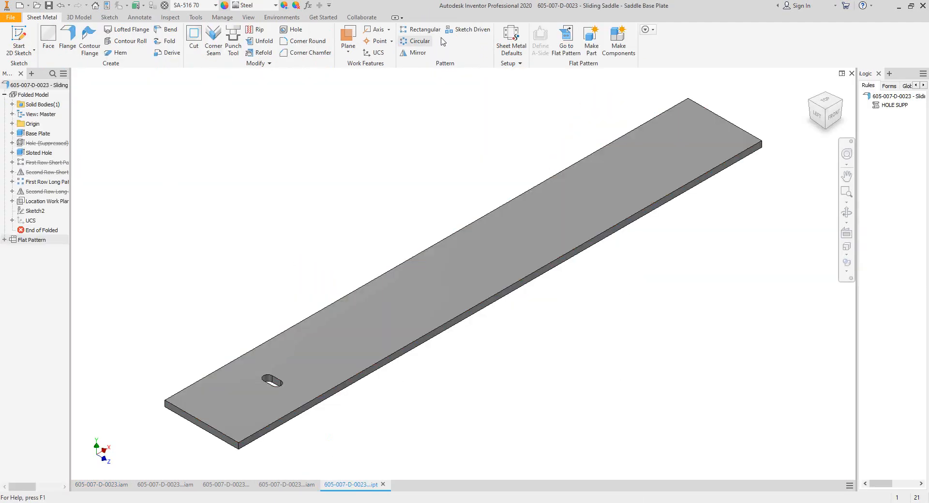
Pattern the slotted hole inward along the base plate's long edge, 2 occurrences spaced 440.8 mm, checking the spacing in SADDLE.pdf.
{"action": "key", "text": "ctrl+shift+r"}
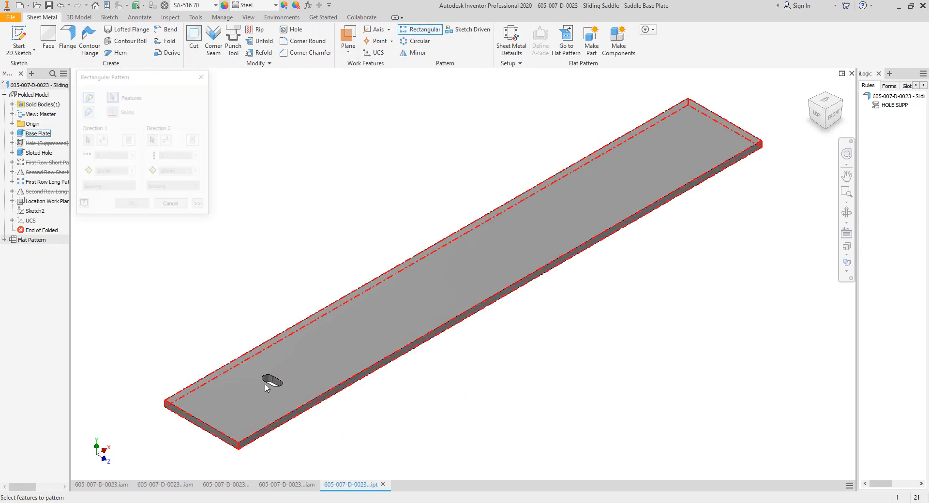
{"action": "left_click", "coordinate": [272, 381]}
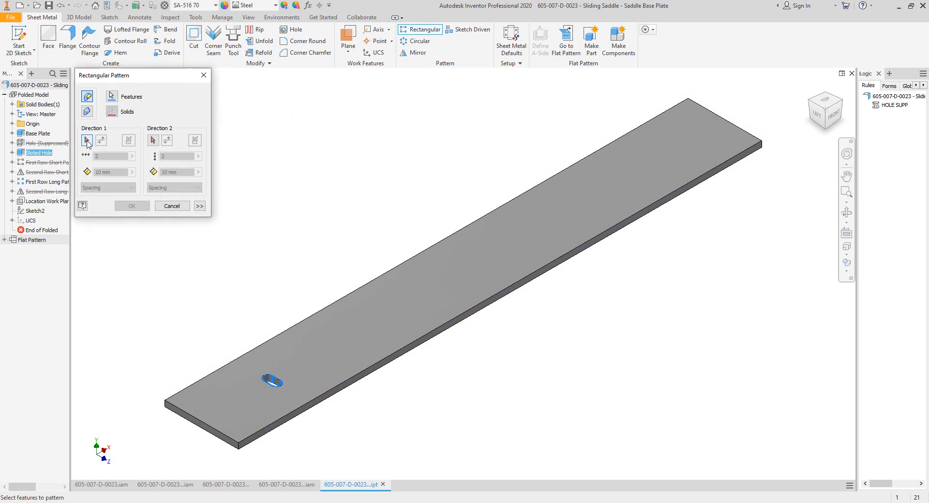
{"action": "left_click", "coordinate": [310, 407]}
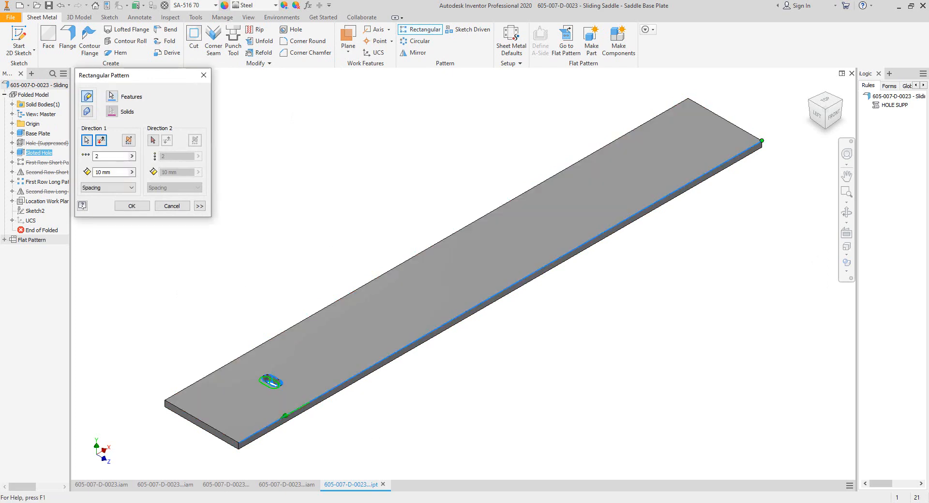
{"action": "mouse_move", "coordinate": [490, 478]}
{"action": "left_click", "coordinate": [642, 472]}
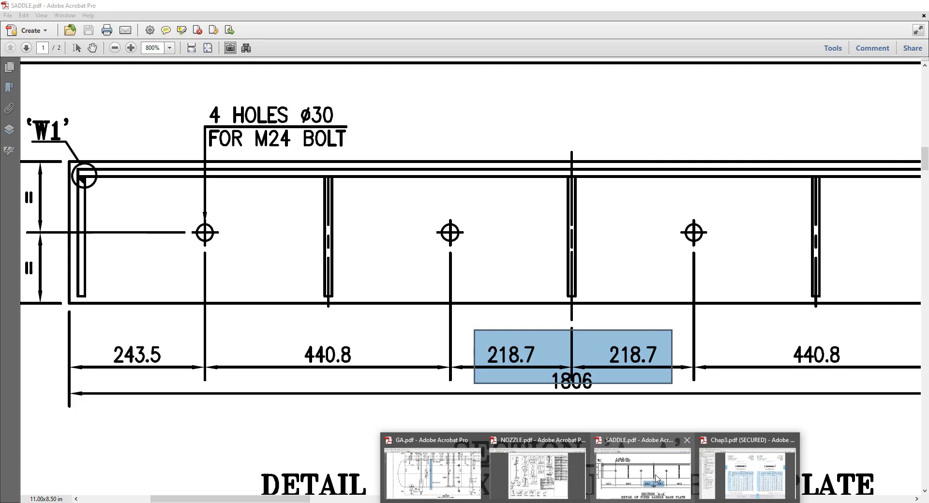
{"action": "left_click_drag", "start_coordinate": [788, 334], "coordinate": [863, 376]}
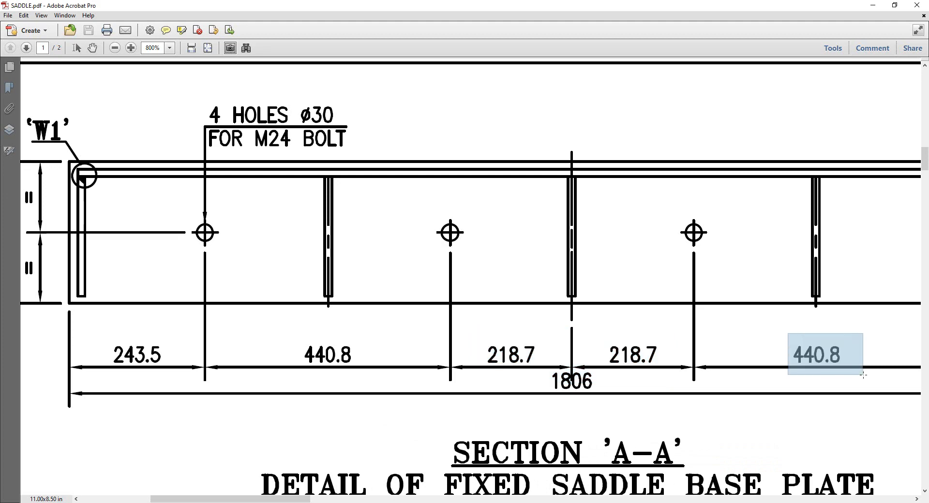
{"action": "key", "text": "alt+Tab"}
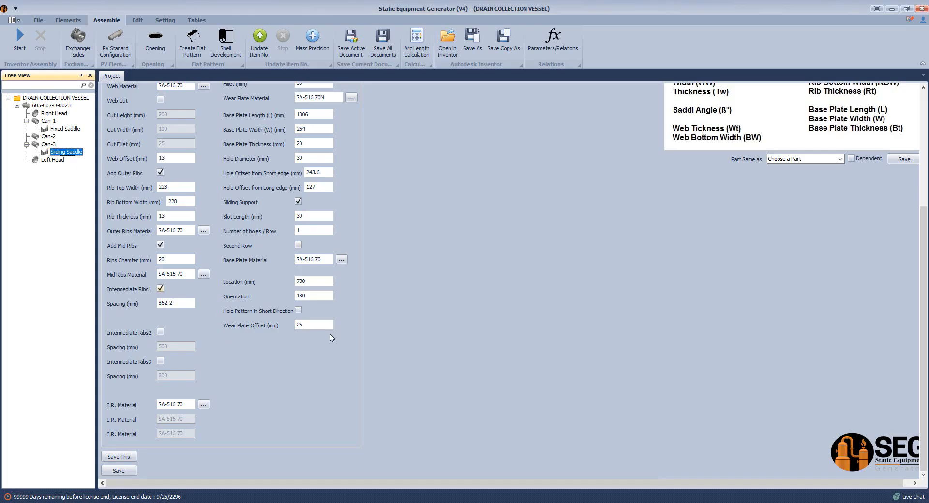
{"action": "key", "text": "alt+Tab"}
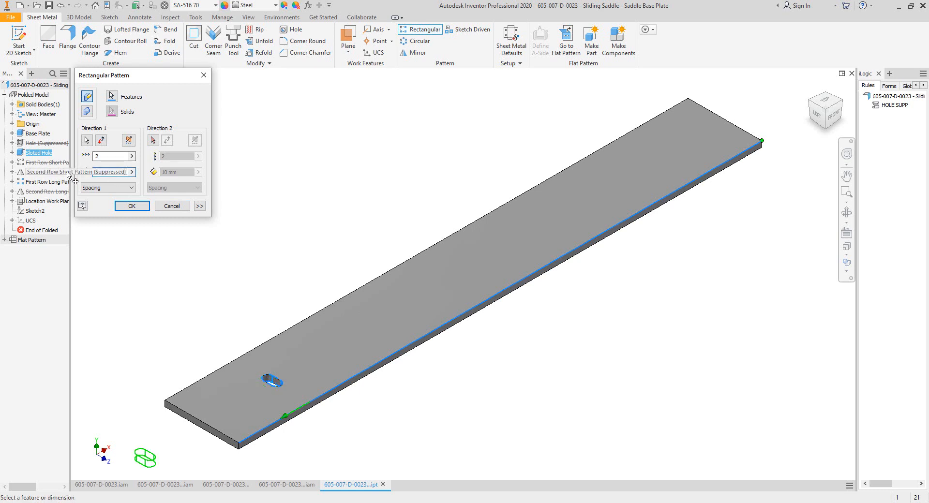
{"action": "left_click", "coordinate": [102, 141]}
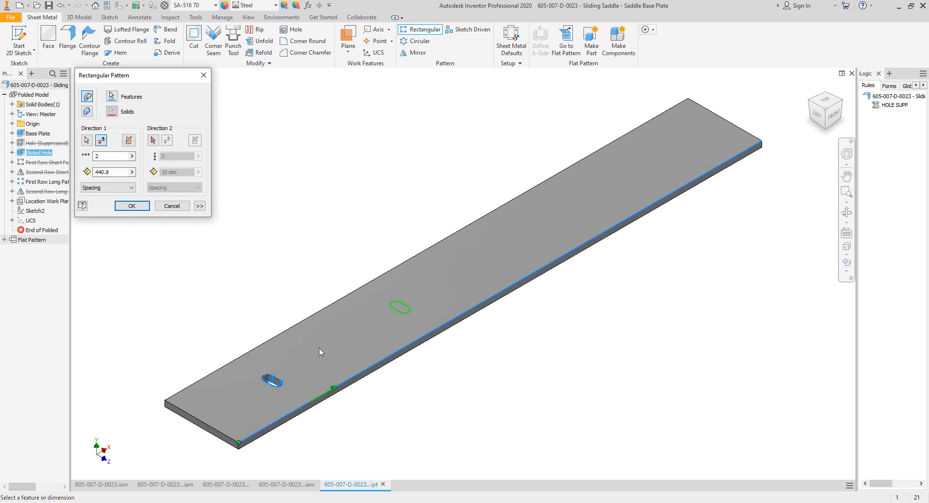
{"action": "left_click", "coordinate": [136, 207]}
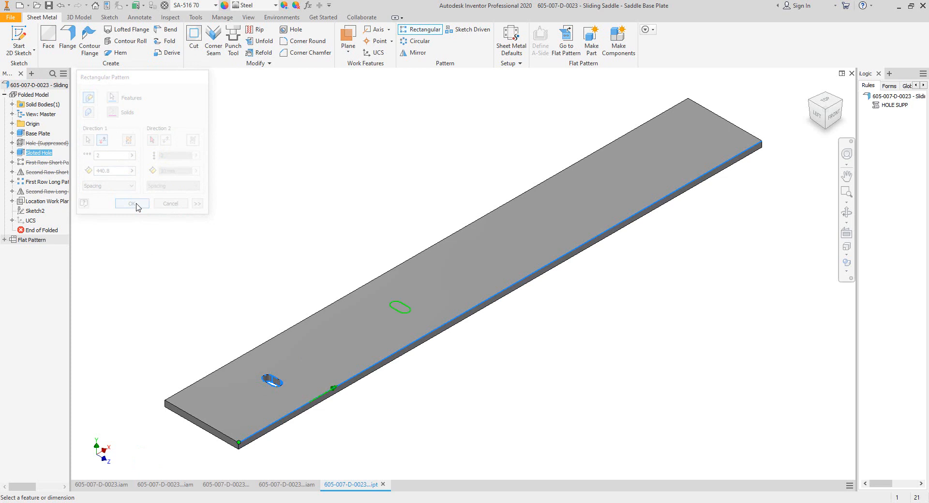
Mirror the slotted hole and its rectangular pattern about the YZ Plane, and close the base plate part.
{"action": "left_click", "coordinate": [412, 52]}
{"action": "left_click", "coordinate": [48, 231]}
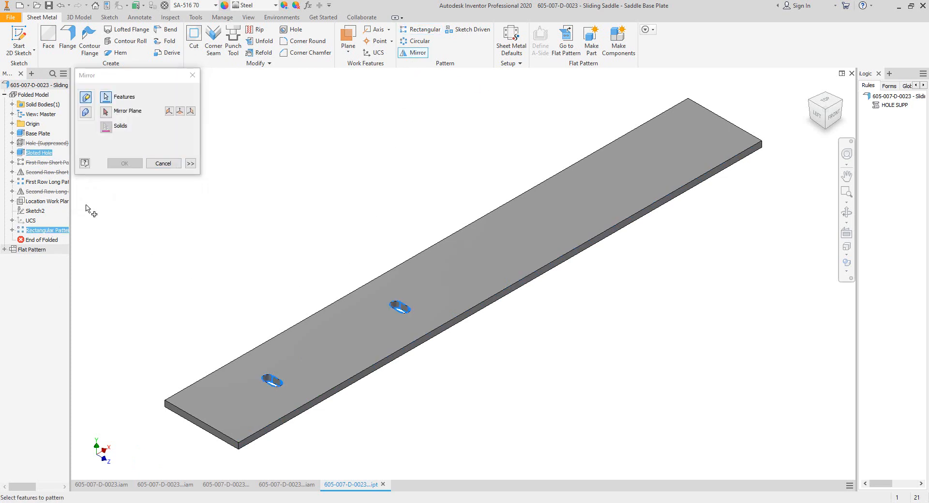
{"action": "left_click", "coordinate": [105, 112]}
{"action": "left_click", "coordinate": [12, 124]}
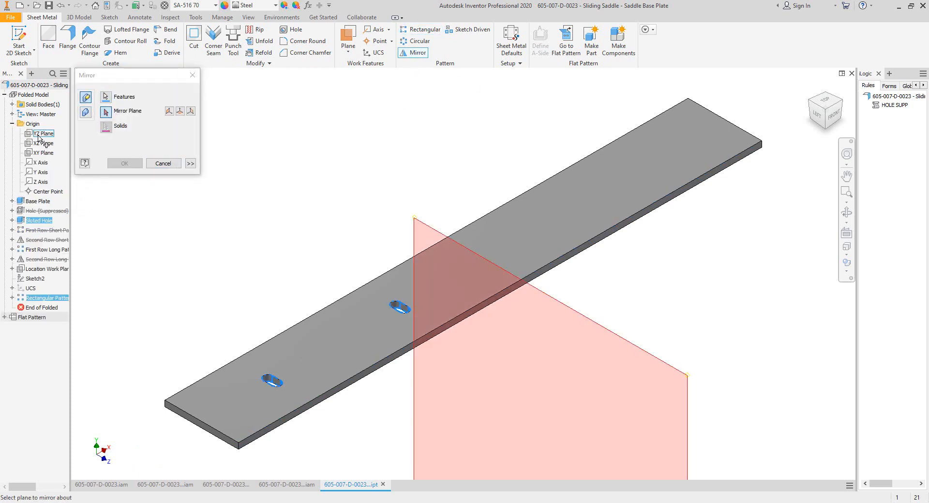
{"action": "left_click", "coordinate": [38, 136]}
{"action": "left_click", "coordinate": [124, 163]}
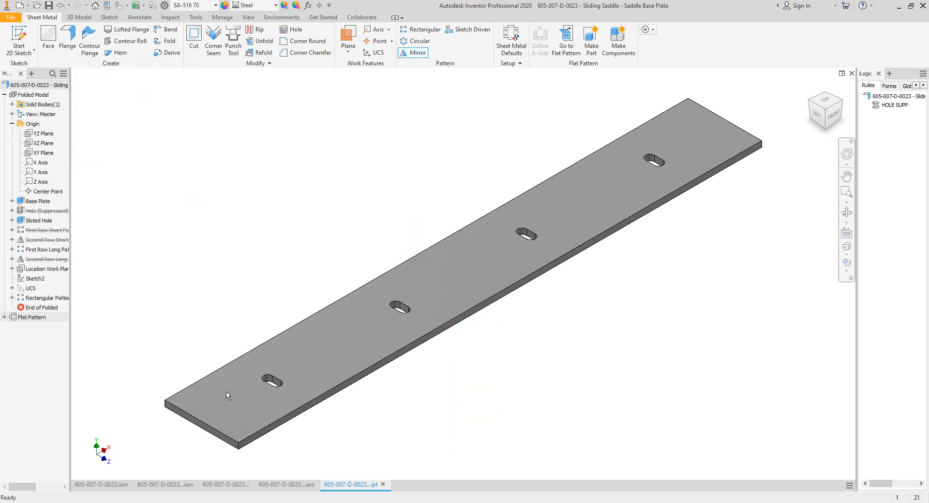
{"action": "left_click", "coordinate": [383, 485]}
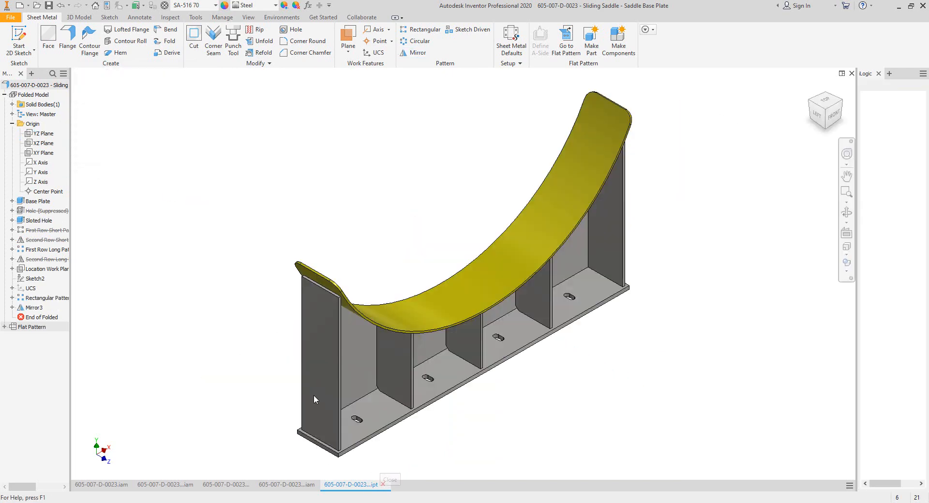
In the Fixed Saddle drawing, move the existing front view off the sheet and place a front base view of the sliding saddle at scale 1/10.
{"action": "left_click", "coordinate": [226, 485]}
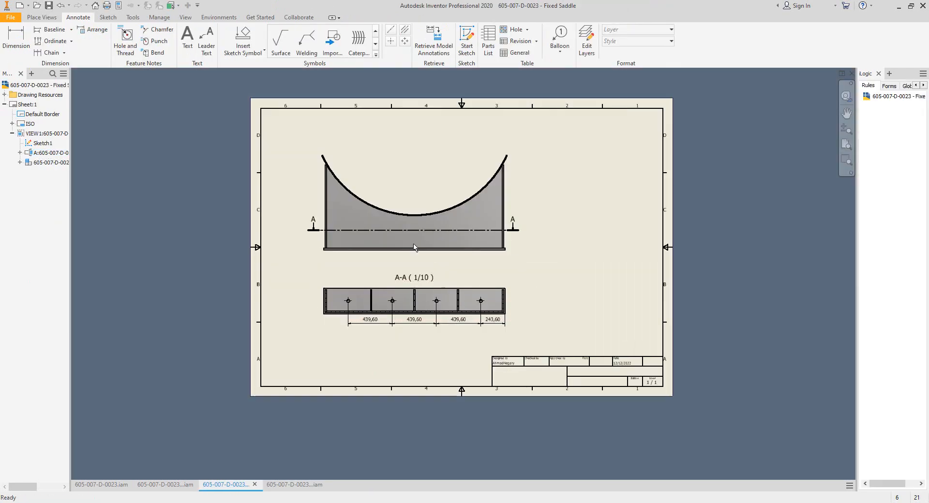
{"action": "mouse_move", "coordinate": [319, 164]}
{"action": "left_mouse_down"}
{"action": "mouse_move", "coordinate": [274, 176]}
{"action": "mouse_move", "coordinate": [46, 163]}
{"action": "left_mouse_up"}
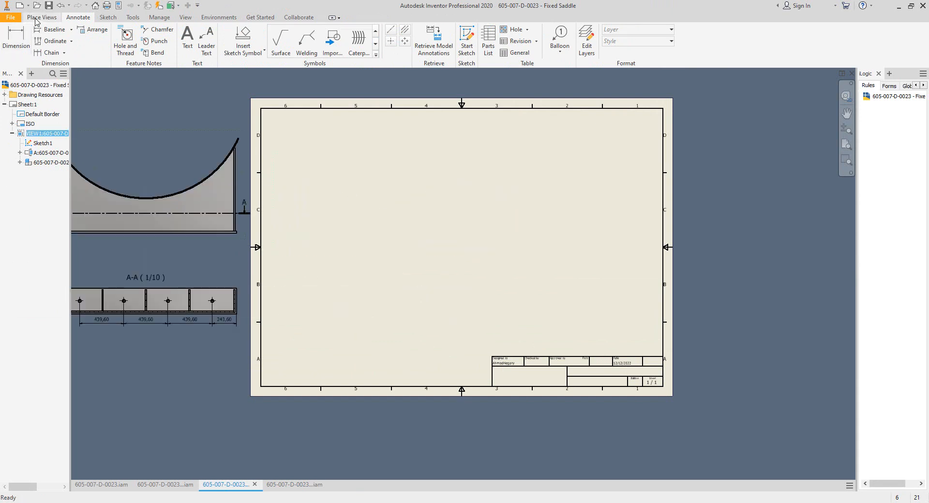
{"action": "left_click", "coordinate": [37, 17]}
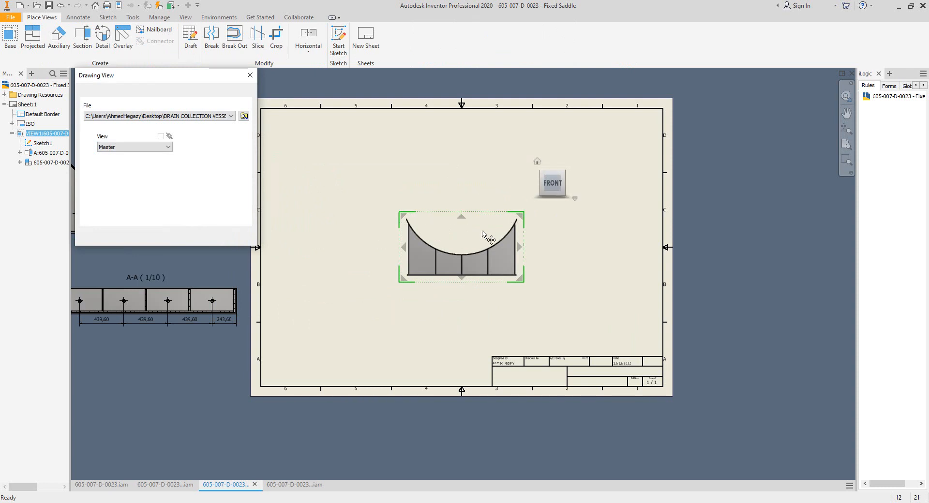
{"action": "left_click", "coordinate": [213, 215]}
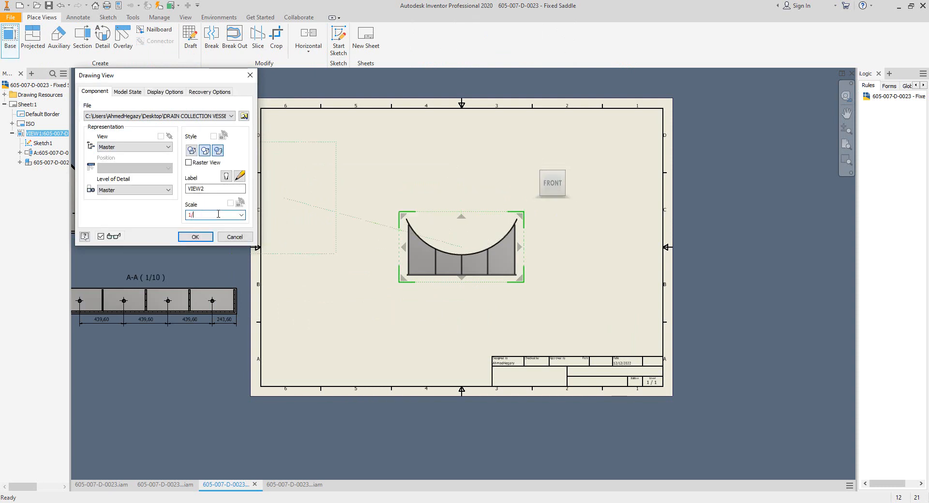
{"action": "type", "text": "1/1"}
{"action": "key", "text": "Return"}
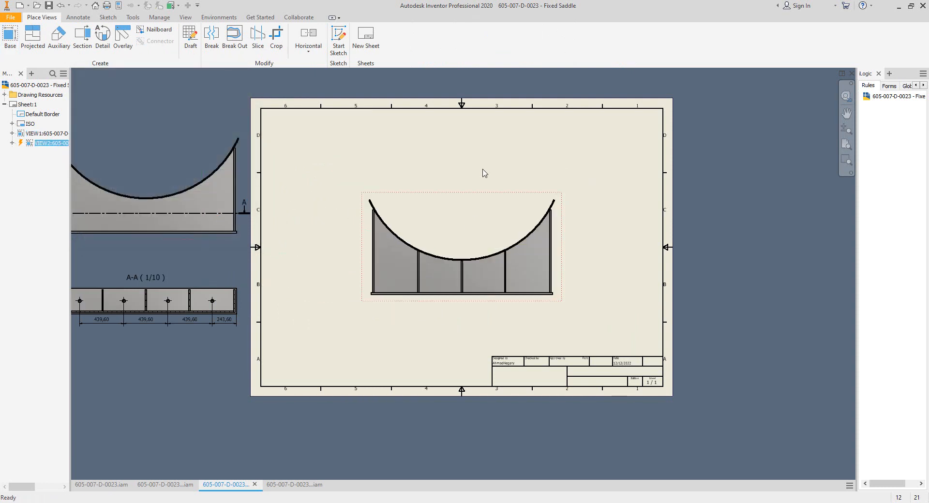
Create a horizontal section view through the sliding saddle just above its base plate, placed below the front view.
{"action": "left_click", "coordinate": [83, 39]}
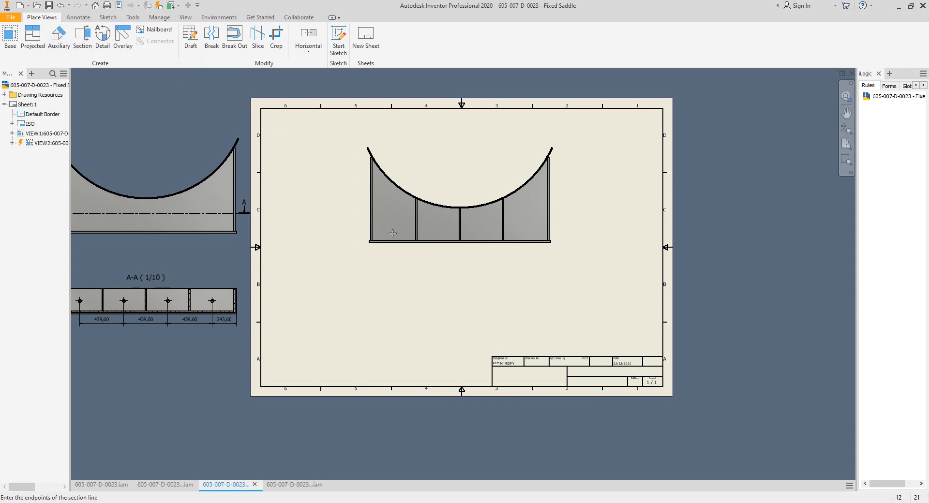
{"action": "left_click", "coordinate": [369, 226]}
{"action": "left_click", "coordinate": [563, 226]}
{"action": "right_click", "coordinate": [563, 226]}
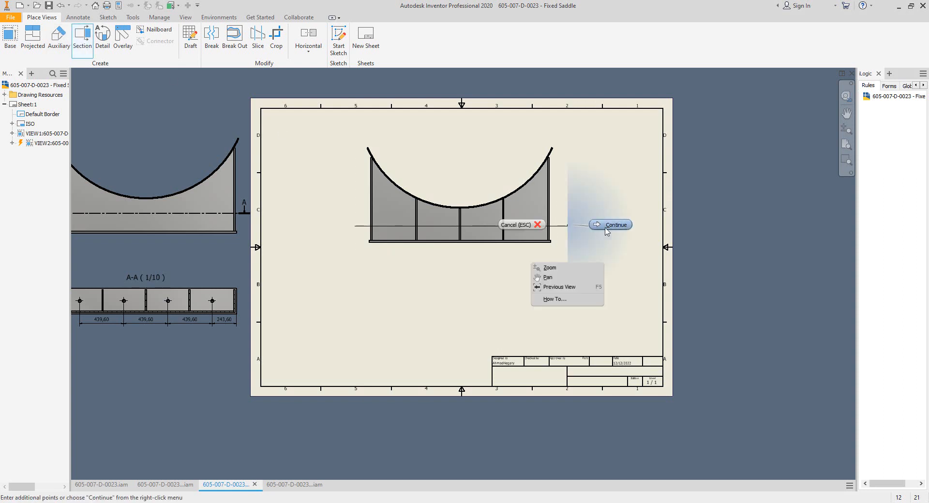
{"action": "left_click", "coordinate": [614, 226]}
{"action": "left_click", "coordinate": [475, 310]}
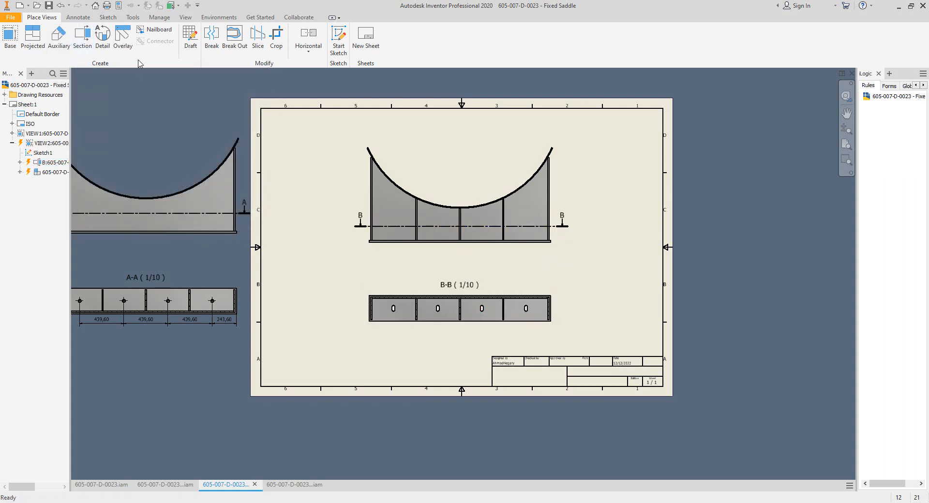
Add center marks to both rounded ends of the four slotted holes in section B-B.
{"action": "left_click", "coordinate": [78, 18]}
{"action": "left_click", "coordinate": [391, 41]}
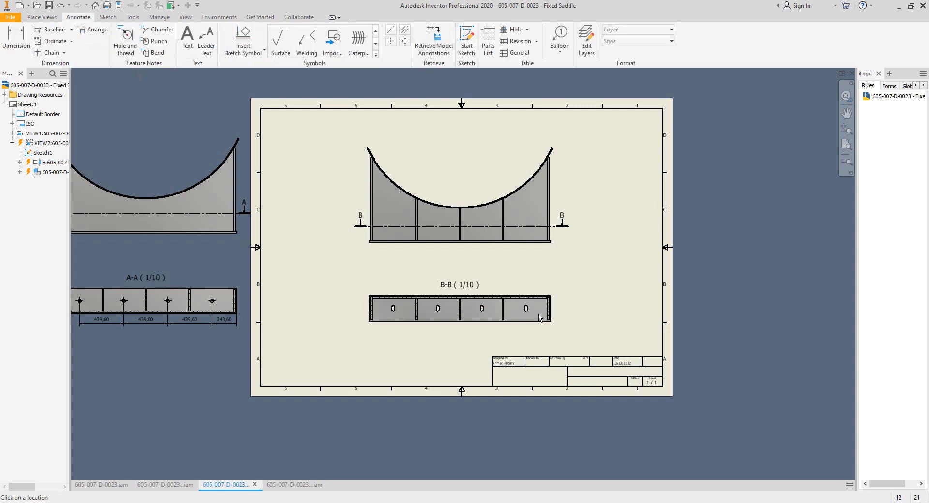
{"action": "scroll", "coordinate": [528, 321], "scroll_direction": "up", "scroll_amount": 8}
{"action": "middle_click_drag", "start_coordinate": [196, 305], "coordinate": [452, 300]}
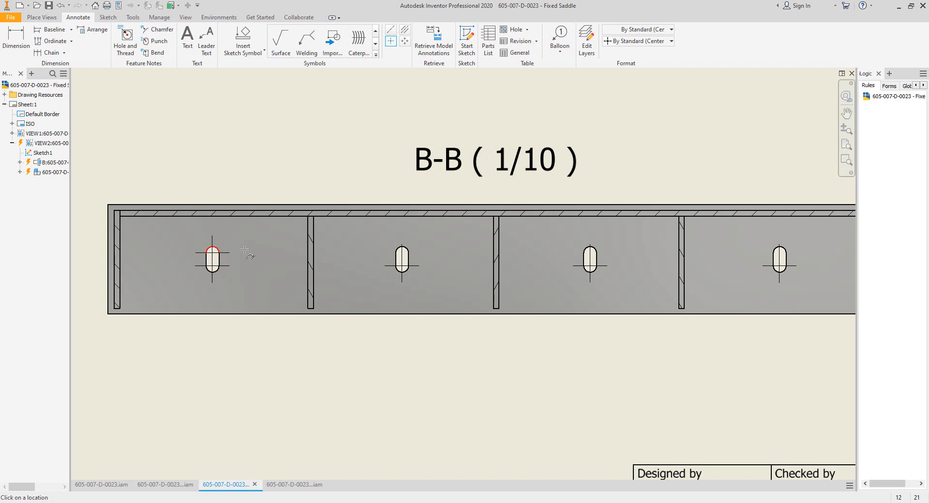
{"action": "left_click", "coordinate": [596, 252]}
{"action": "left_click", "coordinate": [782, 247]}
{"action": "scroll", "coordinate": [783, 247], "scroll_direction": "down", "scroll_amount": 3}
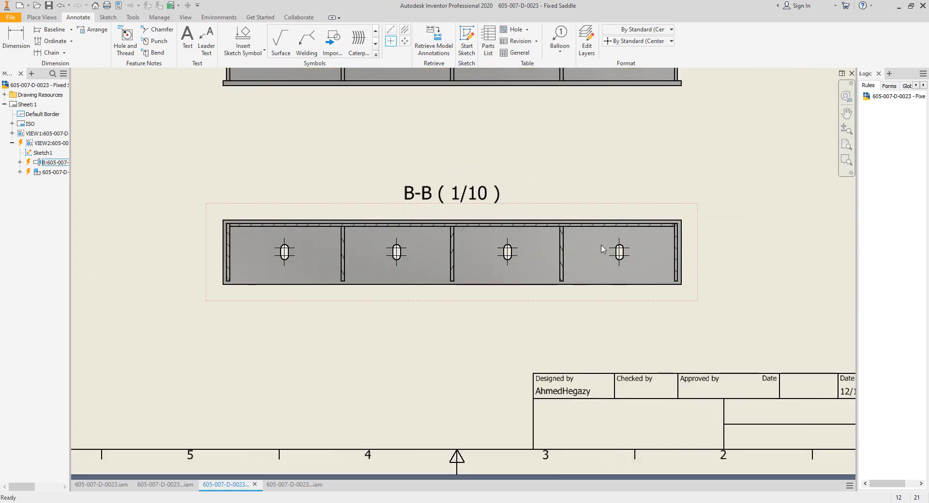
{"action": "key", "text": "Escape"}
Dimension the offset from the outermost slot's center to the nearest short edge of the base plate in section B-B.
{"action": "left_click", "coordinate": [621, 265]}
{"action": "key", "text": "d"}
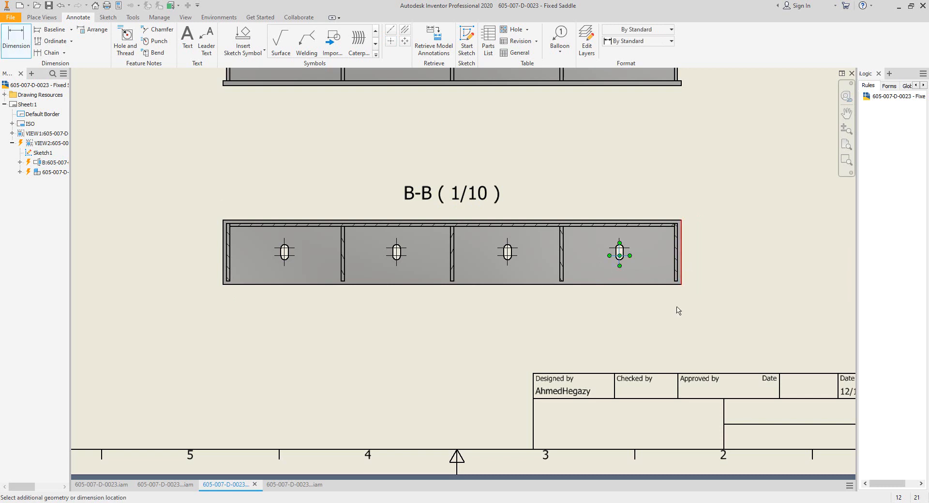
{"action": "left_click", "coordinate": [656, 320]}
{"action": "scroll", "coordinate": [623, 298], "scroll_direction": "up", "scroll_amount": 2}
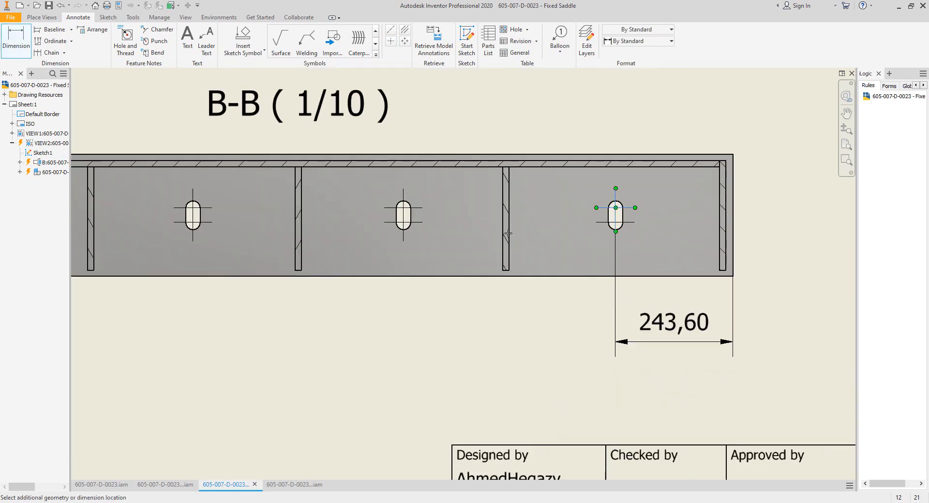
Dimension the three spacings between neighbouring slots in section B-B, aligned with the edge offset dimension.
{"action": "left_click", "coordinate": [405, 241]}
{"action": "left_click", "coordinate": [605, 347]}
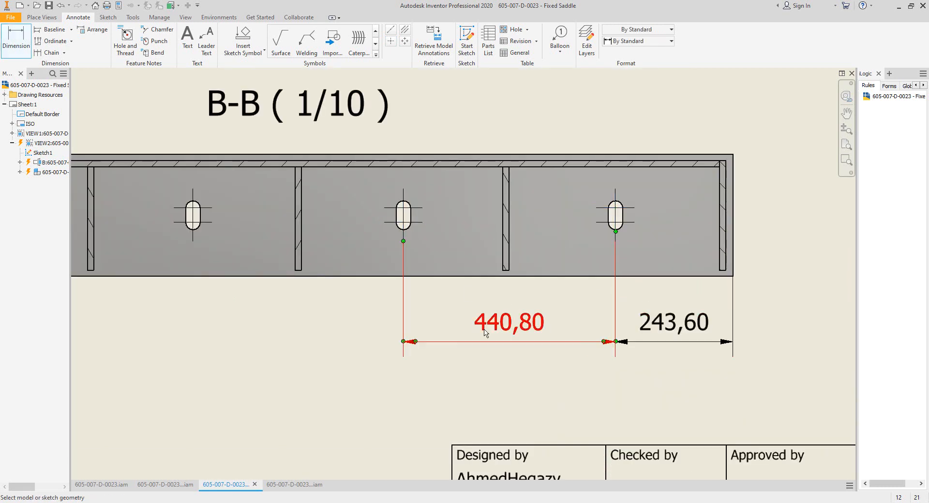
{"action": "middle_click_drag", "start_coordinate": [381, 257], "coordinate": [564, 263]}
{"action": "left_click", "coordinate": [588, 238]}
{"action": "left_click", "coordinate": [377, 246]}
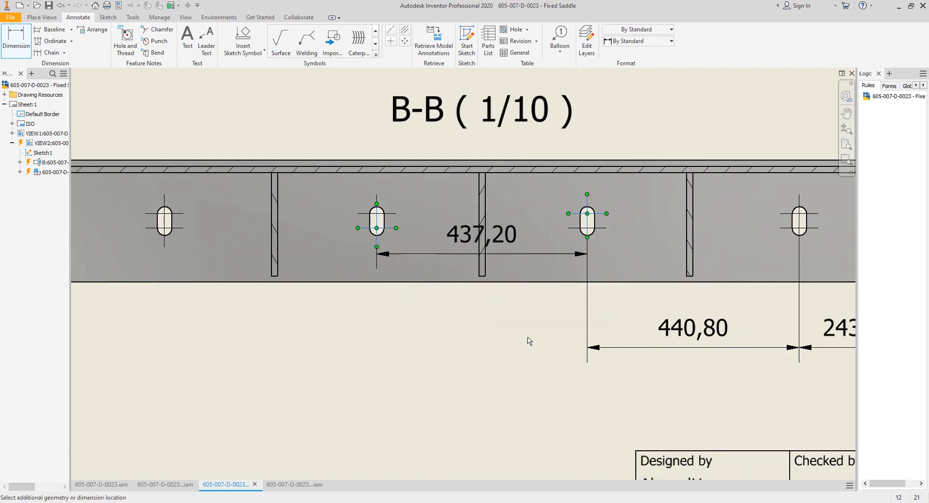
{"action": "left_click", "coordinate": [549, 352]}
{"action": "middle_click_drag", "start_coordinate": [356, 288], "coordinate": [511, 287]}
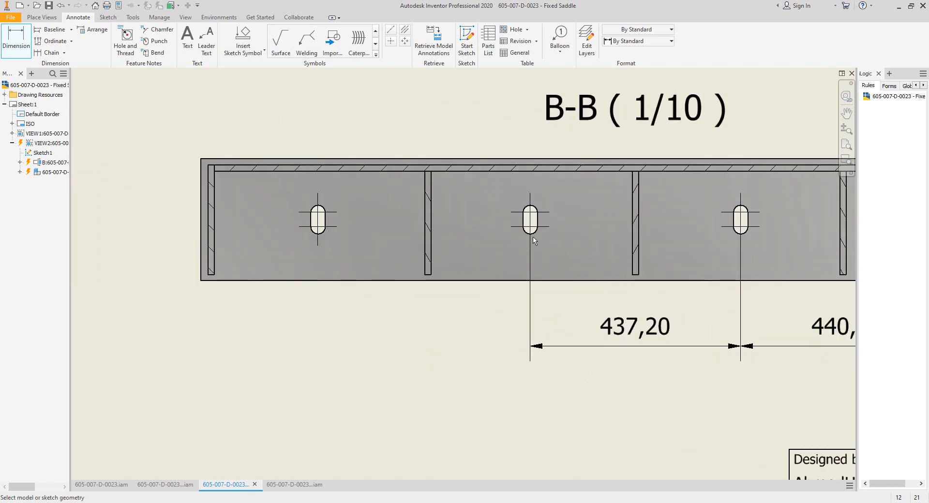
{"action": "left_click", "coordinate": [318, 228]}
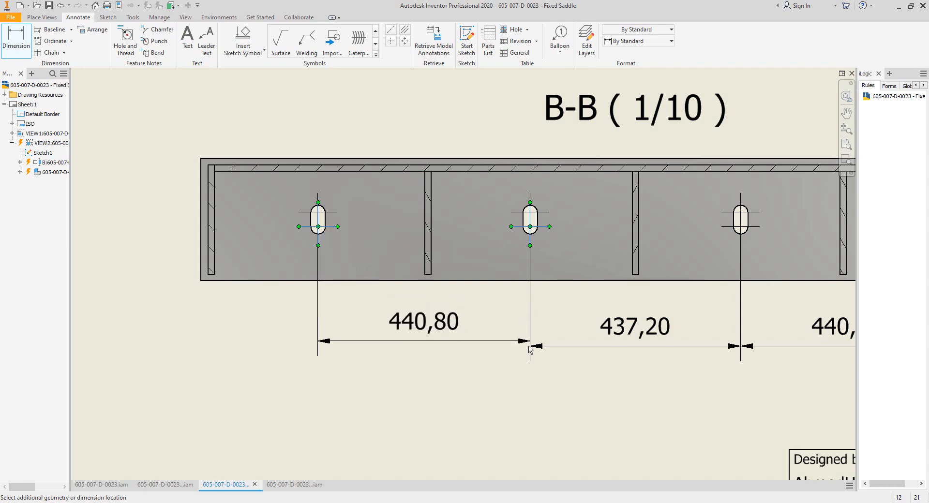
{"action": "left_click", "coordinate": [446, 359]}
{"action": "scroll", "coordinate": [446, 360], "scroll_direction": "down", "scroll_amount": 3}
{"action": "right_click", "coordinate": [553, 327]}
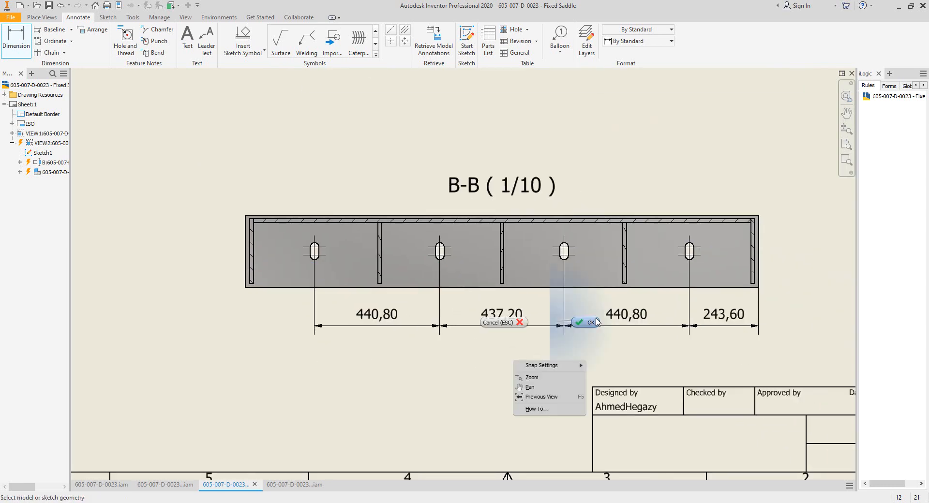
{"action": "left_click", "coordinate": [546, 357]}
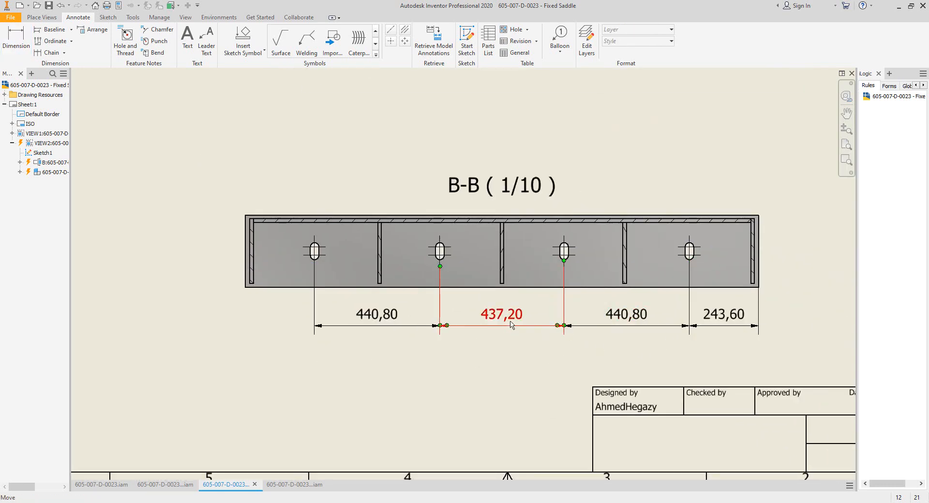
Compare the hole spacing dimensions in section A-A with the hole settings of the sliding and fixed saddles in Static Equipment Generator.
{"action": "scroll", "coordinate": [511, 324], "scroll_direction": "down", "scroll_amount": 3}
{"action": "middle_click_drag", "start_coordinate": [503, 317], "coordinate": [600, 300]}
{"action": "mouse_move", "coordinate": [378, 305]}
{"action": "middle_mouse_down"}
{"action": "mouse_move", "coordinate": [560, 292]}
{"action": "mouse_move", "coordinate": [705, 301]}
{"action": "middle_mouse_up"}
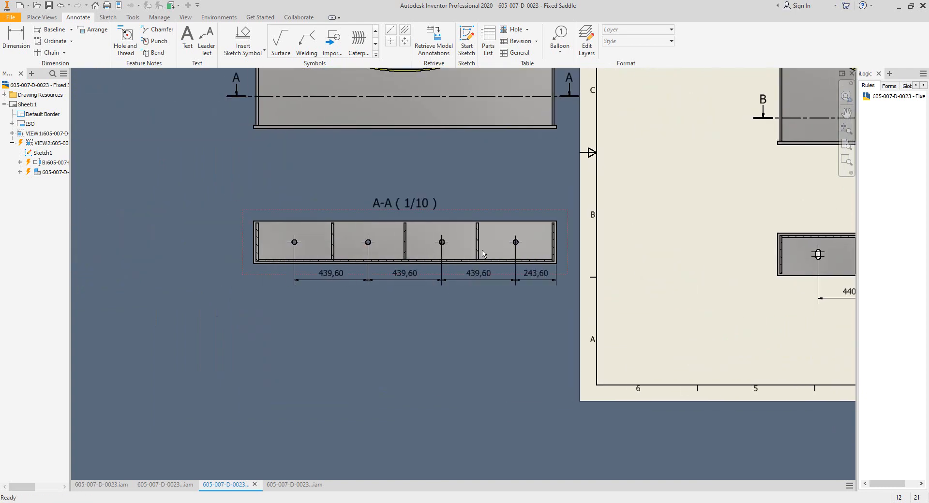
{"action": "scroll", "coordinate": [498, 251], "scroll_direction": "up", "scroll_amount": 3}
{"action": "middle_click_drag", "start_coordinate": [130, 254], "coordinate": [230, 257]}
{"action": "left_click_drag", "start_coordinate": [171, 222], "coordinate": [659, 253]}
{"action": "key", "text": "alt+Tab"}
{"action": "double_click", "coordinate": [310, 231]}
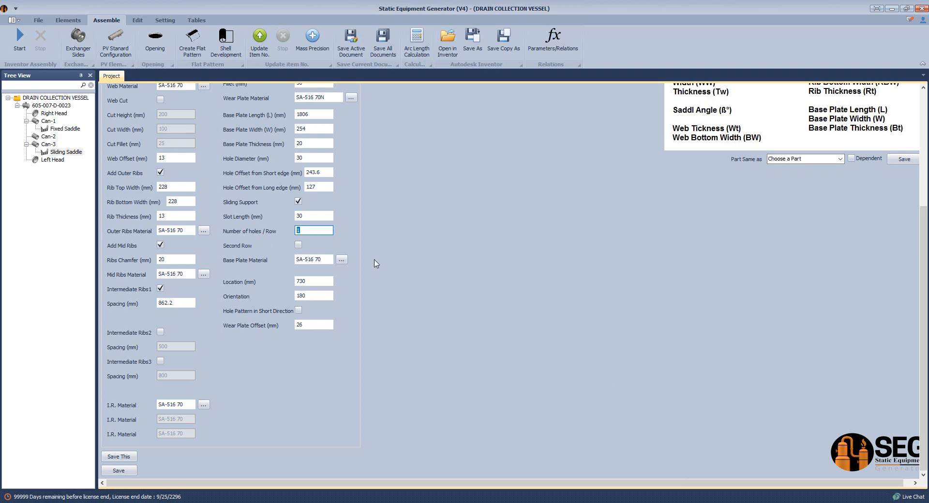
{"action": "left_click", "coordinate": [71, 130]}
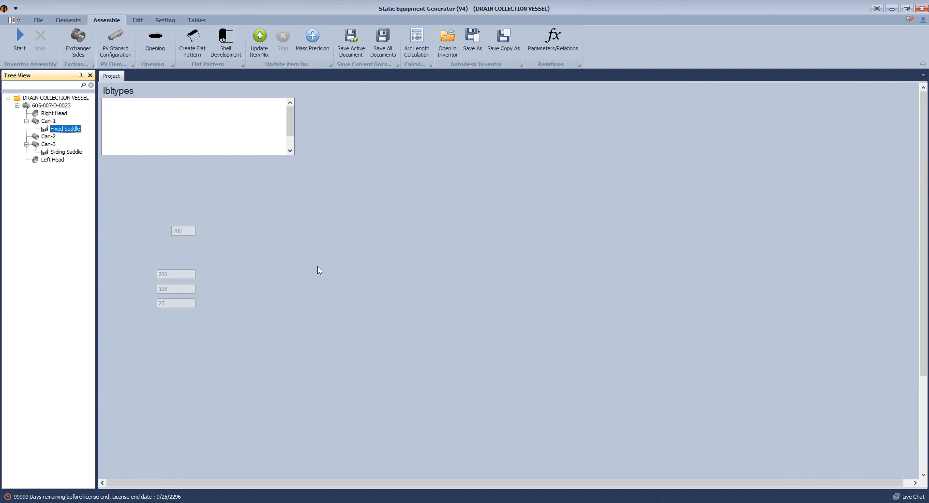
{"action": "mouse_move", "coordinate": [614, 502]}
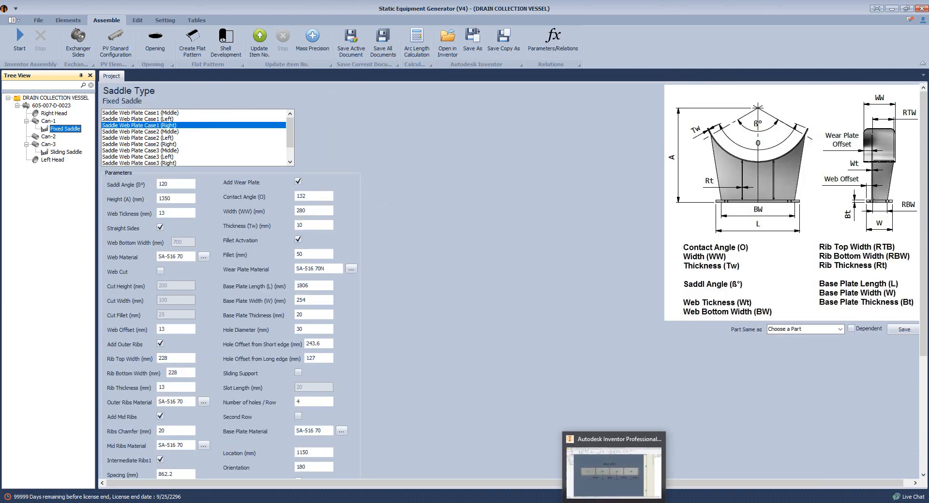
{"action": "left_click", "coordinate": [614, 472]}
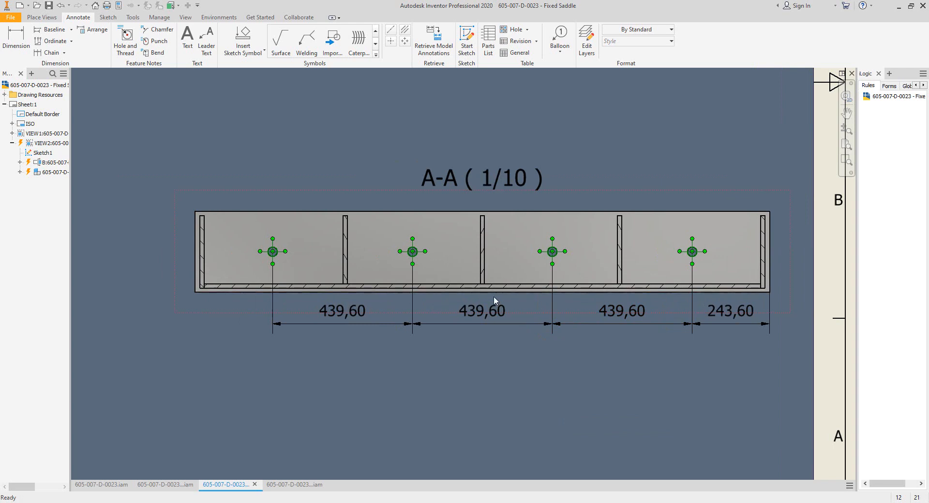
{"action": "key", "text": "Escape"}
{"action": "scroll", "coordinate": [600, 298], "scroll_direction": "up", "scroll_amount": 4}
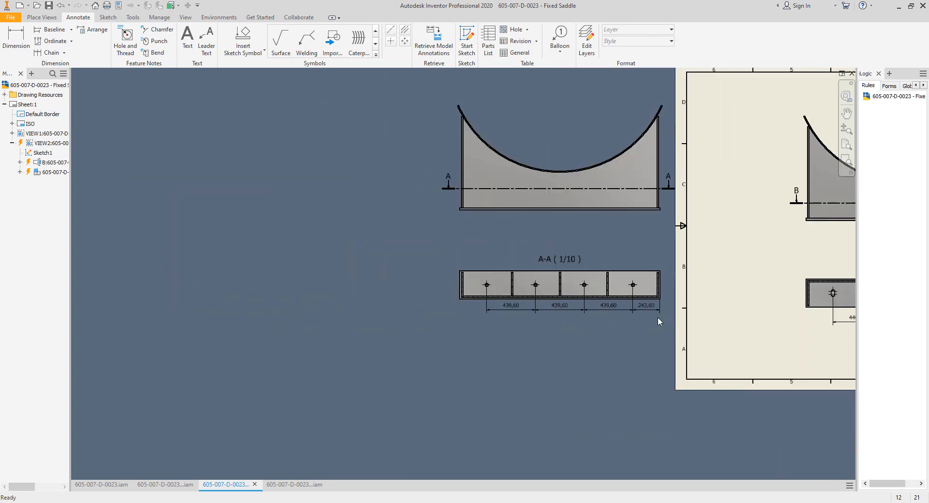
Close the sliding saddle assembly, the saddle drawing and the fixed saddle assembly to return to the main vessel assembly.
{"action": "middle_click_drag", "start_coordinate": [722, 275], "coordinate": [544, 264]}
{"action": "left_click", "coordinate": [293, 485]}
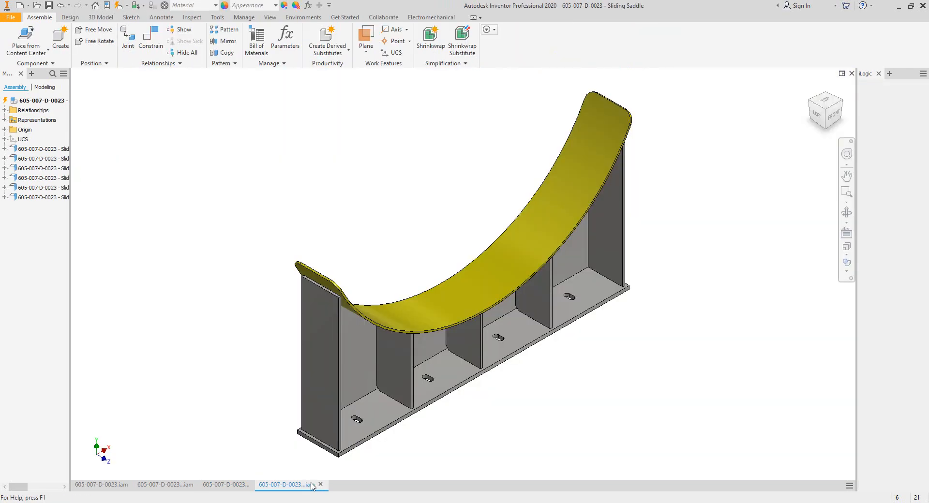
{"action": "left_click", "coordinate": [320, 485]}
{"action": "left_click", "coordinate": [254, 484]}
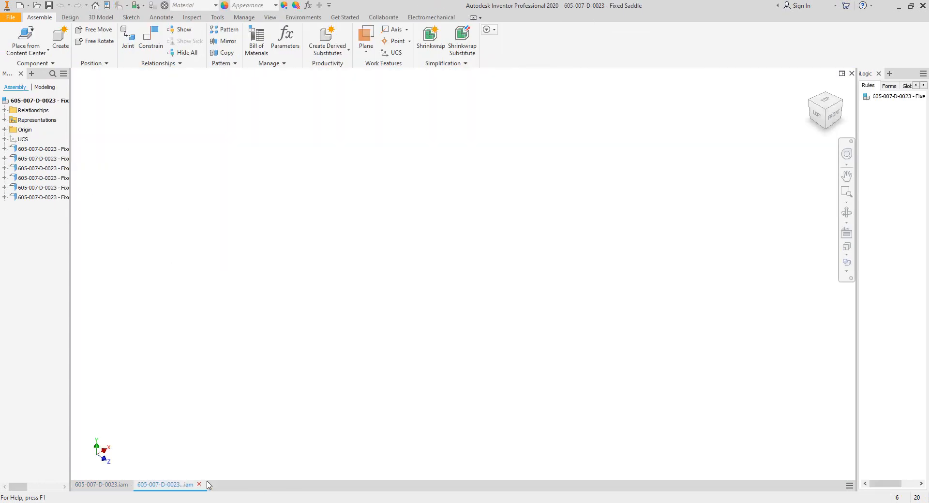
{"action": "left_click", "coordinate": [199, 485]}
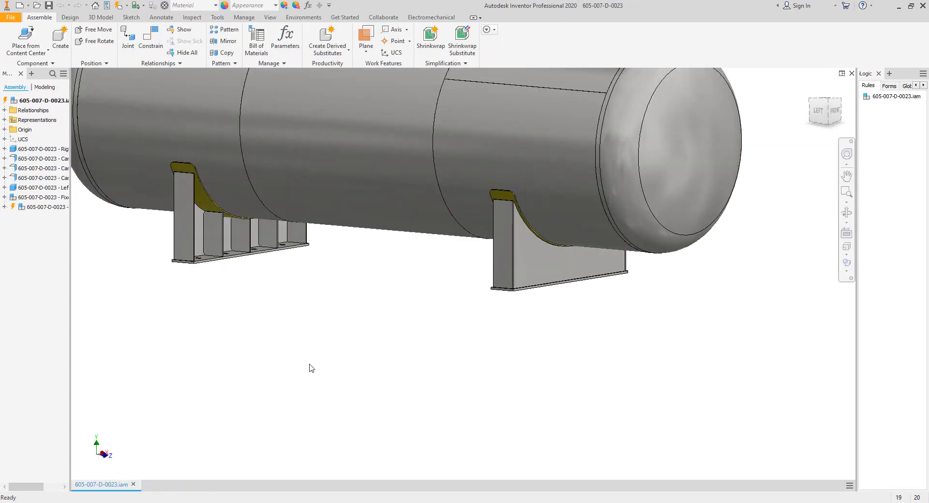
Inspect the complete vessel with both saddles from its side in the main assembly.
{"action": "middle_click", "coordinate": [309, 369]}
{"action": "middle_click", "coordinate": [309, 369]}
{"action": "left_click", "coordinate": [846, 213]}
{"action": "left_click_drag", "start_coordinate": [371, 292], "coordinate": [416, 285]}
{"action": "right_click", "coordinate": [415, 285]}
{"action": "left_click", "coordinate": [454, 285]}
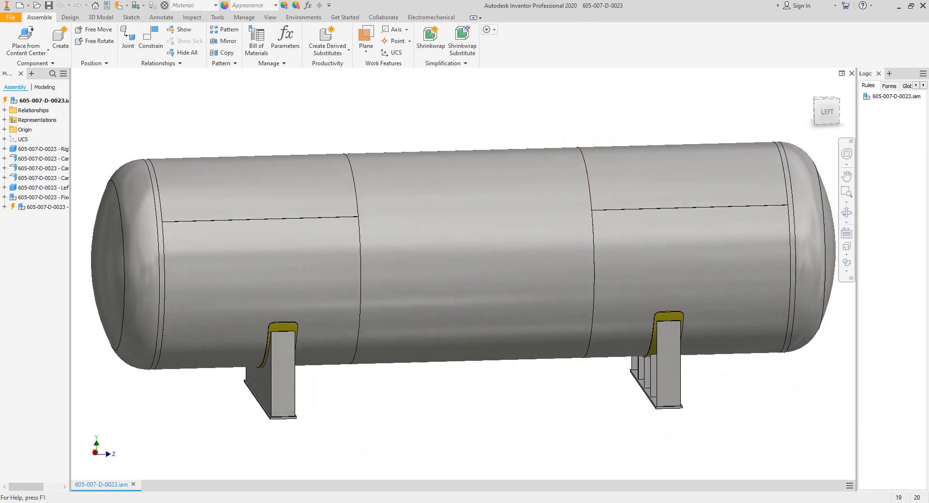
Switch to Static Equipment Generator and add an external stiffening ring named SR-1 to Can-1.
{"action": "key", "text": "alt+Tab"}
{"action": "left_click", "coordinate": [49, 121]}
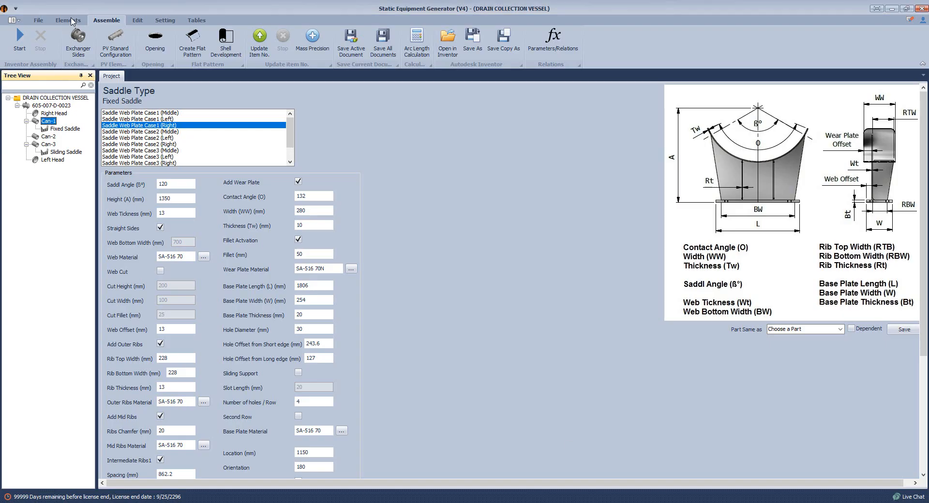
{"action": "left_click", "coordinate": [69, 21]}
{"action": "left_click", "coordinate": [665, 51]}
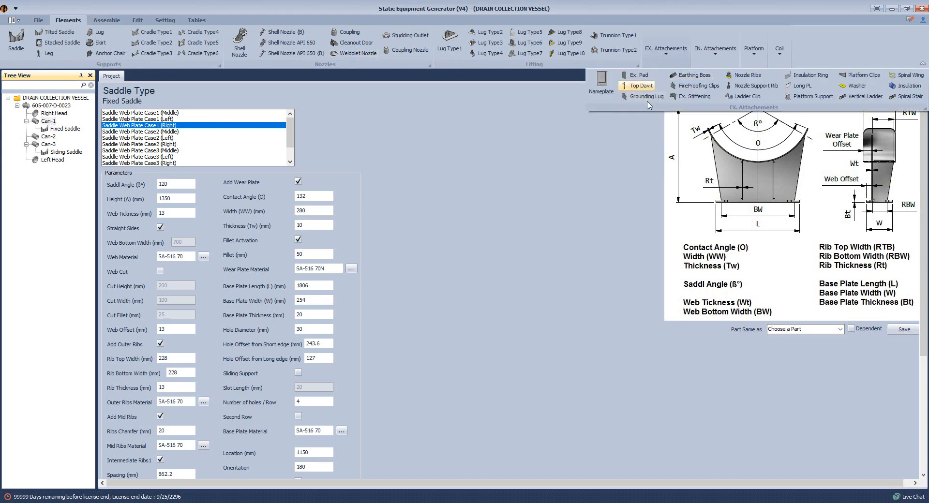
{"action": "left_click", "coordinate": [689, 99]}
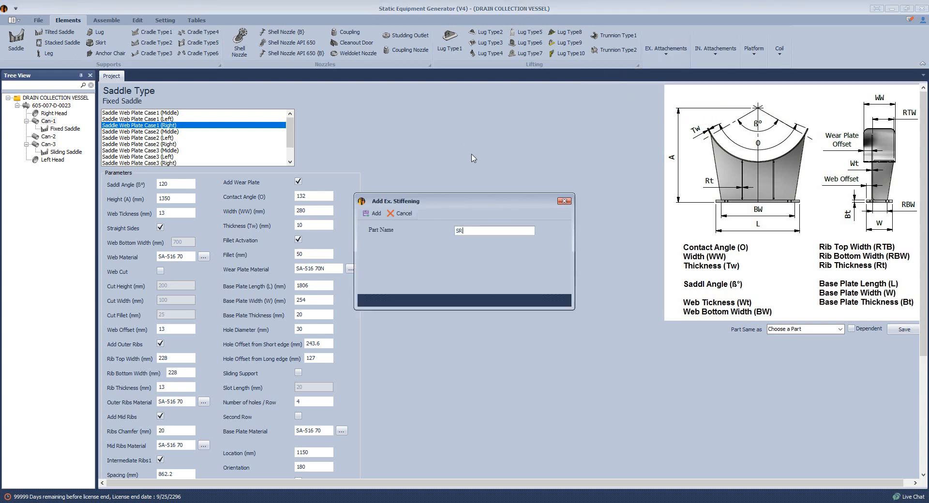
{"action": "type", "text": "SR-1"}
{"action": "key", "text": "Return"}
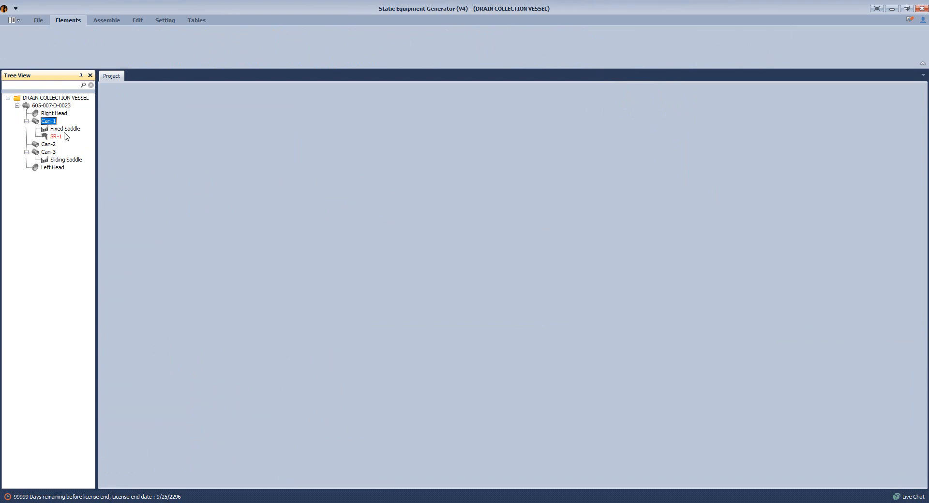
Make stiffening ring SR-1 a Built-Up Section with a height (H) of 117 mm.
{"action": "left_click", "coordinate": [54, 138]}
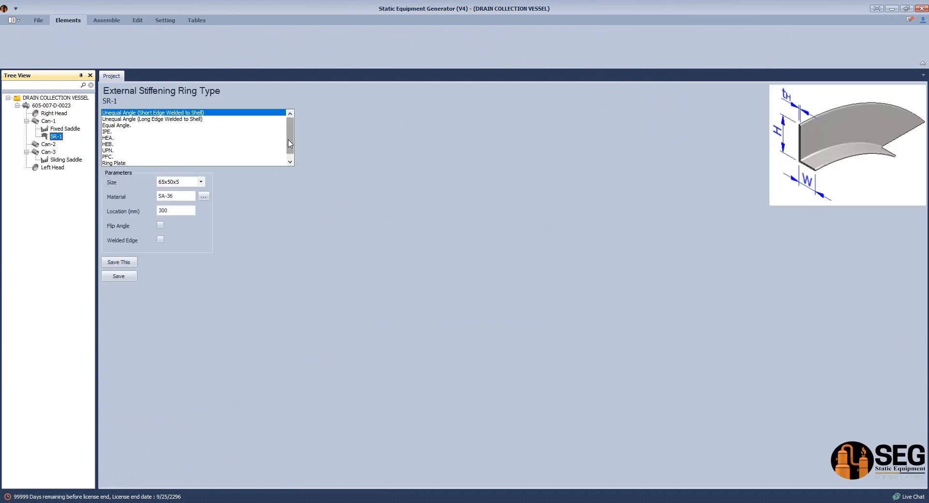
{"action": "scroll", "coordinate": [291, 140], "scroll_direction": "down", "scroll_amount": 1}
{"action": "left_click", "coordinate": [129, 163]}
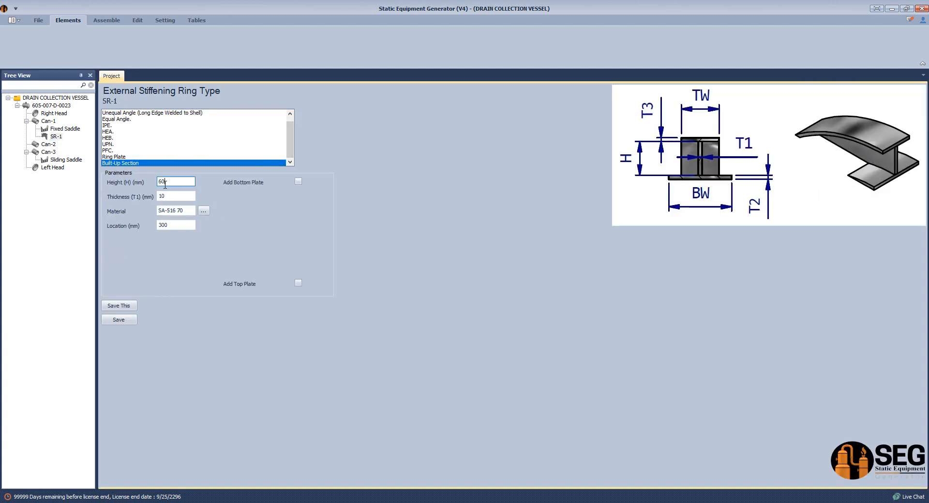
{"action": "double_click", "coordinate": [164, 182]}
{"action": "type", "text": "117"}
{"action": "key", "text": "Tab"}
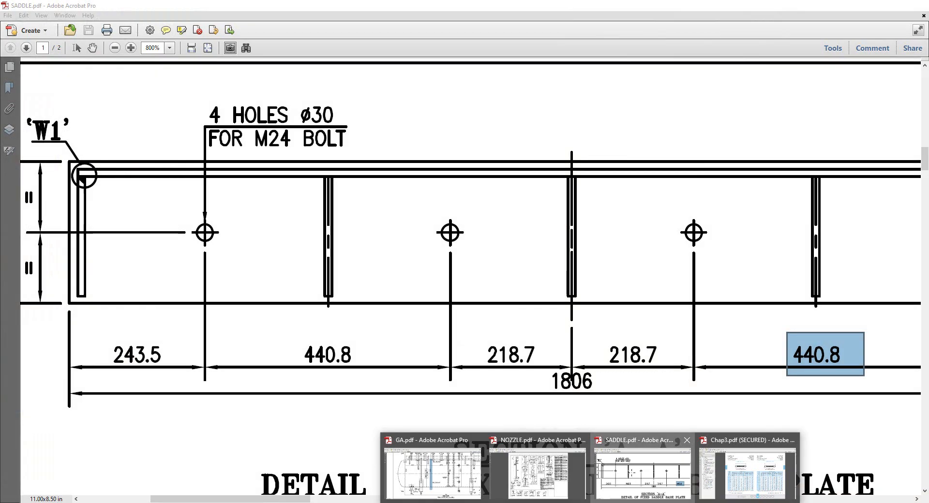
Check the web height, top plate width and plate thickness in the stiffener ring detail of SADDLE.pdf.
{"action": "left_click", "coordinate": [615, 484]}
{"action": "scroll", "coordinate": [649, 355], "scroll_direction": "down", "scroll_amount": 5, "text": "ctrl"}
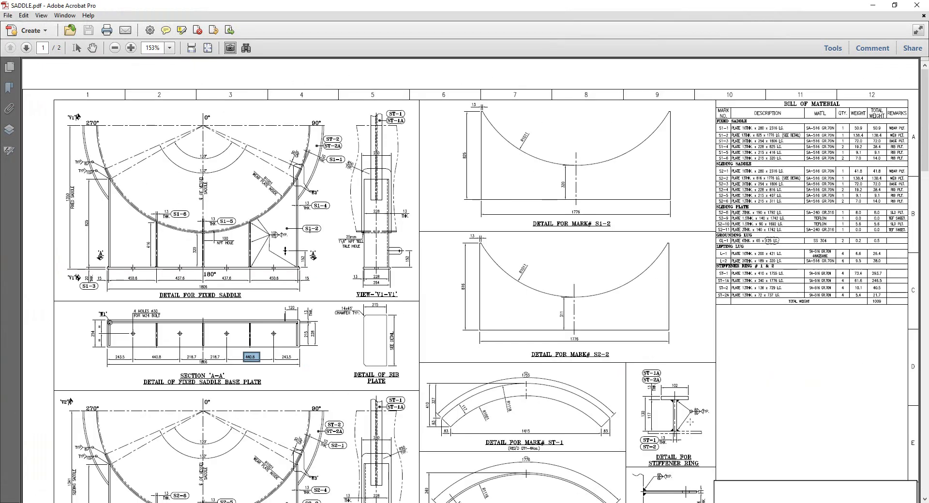
{"action": "scroll", "coordinate": [617, 419], "scroll_direction": "up", "scroll_amount": 4, "text": "ctrl"}
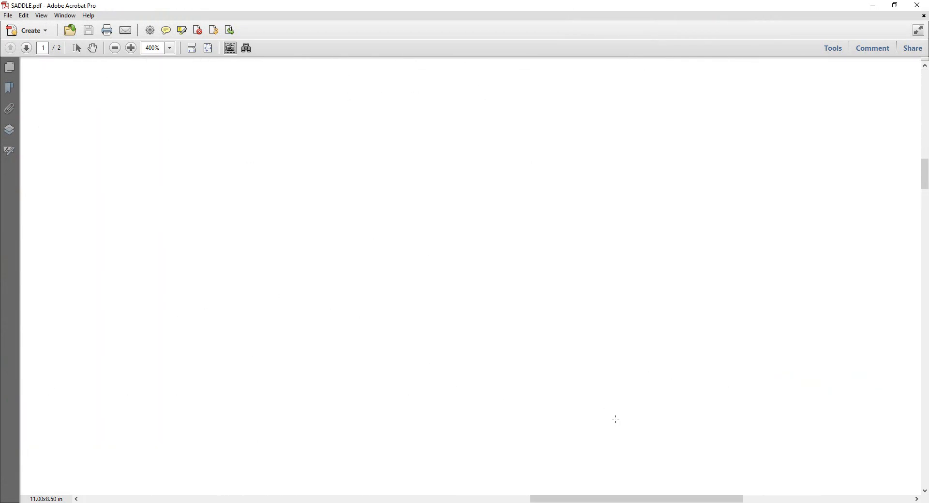
{"action": "scroll", "coordinate": [616, 420], "scroll_direction": "up", "scroll_amount": 1, "text": "ctrl"}
{"action": "left_click_drag", "start_coordinate": [571, 328], "coordinate": [595, 364]}
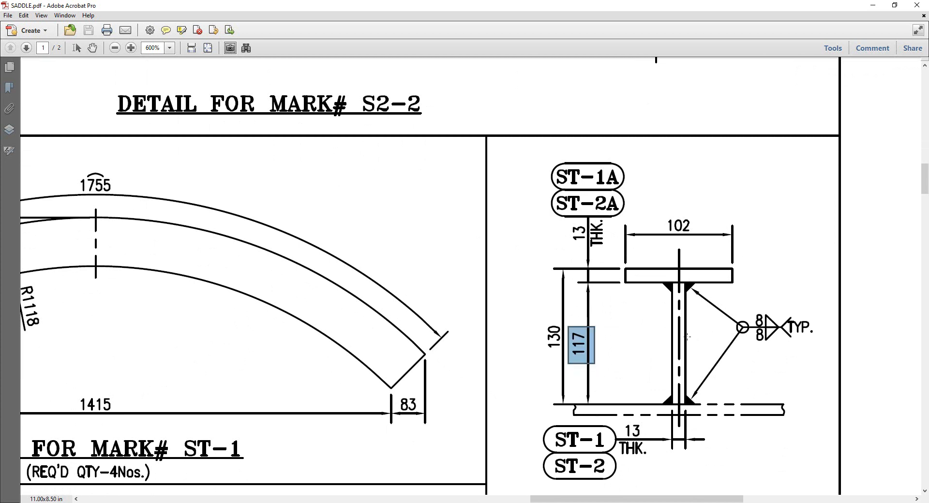
{"action": "left_click_drag", "start_coordinate": [662, 211], "coordinate": [696, 241]}
{"action": "left_click_drag", "start_coordinate": [571, 226], "coordinate": [607, 244]}
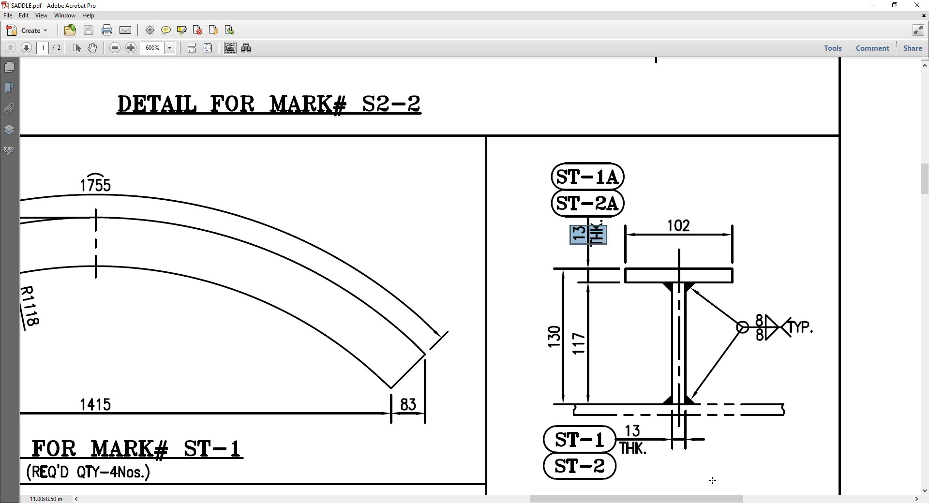
Back in Static Equipment Generator, set SR-1's thickness (T1) to 13 mm, material to SA-516 70N and location to 1150 mm.
{"action": "key", "text": "alt+Tab"}
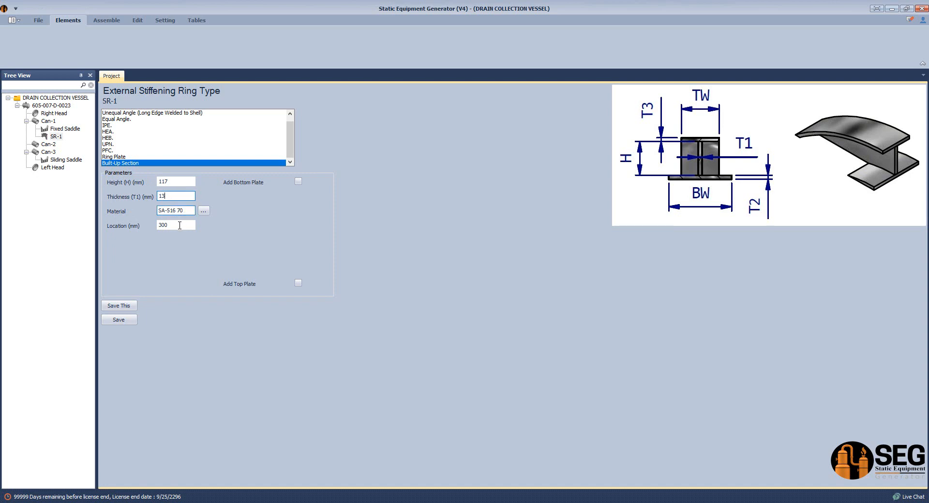
{"action": "left_click", "coordinate": [188, 211]}
{"action": "left_click", "coordinate": [171, 228]}
{"action": "left_click", "coordinate": [175, 226]}
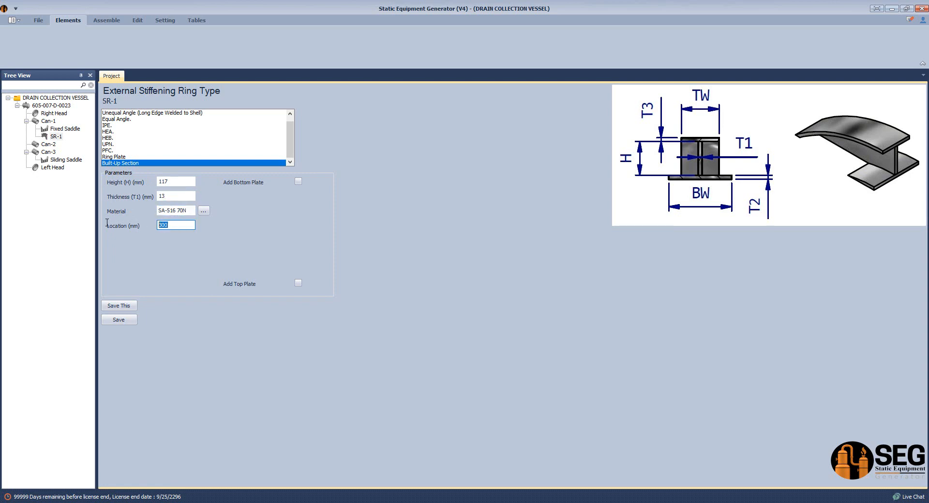
{"action": "type", "text": "1150"}
Add a top plate to SR-1 with width 102 mm, thickness 13 mm, L.W.L. orientation 55 and gap width 1 mm, and save the ring.
{"action": "left_click", "coordinate": [298, 283]}
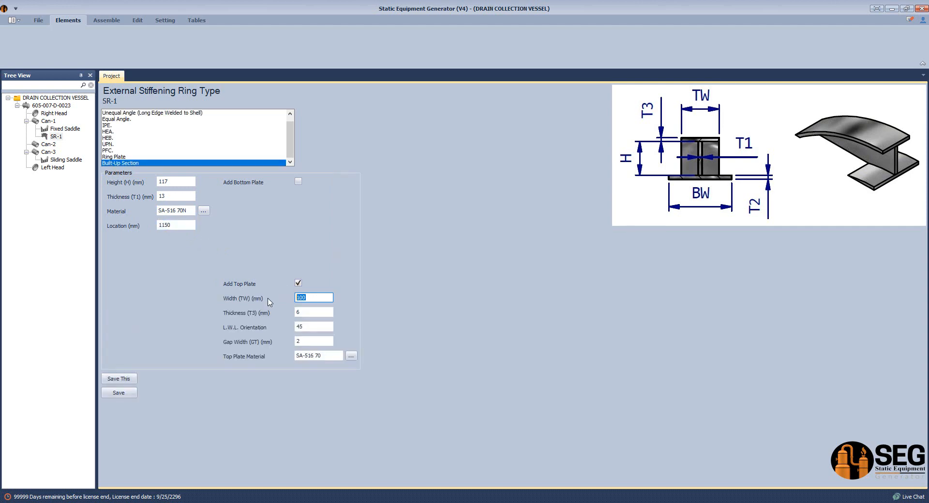
{"action": "type", "text": "1"}
{"action": "key", "text": "Tab"}
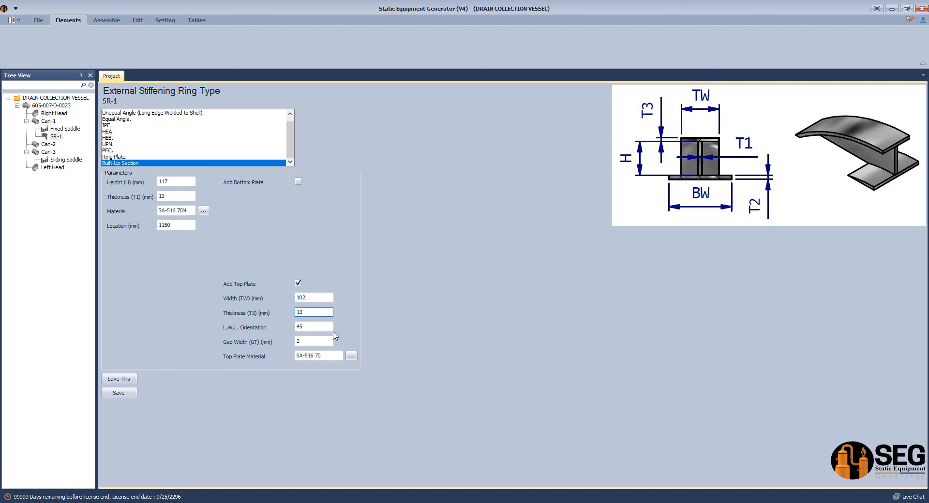
{"action": "key", "text": "Tab"}
{"action": "type", "text": "55"}
{"action": "key", "text": "Tab"}
{"action": "type", "text": "1"}
{"action": "left_click", "coordinate": [121, 393]}
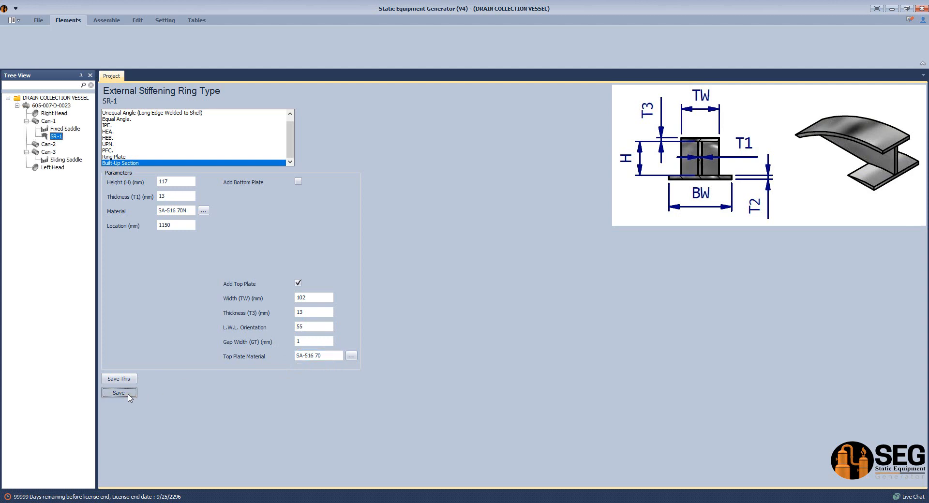
Add an external stiffening ring named SR-2 to Can-3.
{"action": "left_click", "coordinate": [47, 154]}
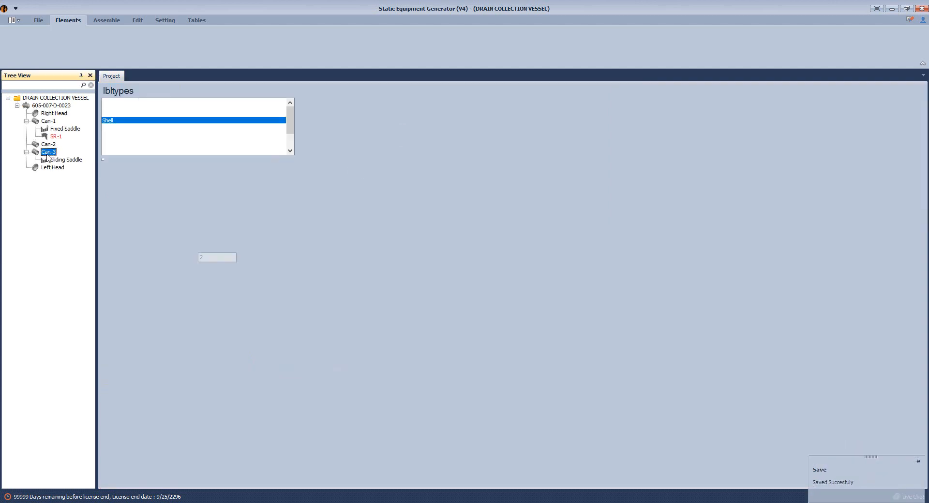
{"action": "left_click", "coordinate": [665, 51]}
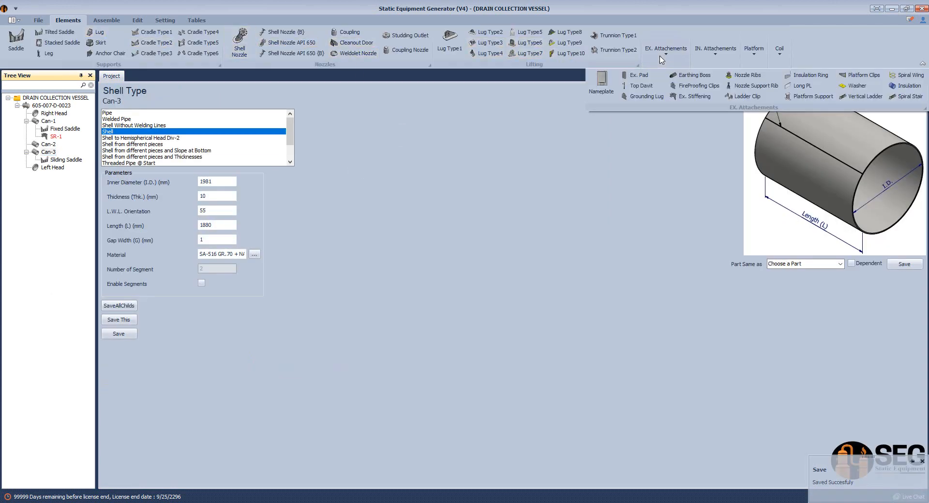
{"action": "left_click", "coordinate": [645, 102]}
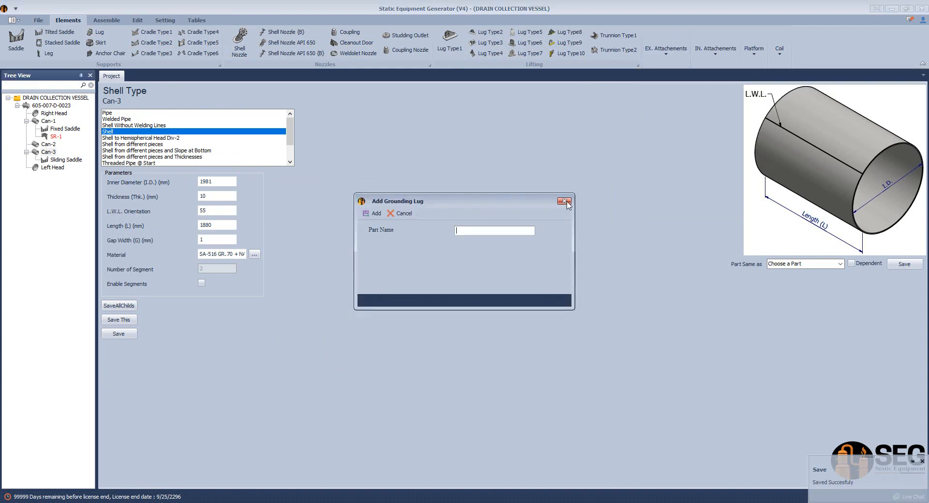
{"action": "left_click", "coordinate": [565, 201]}
{"action": "left_click", "coordinate": [666, 62]}
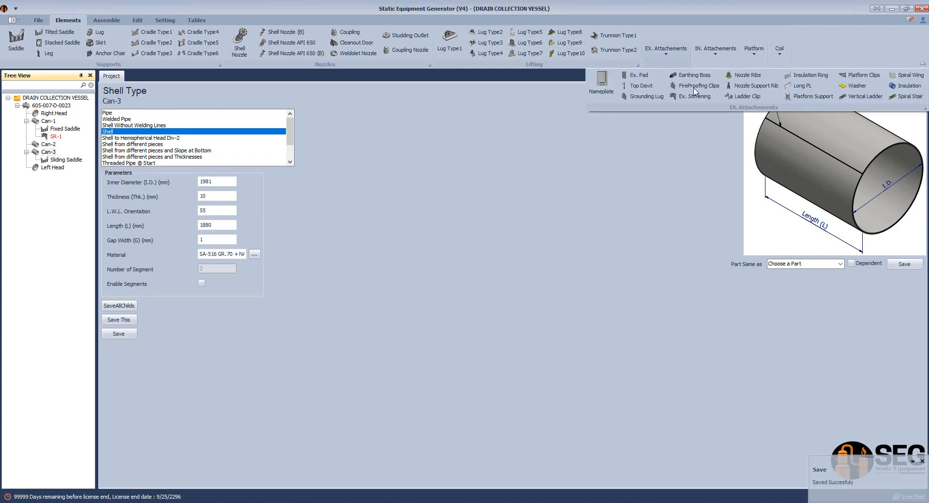
{"action": "left_click", "coordinate": [694, 98]}
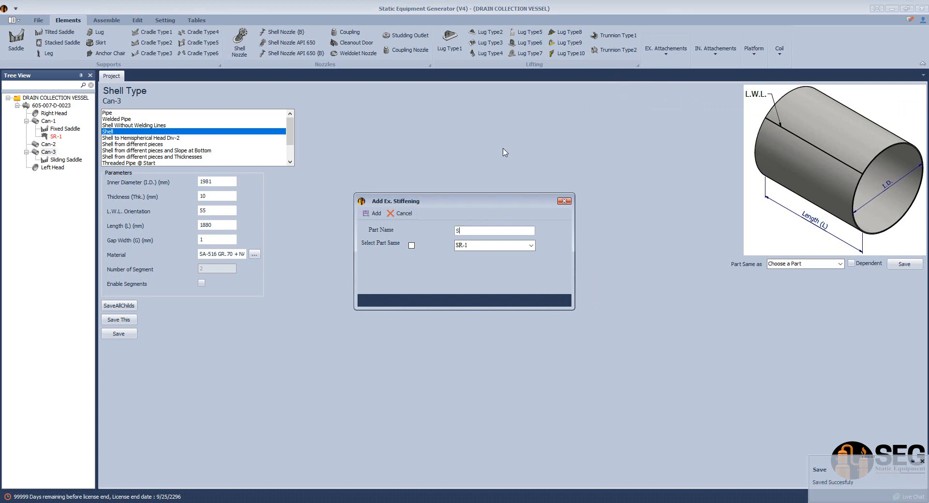
{"action": "type", "text": "SR-"}
{"action": "key", "text": "Return"}
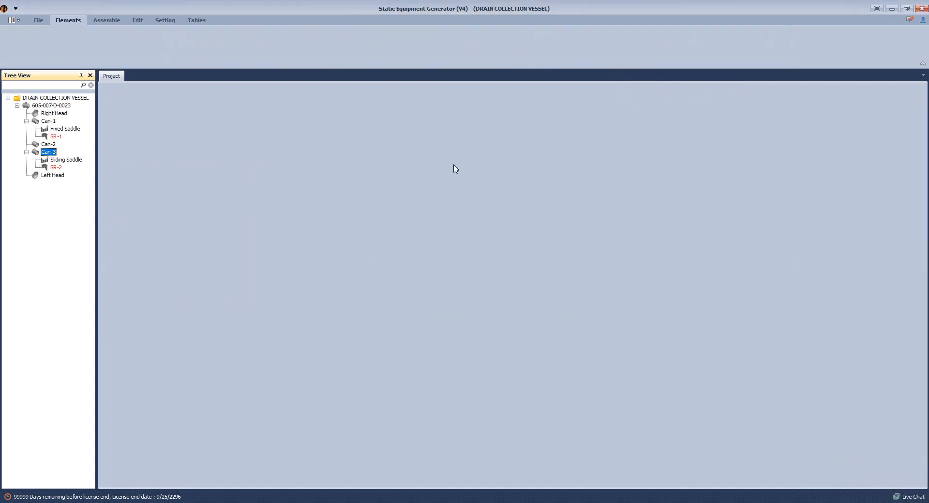
Copy the parameters of SR-1 to stiffening ring SR-2 using Part Same as, and save them.
{"action": "left_click", "coordinate": [57, 167]}
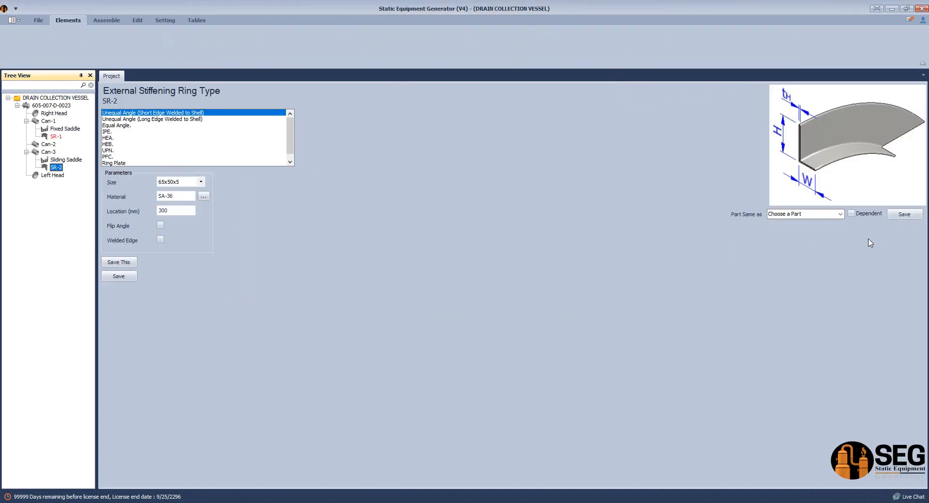
{"action": "left_click", "coordinate": [841, 217]}
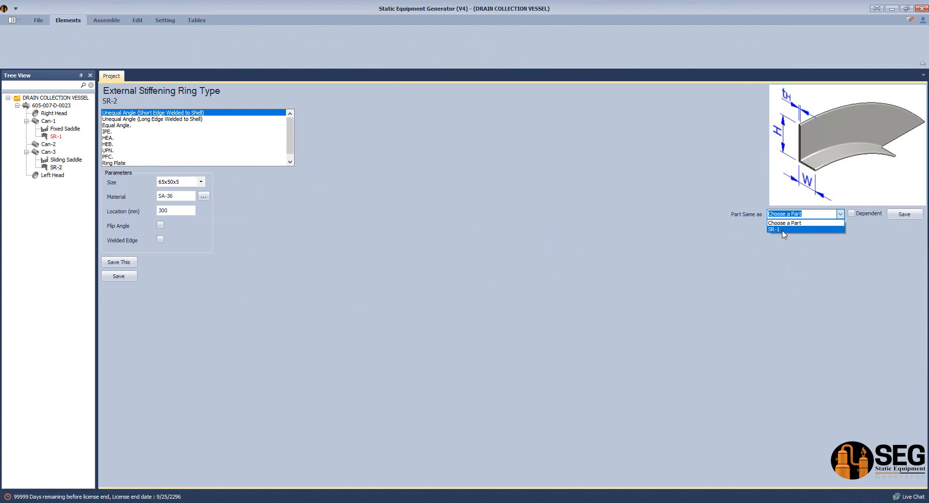
{"action": "left_click", "coordinate": [783, 230]}
{"action": "left_click", "coordinate": [904, 216]}
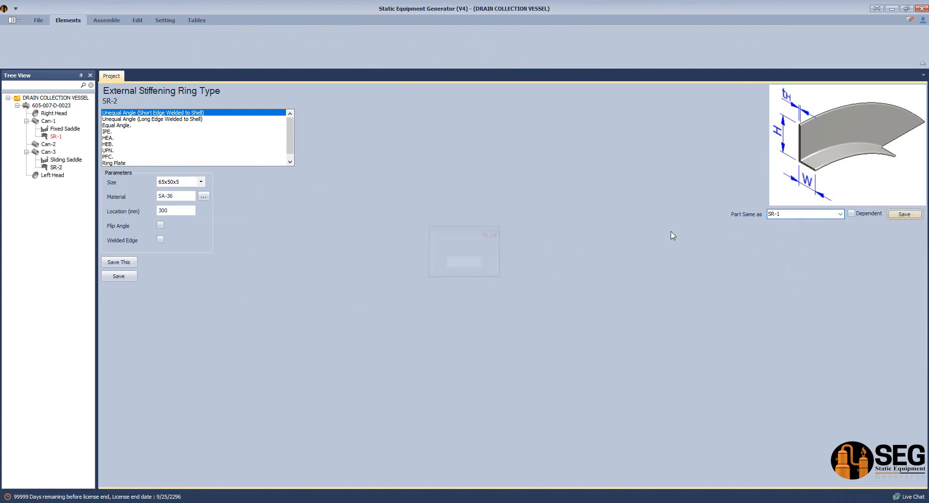
{"action": "left_click", "coordinate": [469, 264]}
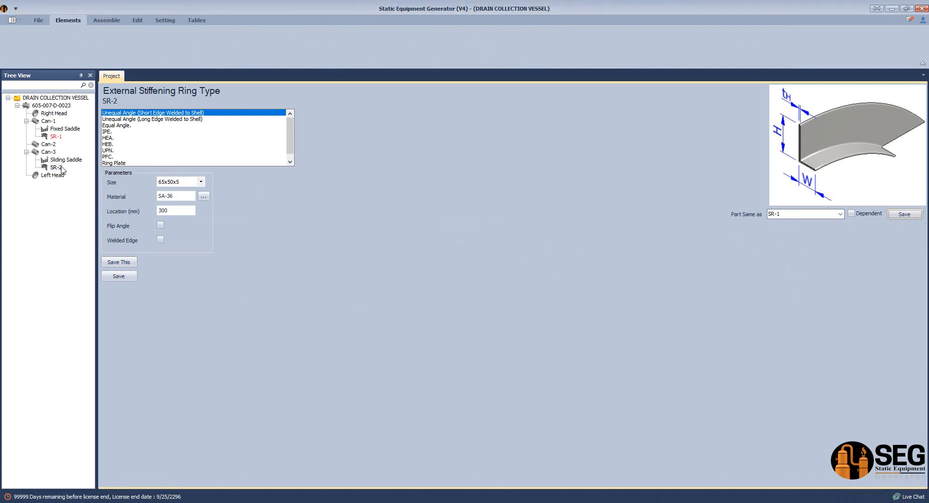
{"action": "left_click", "coordinate": [53, 145]}
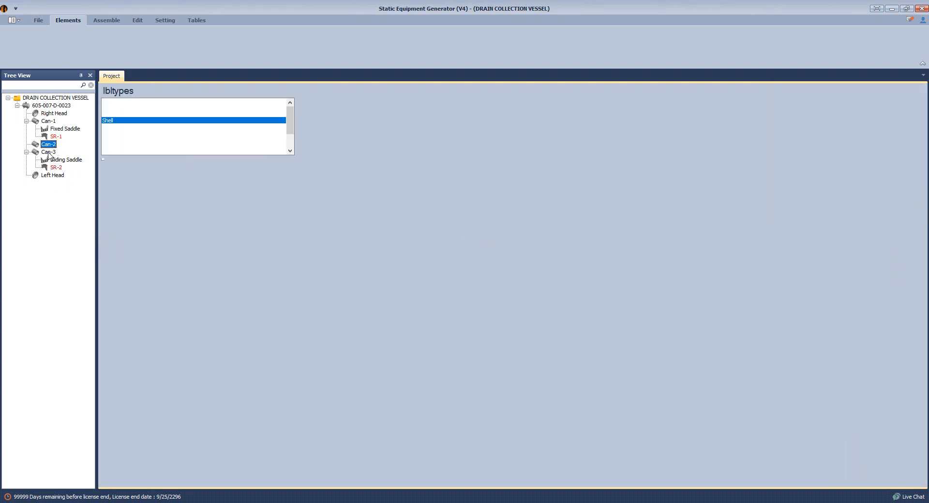
Set the SR-2 stiffening ring's location to 730 mm, save it, and run the Inventor assembly generation.
{"action": "left_click", "coordinate": [54, 168]}
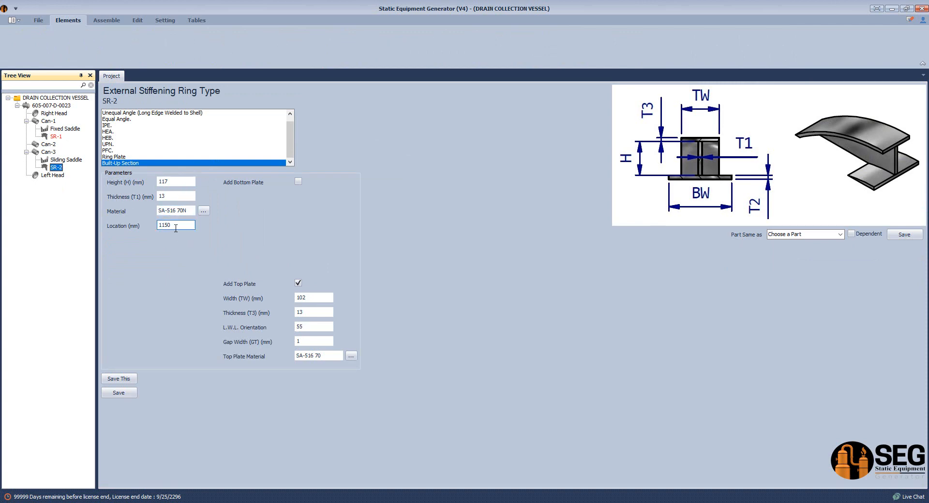
{"action": "double_click", "coordinate": [176, 226]}
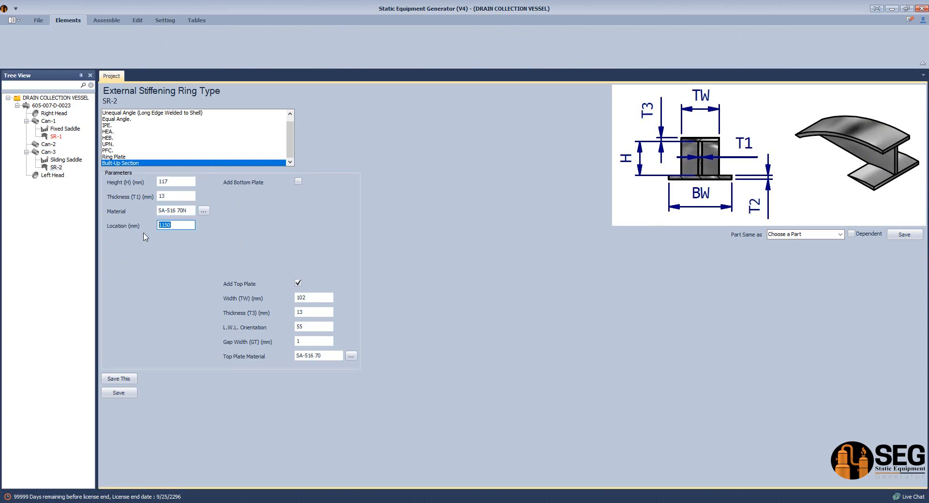
{"action": "type", "text": "730"}
{"action": "left_click", "coordinate": [130, 396]}
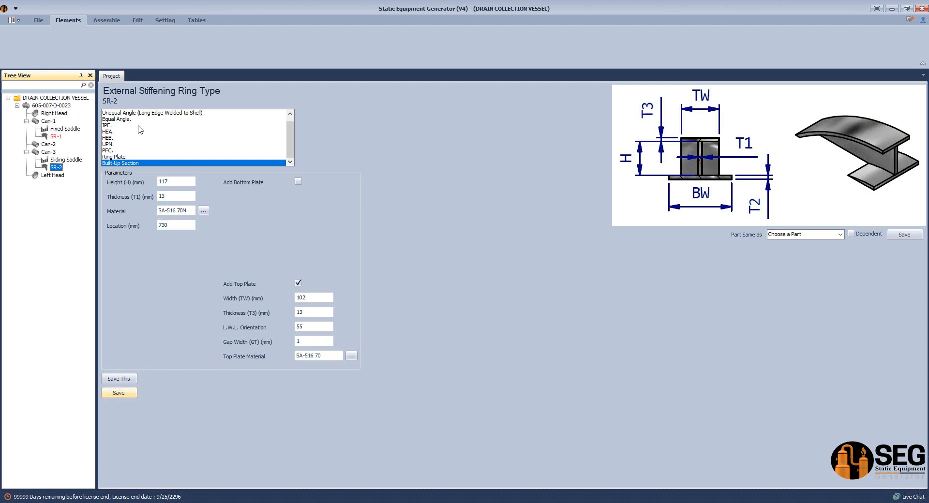
{"action": "left_click", "coordinate": [106, 19]}
{"action": "left_click", "coordinate": [22, 38]}
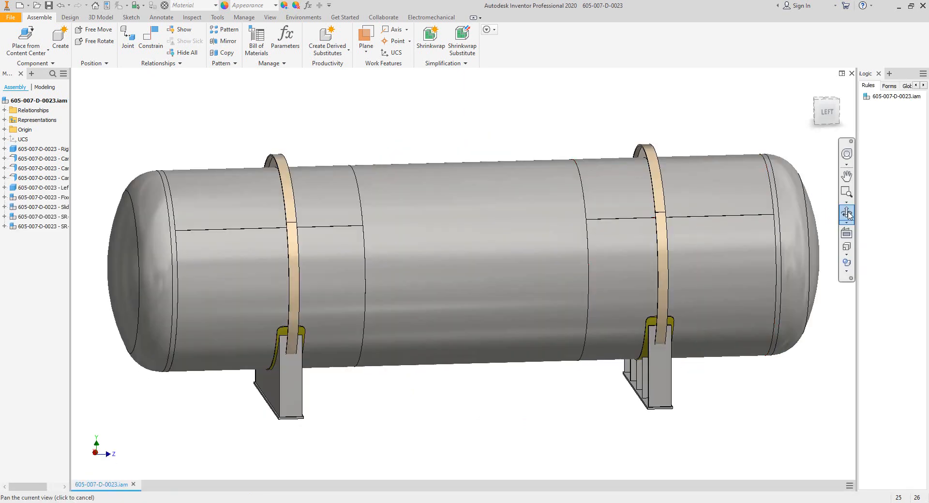
Examine how the external stiffening ring runs through the ribs and wear plate of the saddle in the Inventor model.
{"action": "left_click", "coordinate": [848, 215]}
{"action": "left_click_drag", "start_coordinate": [477, 288], "coordinate": [651, 330]}
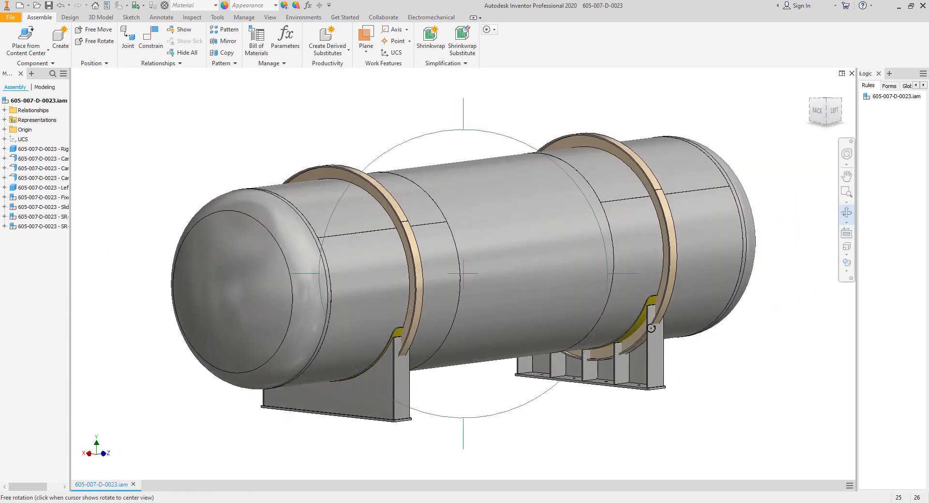
{"action": "scroll", "coordinate": [643, 329], "scroll_direction": "up", "scroll_amount": 6}
{"action": "scroll", "coordinate": [619, 245], "scroll_direction": "up", "scroll_amount": 3}
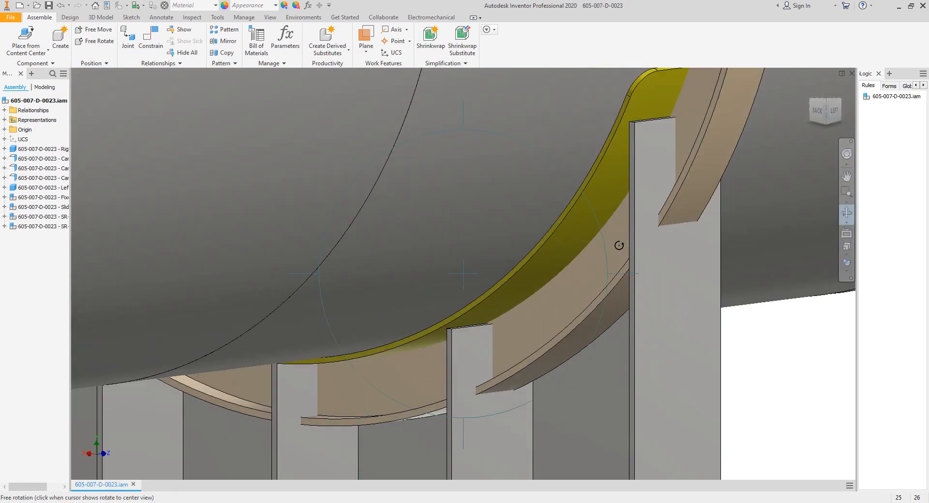
{"action": "mouse_move", "coordinate": [681, 152]}
{"action": "left_mouse_down"}
{"action": "mouse_move", "coordinate": [668, 158]}
{"action": "mouse_move", "coordinate": [666, 213]}
{"action": "mouse_move", "coordinate": [631, 203]}
{"action": "mouse_move", "coordinate": [668, 162]}
{"action": "left_mouse_up"}
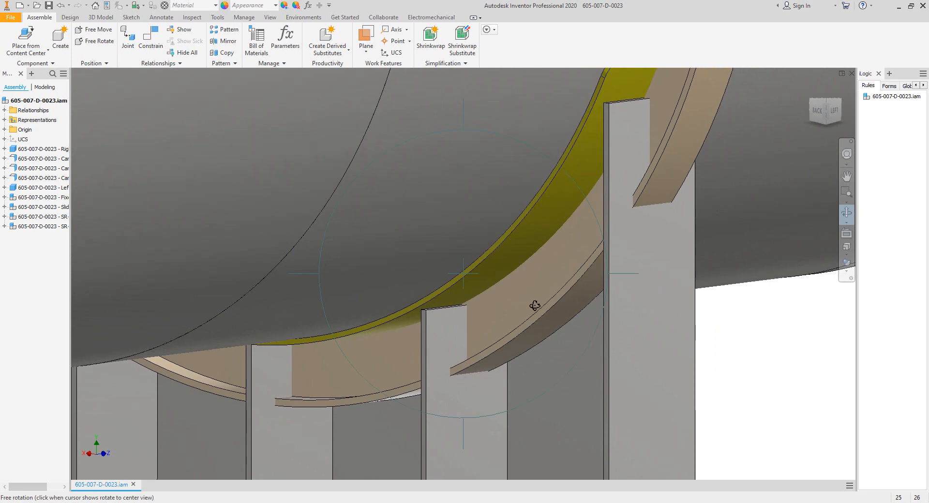
{"action": "scroll", "coordinate": [535, 306], "scroll_direction": "down", "scroll_amount": 3}
{"action": "left_click_drag", "start_coordinate": [535, 306], "coordinate": [475, 315]}
{"action": "scroll", "coordinate": [474, 302], "scroll_direction": "down", "scroll_amount": 3}
{"action": "middle_click_drag", "start_coordinate": [490, 291], "coordinate": [565, 326]}
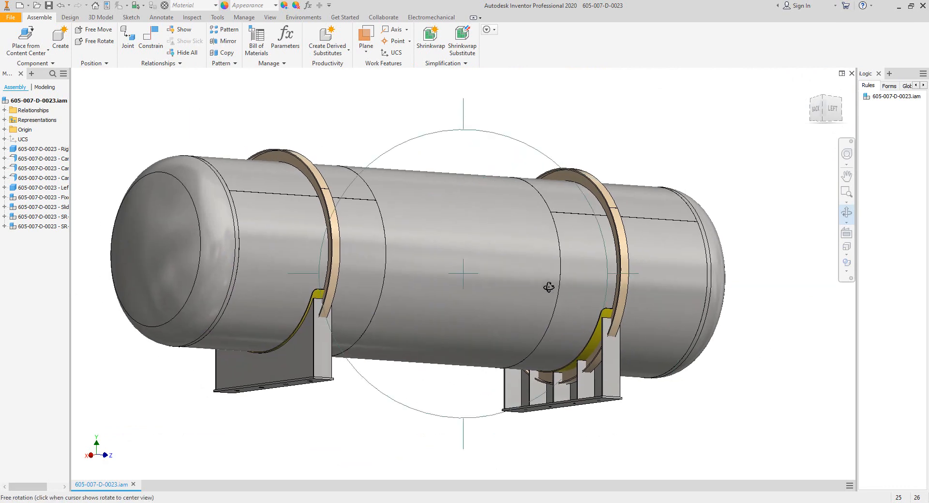
Inspect the ring's end and its fit against the saddle's outer rib from several angles.
{"action": "left_click_drag", "start_coordinate": [550, 289], "coordinate": [679, 332]}
{"action": "scroll", "coordinate": [622, 335], "scroll_direction": "up", "scroll_amount": 2}
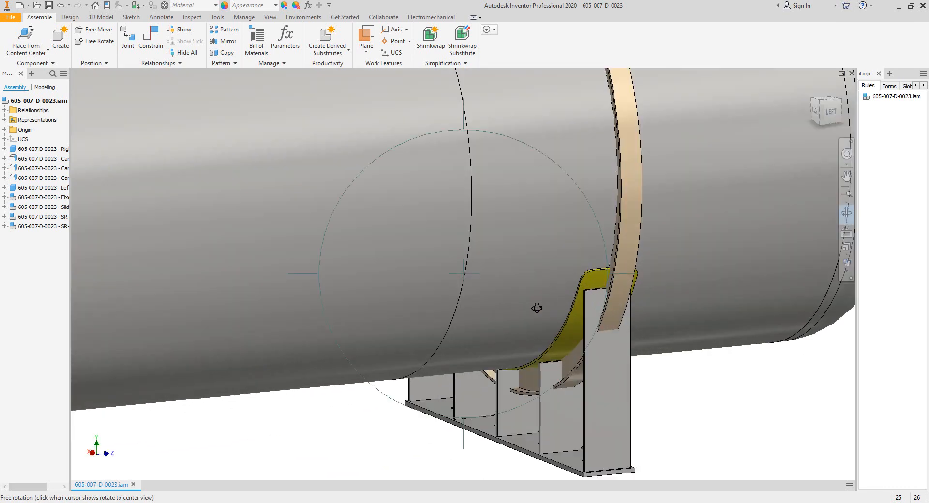
{"action": "left_click_drag", "start_coordinate": [535, 310], "coordinate": [566, 308]}
{"action": "scroll", "coordinate": [556, 271], "scroll_direction": "up", "scroll_amount": 2}
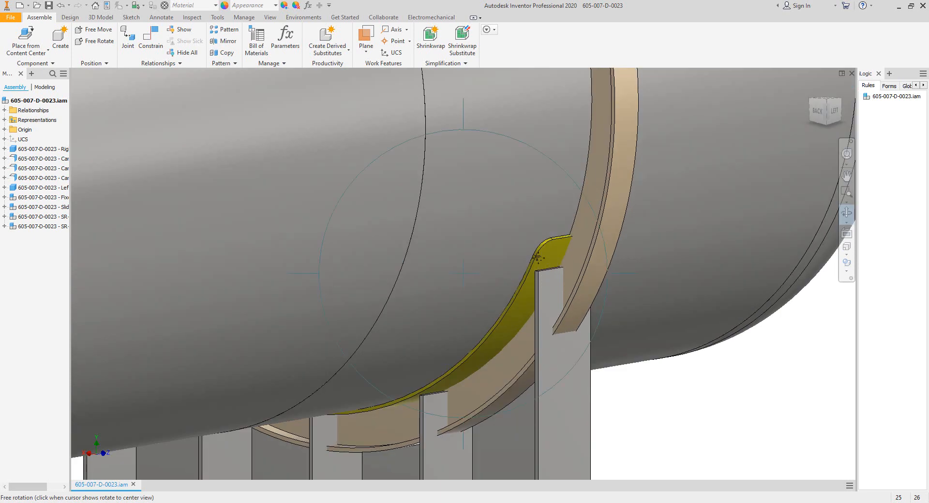
{"action": "scroll", "coordinate": [557, 225], "scroll_direction": "up", "scroll_amount": 2}
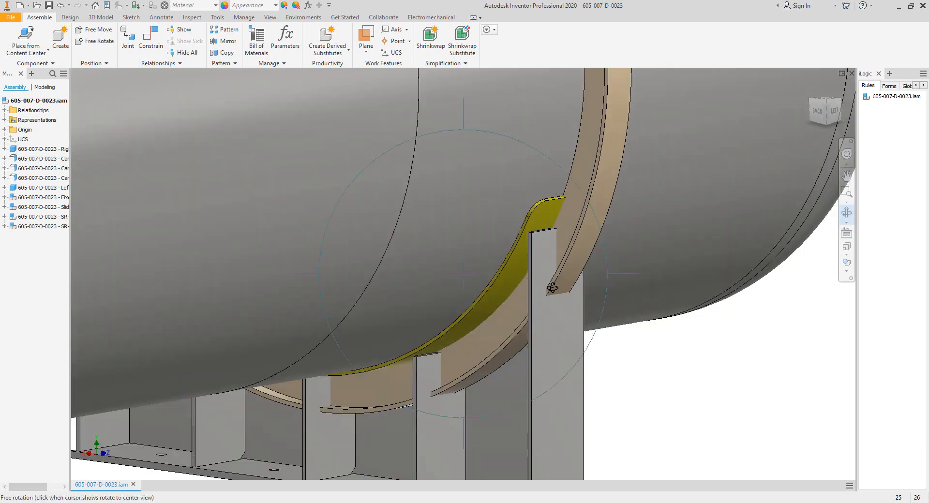
{"action": "scroll", "coordinate": [551, 291], "scroll_direction": "down", "scroll_amount": 2}
{"action": "left_click_drag", "start_coordinate": [552, 290], "coordinate": [491, 307]}
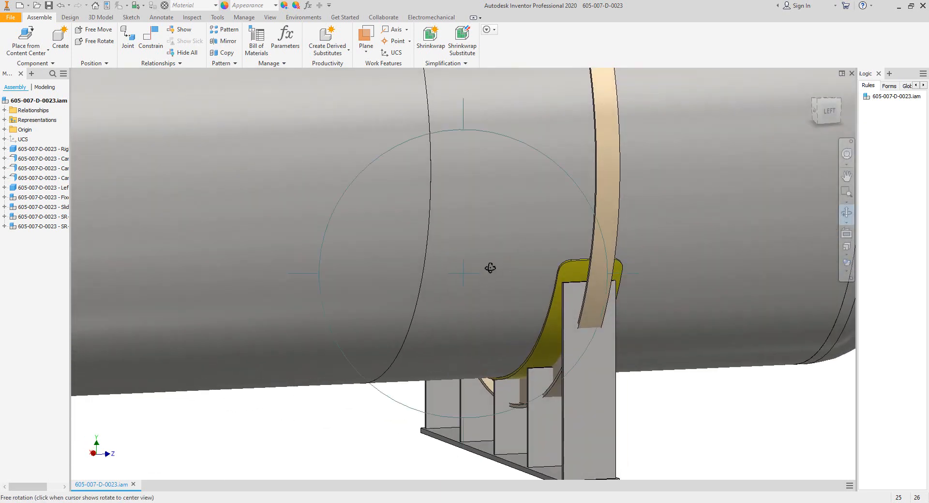
{"action": "right_click", "coordinate": [501, 232]}
{"action": "left_click", "coordinate": [537, 224]}
Check both stiffening rings' alignment with their saddles in the left view and in angled views of the whole vessel.
{"action": "left_click", "coordinate": [827, 111]}
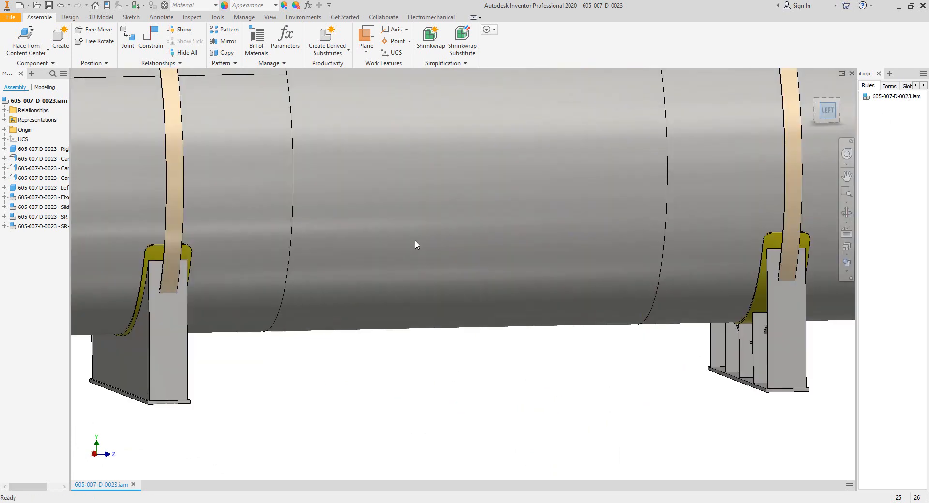
{"action": "middle_click_drag", "start_coordinate": [415, 240], "coordinate": [436, 222]}
{"action": "middle_click", "coordinate": [437, 221]}
{"action": "middle_click", "coordinate": [436, 221]}
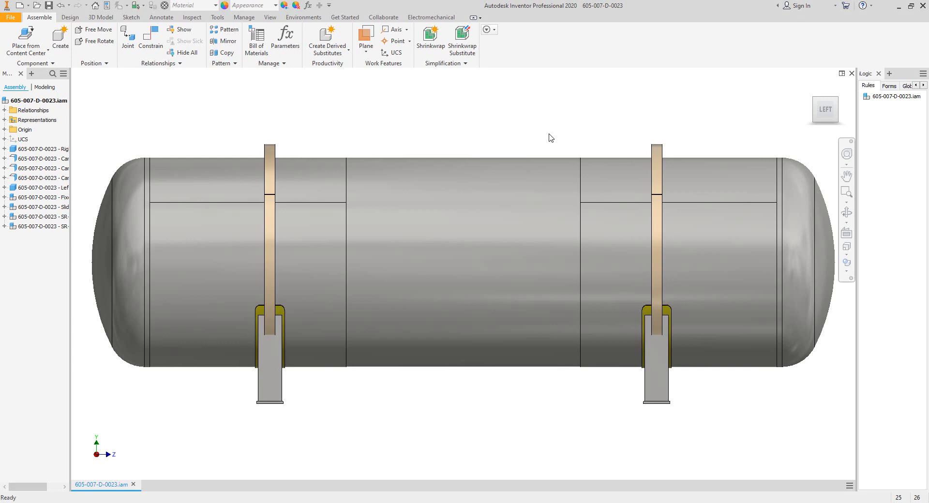
{"action": "left_click", "coordinate": [846, 213]}
{"action": "left_click_drag", "start_coordinate": [552, 281], "coordinate": [441, 305]}
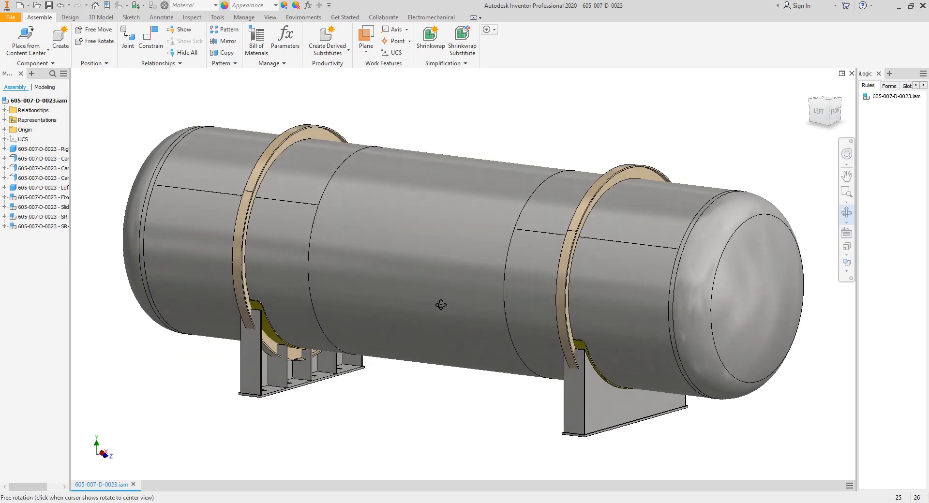
{"action": "scroll", "coordinate": [325, 358], "scroll_direction": "down", "scroll_amount": 2}
{"action": "scroll", "coordinate": [412, 338], "scroll_direction": "up", "scroll_amount": 2}
{"action": "left_click_drag", "start_coordinate": [412, 338], "coordinate": [478, 314]}
{"action": "right_click", "coordinate": [412, 249]}
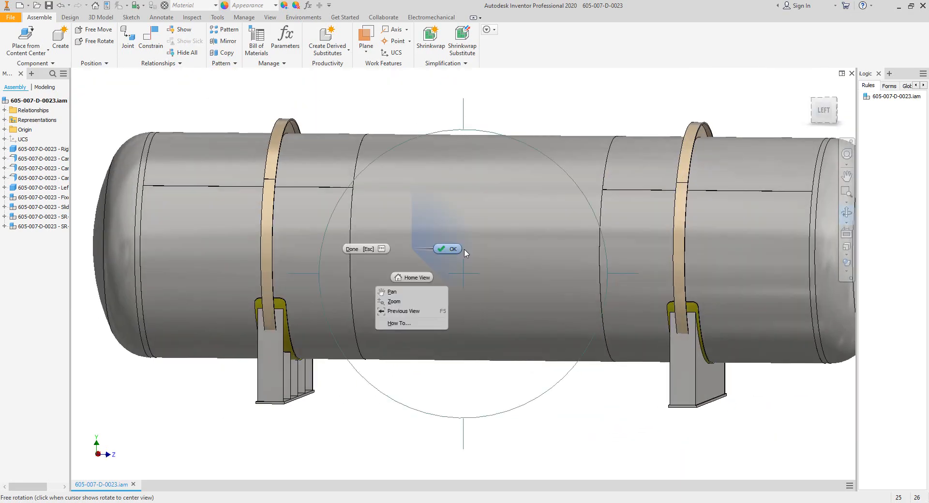
{"action": "left_click", "coordinate": [463, 251]}
Switch back to Static Equipment Generator and add an external grounding lug named Grounding Lug-1 to Can-1.
{"action": "key", "text": "alt+Tab"}
{"action": "left_click", "coordinate": [48, 121]}
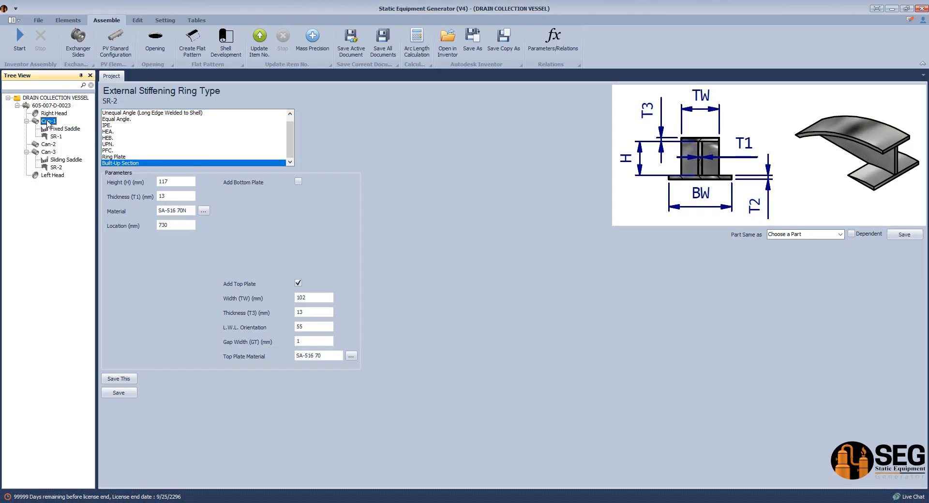
{"action": "left_click", "coordinate": [71, 21]}
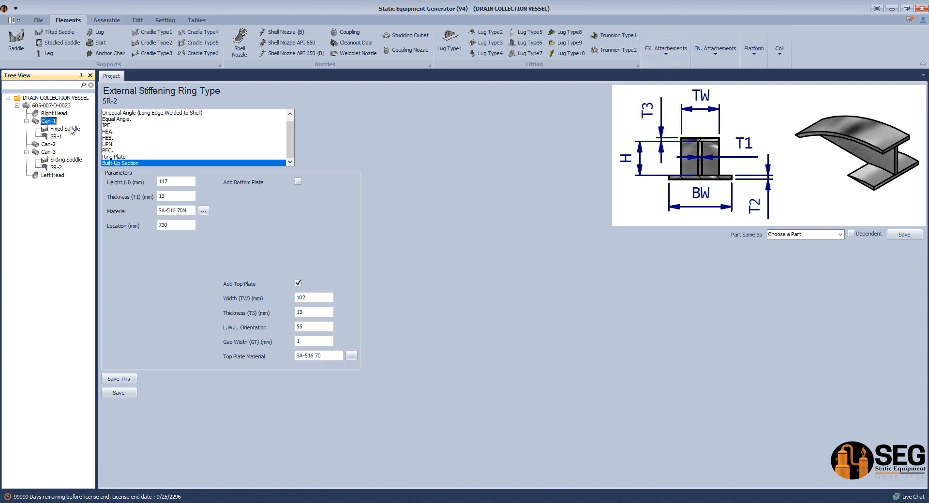
{"action": "left_click", "coordinate": [669, 53]}
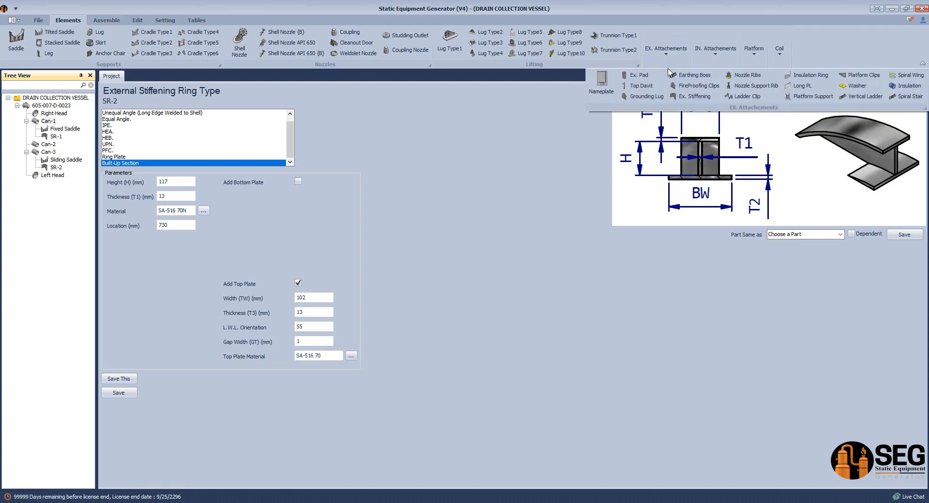
{"action": "left_click", "coordinate": [649, 100]}
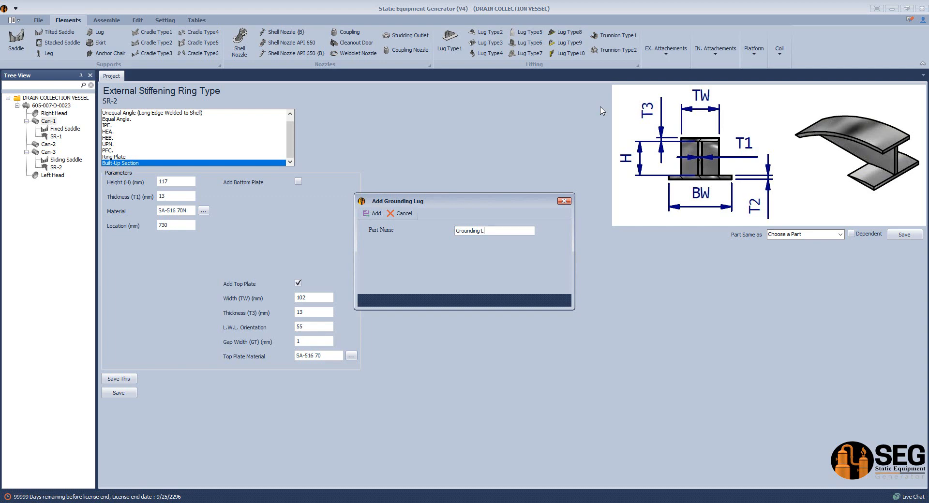
{"action": "key", "text": "Return"}
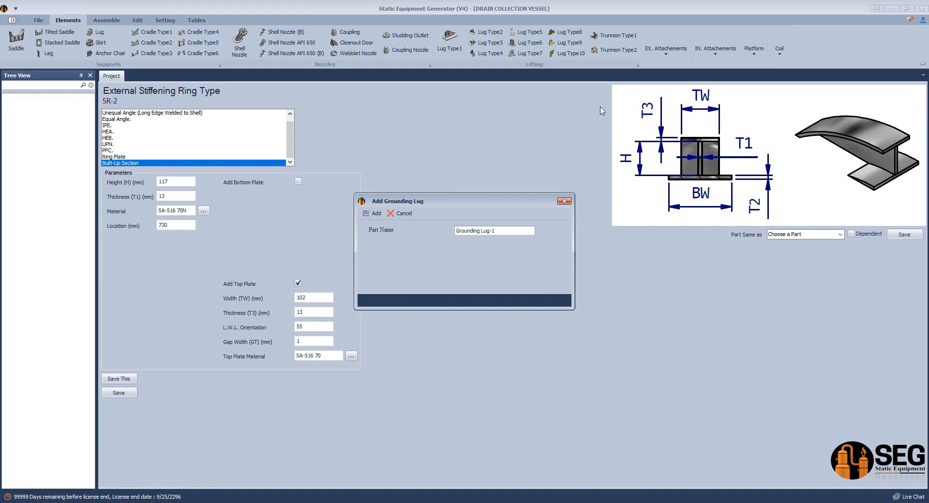
Make Grounding Lug-1 a Type-B lug with width 65 mm, height 125 mm and thickness 6 mm.
{"action": "left_click", "coordinate": [71, 145]}
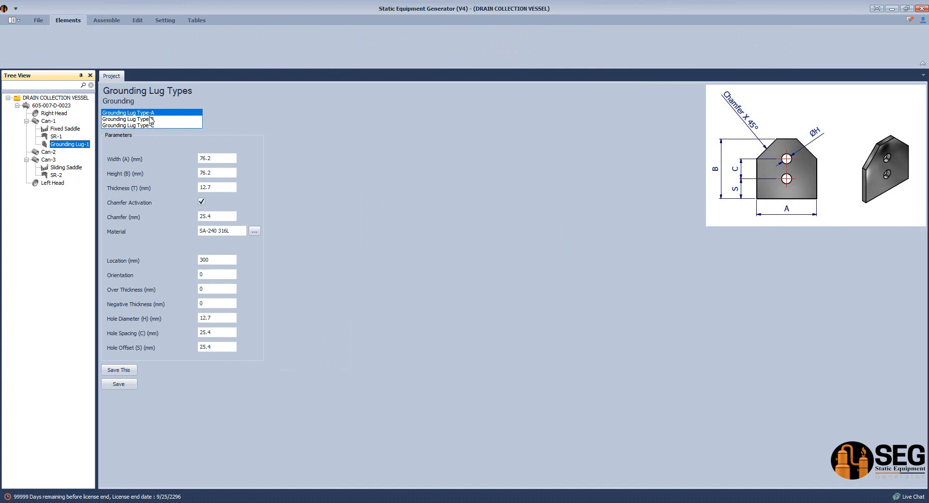
{"action": "left_click", "coordinate": [151, 119]}
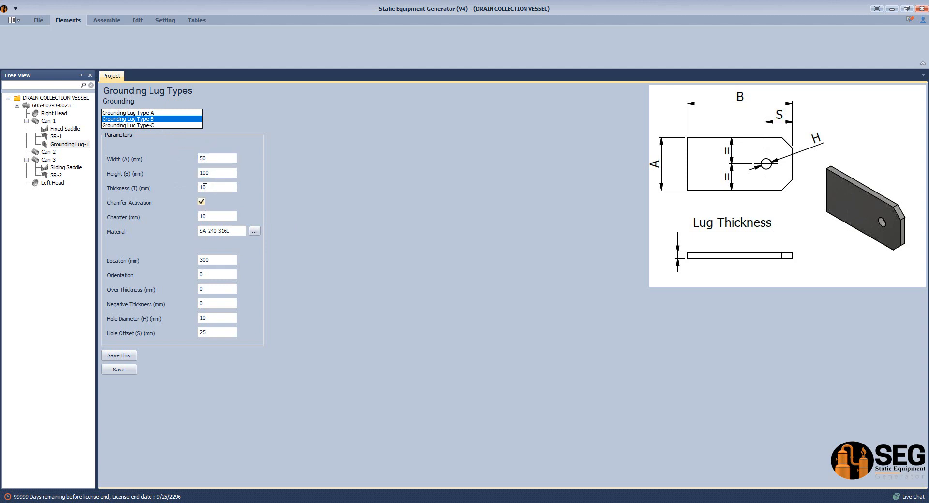
{"action": "key", "text": "Tab"}
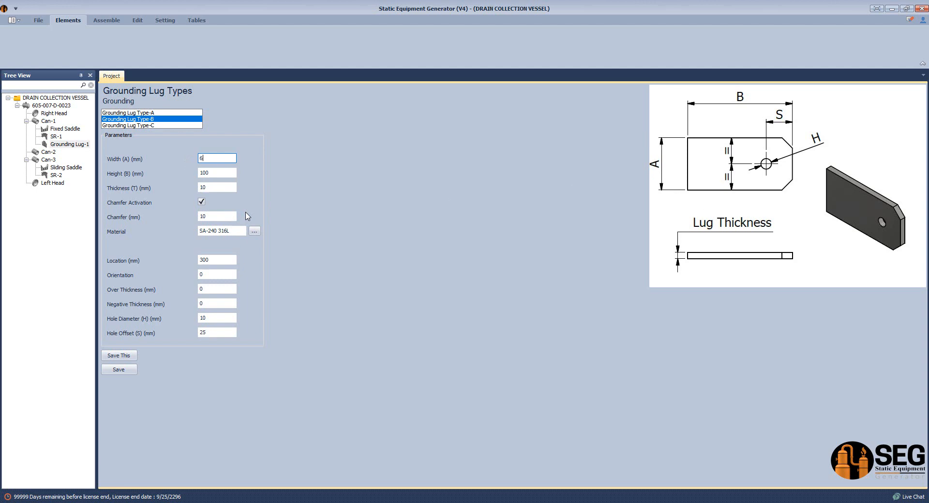
{"action": "key", "text": "Tab"}
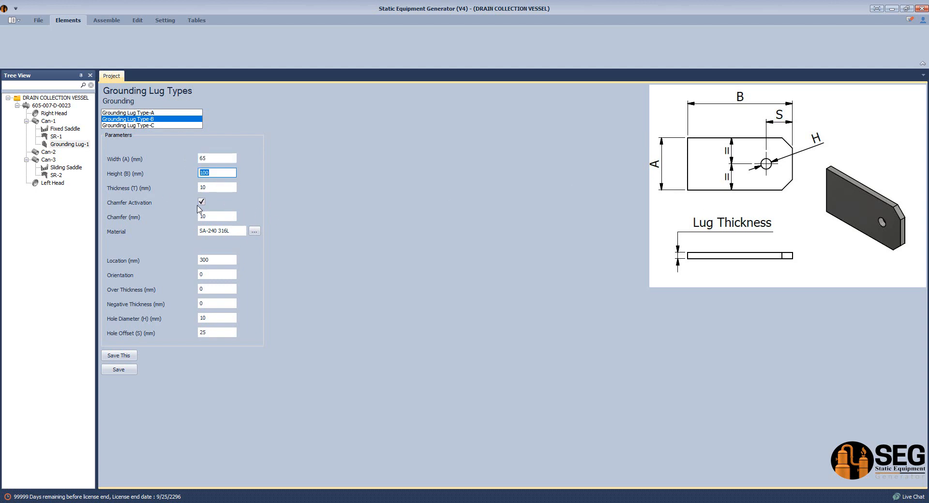
{"action": "type", "text": "125"}
{"action": "key", "text": "Tab"}
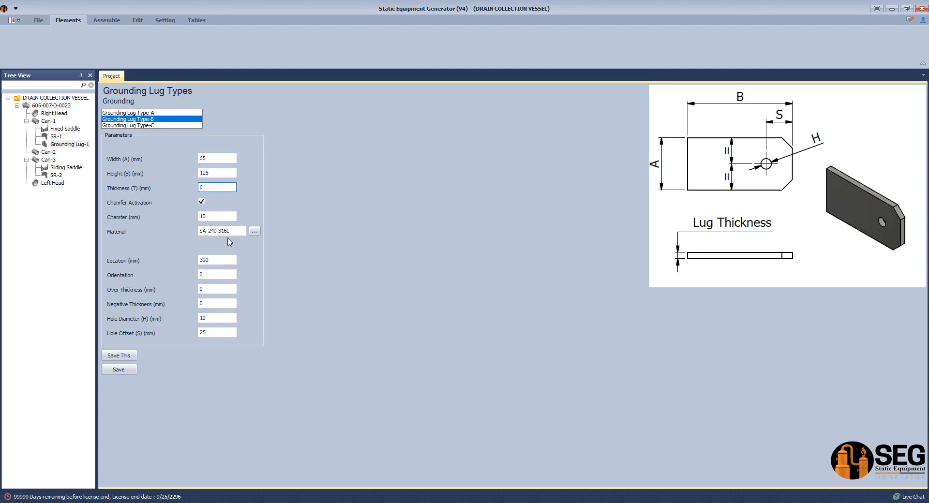
Deactivate the lug's chamfer, set its hole diameter to 15 mm, and save the parameters.
{"action": "left_click", "coordinate": [228, 217]}
{"action": "left_click", "coordinate": [202, 201]}
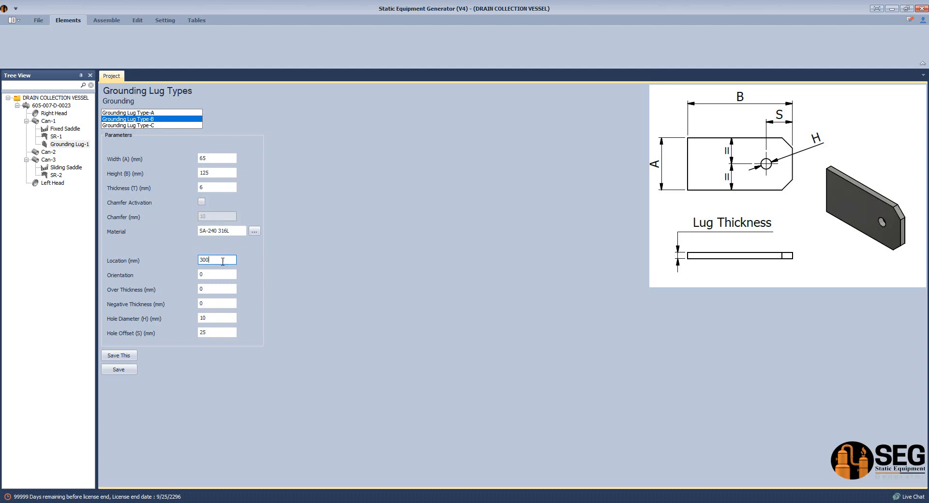
{"action": "left_click", "coordinate": [204, 274]}
{"action": "left_click", "coordinate": [199, 318]}
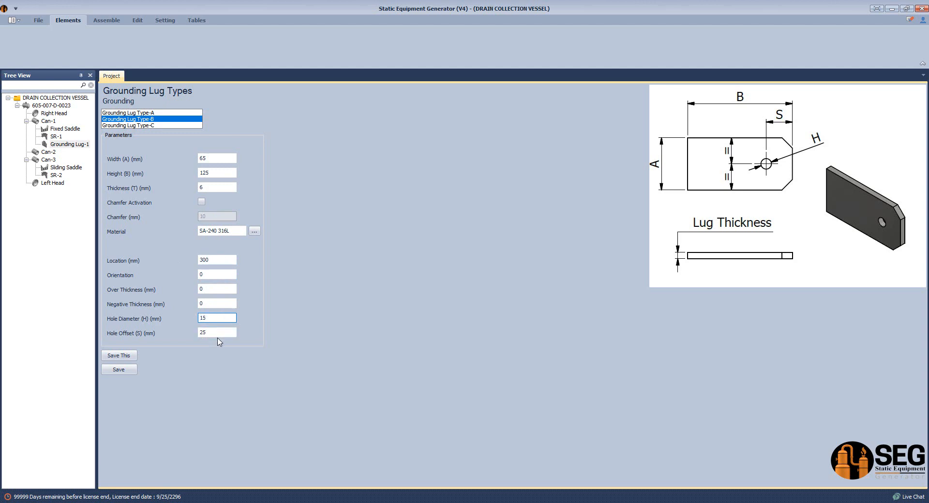
{"action": "left_click_drag", "start_coordinate": [211, 333], "coordinate": [188, 334]}
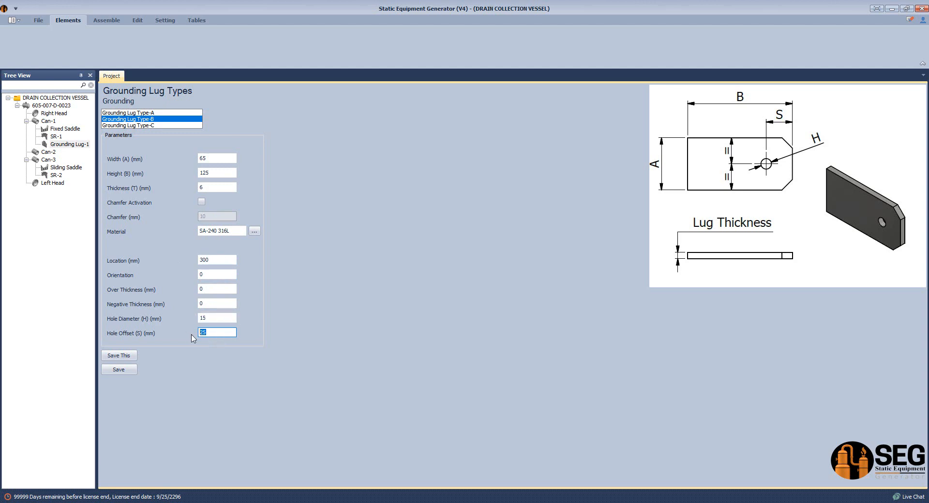
{"action": "left_click", "coordinate": [127, 371]}
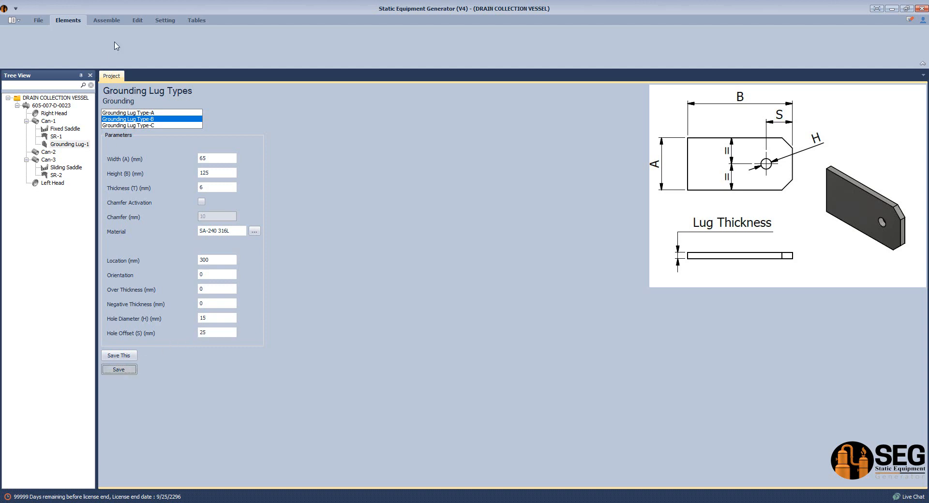
Run the assembly generation to add the grounding lug to the Inventor model.
{"action": "left_click", "coordinate": [107, 21]}
{"action": "left_click", "coordinate": [24, 49]}
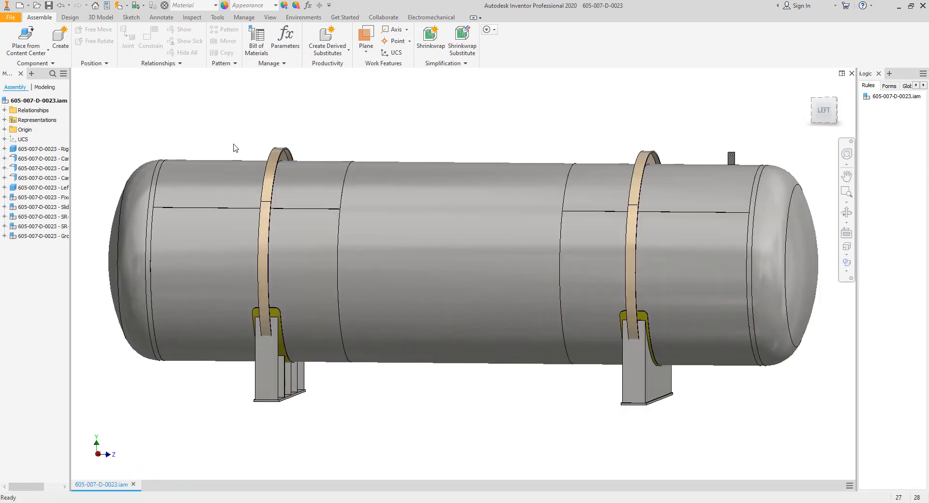
Examine the new grounding lug on the upper shell of Can-1 and the area around the nearby saddle.
{"action": "scroll", "coordinate": [744, 164], "scroll_direction": "up", "scroll_amount": 5}
{"action": "scroll", "coordinate": [744, 165], "scroll_direction": "up", "scroll_amount": 5}
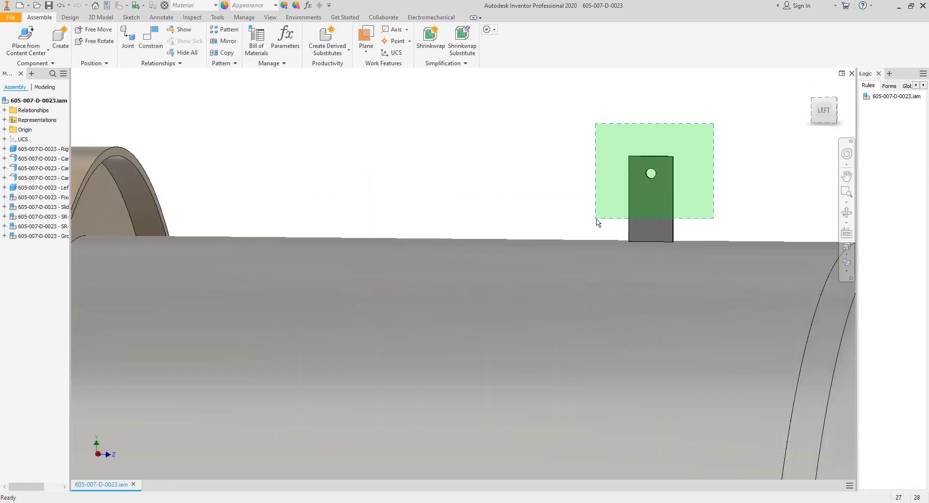
{"action": "scroll", "coordinate": [697, 189], "scroll_direction": "down", "scroll_amount": 2}
{"action": "left_click", "coordinate": [847, 212]}
{"action": "left_click_drag", "start_coordinate": [513, 261], "coordinate": [520, 183]}
{"action": "scroll", "coordinate": [520, 183], "scroll_direction": "down", "scroll_amount": 3}
{"action": "left_click_drag", "start_coordinate": [486, 363], "coordinate": [514, 285]}
{"action": "key", "text": "Escape"}
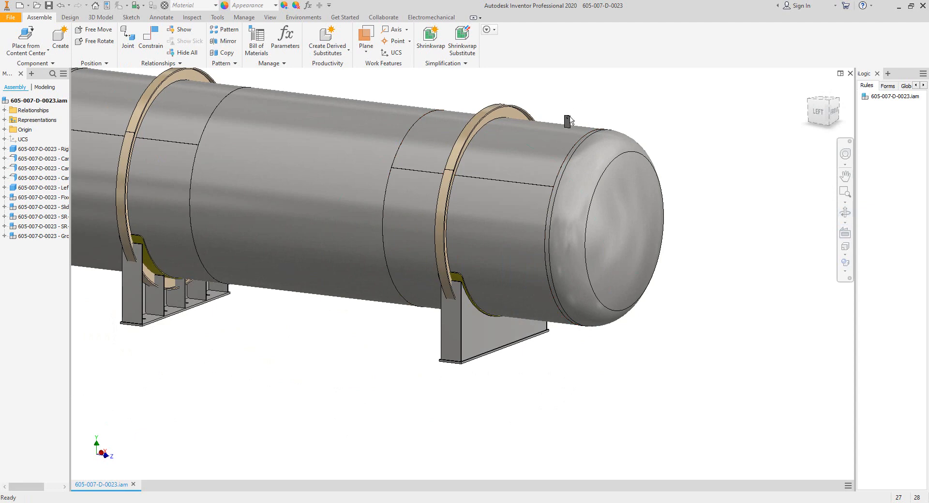
{"action": "scroll", "coordinate": [569, 123], "scroll_direction": "down", "scroll_amount": 3}
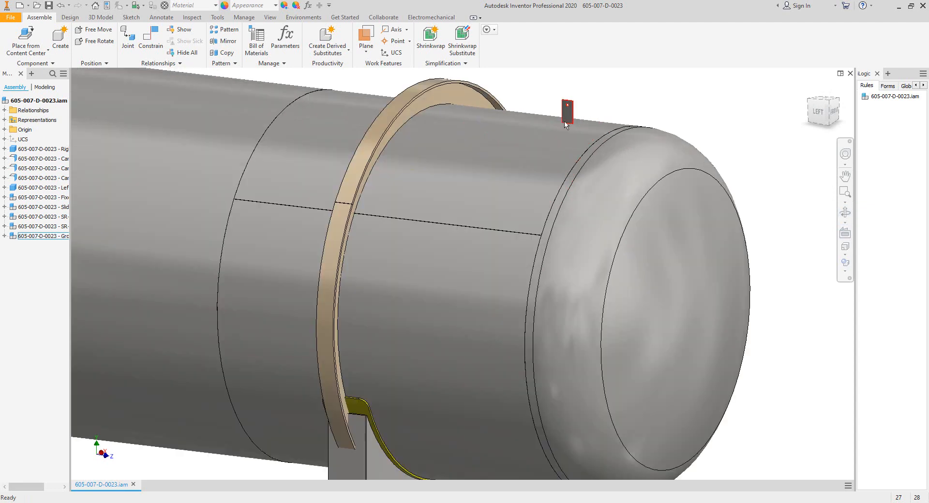
{"action": "scroll", "coordinate": [528, 352], "scroll_direction": "down", "scroll_amount": 3}
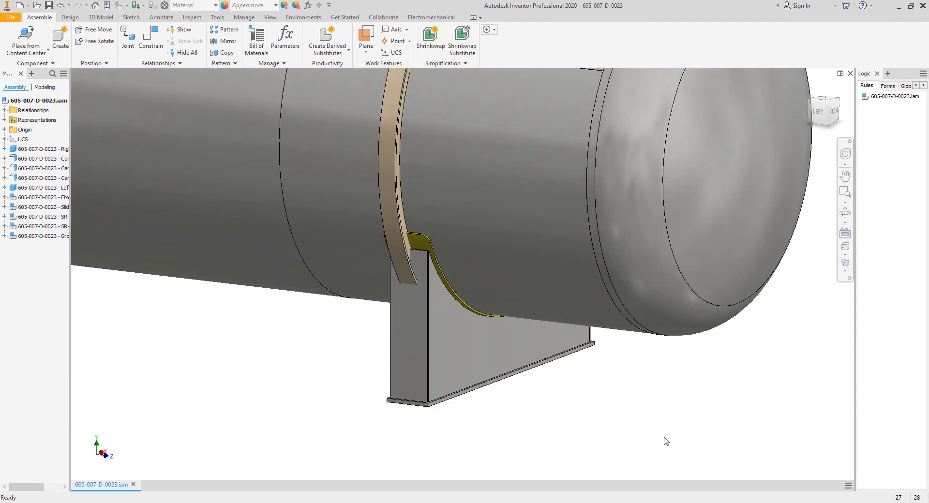
Switch to SADDLE.pdf in Acrobat and examine the detail of the grounding lug for its shape and end rounding.
{"action": "scroll", "coordinate": [639, 397], "scroll_direction": "up", "scroll_amount": 5}
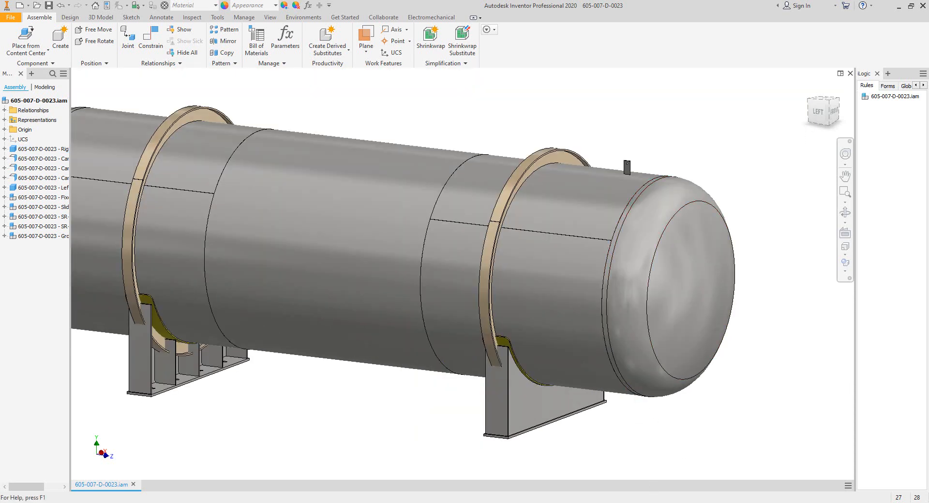
{"action": "mouse_move", "coordinate": [591, 502]}
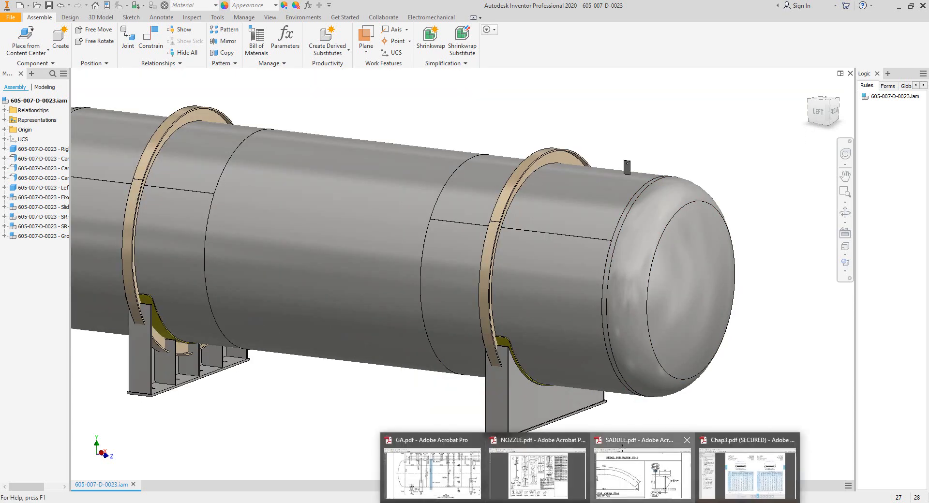
{"action": "left_click", "coordinate": [624, 467]}
{"action": "scroll", "coordinate": [570, 303], "scroll_direction": "down", "scroll_amount": 4, "text": "ctrl"}
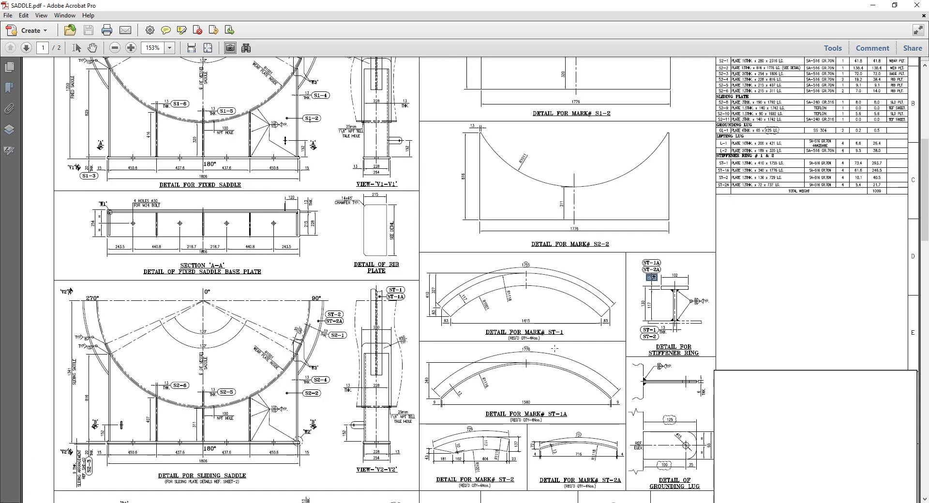
{"action": "scroll", "coordinate": [677, 380], "scroll_direction": "up", "scroll_amount": 5, "text": "ctrl"}
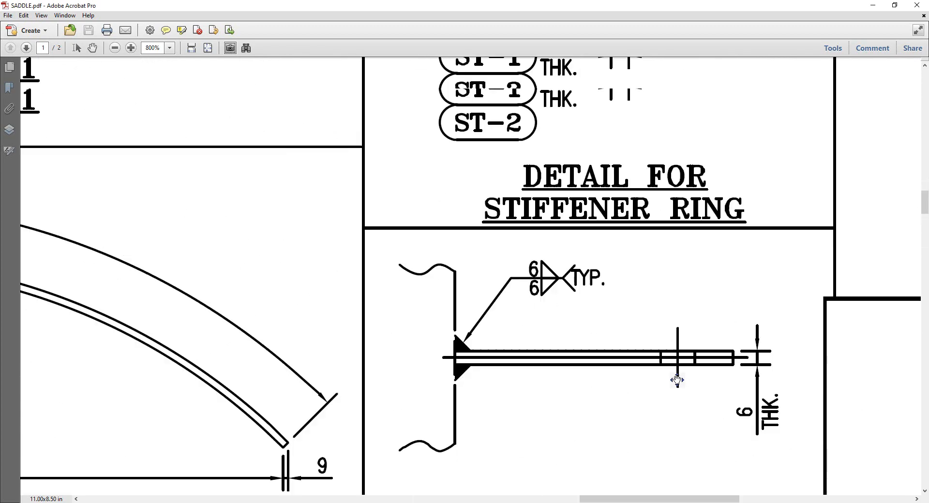
{"action": "scroll", "coordinate": [678, 383], "scroll_direction": "up", "scroll_amount": 2}
{"action": "scroll", "coordinate": [680, 400], "scroll_direction": "down", "scroll_amount": 1}
{"action": "scroll", "coordinate": [663, 403], "scroll_direction": "down", "scroll_amount": 2, "text": "ctrl"}
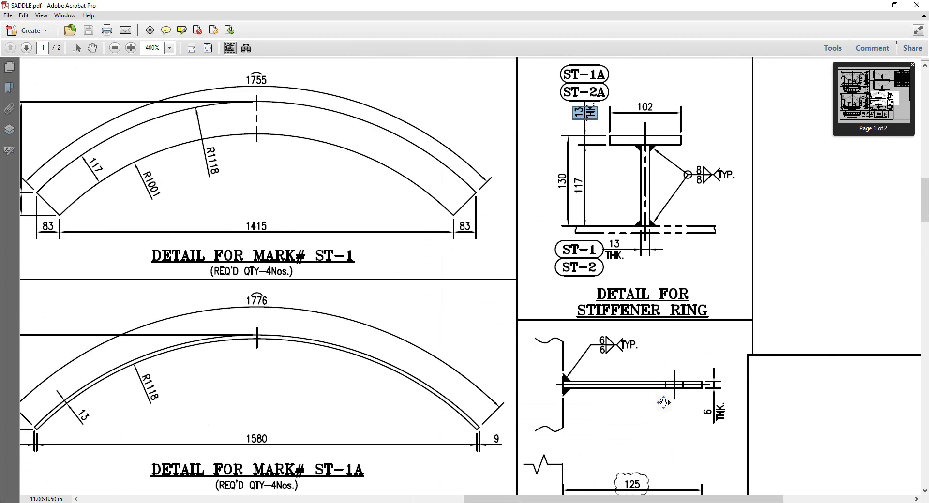
{"action": "scroll", "coordinate": [663, 403], "scroll_direction": "down", "scroll_amount": 4}
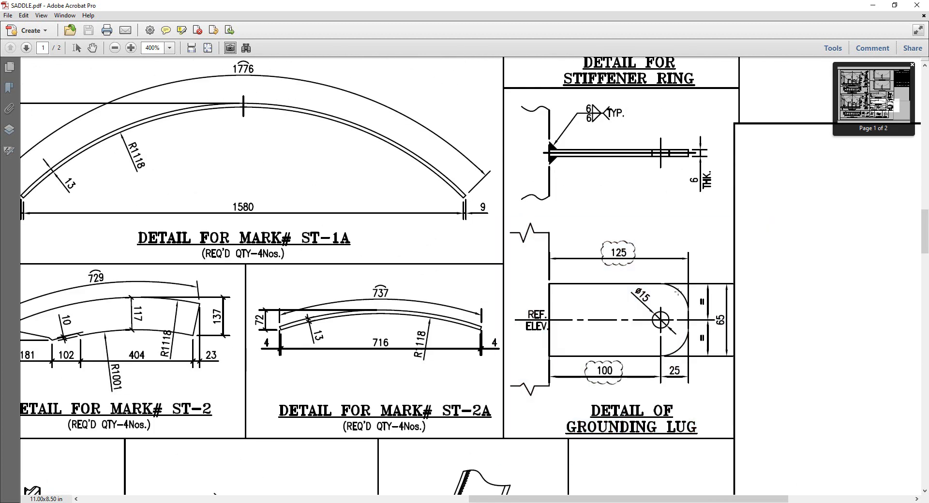
{"action": "scroll", "coordinate": [677, 291], "scroll_direction": "up", "scroll_amount": 1, "text": "ctrl"}
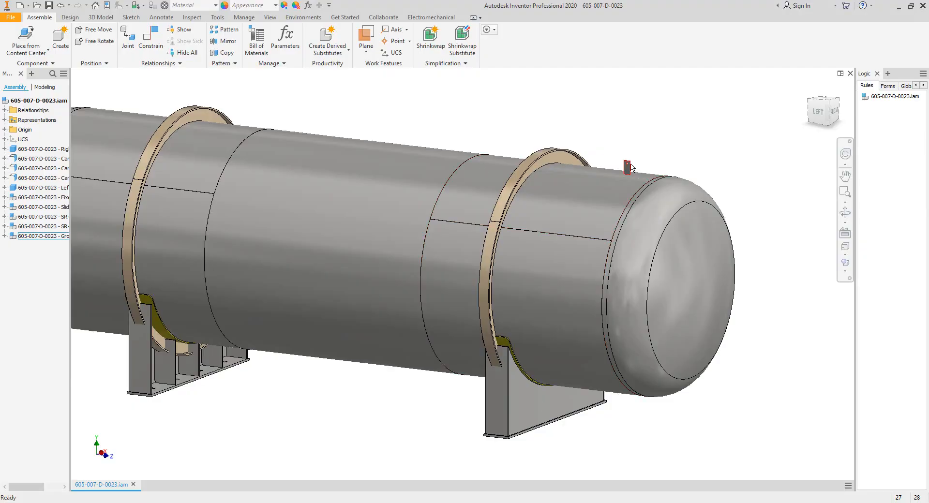
Open the grounding lug sub-assembly from the vessel in Inventor, and open its lug plate part for editing.
{"action": "right_click", "coordinate": [632, 167]}
{"action": "left_click", "coordinate": [623, 141]}
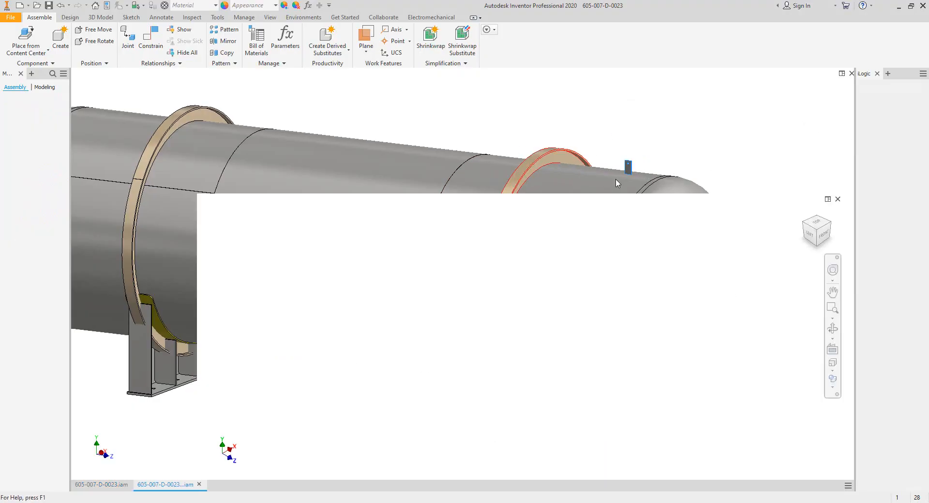
{"action": "right_click", "coordinate": [504, 178]}
{"action": "left_click", "coordinate": [501, 149]}
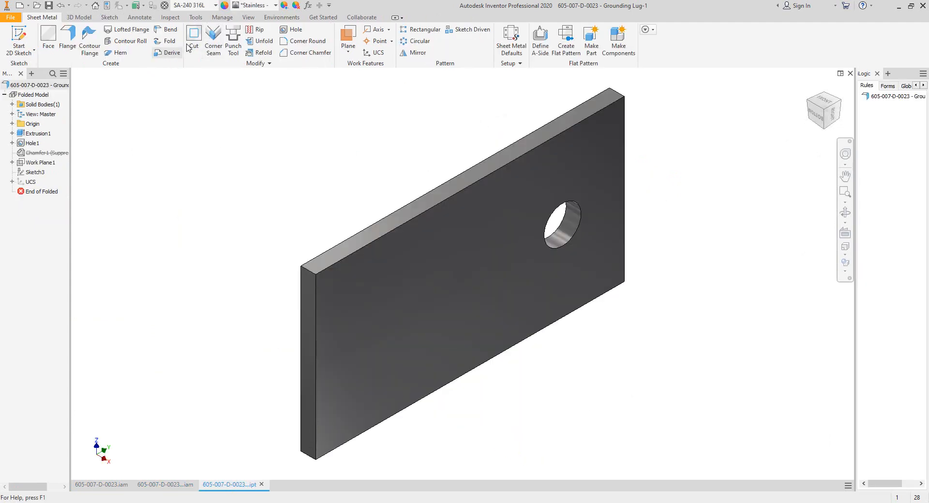
Fillet the two corner edges at the hole end of the lug plate with a 25 mm radius.
{"action": "left_click", "coordinate": [78, 17]}
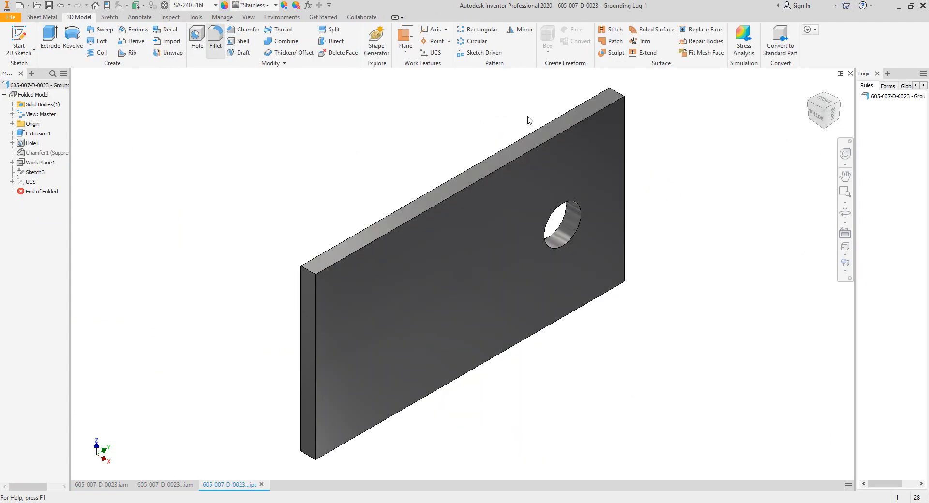
{"action": "left_click", "coordinate": [617, 94]}
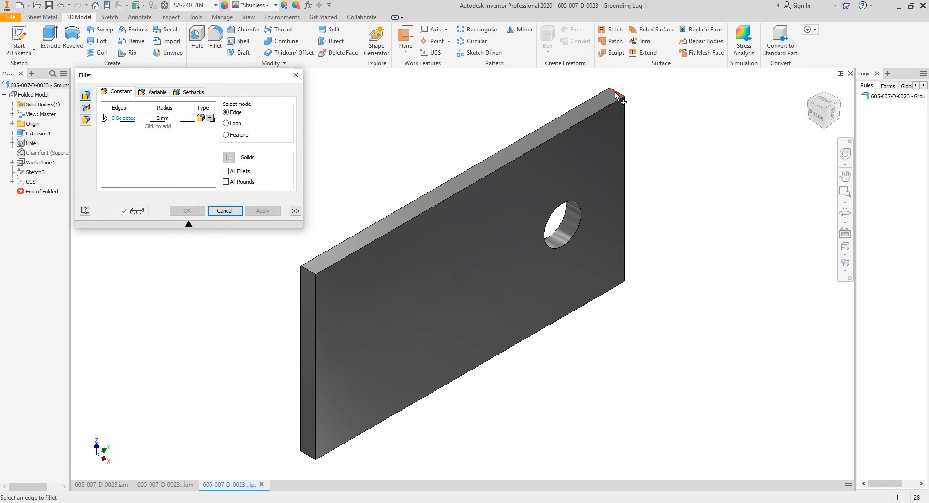
{"action": "left_click", "coordinate": [619, 277]}
{"action": "left_click", "coordinate": [177, 118]}
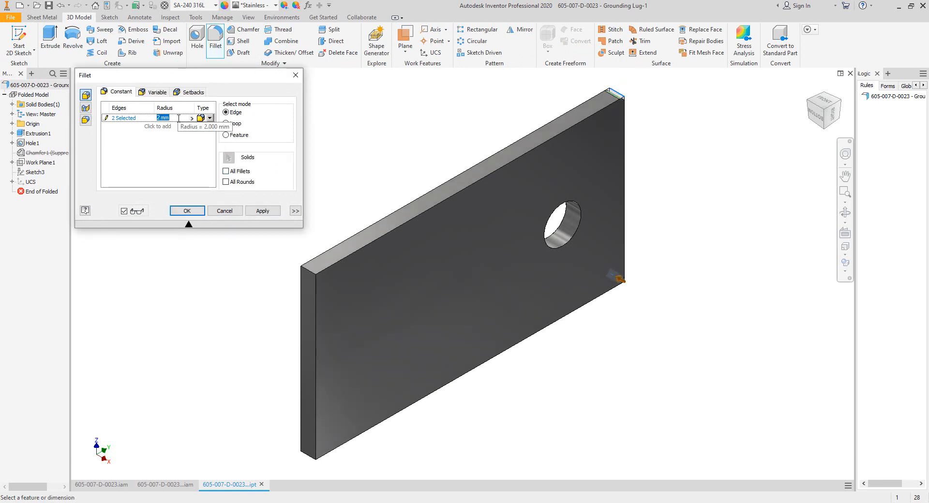
{"action": "type", "text": "25"}
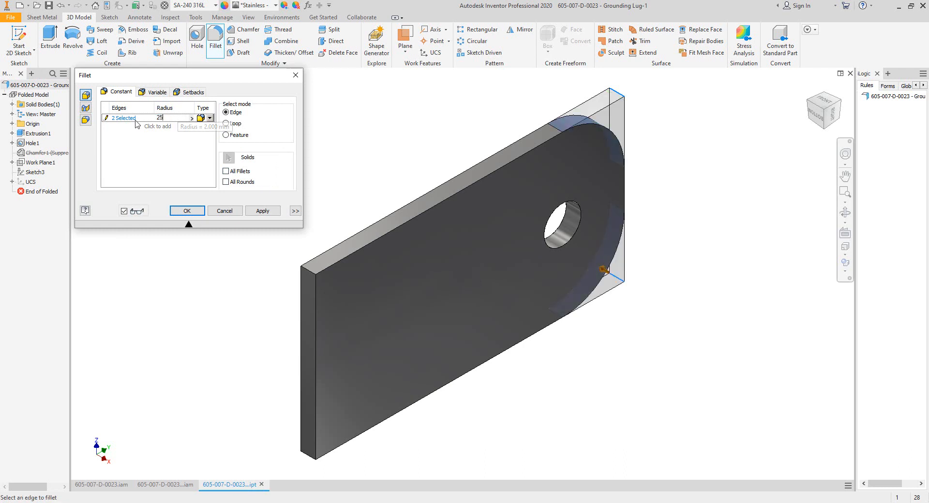
{"action": "left_click", "coordinate": [196, 211]}
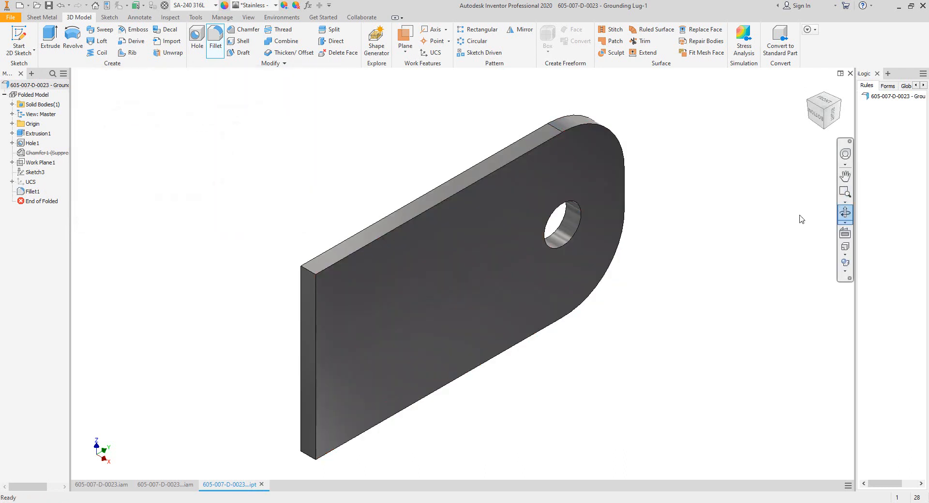
Close the lug part and its sub-assembly, return to the vessel assembly and check the rounded lug on the shell.
{"action": "scroll", "coordinate": [546, 229], "scroll_direction": "up", "scroll_amount": 2}
{"action": "middle_click_drag", "start_coordinate": [528, 256], "coordinate": [445, 267], "text": "shift"}
{"action": "right_click", "coordinate": [606, 176]}
{"action": "left_click", "coordinate": [643, 177]}
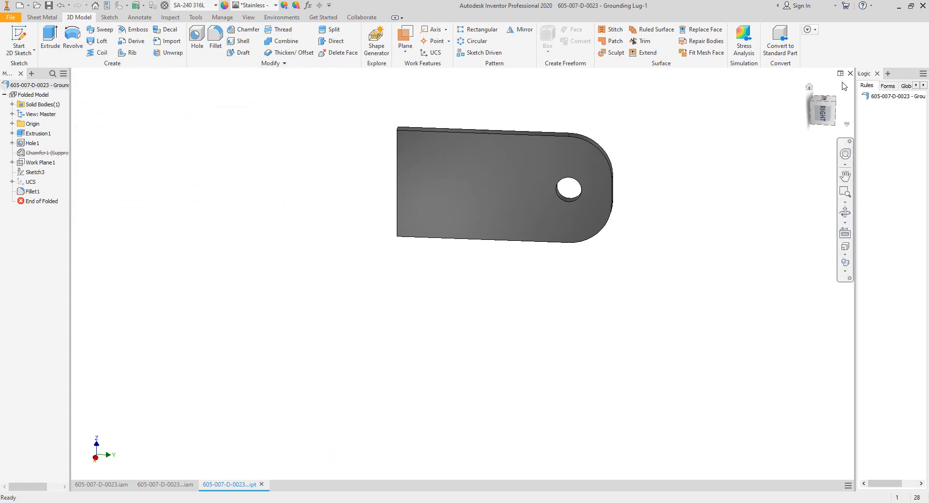
{"action": "left_click", "coordinate": [851, 73]}
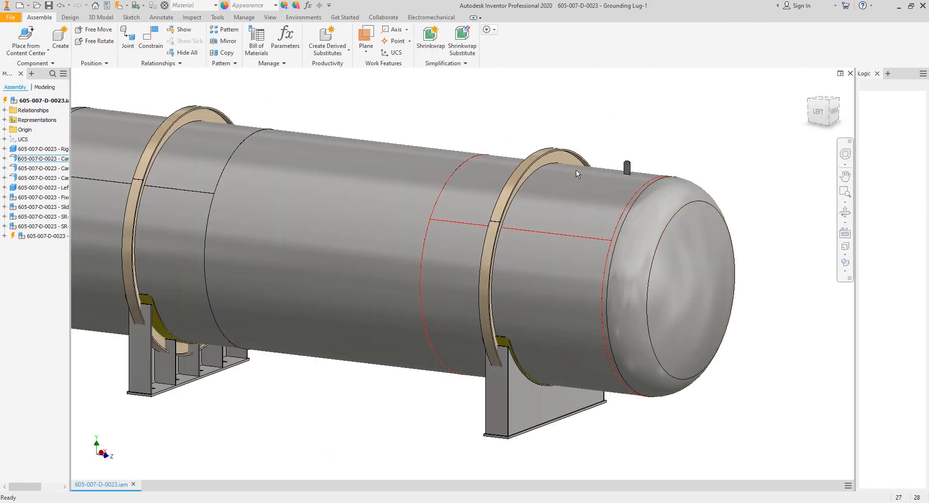
{"action": "left_click", "coordinate": [630, 168]}
{"action": "scroll", "coordinate": [630, 173], "scroll_direction": "down", "scroll_amount": 2}
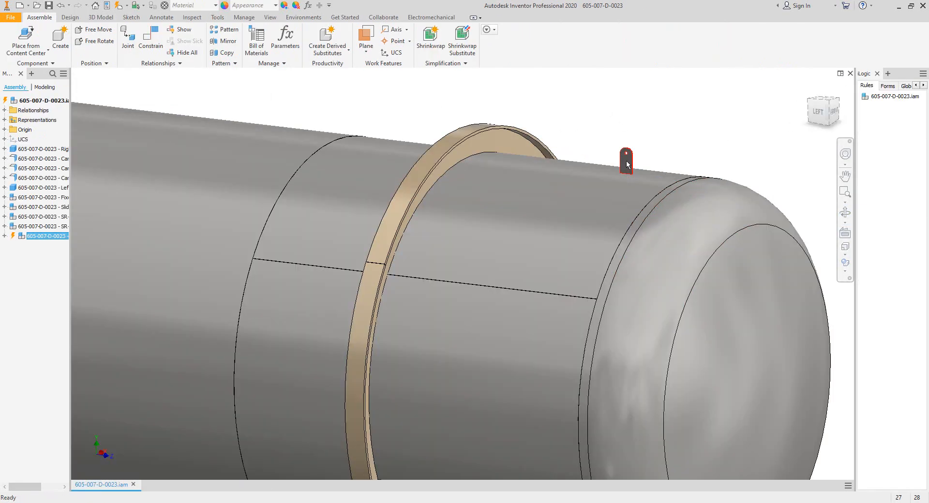
{"action": "scroll", "coordinate": [629, 163], "scroll_direction": "up", "scroll_amount": 2}
{"action": "middle_click_drag", "start_coordinate": [670, 108], "coordinate": [689, 81]}
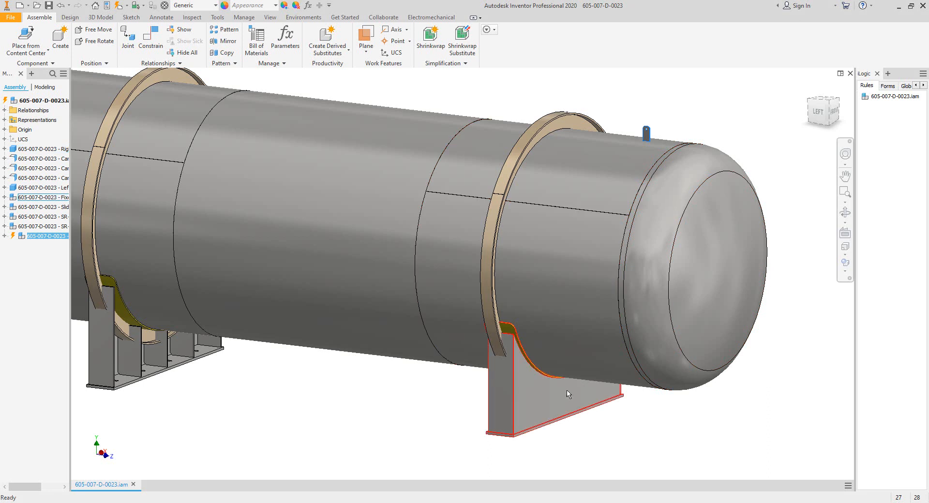
Delete the three Flush constraints that hold the grounding lug sub-assembly in place.
{"action": "left_click", "coordinate": [5, 236]}
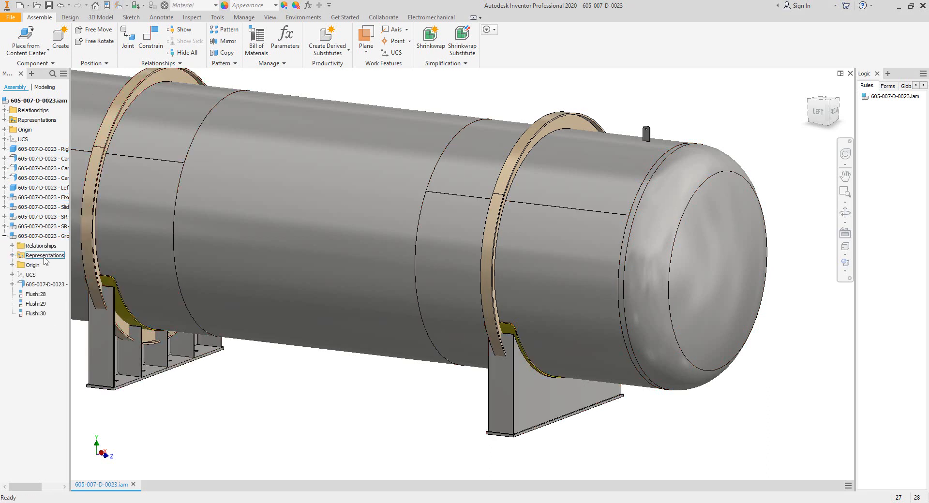
{"action": "left_click", "coordinate": [38, 295]}
{"action": "left_click", "coordinate": [40, 314], "text": "shift"}
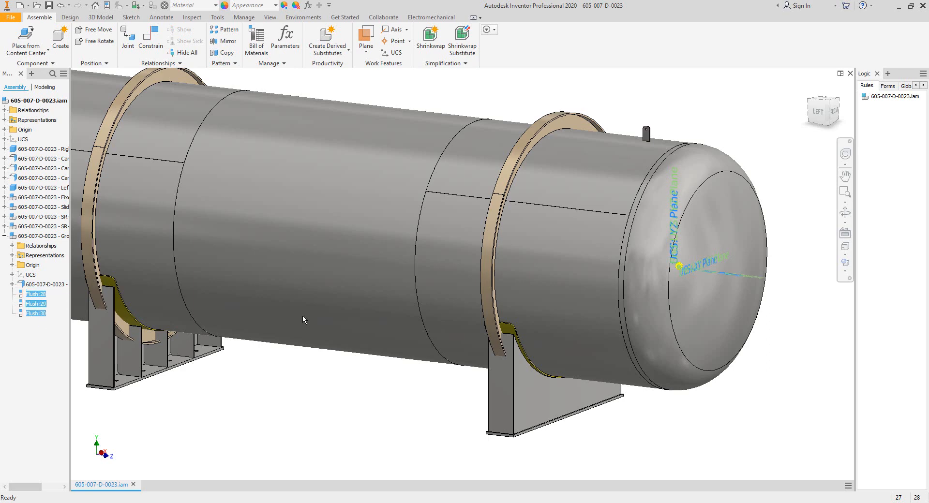
{"action": "left_click", "coordinate": [845, 212]}
{"action": "left_click_drag", "start_coordinate": [698, 288], "coordinate": [569, 252]}
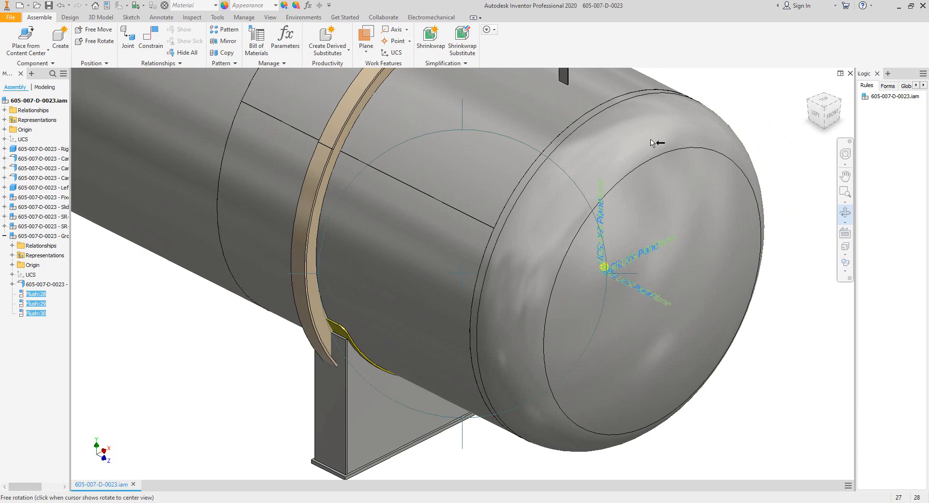
{"action": "scroll", "coordinate": [630, 259], "scroll_direction": "down", "scroll_amount": 3}
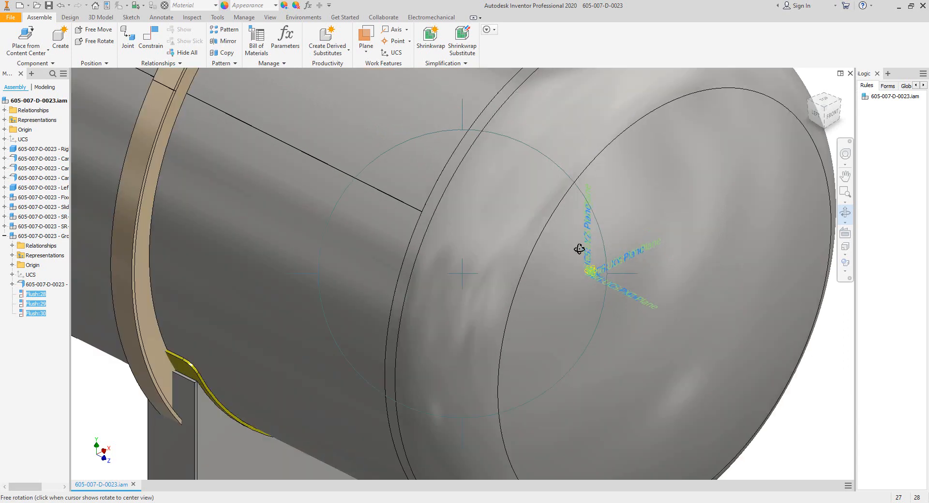
{"action": "scroll", "coordinate": [579, 249], "scroll_direction": "up", "scroll_amount": 3}
{"action": "key", "text": "Escape"}
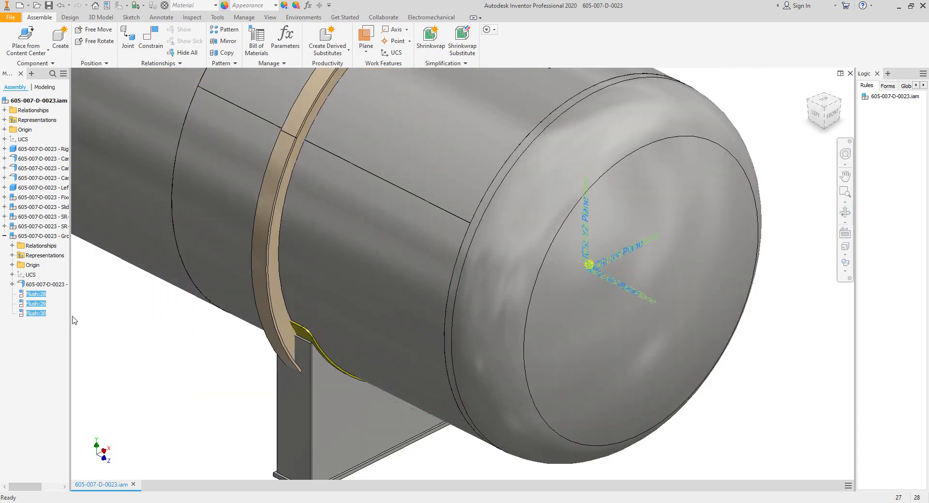
{"action": "right_click", "coordinate": [46, 298]}
{"action": "left_click", "coordinate": [63, 312]}
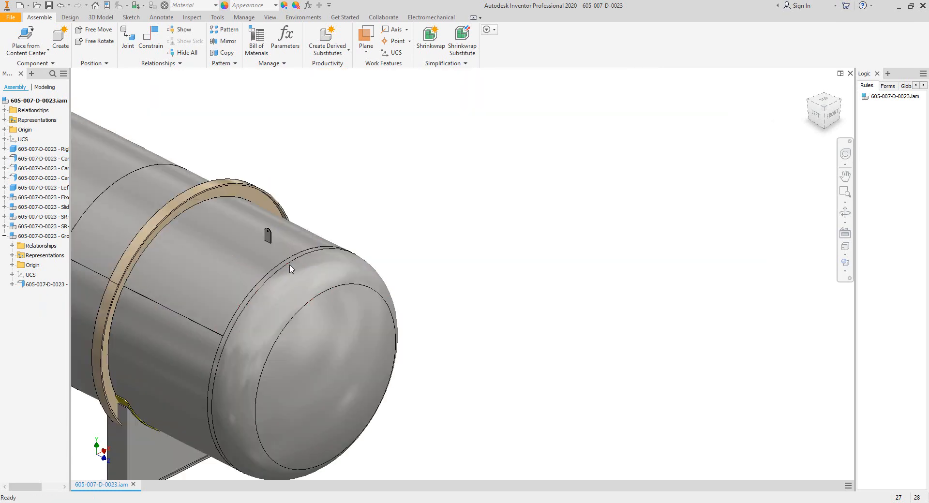
Move the freed grounding lug off the top of the shell to a spot near the fixed saddle.
{"action": "left_click_drag", "start_coordinate": [268, 236], "coordinate": [493, 393]}
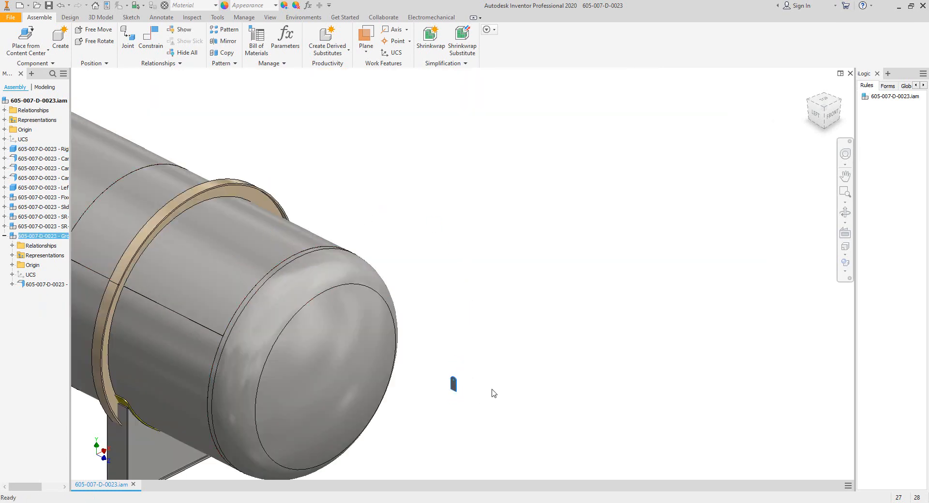
{"action": "middle_click_drag", "start_coordinate": [395, 441], "coordinate": [515, 308]}
{"action": "left_click_drag", "start_coordinate": [576, 252], "coordinate": [306, 371]}
{"action": "scroll", "coordinate": [307, 388], "scroll_direction": "down", "scroll_amount": 3}
{"action": "middle_click_drag", "start_coordinate": [323, 359], "coordinate": [402, 276]}
{"action": "middle_click_drag", "start_coordinate": [354, 373], "coordinate": [416, 274]}
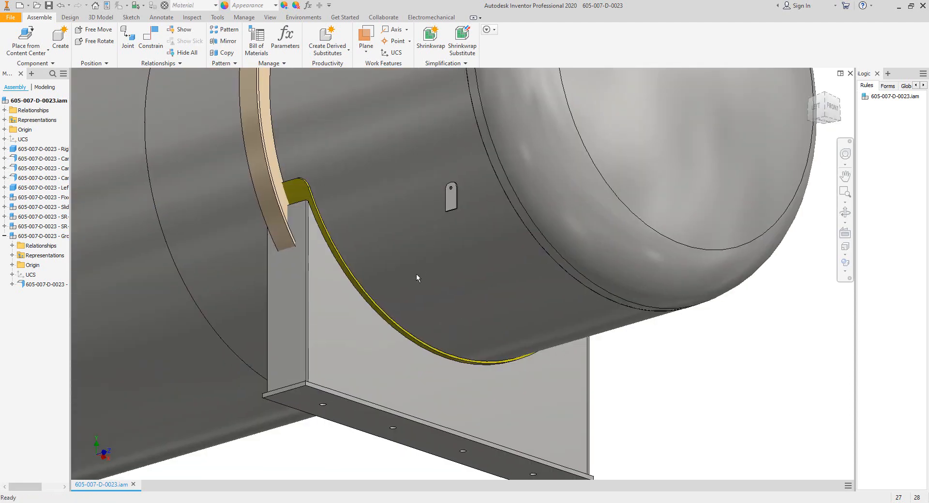
Mate the grounding lug's flat end face to the fixed saddle's web plate with a 0 mm offset.
{"action": "key", "text": "c"}
{"action": "scroll", "coordinate": [455, 209], "scroll_direction": "down", "scroll_amount": 10}
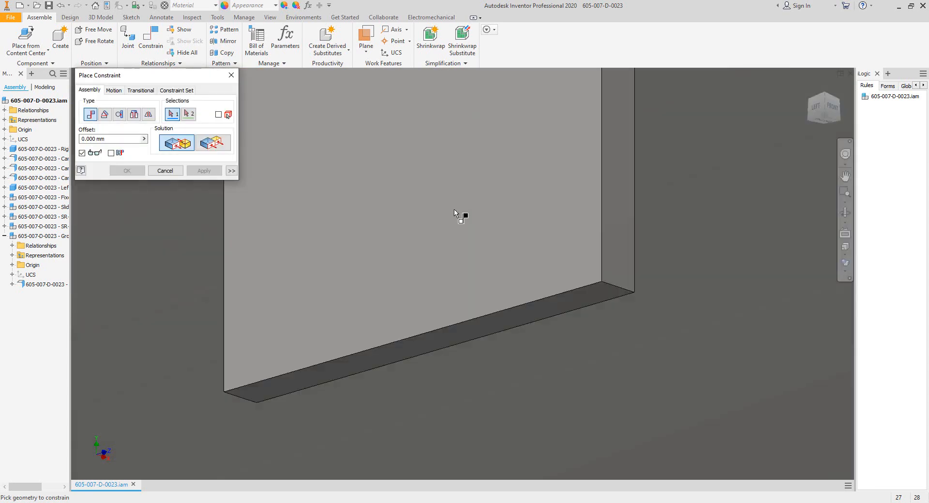
{"action": "left_click", "coordinate": [570, 304]}
{"action": "scroll", "coordinate": [568, 297], "scroll_direction": "up", "scroll_amount": 10}
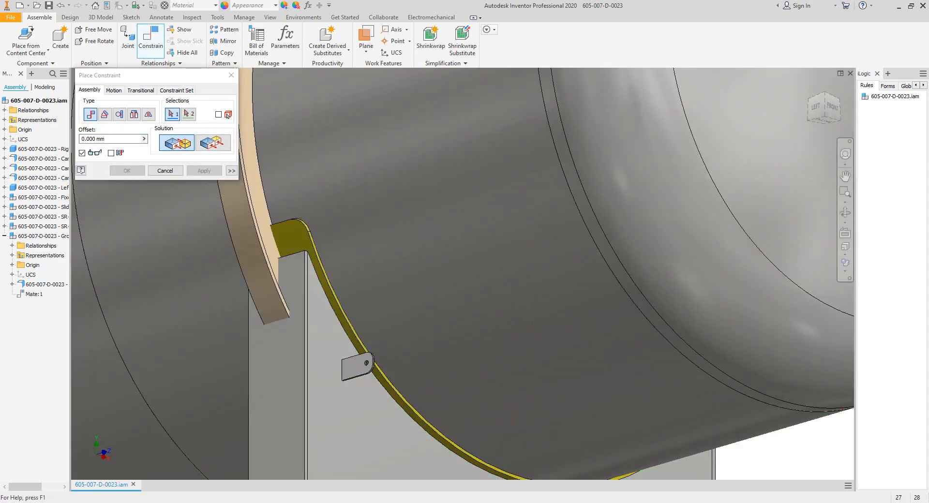
Examine the grounding lug's location on the saddle in SADDLE.pdf, using the sliding saddle detail and View V2-V2, and return to Inventor.
{"action": "left_click", "coordinate": [562, 474]}
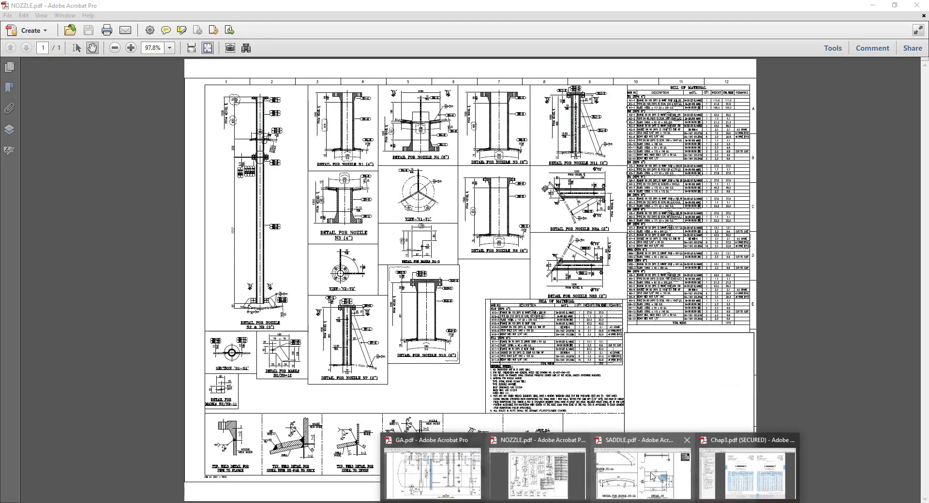
{"action": "left_click", "coordinate": [644, 466]}
{"action": "scroll", "coordinate": [273, 247], "scroll_direction": "down", "scroll_amount": 1, "text": "ctrl"}
{"action": "left_click_drag", "start_coordinate": [199, 247], "coordinate": [277, 255]}
{"action": "scroll", "coordinate": [166, 260], "scroll_direction": "up", "scroll_amount": 4, "text": "ctrl"}
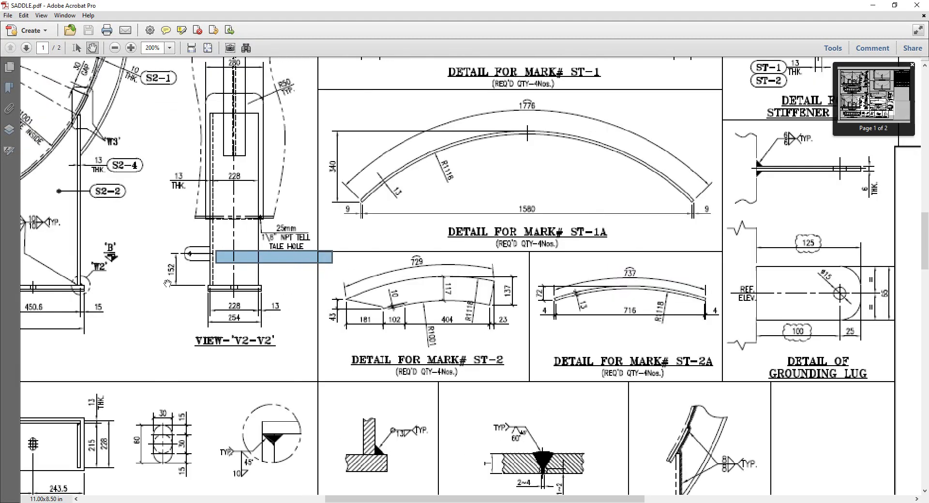
{"action": "left_click_drag", "start_coordinate": [223, 263], "coordinate": [375, 280]}
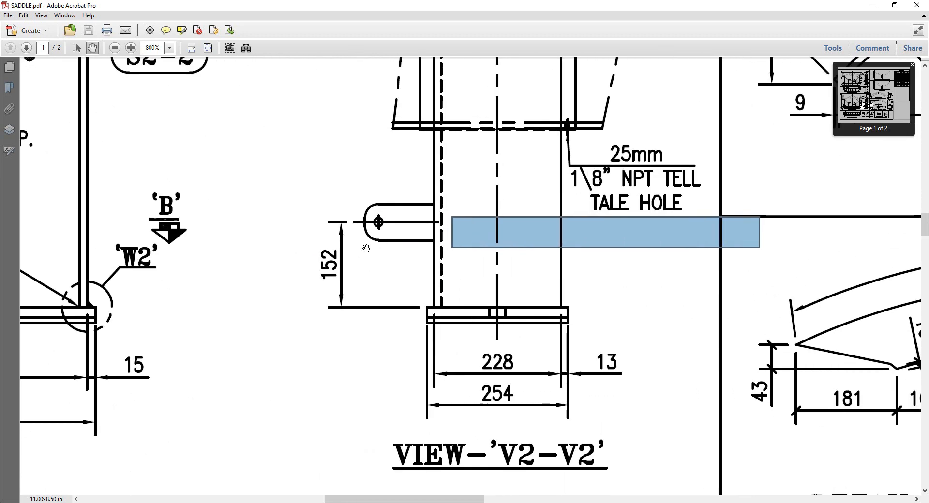
{"action": "left_click_drag", "start_coordinate": [169, 282], "coordinate": [506, 280]}
{"action": "scroll", "coordinate": [352, 280], "scroll_direction": "down", "scroll_amount": 2, "text": "ctrl"}
{"action": "left_click_drag", "start_coordinate": [205, 278], "coordinate": [465, 282]}
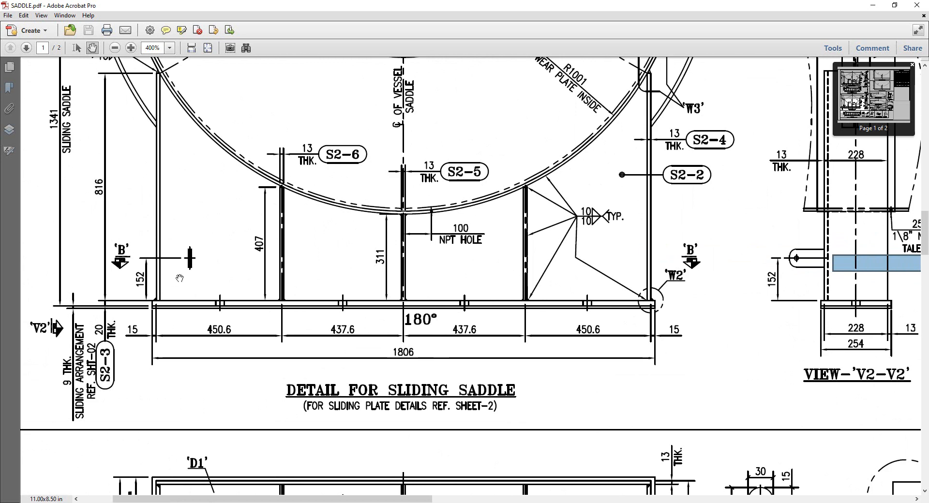
{"action": "left_click_drag", "start_coordinate": [672, 314], "coordinate": [529, 311]}
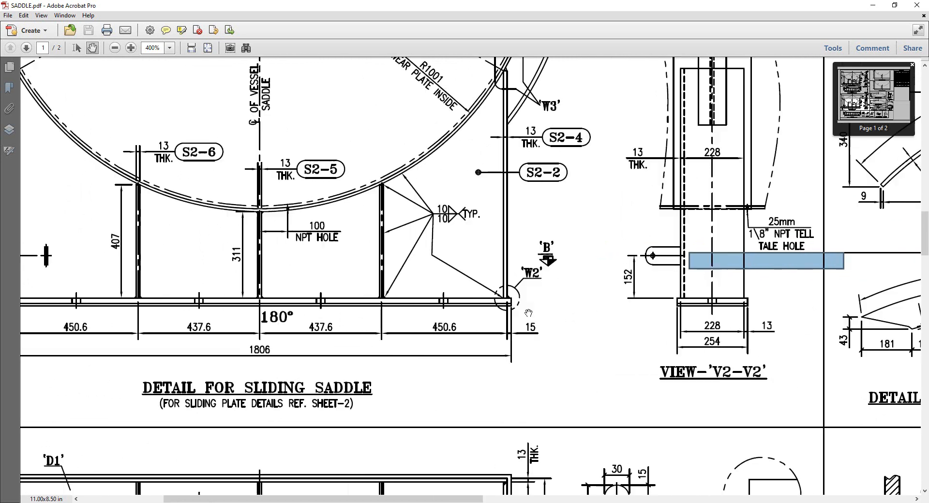
{"action": "left_click_drag", "start_coordinate": [704, 263], "coordinate": [631, 259]}
{"action": "scroll", "coordinate": [577, 269], "scroll_direction": "up", "scroll_amount": 1, "text": "ctrl"}
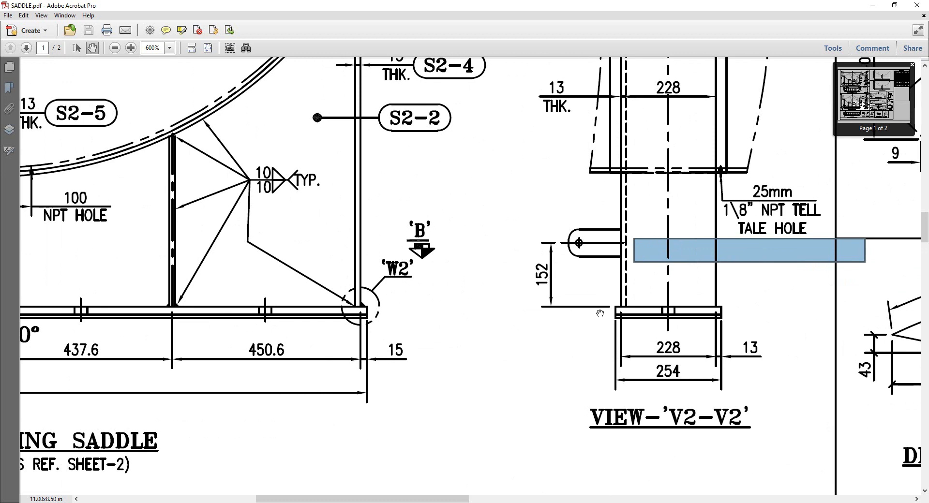
{"action": "key", "text": "alt+Tab"}
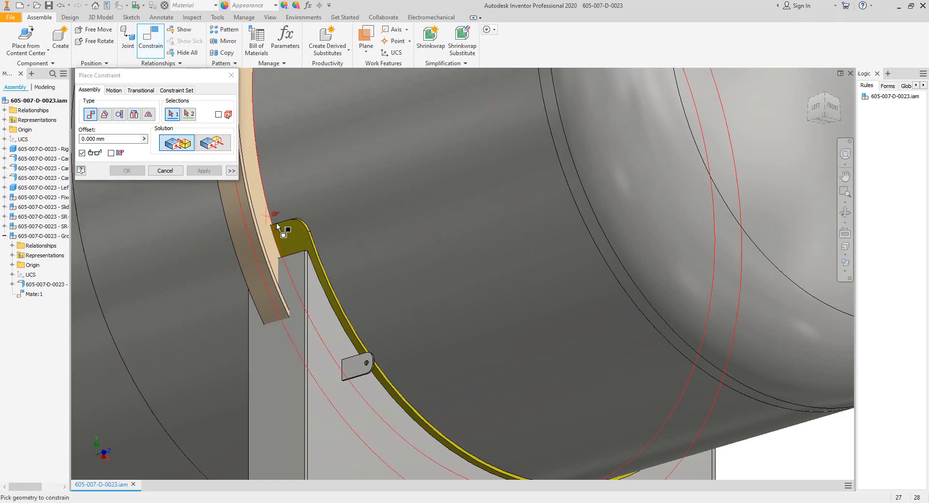
Mate the grounding lug's XY origin plane to the top face of the fixed saddle's base plate with a 156 mm offset.
{"action": "middle_click_drag", "start_coordinate": [364, 320], "coordinate": [371, 234]}
{"action": "left_click", "coordinate": [165, 171]}
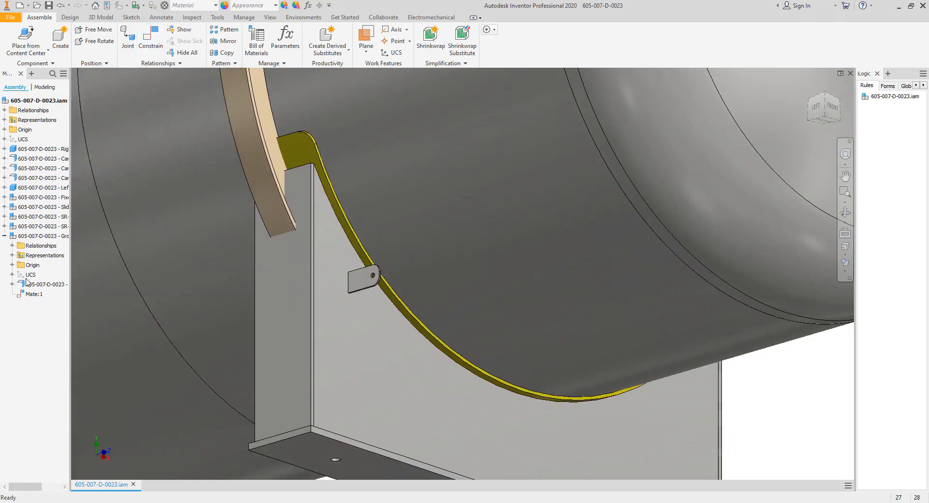
{"action": "left_click", "coordinate": [12, 284]}
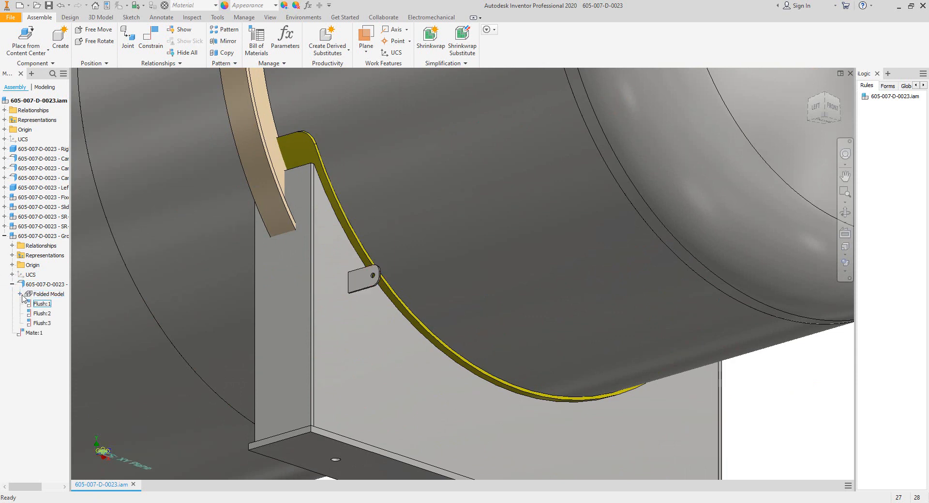
{"action": "left_click", "coordinate": [20, 294]}
{"action": "left_click", "coordinate": [28, 304]}
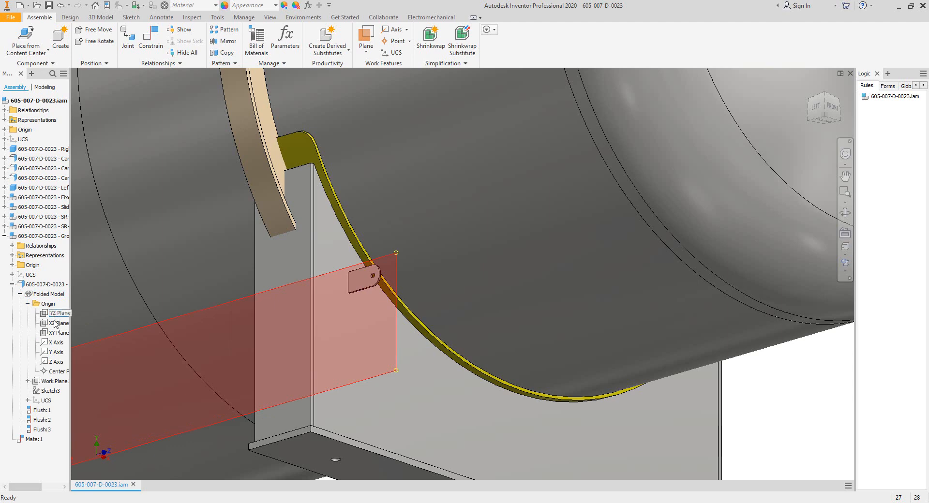
{"action": "left_click", "coordinate": [56, 334]}
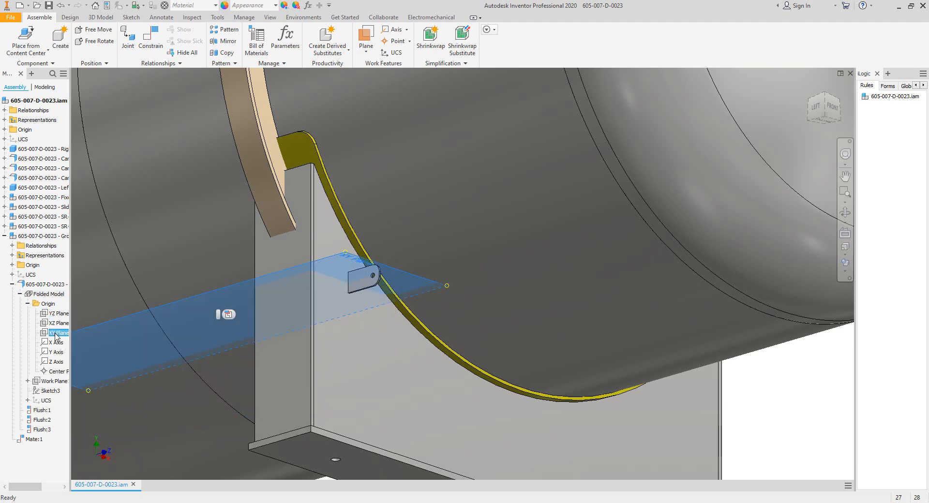
{"action": "key", "text": "c"}
{"action": "middle_click_drag", "start_coordinate": [437, 272], "coordinate": [399, 310], "text": "shift"}
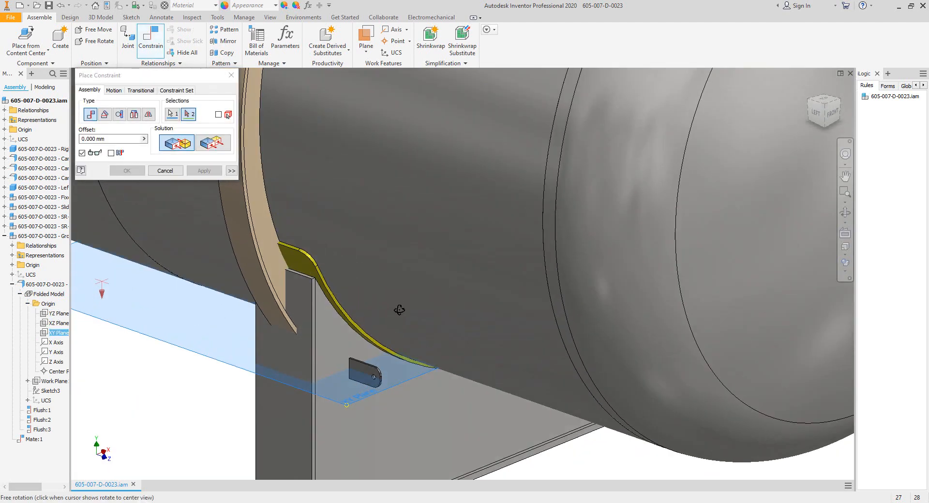
{"action": "middle_click_drag", "start_coordinate": [399, 477], "coordinate": [458, 309]}
{"action": "scroll", "coordinate": [392, 354], "scroll_direction": "down", "scroll_amount": 5}
{"action": "left_click", "coordinate": [312, 403]}
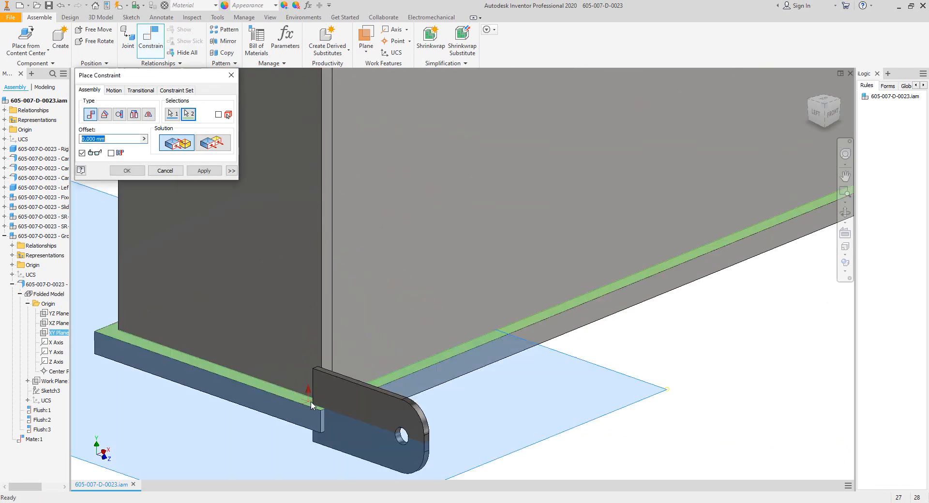
{"action": "type", "text": "15"}
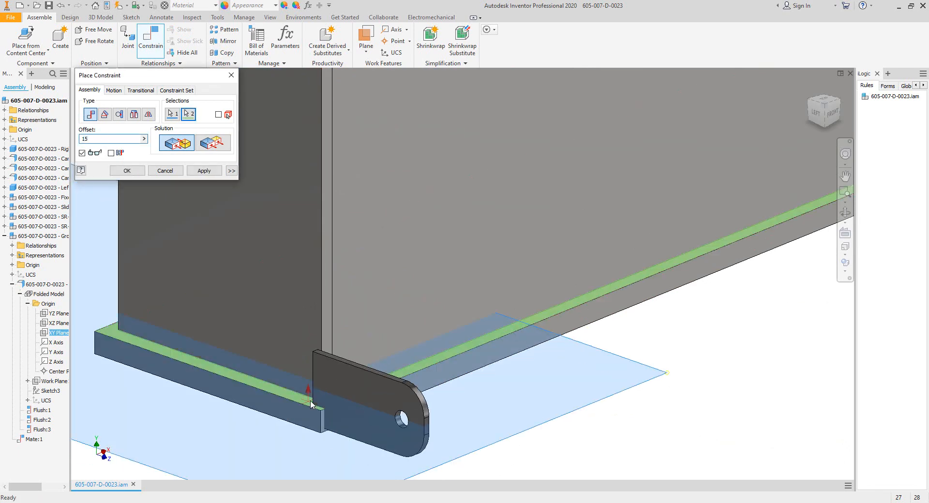
{"action": "type", "text": "6"}
{"action": "scroll", "coordinate": [523, 329], "scroll_direction": "up", "scroll_amount": 3}
{"action": "scroll", "coordinate": [587, 305], "scroll_direction": "down", "scroll_amount": 2}
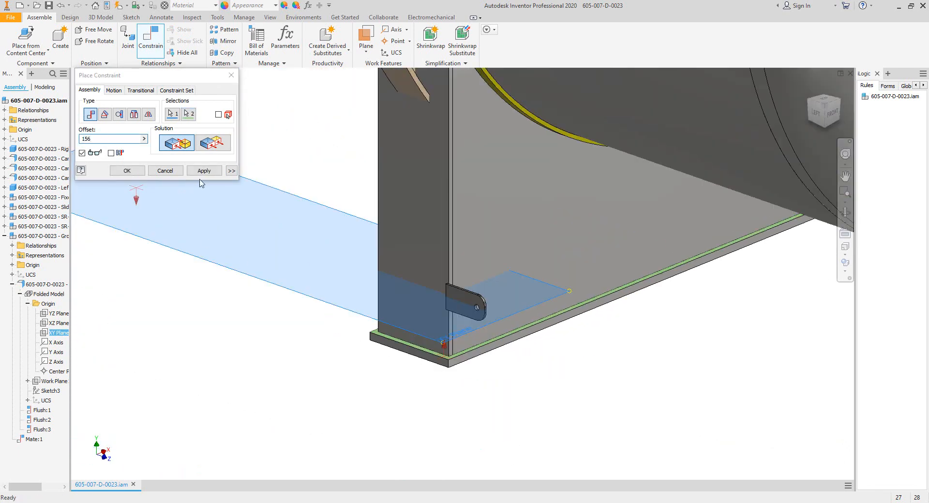
{"action": "left_click", "coordinate": [204, 171]}
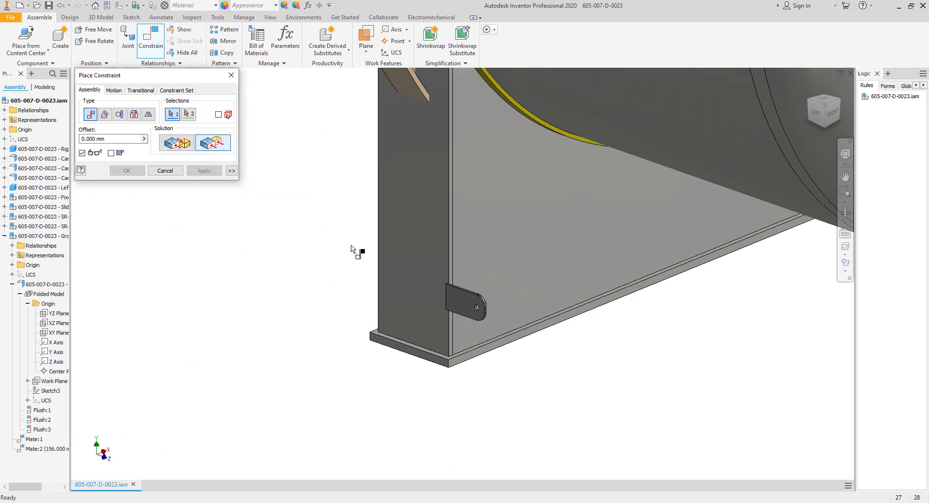
Constrain the grounding lug's broad side face flush with the fixed saddle's outer rib face at a 150 mm offset.
{"action": "scroll", "coordinate": [450, 304], "scroll_direction": "down", "scroll_amount": 3}
{"action": "left_click", "coordinate": [467, 298]}
{"action": "left_click", "coordinate": [414, 309]}
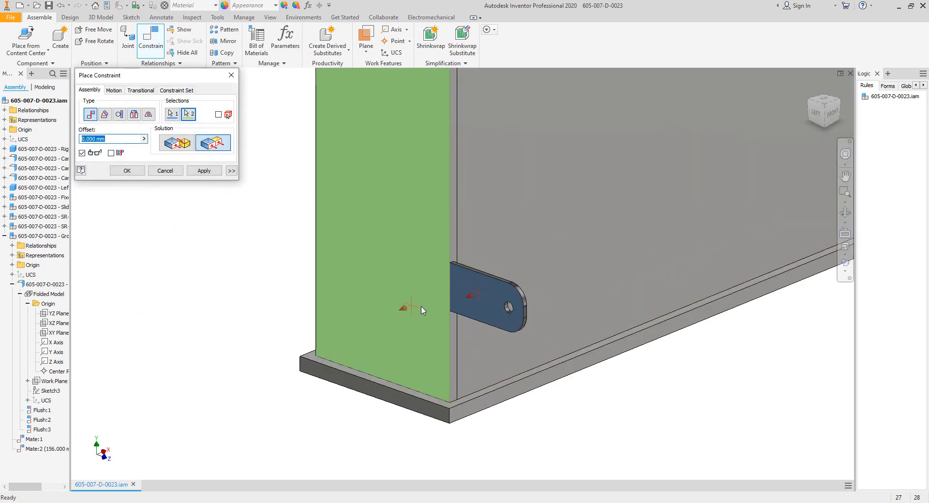
{"action": "left_click", "coordinate": [127, 171]}
{"action": "scroll", "coordinate": [324, 259], "scroll_direction": "up", "scroll_amount": 5}
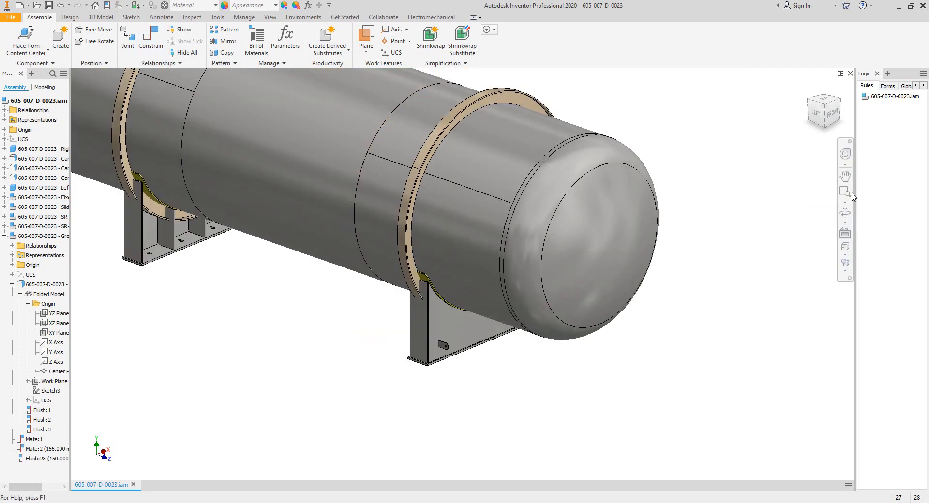
{"action": "left_click", "coordinate": [845, 212]}
{"action": "left_click_drag", "start_coordinate": [655, 284], "coordinate": [578, 314]}
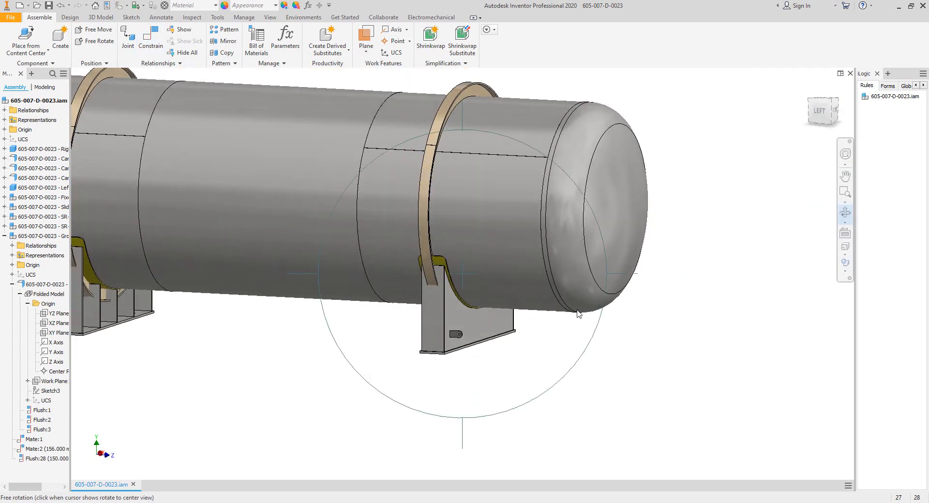
{"action": "right_click", "coordinate": [534, 306]}
{"action": "left_click", "coordinate": [697, 380]}
Switch to Static Equipment Generator and check the Grounding Lug's description, dimensions and material in the bill of materials.
{"action": "key", "text": "alt+Tab"}
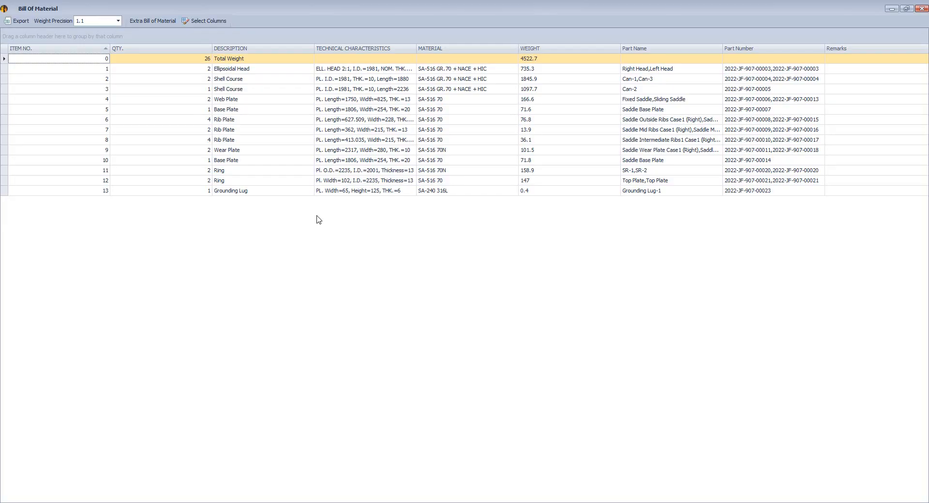
{"action": "left_click", "coordinate": [244, 191]}
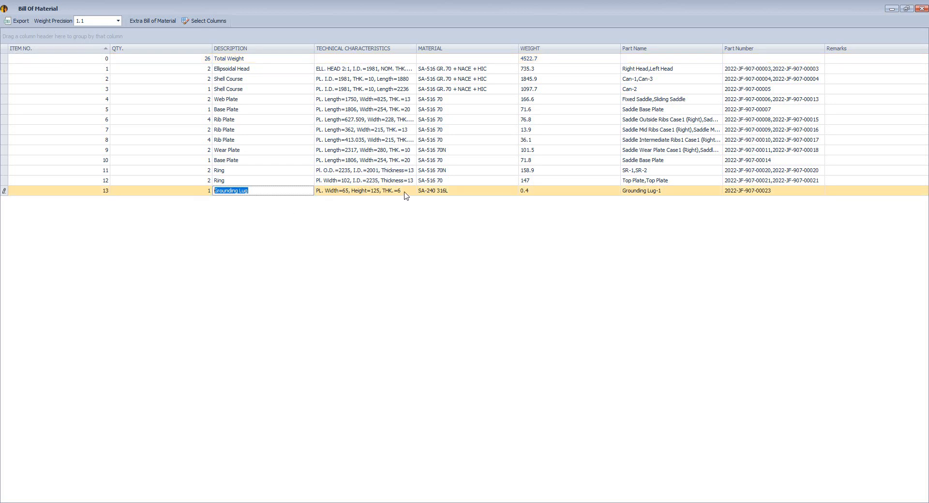
{"action": "left_click_drag", "start_coordinate": [404, 192], "coordinate": [315, 192]}
{"action": "left_click", "coordinate": [440, 192]}
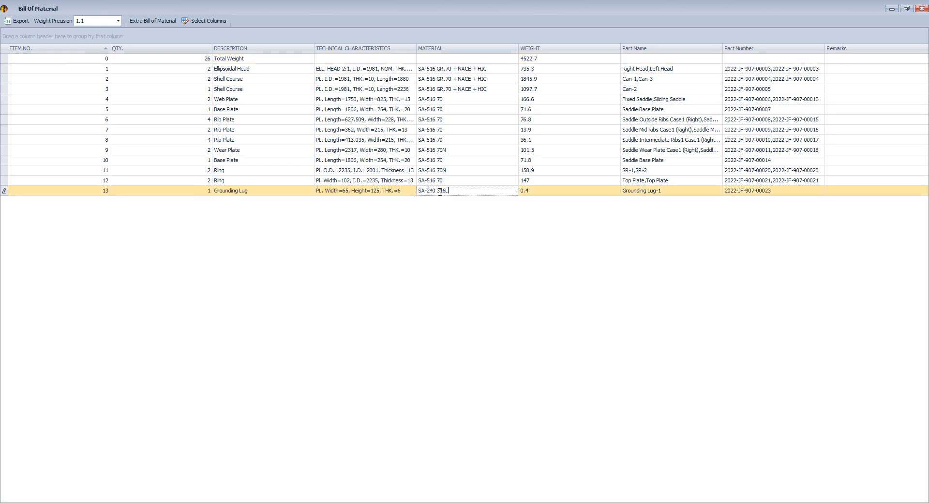
{"action": "left_click_drag", "start_coordinate": [440, 192], "coordinate": [411, 200]}
{"action": "left_click", "coordinate": [918, 14]}
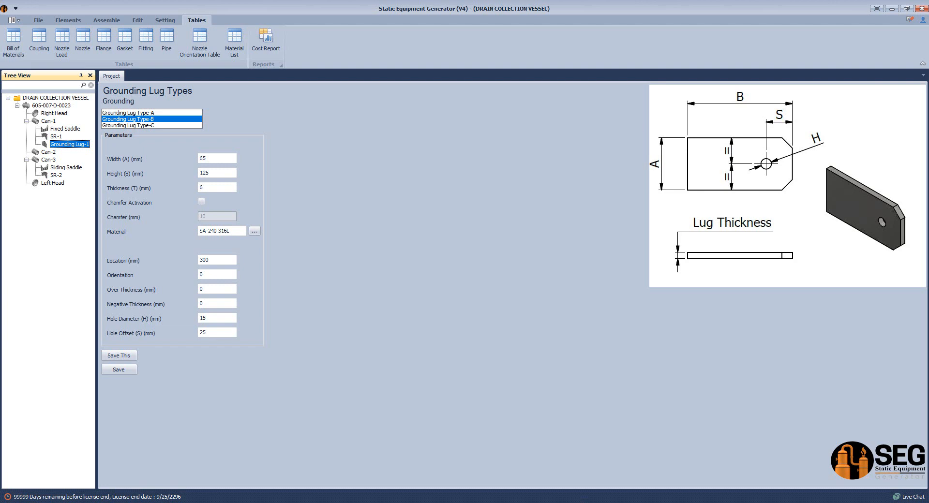
Examine the lifting lugs' elevations and angular orientations in the elevation and end views of GA.pdf.
{"action": "mouse_move", "coordinate": [613, 502]}
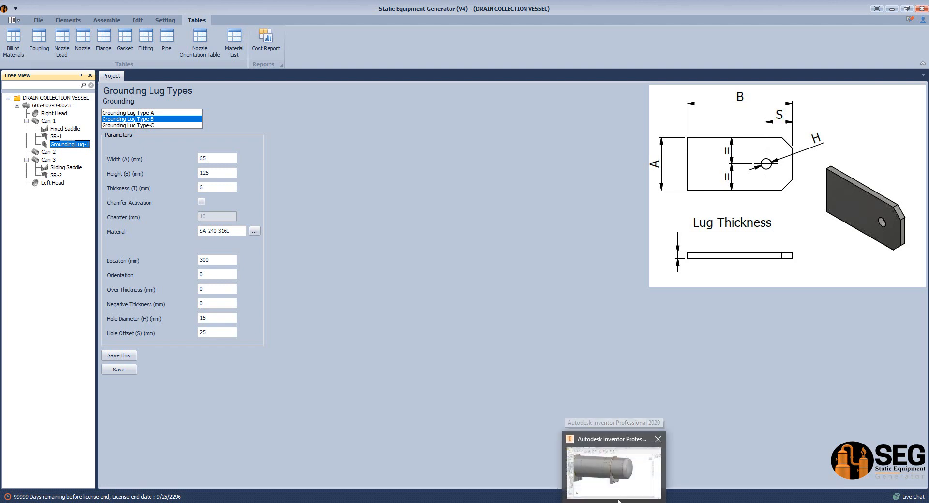
{"action": "left_click", "coordinate": [590, 502]}
{"action": "left_click", "coordinate": [432, 472]}
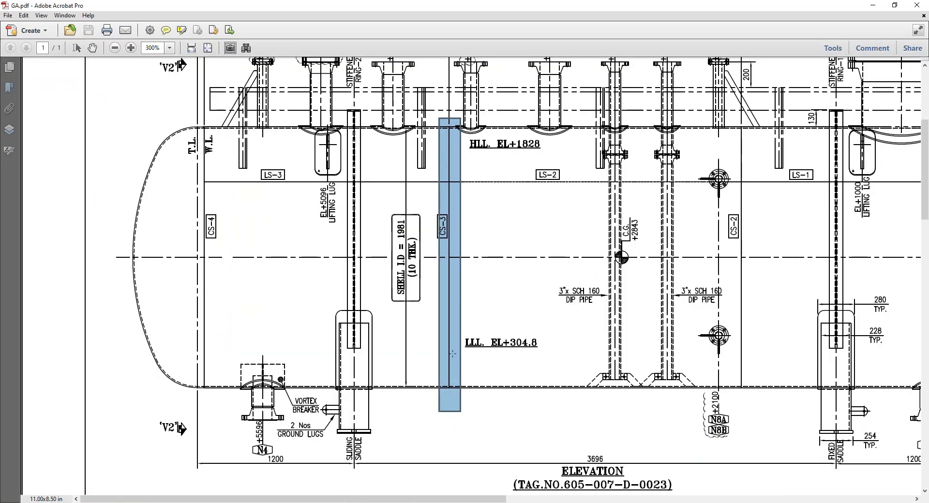
{"action": "mouse_move", "coordinate": [685, 224]}
{"action": "left_mouse_down"}
{"action": "mouse_move", "coordinate": [598, 246]}
{"action": "mouse_move", "coordinate": [471, 258]}
{"action": "left_mouse_up"}
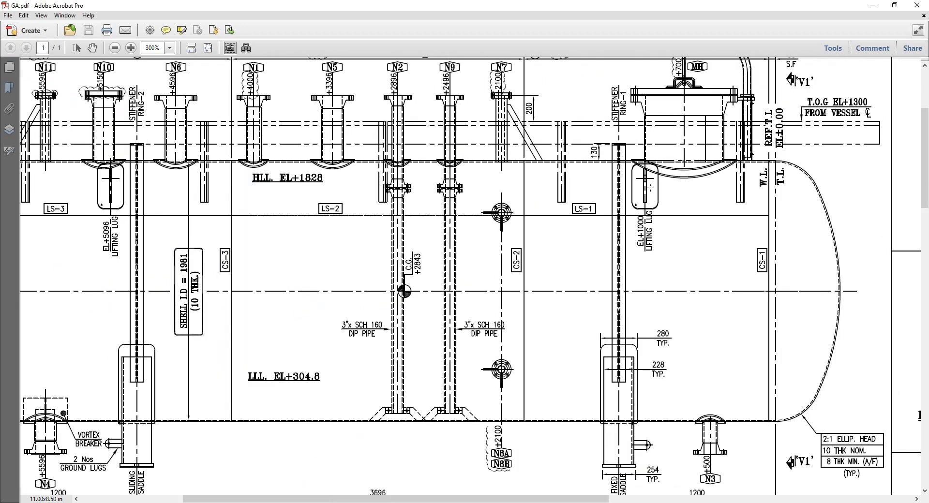
{"action": "middle_click_drag", "start_coordinate": [162, 228], "coordinate": [140, 229]}
{"action": "left_click_drag", "start_coordinate": [115, 147], "coordinate": [160, 203]}
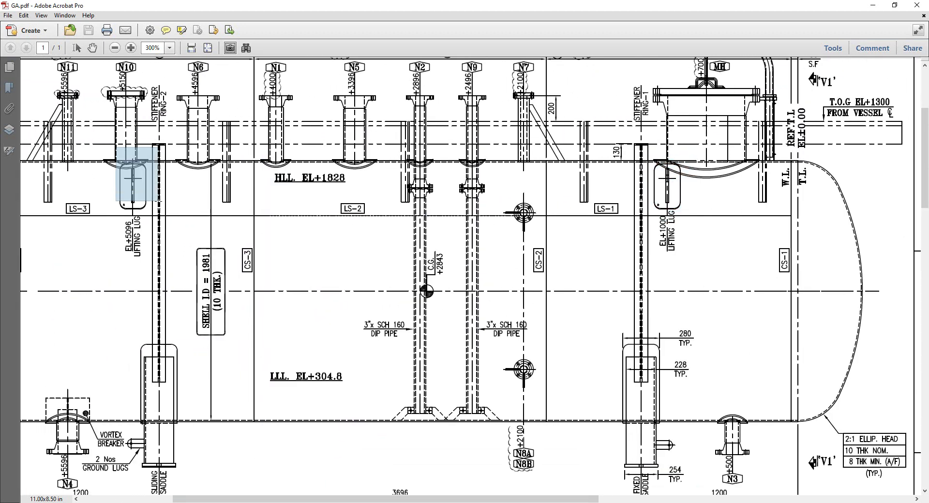
{"action": "middle_click_drag", "start_coordinate": [509, 281], "coordinate": [498, 451]}
{"action": "left_click_drag", "start_coordinate": [492, 340], "coordinate": [540, 395]}
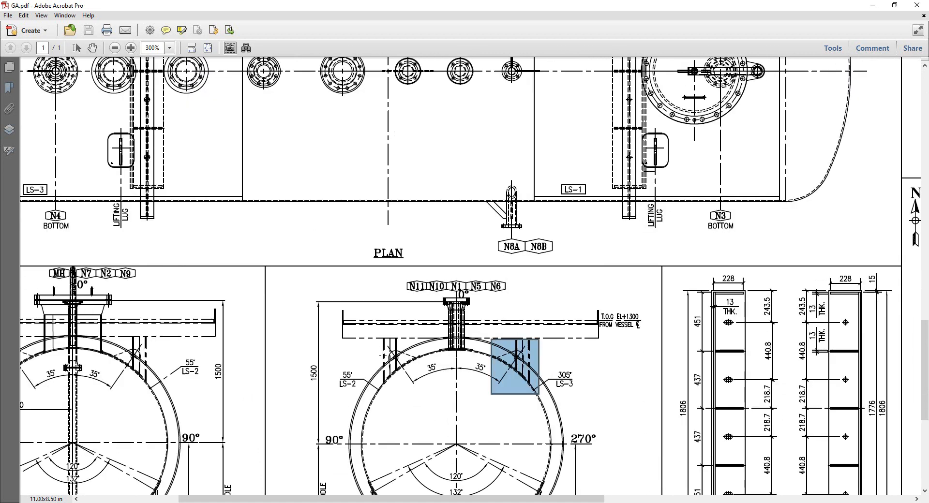
{"action": "left_click_drag", "start_coordinate": [374, 346], "coordinate": [438, 392]}
{"action": "left_click", "coordinate": [421, 362]}
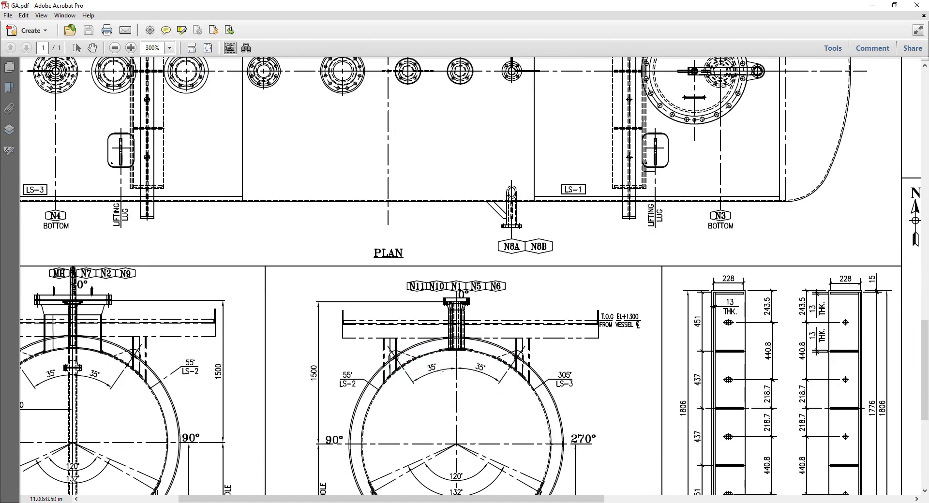
{"action": "left_click_drag", "start_coordinate": [417, 358], "coordinate": [491, 386]}
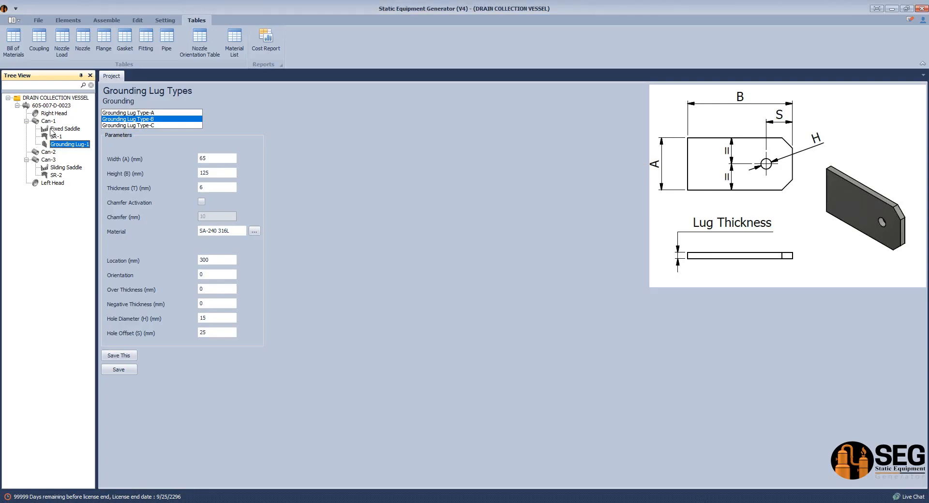
Add a Lug Type2 named Lug-1 to Can-1 in Static Equipment Generator.
{"action": "left_click", "coordinate": [48, 121]}
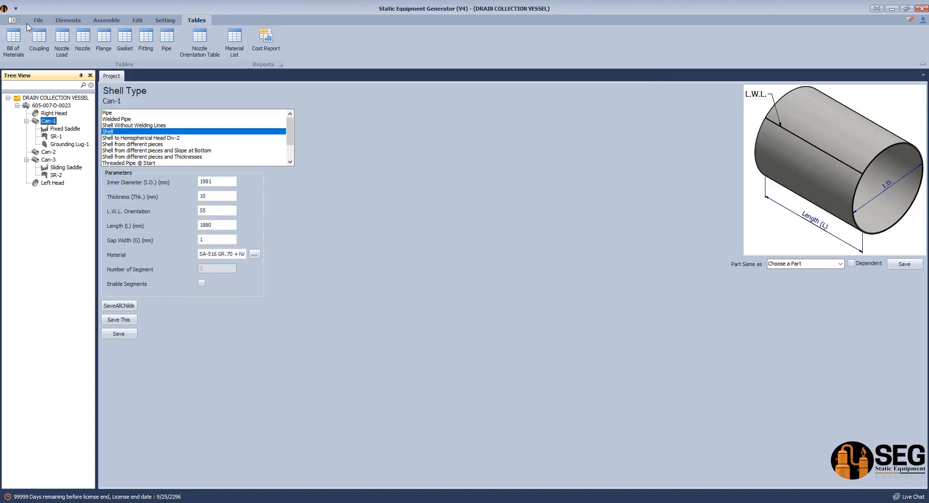
{"action": "left_click", "coordinate": [68, 20]}
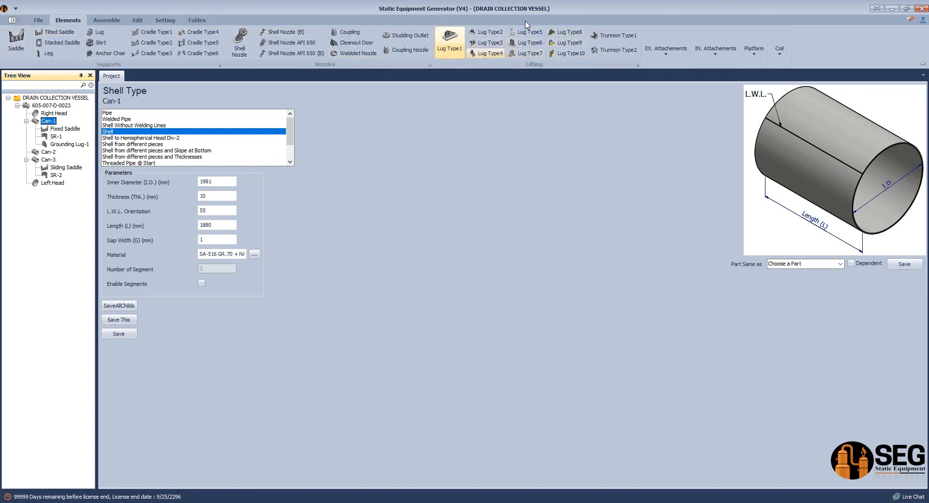
{"action": "left_click", "coordinate": [485, 36]}
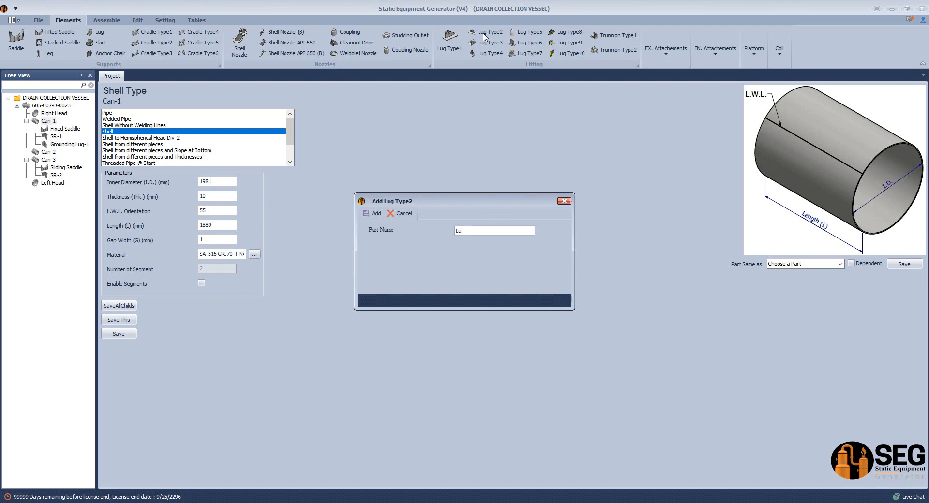
{"action": "key", "text": "Return"}
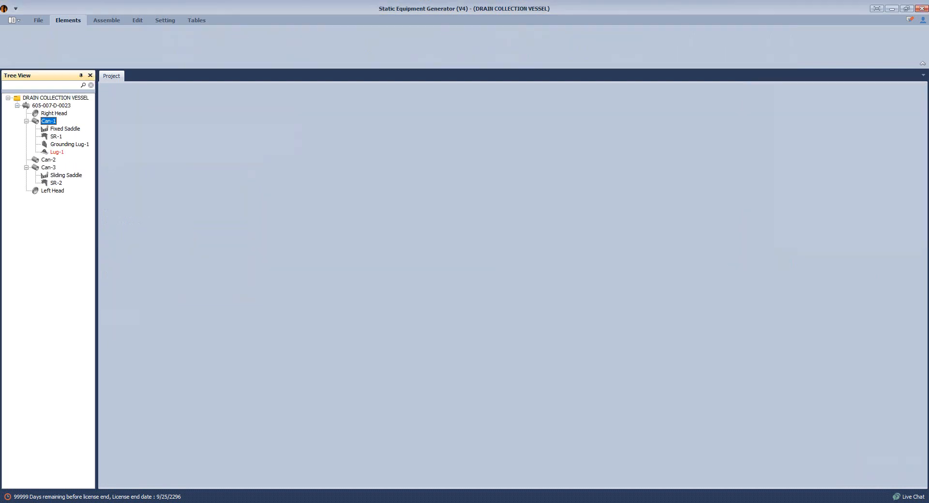
Set Lug-1's width C to 320 mm, offset D to 100 mm, offset E to 160 mm and thickness TL to 20 mm.
{"action": "left_click", "coordinate": [57, 152]}
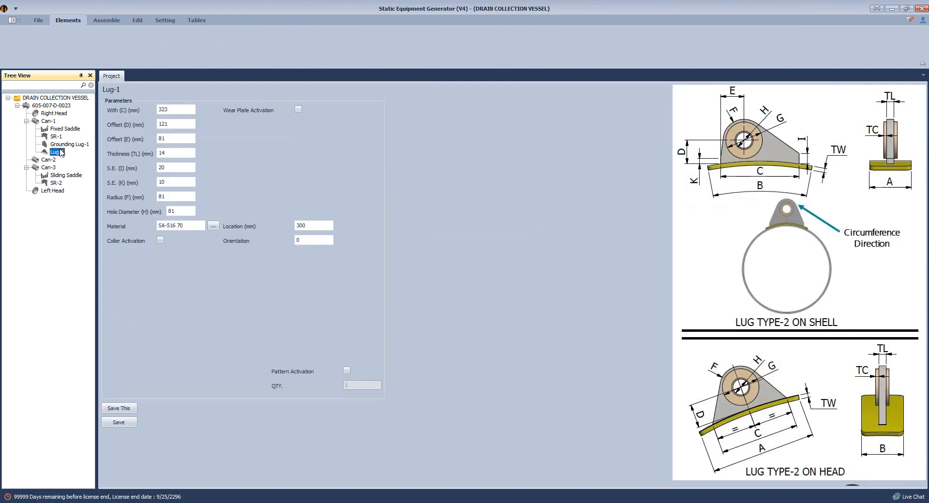
{"action": "left_click", "coordinate": [177, 110]}
{"action": "left_click_drag", "start_coordinate": [177, 110], "coordinate": [132, 112]}
{"action": "type", "text": "320"}
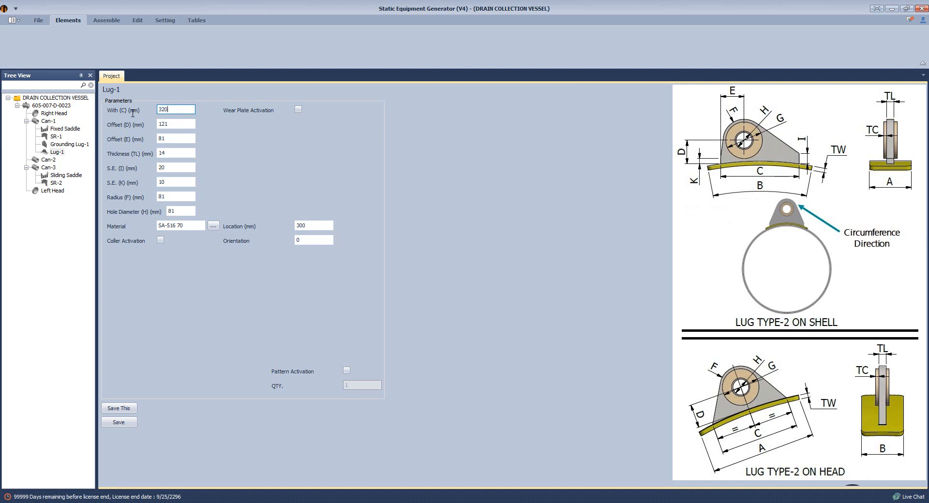
{"action": "key", "text": "Tab"}
{"action": "type", "text": "10"}
{"action": "key", "text": "Tab"}
{"action": "type", "text": "1"}
{"action": "key", "text": "Tab"}
{"action": "key", "text": "Tab"}
Set Lug-1's S.E. (I) and S.E. (K) to 10 mm, radius F to 75 mm and hole diameter H to 50 mm.
{"action": "type", "text": "10"}
{"action": "key", "text": "Tab"}
{"action": "key", "text": "Tab"}
{"action": "type", "text": "75"}
{"action": "key", "text": "Tab"}
{"action": "type", "text": "50"}
Activate Lug-1's wear plate with length 200 mm, width 420 mm, thickness 10 mm, fillet 25 mm and material SA-516 70N.
{"action": "left_click", "coordinate": [302, 109]}
{"action": "left_click", "coordinate": [301, 110]}
{"action": "key", "text": "Tab"}
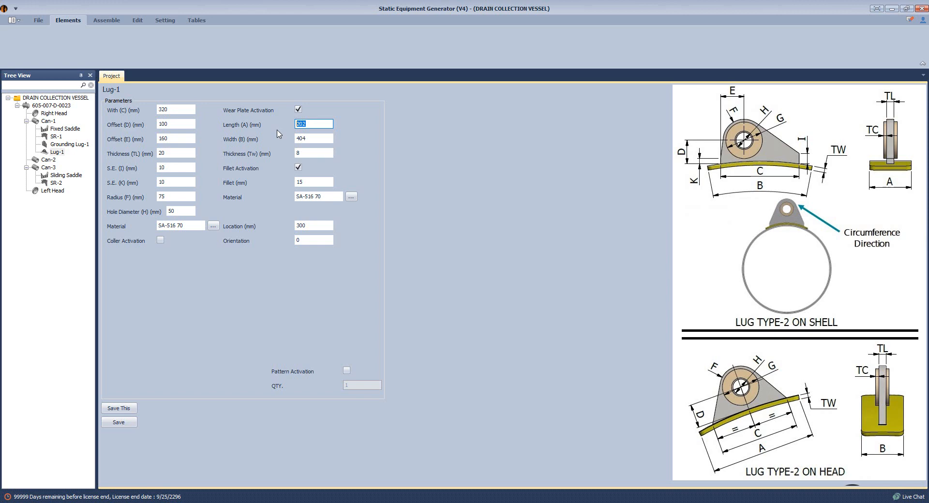
{"action": "type", "text": "2"}
{"action": "key", "text": "Tab"}
{"action": "type", "text": "4"}
{"action": "key", "text": "Tab"}
{"action": "type", "text": "10"}
{"action": "key", "text": "Tab"}
{"action": "key", "text": "Tab"}
{"action": "type", "text": "2"}
{"action": "left_click", "coordinate": [331, 198]}
{"action": "type", "text": "N"}
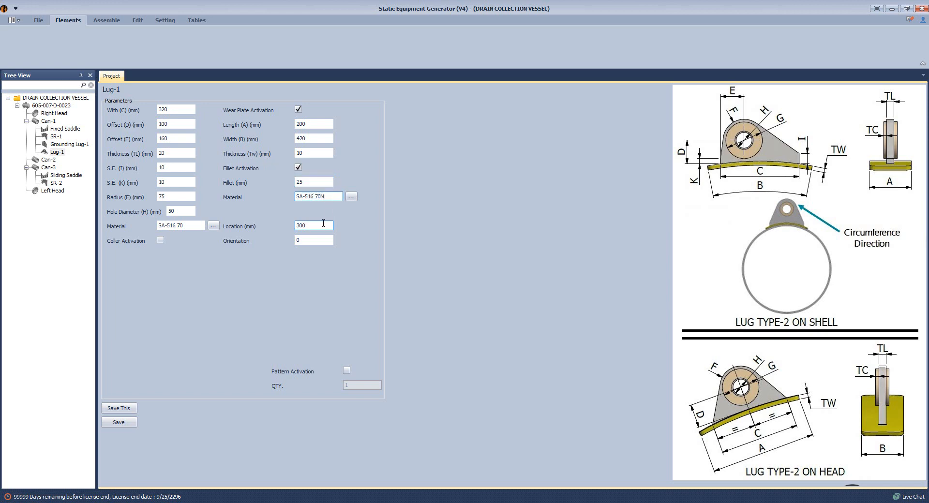
Set Lug-1's location to 950 mm and orientation to 35, and save its parameters.
{"action": "left_click", "coordinate": [322, 226]}
{"action": "type", "text": "950"}
{"action": "left_click", "coordinate": [318, 239]}
{"action": "left_click", "coordinate": [129, 423]}
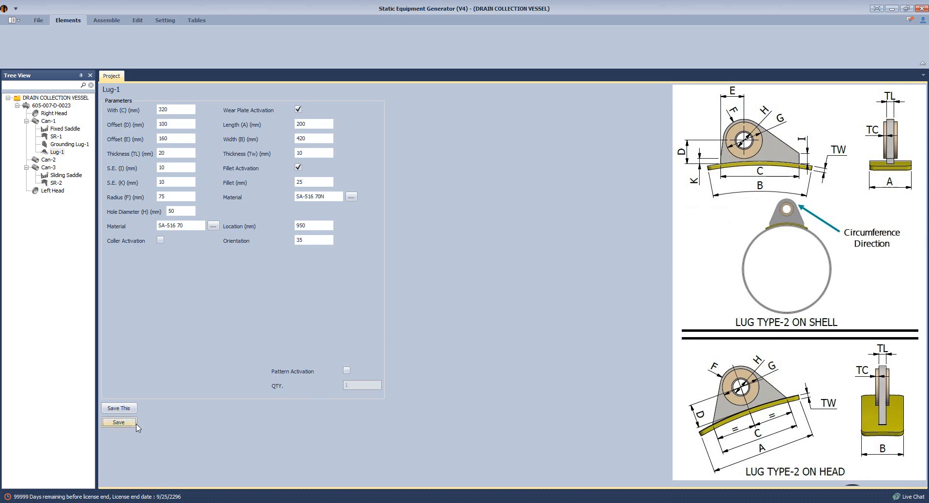
Generate Lug-1 into the vessel assembly and switch to Inventor to view it on the shell.
{"action": "left_click", "coordinate": [107, 21]}
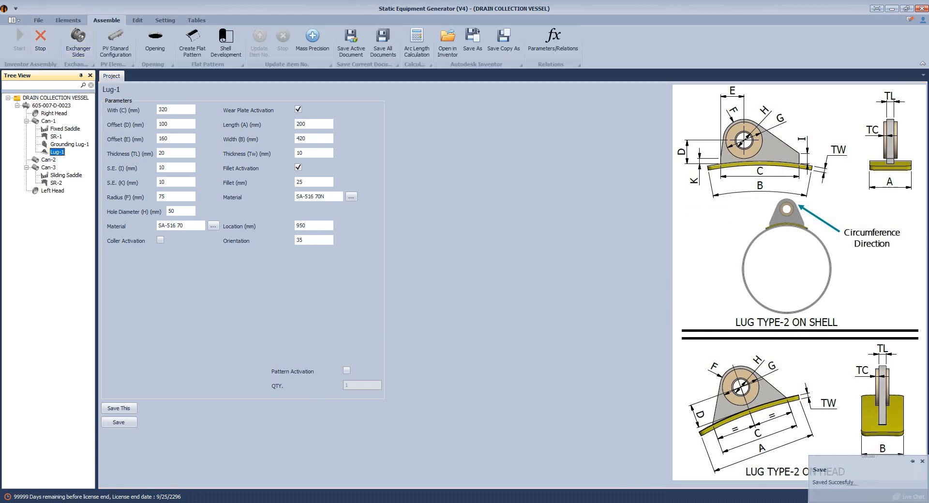
{"action": "left_click", "coordinate": [621, 501]}
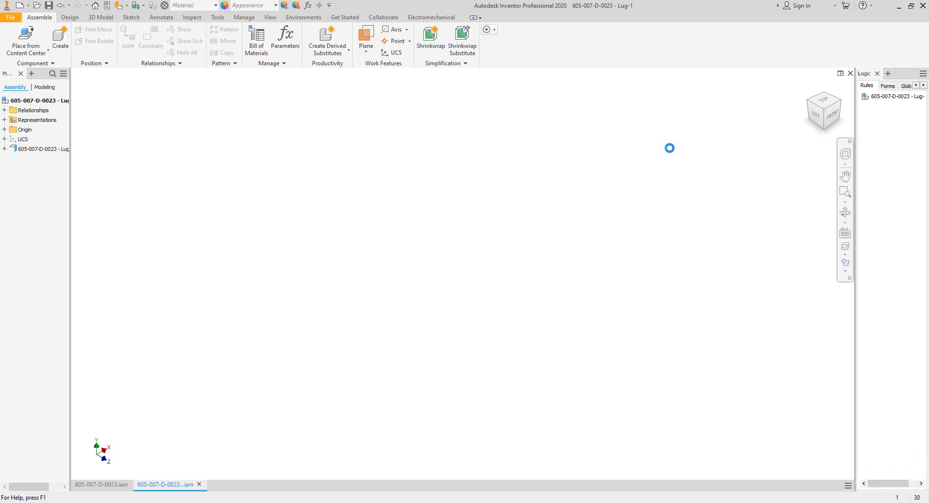
{"action": "left_click", "coordinate": [628, 180]}
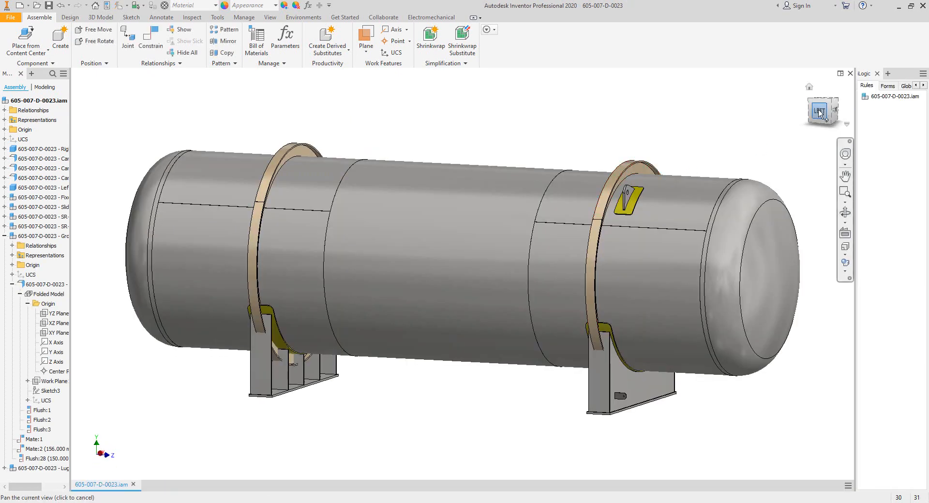
Switch to Static Equipment Generator and add a Lug Type2 named Lug-2 to Can-1, copying Lug-1's parameters.
{"action": "key", "text": "alt+Tab"}
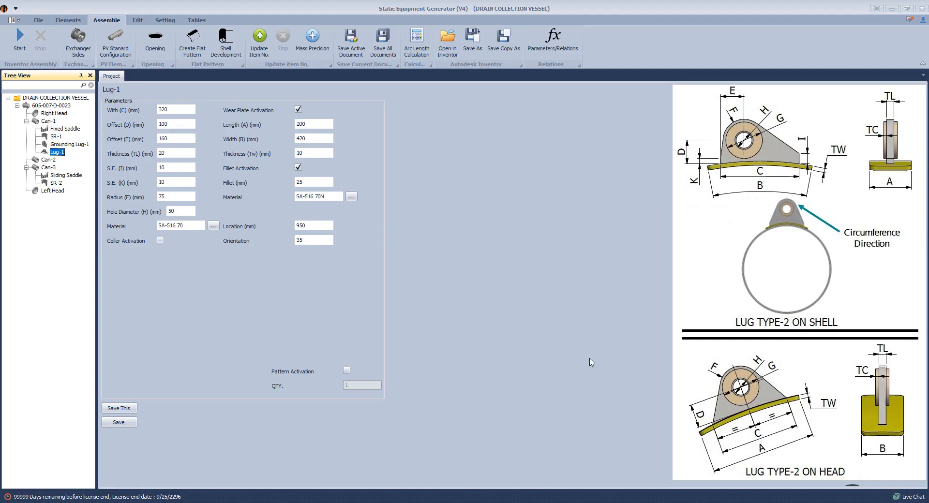
{"action": "left_click", "coordinate": [53, 121]}
{"action": "left_click", "coordinate": [79, 21]}
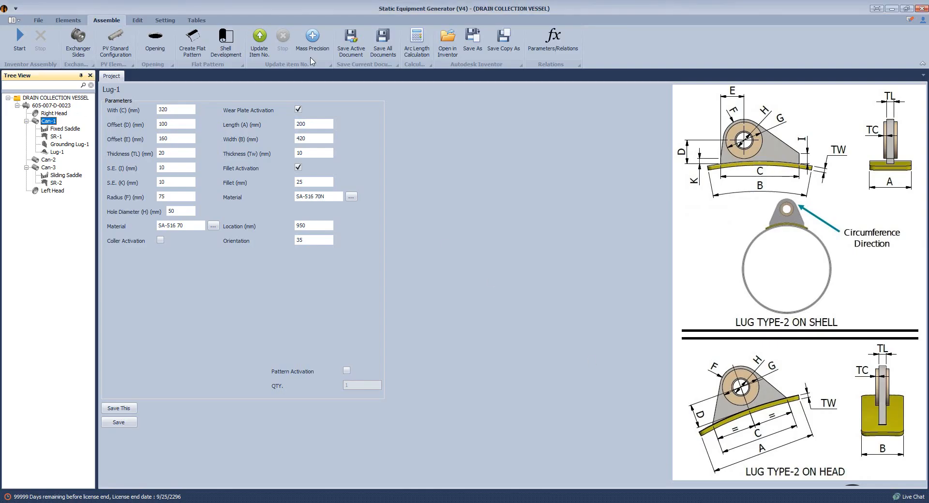
{"action": "left_click", "coordinate": [493, 33]}
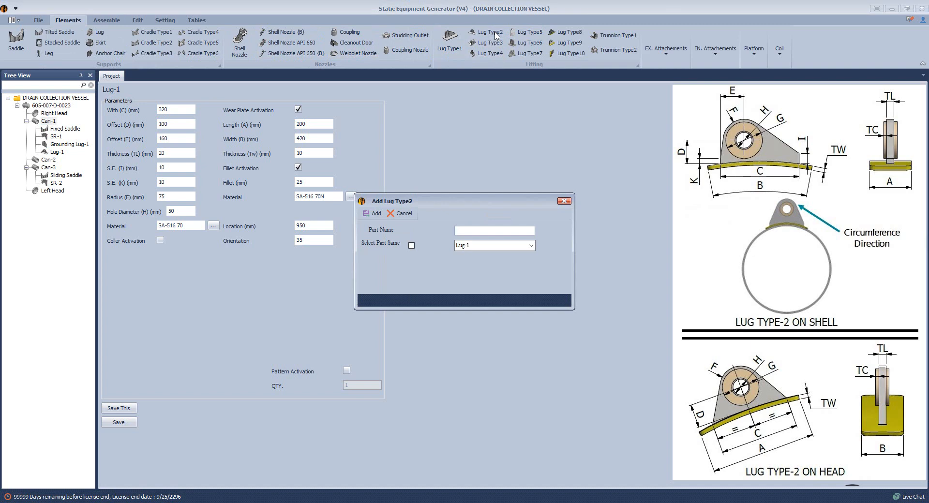
{"action": "type", "text": "Lug-2"}
{"action": "left_click", "coordinate": [412, 246]}
{"action": "left_click", "coordinate": [373, 213]}
Set Lug-2's orientation to 325 and save its parameters.
{"action": "left_click", "coordinate": [55, 160]}
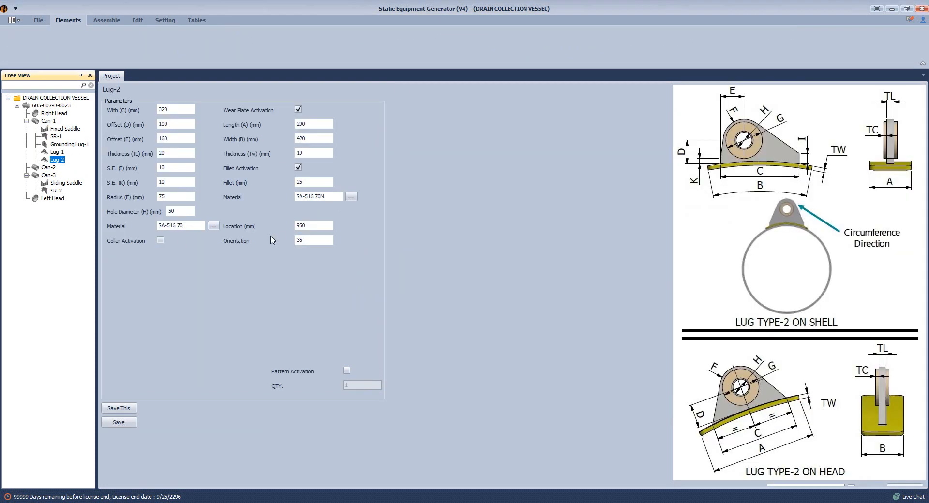
{"action": "left_click", "coordinate": [296, 240]}
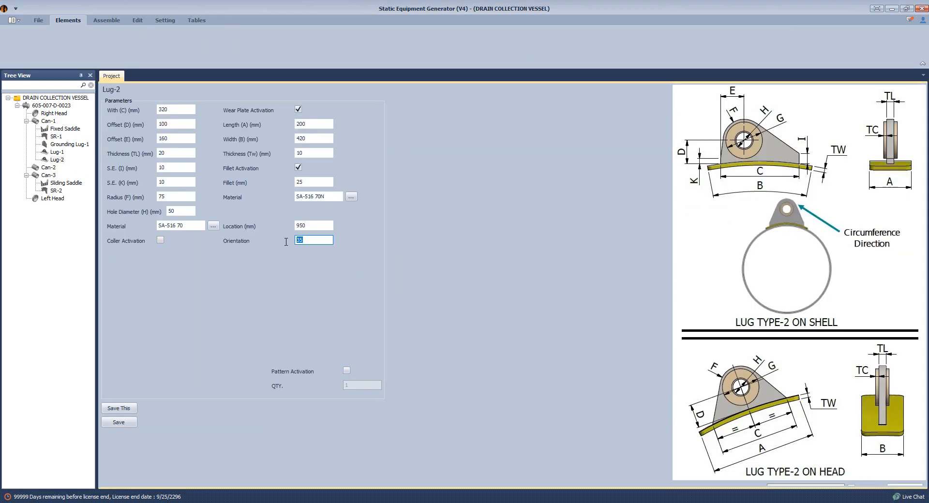
{"action": "type", "text": "325"}
{"action": "left_click", "coordinate": [129, 423]}
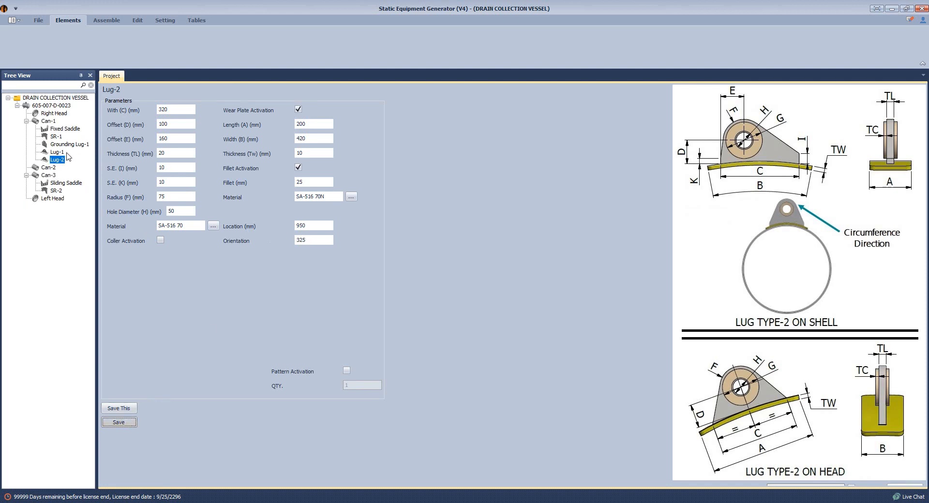
Add a Lug Type2 named Lug-3 to Can-1, copying Lug-1's parameters.
{"action": "left_click", "coordinate": [51, 122]}
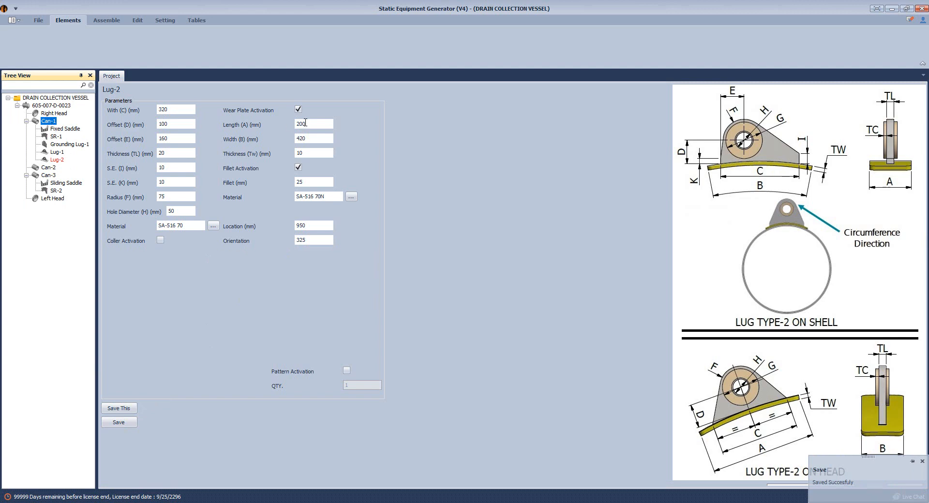
{"action": "left_click", "coordinate": [490, 32]}
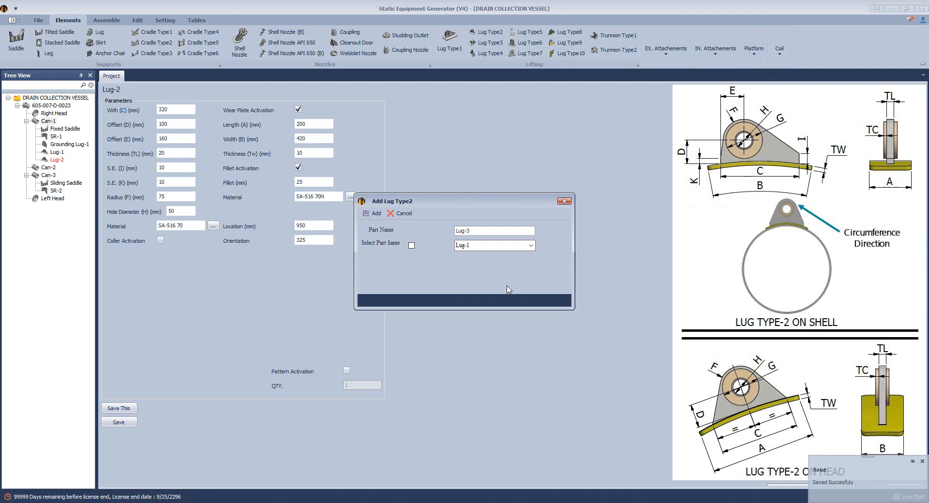
{"action": "left_click", "coordinate": [412, 245]}
{"action": "left_click", "coordinate": [377, 214]}
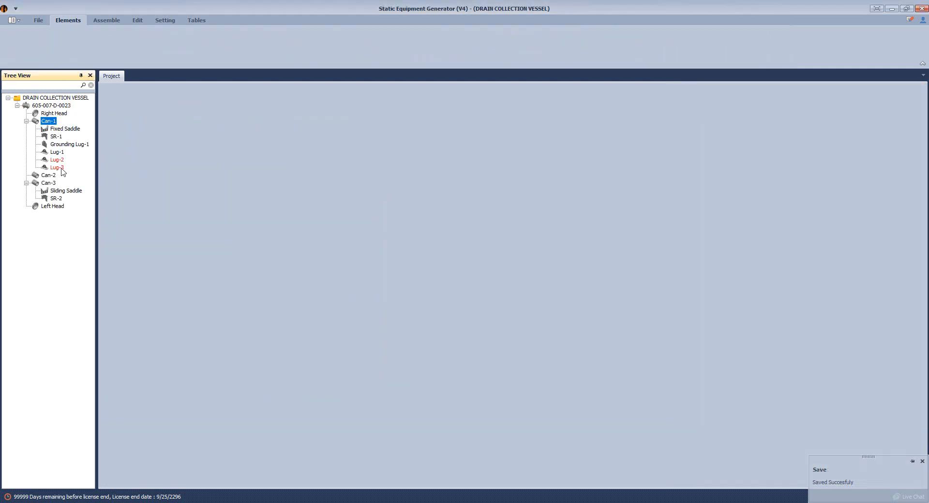
Set Lug-3's location to 5046 mm and save its parameters.
{"action": "double_click", "coordinate": [61, 170]}
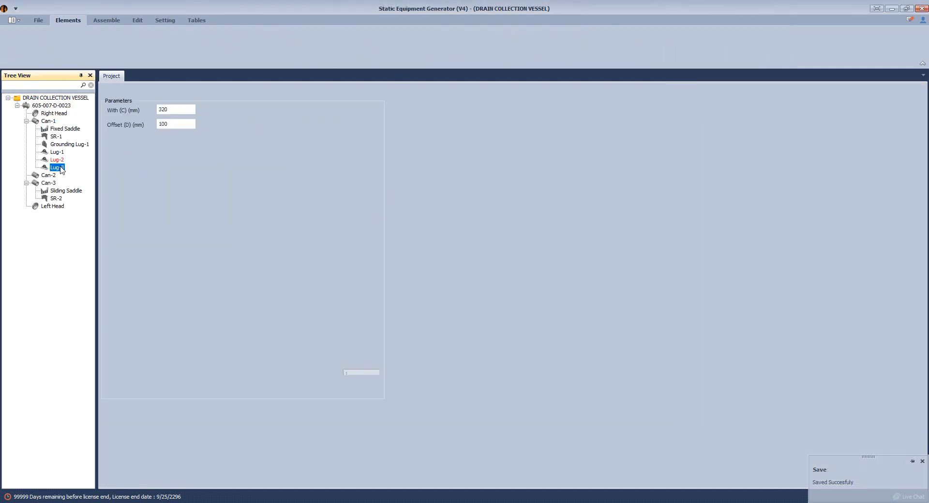
{"action": "left_click_drag", "start_coordinate": [306, 225], "coordinate": [265, 233]}
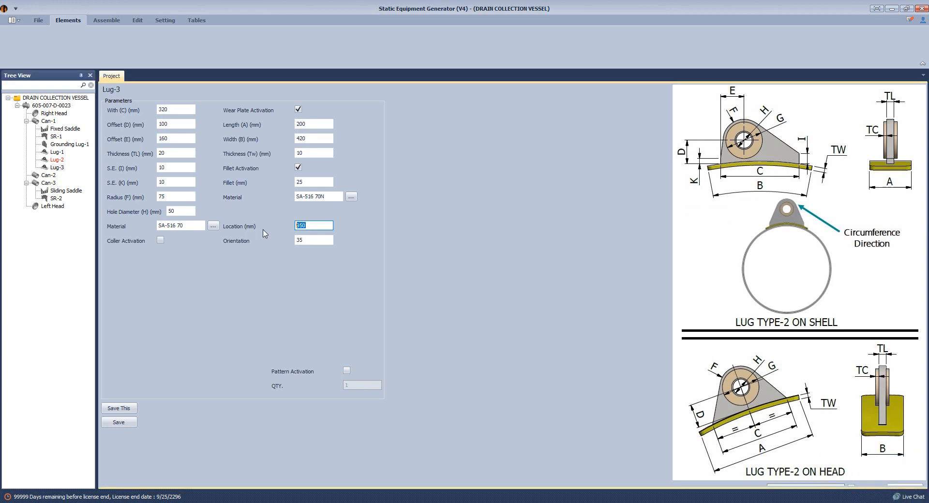
{"action": "type", "text": "5"}
{"action": "left_click", "coordinate": [118, 423]}
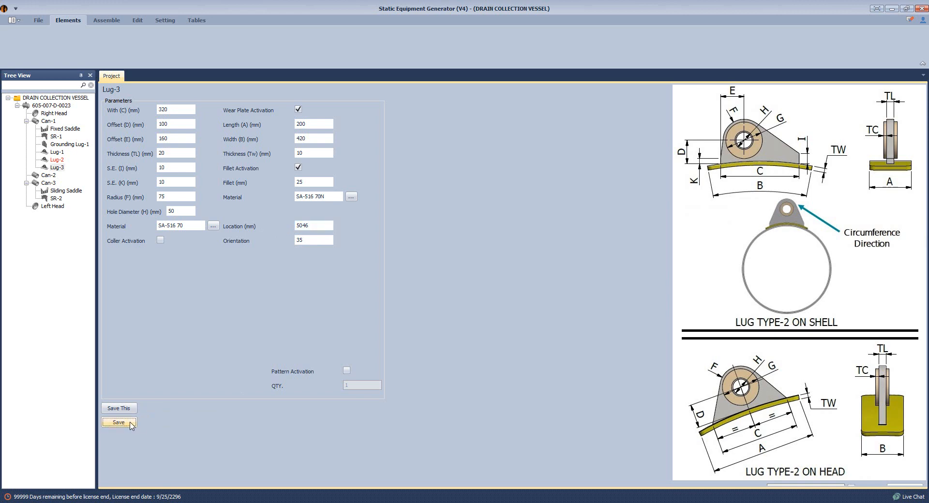
Add a Lug Type2 named Lug-4 to Can-1, copying Lug-3's parameters.
{"action": "left_click", "coordinate": [48, 121]}
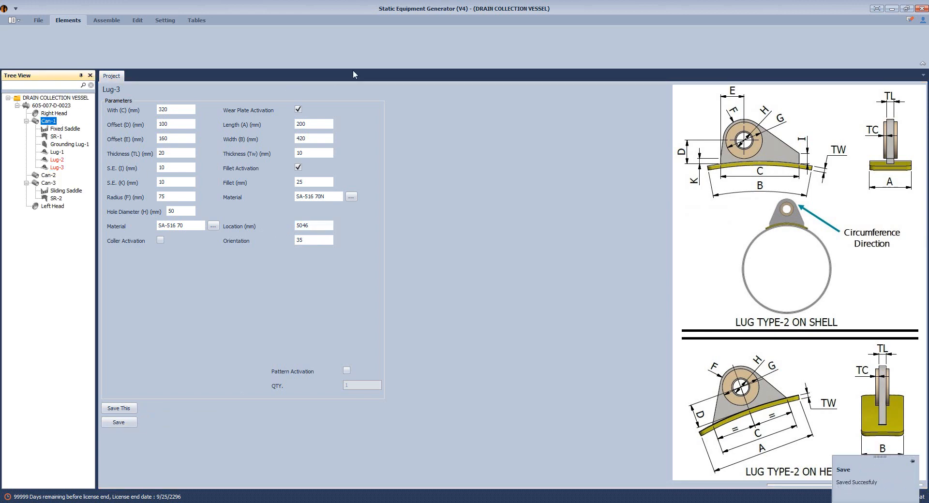
{"action": "left_click", "coordinate": [490, 33]}
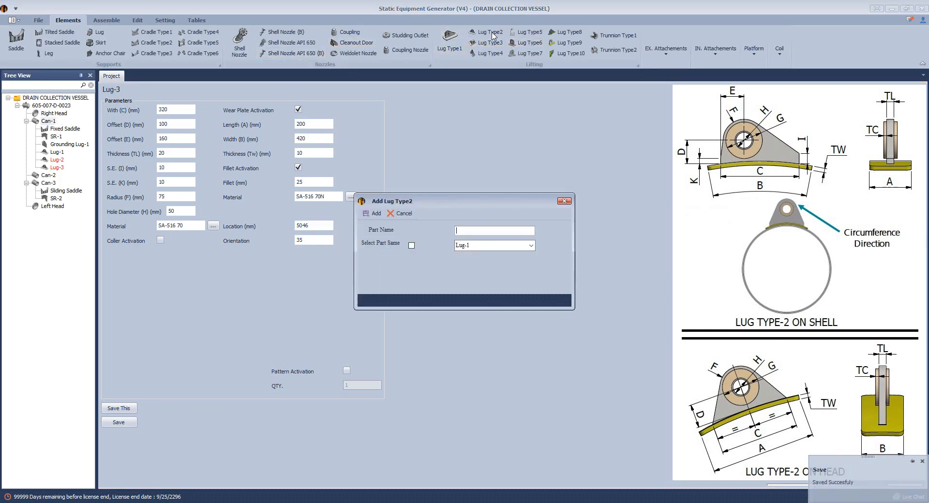
{"action": "type", "text": "Lug-4"}
{"action": "left_click", "coordinate": [411, 246]}
{"action": "left_click", "coordinate": [533, 246]}
{"action": "left_click", "coordinate": [477, 272]}
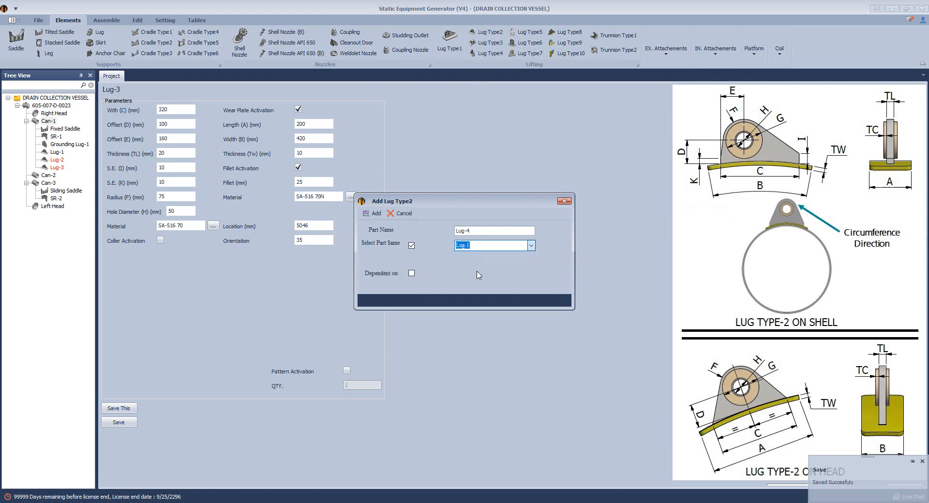
{"action": "left_click", "coordinate": [373, 214]}
Set Lug-4's orientation to 325 and save its parameters.
{"action": "left_click", "coordinate": [58, 175]}
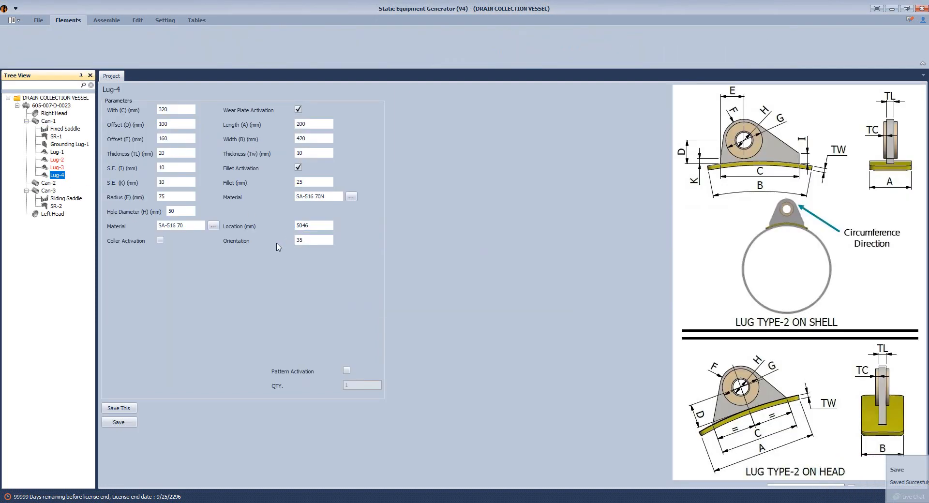
{"action": "left_click_drag", "start_coordinate": [305, 241], "coordinate": [278, 241]}
{"action": "type", "text": "3"}
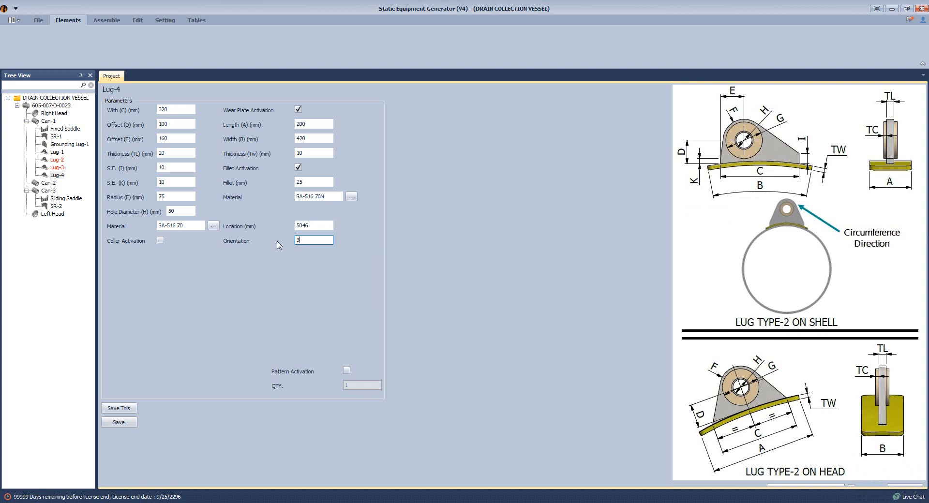
{"action": "left_click", "coordinate": [119, 423]}
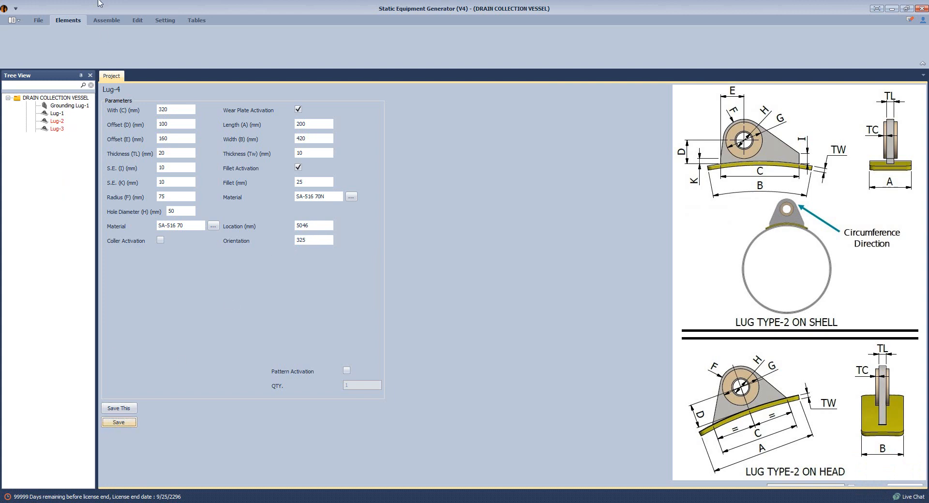
Generate Lug-2, Lug-3 and Lug-4 into the vessel assembly and inspect the lugs on the shell in Inventor.
{"action": "left_click", "coordinate": [109, 22]}
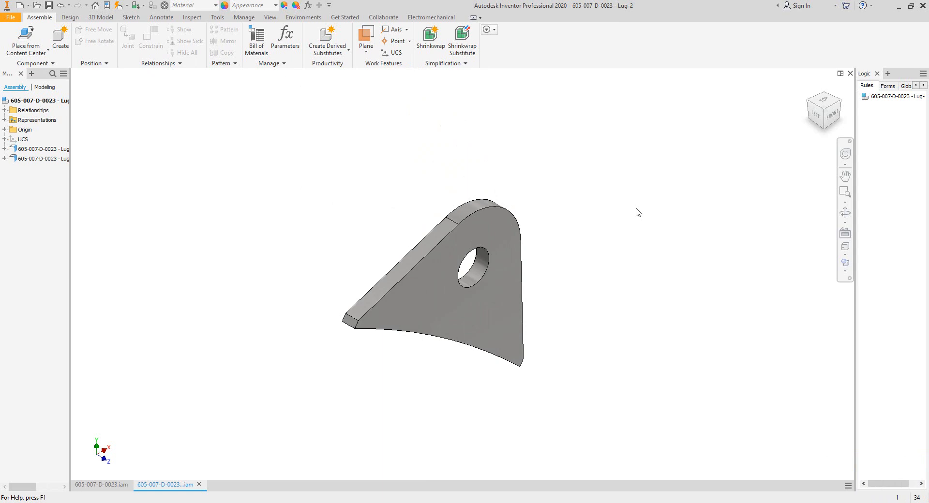
{"action": "key", "text": "Home"}
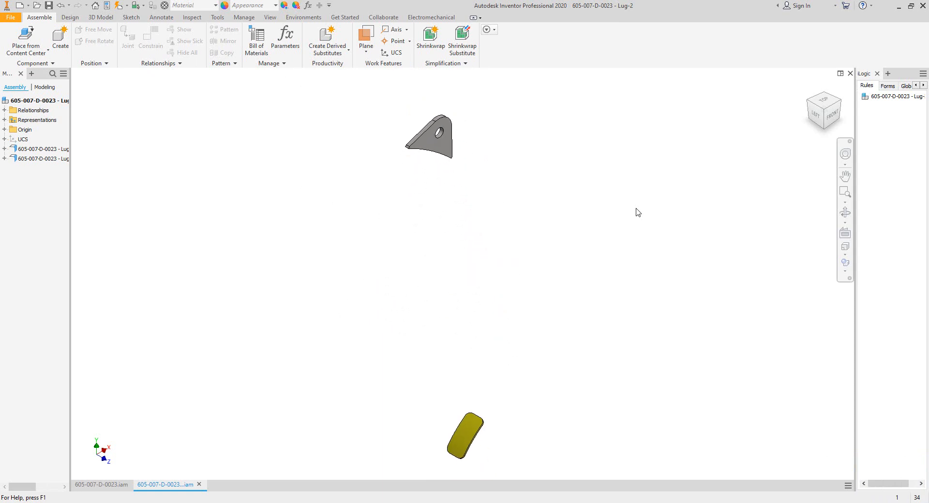
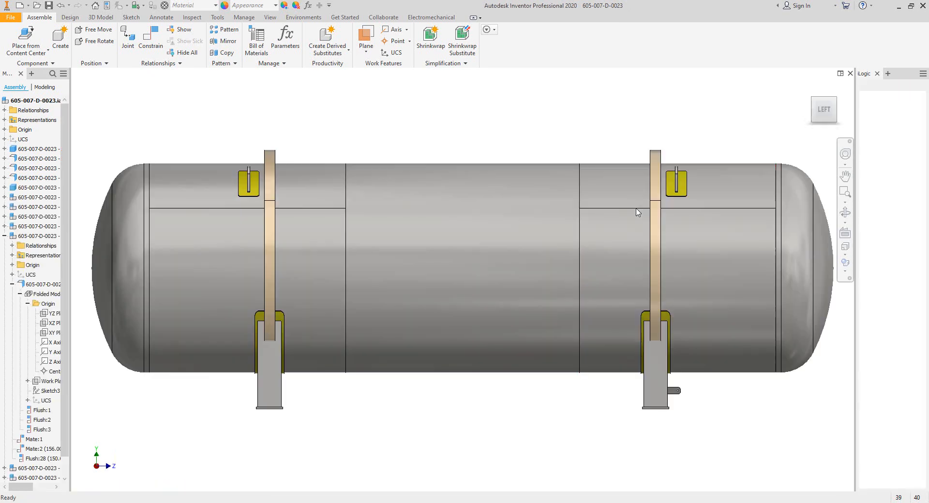
{"action": "left_click", "coordinate": [843, 215]}
{"action": "left_click_drag", "start_coordinate": [428, 307], "coordinate": [406, 248]}
{"action": "right_click", "coordinate": [406, 248]}
{"action": "left_click", "coordinate": [438, 248]}
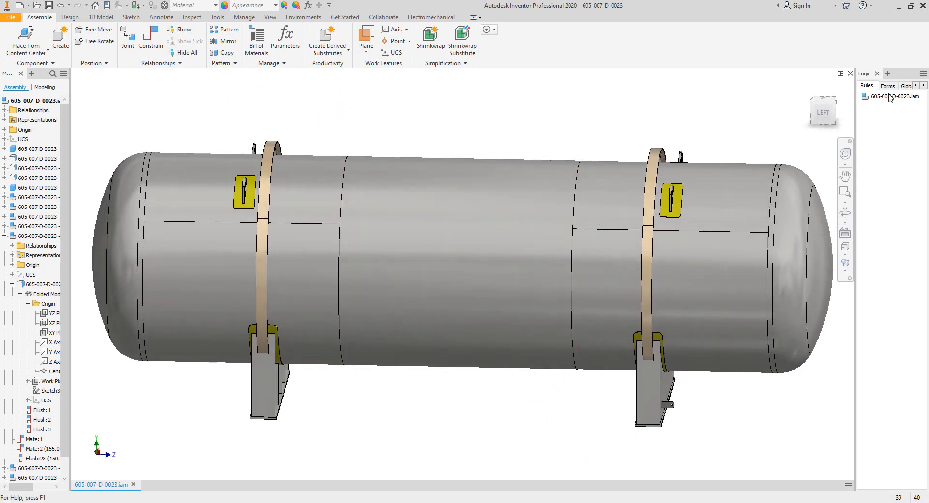
{"action": "left_click", "coordinate": [831, 113]}
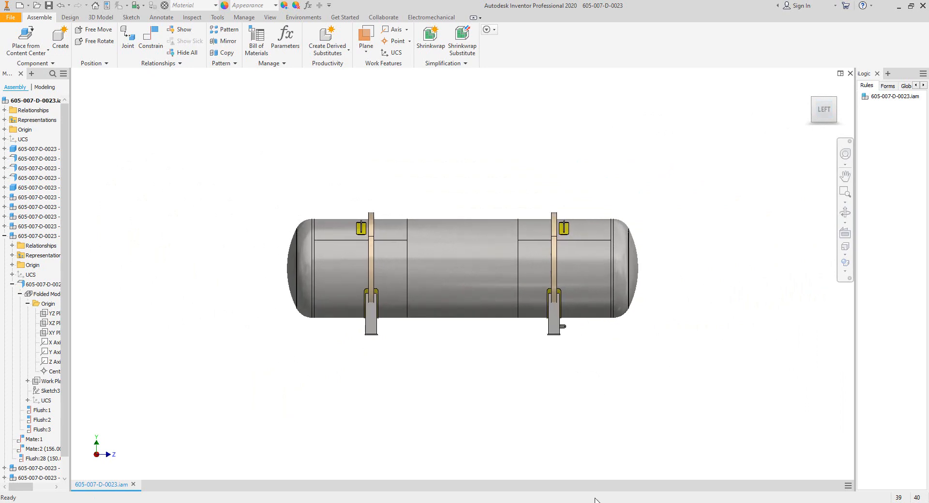
Switch to GA.pdf in Acrobat and examine the manhole and nozzle N3 near the fixed saddle in the elevation view.
{"action": "left_click", "coordinate": [457, 477]}
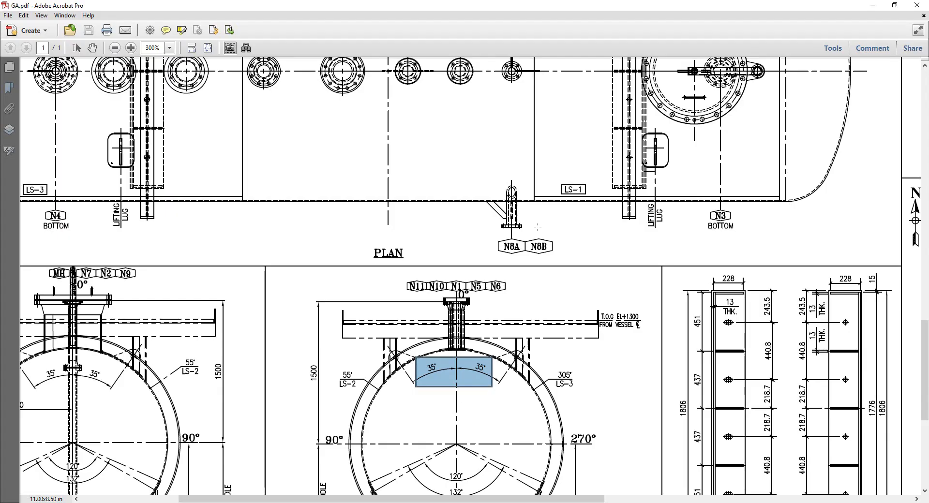
{"action": "scroll", "coordinate": [542, 238], "scroll_direction": "down", "scroll_amount": 5, "text": "ctrl"}
{"action": "scroll", "coordinate": [489, 144], "scroll_direction": "up", "scroll_amount": 3, "text": "ctrl"}
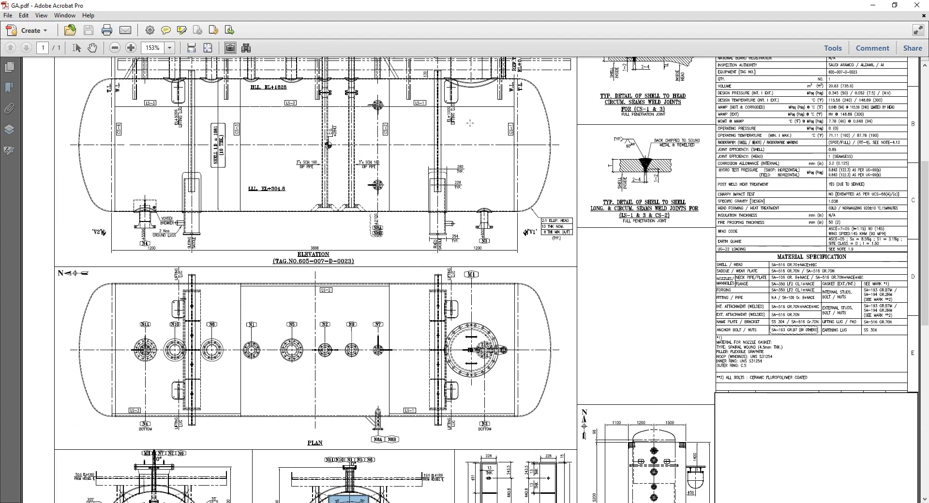
{"action": "scroll", "coordinate": [489, 144], "scroll_direction": "up", "scroll_amount": 3, "text": "ctrl"}
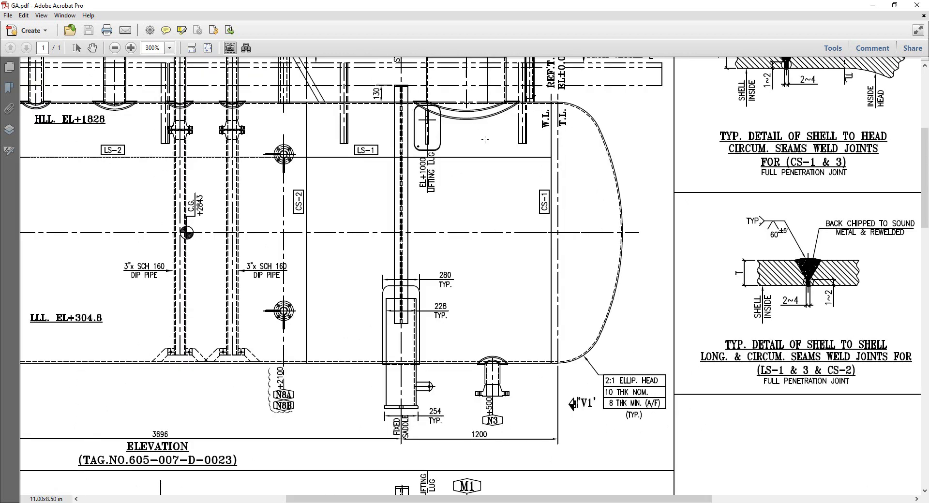
{"action": "scroll", "coordinate": [493, 145], "scroll_direction": "up", "scroll_amount": 1}
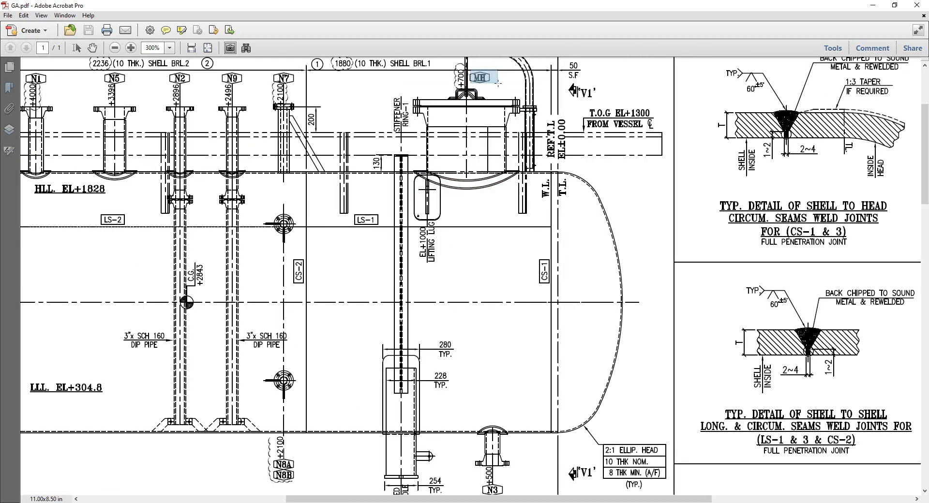
{"action": "scroll", "coordinate": [503, 93], "scroll_direction": "down", "scroll_amount": 1}
{"action": "left_click_drag", "start_coordinate": [485, 433], "coordinate": [516, 491]}
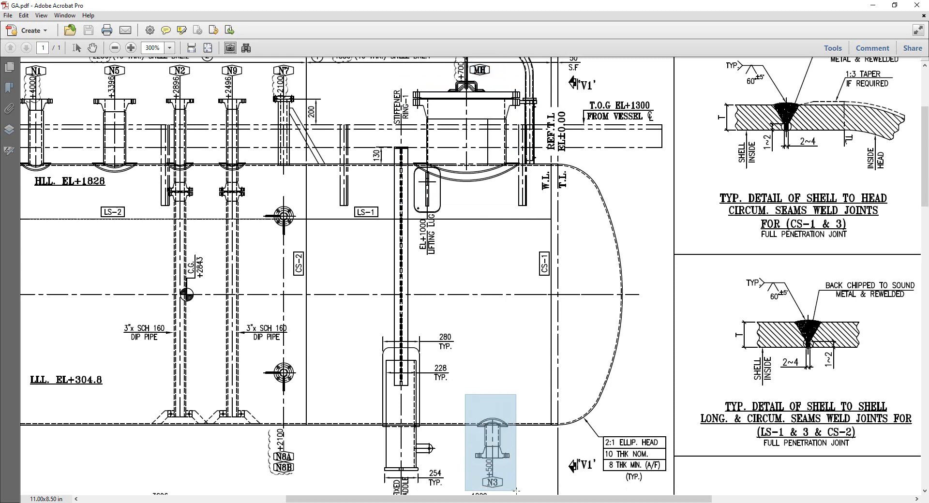
{"action": "left_click", "coordinate": [513, 468]}
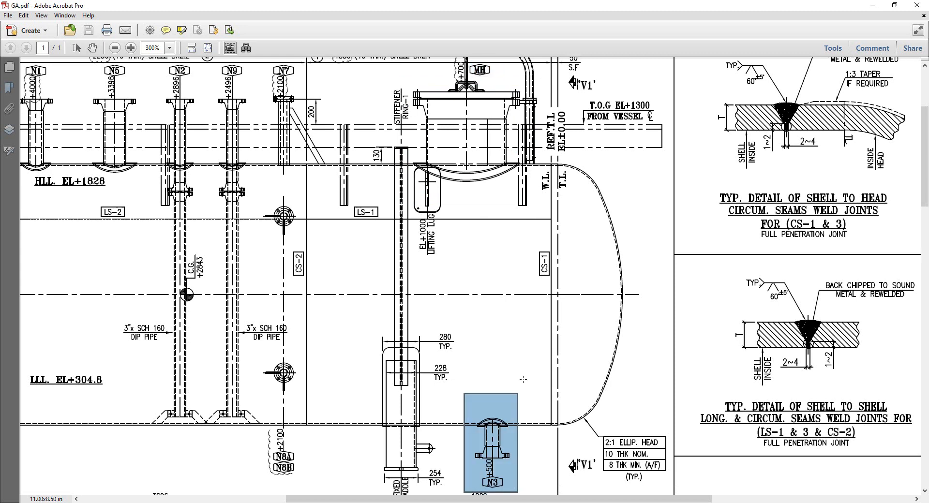
{"action": "key", "text": "alt+Tab"}
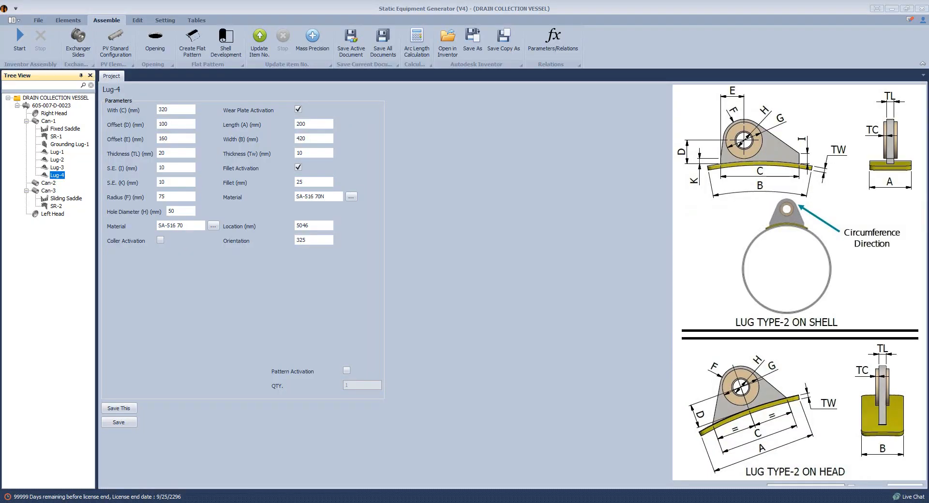
Select Can-1 and examine manhole MH and the dip pipes of nozzles N2 and N9 in GA.pdf.
{"action": "left_click", "coordinate": [48, 121]}
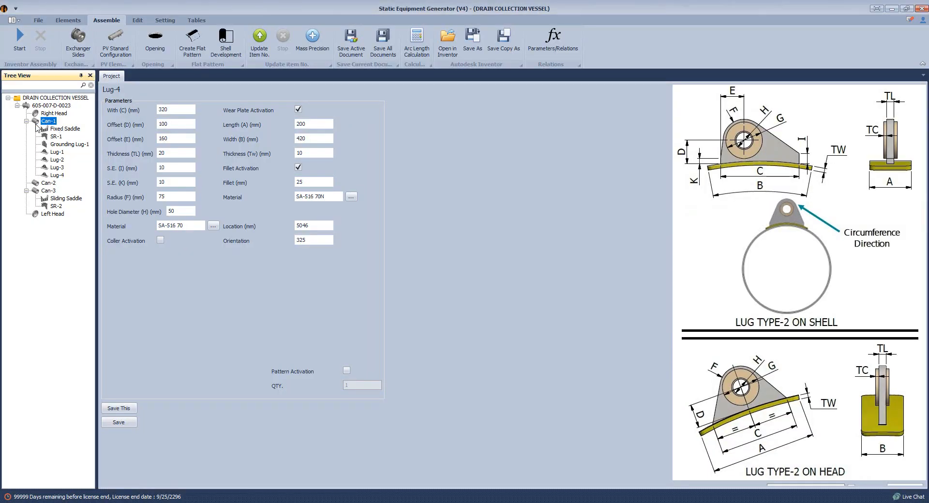
{"action": "key", "text": "alt+Tab"}
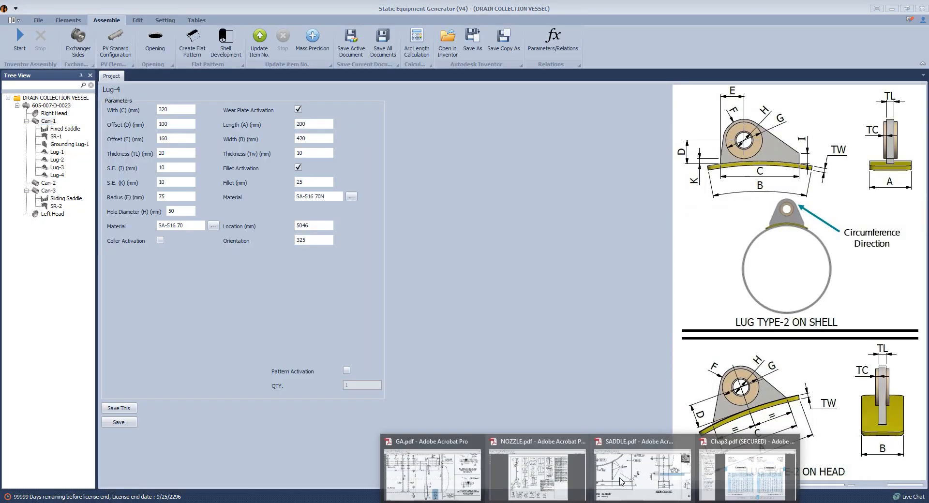
{"action": "scroll", "coordinate": [364, 138], "scroll_direction": "up", "scroll_amount": 3}
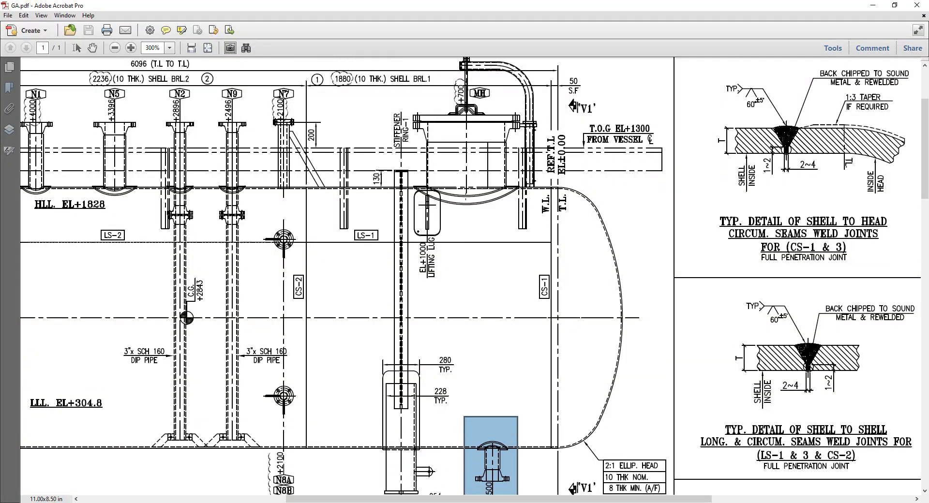
{"action": "key", "text": "alt+Tab"}
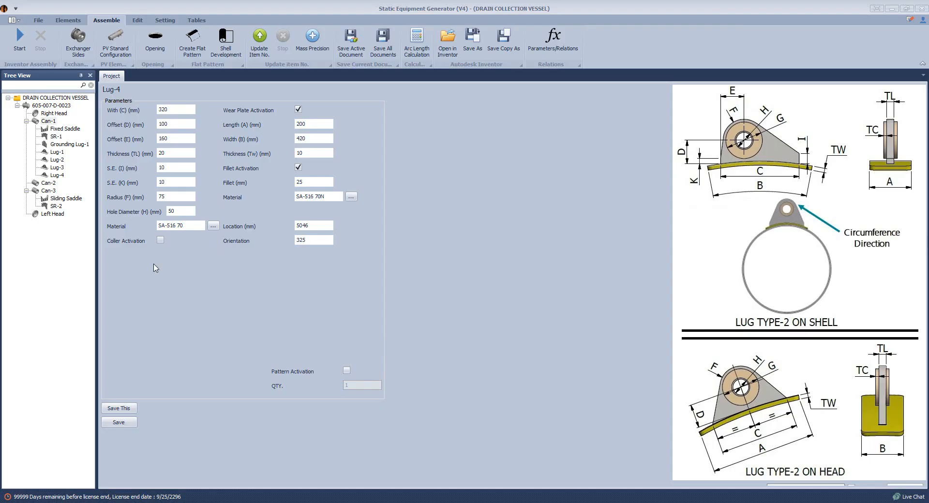
{"action": "left_click", "coordinate": [67, 20]}
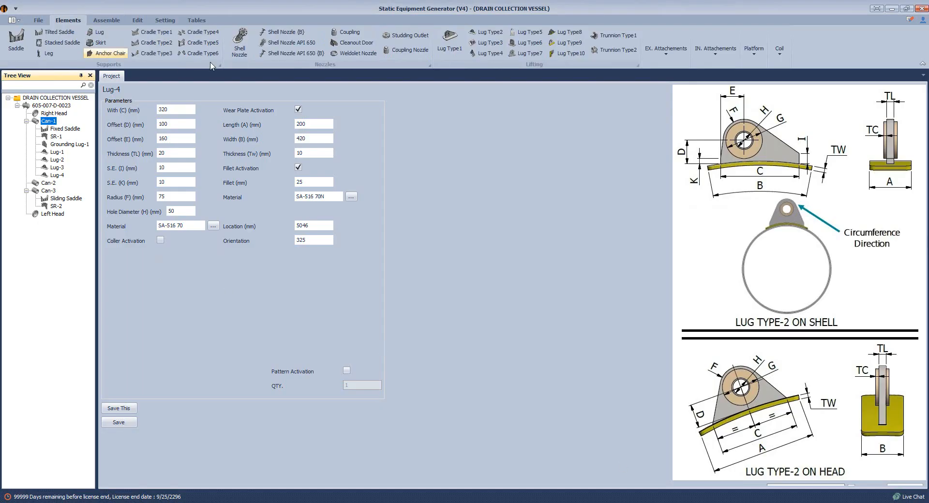
{"action": "left_click", "coordinate": [239, 41]}
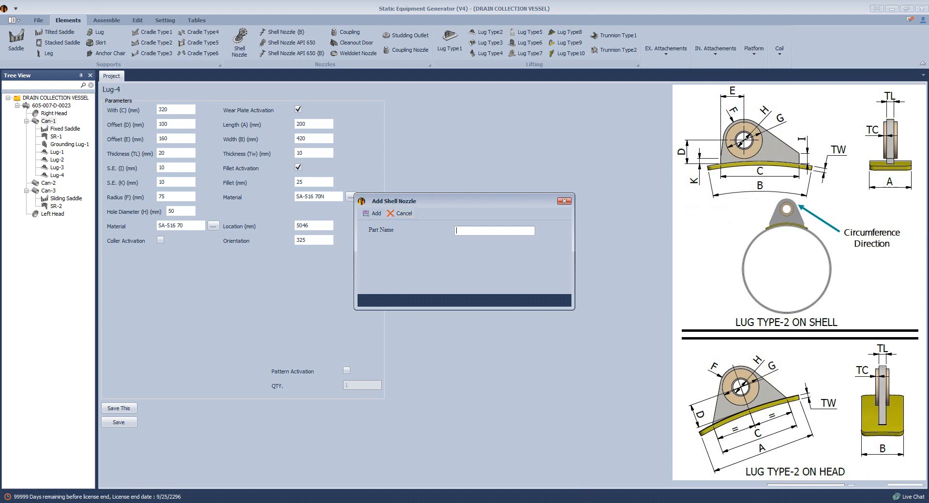
{"action": "mouse_move", "coordinate": [591, 496]}
{"action": "left_click", "coordinate": [492, 472]}
{"action": "middle_click_drag", "start_coordinate": [488, 270], "coordinate": [558, 266]}
{"action": "mouse_move", "coordinate": [497, 220]}
{"action": "left_mouse_down"}
{"action": "mouse_move", "coordinate": [565, 240]}
{"action": "mouse_move", "coordinate": [591, 267]}
{"action": "left_mouse_up"}
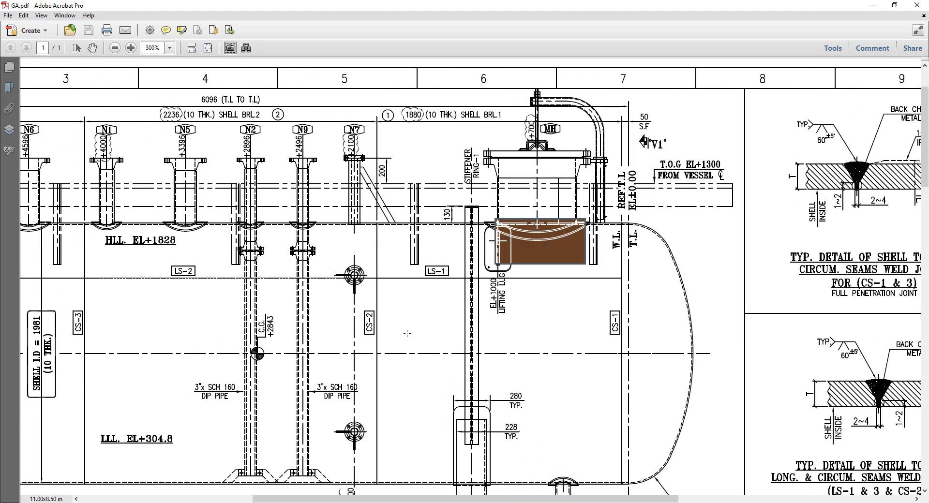
{"action": "mouse_move", "coordinate": [232, 222]}
{"action": "left_mouse_down"}
{"action": "mouse_move", "coordinate": [331, 410]}
{"action": "mouse_move", "coordinate": [332, 484]}
{"action": "left_mouse_up"}
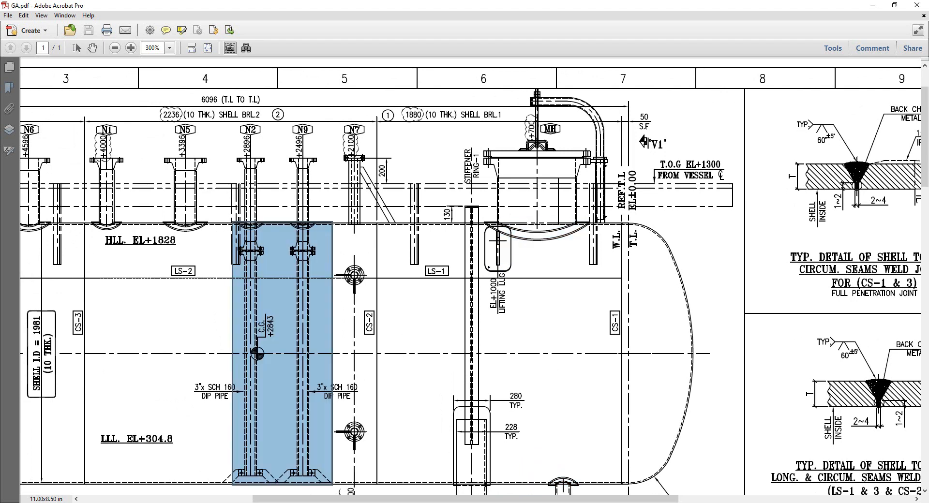
{"action": "left_click", "coordinate": [765, 465]}
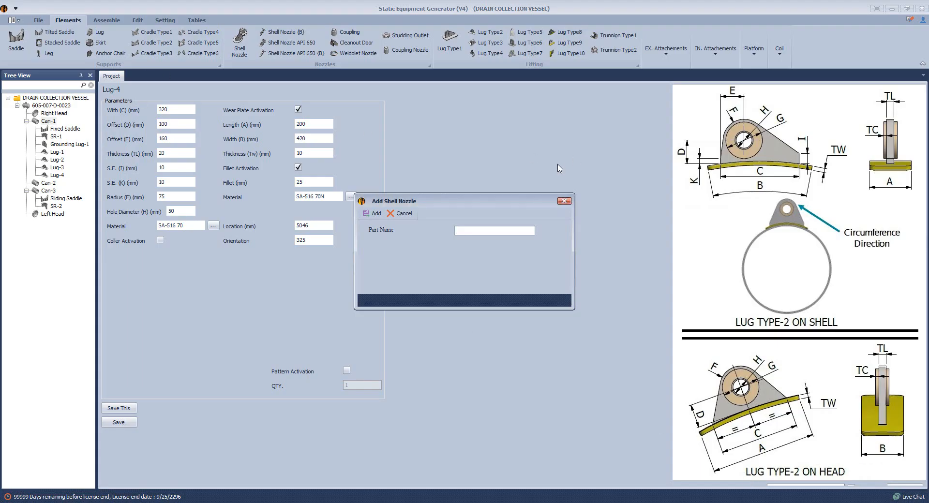
{"action": "left_click", "coordinate": [565, 202]}
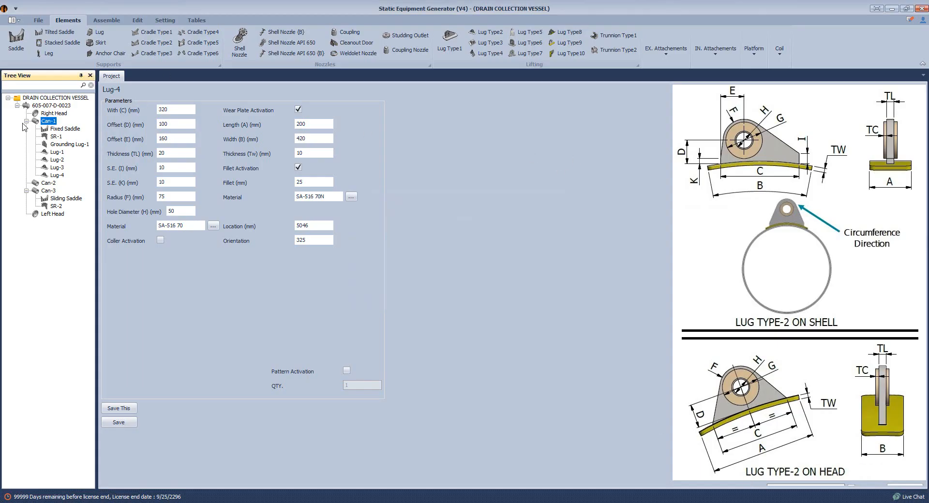
Add a shell nozzle named MH to Can-1 and open its parameters.
{"action": "left_click", "coordinate": [239, 45]}
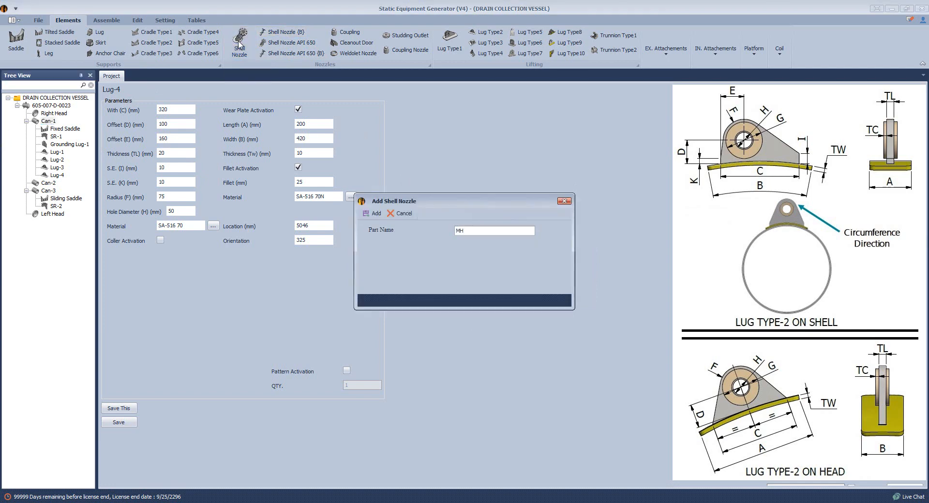
{"action": "key", "text": "Return"}
{"action": "left_click", "coordinate": [53, 184]}
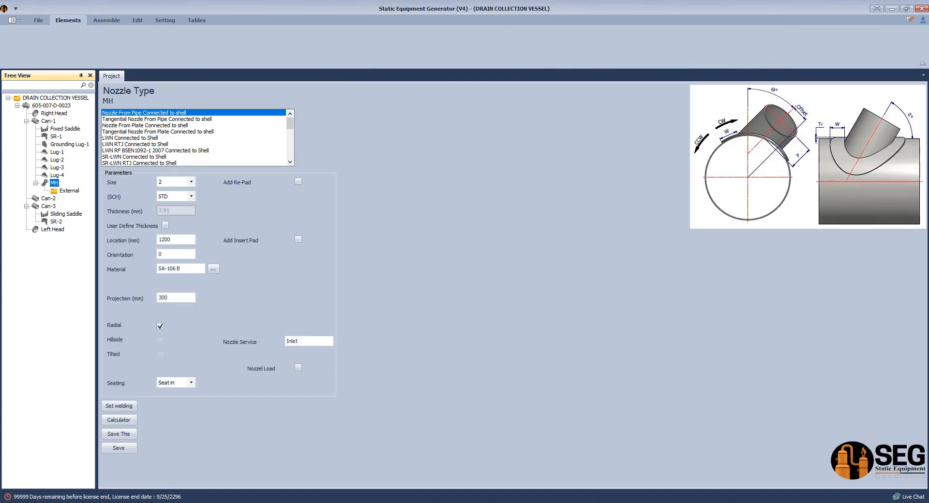
Check manhole MH up close in GA.pdf and set its nozzle type to Nozzle From Plate Connected to shell.
{"action": "left_click", "coordinate": [536, 480]}
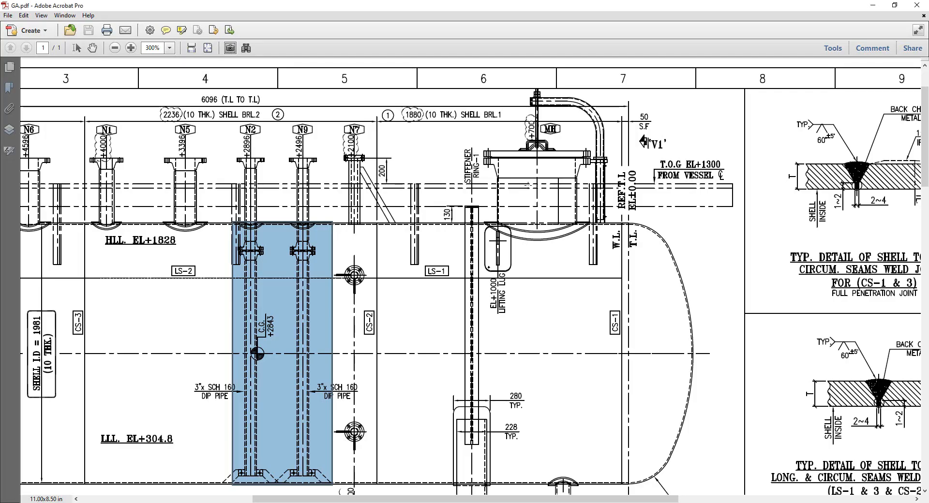
{"action": "key", "text": "space"}
{"action": "left_click_drag", "start_coordinate": [553, 190], "coordinate": [560, 192]}
{"action": "scroll", "coordinate": [562, 196], "scroll_direction": "up", "scroll_amount": 2, "text": "ctrl"}
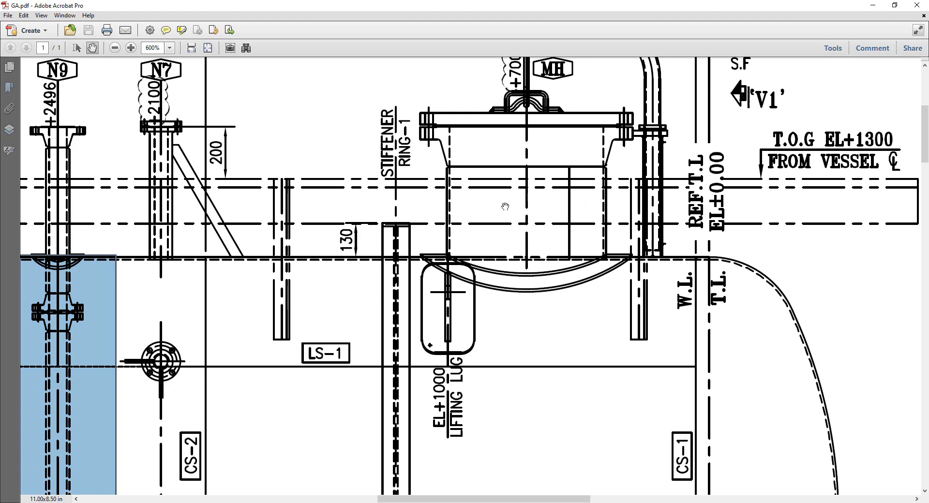
{"action": "left_click", "coordinate": [713, 502]}
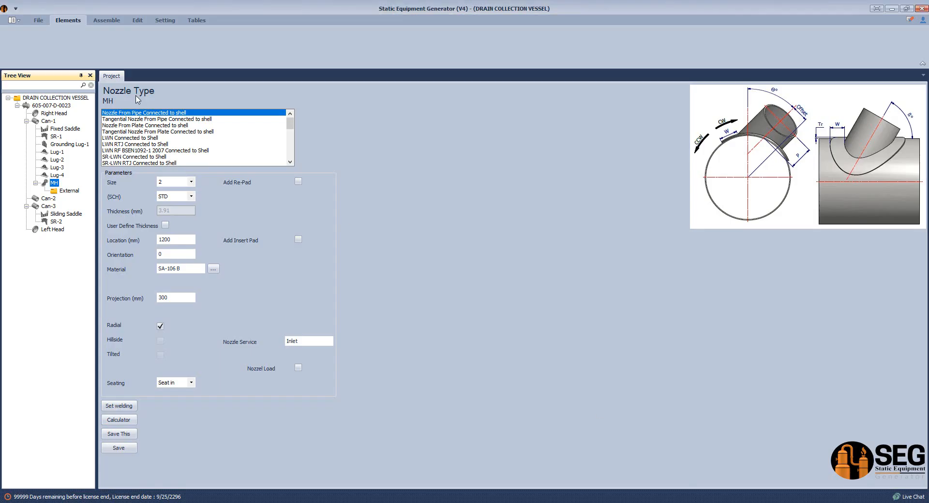
{"action": "mouse_move", "coordinate": [288, 126]}
{"action": "left_mouse_down"}
{"action": "mouse_move", "coordinate": [292, 161]}
{"action": "mouse_move", "coordinate": [293, 123]}
{"action": "left_mouse_up"}
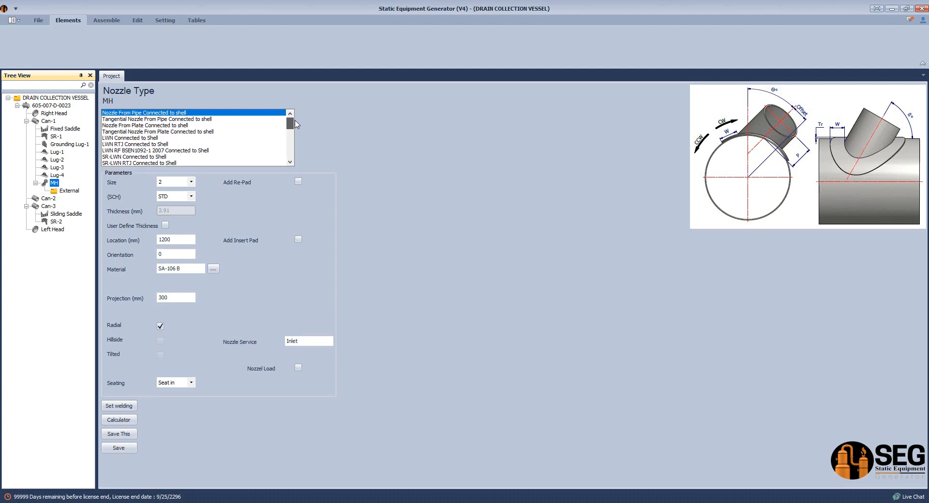
{"action": "left_click", "coordinate": [126, 127]}
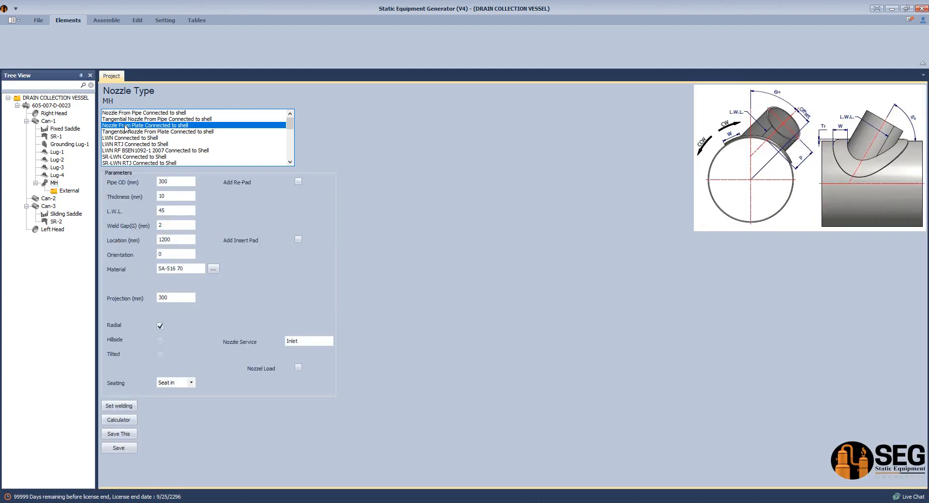
Set MH's pipe OD to 610 mm, weld gap to 1 mm and location to 650 mm.
{"action": "left_click", "coordinate": [175, 183]}
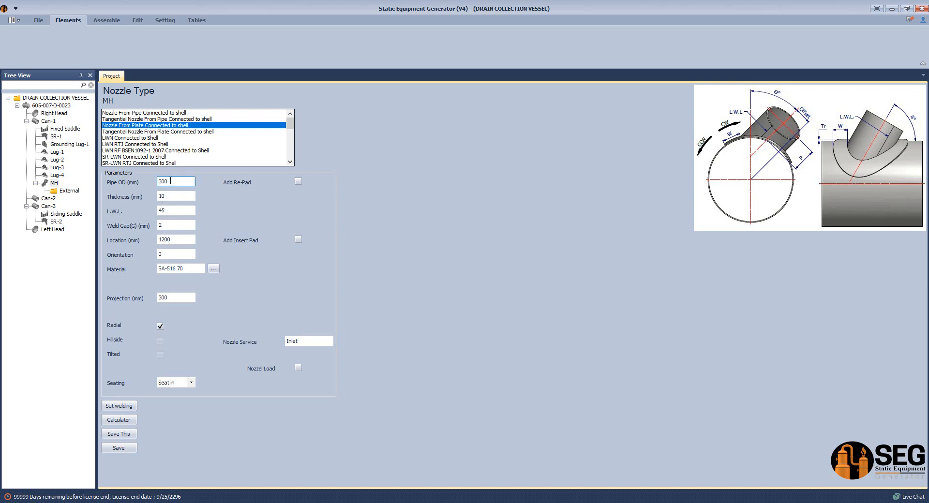
{"action": "left_click_drag", "start_coordinate": [171, 182], "coordinate": [112, 182]}
{"action": "type", "text": "610"}
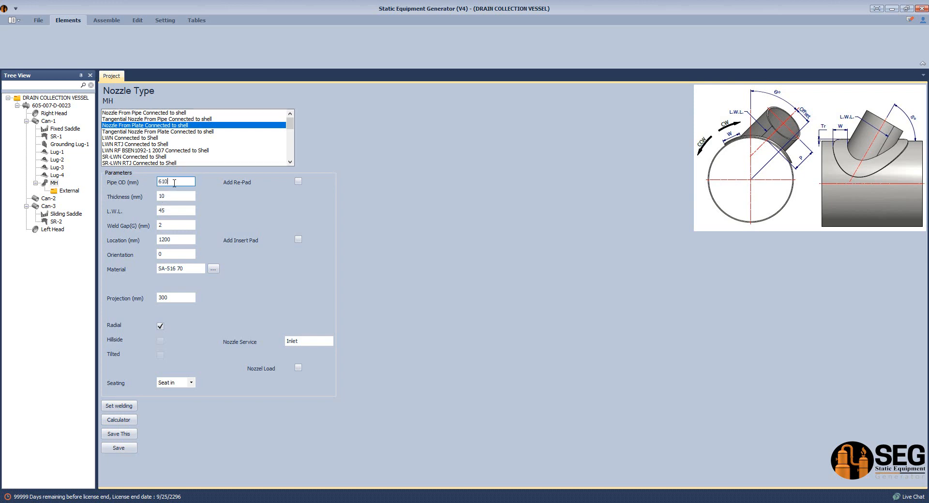
{"action": "key", "text": "Tab"}
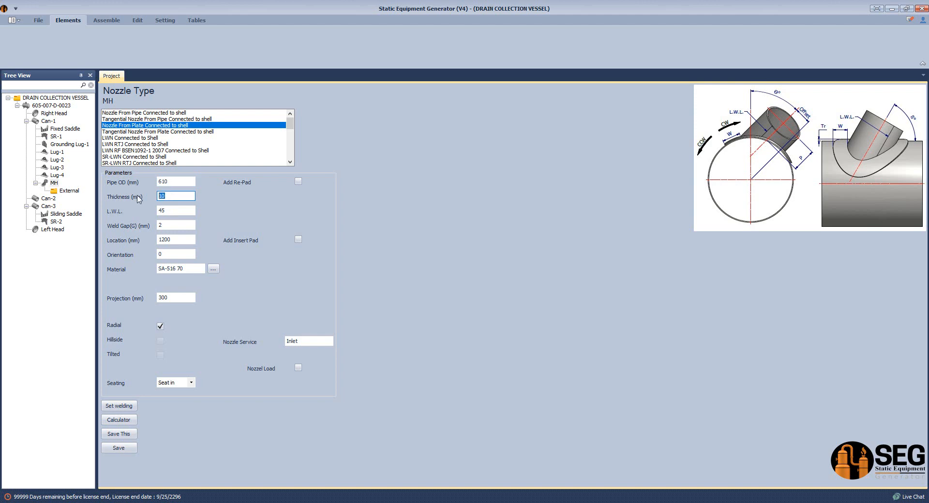
{"action": "left_click", "coordinate": [159, 211]}
{"action": "left_click", "coordinate": [156, 225]}
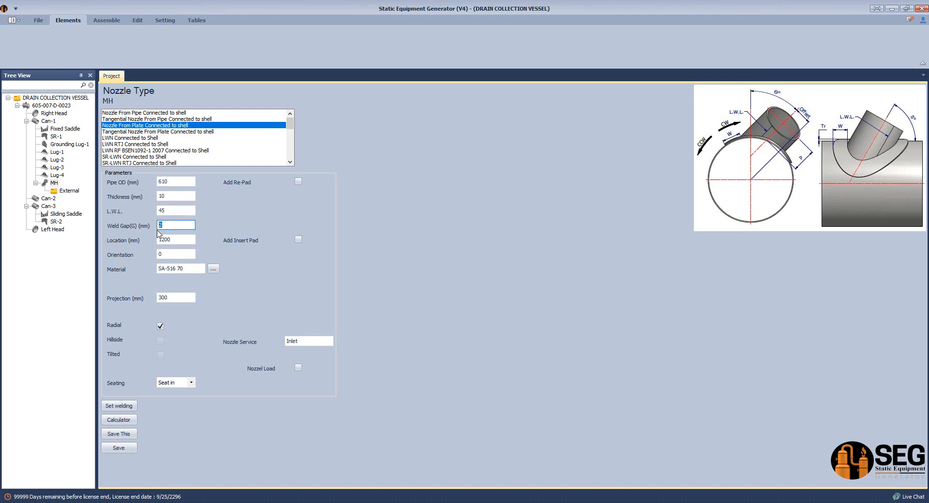
{"action": "key", "text": "BackSpace"}
{"action": "type", "text": "1"}
{"action": "key", "text": "Tab"}
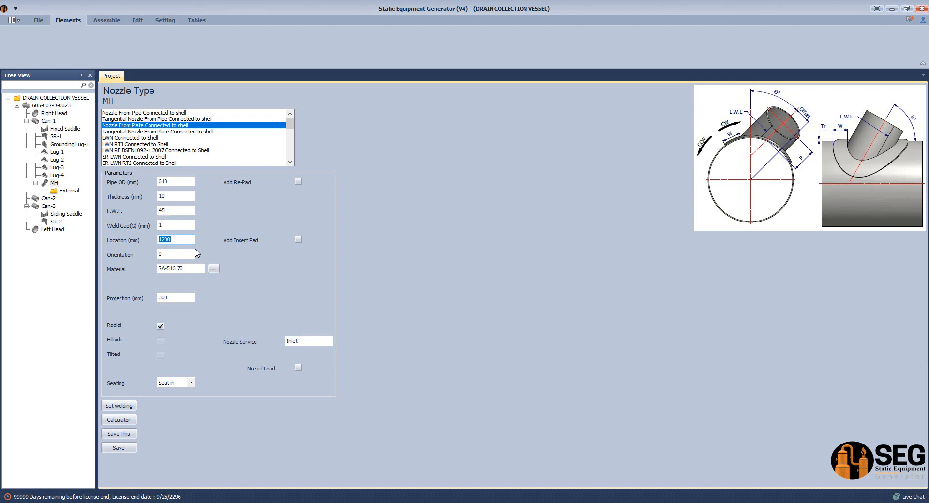
{"action": "type", "text": "650"}
Copy SA-516 GR.70 + NACE + HIC from the Material List workbook in Excel into MH's nozzle material.
{"action": "left_click", "coordinate": [196, 270]}
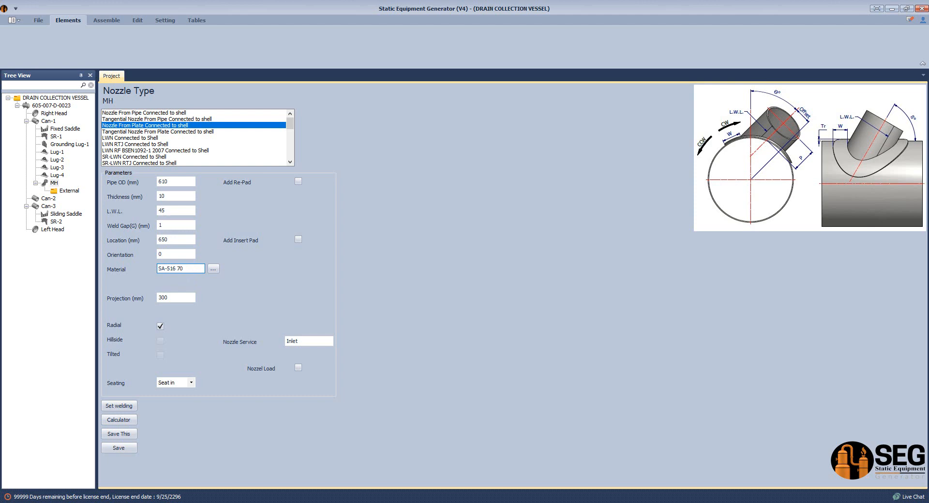
{"action": "key", "text": "alt+Tab"}
{"action": "left_click", "coordinate": [137, 138]}
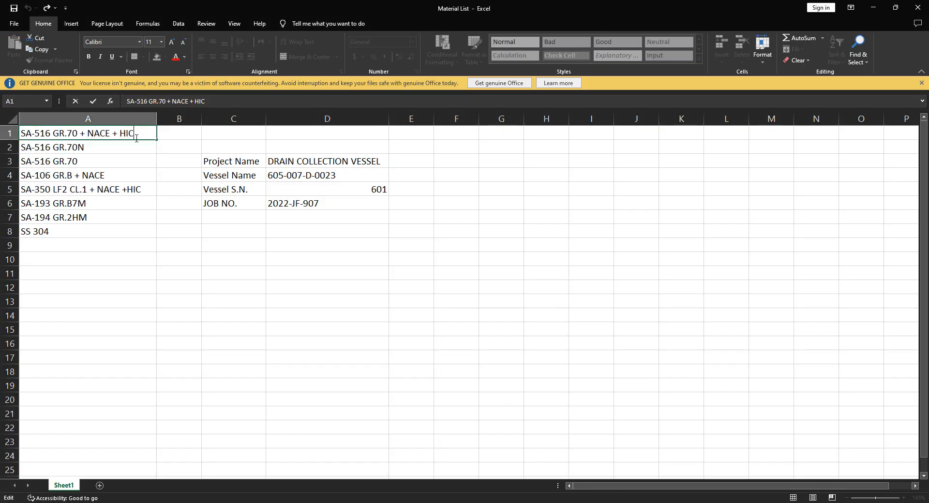
{"action": "left_click_drag", "start_coordinate": [13, 146], "coordinate": [11, 139]}
{"action": "key", "text": "ctrl+c"}
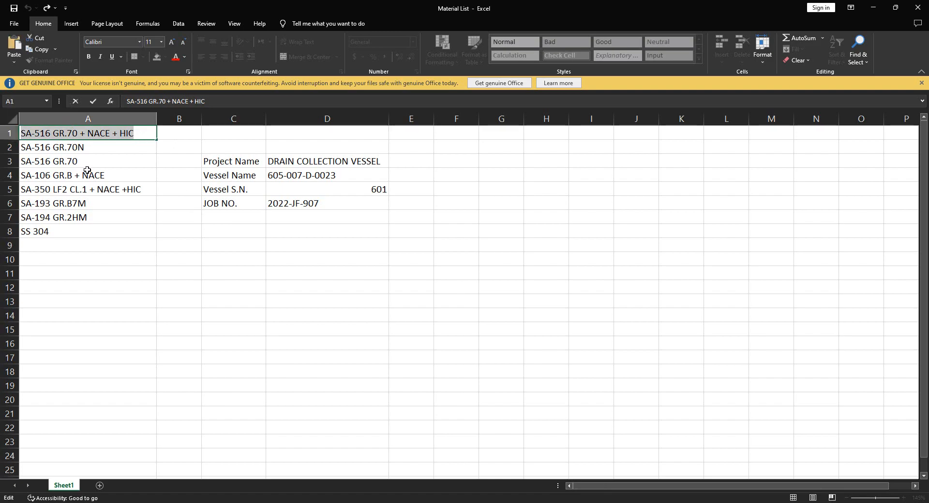
{"action": "key", "text": "Escape"}
{"action": "key", "text": "alt+Tab"}
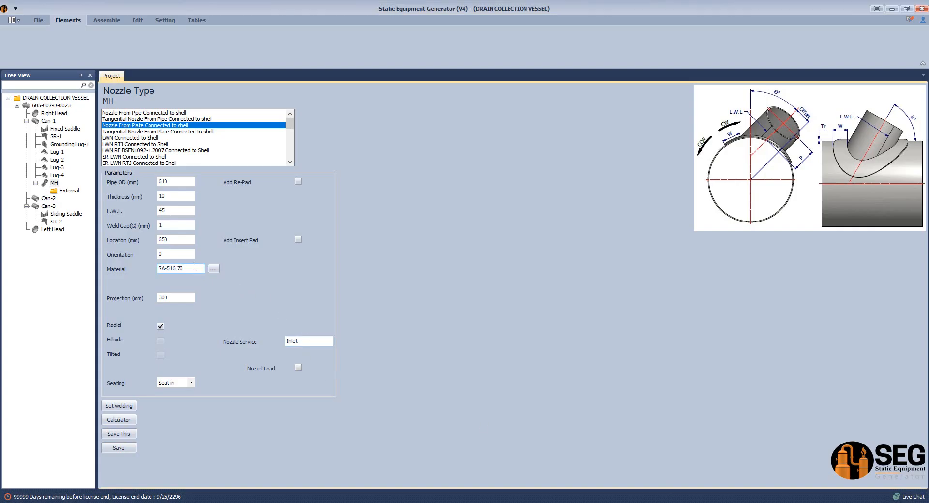
{"action": "left_click_drag", "start_coordinate": [194, 266], "coordinate": [109, 269]}
{"action": "key", "text": "ctrl+v"}
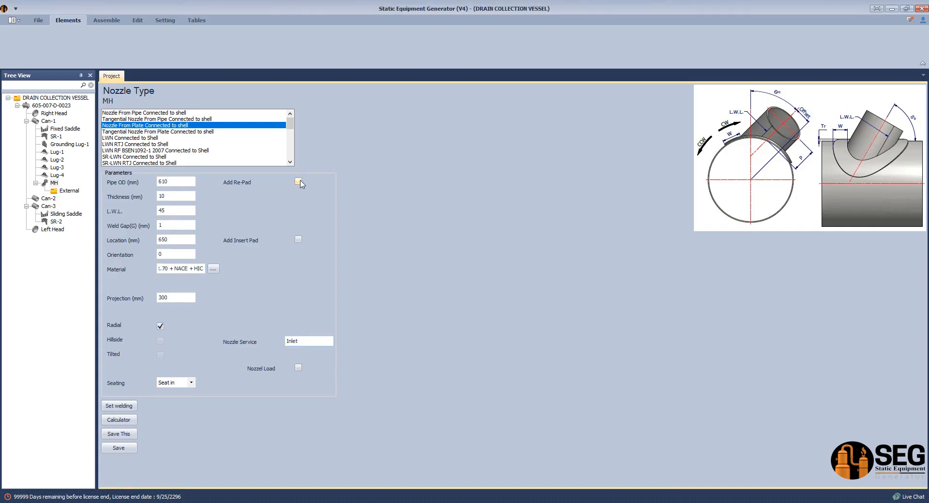
Activate MH's re-pad and set the pad material to SA-516 70N.
{"action": "left_click", "coordinate": [298, 182]}
{"action": "left_click_drag", "start_coordinate": [317, 197], "coordinate": [265, 205]}
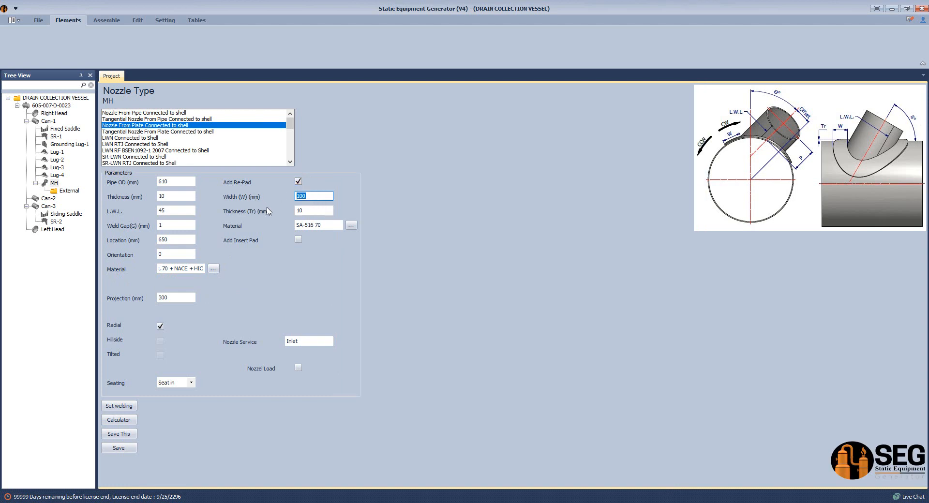
{"action": "left_click", "coordinate": [315, 210]}
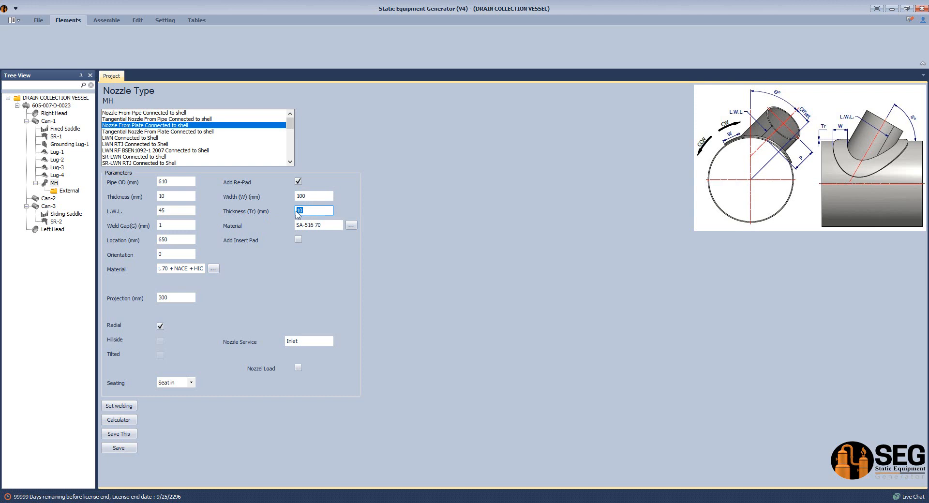
{"action": "left_click", "coordinate": [330, 226]}
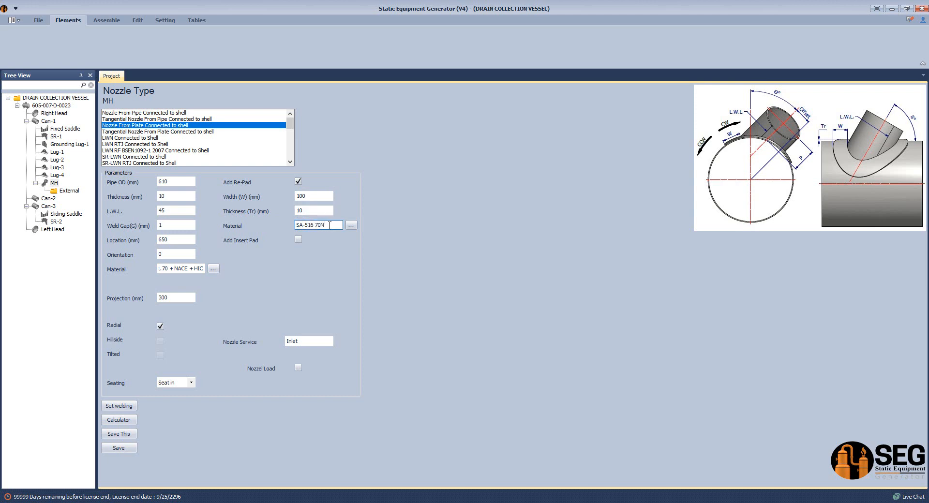
Set MH's nozzle service to MANHOLE and save the nozzle parameters.
{"action": "left_click", "coordinate": [293, 342]}
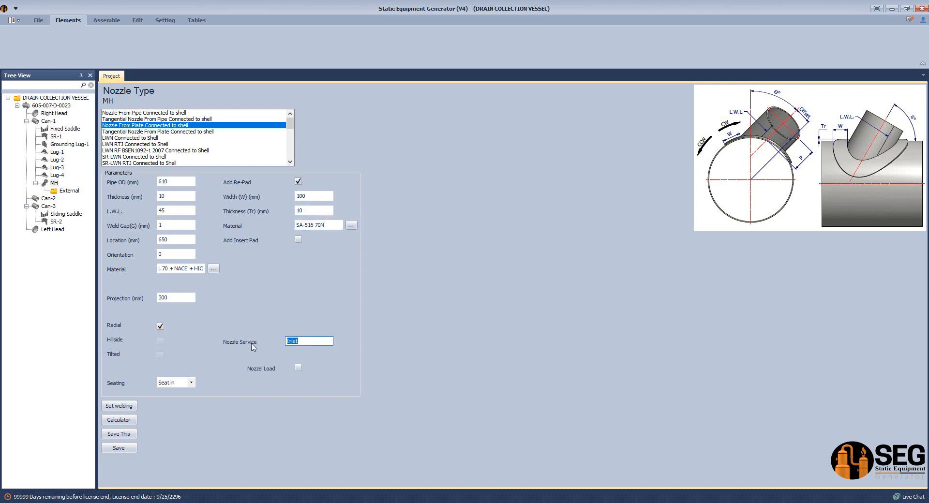
{"action": "type", "text": "MANHOLE"}
{"action": "left_click", "coordinate": [295, 341]}
{"action": "type", "text": "HOLE"}
{"action": "left_click", "coordinate": [119, 448]}
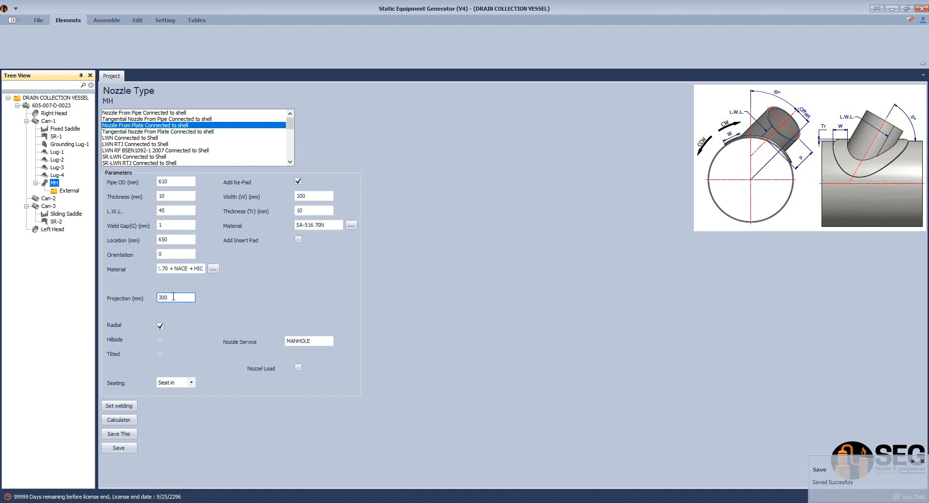
Add a flange named MH-Flange under MH's External branch.
{"action": "left_click", "coordinate": [71, 192]}
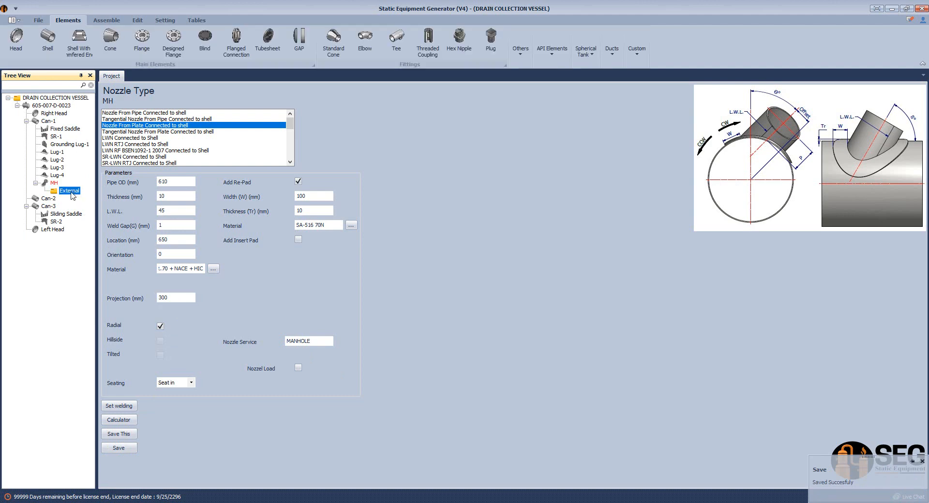
{"action": "left_click", "coordinate": [142, 44]}
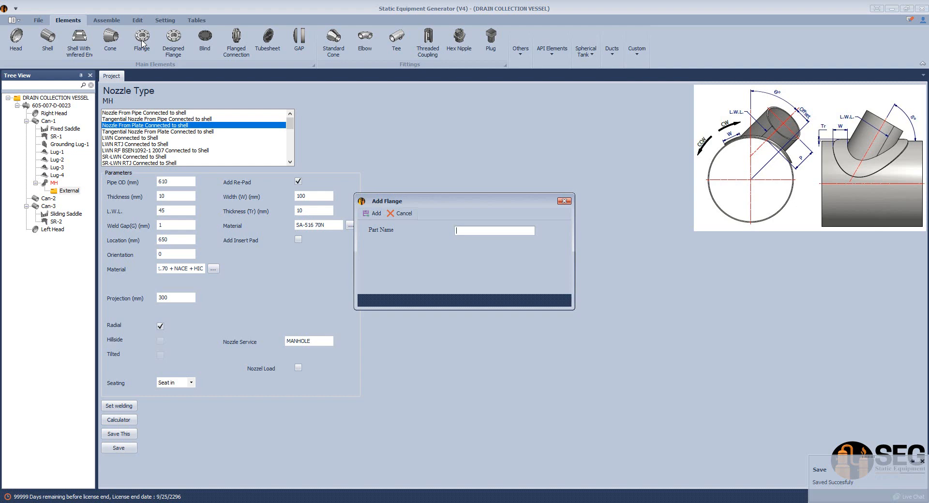
{"action": "type", "text": "-"}
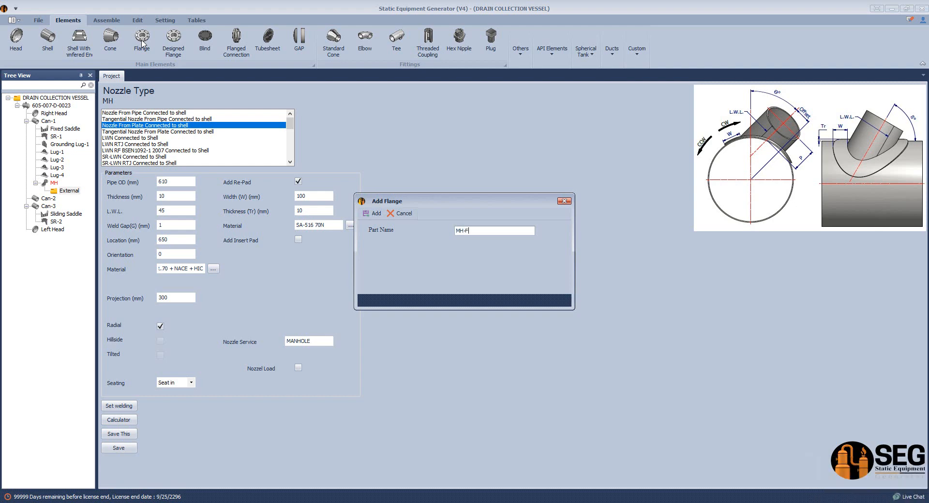
{"action": "type", "text": "Flange"}
{"action": "key", "text": "Return"}
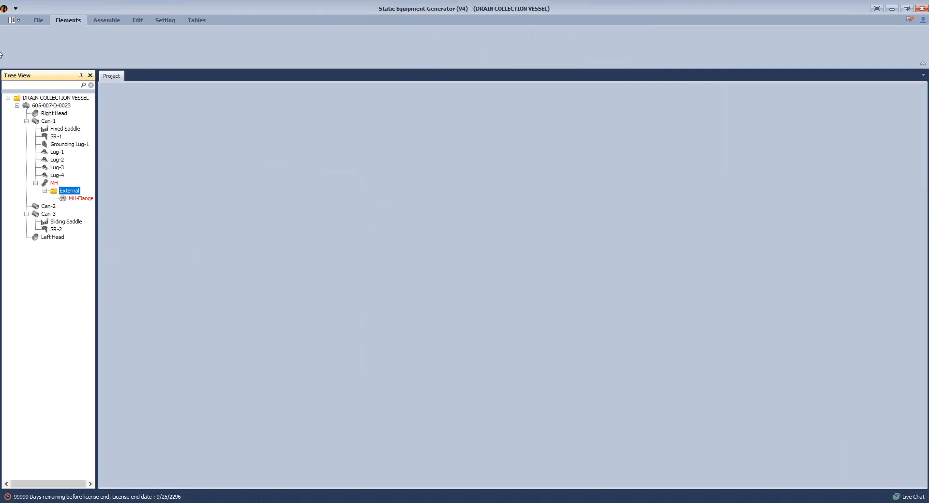
Define MH-Flange as WN-RF ASME B16.5 with rating 150 and size 24.
{"action": "left_click", "coordinate": [78, 199]}
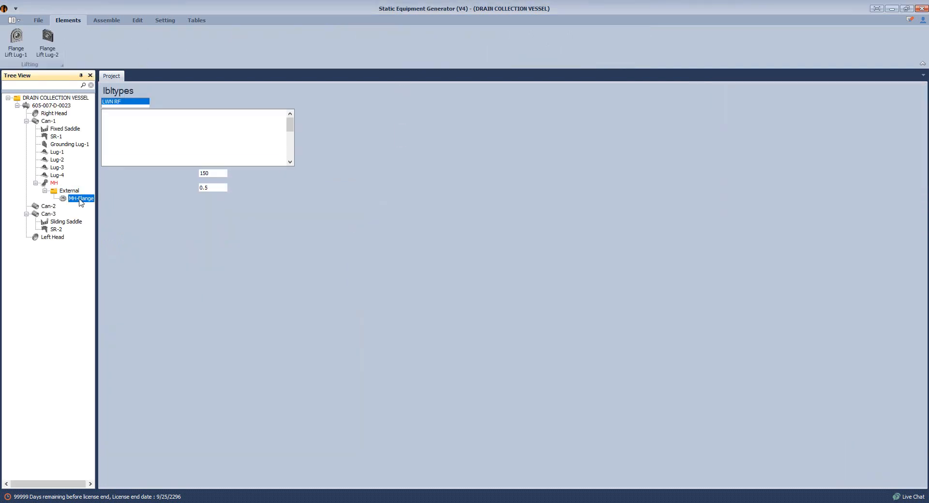
{"action": "left_click_drag", "start_coordinate": [95, 198], "coordinate": [135, 200]}
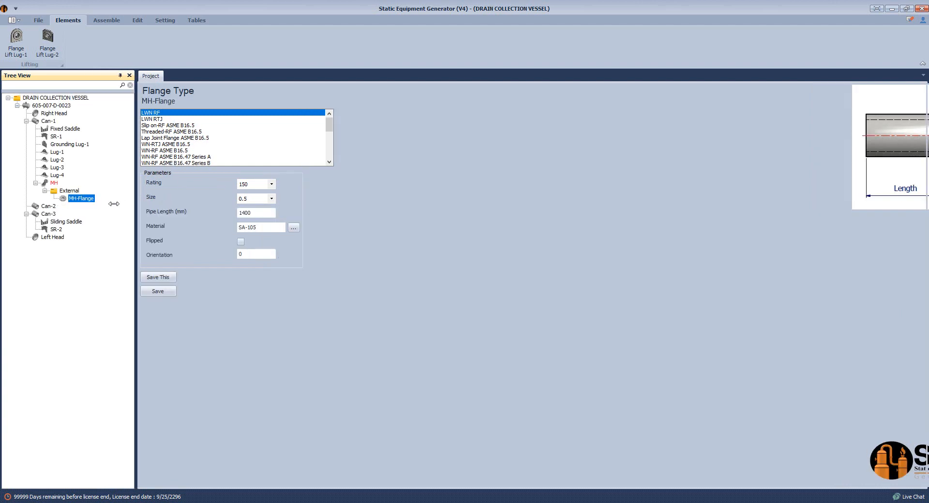
{"action": "left_click", "coordinate": [329, 162]}
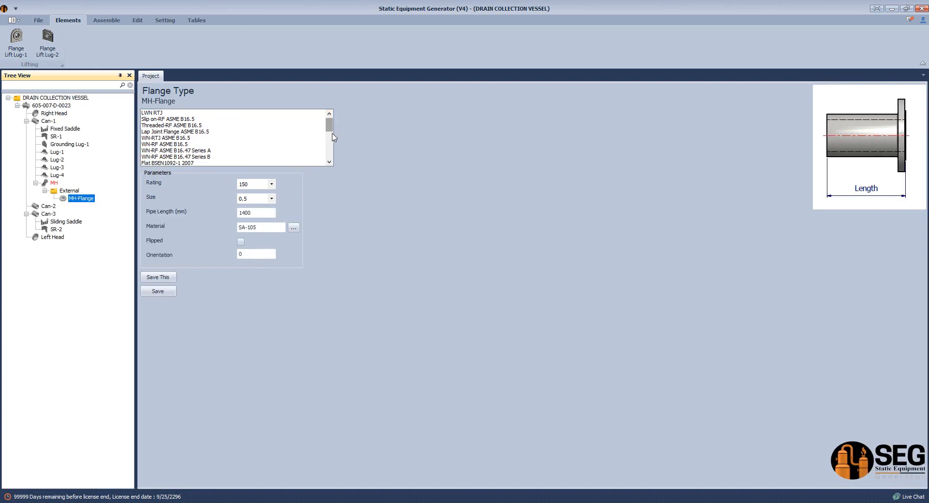
{"action": "left_click_drag", "start_coordinate": [332, 160], "coordinate": [332, 124]}
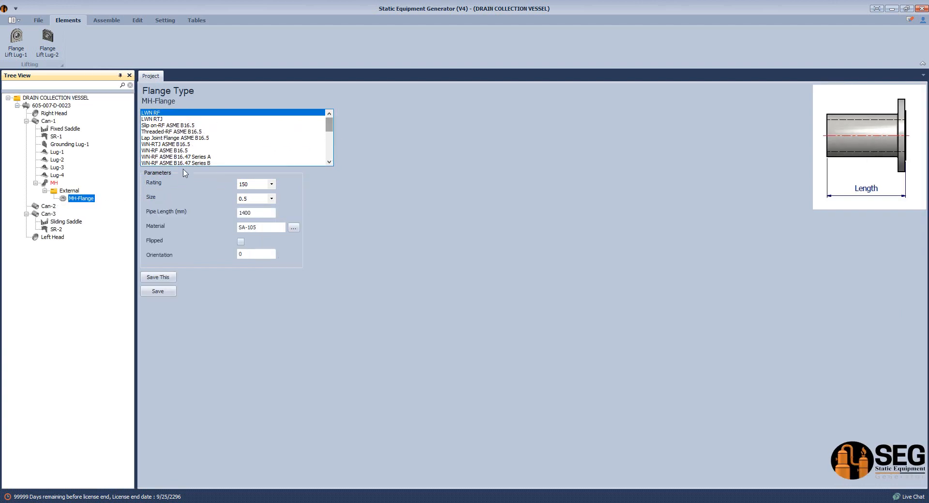
{"action": "left_click", "coordinate": [150, 151]}
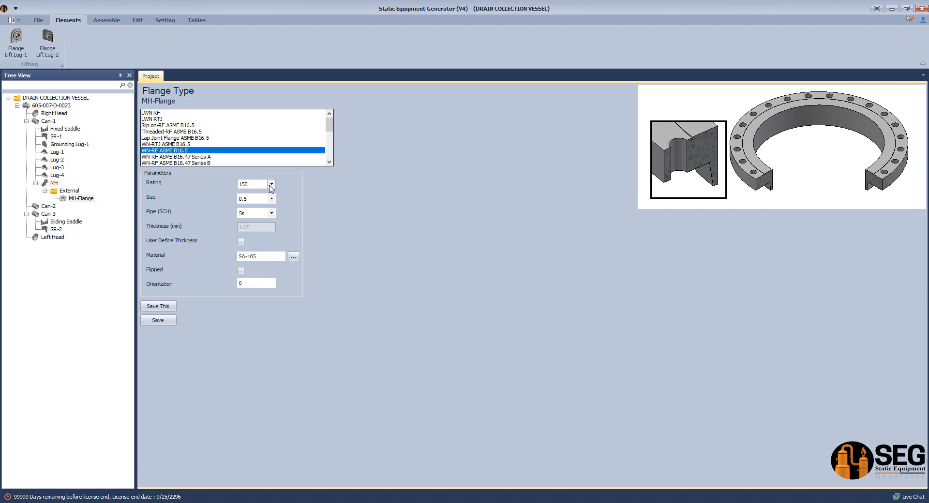
{"action": "left_click", "coordinate": [255, 184]}
{"action": "left_click", "coordinate": [255, 192]}
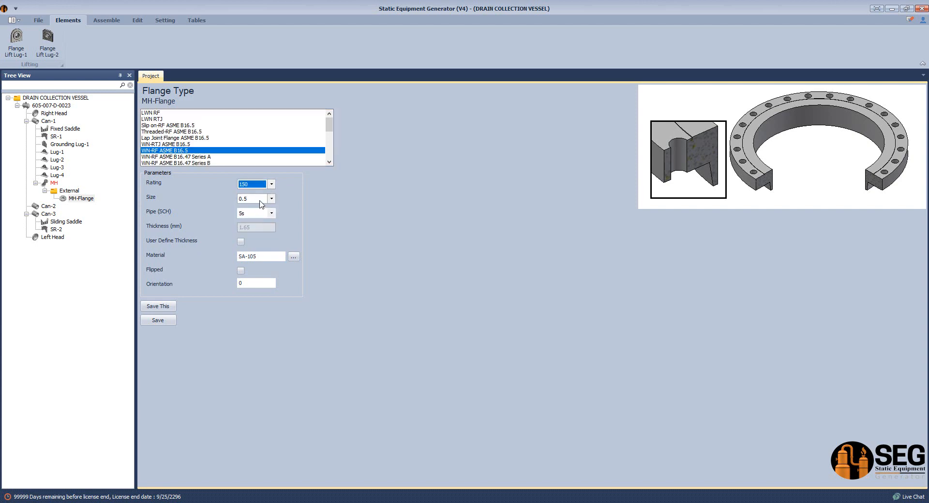
{"action": "left_click", "coordinate": [259, 200]}
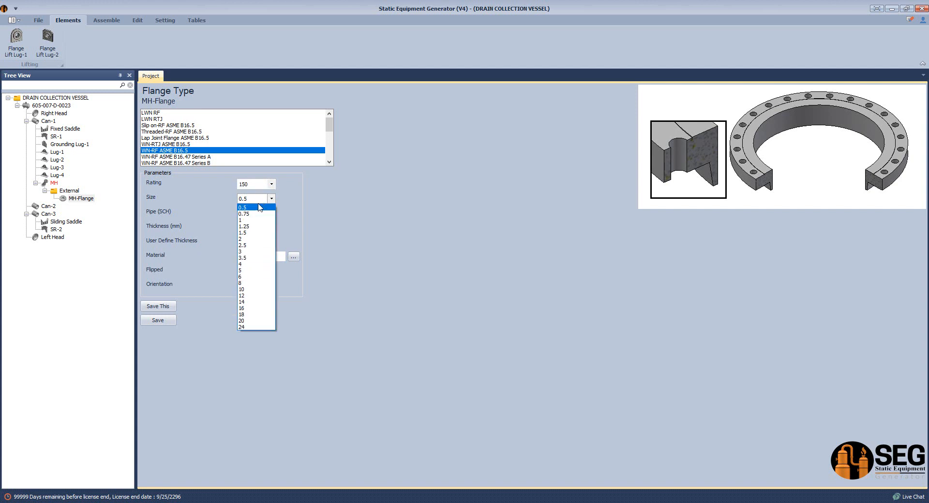
{"action": "left_click", "coordinate": [245, 329]}
Keep pipe schedule 5s for MH-Flange and apply a user-defined thickness of 10 mm.
{"action": "left_click", "coordinate": [271, 214]}
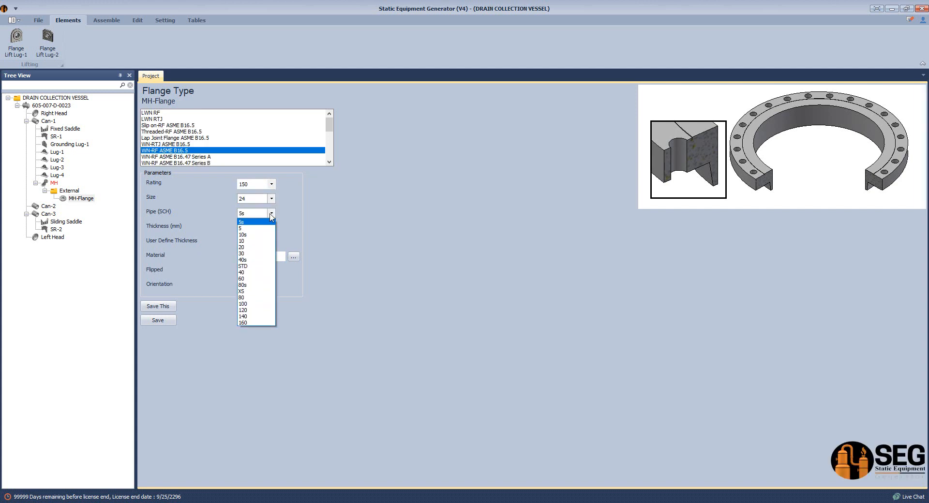
{"action": "left_click", "coordinate": [264, 222]}
{"action": "left_click", "coordinate": [241, 242]}
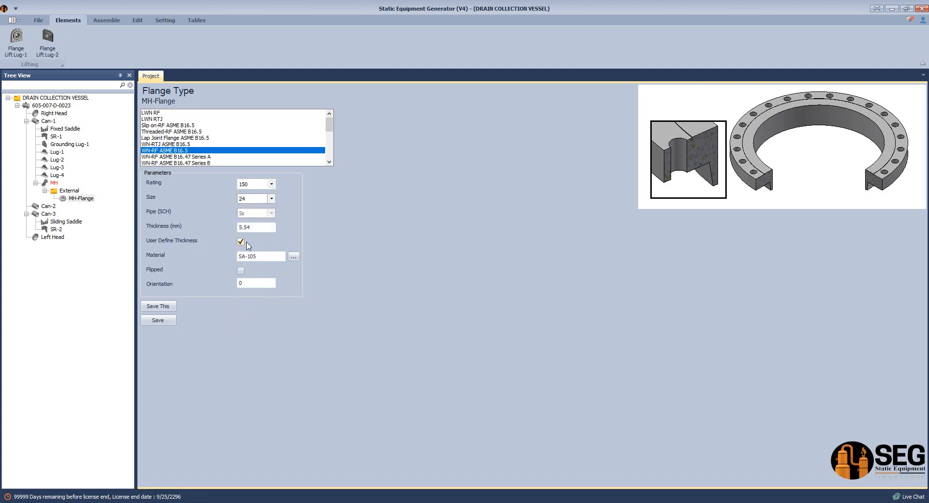
{"action": "left_click_drag", "start_coordinate": [252, 228], "coordinate": [214, 228]}
Copy SA-350 LF2 CL.1 + NACE +HIC from the Material List workbook in Excel into MH-Flange's material and save the flange.
{"action": "key", "text": "alt+Tab"}
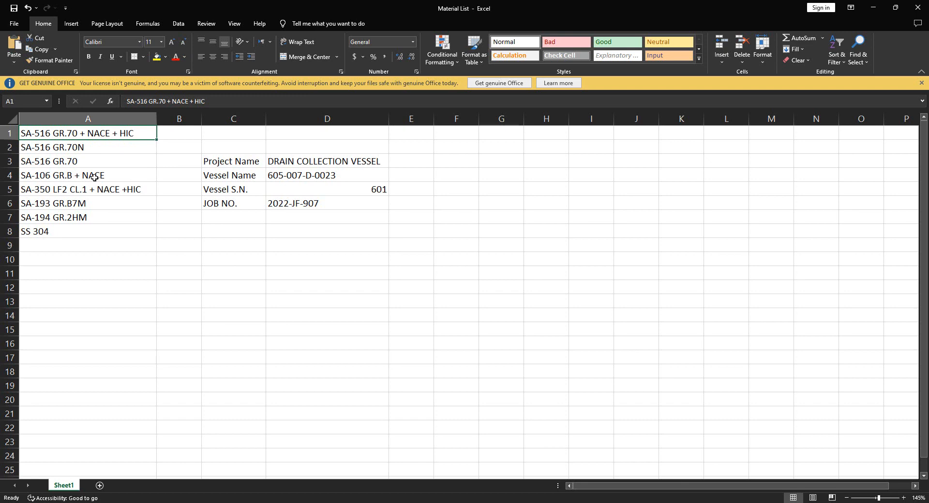
{"action": "left_click", "coordinate": [97, 173]}
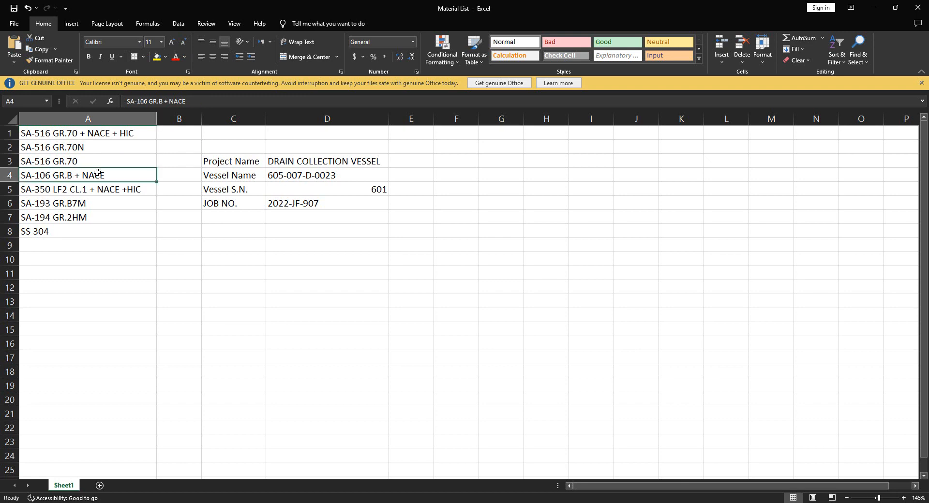
{"action": "double_click", "coordinate": [136, 189]}
{"action": "left_click_drag", "start_coordinate": [138, 189], "coordinate": [2, 192]}
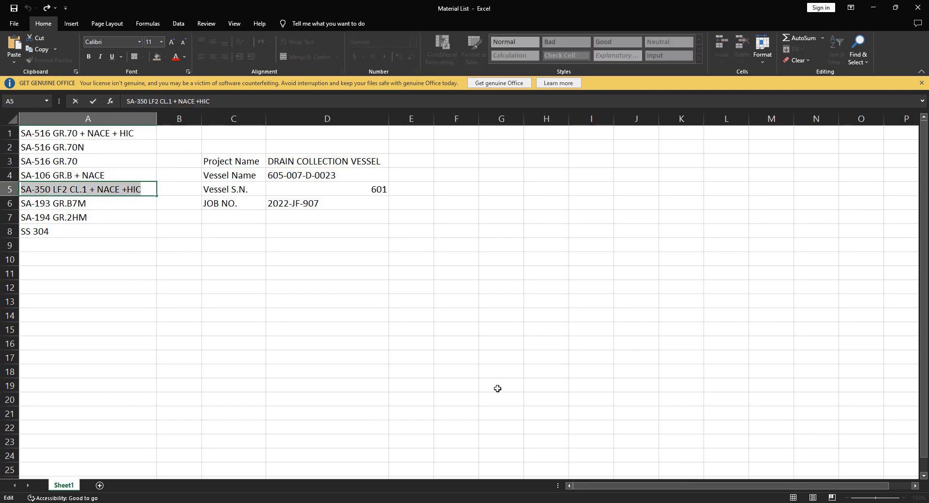
{"action": "key", "text": "alt+Tab"}
{"action": "left_click", "coordinate": [253, 259]}
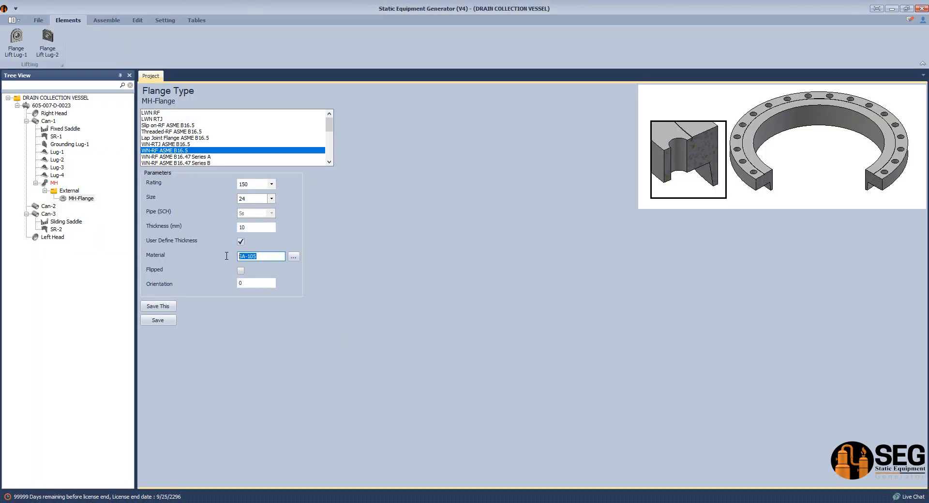
{"action": "key", "text": "ctrl+v"}
{"action": "left_click", "coordinate": [160, 323]}
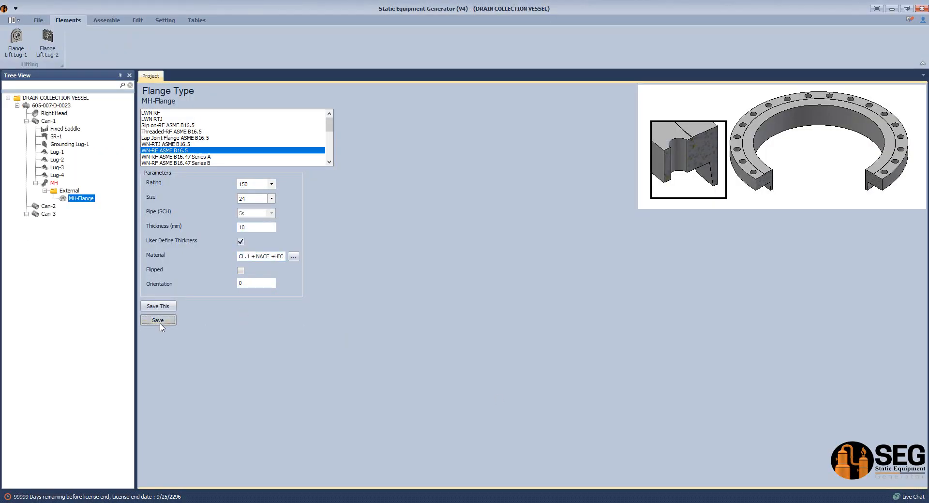
Open the nozzle calculator for MH and select its projection from V.C.L. value for editing.
{"action": "left_click", "coordinate": [47, 188]}
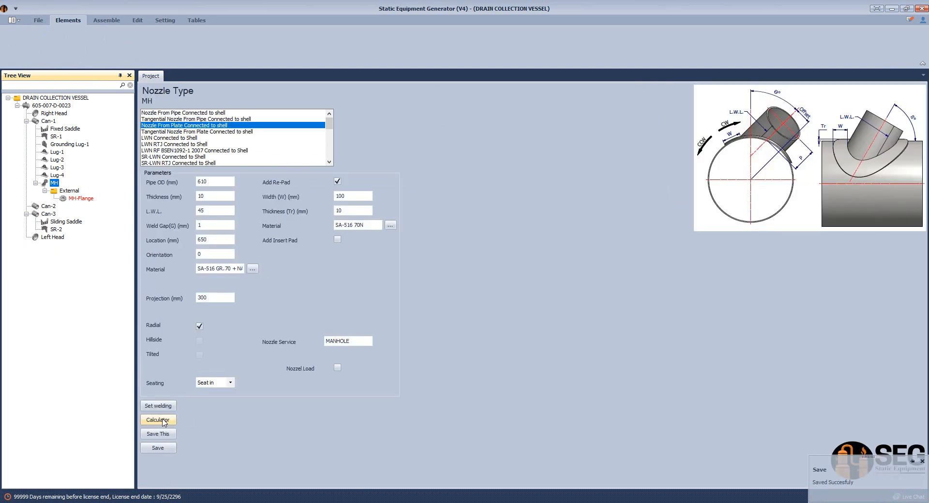
{"action": "left_click", "coordinate": [170, 421]}
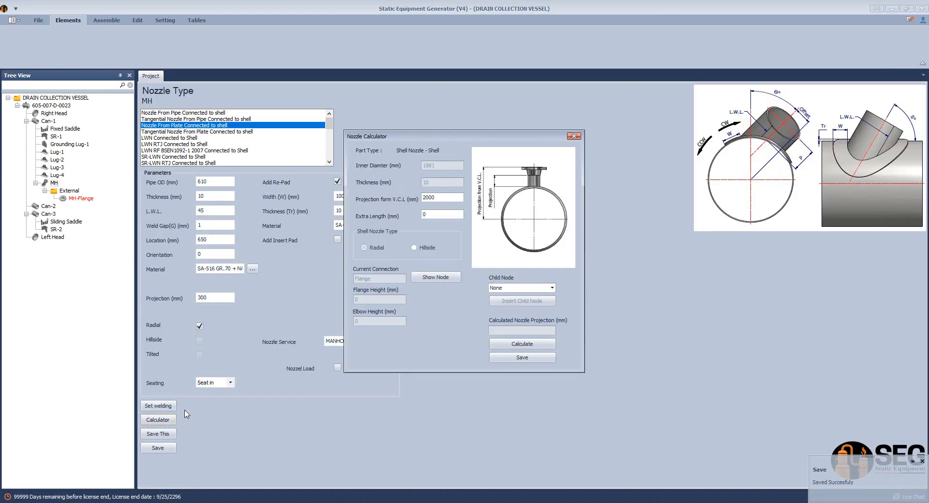
{"action": "left_click_drag", "start_coordinate": [440, 203], "coordinate": [374, 201]}
Switch to GA.pdf in Adobe Acrobat and examine VIEW-'V1-V1' for MH's projection from the vessel centreline, marking that dimension.
{"action": "left_click", "coordinate": [591, 502]}
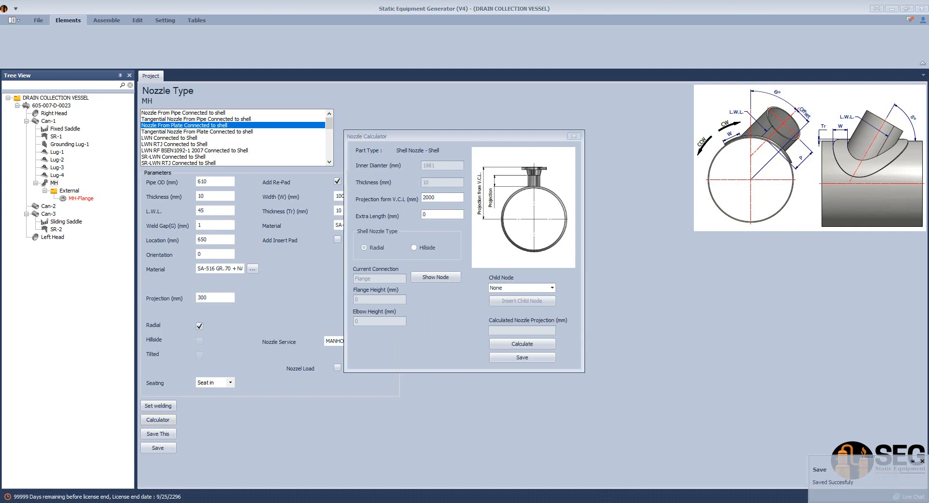
{"action": "left_click", "coordinate": [455, 480]}
{"action": "scroll", "coordinate": [389, 362], "scroll_direction": "down", "scroll_amount": 2, "text": "ctrl"}
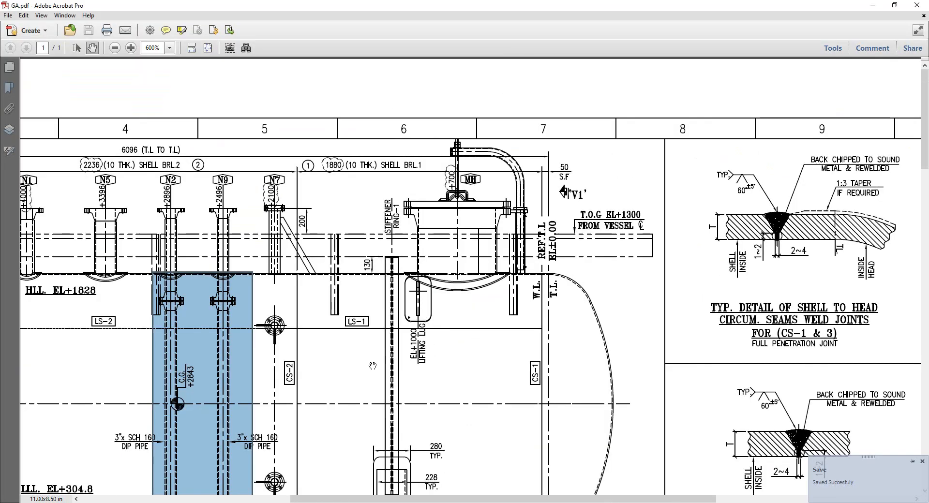
{"action": "scroll", "coordinate": [339, 329], "scroll_direction": "down", "scroll_amount": 12}
{"action": "scroll", "coordinate": [176, 232], "scroll_direction": "up", "scroll_amount": 2, "text": "ctrl"}
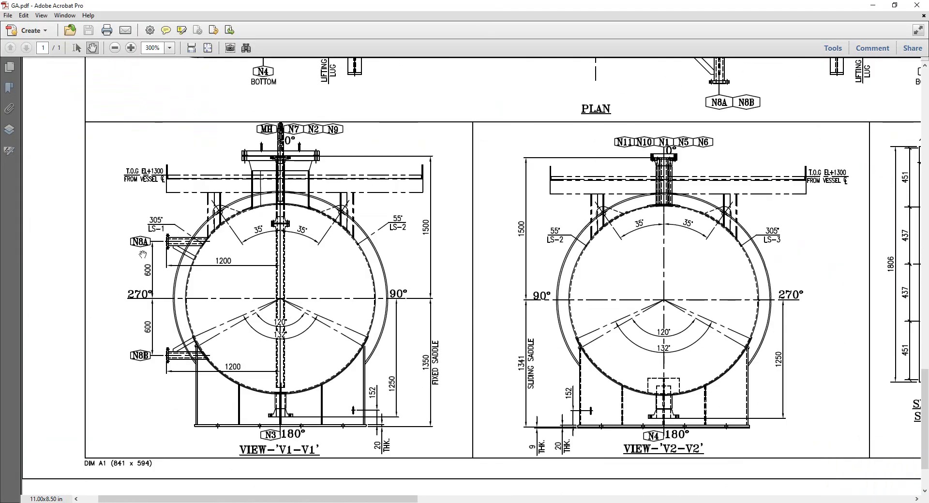
{"action": "left_click_drag", "start_coordinate": [355, 263], "coordinate": [233, 282]}
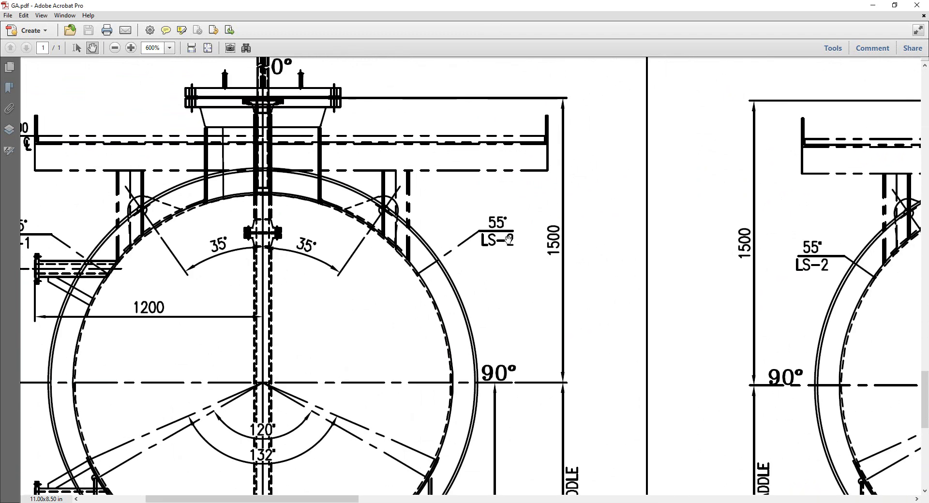
{"action": "scroll", "coordinate": [553, 230], "scroll_direction": "up", "scroll_amount": 2}
{"action": "left_click", "coordinate": [231, 48]}
{"action": "left_click_drag", "start_coordinate": [532, 262], "coordinate": [576, 326]}
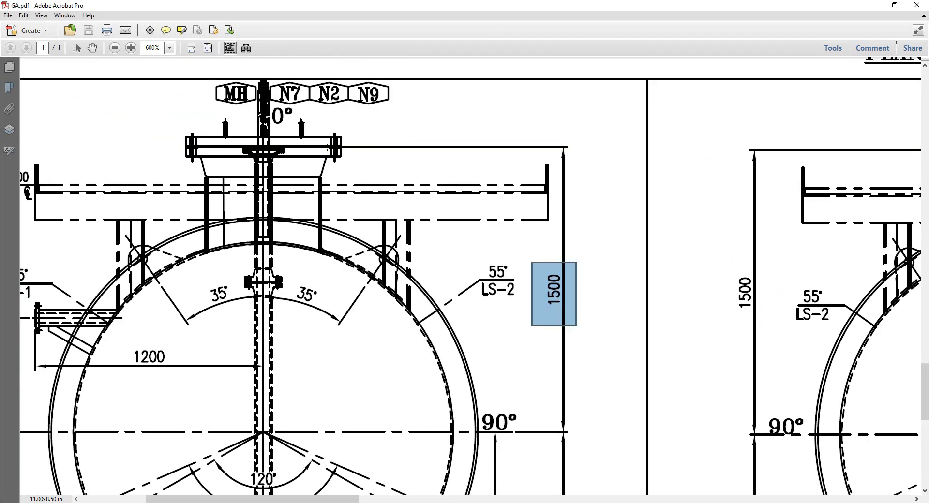
{"action": "scroll", "coordinate": [668, 375], "scroll_direction": "down", "scroll_amount": 2, "text": "ctrl"}
{"action": "scroll", "coordinate": [726, 169], "scroll_direction": "up", "scroll_amount": 3}
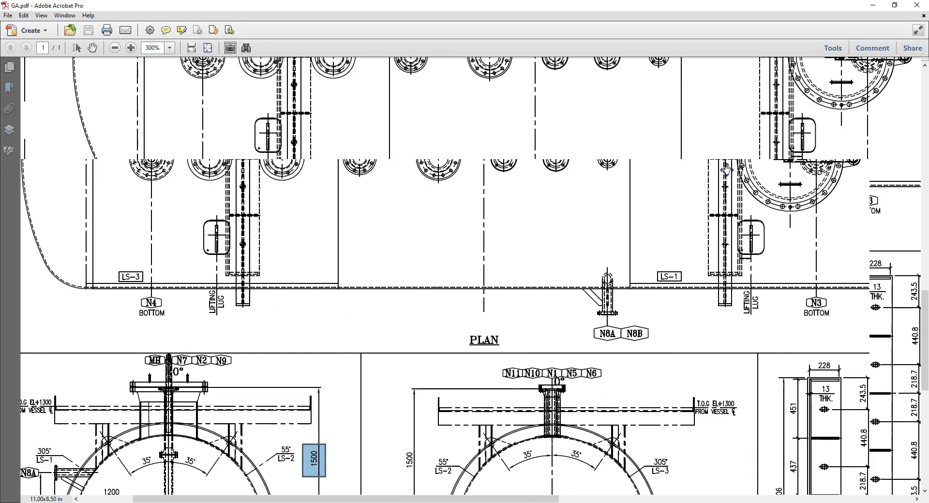
{"action": "scroll", "coordinate": [726, 169], "scroll_direction": "up", "scroll_amount": 12}
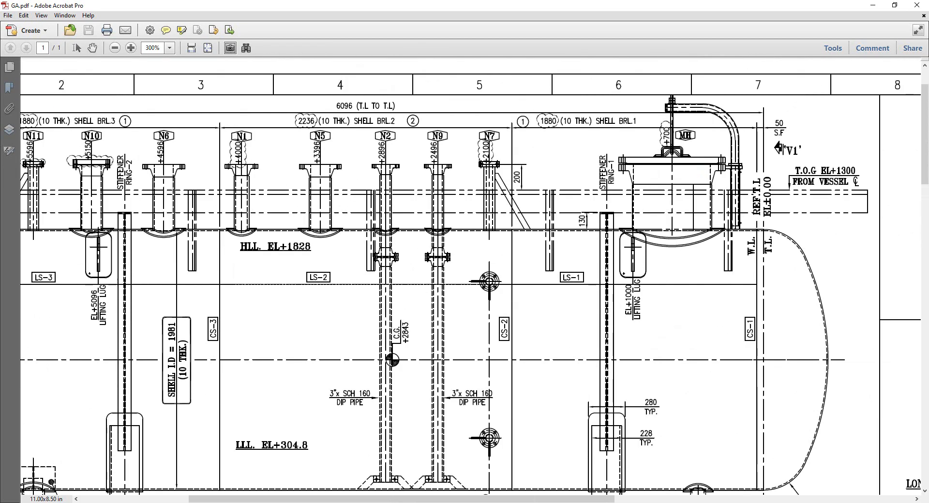
Back in Static Equipment Generator, set MH's projection from V.C.L. to 1500 mm, calculate the nozzle projection and save it.
{"action": "left_click", "coordinate": [708, 502]}
{"action": "left_click", "coordinate": [761, 470]}
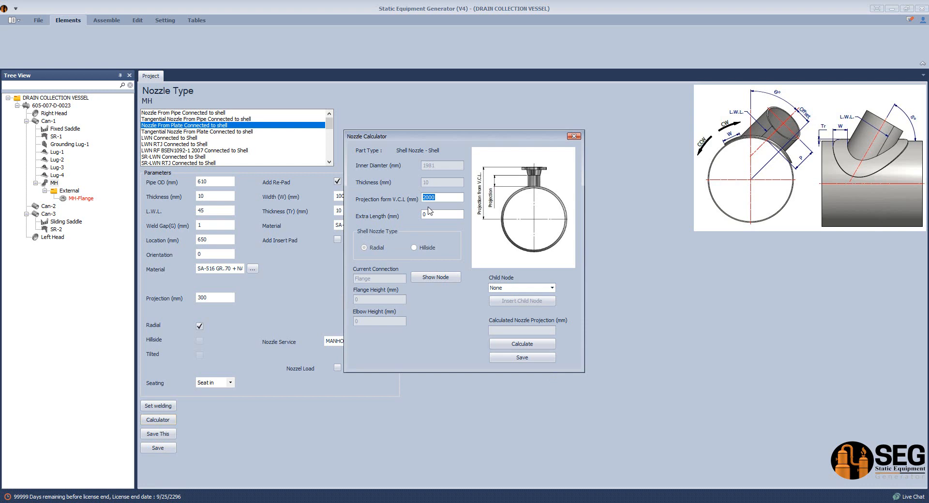
{"action": "type", "text": "15"}
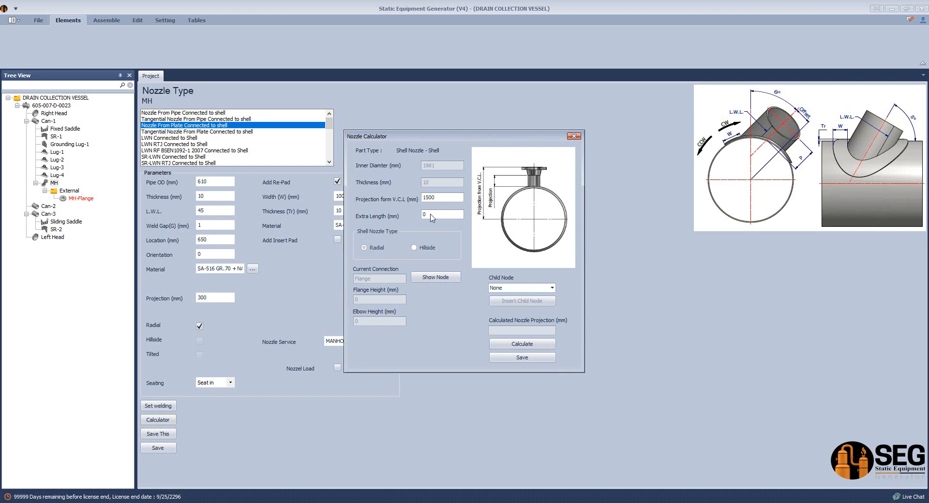
{"action": "left_click", "coordinate": [508, 348]}
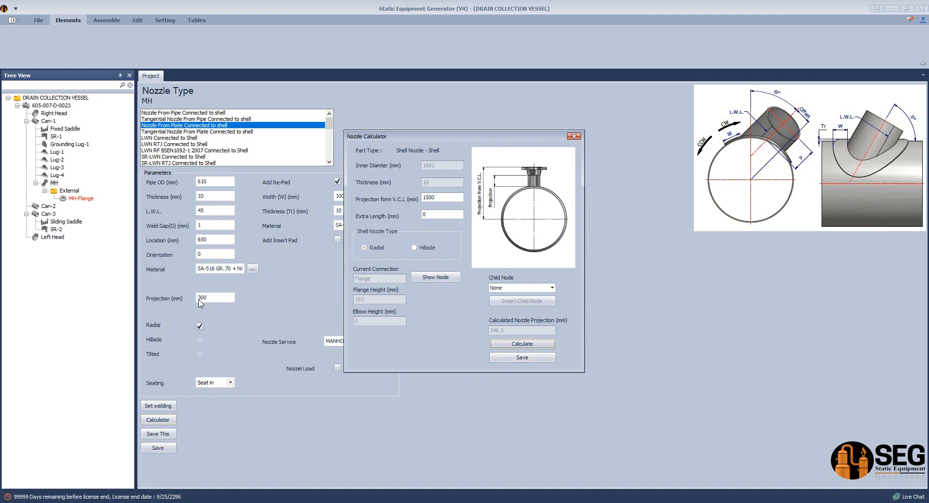
{"action": "left_click", "coordinate": [523, 358]}
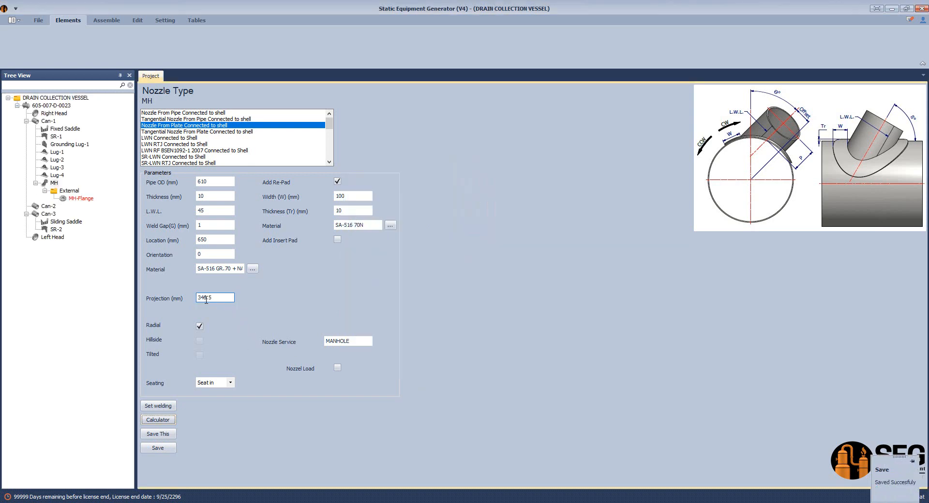
Set MH's welding detail to Single V with No Clad, A and B both 8 mm, and save it.
{"action": "left_click", "coordinate": [158, 407]}
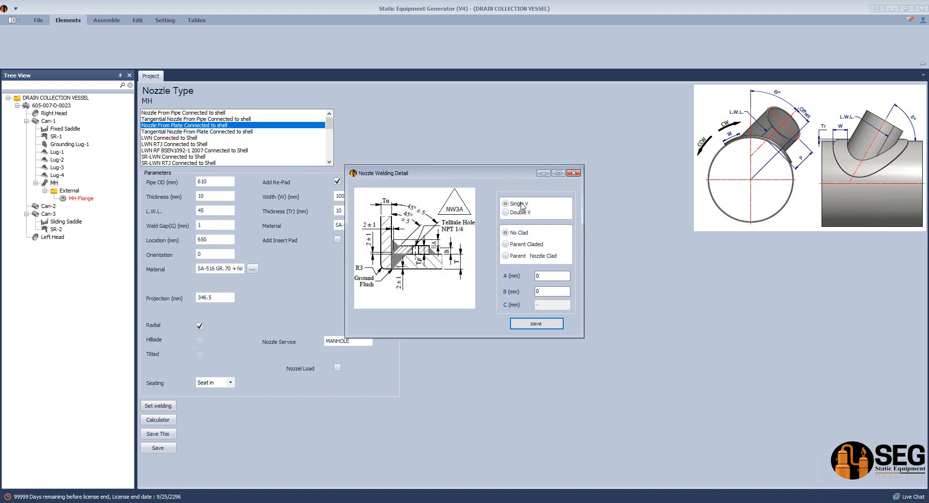
{"action": "left_click", "coordinate": [526, 244]}
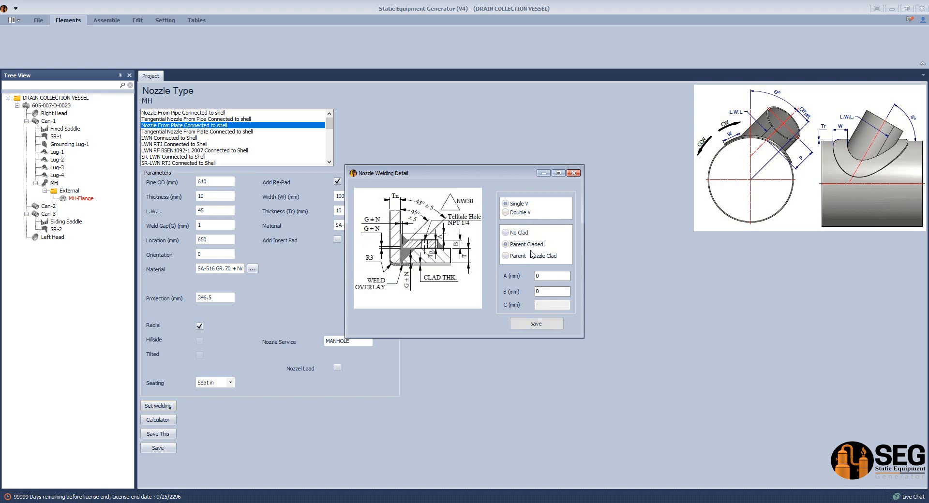
{"action": "left_click", "coordinate": [535, 257]}
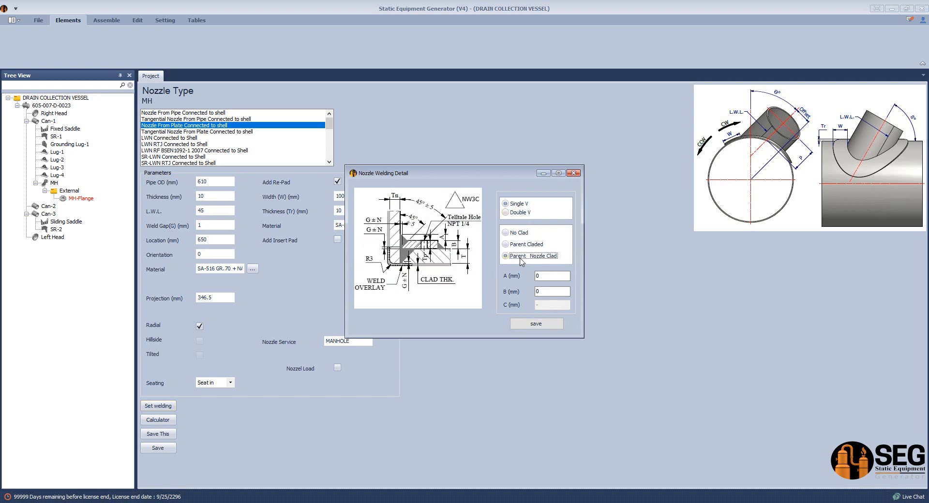
{"action": "left_click", "coordinate": [522, 237]}
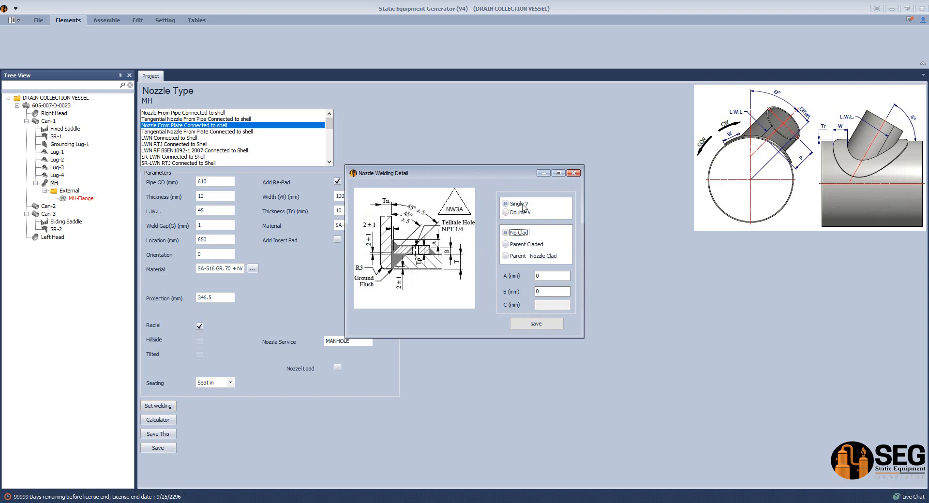
{"action": "double_click", "coordinate": [548, 275]}
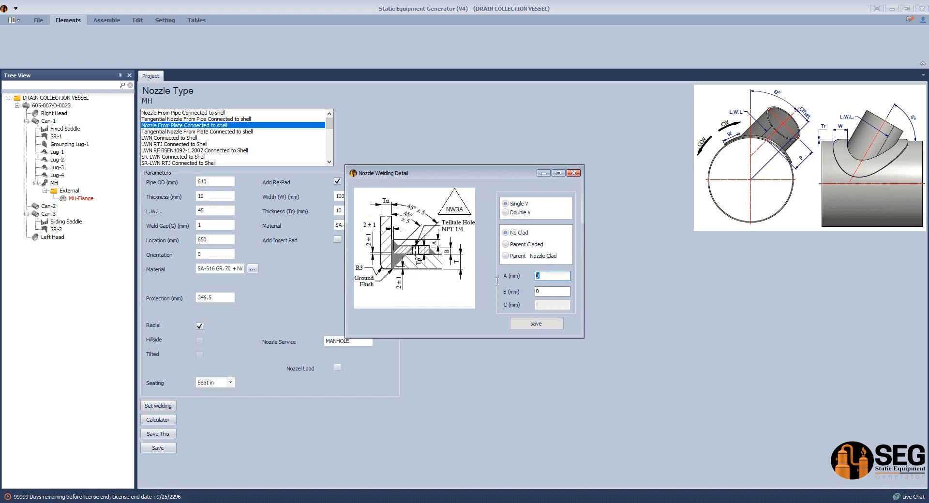
{"action": "double_click", "coordinate": [549, 292]}
{"action": "type", "text": "8"}
{"action": "left_click", "coordinate": [536, 324]}
Open the Nozzle Table and review MH's service, size, flange, projection, pad and weld entries, closing the table when done.
{"action": "left_click", "coordinate": [194, 20]}
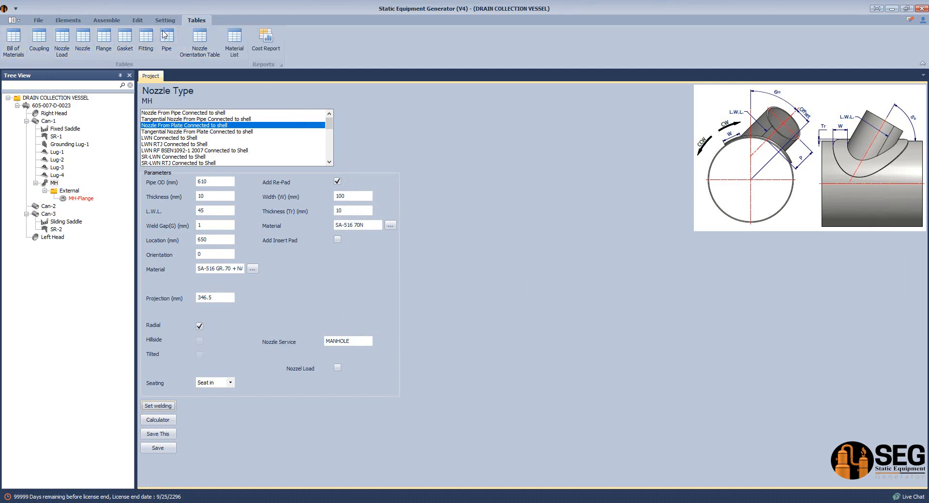
{"action": "left_click", "coordinate": [83, 37]}
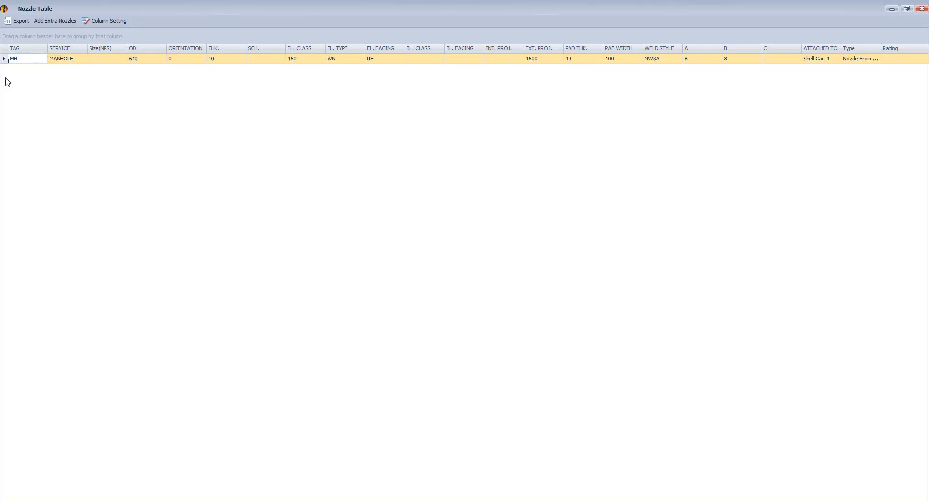
{"action": "double_click", "coordinate": [14, 59]}
{"action": "left_click", "coordinate": [69, 59]}
{"action": "left_click_drag", "start_coordinate": [43, 58], "coordinate": [43, 59]}
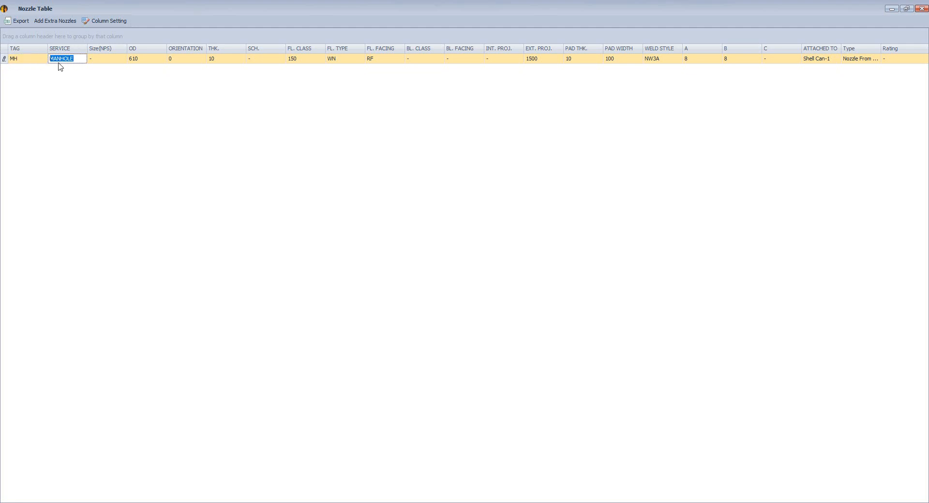
{"action": "double_click", "coordinate": [142, 59]}
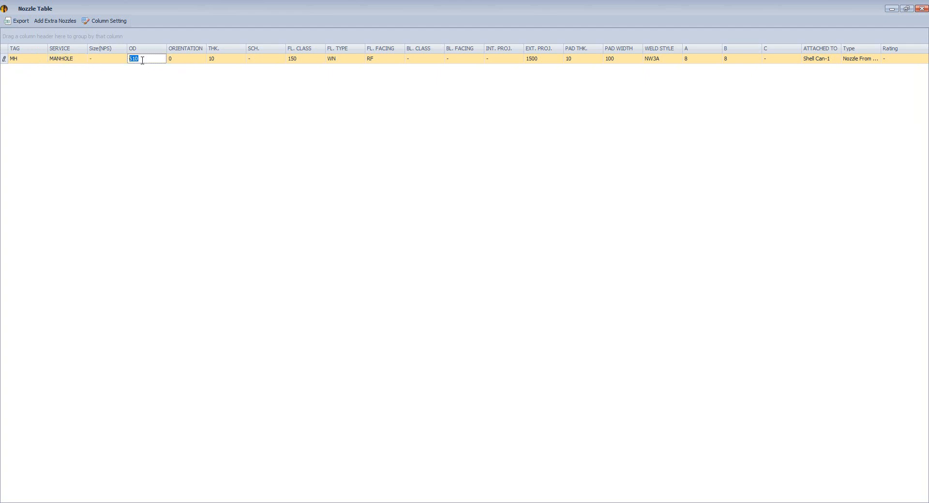
{"action": "left_click", "coordinate": [244, 58]}
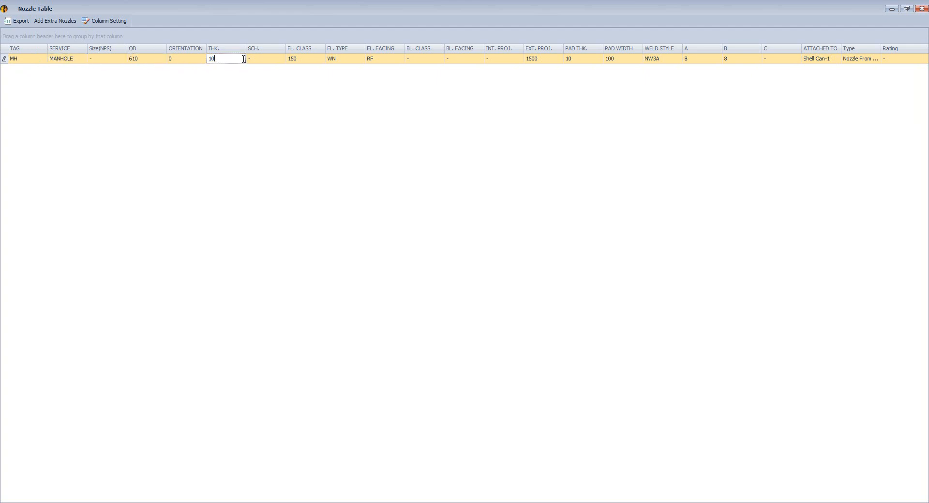
{"action": "left_click", "coordinate": [303, 57]}
{"action": "left_click", "coordinate": [334, 58]}
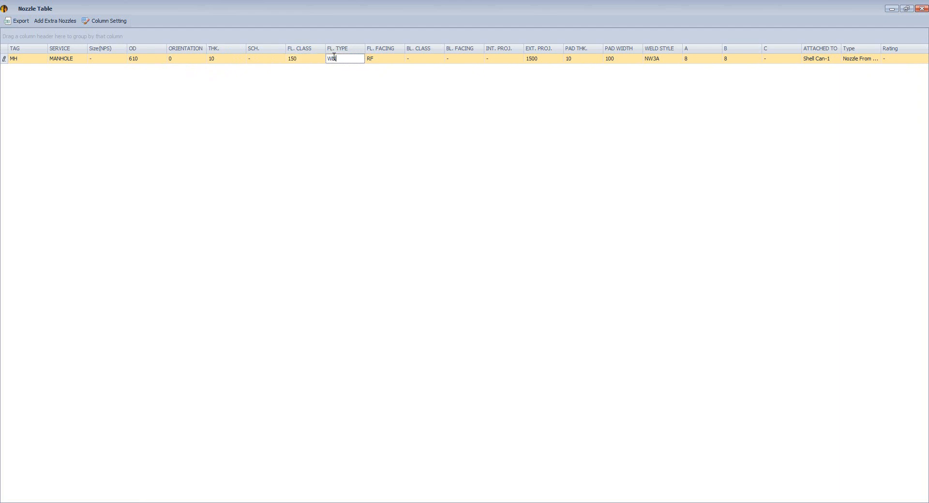
{"action": "left_click", "coordinate": [380, 58]}
{"action": "left_click", "coordinate": [547, 59]}
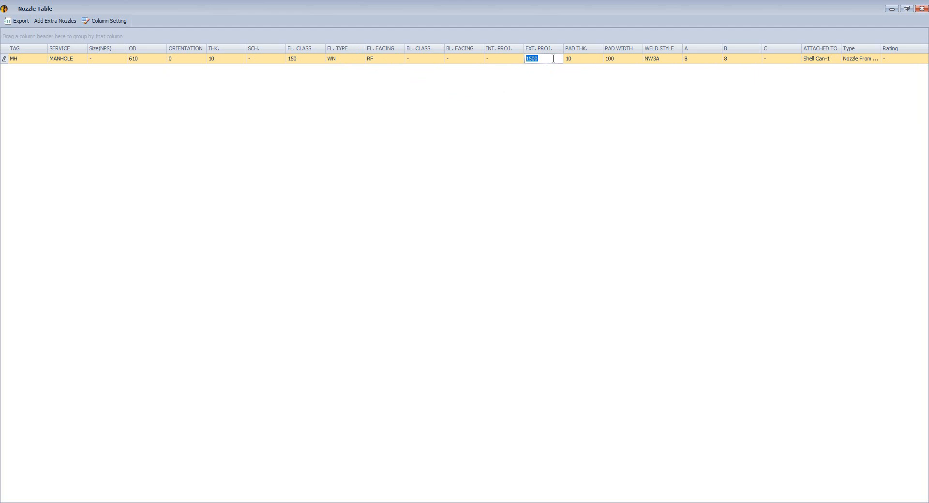
{"action": "left_click", "coordinate": [576, 59]}
{"action": "left_click", "coordinate": [620, 59]}
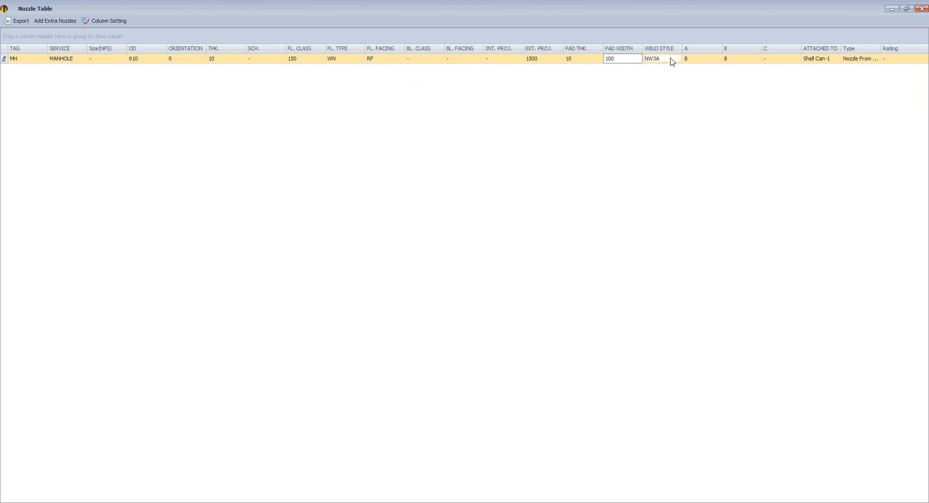
{"action": "left_click", "coordinate": [671, 59]}
{"action": "left_click", "coordinate": [699, 58]}
{"action": "left_click", "coordinate": [739, 60]}
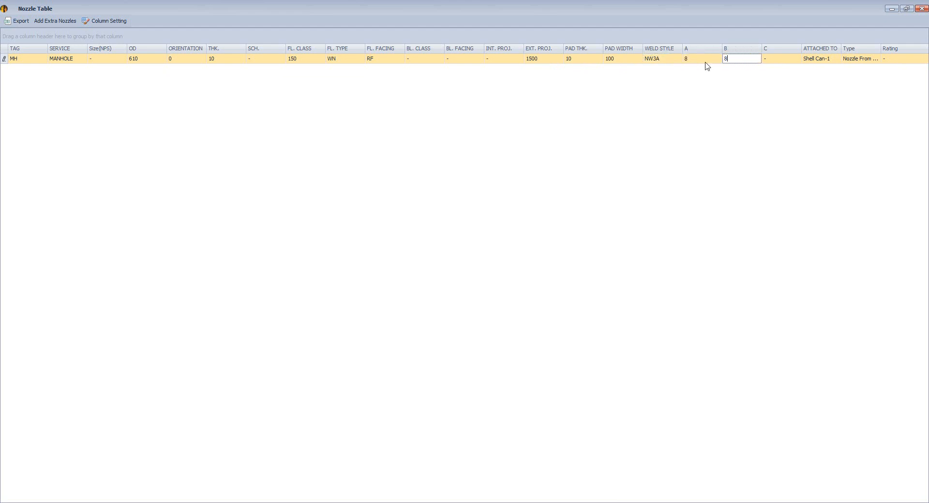
{"action": "left_click", "coordinate": [922, 8]}
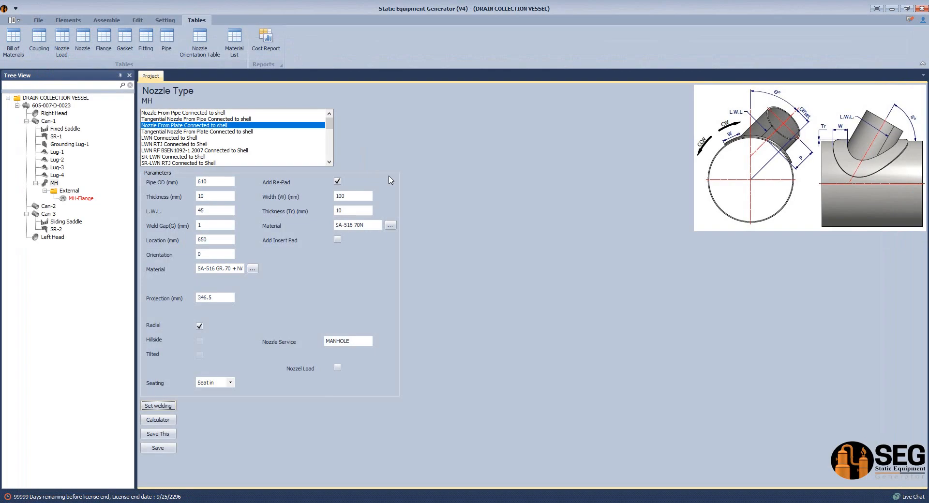
Select MH's External group, switch to GA.pdf in Adobe Acrobat and examine the manhole's gasket and cover, marking them on the elevation.
{"action": "left_click", "coordinate": [68, 191]}
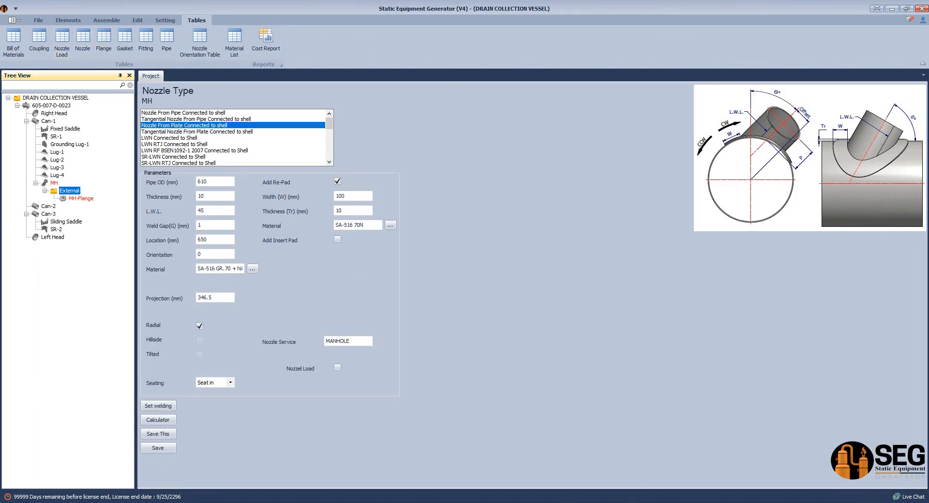
{"action": "mouse_move", "coordinate": [586, 490]}
{"action": "left_click", "coordinate": [432, 472]}
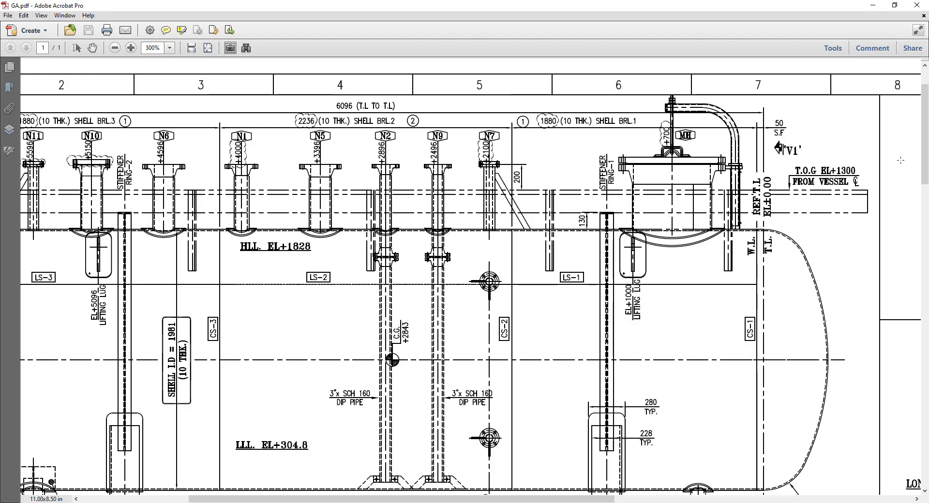
{"action": "scroll", "coordinate": [719, 159], "scroll_direction": "up", "scroll_amount": 4, "text": "ctrl"}
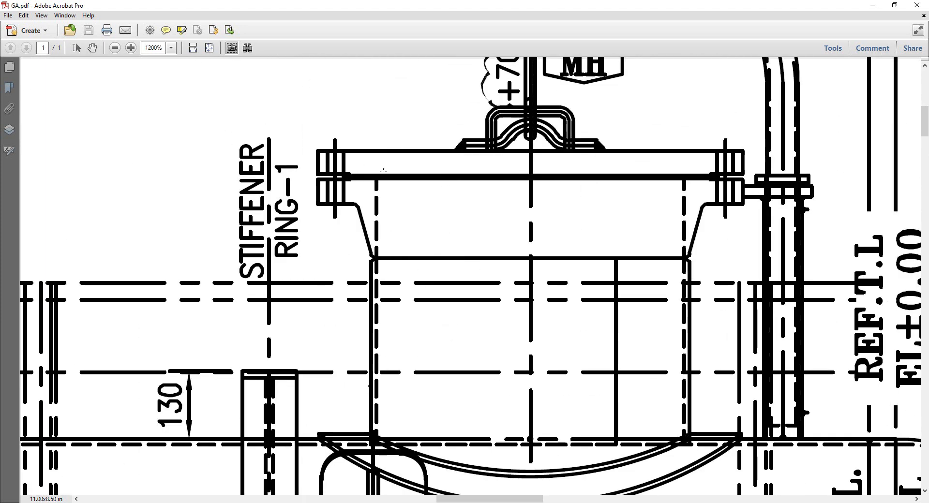
{"action": "left_click_drag", "start_coordinate": [342, 170], "coordinate": [730, 188]}
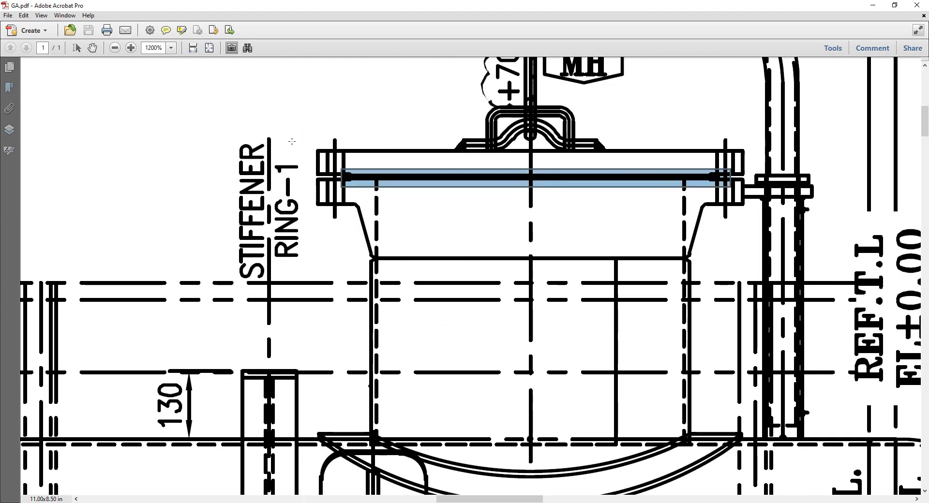
{"action": "left_click_drag", "start_coordinate": [292, 140], "coordinate": [713, 254]}
Back in Static Equipment Generator, add a gasket named MH-Gasket to MH's External group.
{"action": "key", "text": "alt+Tab"}
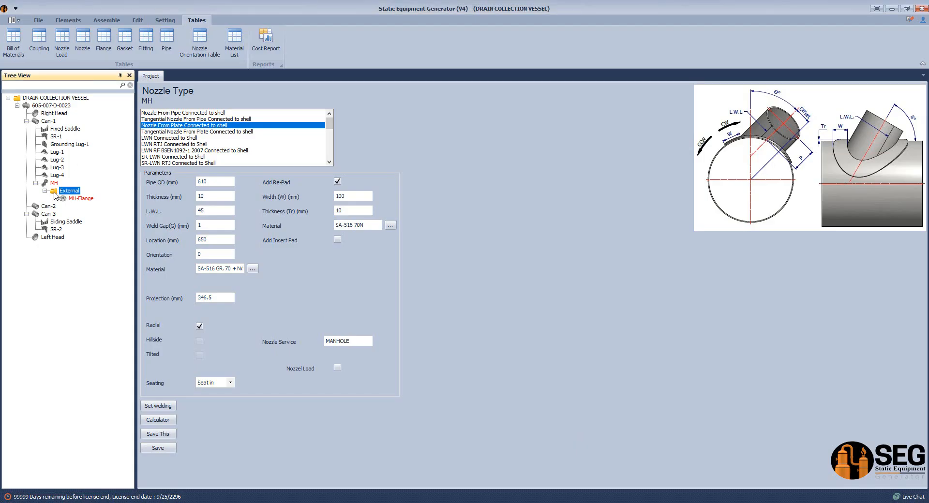
{"action": "left_click", "coordinate": [67, 23]}
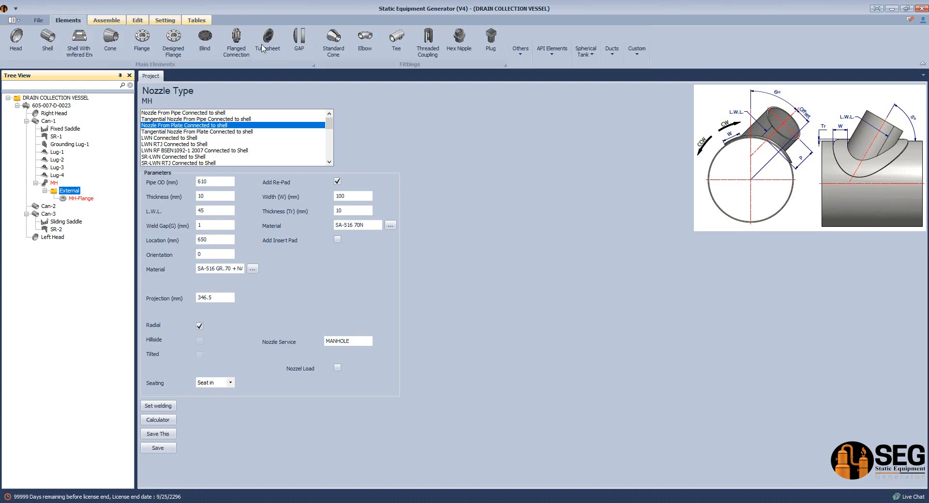
{"action": "left_click", "coordinate": [524, 59]}
{"action": "left_click", "coordinate": [526, 94]}
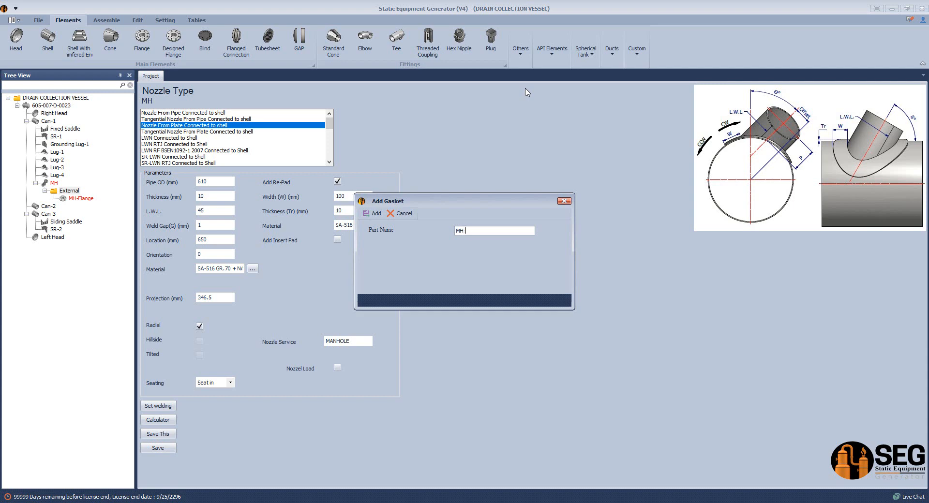
{"action": "type", "text": "MH-Gasket"}
{"action": "key", "text": "Return"}
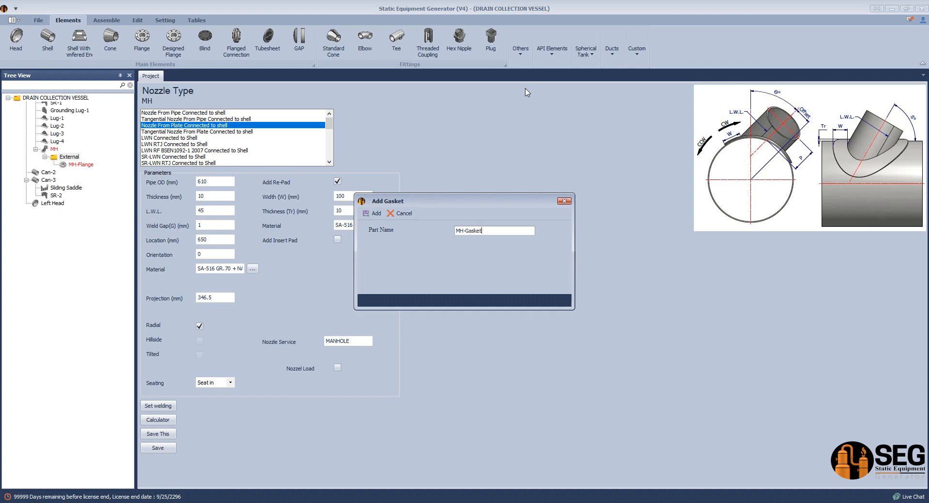
Define MH-Gasket as RF Gasket For ASME B16.5 Flanges with rating 150 and size 24, and save it.
{"action": "left_click", "coordinate": [88, 208]}
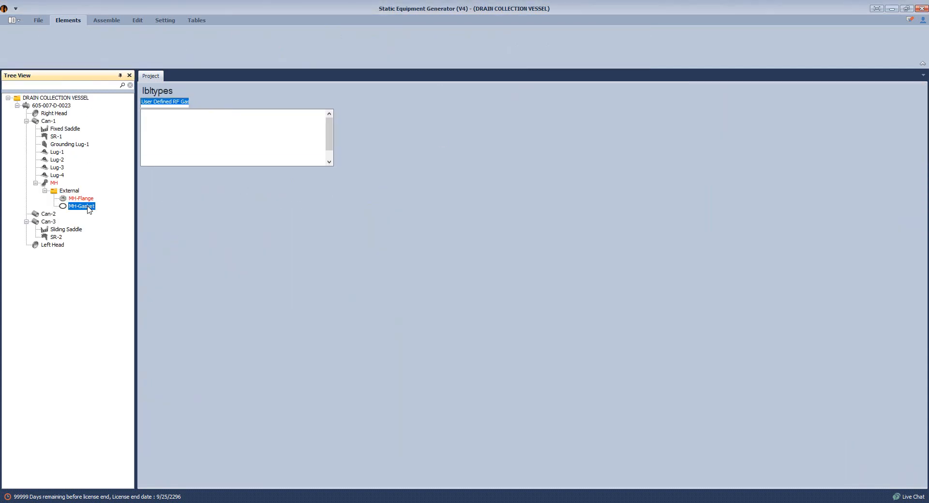
{"action": "left_click", "coordinate": [212, 126]}
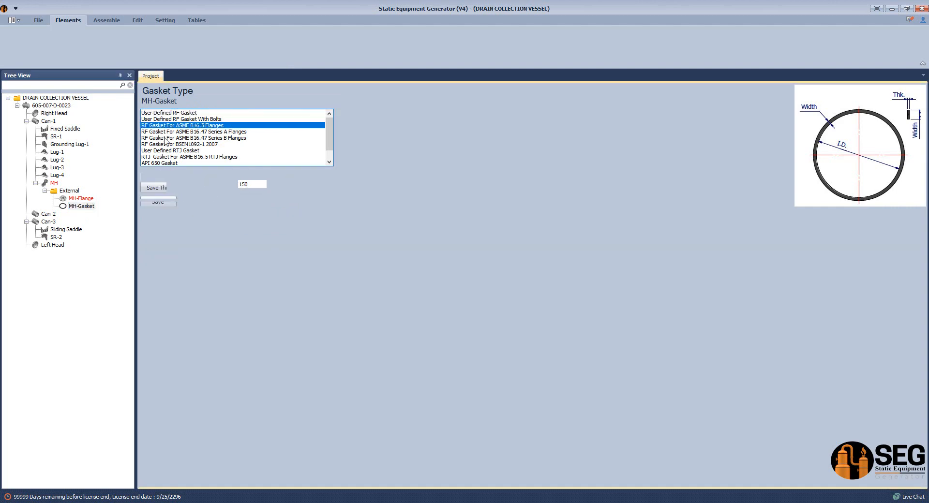
{"action": "left_click", "coordinate": [271, 184]}
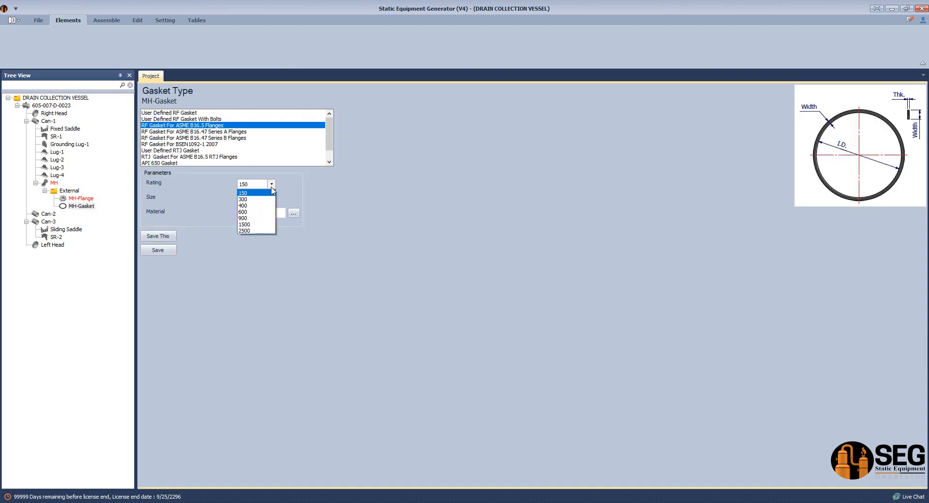
{"action": "left_click", "coordinate": [262, 193]}
{"action": "left_click", "coordinate": [272, 198]}
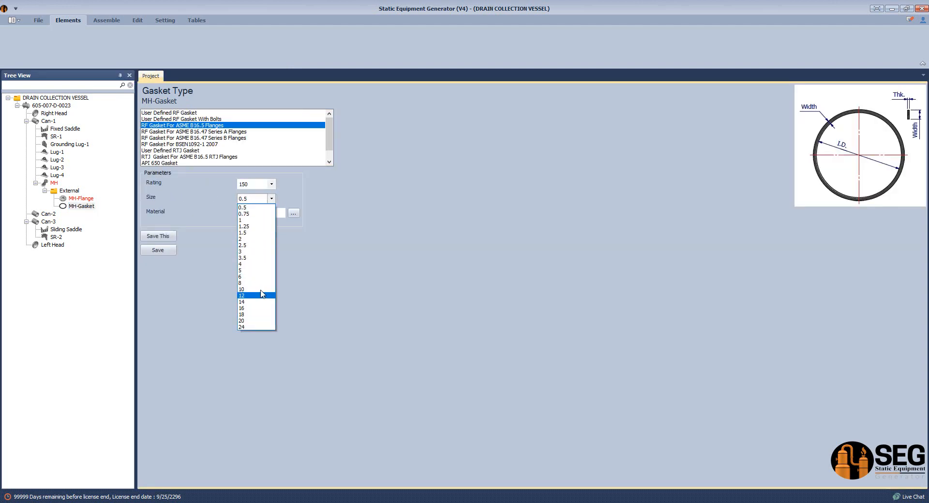
{"action": "left_click", "coordinate": [254, 328]}
{"action": "left_click", "coordinate": [158, 251]}
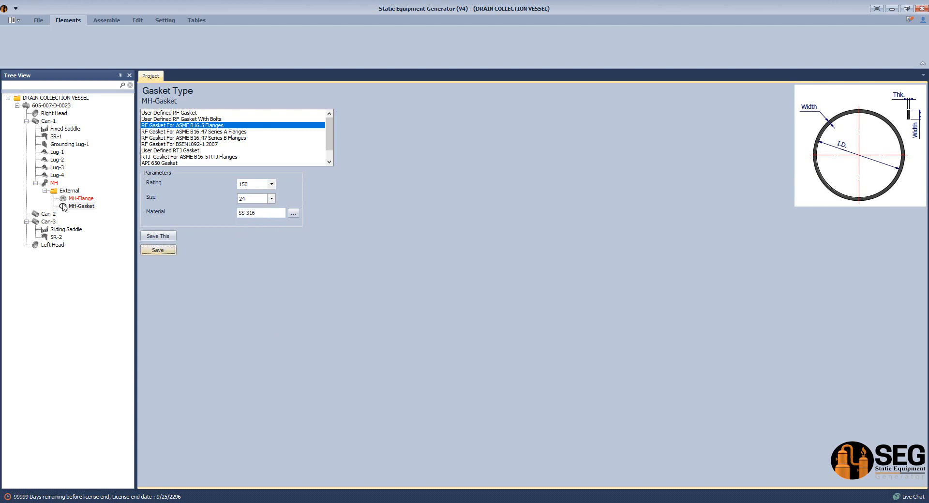
Add a blind named MH-Cover to MH's External group.
{"action": "left_click", "coordinate": [72, 191]}
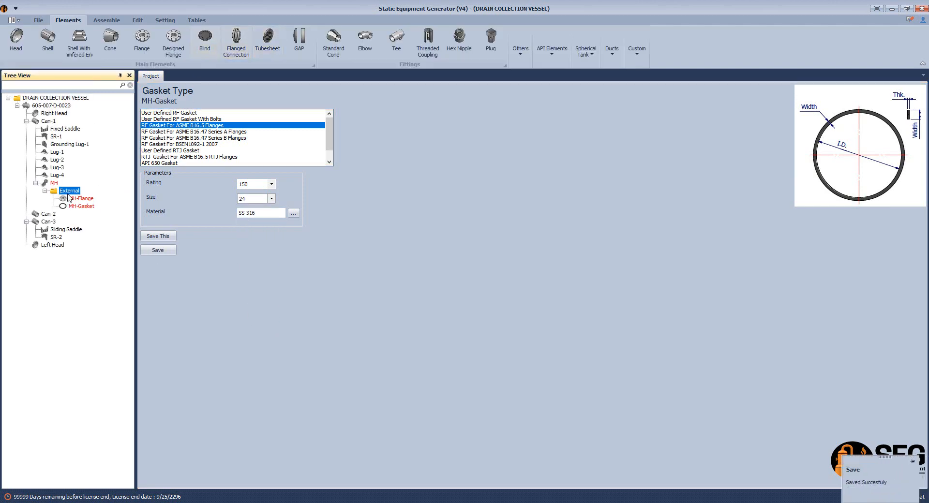
{"action": "left_click", "coordinate": [206, 42]}
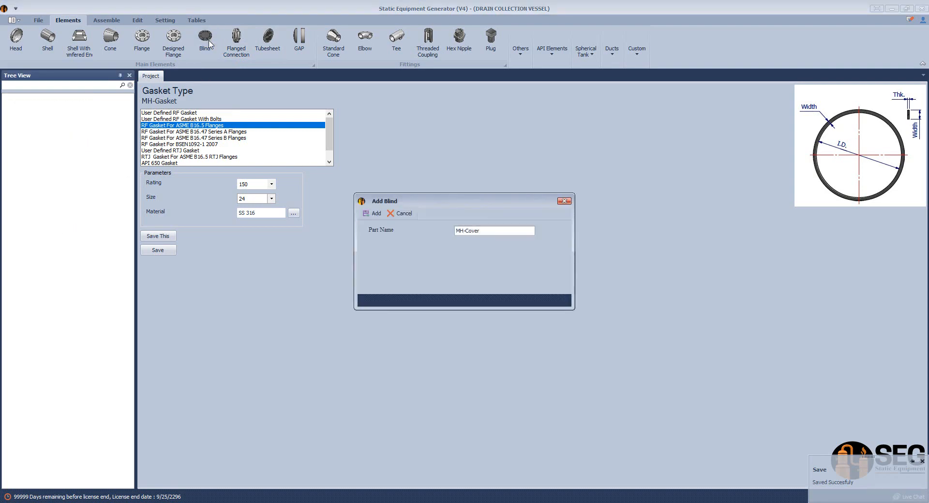
{"action": "key", "text": "Return"}
Define MH-Cover as an RF Blind ASME B16.5 of size 24.
{"action": "left_click", "coordinate": [74, 214]}
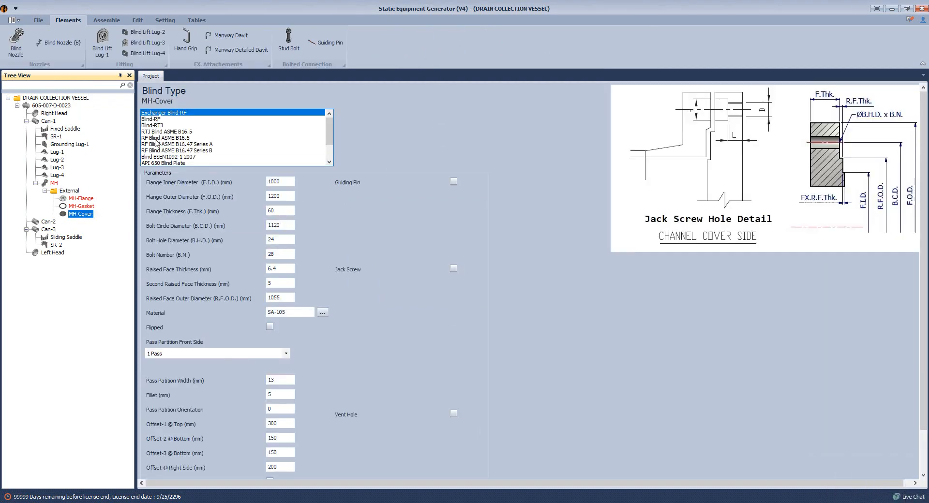
{"action": "left_click", "coordinate": [155, 139]}
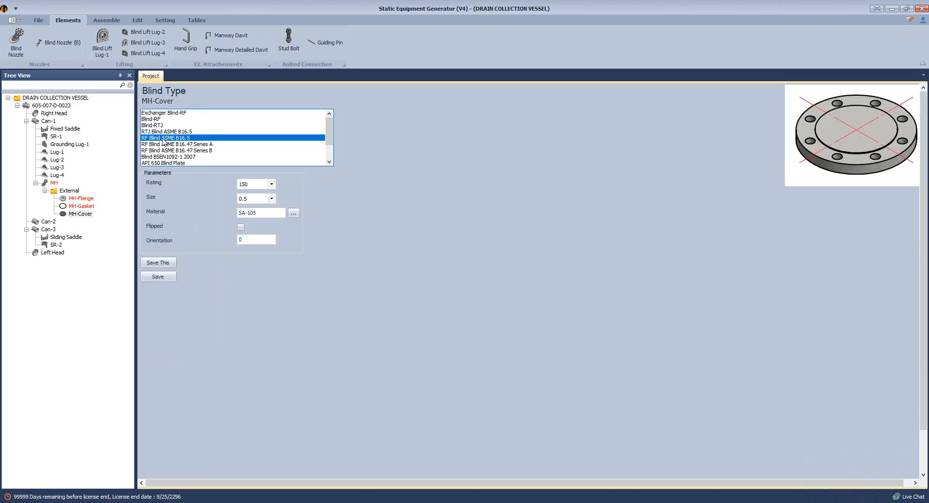
{"action": "left_click", "coordinate": [272, 199]}
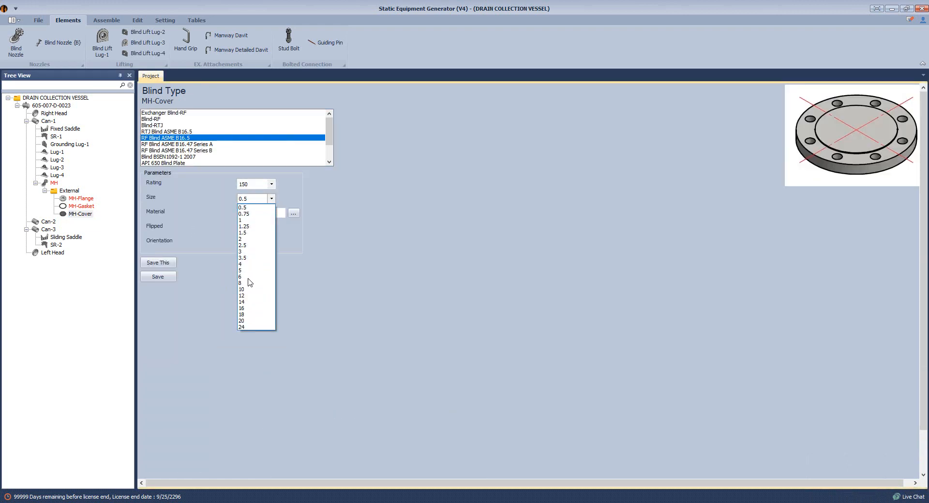
{"action": "left_click", "coordinate": [257, 331]}
Set MH-Cover's material to SA-350 LF2 CL.1 + NACE +HIC, copied from the Material List workbook in Excel.
{"action": "key", "text": "BackSpace"}
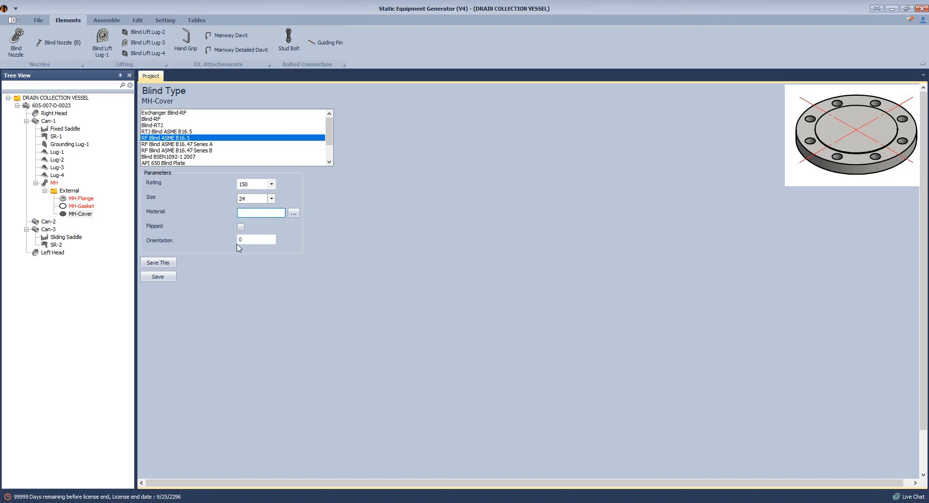
{"action": "key", "text": "alt+Tab"}
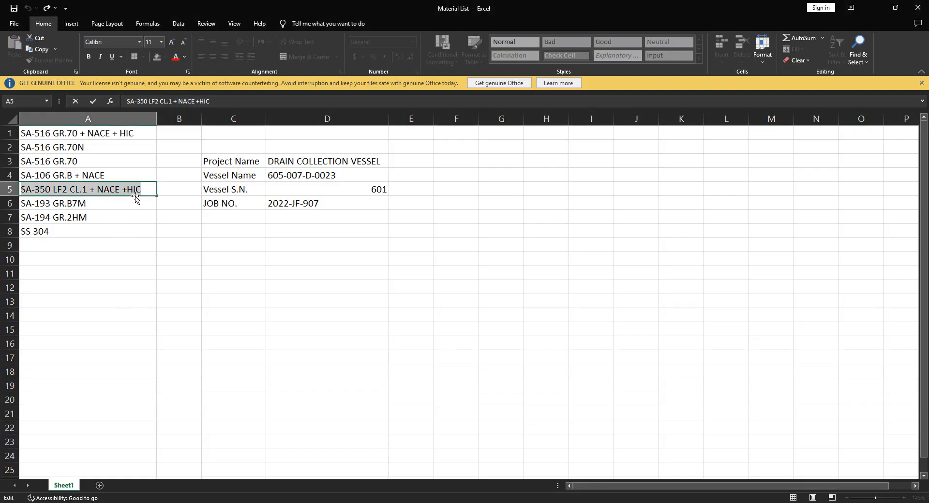
{"action": "left_click_drag", "start_coordinate": [141, 190], "coordinate": [10, 189]}
{"action": "key", "text": "ctrl+c"}
{"action": "key", "text": "Escape"}
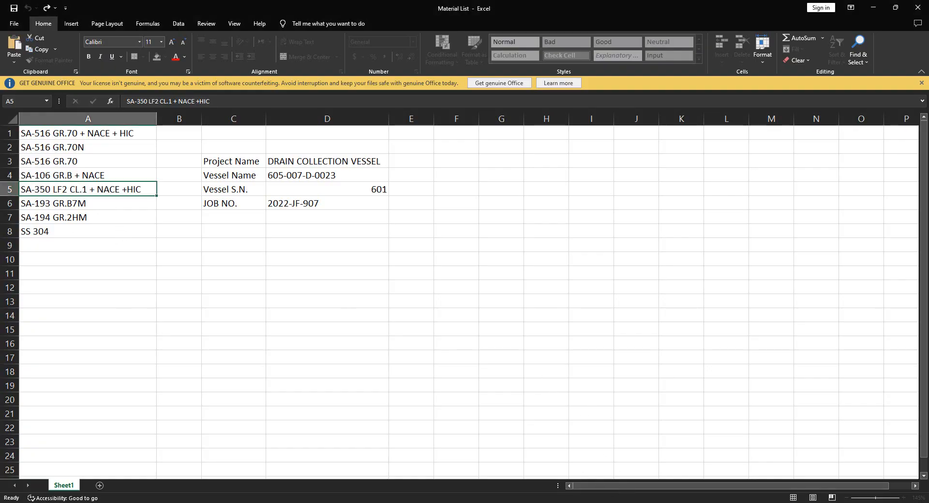
{"action": "key", "text": "alt+Tab"}
{"action": "key", "text": "ctrl+v"}
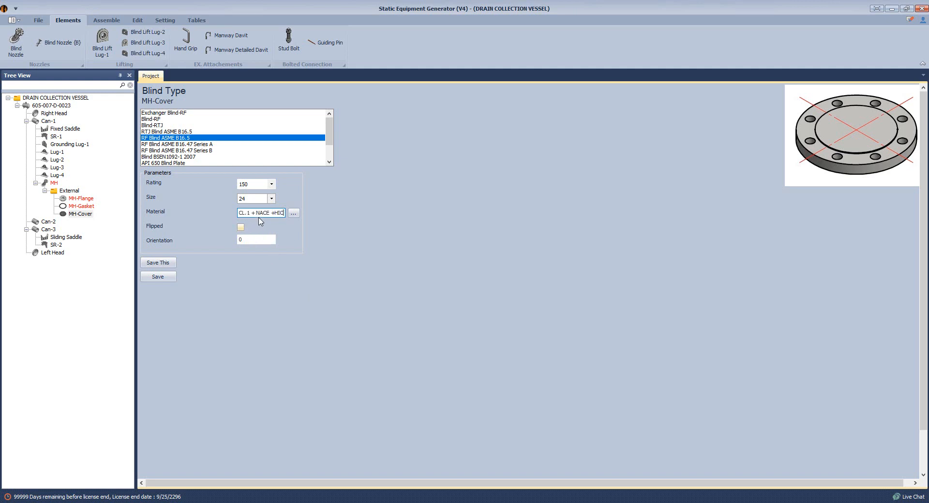
{"action": "left_click_drag", "start_coordinate": [251, 214], "coordinate": [205, 214]}
Flip MH-Cover, save its definition and start generating the assembly in Inventor.
{"action": "left_click", "coordinate": [241, 228]}
{"action": "left_click", "coordinate": [172, 280]}
{"action": "left_click", "coordinate": [107, 20]}
{"action": "left_click", "coordinate": [19, 46]}
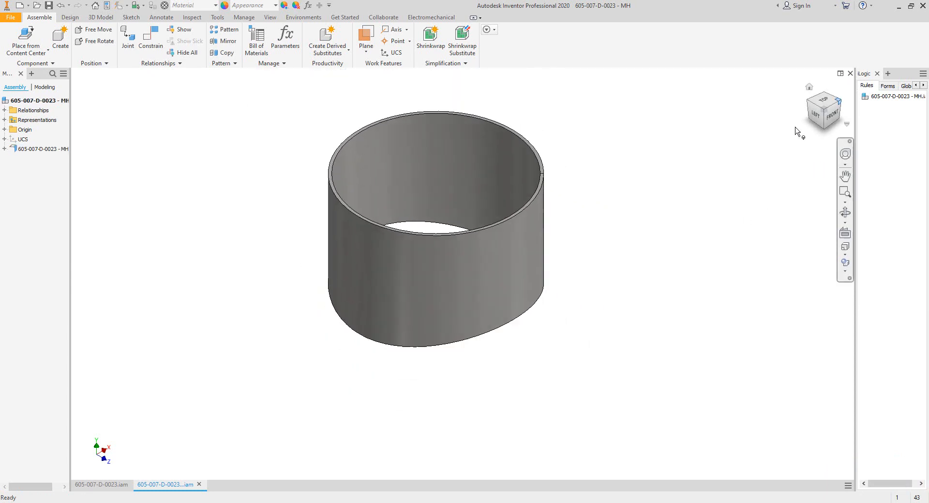
{"action": "left_click", "coordinate": [840, 103]}
{"action": "scroll", "coordinate": [558, 196], "scroll_direction": "up", "scroll_amount": 5}
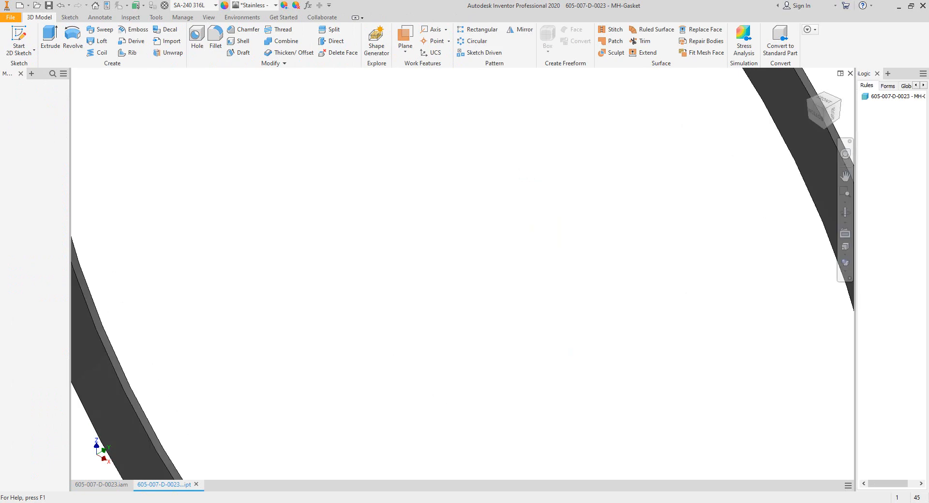
{"action": "left_click", "coordinate": [884, 502]}
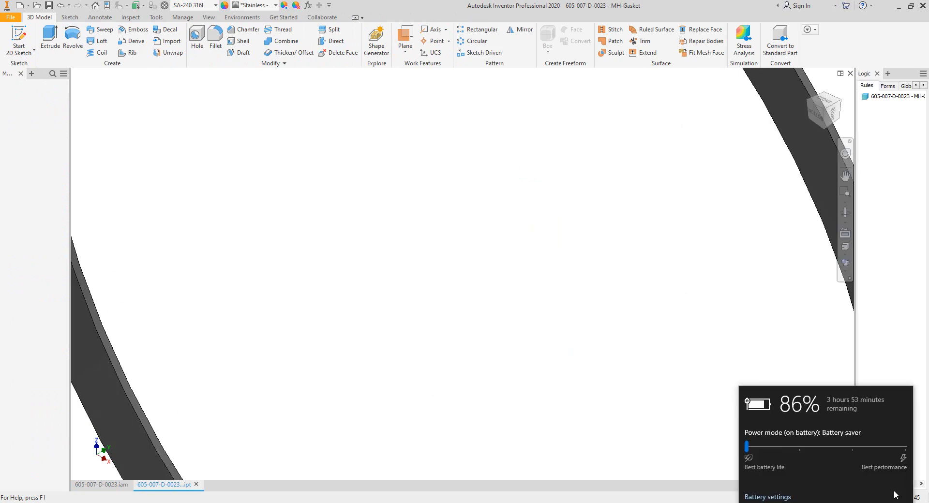
{"action": "left_click", "coordinate": [905, 441]}
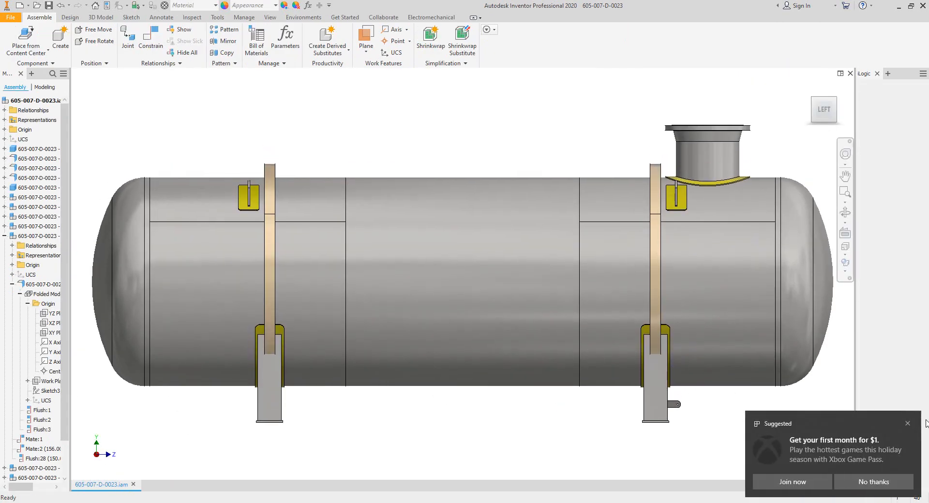
{"action": "left_click", "coordinate": [908, 423]}
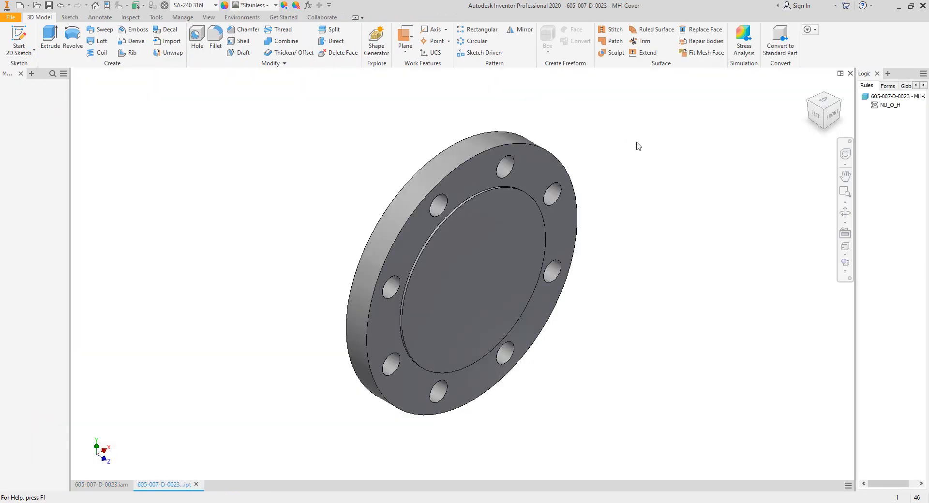
{"action": "scroll", "coordinate": [638, 146], "scroll_direction": "up", "scroll_amount": 8}
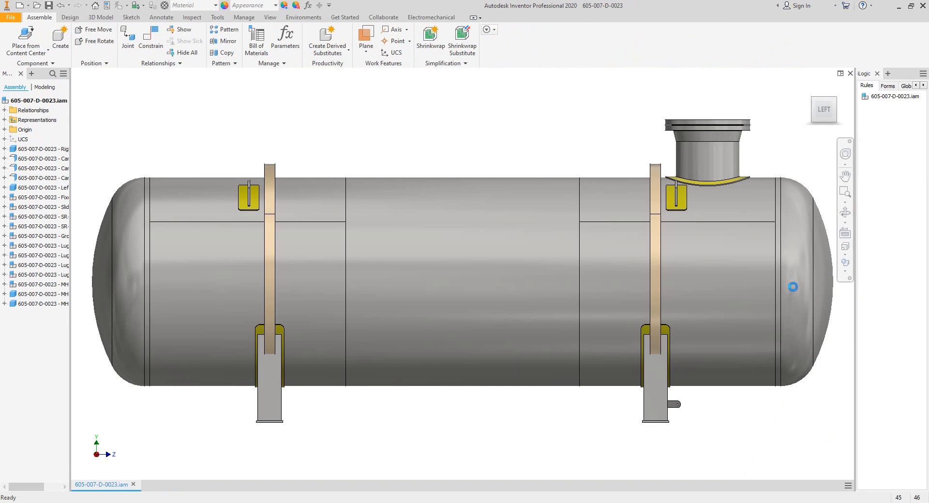
Inspect manhole MH with its flange, gasket and blind cover on the vessel assembly in Inventor.
{"action": "left_click", "coordinate": [846, 213]}
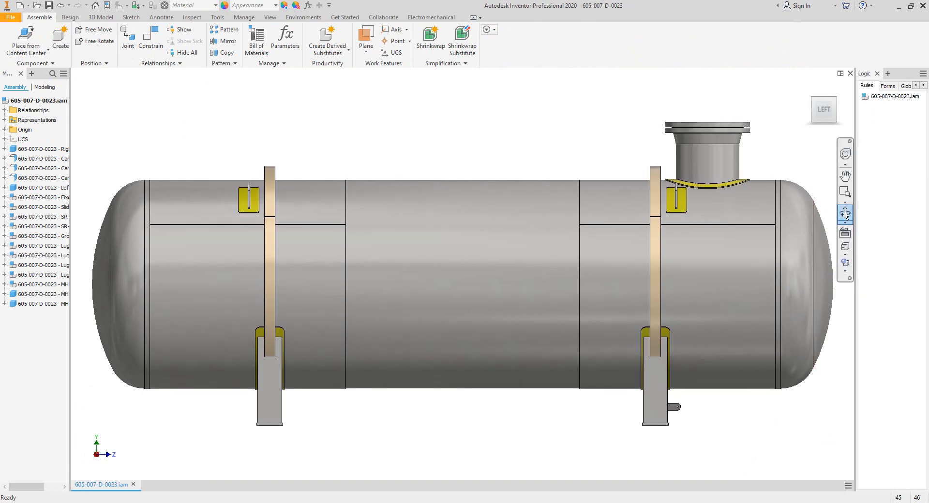
{"action": "left_click_drag", "start_coordinate": [542, 269], "coordinate": [472, 324]}
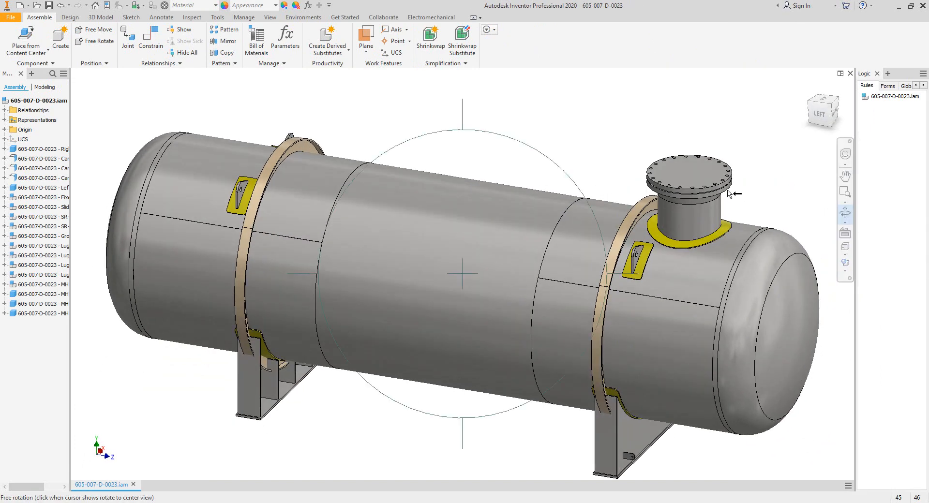
{"action": "scroll", "coordinate": [716, 165], "scroll_direction": "down", "scroll_amount": 2}
{"action": "scroll", "coordinate": [617, 169], "scroll_direction": "down", "scroll_amount": 1}
{"action": "scroll", "coordinate": [588, 189], "scroll_direction": "up", "scroll_amount": 3}
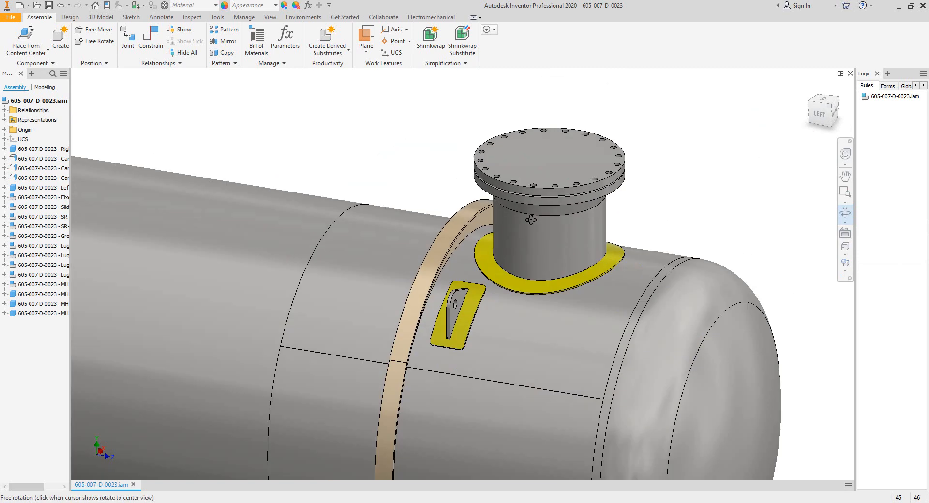
{"action": "mouse_move", "coordinate": [531, 219]}
{"action": "left_mouse_down"}
{"action": "mouse_move", "coordinate": [562, 223]}
{"action": "mouse_move", "coordinate": [542, 236]}
{"action": "mouse_move", "coordinate": [538, 206]}
{"action": "left_mouse_up"}
{"action": "scroll", "coordinate": [552, 170], "scroll_direction": "down", "scroll_amount": 2}
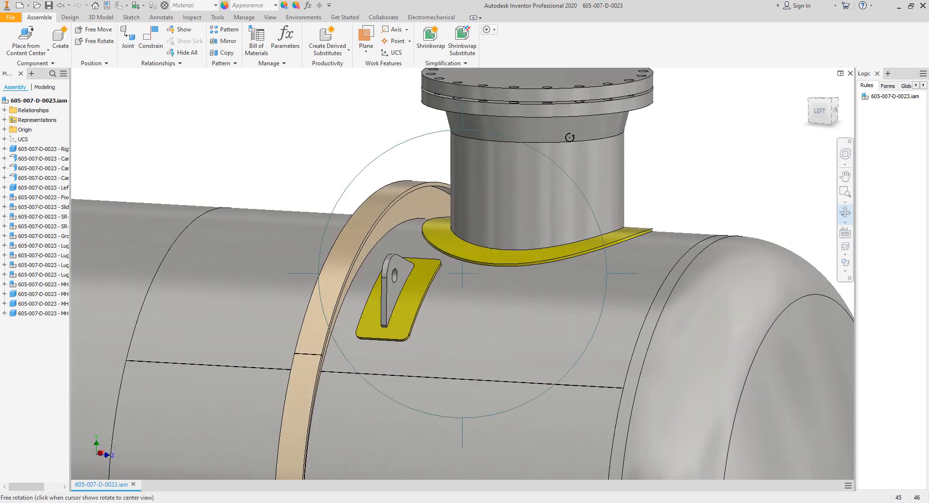
{"action": "middle_click_drag", "start_coordinate": [570, 137], "coordinate": [635, 157]}
{"action": "right_click", "coordinate": [654, 144]}
{"action": "left_click", "coordinate": [690, 145]}
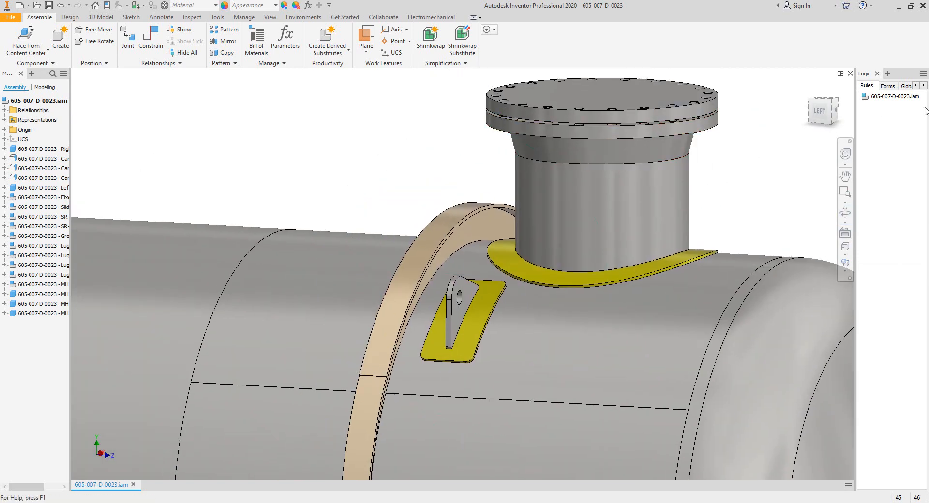
{"action": "left_click", "coordinate": [822, 110]}
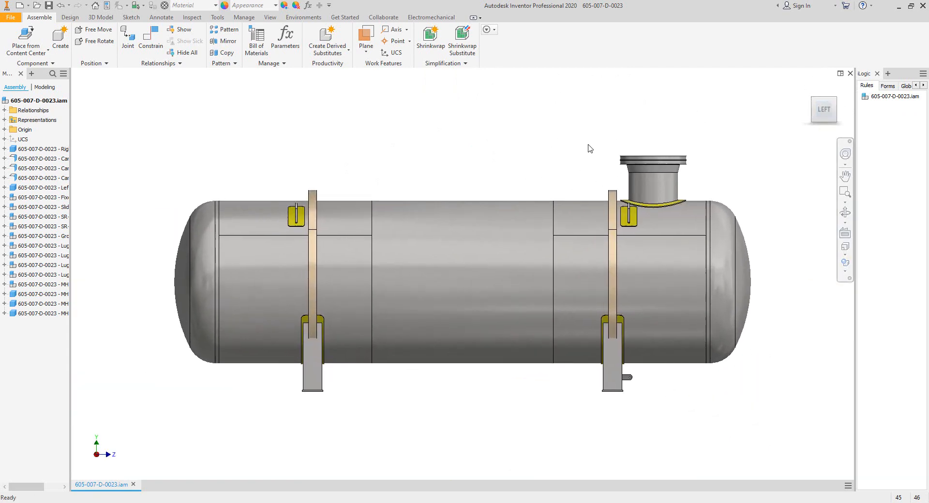
{"action": "scroll", "coordinate": [589, 149], "scroll_direction": "up", "scroll_amount": 2}
{"action": "middle_click_drag", "start_coordinate": [589, 149], "coordinate": [623, 302]}
Switch to GA.pdf in Acrobat and examine manhole MH and the nozzle on the underside of shell barrel 1.
{"action": "mouse_move", "coordinate": [591, 502]}
{"action": "left_click", "coordinate": [426, 467]}
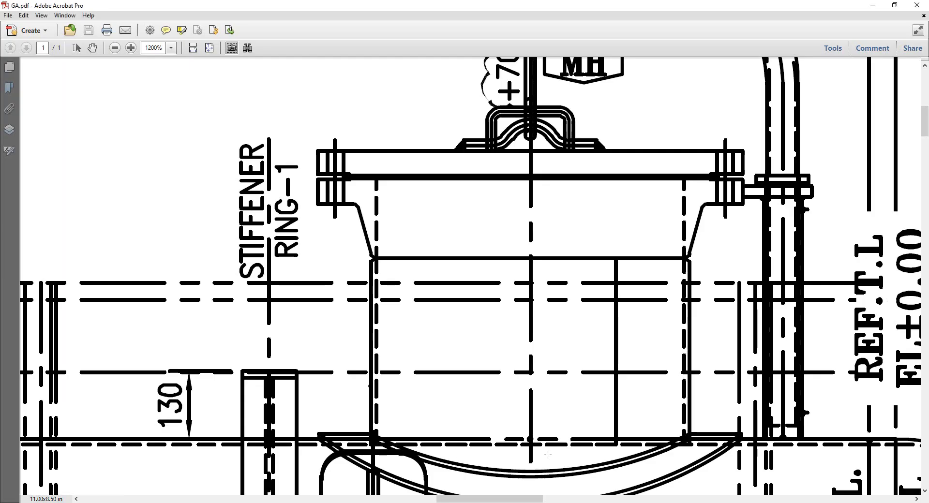
{"action": "left_click_drag", "start_coordinate": [552, 456], "coordinate": [541, 363]}
{"action": "scroll", "coordinate": [540, 364], "scroll_direction": "down", "scroll_amount": 3, "text": "ctrl"}
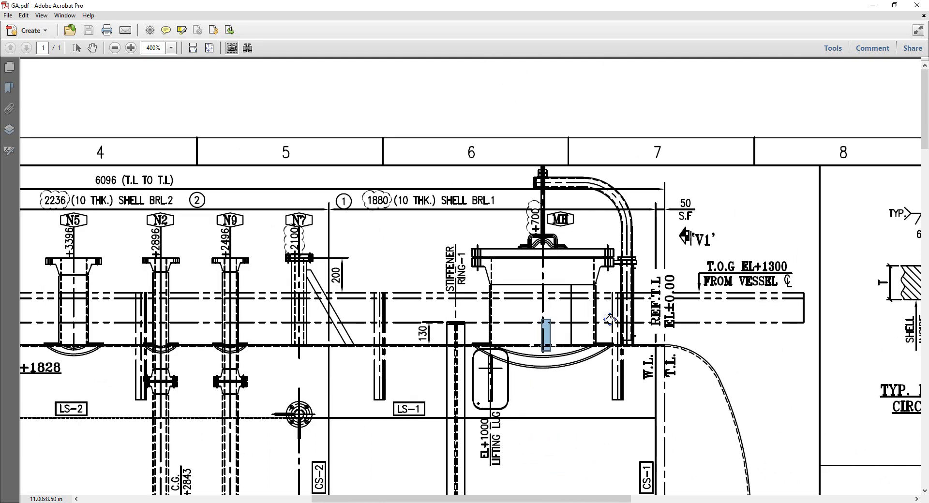
{"action": "scroll", "coordinate": [540, 364], "scroll_direction": "down", "scroll_amount": 3}
{"action": "scroll", "coordinate": [517, 76], "scroll_direction": "up", "scroll_amount": 2}
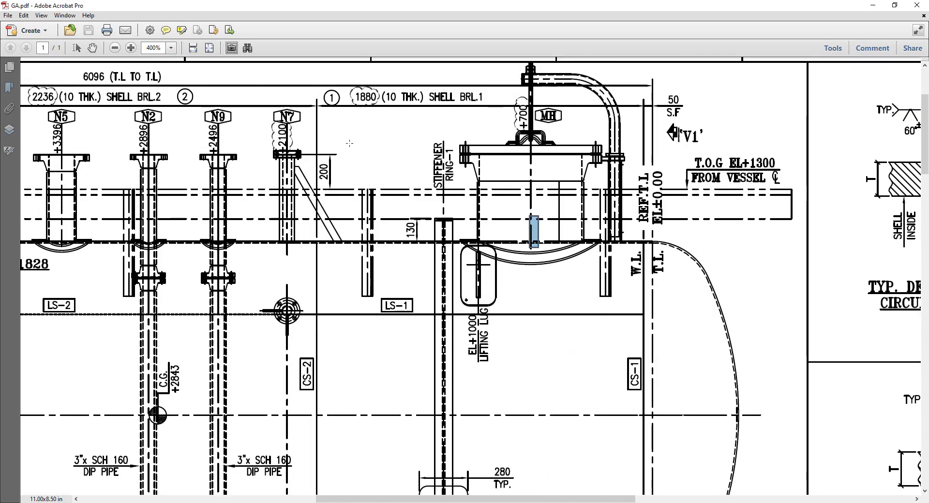
{"action": "scroll", "coordinate": [572, 228], "scroll_direction": "down", "scroll_amount": 10}
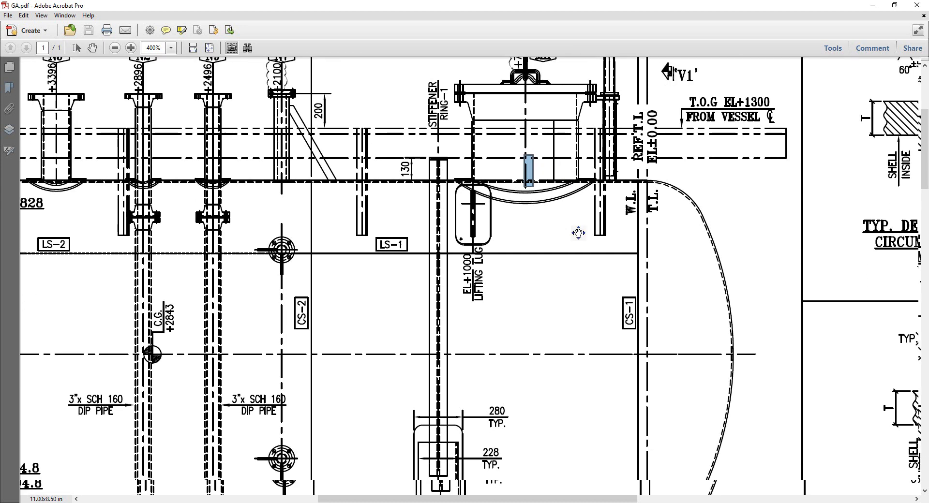
{"action": "left_click_drag", "start_coordinate": [491, 380], "coordinate": [572, 498]}
Switch to NOZZLE.pdf and read the N3 flange, pipe and plate entries in the parts list.
{"action": "left_click", "coordinate": [590, 502]}
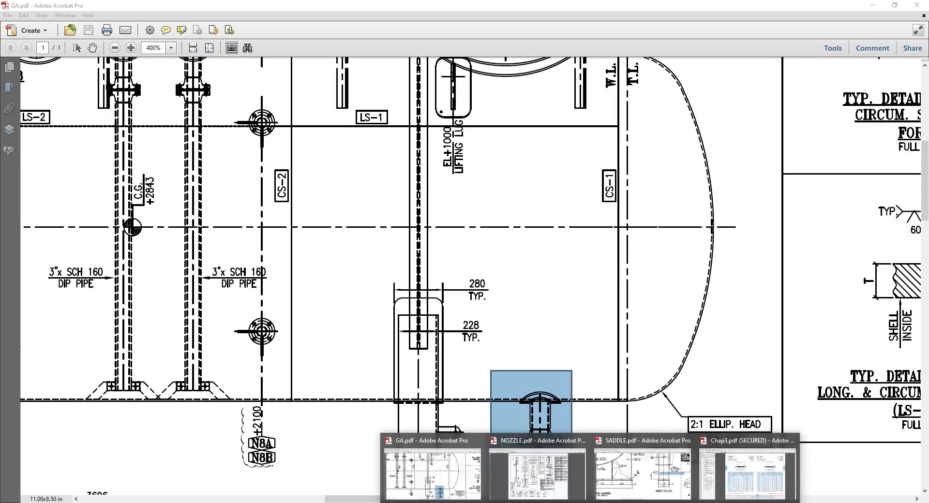
{"action": "left_click", "coordinate": [554, 477]}
{"action": "scroll", "coordinate": [644, 69], "scroll_direction": "up", "scroll_amount": 7, "text": "ctrl"}
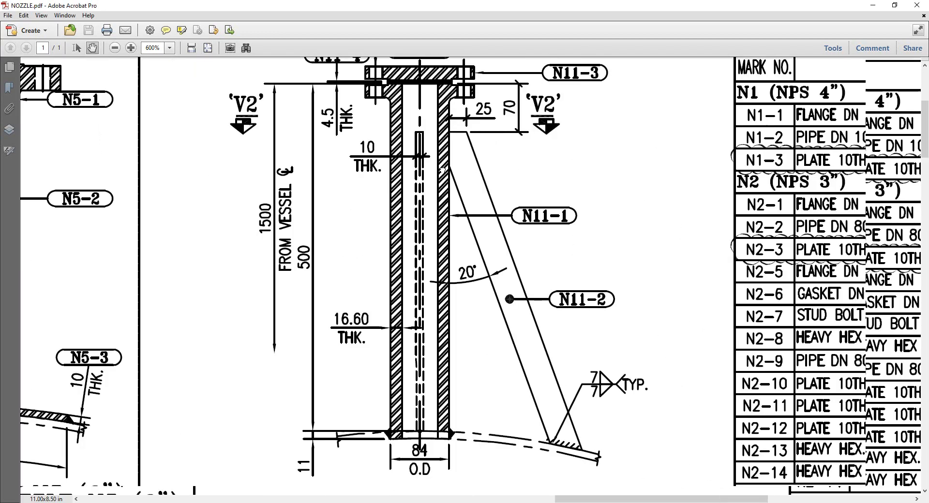
{"action": "scroll", "coordinate": [384, 363], "scroll_direction": "down", "scroll_amount": 10}
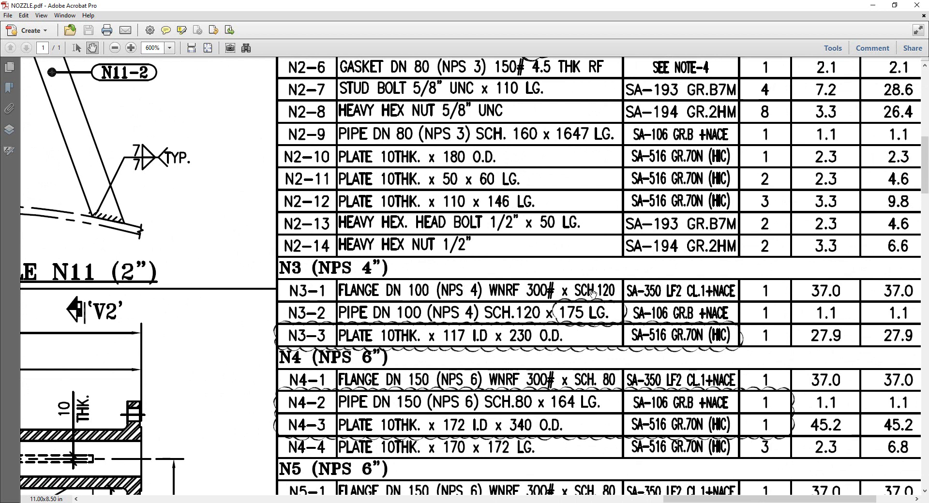
Back in Static Equipment Generator, add a shell nozzle named N3 to Can-1 and open its definition.
{"action": "key", "text": "alt+Tab"}
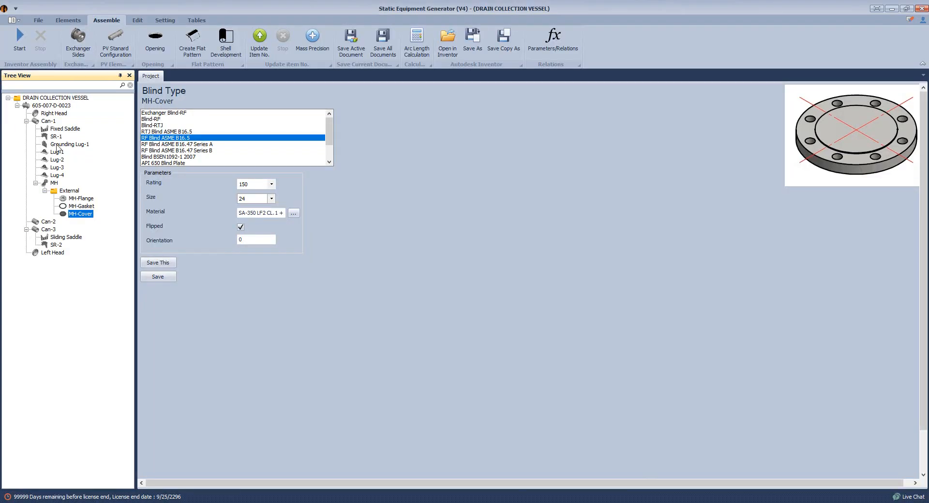
{"action": "left_click", "coordinate": [48, 121]}
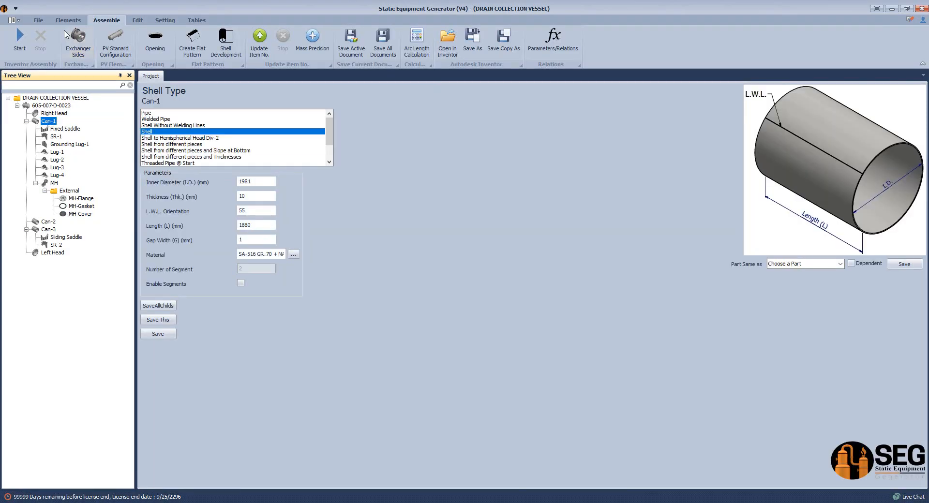
{"action": "left_click", "coordinate": [68, 19]}
{"action": "left_click", "coordinate": [240, 47]}
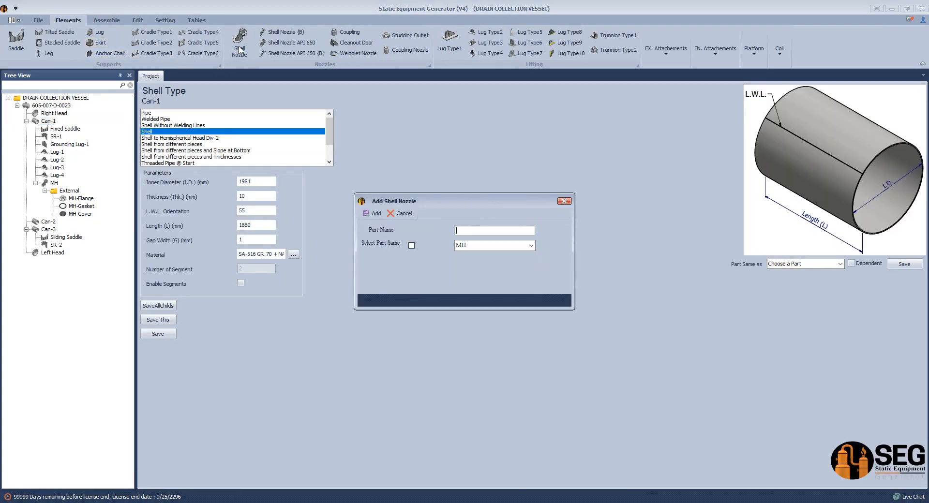
{"action": "left_click", "coordinate": [373, 213]}
{"action": "left_click", "coordinate": [53, 222]}
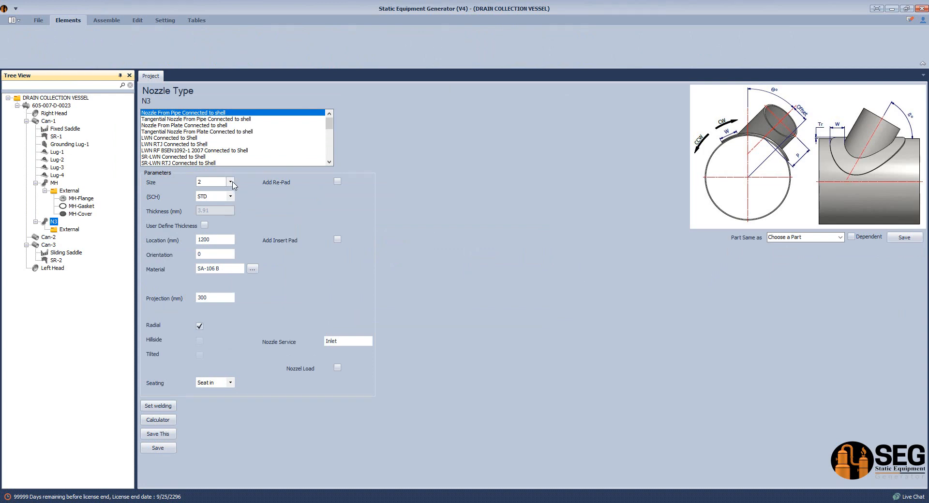
Define nozzle N3 with size 4, schedule 120, location 450 mm and orientation 180.
{"action": "left_click", "coordinate": [230, 182]}
{"action": "left_click", "coordinate": [231, 203]}
{"action": "left_click", "coordinate": [230, 197]}
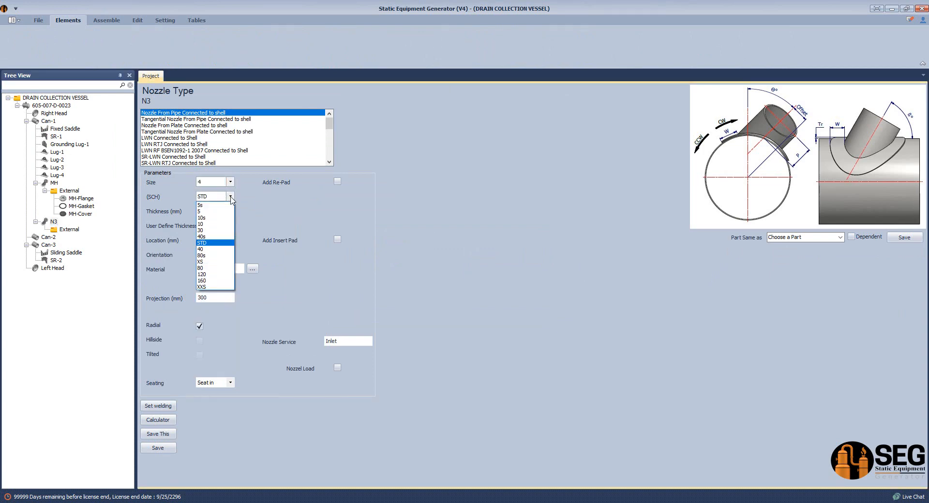
{"action": "left_click", "coordinate": [214, 280]}
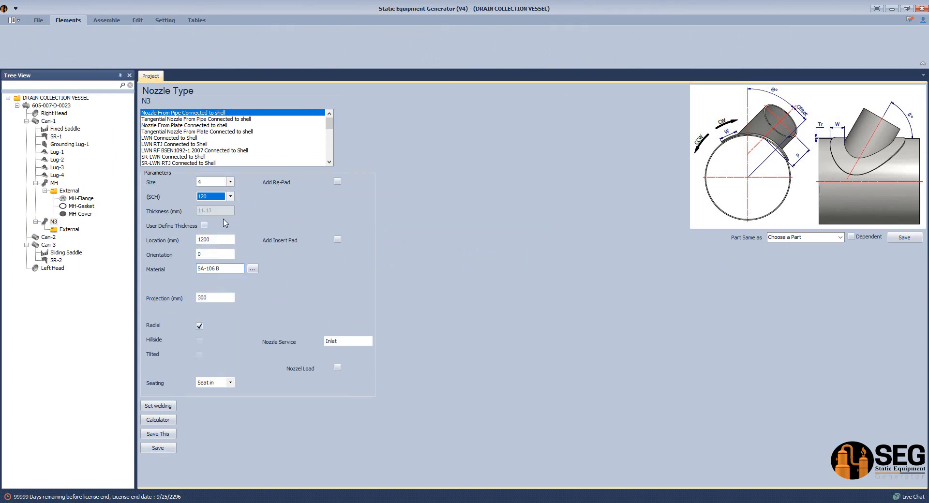
{"action": "left_click", "coordinate": [208, 240]}
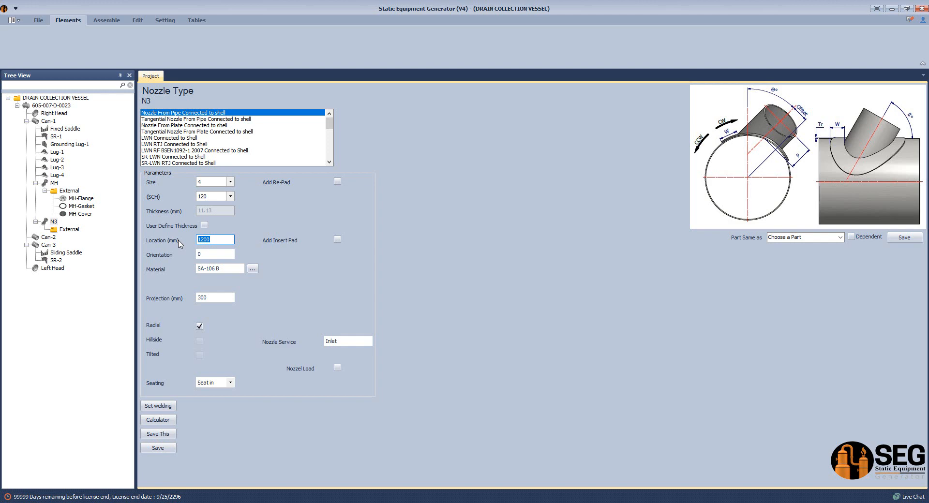
{"action": "type", "text": "450"}
{"action": "left_click", "coordinate": [207, 257]}
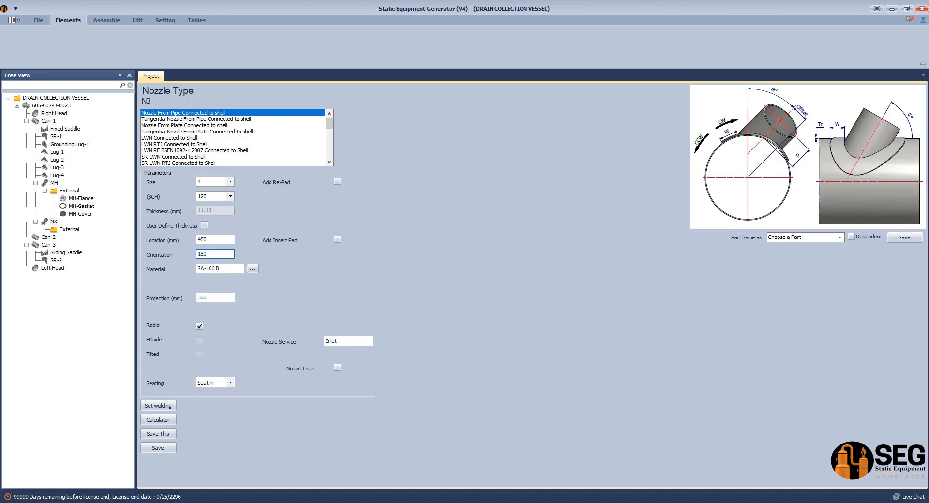
Set N3's pipe material to SA-106 GR.B + NACE, copied from the Material List workbook in Excel.
{"action": "key", "text": "alt+Tab"}
{"action": "double_click", "coordinate": [108, 176]}
{"action": "left_click_drag", "start_coordinate": [108, 176], "coordinate": [21, 175]}
{"action": "key", "text": "ctrl+c"}
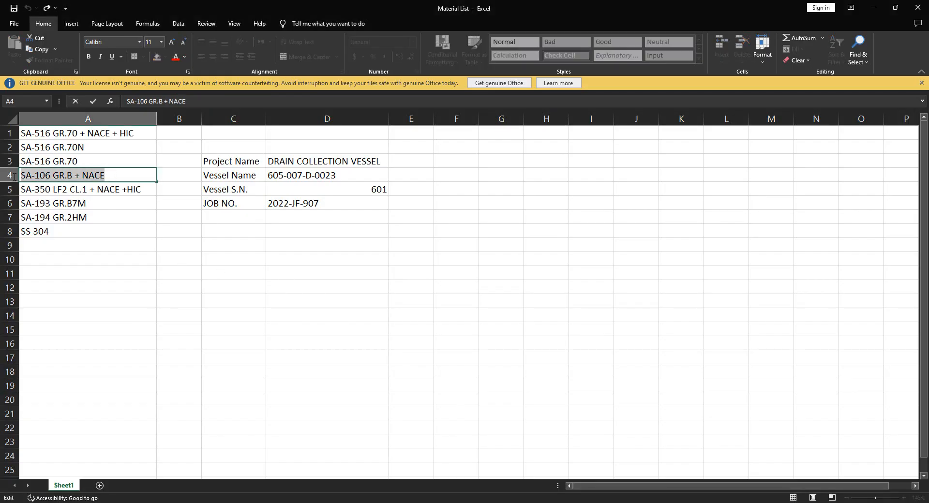
{"action": "key", "text": "alt+Tab"}
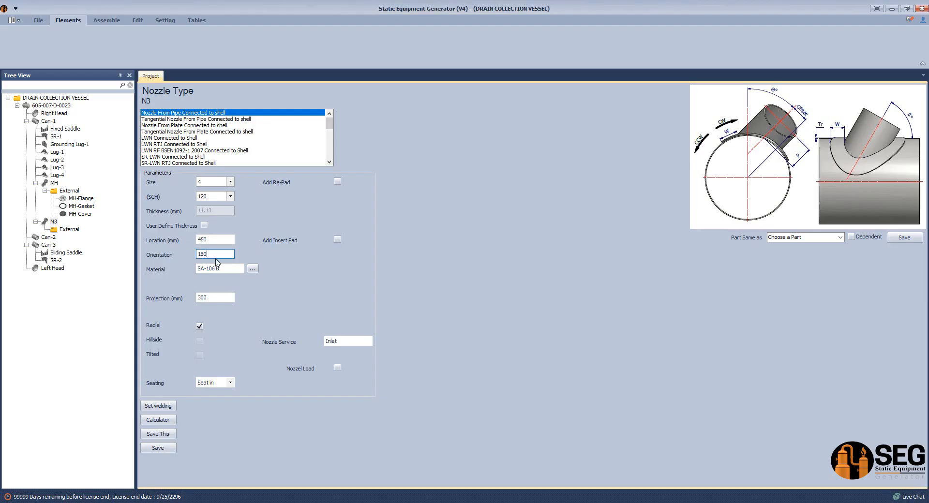
{"action": "left_click_drag", "start_coordinate": [225, 268], "coordinate": [161, 269]}
{"action": "key", "text": "ctrl+v"}
Set N3's nozzle service to DRAIN, add a re-pad 58 mm wide and 10 mm thick in SA-516 70N, and save the nozzle.
{"action": "left_click_drag", "start_coordinate": [368, 342], "coordinate": [271, 344]}
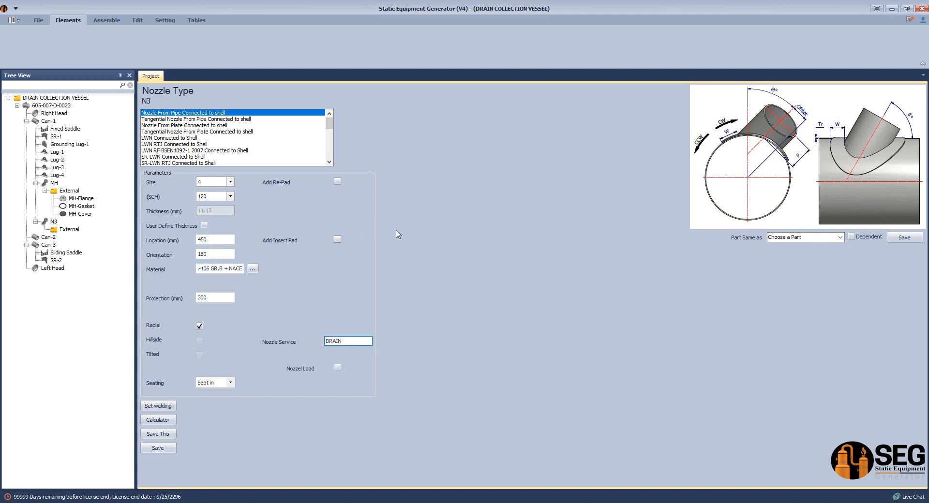
{"action": "left_click", "coordinate": [338, 182]}
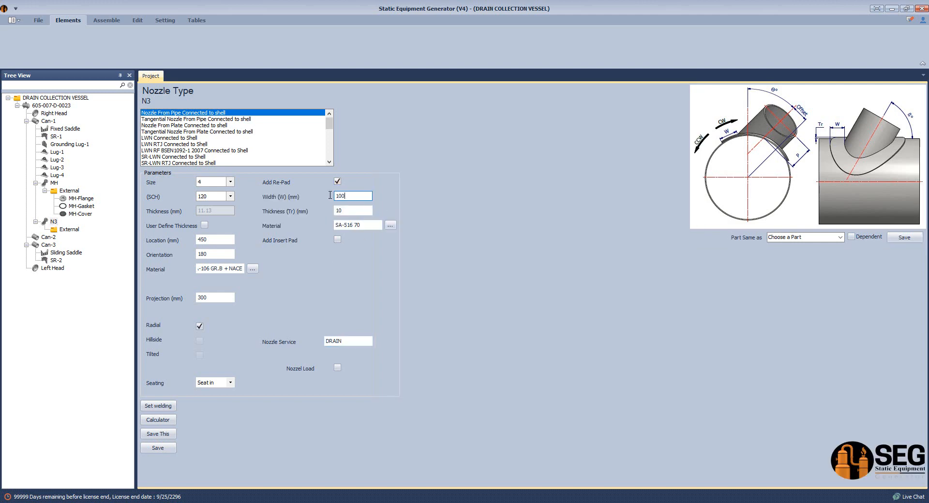
{"action": "left_click_drag", "start_coordinate": [330, 195], "coordinate": [321, 195]}
{"action": "left_click", "coordinate": [348, 209]}
{"action": "left_click", "coordinate": [374, 226]}
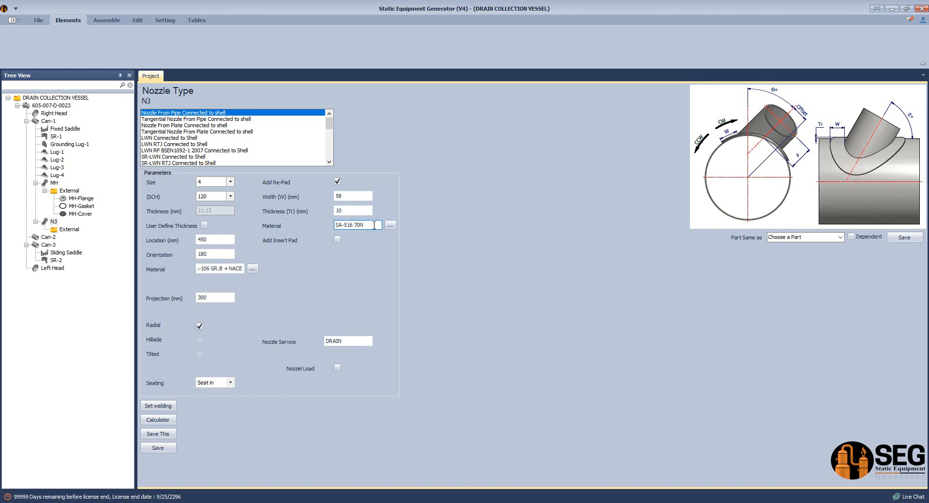
{"action": "left_click", "coordinate": [158, 448]}
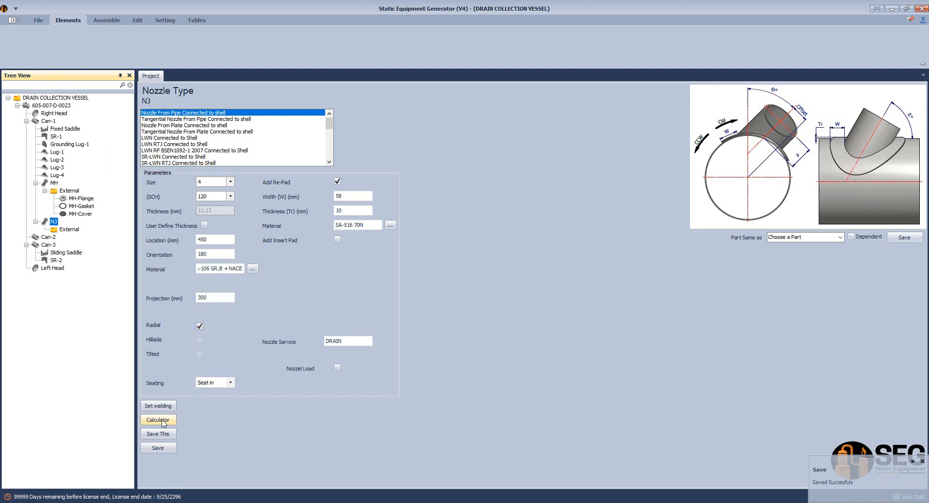
Add a flange named N3-Flange to N3's External group and open its definition.
{"action": "left_click", "coordinate": [70, 230]}
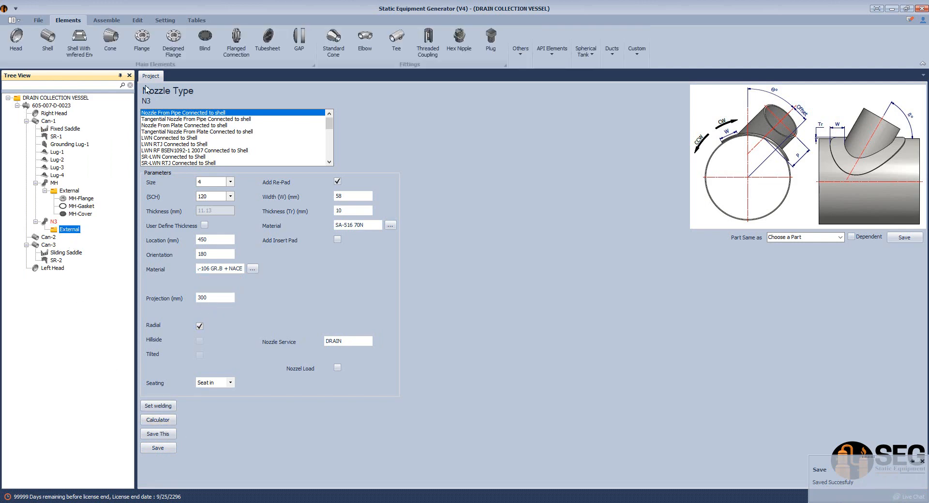
{"action": "left_click", "coordinate": [141, 48]}
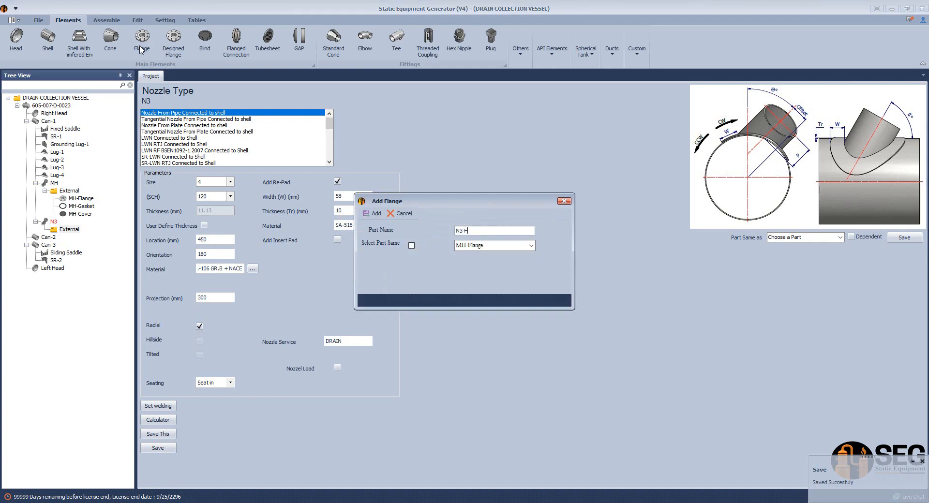
{"action": "key", "text": "Return"}
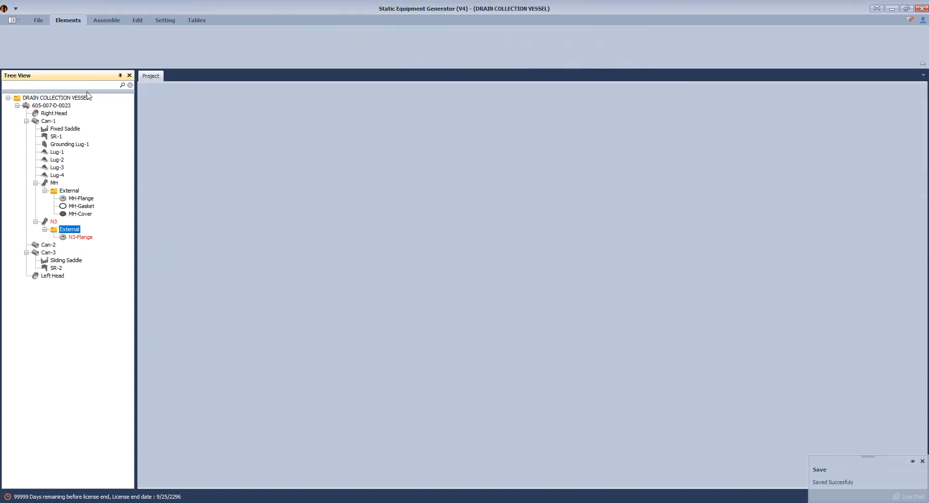
{"action": "left_click", "coordinate": [71, 238]}
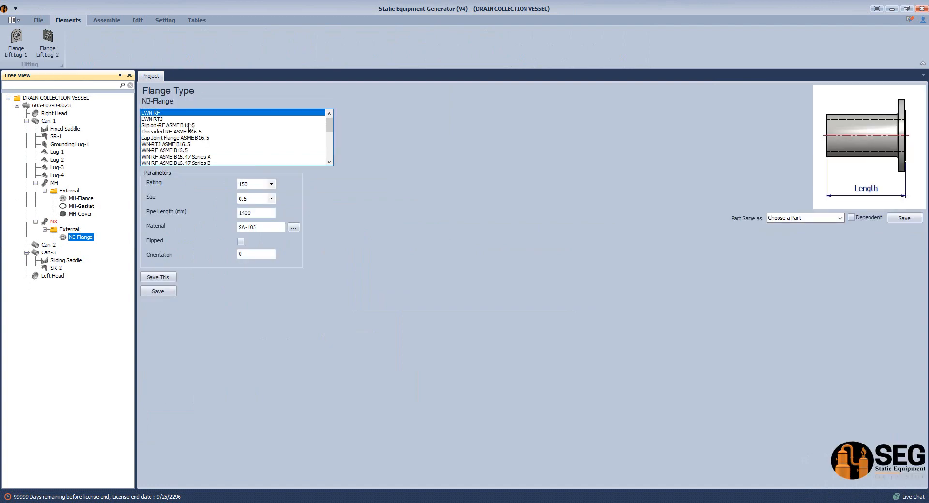
Define N3-Flange as type WN-RF ASME B16.5 with rating 300, size 4 and pipe schedule 120.
{"action": "left_click", "coordinate": [171, 151]}
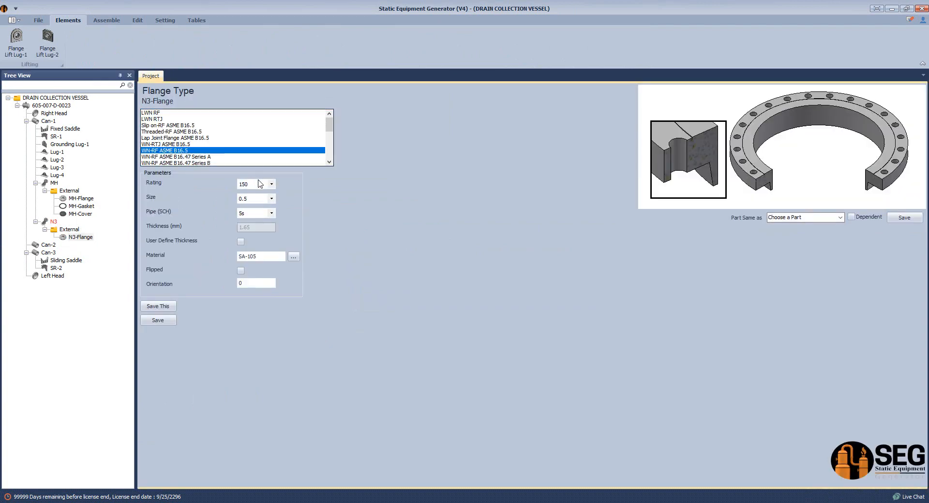
{"action": "left_click", "coordinate": [271, 184]}
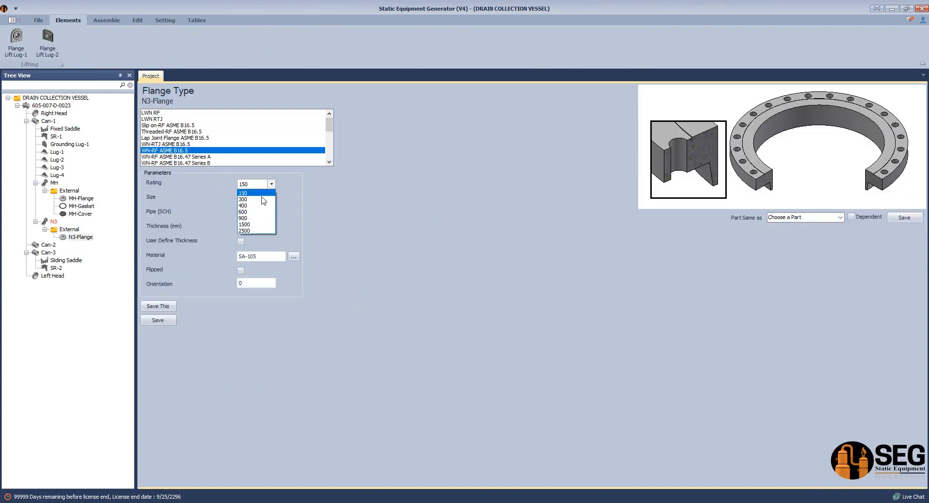
{"action": "left_click", "coordinate": [263, 199]}
{"action": "left_click", "coordinate": [271, 199]}
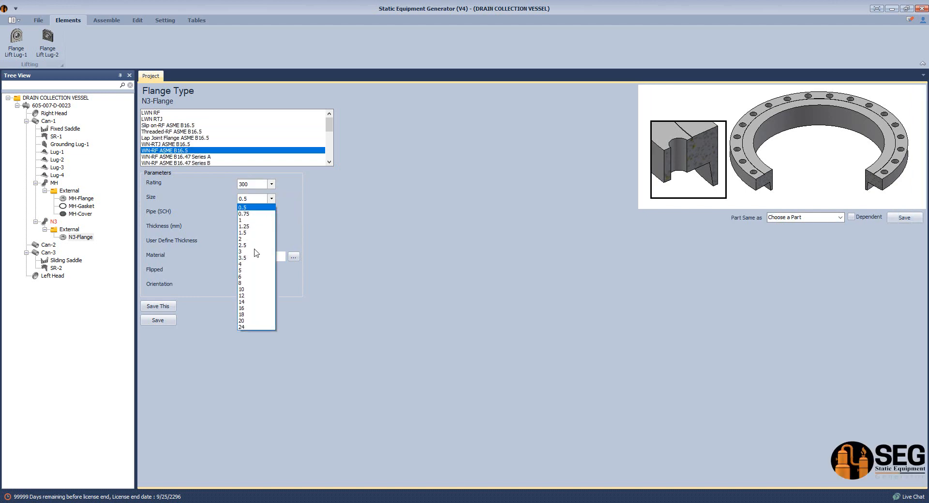
{"action": "left_click", "coordinate": [256, 264]}
{"action": "left_click", "coordinate": [272, 213]}
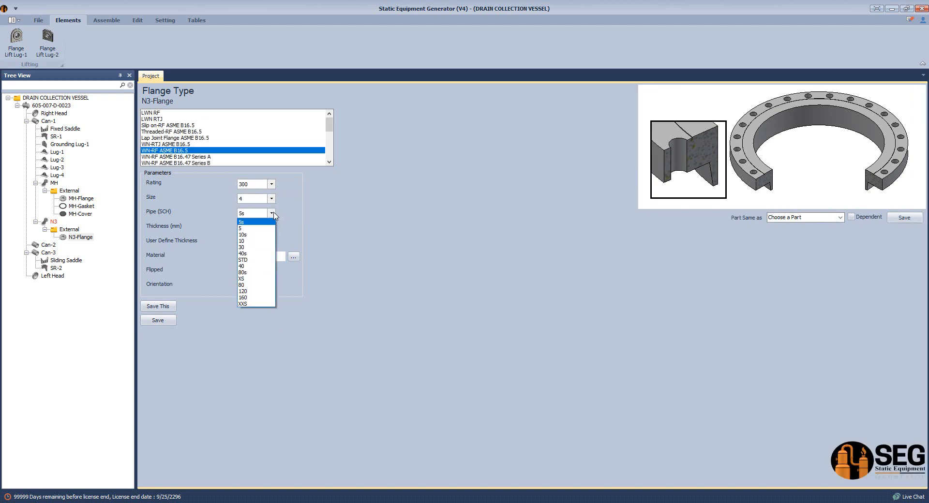
{"action": "left_click", "coordinate": [243, 291]}
Set N3-Flange's material to SA-350 LF2 CL.1 + NACE +HIC, copied from the Material List workbook in Excel, and save the flange.
{"action": "left_click", "coordinate": [269, 258]}
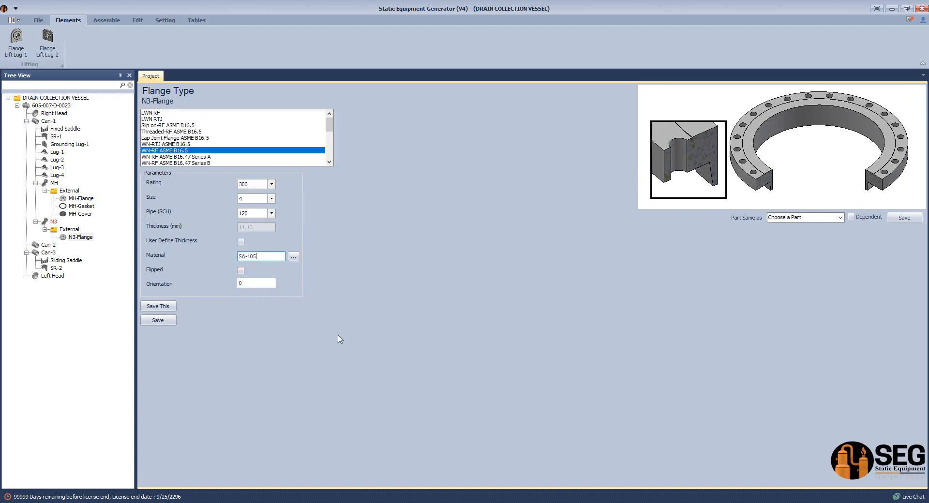
{"action": "key", "text": "alt+Tab"}
{"action": "double_click", "coordinate": [144, 190]}
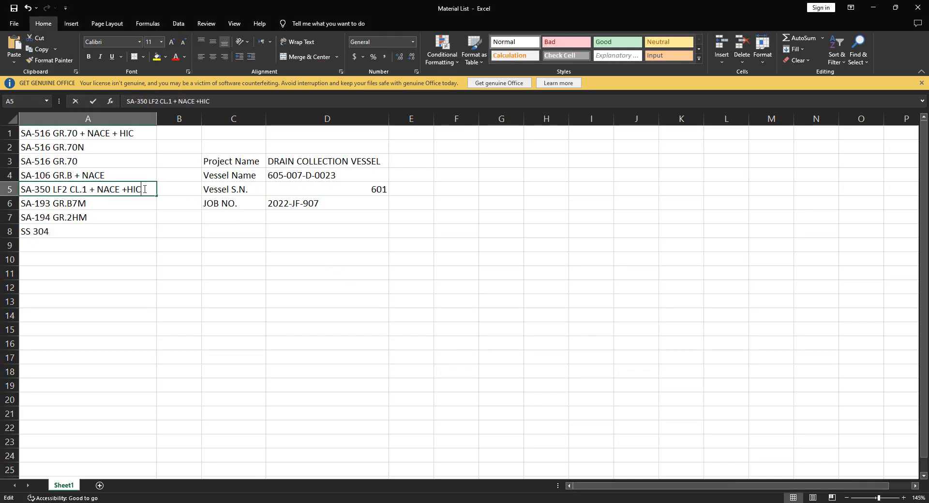
{"action": "left_click_drag", "start_coordinate": [144, 189], "coordinate": [19, 189]}
{"action": "key", "text": "Escape"}
{"action": "key", "text": "alt+Tab"}
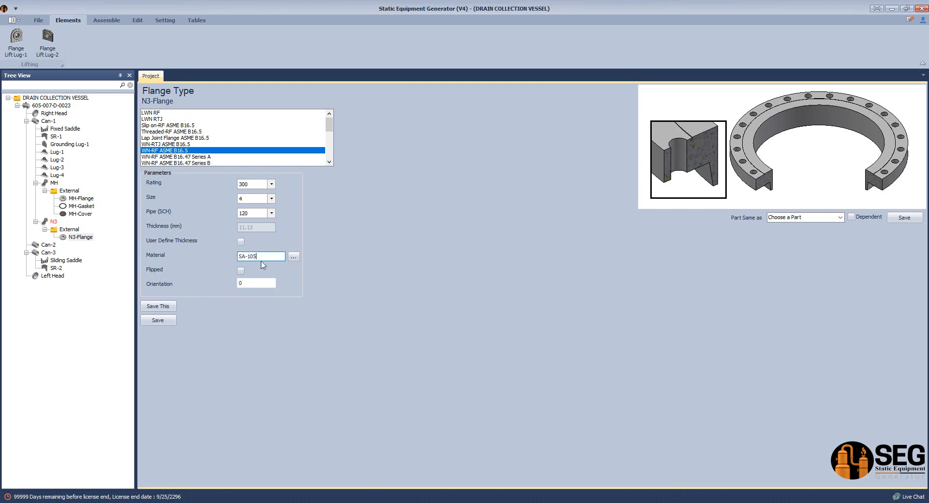
{"action": "key", "text": "ctrl+v"}
{"action": "left_click", "coordinate": [160, 322]}
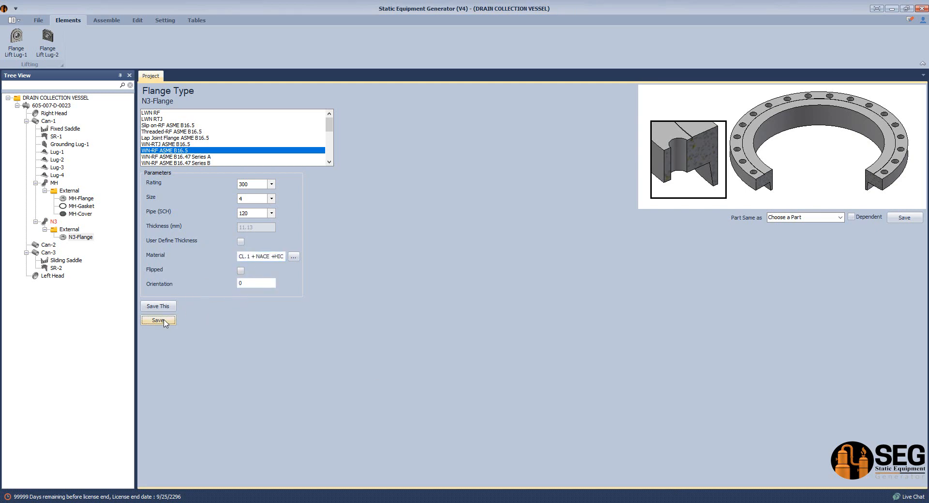
Open the nozzle calculator for N3 and look up the nozzle's projection from the vessel centreline in VIEW-'V1-V1' of GA.pdf.
{"action": "left_click", "coordinate": [54, 223]}
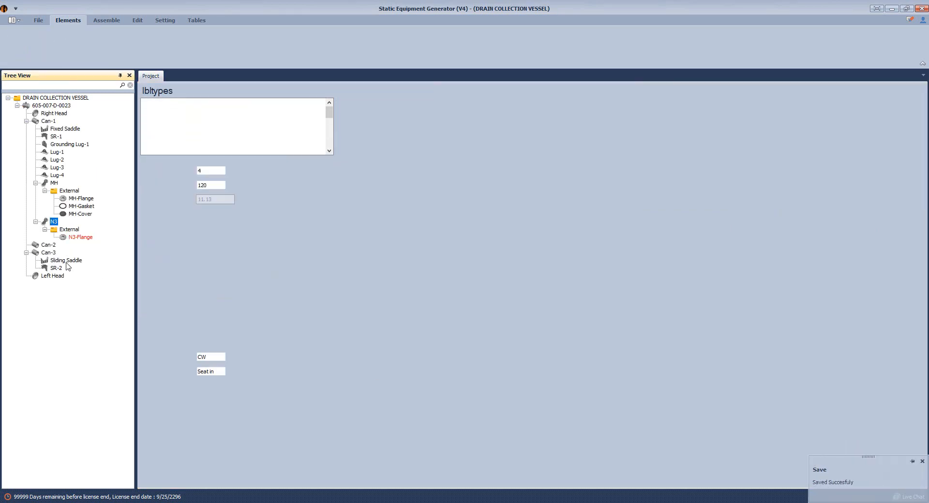
{"action": "left_click", "coordinate": [152, 420]}
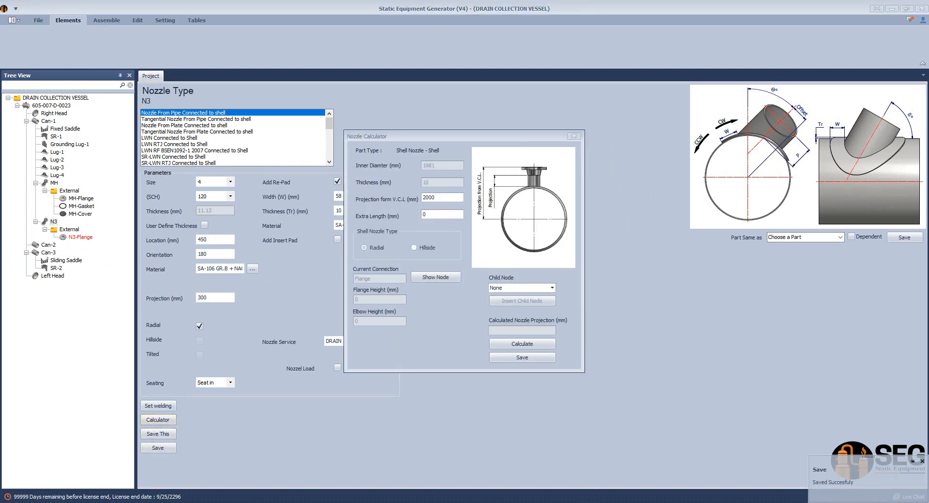
{"action": "left_click", "coordinate": [409, 455]}
{"action": "scroll", "coordinate": [409, 454], "scroll_direction": "down", "scroll_amount": 2, "text": "ctrl"}
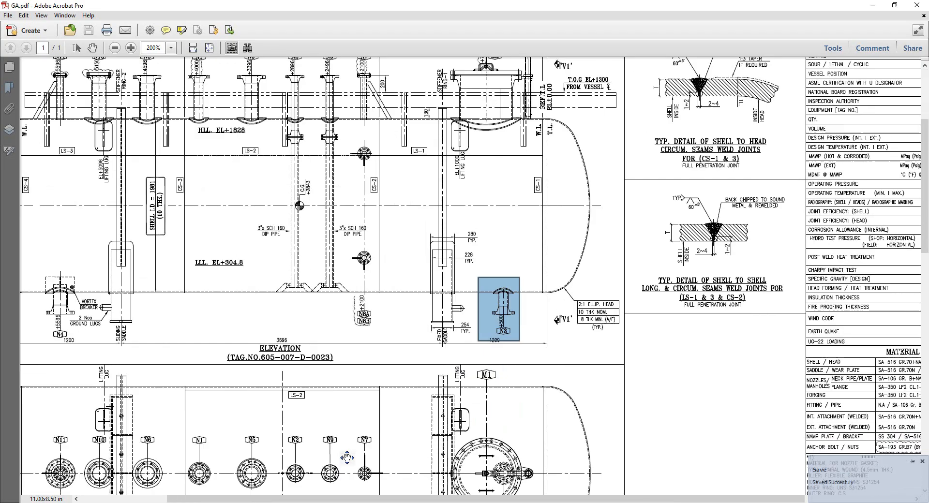
{"action": "scroll", "coordinate": [328, 419], "scroll_direction": "down", "scroll_amount": 8}
{"action": "scroll", "coordinate": [277, 388], "scroll_direction": "up", "scroll_amount": 4, "text": "ctrl"}
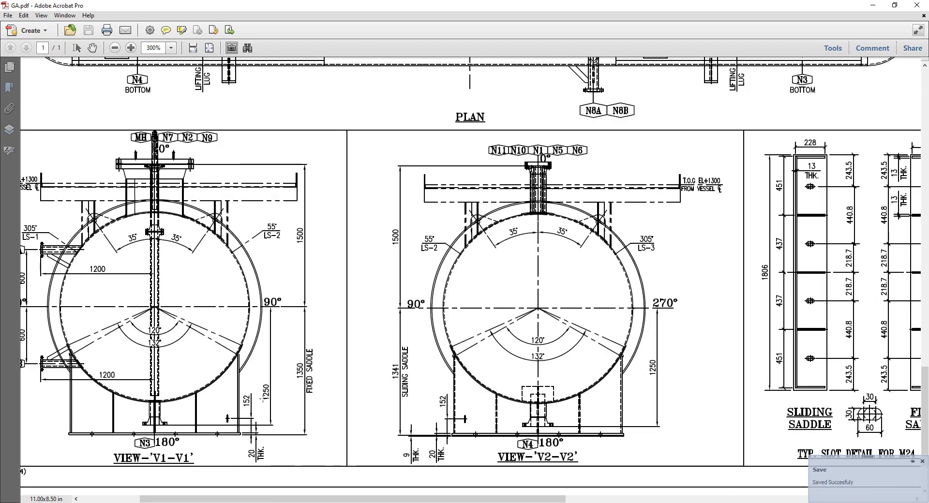
{"action": "left_click_drag", "start_coordinate": [252, 344], "coordinate": [294, 416]}
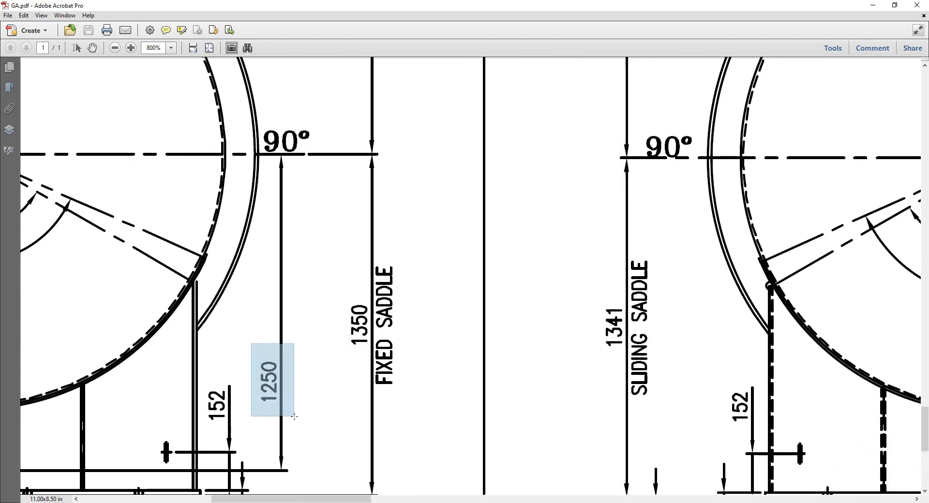
{"action": "scroll", "coordinate": [294, 416], "scroll_direction": "down", "scroll_amount": 4, "text": "ctrl"}
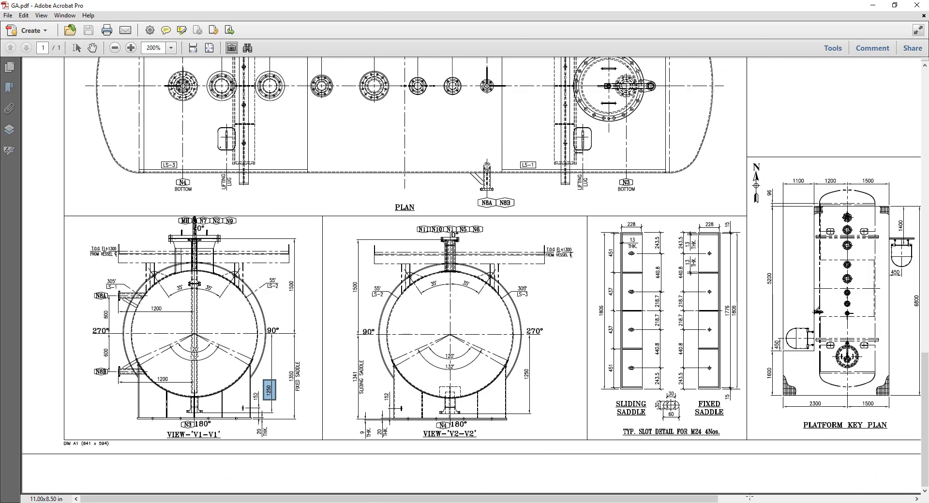
Back in Static Equipment Generator, set N3's projection from the vessel centreline to 1250 mm, calculate the nozzle projection and save it.
{"action": "left_click", "coordinate": [709, 502]}
{"action": "left_click", "coordinate": [762, 466]}
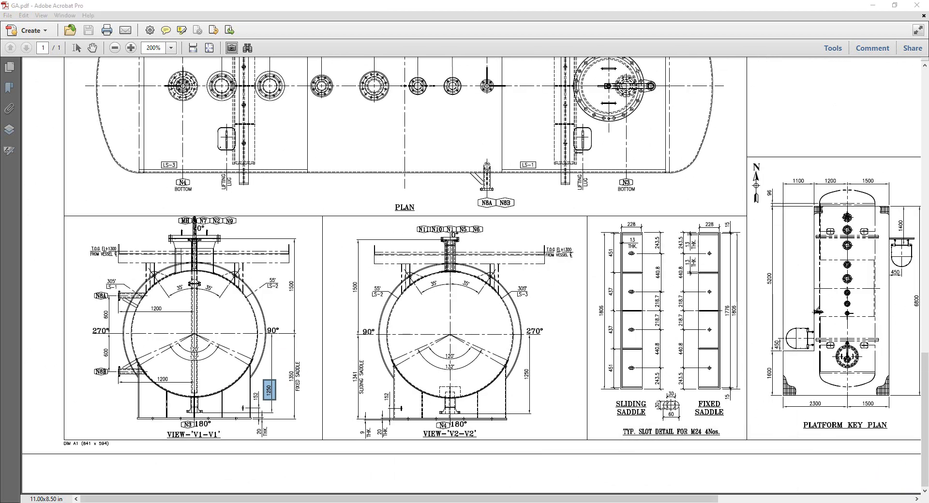
{"action": "mouse_move", "coordinate": [710, 502]}
{"action": "left_click", "coordinate": [741, 486]}
{"action": "type", "text": "1250"}
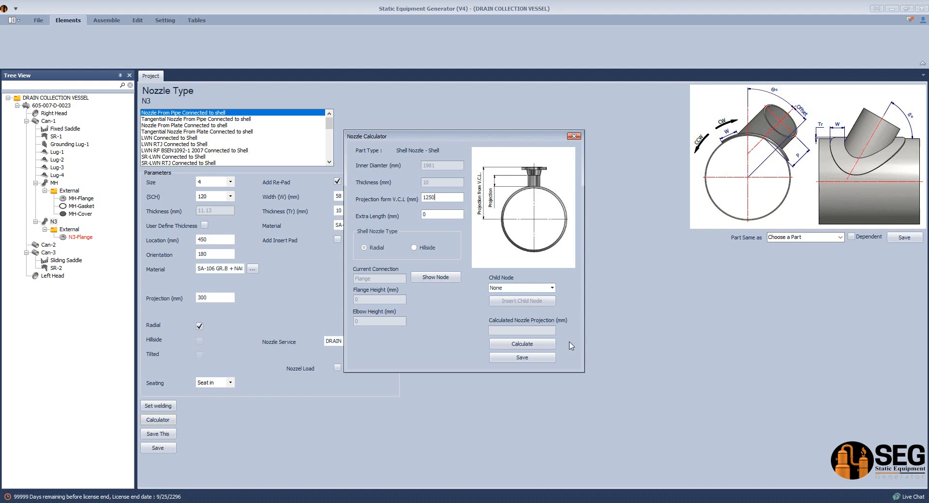
{"action": "left_click", "coordinate": [542, 345]}
{"action": "left_click", "coordinate": [500, 362]}
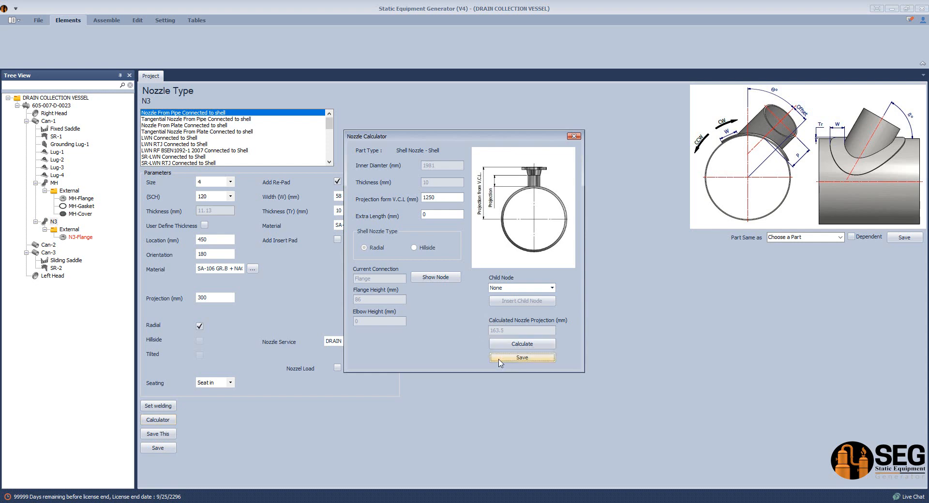
Define the welding settings for nozzle N3 and save them.
{"action": "left_click", "coordinate": [157, 406]}
{"action": "mouse_move", "coordinate": [541, 277]}
{"action": "left_mouse_down"}
{"action": "mouse_move", "coordinate": [528, 279]}
{"action": "mouse_move", "coordinate": [532, 291]}
{"action": "left_mouse_up"}
{"action": "type", "text": "88"}
{"action": "left_click", "coordinate": [532, 326]}
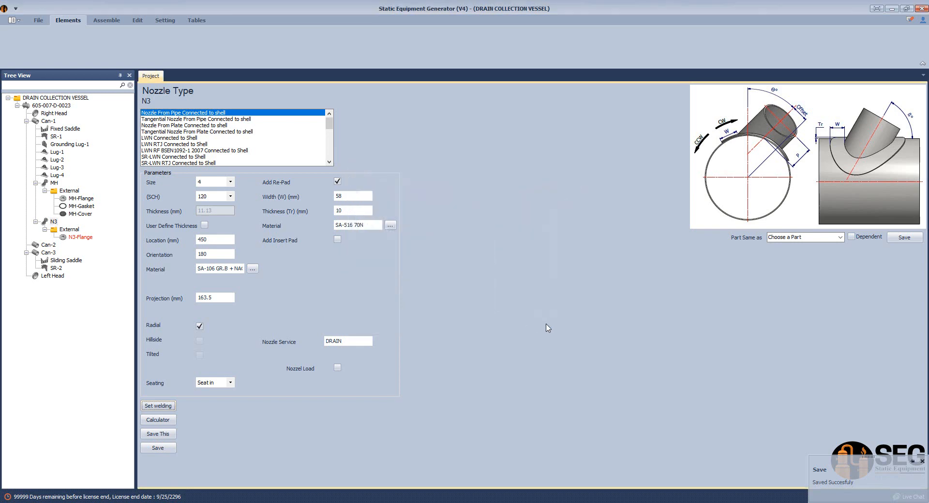
Generate the updated vessel assembly with nozzle N3 in Inventor and return to Static Equipment Generator.
{"action": "left_click", "coordinate": [121, 22]}
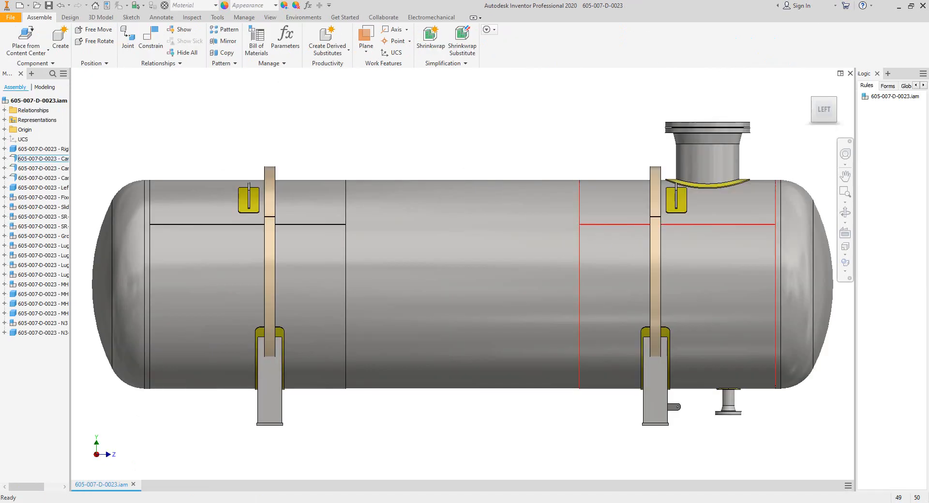
{"action": "mouse_move", "coordinate": [710, 502]}
{"action": "left_click", "coordinate": [710, 471]}
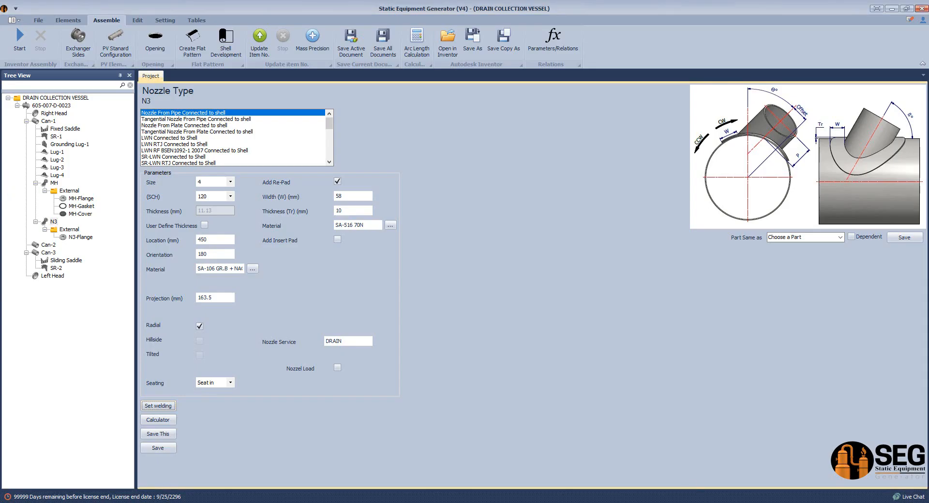
Switch to GA.pdf and examine the nozzles on shell barrel 2 in the elevation, marking N9, N8A/N8B and N7.
{"action": "mouse_move", "coordinate": [590, 502]}
{"action": "left_click", "coordinate": [462, 465]}
{"action": "scroll", "coordinate": [496, 254], "scroll_direction": "down", "scroll_amount": 2, "text": "ctrl"}
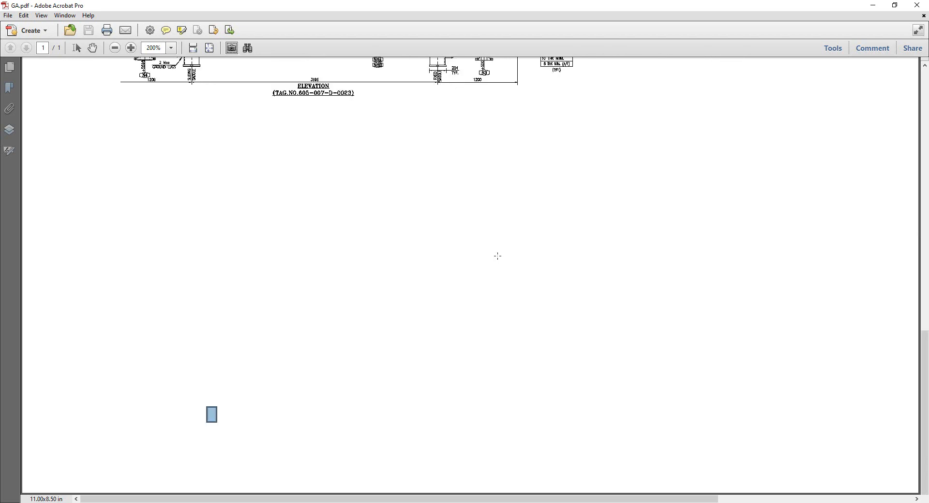
{"action": "scroll", "coordinate": [495, 253], "scroll_direction": "up", "scroll_amount": 3}
{"action": "scroll", "coordinate": [405, 145], "scroll_direction": "up", "scroll_amount": 3, "text": "ctrl"}
{"action": "middle_click_drag", "start_coordinate": [407, 172], "coordinate": [538, 181]}
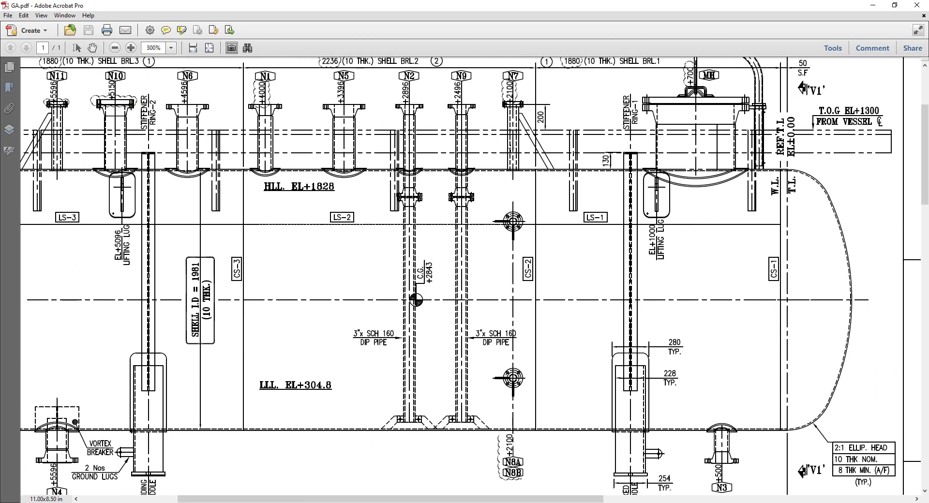
{"action": "mouse_move", "coordinate": [530, 65]}
{"action": "left_mouse_down"}
{"action": "mouse_move", "coordinate": [379, 437]}
{"action": "mouse_move", "coordinate": [232, 480]}
{"action": "left_mouse_up"}
{"action": "left_click_drag", "start_coordinate": [493, 63], "coordinate": [534, 187]}
{"action": "left_click_drag", "start_coordinate": [435, 60], "coordinate": [503, 178]}
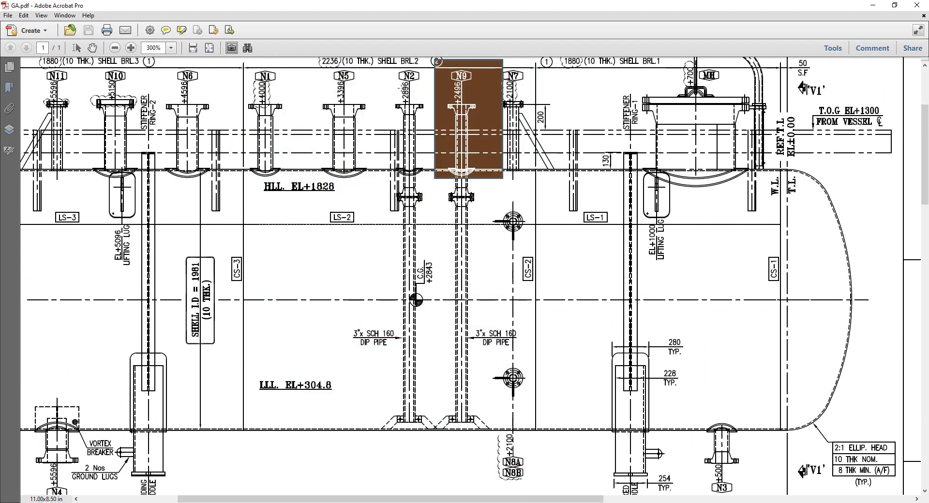
{"action": "mouse_move", "coordinate": [389, 68]}
{"action": "left_mouse_down"}
{"action": "mouse_move", "coordinate": [460, 218]}
{"action": "mouse_move", "coordinate": [515, 185]}
{"action": "mouse_move", "coordinate": [541, 396]}
{"action": "mouse_move", "coordinate": [540, 422]}
{"action": "mouse_move", "coordinate": [525, 435]}
{"action": "mouse_move", "coordinate": [533, 491]}
{"action": "left_mouse_up"}
{"action": "scroll", "coordinate": [499, 76], "scroll_direction": "up", "scroll_amount": 1}
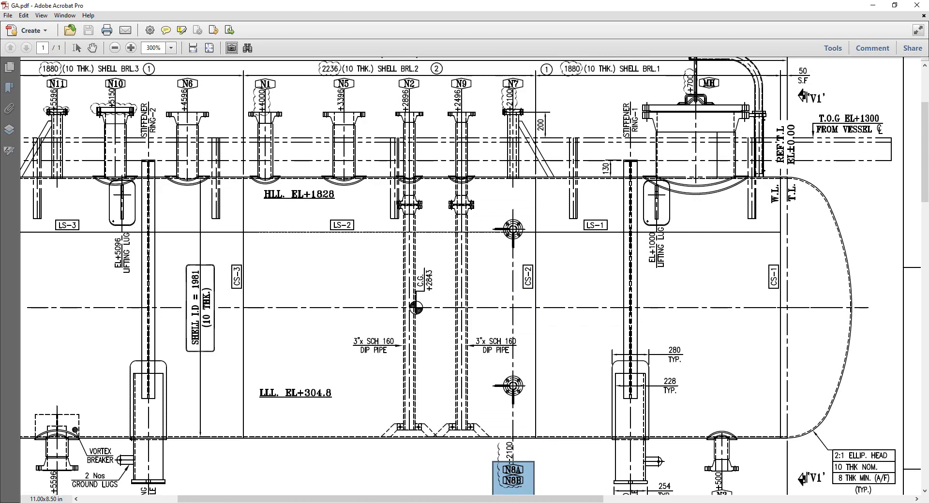
{"action": "left_click_drag", "start_coordinate": [496, 73], "coordinate": [533, 192]}
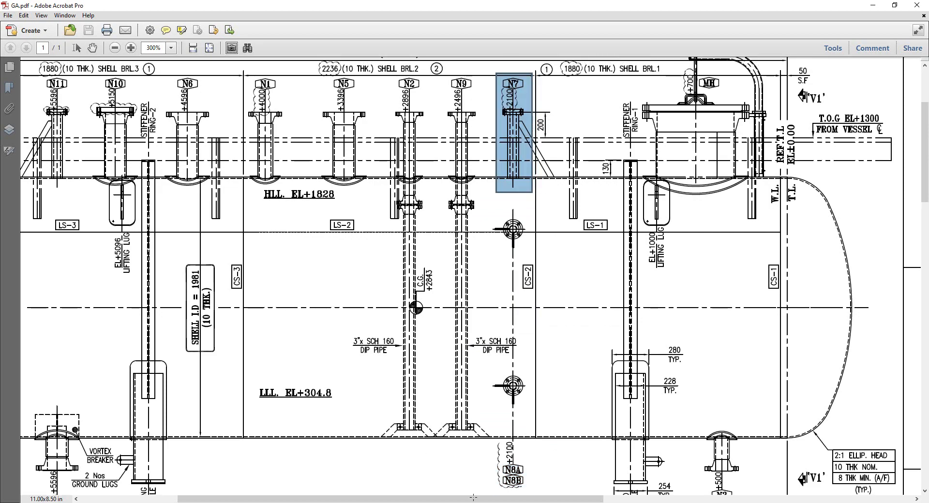
Switch to NOZZLE.pdf and find nozzle N7 (NPS 2") in the bill of material, marking its item rows N7-1 to N7-6.
{"action": "mouse_move", "coordinate": [591, 502]}
{"action": "left_click", "coordinate": [539, 472]}
{"action": "scroll", "coordinate": [435, 315], "scroll_direction": "down", "scroll_amount": 15}
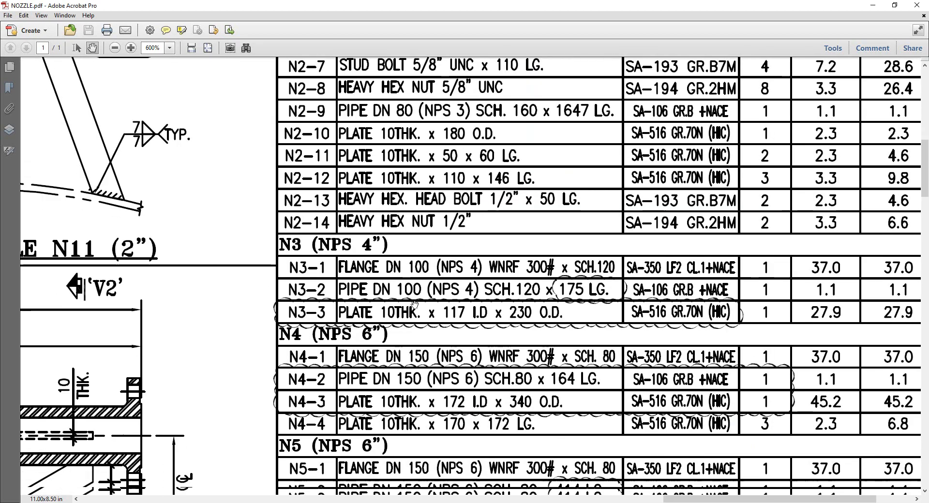
{"action": "scroll", "coordinate": [423, 305], "scroll_direction": "down", "scroll_amount": 10}
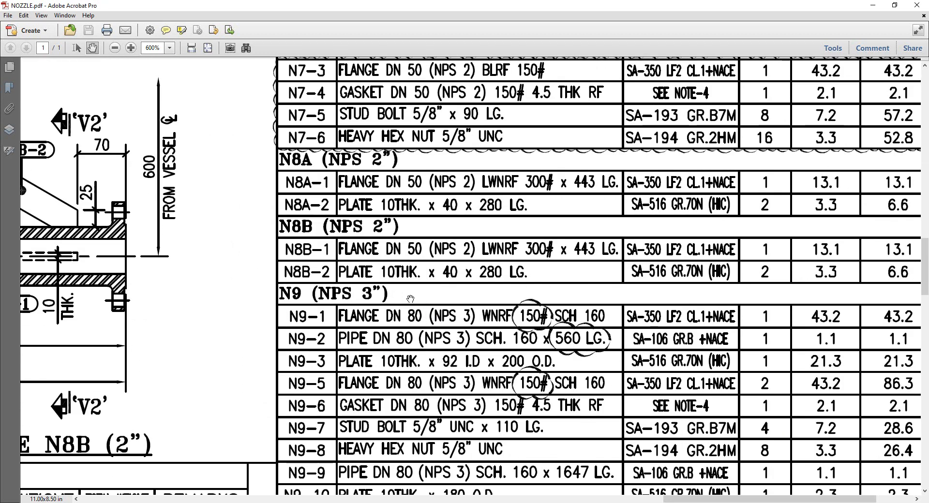
{"action": "scroll", "coordinate": [420, 277], "scroll_direction": "up", "scroll_amount": 2}
{"action": "scroll", "coordinate": [421, 277], "scroll_direction": "up", "scroll_amount": 2}
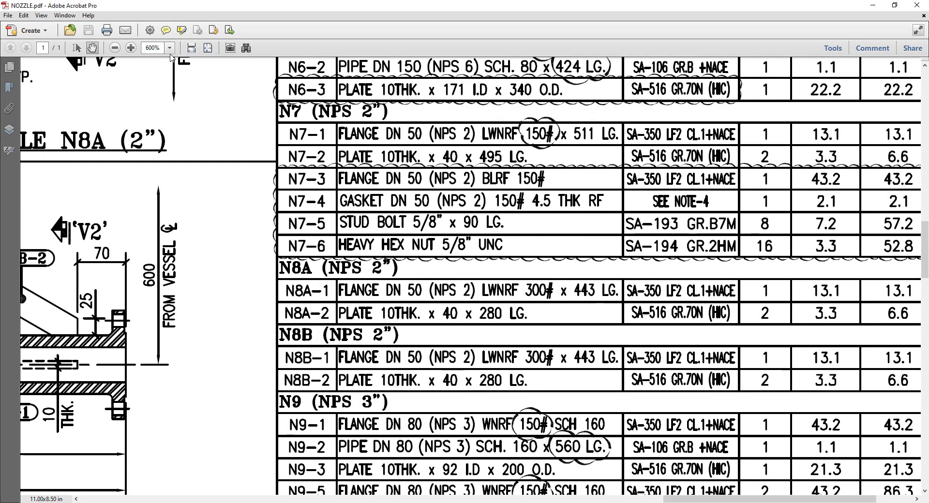
{"action": "left_click", "coordinate": [231, 49]}
{"action": "left_click_drag", "start_coordinate": [262, 100], "coordinate": [761, 268]}
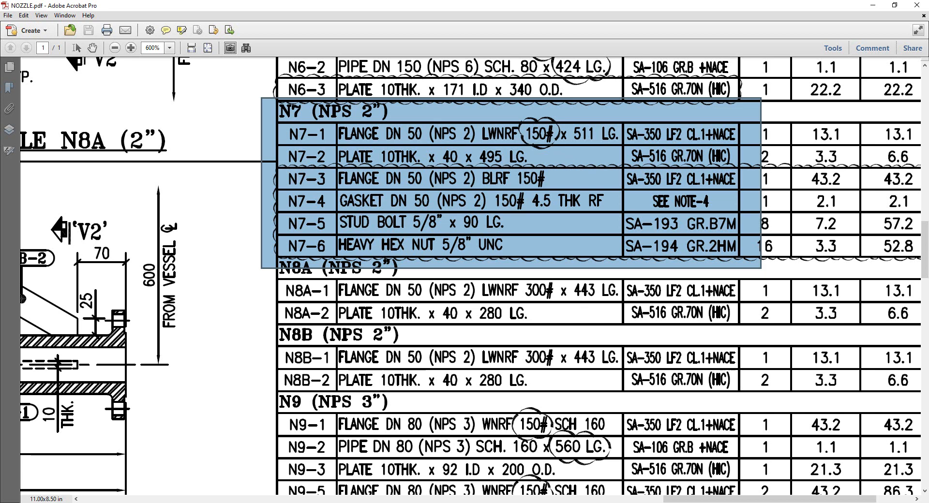
Switch back to Static Equipment Generator and add a shell nozzle named N7 to Can-2.
{"action": "key", "text": "alt+Tab"}
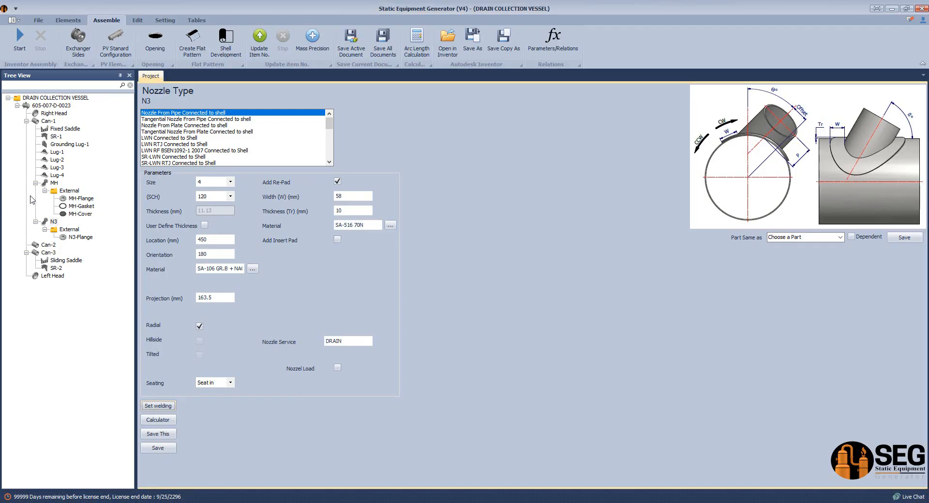
{"action": "left_click", "coordinate": [48, 245]}
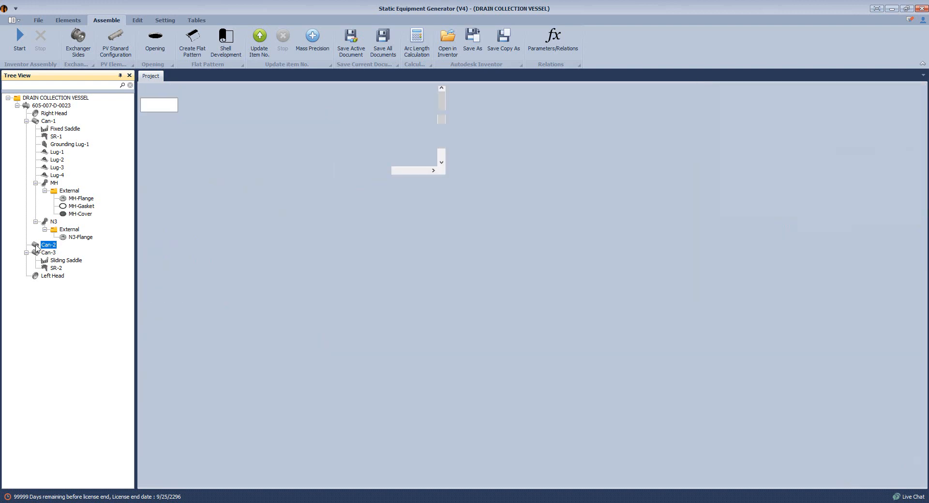
{"action": "left_click", "coordinate": [60, 21]}
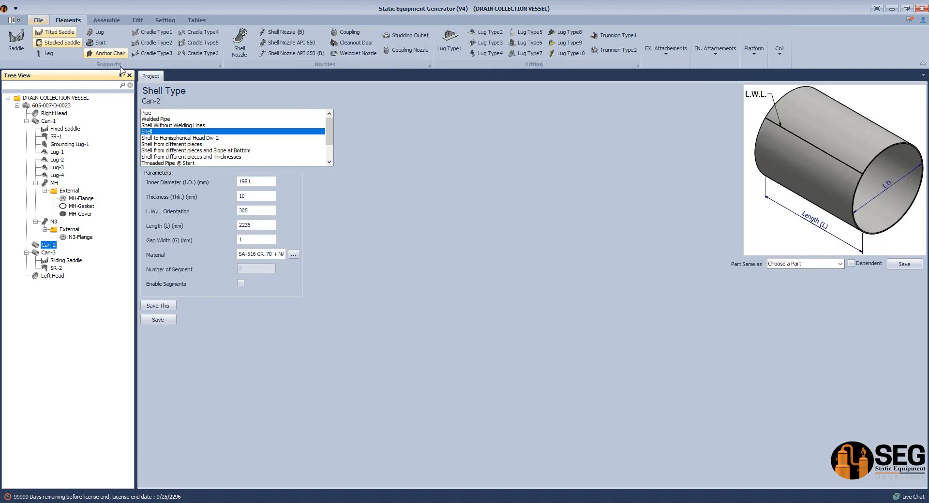
{"action": "left_click", "coordinate": [242, 42]}
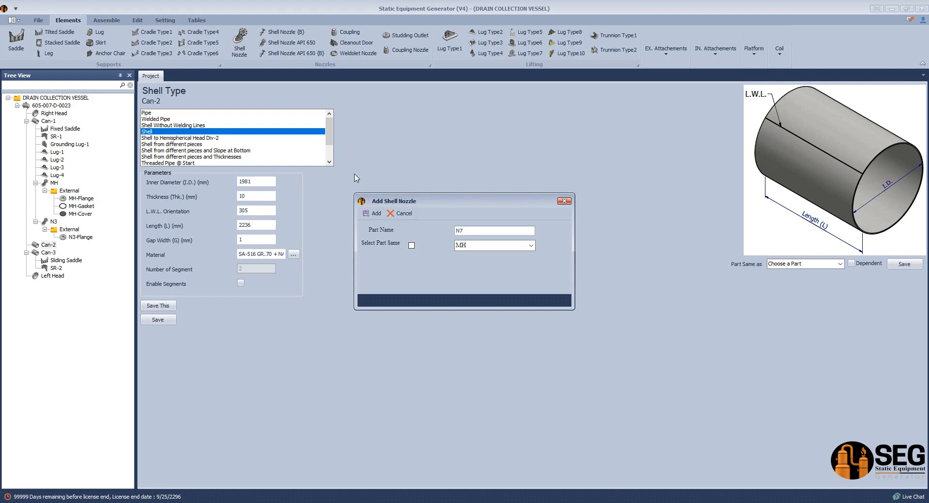
{"action": "left_click", "coordinate": [373, 214]}
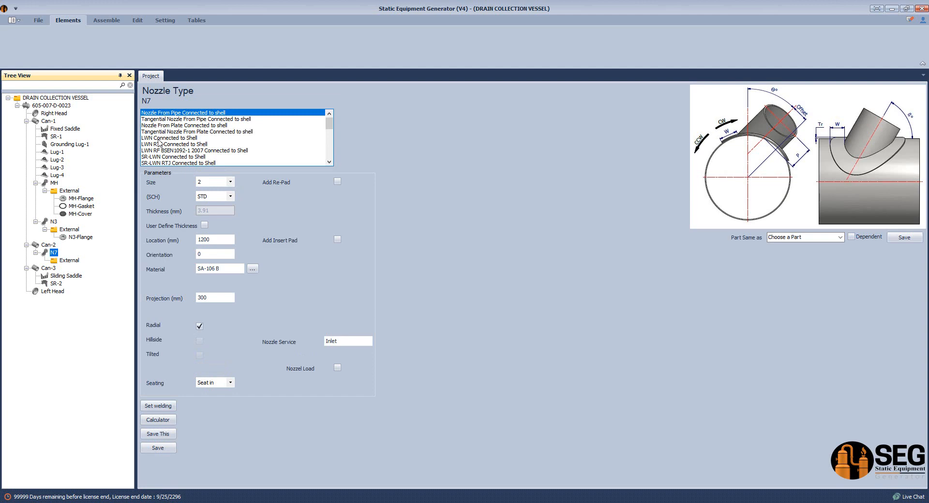
Set N7 as LWN Connected to Shell with rating 150, size 2, location 170 mm and orientation 0.
{"action": "left_click", "coordinate": [158, 139]}
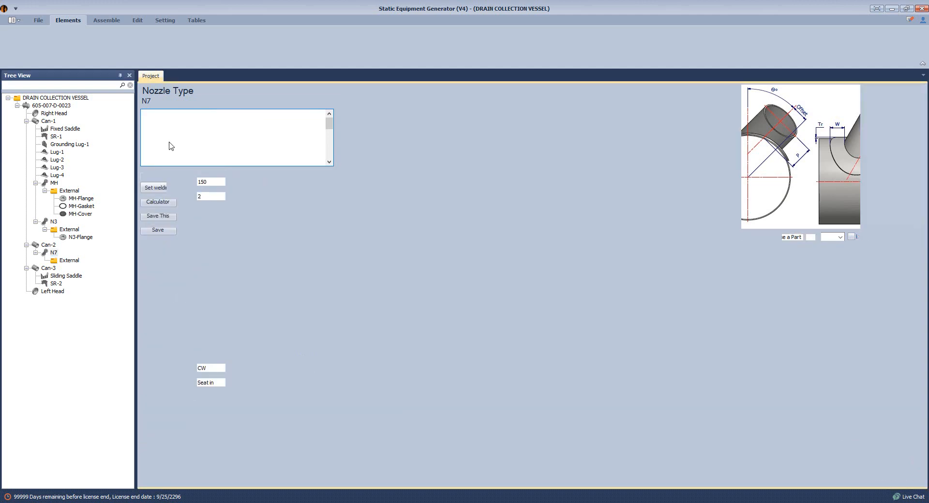
{"action": "left_click", "coordinate": [231, 182]}
{"action": "left_click", "coordinate": [230, 181]}
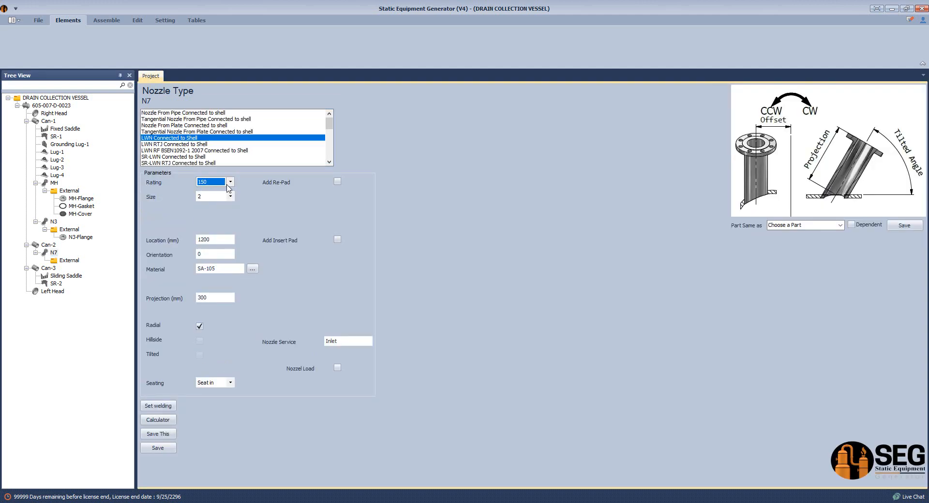
{"action": "left_click", "coordinate": [232, 196]}
{"action": "left_click", "coordinate": [232, 196]}
{"action": "key", "text": "Tab"}
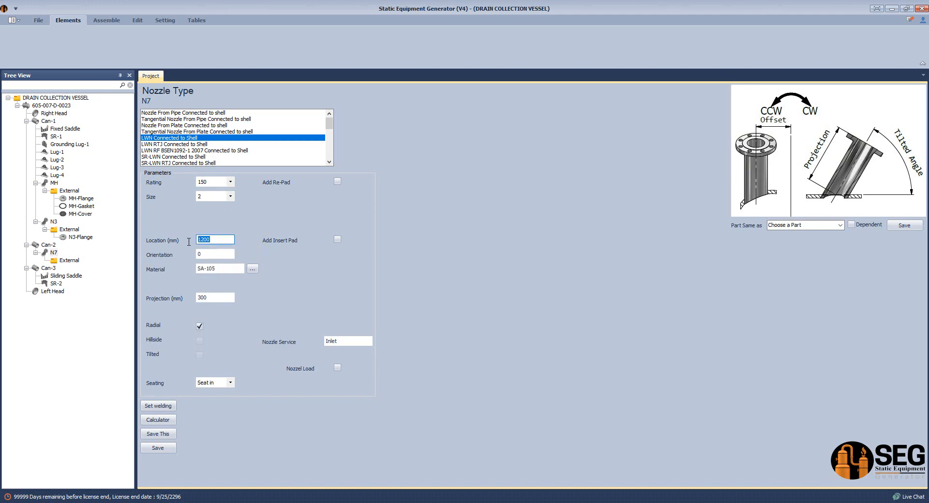
{"action": "type", "text": "1"}
{"action": "left_click", "coordinate": [202, 252]}
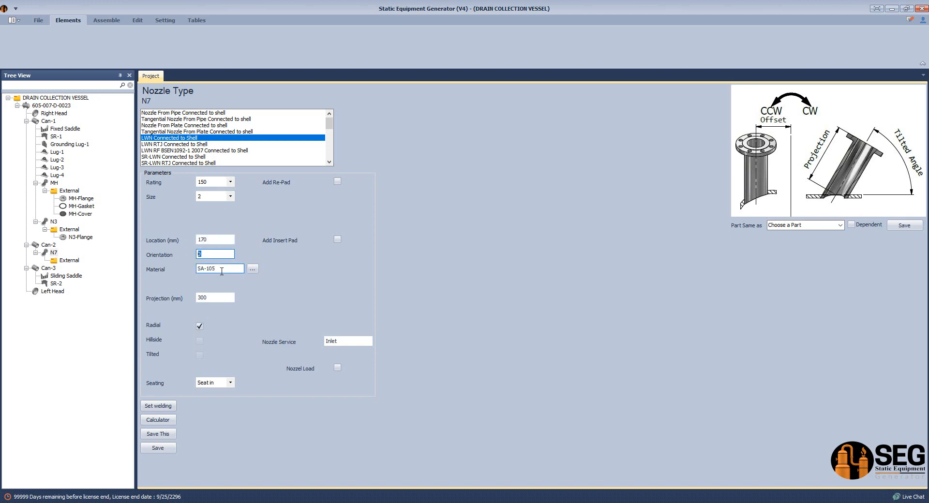
Copy SA-350 LF2 CL.1 + NACE +HIC from the Material List workbook in Excel and paste it as N7's material in Static Equipment Generator.
{"action": "key", "text": "alt+Tab"}
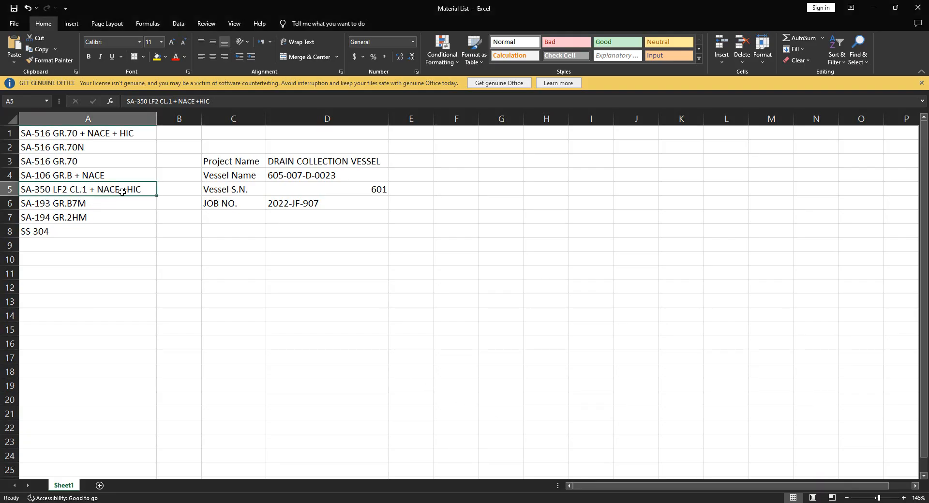
{"action": "double_click", "coordinate": [146, 189]}
{"action": "left_click_drag", "start_coordinate": [145, 189], "coordinate": [17, 189]}
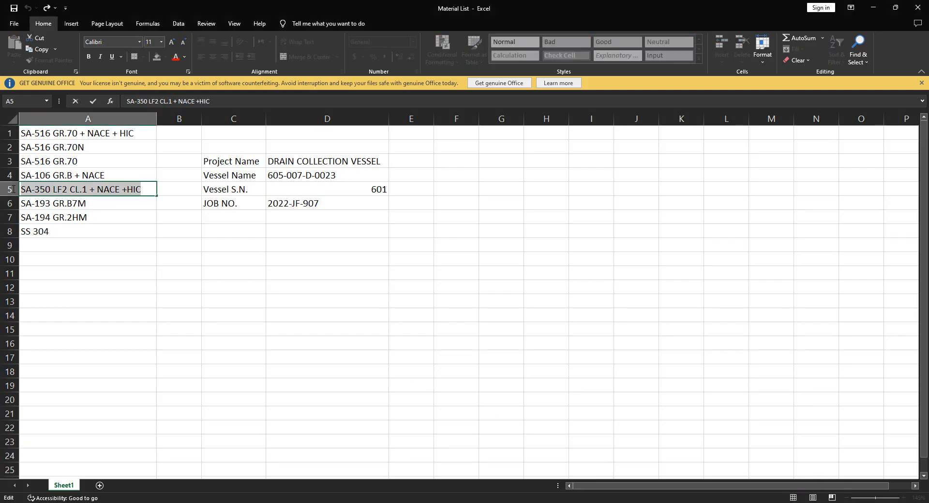
{"action": "key", "text": "ctrl+c"}
{"action": "key", "text": "Escape"}
{"action": "key", "text": "alt+Tab"}
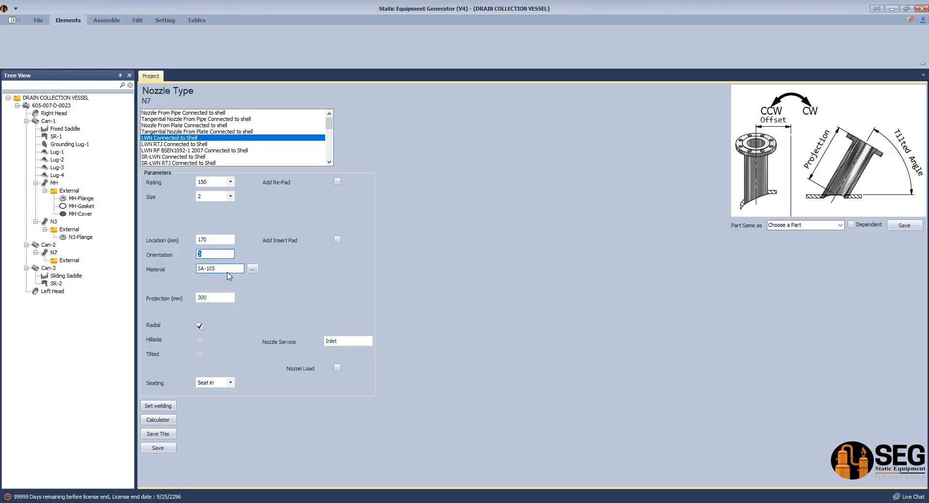
{"action": "key", "text": "Tab"}
{"action": "key", "text": "ctrl+v"}
Set N7's nozzle service to "-----" and save the nozzle.
{"action": "key", "text": "Tab"}
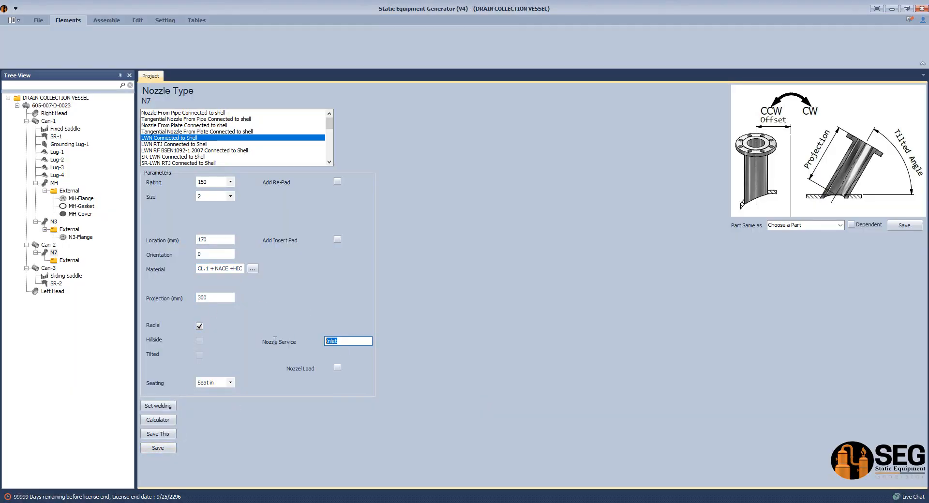
{"action": "type", "text": "-----"}
{"action": "left_click", "coordinate": [167, 448]}
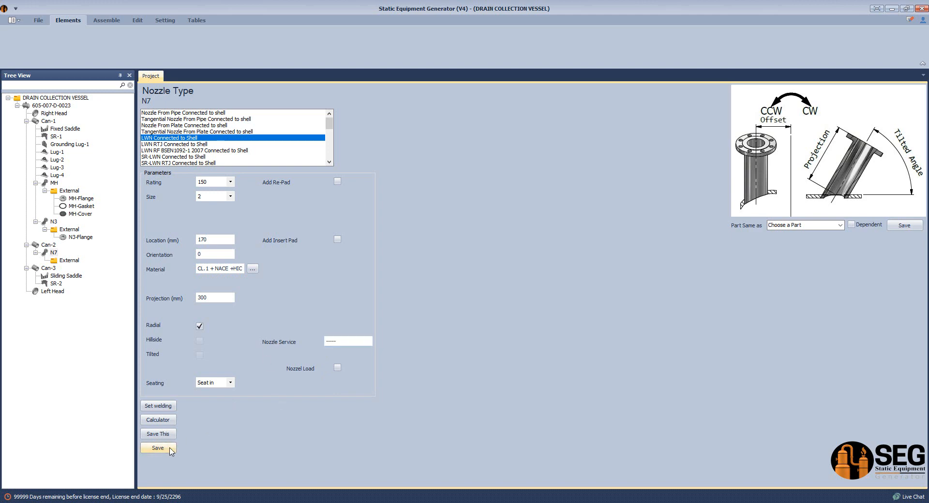
Set N7's projection from the vessel centreline to 1500 mm, calculate the nozzle projection and save it.
{"action": "left_click", "coordinate": [167, 421]}
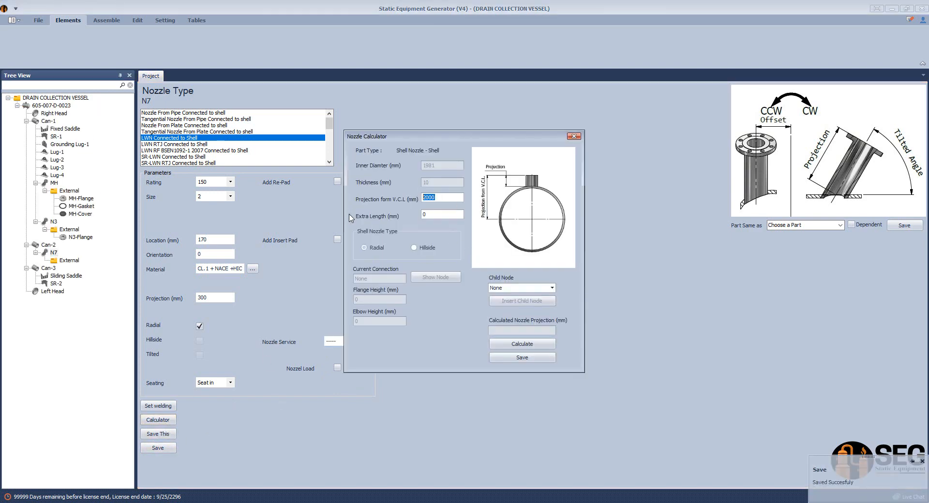
{"action": "type", "text": "15"}
{"action": "left_click", "coordinate": [518, 343]}
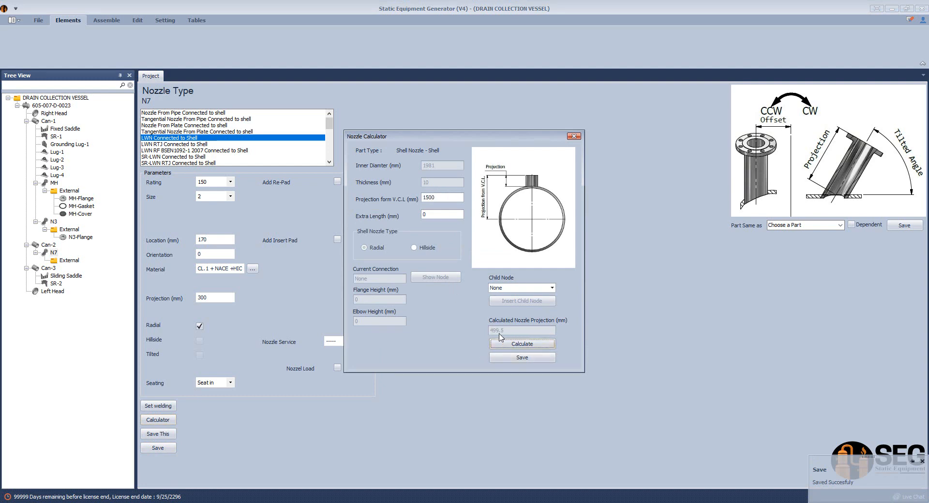
{"action": "left_click", "coordinate": [522, 357]}
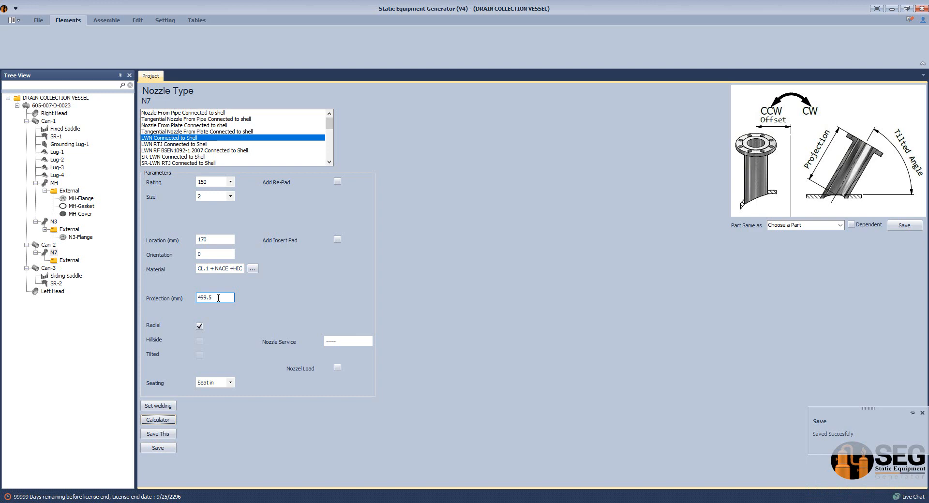
{"action": "double_click", "coordinate": [211, 296]}
Define N7's welding detail as single V without clad, with dimension A of 8 mm, and save it.
{"action": "left_click", "coordinate": [170, 407]}
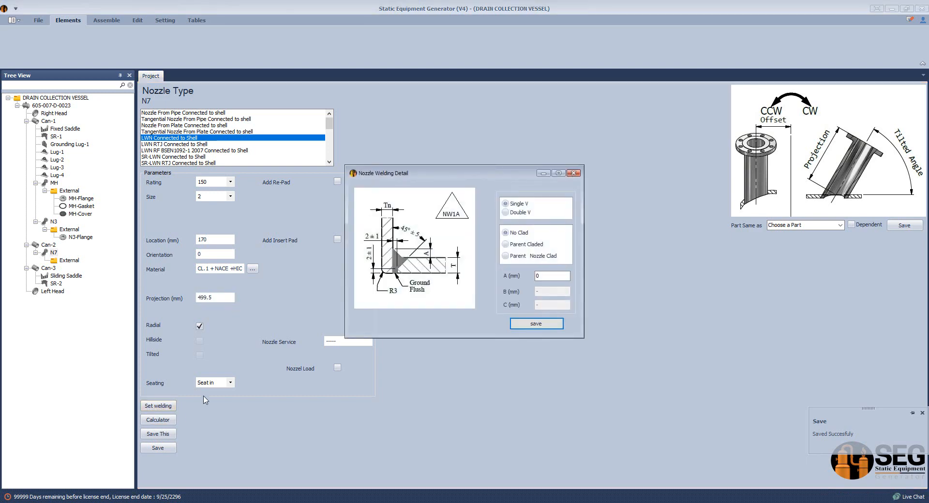
{"action": "key", "text": "Tab"}
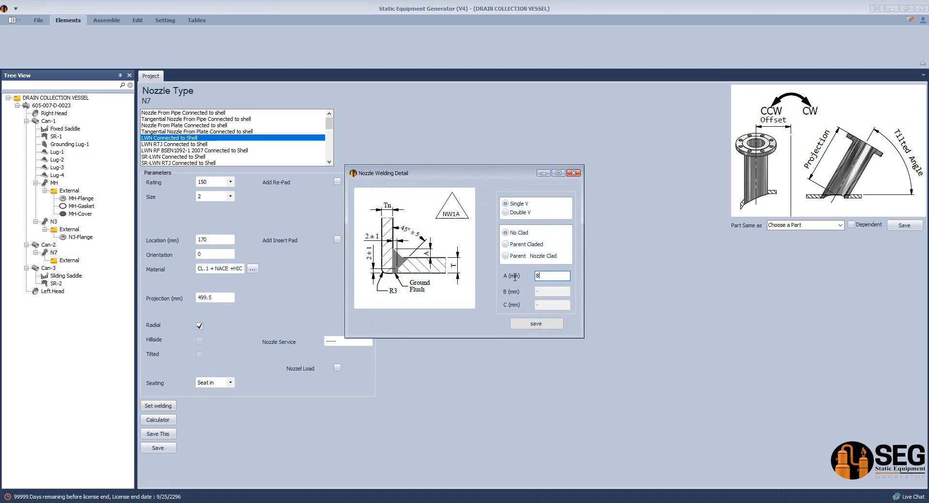
{"action": "left_click", "coordinate": [543, 323]}
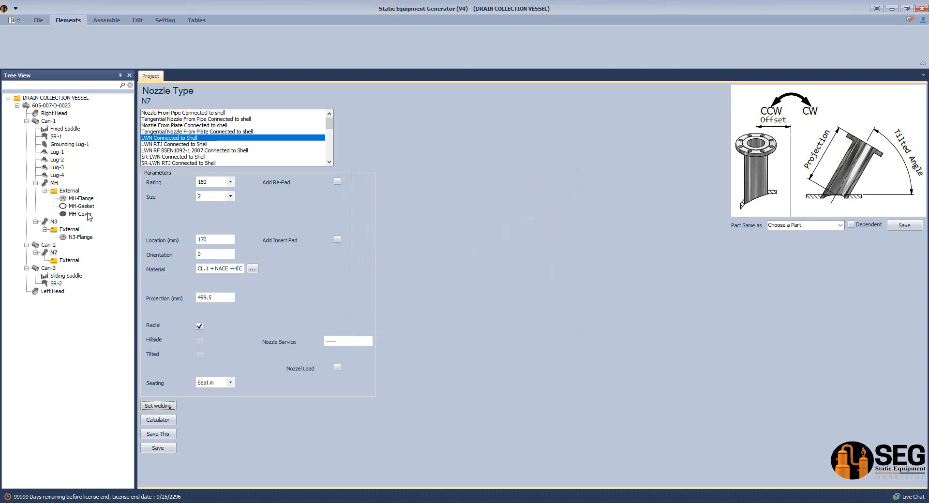
Switch to GA.pdf and mark nozzle N7's inclined support plate in the vessel elevation.
{"action": "left_click", "coordinate": [590, 502]}
{"action": "left_click", "coordinate": [429, 470]}
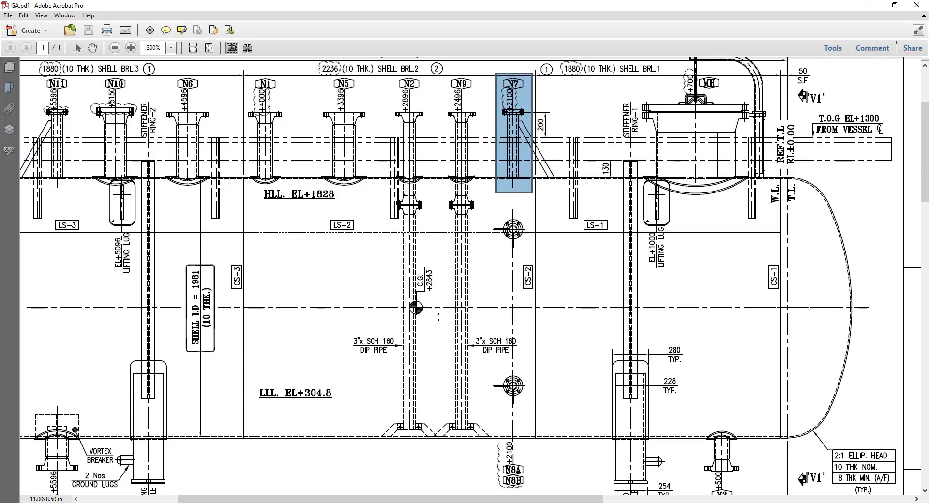
{"action": "left_click_drag", "start_coordinate": [496, 117], "coordinate": [565, 195]}
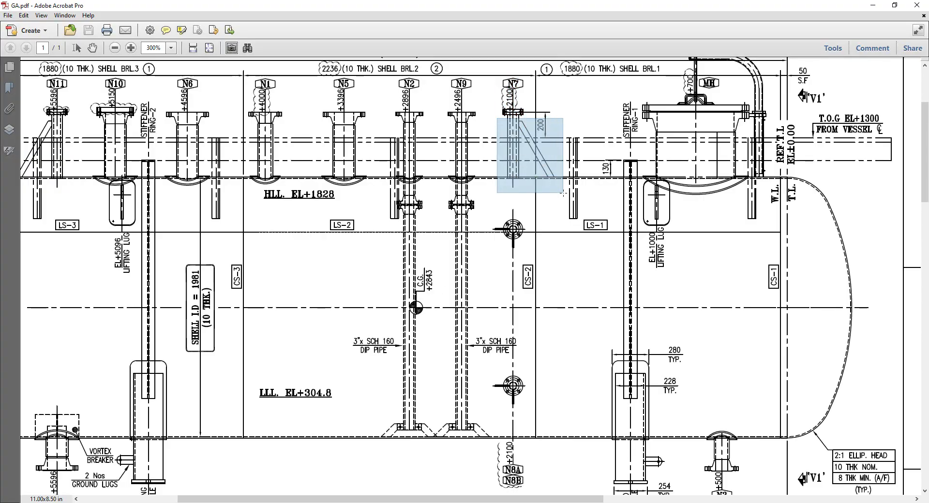
Switch to NOZZLE.pdf and examine the detail for nozzle N7 (2"), marking its support plates N7-2.
{"action": "left_click", "coordinate": [598, 502]}
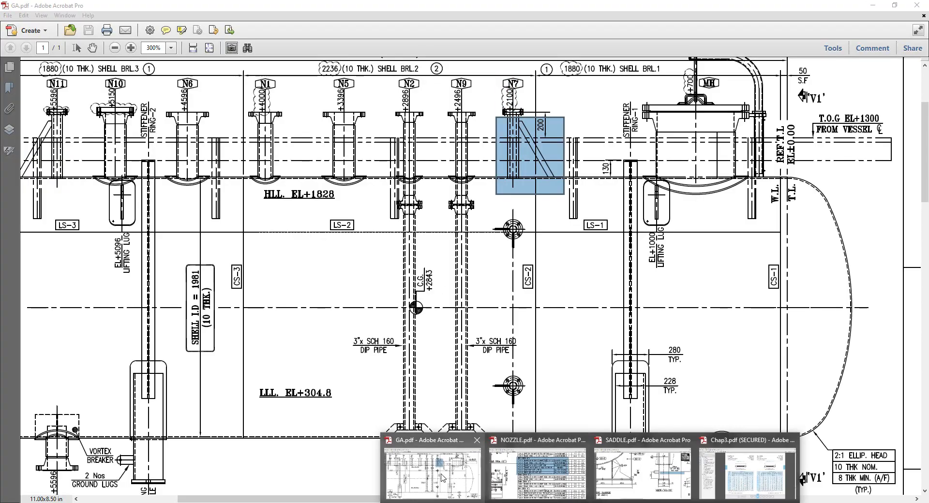
{"action": "left_click", "coordinate": [532, 482]}
{"action": "scroll", "coordinate": [417, 250], "scroll_direction": "down", "scroll_amount": 5, "text": "ctrl"}
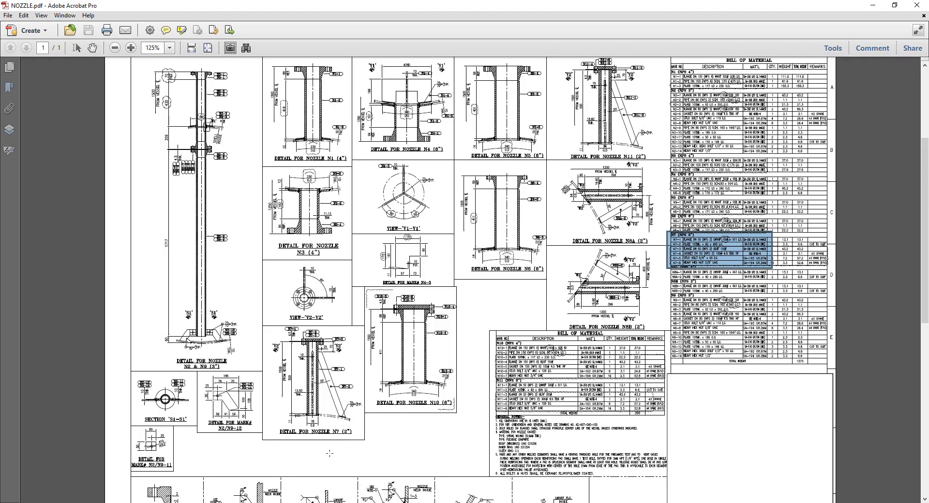
{"action": "scroll", "coordinate": [330, 453], "scroll_direction": "up", "scroll_amount": 3, "text": "ctrl"}
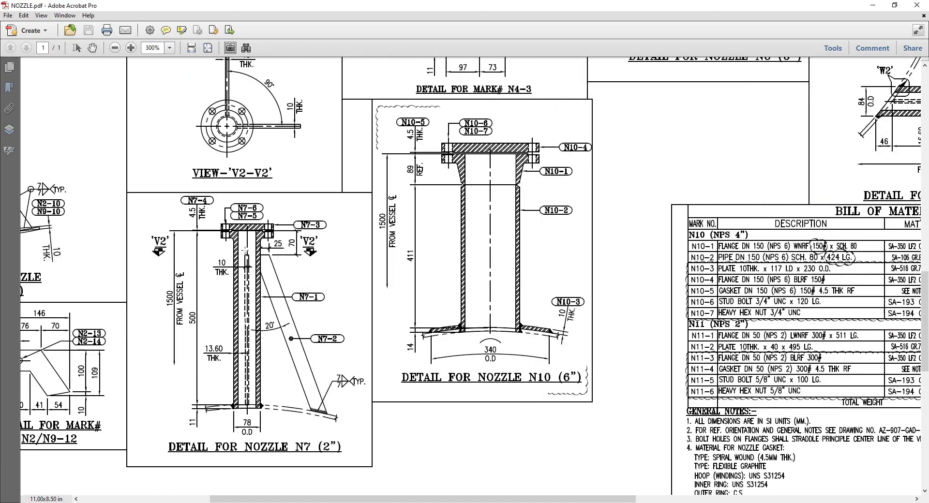
{"action": "left_click_drag", "start_coordinate": [239, 248], "coordinate": [255, 424]}
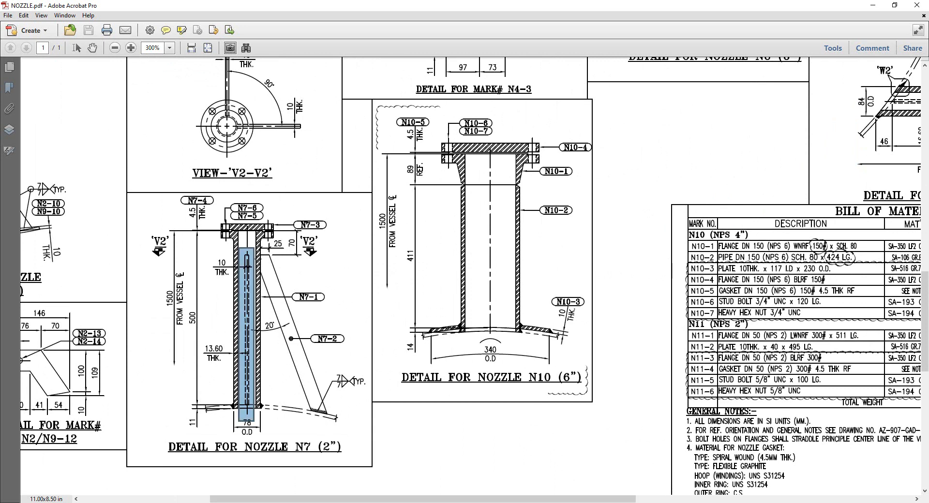
{"action": "left_click_drag", "start_coordinate": [254, 250], "coordinate": [335, 430]}
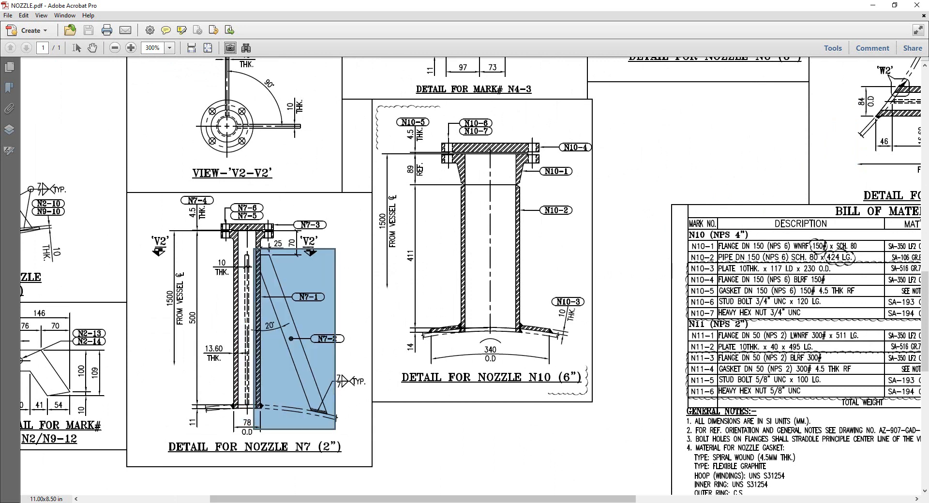
Switch to Static Equipment Generator, add a nozzle support rib named N7-Ribs to Can-2 and open its parameters.
{"action": "key", "text": "alt+Tab"}
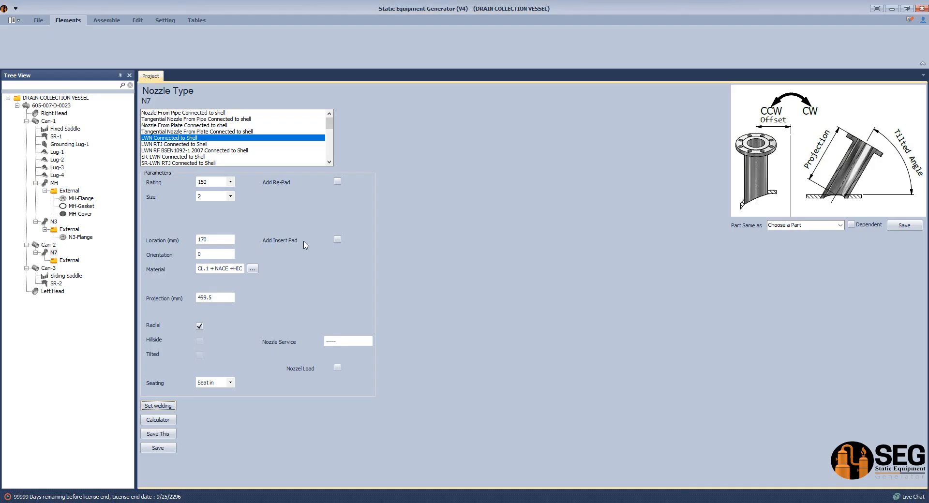
{"action": "left_click", "coordinate": [50, 245]}
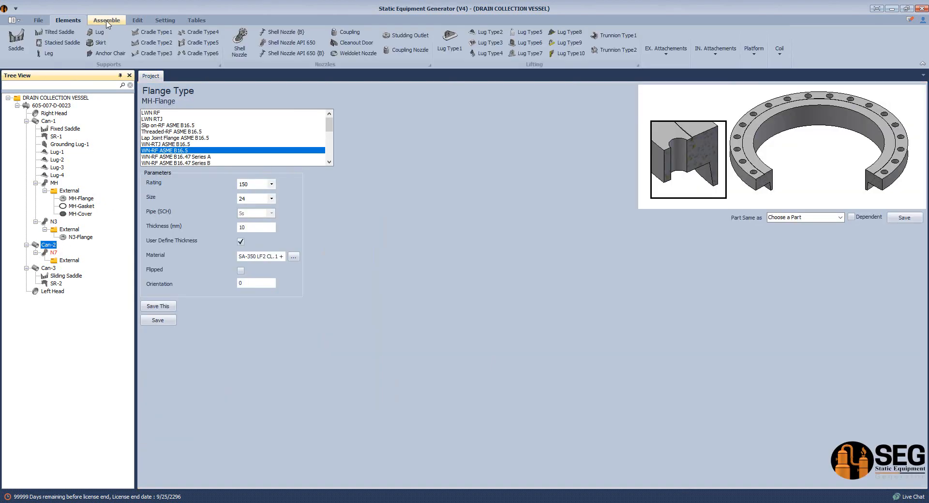
{"action": "left_click", "coordinate": [107, 22]}
{"action": "left_click", "coordinate": [82, 22]}
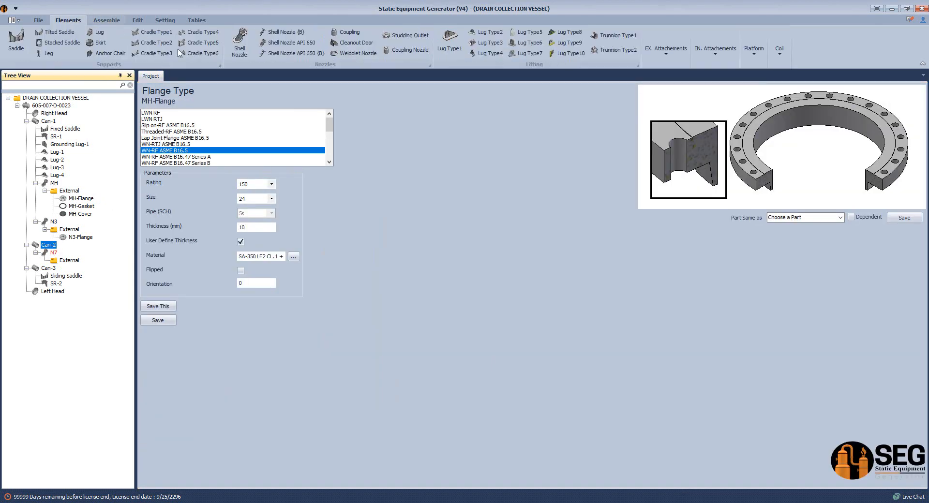
{"action": "left_click", "coordinate": [670, 61]}
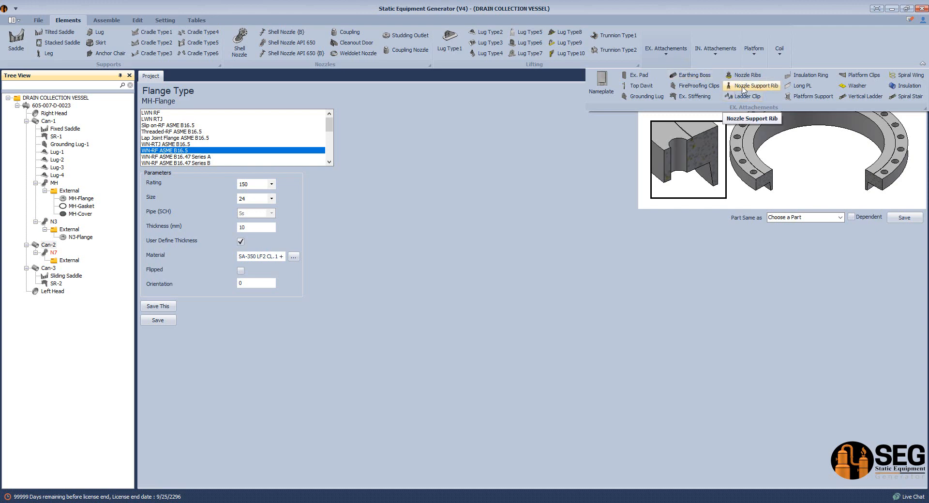
{"action": "left_click", "coordinate": [764, 88]}
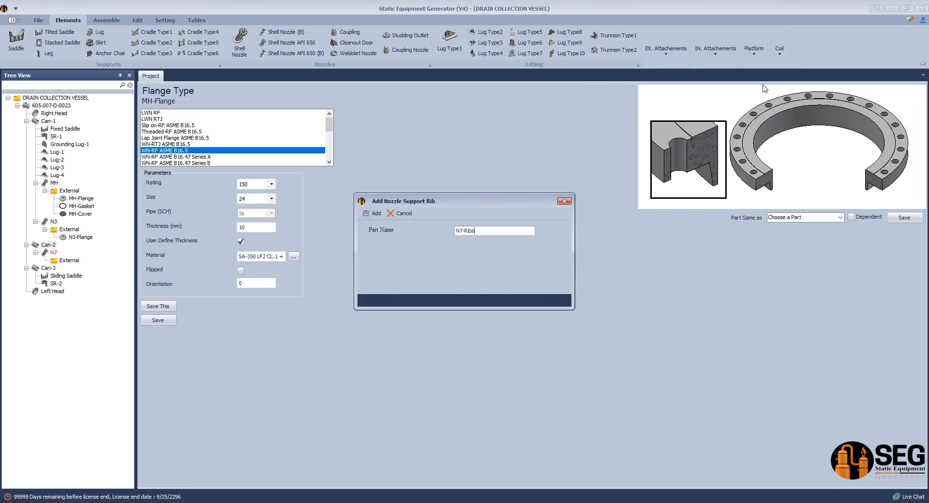
{"action": "key", "text": "Return"}
{"action": "left_click", "coordinate": [73, 269]}
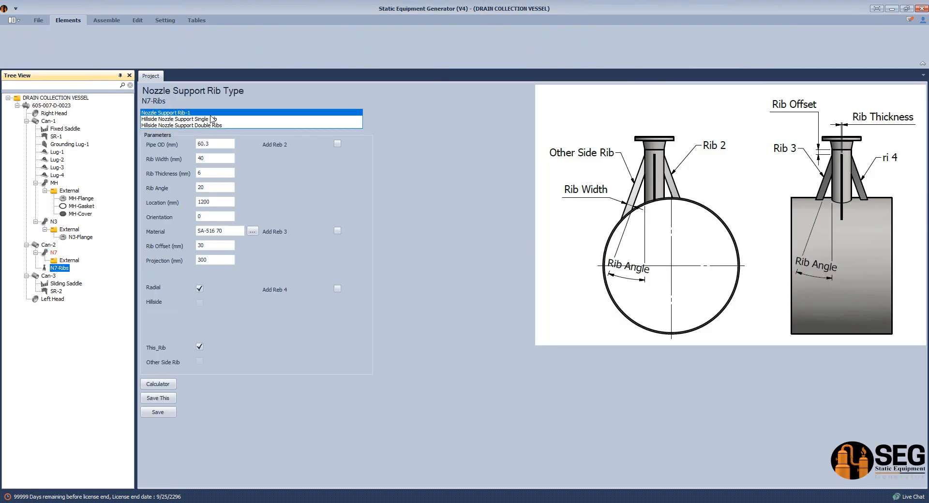
Set the pipe OD of N7-Ribs to 78 mm and the rib thickness to 10 mm.
{"action": "left_click_drag", "start_coordinate": [213, 143], "coordinate": [170, 144]}
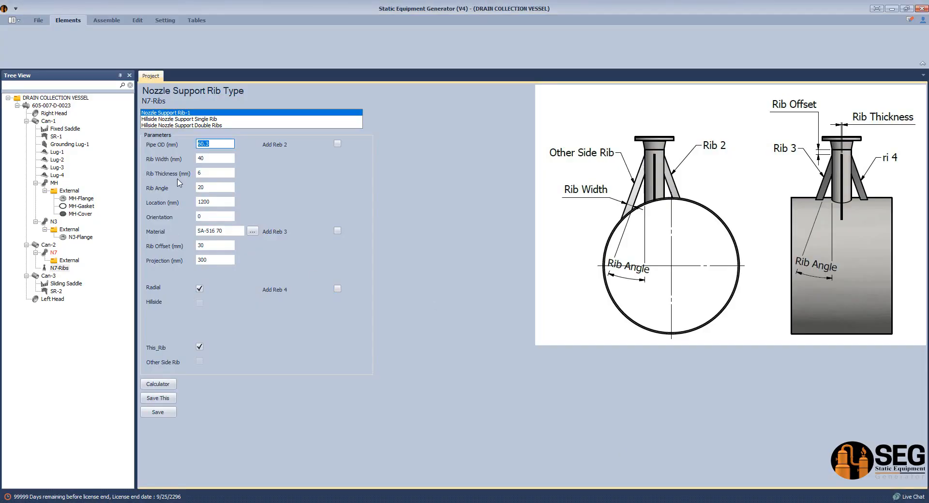
{"action": "type", "text": "78"}
{"action": "left_click", "coordinate": [211, 157]}
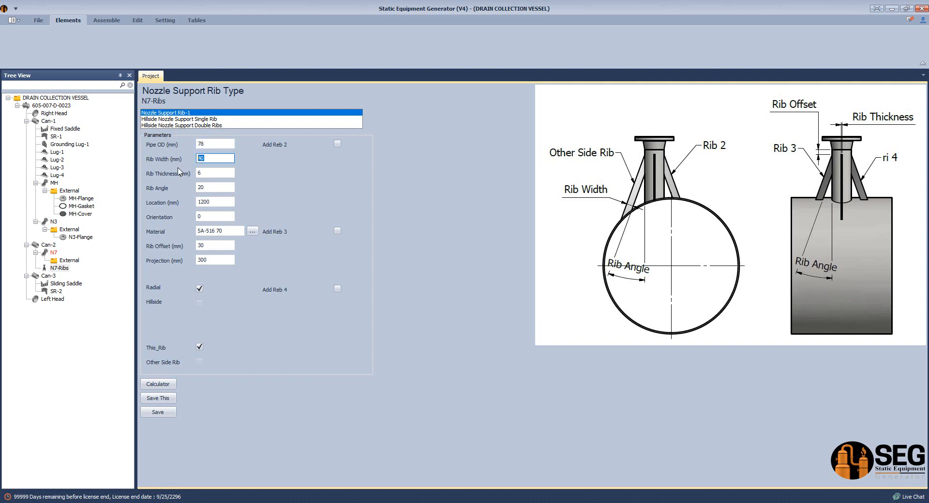
{"action": "left_click", "coordinate": [209, 174]}
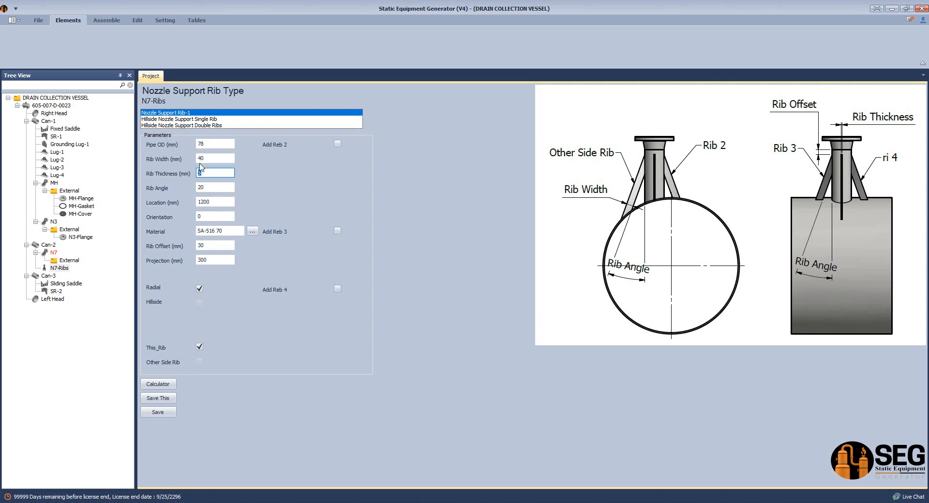
{"action": "left_click", "coordinate": [204, 188]}
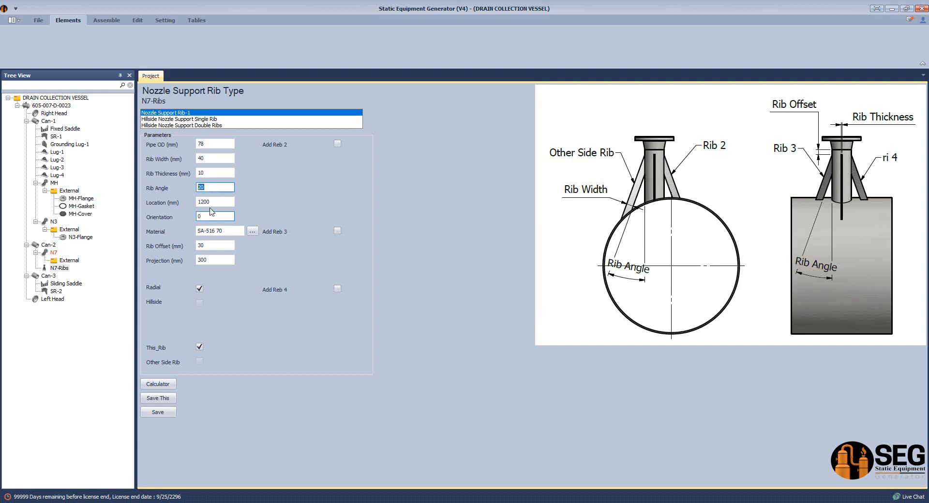
Set the location of N7-Ribs to 170 mm and its material to SA-516 70N.
{"action": "key", "text": "Tab"}
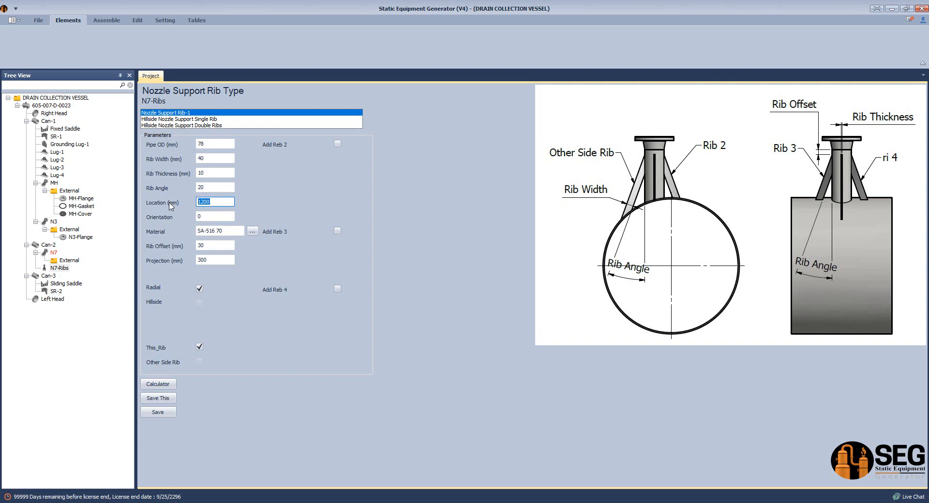
{"action": "type", "text": "17"}
{"action": "left_click", "coordinate": [209, 216]}
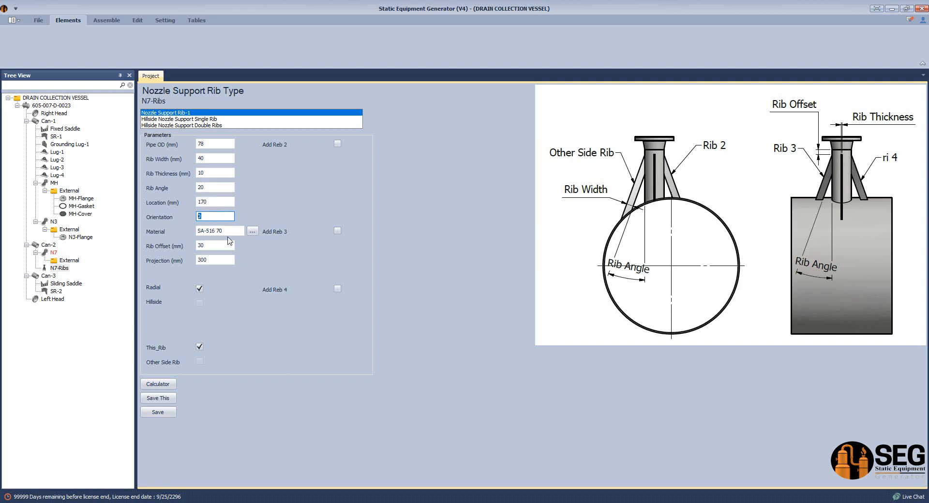
{"action": "left_click", "coordinate": [229, 232]}
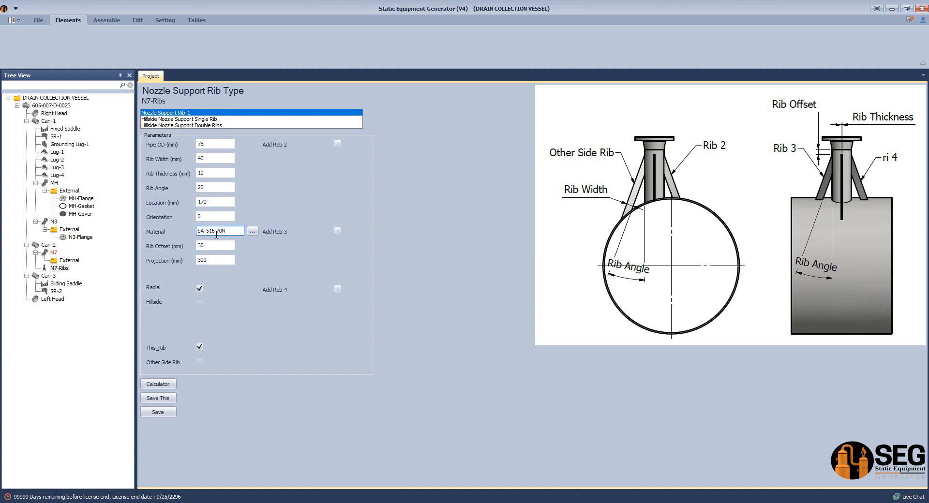
Switch to NOZZLE.pdf and check the rib offset in the detail for nozzle N7 (2").
{"action": "left_click", "coordinate": [203, 246]}
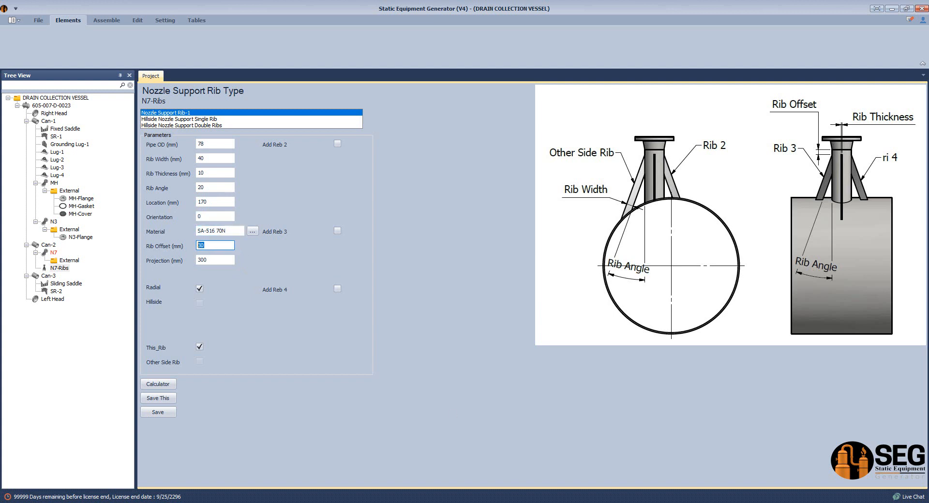
{"action": "left_click", "coordinate": [590, 502]}
{"action": "left_click", "coordinate": [282, 245]}
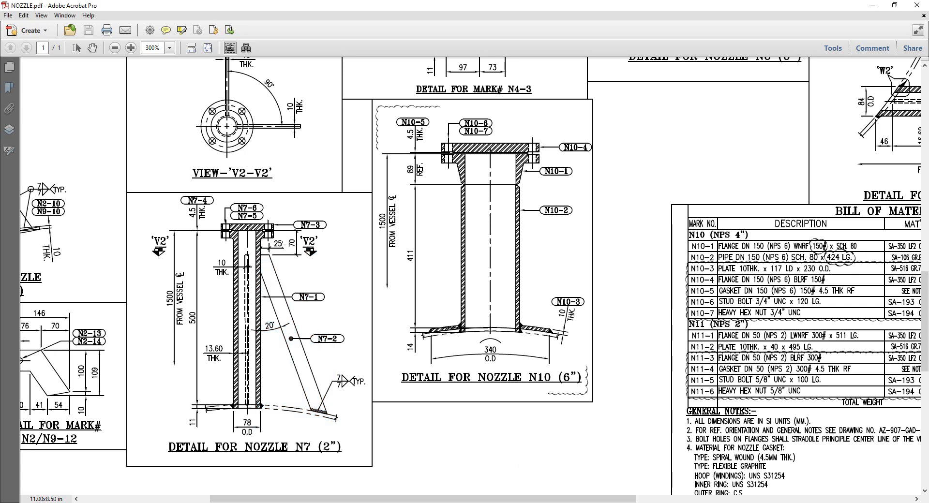
Check the N7 rib offset on the NOZZLE.pdf detail, and in Static Equipment Generator set Rib Offset to 70 mm and Projection to 499.5 mm.
{"action": "left_click_drag", "start_coordinate": [283, 231], "coordinate": [302, 252]}
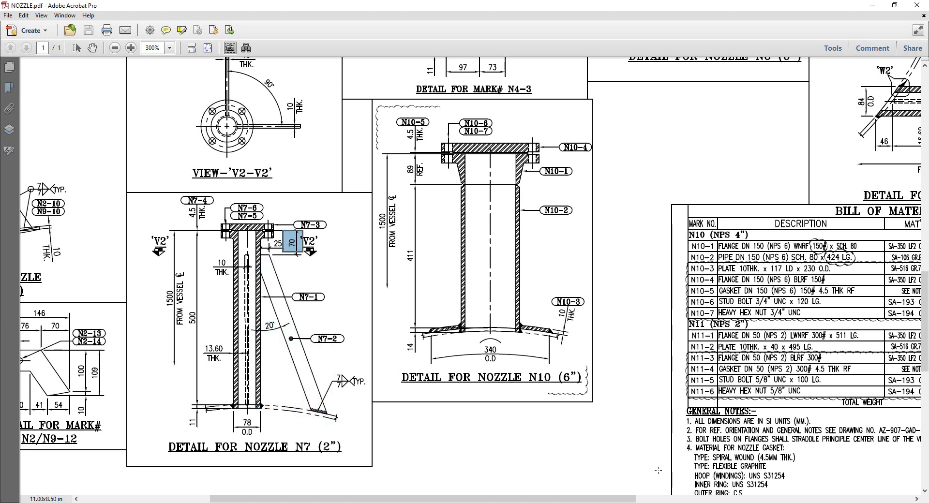
{"action": "key", "text": "alt+Tab"}
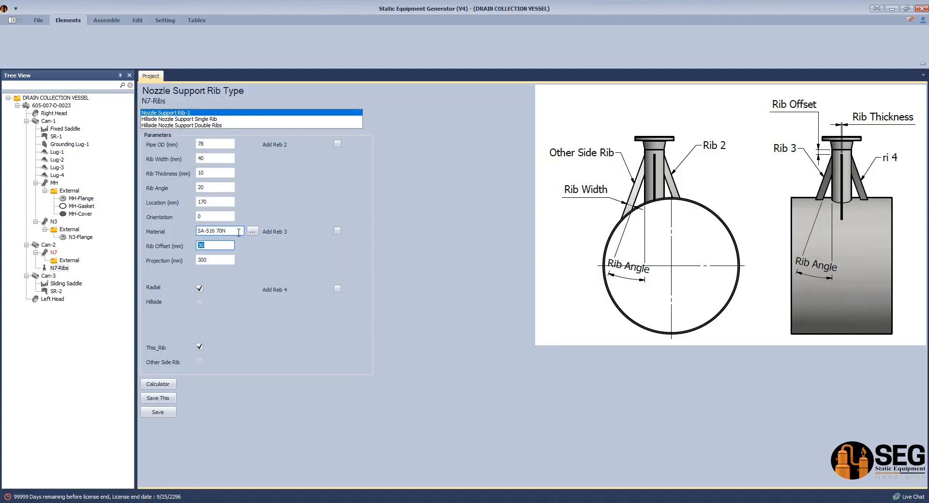
{"action": "key", "text": "Tab"}
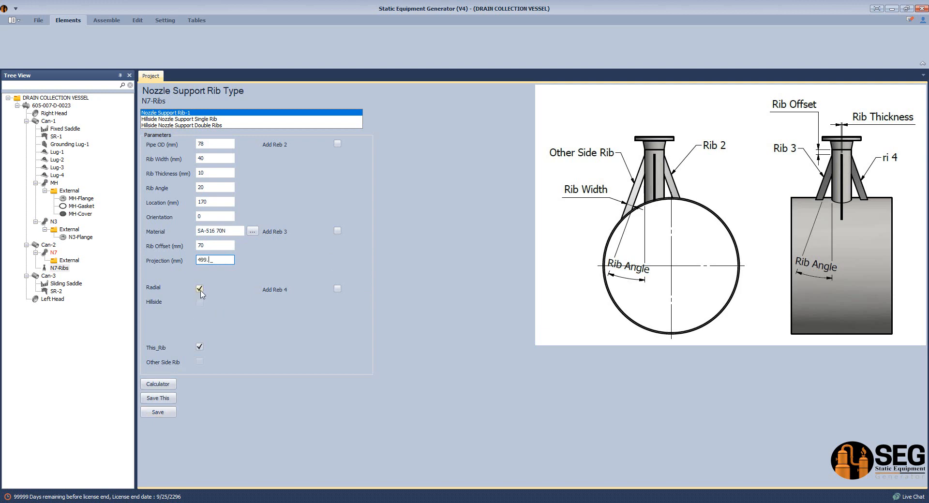
{"action": "left_click", "coordinate": [217, 245]}
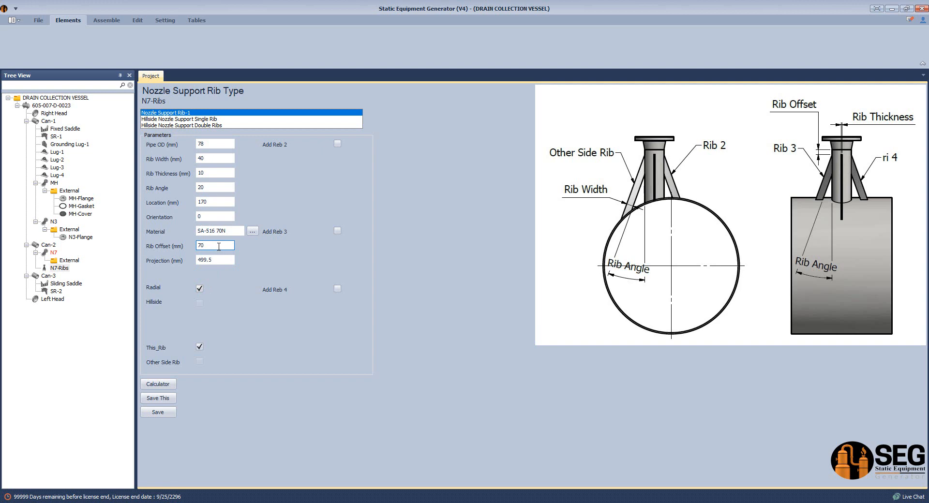
Add Rib 4 to the N7 ribs, checking the rib on GA.pdf, with material SA-516 70N and an offset of 70 mm.
{"action": "left_click", "coordinate": [338, 290]}
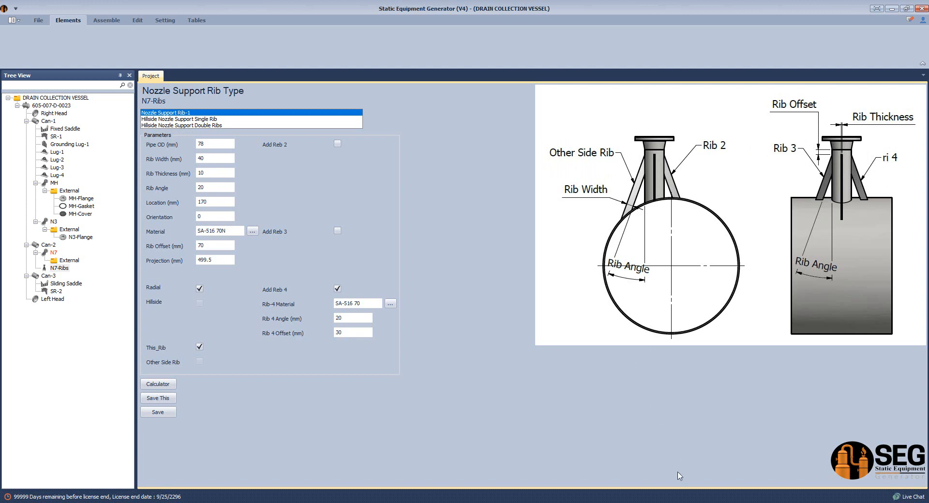
{"action": "left_click", "coordinate": [445, 468]}
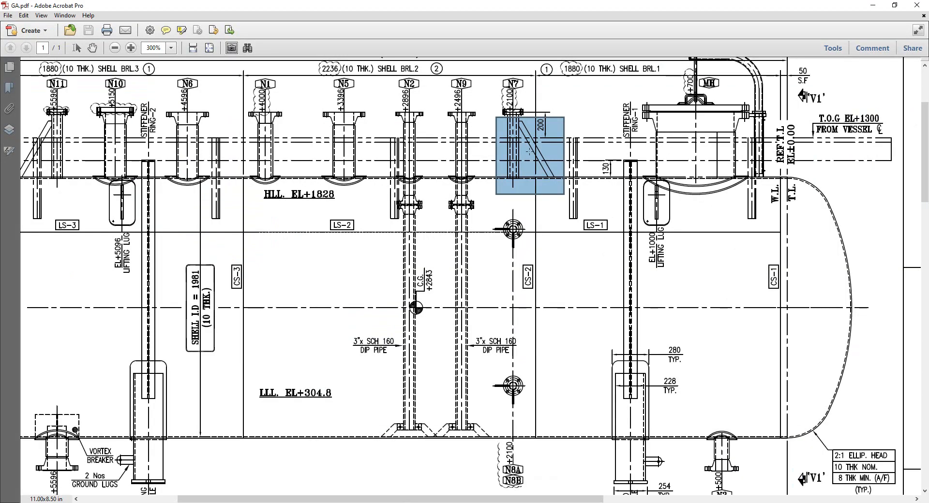
{"action": "left_click_drag", "start_coordinate": [514, 118], "coordinate": [563, 182]}
{"action": "key", "text": "alt+Tab"}
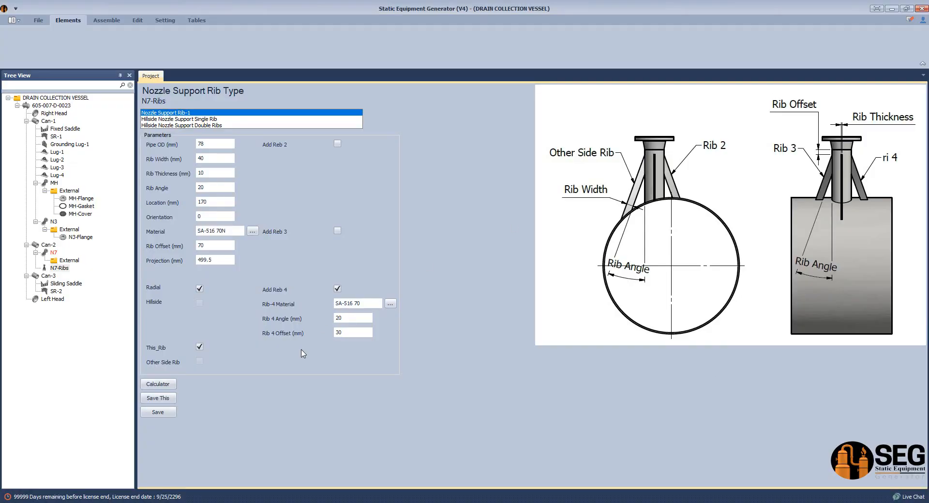
{"action": "left_click", "coordinate": [356, 317]}
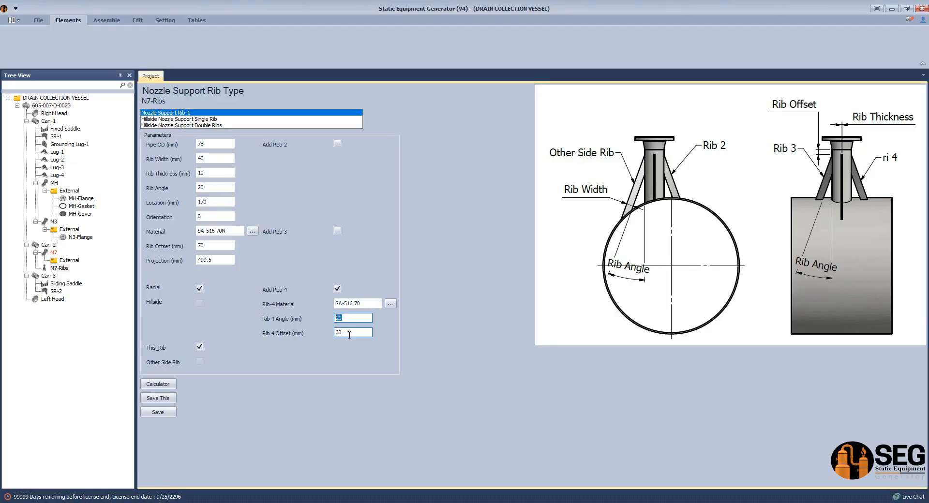
{"action": "left_click", "coordinate": [349, 334]}
{"action": "left_click", "coordinate": [369, 303]}
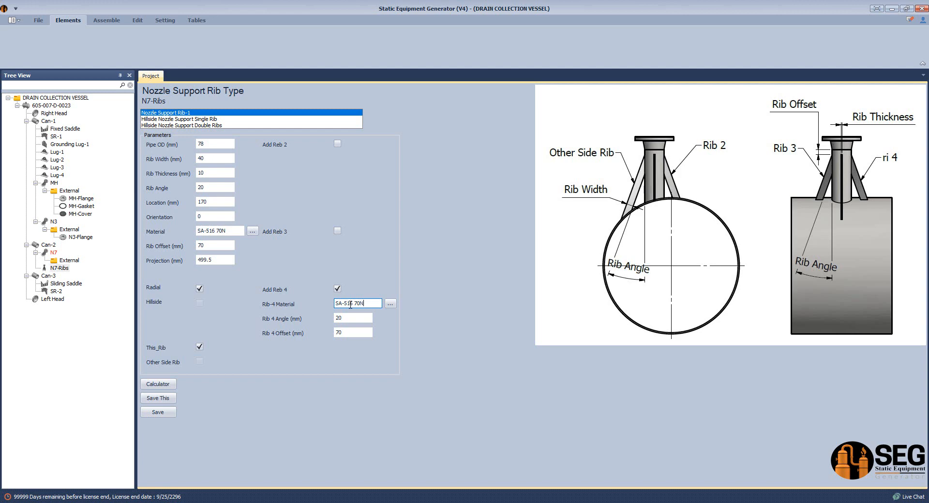
Save the N7 rib parameters and start generating the assembly in Inventor.
{"action": "left_click", "coordinate": [158, 413]}
{"action": "left_click", "coordinate": [116, 20]}
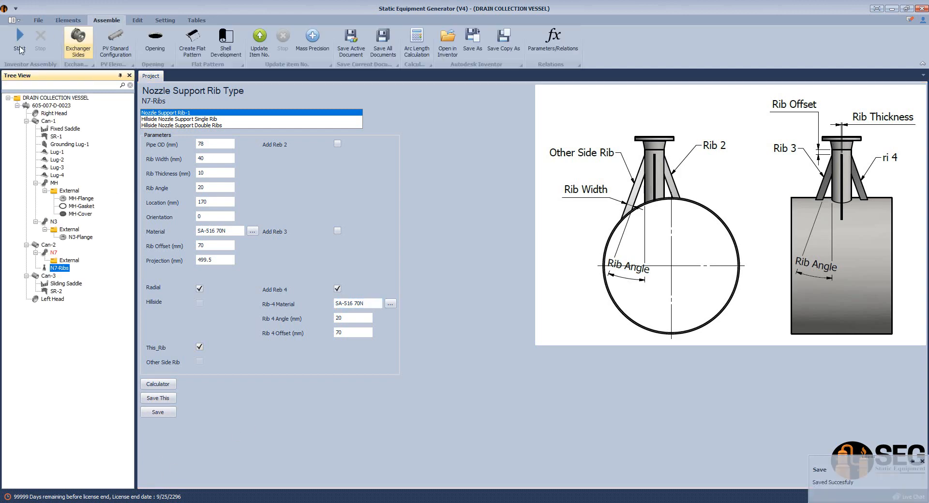
{"action": "left_click", "coordinate": [21, 48]}
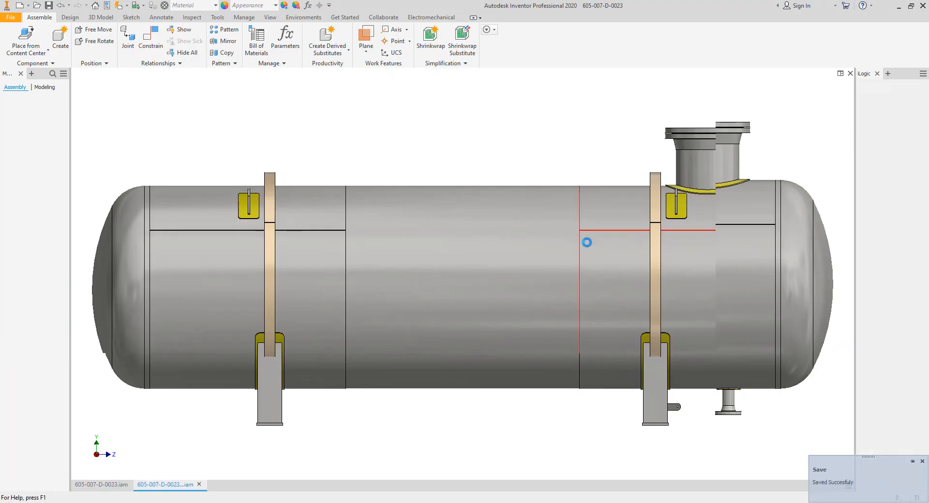
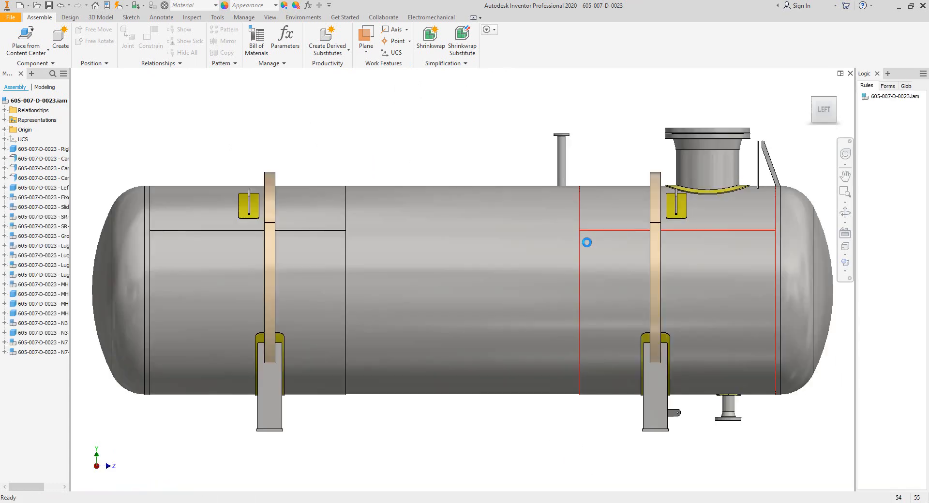
Examine the two N7 support ribs in the Inventor model, including where they meet the shell and the circumferential seam.
{"action": "left_click", "coordinate": [845, 213]}
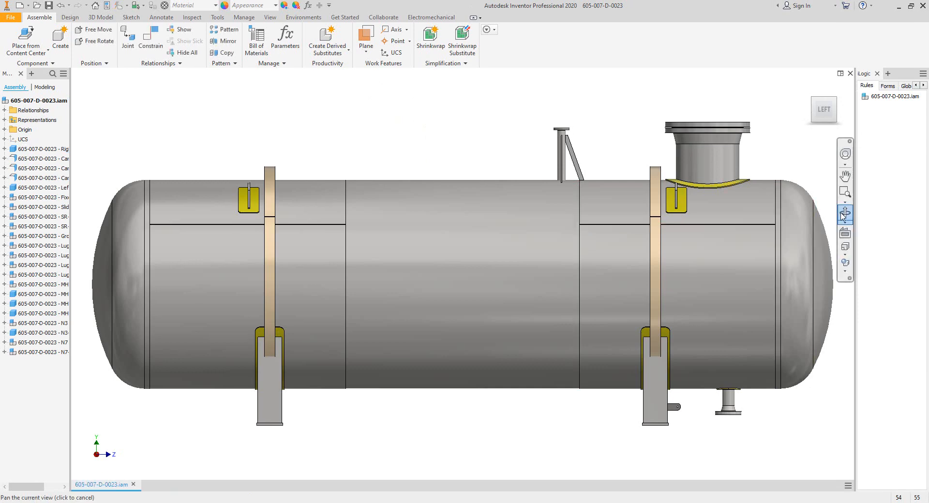
{"action": "left_click_drag", "start_coordinate": [541, 160], "coordinate": [488, 238]}
{"action": "scroll", "coordinate": [488, 238], "scroll_direction": "up", "scroll_amount": 10}
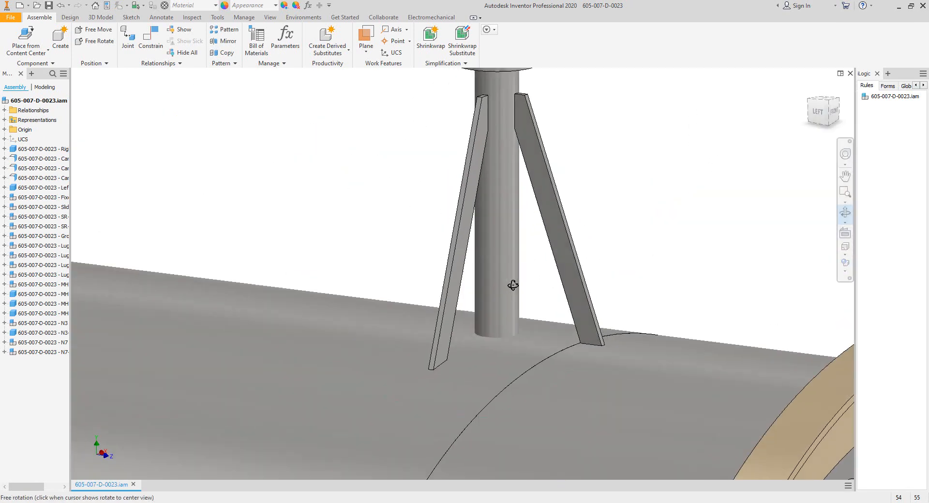
{"action": "left_click_drag", "start_coordinate": [513, 285], "coordinate": [630, 307]}
{"action": "left_click", "coordinate": [630, 306]}
{"action": "scroll", "coordinate": [618, 293], "scroll_direction": "up", "scroll_amount": 3}
{"action": "right_click", "coordinate": [598, 284]}
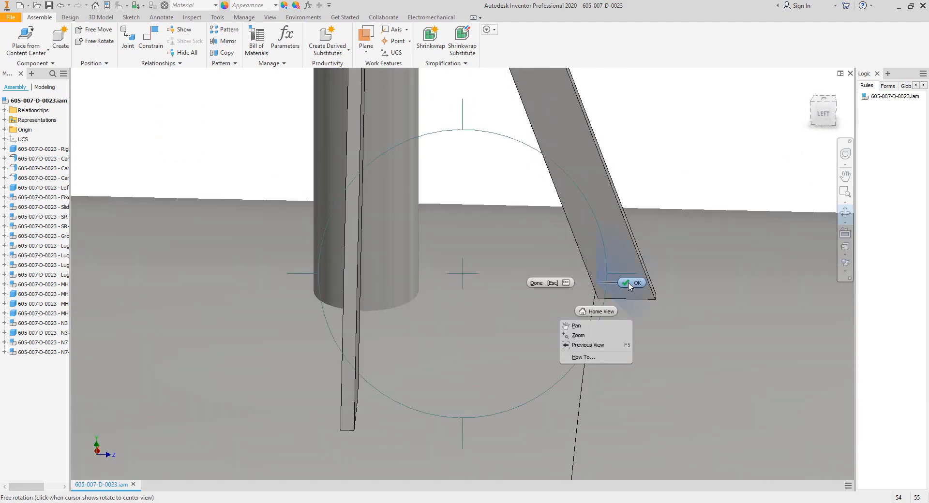
{"action": "left_click", "coordinate": [629, 284]}
{"action": "scroll", "coordinate": [612, 292], "scroll_direction": "down", "scroll_amount": 2}
{"action": "scroll", "coordinate": [576, 291], "scroll_direction": "down", "scroll_amount": 4}
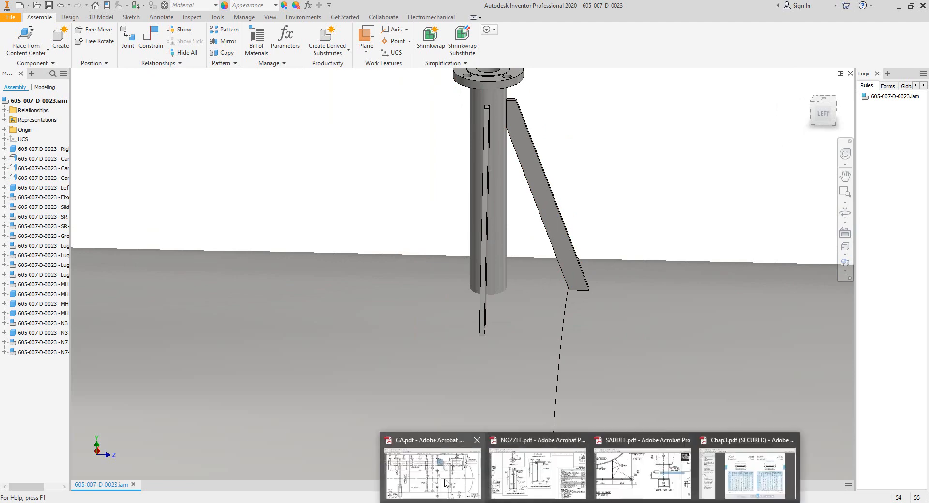
Switch to NOZZLE.pdf and examine the nozzle N7 detail for the rib's angle, shape and orientation.
{"action": "left_click", "coordinate": [498, 498]}
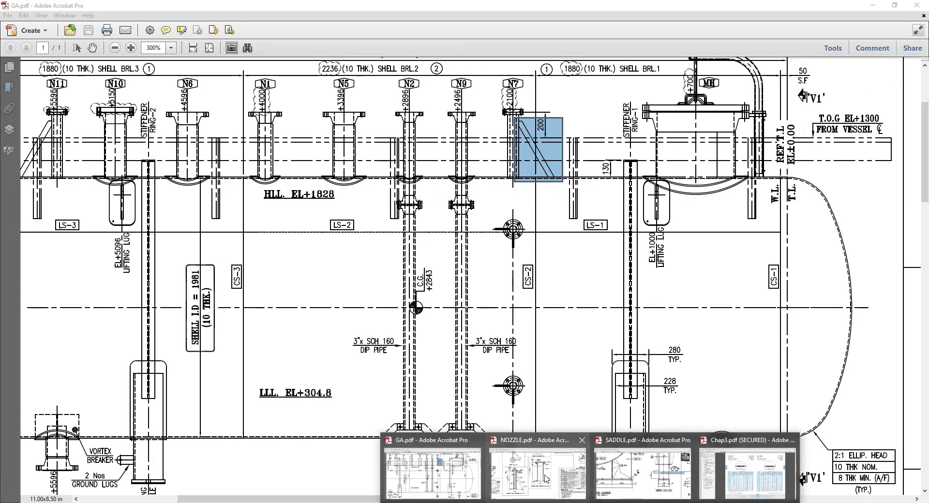
{"action": "left_click", "coordinate": [545, 478]}
{"action": "scroll", "coordinate": [263, 322], "scroll_direction": "up", "scroll_amount": 2, "text": "ctrl"}
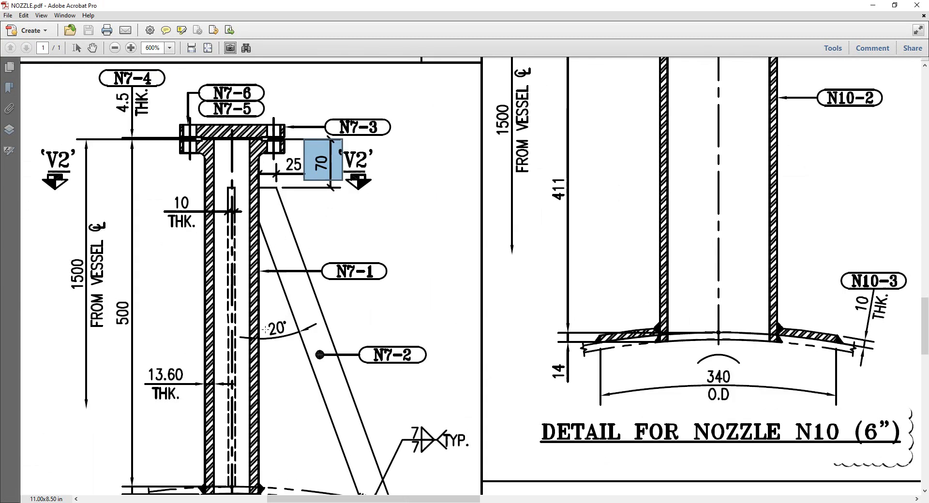
{"action": "left_click_drag", "start_coordinate": [260, 317], "coordinate": [297, 347]}
{"action": "scroll", "coordinate": [283, 198], "scroll_direction": "down", "scroll_amount": 1}
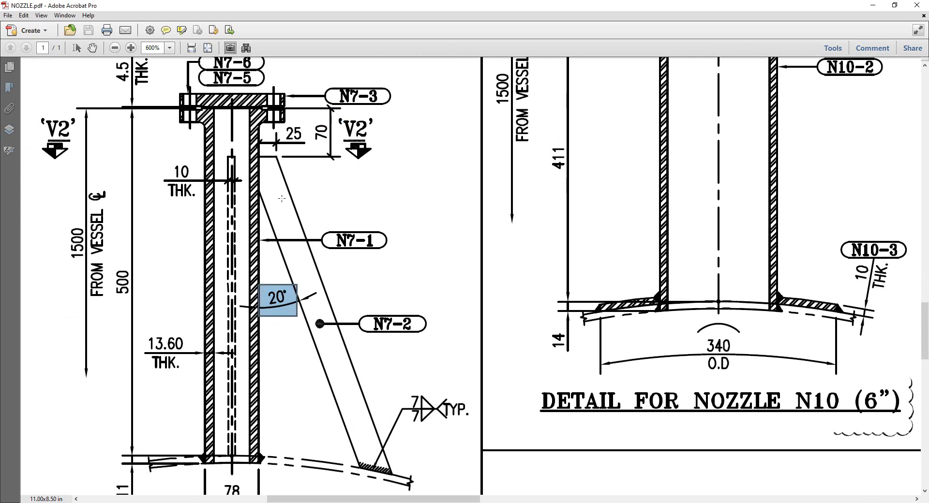
{"action": "left_click_drag", "start_coordinate": [273, 175], "coordinate": [347, 378]}
{"action": "left_click", "coordinate": [223, 346]}
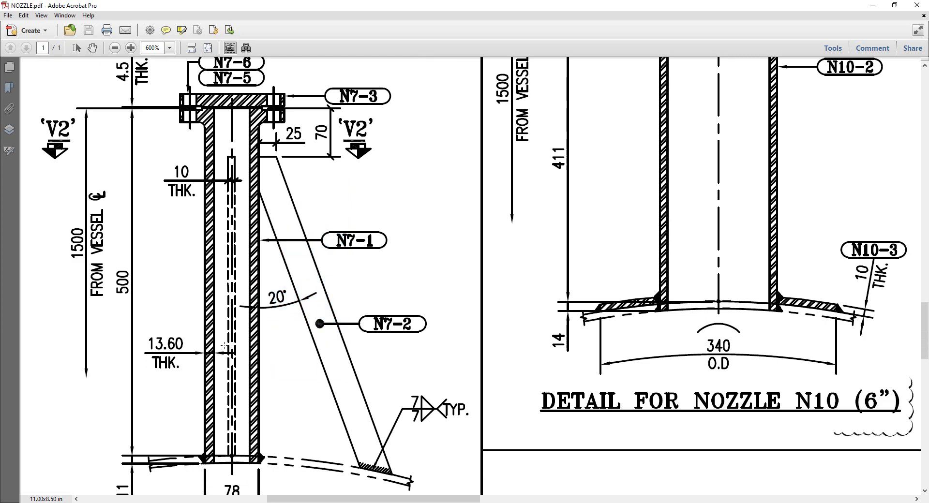
{"action": "scroll", "coordinate": [228, 325], "scroll_direction": "down", "scroll_amount": 1, "text": "ctrl"}
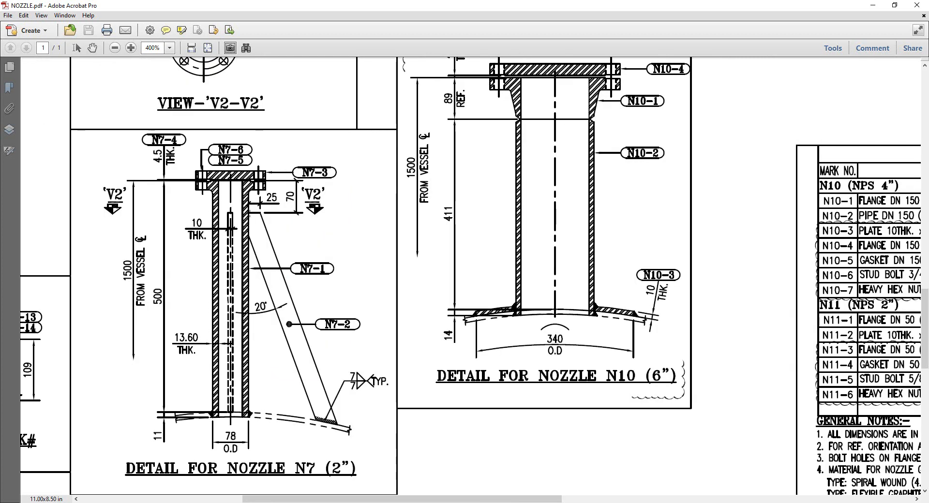
{"action": "scroll", "coordinate": [254, 284], "scroll_direction": "down", "scroll_amount": 1, "text": "ctrl"}
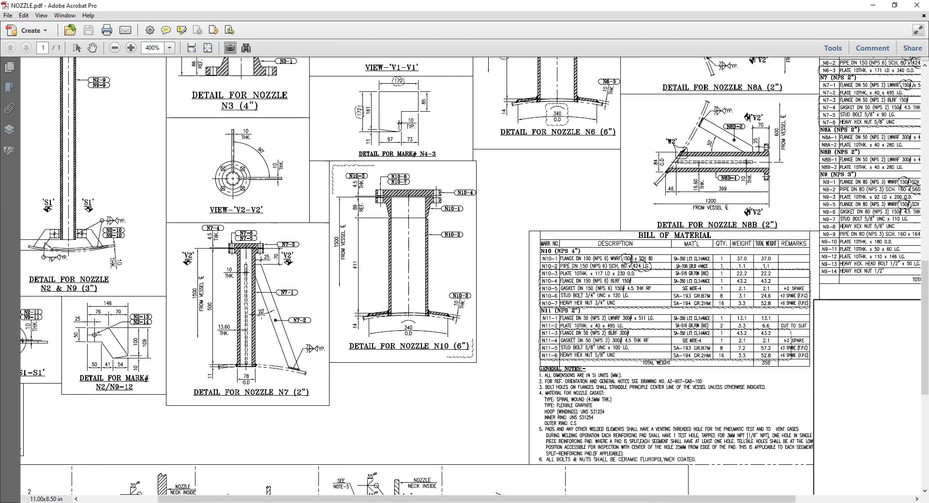
{"action": "scroll", "coordinate": [534, 501], "scroll_direction": "up", "scroll_amount": 1, "text": "ctrl"}
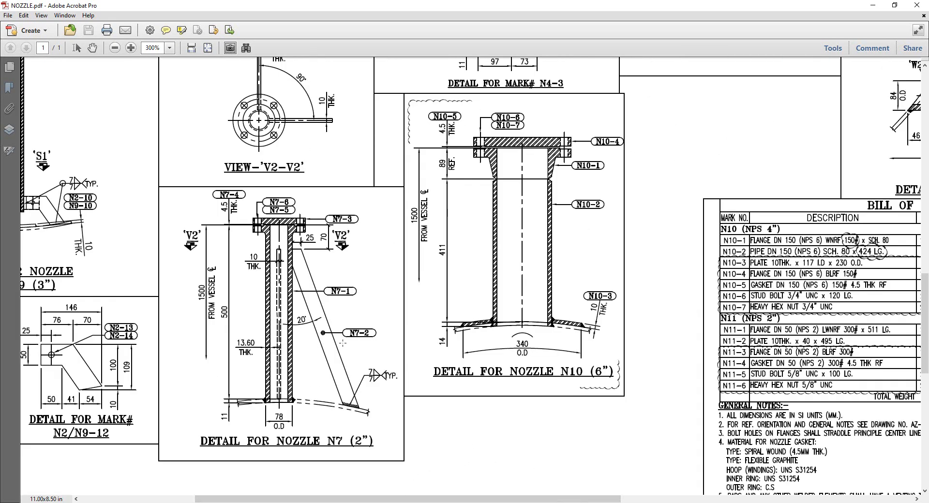
{"action": "scroll", "coordinate": [343, 344], "scroll_direction": "up", "scroll_amount": 1}
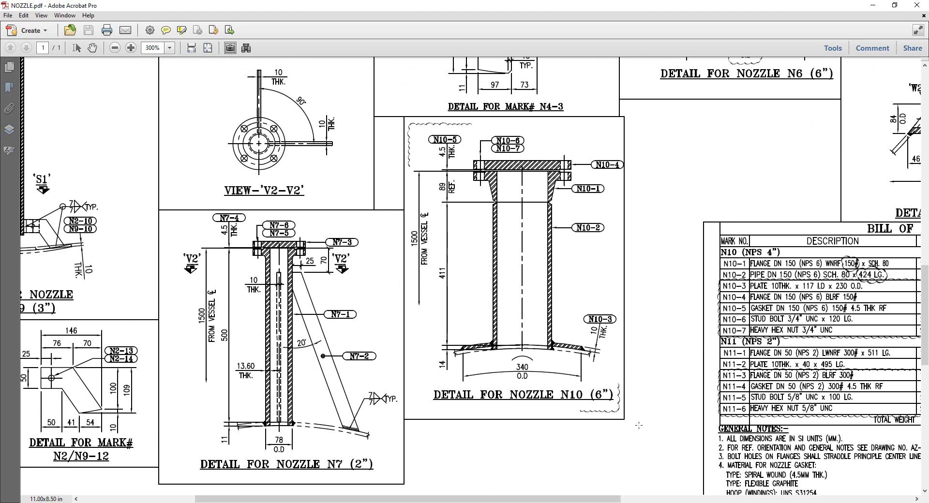
Return to Static Equipment Generator, change the Rib Angle and Rib 4 Angle of the N7 ribs, and save to rebuild the model.
{"action": "key", "text": "alt+Tab"}
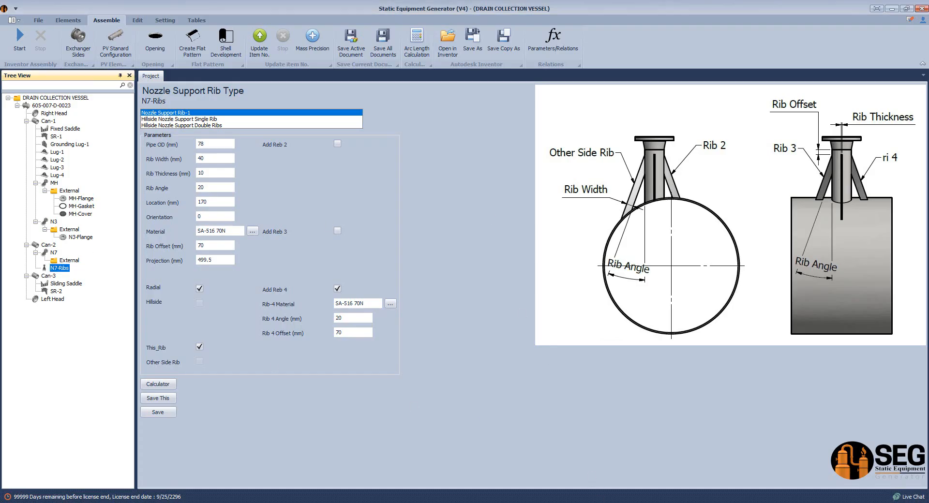
{"action": "key", "text": "alt+Tab"}
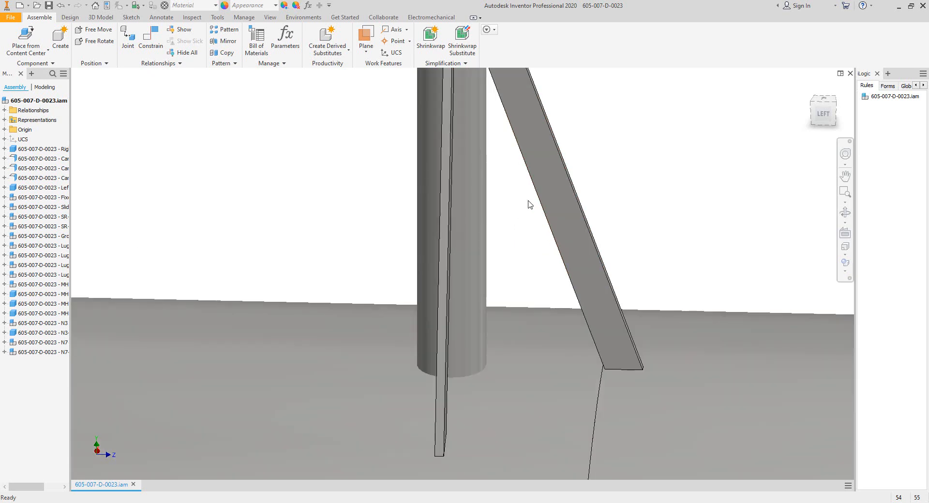
{"action": "left_click", "coordinate": [544, 193]}
{"action": "key", "text": "alt+Tab"}
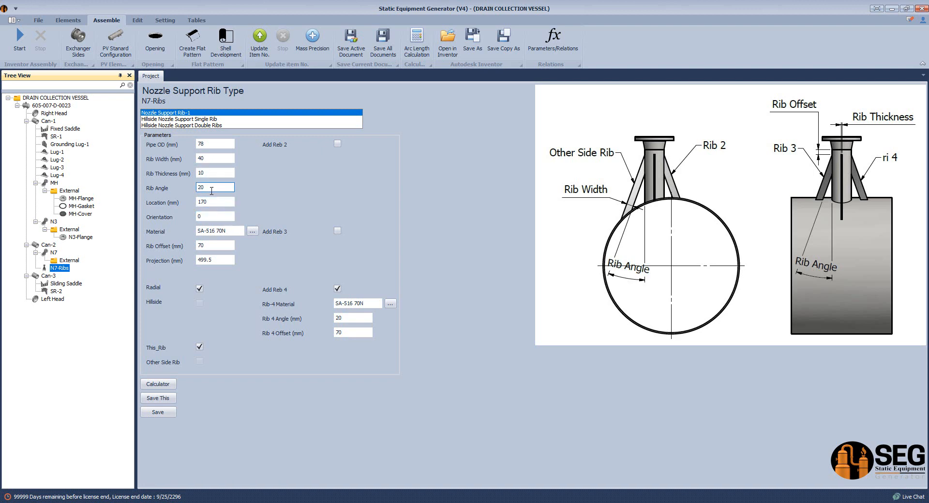
{"action": "left_click_drag", "start_coordinate": [211, 187], "coordinate": [159, 189]}
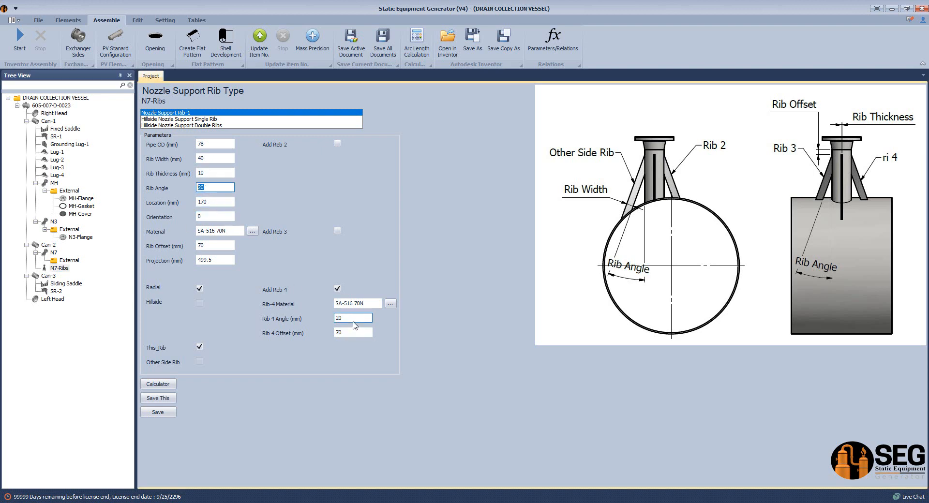
{"action": "left_click_drag", "start_coordinate": [353, 319], "coordinate": [267, 320]}
{"action": "left_click", "coordinate": [157, 413]}
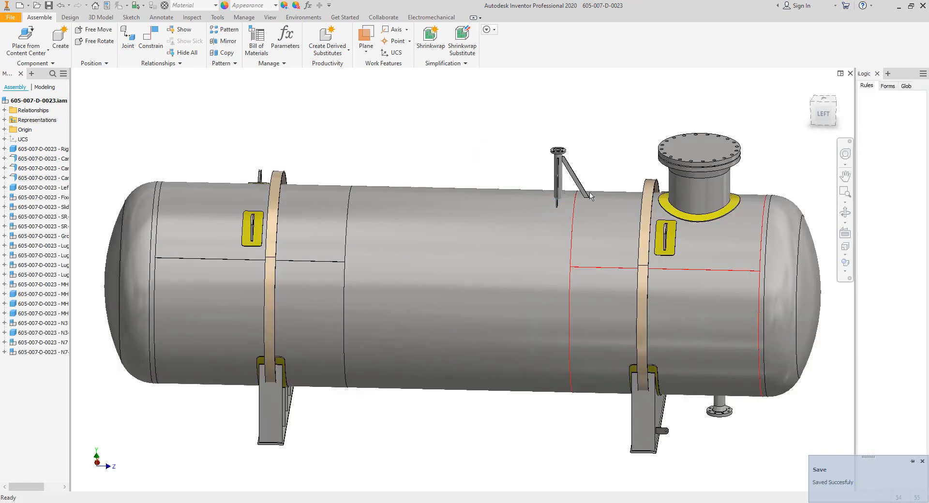
Inspect the regenerated N7 ribs from several angles in Inventor, checking their inclination and their contact with the shell.
{"action": "scroll", "coordinate": [583, 199], "scroll_direction": "down", "scroll_amount": 6}
{"action": "middle_click_drag", "start_coordinate": [587, 208], "coordinate": [568, 258]}
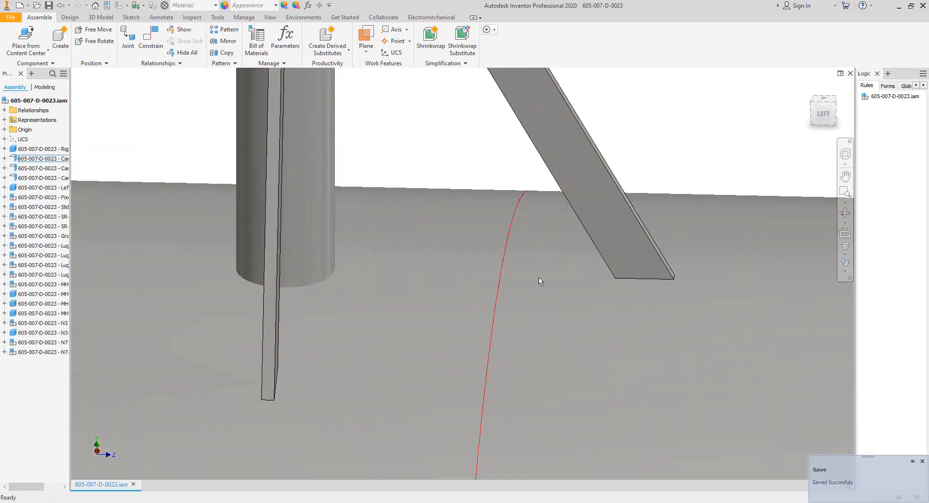
{"action": "left_click", "coordinate": [845, 214]}
{"action": "scroll", "coordinate": [477, 215], "scroll_direction": "up", "scroll_amount": 4}
{"action": "left_click_drag", "start_coordinate": [479, 262], "coordinate": [232, 236]}
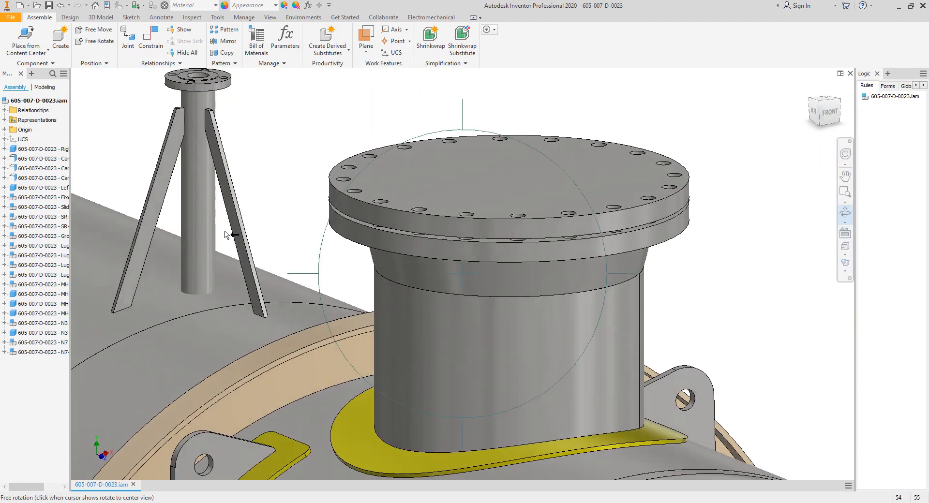
{"action": "scroll", "coordinate": [175, 199], "scroll_direction": "down", "scroll_amount": 2}
{"action": "middle_click_drag", "start_coordinate": [175, 199], "coordinate": [343, 209]}
{"action": "scroll", "coordinate": [354, 208], "scroll_direction": "down", "scroll_amount": 4}
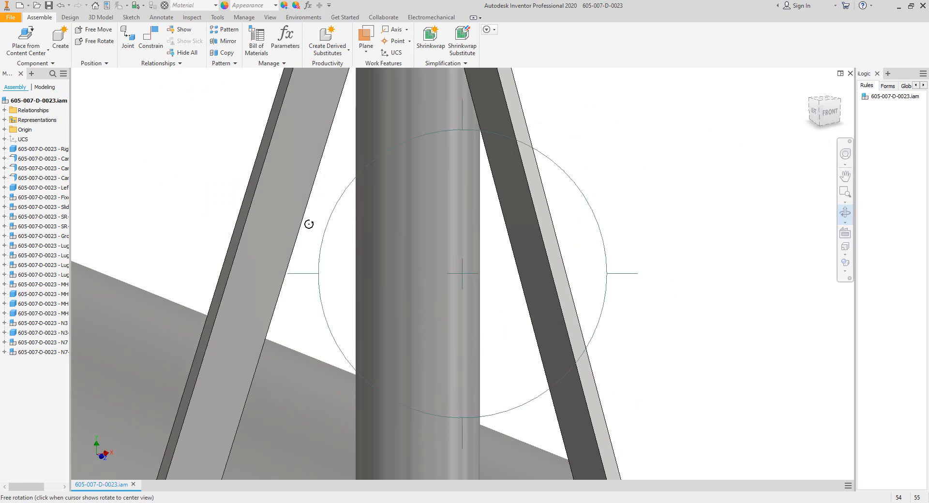
{"action": "scroll", "coordinate": [365, 221], "scroll_direction": "up", "scroll_amount": 3}
{"action": "left_click_drag", "start_coordinate": [414, 272], "coordinate": [435, 265]}
{"action": "scroll", "coordinate": [594, 160], "scroll_direction": "up", "scroll_amount": 1}
{"action": "middle_click_drag", "start_coordinate": [594, 159], "coordinate": [496, 251]}
{"action": "scroll", "coordinate": [496, 251], "scroll_direction": "down", "scroll_amount": 4}
{"action": "right_click", "coordinate": [539, 215]}
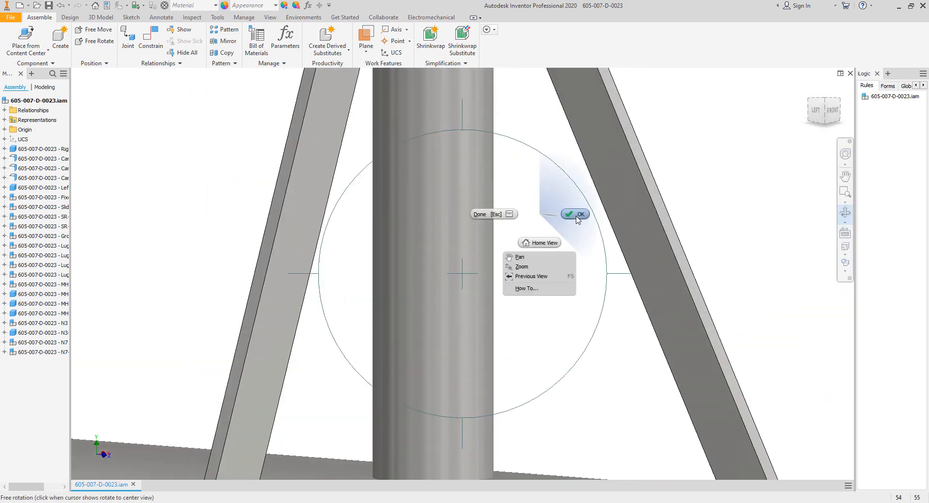
{"action": "left_click", "coordinate": [575, 214]}
{"action": "scroll", "coordinate": [531, 232], "scroll_direction": "up", "scroll_amount": 5}
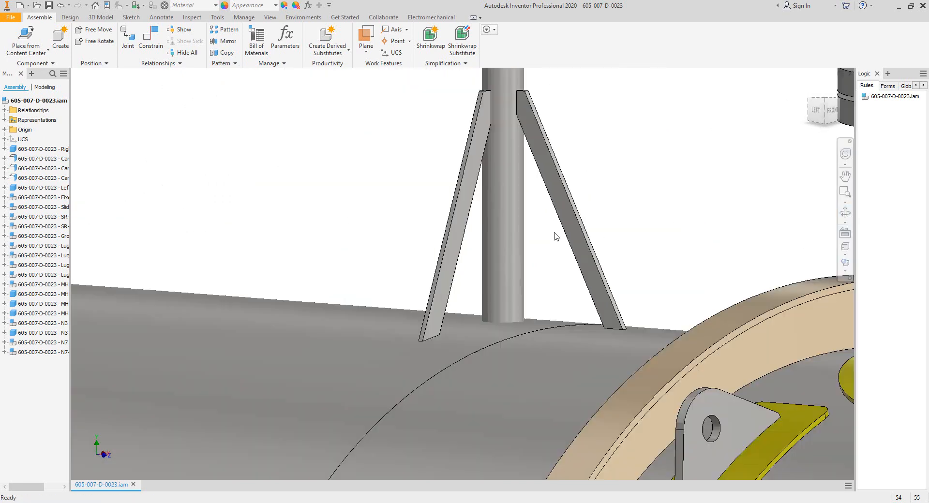
Restore the vessel's left view and switch to the GA.pdf drawing in Acrobat to check the nozzle layout.
{"action": "left_click", "coordinate": [817, 110]}
{"action": "mouse_move", "coordinate": [592, 502]}
{"action": "left_click", "coordinate": [431, 467]}
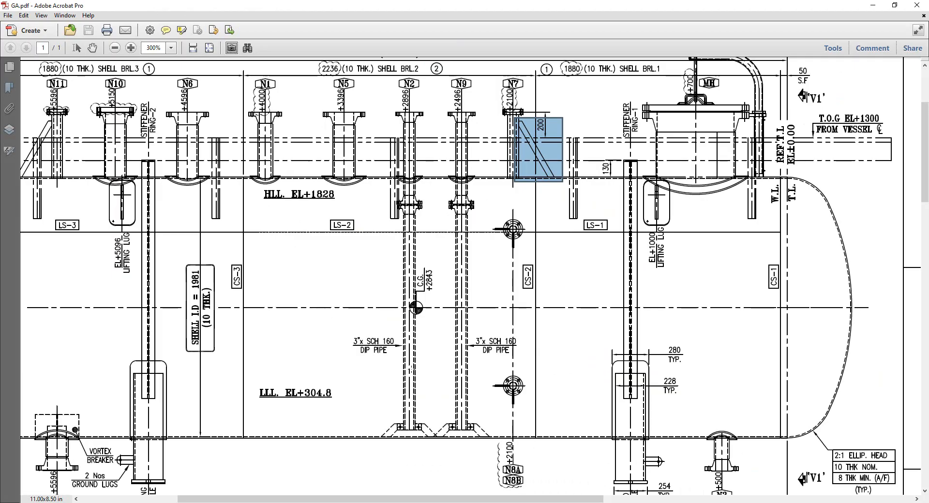
Examine the top flange connection of nozzle N7 in the GA drawing.
{"action": "scroll", "coordinate": [477, 275], "scroll_direction": "up", "scroll_amount": 2}
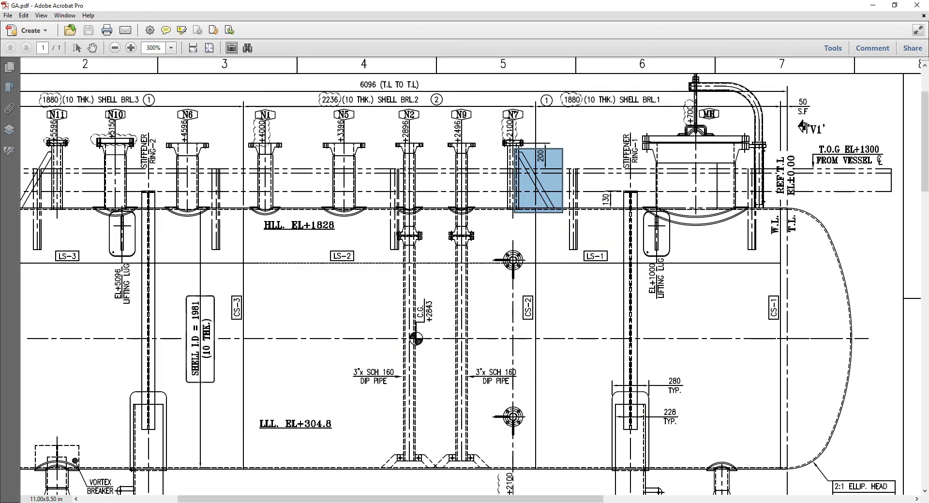
{"action": "scroll", "coordinate": [513, 133], "scroll_direction": "up", "scroll_amount": 4, "text": "ctrl"}
{"action": "left_click_drag", "start_coordinate": [454, 143], "coordinate": [570, 201]}
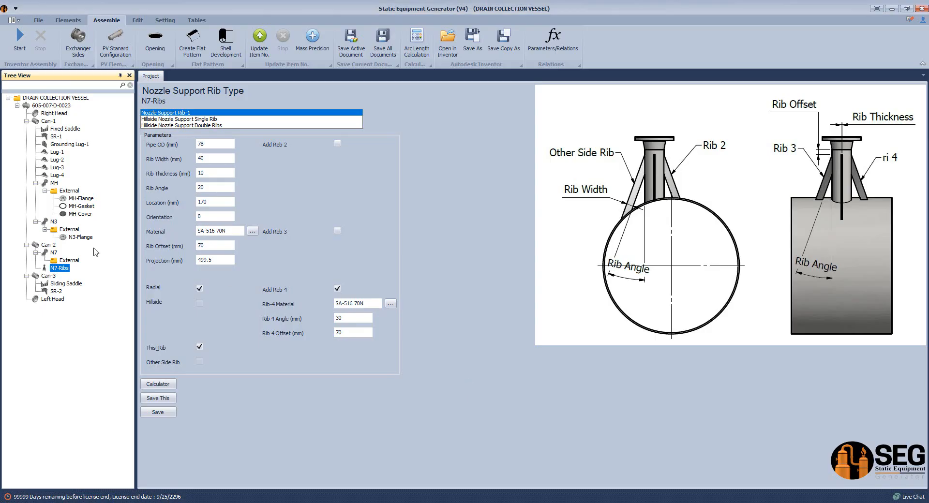
Return to Static Equipment Generator and add a gasket named N7-Gasket to nozzle N7's External group.
{"action": "left_click", "coordinate": [64, 261]}
{"action": "left_click", "coordinate": [68, 20]}
{"action": "left_click", "coordinate": [521, 49]}
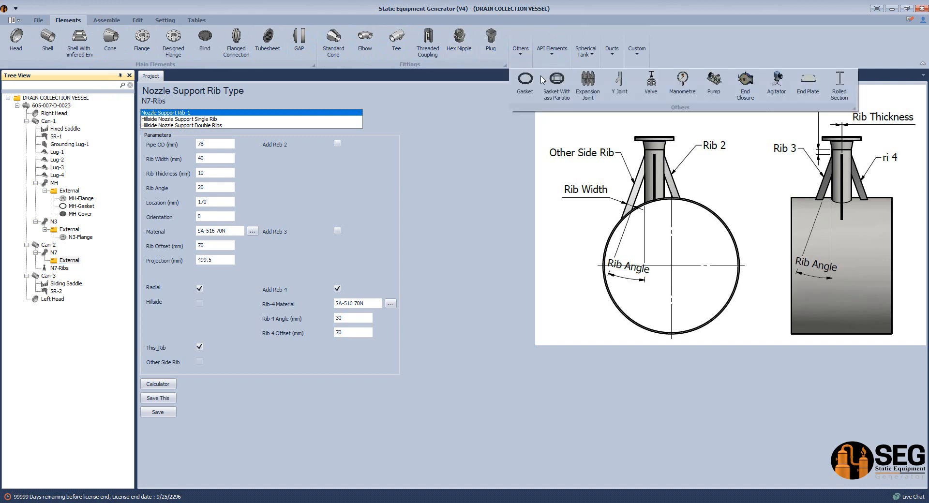
{"action": "left_click", "coordinate": [529, 86]}
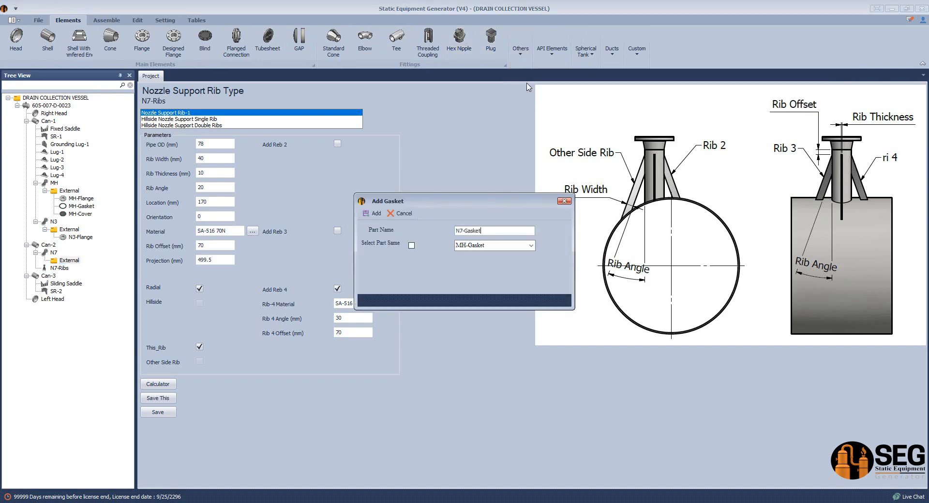
{"action": "key", "text": "Return"}
Define N7-Gasket as an RF Gasket For ASME B16.5 Flanges with size 2, and save it.
{"action": "left_click", "coordinate": [78, 269]}
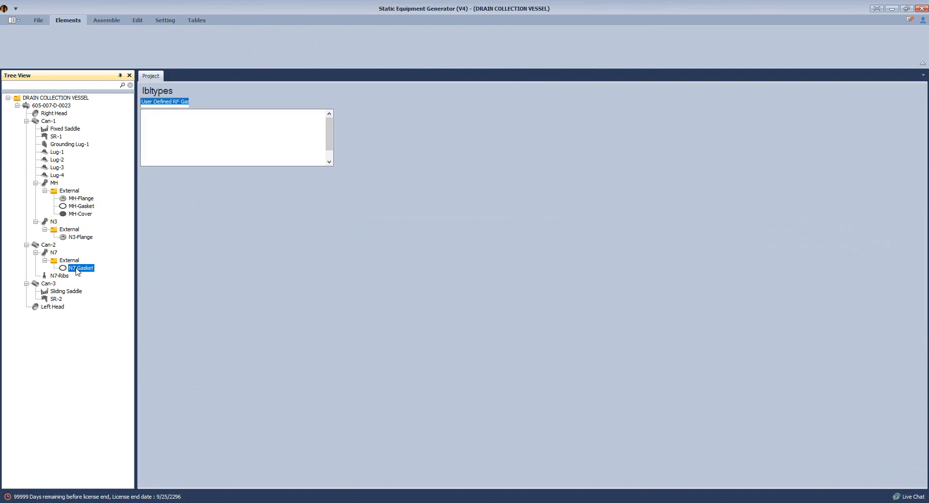
{"action": "left_click", "coordinate": [172, 126]}
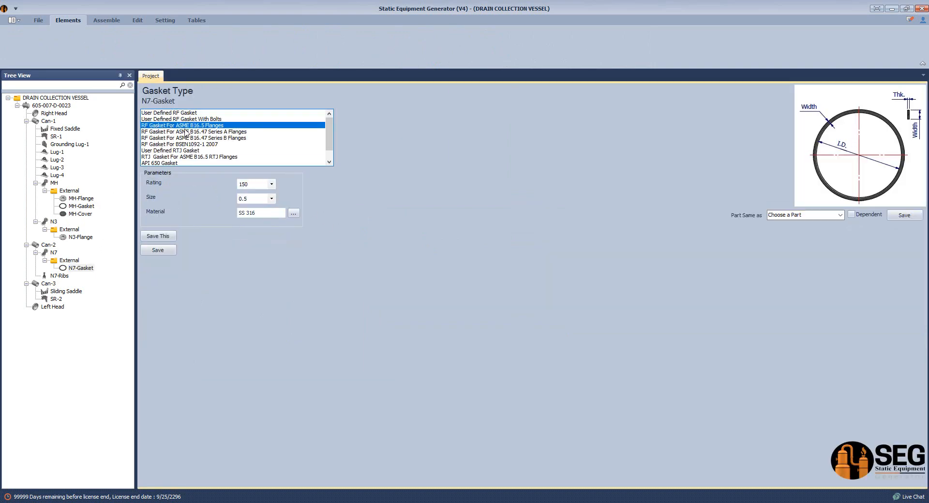
{"action": "left_click", "coordinate": [272, 198]}
{"action": "left_click", "coordinate": [247, 240]}
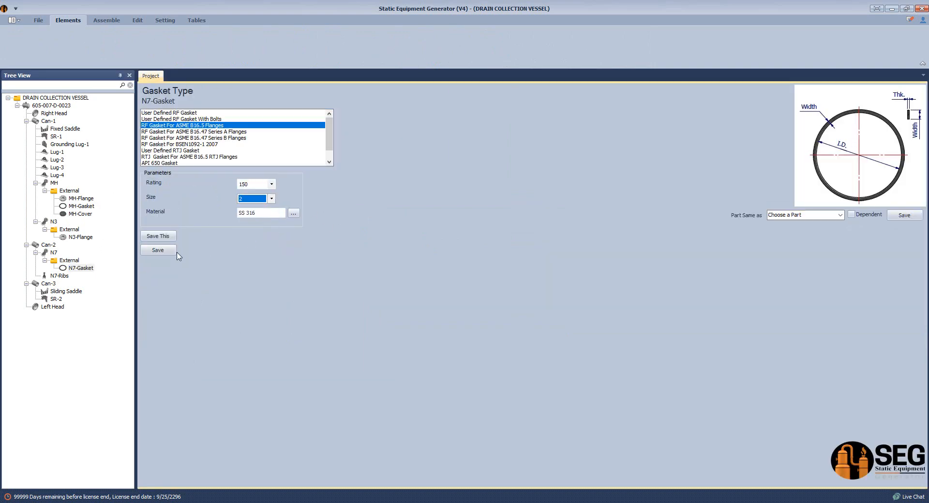
{"action": "left_click", "coordinate": [157, 250]}
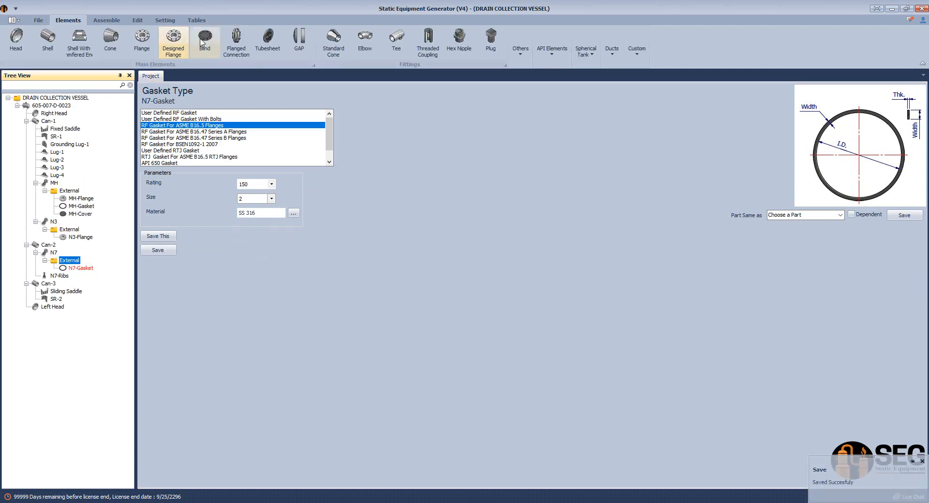
Add a blind named N7-Cover to nozzle N7's External group.
{"action": "left_click", "coordinate": [207, 43]}
{"action": "type", "text": "N7-Cover"}
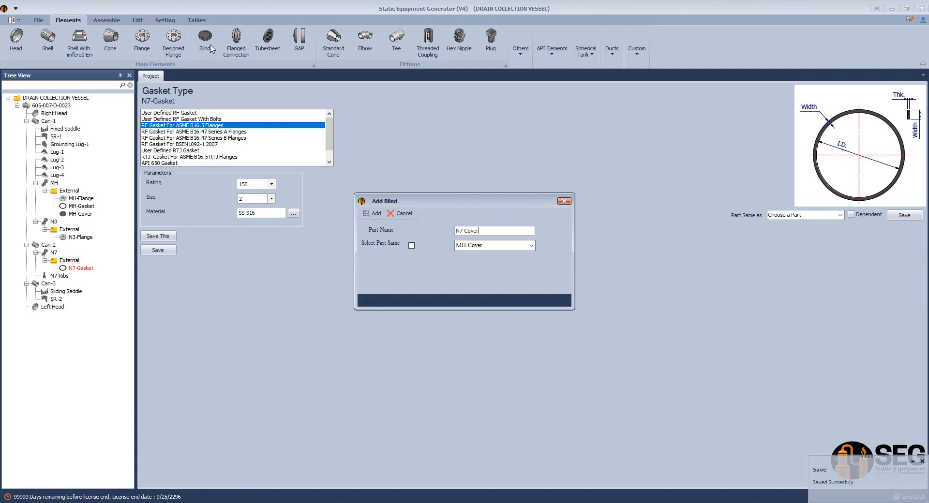
{"action": "key", "text": "Return"}
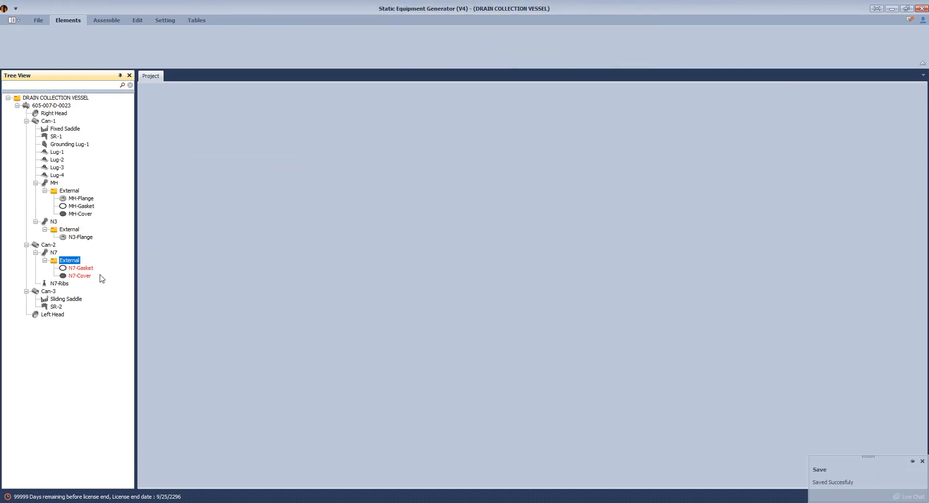
Define N7-Cover as an RF Blind ASME B16.5 of size 2 with the Flipped option enabled.
{"action": "left_click", "coordinate": [83, 276]}
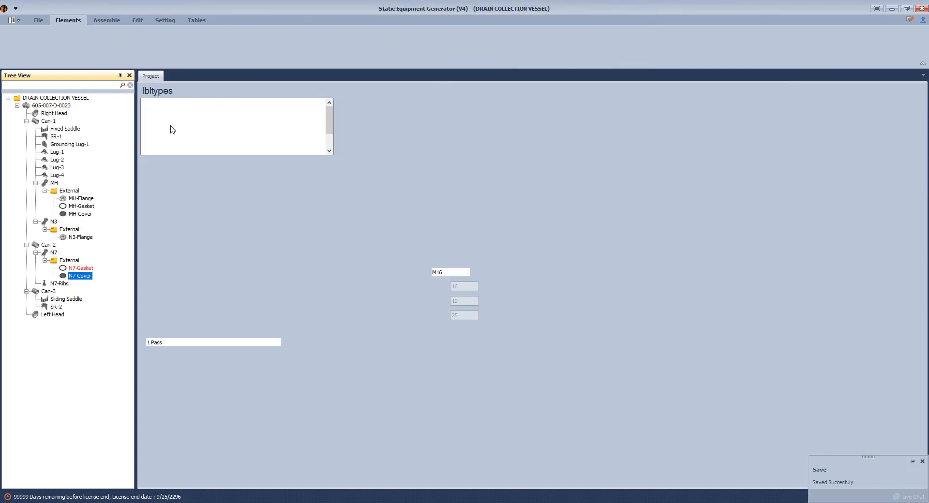
{"action": "left_click", "coordinate": [176, 132]}
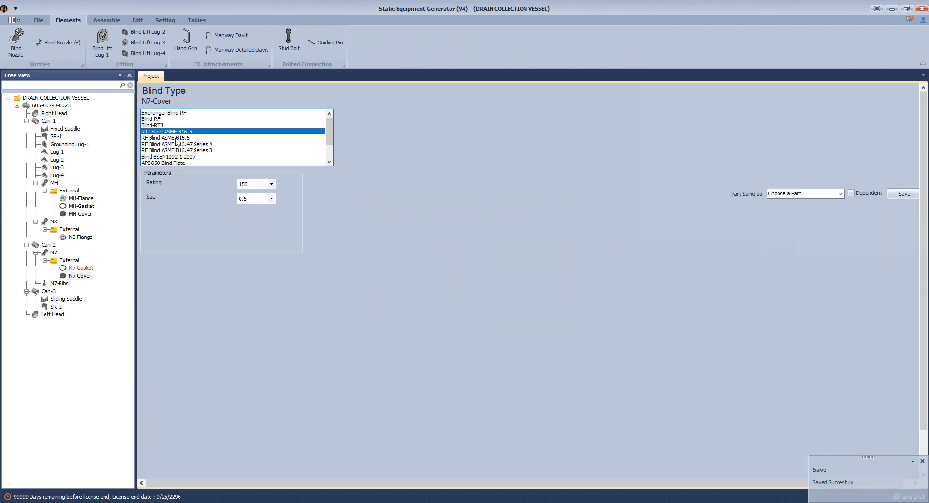
{"action": "left_click", "coordinate": [176, 138]}
{"action": "left_click", "coordinate": [256, 199]}
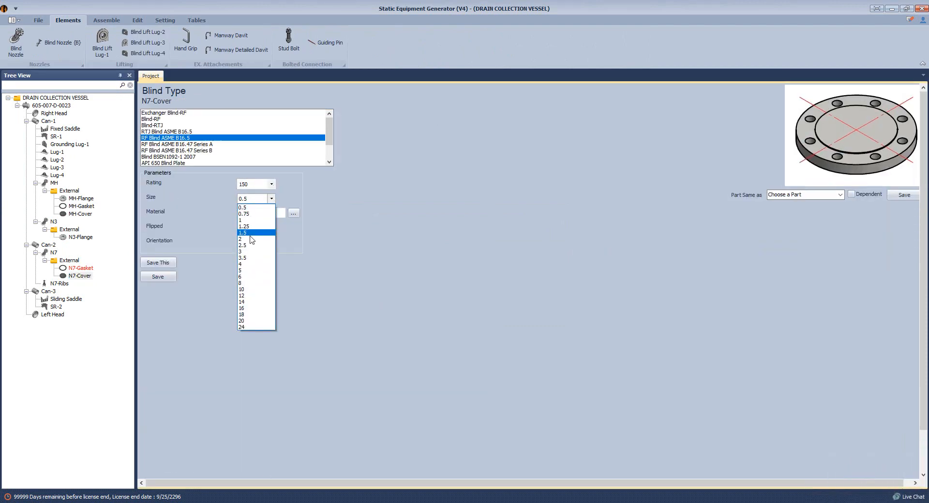
{"action": "left_click", "coordinate": [246, 239]}
{"action": "left_click", "coordinate": [241, 227]}
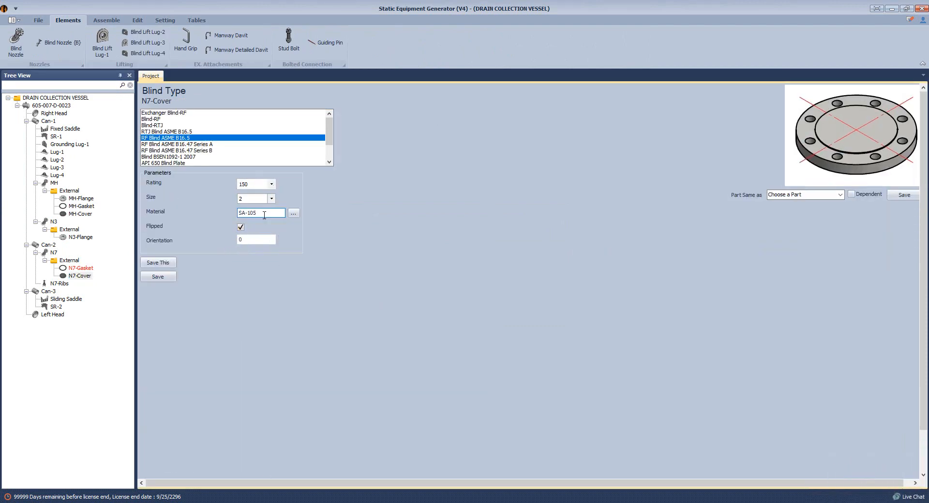
Copy SA-350 LF2 CL.1 + NACE +HIC from the Excel Material List into N7-Cover's material, and save the blind.
{"action": "double_click", "coordinate": [265, 214]}
{"action": "key", "text": "alt+Tab"}
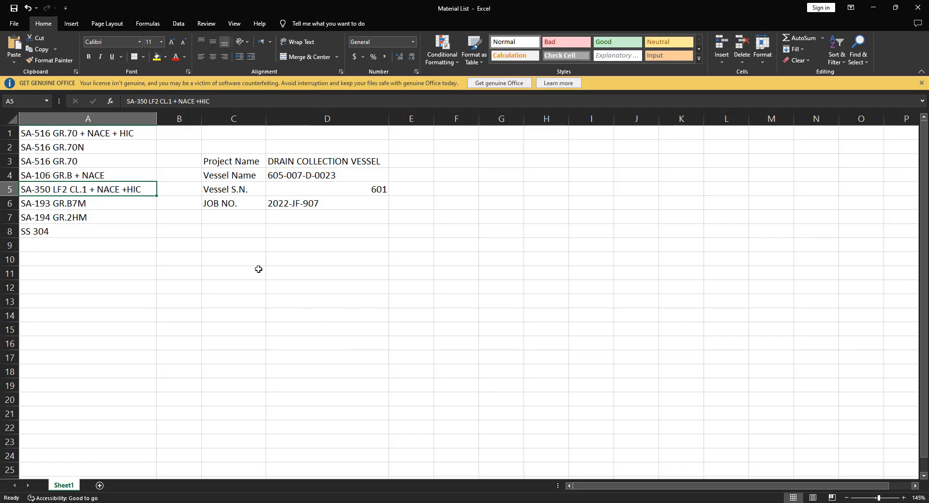
{"action": "double_click", "coordinate": [141, 189]}
{"action": "left_click_drag", "start_coordinate": [140, 190], "coordinate": [1, 189]}
{"action": "key", "text": "ctrl+c"}
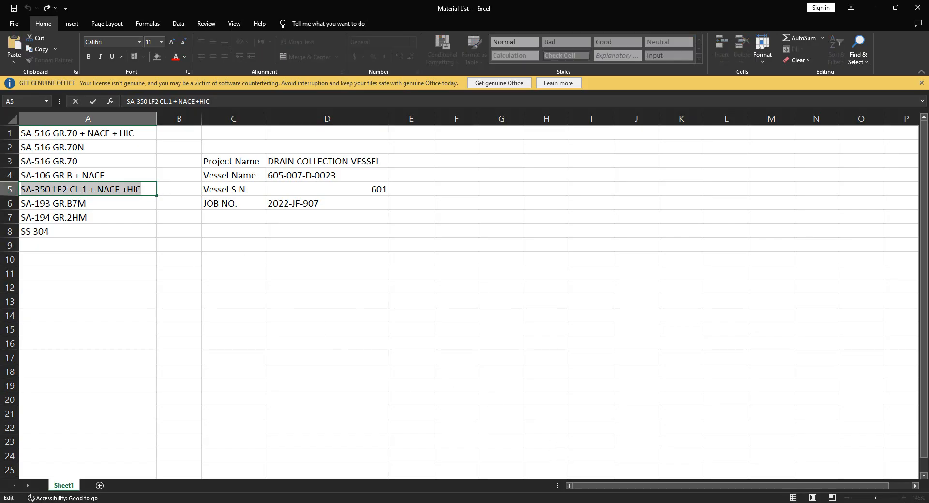
{"action": "key", "text": "alt+Tab"}
{"action": "key", "text": "ctrl+v"}
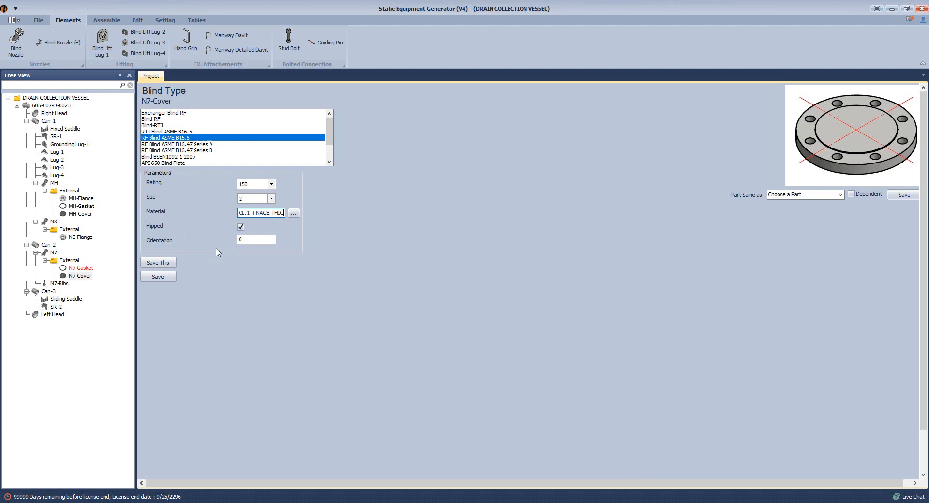
{"action": "left_click", "coordinate": [166, 278]}
Select the Can-2 shell and switch to GA.pdf to examine nozzle N9's location and flange.
{"action": "left_click", "coordinate": [49, 245]}
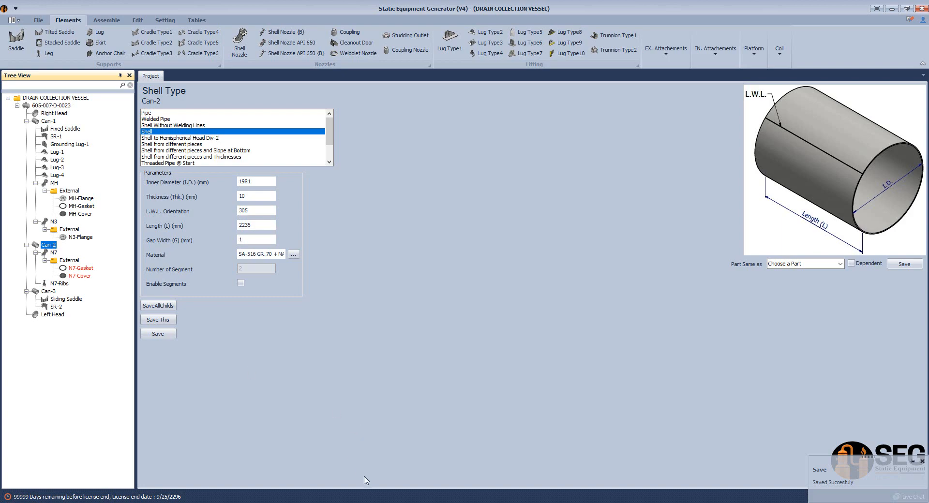
{"action": "left_click", "coordinate": [590, 502]}
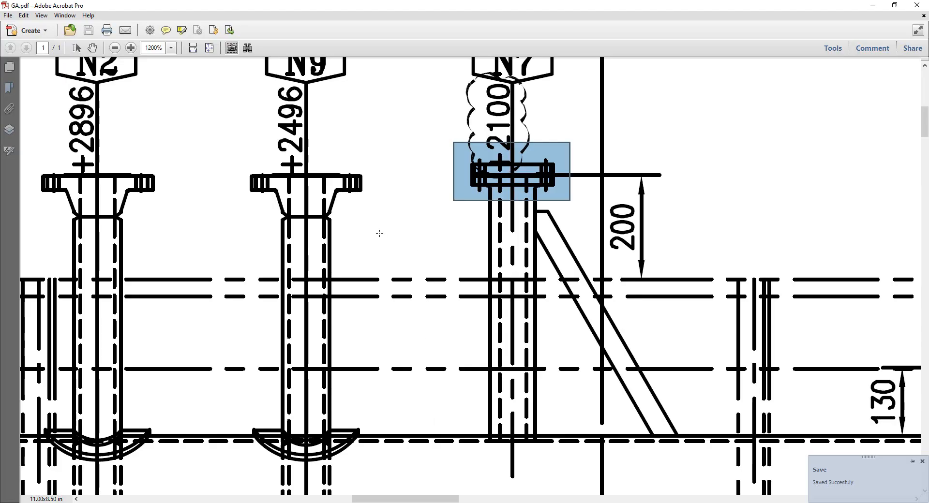
{"action": "scroll", "coordinate": [380, 232], "scroll_direction": "down", "scroll_amount": 1, "text": "ctrl"}
{"action": "left_click_drag", "start_coordinate": [270, 81], "coordinate": [375, 216]}
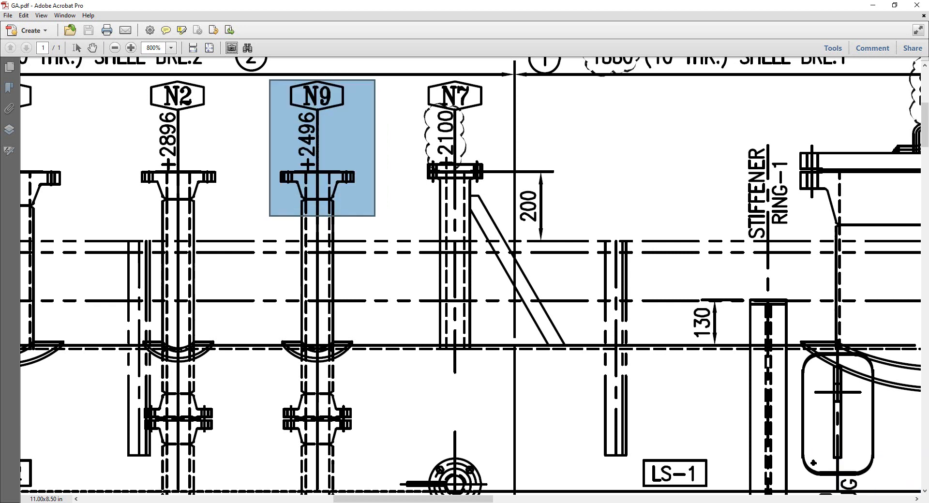
Switch to NOZZLE.pdf and read the N9 flange's size, type, rating and schedule in the bill of material.
{"action": "left_click", "coordinate": [590, 502]}
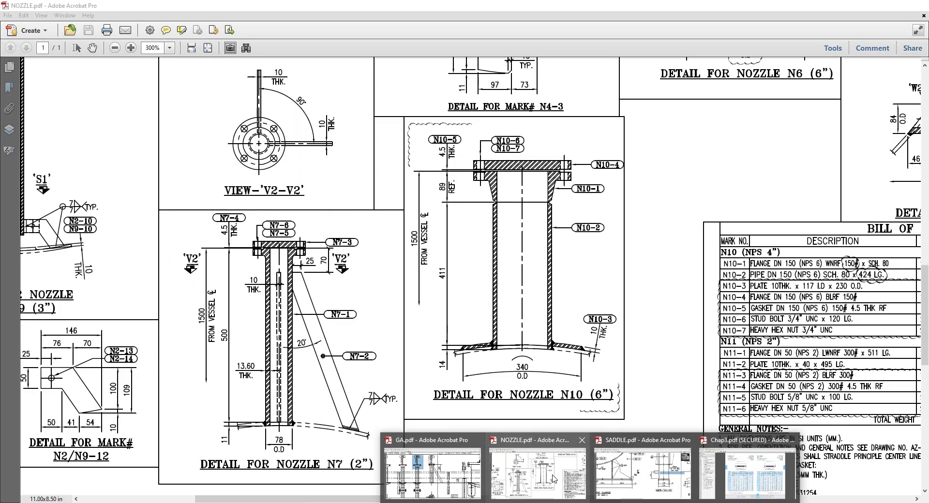
{"action": "left_click", "coordinate": [552, 477]}
{"action": "scroll", "coordinate": [672, 260], "scroll_direction": "down", "scroll_amount": 2, "text": "ctrl"}
{"action": "scroll", "coordinate": [672, 260], "scroll_direction": "up", "scroll_amount": 3}
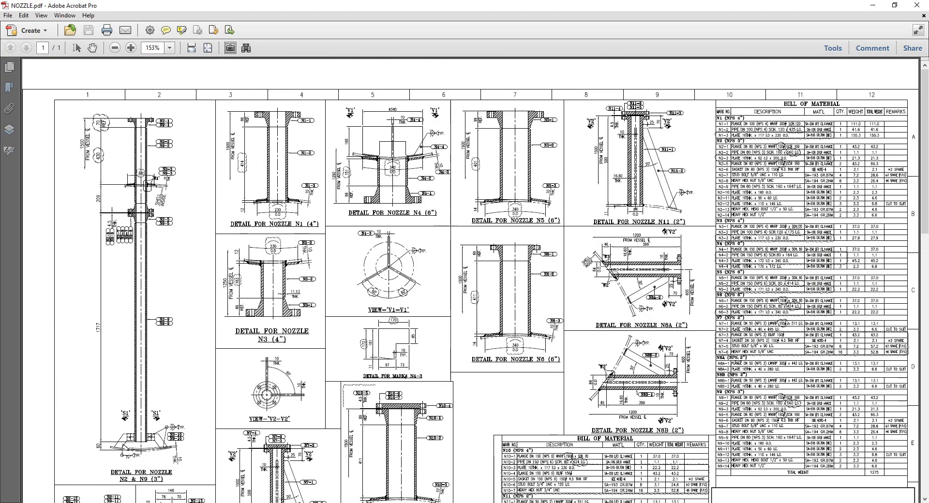
{"action": "scroll", "coordinate": [738, 361], "scroll_direction": "up", "scroll_amount": 4, "text": "ctrl"}
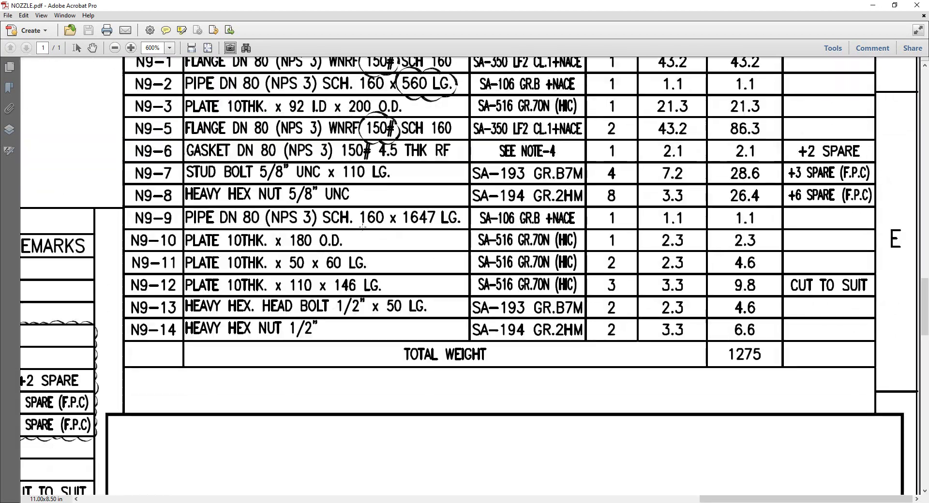
{"action": "scroll", "coordinate": [363, 228], "scroll_direction": "up", "scroll_amount": 3}
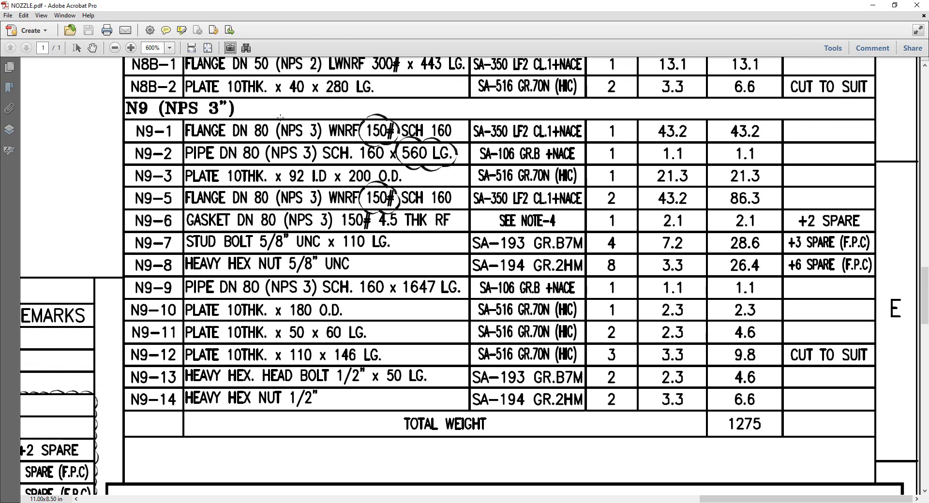
{"action": "left_click_drag", "start_coordinate": [273, 114], "coordinate": [328, 144]}
{"action": "left_click_drag", "start_coordinate": [327, 115], "coordinate": [401, 144]}
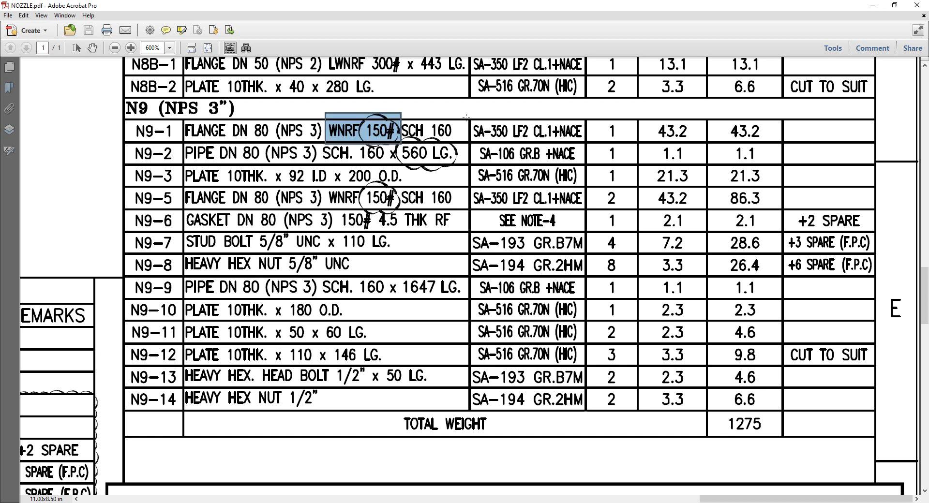
{"action": "left_click_drag", "start_coordinate": [426, 115], "coordinate": [460, 140]}
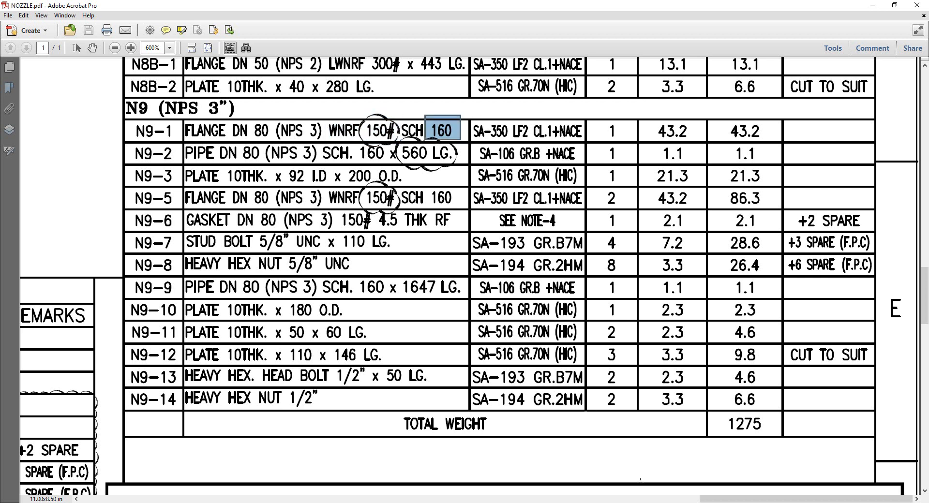
Return to Static Equipment Generator, add a shell nozzle named N9 to Can-2, and open its parameters.
{"action": "key", "text": "alt+Tab"}
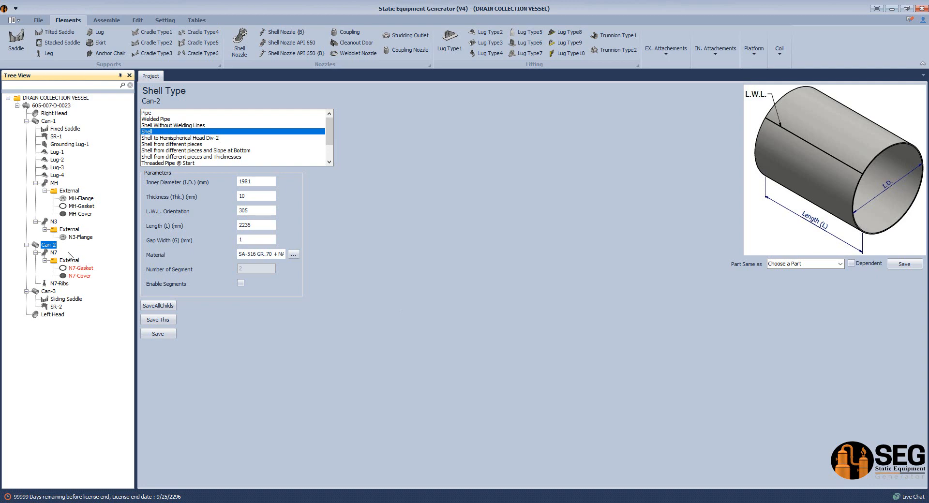
{"action": "left_click", "coordinate": [239, 46]}
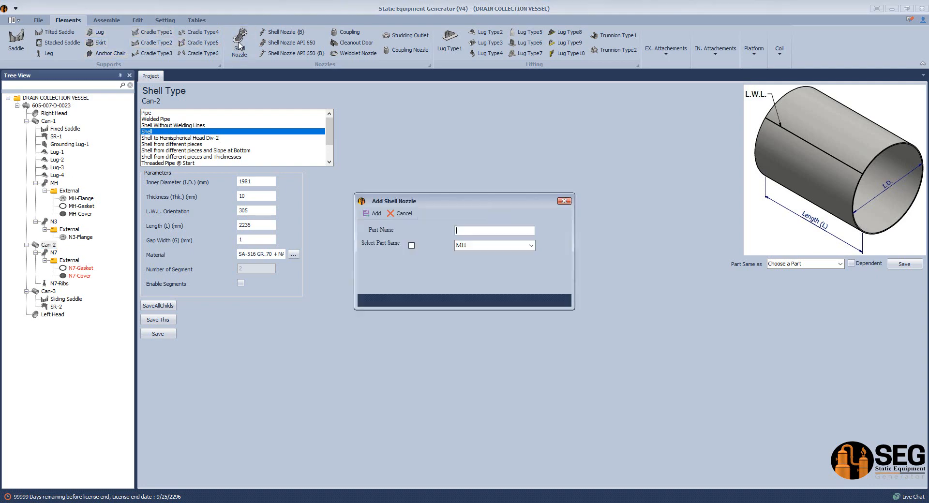
{"action": "left_click", "coordinate": [377, 213]}
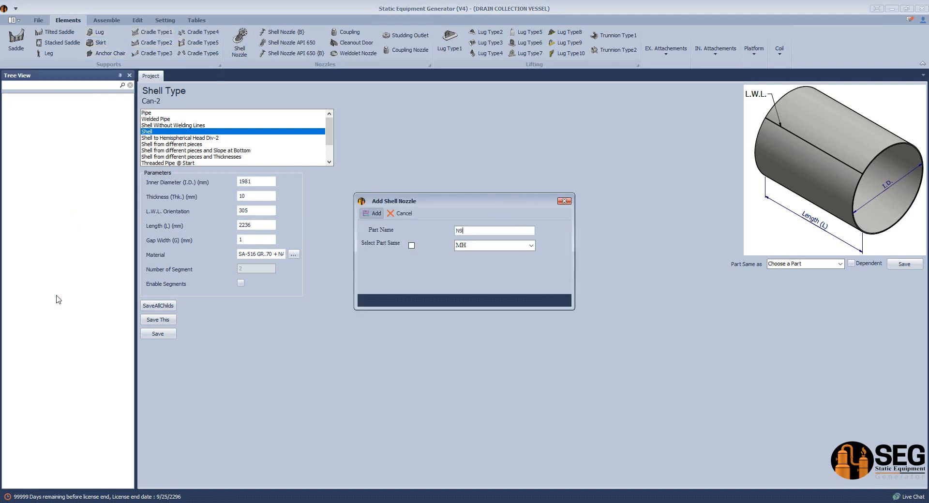
{"action": "left_click", "coordinate": [53, 291]}
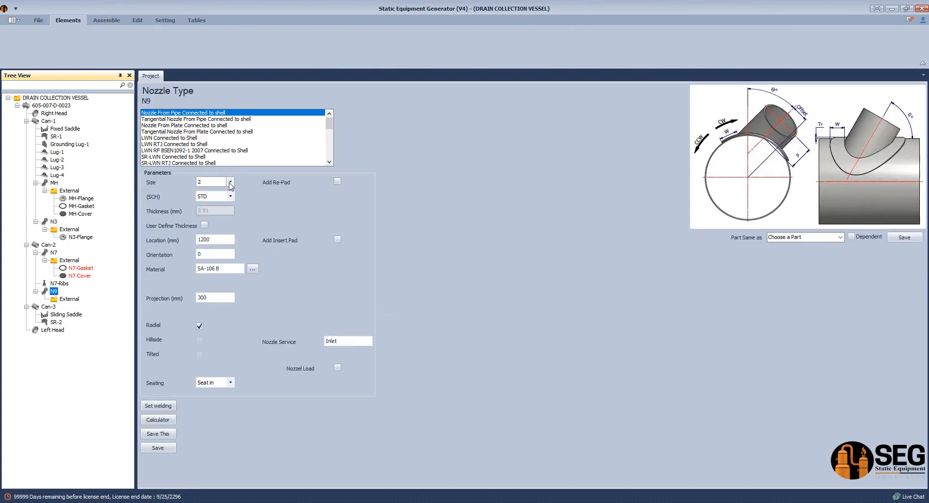
Set nozzle N9's size to 3 and its schedule to 160, and enable its Re-Pad.
{"action": "left_click", "coordinate": [230, 182]}
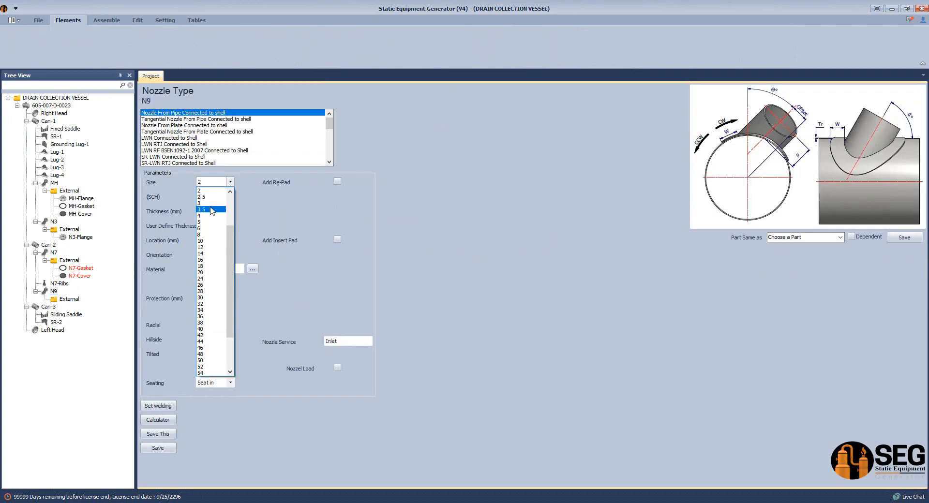
{"action": "left_click", "coordinate": [227, 200]}
{"action": "left_click", "coordinate": [233, 198]}
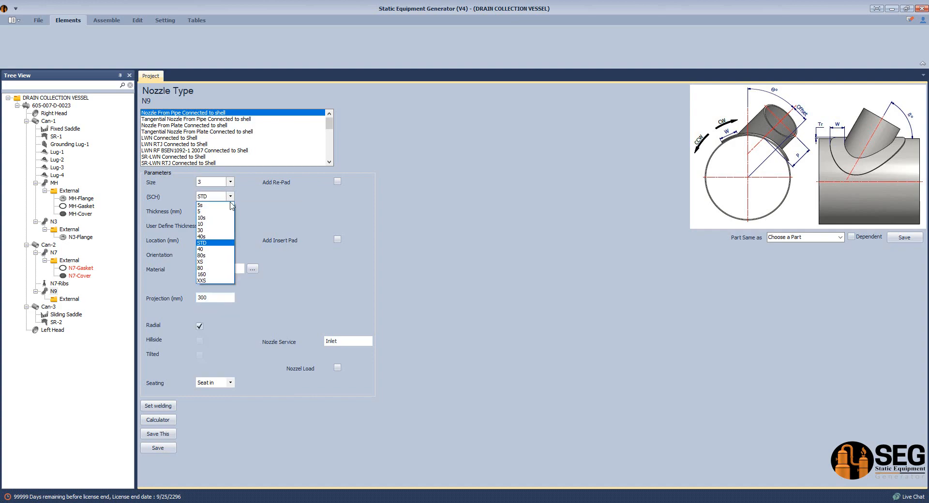
{"action": "left_click", "coordinate": [219, 279]}
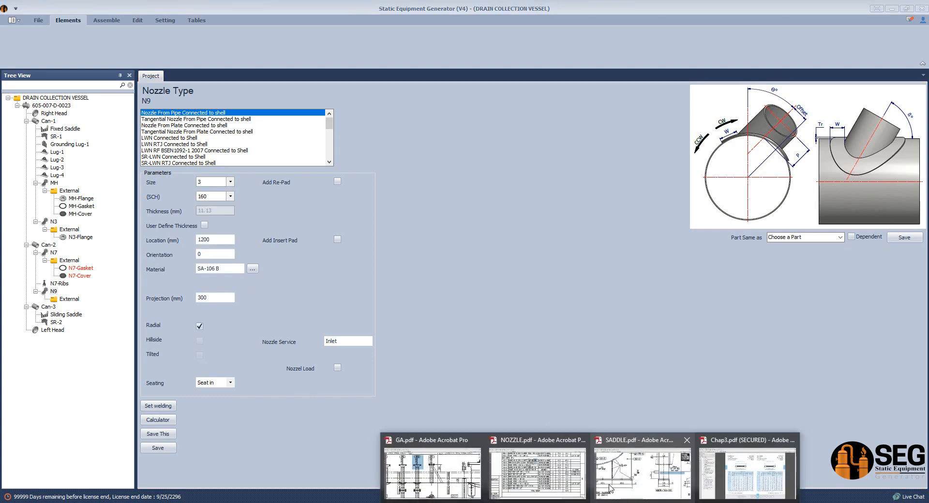
{"action": "mouse_move", "coordinate": [557, 488]}
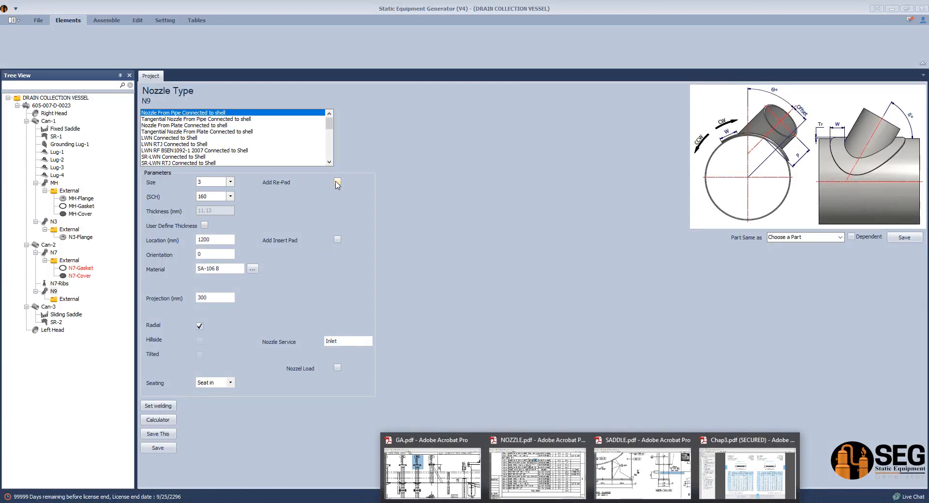
{"action": "left_click", "coordinate": [338, 182]}
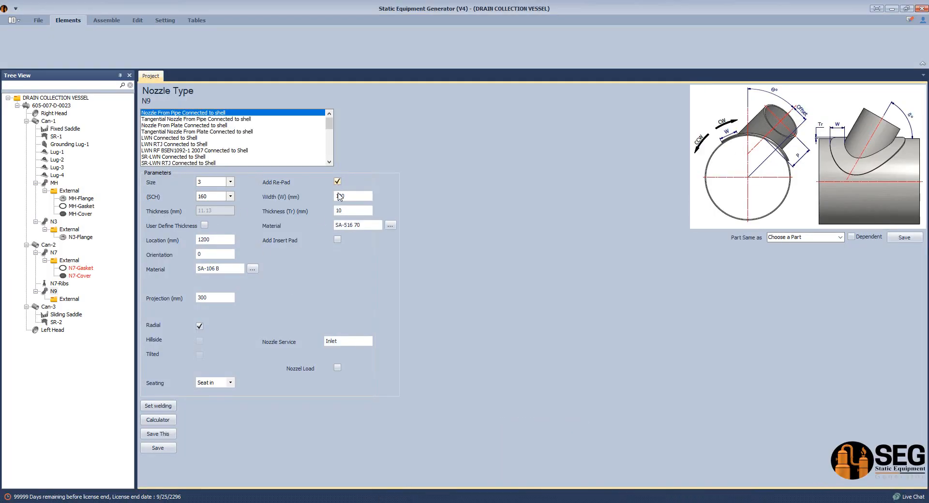
Set nozzle N9's Re-Pad width to 55 mm with material SA-516 70N, and its location to 566 mm.
{"action": "key", "text": "Tab"}
{"action": "type", "text": "55"}
{"action": "left_click", "coordinate": [371, 228]}
{"action": "left_click", "coordinate": [207, 240]}
{"action": "type", "text": "5"}
{"action": "key", "text": "Tab"}
{"action": "key", "text": "Tab"}
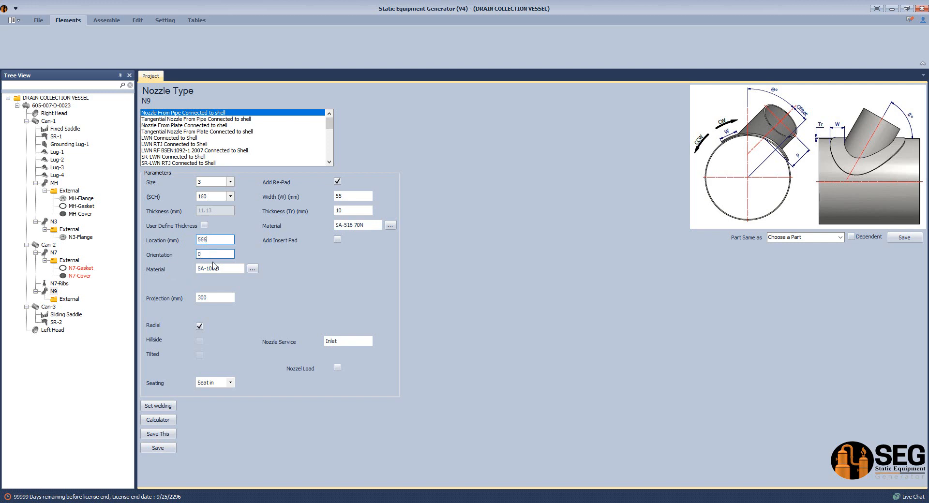
Copy SA-106 GR.B + NACE from the Excel material list into N9's material, set the nozzle service to ----, and save.
{"action": "key", "text": "alt+Tab"}
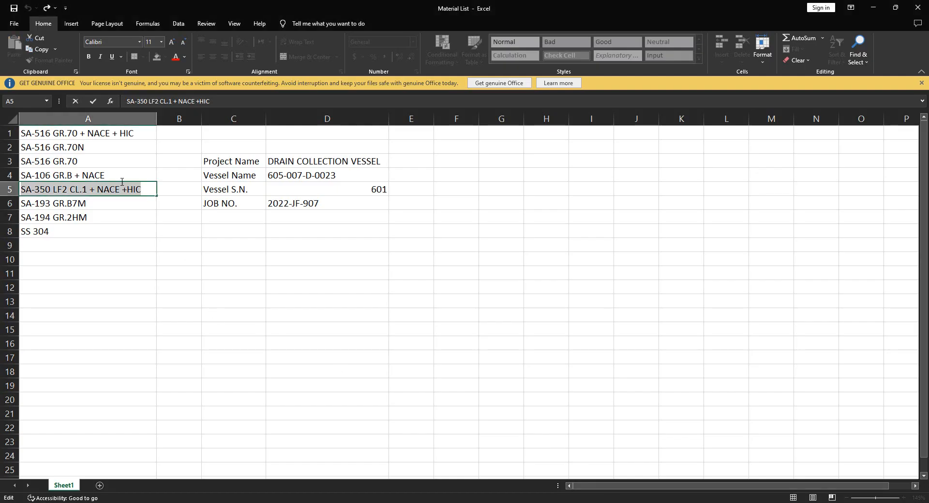
{"action": "double_click", "coordinate": [114, 174]}
{"action": "left_click_drag", "start_coordinate": [114, 175], "coordinate": [20, 174]}
{"action": "key", "text": "ctrl+c"}
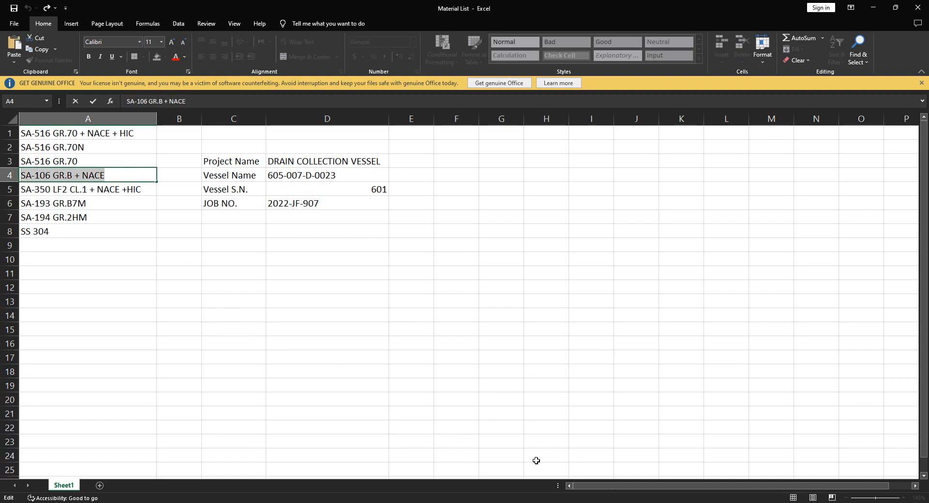
{"action": "key", "text": "alt+Tab"}
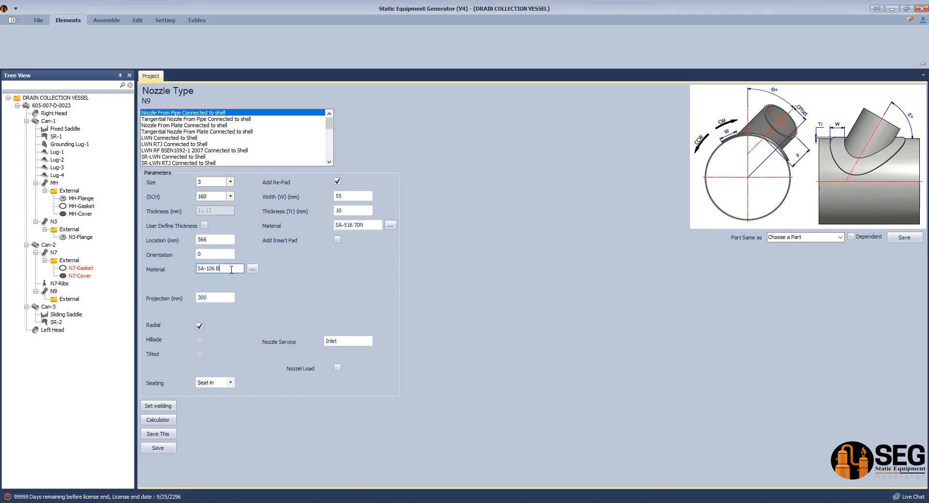
{"action": "left_click_drag", "start_coordinate": [228, 269], "coordinate": [165, 273]}
{"action": "key", "text": "ctrl+v"}
{"action": "key", "text": "Tab"}
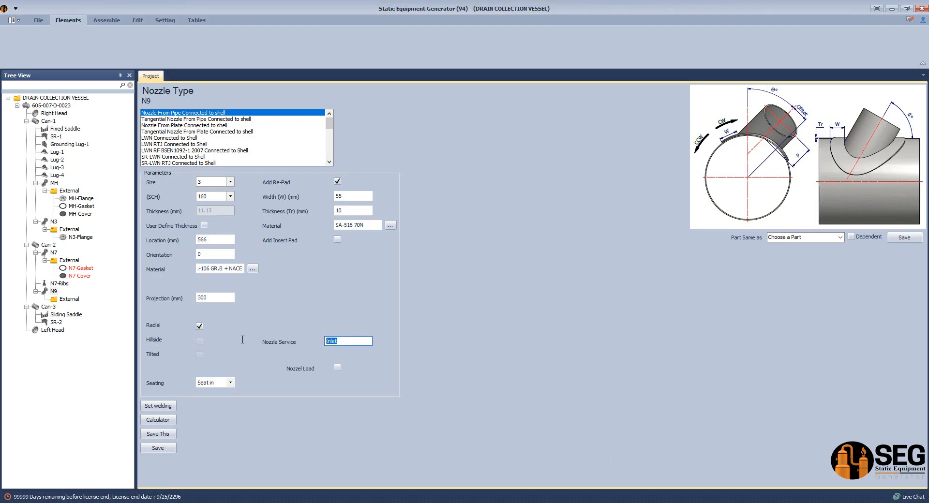
{"action": "type", "text": "----"}
{"action": "left_click", "coordinate": [163, 454]}
Add a flange named N9-Flange to nozzle N9's external node and open its parameters.
{"action": "left_click", "coordinate": [70, 300]}
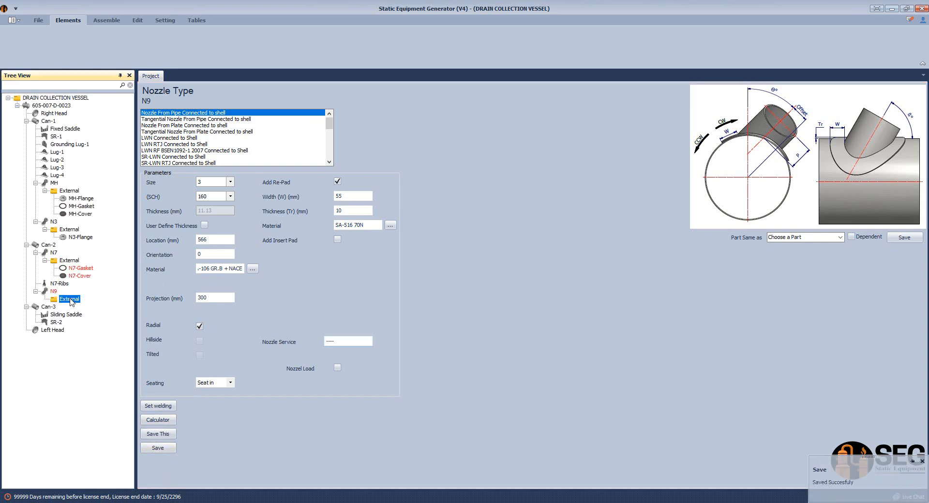
{"action": "left_click", "coordinate": [142, 37]}
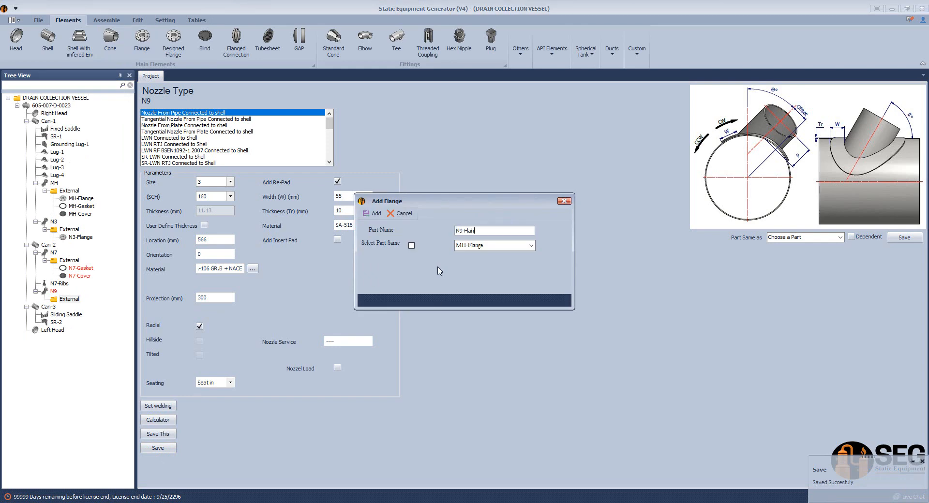
{"action": "key", "text": "Return"}
{"action": "left_click", "coordinate": [80, 309]}
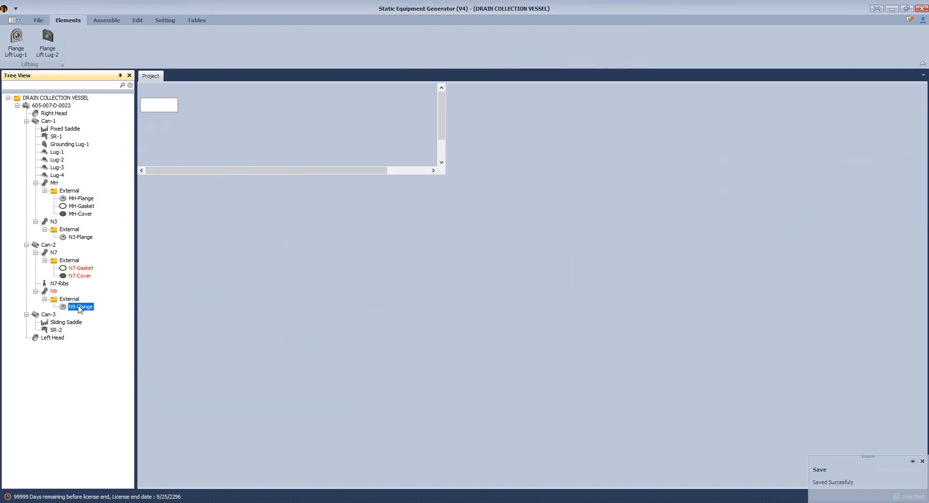
Set N9-Flange to type WN-RF ASME B16.5, size 3 and pipe schedule 160.
{"action": "left_click", "coordinate": [184, 151]}
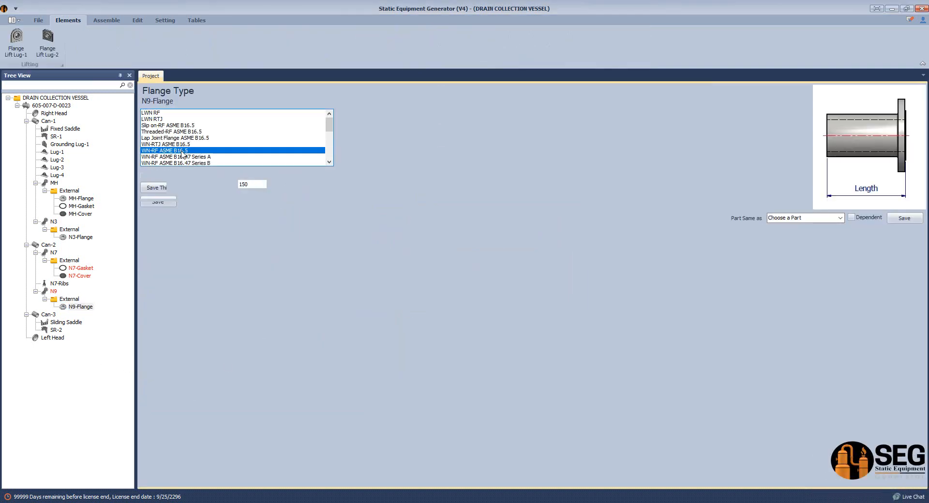
{"action": "left_click", "coordinate": [271, 198]}
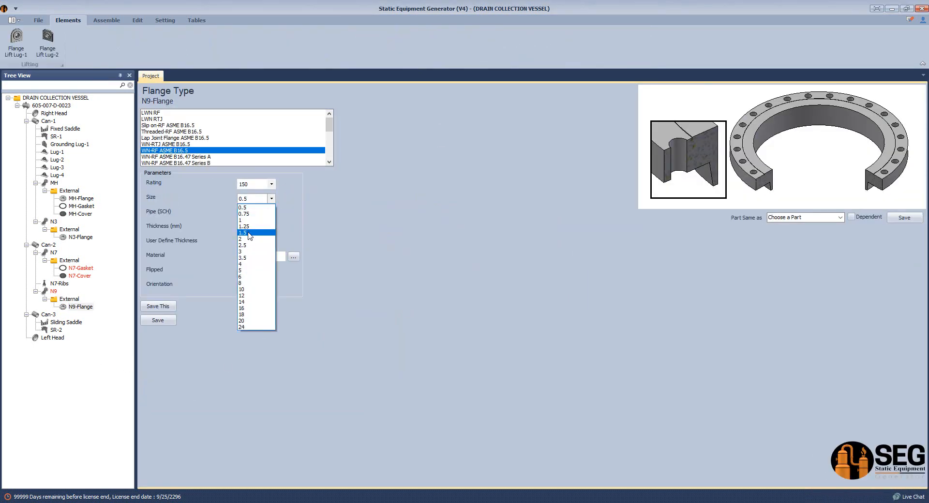
{"action": "left_click", "coordinate": [250, 252]}
{"action": "left_click", "coordinate": [271, 213]}
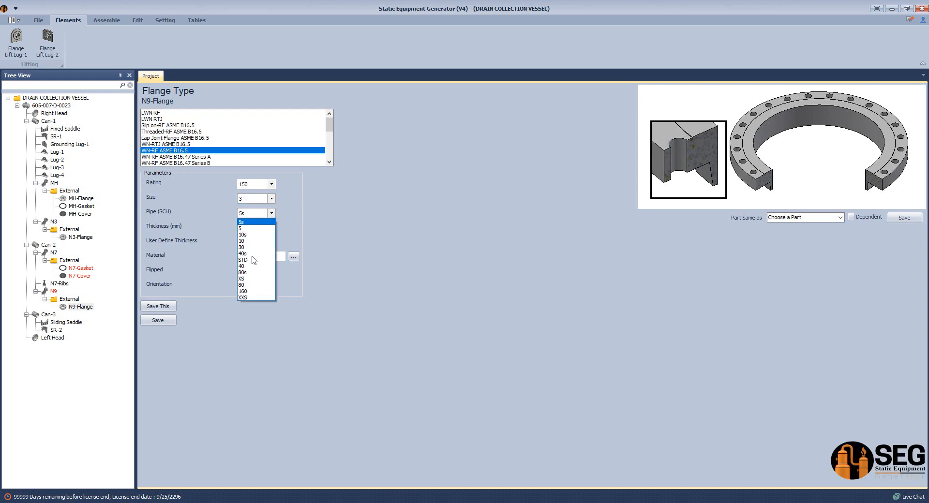
{"action": "left_click", "coordinate": [254, 291]}
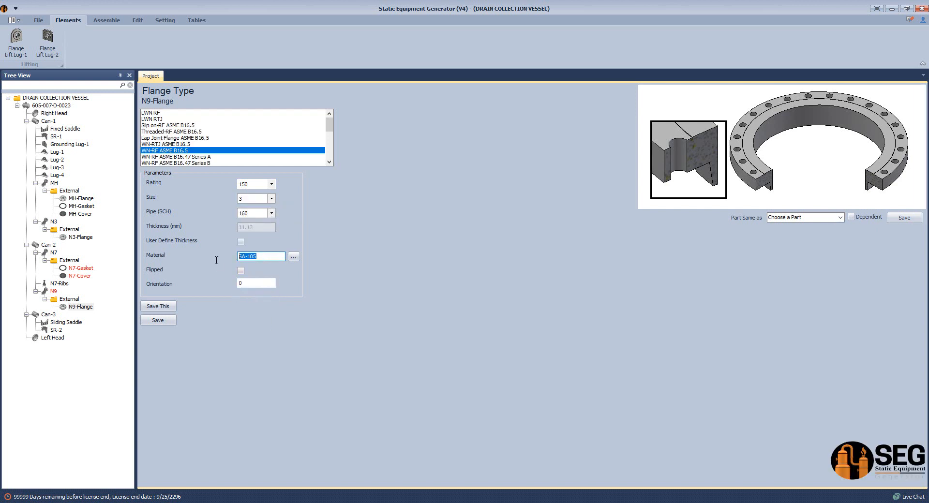
Copy SA-350 LF2 CL.1 + NACE +HIC from the Excel material list into N9-Flange's material, set it as flipped, and save.
{"action": "key", "text": "alt+Tab"}
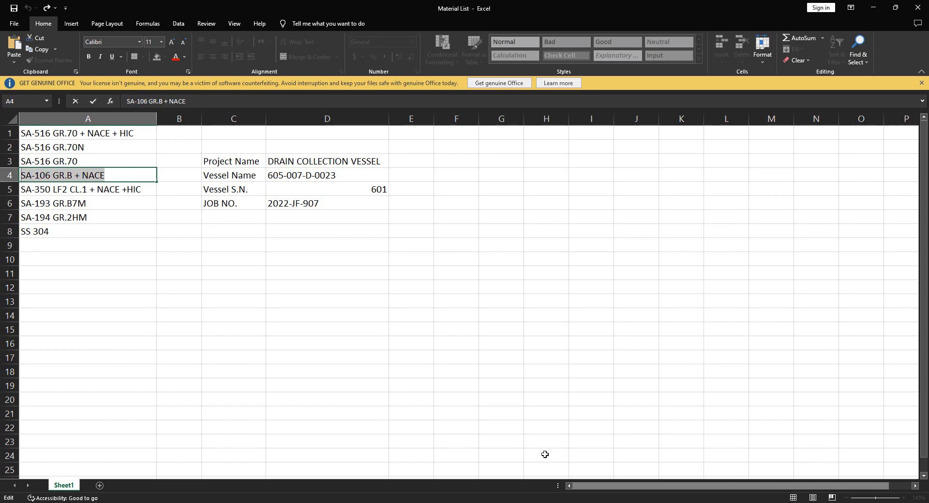
{"action": "double_click", "coordinate": [138, 189]}
{"action": "left_click_drag", "start_coordinate": [141, 189], "coordinate": [17, 192]}
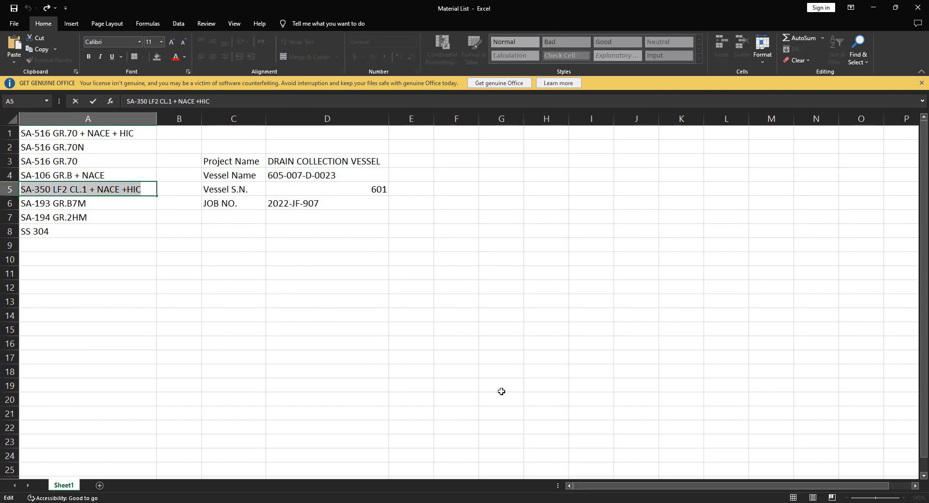
{"action": "key", "text": "ctrl+c"}
{"action": "key", "text": "Escape"}
{"action": "key", "text": "alt+Tab"}
{"action": "key", "text": "ctrl+v"}
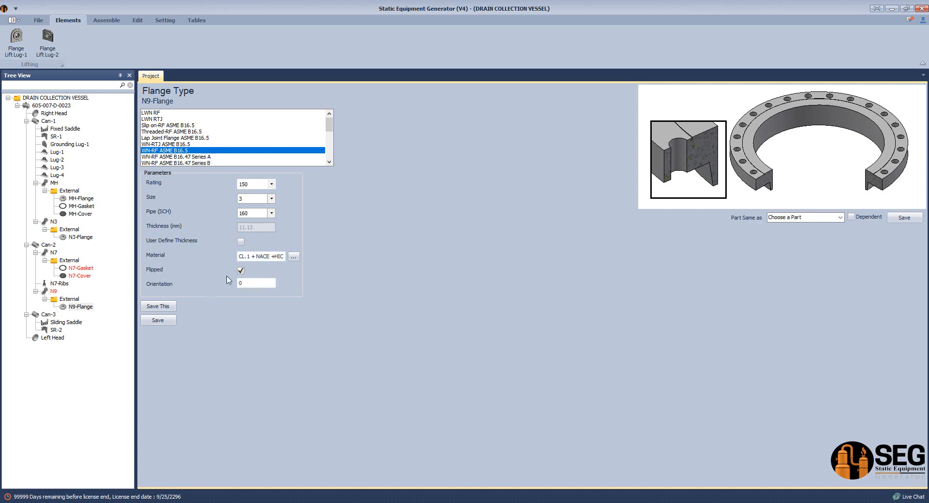
{"action": "left_click", "coordinate": [241, 271]}
{"action": "left_click", "coordinate": [164, 321]}
Calculate and save nozzle N9's projection using 1500 mm from the vessel centre line.
{"action": "left_click", "coordinate": [53, 292]}
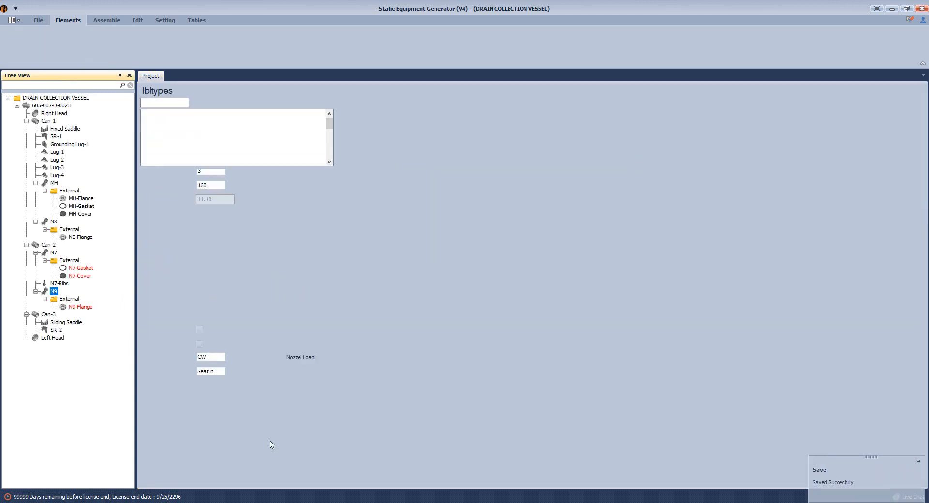
{"action": "left_click", "coordinate": [157, 419]}
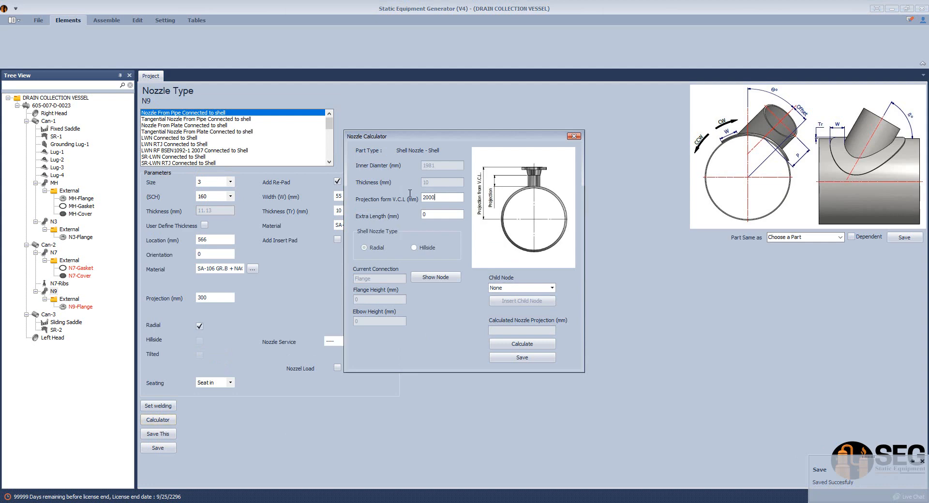
{"action": "key", "text": "shift+Home"}
{"action": "type", "text": "15"}
{"action": "left_click", "coordinate": [526, 344]}
{"action": "left_click", "coordinate": [518, 360]}
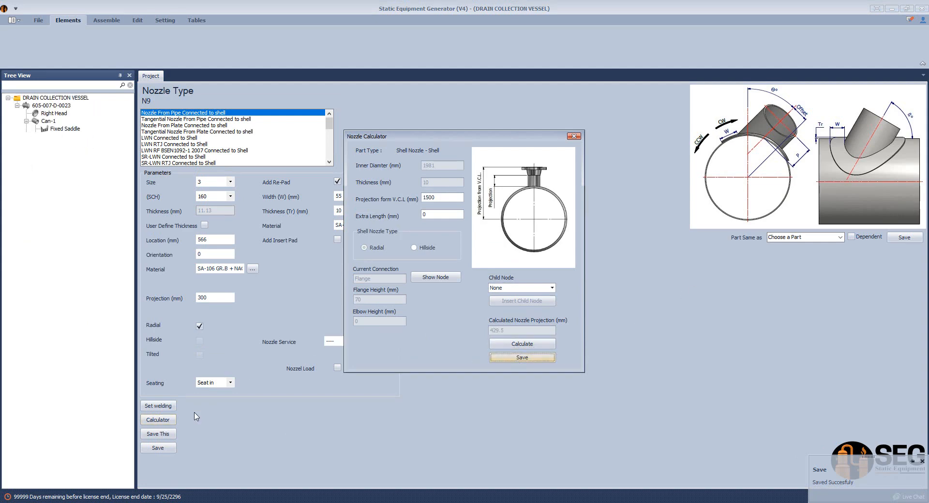
Set N9's welding dimensions A and B to 8 mm, save them, and start generating the Inventor assembly.
{"action": "left_click", "coordinate": [158, 405]}
{"action": "type", "text": "8"}
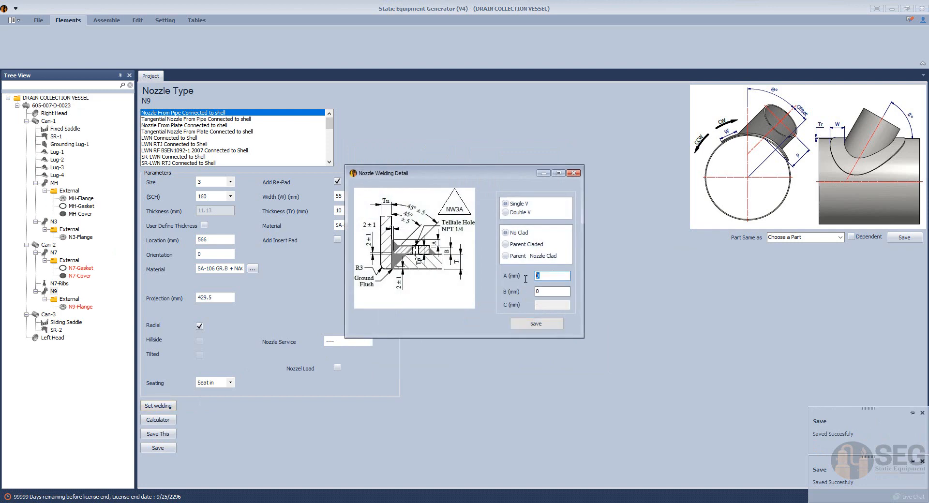
{"action": "key", "text": "Tab"}
{"action": "type", "text": "8"}
{"action": "left_click", "coordinate": [547, 330]}
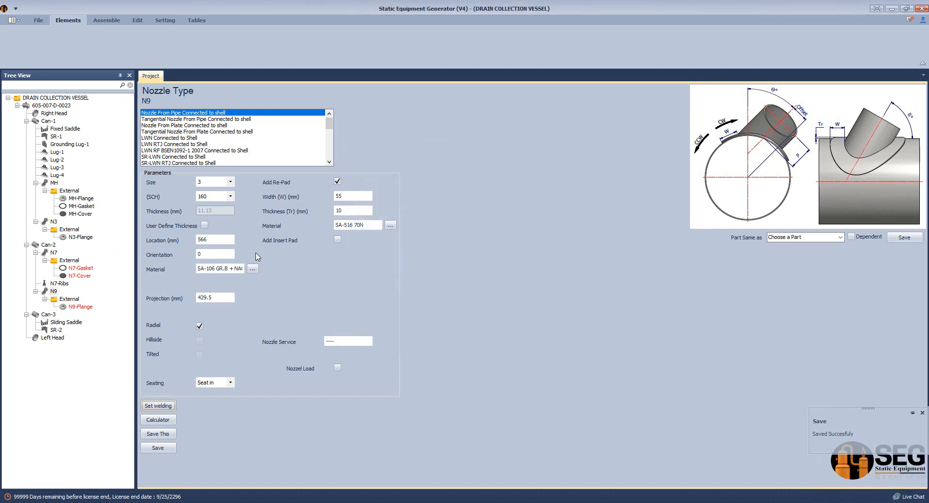
{"action": "left_click", "coordinate": [106, 20]}
{"action": "left_click", "coordinate": [20, 38]}
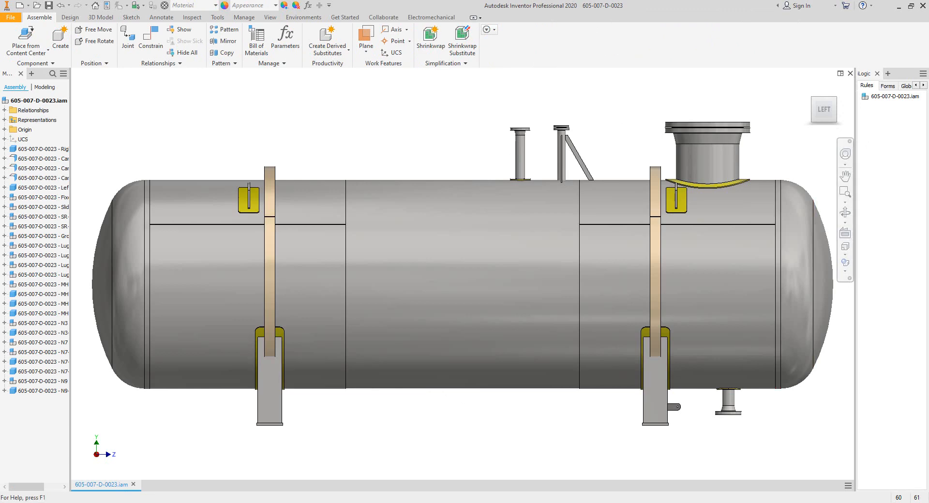
Switch to GA.pdf and examine nozzle N9 together with its internal flanges and dip pipe.
{"action": "mouse_move", "coordinate": [592, 502]}
{"action": "left_click", "coordinate": [430, 467]}
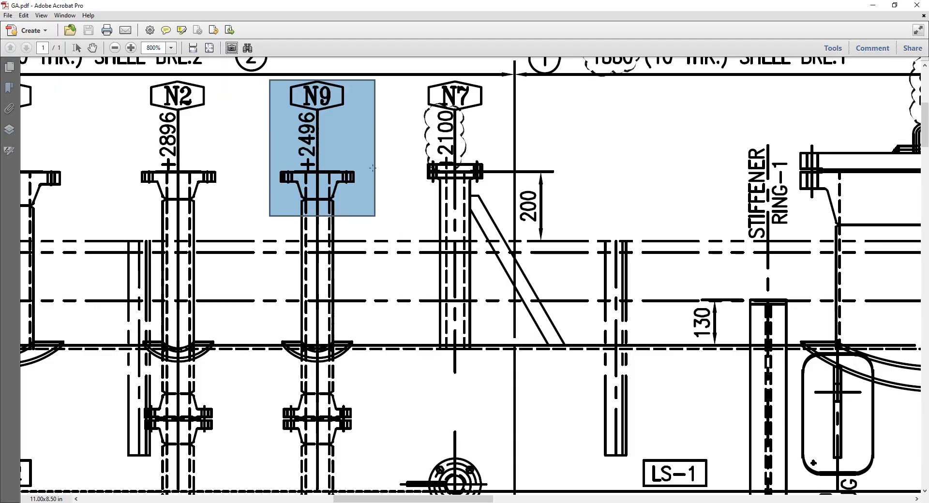
{"action": "scroll", "coordinate": [402, 152], "scroll_direction": "down", "scroll_amount": 2, "text": "ctrl"}
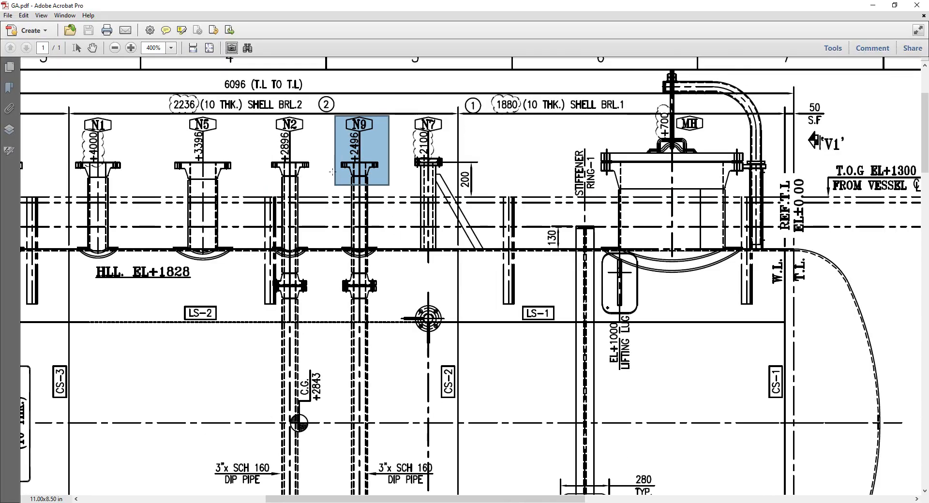
{"action": "scroll", "coordinate": [324, 166], "scroll_direction": "down", "scroll_amount": 3}
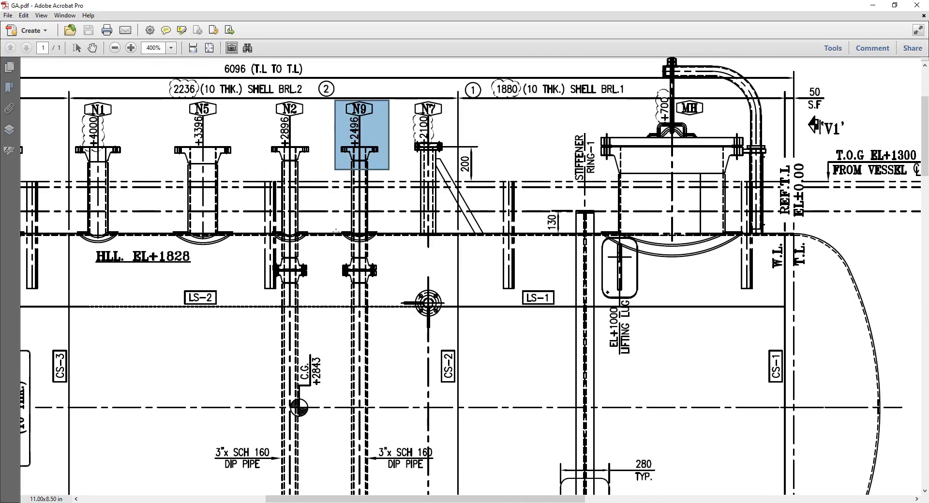
{"action": "left_click_drag", "start_coordinate": [333, 119], "coordinate": [390, 469]}
{"action": "scroll", "coordinate": [362, 324], "scroll_direction": "down", "scroll_amount": 4}
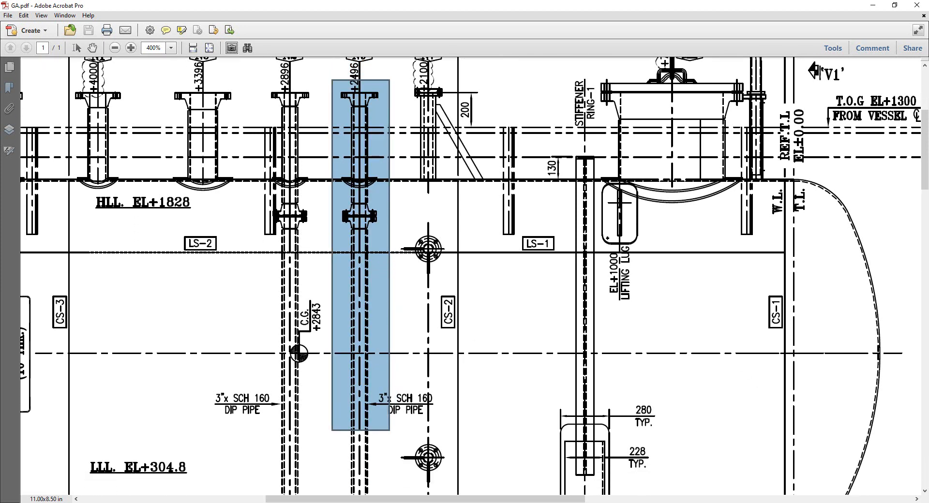
Switch to Inventor and cut the vessel assembly with a half section view along the YZ plane.
{"action": "key", "text": "alt+Tab"}
{"action": "key", "text": "alt+Tab"}
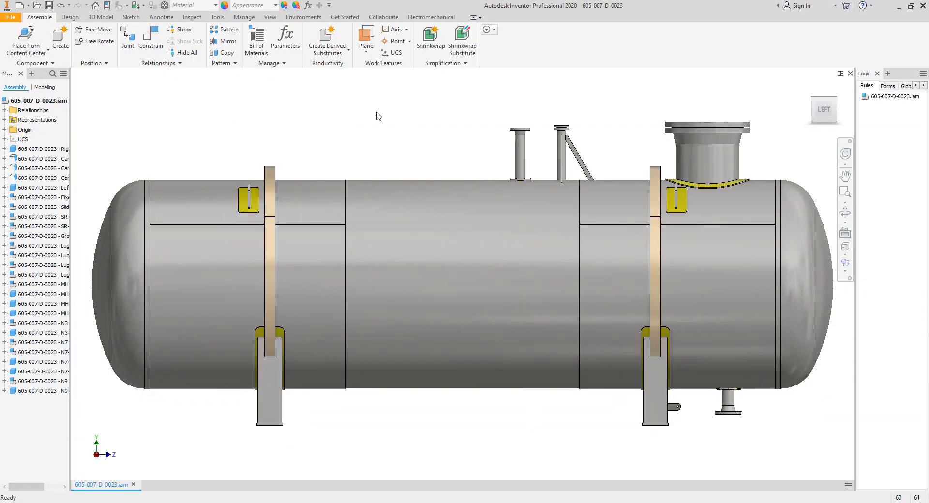
{"action": "left_click", "coordinate": [270, 17]}
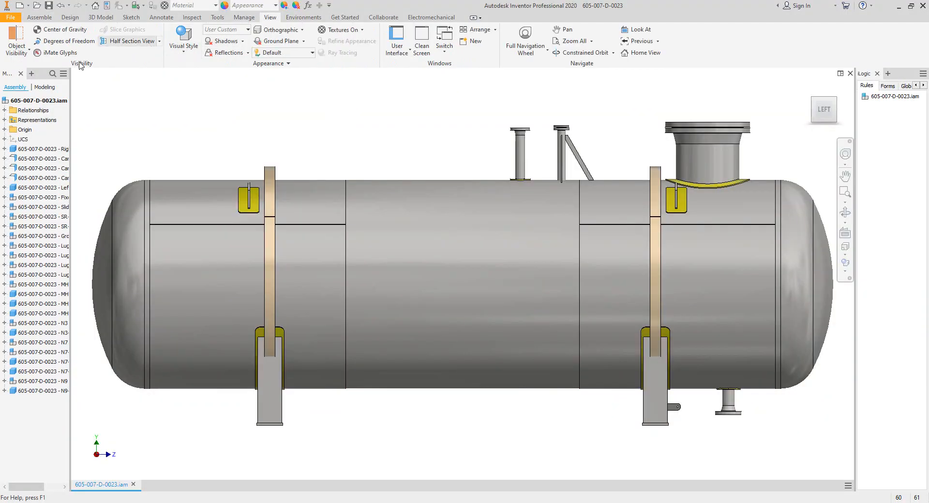
{"action": "left_click", "coordinate": [127, 40]}
{"action": "left_click", "coordinate": [5, 129]}
{"action": "left_click", "coordinate": [48, 141]}
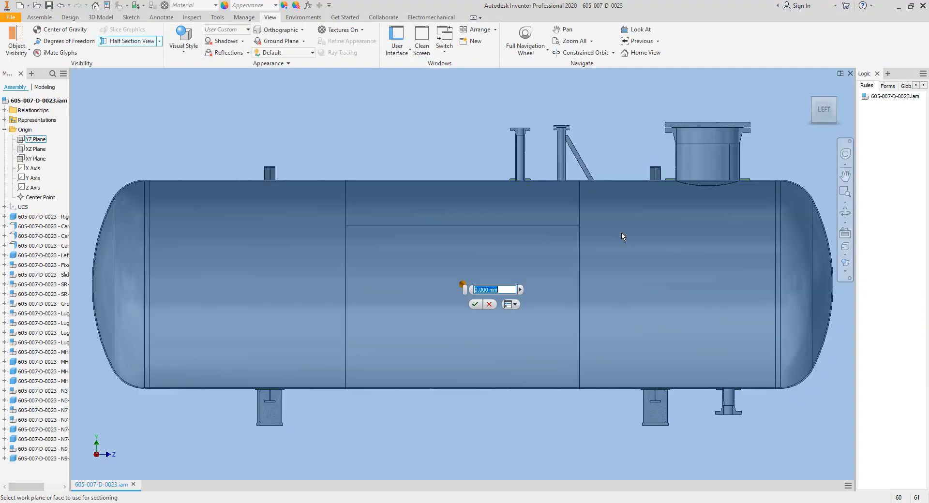
{"action": "left_click", "coordinate": [830, 188]}
Examine the sectioned nozzle N9, its flange and its Re-Pad at the shell from an angled close-up view.
{"action": "left_click", "coordinate": [845, 212]}
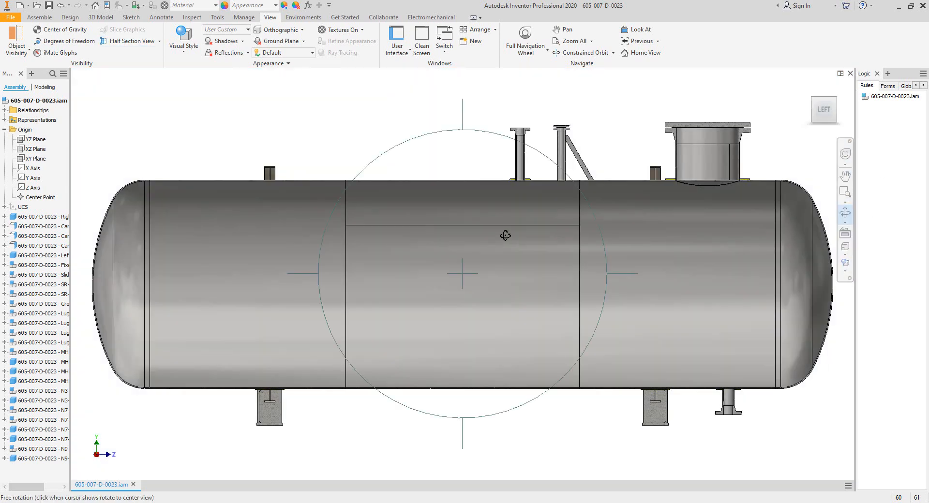
{"action": "left_click_drag", "start_coordinate": [506, 236], "coordinate": [542, 251]}
{"action": "scroll", "coordinate": [520, 143], "scroll_direction": "down", "scroll_amount": 3}
{"action": "scroll", "coordinate": [523, 202], "scroll_direction": "down", "scroll_amount": 5}
{"action": "scroll", "coordinate": [507, 277], "scroll_direction": "up", "scroll_amount": 5}
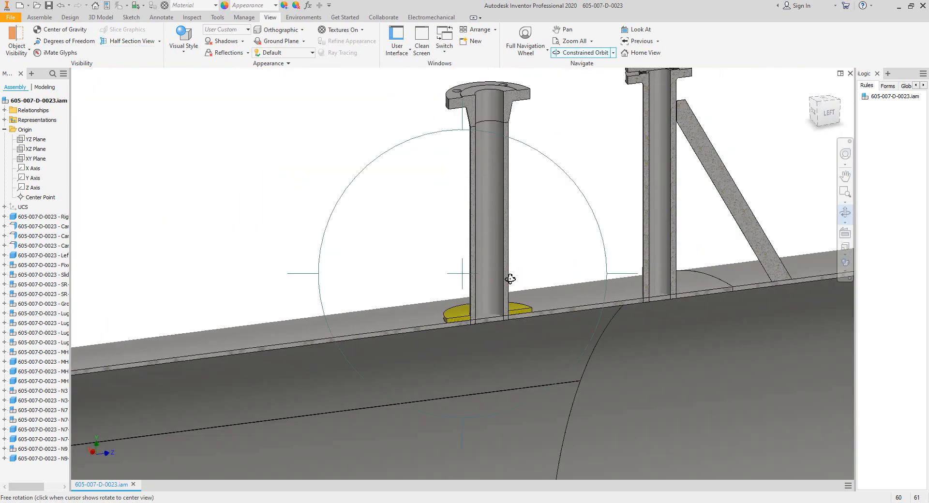
{"action": "left_click_drag", "start_coordinate": [509, 278], "coordinate": [486, 312]}
{"action": "right_click", "coordinate": [515, 247]}
{"action": "left_click", "coordinate": [555, 246]}
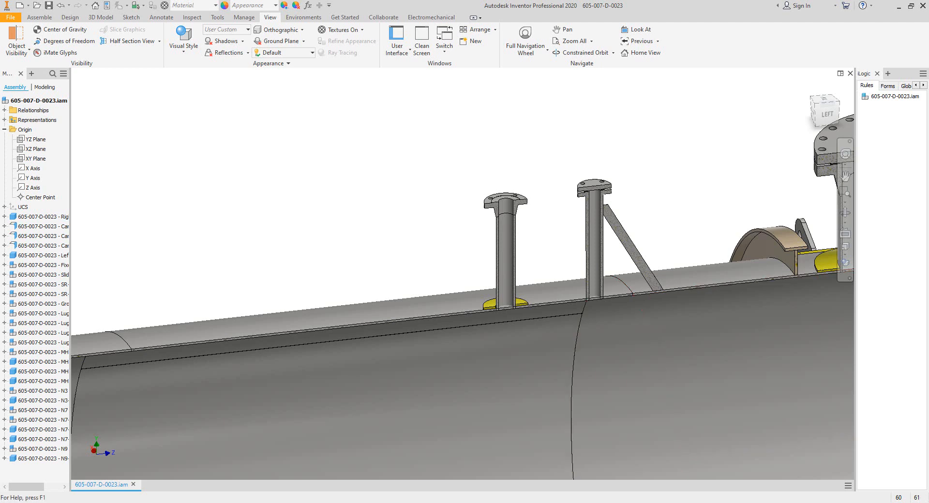
Switch to GA.pdf and examine nozzle N2's location, flange and dip pipe beside N9.
{"action": "mouse_move", "coordinate": [591, 501]}
{"action": "left_click", "coordinate": [432, 467]}
{"action": "scroll", "coordinate": [262, 187], "scroll_direction": "up", "scroll_amount": 2}
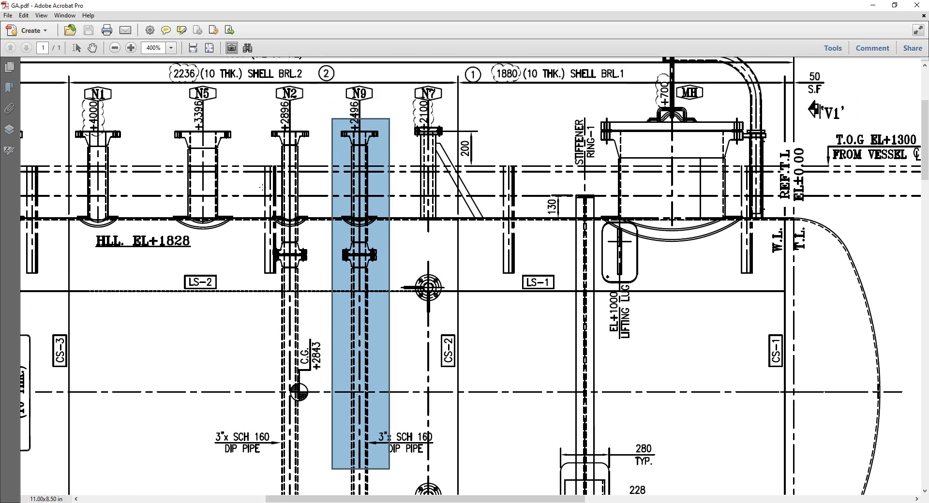
{"action": "left_click_drag", "start_coordinate": [267, 83], "coordinate": [321, 336]}
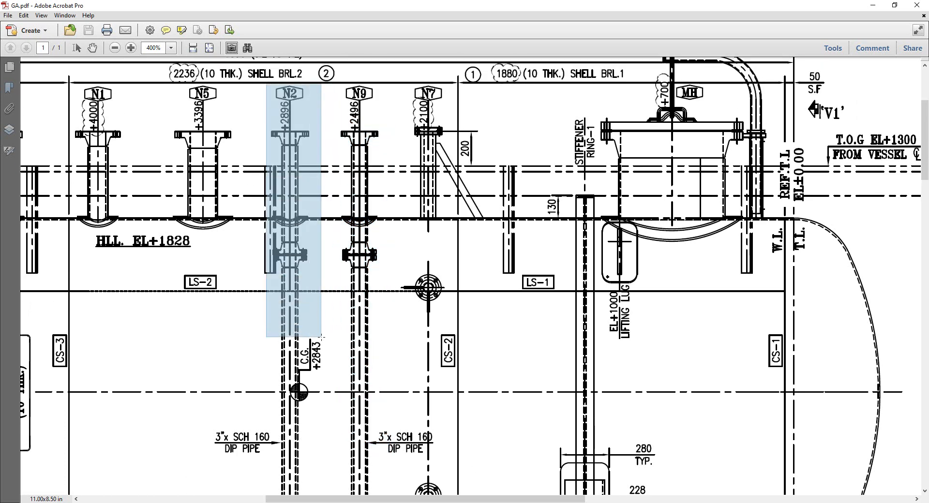
{"action": "left_click_drag", "start_coordinate": [321, 338], "coordinate": [321, 338]}
Switch to Static Equipment Generator and add a Shell Nozzle (B) named N2 to Can-2.
{"action": "key", "text": "alt+Tab"}
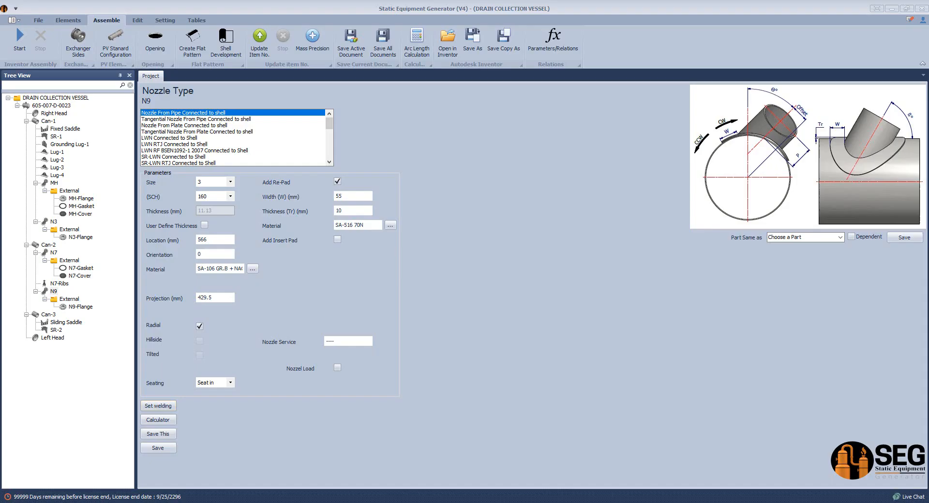
{"action": "left_click", "coordinate": [54, 245]}
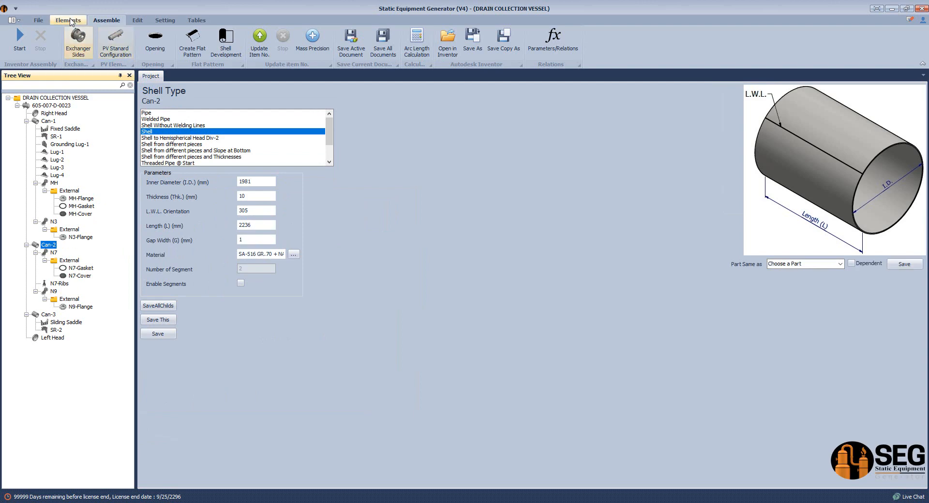
{"action": "left_click", "coordinate": [68, 20]}
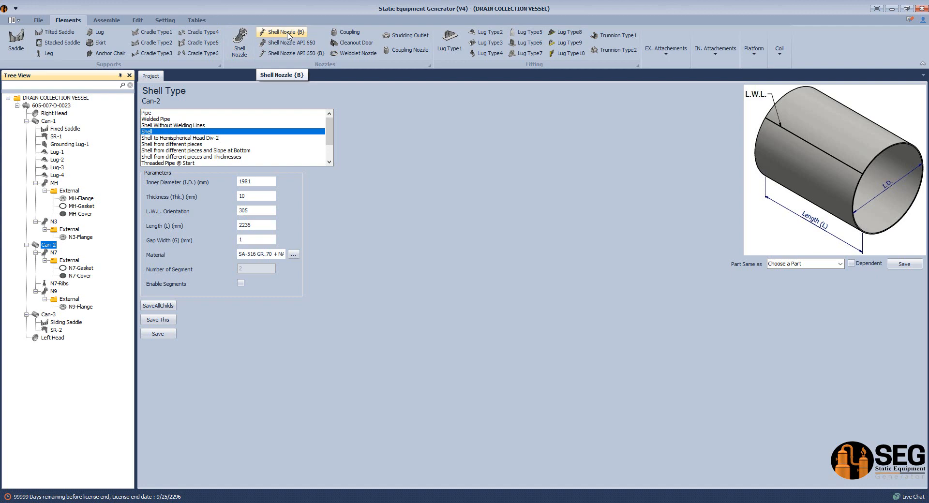
{"action": "left_click", "coordinate": [289, 34]}
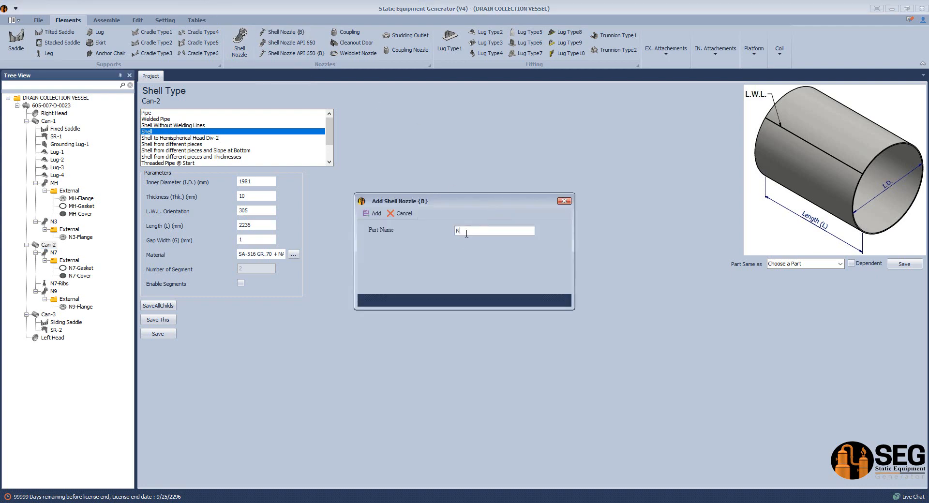
{"action": "left_click", "coordinate": [373, 213]}
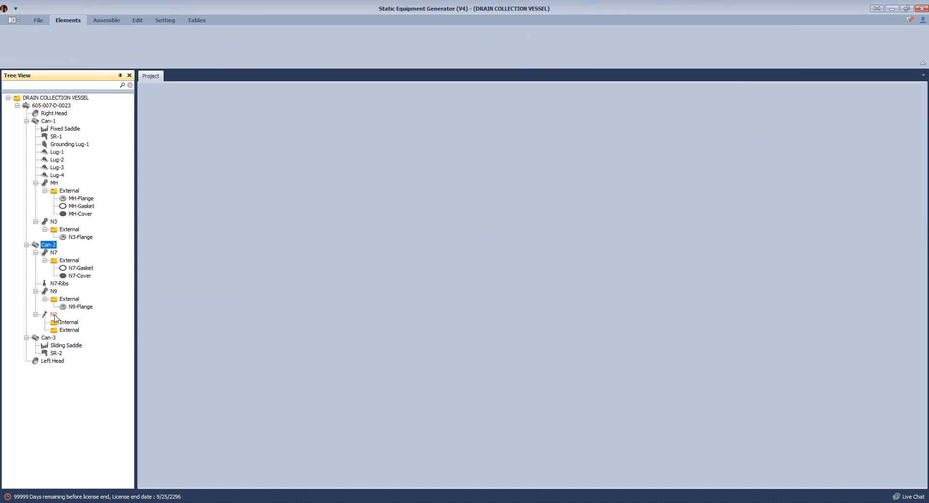
Set nozzle N2 to size 3, schedule 160, location 966 mm and orientation 0.
{"action": "left_click", "coordinate": [54, 316]}
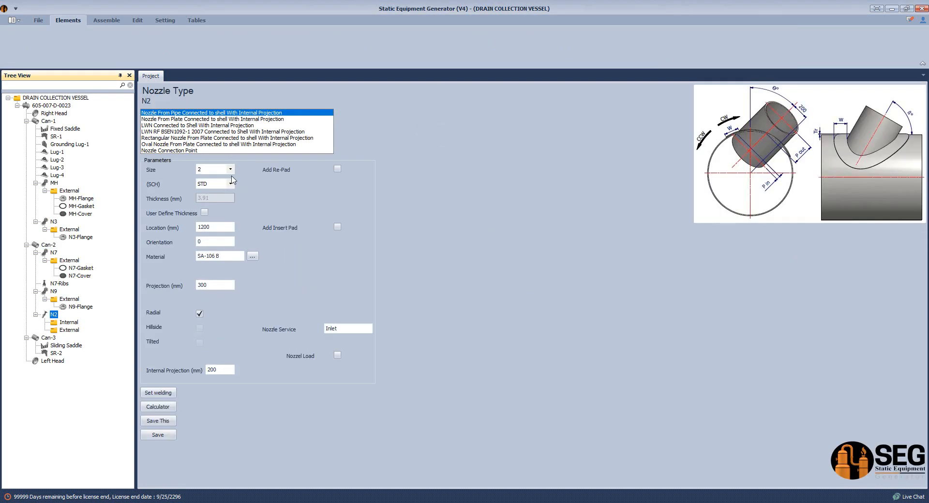
{"action": "left_click", "coordinate": [231, 169]}
{"action": "left_click", "coordinate": [209, 196]}
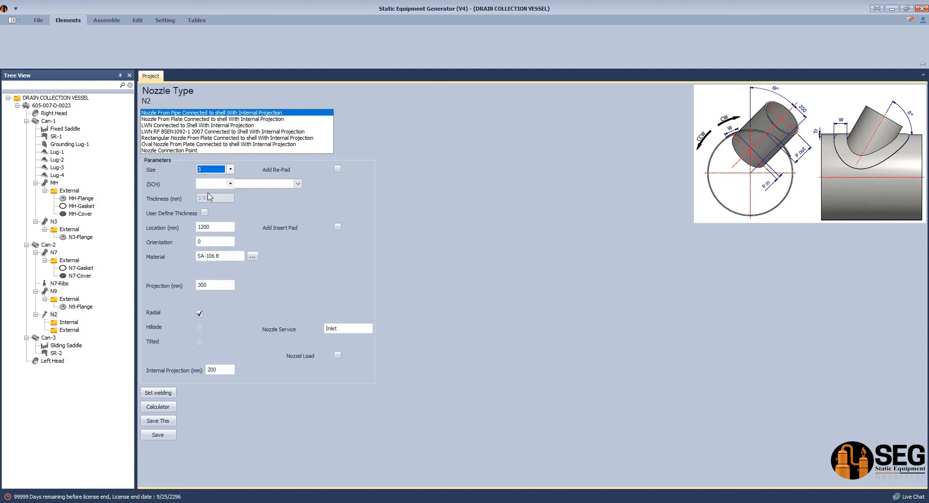
{"action": "left_click", "coordinate": [231, 184]}
{"action": "left_click", "coordinate": [204, 261]}
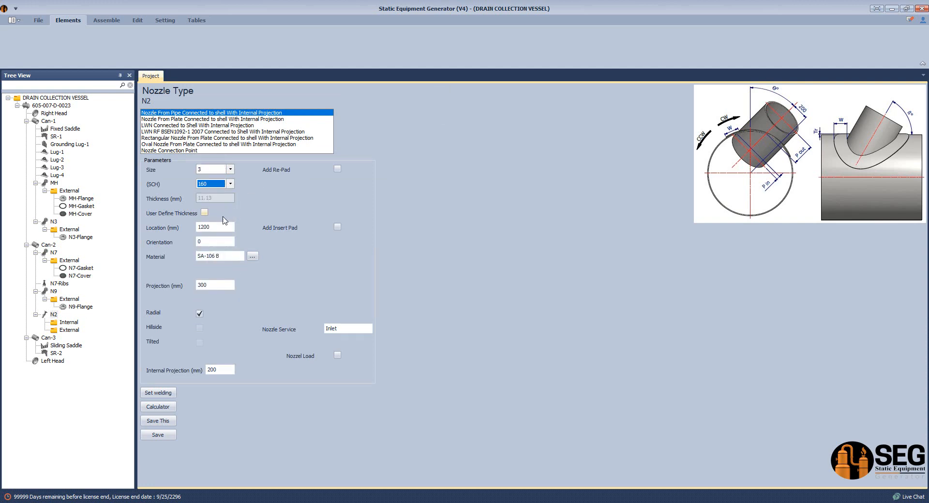
{"action": "left_click", "coordinate": [208, 227]}
{"action": "left_click", "coordinate": [202, 241]}
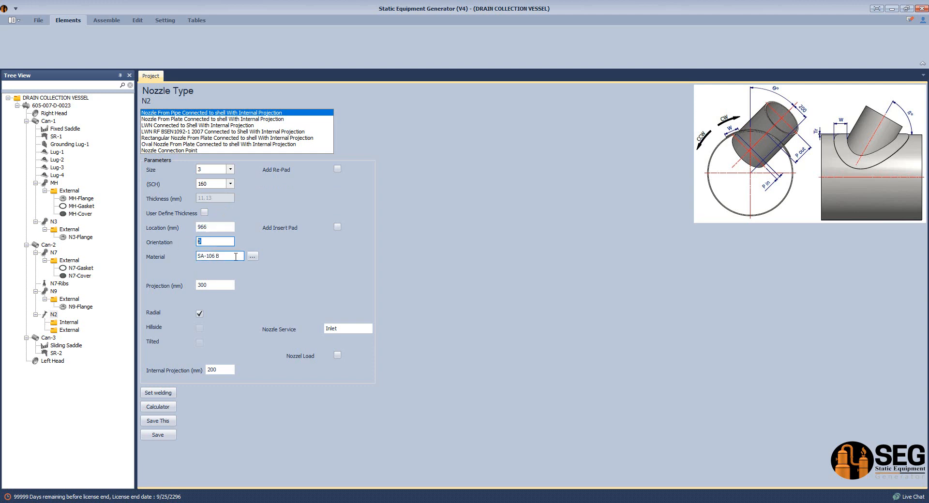
Copy SA-106 GR.B + NACE from the Excel Material List and use it as nozzle N2's material.
{"action": "key", "text": "alt+Tab"}
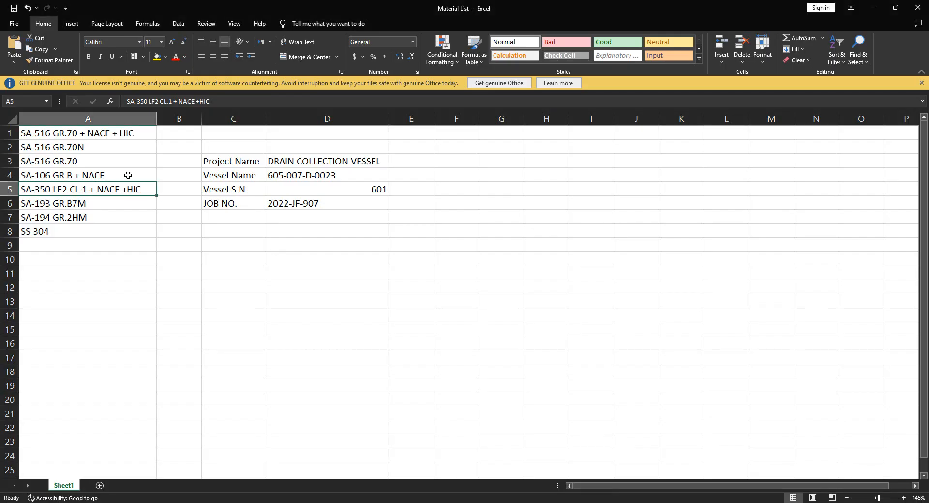
{"action": "double_click", "coordinate": [128, 176]}
{"action": "left_click_drag", "start_coordinate": [128, 175], "coordinate": [7, 176]}
{"action": "key", "text": "ctrl+c"}
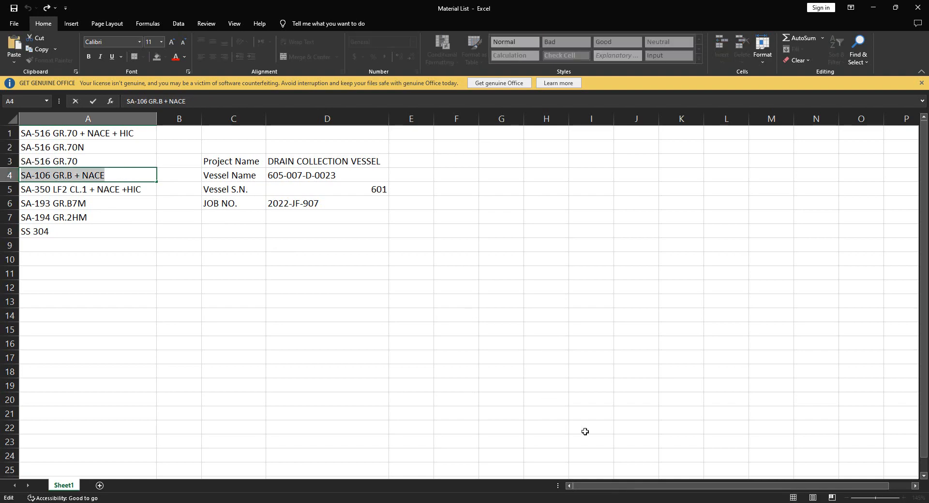
{"action": "key", "text": "Escape"}
{"action": "key", "text": "alt+Tab"}
{"action": "key", "text": "Tab"}
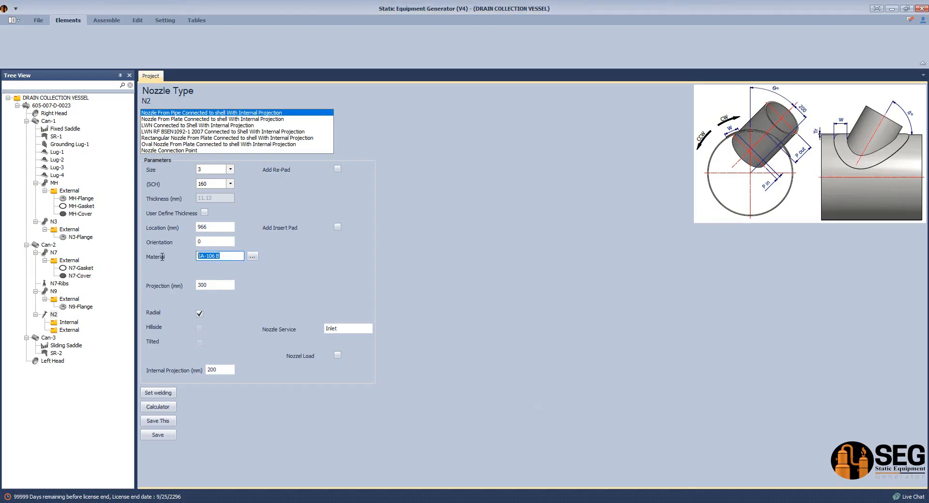
{"action": "key", "text": "ctrl+v"}
Add a Re-Pad 55 mm wide and 10 mm thick in SA-516 70N, set the nozzle service to ---, and save N2.
{"action": "left_click", "coordinate": [337, 169]}
{"action": "key", "text": "Tab"}
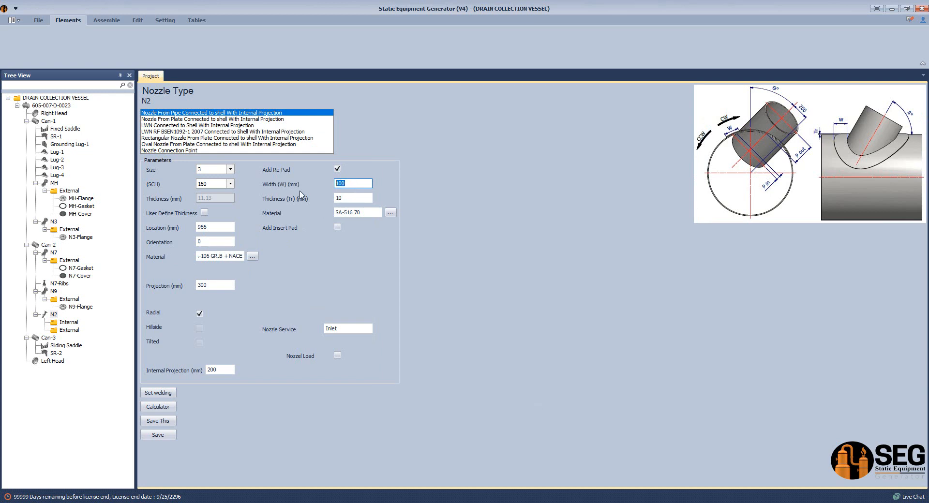
{"action": "left_click", "coordinate": [363, 212]}
{"action": "left_click", "coordinate": [339, 329]}
{"action": "left_click", "coordinate": [158, 435]}
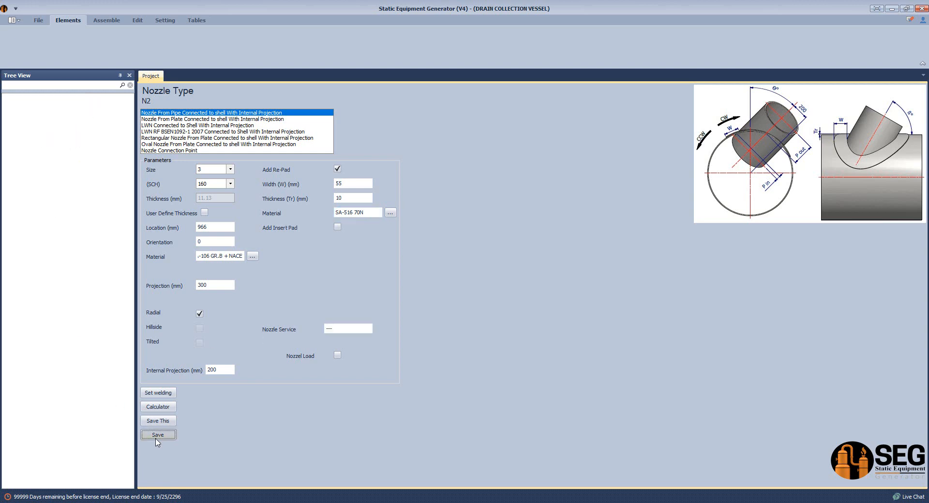
Add a flange named N2-Flange to nozzle N2's External node.
{"action": "left_click", "coordinate": [68, 331]}
{"action": "left_click", "coordinate": [68, 20]}
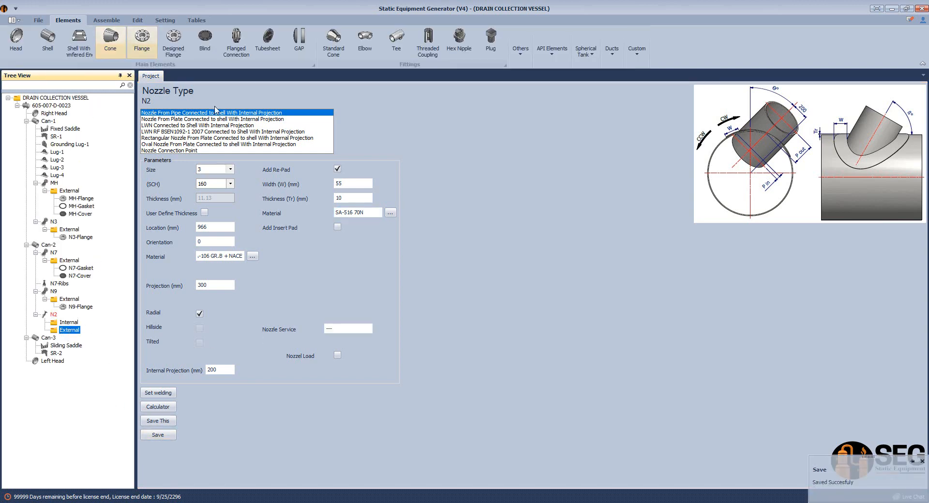
{"action": "left_click", "coordinate": [142, 39]}
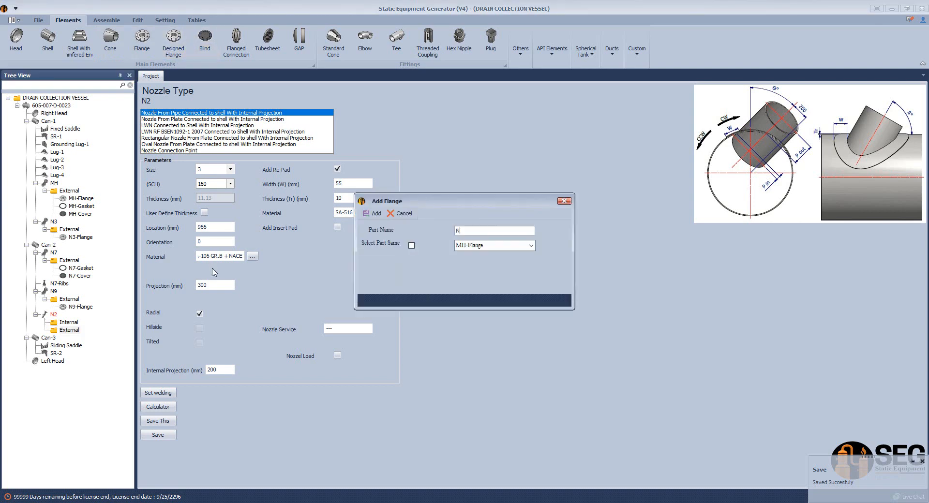
{"action": "type", "text": "N2-Flange"}
{"action": "left_click", "coordinate": [374, 213]}
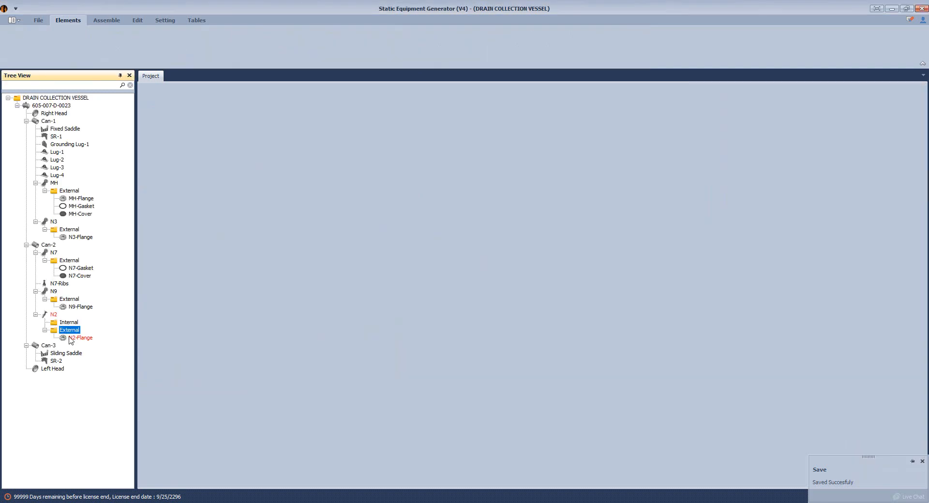
Define N2-Flange as the same part as N9-Flange and save it.
{"action": "left_click", "coordinate": [73, 338]}
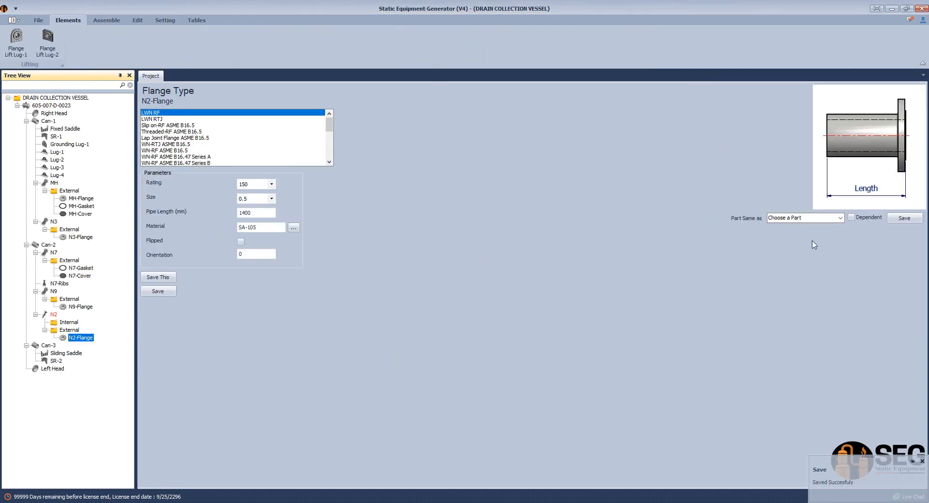
{"action": "left_click", "coordinate": [840, 219]}
{"action": "left_click", "coordinate": [789, 246]}
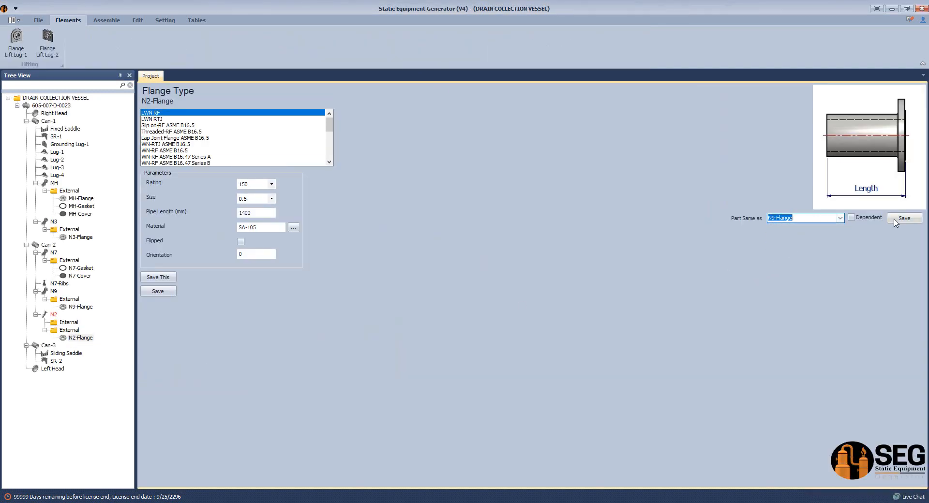
{"action": "left_click", "coordinate": [905, 219]}
{"action": "left_click", "coordinate": [463, 263]}
Calculate nozzle N2's projection from 1500 mm to the vessel centre line and save the result.
{"action": "left_click", "coordinate": [53, 315]}
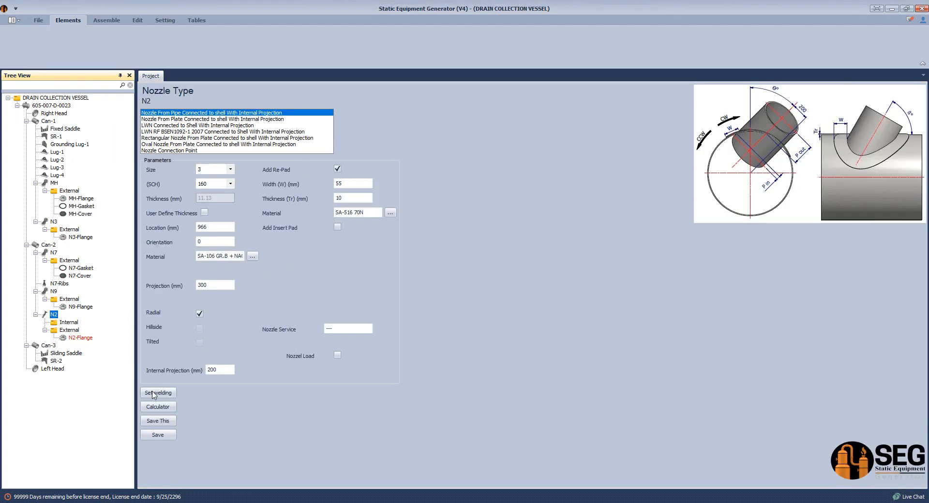
{"action": "left_click", "coordinate": [169, 409]}
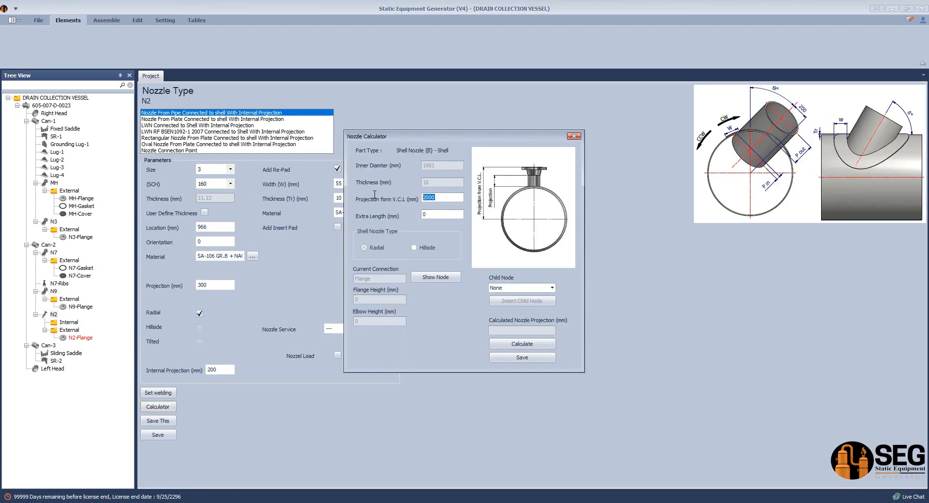
{"action": "type", "text": "150"}
{"action": "left_click", "coordinate": [533, 343]}
{"action": "left_click", "coordinate": [522, 358]}
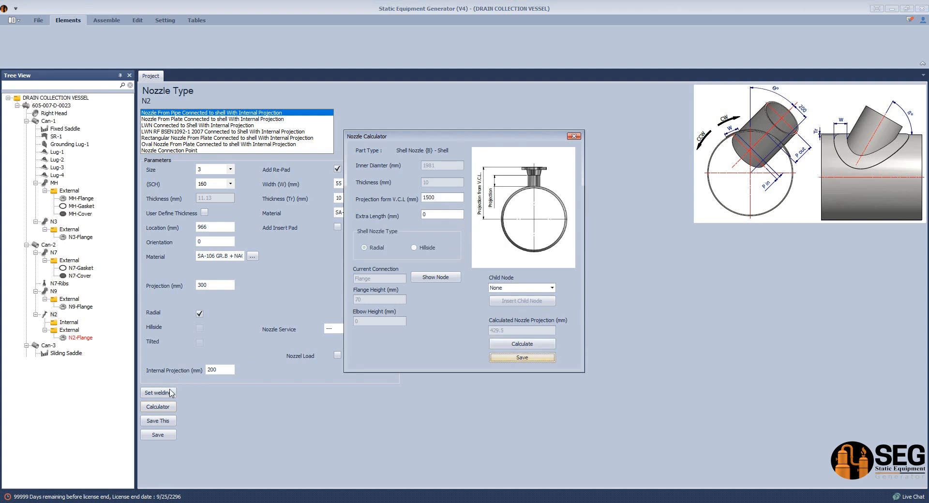
Set nozzle N2's weld sizes B and C to 8 mm and save the welding detail.
{"action": "left_click", "coordinate": [170, 393]}
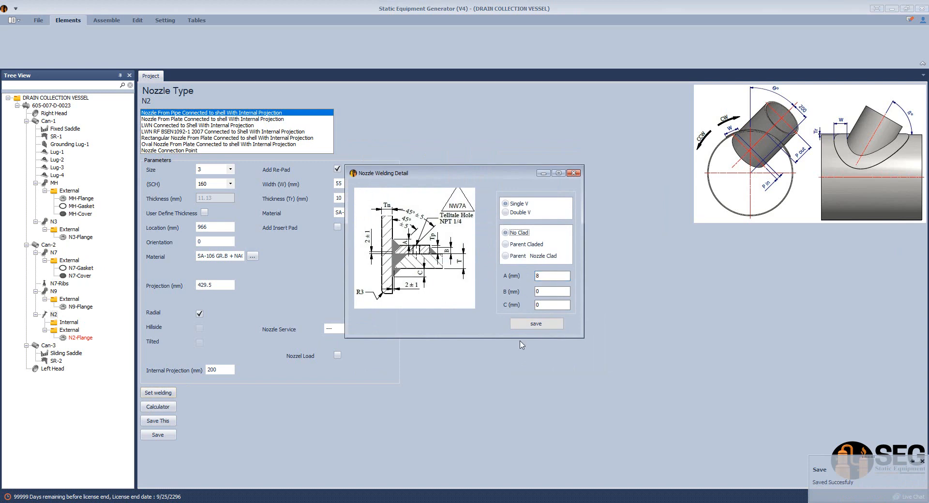
{"action": "left_click", "coordinate": [544, 291]}
{"action": "type", "text": "8"}
{"action": "key", "text": "Tab"}
{"action": "type", "text": "8"}
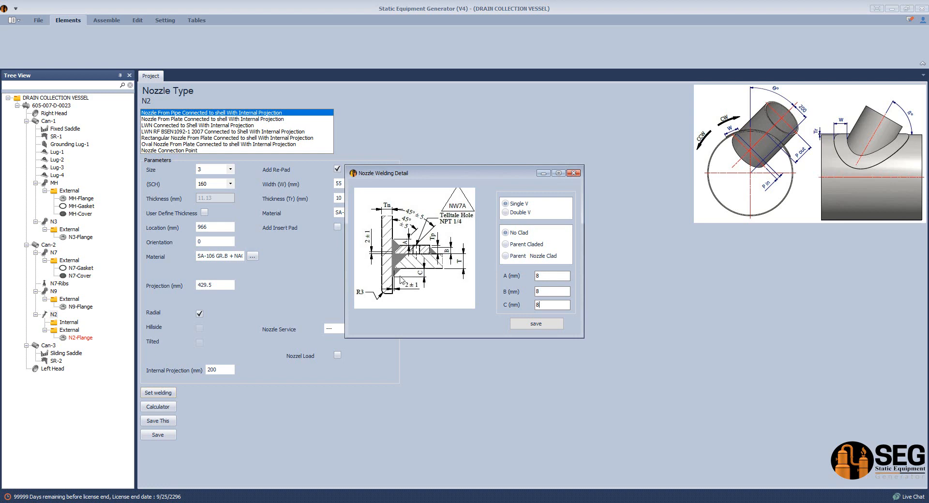
{"action": "left_click", "coordinate": [528, 324]}
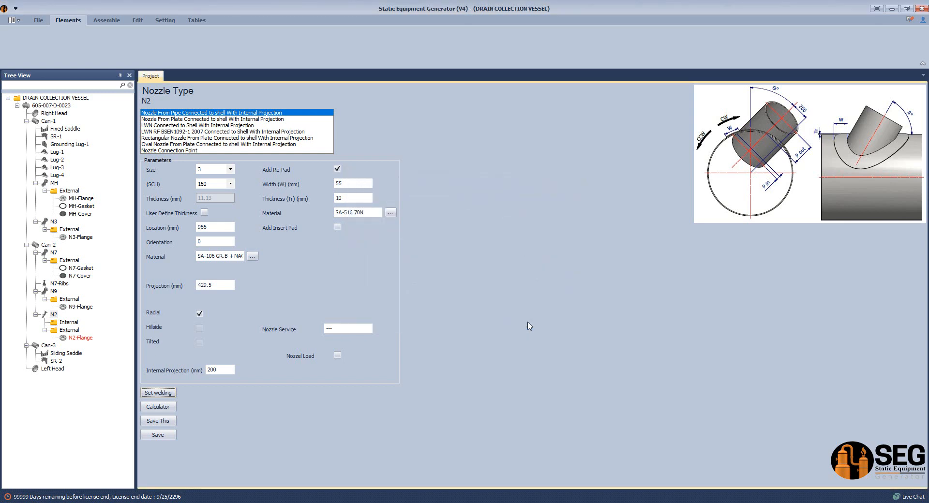
Generate nozzle N2 in the Inventor assembly and inspect its internal projection in the sectioned shell.
{"action": "left_click", "coordinate": [107, 21]}
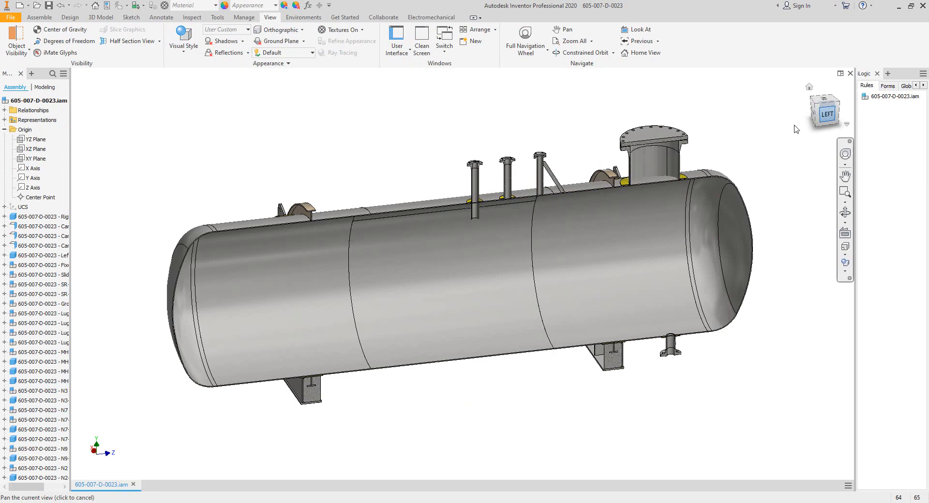
{"action": "scroll", "coordinate": [476, 238], "scroll_direction": "down", "scroll_amount": 4}
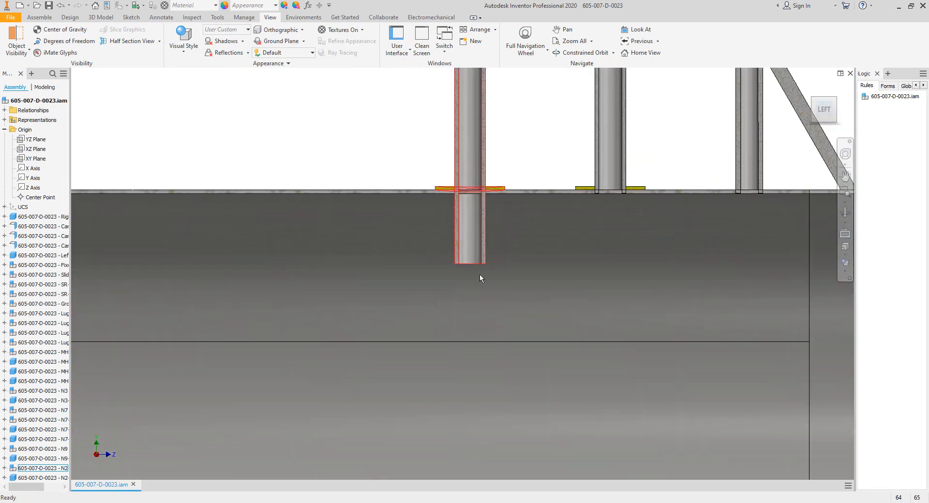
Switch to GA.pdf and examine nozzle N2's internal flange pair and dip pipe below the shell.
{"action": "mouse_move", "coordinate": [549, 500]}
{"action": "left_click", "coordinate": [426, 470]}
{"action": "left_click", "coordinate": [266, 249]}
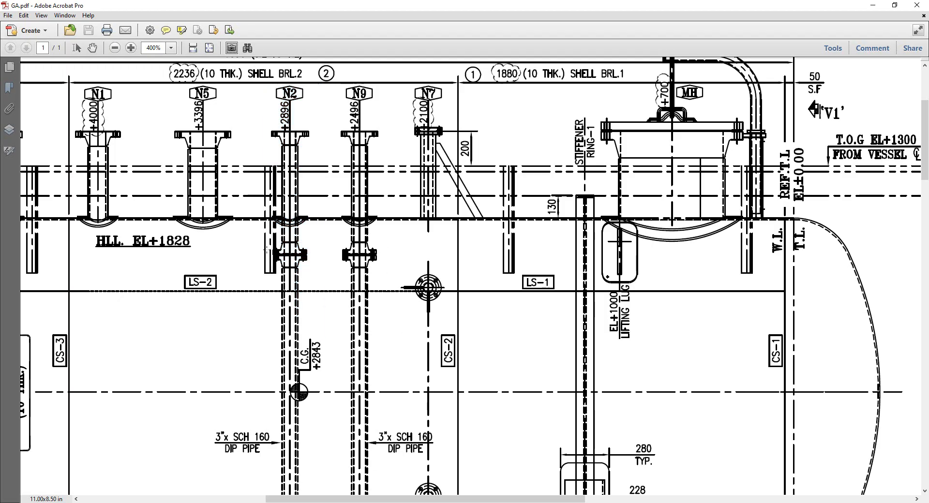
{"action": "left_click_drag", "start_coordinate": [259, 233], "coordinate": [317, 278]}
{"action": "scroll", "coordinate": [317, 278], "scroll_direction": "down", "scroll_amount": 2}
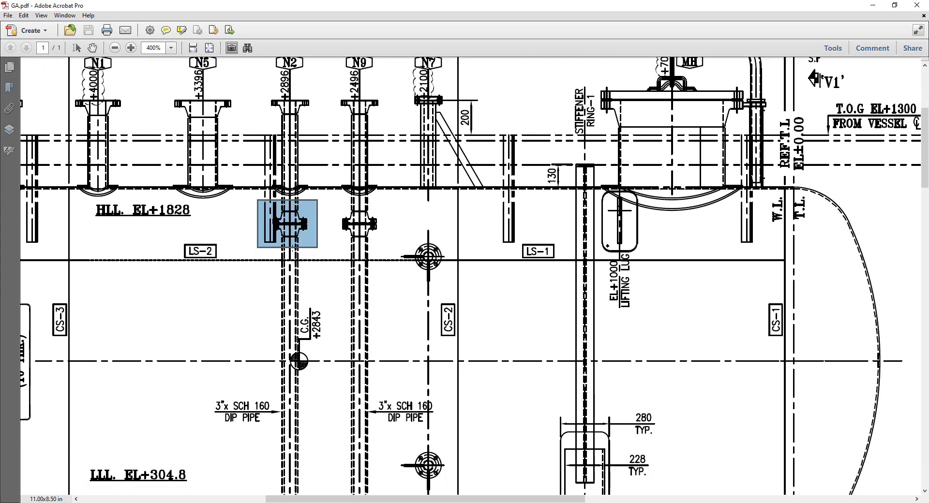
Switch to Static Equipment Generator, set nozzle N2's internal projection to 125 mm and save it.
{"action": "left_click", "coordinate": [697, 502]}
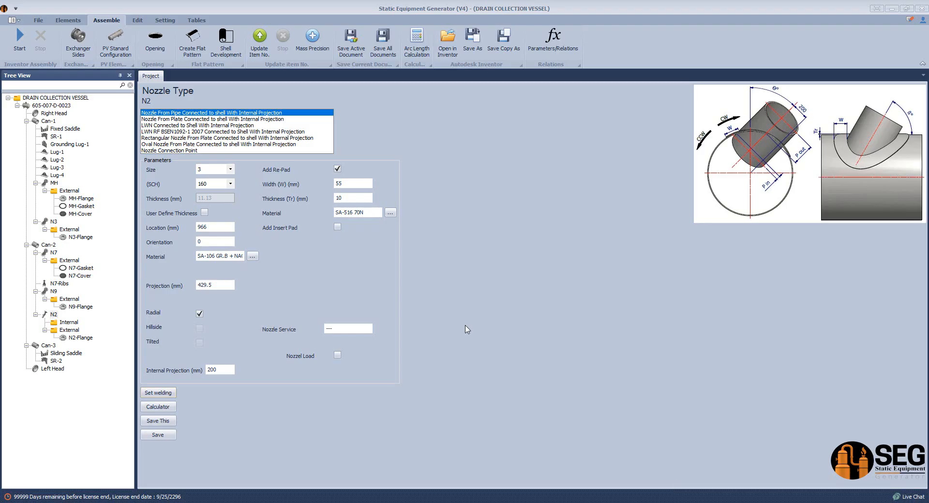
{"action": "left_click", "coordinate": [55, 324]}
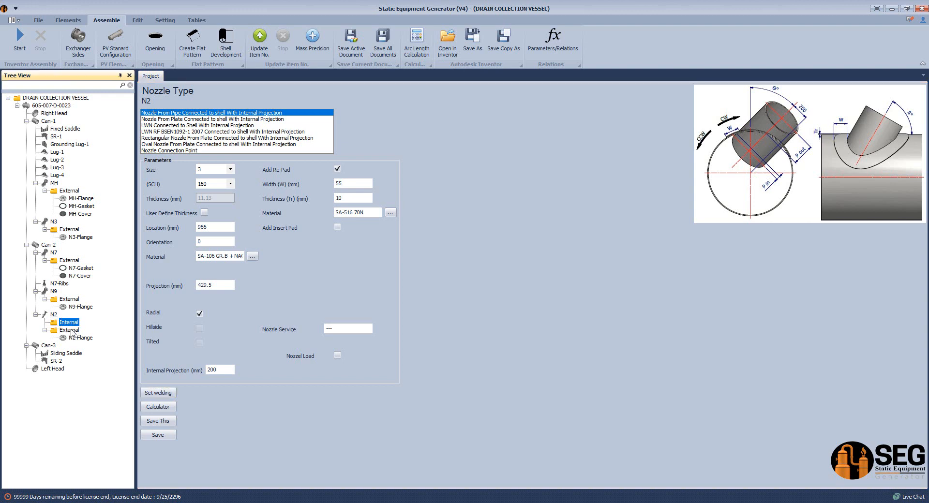
{"action": "left_click", "coordinate": [68, 20]}
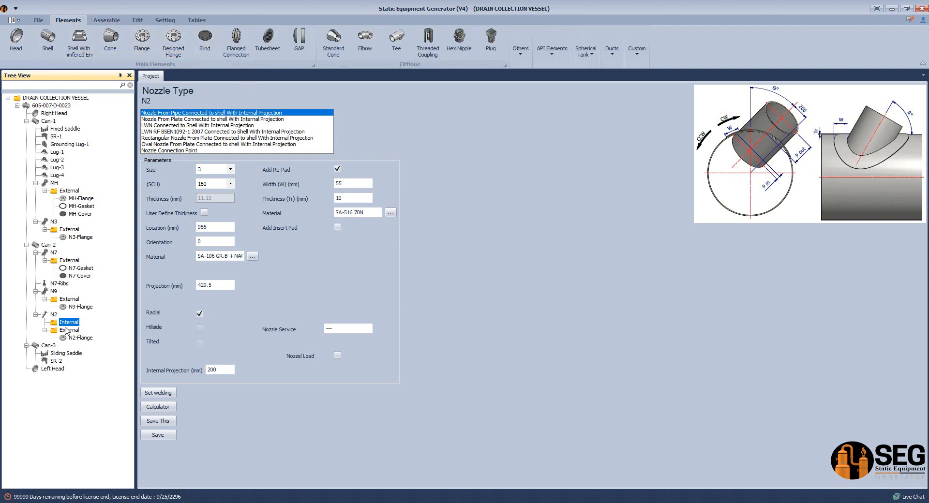
{"action": "left_click", "coordinate": [54, 315]}
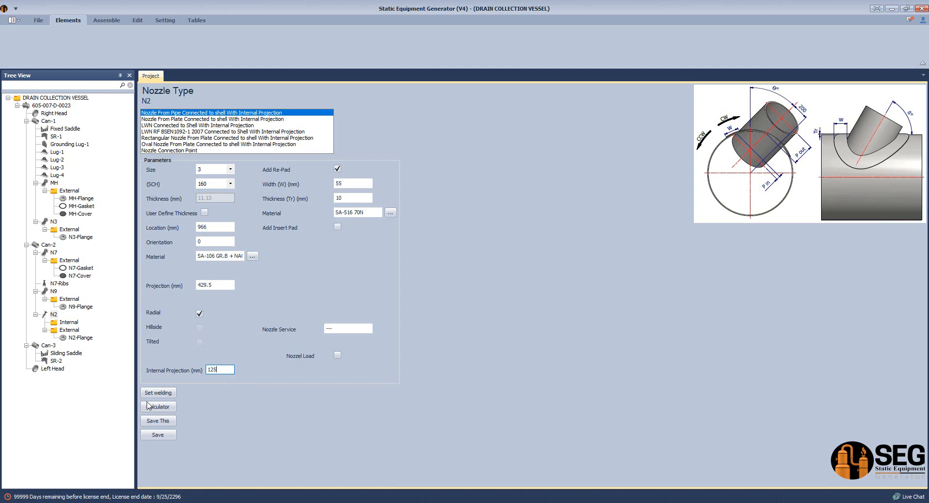
{"action": "left_click", "coordinate": [154, 435]}
Add a flange named N2-F1 to nozzle N2's internal parts.
{"action": "left_click", "coordinate": [73, 323]}
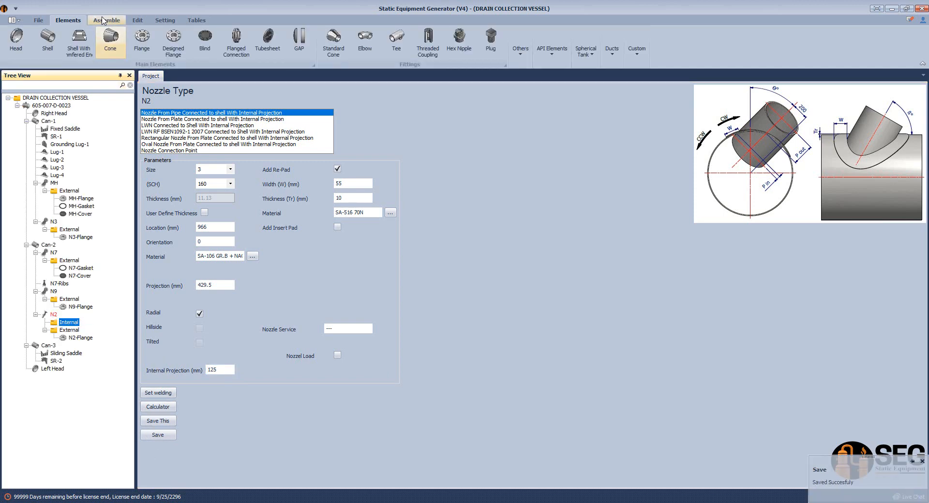
{"action": "left_click", "coordinate": [149, 50]}
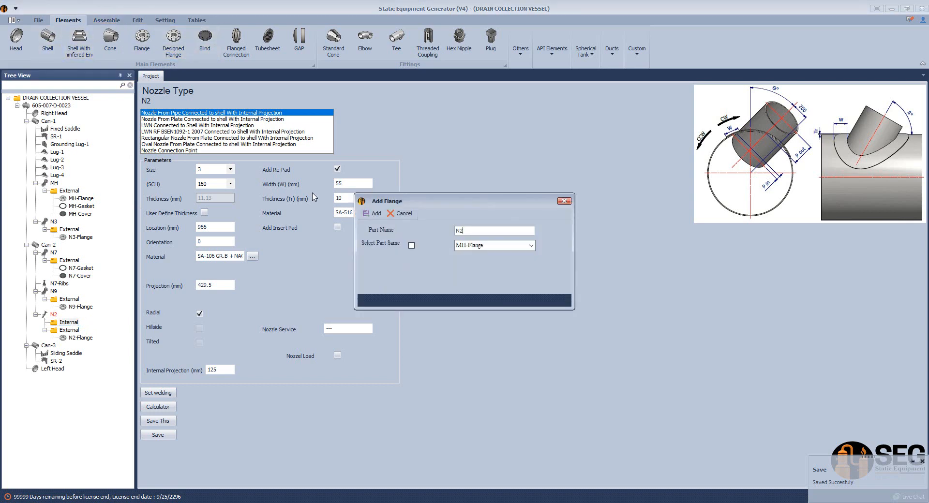
{"action": "type", "text": "N2-F1"}
{"action": "left_click", "coordinate": [376, 215]}
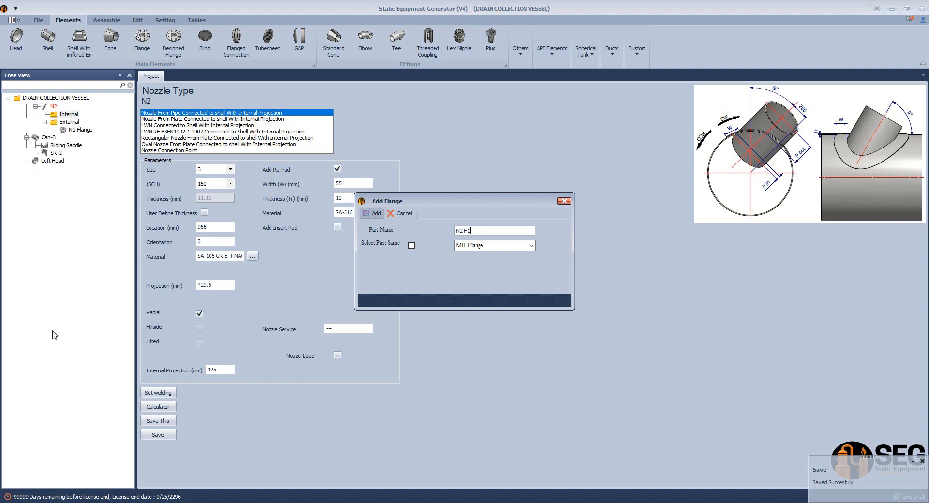
Set flange N2-F1 to type WN-RF ASME B16.5 with size 4 and pipe schedule 160.
{"action": "left_click", "coordinate": [66, 331]}
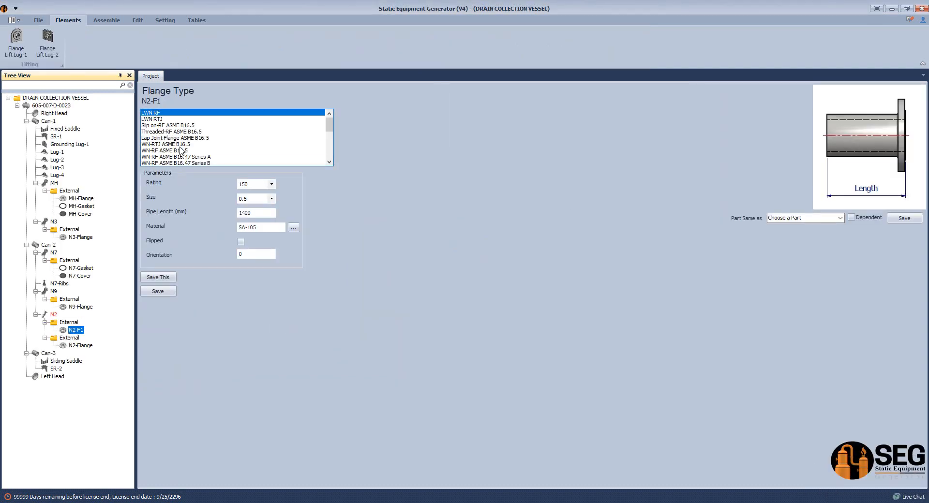
{"action": "left_click", "coordinate": [166, 150]}
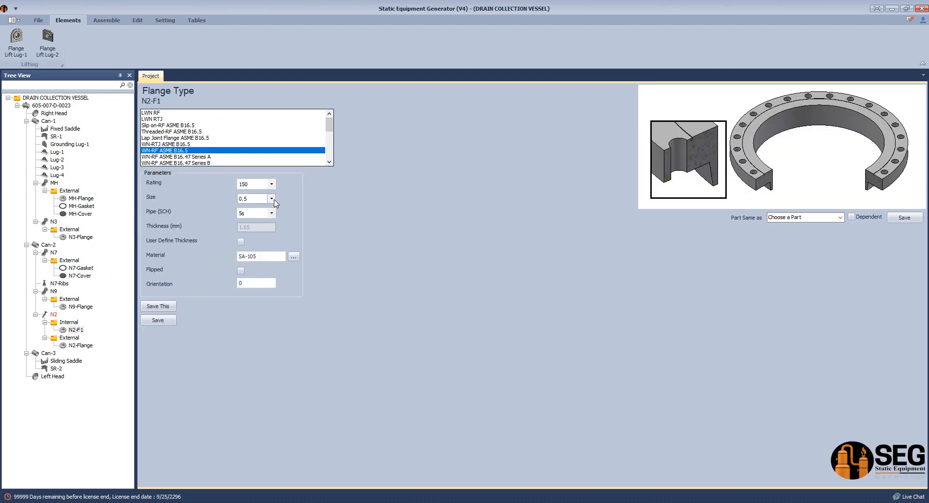
{"action": "left_click", "coordinate": [272, 199]}
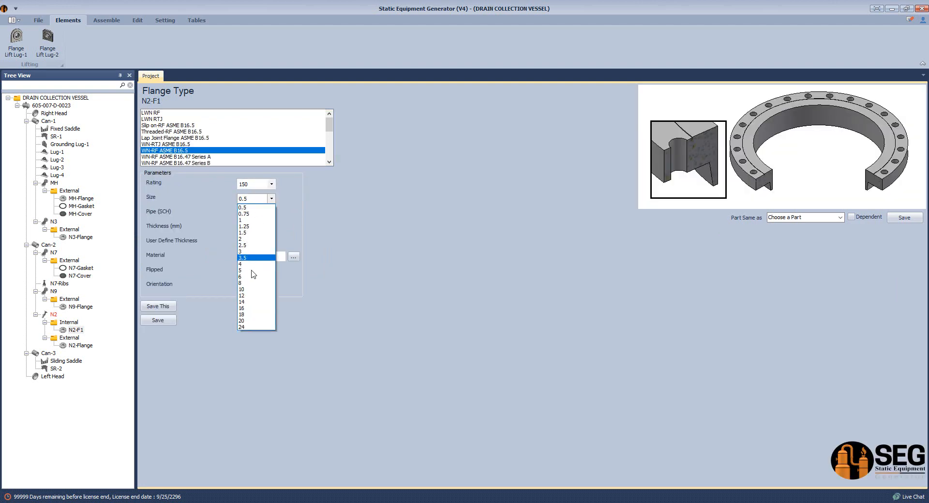
{"action": "left_click", "coordinate": [249, 264]}
{"action": "left_click", "coordinate": [272, 214]}
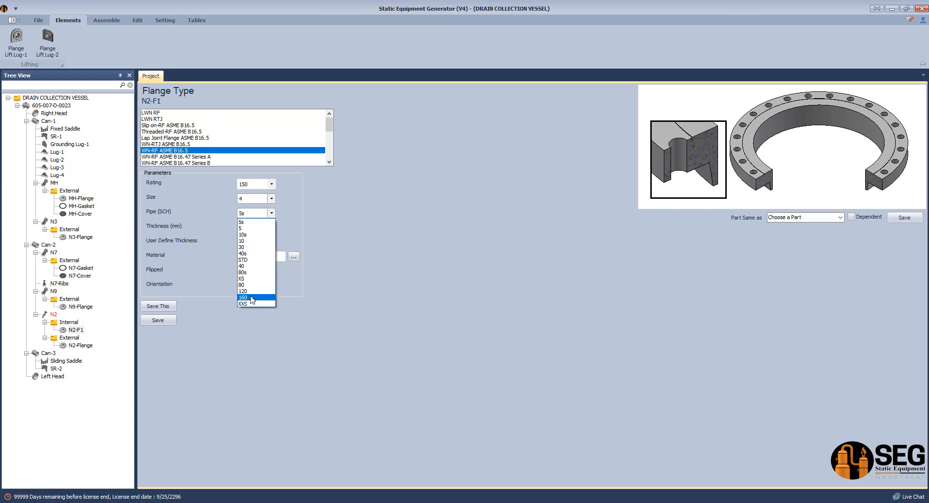
{"action": "left_click", "coordinate": [250, 304]}
Copy SA-350 LF2 CL.1 + NACE +HIC from the Material List workbook in Excel into flange N2-F1's material and save the flange.
{"action": "left_click", "coordinate": [265, 260]}
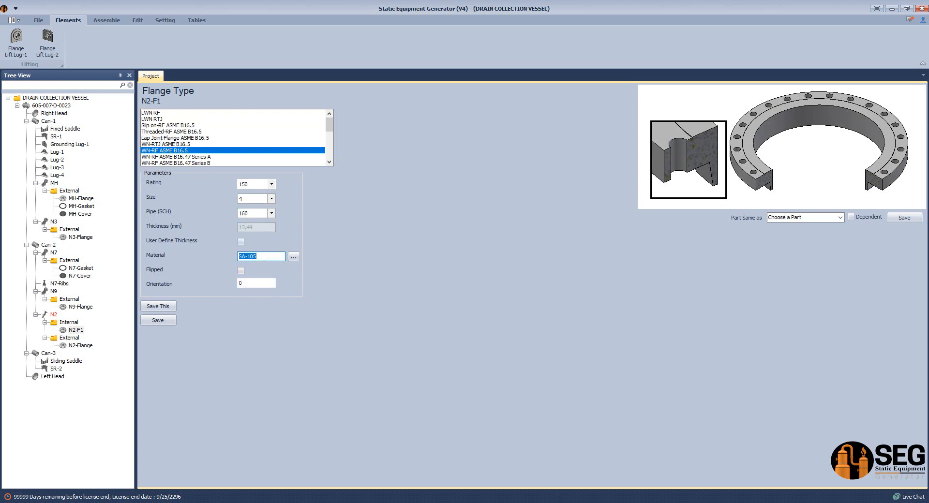
{"action": "key", "text": "alt+Tab"}
{"action": "double_click", "coordinate": [115, 192]}
{"action": "left_click_drag", "start_coordinate": [144, 189], "coordinate": [18, 189]}
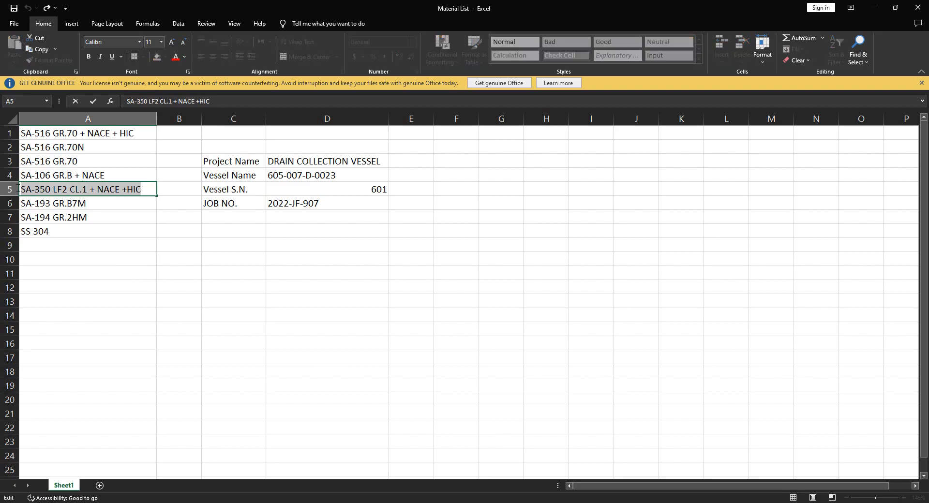
{"action": "key", "text": "ctrl+c"}
{"action": "key", "text": "alt+Tab"}
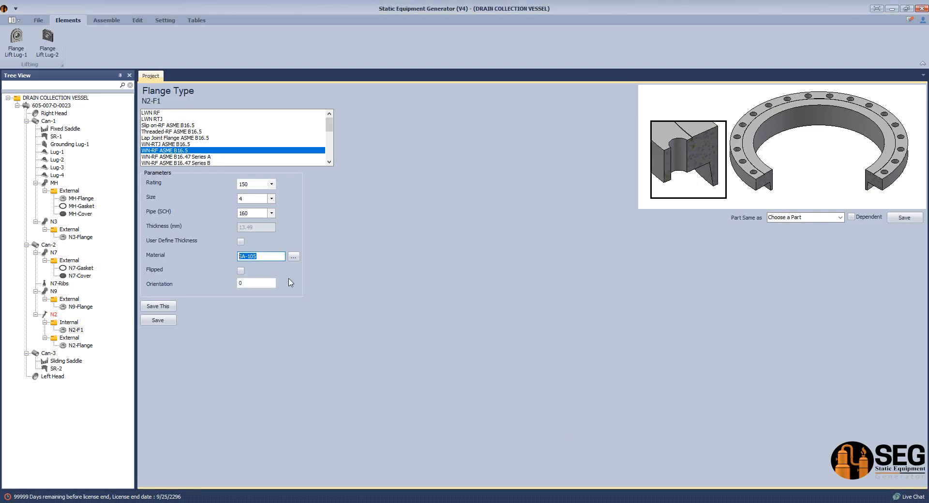
{"action": "key", "text": "ctrl+v"}
{"action": "left_click", "coordinate": [158, 320]}
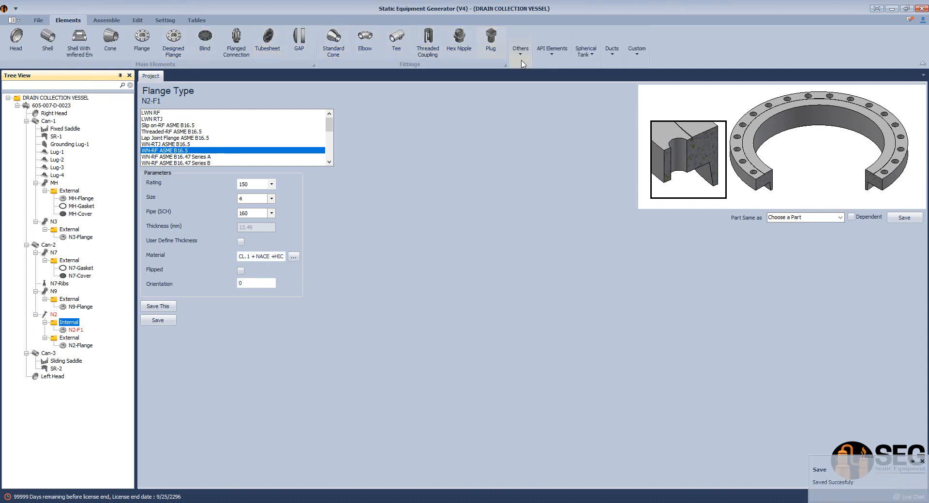
Add a gasket named N2-Gasket to nozzle N2's internal parts, set its size to 3 and save it.
{"action": "left_click", "coordinate": [521, 49]}
{"action": "left_click", "coordinate": [529, 84]}
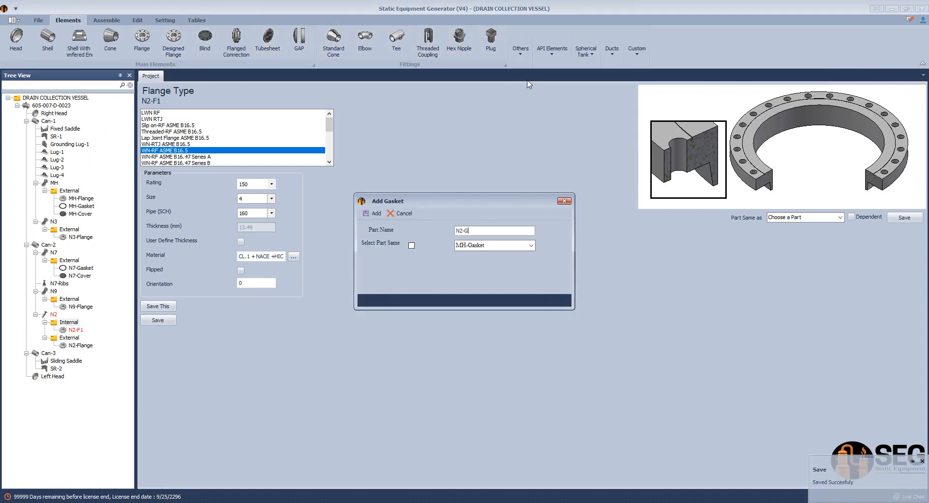
{"action": "left_click", "coordinate": [373, 213]}
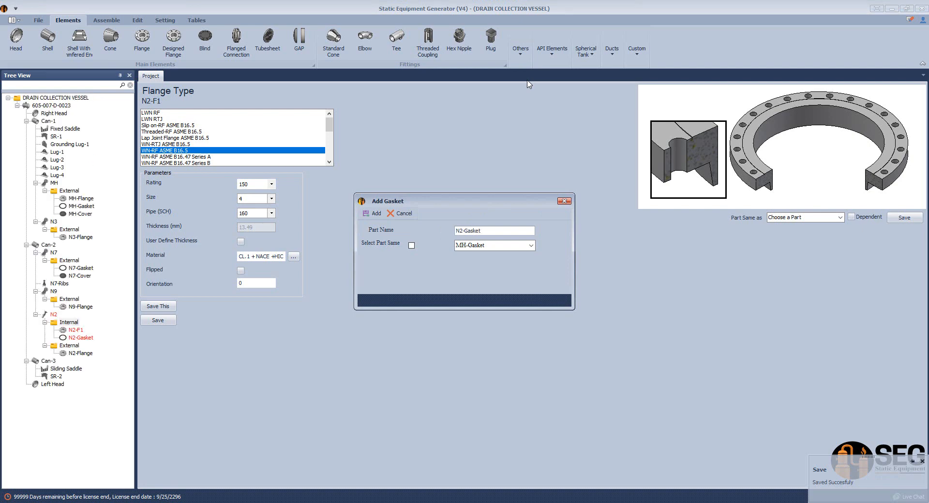
{"action": "left_click", "coordinate": [80, 338]}
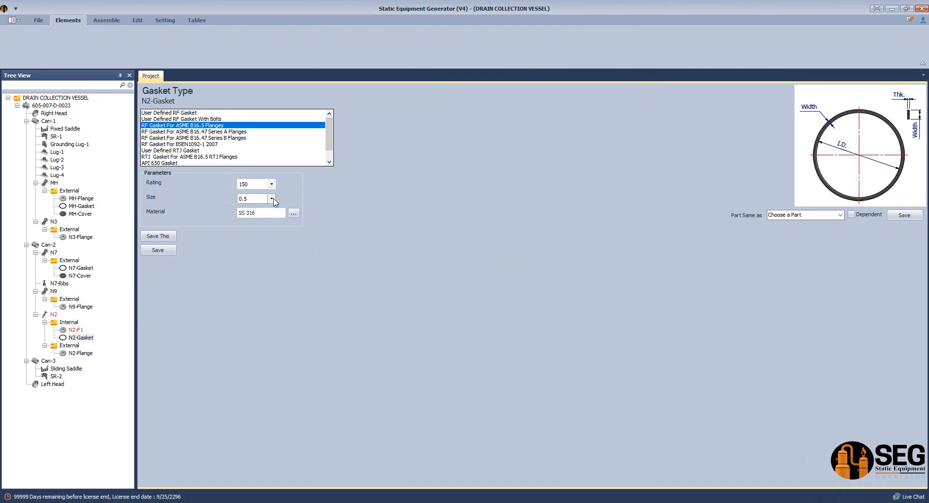
{"action": "left_click", "coordinate": [271, 199]}
{"action": "left_click", "coordinate": [251, 252]}
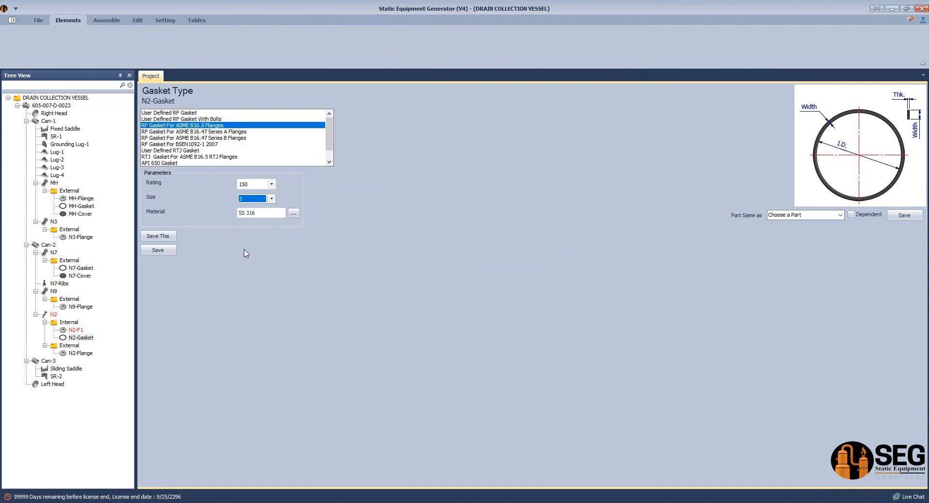
{"action": "left_click", "coordinate": [176, 250]}
Add a second internal flange named N2-F2 to nozzle N2, using the same part data as N2-F1.
{"action": "left_click", "coordinate": [69, 323]}
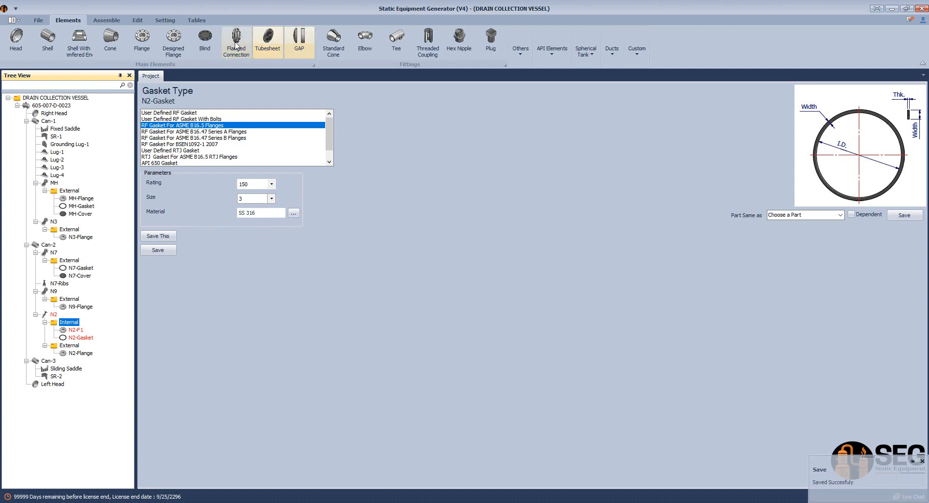
{"action": "left_click", "coordinate": [206, 44]}
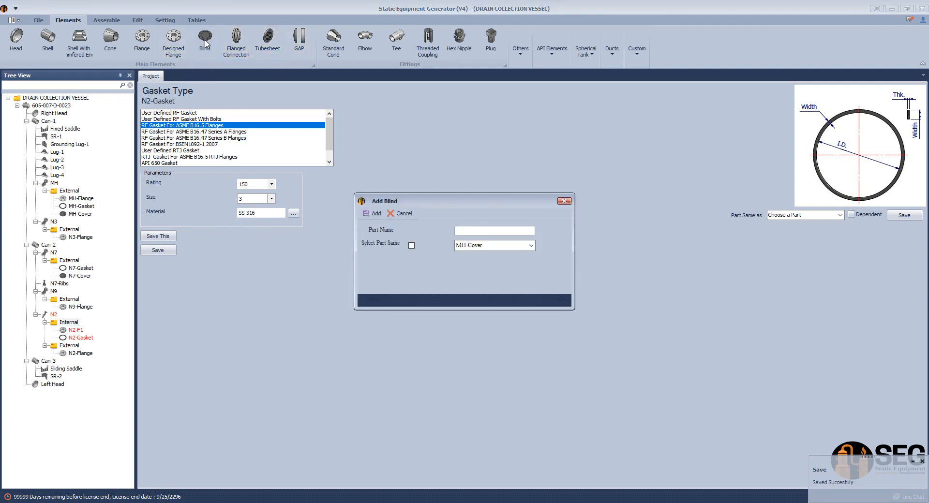
{"action": "left_click", "coordinate": [564, 201]}
{"action": "left_click", "coordinate": [142, 40]}
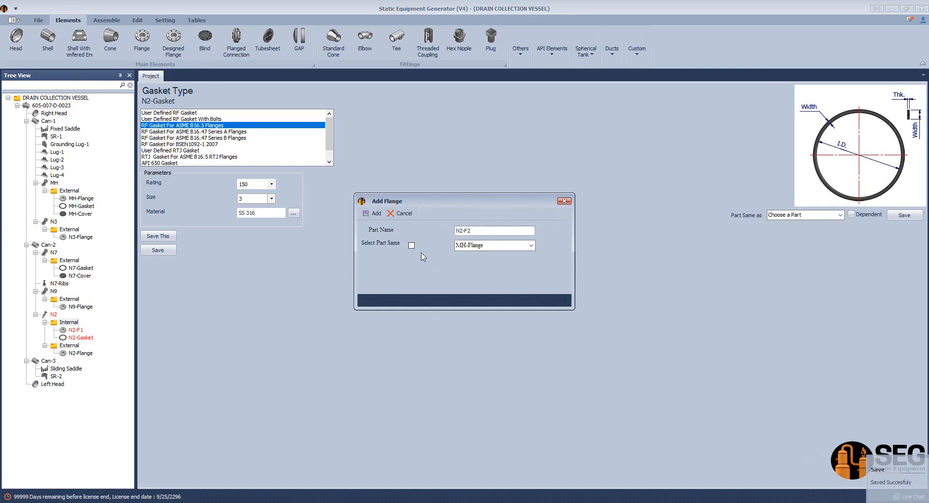
{"action": "left_click", "coordinate": [412, 246]}
{"action": "left_click", "coordinate": [530, 245]}
{"action": "left_click", "coordinate": [469, 278]}
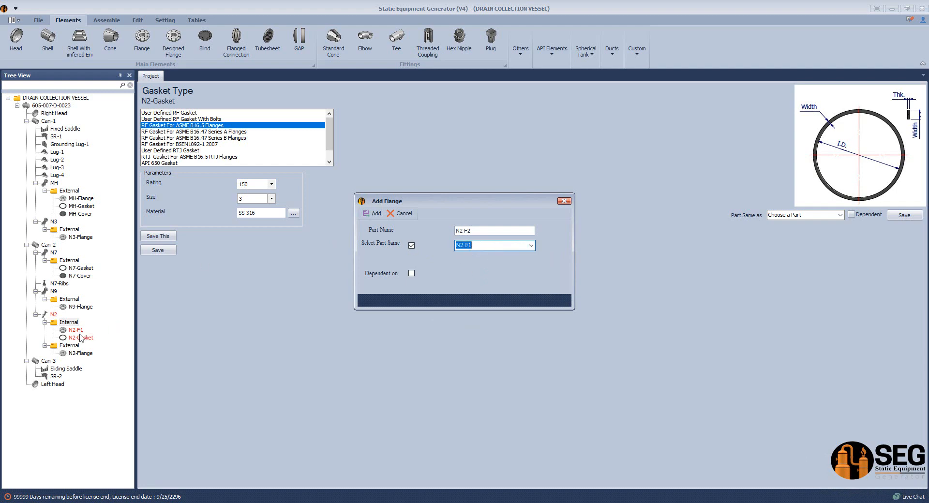
{"action": "left_click", "coordinate": [373, 214]}
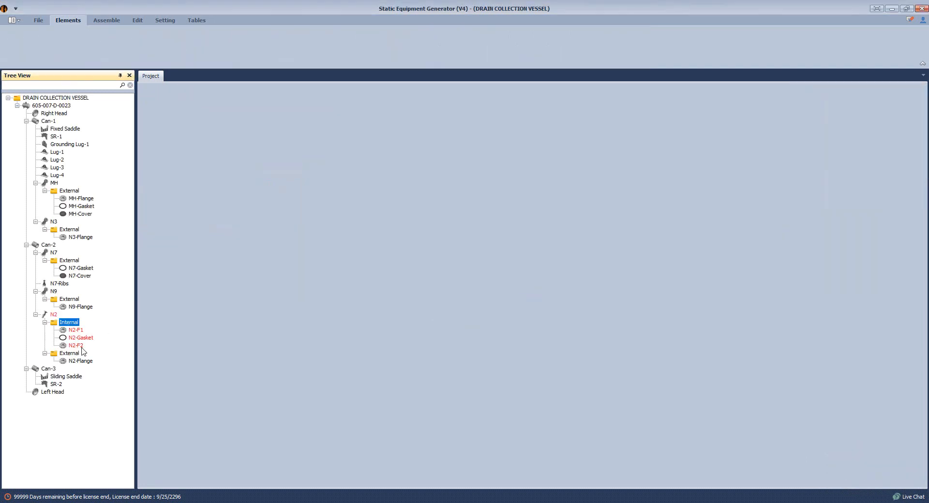
Make flange N2-F2 flipped and save it.
{"action": "left_click", "coordinate": [76, 346]}
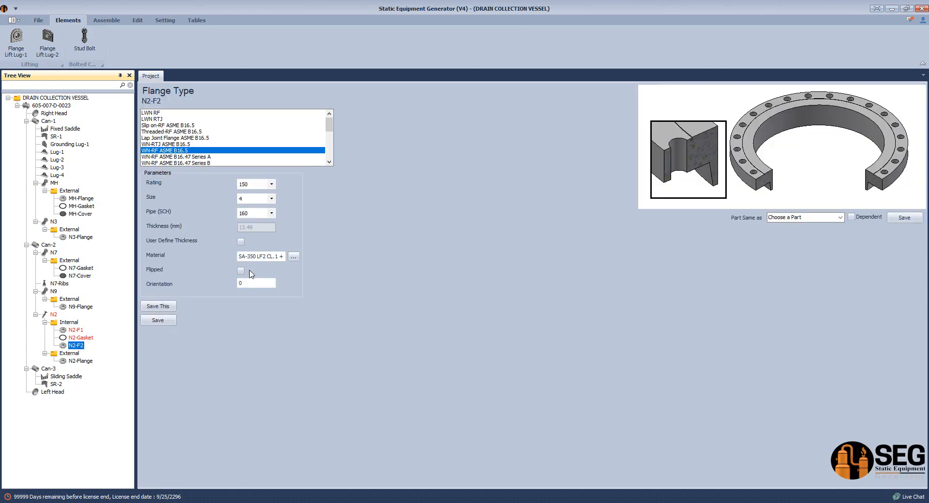
{"action": "left_click", "coordinate": [241, 271]}
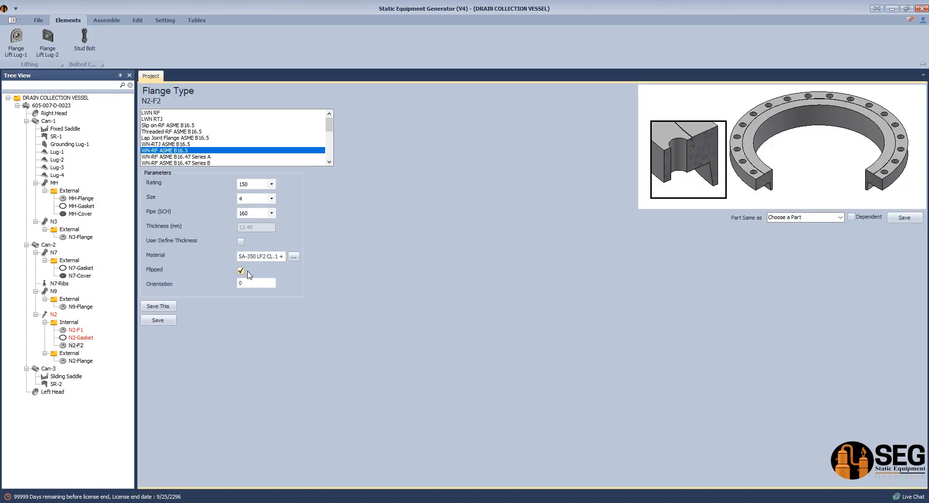
{"action": "left_click", "coordinate": [157, 321]}
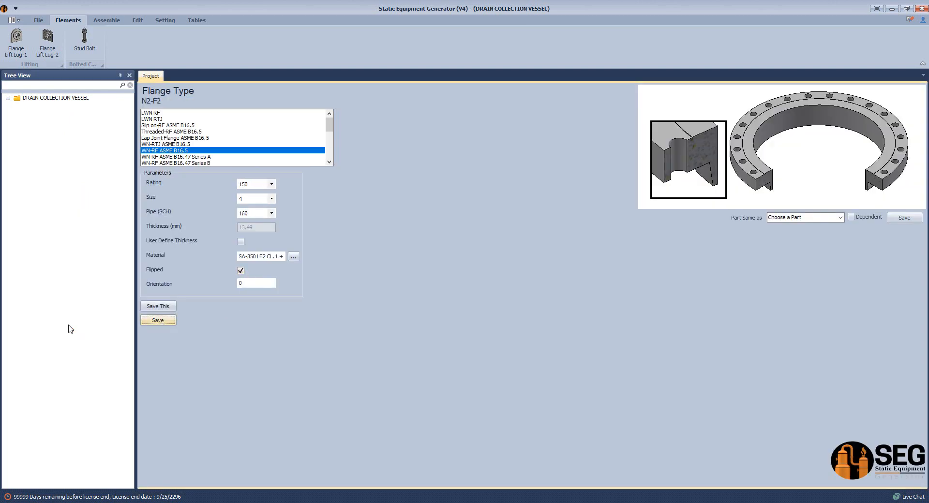
Add a shell part named N2-Pipe to nozzle N2's internal parts.
{"action": "left_click", "coordinate": [69, 322]}
{"action": "left_click", "coordinate": [51, 41]}
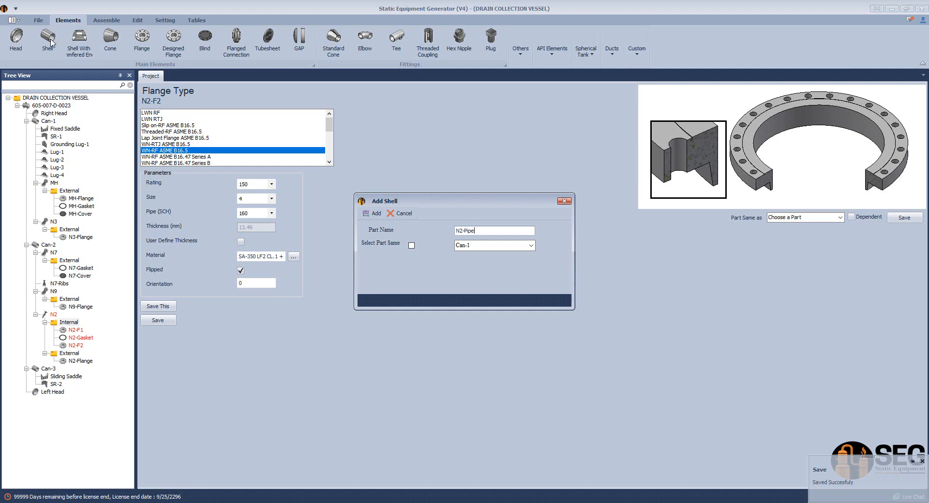
{"action": "key", "text": "Return"}
Set N2-Pipe's outer diameter to 3, pipe schedule to 160 and length to 1500 mm.
{"action": "left_click", "coordinate": [76, 353]}
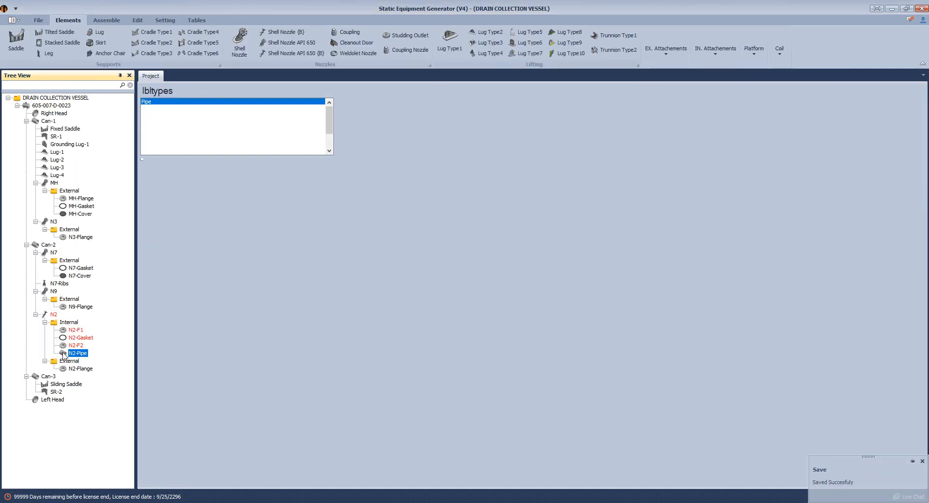
{"action": "left_click", "coordinate": [269, 182]}
{"action": "scroll", "coordinate": [262, 197], "scroll_direction": "up", "scroll_amount": 5}
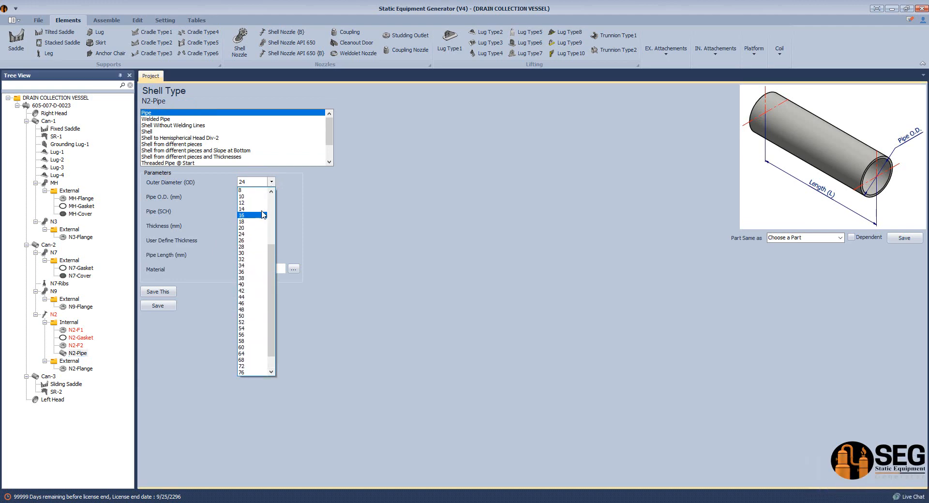
{"action": "left_click", "coordinate": [252, 215]}
{"action": "left_click", "coordinate": [271, 211]}
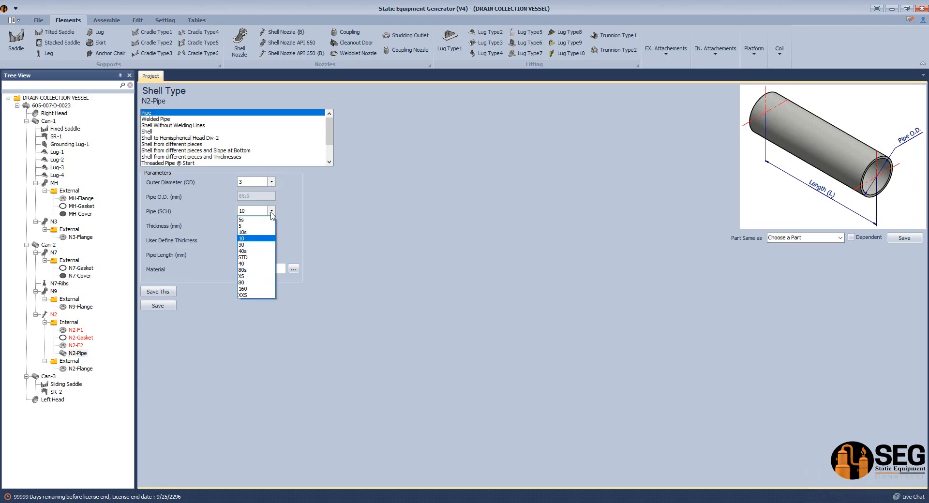
{"action": "left_click", "coordinate": [243, 289]}
{"action": "key", "text": "Tab"}
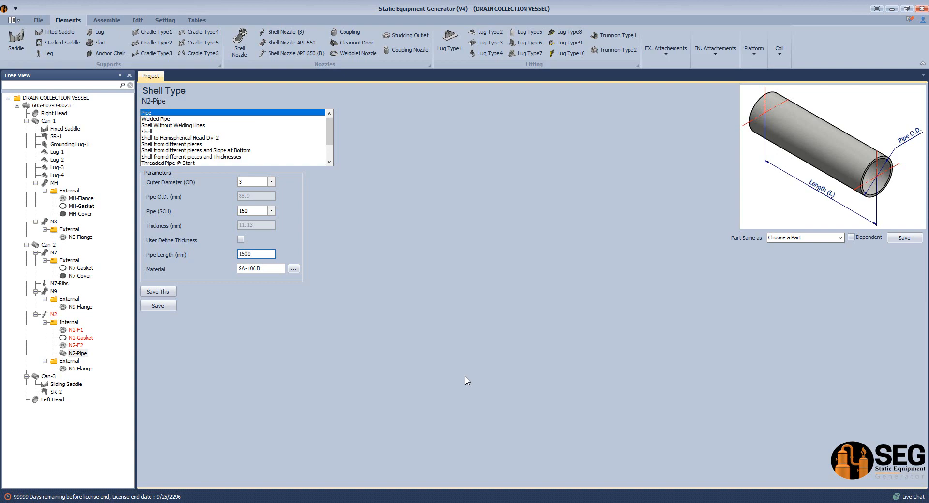
Copy the material SA-106 GR.B + NACE from the Material List workbook in Excel and return to Static Equipment Generator.
{"action": "key", "text": "alt+Tab"}
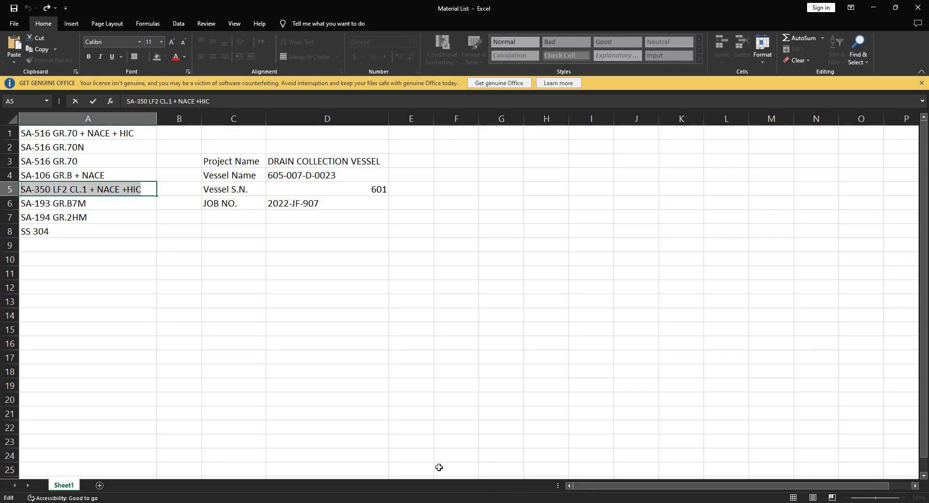
{"action": "left_click", "coordinate": [119, 163]}
{"action": "double_click", "coordinate": [113, 174]}
{"action": "left_click_drag", "start_coordinate": [113, 175], "coordinate": [16, 174]}
{"action": "key", "text": "ctrl+c"}
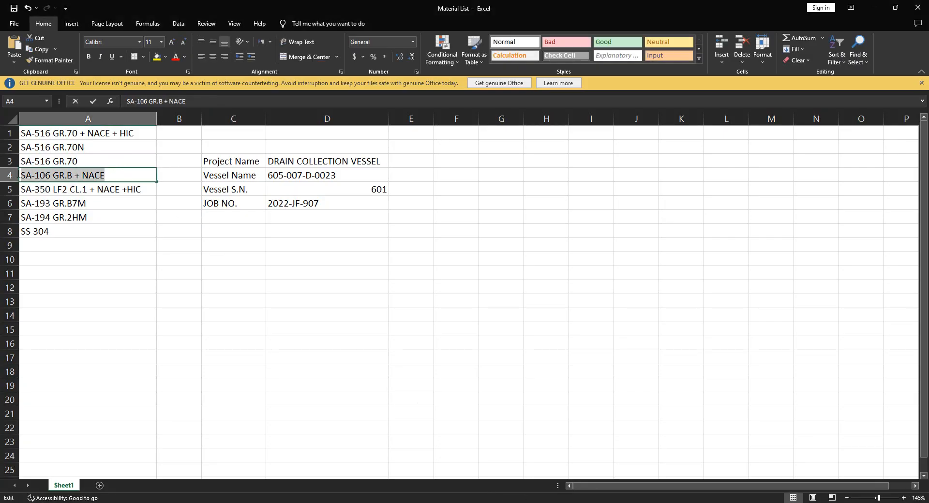
{"action": "left_click", "coordinate": [692, 502]}
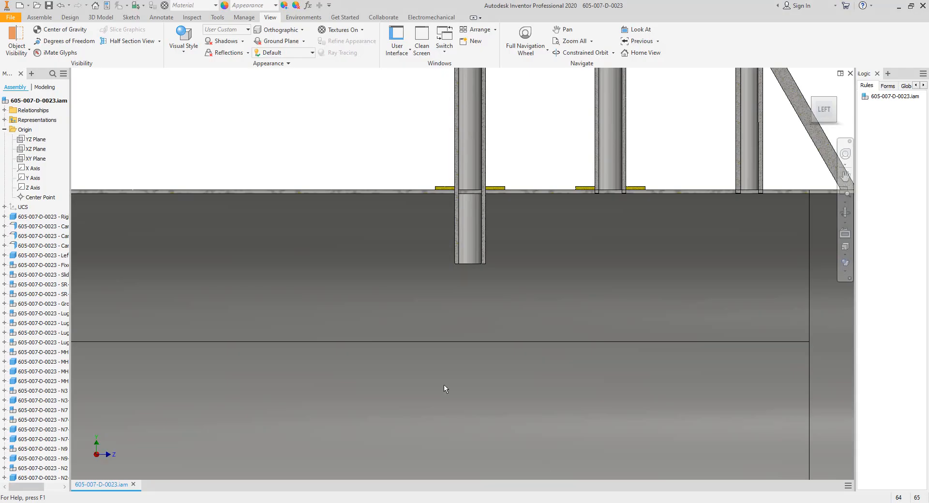
{"action": "left_click", "coordinate": [697, 502]}
{"action": "left_click_drag", "start_coordinate": [257, 254], "coordinate": [193, 254]}
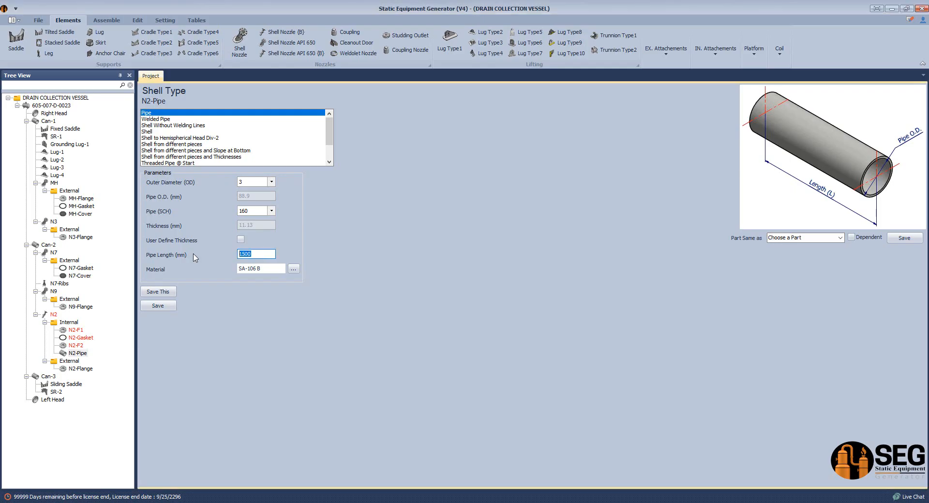
{"action": "type", "text": "106.106."}
{"action": "double_click", "coordinate": [268, 255]}
{"action": "type", "text": "1"}
Set N2-Pipe's material to the copied SA-106 GR.B + NACE and save the pipe.
{"action": "left_click_drag", "start_coordinate": [265, 269], "coordinate": [219, 272]}
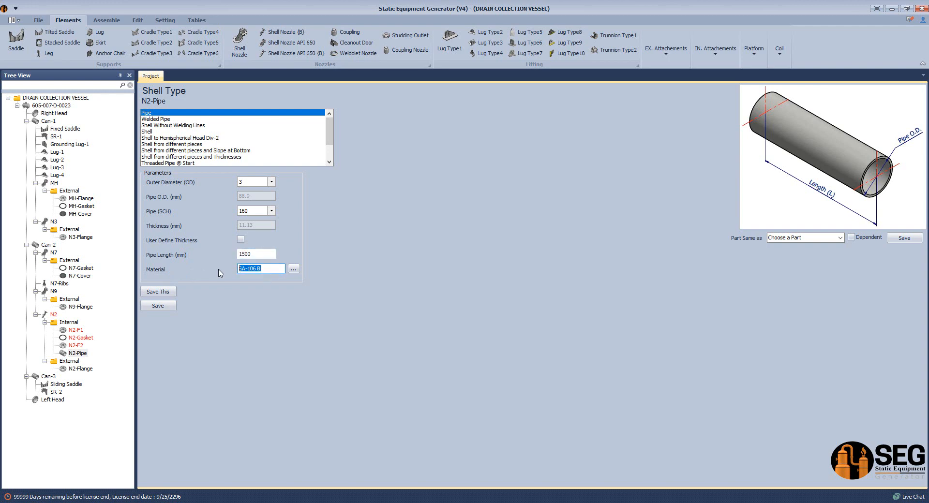
{"action": "key", "text": "ctrl+v"}
{"action": "left_click", "coordinate": [173, 306]}
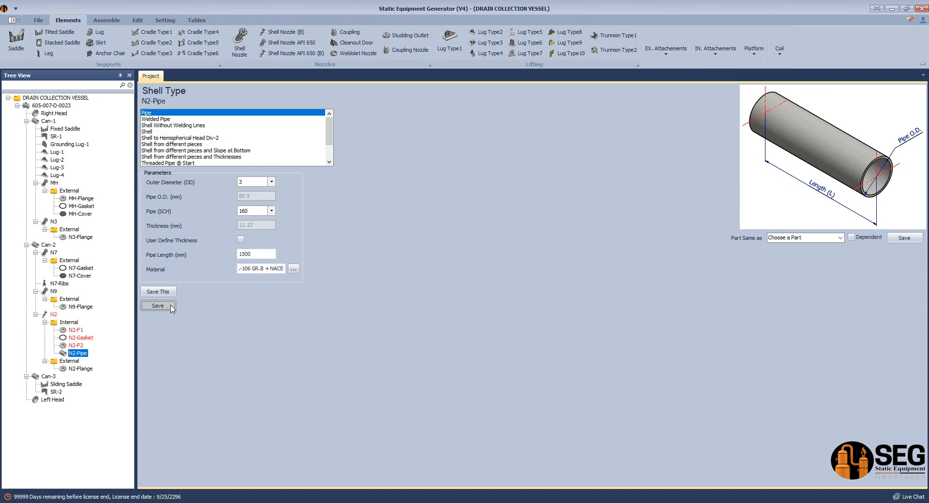
Generate nozzle N2's internal flanges, gasket and pipe in the Inventor assembly, inspect their joint, and return to Static Equipment Generator.
{"action": "left_click", "coordinate": [97, 21]}
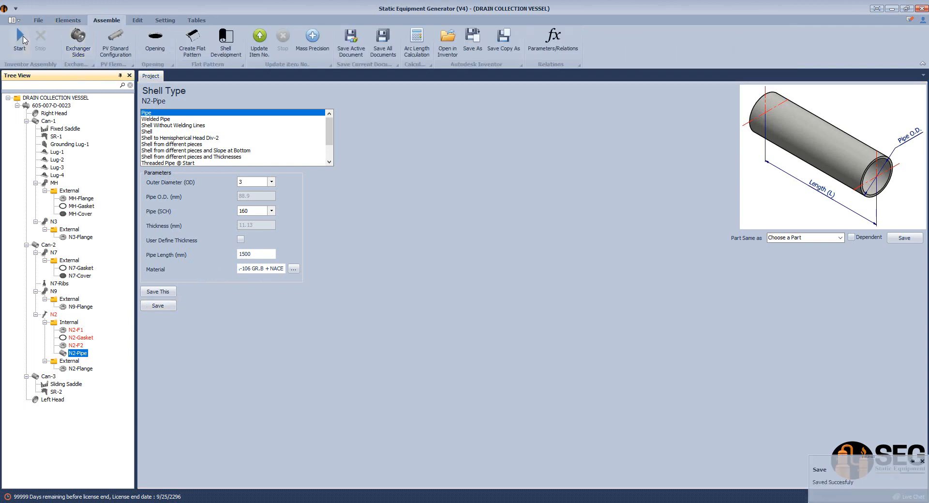
{"action": "key", "text": "alt+Tab"}
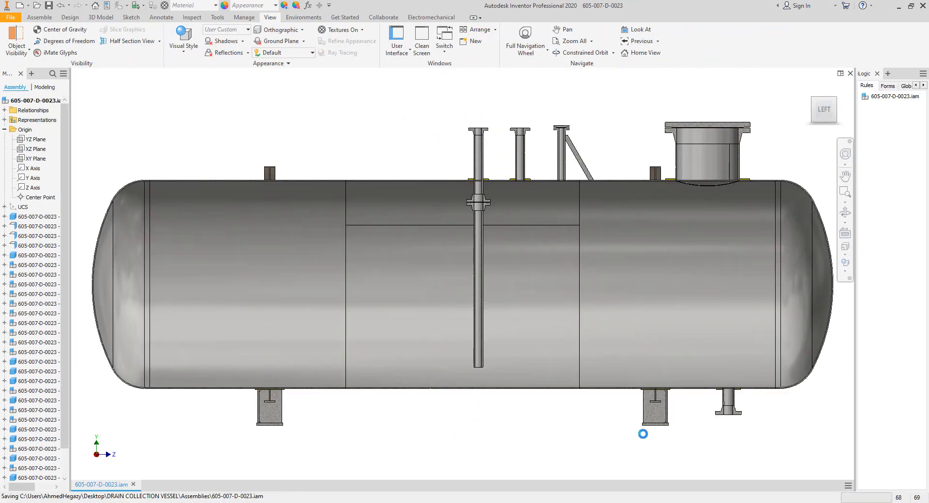
{"action": "scroll", "coordinate": [481, 330], "scroll_direction": "down", "scroll_amount": 3}
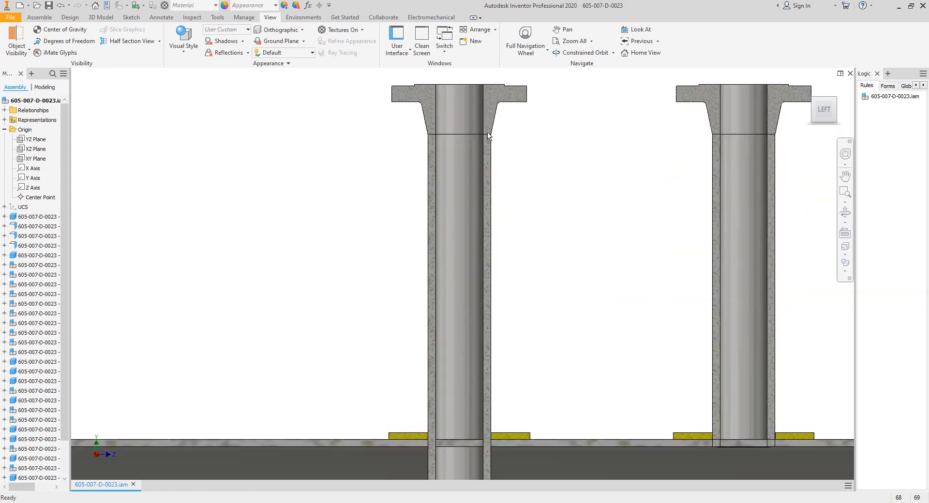
{"action": "scroll", "coordinate": [447, 386], "scroll_direction": "up", "scroll_amount": 3}
{"action": "scroll", "coordinate": [442, 420], "scroll_direction": "down", "scroll_amount": 4}
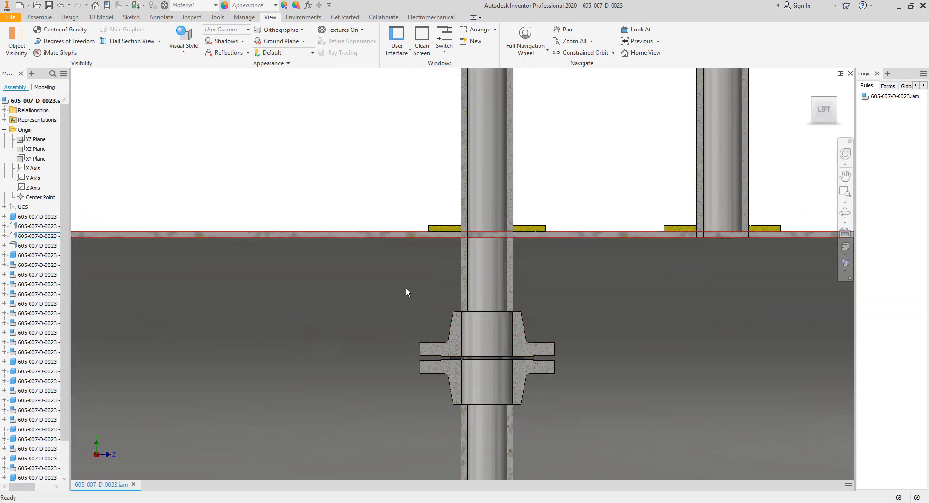
{"action": "left_click_drag", "start_coordinate": [405, 289], "coordinate": [606, 419]}
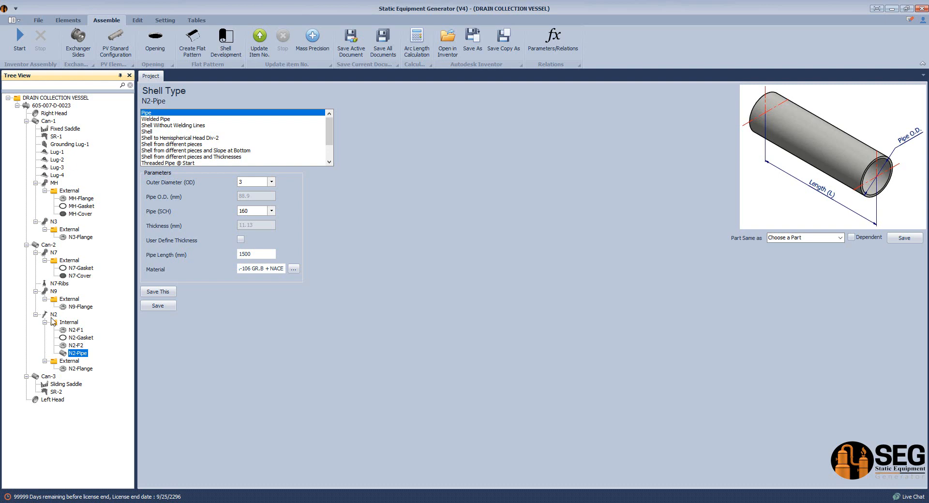
Set the size of nozzle N2's internal flange N2-F1 to 3, save it, and check N2-Gasket.
{"action": "left_click", "coordinate": [75, 330]}
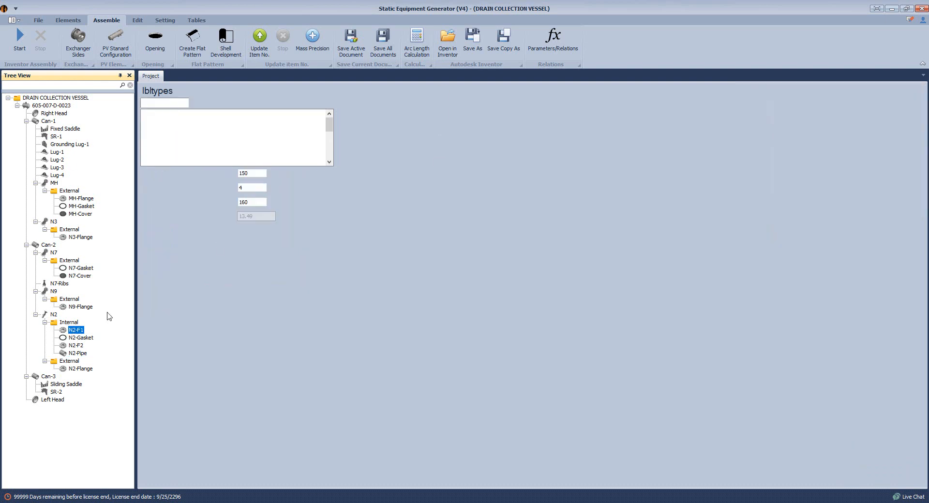
{"action": "left_click", "coordinate": [265, 200]}
{"action": "left_click", "coordinate": [241, 252]}
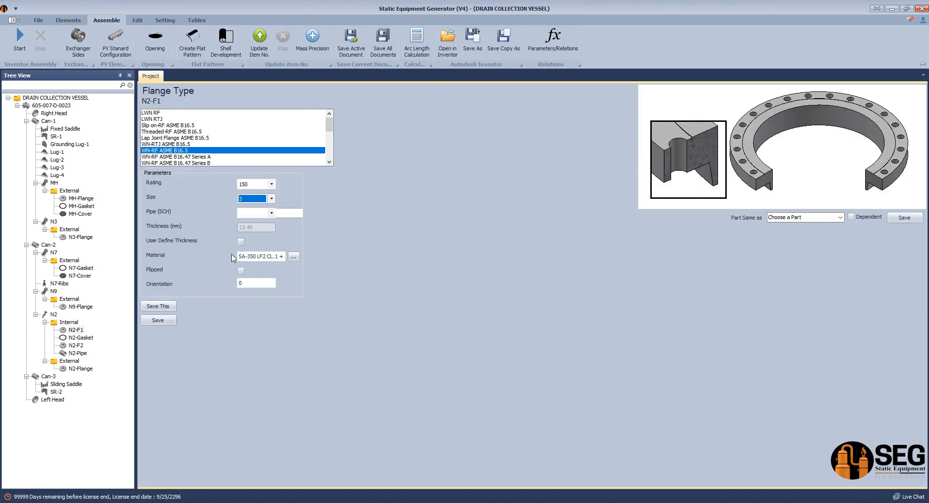
{"action": "left_click", "coordinate": [158, 320]}
{"action": "left_click", "coordinate": [80, 338]}
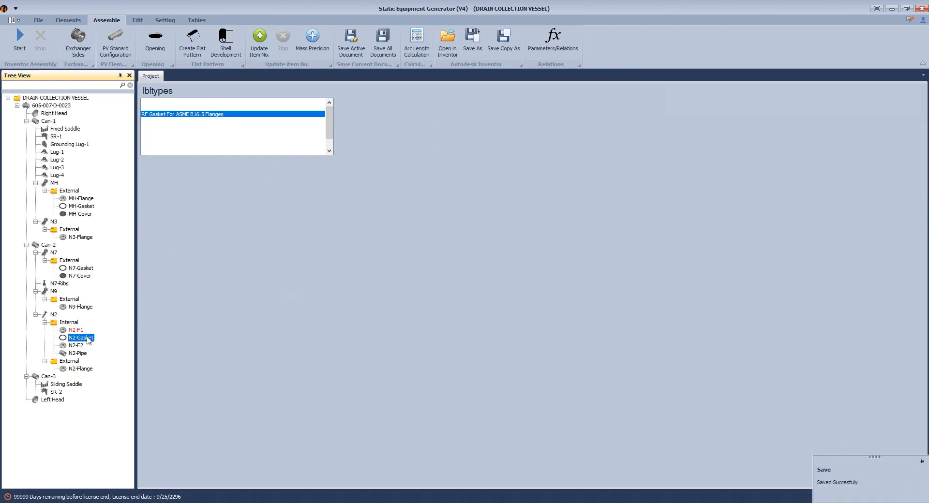
Set the size of internal flange N2-F2 to 3 and save the flange.
{"action": "left_click", "coordinate": [77, 346]}
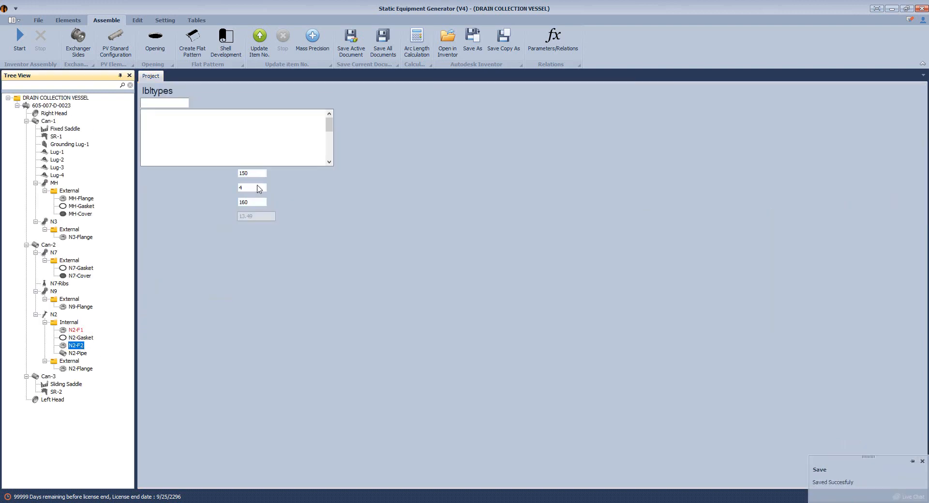
{"action": "left_click", "coordinate": [254, 203]}
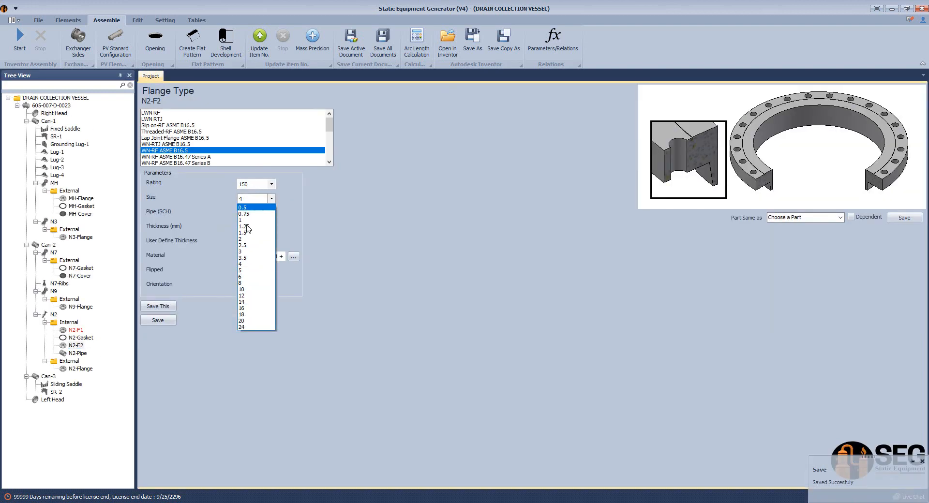
{"action": "left_click", "coordinate": [240, 252]}
{"action": "left_click", "coordinate": [167, 321]}
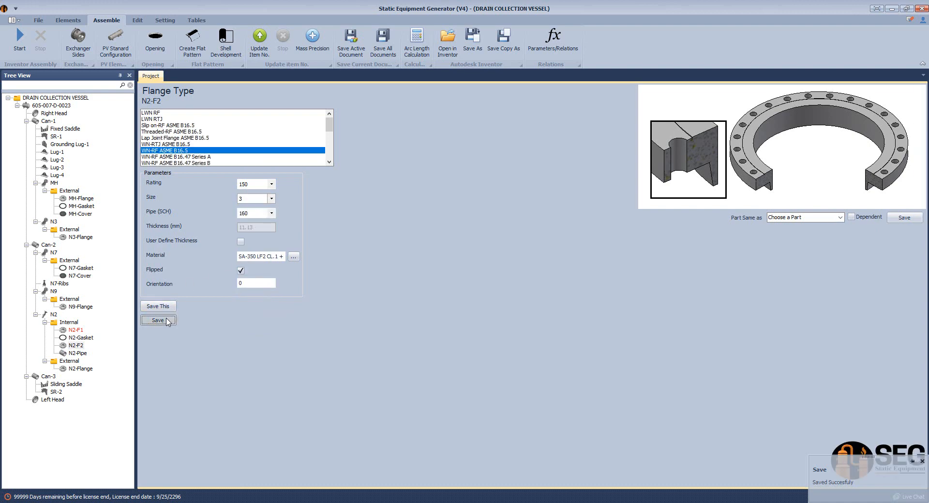
Check N2-Pipe's parameters, regenerate the Inventor assembly with the resized flanges, and examine nozzle N2's internal flange joint in section.
{"action": "left_click", "coordinate": [79, 354]}
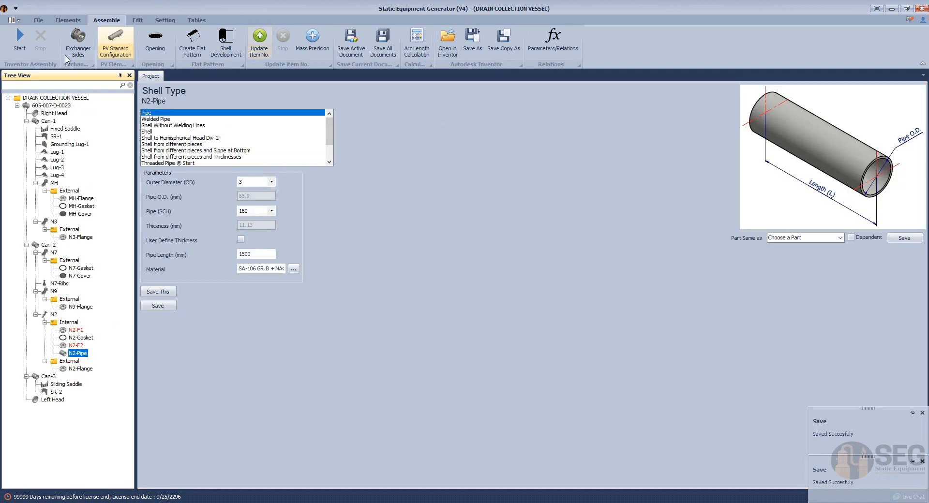
{"action": "left_click", "coordinate": [19, 41]}
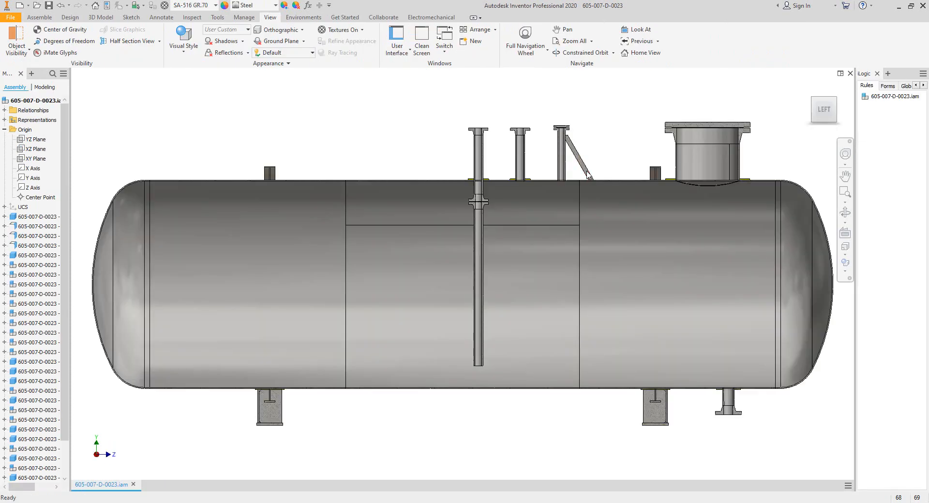
{"action": "left_click", "coordinate": [845, 213]}
{"action": "left_click_drag", "start_coordinate": [460, 269], "coordinate": [475, 201]}
{"action": "scroll", "coordinate": [473, 202], "scroll_direction": "down", "scroll_amount": 3}
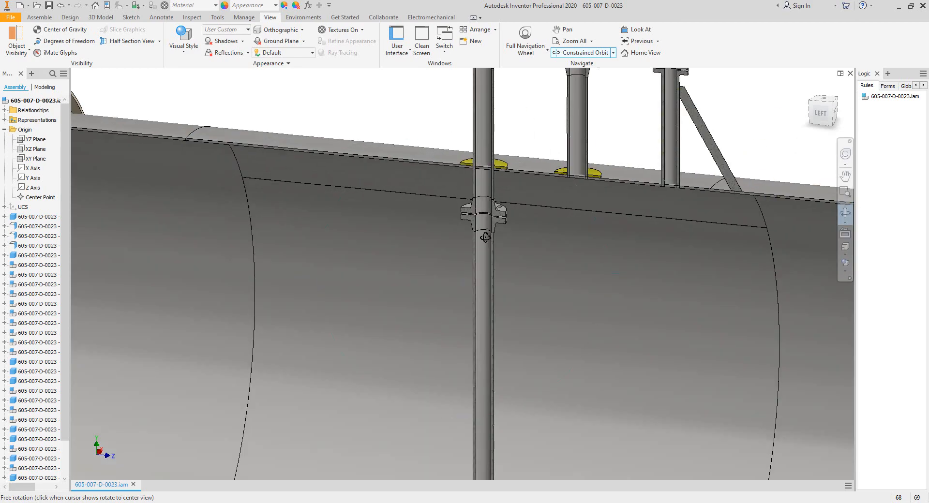
{"action": "left_click_drag", "start_coordinate": [485, 237], "coordinate": [458, 167]}
{"action": "scroll", "coordinate": [455, 162], "scroll_direction": "down", "scroll_amount": 3}
{"action": "left_click_drag", "start_coordinate": [499, 262], "coordinate": [477, 265]}
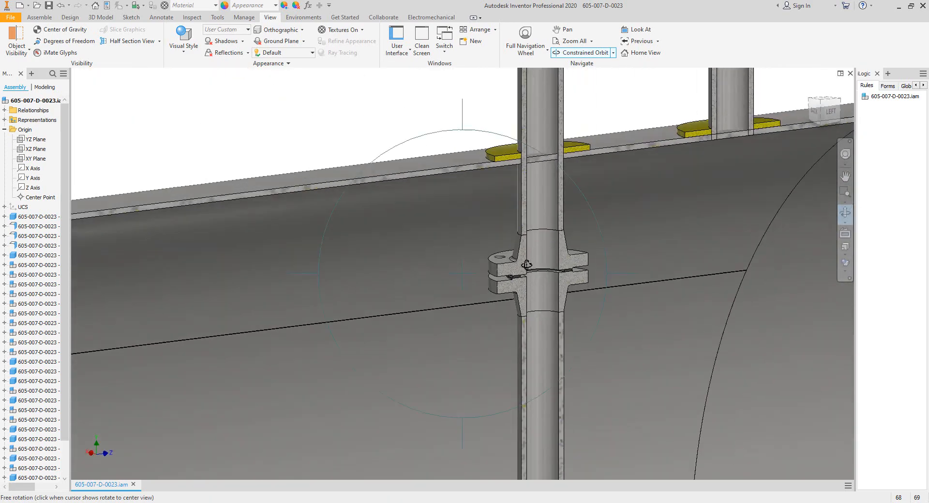
{"action": "left_click_drag", "start_coordinate": [548, 301], "coordinate": [510, 290]}
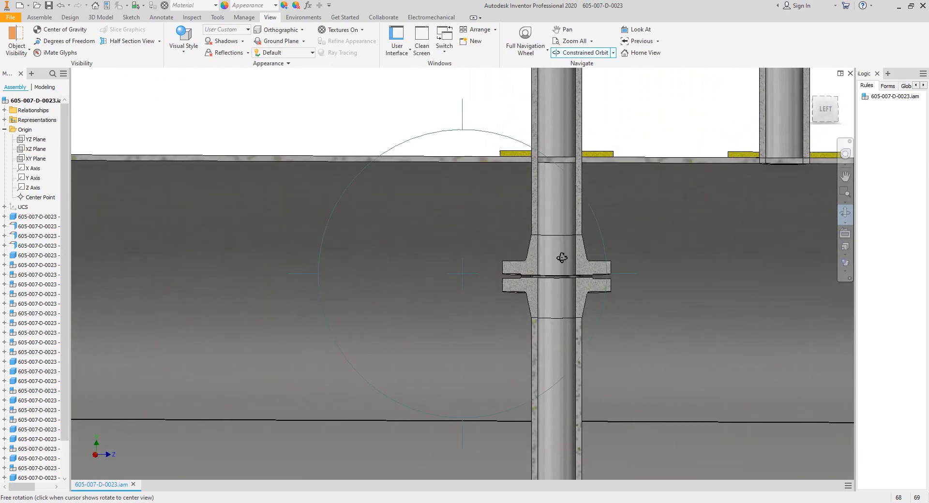
{"action": "scroll", "coordinate": [455, 218], "scroll_direction": "down", "scroll_amount": 5}
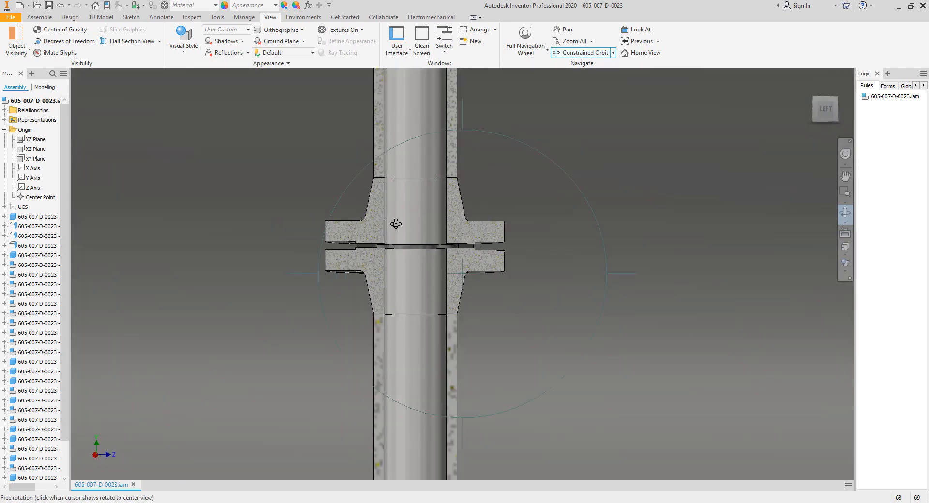
{"action": "scroll", "coordinate": [396, 226], "scroll_direction": "up", "scroll_amount": 5}
{"action": "left_click", "coordinate": [824, 113]}
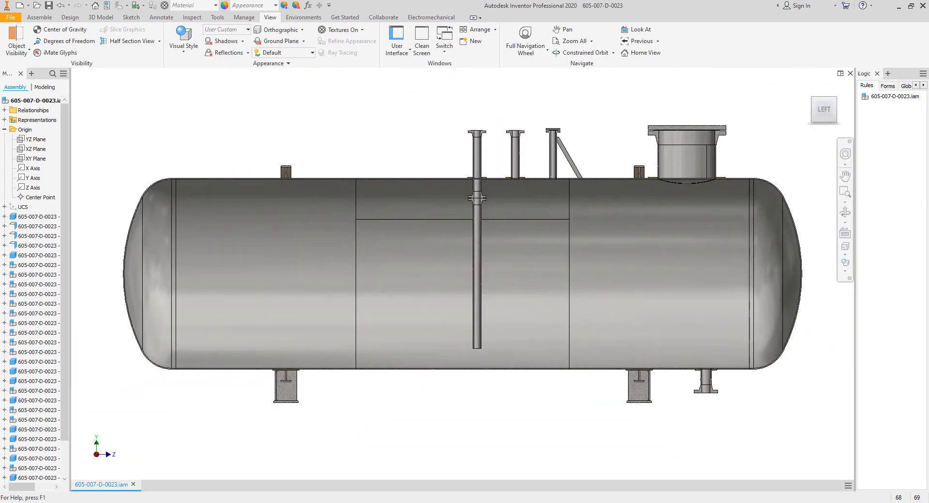
Mark nozzle N5 on the GA drawing in Acrobat and add a shell nozzle named N5 to Can-2 in Static Equipment Generator.
{"action": "left_click", "coordinate": [436, 467]}
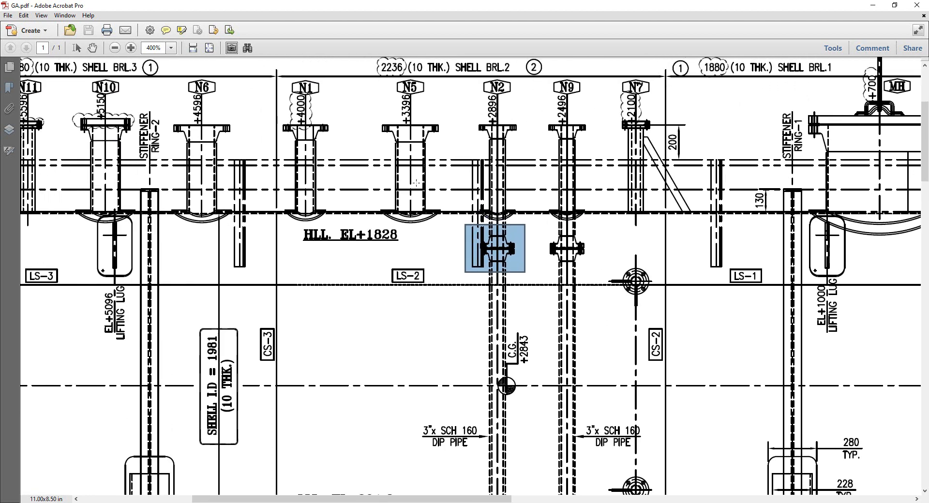
{"action": "scroll", "coordinate": [415, 112], "scroll_direction": "up", "scroll_amount": 1}
{"action": "left_click_drag", "start_coordinate": [378, 90], "coordinate": [456, 257]}
{"action": "left_click", "coordinate": [697, 501]}
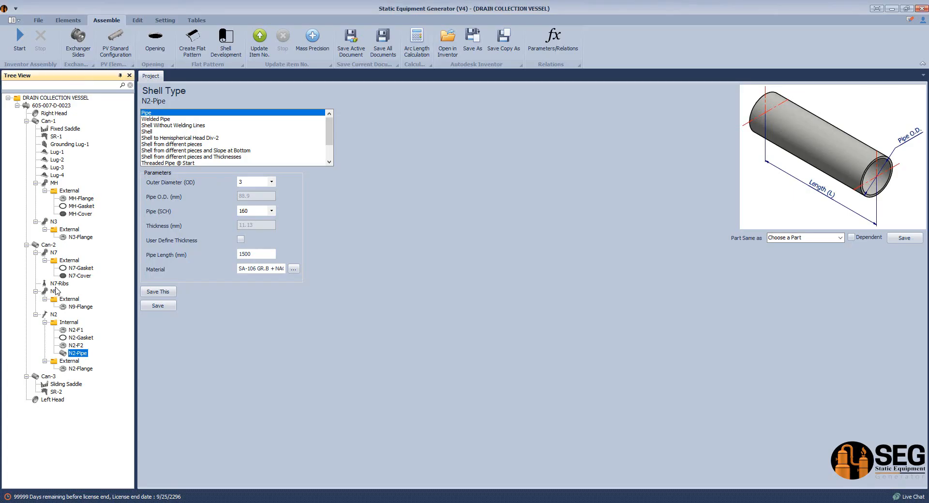
{"action": "left_click", "coordinate": [49, 244]}
{"action": "left_click", "coordinate": [79, 22]}
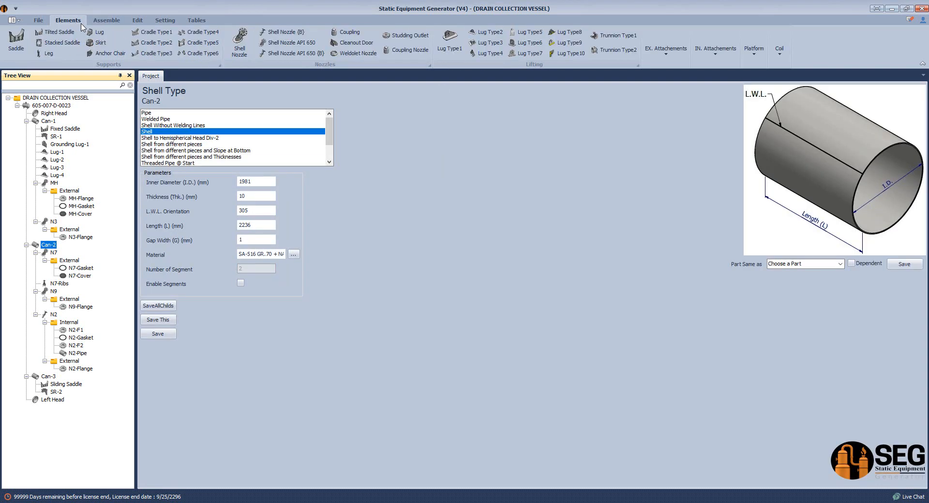
{"action": "left_click", "coordinate": [247, 43]}
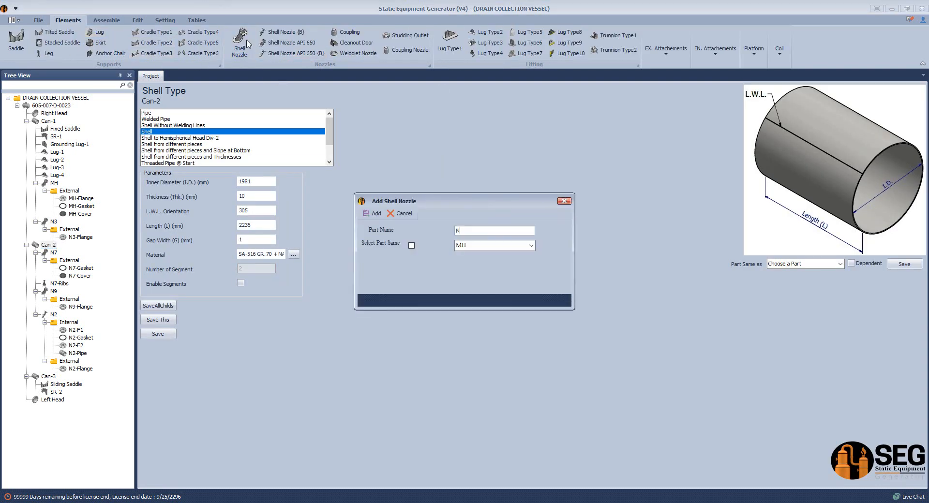
{"action": "type", "text": "N5"}
{"action": "left_click", "coordinate": [377, 214]}
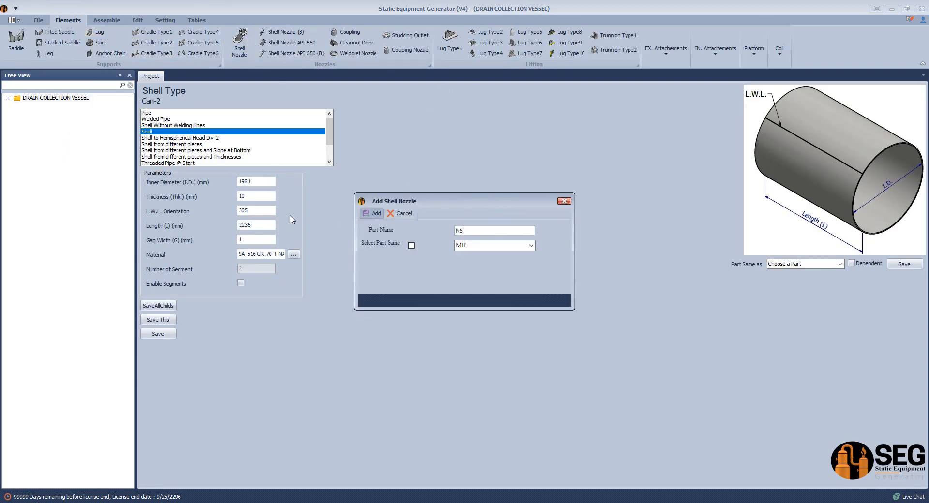
Set nozzle N5's pipe size to 6 and its schedule to 80.
{"action": "left_click", "coordinate": [54, 377]}
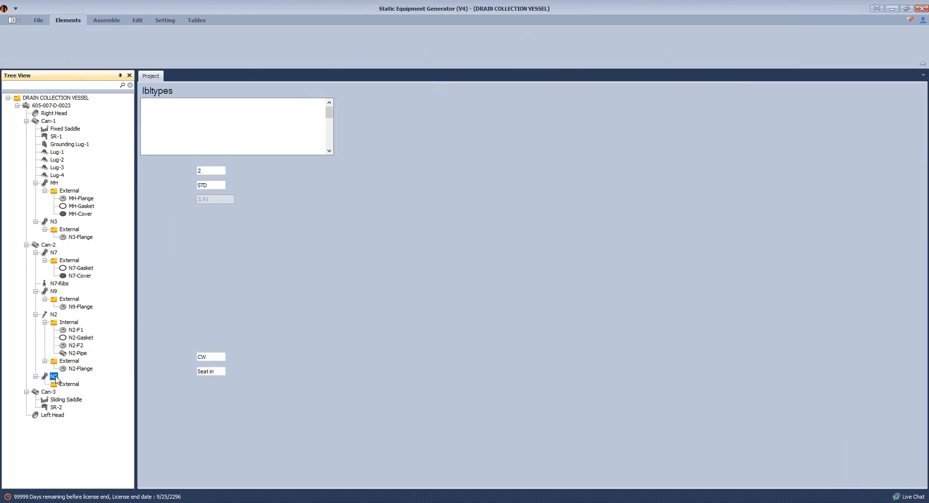
{"action": "left_click", "coordinate": [230, 182]}
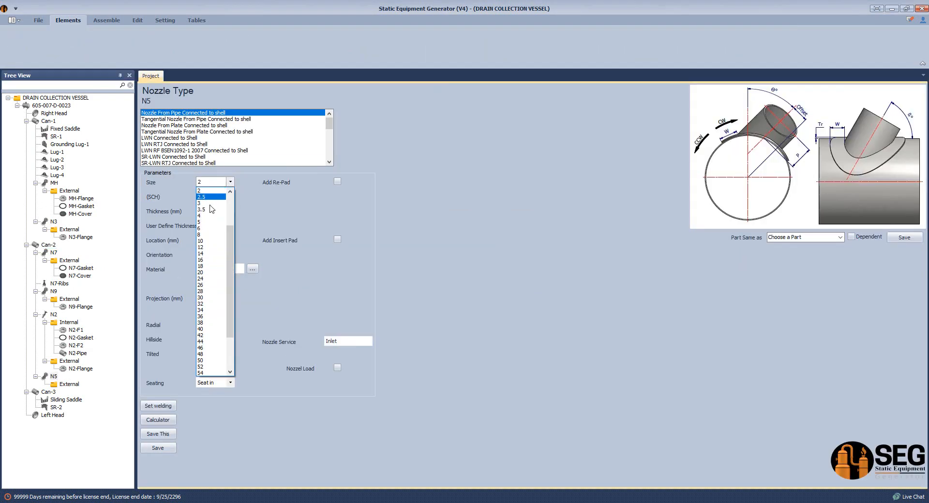
{"action": "left_click", "coordinate": [202, 231]}
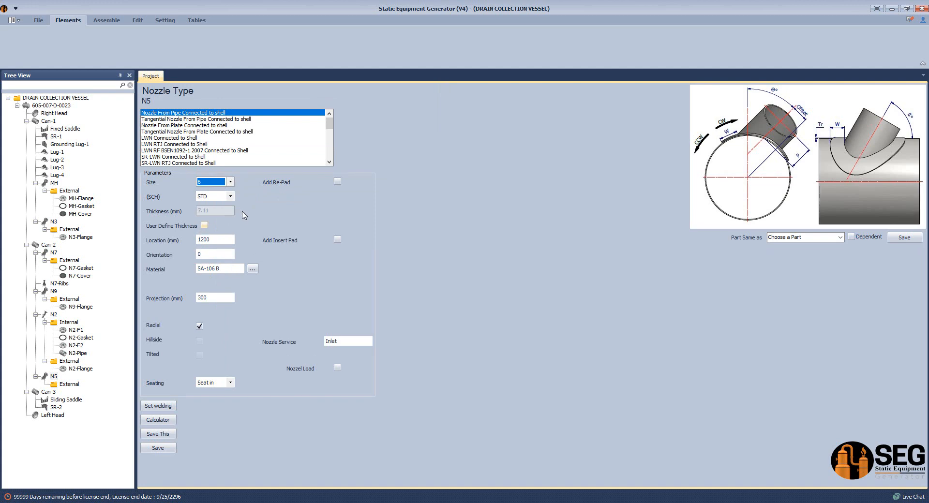
{"action": "left_click", "coordinate": [230, 197]}
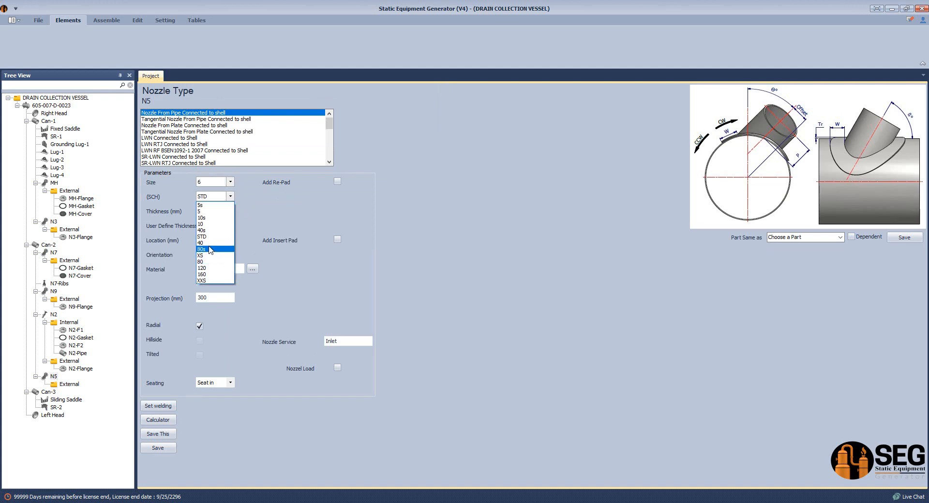
{"action": "left_click", "coordinate": [210, 244]}
{"action": "left_click", "coordinate": [230, 196]}
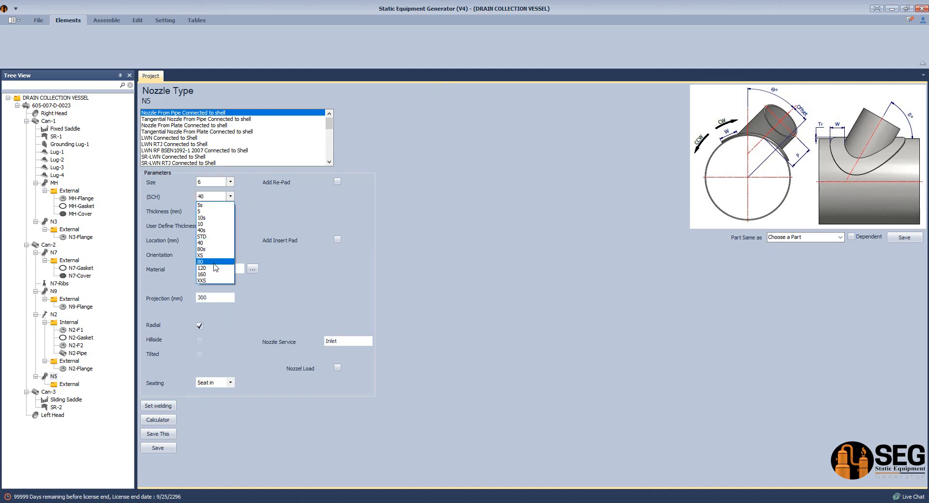
{"action": "left_click", "coordinate": [216, 262]}
Set nozzle N5's location on Can-2 to 1466 mm.
{"action": "left_click", "coordinate": [224, 240]}
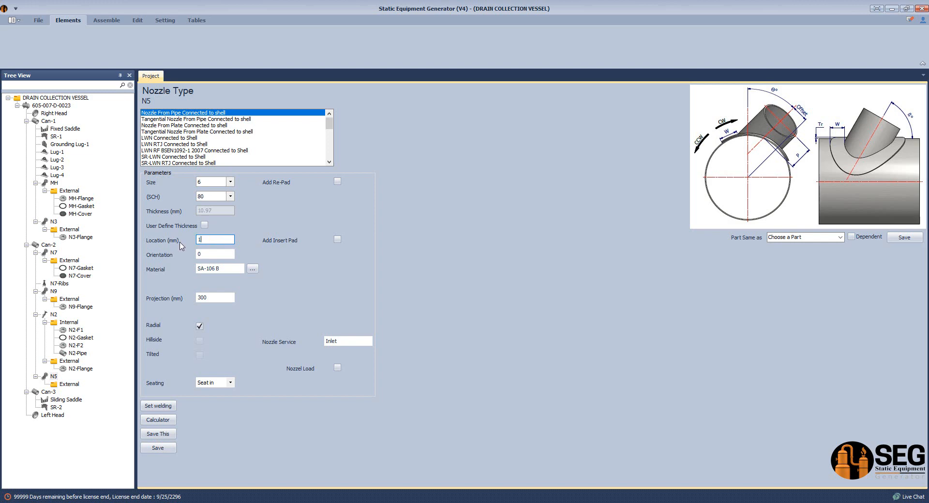
{"action": "type", "text": "1466"}
{"action": "left_click", "coordinate": [213, 252]}
{"action": "key", "text": "Tab"}
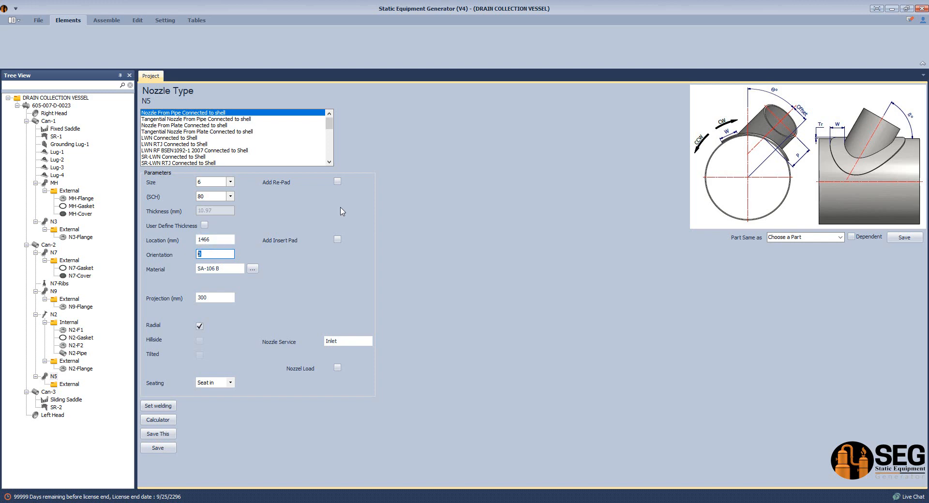
Add a re-pad to nozzle N5 with a width of 85 mm and material SA-516 70N.
{"action": "left_click", "coordinate": [337, 182]}
{"action": "key", "text": "Tab"}
{"action": "type", "text": "8"}
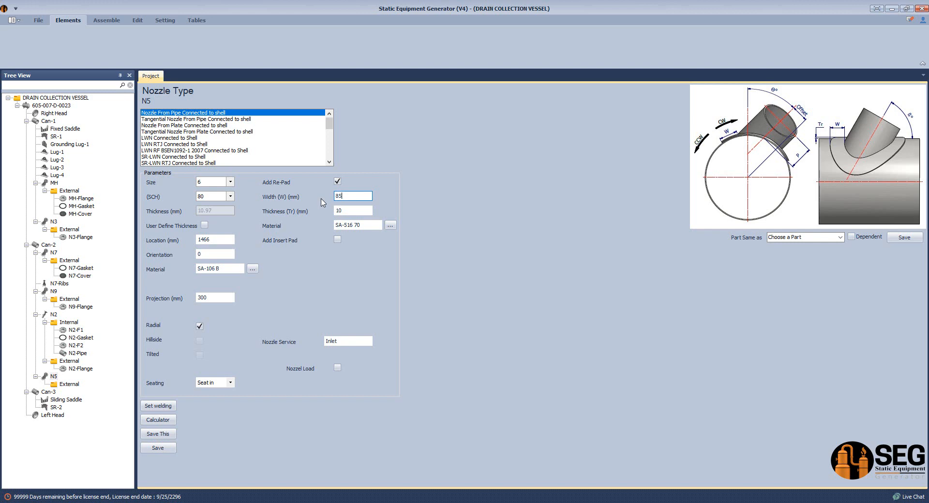
{"action": "left_click", "coordinate": [376, 226]}
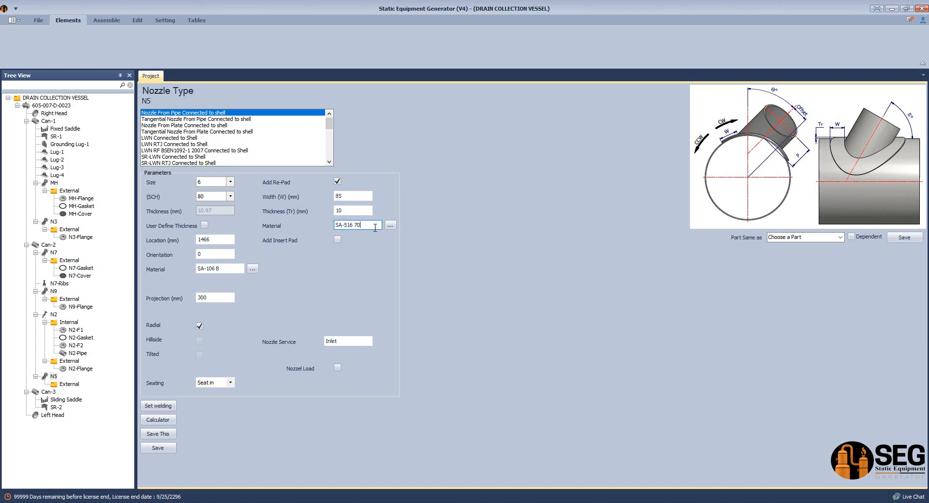
Copy SA-106 GR.B + NACE from the Material List workbook in Excel for nozzle N5's material and return to Static Equipment Generator.
{"action": "left_click", "coordinate": [218, 269]}
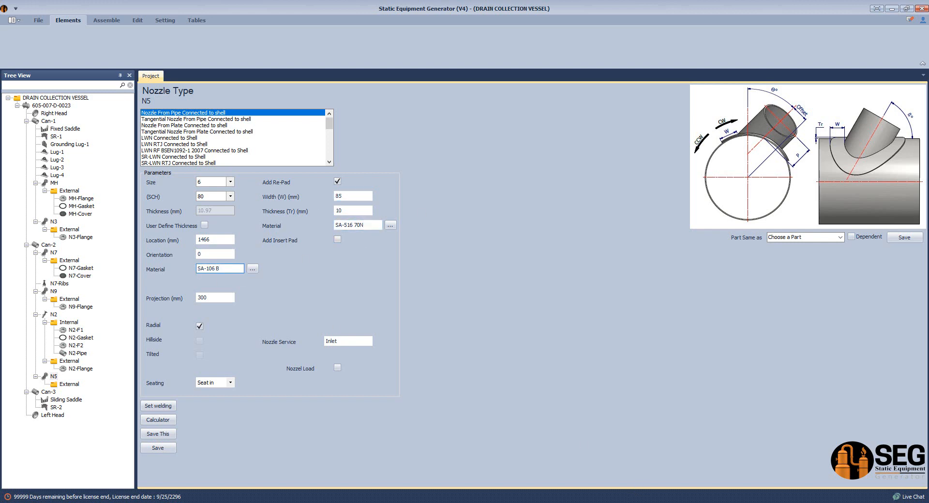
{"action": "key", "text": "alt+Tab"}
{"action": "double_click", "coordinate": [107, 177]}
{"action": "left_click_drag", "start_coordinate": [108, 177], "coordinate": [20, 176]}
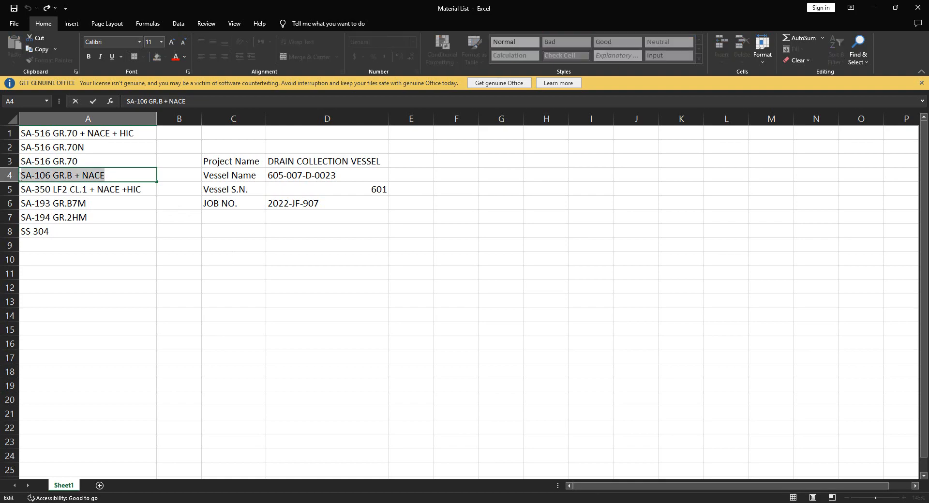
{"action": "key", "text": "ctrl+c"}
{"action": "key", "text": "alt+Tab"}
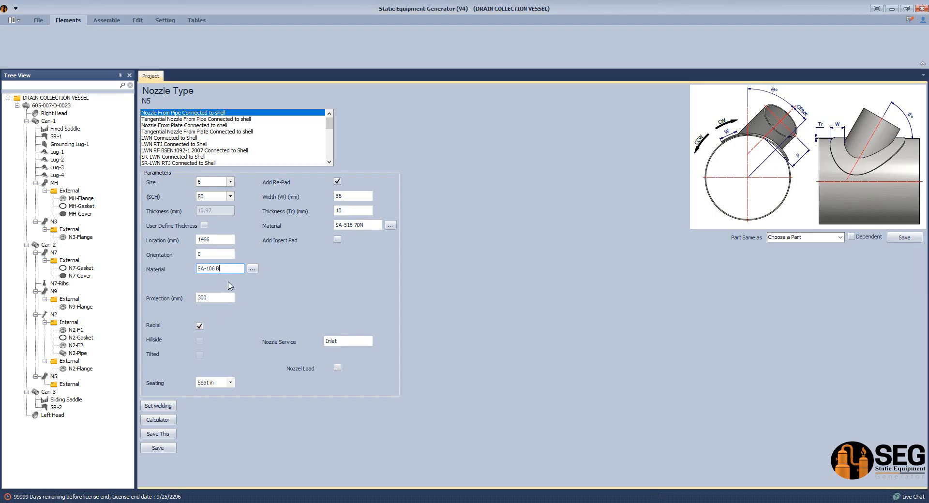
Set nozzle N5's material to SA-106 GR.B + NACE and its service to "-----", and save the nozzle.
{"action": "key", "text": "ctrl+a"}
{"action": "key", "text": "ctrl+v"}
{"action": "left_click", "coordinate": [271, 341]}
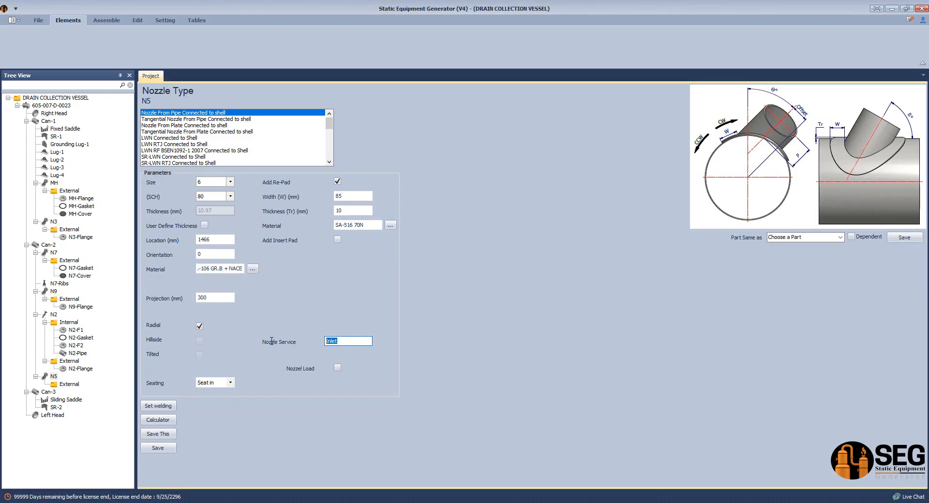
{"action": "left_click", "coordinate": [172, 450]}
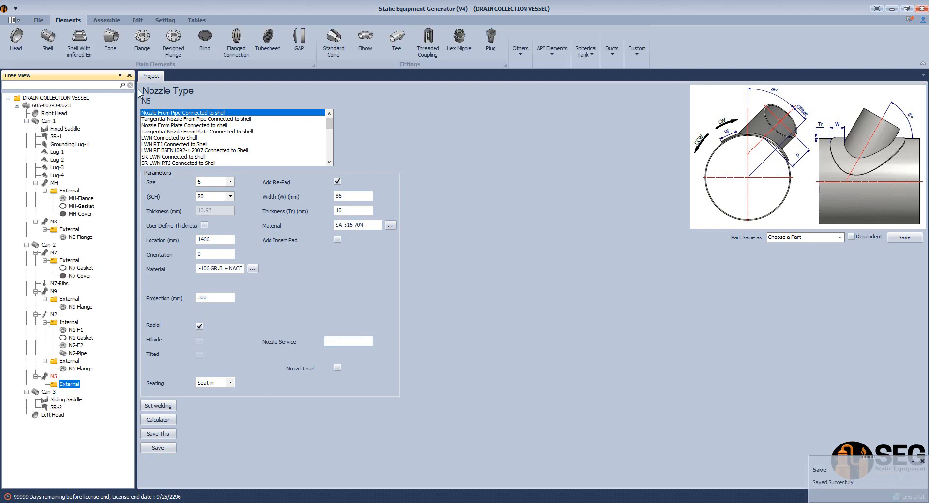
Add a flange named N5-Flange to N5's external parts with the type WN-RF ASME B16.5.
{"action": "left_click", "coordinate": [142, 38]}
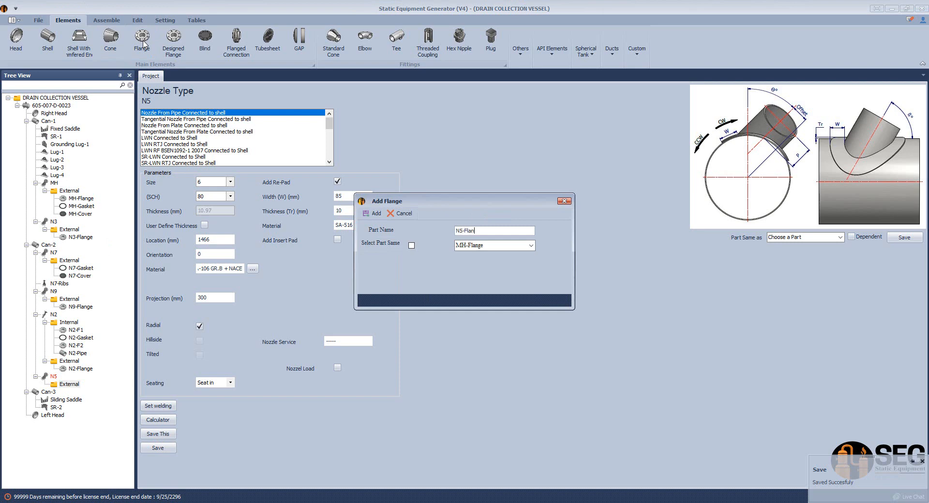
{"action": "key", "text": "Return"}
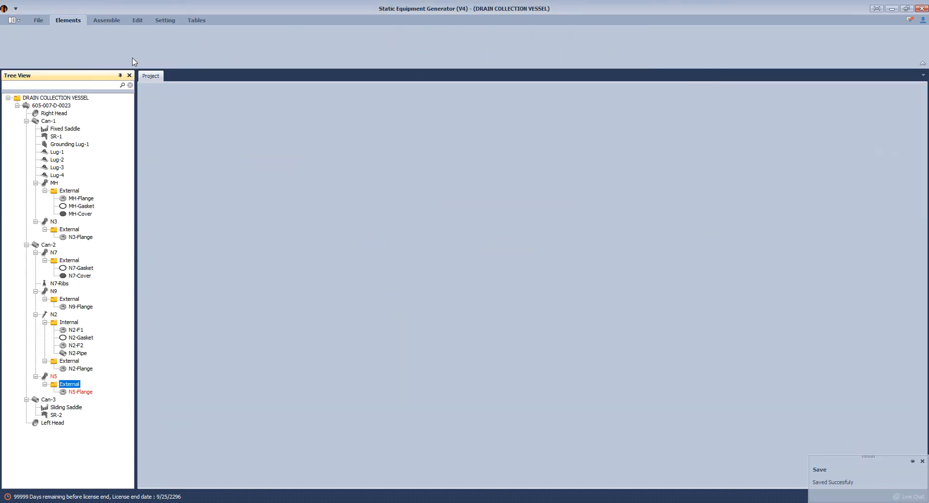
{"action": "left_click", "coordinate": [78, 392]}
{"action": "left_click", "coordinate": [193, 151]}
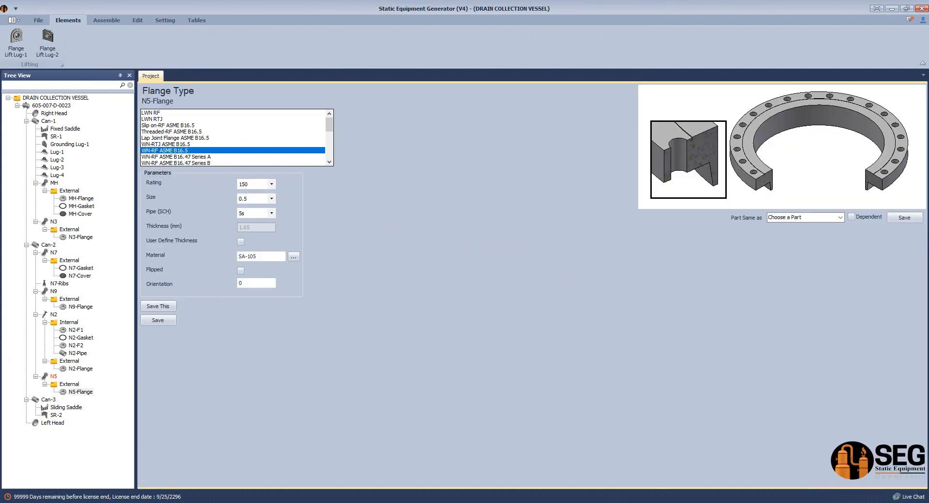
Set N5-Flange's rating to 300, its size to 6 and its pipe schedule to 80.
{"action": "mouse_move", "coordinate": [590, 502]}
{"action": "left_click", "coordinate": [272, 183]}
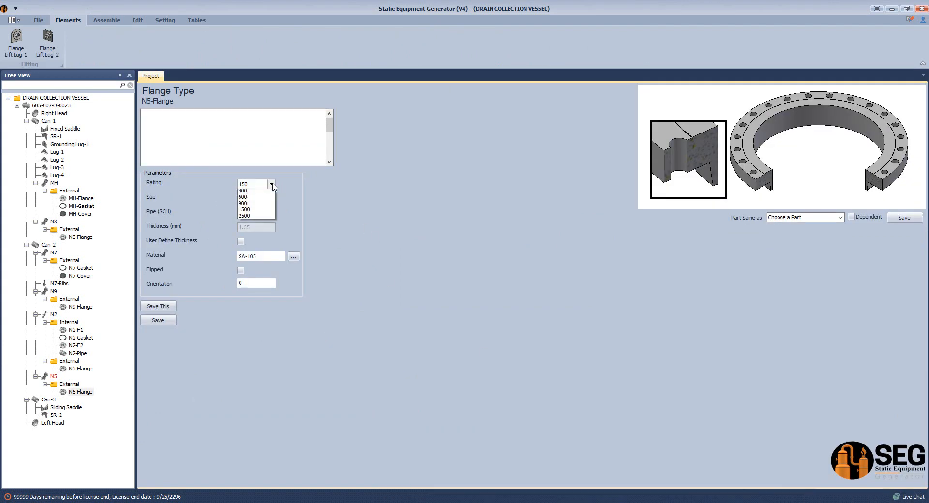
{"action": "left_click", "coordinate": [261, 198]}
{"action": "left_click", "coordinate": [264, 200]}
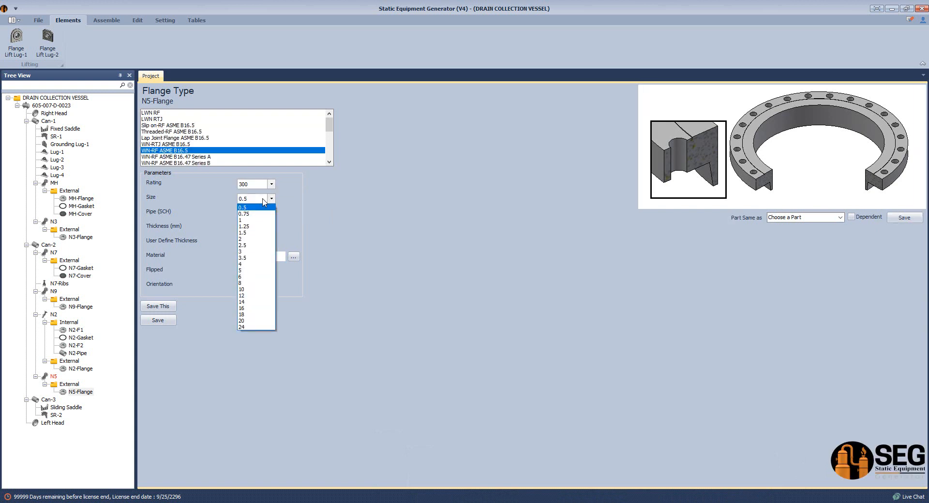
{"action": "left_click", "coordinate": [245, 277]}
{"action": "left_click", "coordinate": [263, 214]}
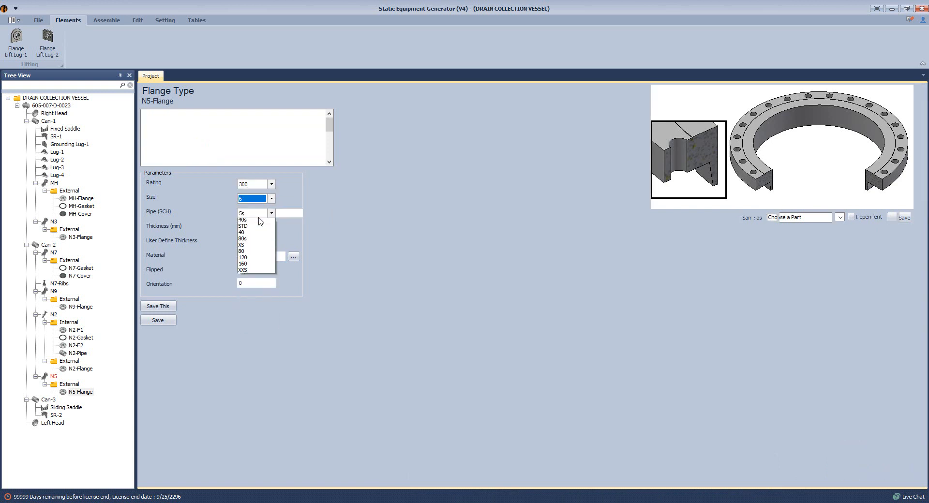
{"action": "left_click", "coordinate": [250, 279]}
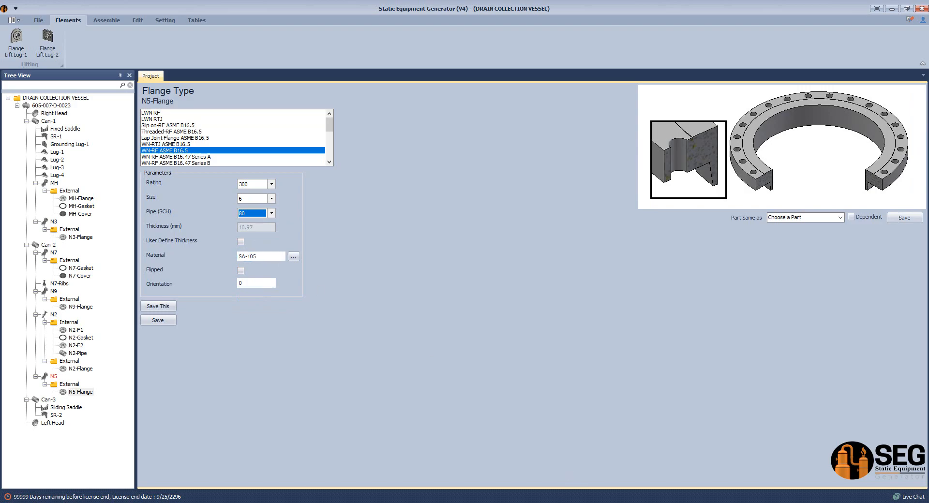
Copy SA-350 LF2 CL.1 + NACE +HIC from the Material List workbook in Excel and return to Static Equipment Generator.
{"action": "key", "text": "alt+Tab"}
{"action": "left_click", "coordinate": [114, 188]}
{"action": "double_click", "coordinate": [115, 188]}
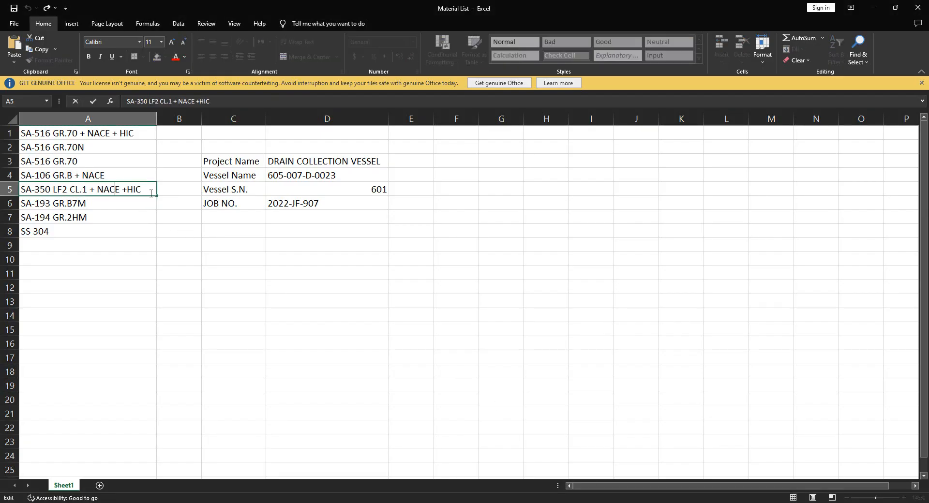
{"action": "left_click_drag", "start_coordinate": [149, 191], "coordinate": [10, 189]}
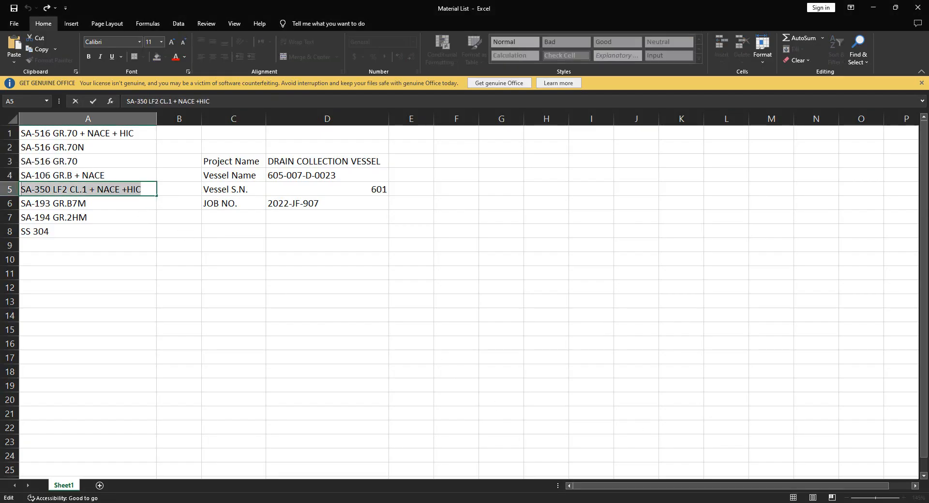
{"action": "key", "text": "alt+Tab"}
Set N5-Flange's material to the copied SA-350 LF2 CL.1 + NACE +HIC and save the flange.
{"action": "left_click", "coordinate": [240, 257]}
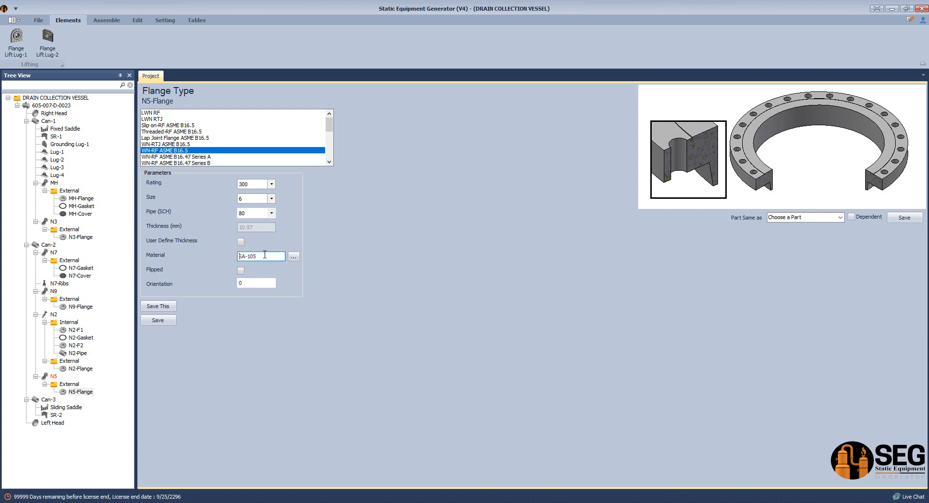
{"action": "key", "text": "ctrl+a"}
{"action": "key", "text": "ctrl+v"}
{"action": "key", "text": "ctrl+a"}
{"action": "key", "text": "Tab"}
{"action": "key", "text": "Tab"}
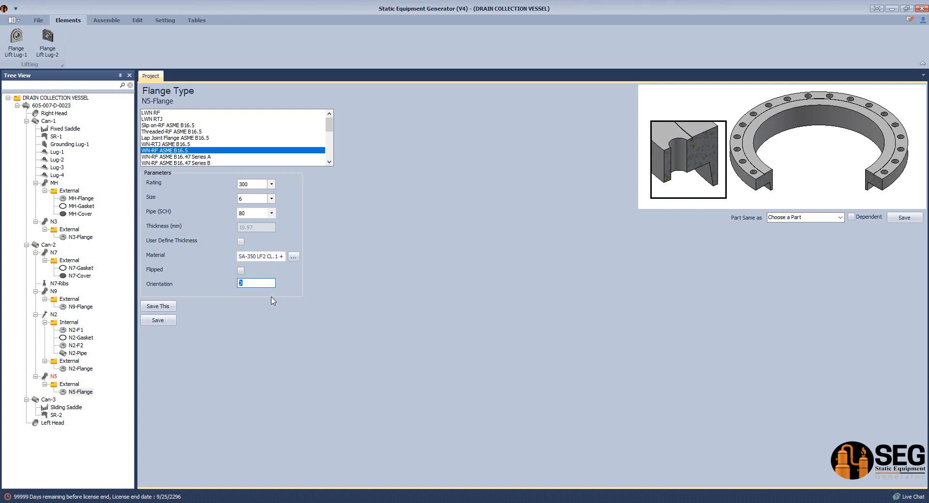
{"action": "left_click", "coordinate": [161, 321]}
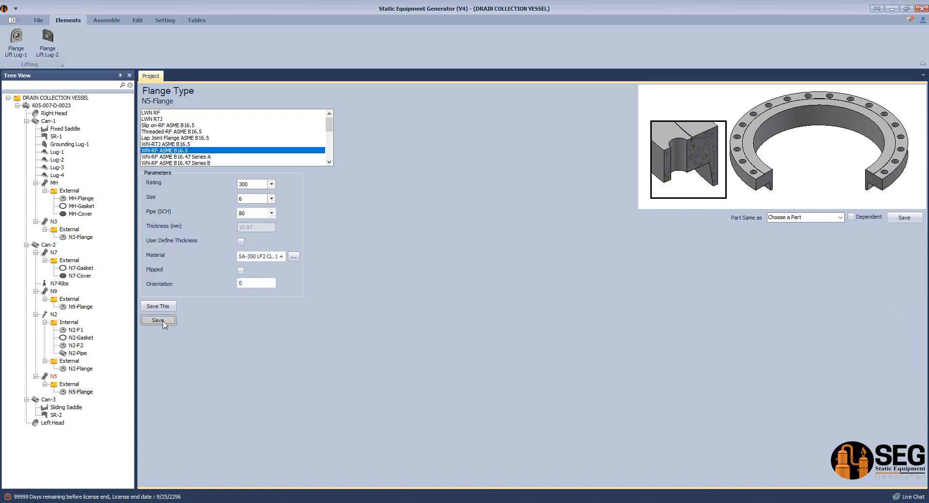
Calculate nozzle N5's projection from the vessel centerline and save it as 400.5 mm.
{"action": "left_click", "coordinate": [47, 245]}
{"action": "left_click", "coordinate": [54, 377]}
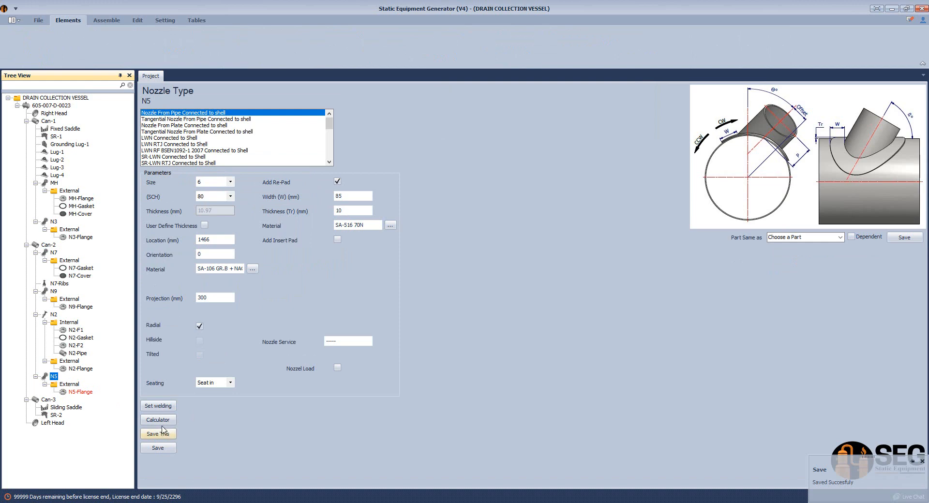
{"action": "left_click", "coordinate": [158, 419]}
{"action": "left_click_drag", "start_coordinate": [438, 198], "coordinate": [419, 199]}
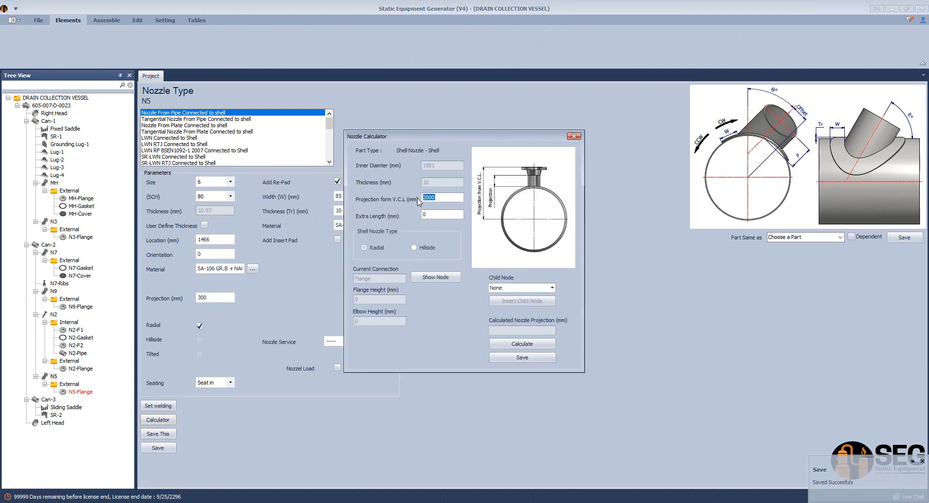
{"action": "type", "text": "15"}
{"action": "left_click", "coordinate": [522, 343]}
{"action": "left_click", "coordinate": [522, 358]}
Define nozzle N5's welding detail with dimension A at 8 mm and save it.
{"action": "left_click", "coordinate": [159, 405]}
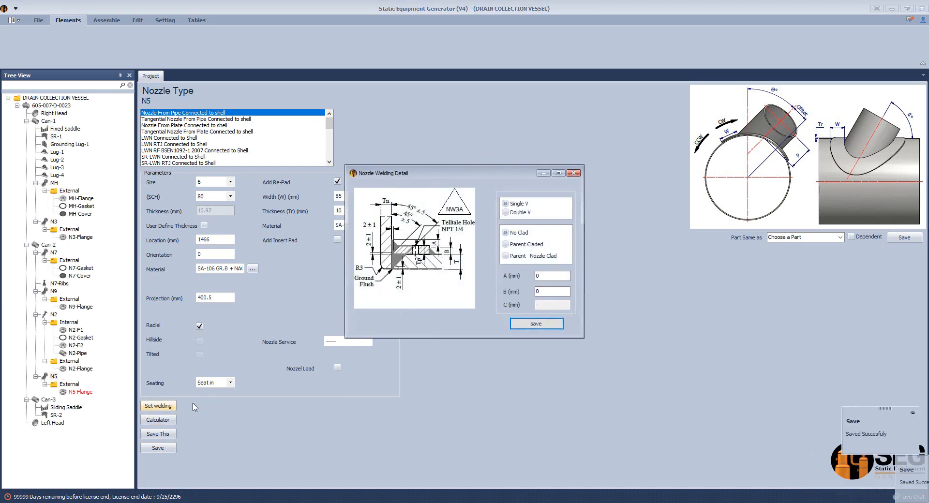
{"action": "left_click", "coordinate": [551, 276]}
{"action": "type", "text": "8"}
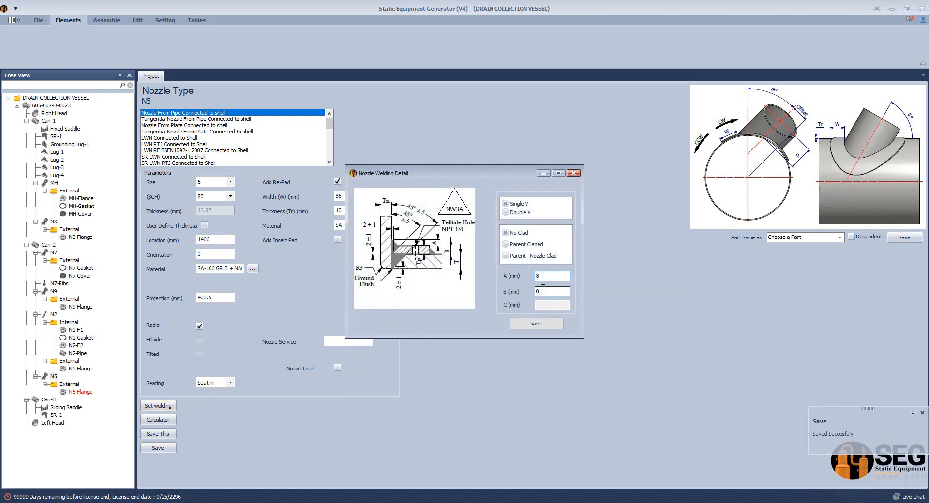
{"action": "left_click", "coordinate": [536, 324]}
Add a shell nozzle named N1 to Can-2.
{"action": "left_click", "coordinate": [50, 246]}
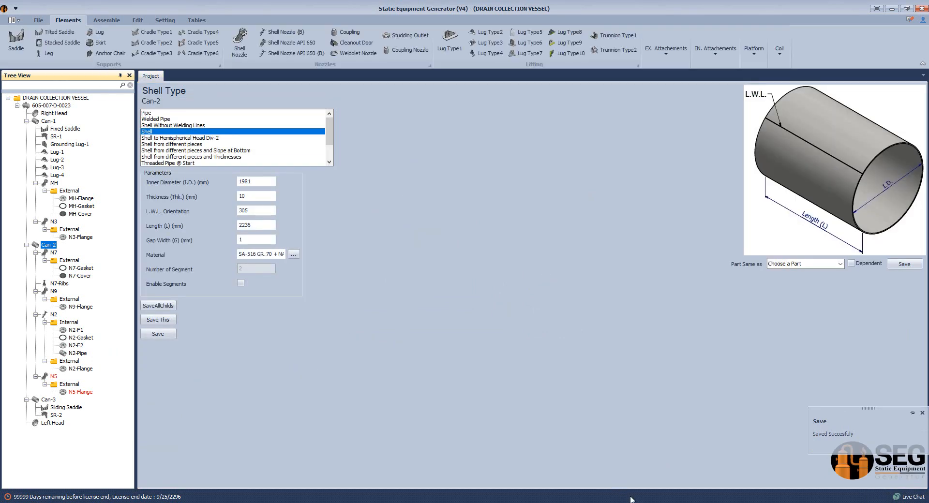
{"action": "left_click", "coordinate": [591, 502]}
{"action": "left_click", "coordinate": [433, 472]}
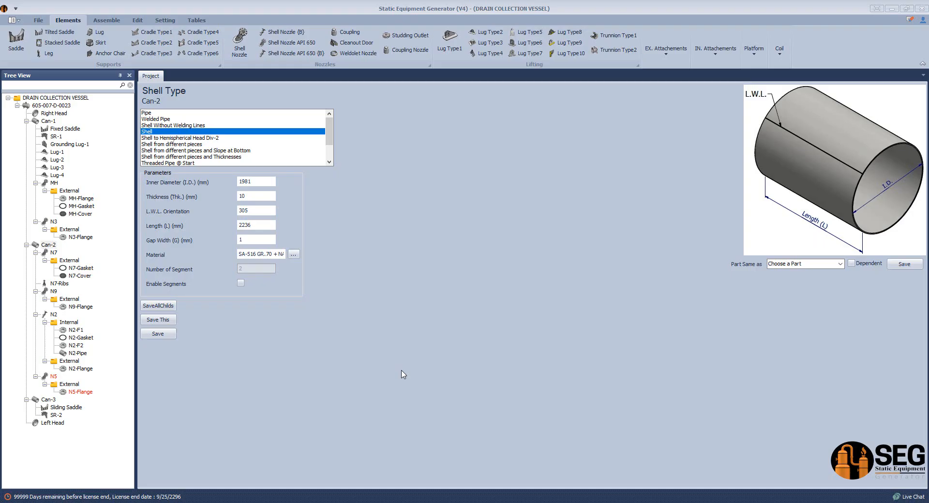
{"action": "left_click", "coordinate": [48, 245]}
{"action": "left_click", "coordinate": [240, 41]}
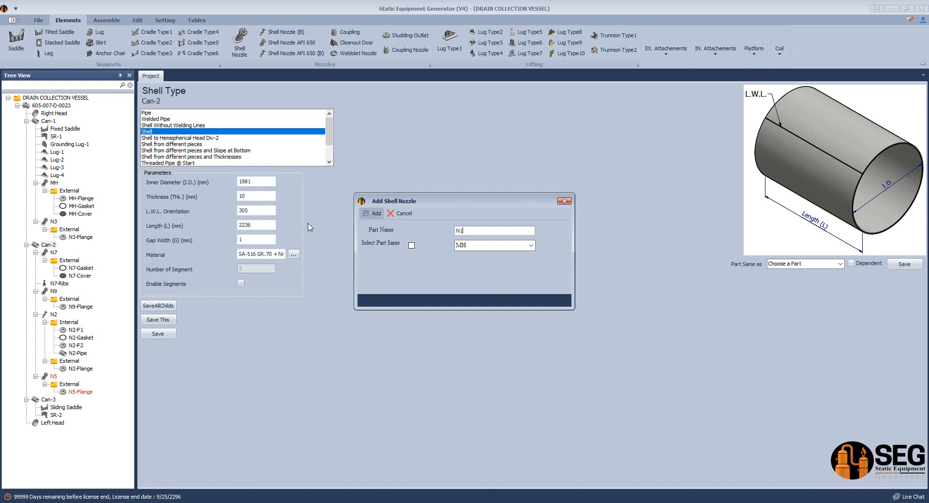
{"action": "left_click", "coordinate": [371, 213]}
Set nozzle N1's pipe size to 4, its schedule to 120 and its location to 2070 mm.
{"action": "left_click", "coordinate": [46, 401]}
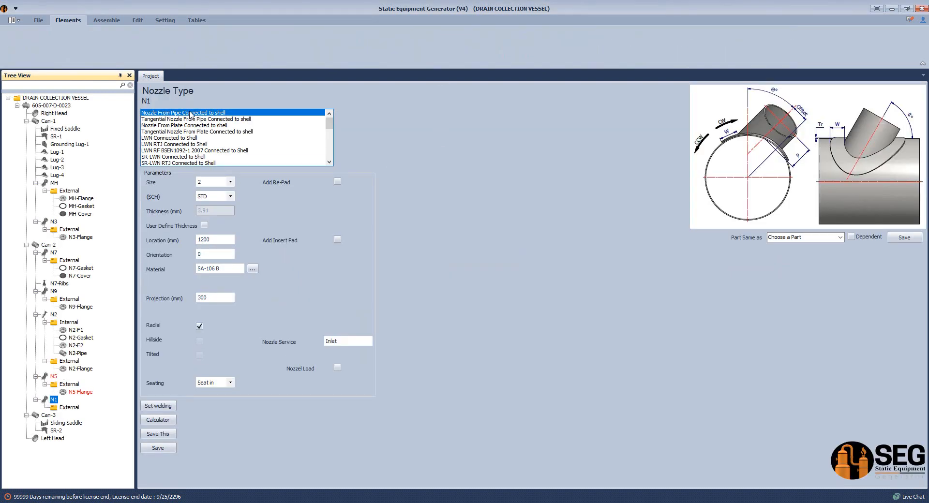
{"action": "left_click", "coordinate": [230, 182]}
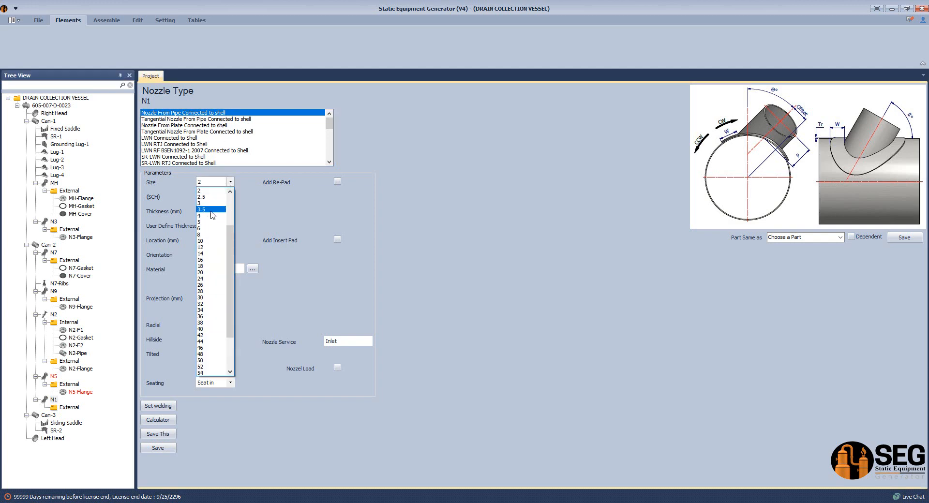
{"action": "left_click", "coordinate": [212, 217]}
{"action": "left_click", "coordinate": [230, 197]}
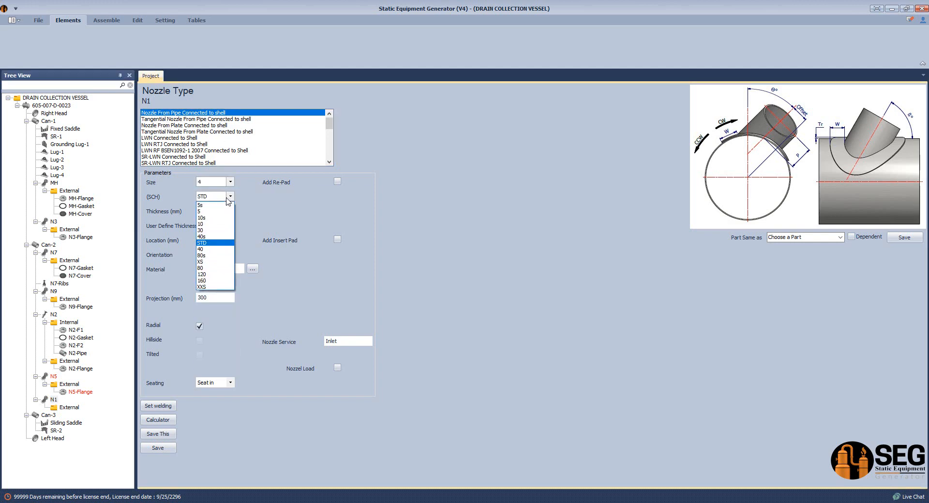
{"action": "left_click", "coordinate": [215, 274]}
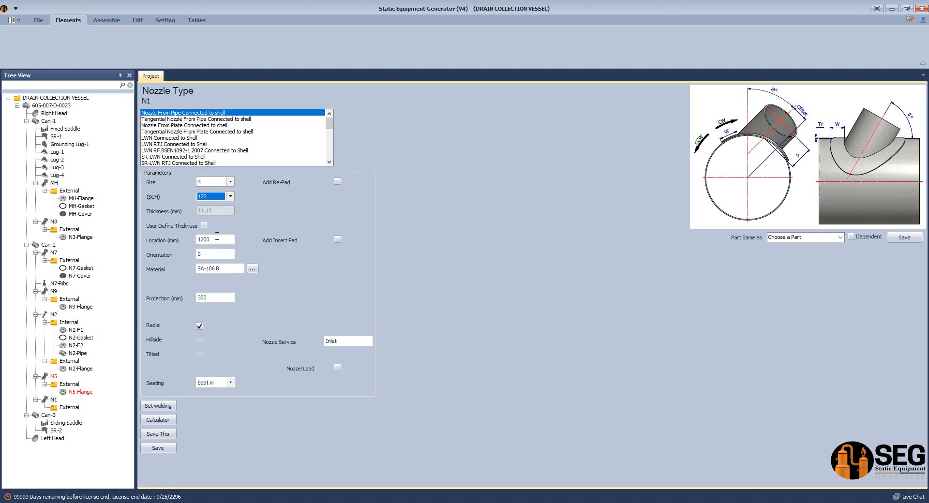
{"action": "left_click_drag", "start_coordinate": [219, 242], "coordinate": [164, 242]}
{"action": "type", "text": "2"}
Add a re-pad to nozzle N1 with a width of 60 mm and material SA-516 70N.
{"action": "left_click", "coordinate": [337, 181]}
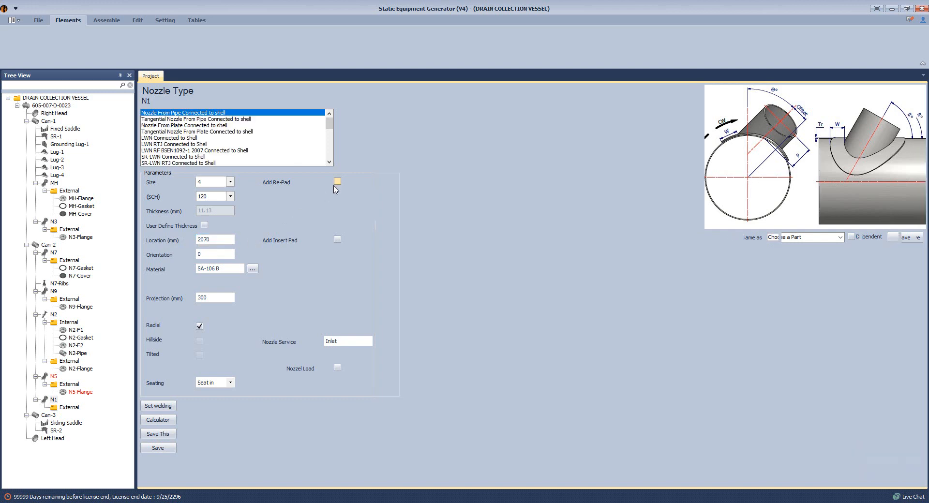
{"action": "left_click", "coordinate": [347, 196]}
{"action": "left_click_drag", "start_coordinate": [347, 196], "coordinate": [315, 195]}
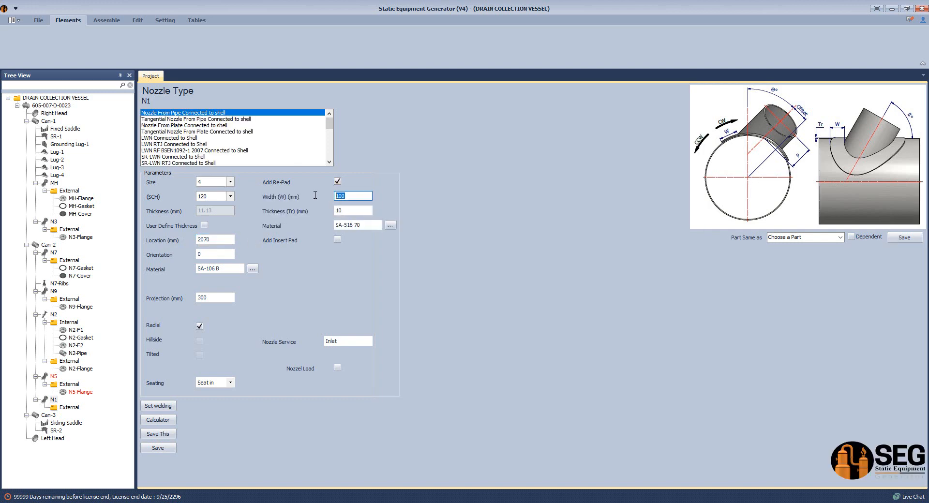
{"action": "left_click", "coordinate": [368, 228]}
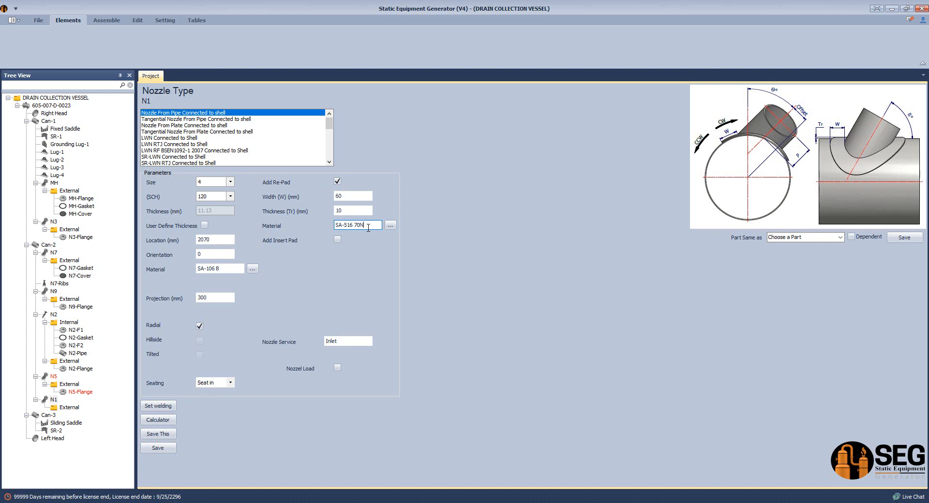
Copy SA-106 GR.B + NACE from the Material List workbook in Excel for nozzle N1 and return to Static Equipment Generator.
{"action": "key", "text": "alt+Tab"}
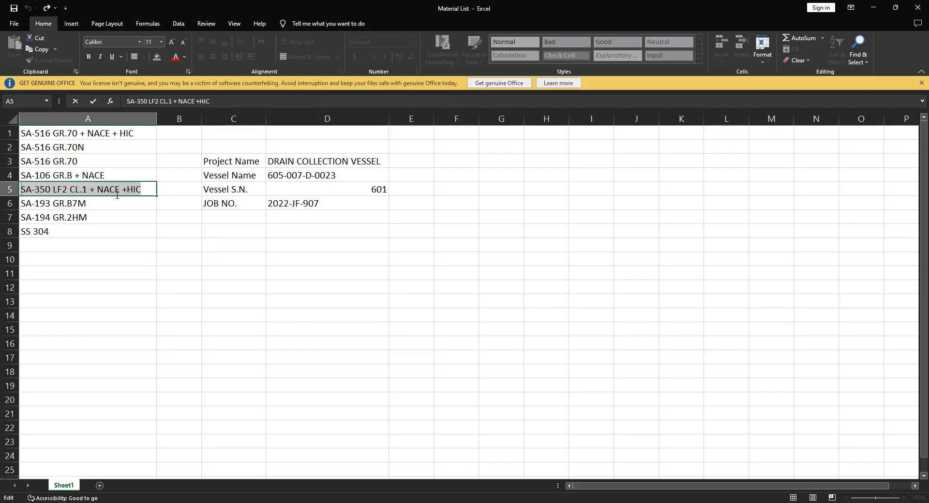
{"action": "double_click", "coordinate": [119, 177]}
{"action": "left_click_drag", "start_coordinate": [118, 177], "coordinate": [20, 177]}
{"action": "key", "text": "ctrl+c"}
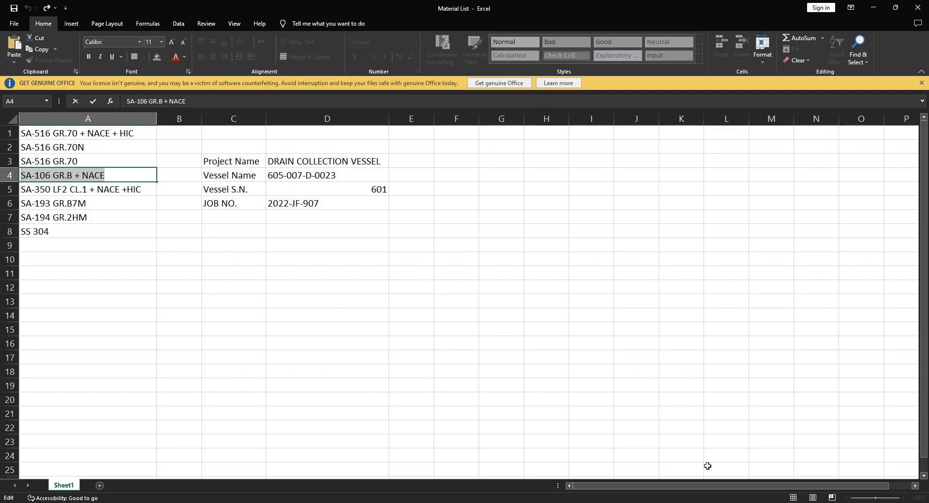
{"action": "key", "text": "alt+Tab"}
Set nozzle N1's material to the copied SA-106 GR.B + NACE and its service to "----", and save the nozzle.
{"action": "left_click_drag", "start_coordinate": [224, 268], "coordinate": [170, 268]}
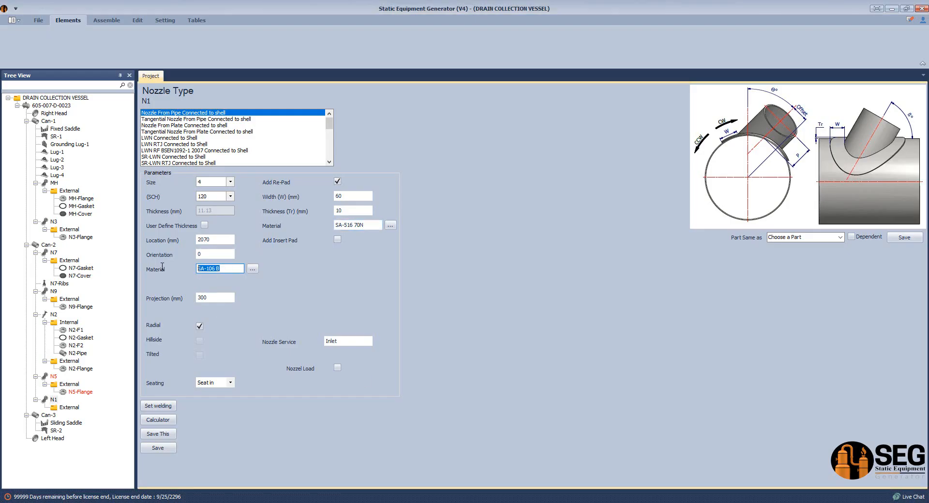
{"action": "key", "text": "ctrl+v"}
{"action": "left_click", "coordinate": [353, 341]}
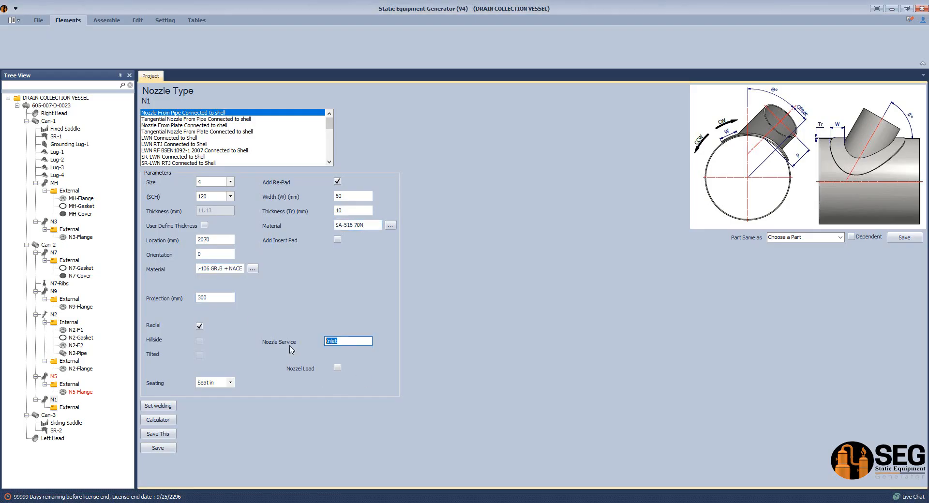
{"action": "type", "text": "----"}
{"action": "left_click", "coordinate": [169, 448]}
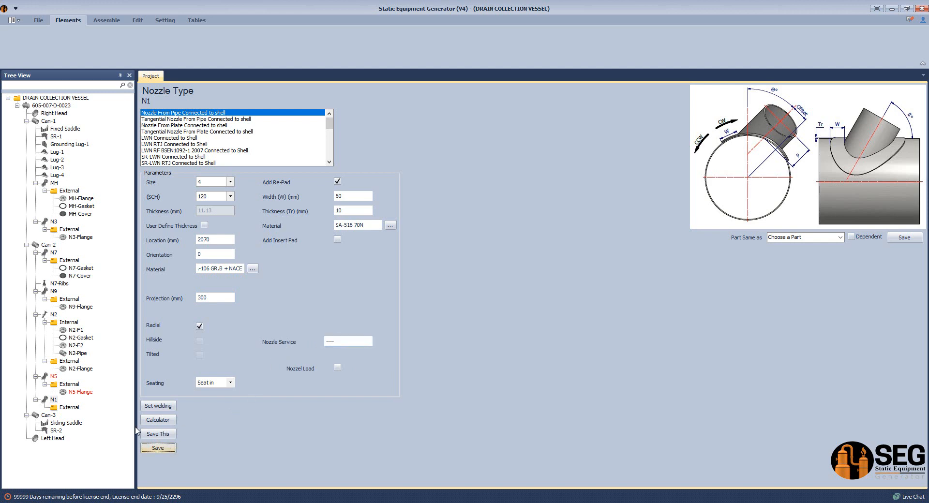
Add an external flange named N1-Flange to nozzle N1 and open its parameters.
{"action": "left_click", "coordinate": [69, 407]}
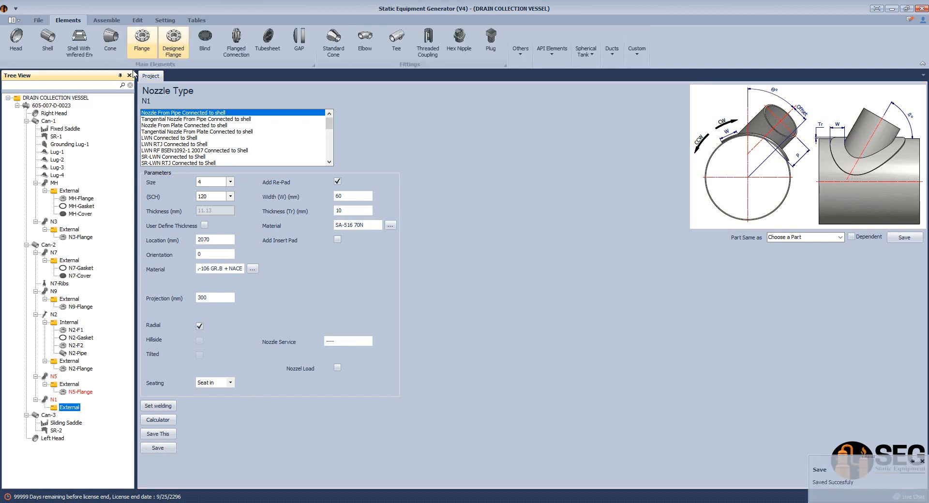
{"action": "left_click", "coordinate": [143, 44]}
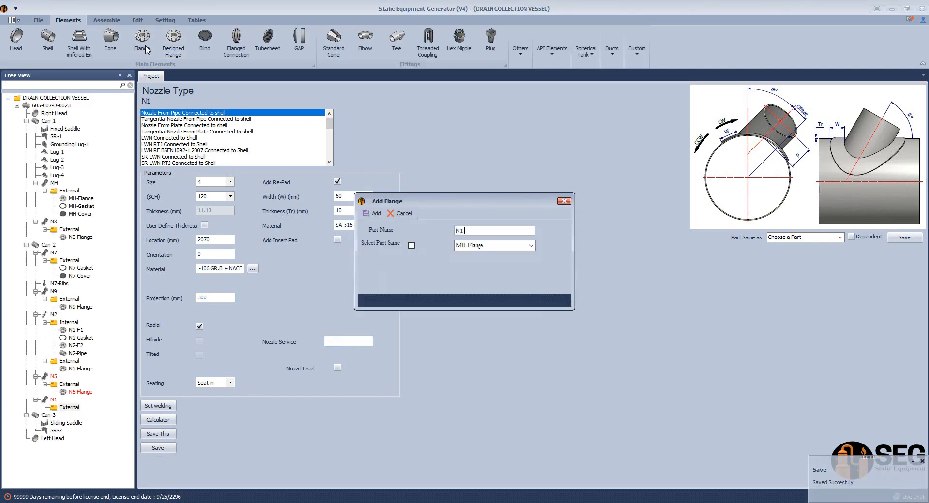
{"action": "type", "text": "Flange"}
{"action": "key", "text": "Return"}
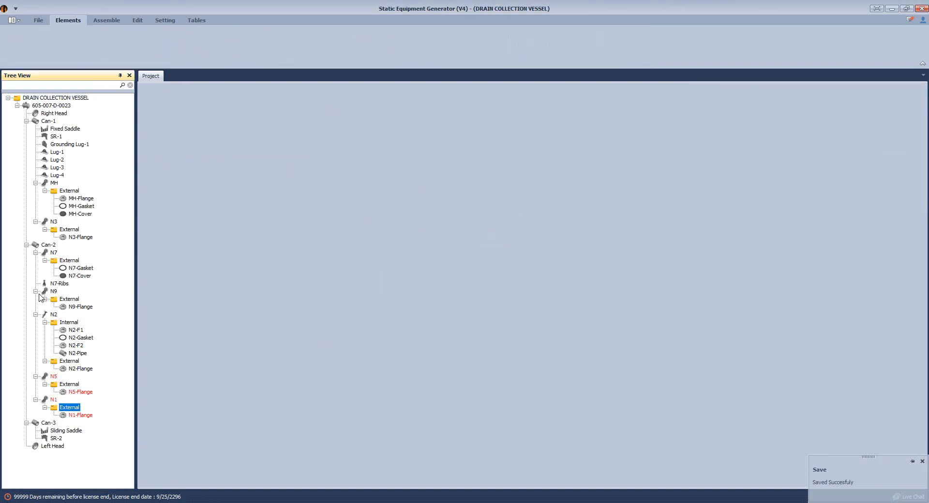
{"action": "left_click", "coordinate": [78, 415]}
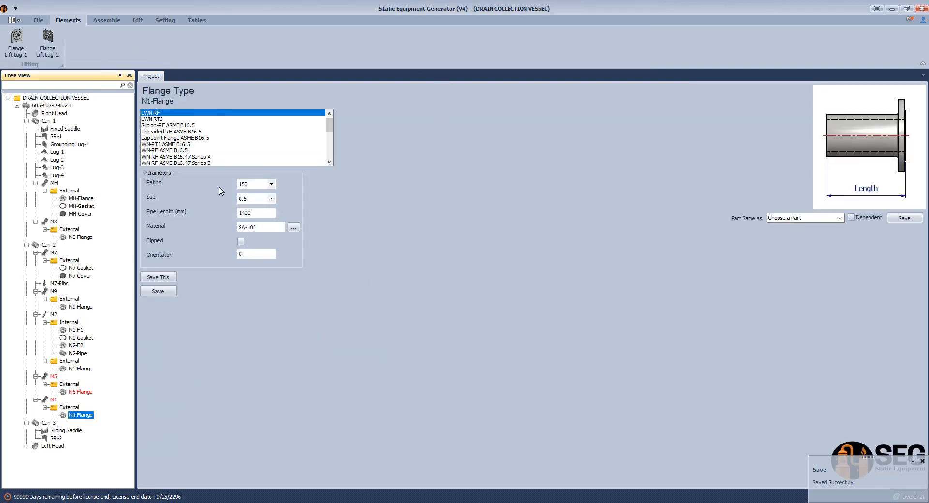
Set N1-Flange to type WN-RF ASME B16.5 with rating 300, size 4 and pipe schedule 120.
{"action": "left_click", "coordinate": [186, 151]}
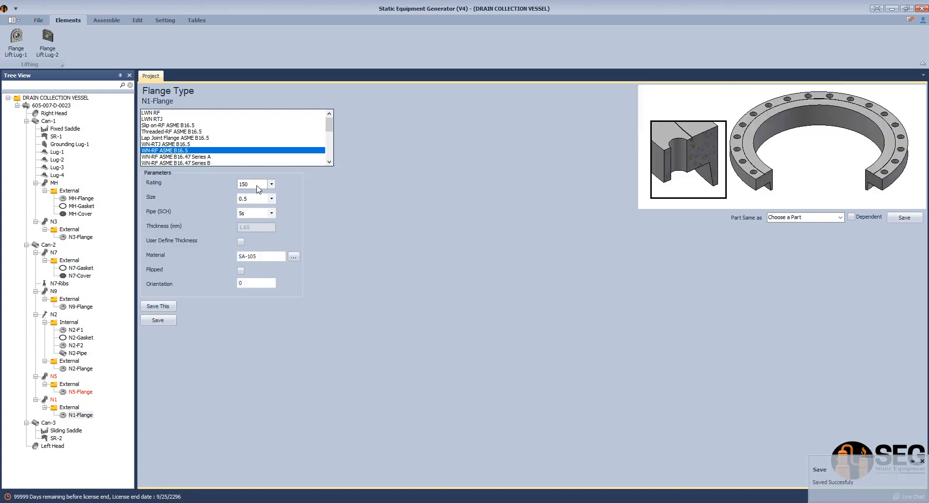
{"action": "left_click", "coordinate": [261, 184]}
{"action": "left_click", "coordinate": [252, 203]}
{"action": "left_click", "coordinate": [254, 198]}
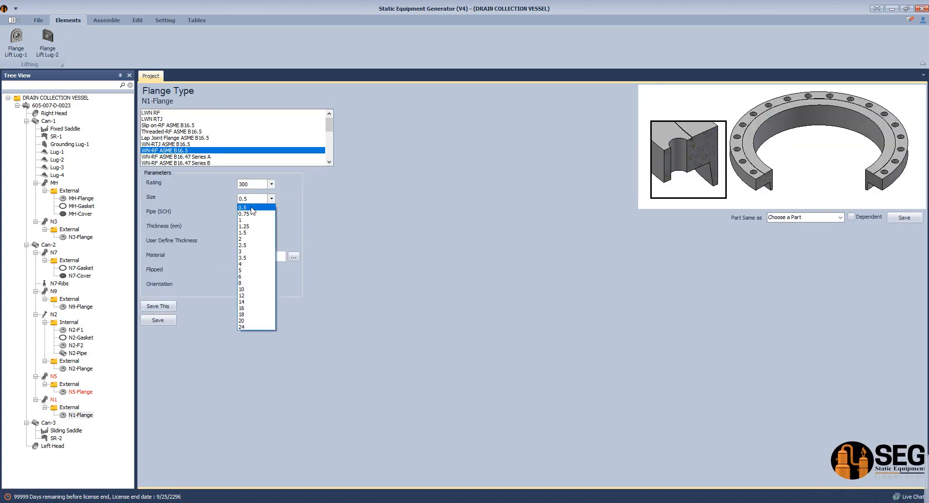
{"action": "left_click", "coordinate": [251, 265]}
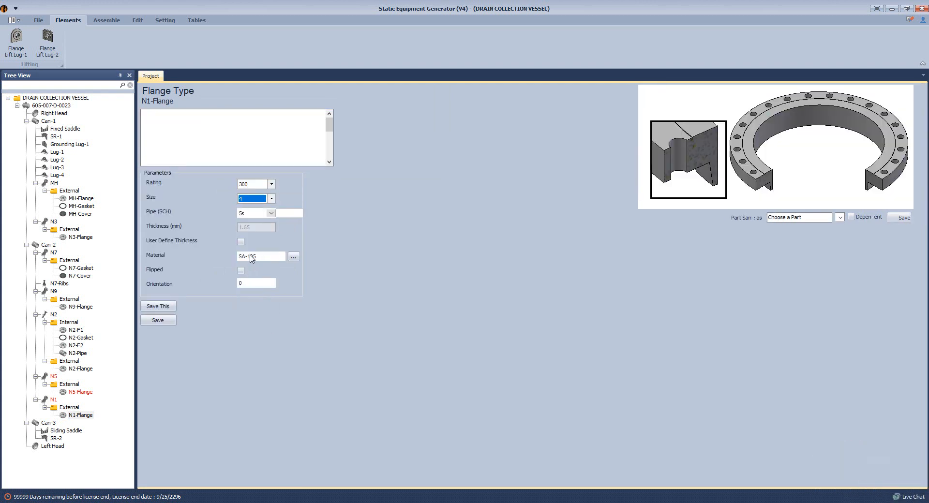
{"action": "left_click", "coordinate": [254, 213]}
{"action": "left_click", "coordinate": [248, 292]}
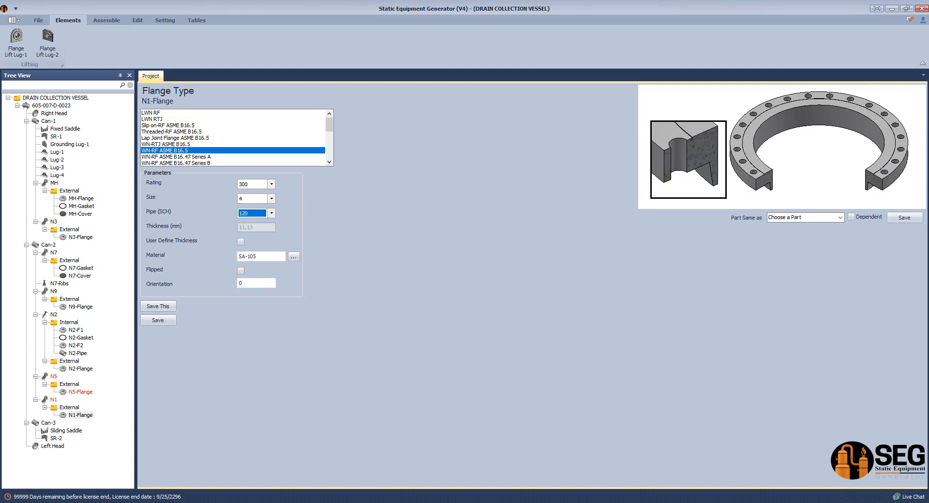
Copy SA-350 LF2 CL.1 + NACE +HIC from the Material List workbook in Excel, apply it as N1-Flange's material and save the flange.
{"action": "key", "text": "alt+Tab"}
{"action": "double_click", "coordinate": [147, 190]}
{"action": "key", "text": "shift+Home"}
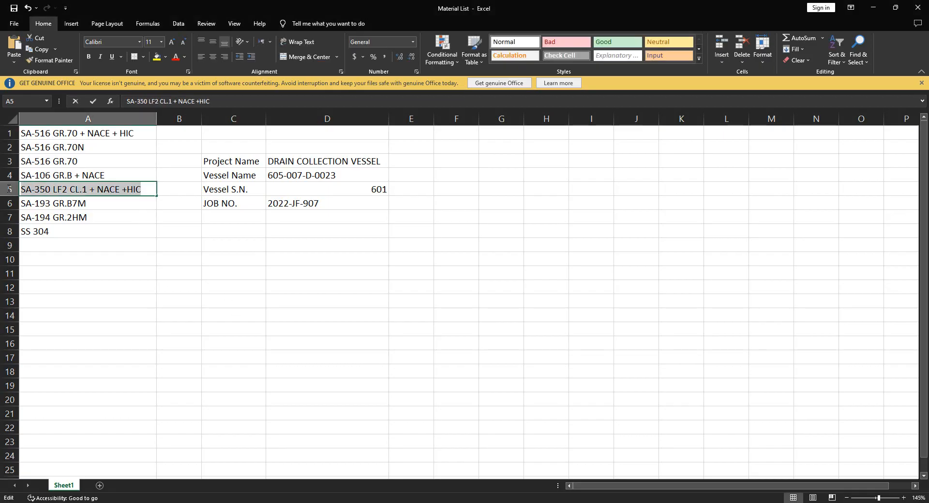
{"action": "key", "text": "ctrl+c"}
{"action": "key", "text": "alt+Tab"}
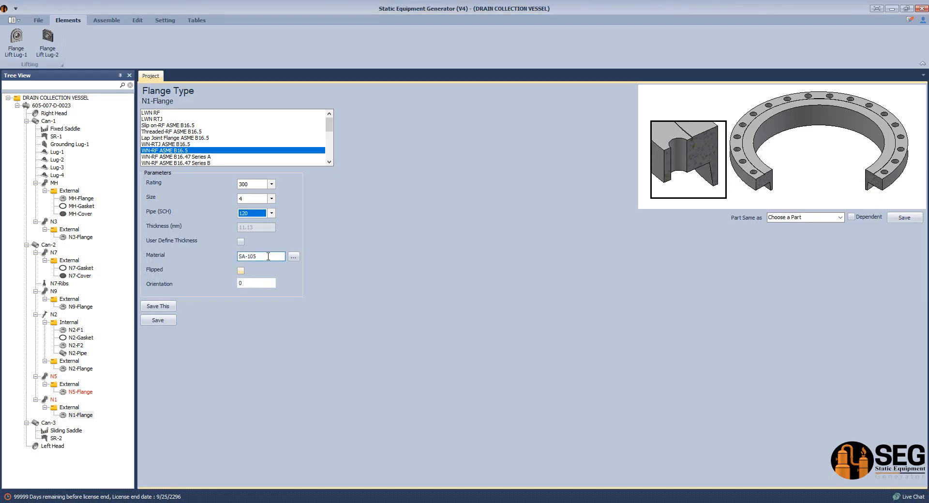
{"action": "left_click", "coordinate": [260, 257]}
{"action": "key", "text": "ctrl+v"}
{"action": "left_click", "coordinate": [159, 321]}
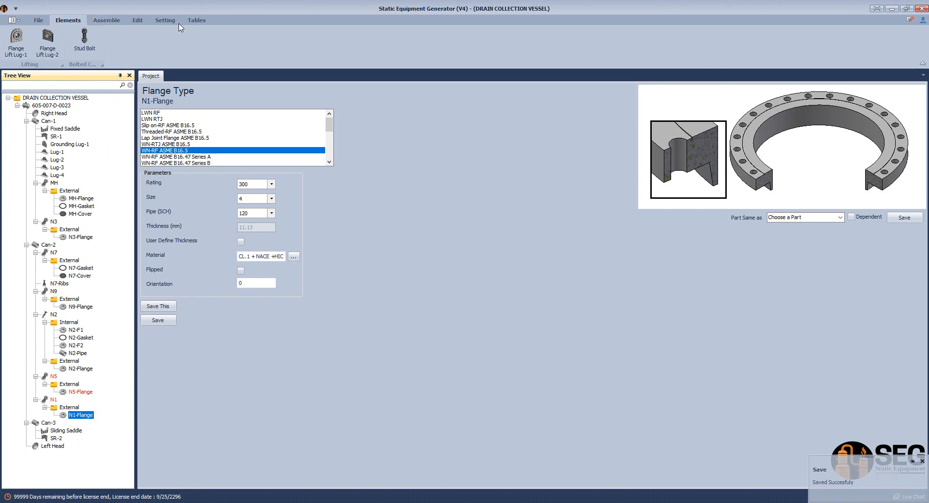
Toggle the Child Preview and Parent Preview options, save the application settings and start the Inventor assembly.
{"action": "left_click", "coordinate": [165, 20]}
{"action": "left_click", "coordinate": [145, 41]}
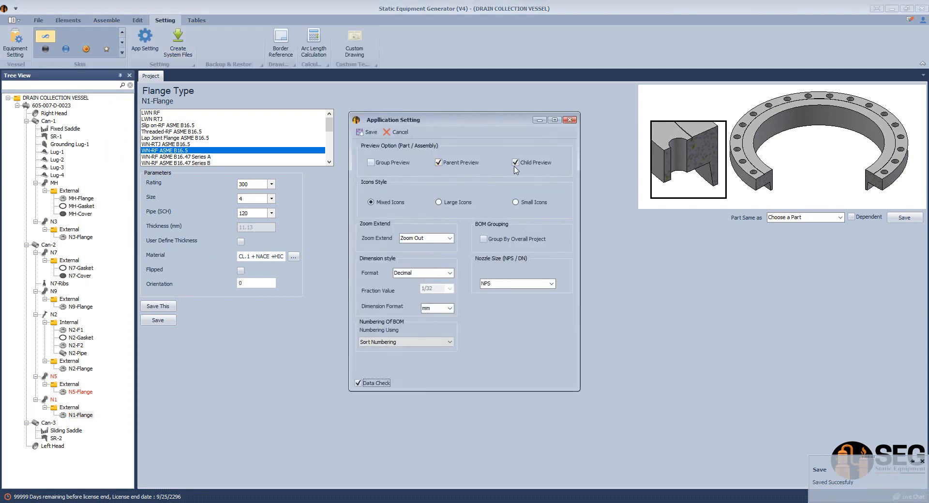
{"action": "left_click", "coordinate": [516, 164]}
{"action": "left_click", "coordinate": [459, 163]}
{"action": "left_click", "coordinate": [371, 133]}
{"action": "left_click", "coordinate": [19, 41]}
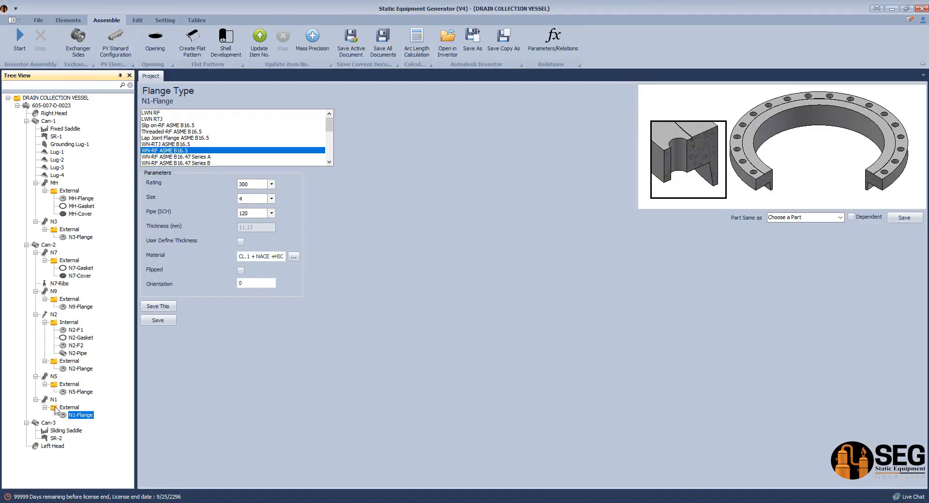
Calculate nozzle N1's projection with the nozzle calculator from a 1500 mm projection from the vessel centre line, and save it.
{"action": "left_click", "coordinate": [53, 400]}
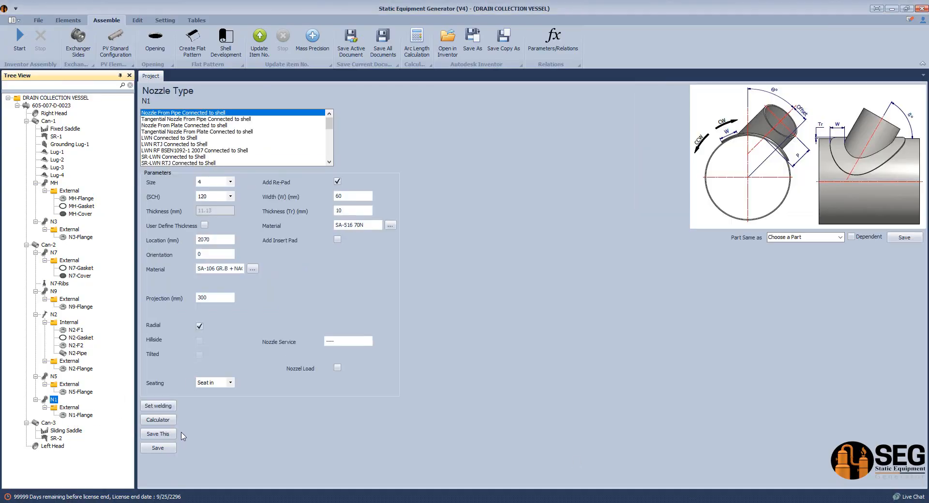
{"action": "left_click", "coordinate": [164, 420]}
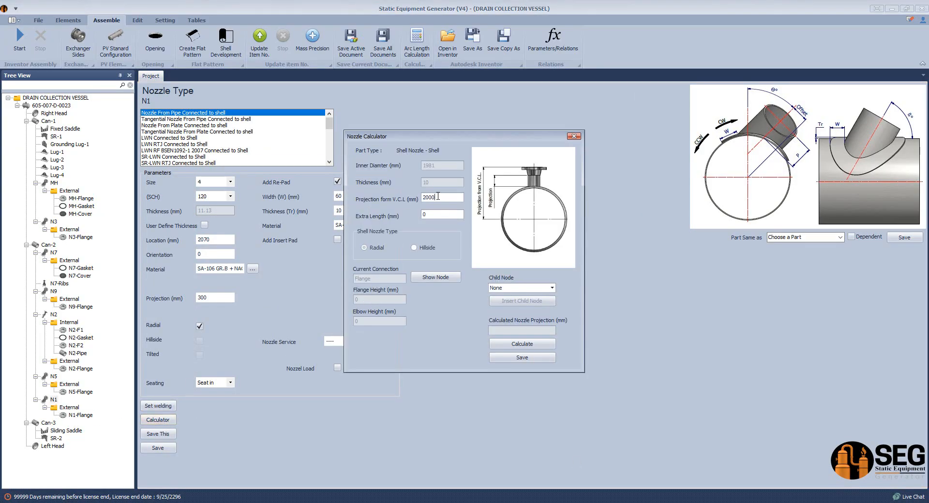
{"action": "double_click", "coordinate": [438, 197]}
{"action": "type", "text": "15"}
{"action": "left_click", "coordinate": [519, 344]}
{"action": "left_click", "coordinate": [522, 358]}
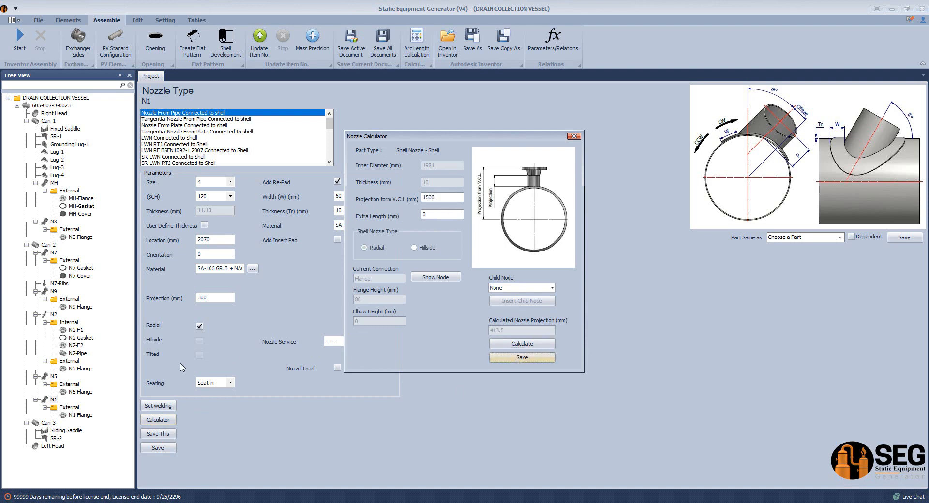
Set nozzle N1's weld size A to 8 mm, enter weld size B and save the welding detail.
{"action": "left_click", "coordinate": [159, 409]}
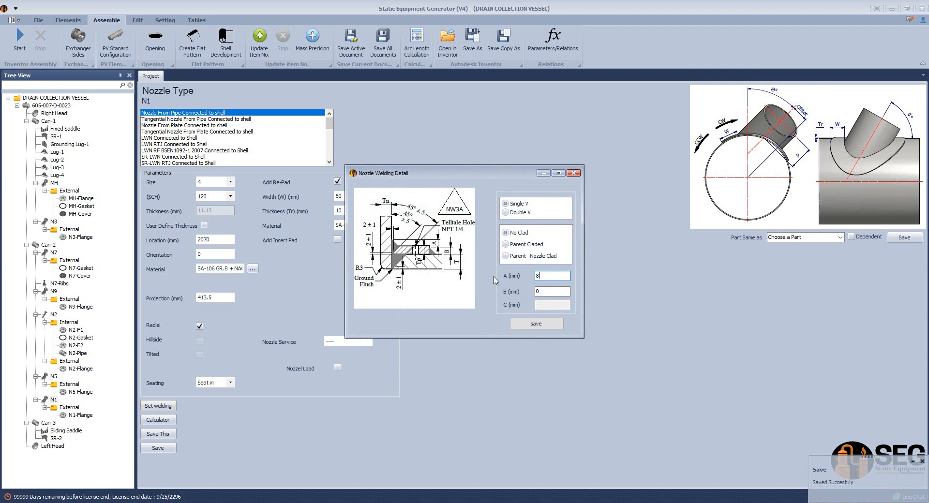
{"action": "left_click_drag", "start_coordinate": [549, 294], "coordinate": [528, 293]}
{"action": "left_click", "coordinate": [561, 328]}
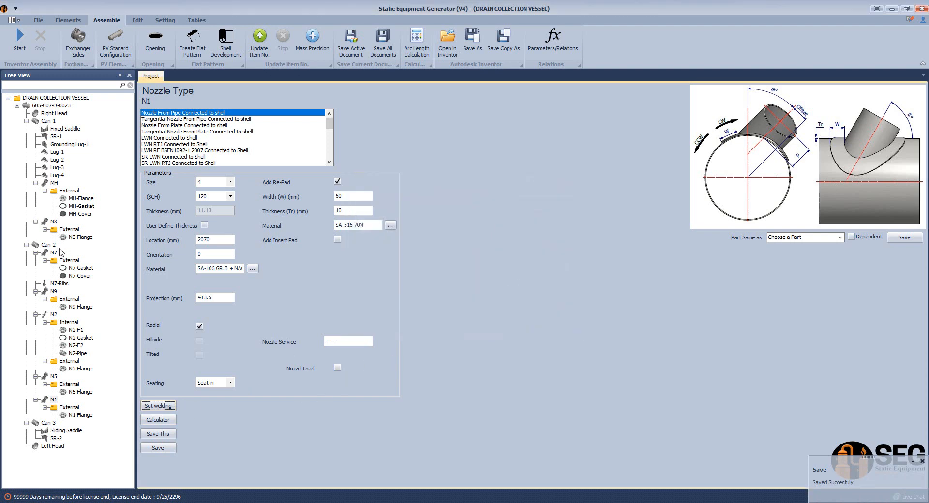
Switch to GA.pdf in Acrobat and locate nozzles N8A and N8B in the elevation view.
{"action": "mouse_move", "coordinate": [591, 502]}
{"action": "left_click", "coordinate": [432, 472]}
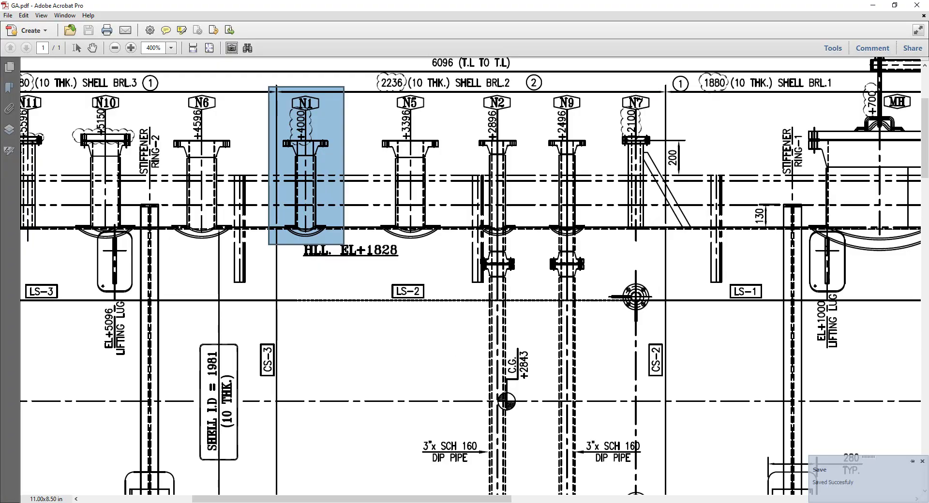
{"action": "scroll", "coordinate": [620, 214], "scroll_direction": "down", "scroll_amount": 5}
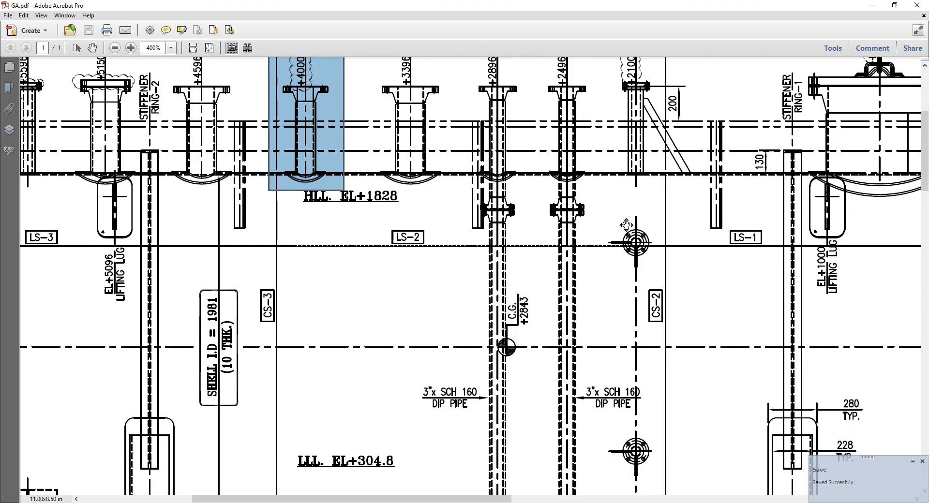
{"action": "left_click_drag", "start_coordinate": [651, 361], "coordinate": [591, 405]}
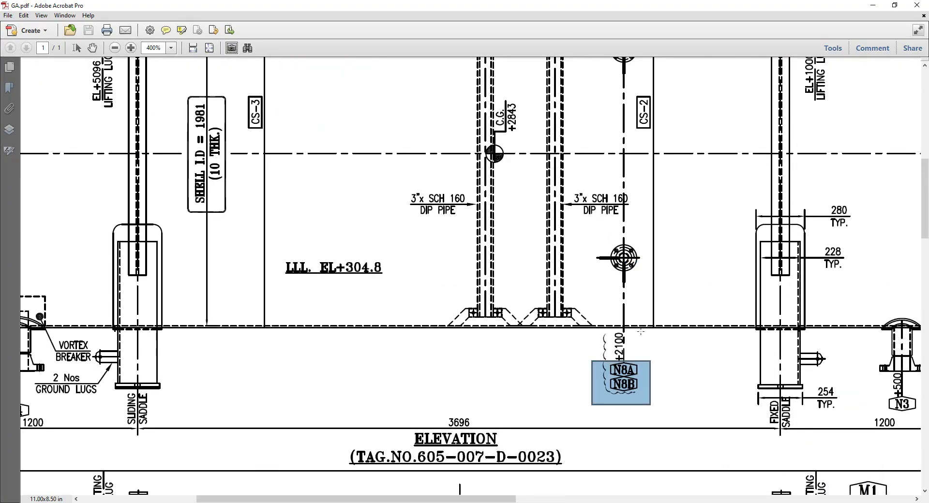
{"action": "scroll", "coordinate": [642, 323], "scroll_direction": "down", "scroll_amount": 1, "text": "ctrl"}
{"action": "left_click_drag", "start_coordinate": [609, 106], "coordinate": [644, 139]}
{"action": "left_click_drag", "start_coordinate": [608, 261], "coordinate": [646, 294]}
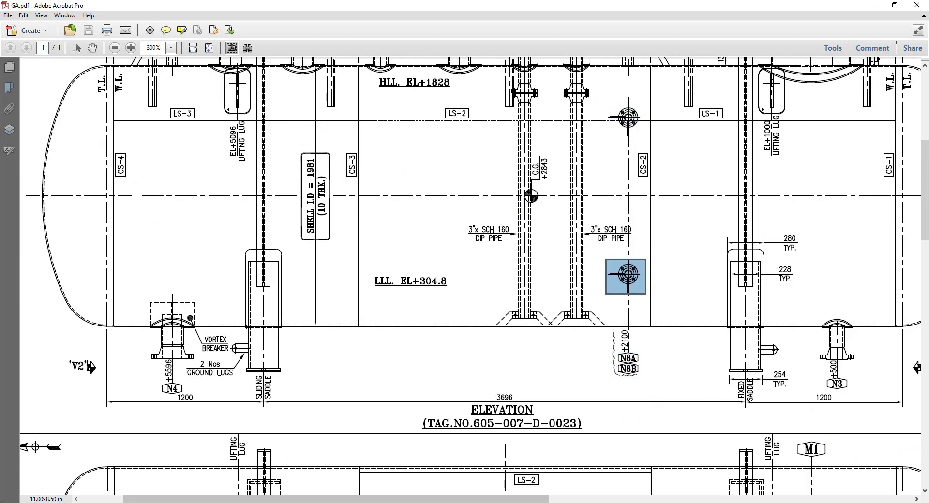
Examine the detail drawings and dimensions of nozzles N8A and N8B in NOZZLE.pdf.
{"action": "mouse_move", "coordinate": [590, 502]}
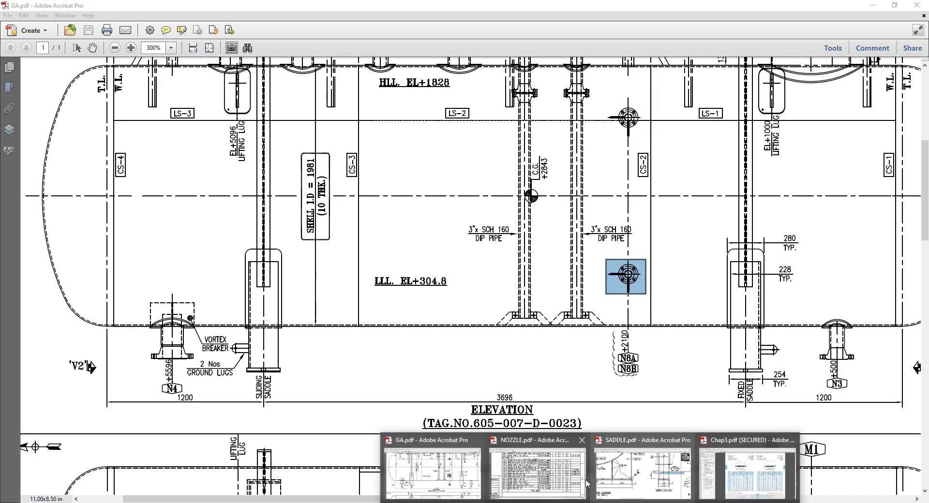
{"action": "left_click", "coordinate": [537, 464]}
{"action": "scroll", "coordinate": [537, 365], "scroll_direction": "down", "scroll_amount": 2, "text": "ctrl"}
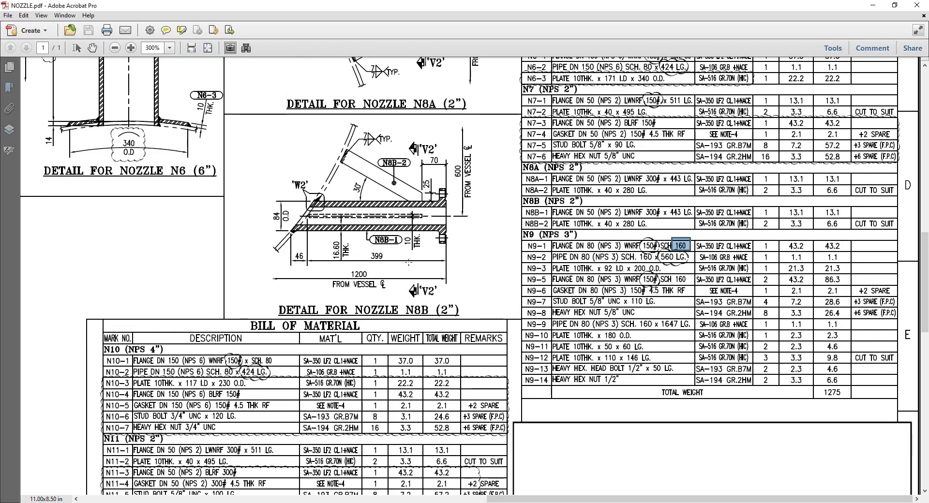
{"action": "scroll", "coordinate": [397, 257], "scroll_direction": "up", "scroll_amount": 4}
{"action": "scroll", "coordinate": [475, 276], "scroll_direction": "up", "scroll_amount": 1}
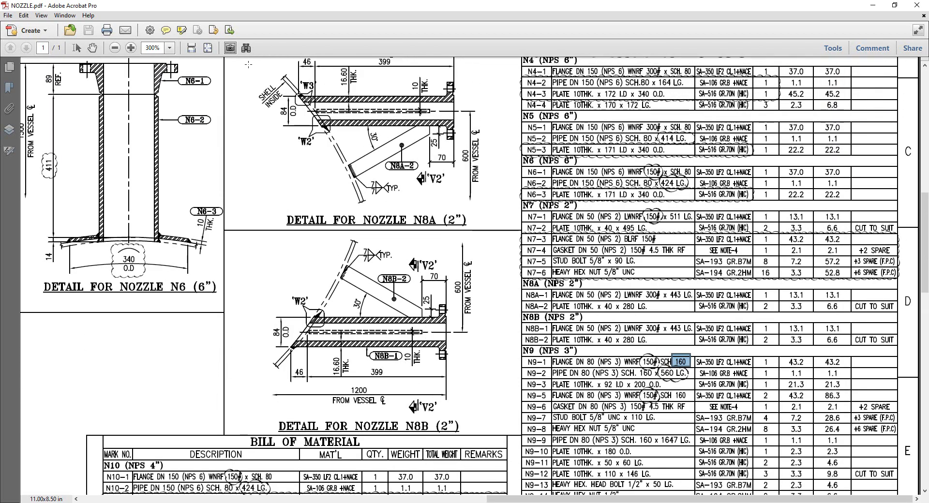
{"action": "left_click_drag", "start_coordinate": [249, 64], "coordinate": [510, 411]}
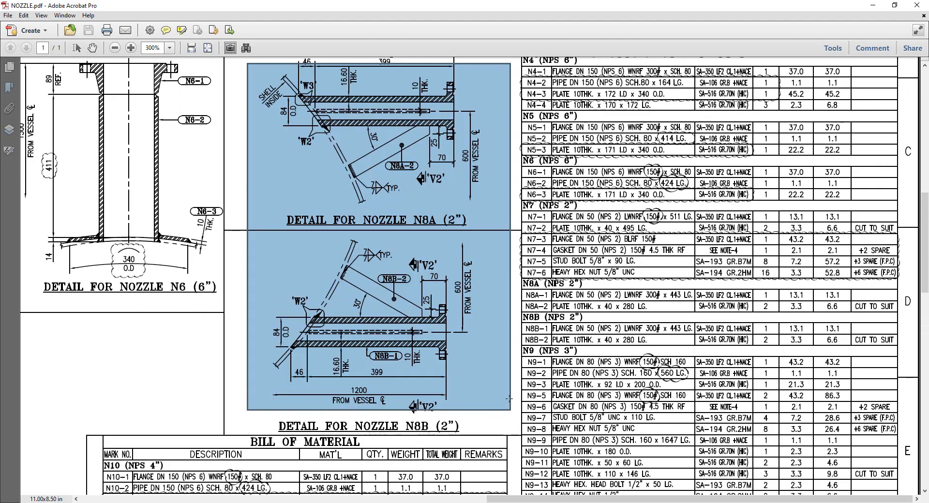
Return to Static Equipment Generator, add a shell nozzle named N8A to Can-2 and open its parameters.
{"action": "key", "text": "alt+Tab"}
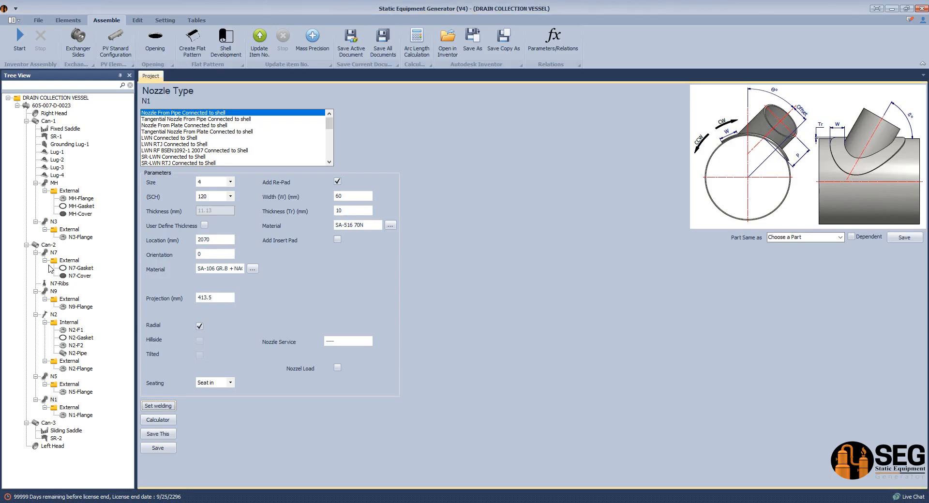
{"action": "left_click", "coordinate": [48, 245]}
{"action": "left_click", "coordinate": [68, 20]}
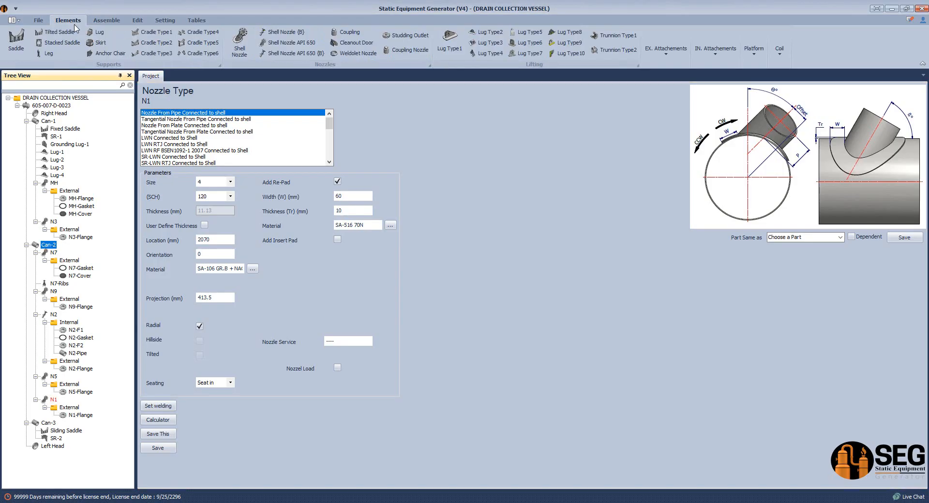
{"action": "left_click", "coordinate": [241, 44]}
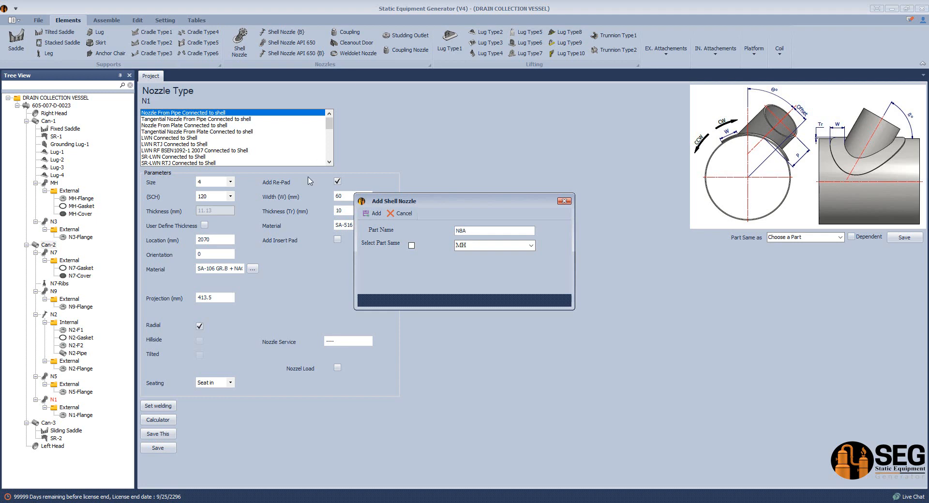
{"action": "left_click", "coordinate": [373, 213]}
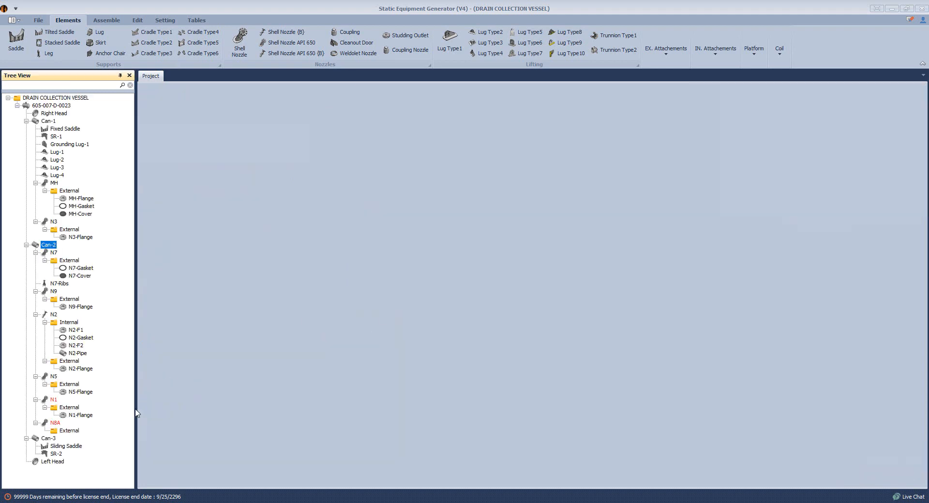
{"action": "left_click", "coordinate": [55, 423]}
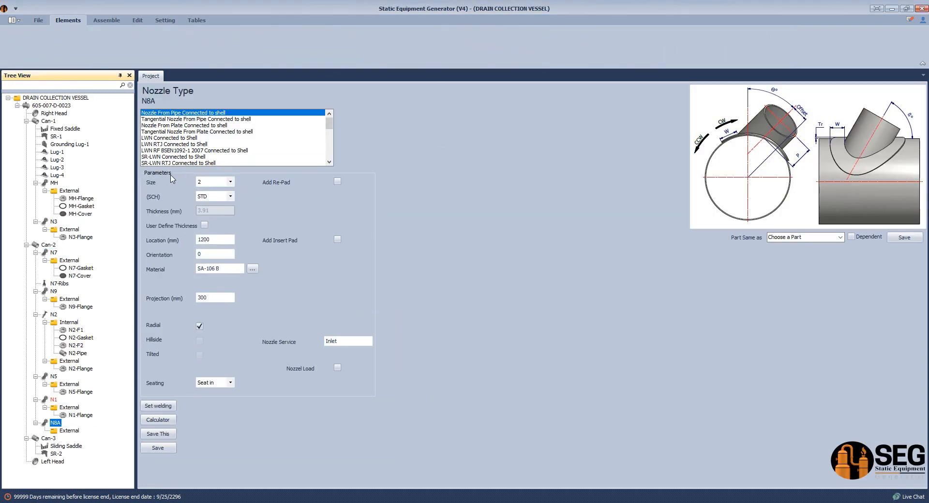
{"action": "left_click", "coordinate": [230, 182]}
{"action": "left_click", "coordinate": [207, 218]}
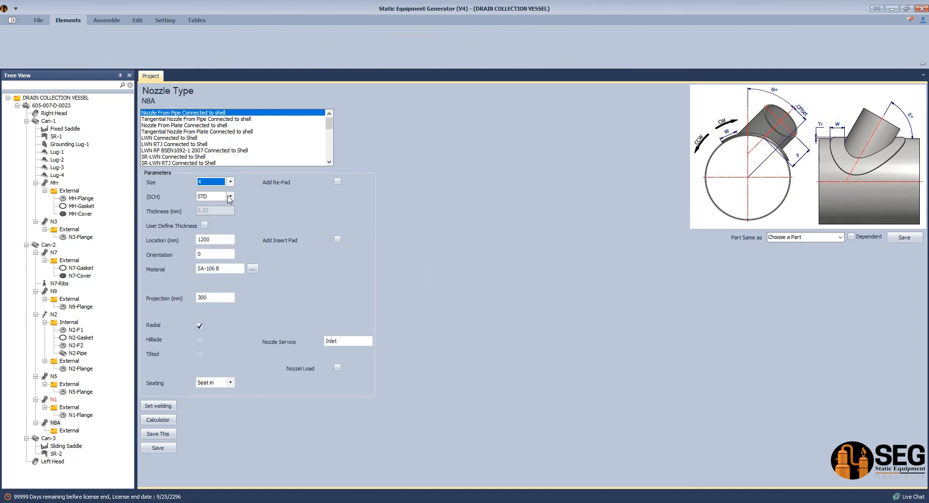
{"action": "left_click", "coordinate": [230, 197]}
{"action": "left_click", "coordinate": [211, 266]}
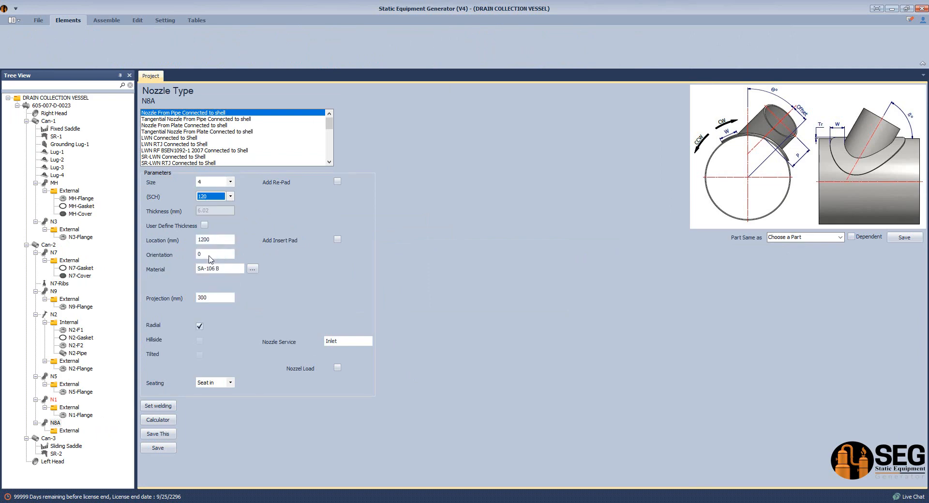
{"action": "left_click", "coordinate": [220, 237]}
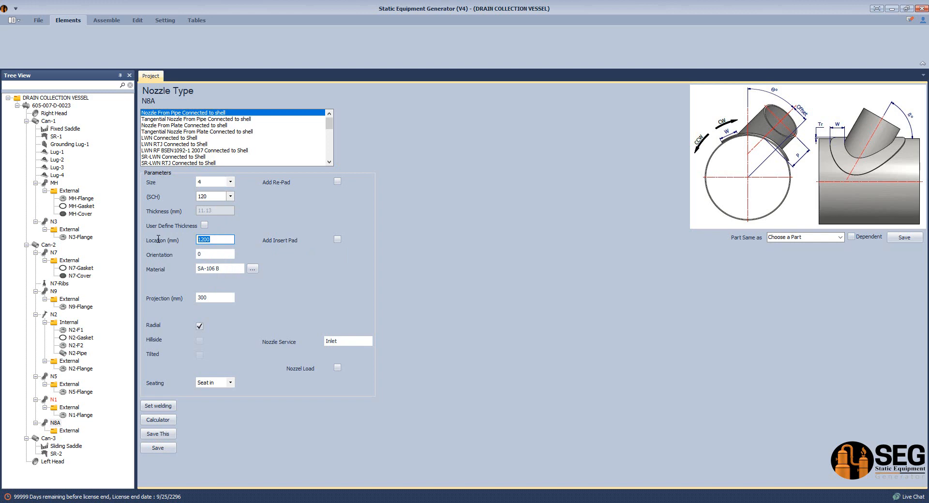
{"action": "left_click", "coordinate": [230, 182]}
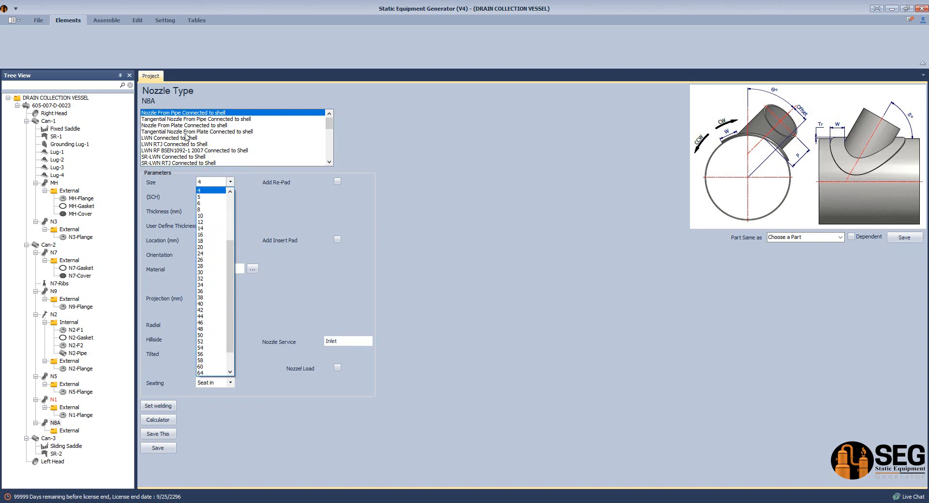
Change N8A's nozzle type to LWN Connected to Shell with rating 300 and size 2.
{"action": "left_click", "coordinate": [172, 142]}
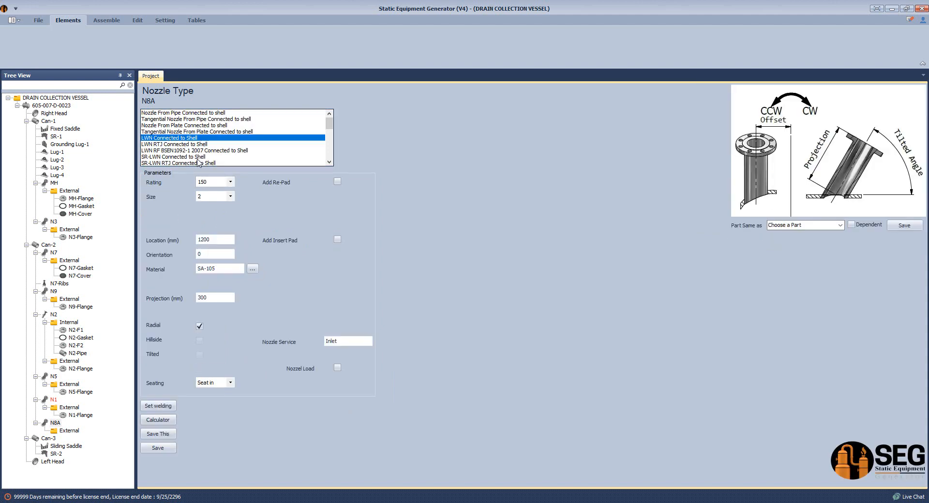
{"action": "left_click", "coordinate": [231, 182]}
{"action": "left_click", "coordinate": [208, 198]}
{"action": "left_click", "coordinate": [207, 197]}
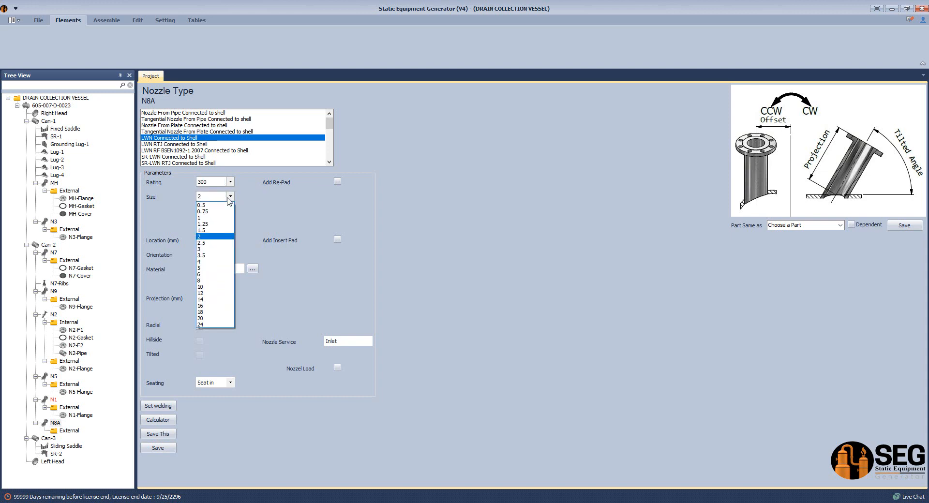
{"action": "left_click", "coordinate": [204, 236]}
Set nozzle N8A's location to 170 mm and its orientation to 90.
{"action": "left_click_drag", "start_coordinate": [218, 242], "coordinate": [170, 242]}
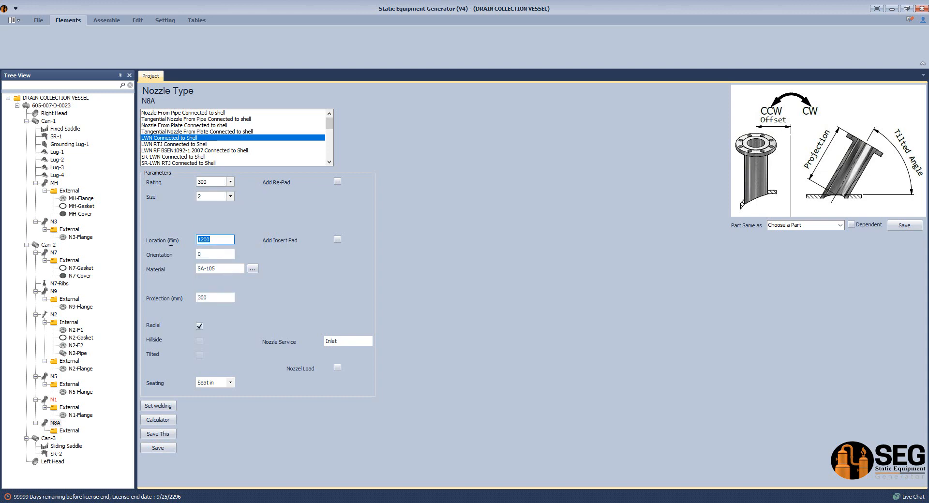
{"action": "type", "text": "1"}
{"action": "key", "text": "Tab"}
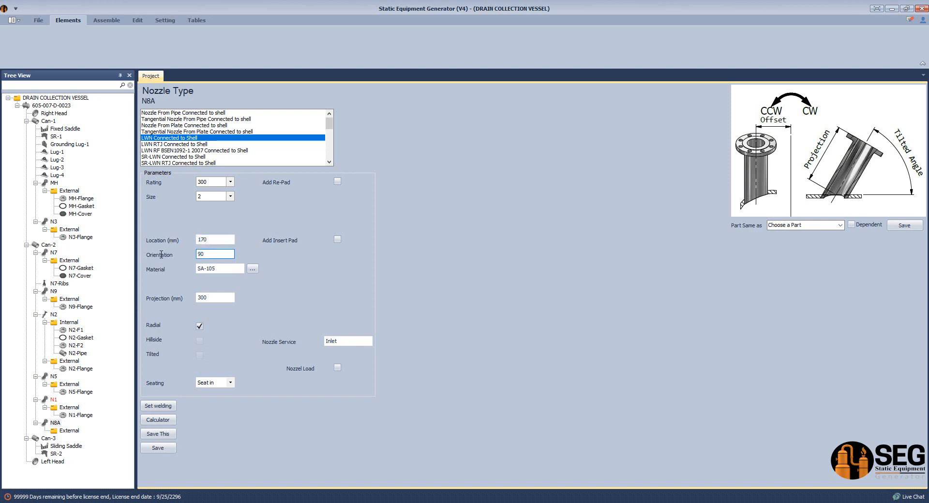
Copy SA-350 LF2 CL.1 + NACE +HIC from the Material List workbook in Excel and paste it as N8A's material.
{"action": "key", "text": "alt+Tab"}
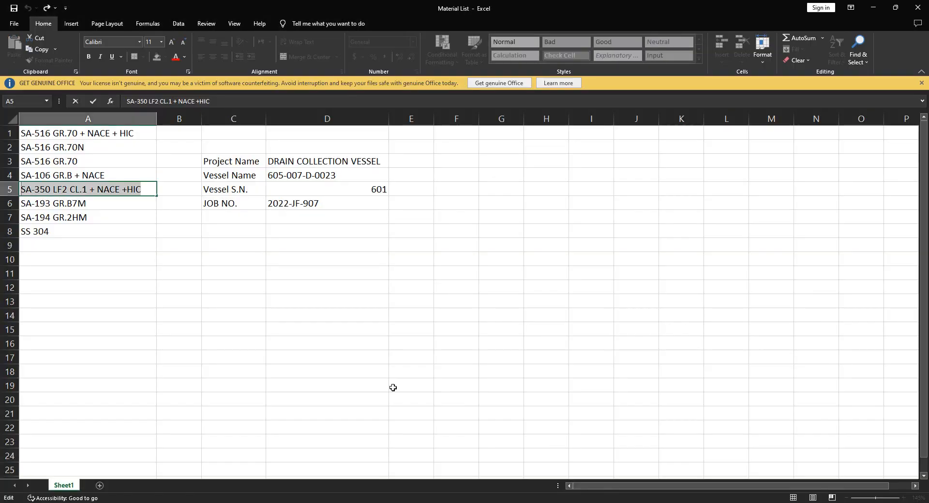
{"action": "key", "text": "ctrl+c"}
{"action": "key", "text": "alt+Tab"}
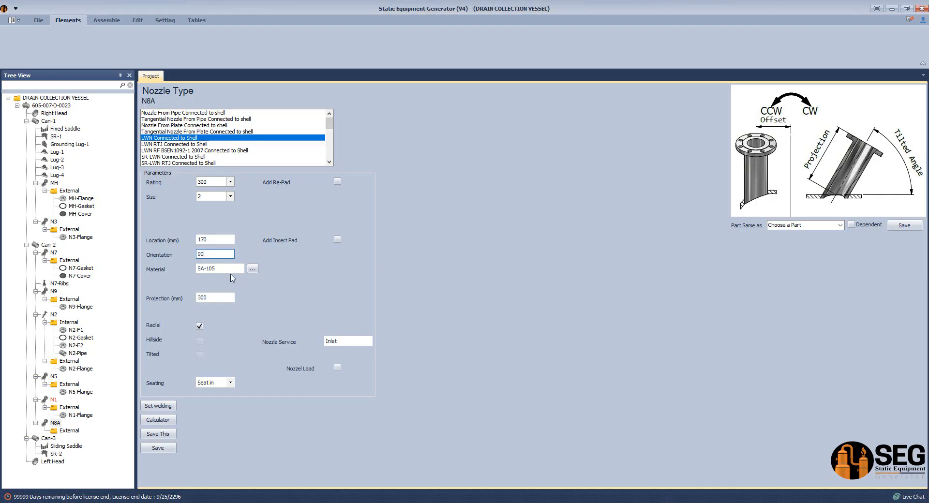
{"action": "key", "text": "Tab"}
{"action": "key", "text": "ctrl+v"}
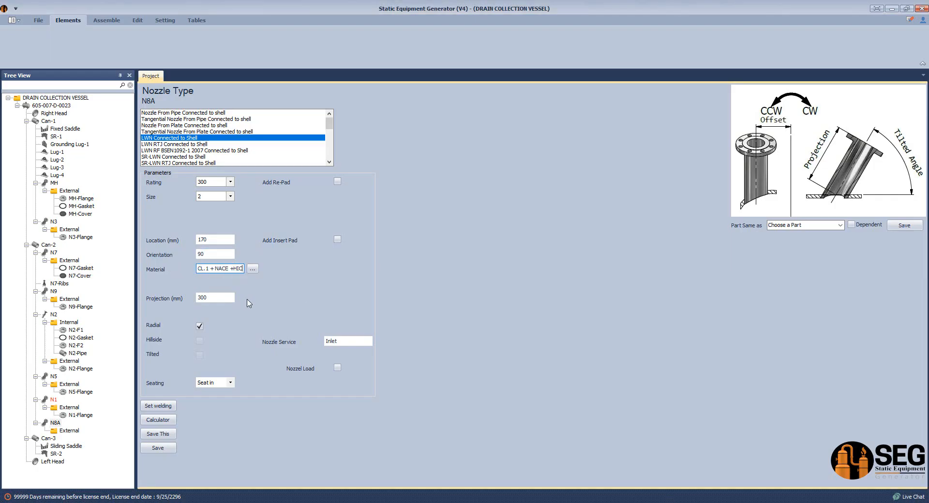
Switch nozzle N8A's placement from radial to hillside.
{"action": "left_click", "coordinate": [200, 328]}
{"action": "left_click", "coordinate": [199, 341]}
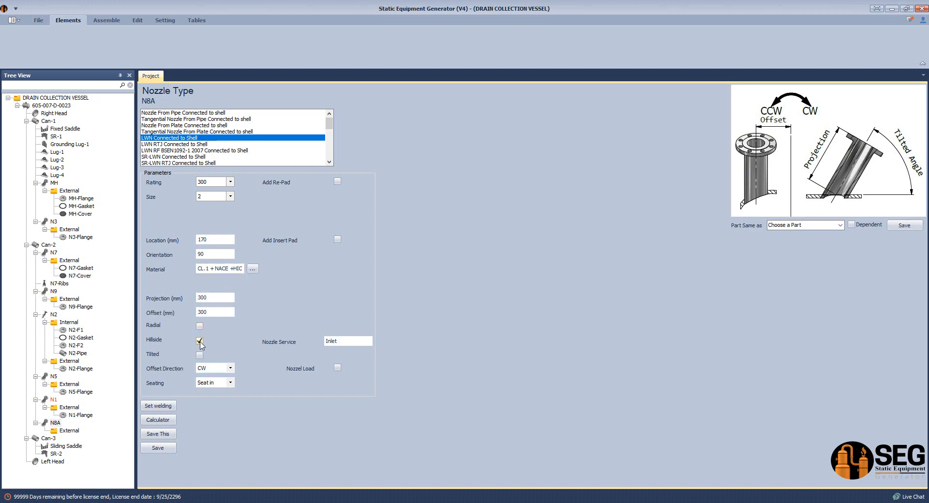
{"action": "left_click", "coordinate": [200, 341]}
{"action": "left_click", "coordinate": [201, 342]}
{"action": "left_click", "coordinate": [201, 342]}
{"action": "left_click", "coordinate": [200, 341]}
Check N8A's distance from the vessel centreline in NOZZLE.pdf, then return to Static Equipment Generator and set the offset to 600 mm.
{"action": "mouse_move", "coordinate": [603, 498]}
{"action": "left_click", "coordinate": [533, 488]}
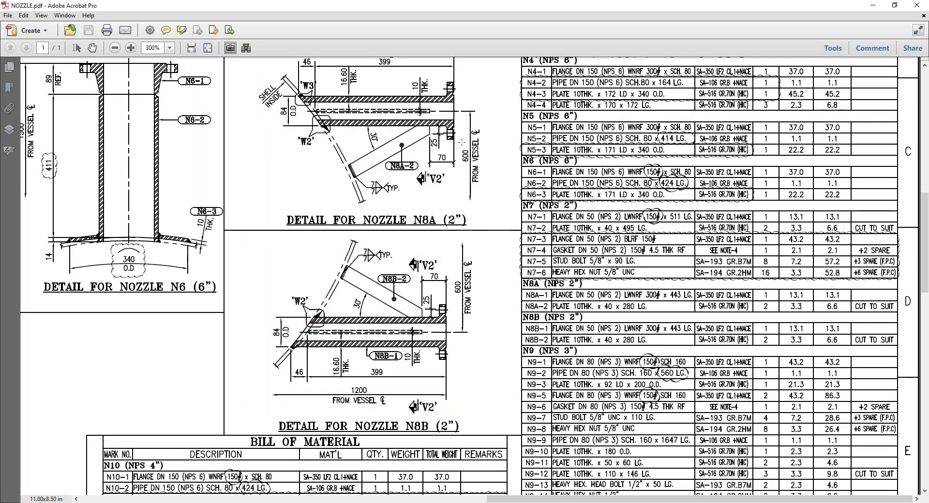
{"action": "left_click_drag", "start_coordinate": [462, 142], "coordinate": [466, 166]}
{"action": "scroll", "coordinate": [462, 143], "scroll_direction": "up", "scroll_amount": 2, "text": "ctrl"}
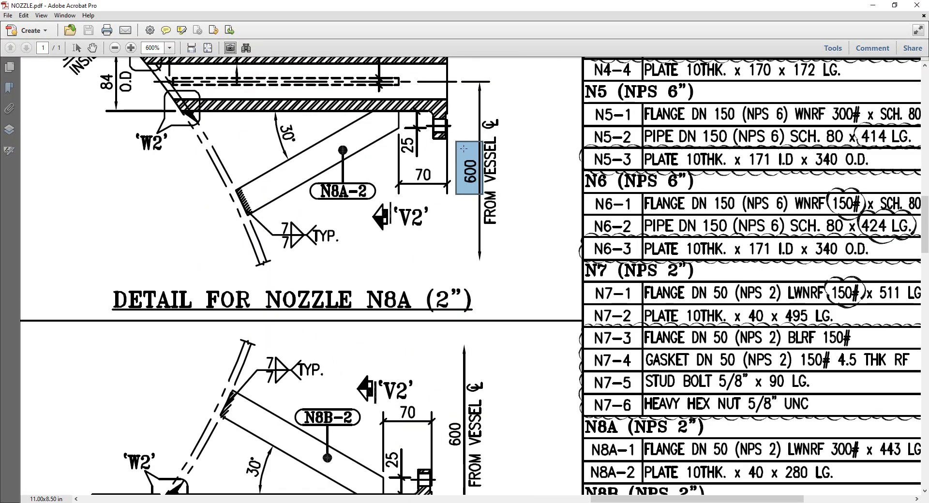
{"action": "scroll", "coordinate": [485, 199], "scroll_direction": "up", "scroll_amount": 3}
{"action": "key", "text": "alt+Tab"}
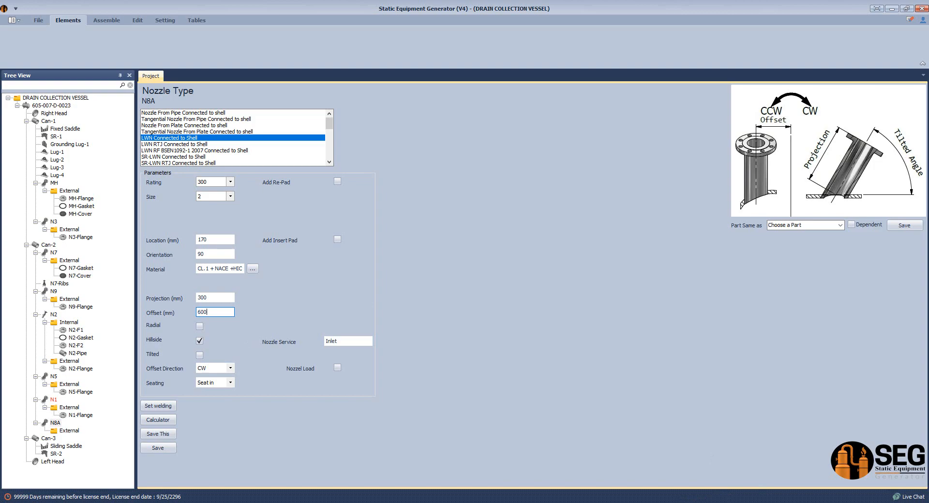
Review the N8A detail in NOZZLE.pdf again, then return and set the nozzle's offset direction to CCW.
{"action": "mouse_move", "coordinate": [579, 498]}
{"action": "left_click", "coordinate": [513, 472]}
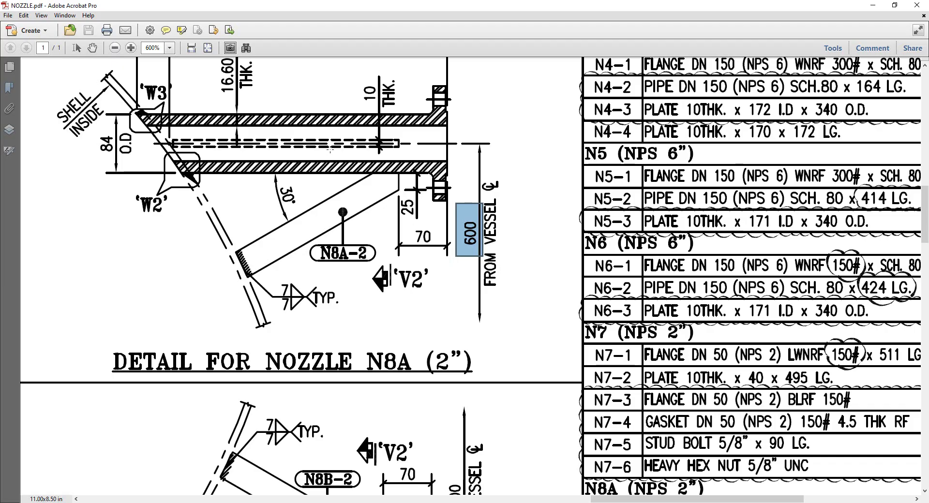
{"action": "left_click_drag", "start_coordinate": [508, 324], "coordinate": [558, 399]}
{"action": "left_click_drag", "start_coordinate": [552, 324], "coordinate": [467, 147]}
{"action": "left_click", "coordinate": [605, 501]}
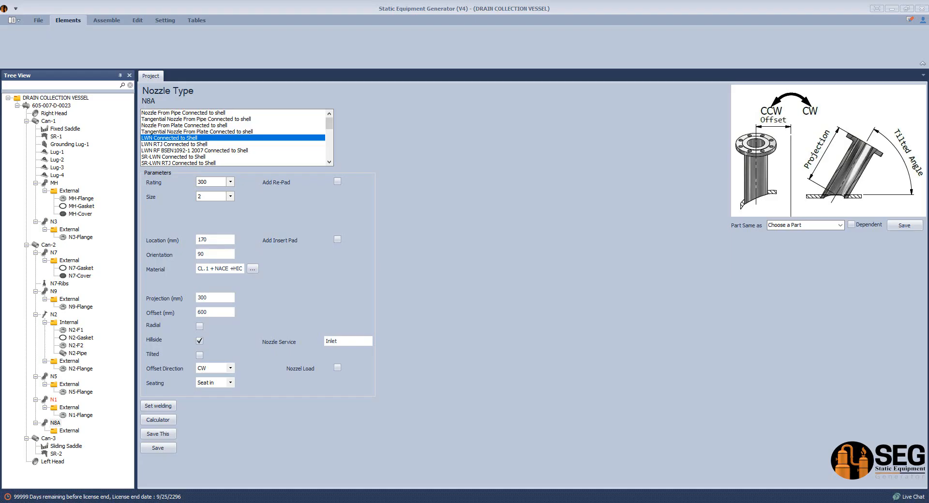
{"action": "left_click", "coordinate": [231, 369]}
{"action": "left_click", "coordinate": [220, 376]}
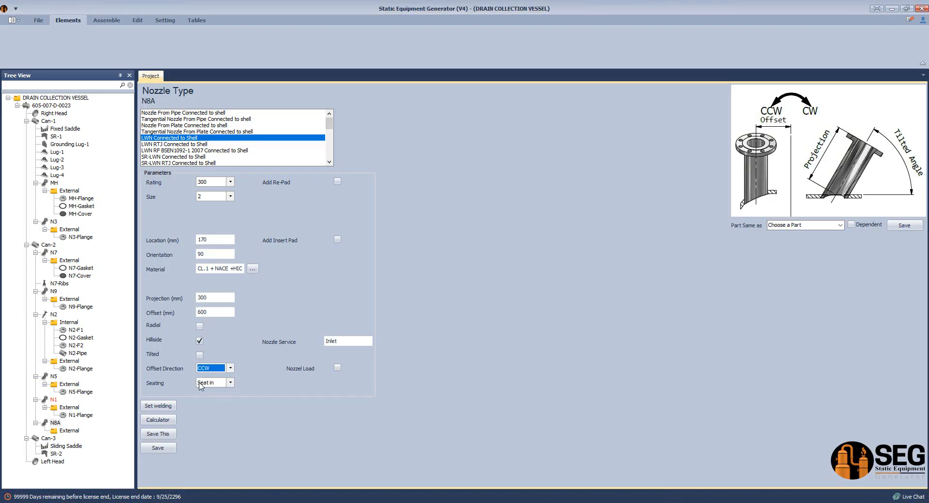
Replace N8A's nozzle service with "-----" and save the nozzle parameters.
{"action": "left_click", "coordinate": [332, 342]}
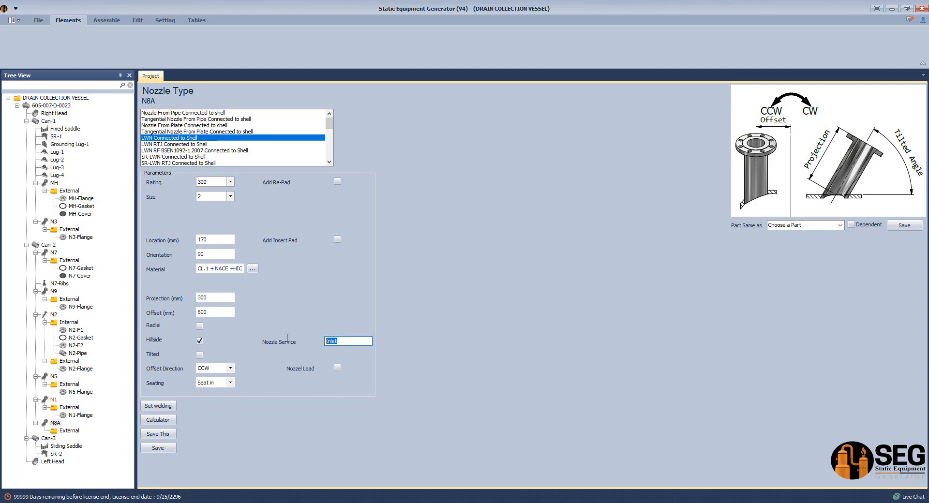
{"action": "type", "text": "-----"}
{"action": "left_click", "coordinate": [169, 448]}
Open N8A's nozzle calculator and look up the nozzle's projection from the vessel centreline in GA.pdf's View V1-V1.
{"action": "left_click", "coordinate": [170, 420]}
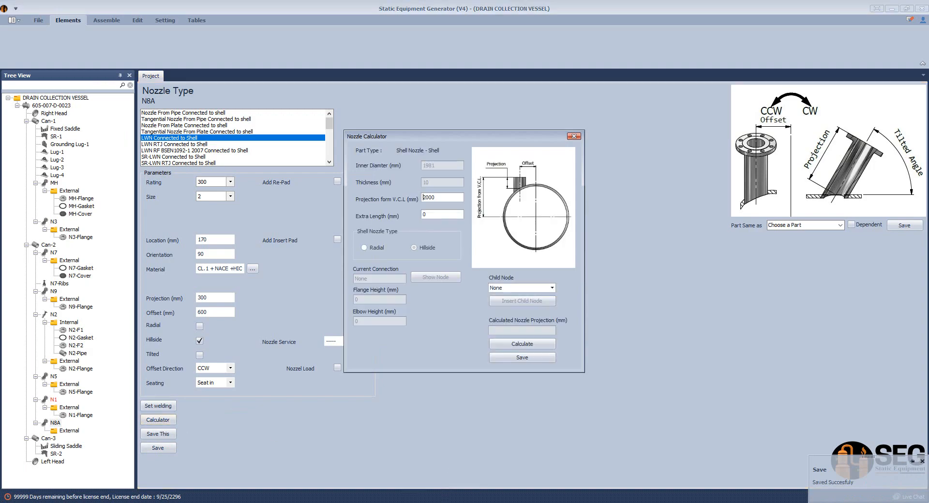
{"action": "mouse_move", "coordinate": [591, 502]}
{"action": "left_click", "coordinate": [472, 483]}
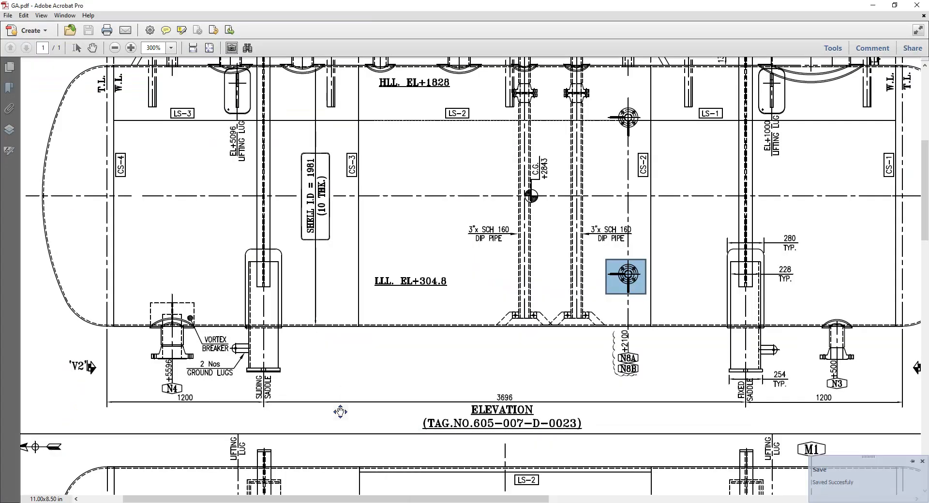
{"action": "middle_click_drag", "start_coordinate": [340, 410], "coordinate": [353, 418]}
{"action": "scroll", "coordinate": [353, 418], "scroll_direction": "down", "scroll_amount": 5}
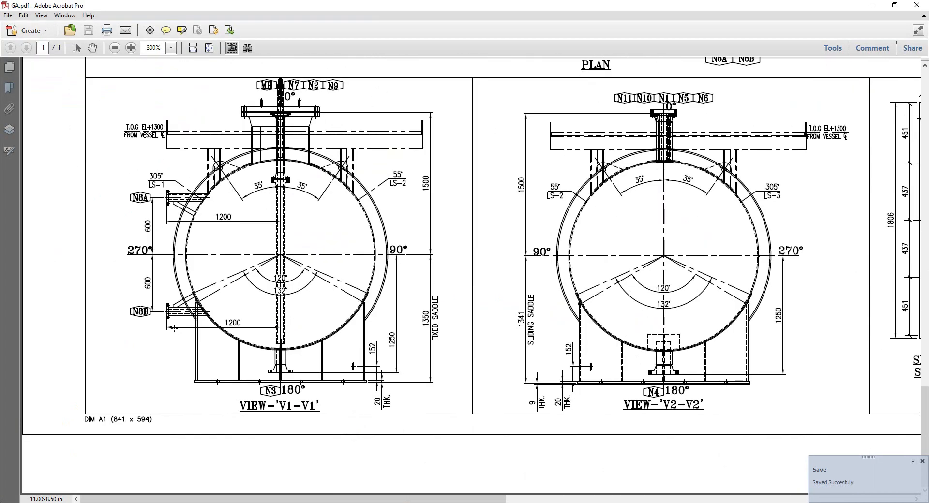
{"action": "scroll", "coordinate": [174, 329], "scroll_direction": "up", "scroll_amount": 6, "text": "ctrl"}
{"action": "left_click_drag", "start_coordinate": [270, 324], "coordinate": [381, 393]}
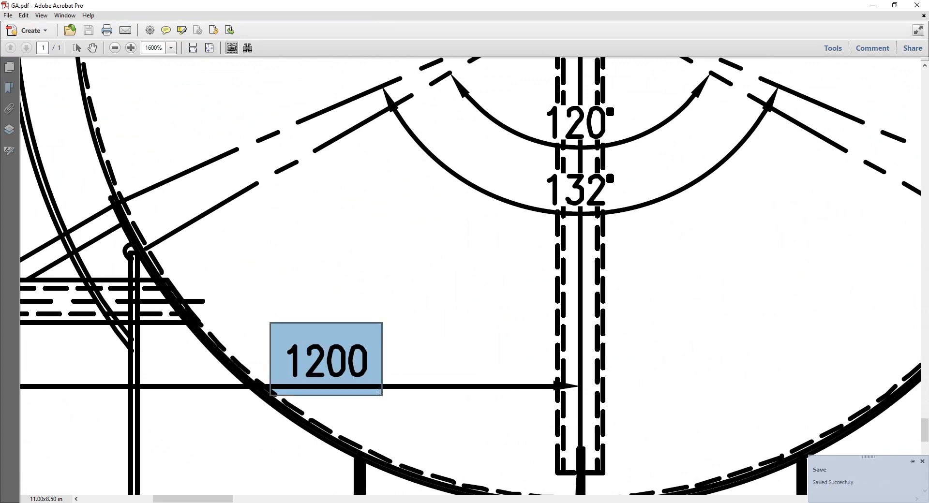
{"action": "scroll", "coordinate": [350, 378], "scroll_direction": "down", "scroll_amount": 2, "text": "ctrl"}
Calculate and save N8A's projection using 1200 mm from the vessel centreline, and save its Single V, No Clad welding detail.
{"action": "key", "text": "alt+Tab"}
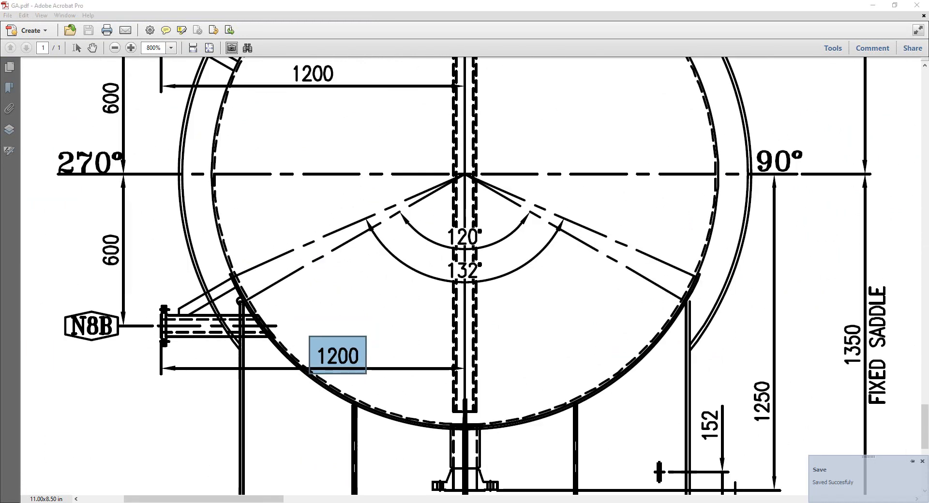
{"action": "type", "text": "12"}
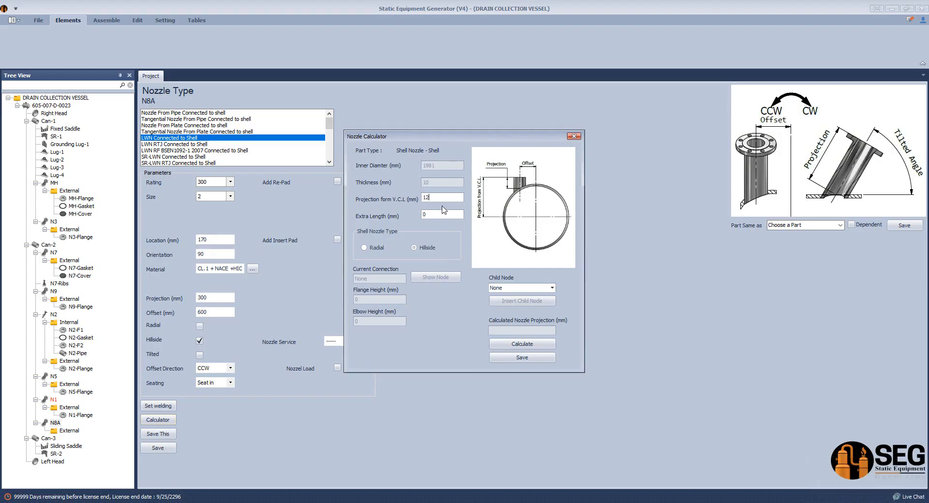
{"action": "type", "text": "00"}
{"action": "left_click", "coordinate": [511, 349]}
{"action": "left_click", "coordinate": [508, 362]}
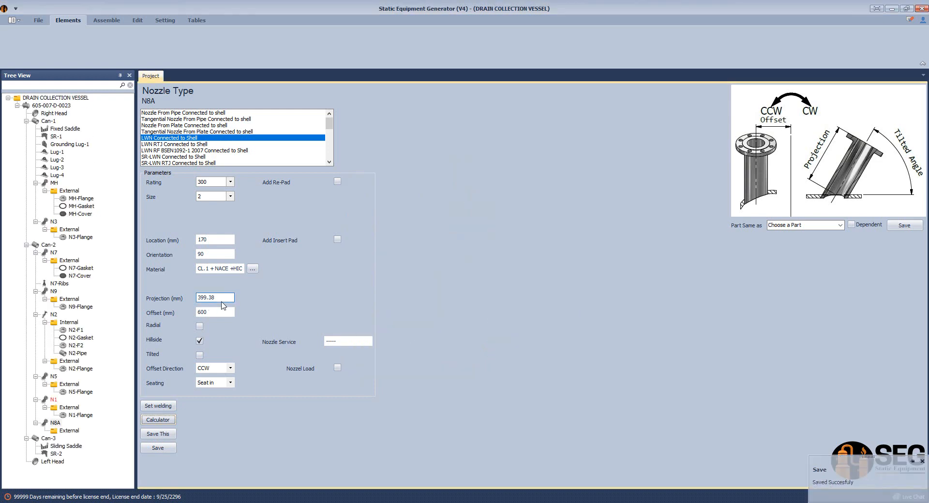
{"action": "left_click", "coordinate": [158, 406]}
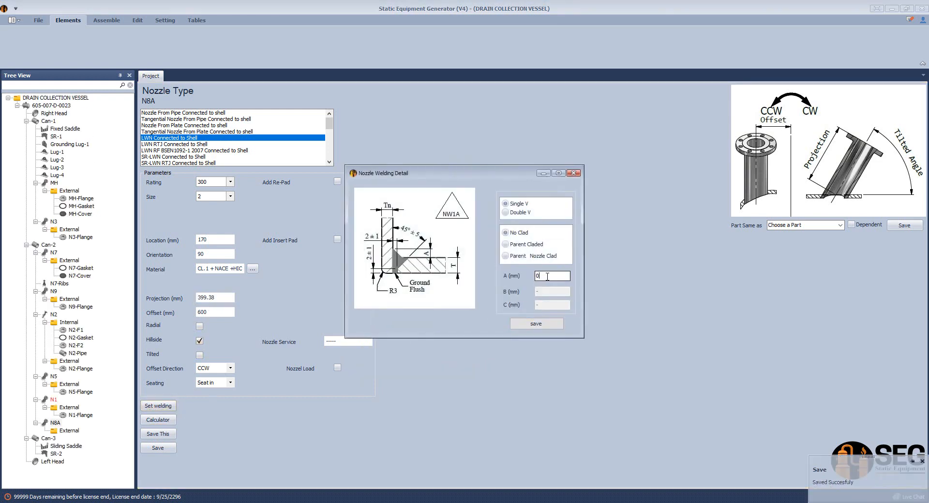
{"action": "left_click", "coordinate": [543, 323]}
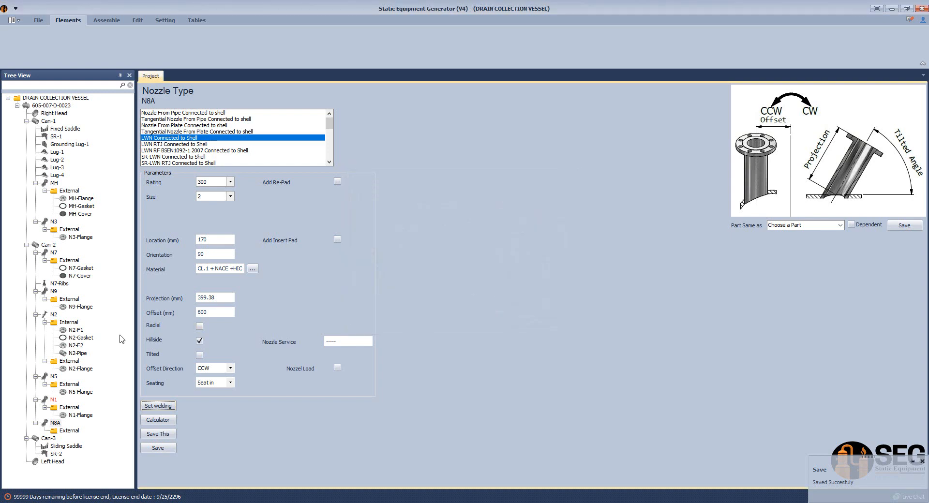
Add a nozzle support rib named N8A-Ribs to Can-2 as an external attachment.
{"action": "left_click", "coordinate": [48, 245]}
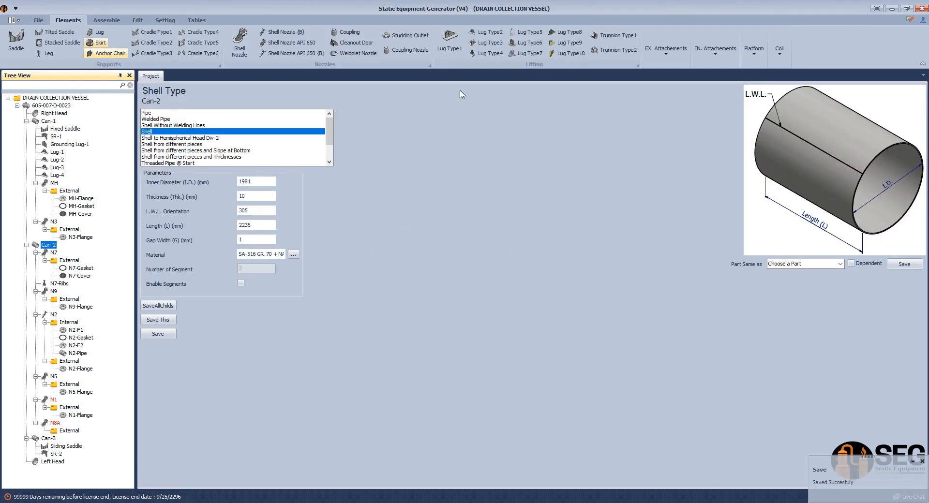
{"action": "left_click", "coordinate": [666, 49]}
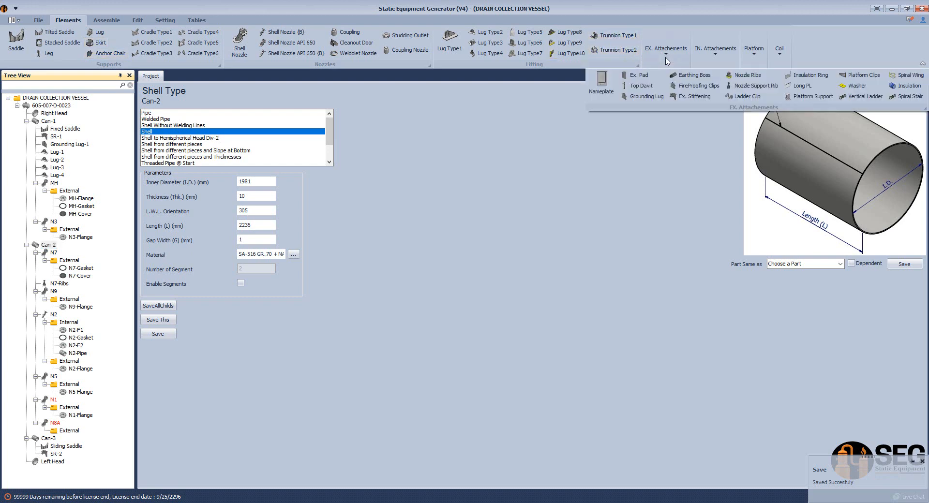
{"action": "left_click", "coordinate": [746, 86]}
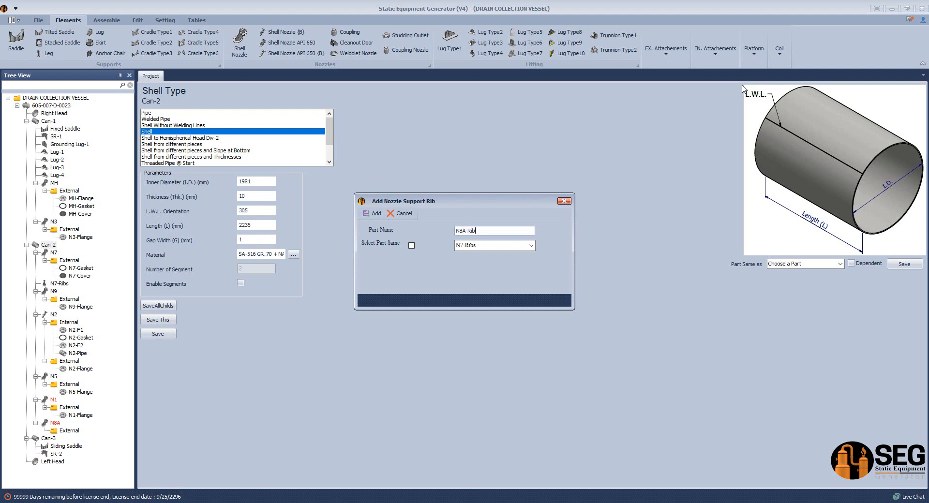
{"action": "key", "text": "Return"}
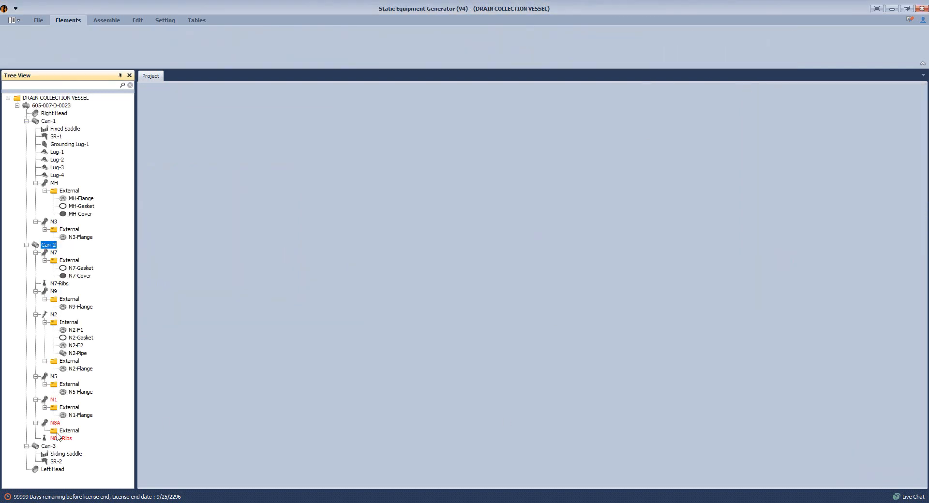
Open the N8A-Ribs parameters and set the pipe OD to 78 mm.
{"action": "left_click", "coordinate": [58, 438]}
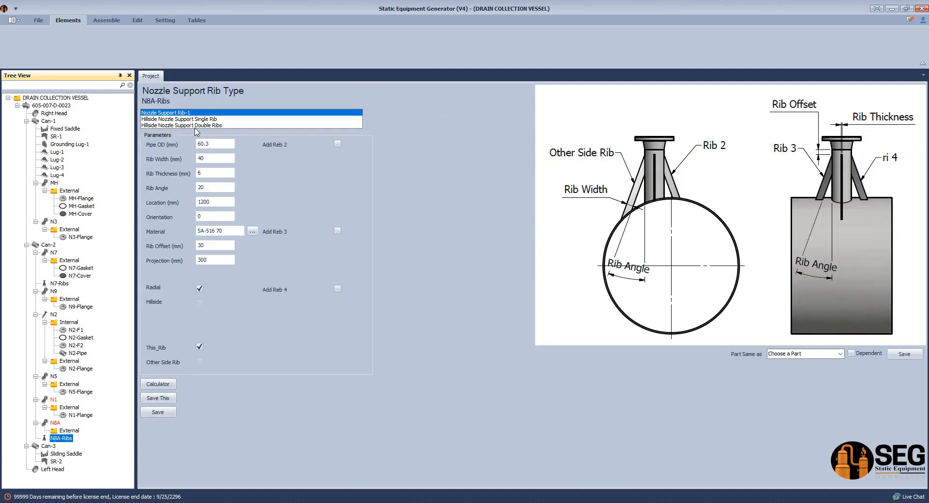
{"action": "left_click", "coordinate": [218, 145]}
{"action": "left_click", "coordinate": [221, 145]}
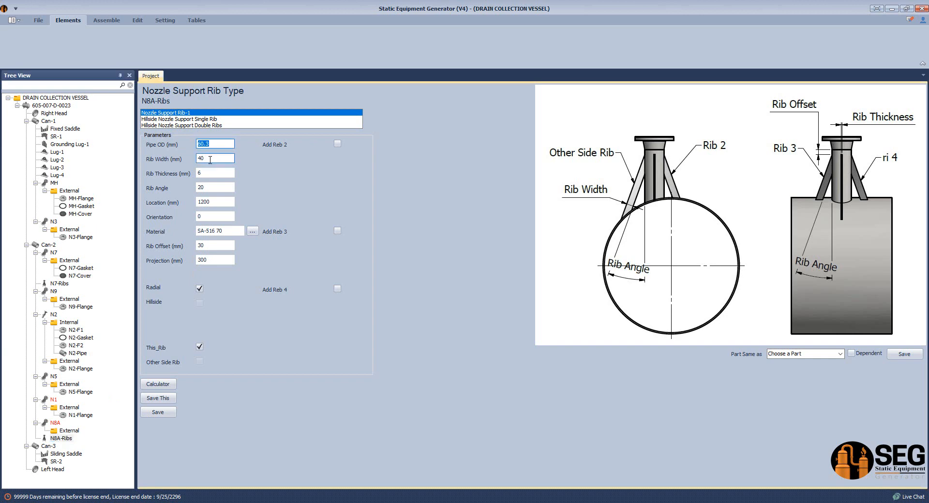
{"action": "type", "text": "78"}
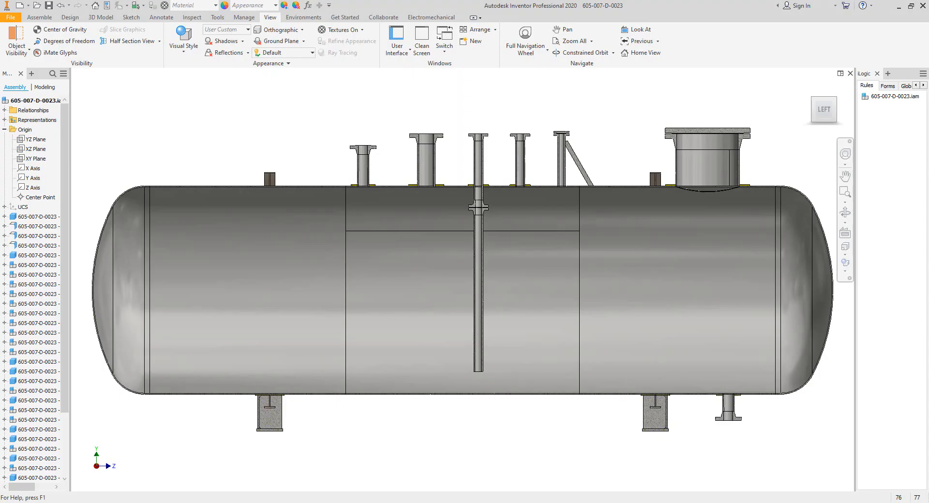
Switch to Inventor and measure the neck's outside diameter beneath N7's flange to check the pipe OD, then return to the rib parameters.
{"action": "scroll", "coordinate": [608, 152], "scroll_direction": "down", "scroll_amount": 4}
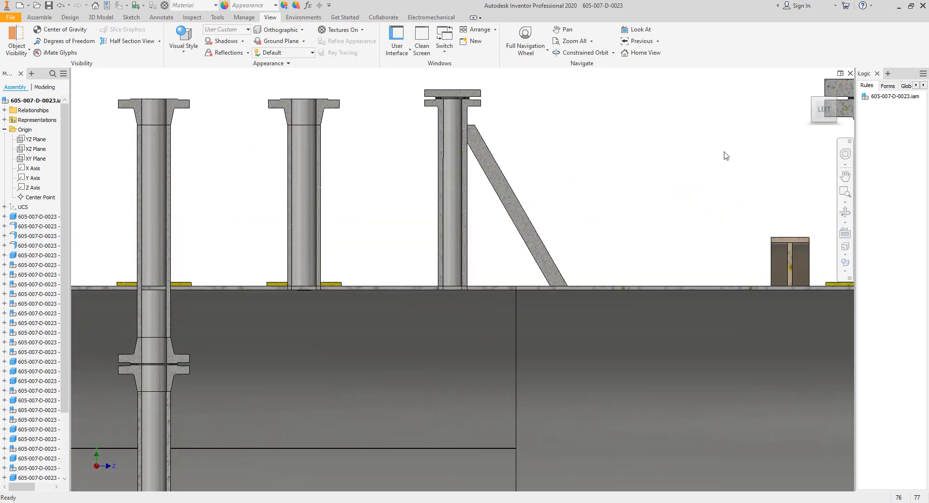
{"action": "left_click", "coordinate": [845, 212]}
{"action": "left_click_drag", "start_coordinate": [457, 186], "coordinate": [458, 168]}
{"action": "scroll", "coordinate": [380, 163], "scroll_direction": "down", "scroll_amount": 7}
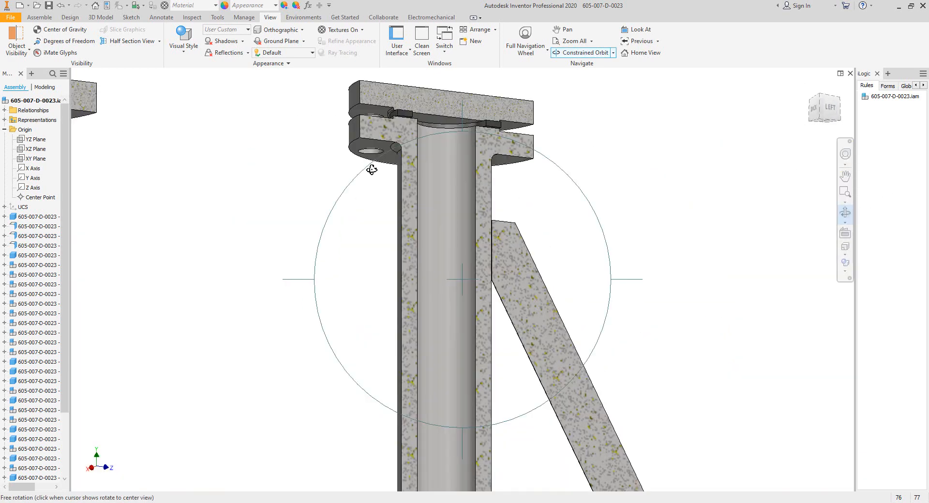
{"action": "right_click", "coordinate": [341, 185]}
{"action": "left_click", "coordinate": [374, 185]}
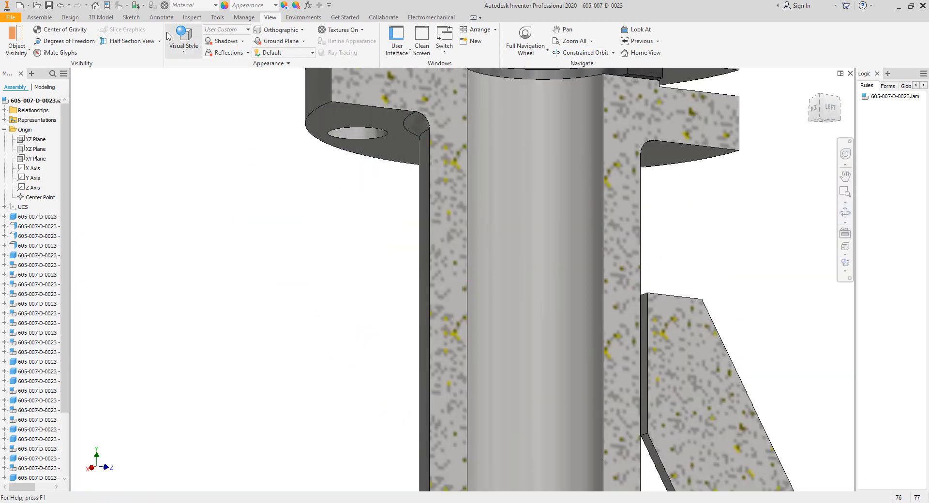
{"action": "left_click", "coordinate": [217, 18]}
{"action": "key", "text": "m"}
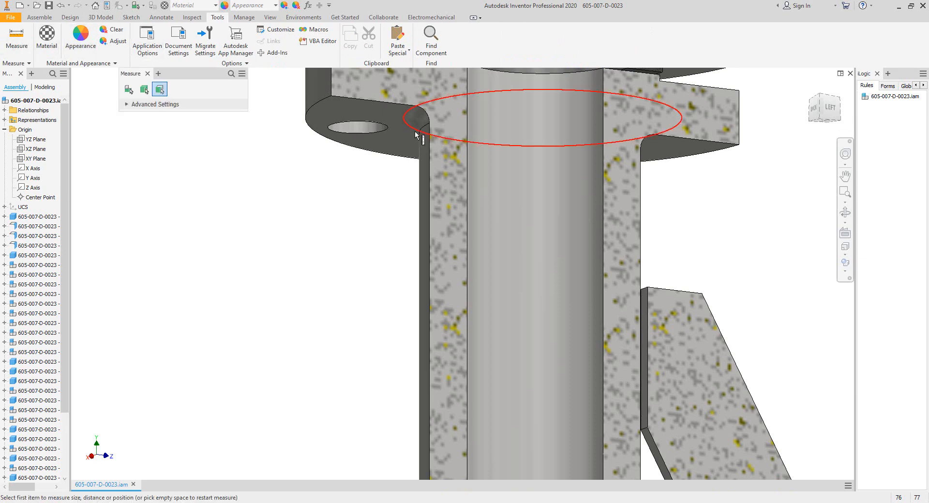
{"action": "left_click", "coordinate": [420, 129]}
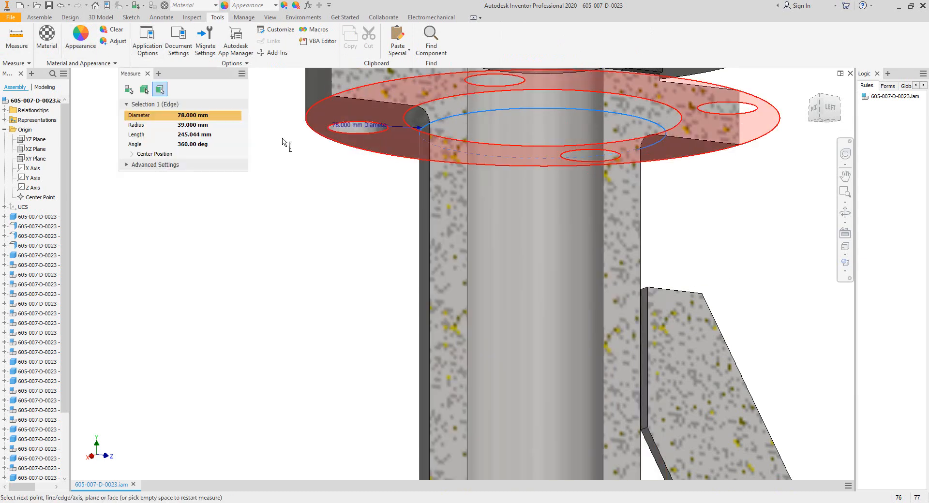
{"action": "left_click", "coordinate": [147, 74]}
{"action": "key", "text": "alt+Tab"}
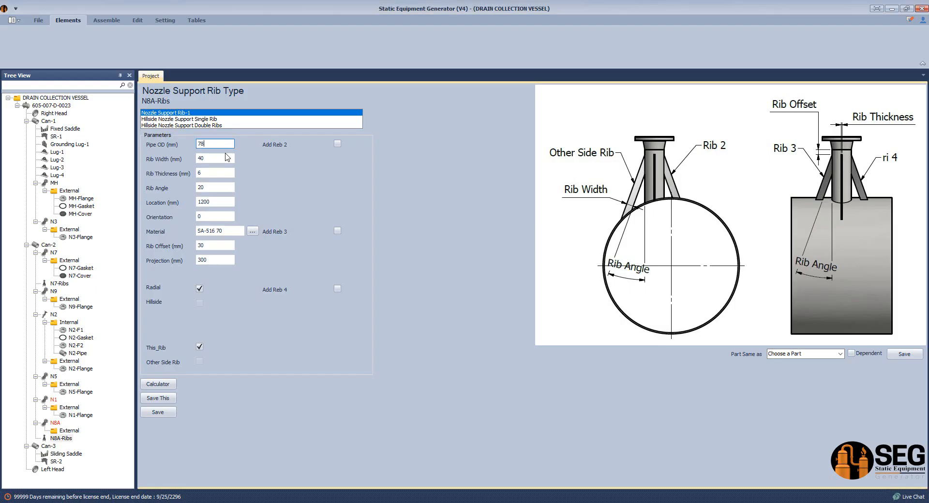
Set N8A-Ribs' rib thickness to 10 mm, rib angle to 30, location to 170 mm and orientation to 90.
{"action": "left_click_drag", "start_coordinate": [218, 157], "coordinate": [179, 148]}
{"action": "left_click_drag", "start_coordinate": [215, 174], "coordinate": [160, 175]}
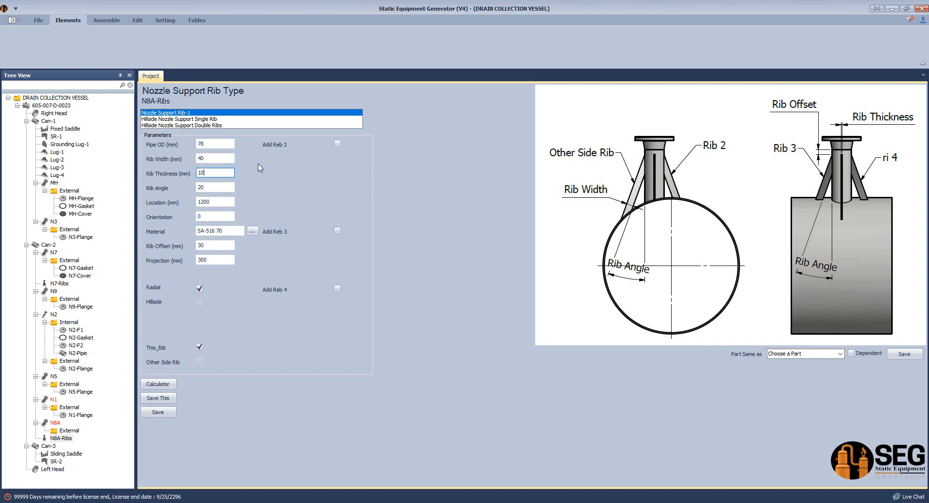
{"action": "left_click_drag", "start_coordinate": [221, 189], "coordinate": [145, 217]}
{"action": "type", "text": "30"}
{"action": "type", "text": "1"}
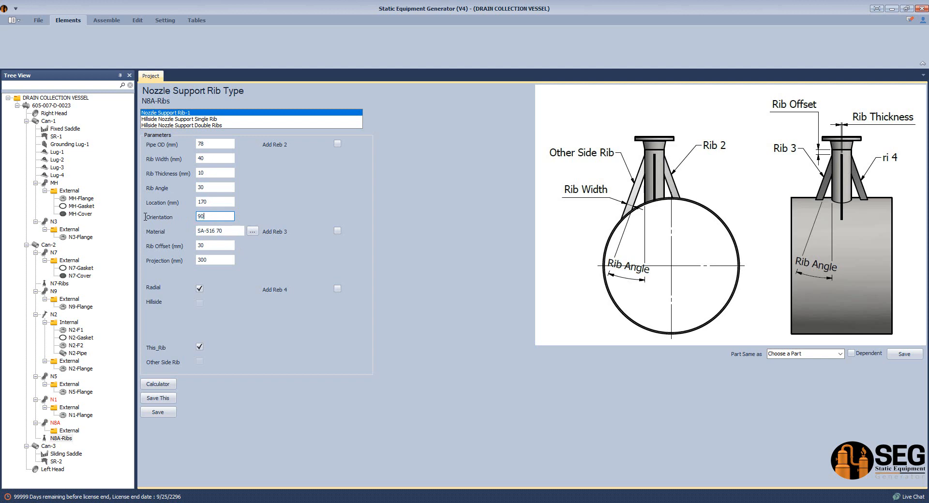
Set N8A-Ribs' material to SA-516 70N and rib offset to 70 mm, checking the offset against NOZZLE.pdf's N8A detail.
{"action": "left_click", "coordinate": [230, 231]}
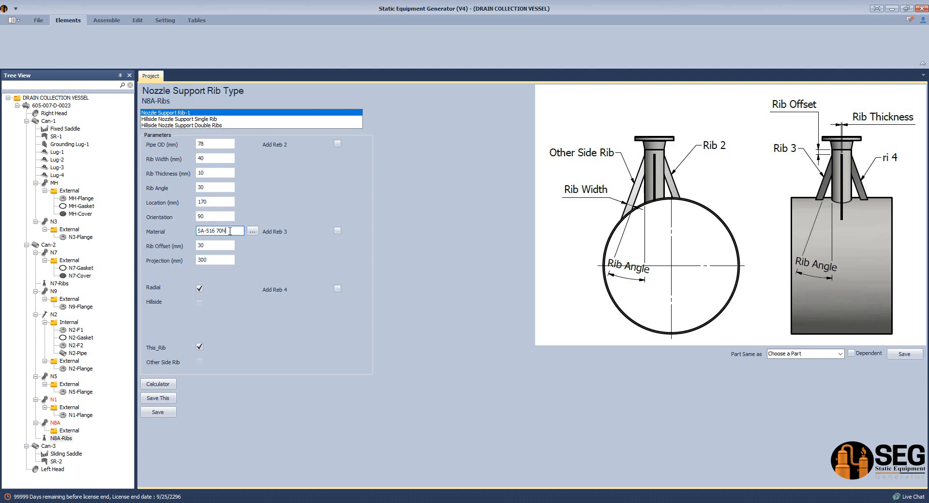
{"action": "left_click_drag", "start_coordinate": [208, 246], "coordinate": [172, 246]}
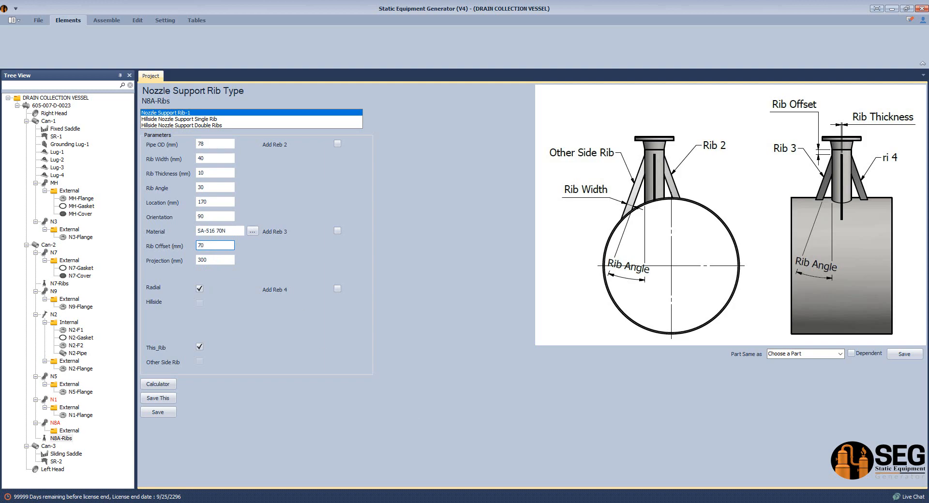
{"action": "left_click", "coordinate": [561, 484]}
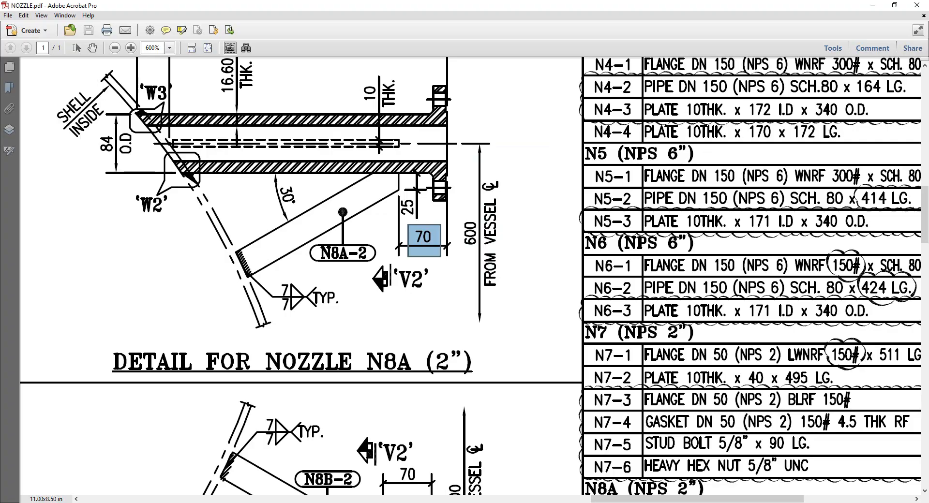
{"action": "key", "text": "alt+Tab"}
Save the rib parameters and set N8A-Ribs' projection to 399.38 mm, copied from nozzle N8A.
{"action": "double_click", "coordinate": [215, 260]}
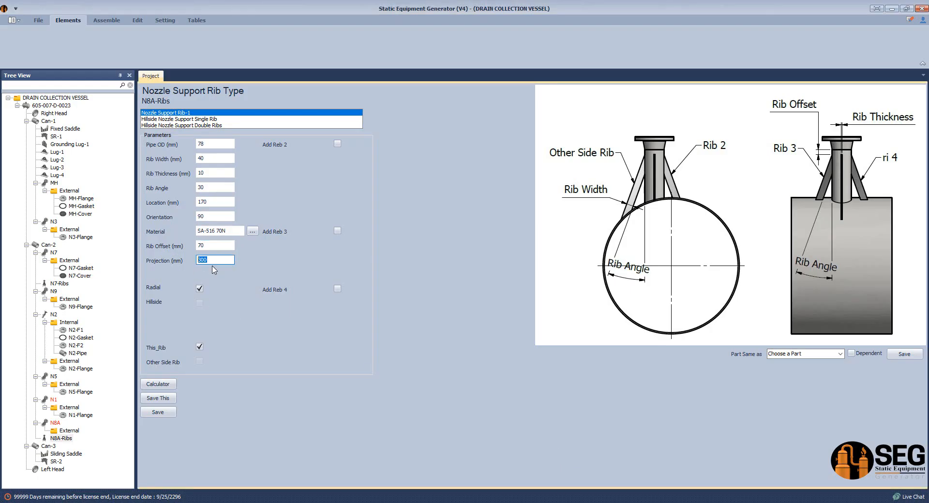
{"action": "left_click", "coordinate": [150, 399]}
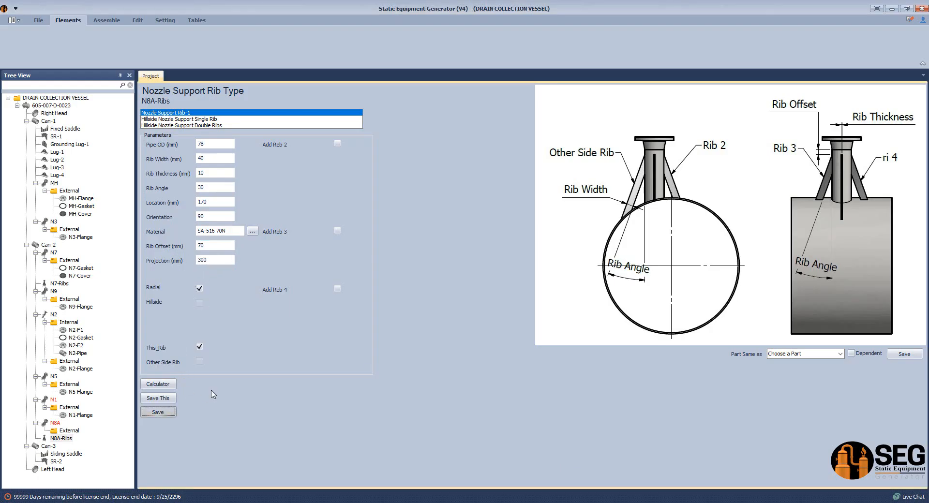
{"action": "left_click", "coordinate": [57, 422]}
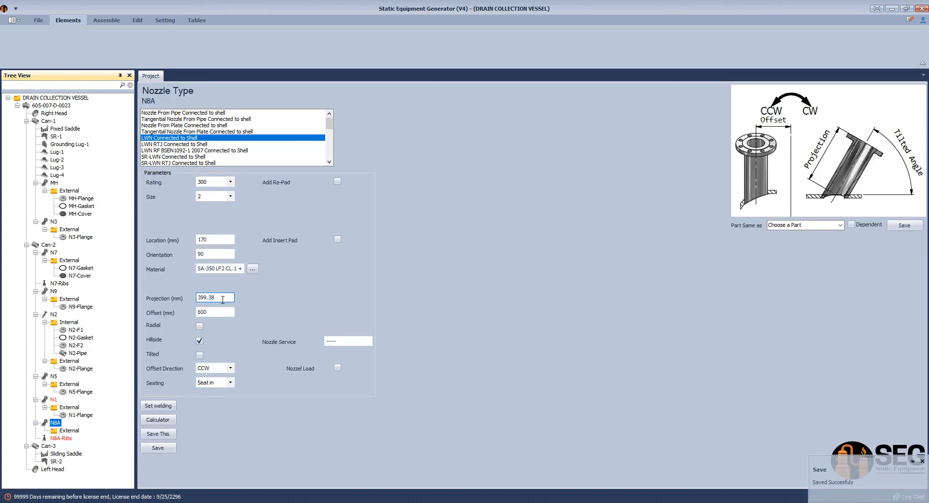
{"action": "left_click", "coordinate": [222, 299]}
{"action": "left_click", "coordinate": [65, 440]}
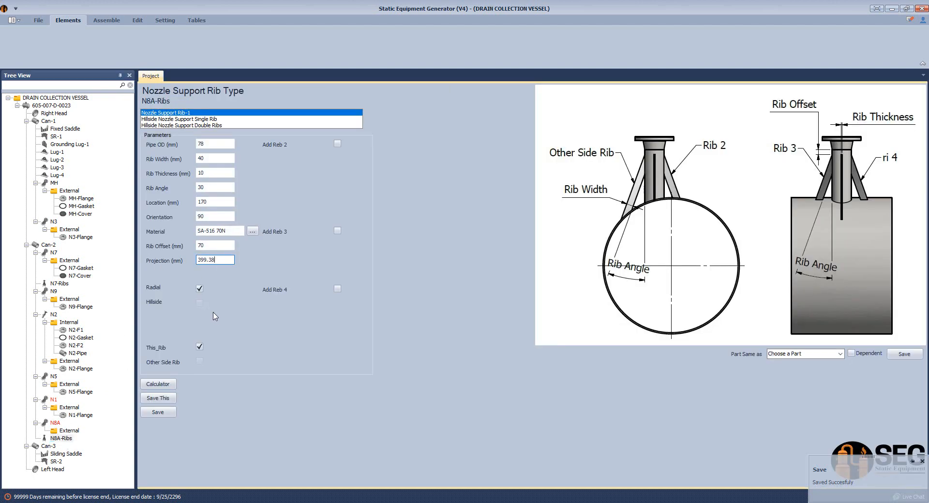
Change N8A-Ribs from radial to hillside with a 600 mm offset in the CCW direction.
{"action": "left_click", "coordinate": [200, 289]}
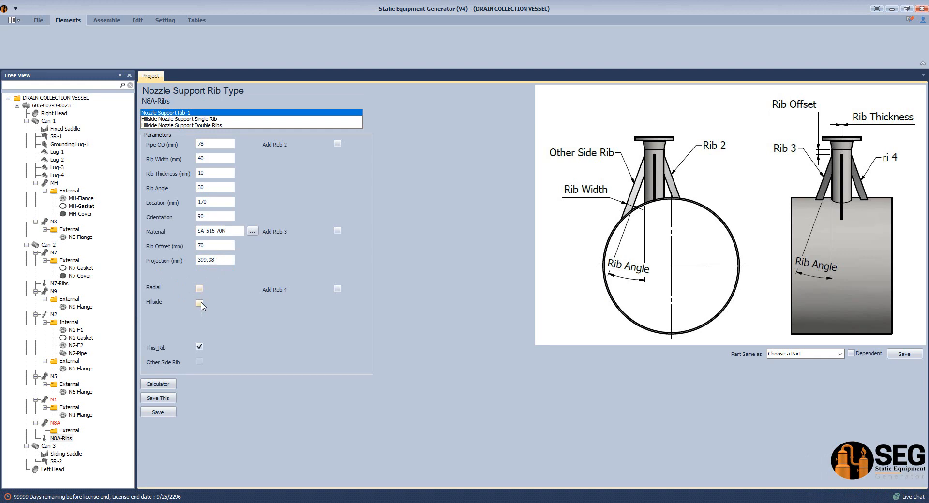
{"action": "left_click", "coordinate": [200, 303]}
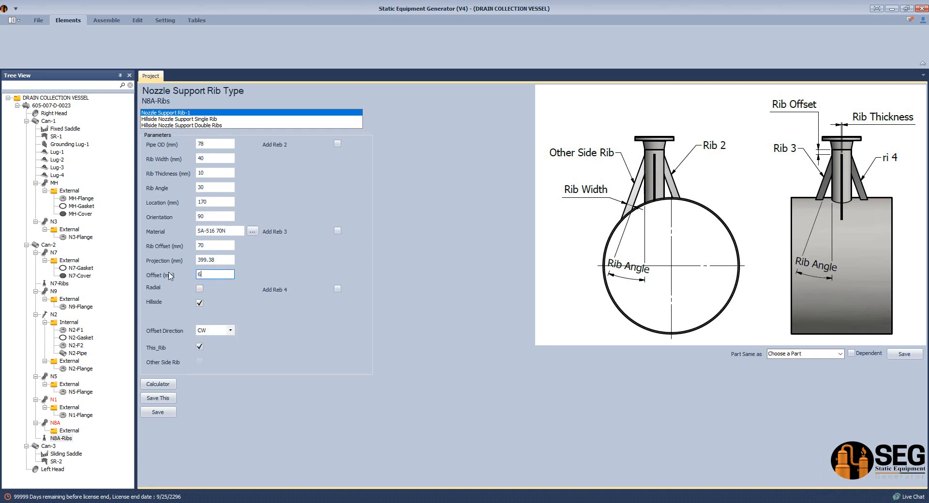
{"action": "left_click", "coordinate": [230, 330]}
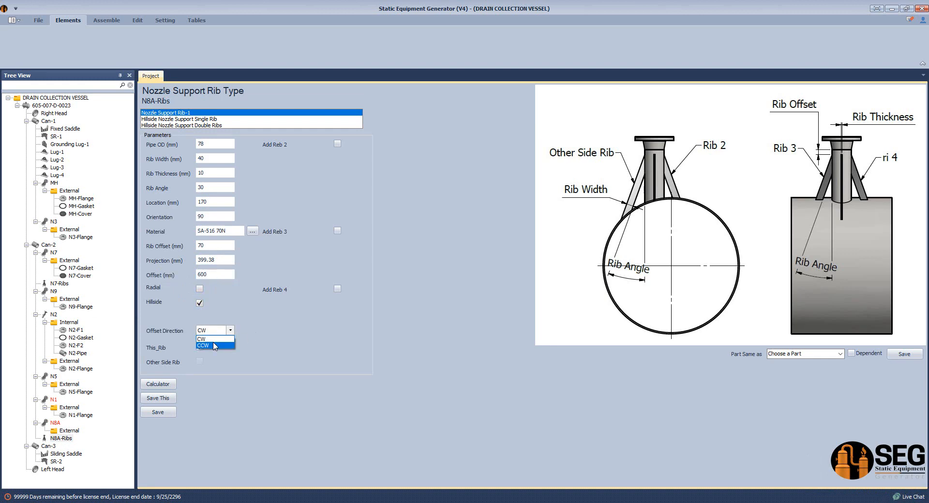
{"action": "left_click", "coordinate": [217, 348]}
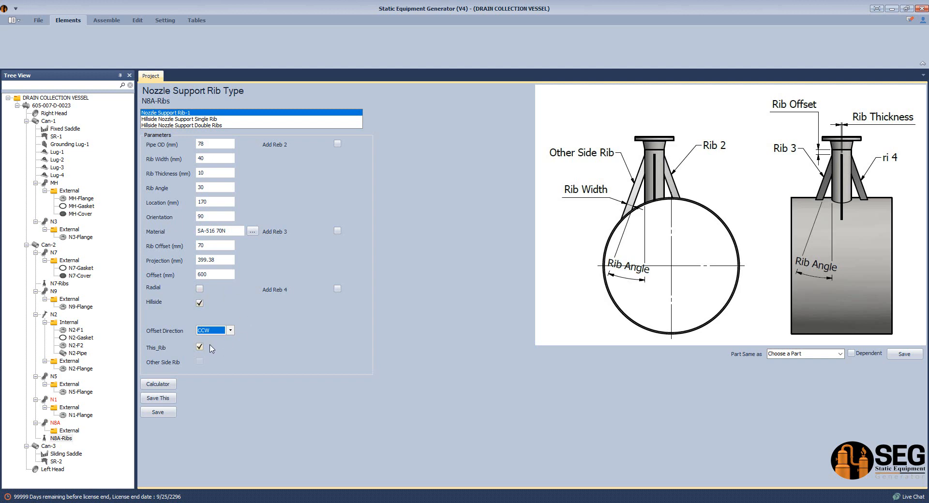
Add rib 4 in SA-516 70N with angle 30 and offset 70 mm, and save the N8A-Ribs parameters.
{"action": "left_click", "coordinate": [338, 290]}
{"action": "left_click", "coordinate": [355, 321]}
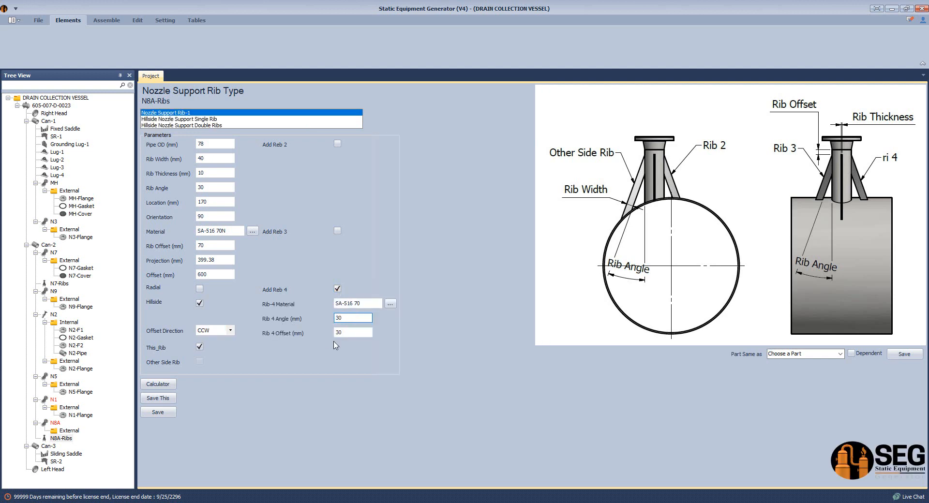
{"action": "left_click", "coordinate": [347, 332]}
{"action": "left_click", "coordinate": [364, 304]}
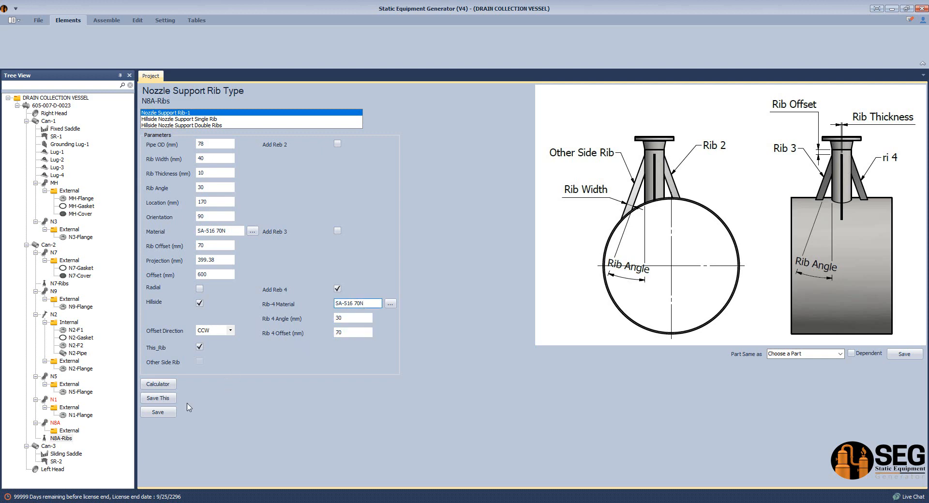
{"action": "left_click", "coordinate": [158, 412]}
Start the Inventor assembly build for the new N8A parts and end the half section view of the vessel.
{"action": "left_click", "coordinate": [106, 20]}
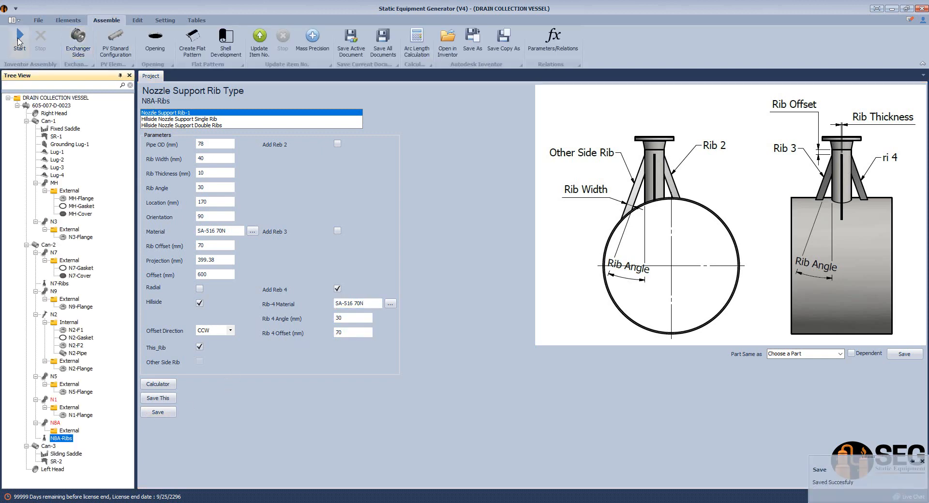
{"action": "left_click", "coordinate": [20, 41]}
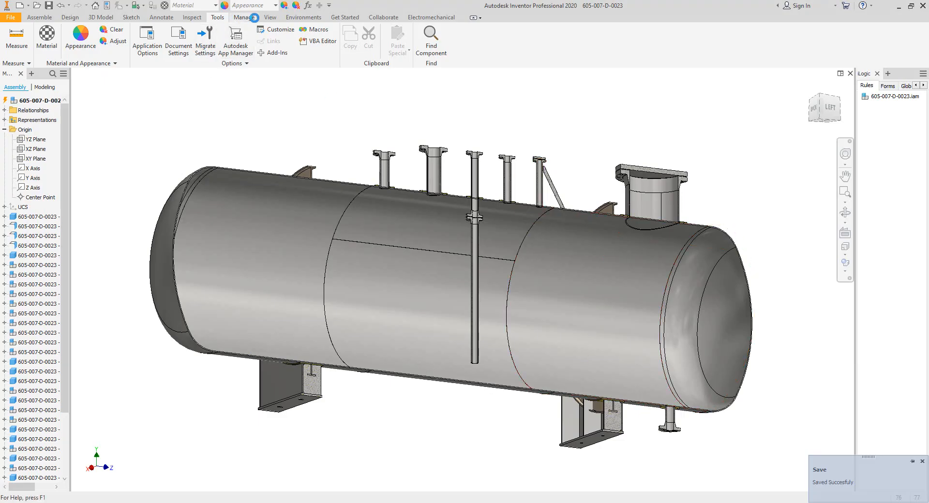
{"action": "left_click", "coordinate": [269, 18]}
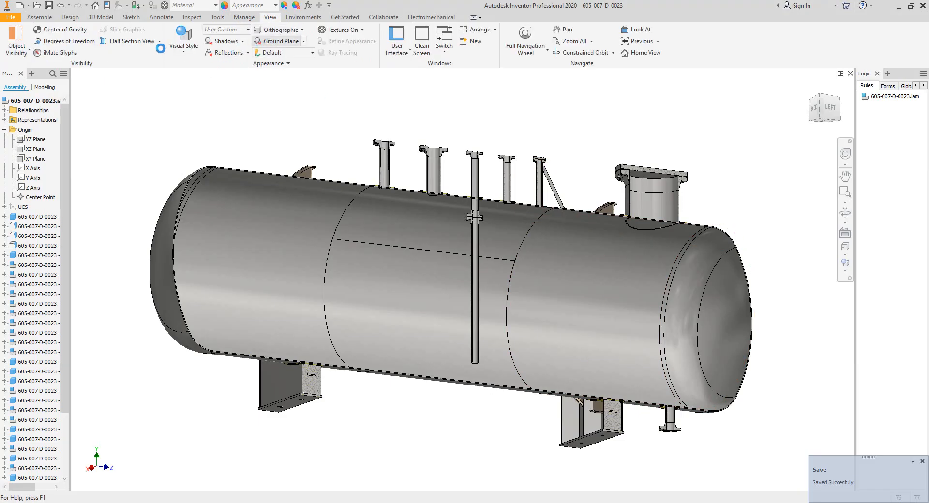
{"action": "left_click", "coordinate": [160, 41]}
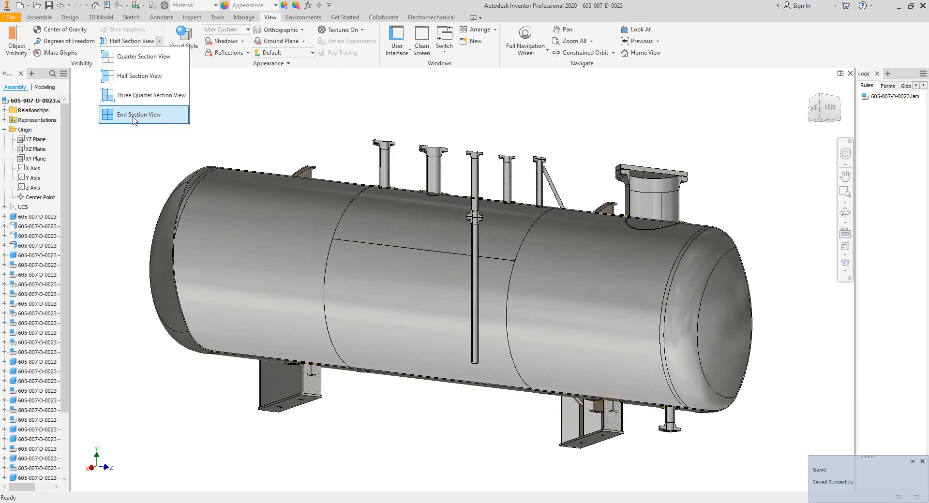
{"action": "left_click", "coordinate": [134, 115]}
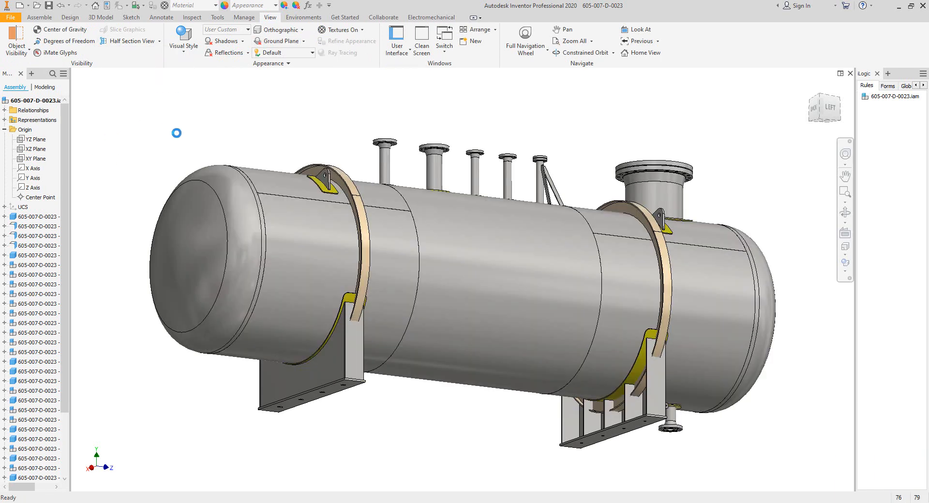
Examine nozzle N8A and its support ribs on the vessel shell in Inventor from several angles.
{"action": "left_click", "coordinate": [821, 96]}
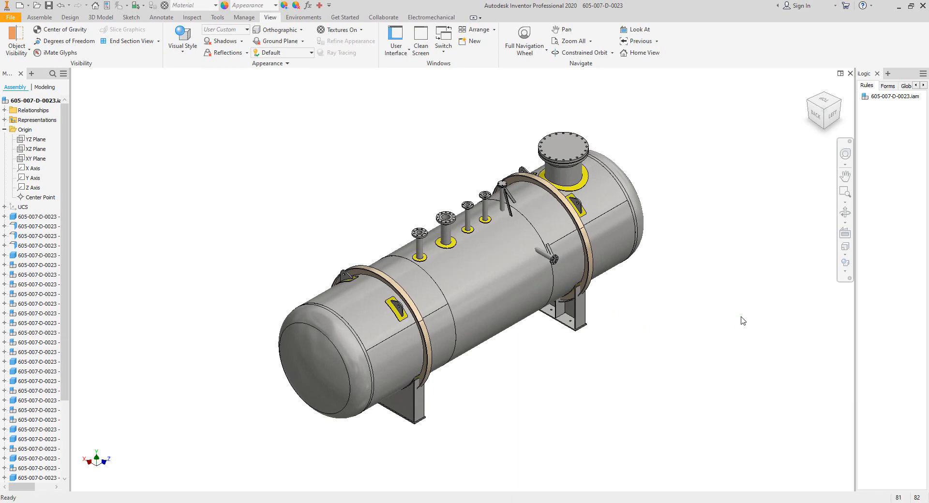
{"action": "left_click", "coordinate": [4, 130]}
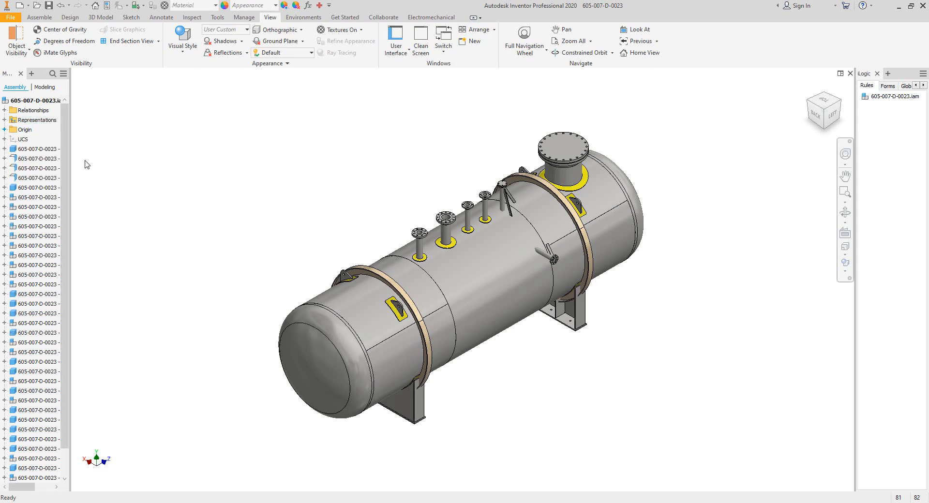
{"action": "left_click", "coordinate": [845, 213]}
{"action": "left_click_drag", "start_coordinate": [462, 329], "coordinate": [523, 258]}
{"action": "scroll", "coordinate": [475, 217], "scroll_direction": "down", "scroll_amount": 5}
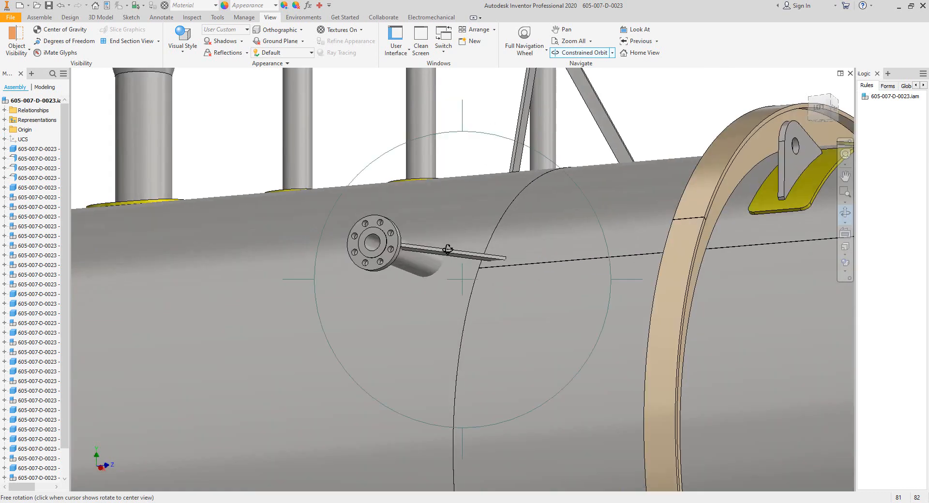
{"action": "mouse_move", "coordinate": [447, 249]}
{"action": "left_mouse_down"}
{"action": "mouse_move", "coordinate": [423, 315]}
{"action": "mouse_move", "coordinate": [460, 259]}
{"action": "left_mouse_up"}
{"action": "scroll", "coordinate": [479, 235], "scroll_direction": "down", "scroll_amount": 2}
{"action": "middle_click_drag", "start_coordinate": [479, 235], "coordinate": [540, 120]}
{"action": "right_click", "coordinate": [519, 172]}
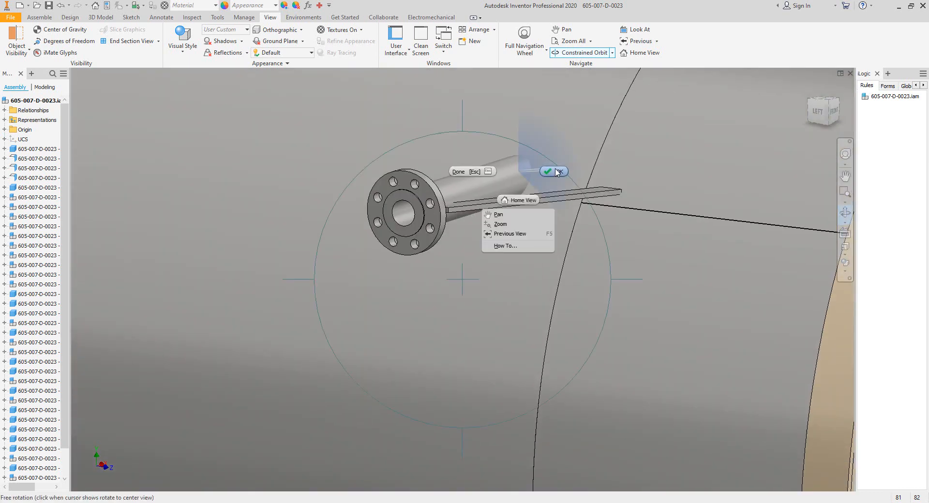
{"action": "left_click", "coordinate": [552, 171]}
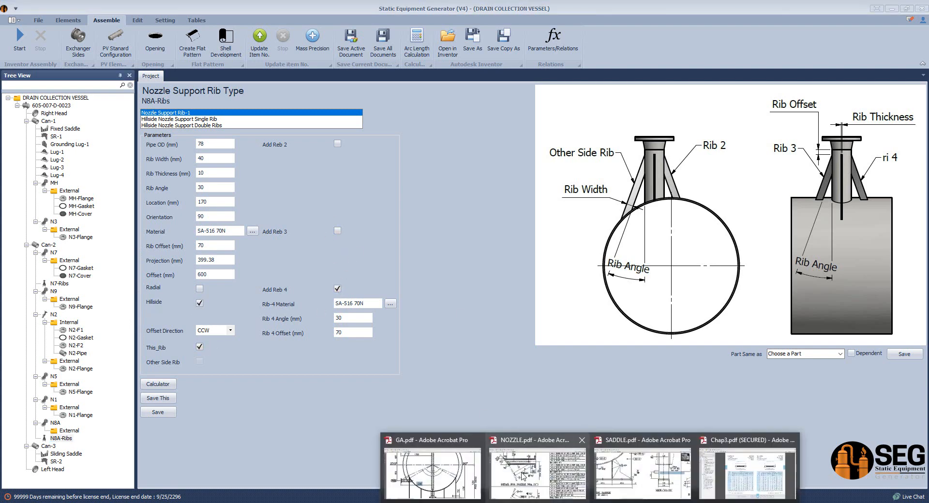
Examine the N8A nozzle detail in NOZZLE.pdf and the nozzle's location in the GA.pdf views.
{"action": "left_click", "coordinate": [524, 477]}
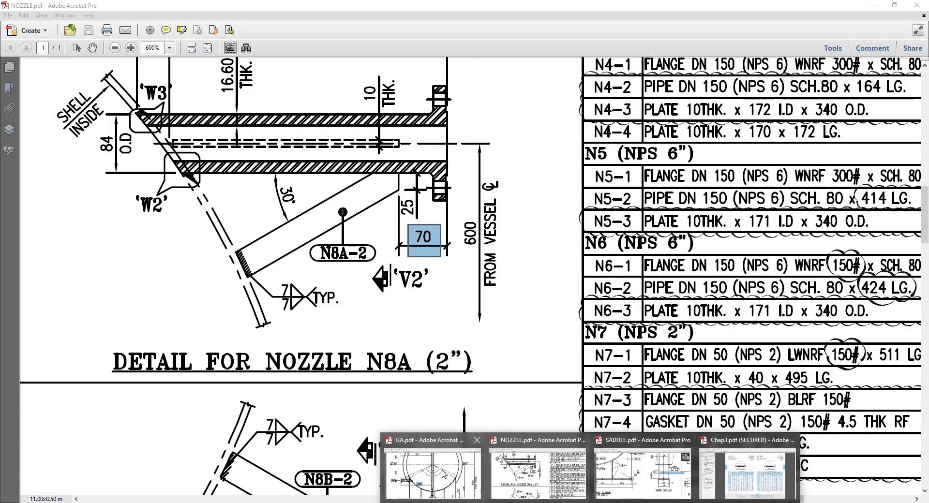
{"action": "left_click", "coordinate": [443, 472]}
{"action": "scroll", "coordinate": [184, 139], "scroll_direction": "down", "scroll_amount": 5, "text": "ctrl"}
{"action": "scroll", "coordinate": [464, 283], "scroll_direction": "up", "scroll_amount": 4}
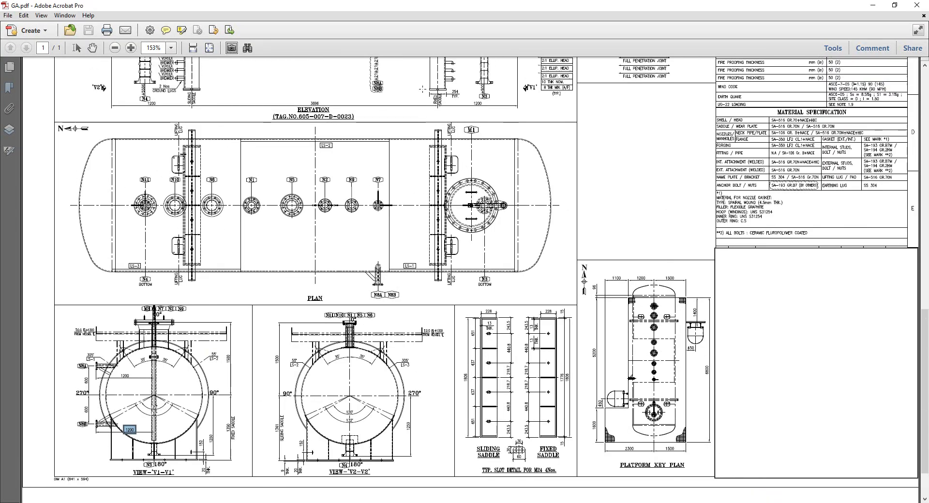
{"action": "scroll", "coordinate": [376, 137], "scroll_direction": "up", "scroll_amount": 3}
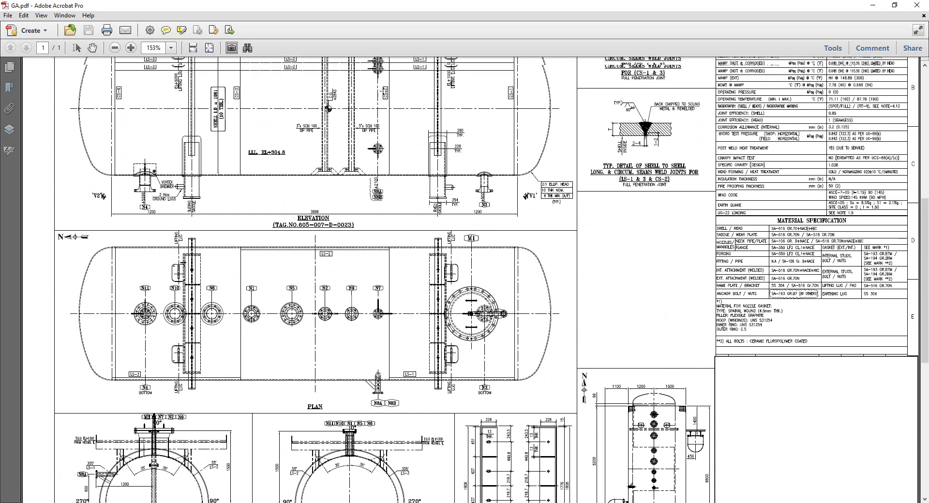
{"action": "scroll", "coordinate": [368, 108], "scroll_direction": "up", "scroll_amount": 7, "text": "ctrl"}
{"action": "left_click_drag", "start_coordinate": [323, 111], "coordinate": [493, 255]}
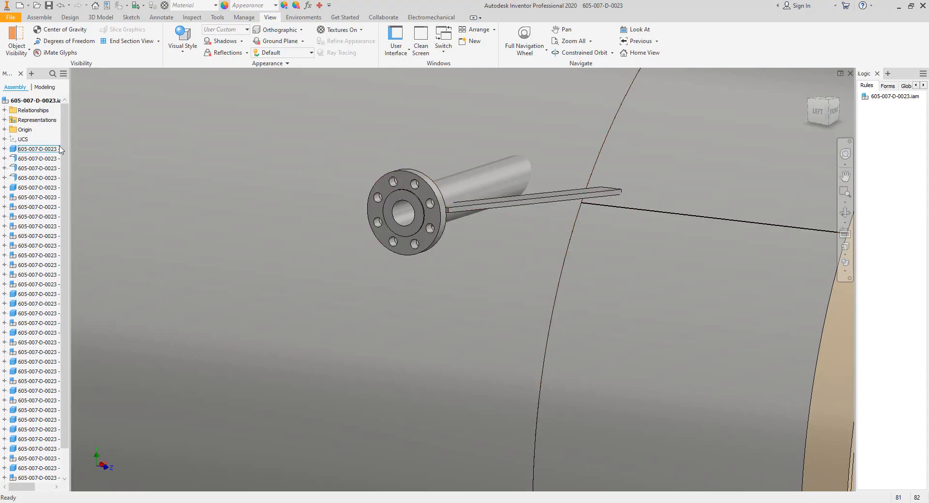
In Inventor, widen the model browser to show full component names and open the N8A-Ribs subassembly on its own.
{"action": "left_click_drag", "start_coordinate": [70, 142], "coordinate": [101, 141]}
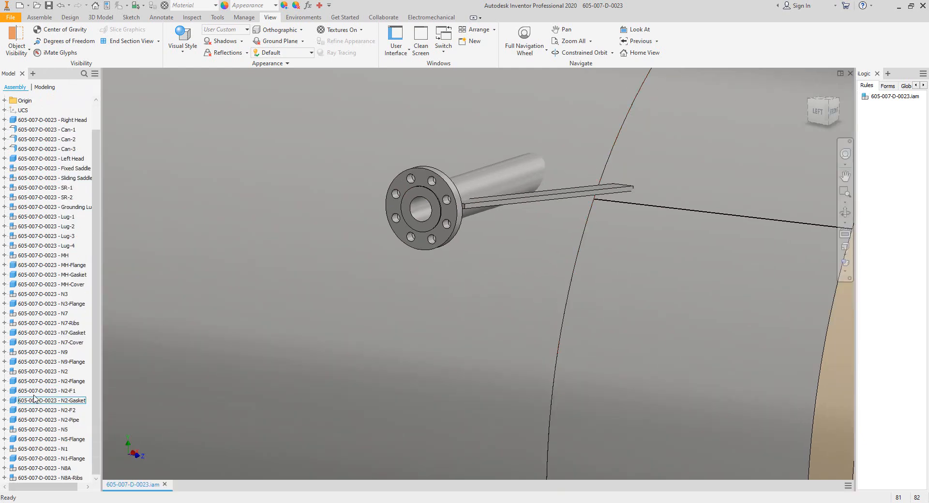
{"action": "left_click", "coordinate": [526, 207]}
{"action": "right_click", "coordinate": [526, 205]}
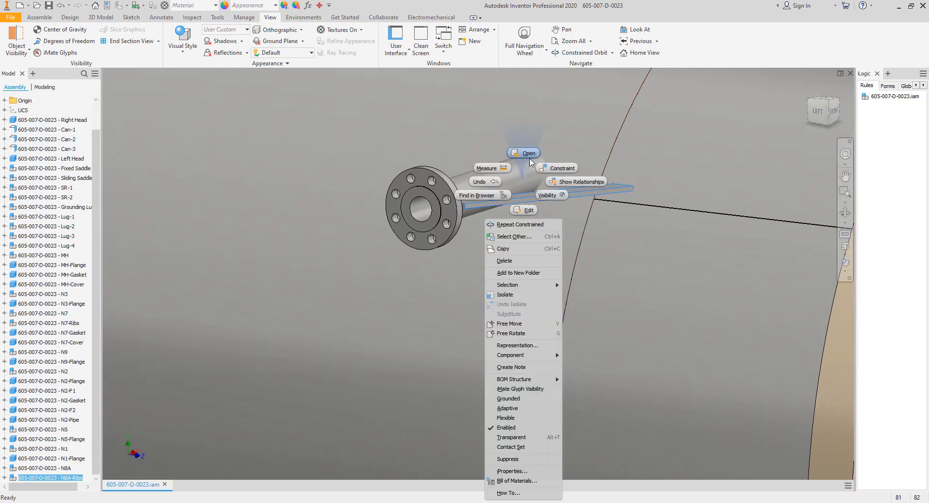
{"action": "left_click", "coordinate": [528, 160]}
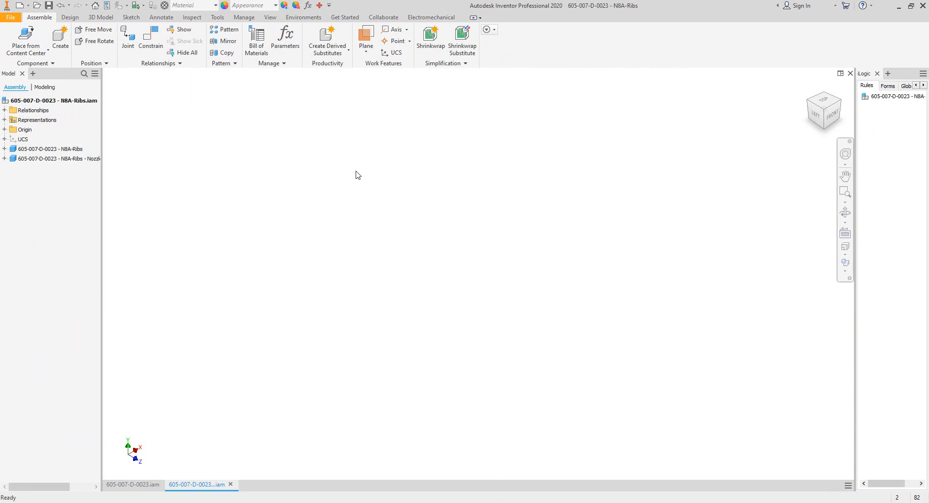
Identify the two rib components of the N8A-Ribs assembly in a front view.
{"action": "left_click", "coordinate": [49, 149]}
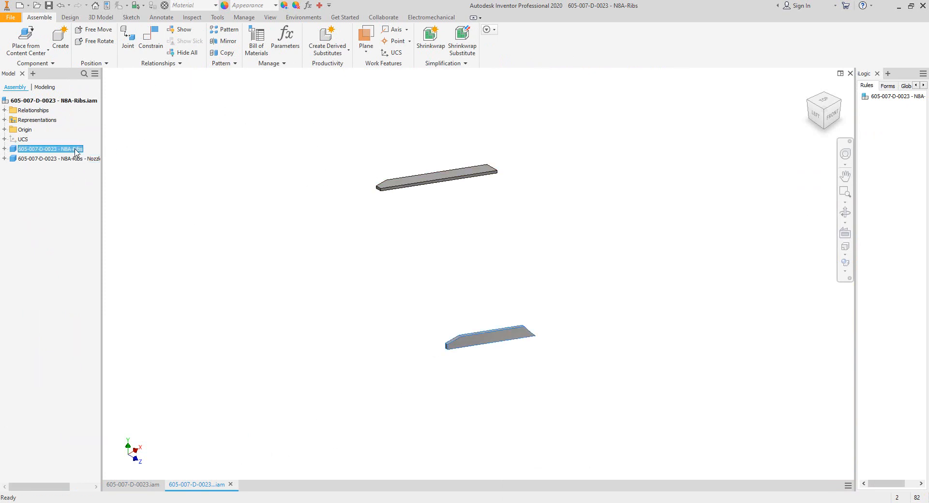
{"action": "left_click", "coordinate": [832, 118]}
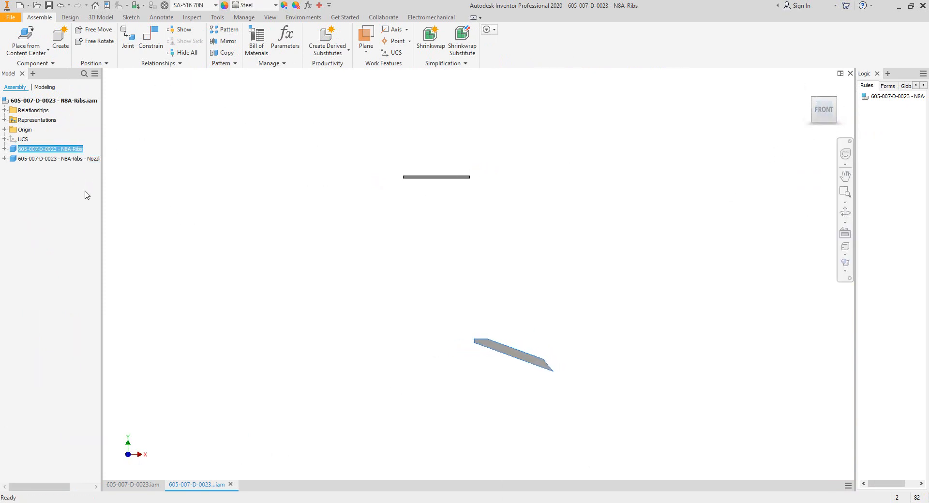
{"action": "left_click", "coordinate": [33, 158]}
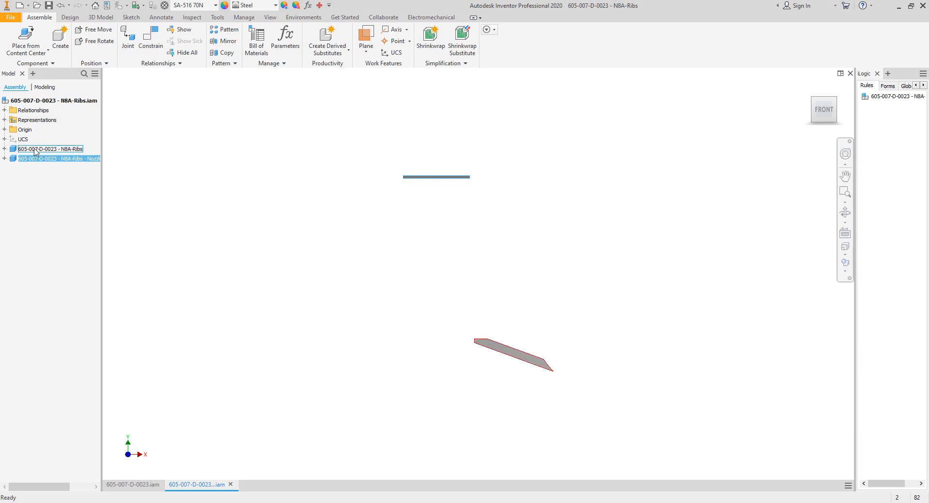
{"action": "left_click", "coordinate": [35, 150]}
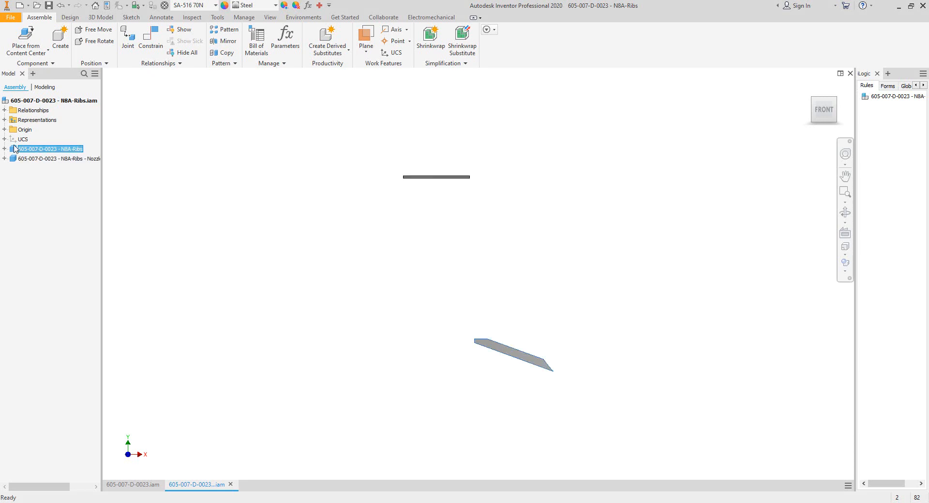
Open the first N8A-Ribs part in place, examine the sketch behind Extrusion3, and return to the assembly.
{"action": "double_click", "coordinate": [15, 149]}
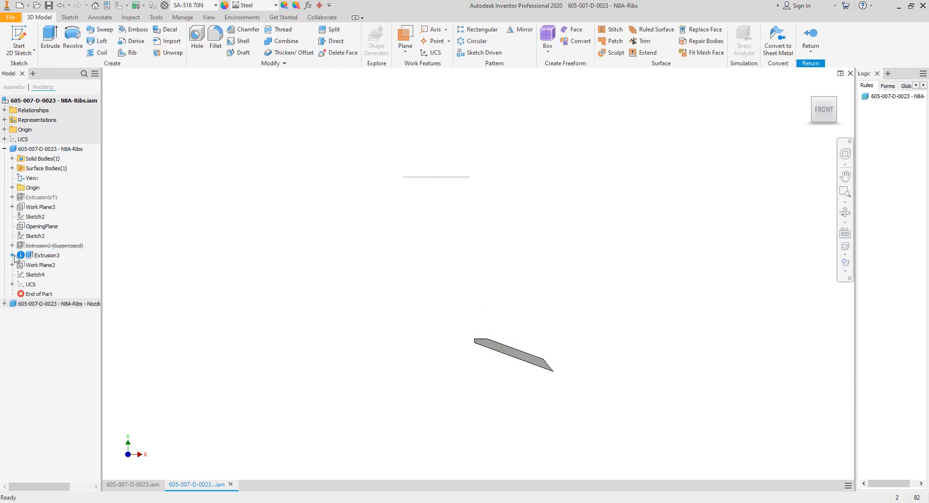
{"action": "left_click", "coordinate": [12, 256]}
{"action": "left_click", "coordinate": [35, 266]}
{"action": "scroll", "coordinate": [511, 352], "scroll_direction": "down", "scroll_amount": 3}
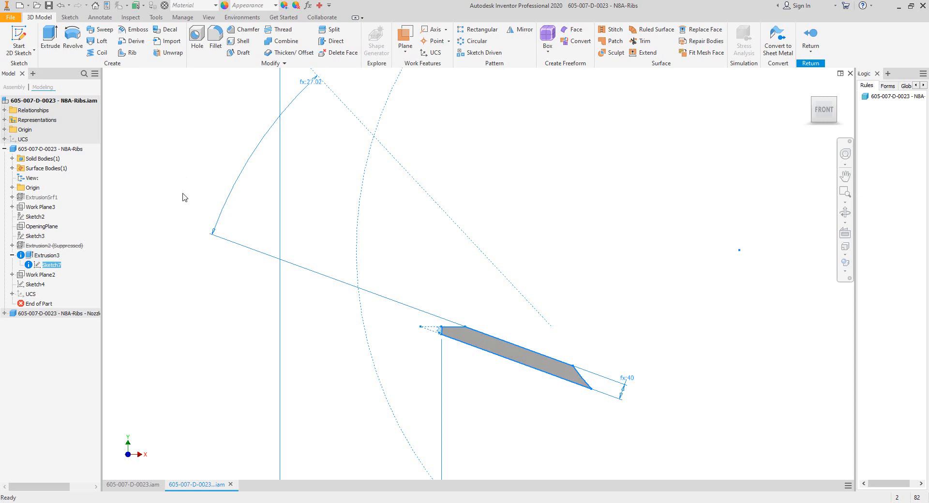
{"action": "right_click", "coordinate": [183, 175]}
{"action": "left_click", "coordinate": [570, 201]}
{"action": "left_click", "coordinate": [571, 200]}
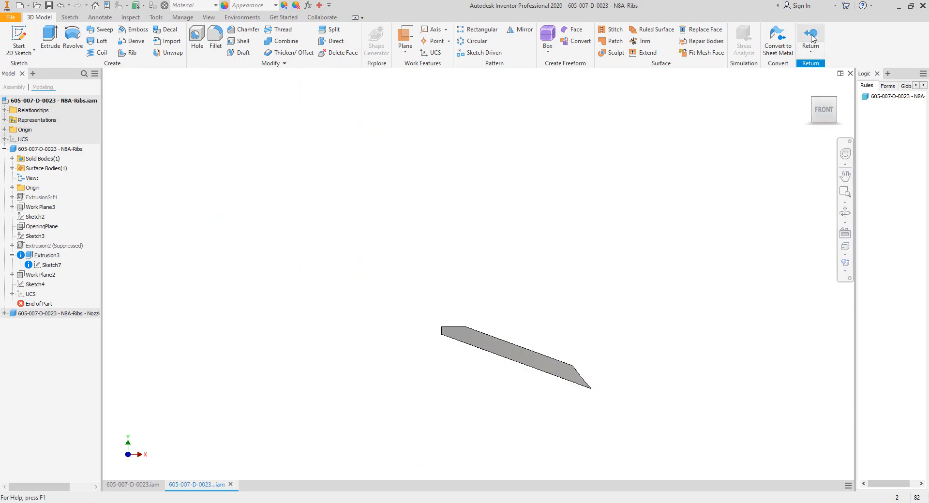
{"action": "left_click", "coordinate": [812, 39]}
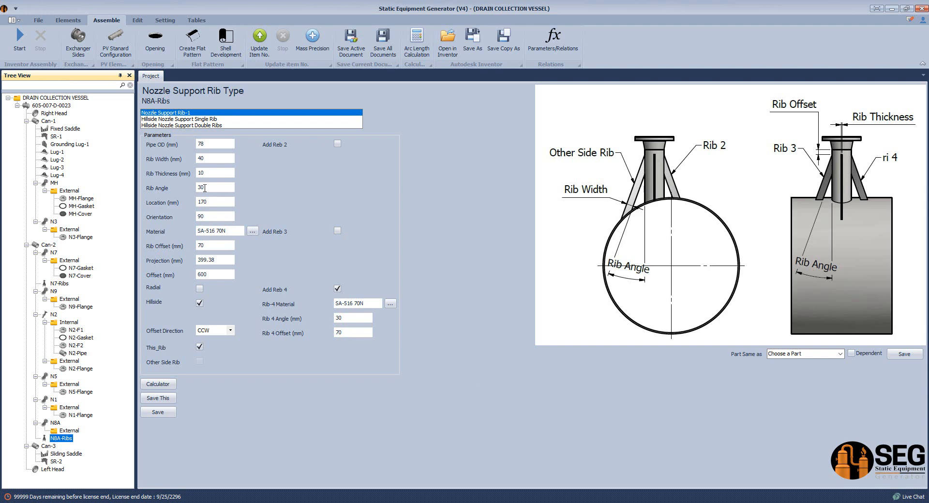
In Static Equipment Generator, set N8A-Ribs' rib angle to 10 and replace Rib 4 with Rib 3, using angle 30 and offset 70 mm.
{"action": "double_click", "coordinate": [205, 188]}
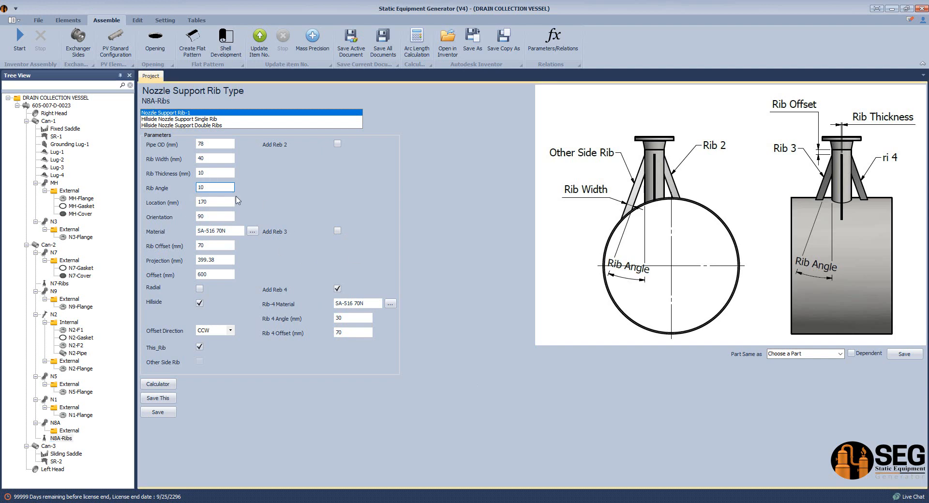
{"action": "left_click", "coordinate": [337, 289]}
{"action": "left_click", "coordinate": [337, 231]}
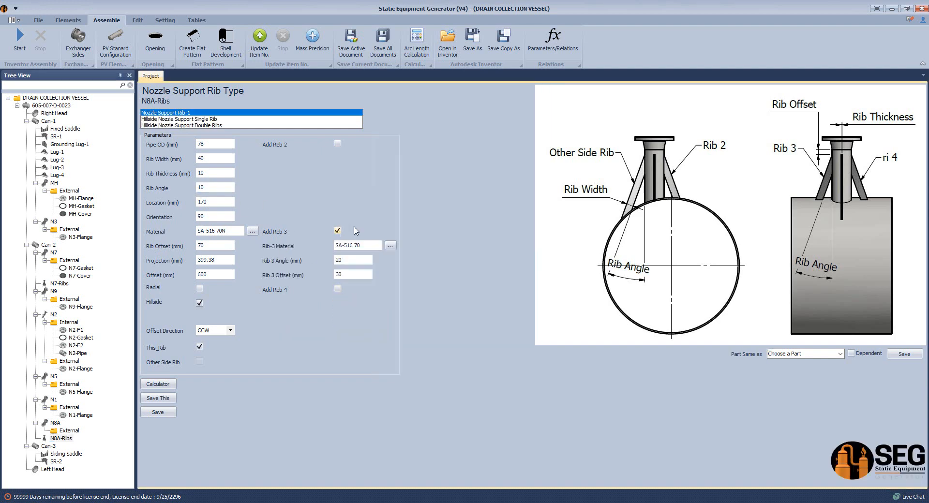
{"action": "left_click", "coordinate": [358, 260]}
{"action": "double_click", "coordinate": [351, 274]}
Switch to GA.pdf in Adobe Acrobat and check the positions of the ribs around the nozzle, returning to Static Equipment Generator.
{"action": "left_click", "coordinate": [591, 502]}
{"action": "left_click", "coordinate": [421, 470]}
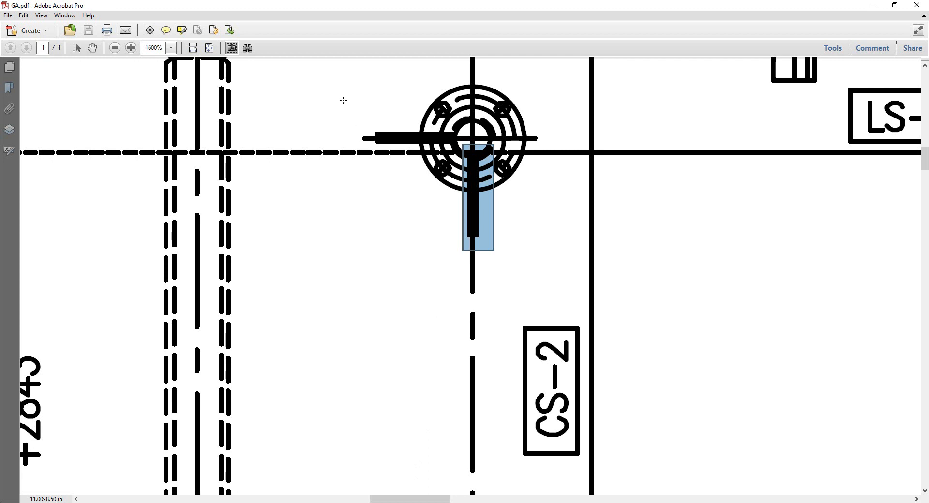
{"action": "left_click_drag", "start_coordinate": [328, 102], "coordinate": [460, 152]}
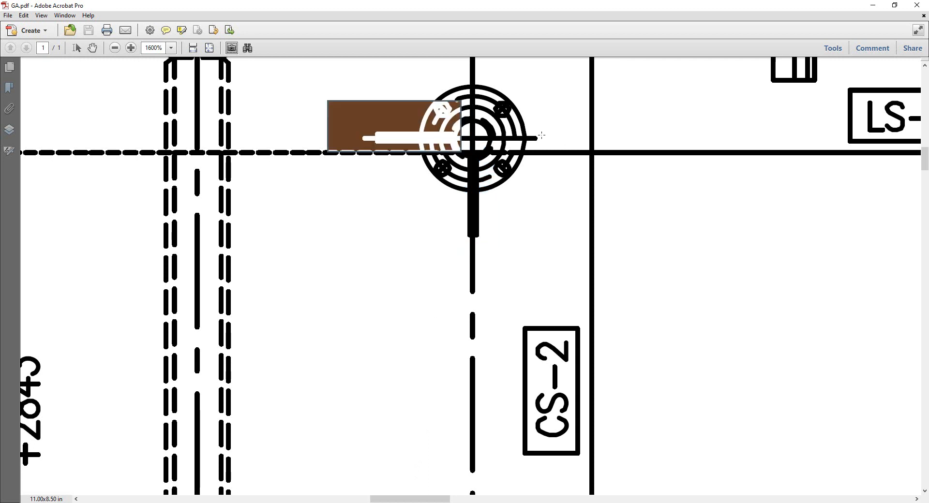
{"action": "left_click_drag", "start_coordinate": [506, 115], "coordinate": [600, 155]}
{"action": "key", "text": "alt+Tab"}
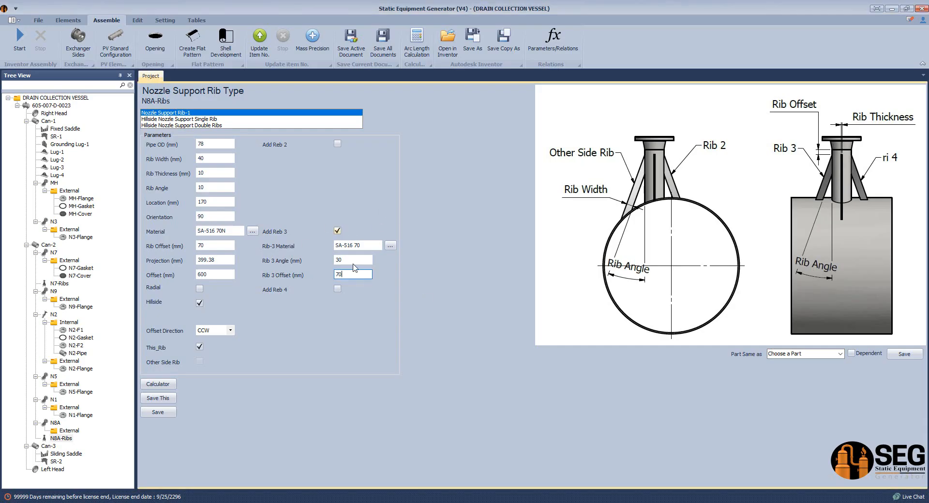
Save the N8A-Ribs parameters and update the vessel assembly in Inventor.
{"action": "left_click", "coordinate": [158, 412]}
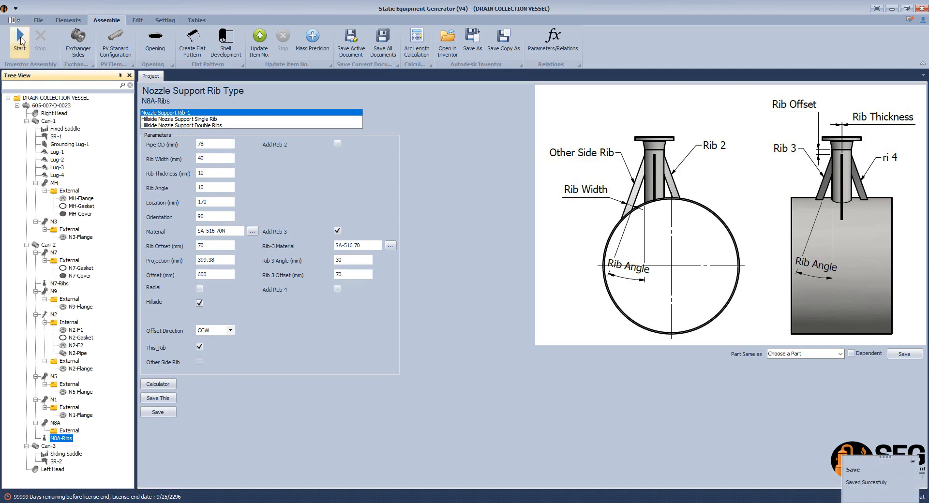
{"action": "left_click", "coordinate": [21, 39]}
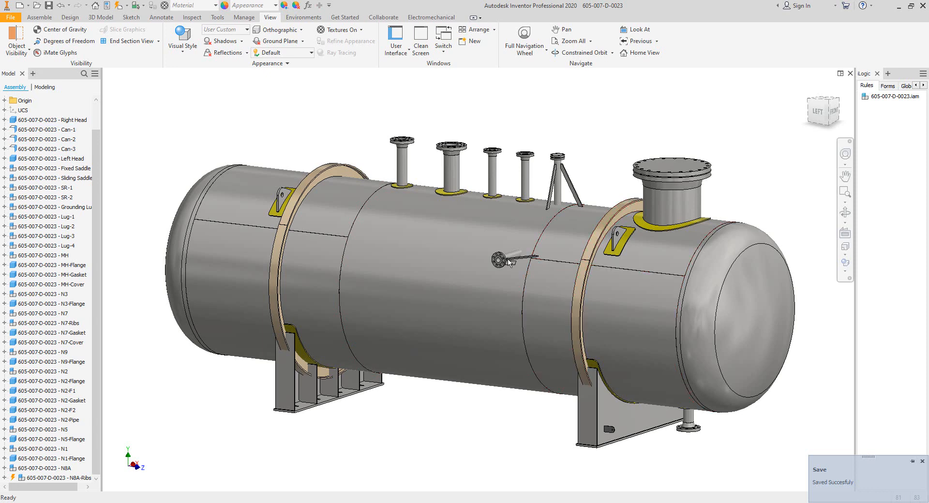
{"action": "scroll", "coordinate": [509, 262], "scroll_direction": "up", "scroll_amount": 3}
{"action": "key", "text": "ctrl+s"}
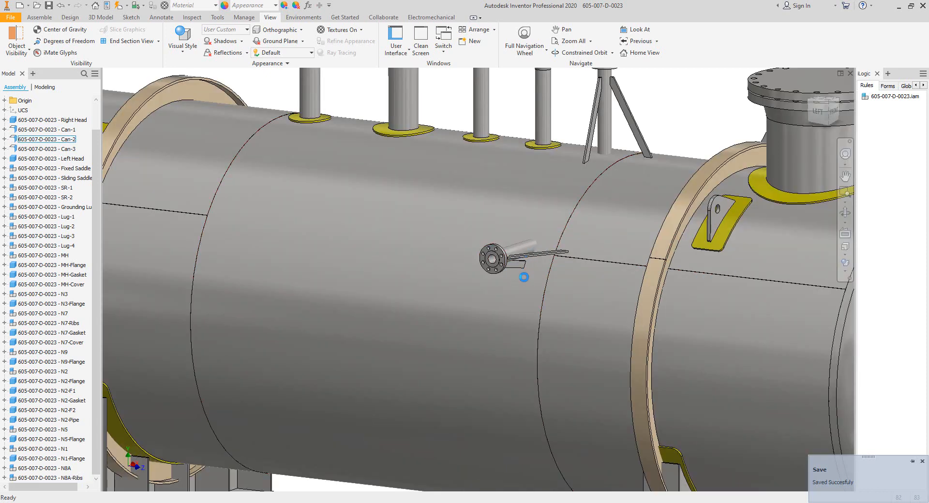
{"action": "scroll", "coordinate": [509, 261], "scroll_direction": "down", "scroll_amount": 3}
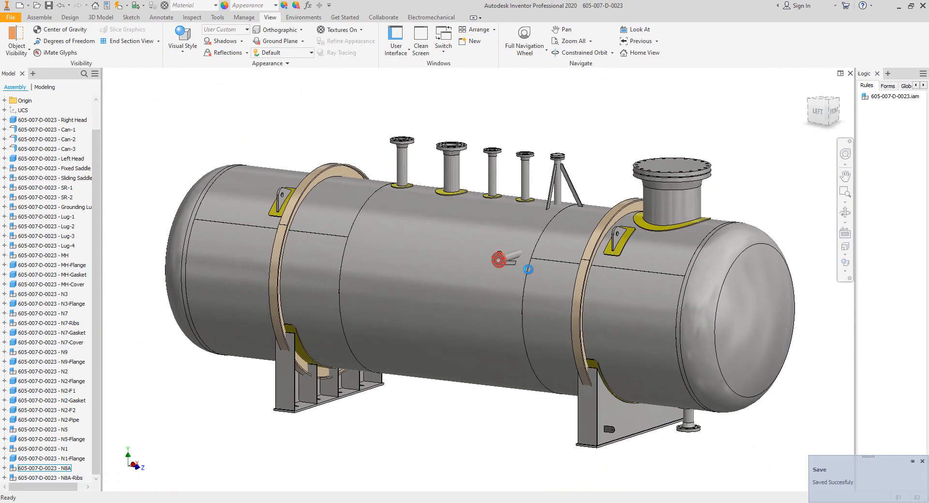
Examine the ribs on the hillside nozzle N8A in the vessel model from the left side.
{"action": "left_click", "coordinate": [846, 213]}
{"action": "left_click_drag", "start_coordinate": [552, 286], "coordinate": [545, 242]}
{"action": "scroll", "coordinate": [465, 224], "scroll_direction": "up", "scroll_amount": 3}
{"action": "scroll", "coordinate": [426, 227], "scroll_direction": "up", "scroll_amount": 3}
{"action": "scroll", "coordinate": [545, 232], "scroll_direction": "down", "scroll_amount": 2}
{"action": "middle_click_drag", "start_coordinate": [508, 226], "coordinate": [307, 224]}
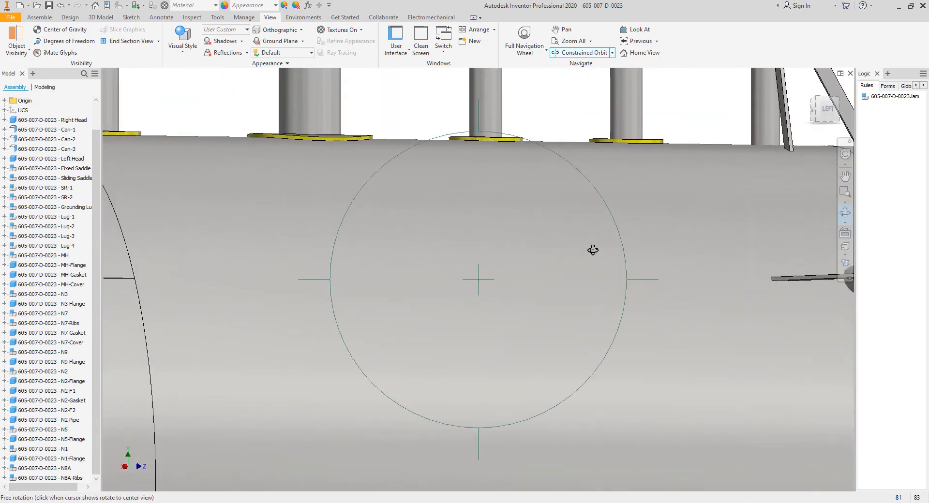
{"action": "scroll", "coordinate": [770, 292], "scroll_direction": "down", "scroll_amount": 3}
{"action": "middle_click_drag", "start_coordinate": [769, 293], "coordinate": [525, 200]}
{"action": "scroll", "coordinate": [544, 201], "scroll_direction": "up", "scroll_amount": 2}
{"action": "right_click", "coordinate": [476, 200]}
{"action": "left_click", "coordinate": [487, 205]}
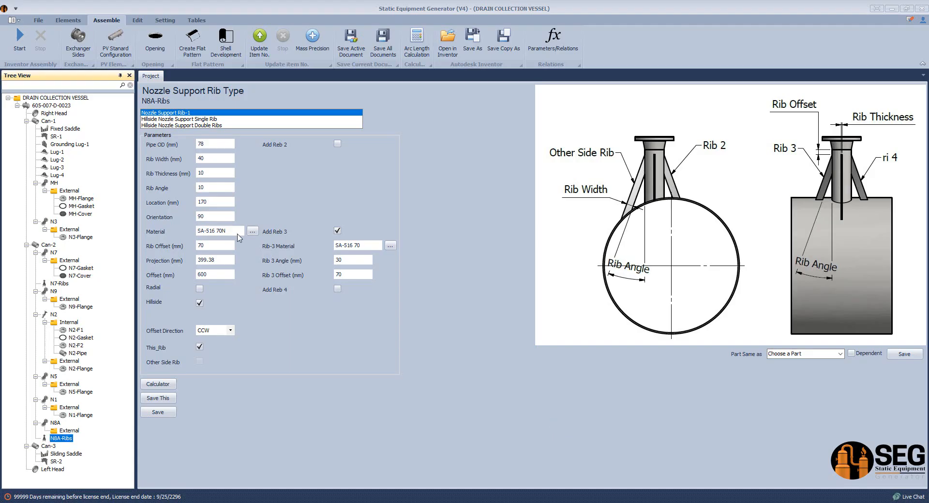
In Static Equipment Generator, set the main rib angle of N8A-Ribs to 30 and save the parameters.
{"action": "left_click", "coordinate": [200, 188]}
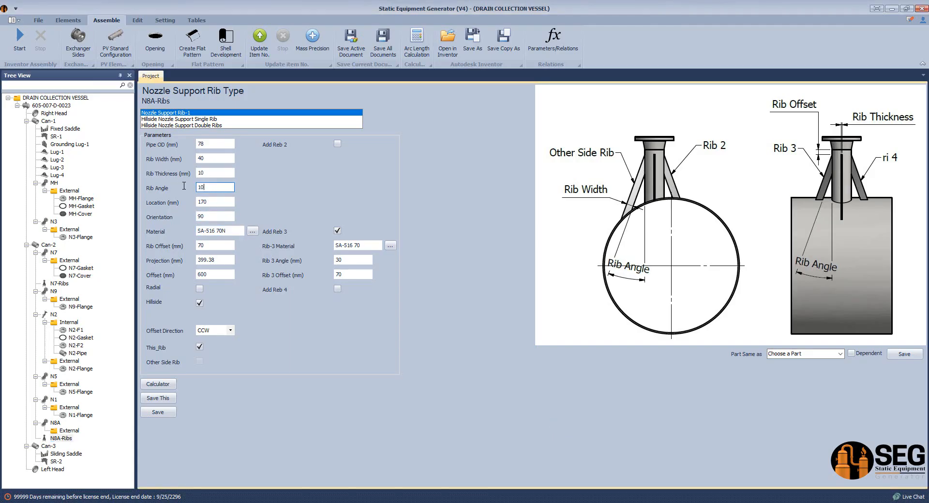
{"action": "left_click", "coordinate": [157, 411]}
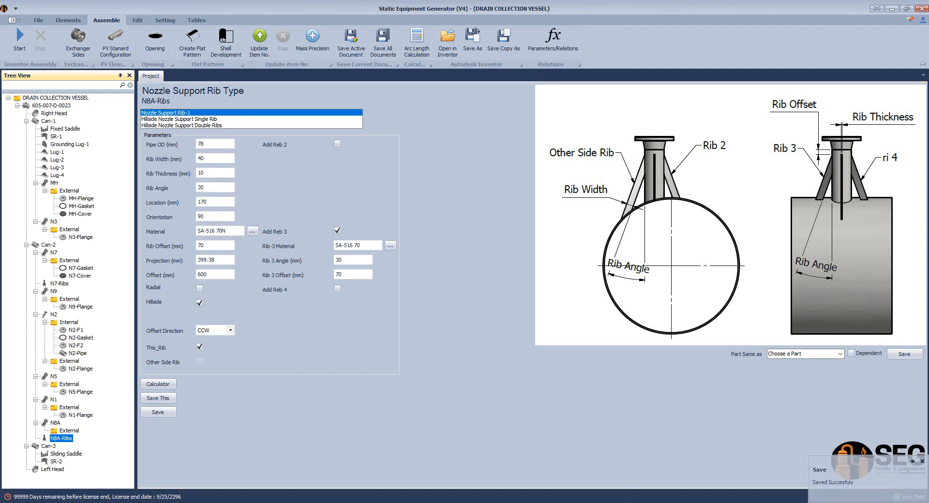
Add a shell nozzle named N8B to Can-2.
{"action": "left_click", "coordinate": [48, 245]}
{"action": "left_click", "coordinate": [69, 20]}
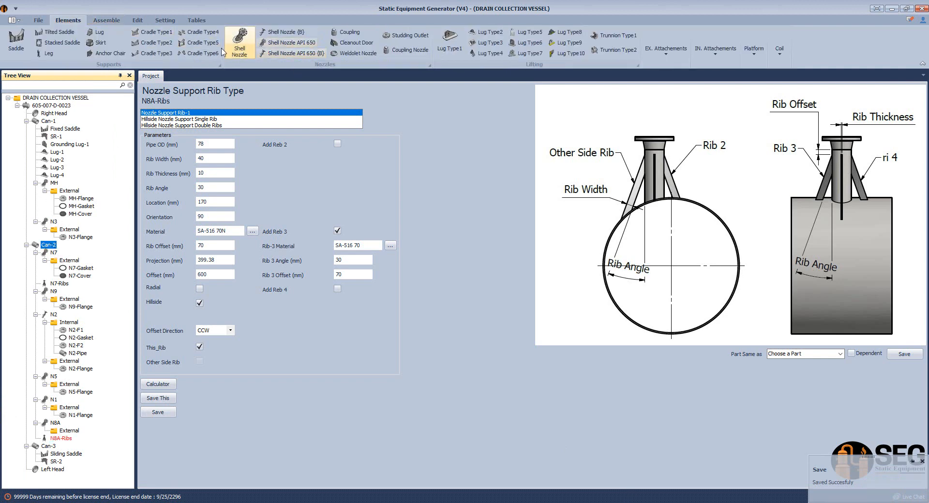
{"action": "left_click", "coordinate": [239, 46]}
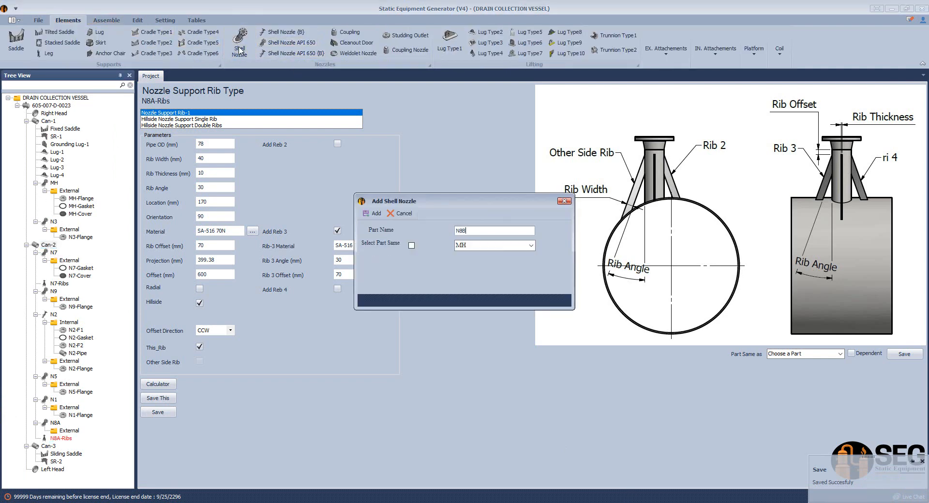
{"action": "left_click", "coordinate": [373, 213]}
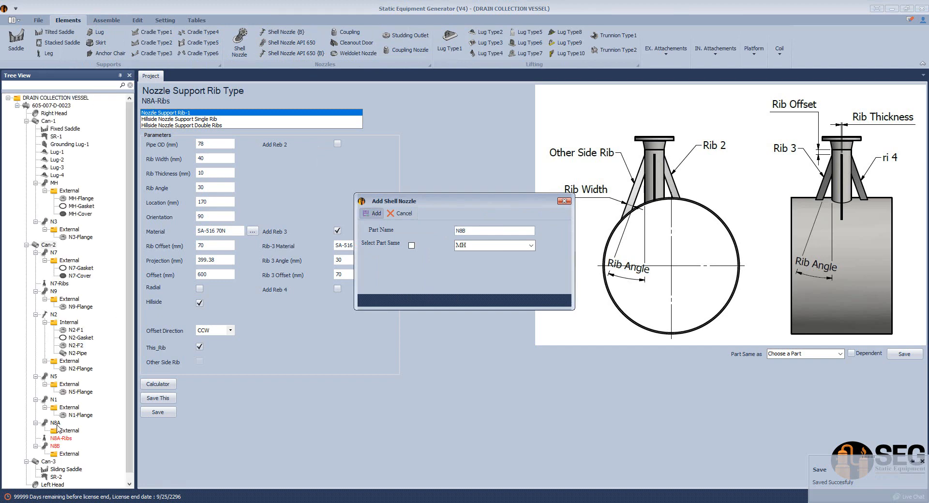
Make nozzle N8B the same as part N8A and save the copied parameters.
{"action": "left_click", "coordinate": [55, 446]}
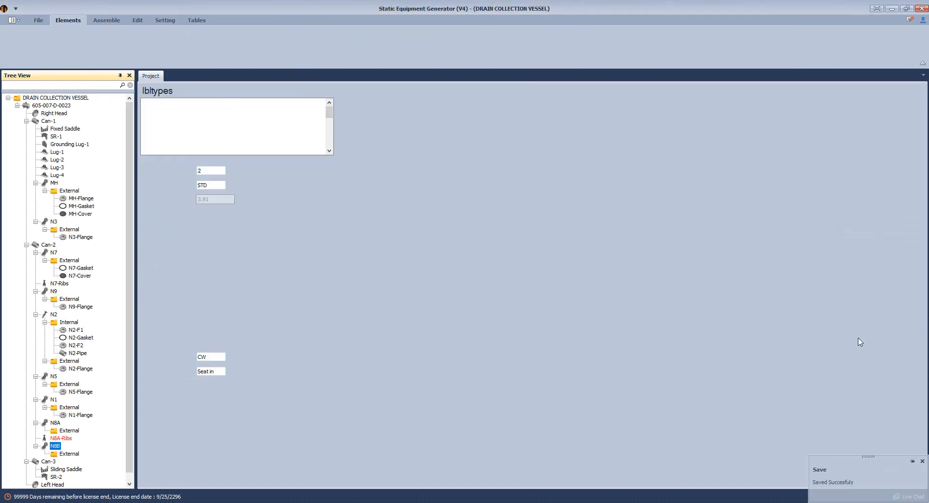
{"action": "left_click", "coordinate": [841, 238]}
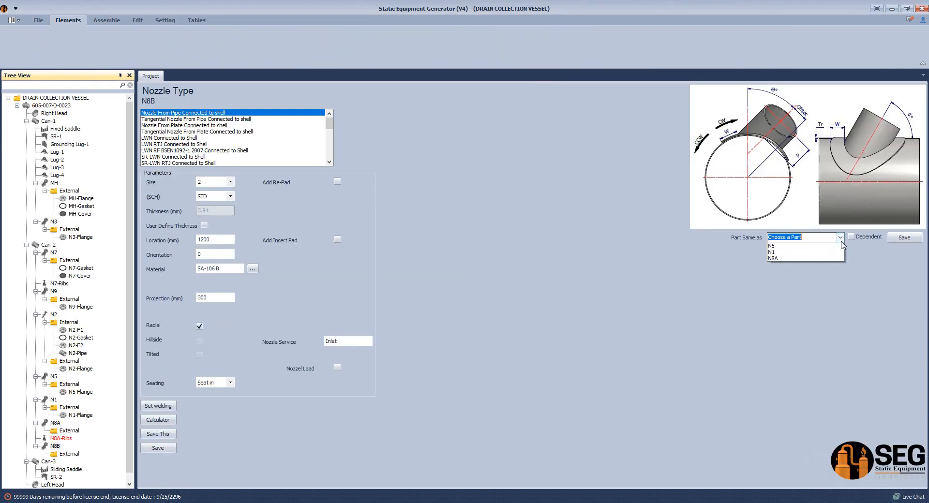
{"action": "left_click", "coordinate": [794, 291]}
{"action": "left_click", "coordinate": [904, 238]}
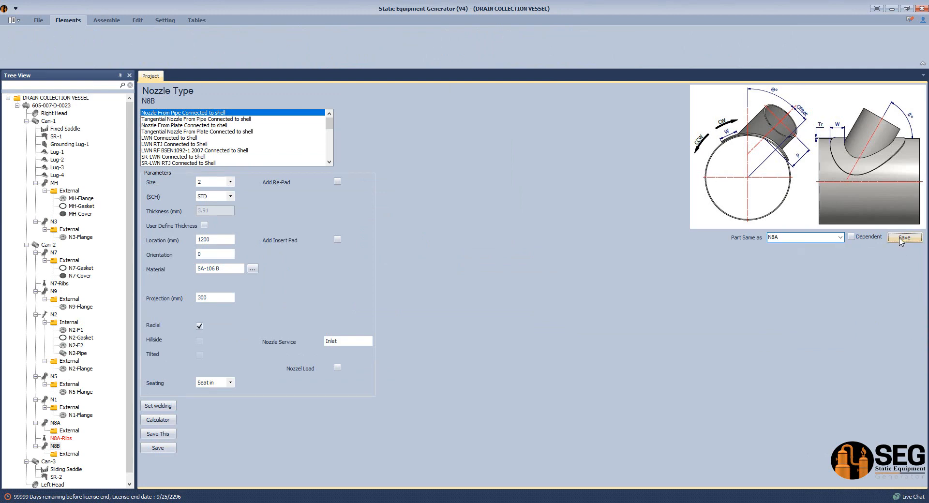
{"action": "left_click", "coordinate": [463, 262]}
Set nozzle N8B's offset direction to CW and save its parameters.
{"action": "left_click", "coordinate": [74, 439]}
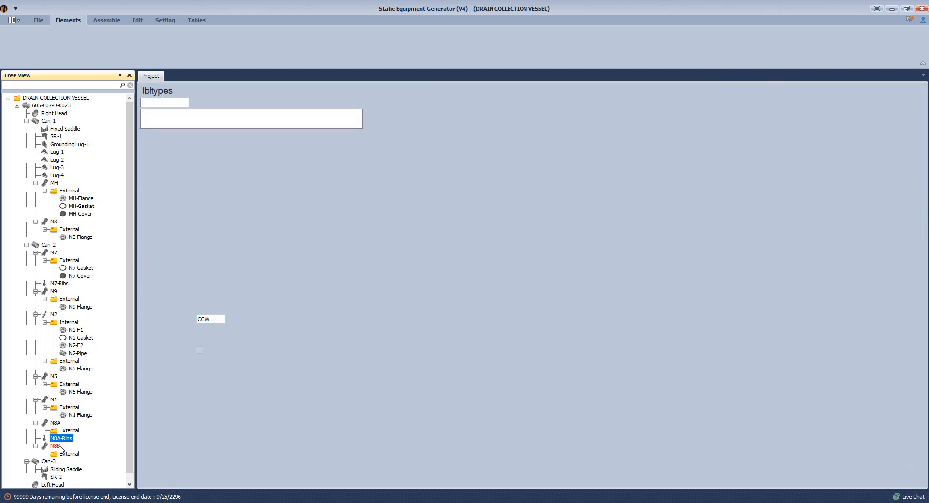
{"action": "left_click", "coordinate": [56, 447]}
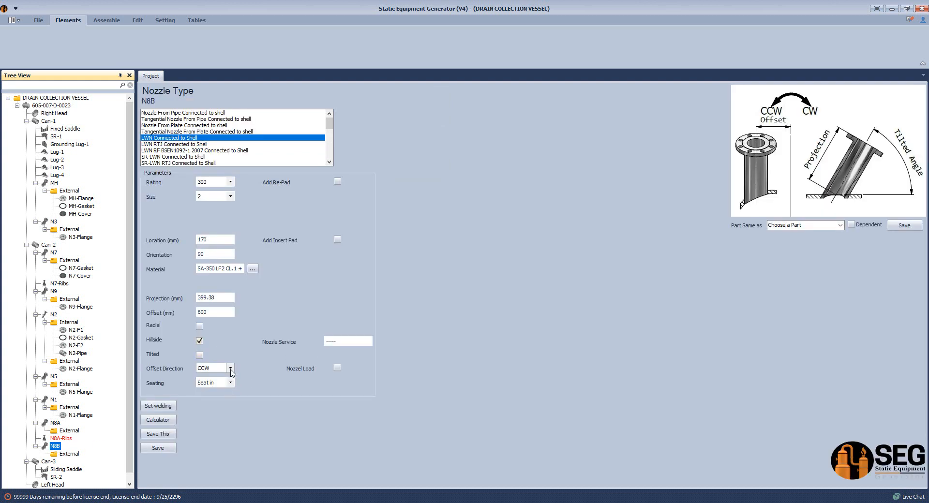
{"action": "left_click", "coordinate": [231, 369]}
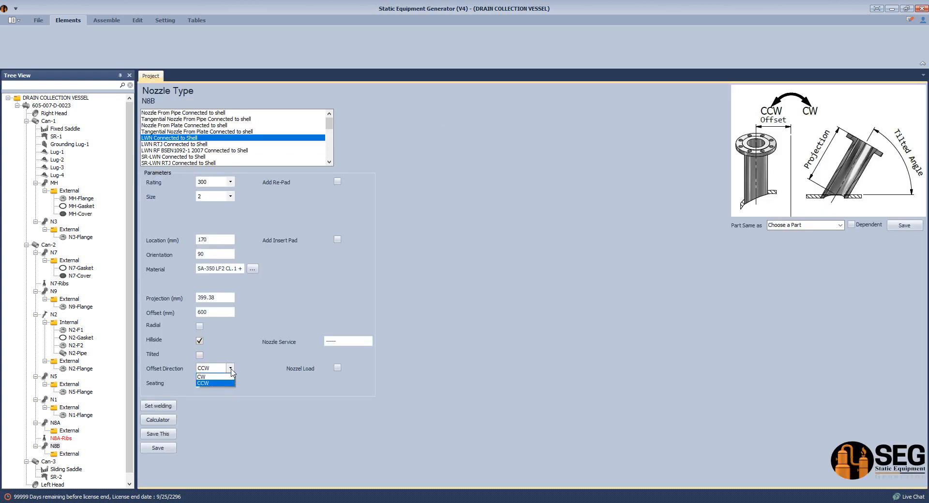
{"action": "left_click", "coordinate": [205, 377]}
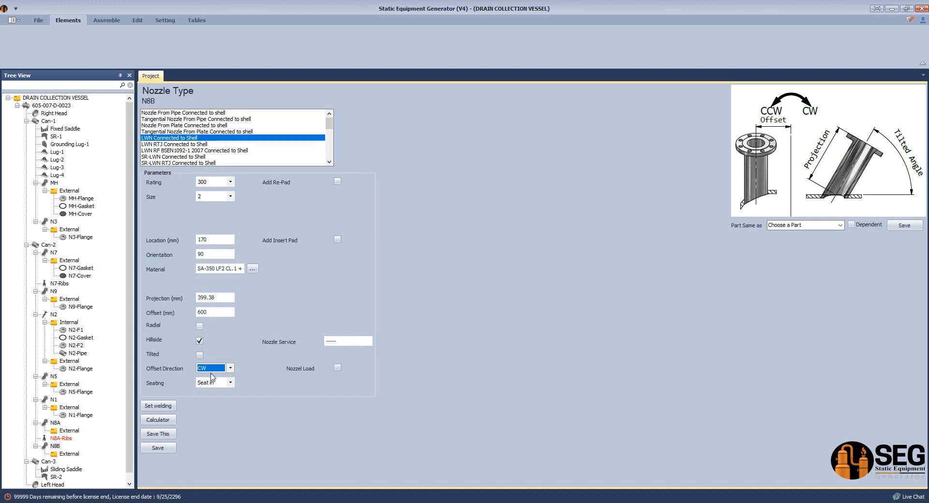
{"action": "left_click", "coordinate": [166, 448]}
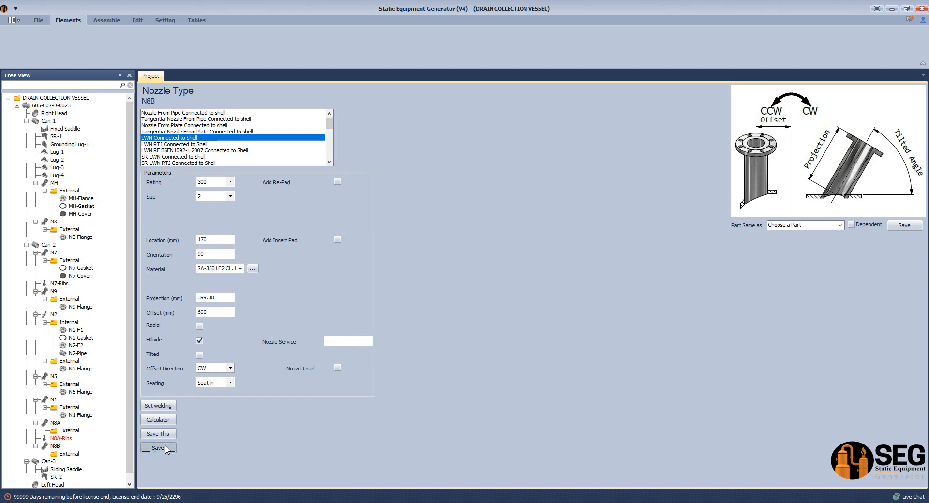
Run the assembly update for the changed ribs and nozzle N8B, zooming in on nozzle N8A in Inventor.
{"action": "left_click", "coordinate": [106, 20]}
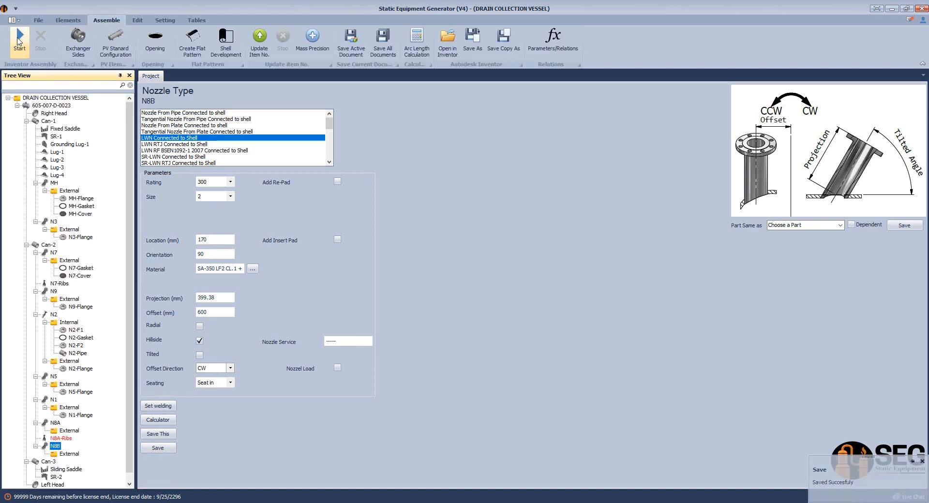
{"action": "left_click", "coordinate": [19, 41]}
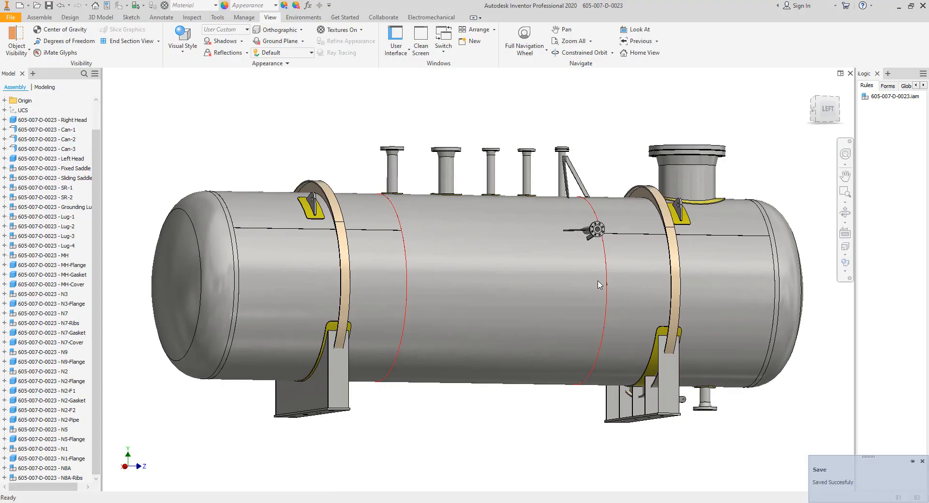
{"action": "scroll", "coordinate": [589, 264], "scroll_direction": "up", "scroll_amount": 5}
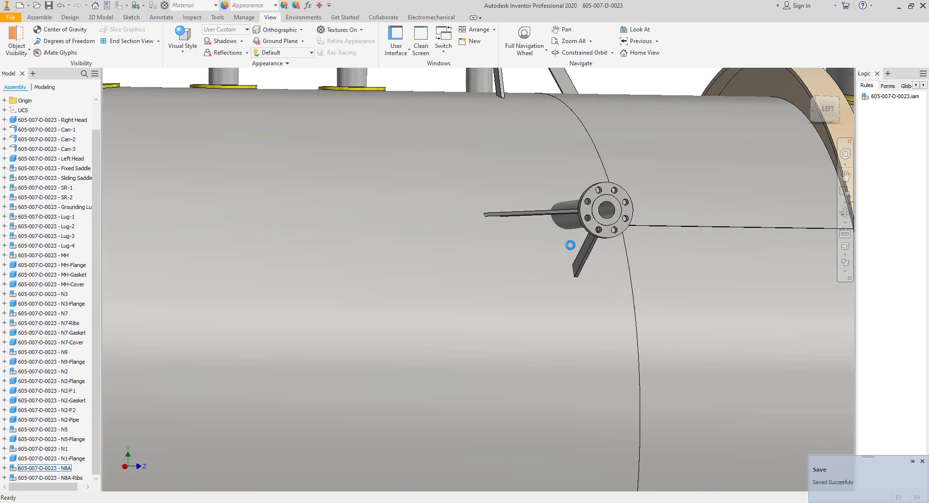
Look over the whole vessel in Inventor to check the generated hillside nozzles on Can-2.
{"action": "key", "text": "Home"}
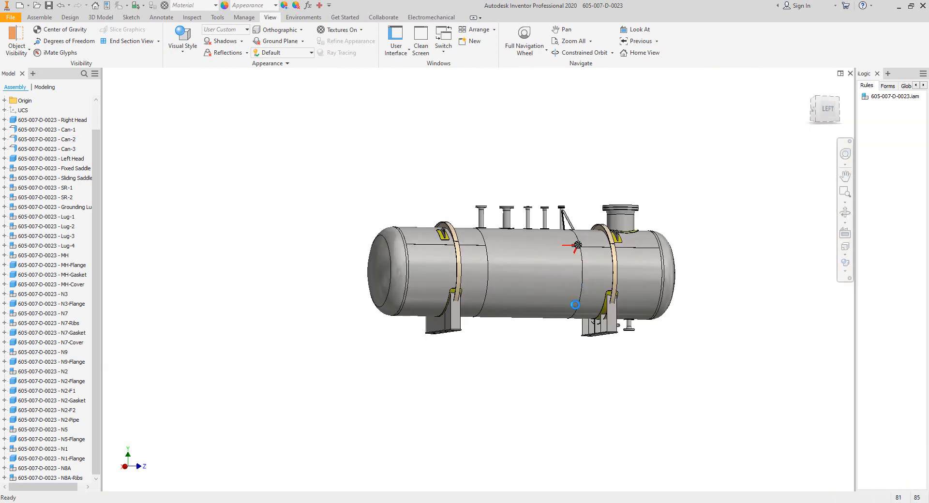
{"action": "scroll", "coordinate": [557, 300], "scroll_direction": "up", "scroll_amount": 4}
{"action": "scroll", "coordinate": [581, 318], "scroll_direction": "up", "scroll_amount": 1}
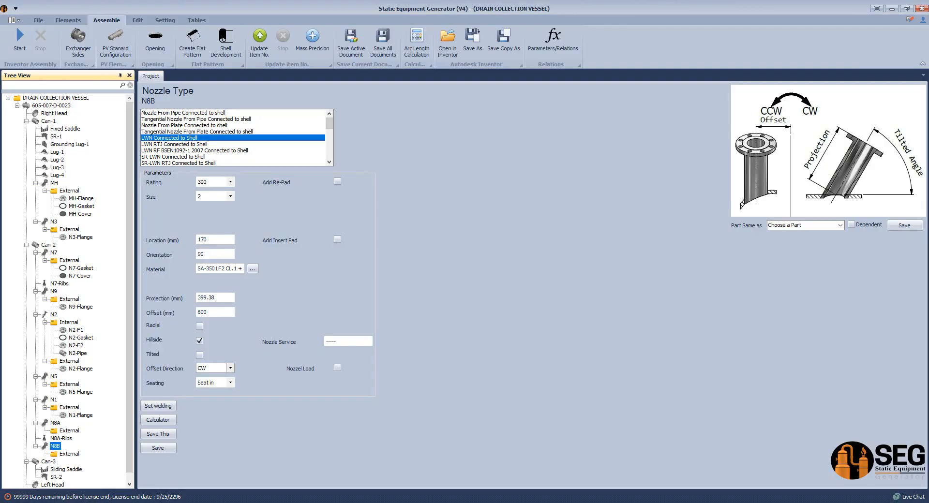
{"action": "scroll", "coordinate": [66, 450], "scroll_direction": "down", "scroll_amount": 1}
{"action": "scroll", "coordinate": [89, 333], "scroll_direction": "up", "scroll_amount": 1}
Add a nozzle support rib named N8B-Ribs to Can-2 in Static Equipment Generator.
{"action": "left_click", "coordinate": [44, 122]}
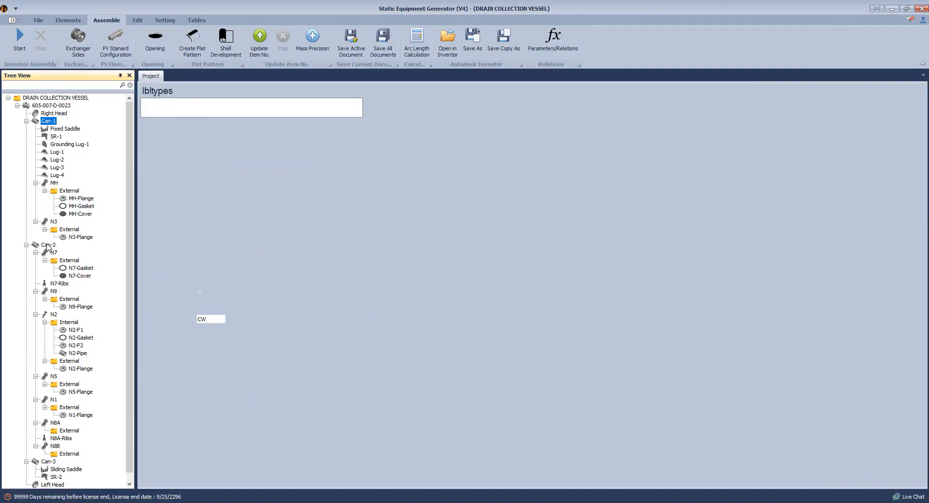
{"action": "left_click", "coordinate": [48, 245]}
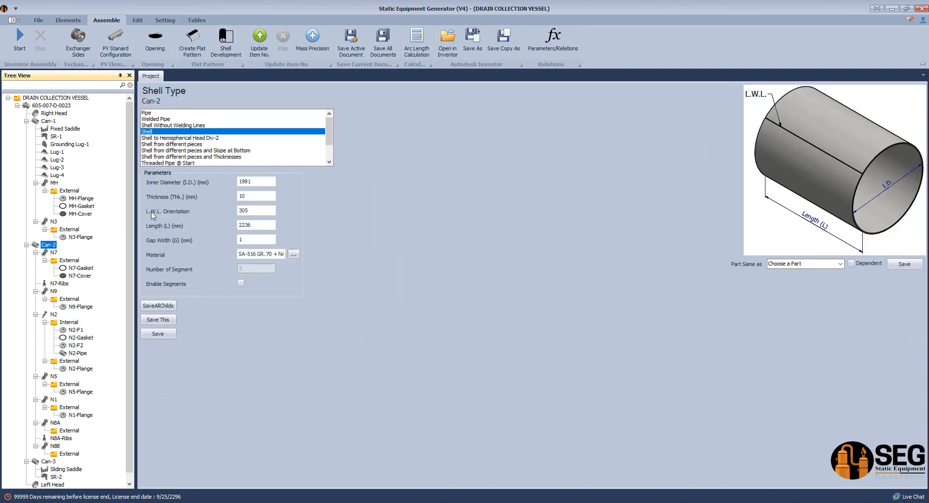
{"action": "left_click", "coordinate": [68, 20]}
{"action": "left_click", "coordinate": [666, 50]}
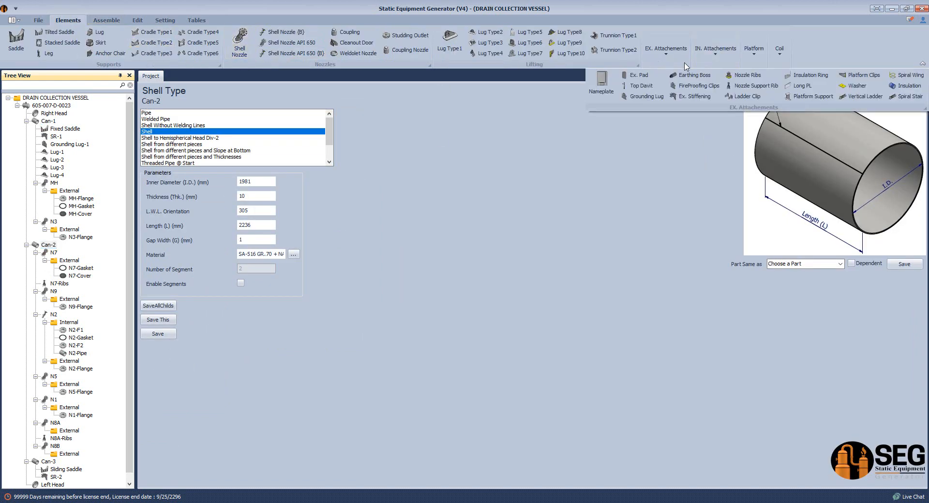
{"action": "left_click", "coordinate": [756, 86]}
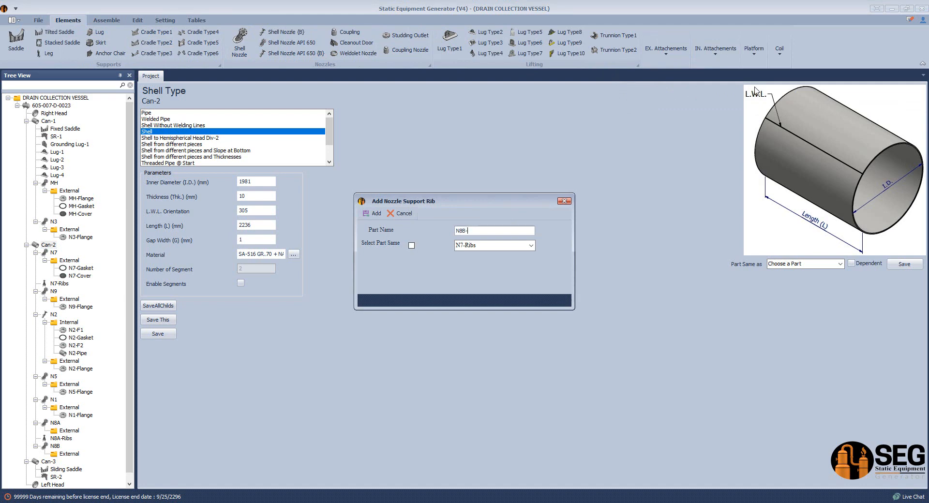
{"action": "key", "text": "Return"}
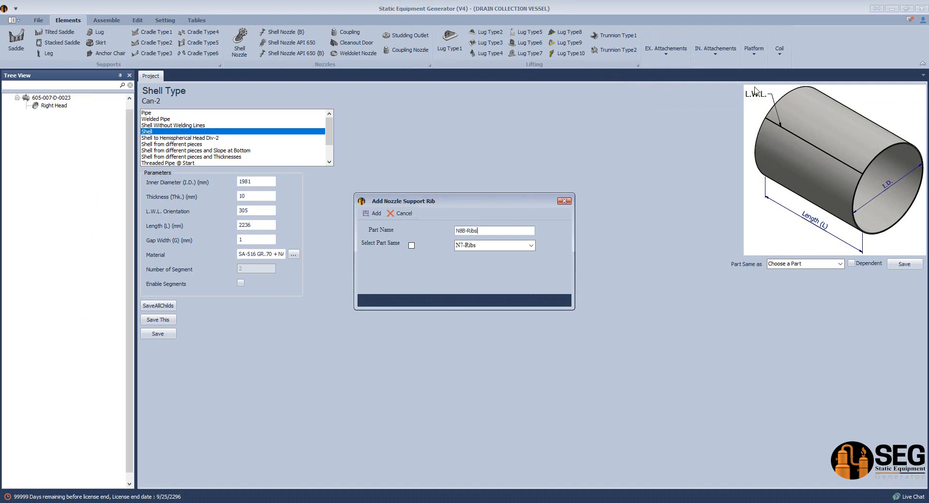
Make N8B-Ribs the same as part N8A-Ribs and save the copied parameters.
{"action": "left_click", "coordinate": [66, 455]}
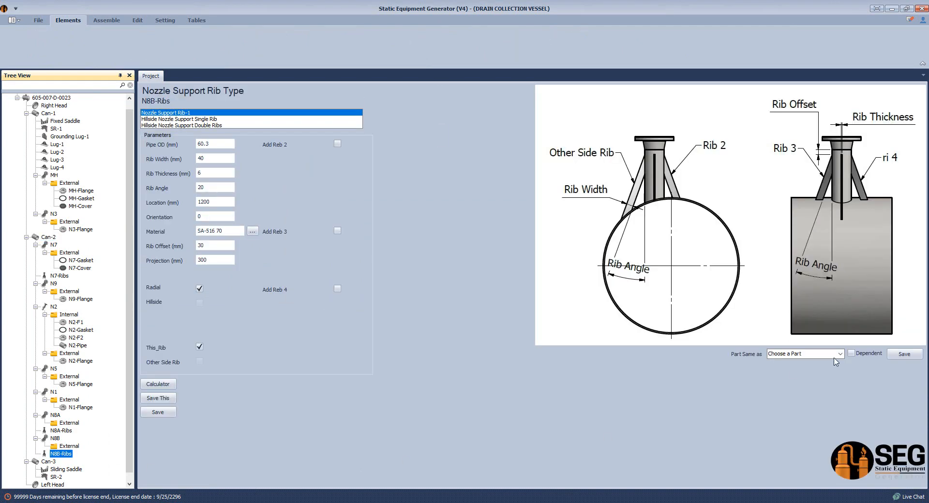
{"action": "left_click", "coordinate": [836, 359]}
{"action": "left_click", "coordinate": [794, 375]}
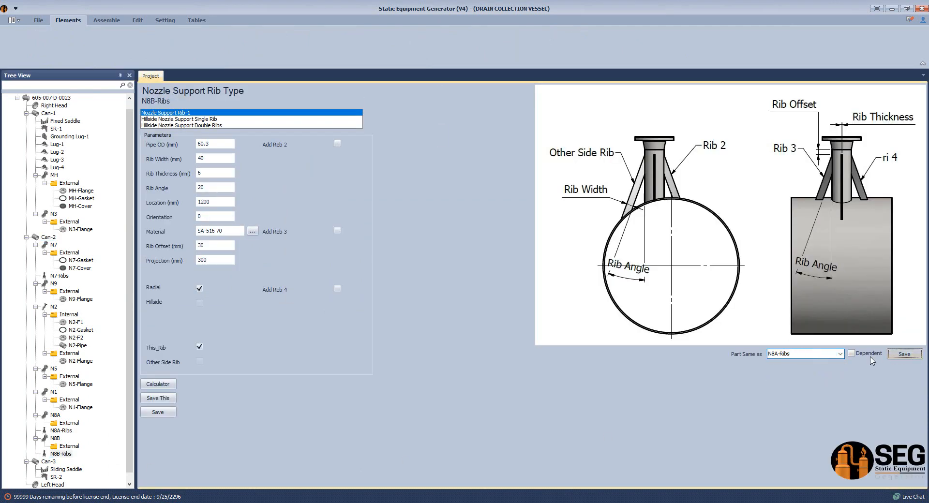
{"action": "left_click", "coordinate": [905, 354]}
{"action": "left_click", "coordinate": [464, 263]}
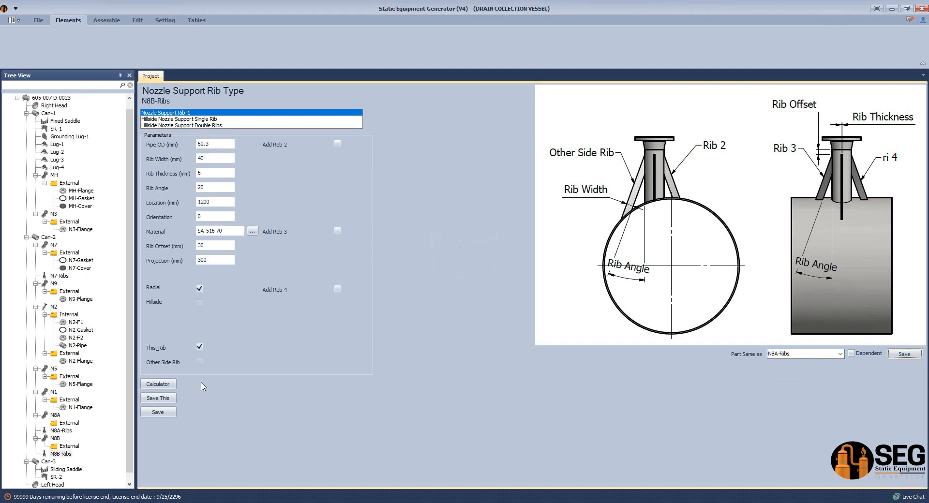
Reload the N8B-Ribs parameters and switch the rib from This_Rib to Other Side Rib.
{"action": "left_click", "coordinate": [56, 440]}
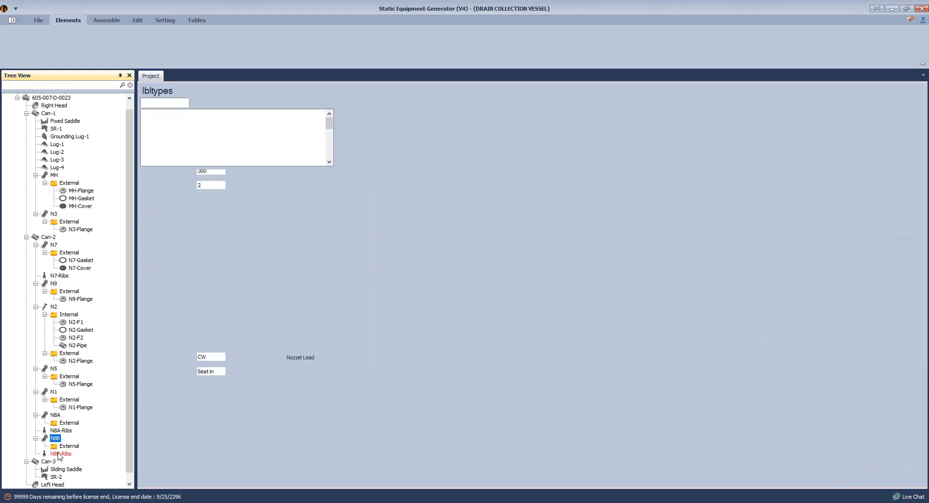
{"action": "left_click", "coordinate": [58, 455]}
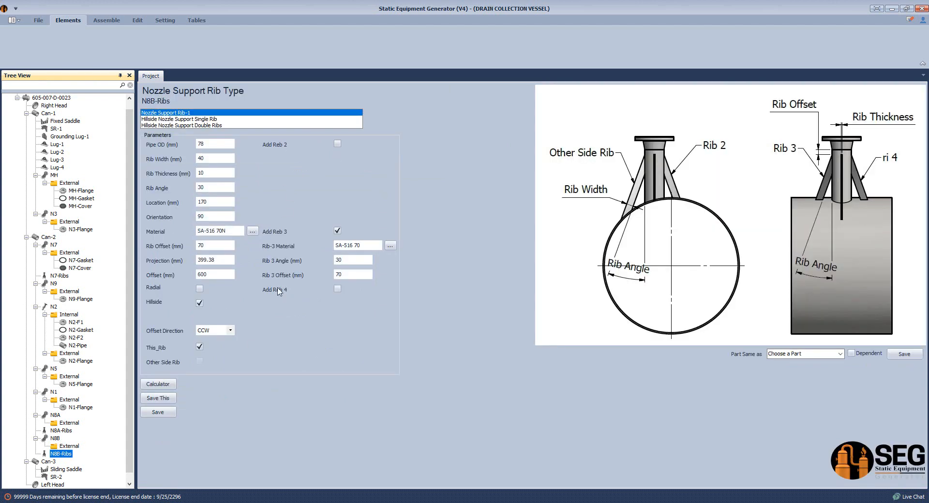
{"action": "left_click", "coordinate": [200, 348]}
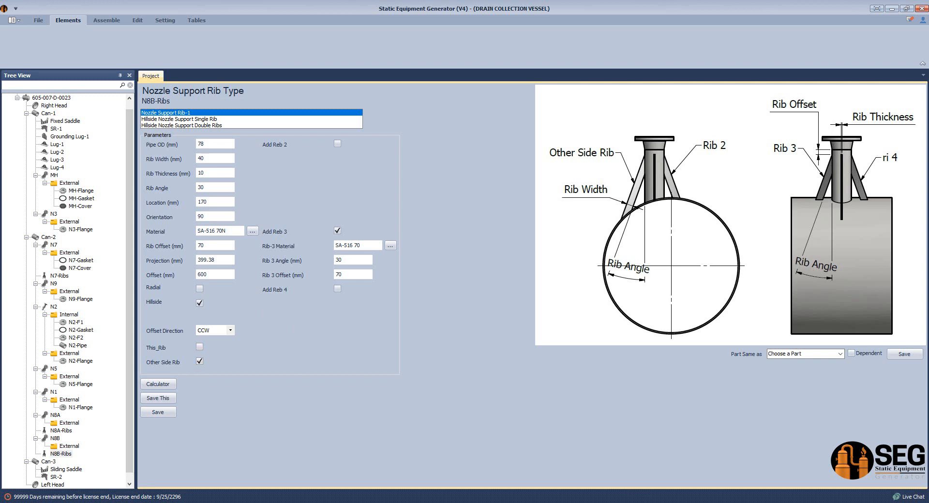
Compare the support rib position, angle and dimensions in the N8A and N8B nozzle details of NOZZLE.pdf in Acrobat.
{"action": "mouse_move", "coordinate": [590, 496]}
{"action": "left_click", "coordinate": [535, 482]}
{"action": "scroll", "coordinate": [344, 318], "scroll_direction": "down", "scroll_amount": 3}
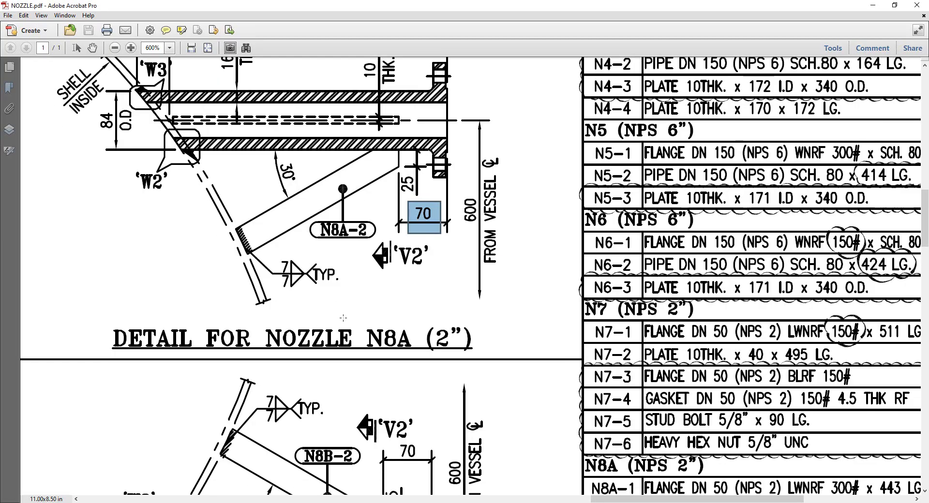
{"action": "scroll", "coordinate": [343, 318], "scroll_direction": "down", "scroll_amount": 2}
{"action": "mouse_move", "coordinate": [210, 354]}
{"action": "left_mouse_down"}
{"action": "mouse_move", "coordinate": [303, 435]}
{"action": "mouse_move", "coordinate": [395, 479]}
{"action": "left_mouse_up"}
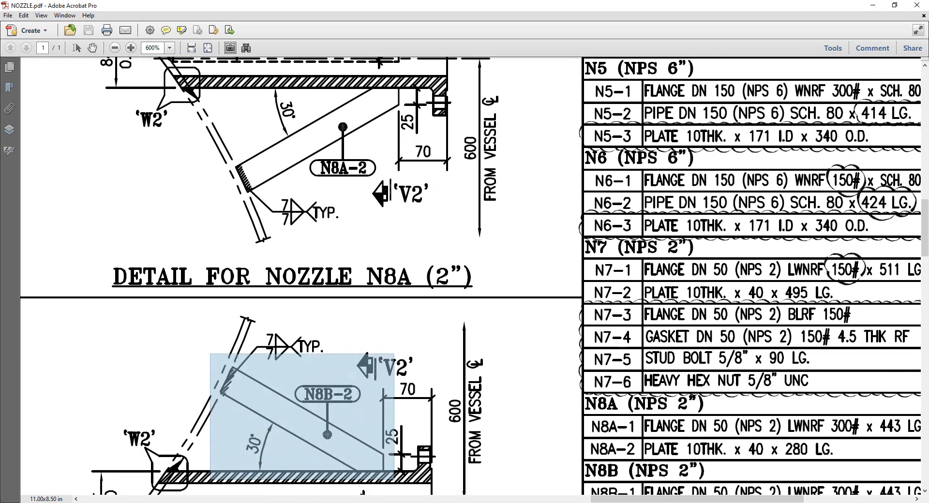
{"action": "left_click_drag", "start_coordinate": [214, 355], "coordinate": [405, 479]}
{"action": "left_click_drag", "start_coordinate": [316, 78], "coordinate": [407, 141]}
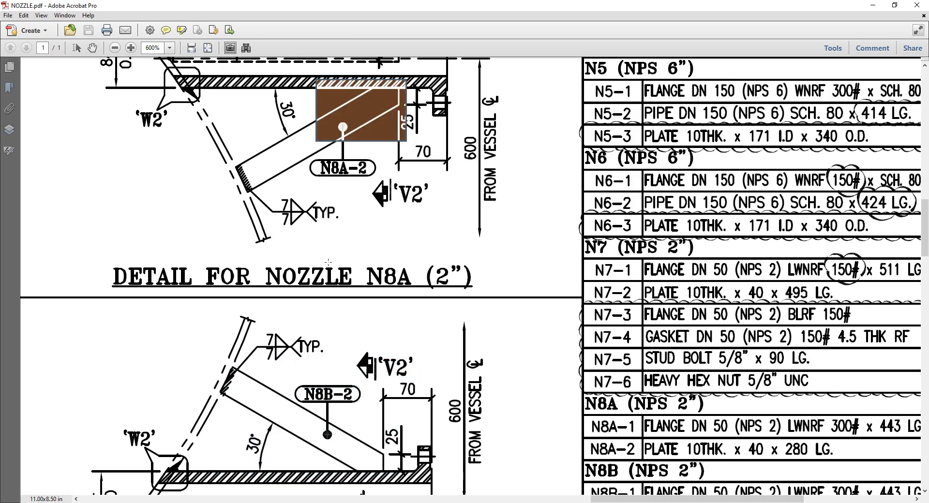
{"action": "scroll", "coordinate": [336, 492], "scroll_direction": "down", "scroll_amount": 2}
{"action": "scroll", "coordinate": [336, 492], "scroll_direction": "down", "scroll_amount": 10}
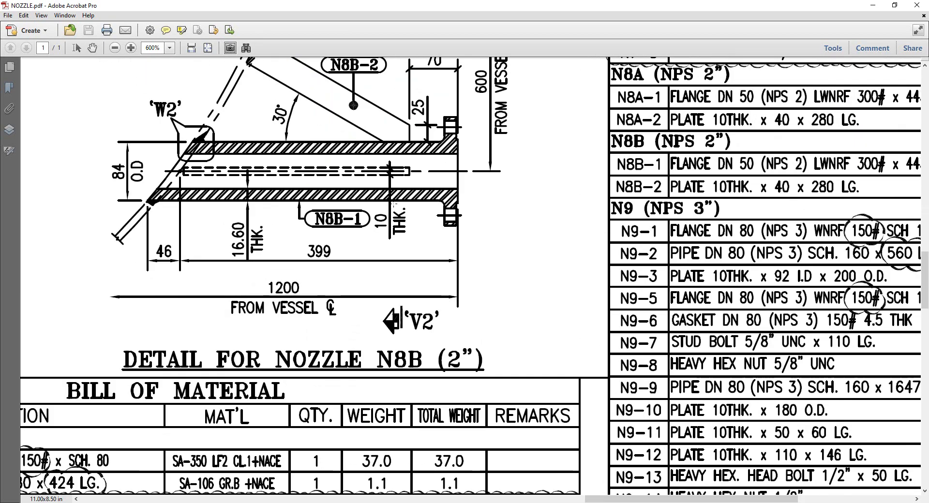
{"action": "left_click_drag", "start_coordinate": [394, 204], "coordinate": [156, 292]}
{"action": "key", "text": "alt+Tab"}
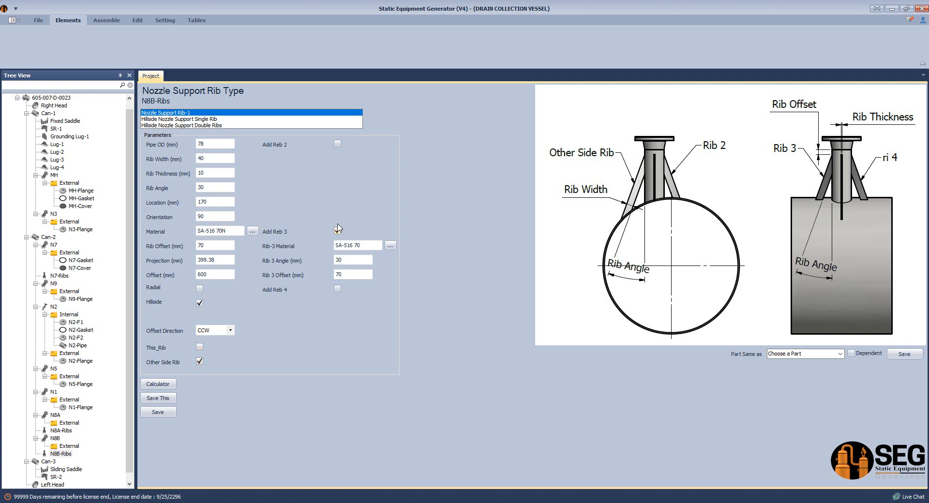
Set the Rib Angle of N8B-Ribs to 10, save the parameters and run the assembly update.
{"action": "left_click", "coordinate": [212, 190]}
{"action": "type", "text": "10"}
{"action": "left_click", "coordinate": [158, 412]}
{"action": "left_click", "coordinate": [106, 20]}
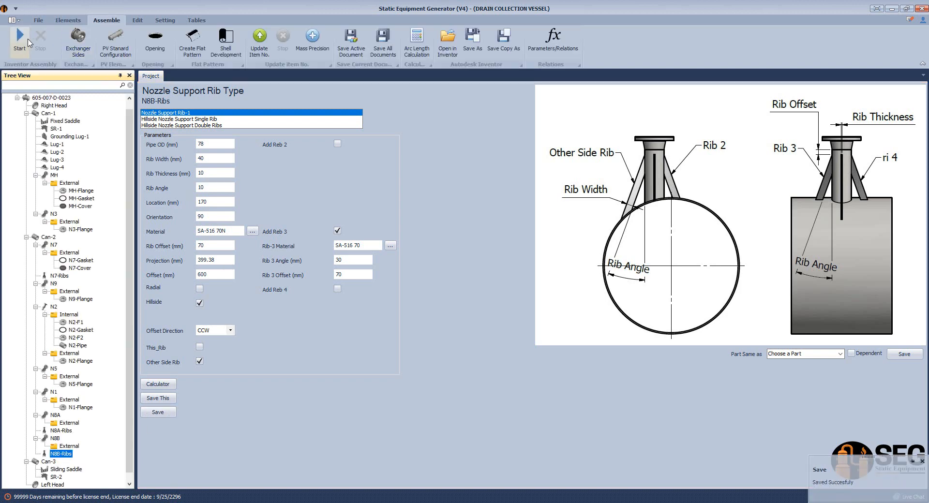
{"action": "left_click", "coordinate": [29, 42]}
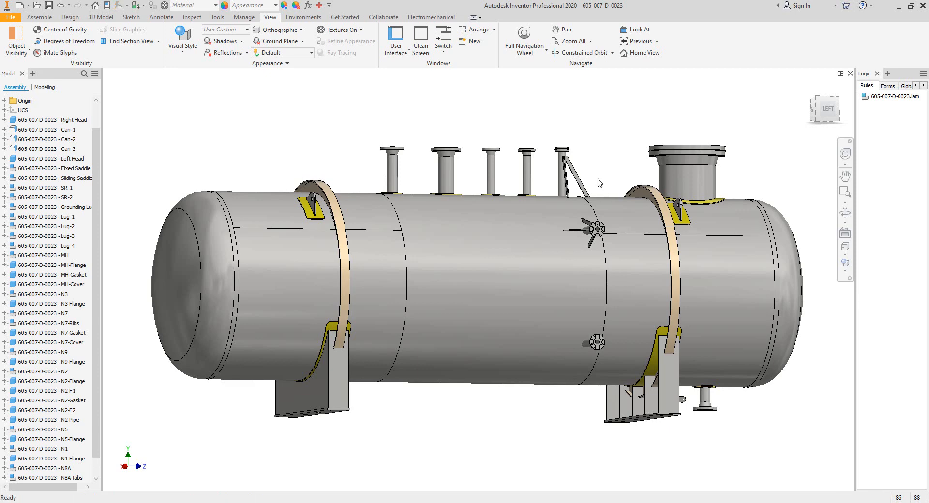
{"action": "scroll", "coordinate": [583, 385], "scroll_direction": "down", "scroll_amount": 3}
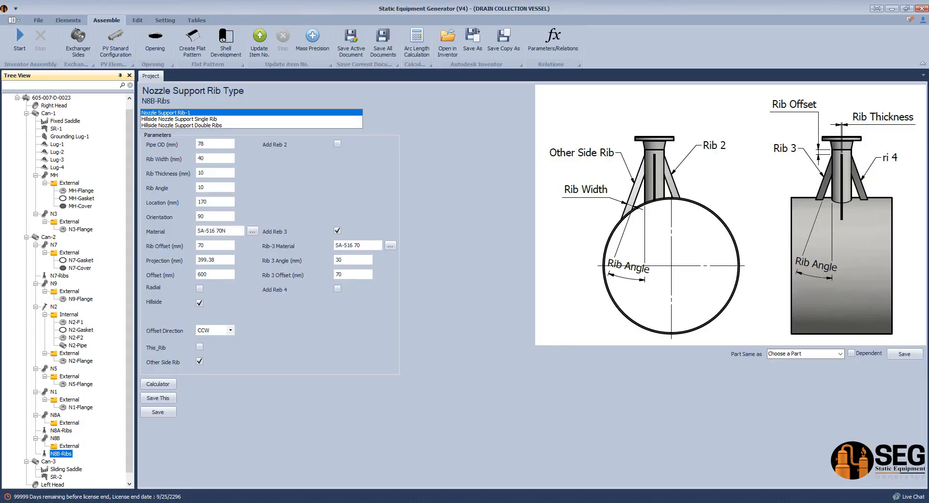
Set the Rib Angle of N8B-Ribs to 30, save the parameters and start the assembly update.
{"action": "left_click", "coordinate": [199, 187]}
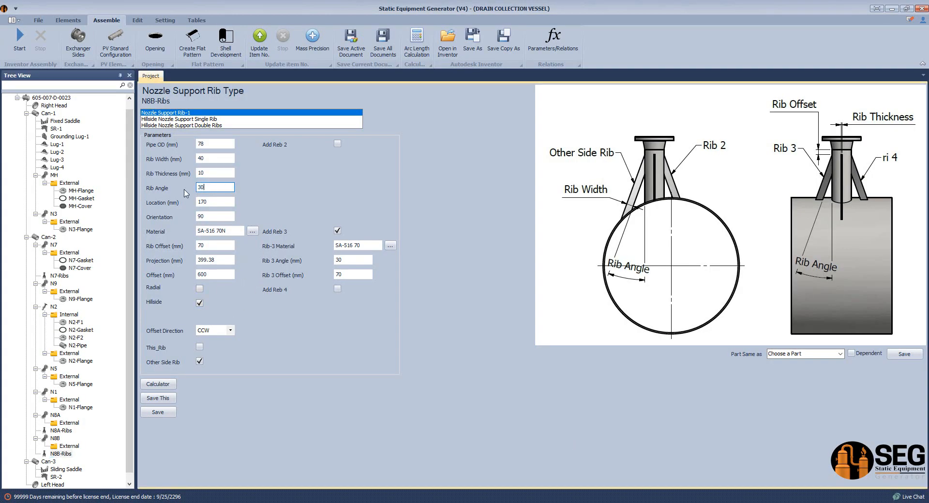
{"action": "left_click", "coordinate": [158, 412]}
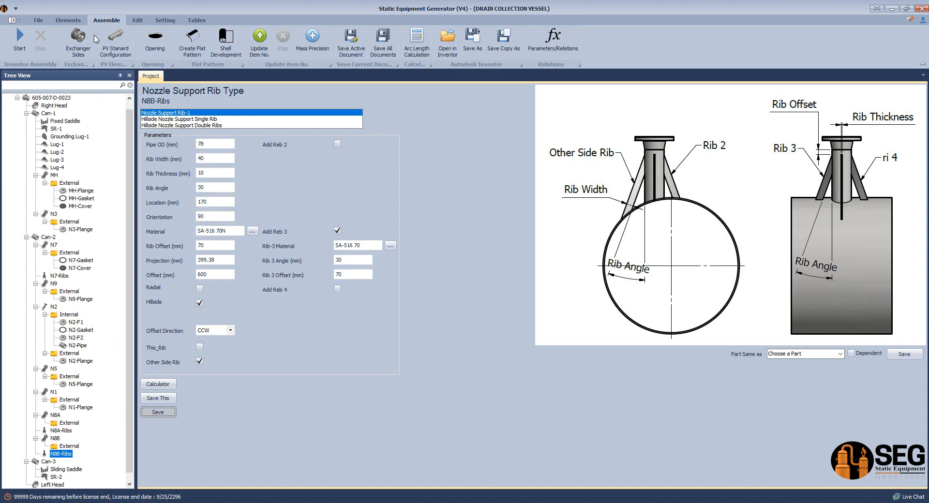
{"action": "left_click", "coordinate": [26, 35]}
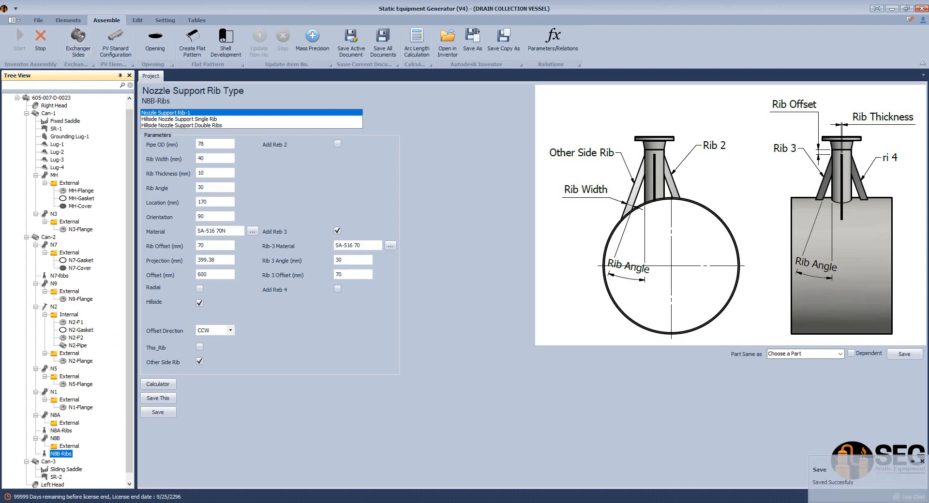
Review the offset direction options of N8B-Ribs, keeping CCW, and inspect the ribs around nozzle N8A in Inventor.
{"action": "mouse_move", "coordinate": [614, 502]}
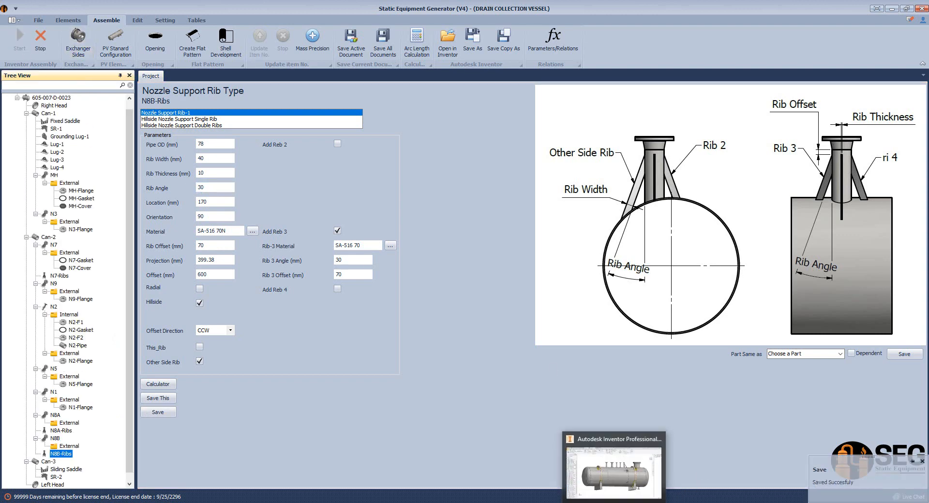
{"action": "left_click", "coordinate": [230, 331]}
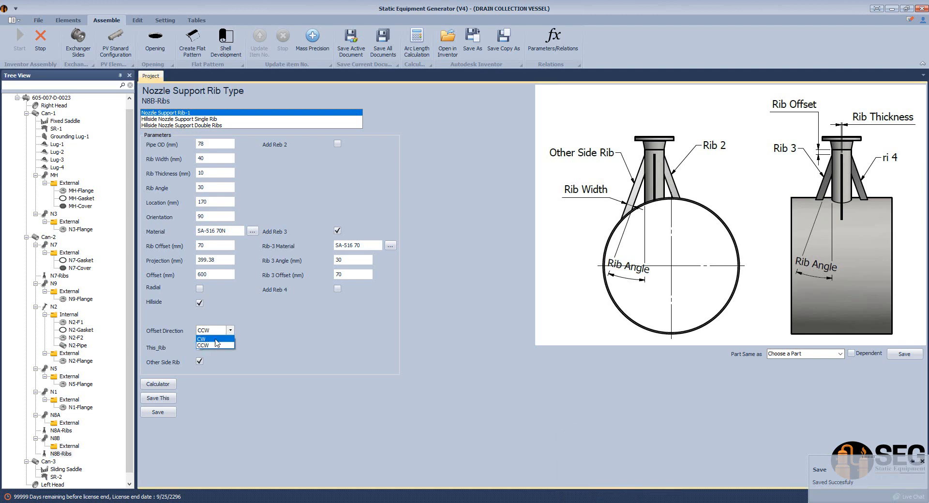
{"action": "left_click", "coordinate": [212, 345]}
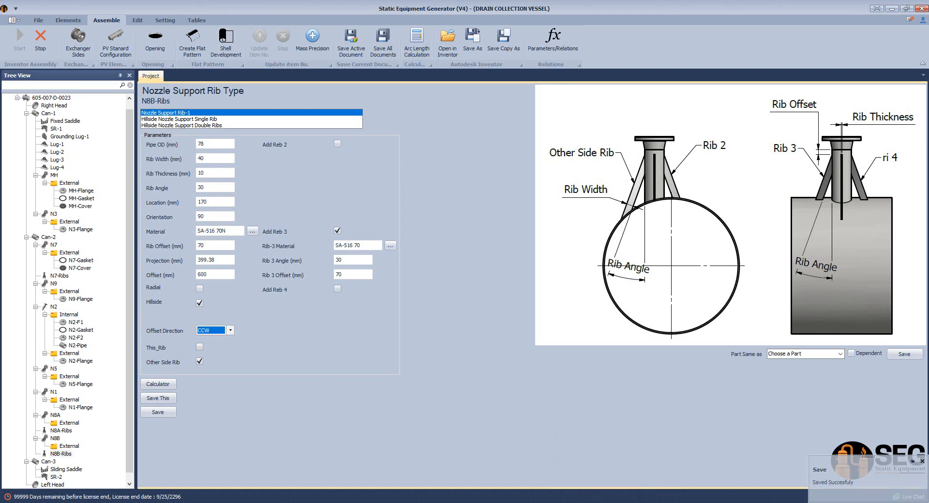
{"action": "left_click", "coordinate": [613, 502]}
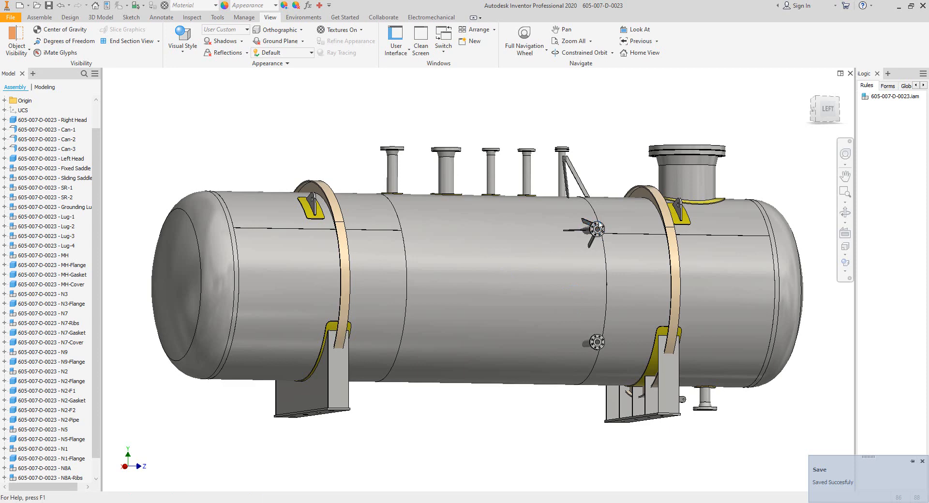
{"action": "scroll", "coordinate": [591, 229], "scroll_direction": "down", "scroll_amount": 5}
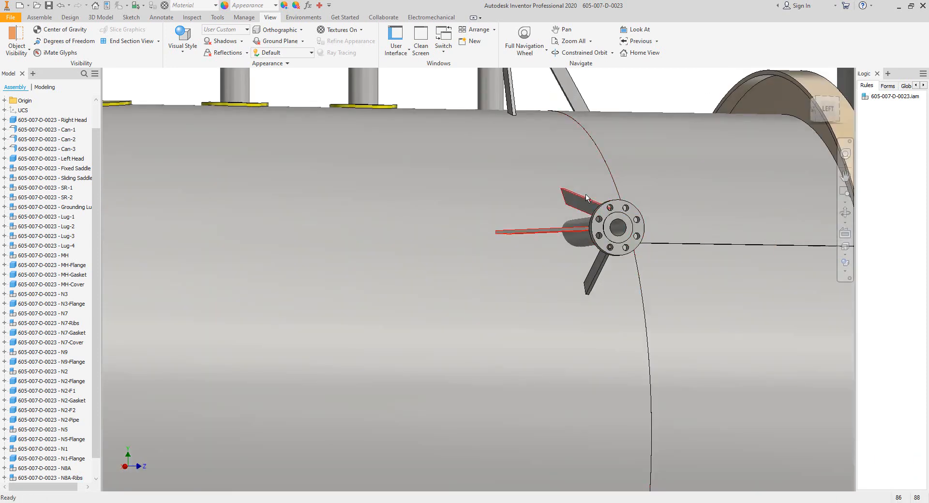
{"action": "scroll", "coordinate": [584, 201], "scroll_direction": "up", "scroll_amount": 5}
{"action": "left_click", "coordinate": [472, 502]}
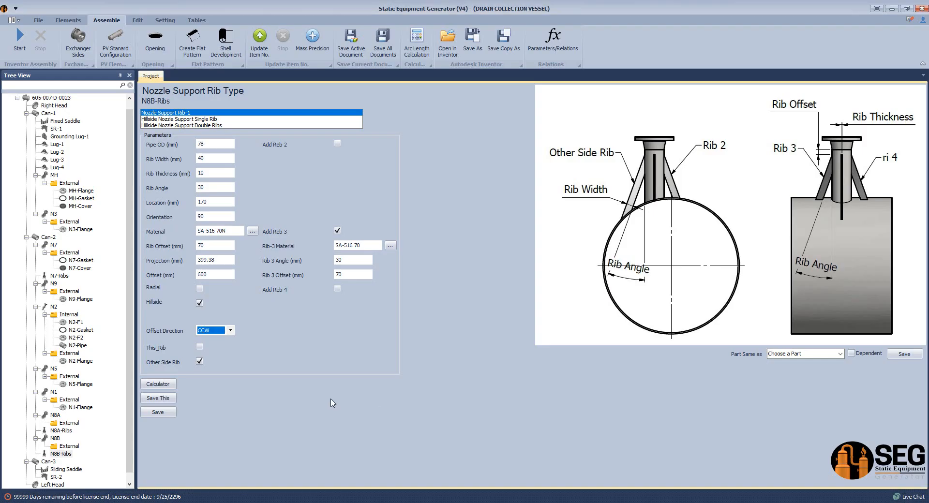
Set the offset direction of N8B-Ribs to CW, save the parameters and rerun the assembly update.
{"action": "left_click", "coordinate": [231, 331]}
{"action": "left_click", "coordinate": [210, 339]}
{"action": "left_click", "coordinate": [170, 413]}
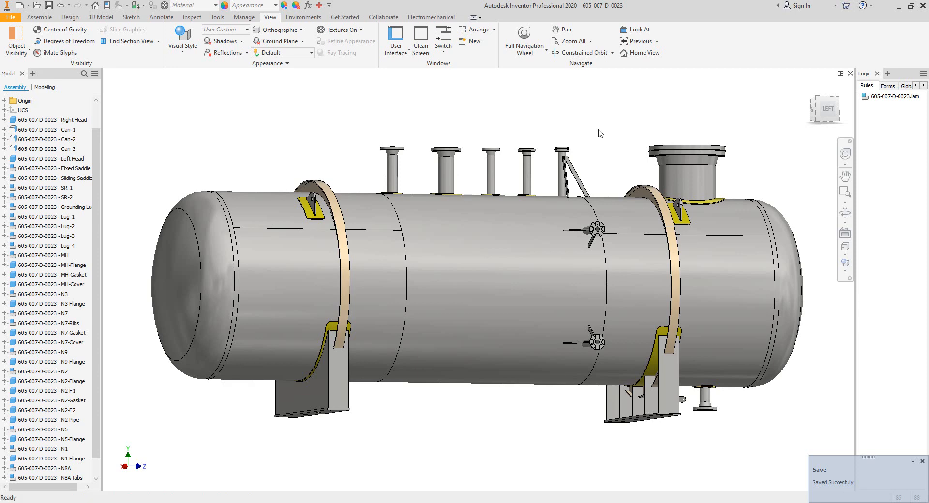
Inspect the support ribs on nozzles N8A and N8B in the Inventor model from several angles.
{"action": "middle_click_drag", "start_coordinate": [637, 272], "coordinate": [465, 329], "text": "shift"}
{"action": "scroll", "coordinate": [489, 363], "scroll_direction": "down", "scroll_amount": 4}
{"action": "middle_click_drag", "start_coordinate": [484, 384], "coordinate": [466, 383], "text": "shift"}
{"action": "middle_click_drag", "start_coordinate": [339, 398], "coordinate": [489, 344], "text": "shift"}
{"action": "scroll", "coordinate": [287, 380], "scroll_direction": "down", "scroll_amount": 2}
{"action": "scroll", "coordinate": [295, 372], "scroll_direction": "up", "scroll_amount": 3}
{"action": "scroll", "coordinate": [558, 317], "scroll_direction": "up", "scroll_amount": 3}
{"action": "middle_click_drag", "start_coordinate": [558, 320], "coordinate": [550, 273], "text": "shift"}
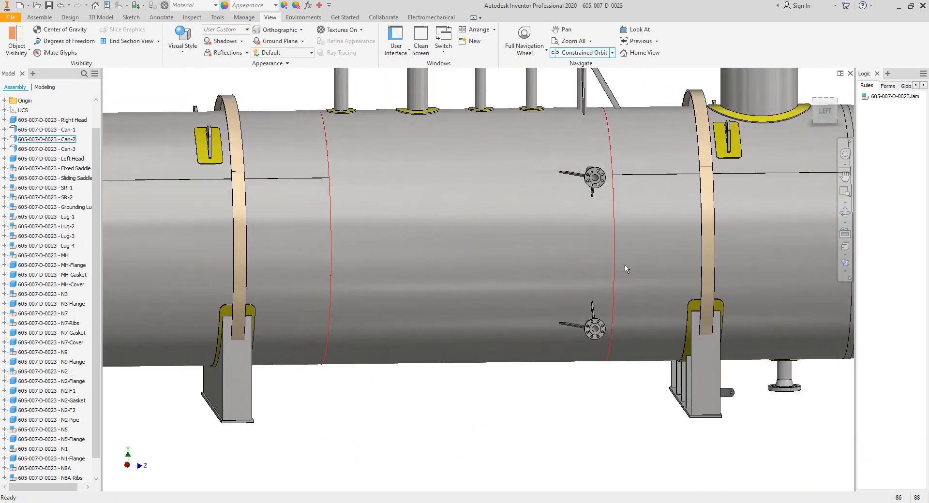
{"action": "scroll", "coordinate": [557, 246], "scroll_direction": "down", "scroll_amount": 5}
{"action": "scroll", "coordinate": [570, 237], "scroll_direction": "up", "scroll_amount": 5}
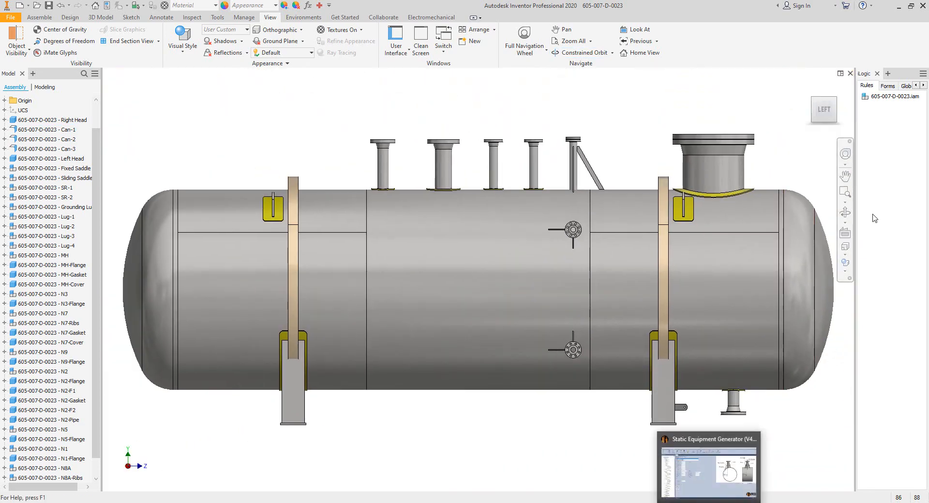
Examine the upper hillside nozzle and its support ribs in the Inventor model from several angles.
{"action": "left_click", "coordinate": [844, 213]}
{"action": "left_click_drag", "start_coordinate": [537, 281], "coordinate": [418, 186]}
{"action": "scroll", "coordinate": [367, 247], "scroll_direction": "down", "scroll_amount": 6}
{"action": "right_click", "coordinate": [417, 186]}
{"action": "left_click", "coordinate": [453, 186]}
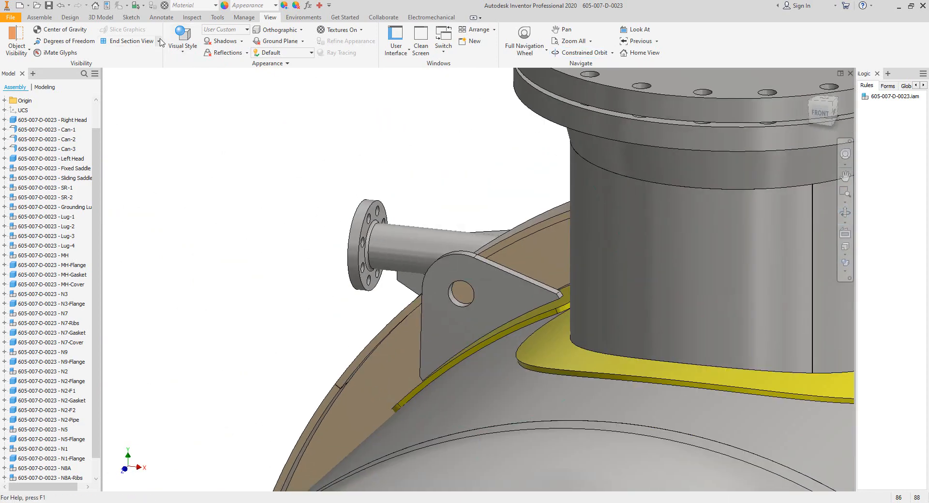
{"action": "left_click", "coordinate": [844, 217]}
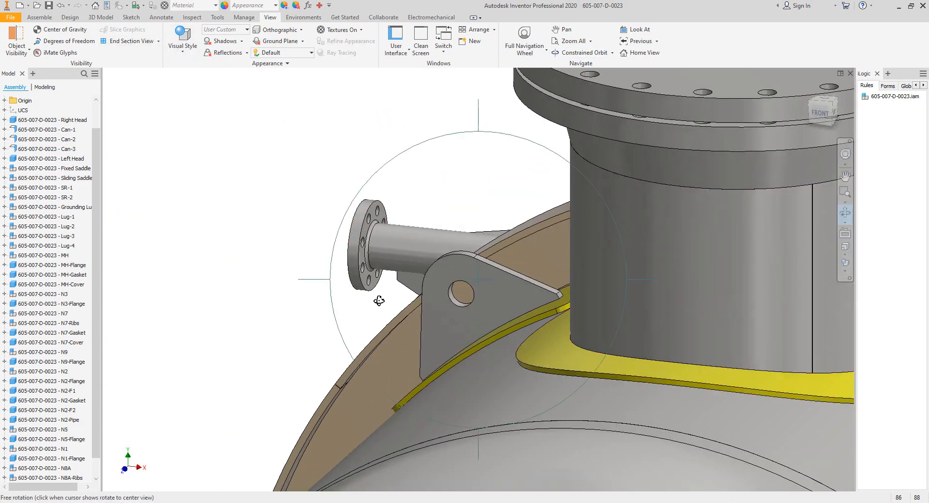
{"action": "left_click_drag", "start_coordinate": [379, 301], "coordinate": [398, 283]}
{"action": "scroll", "coordinate": [622, 101], "scroll_direction": "down", "scroll_amount": 5}
{"action": "scroll", "coordinate": [481, 209], "scroll_direction": "down", "scroll_amount": 2}
{"action": "scroll", "coordinate": [452, 182], "scroll_direction": "up", "scroll_amount": 5}
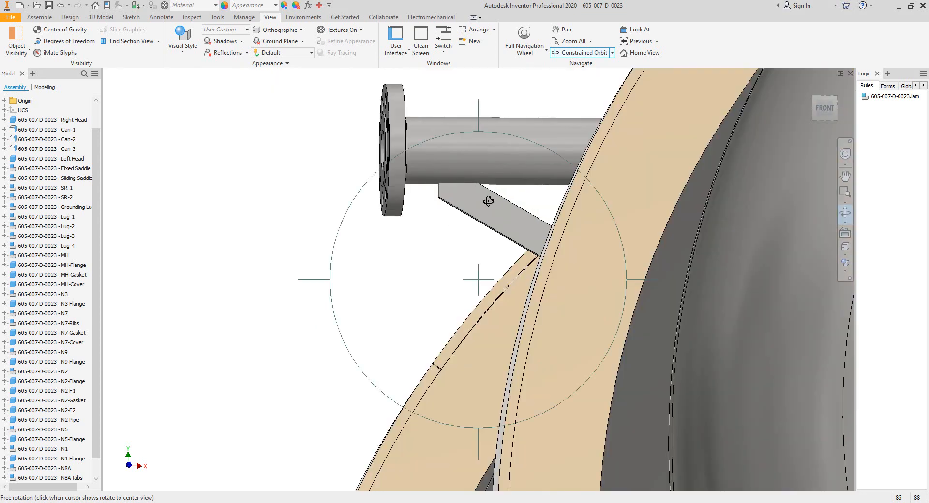
{"action": "left_click_drag", "start_coordinate": [489, 201], "coordinate": [448, 217]}
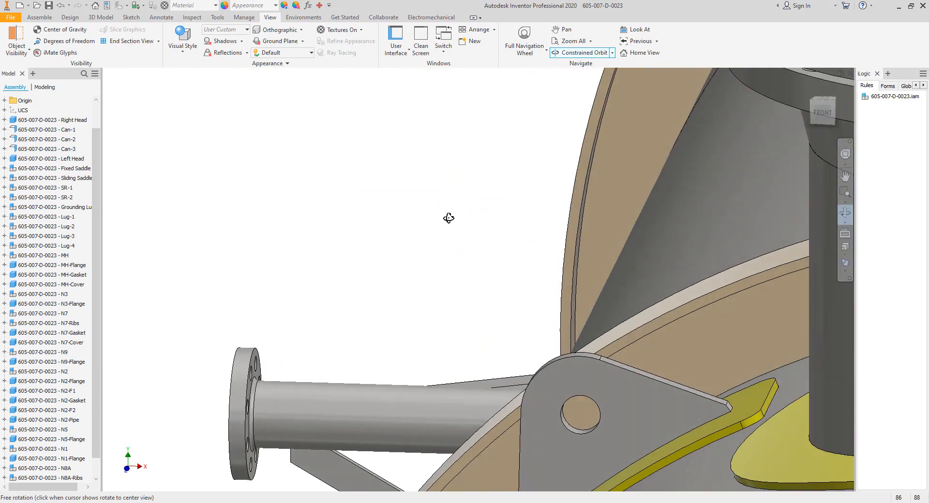
{"action": "middle_click_drag", "start_coordinate": [327, 252], "coordinate": [411, 139]}
{"action": "scroll", "coordinate": [411, 139], "scroll_direction": "up", "scroll_amount": 2}
{"action": "right_click", "coordinate": [411, 139]}
{"action": "left_click", "coordinate": [446, 138]}
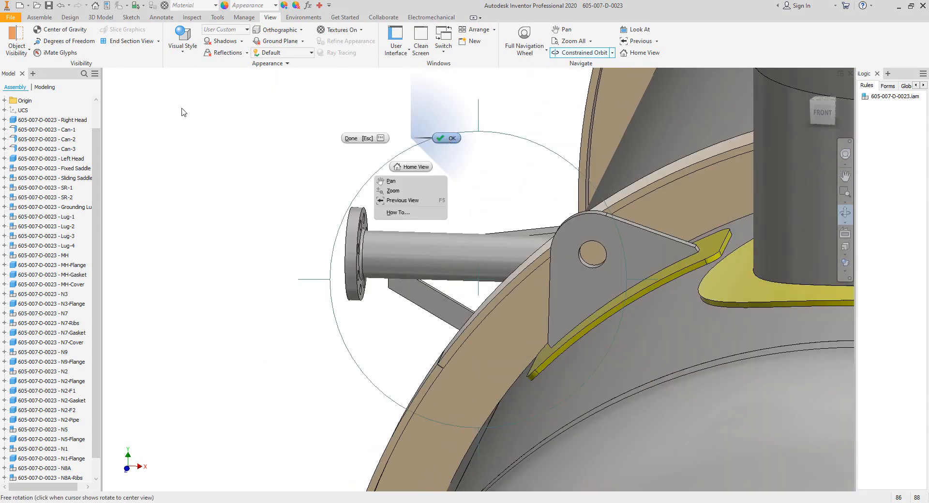
Measure the neck diameter of the upper hillside nozzle next to its flange and copy the diameter value.
{"action": "left_click", "coordinate": [218, 17]}
{"action": "left_click", "coordinate": [16, 38]}
{"action": "scroll", "coordinate": [377, 246], "scroll_direction": "down", "scroll_amount": 4}
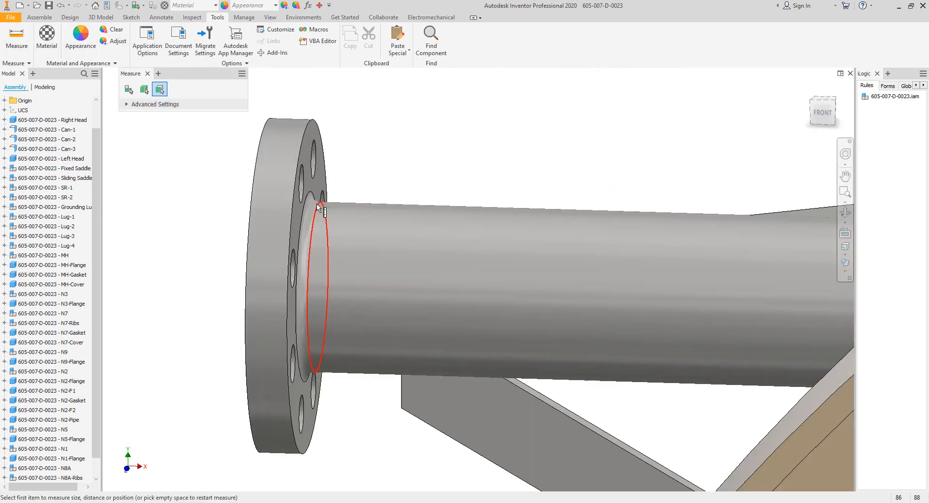
{"action": "left_click", "coordinate": [316, 228]}
{"action": "right_click", "coordinate": [179, 118]}
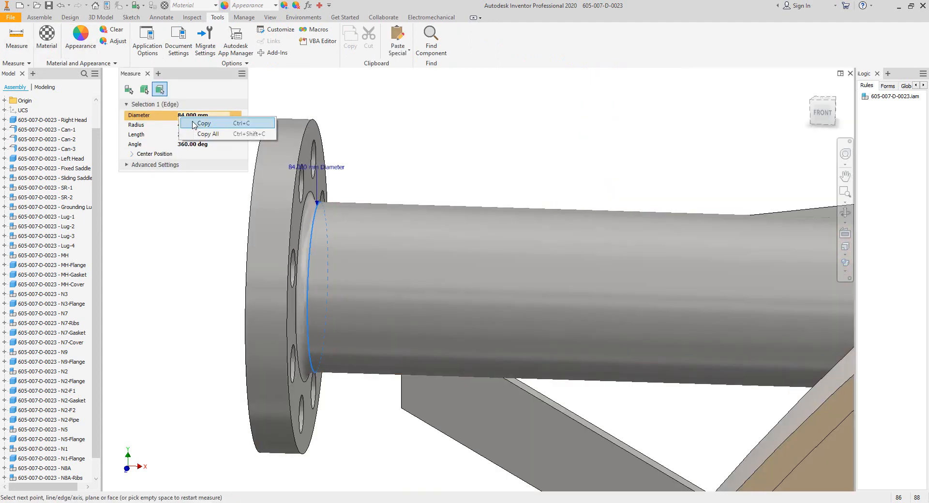
{"action": "left_click", "coordinate": [191, 123]}
{"action": "left_click", "coordinate": [148, 74]}
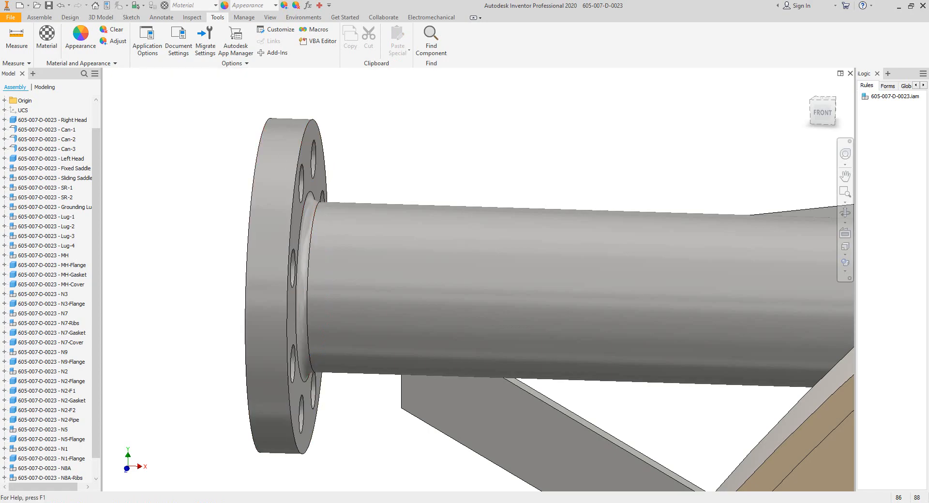
In Static Equipment Generator, set the Pipe OD of N8B-Ribs and N8A-Ribs to 84 mm and save both.
{"action": "key", "text": "alt+Tab"}
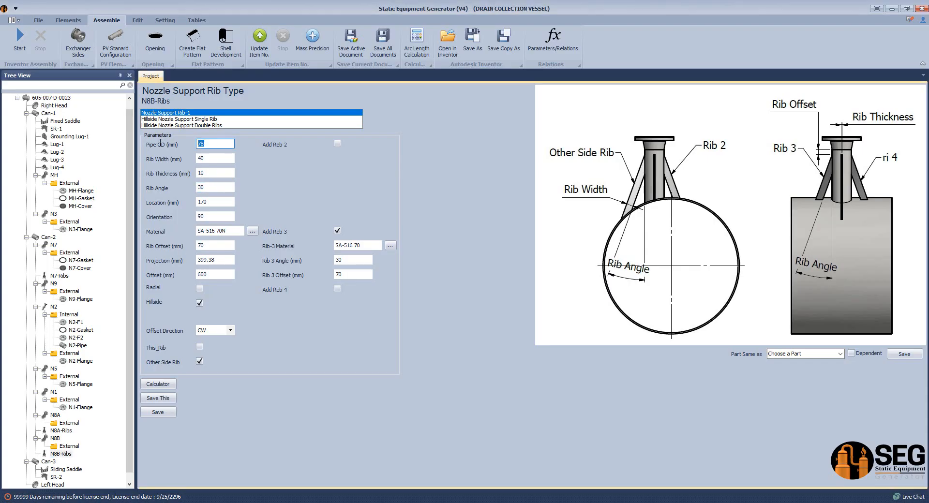
{"action": "type", "text": "84.000"}
{"action": "left_click", "coordinate": [143, 413]}
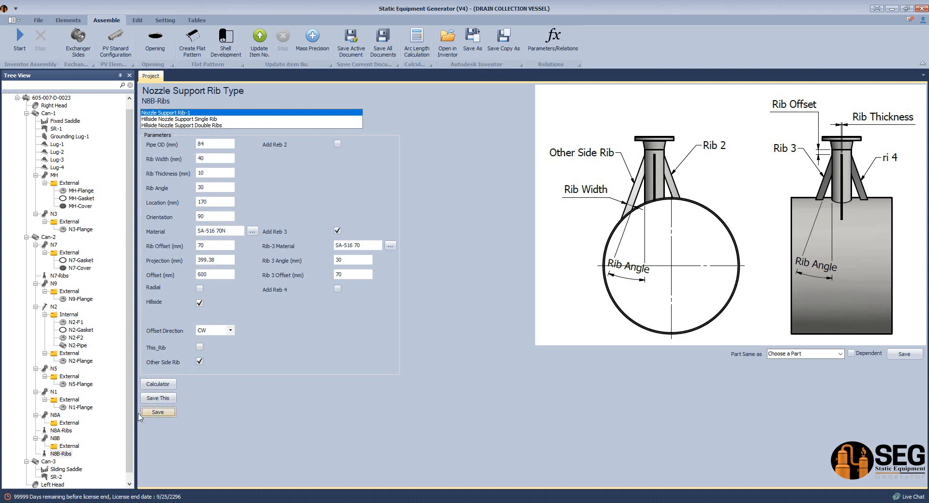
{"action": "left_click", "coordinate": [61, 431]}
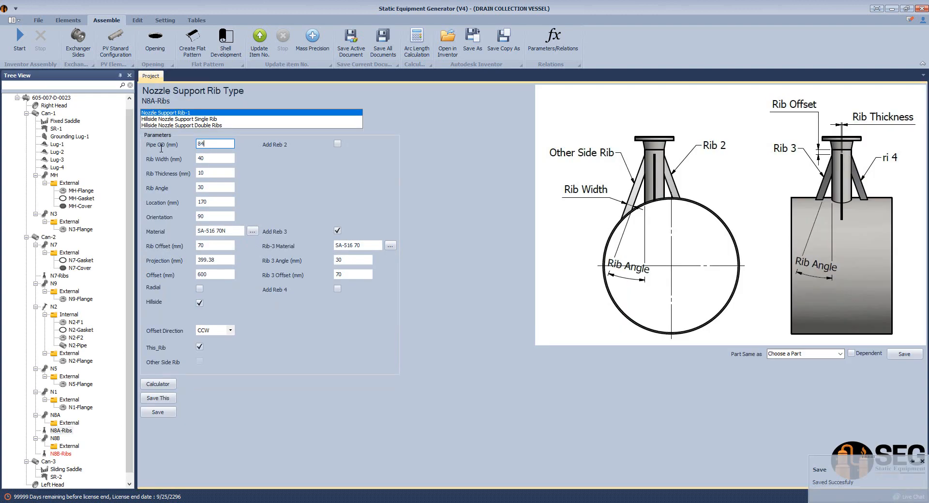
{"action": "left_click", "coordinate": [159, 414]}
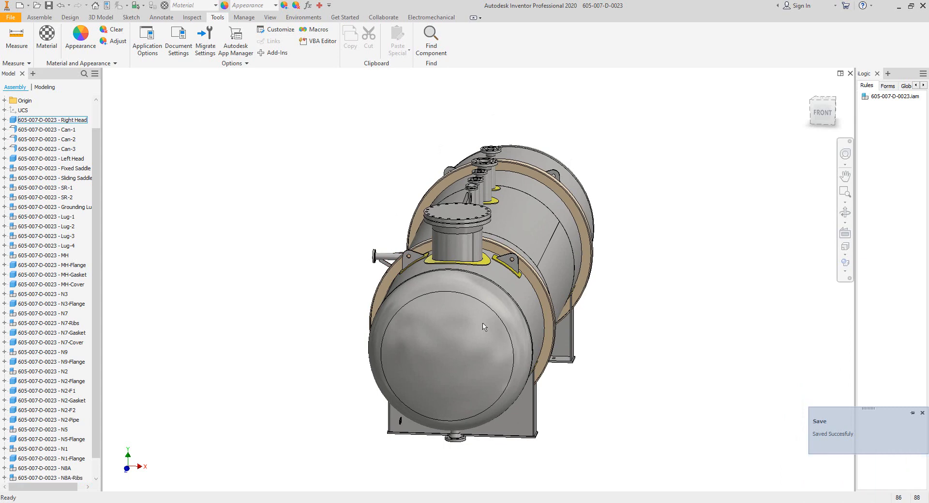
Check the nozzles on the third shell barrel, including N11, N10 and N6, in the GA.pdf general arrangement drawing.
{"action": "left_click", "coordinate": [463, 469]}
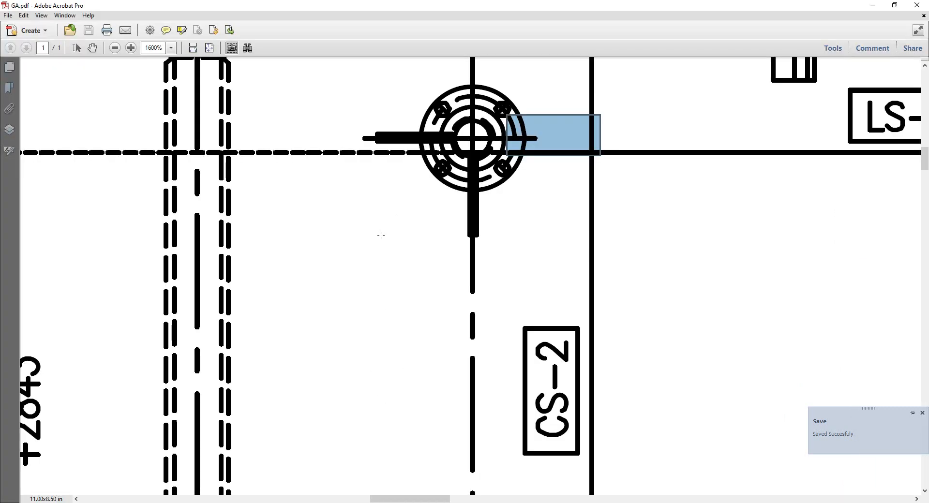
{"action": "scroll", "coordinate": [368, 218], "scroll_direction": "down", "scroll_amount": 5, "text": "ctrl"}
{"action": "middle_click_drag", "start_coordinate": [312, 209], "coordinate": [649, 261]}
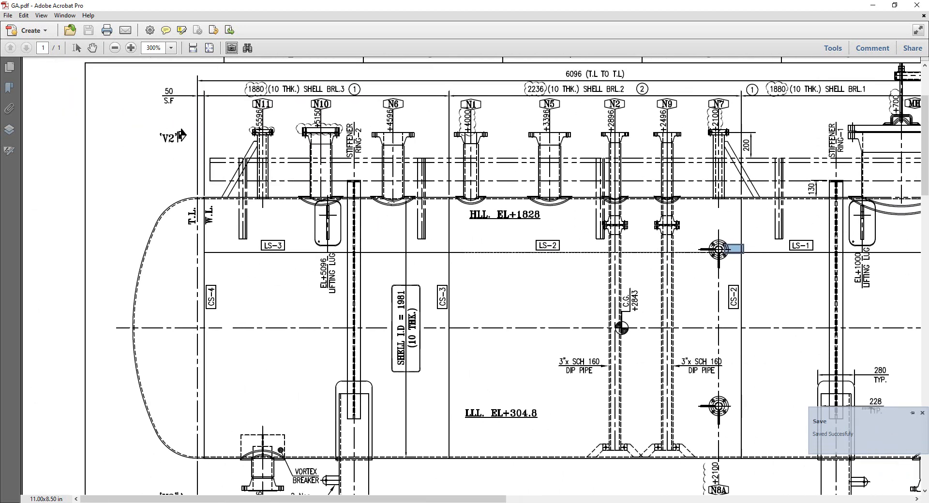
{"action": "scroll", "coordinate": [649, 261], "scroll_direction": "down", "scroll_amount": 2}
{"action": "left_click", "coordinate": [397, 112]}
{"action": "left_click_drag", "start_coordinate": [424, 88], "coordinate": [231, 159]}
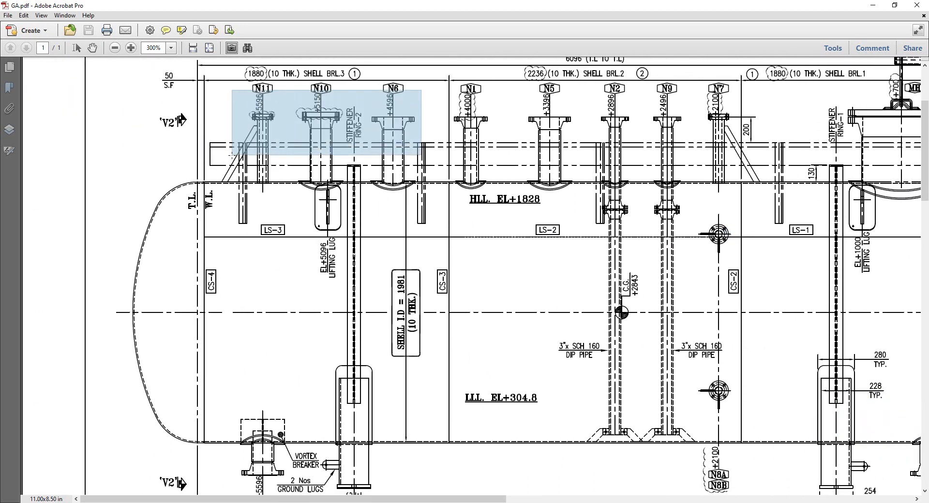
{"action": "left_click_drag", "start_coordinate": [223, 391], "coordinate": [302, 484]}
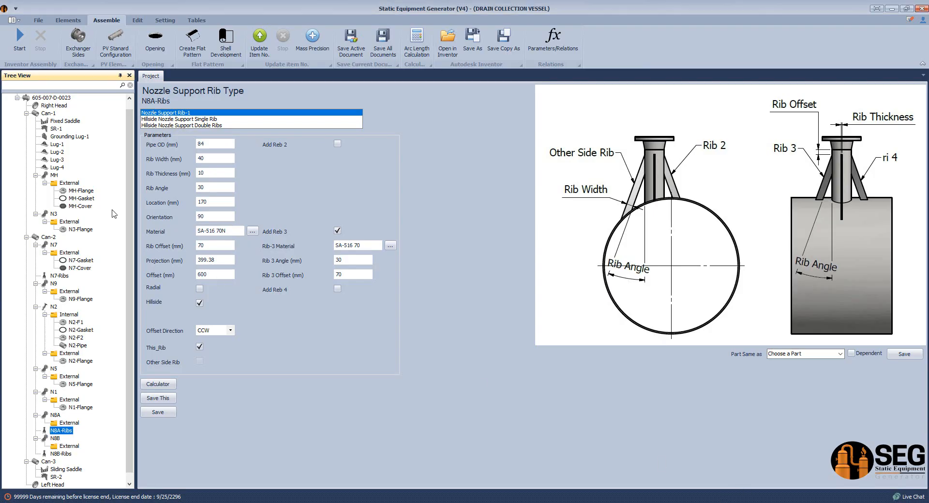
In Static Equipment Generator, add a shell nozzle named N6 to Can-3.
{"action": "scroll", "coordinate": [41, 367], "scroll_direction": "down", "scroll_amount": 1}
{"action": "left_click", "coordinate": [52, 455]}
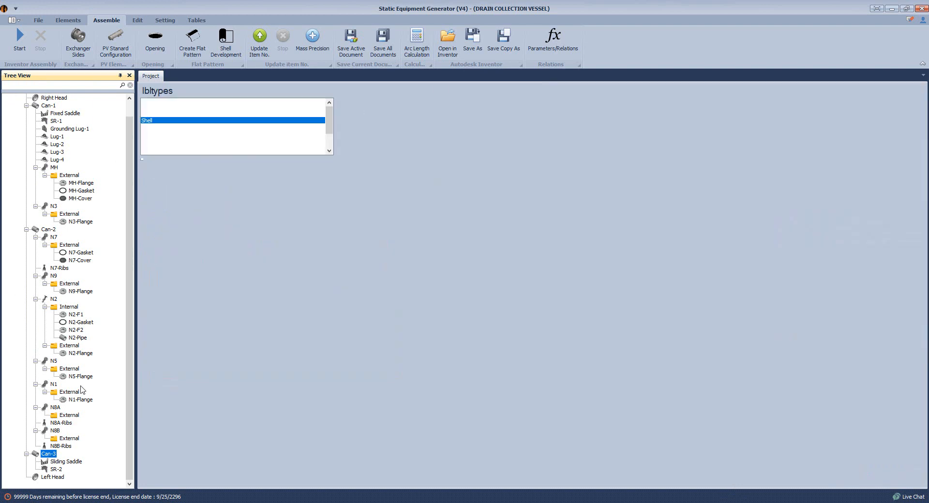
{"action": "left_click", "coordinate": [79, 21]}
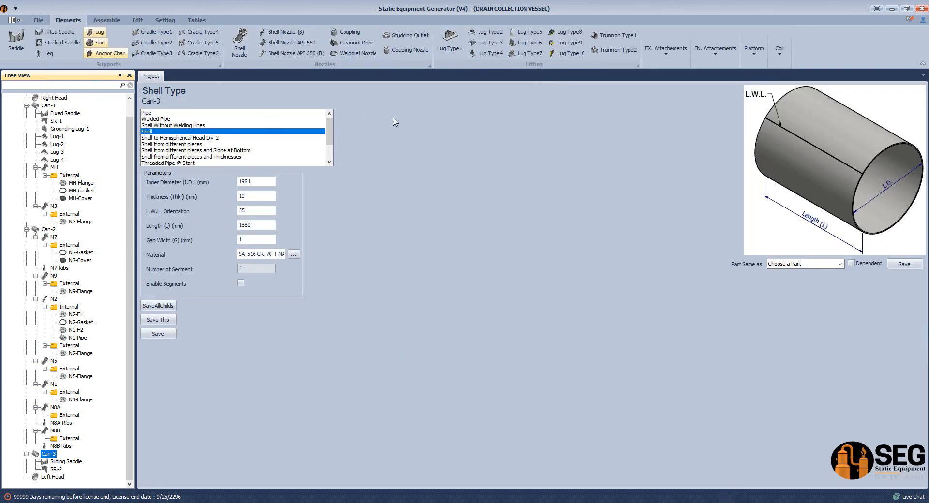
{"action": "left_click", "coordinate": [242, 37]}
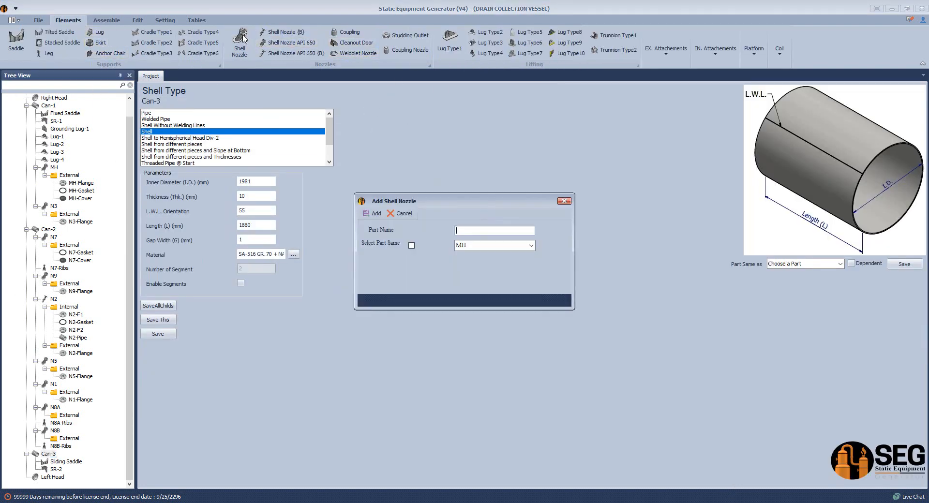
{"action": "key", "text": "Return"}
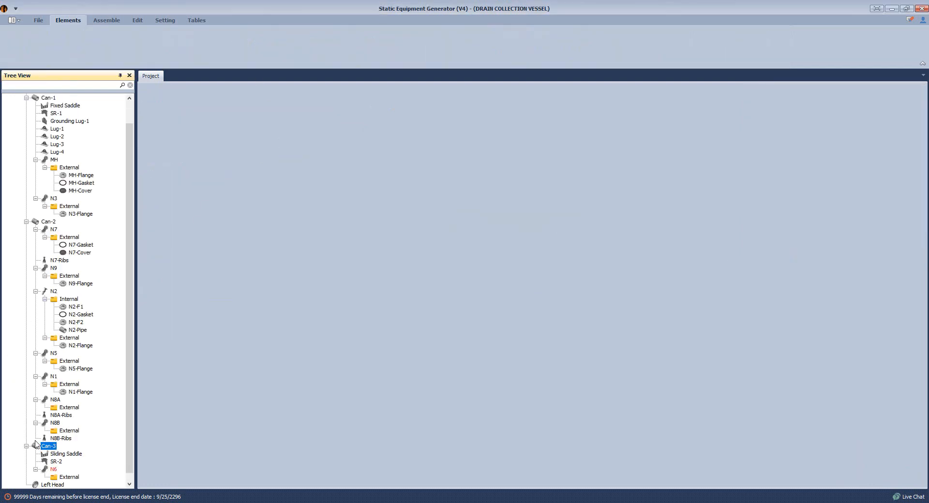
Set nozzle N6 to size 6, schedule 80 and location 430 mm.
{"action": "left_click", "coordinate": [54, 470]}
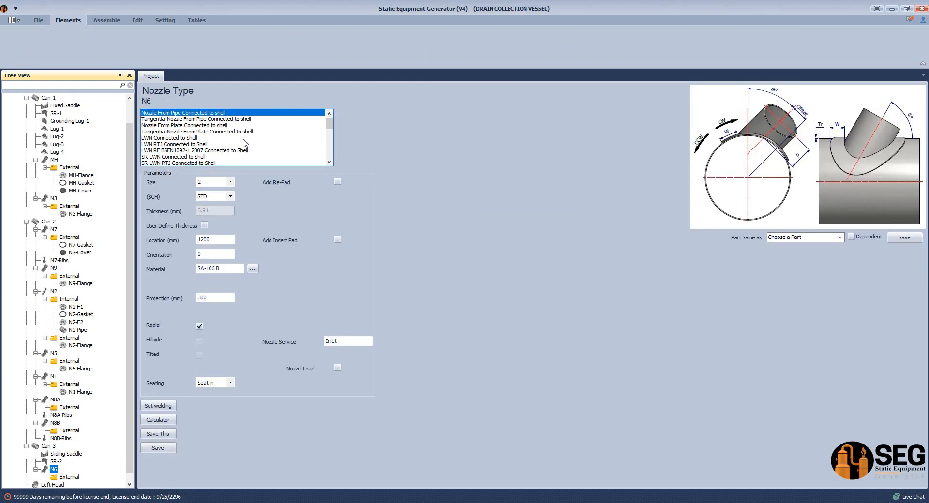
{"action": "left_click", "coordinate": [230, 182]}
{"action": "left_click", "coordinate": [213, 228]}
{"action": "left_click", "coordinate": [231, 197]}
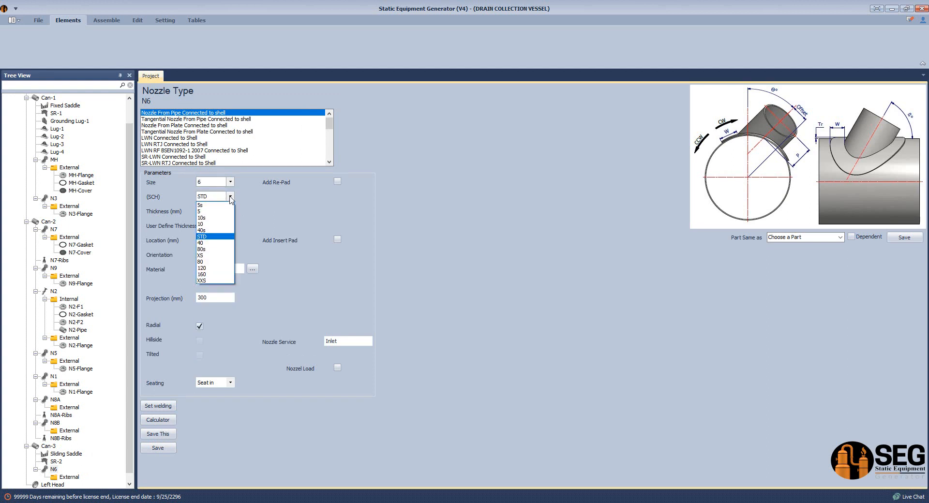
{"action": "left_click", "coordinate": [210, 262]}
{"action": "left_click_drag", "start_coordinate": [216, 240], "coordinate": [164, 242]}
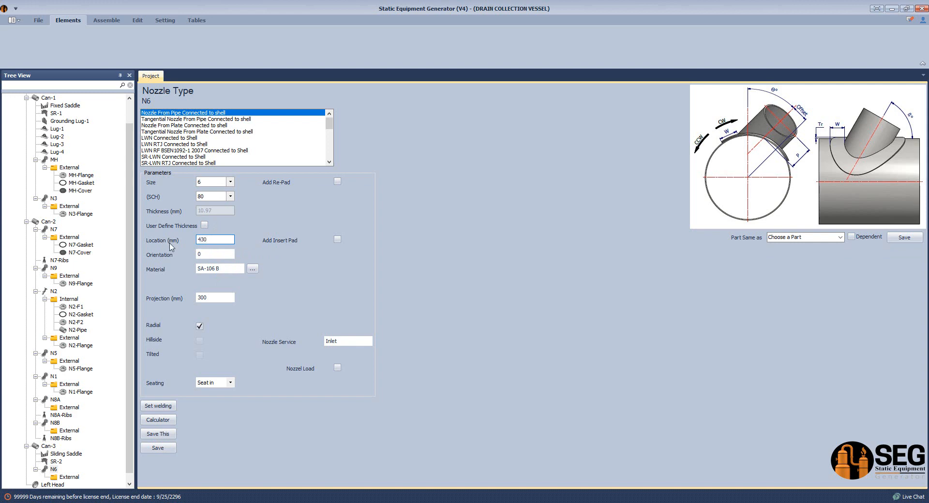
Copy SA-106 GR.B + NACE from the Excel material list and paste it as the material of nozzle N6.
{"action": "key", "text": "Tab"}
{"action": "key", "text": "alt+Tab"}
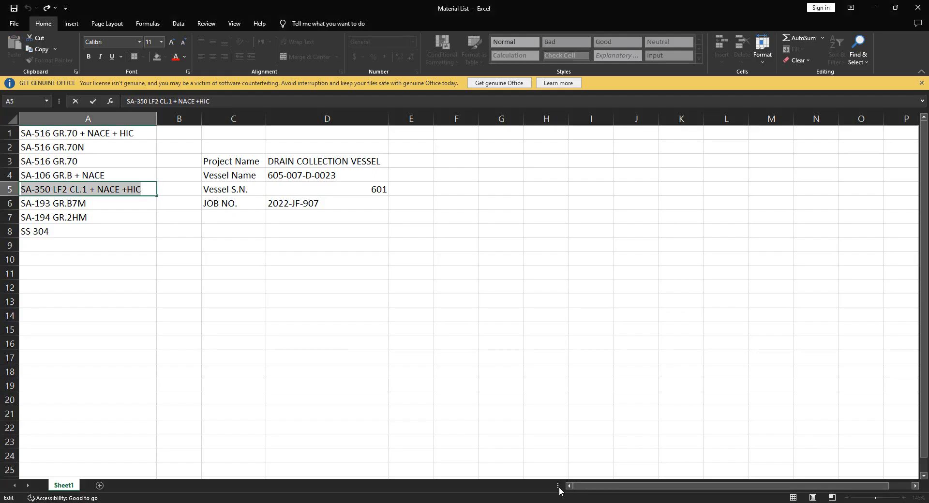
{"action": "double_click", "coordinate": [120, 173]}
{"action": "left_click_drag", "start_coordinate": [120, 173], "coordinate": [7, 172]}
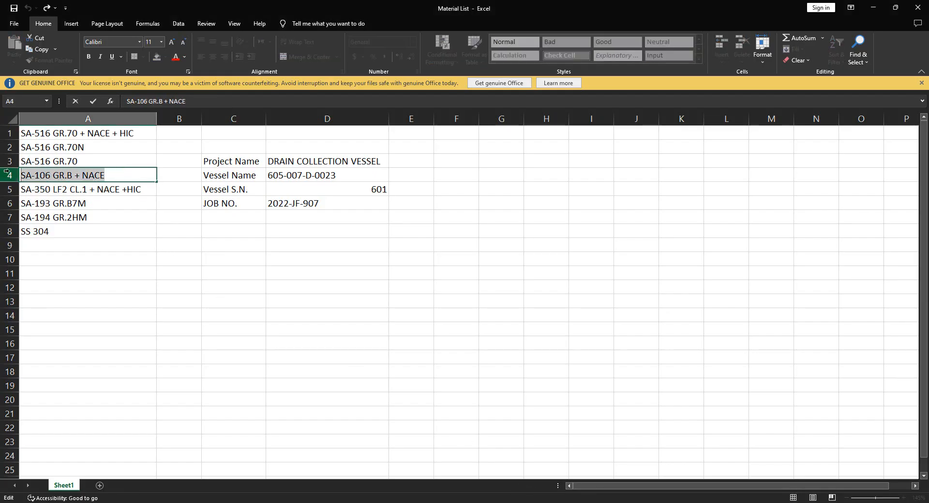
{"action": "key", "text": "ctrl+c"}
{"action": "key", "text": "alt+Tab"}
{"action": "key", "text": "Tab"}
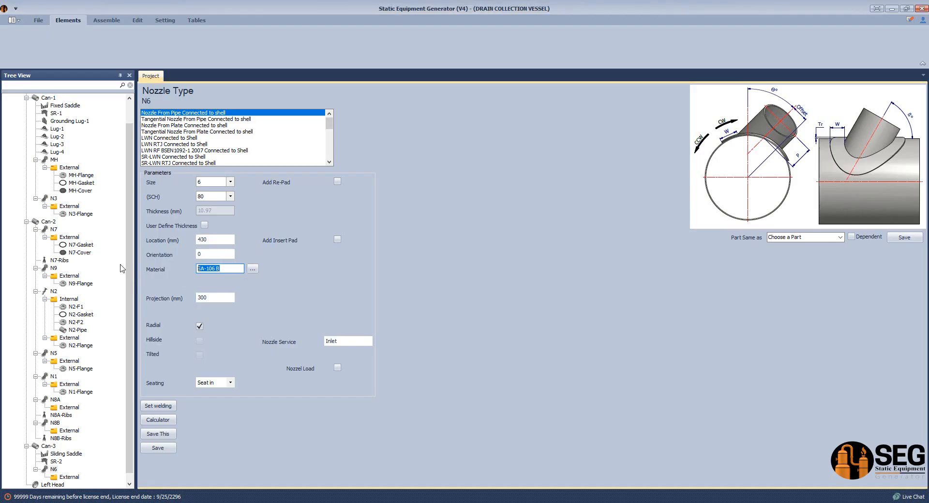
{"action": "key", "text": "ctrl+v"}
Add a re-pad to N6 with width 85 mm and material SA-516 70N, set the nozzle service to ---, and save.
{"action": "left_click", "coordinate": [337, 181]}
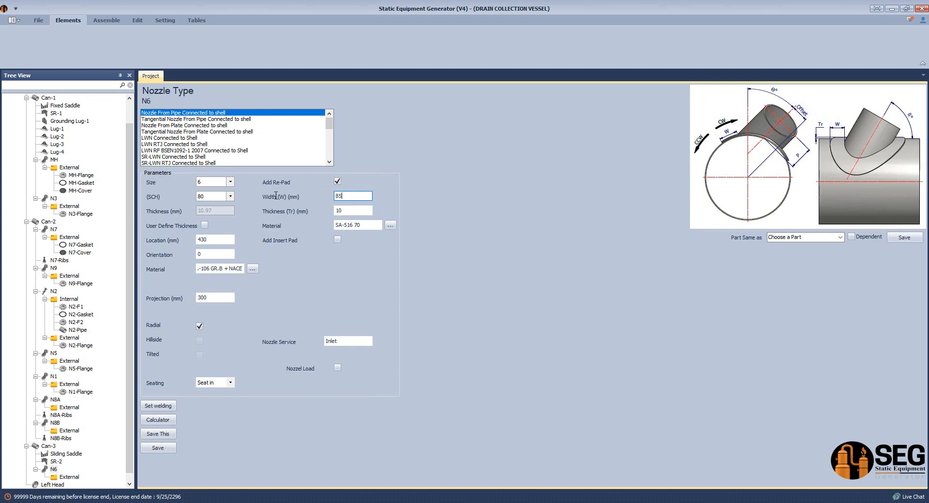
{"action": "left_click", "coordinate": [365, 226]}
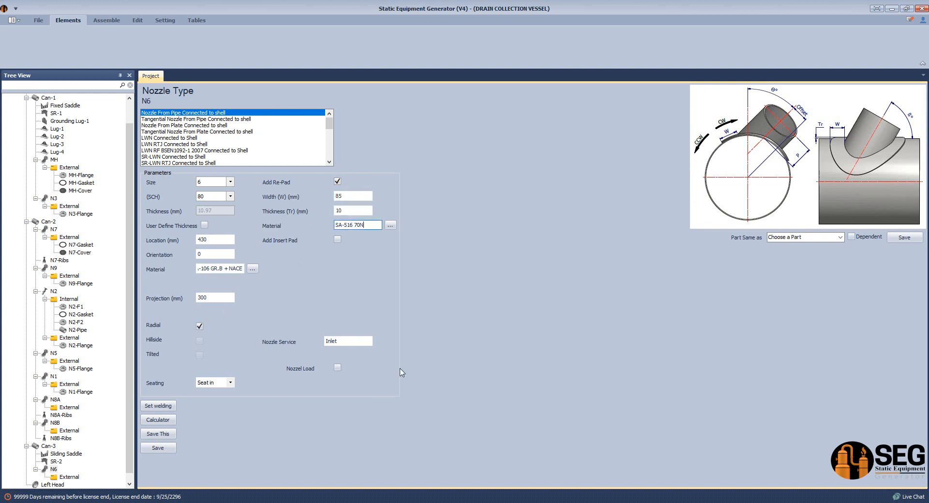
{"action": "left_click_drag", "start_coordinate": [367, 341], "coordinate": [277, 341]}
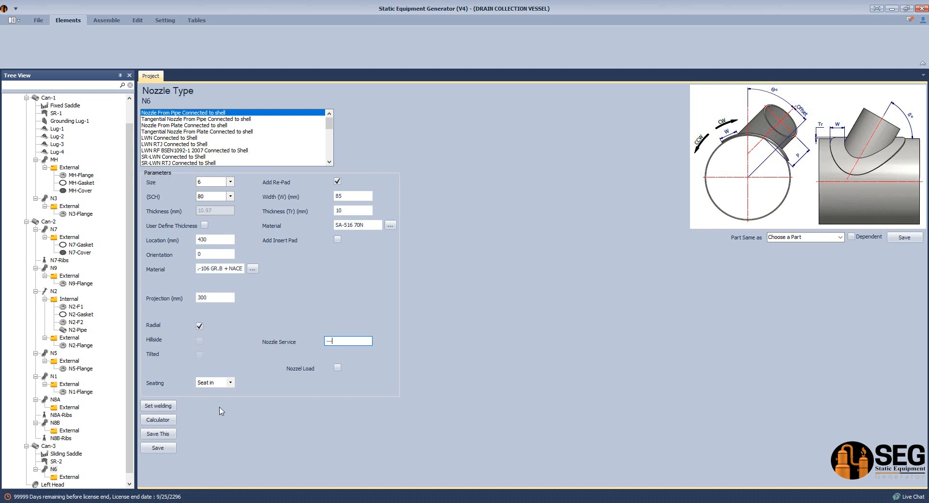
{"action": "left_click", "coordinate": [157, 448]}
Add a flange named N6-Flange to the external elements of nozzle N6.
{"action": "left_click", "coordinate": [69, 478]}
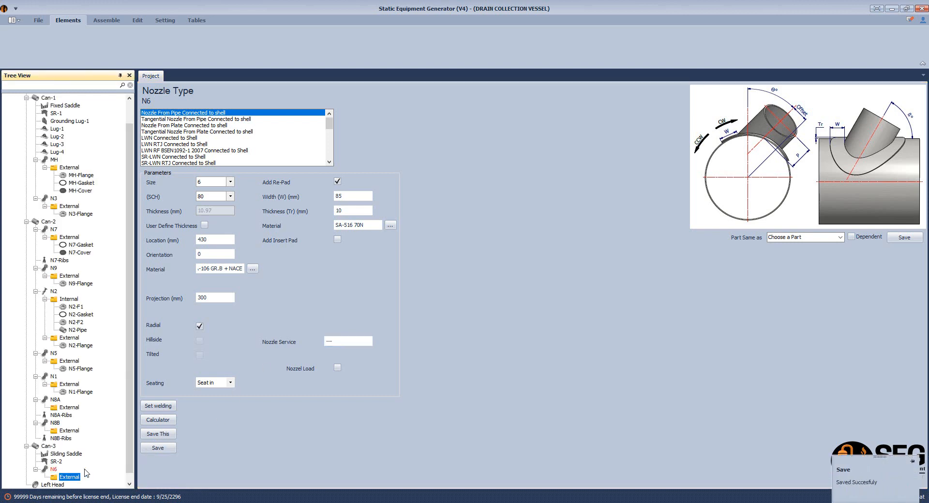
{"action": "left_click", "coordinate": [141, 42]}
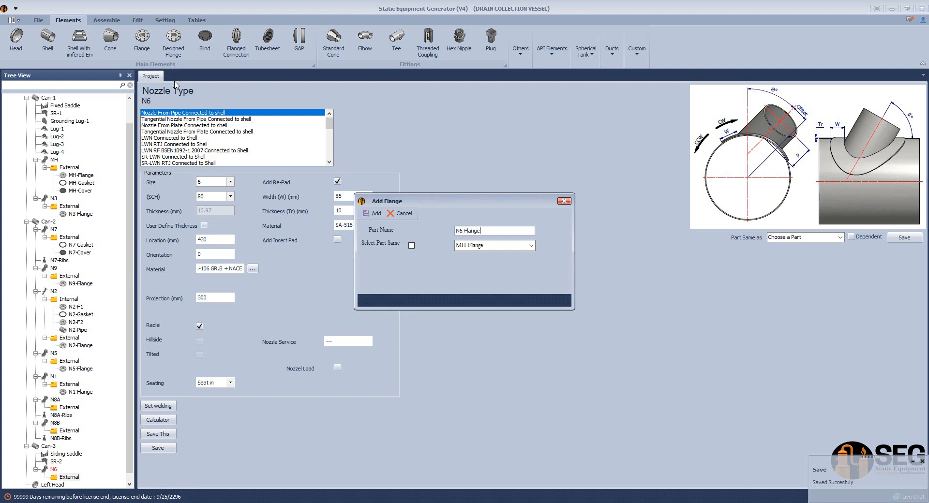
{"action": "key", "text": "Return"}
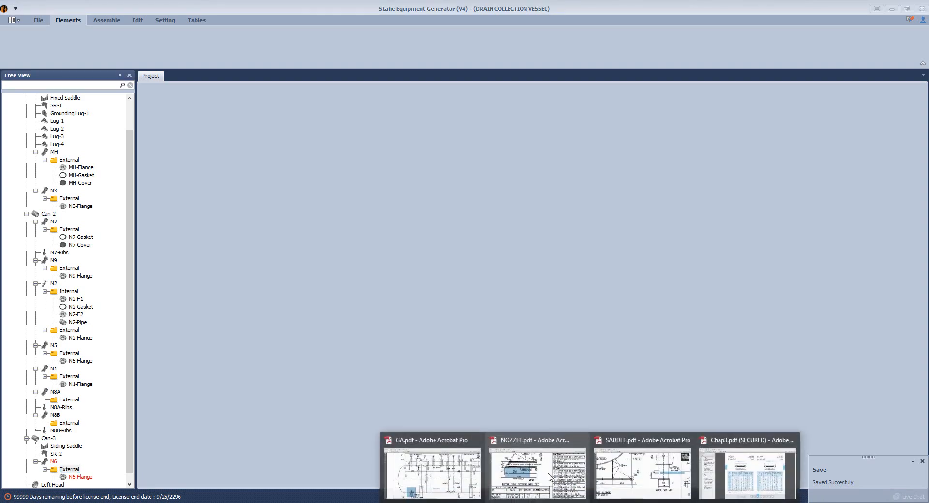
Check the N6 entry in the nozzle drawing and set N6-Flange to type WN-RF ASME B16.5, size 6, pipe schedule 80.
{"action": "left_click", "coordinate": [550, 476]}
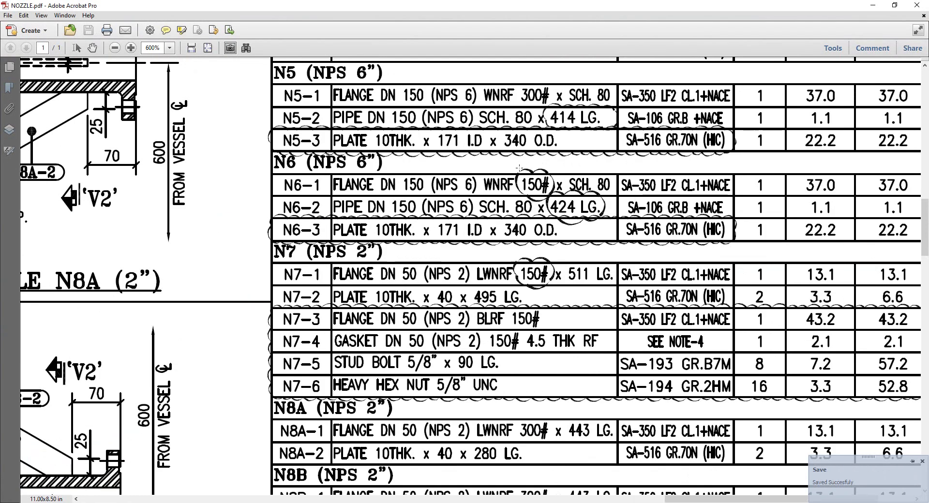
{"action": "left_click_drag", "start_coordinate": [519, 168], "coordinate": [553, 198]}
{"action": "key", "text": "alt+Tab"}
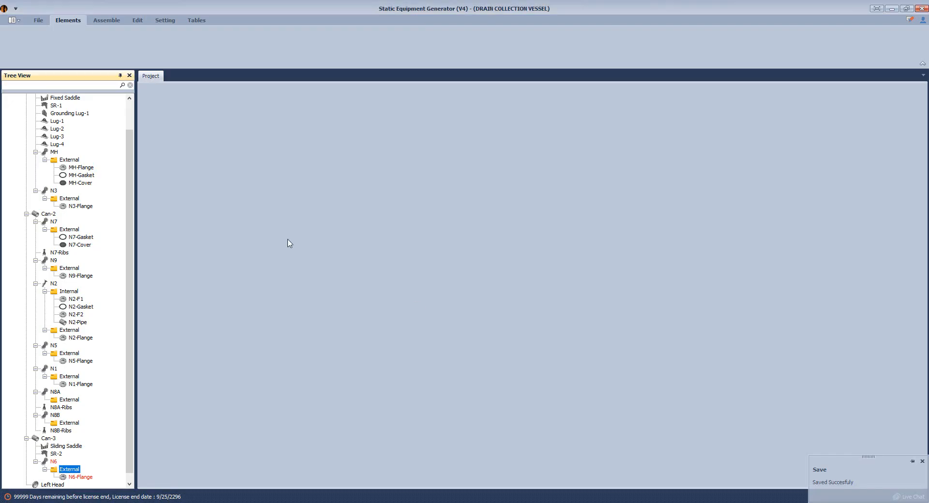
{"action": "left_click", "coordinate": [82, 477]}
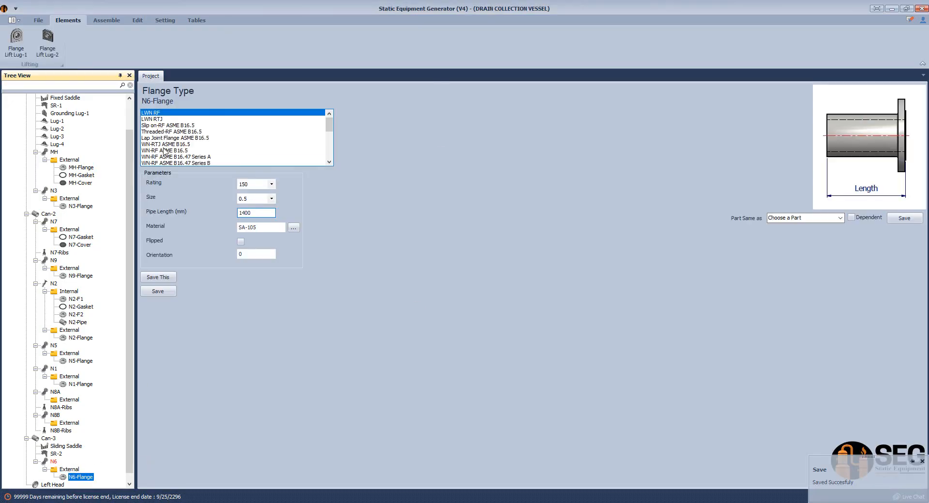
{"action": "left_click", "coordinate": [164, 150]}
{"action": "left_click", "coordinate": [271, 199]}
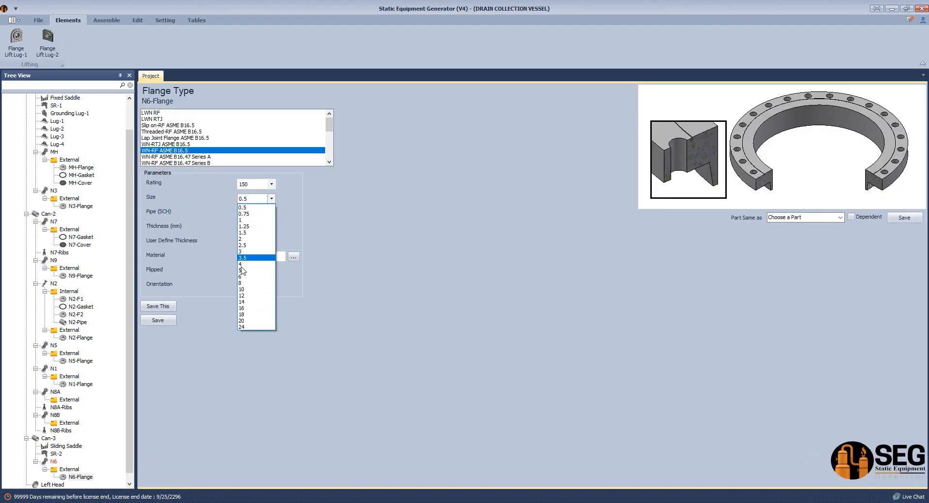
{"action": "left_click", "coordinate": [248, 277]}
{"action": "left_click", "coordinate": [271, 213]}
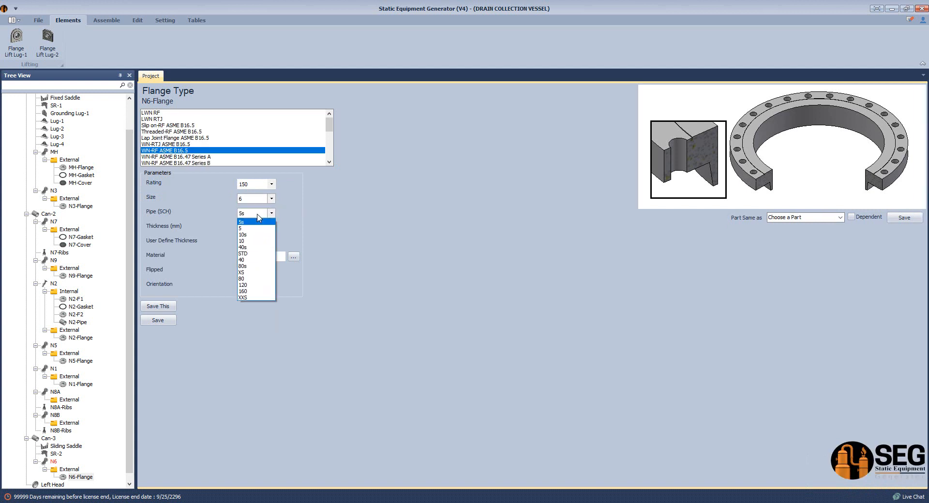
{"action": "left_click", "coordinate": [249, 279]}
Copy SA-350 LF2 CL.1 + NACE +HIC from the Excel material list, paste it as the N6-Flange material, and save the flange.
{"action": "key", "text": "alt+Tab"}
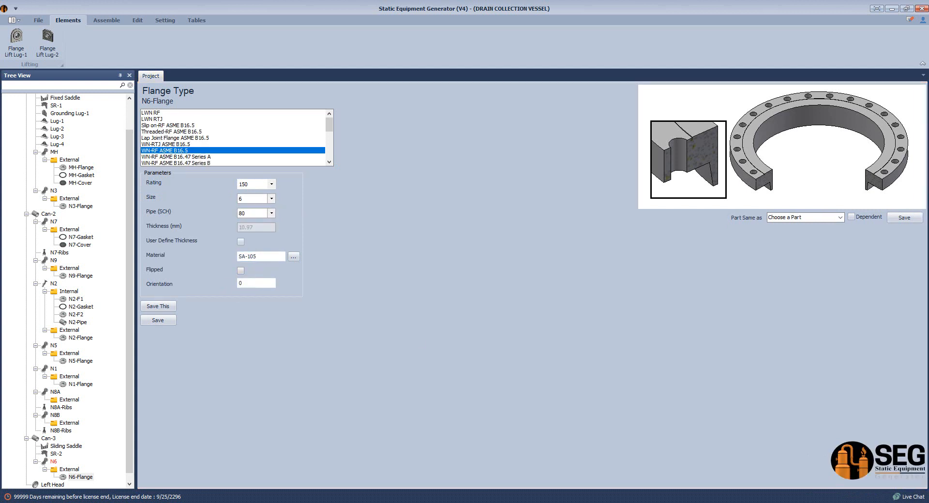
{"action": "double_click", "coordinate": [147, 190]}
{"action": "left_click_drag", "start_coordinate": [147, 190], "coordinate": [21, 189]}
{"action": "key", "text": "ctrl+c"}
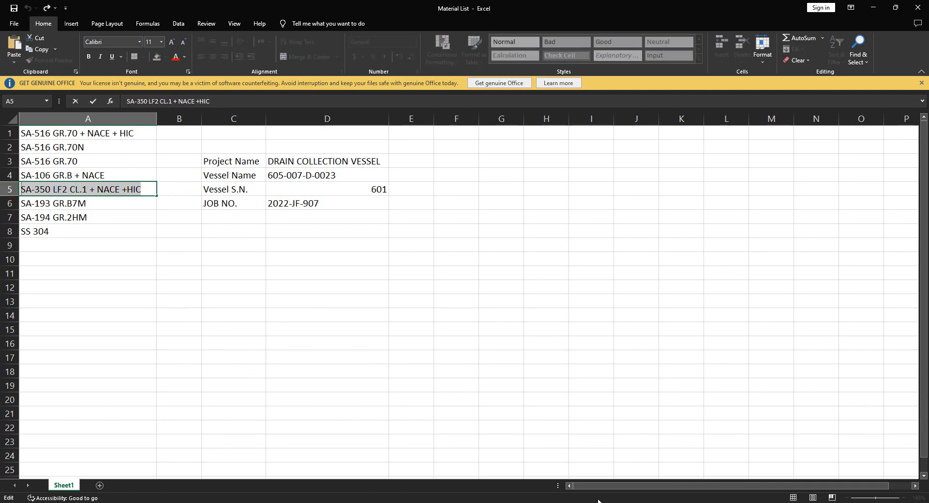
{"action": "key", "text": "alt+Tab"}
{"action": "left_click_drag", "start_coordinate": [277, 257], "coordinate": [210, 256]}
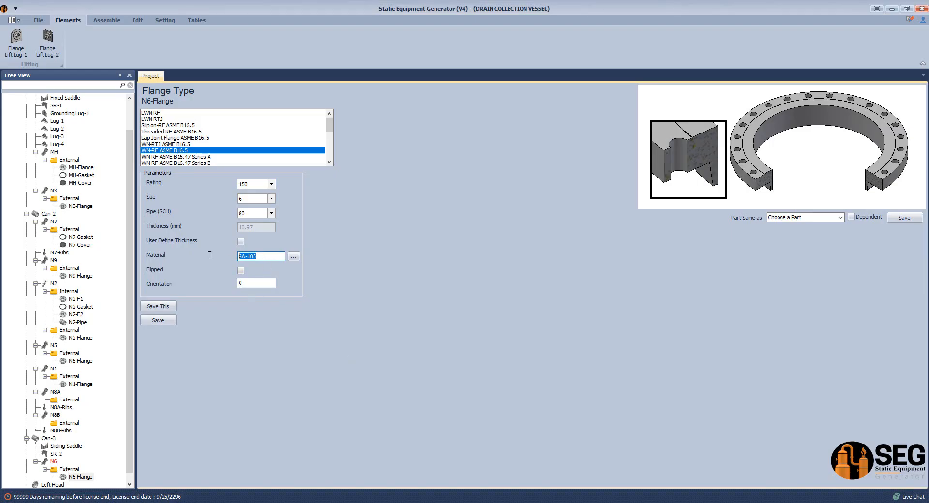
{"action": "key", "text": "ctrl+v"}
{"action": "left_click", "coordinate": [157, 320]}
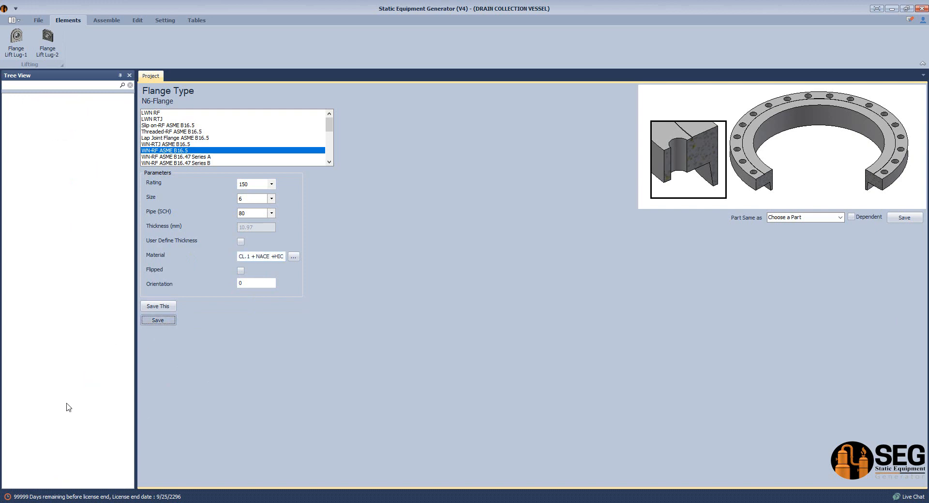
Calculate the N6 nozzle projection from a 1500 mm projection from the vessel centreline and save the result.
{"action": "left_click", "coordinate": [54, 455]}
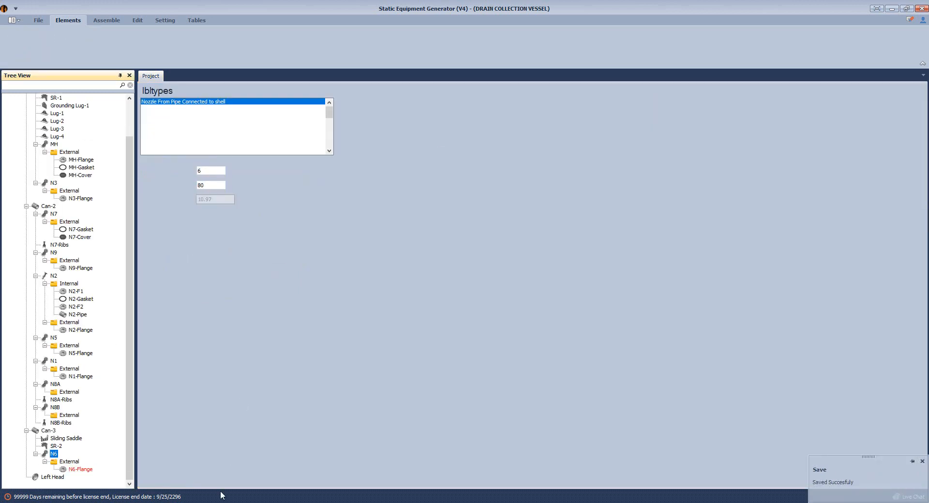
{"action": "left_click", "coordinate": [158, 420]}
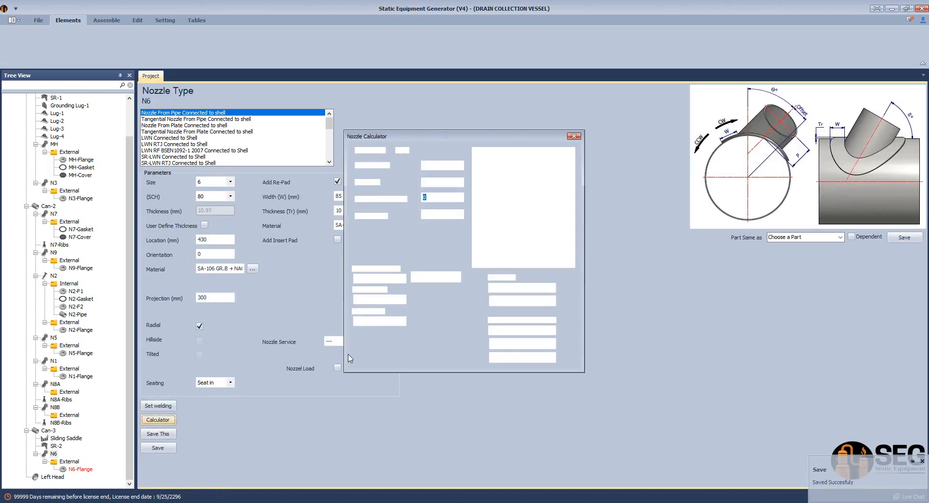
{"action": "left_click_drag", "start_coordinate": [436, 195], "coordinate": [378, 204]}
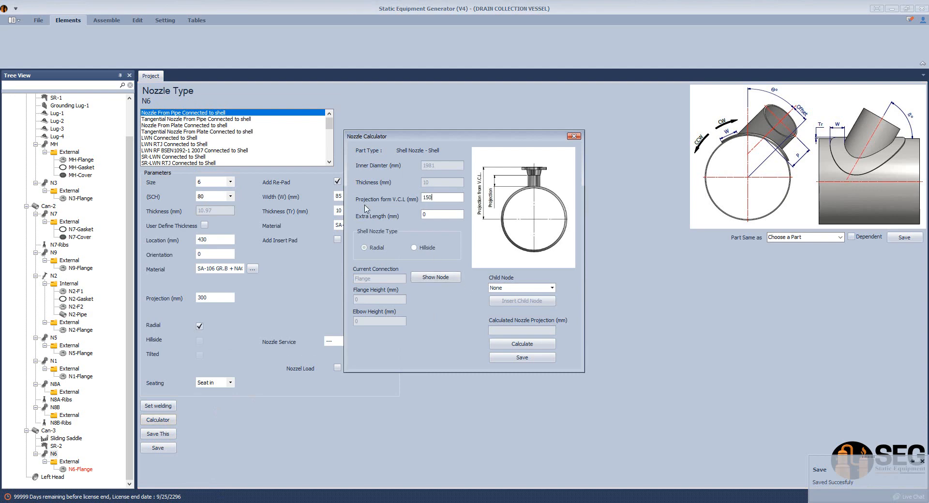
{"action": "type", "text": "1500"}
{"action": "left_click", "coordinate": [522, 344]}
{"action": "left_click", "coordinate": [522, 357]}
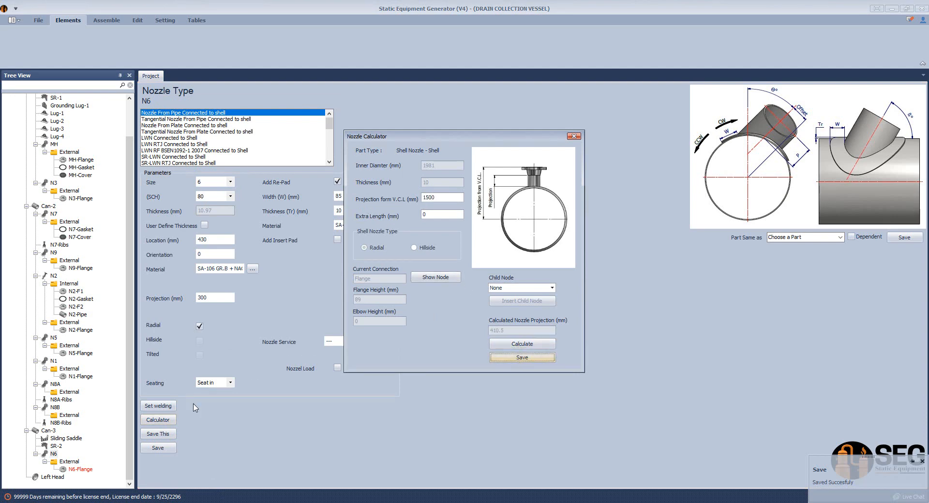
Enter 88 in the welding settings of nozzle N6 and save them.
{"action": "left_click", "coordinate": [167, 407]}
{"action": "mouse_move", "coordinate": [545, 278]}
{"action": "left_mouse_down"}
{"action": "mouse_move", "coordinate": [514, 277]}
{"action": "mouse_move", "coordinate": [531, 292]}
{"action": "left_mouse_up"}
{"action": "type", "text": "88"}
{"action": "left_click", "coordinate": [536, 324]}
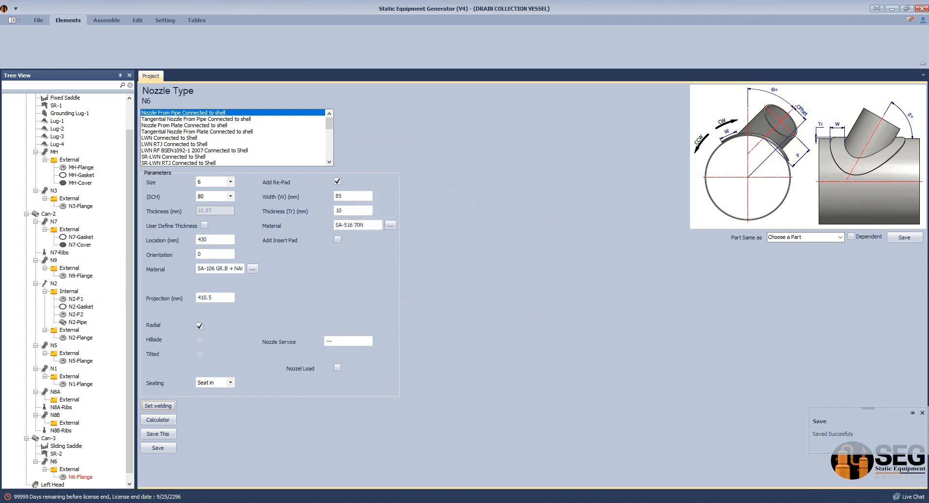
Check nozzle N10 in the GA drawing and add a shell nozzle named N10 to Can-3.
{"action": "left_click", "coordinate": [589, 502]}
{"action": "left_click", "coordinate": [447, 471]}
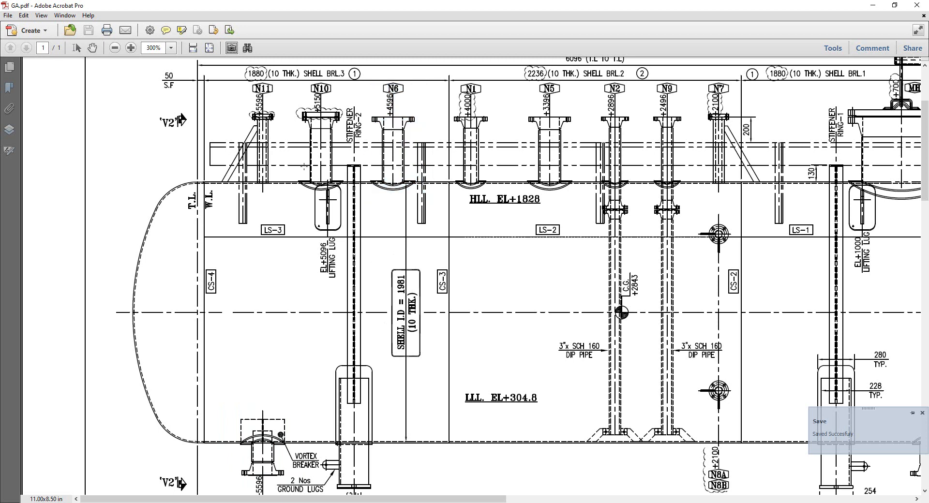
{"action": "left_click", "coordinate": [321, 145]}
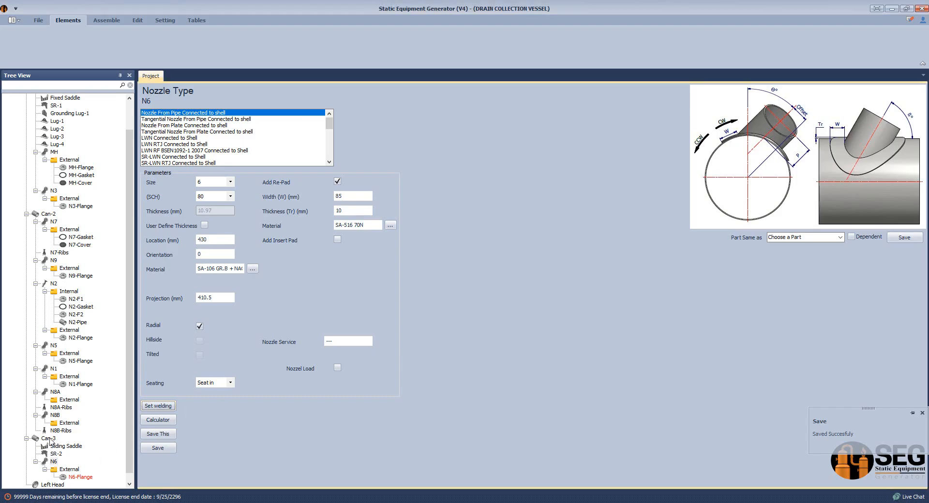
{"action": "left_click", "coordinate": [50, 439]}
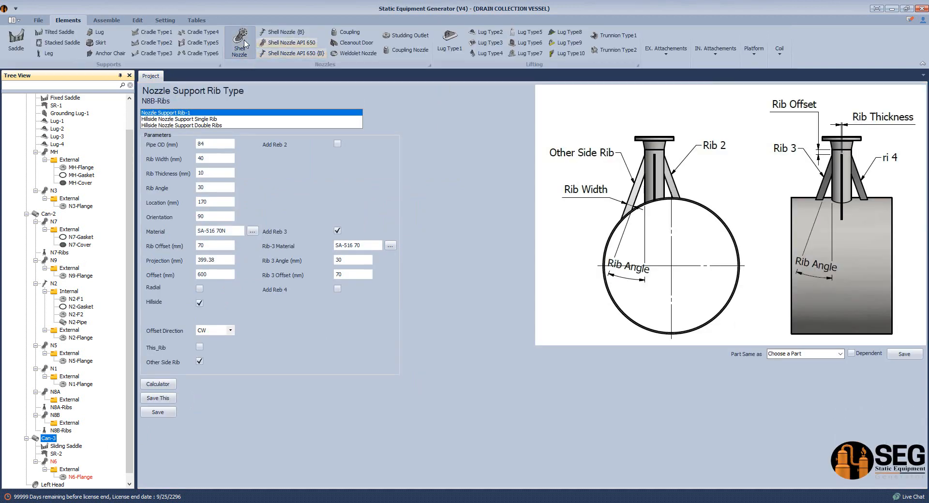
{"action": "left_click", "coordinate": [240, 41]}
{"action": "type", "text": "N1"}
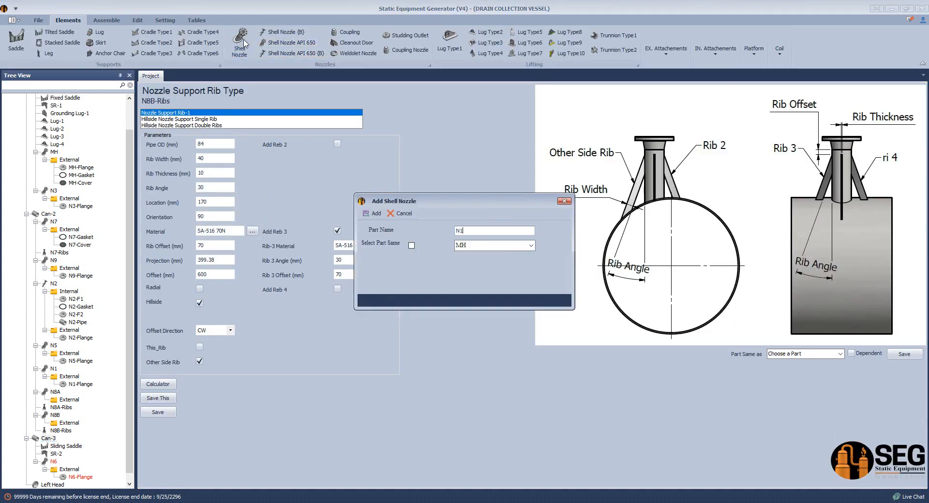
{"action": "type", "text": "0"}
{"action": "left_click", "coordinate": [374, 214]}
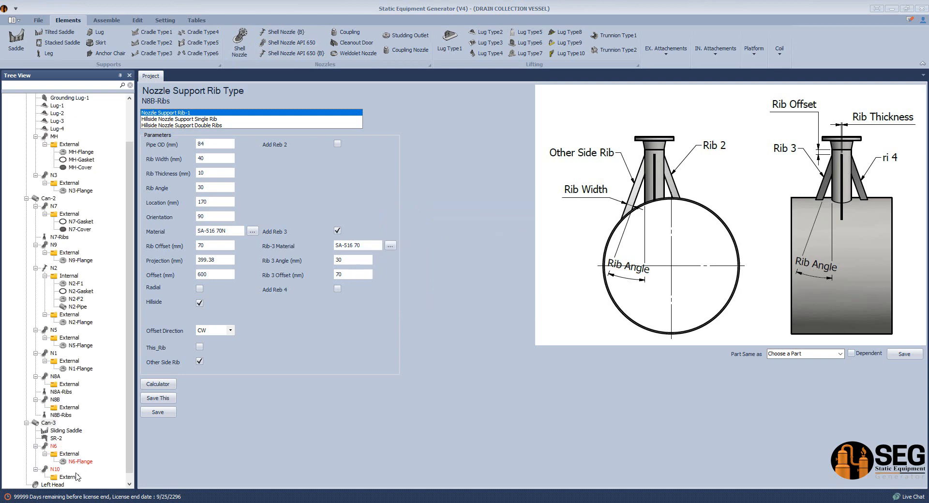
Apply the parameters of nozzle N6 to nozzle N10 as a same part and save.
{"action": "left_click", "coordinate": [73, 470]}
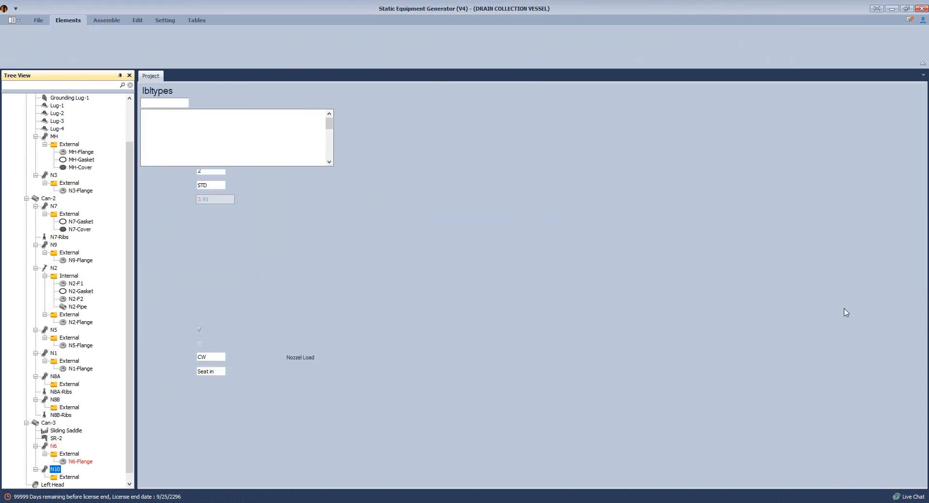
{"action": "left_click", "coordinate": [840, 237]}
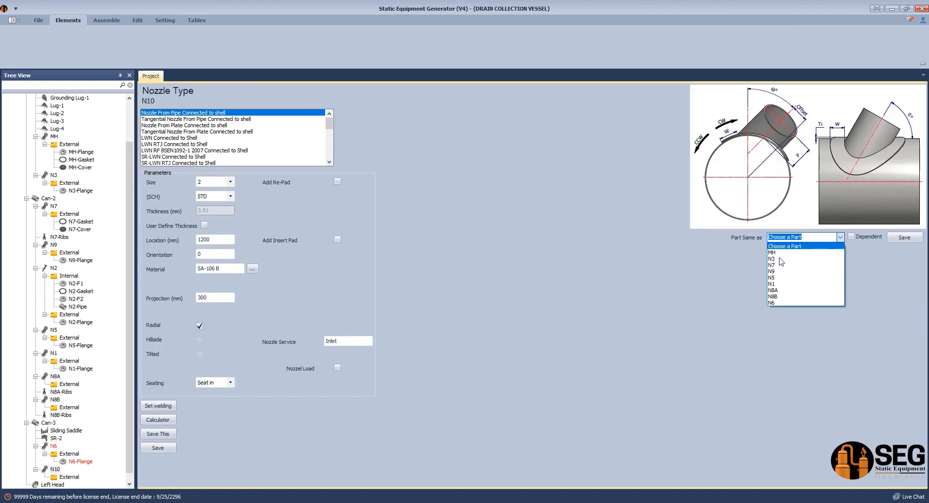
{"action": "left_click", "coordinate": [790, 303]}
{"action": "left_click", "coordinate": [904, 237]}
{"action": "left_click", "coordinate": [463, 262]}
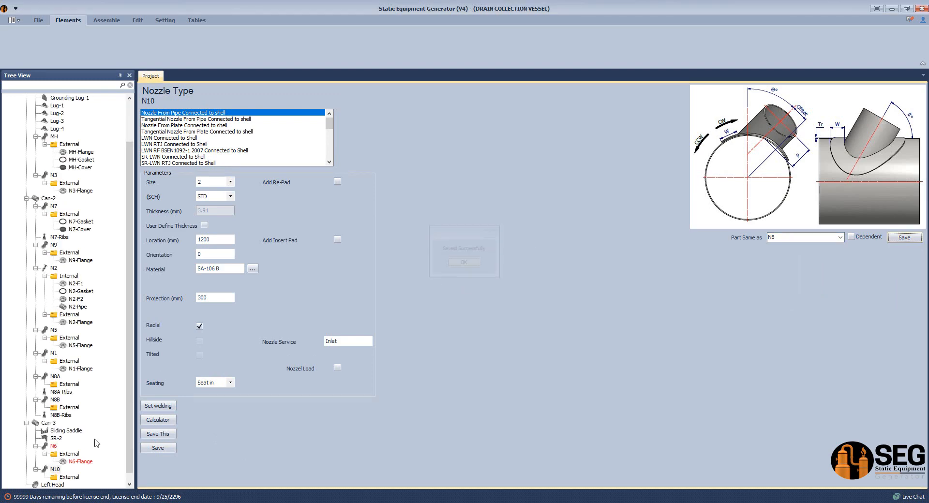
Add a flange named N10-Flange to the external elements of nozzle N10.
{"action": "left_click", "coordinate": [68, 478]}
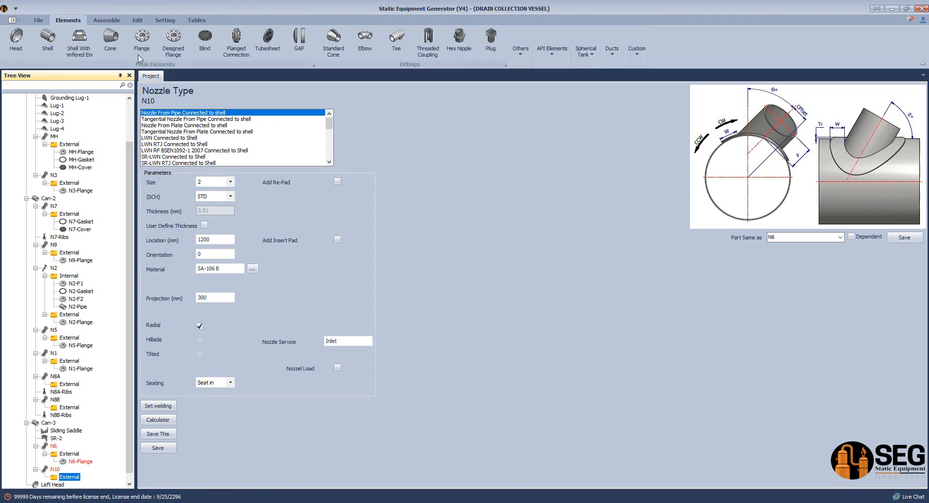
{"action": "left_click", "coordinate": [141, 46]}
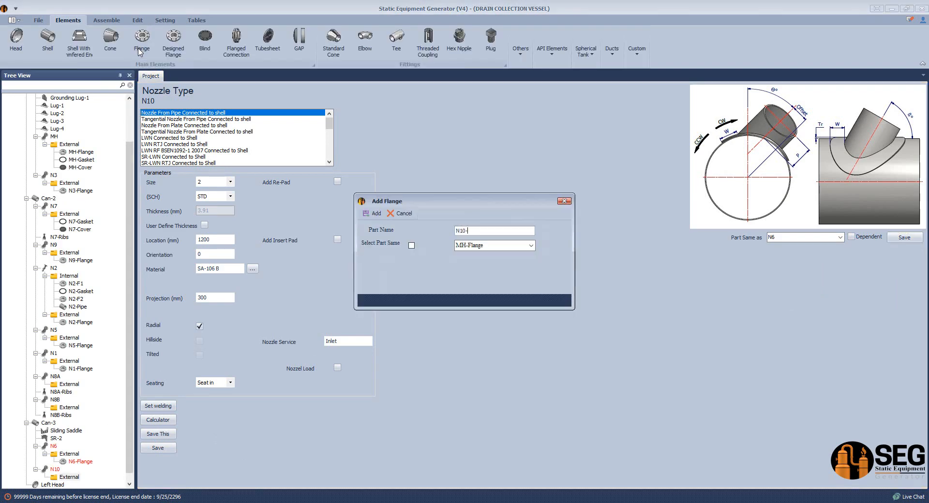
{"action": "type", "text": "N10-Flange"}
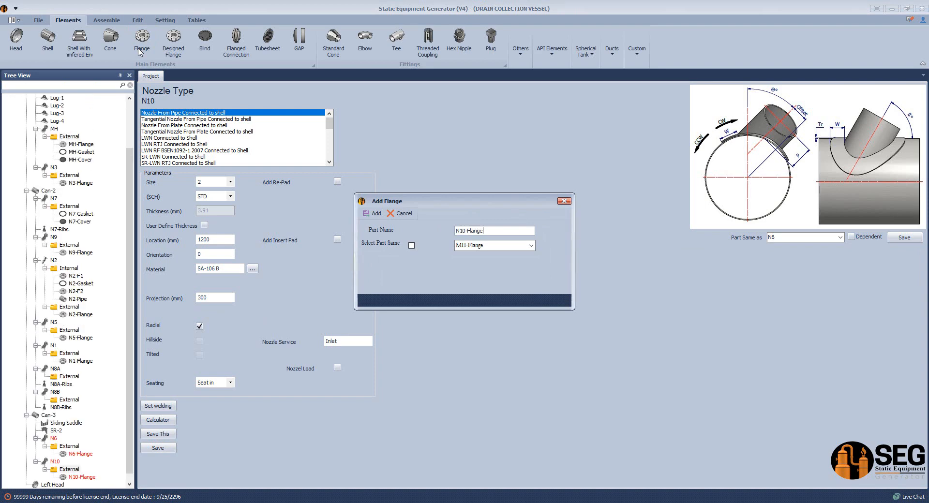
{"action": "key", "text": "Return"}
Apply the parameters of N6-Flange to N10-Flange as a same part and save.
{"action": "left_click", "coordinate": [74, 478]}
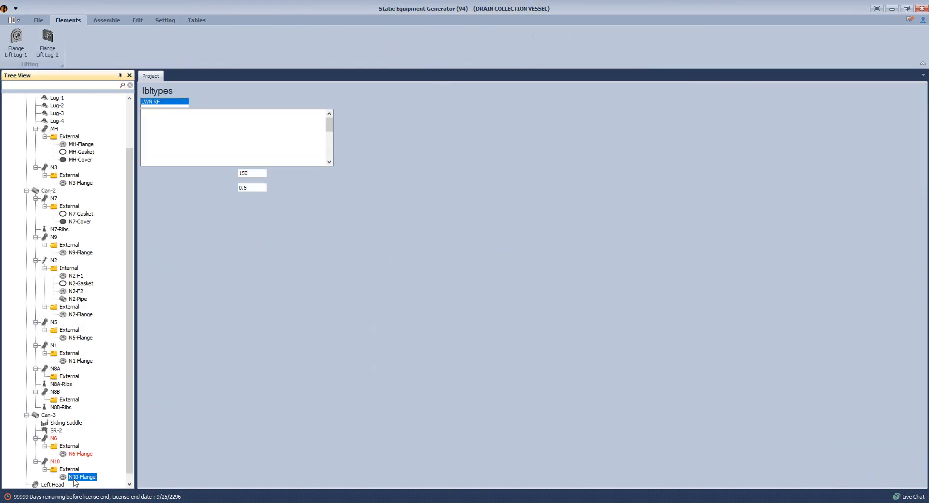
{"action": "left_click", "coordinate": [840, 218]}
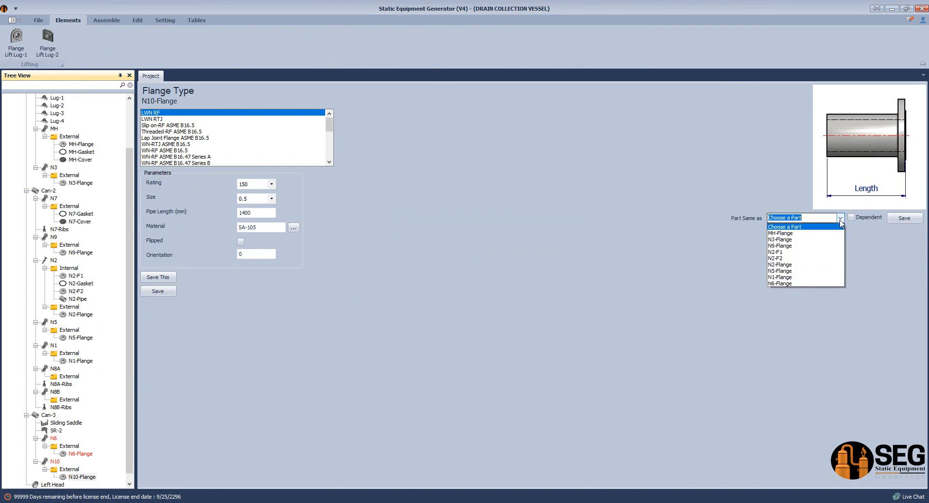
{"action": "left_click", "coordinate": [805, 284]}
{"action": "left_click", "coordinate": [905, 219]}
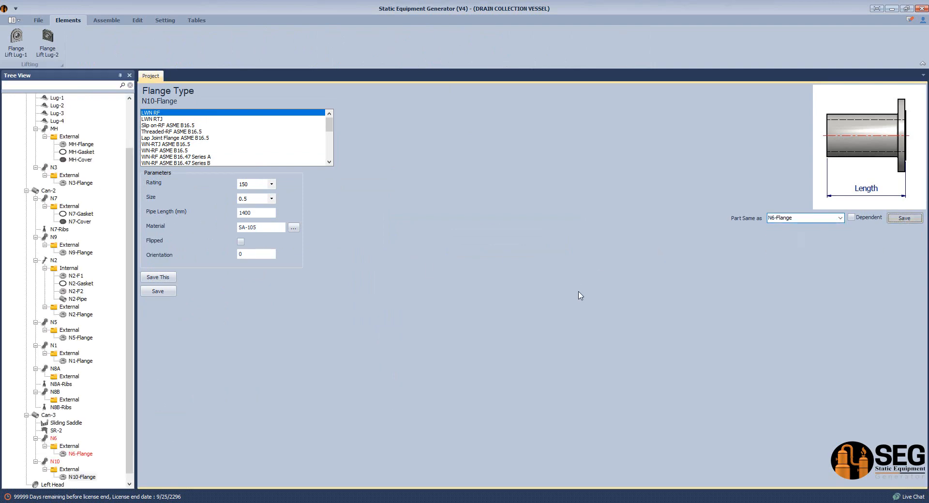
{"action": "key", "text": "Return"}
Check the N10 elevation in the GA drawing and set the location of nozzle N10 to 984 mm.
{"action": "left_click", "coordinate": [55, 462]}
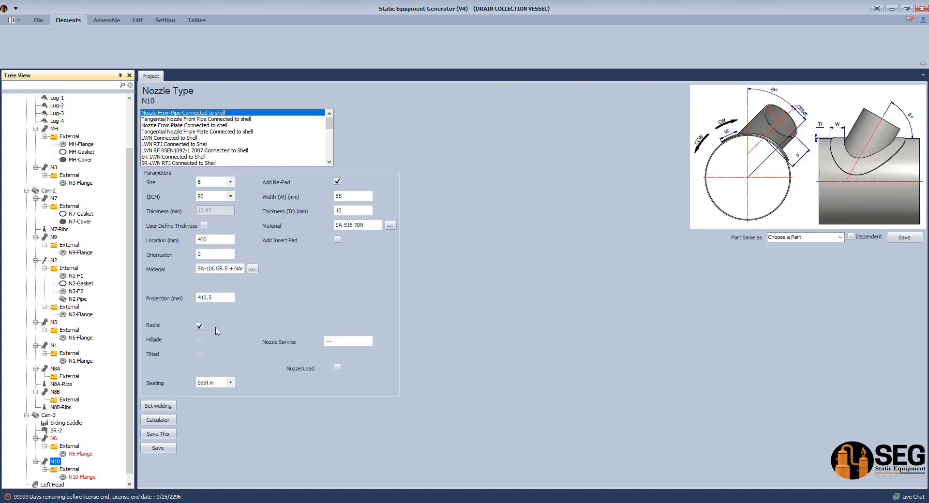
{"action": "double_click", "coordinate": [216, 240]}
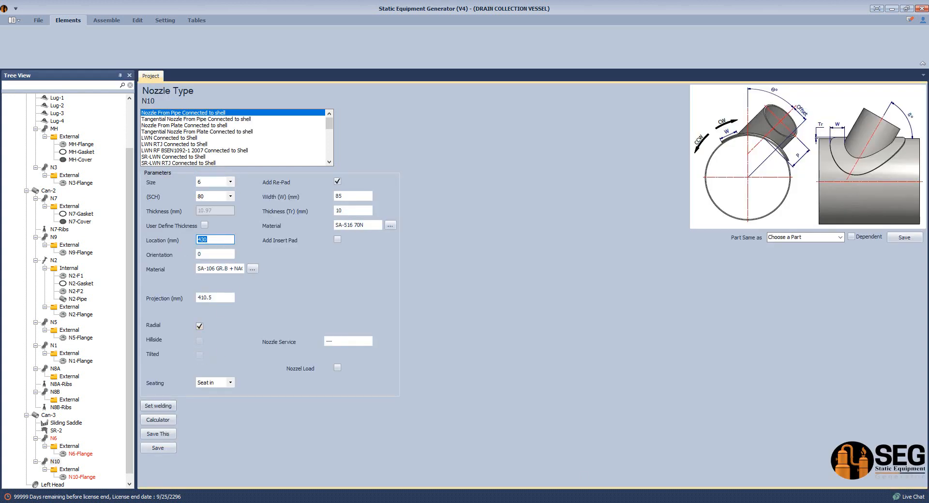
{"action": "left_click", "coordinate": [591, 502]}
{"action": "left_click", "coordinate": [449, 460]}
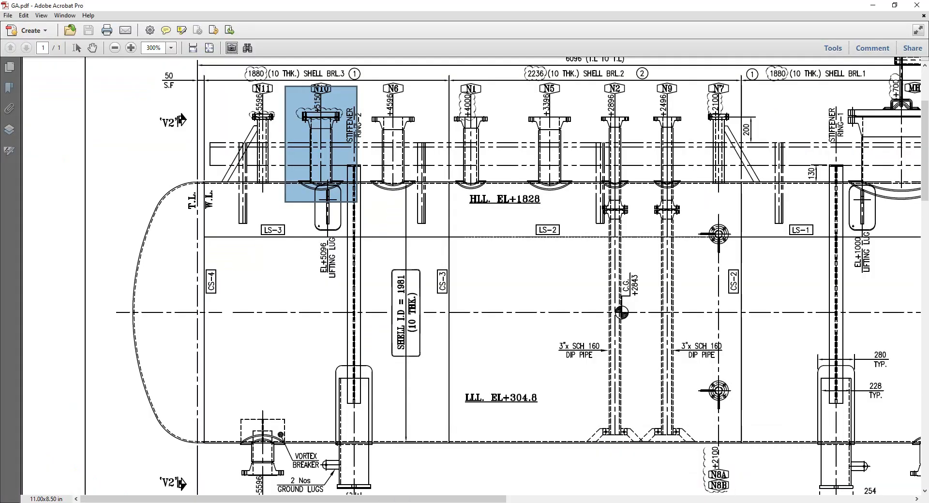
{"action": "key", "text": "alt+Tab"}
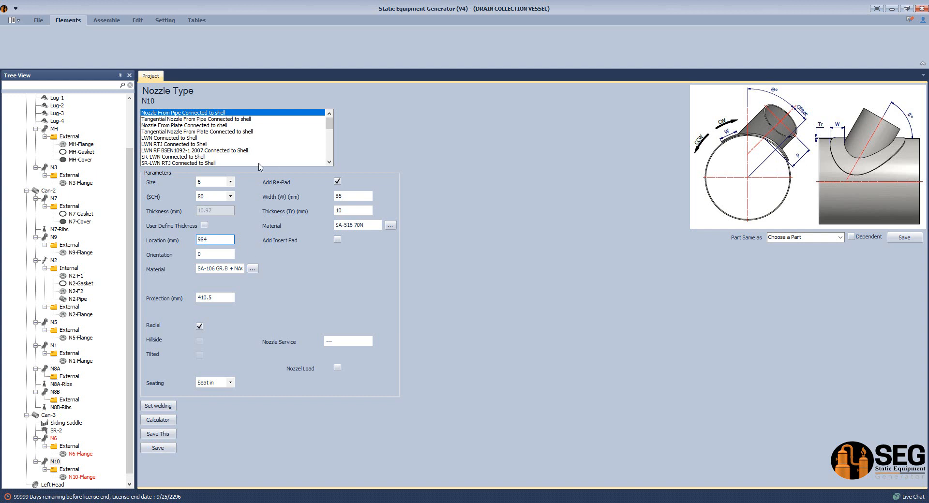
Examine the N10 flange and pipe rows in the nozzle drawing's bill of material for size, rating and schedule.
{"action": "left_click", "coordinate": [589, 502]}
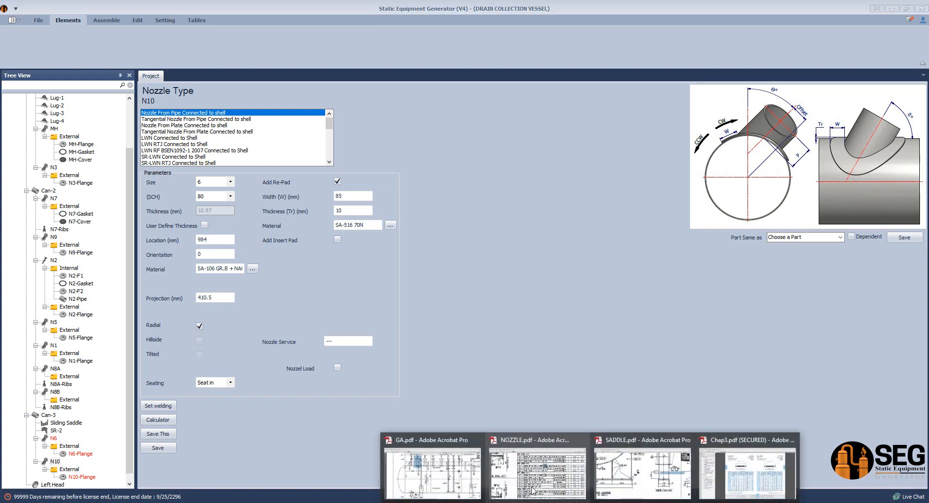
{"action": "left_click", "coordinate": [536, 469]}
{"action": "scroll", "coordinate": [508, 372], "scroll_direction": "down", "scroll_amount": 7}
{"action": "middle_click_drag", "start_coordinate": [504, 378], "coordinate": [298, 334]}
{"action": "middle_click_drag", "start_coordinate": [393, 275], "coordinate": [397, 277]}
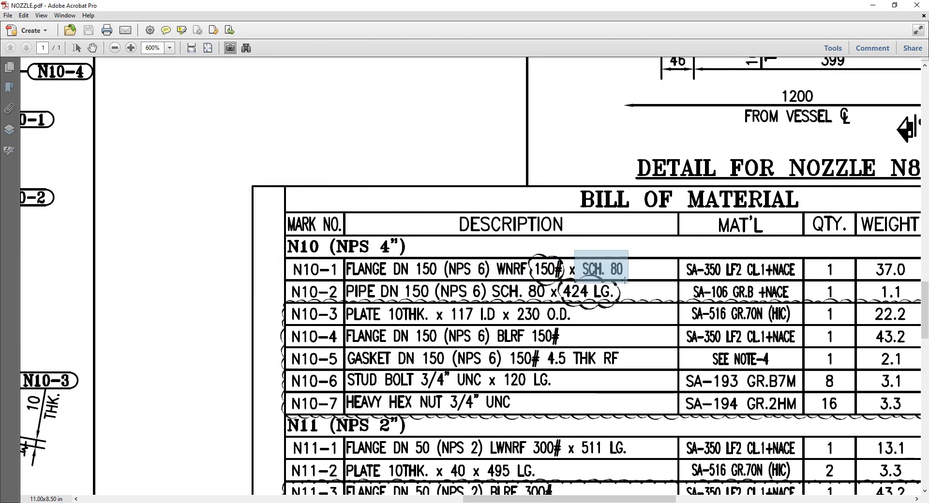
{"action": "left_click_drag", "start_coordinate": [423, 251], "coordinate": [504, 282]}
{"action": "key", "text": "alt+Tab"}
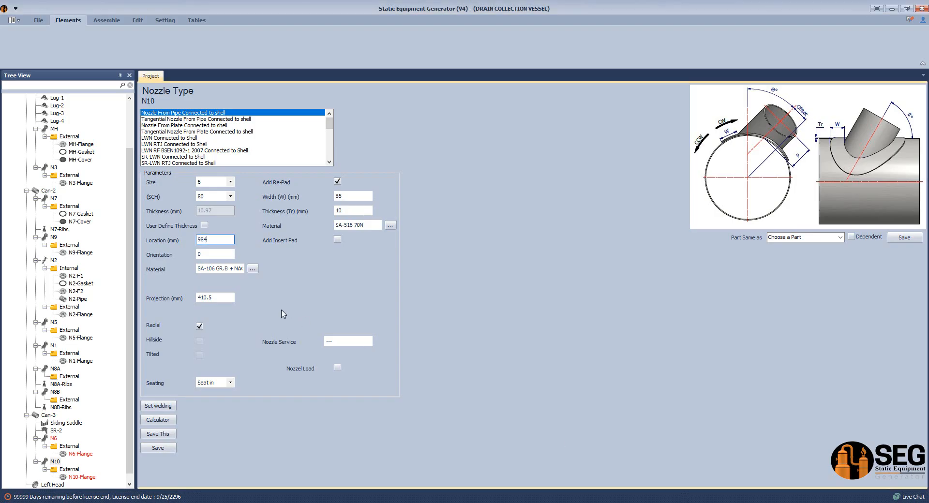
Save nozzle N10 and add a shell nozzle named N11 to Can-3.
{"action": "left_click", "coordinate": [160, 447]}
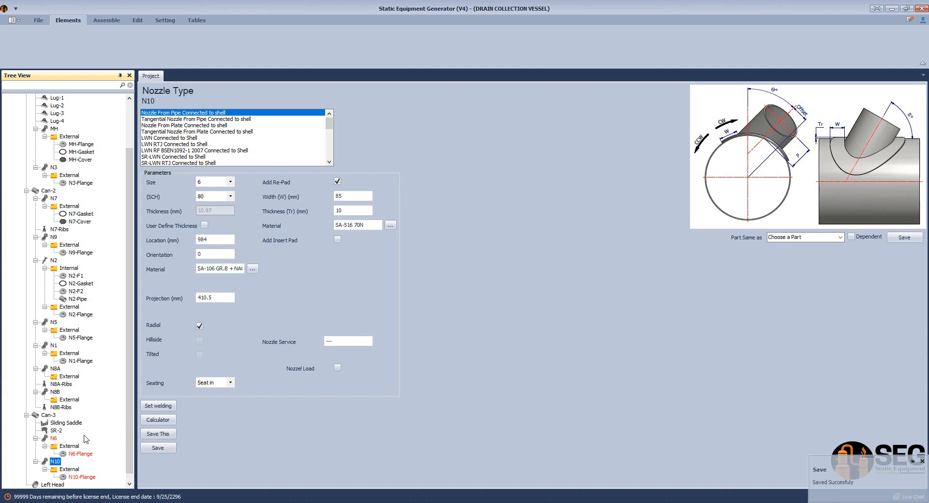
{"action": "left_click", "coordinate": [48, 415]}
{"action": "left_click", "coordinate": [241, 42]}
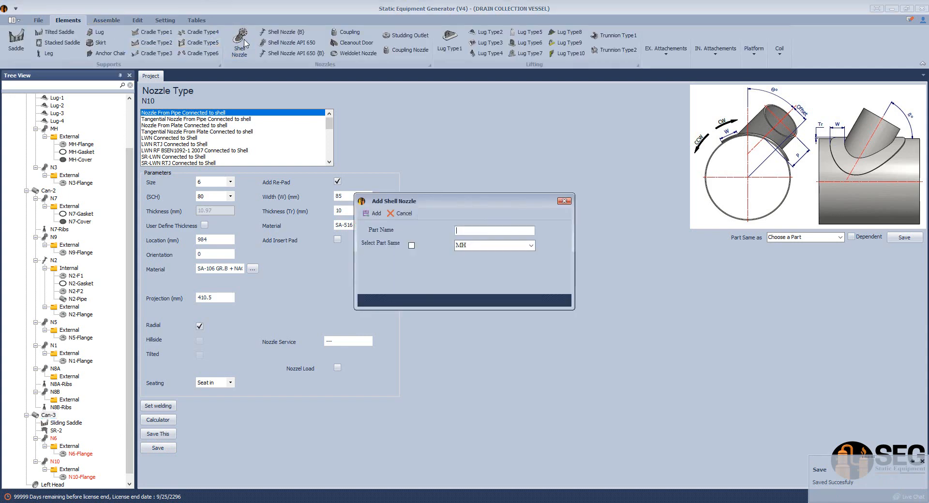
{"action": "type", "text": "N11"}
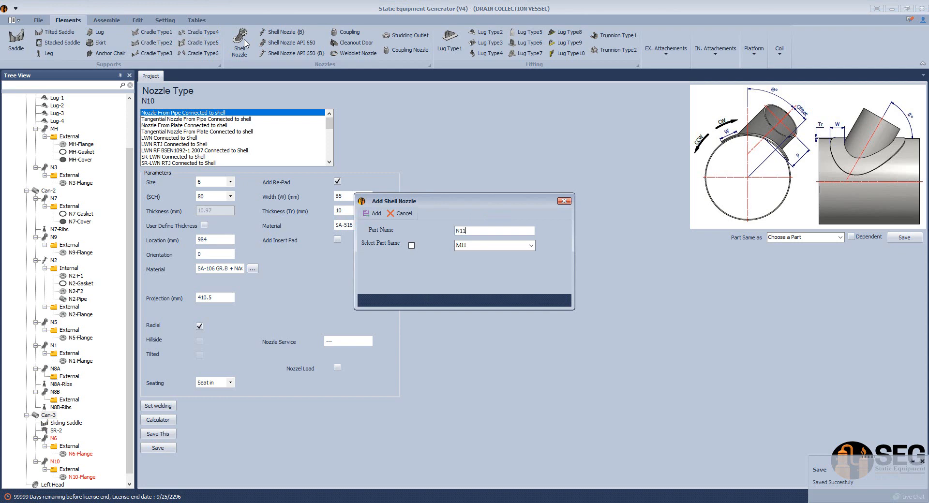
{"action": "left_click", "coordinate": [375, 214]}
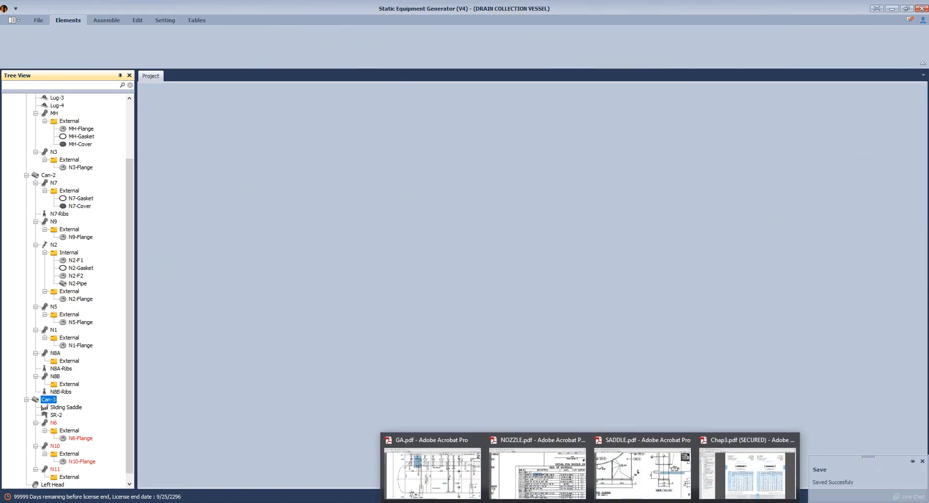
Examine nozzle N11 in the GA drawing and its flange row in the nozzle drawing's bill of material for size, type and rating.
{"action": "left_click", "coordinate": [654, 466]}
{"action": "left_click_drag", "start_coordinate": [237, 77], "coordinate": [284, 205]}
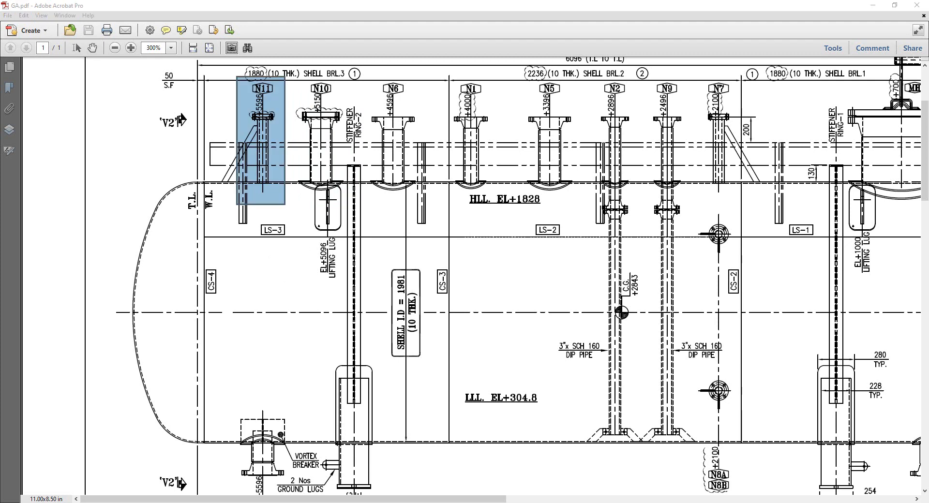
{"action": "left_click", "coordinate": [575, 486]}
{"action": "middle_click_drag", "start_coordinate": [430, 362], "coordinate": [370, 250]}
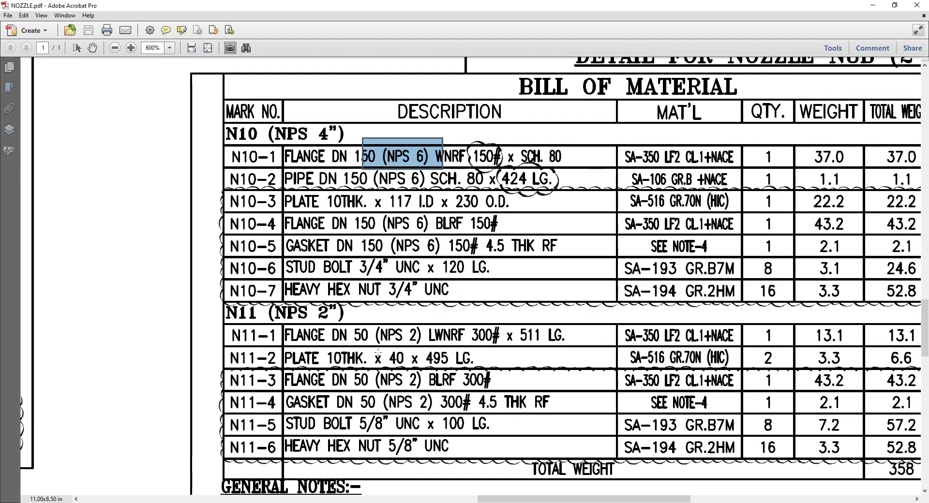
{"action": "left_click_drag", "start_coordinate": [377, 319], "coordinate": [419, 352]}
{"action": "left_click_drag", "start_coordinate": [424, 320], "coordinate": [477, 350]}
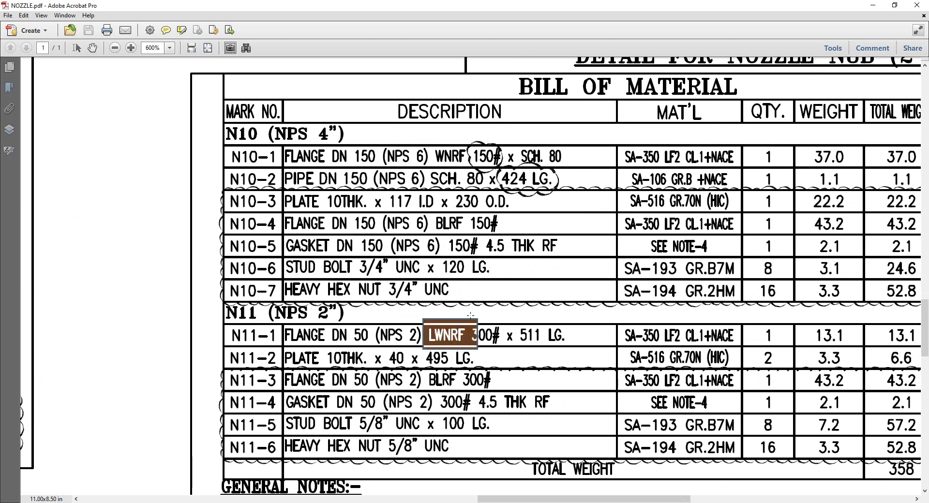
{"action": "left_click_drag", "start_coordinate": [467, 317], "coordinate": [507, 347]}
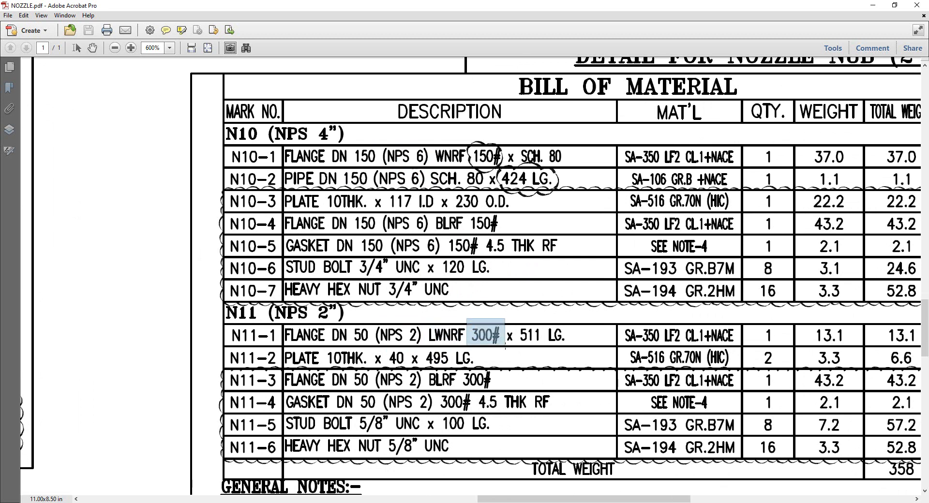
{"action": "key", "text": "alt+Tab"}
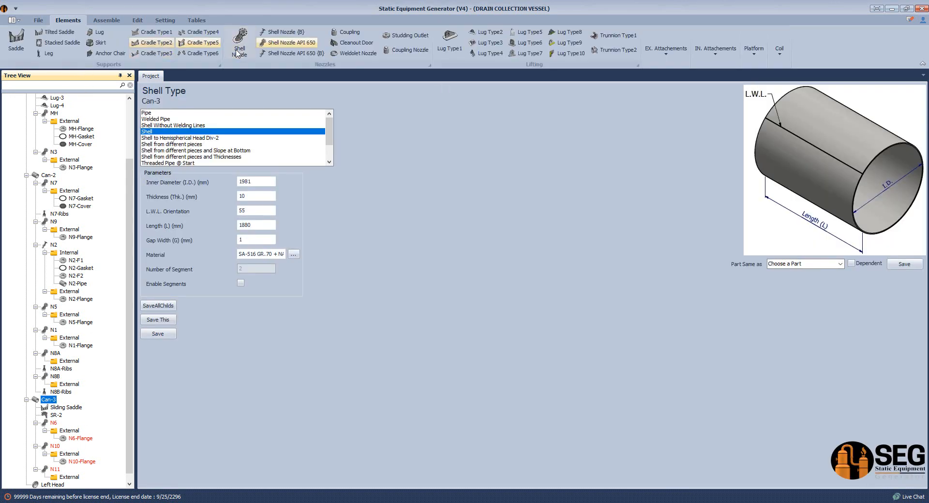
Set the type of nozzle N11 to LWN Connected to Shell with a rating of 300.
{"action": "left_click", "coordinate": [240, 44]}
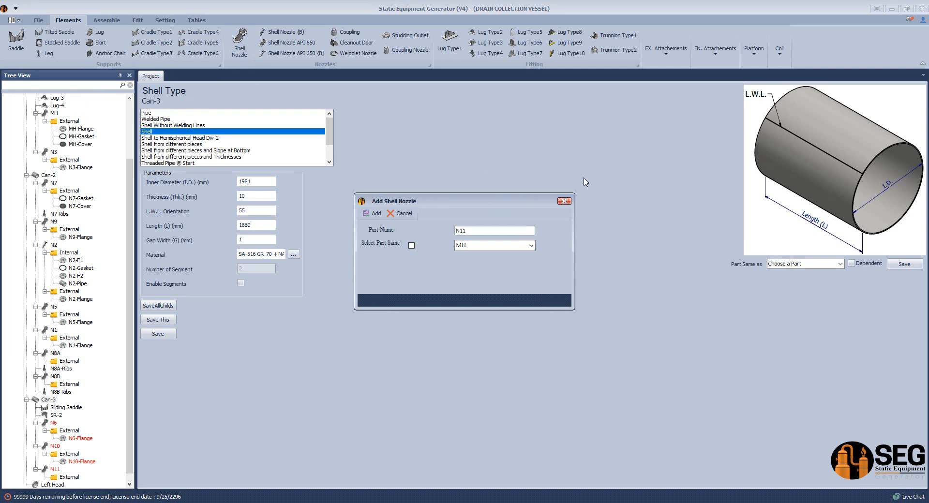
{"action": "left_click", "coordinate": [565, 201]}
{"action": "left_click", "coordinate": [57, 469]}
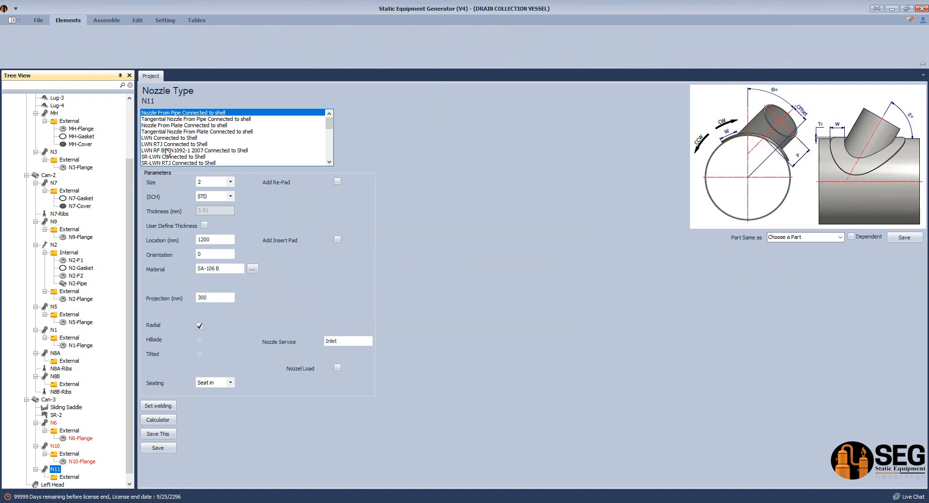
{"action": "left_click", "coordinate": [169, 139]}
{"action": "left_click", "coordinate": [216, 183]}
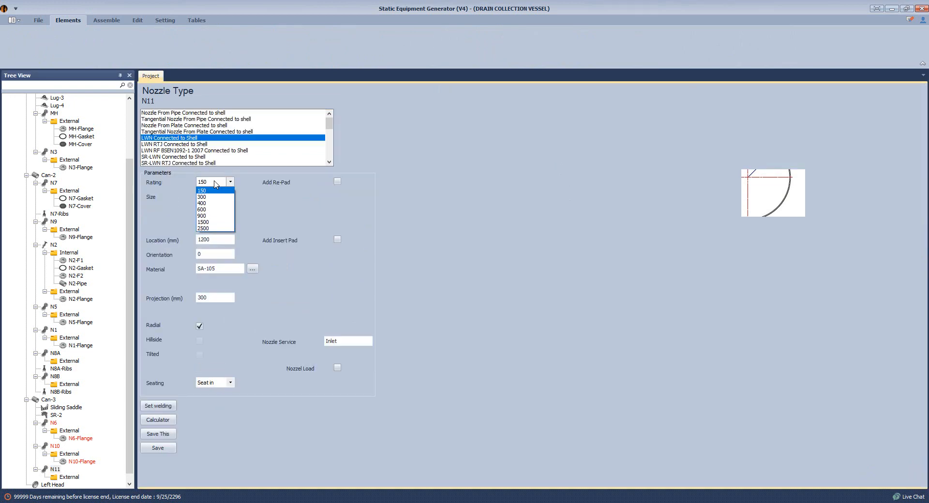
{"action": "left_click", "coordinate": [226, 199]}
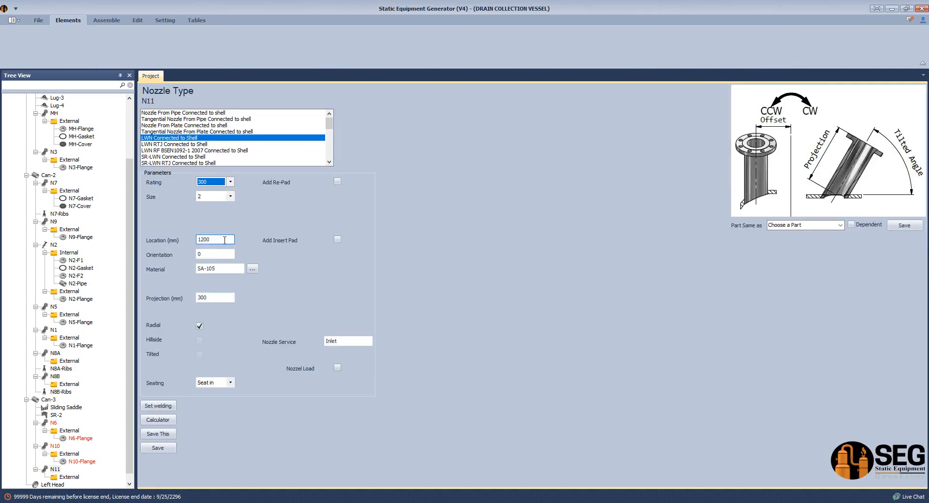
Set the location of nozzle N11 to 1430 mm.
{"action": "left_click", "coordinate": [224, 240]}
{"action": "left_click_drag", "start_coordinate": [224, 240], "coordinate": [188, 234]}
{"action": "type", "text": "1430"}
{"action": "key", "text": "Tab"}
{"action": "key", "text": "Tab"}
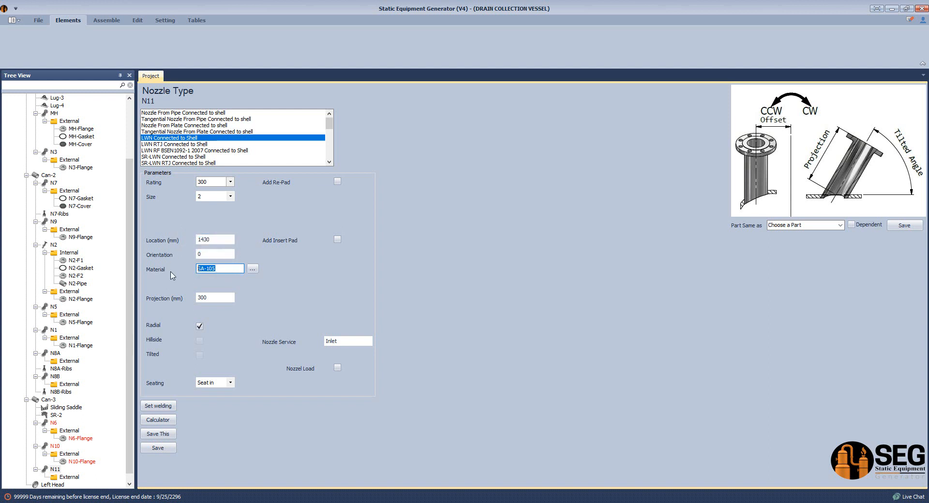
Replace N11's material with SA-350 LF2 CL.1 + NACE +HIC copied from the Material List workbook in Excel, and save the nozzle.
{"action": "key", "text": "BackSpace"}
{"action": "key", "text": "alt+Tab"}
{"action": "double_click", "coordinate": [141, 190]}
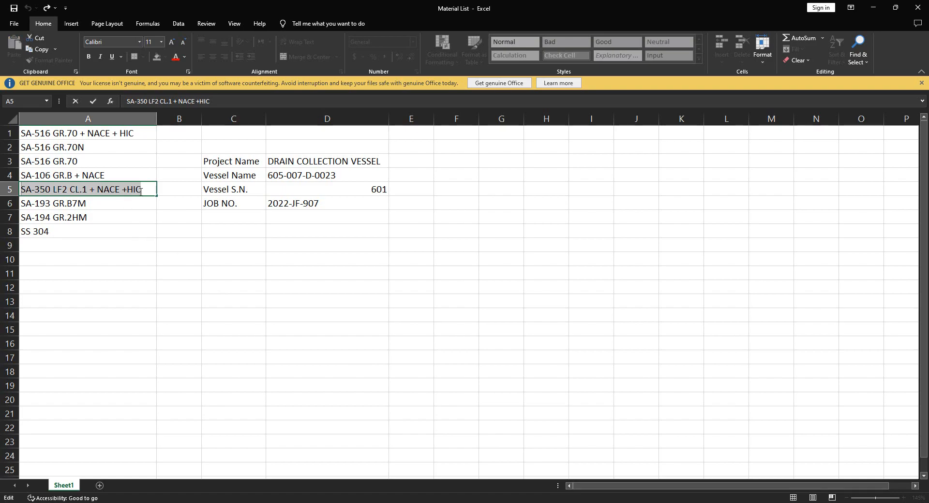
{"action": "key", "text": "ctrl+c"}
{"action": "key", "text": "alt+Tab"}
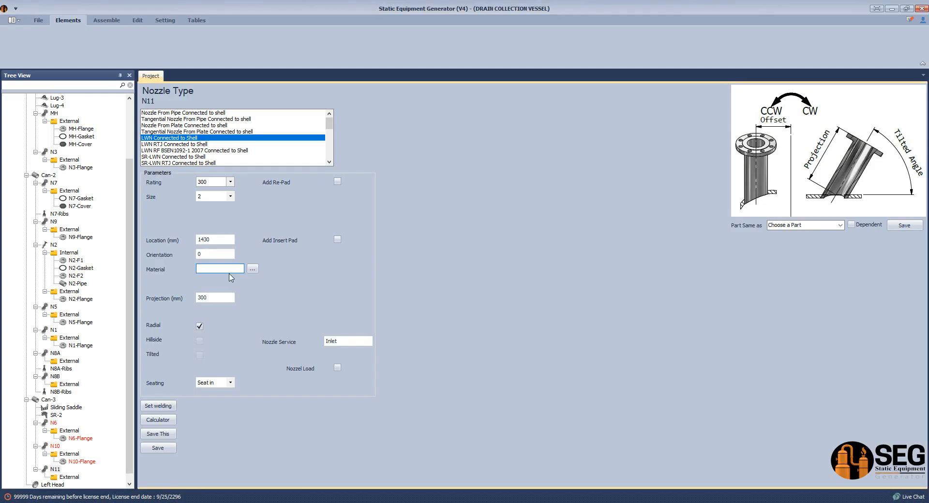
{"action": "key", "text": "ctrl+v"}
{"action": "left_click", "coordinate": [158, 448]}
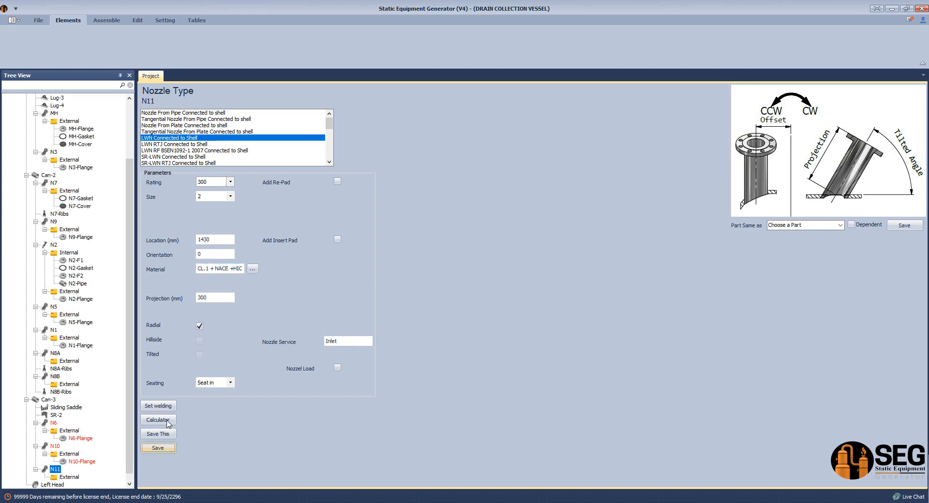
Calculate and save N11's projection for 1500 mm from the vessel centre line, and set its welding detail dimension A to 8 mm.
{"action": "left_click", "coordinate": [158, 420]}
{"action": "type", "text": "1500"}
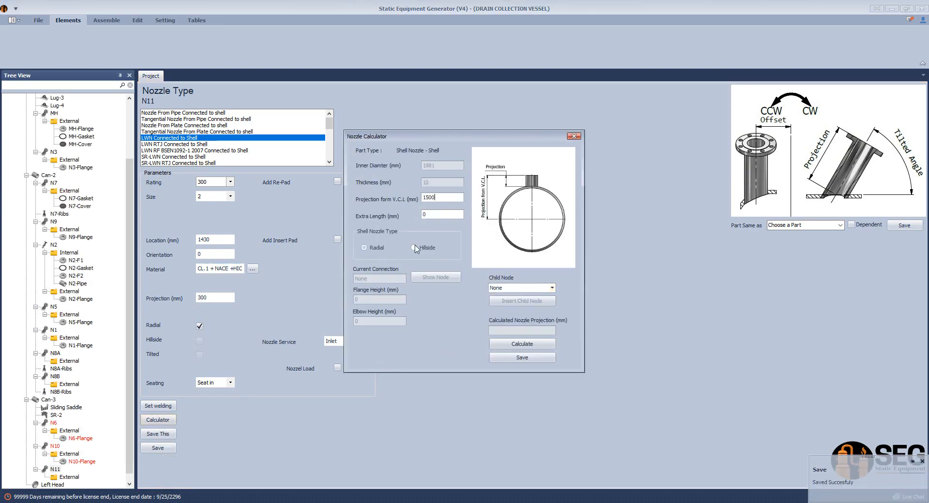
{"action": "left_click", "coordinate": [523, 345]}
{"action": "left_click", "coordinate": [513, 358]}
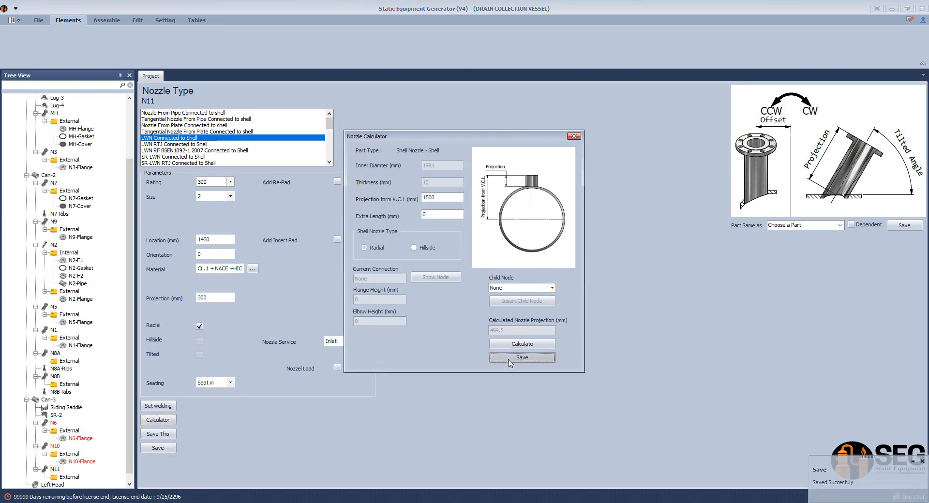
{"action": "left_click", "coordinate": [158, 406]}
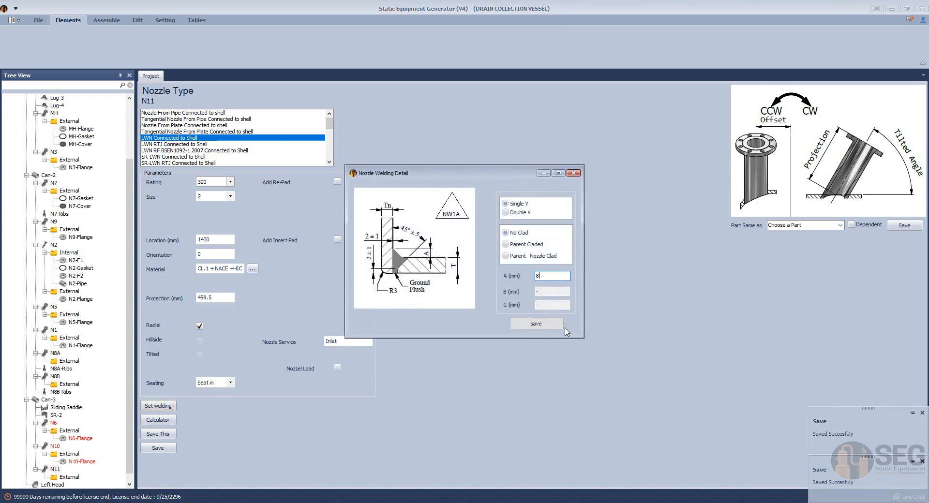
{"action": "left_click", "coordinate": [535, 323]}
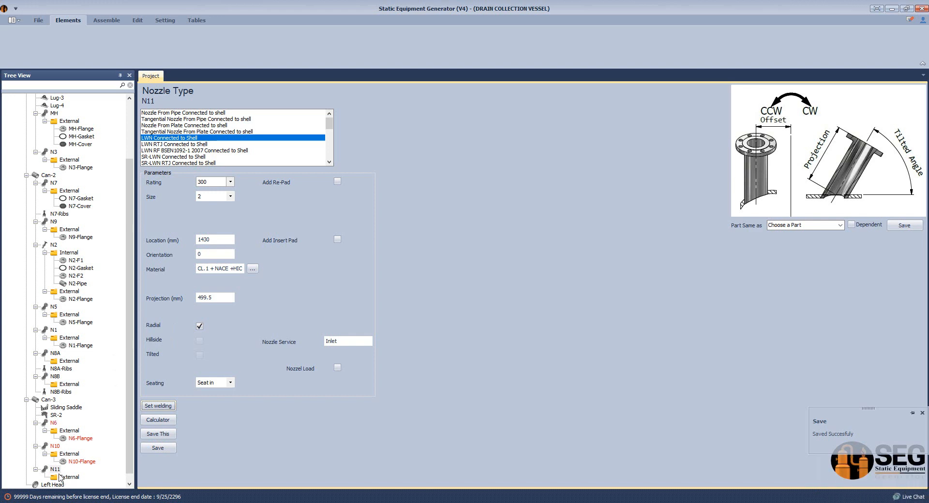
Add a nozzle support rib named N11-Ribs to the external attachments of Can-3.
{"action": "left_click", "coordinate": [53, 401]}
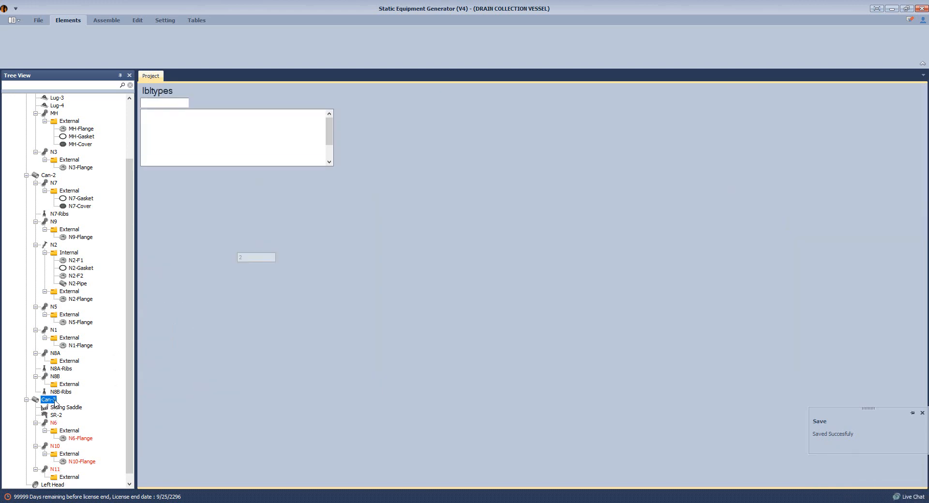
{"action": "left_click", "coordinate": [666, 50]}
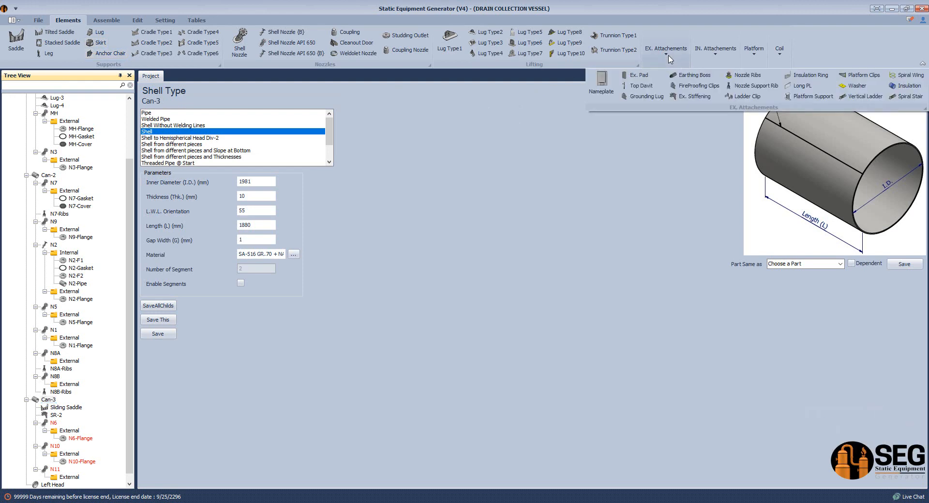
{"action": "left_click", "coordinate": [748, 87]}
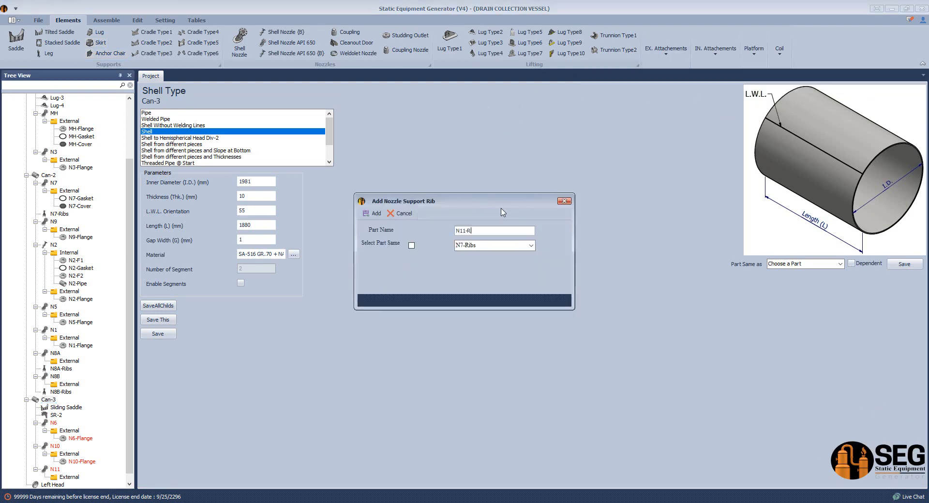
{"action": "left_click", "coordinate": [373, 213]}
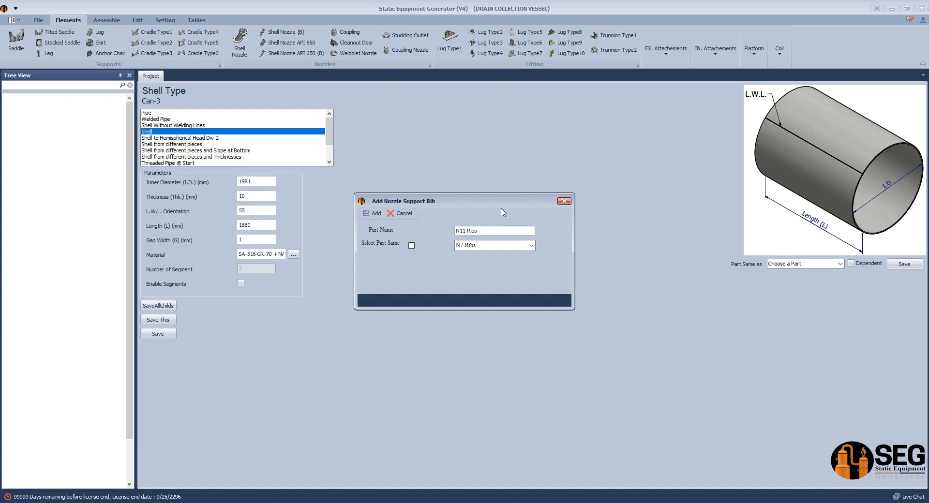
Set the rib thickness of N11-Ribs to 10 mm and its location to 1430 mm.
{"action": "scroll", "coordinate": [68, 435], "scroll_direction": "down", "scroll_amount": 1}
{"action": "left_click", "coordinate": [61, 469]}
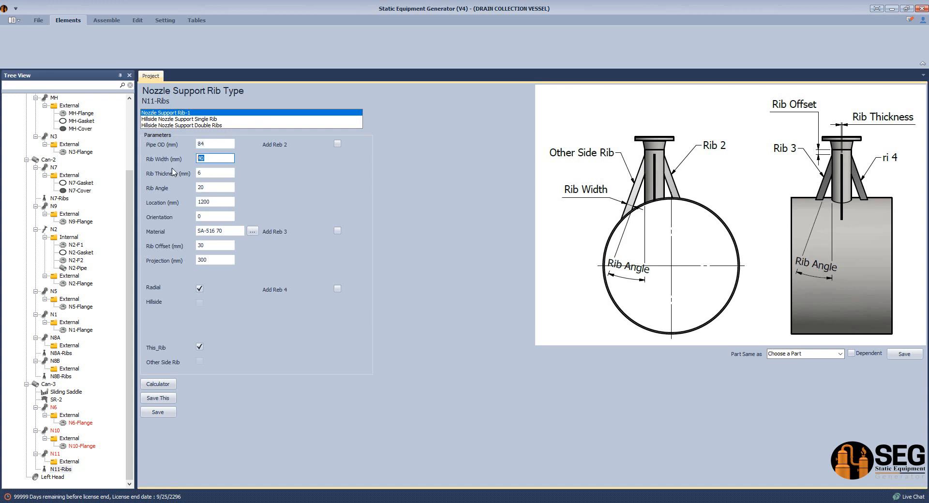
{"action": "left_click", "coordinate": [217, 174]}
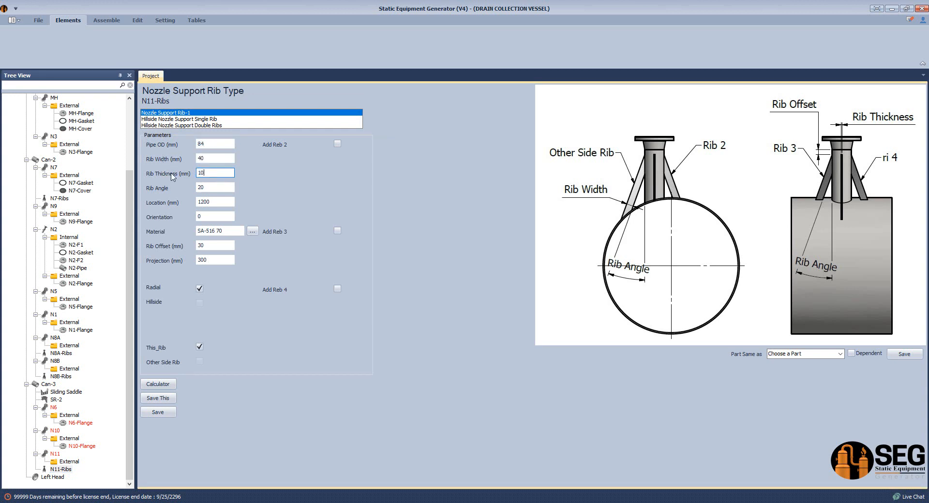
{"action": "key", "text": "Tab"}
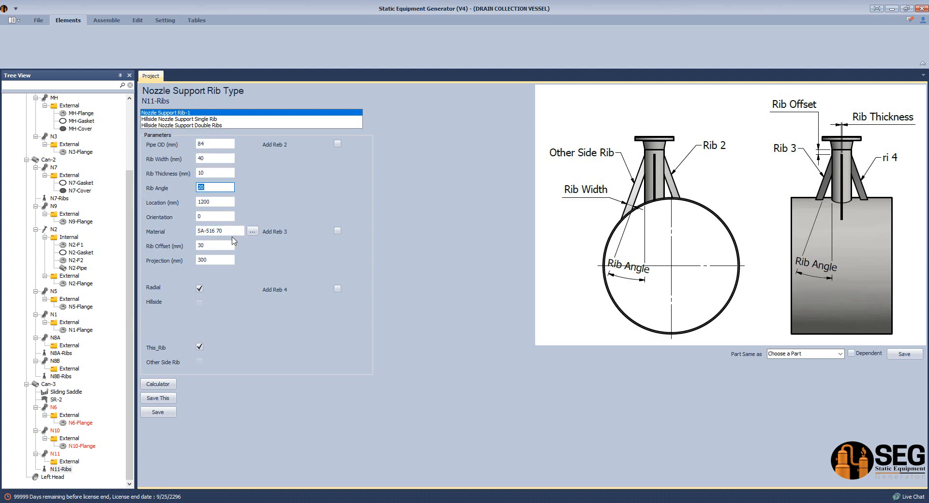
{"action": "key", "text": "Tab"}
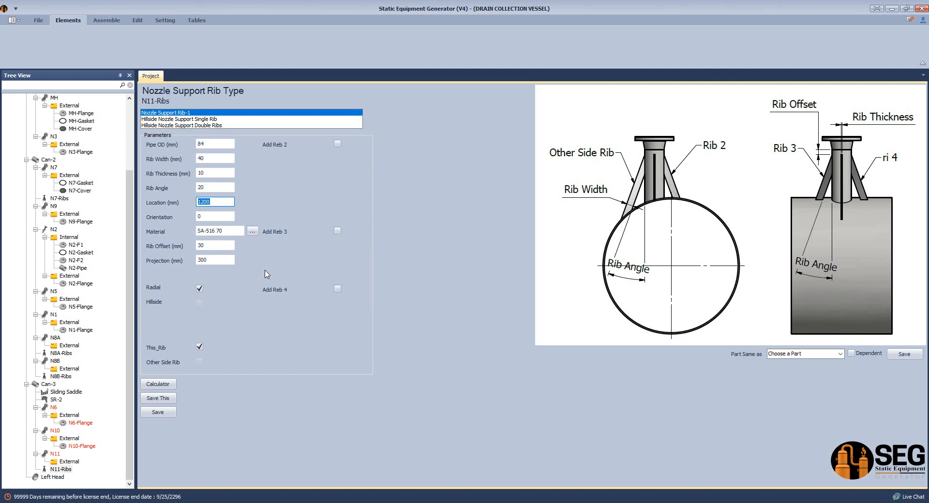
{"action": "type", "text": "1430"}
{"action": "key", "text": "Tab"}
Set the N11-Ribs material to SA-516 70N and the rib offset to 70 mm, and save.
{"action": "left_click", "coordinate": [241, 231]}
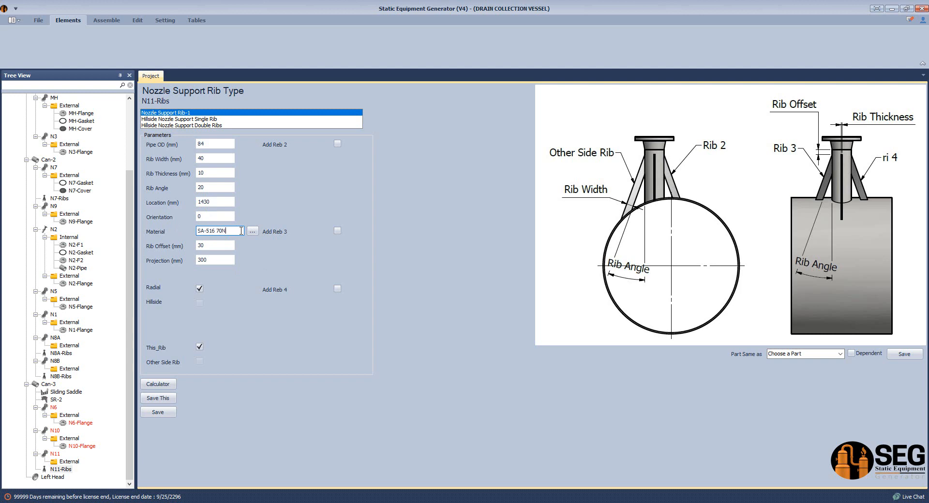
{"action": "left_click", "coordinate": [202, 243]}
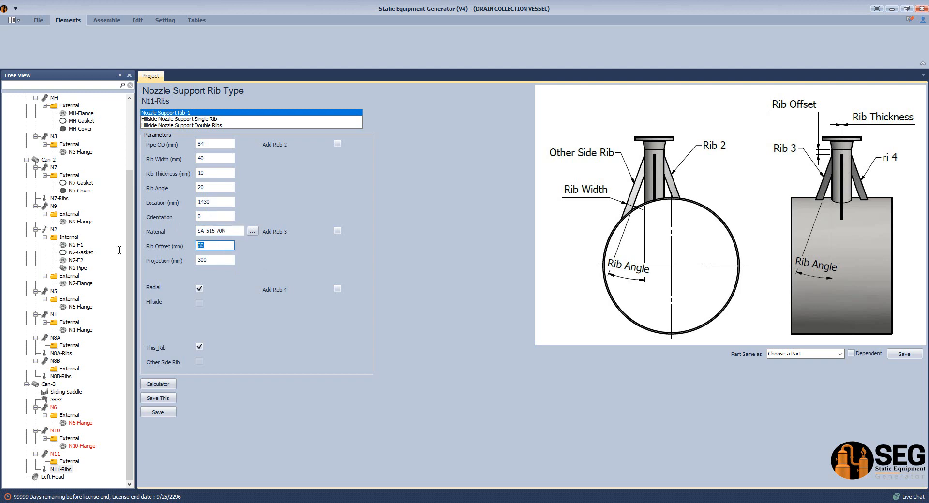
{"action": "left_click", "coordinate": [160, 415]}
Look up N11's projection and set the projection of N11-Ribs to the same 499.5 mm.
{"action": "left_click", "coordinate": [62, 462]}
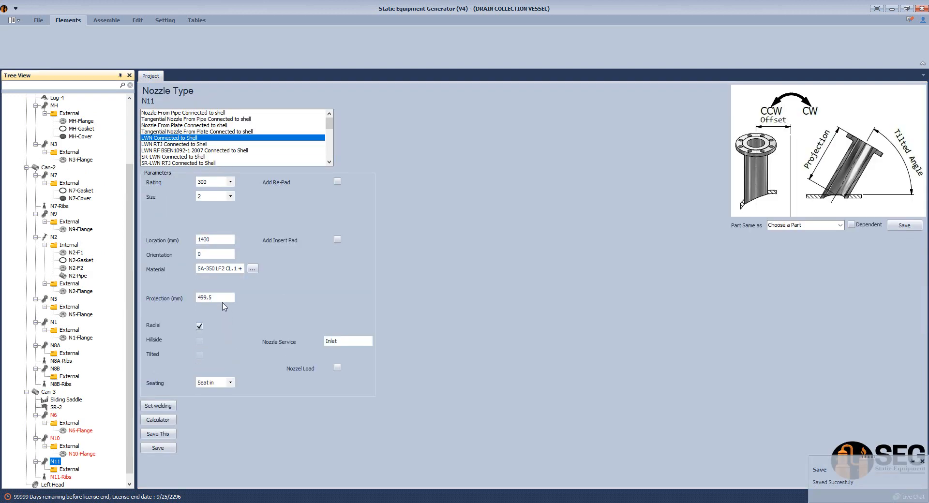
{"action": "left_click", "coordinate": [206, 298]}
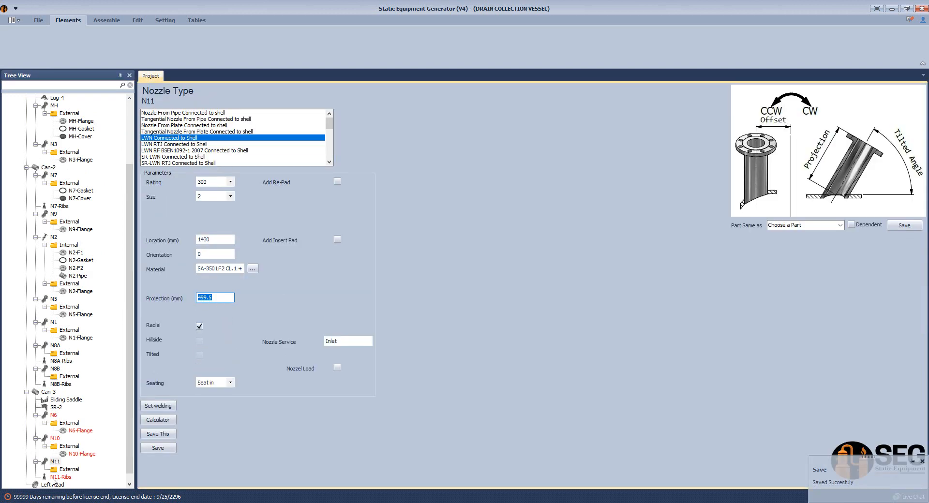
{"action": "left_click", "coordinate": [61, 477]}
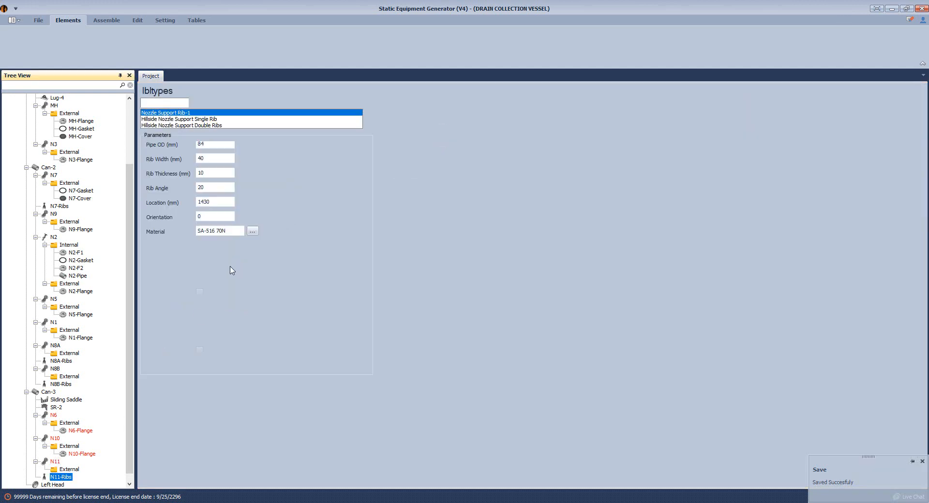
{"action": "left_click_drag", "start_coordinate": [222, 259], "coordinate": [147, 254]}
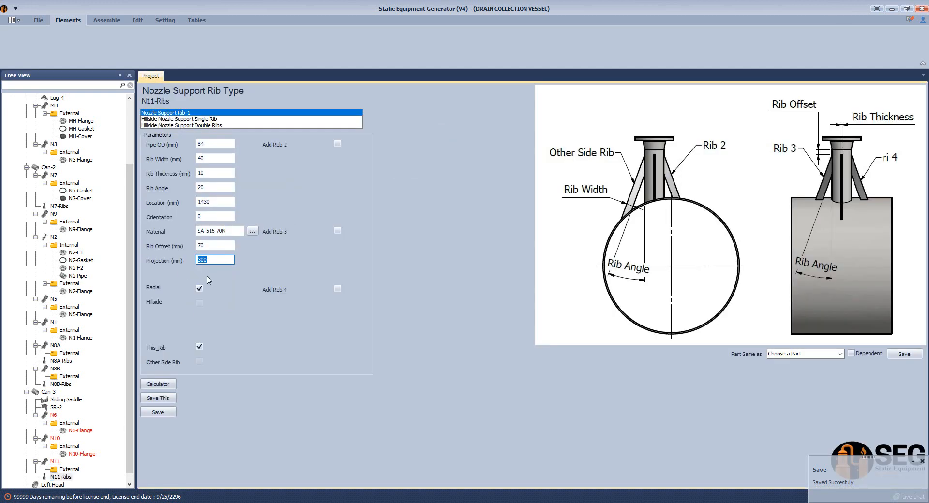
{"action": "type", "text": "499.5"}
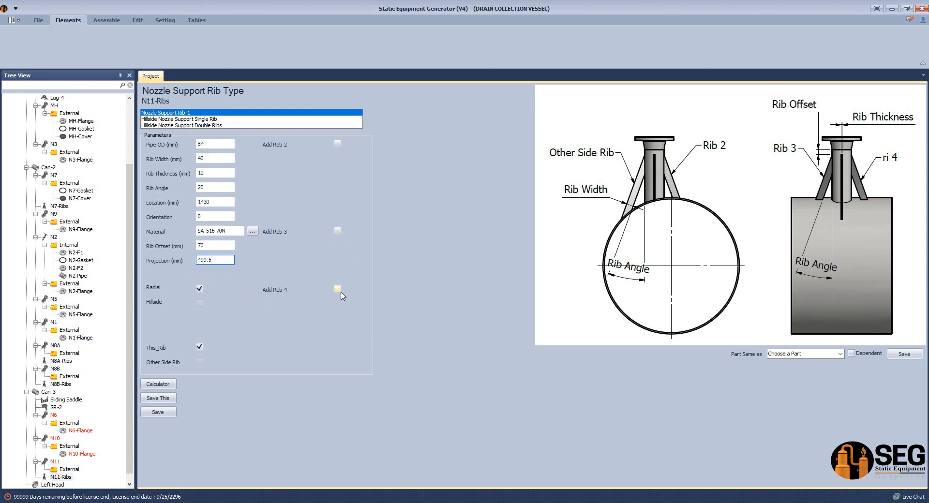
Add rib 3 to N11-Ribs with material SA-516 70N, angle 30 and offset 70 mm, and save.
{"action": "left_click", "coordinate": [338, 231]}
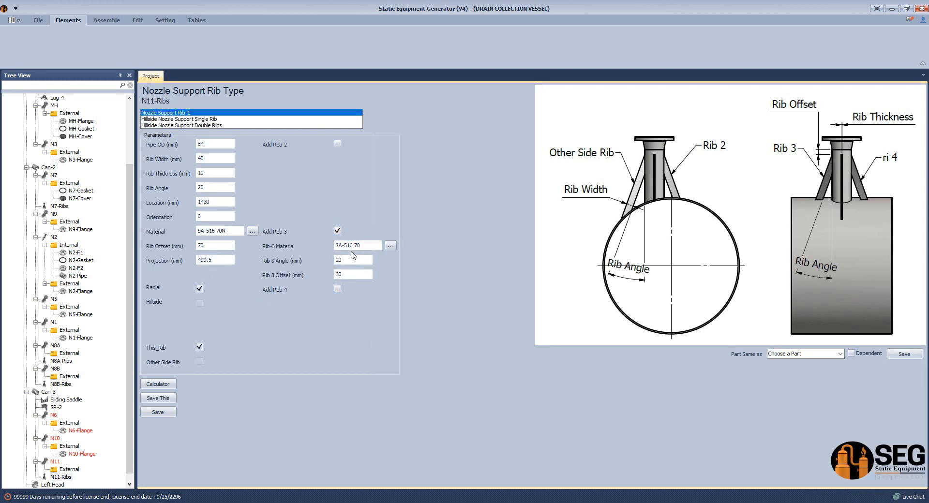
{"action": "left_click", "coordinate": [368, 247]}
{"action": "key", "text": "Tab"}
{"action": "type", "text": "30"}
{"action": "key", "text": "Tab"}
{"action": "left_click", "coordinate": [157, 412]}
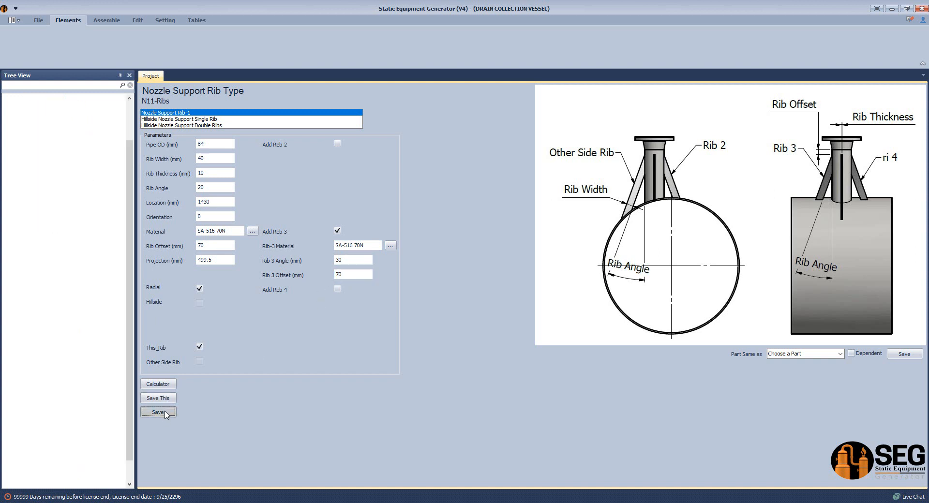
Generate N11 and its support ribs in the vessel assembly, and switch to Autodesk Inventor to show the vessel's left side.
{"action": "left_click", "coordinate": [107, 20]}
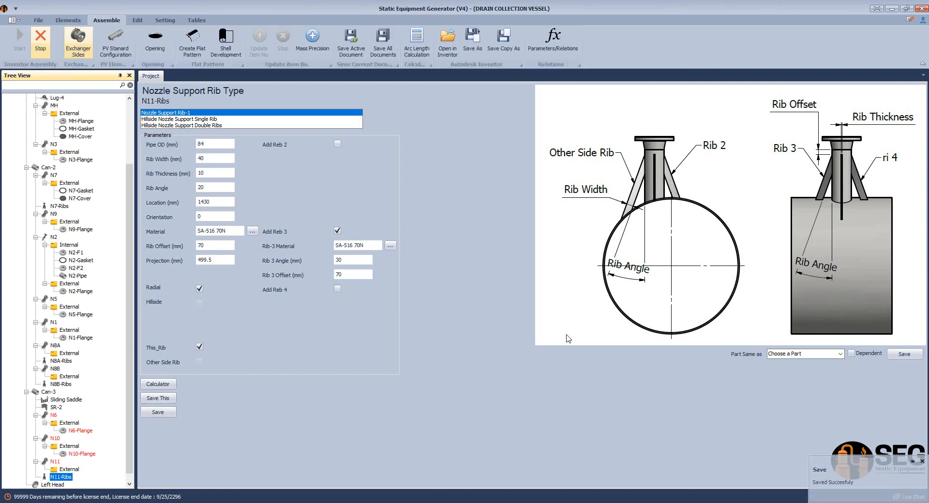
{"action": "key", "text": "alt+Tab"}
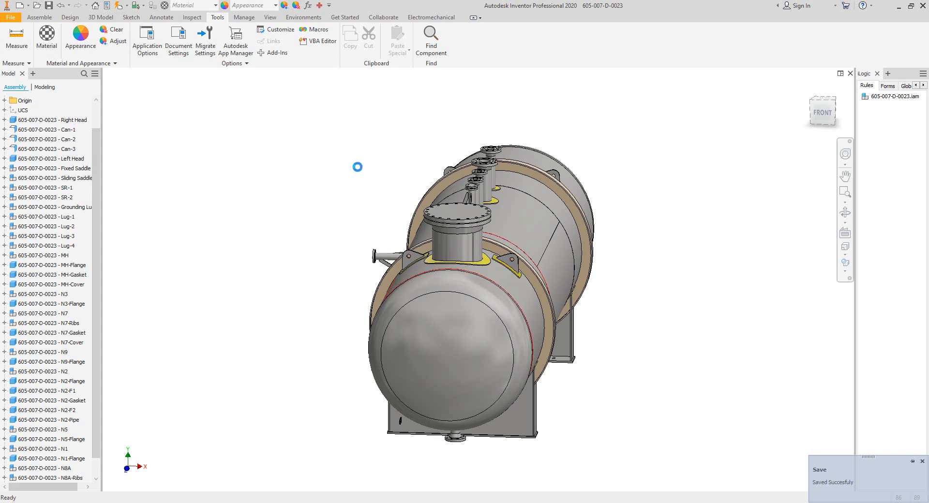
{"action": "left_click", "coordinate": [824, 118]}
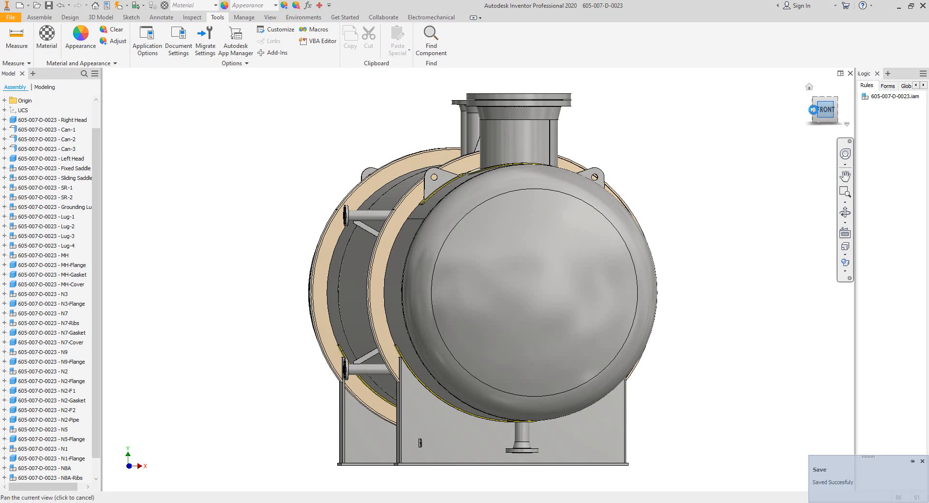
{"action": "left_click", "coordinate": [814, 113]}
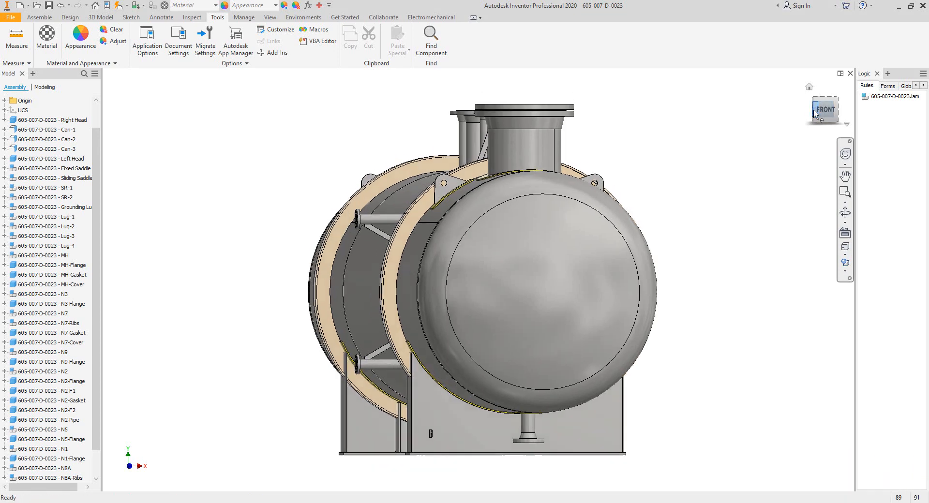
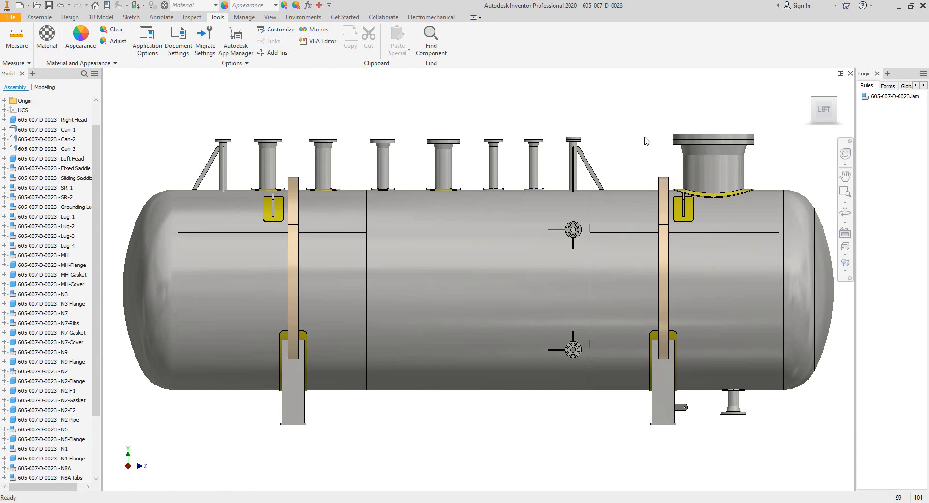
Examine nozzle N11 and its support ribs on the generated vessel model.
{"action": "left_click", "coordinate": [846, 213]}
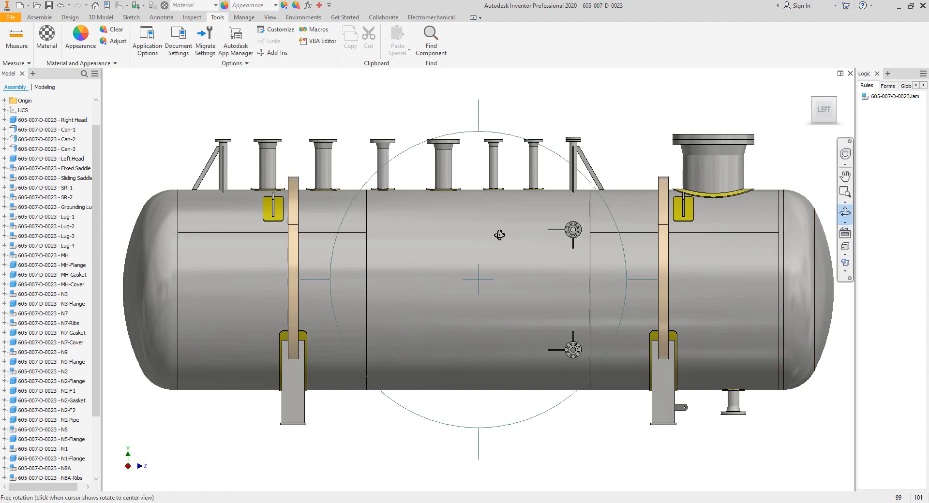
{"action": "left_click_drag", "start_coordinate": [435, 300], "coordinate": [284, 251]}
{"action": "scroll", "coordinate": [259, 245], "scroll_direction": "down", "scroll_amount": 5}
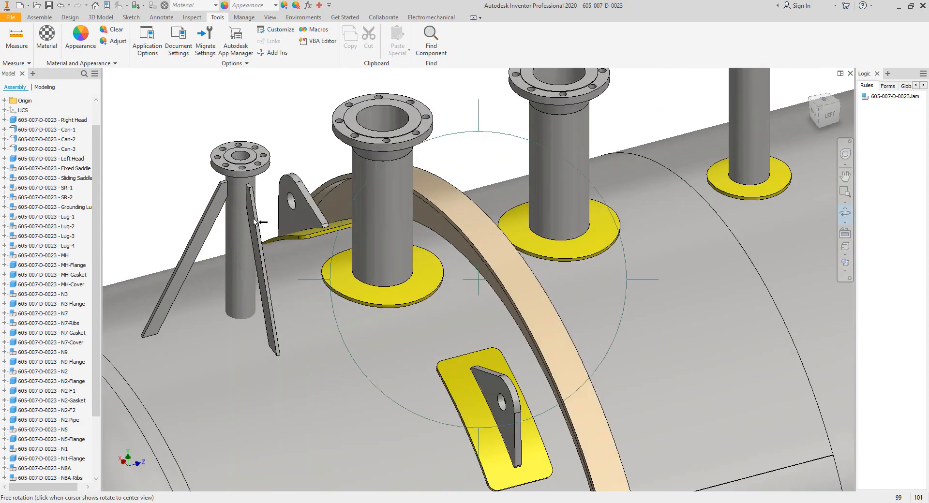
{"action": "scroll", "coordinate": [260, 223], "scroll_direction": "up", "scroll_amount": 4}
{"action": "left_click_drag", "start_coordinate": [459, 277], "coordinate": [411, 216]}
{"action": "right_click", "coordinate": [411, 216]}
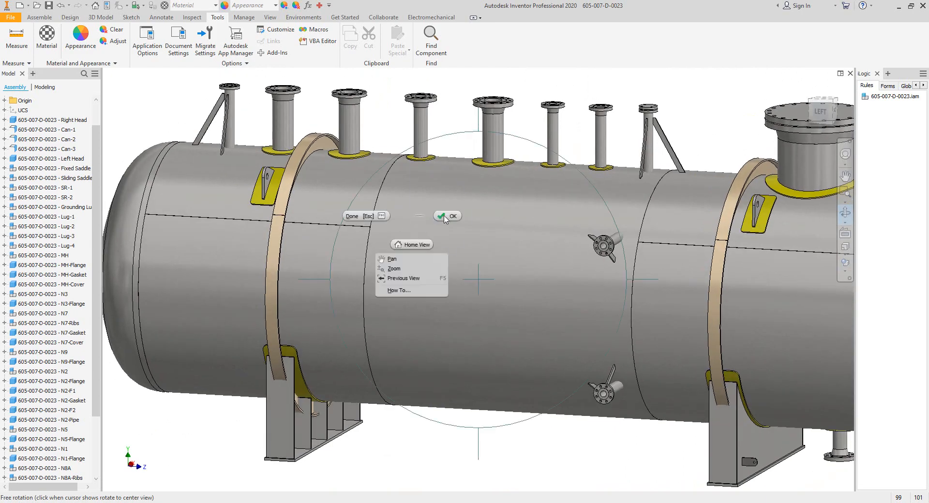
{"action": "left_click", "coordinate": [366, 216]}
Consult the elevation in GA.pdf for the remaining Can-3 nozzle and add a shell nozzle named N4 to Can-3.
{"action": "mouse_move", "coordinate": [404, 502]}
{"action": "left_click", "coordinate": [406, 464]}
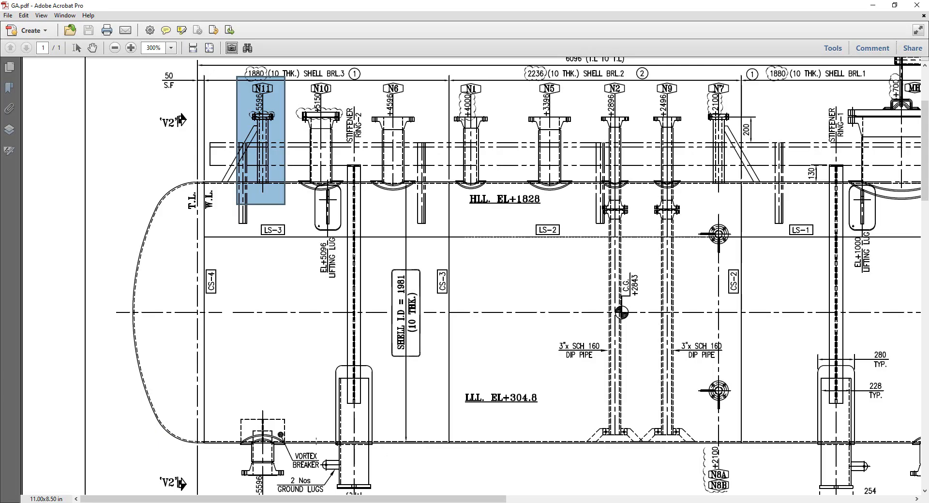
{"action": "scroll", "coordinate": [523, 273], "scroll_direction": "down", "scroll_amount": 2}
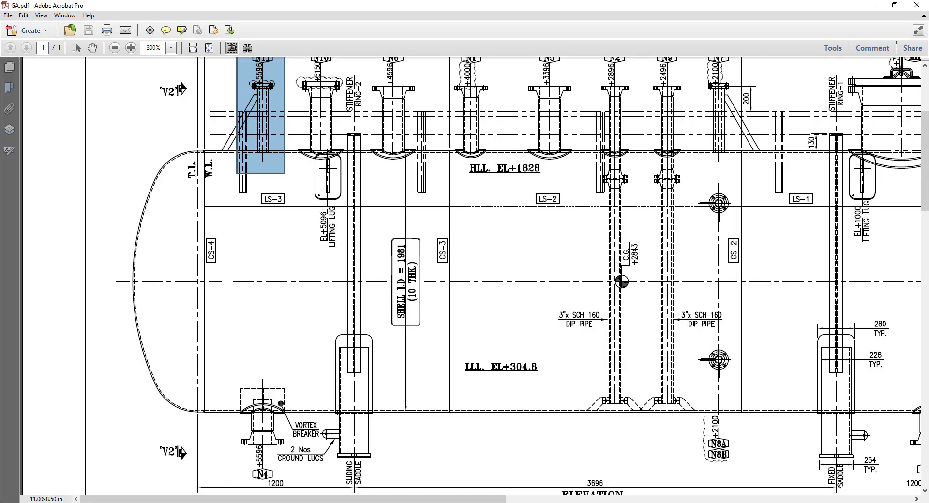
{"action": "key", "text": "alt+Tab"}
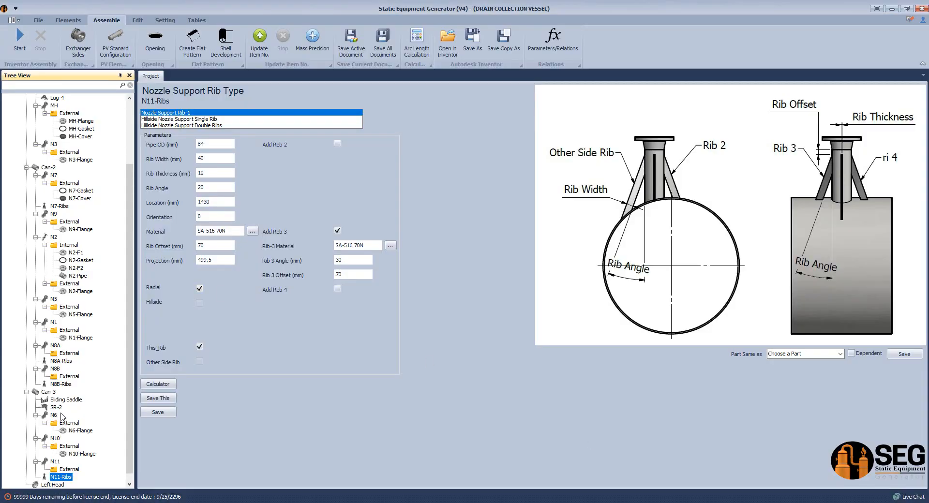
{"action": "left_click", "coordinate": [48, 392]}
{"action": "left_click", "coordinate": [68, 20]}
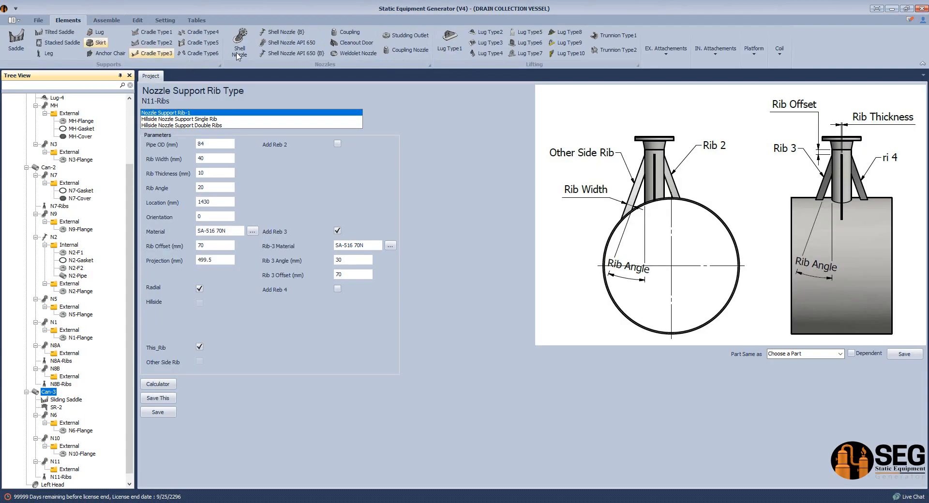
{"action": "left_click", "coordinate": [243, 48]}
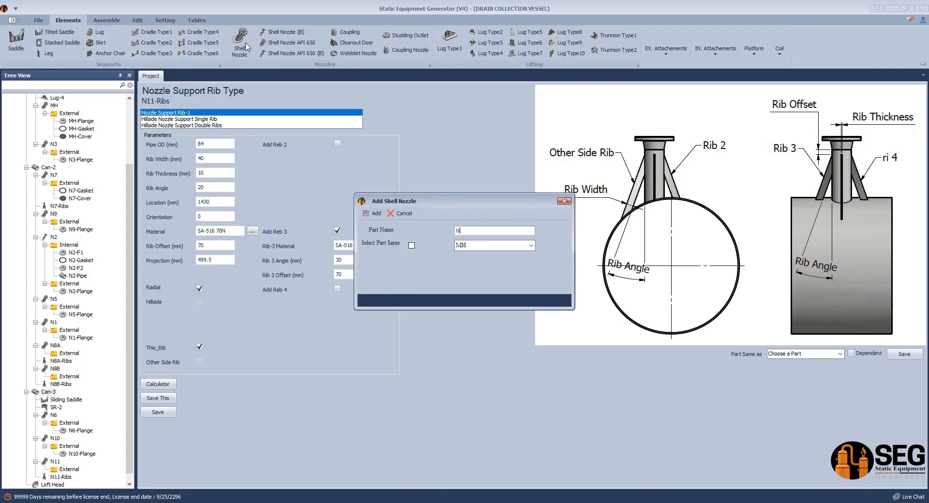
{"action": "key", "text": "Return"}
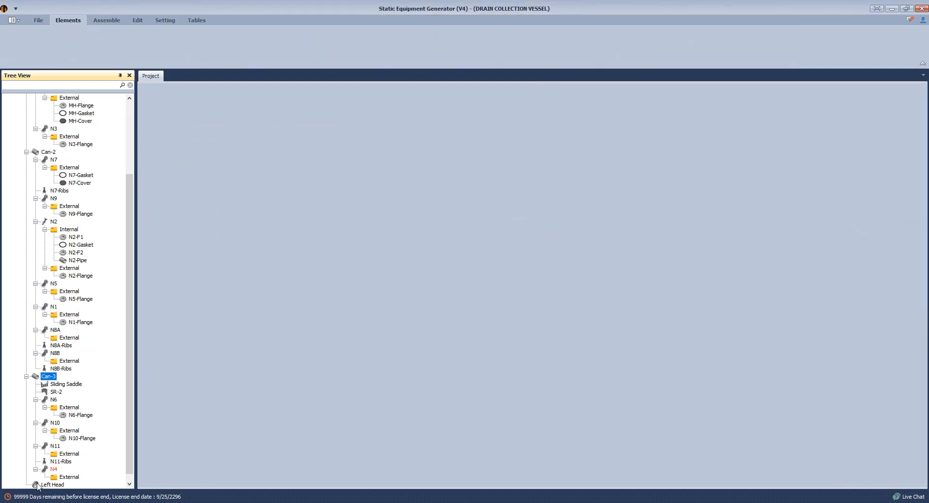
Set nozzle N4's pipe size to 6 and its schedule to 80.
{"action": "left_click", "coordinate": [54, 470]}
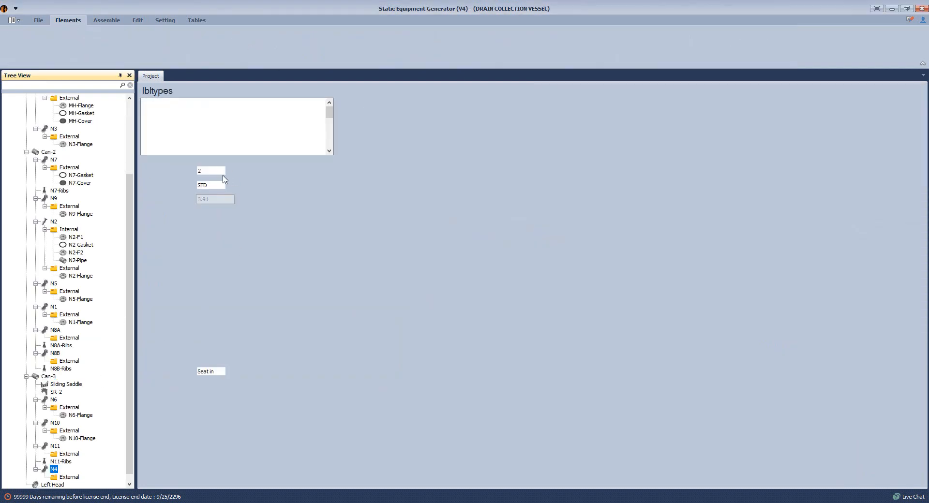
{"action": "left_click", "coordinate": [230, 182]}
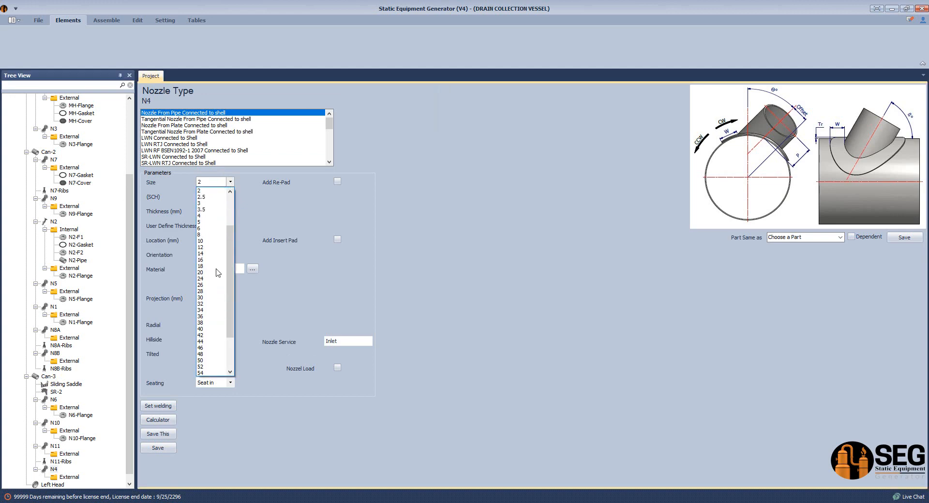
{"action": "left_click", "coordinate": [206, 229]}
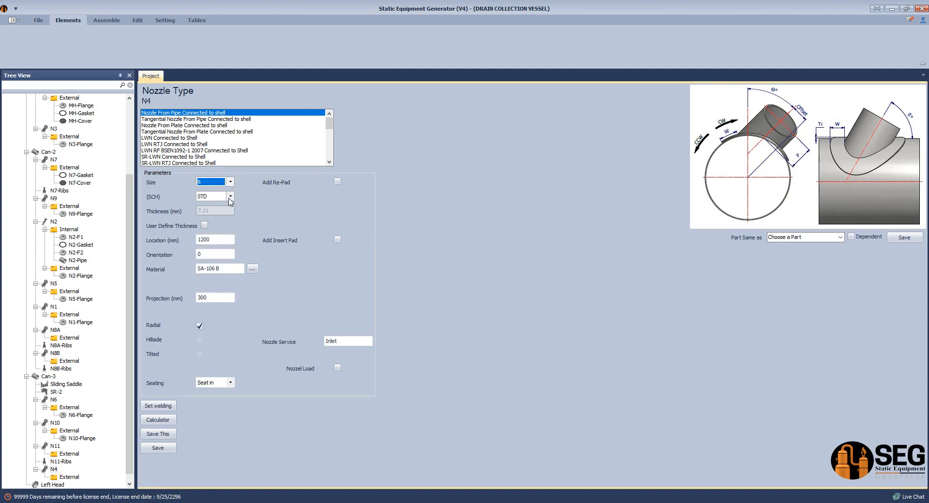
{"action": "left_click", "coordinate": [230, 197]}
{"action": "left_click", "coordinate": [216, 262]}
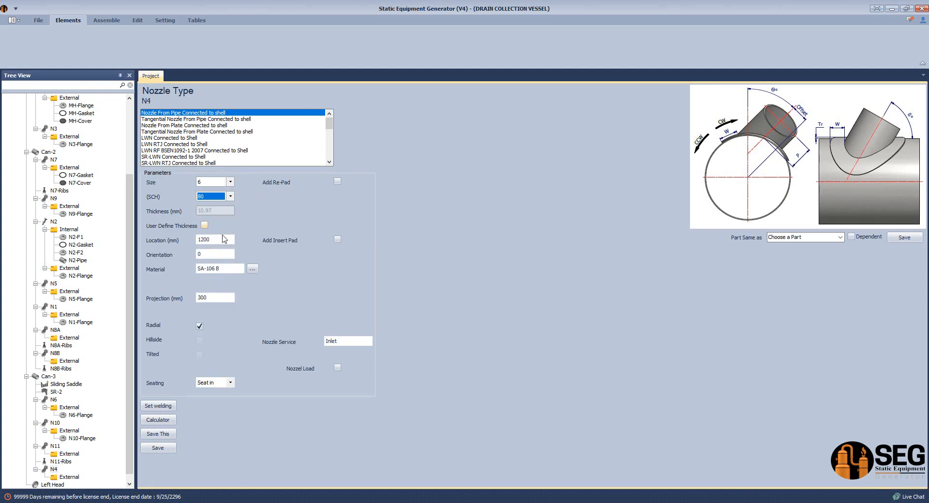
Set N4's location to 1430 mm and its orientation to 180.
{"action": "left_click", "coordinate": [213, 239]}
{"action": "left_click_drag", "start_coordinate": [213, 240], "coordinate": [175, 239]}
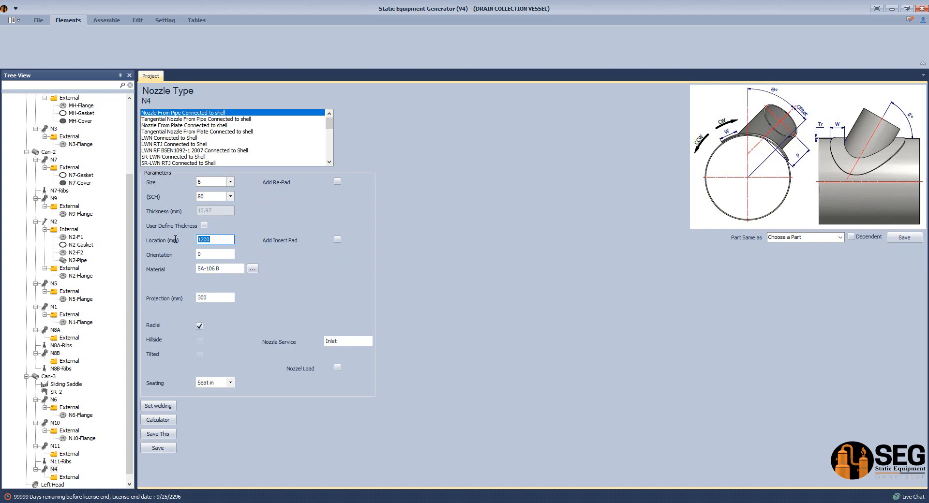
{"action": "type", "text": "1"}
{"action": "key", "text": "Tab"}
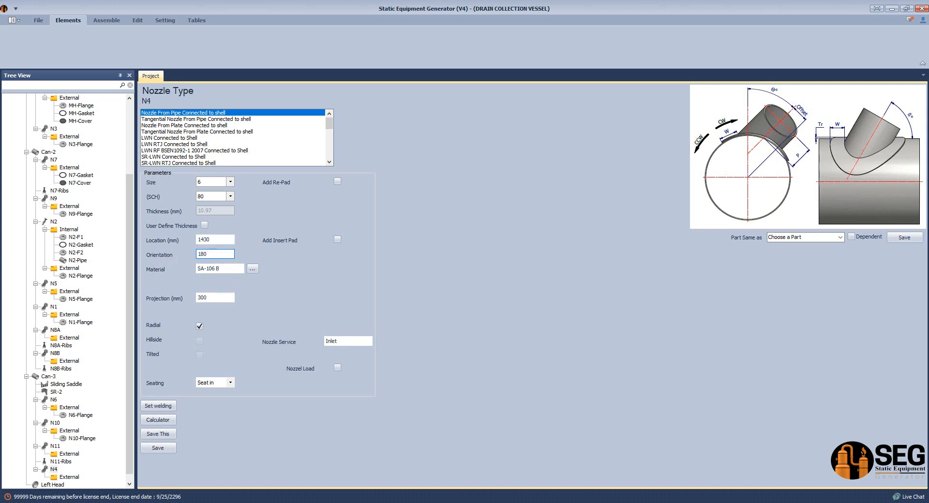
Copy the 106 GR.B + NACE pipe material from the reference document into N4's material.
{"action": "key", "text": "alt+Tab"}
{"action": "double_click", "coordinate": [149, 176]}
{"action": "left_click_drag", "start_coordinate": [147, 176], "coordinate": [16, 174]}
{"action": "key", "text": "ctrl+c"}
{"action": "key", "text": "alt+Tab"}
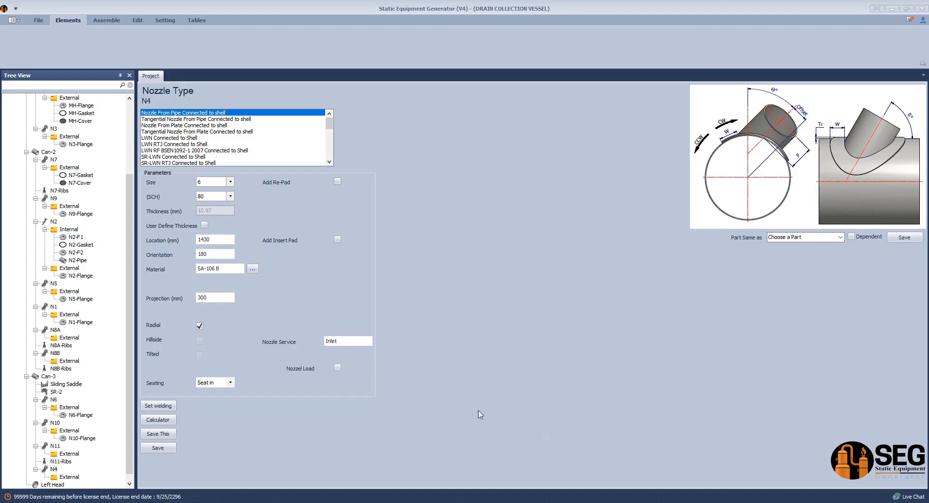
{"action": "triple_click", "coordinate": [212, 269]}
{"action": "key", "text": "ctrl+v"}
Add a re-pad to N4 with width 85 mm and material SA-516 70N, and save.
{"action": "left_click", "coordinate": [337, 181]}
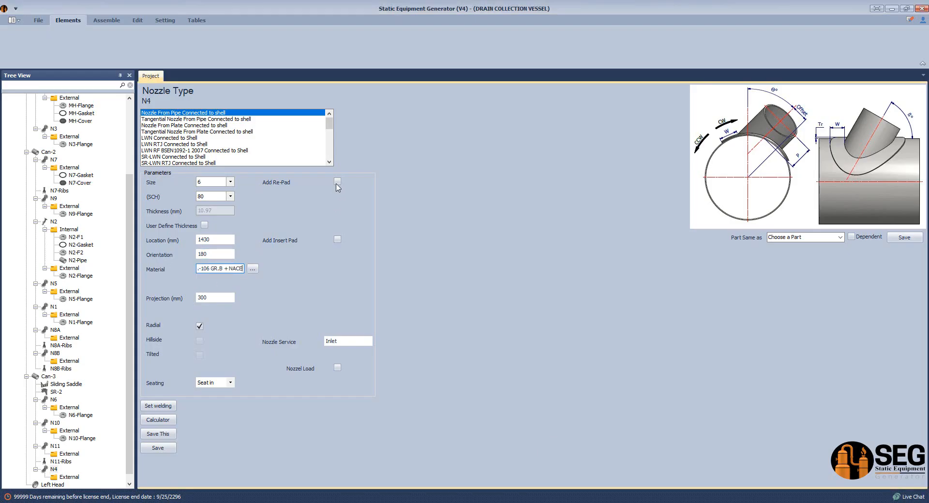
{"action": "left_click_drag", "start_coordinate": [346, 194], "coordinate": [314, 198]}
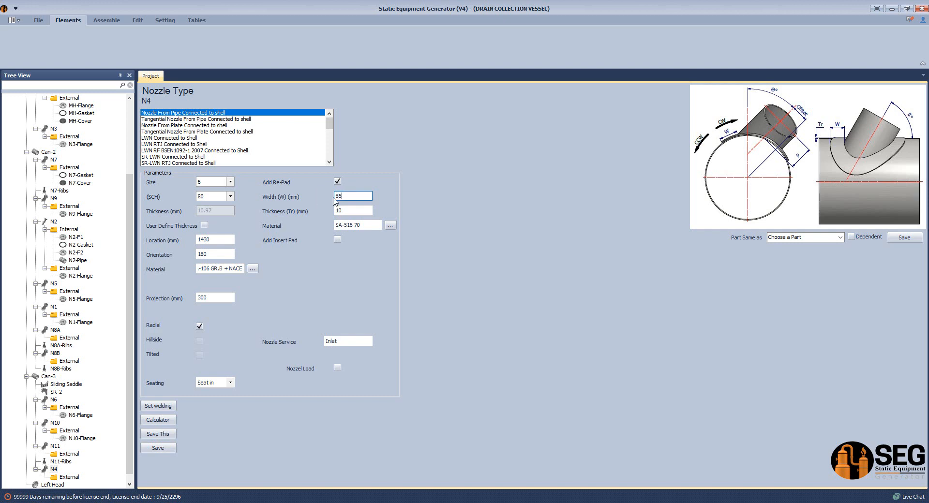
{"action": "left_click", "coordinate": [369, 224]}
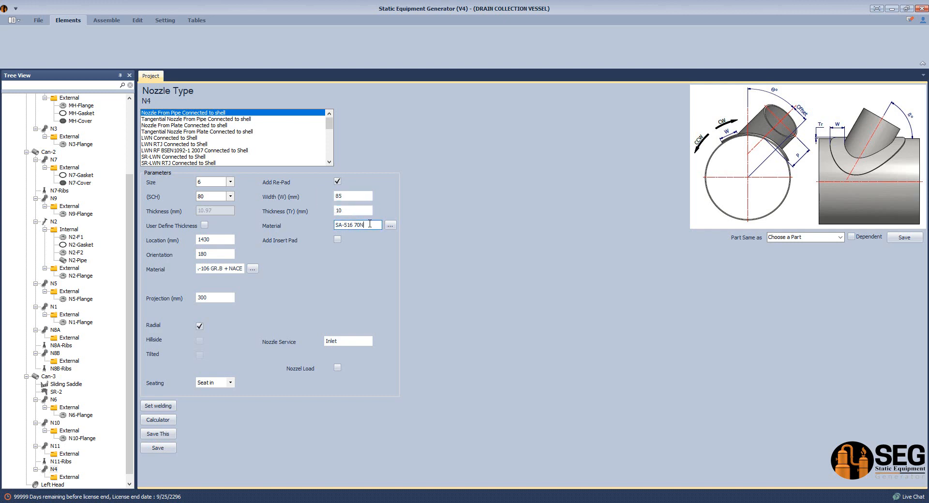
{"action": "left_click", "coordinate": [169, 448]}
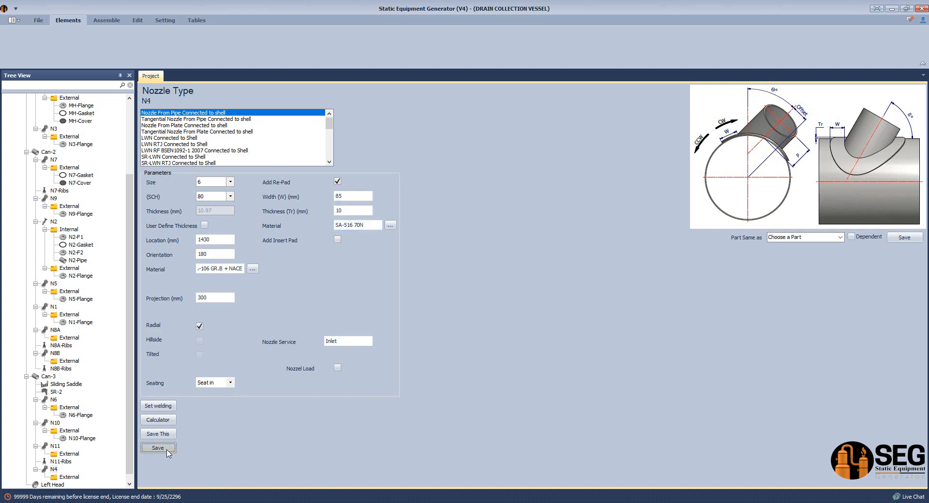
Replace N4's nozzle service with "----" and save the nozzle.
{"action": "left_click_drag", "start_coordinate": [353, 341], "coordinate": [294, 346]}
{"action": "type", "text": "----"}
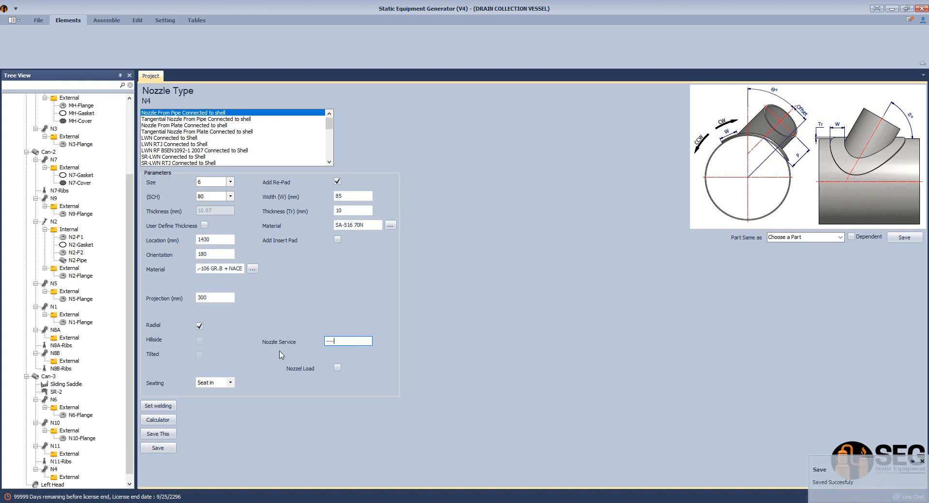
{"action": "left_click", "coordinate": [164, 449]}
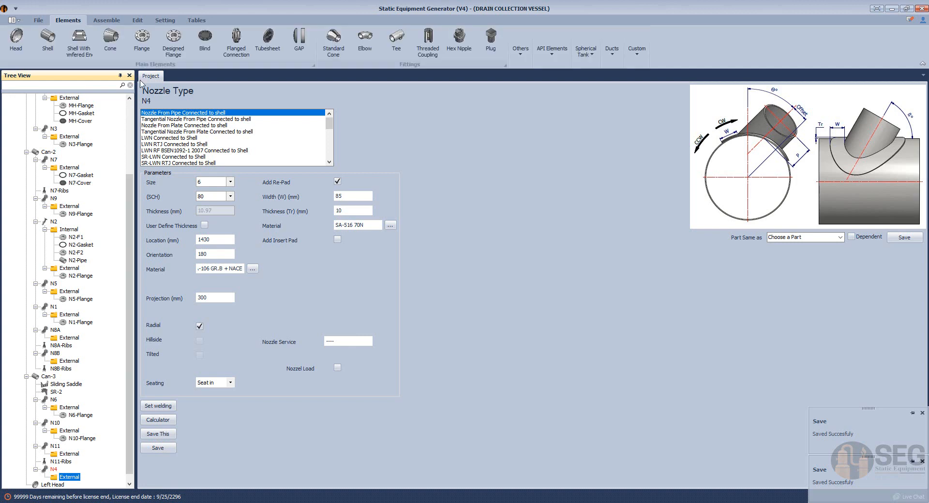
Add a flange named N4-Flange to N4's External group and set its type to WN-RF ASME B16.5.
{"action": "left_click", "coordinate": [141, 42]}
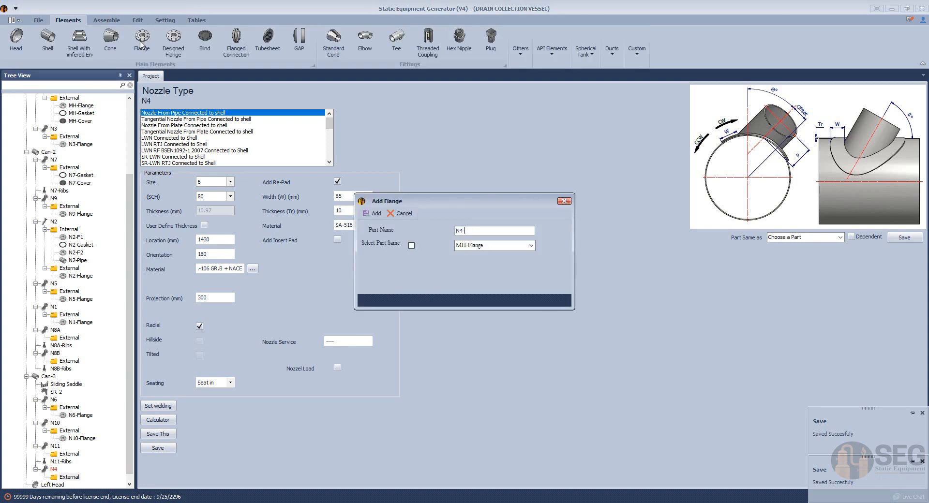
{"action": "type", "text": "N4-Flange"}
{"action": "left_click", "coordinate": [373, 214]}
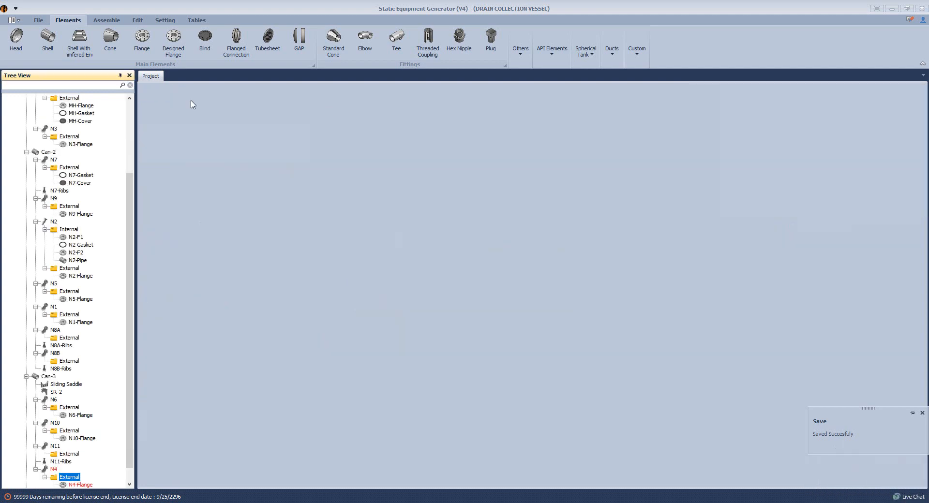
{"action": "scroll", "coordinate": [87, 248], "scroll_direction": "down", "scroll_amount": 1}
{"action": "left_click", "coordinate": [80, 469]}
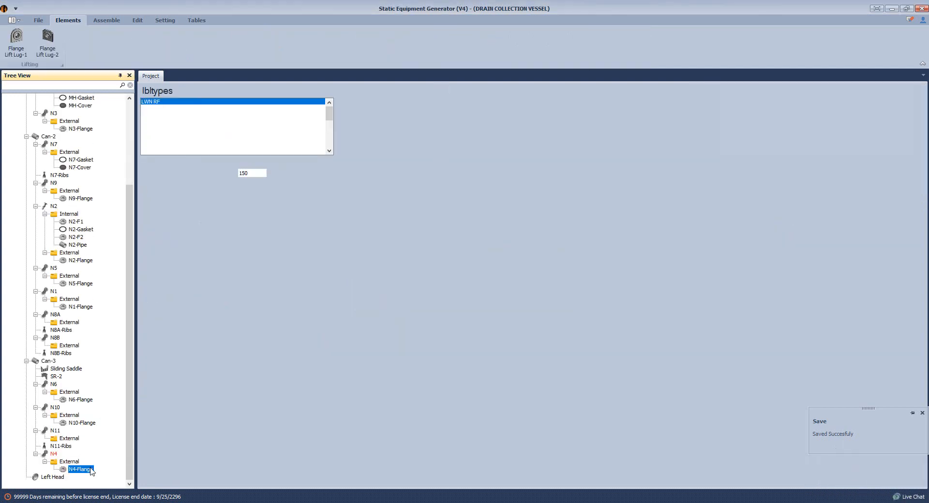
{"action": "left_click", "coordinate": [177, 151]}
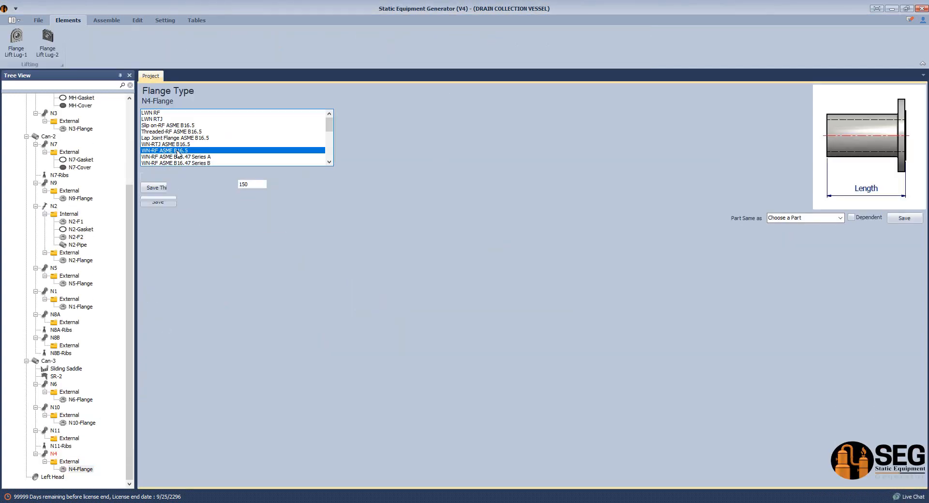
Look up N4's flange rating in the NOZZLE.pdf bill of material and set N4-Flange's rating to 300.
{"action": "left_click", "coordinate": [271, 185]}
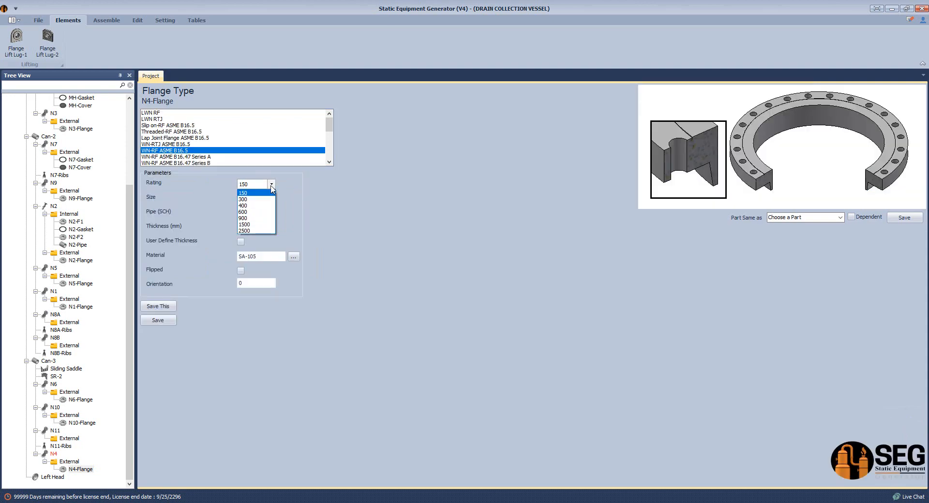
{"action": "left_click", "coordinate": [271, 187]}
{"action": "left_click", "coordinate": [581, 502]}
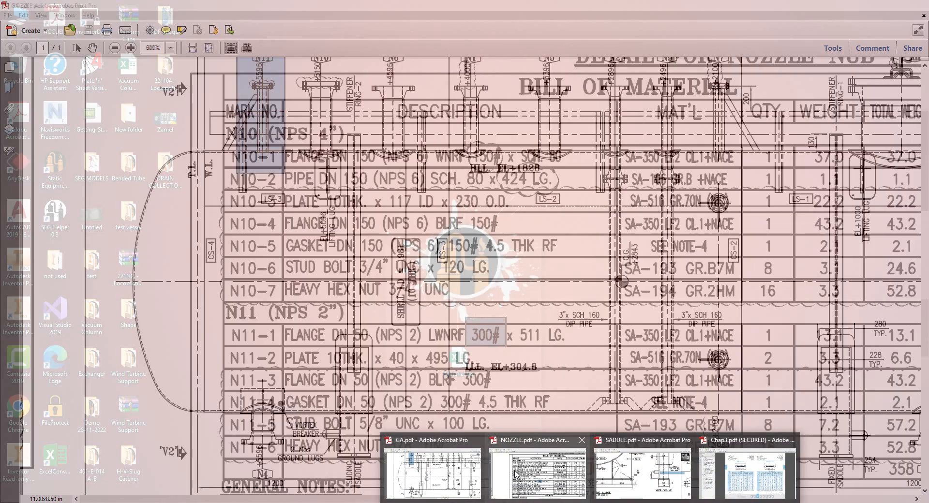
{"action": "left_click", "coordinate": [538, 472]}
{"action": "scroll", "coordinate": [434, 367], "scroll_direction": "down", "scroll_amount": 2, "text": "ctrl"}
{"action": "middle_click_drag", "start_coordinate": [435, 347], "coordinate": [572, 223]}
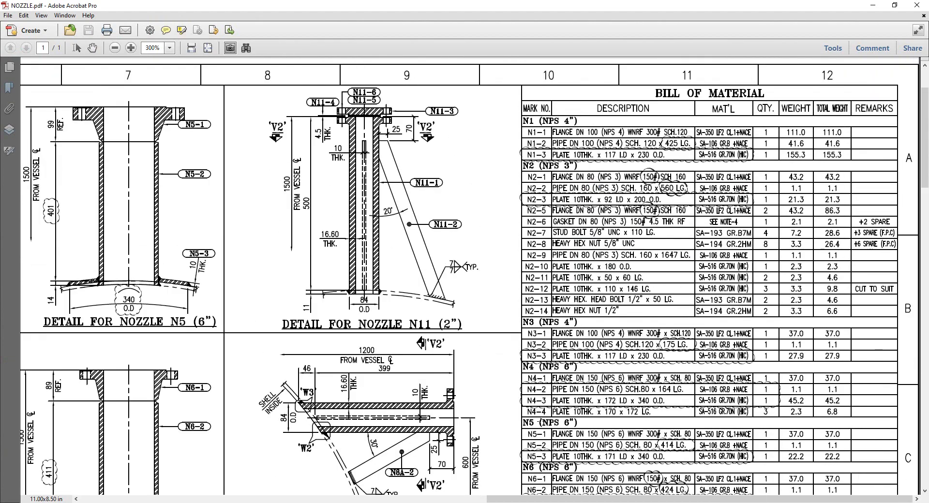
{"action": "scroll", "coordinate": [593, 399], "scroll_direction": "up", "scroll_amount": 2, "text": "ctrl"}
{"action": "left_click_drag", "start_coordinate": [682, 351], "coordinate": [735, 369]}
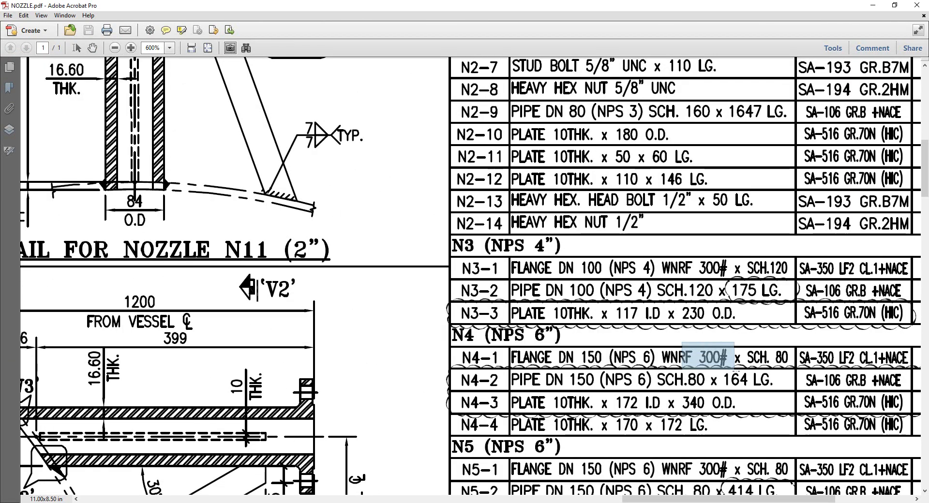
{"action": "key", "text": "alt+Tab"}
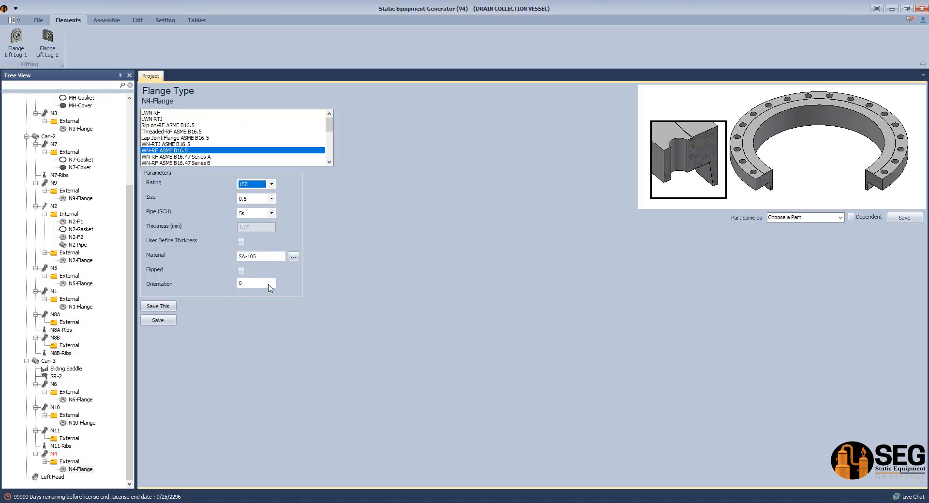
{"action": "left_click", "coordinate": [272, 183]}
{"action": "left_click", "coordinate": [254, 197]}
Set N4-Flange's size to 6 and its pipe schedule to 80.
{"action": "left_click", "coordinate": [258, 199]}
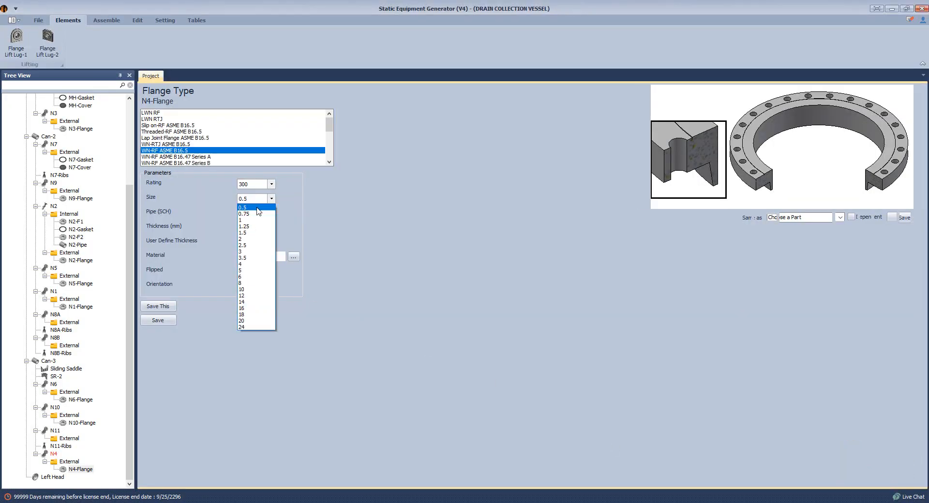
{"action": "left_click", "coordinate": [253, 276]}
{"action": "left_click", "coordinate": [258, 213]}
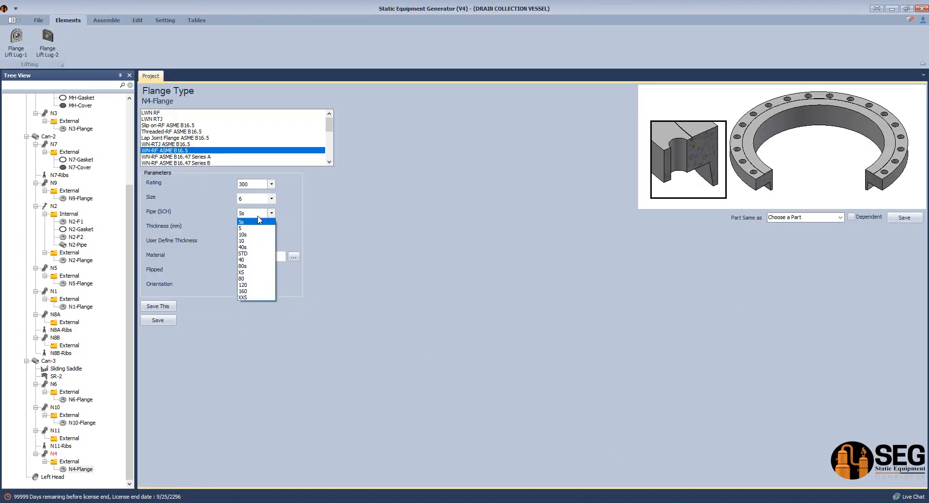
{"action": "left_click", "coordinate": [254, 279]}
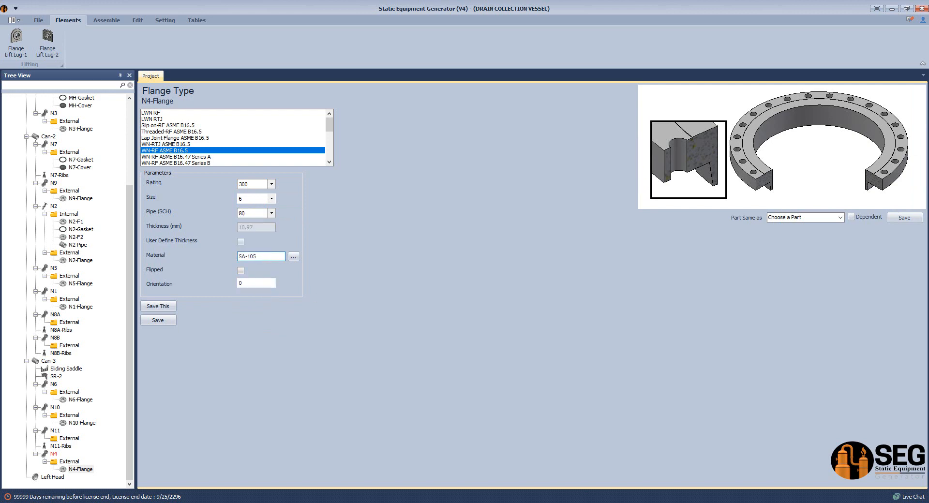
Copy SA-350 LF2 CL.1 + NACE +HIC from the Excel material list into N4-Flange's material and save the flange.
{"action": "key", "text": "alt+Tab"}
{"action": "double_click", "coordinate": [142, 188]}
{"action": "left_click_drag", "start_coordinate": [142, 189], "coordinate": [1, 190]}
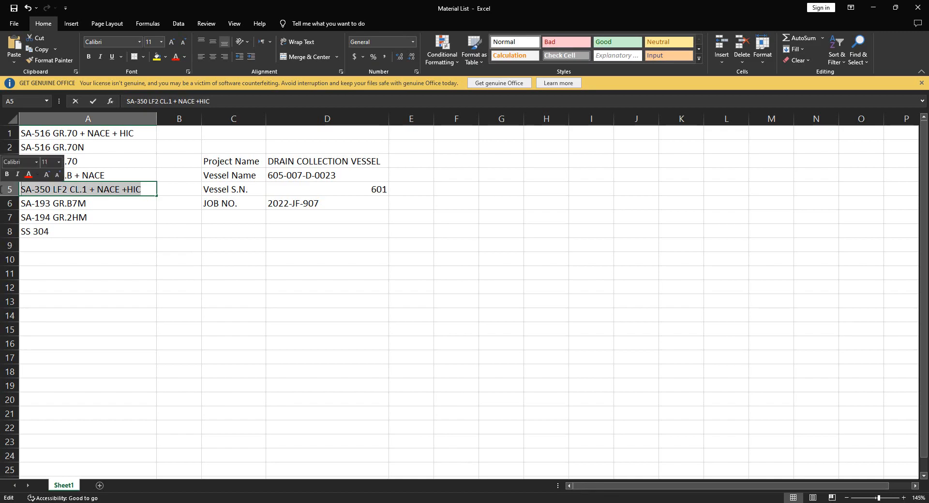
{"action": "key", "text": "ctrl+c"}
{"action": "key", "text": "alt+Tab"}
{"action": "left_click_drag", "start_coordinate": [258, 256], "coordinate": [168, 259]}
{"action": "key", "text": "ctrl+v"}
{"action": "left_click", "coordinate": [160, 320]}
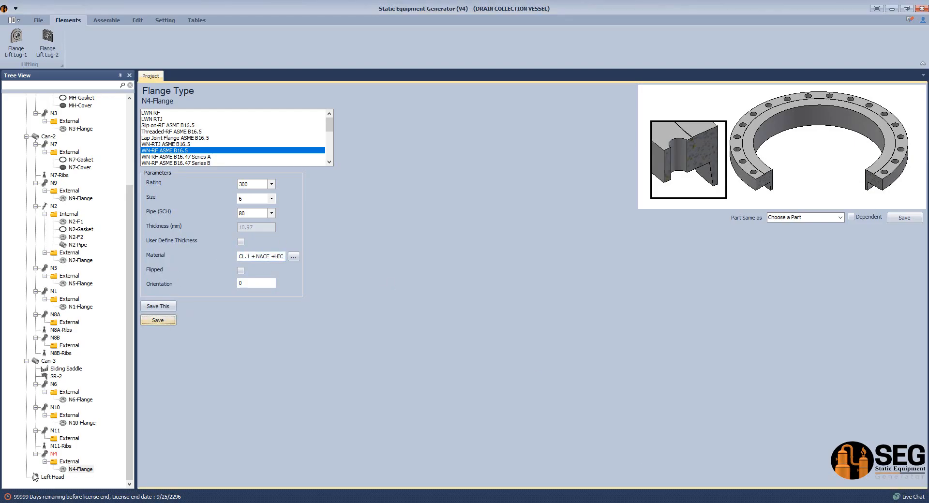
Calculate N4's projection from 1500 mm off the vessel centerline in the nozzle calculator and save it.
{"action": "left_click", "coordinate": [53, 462]}
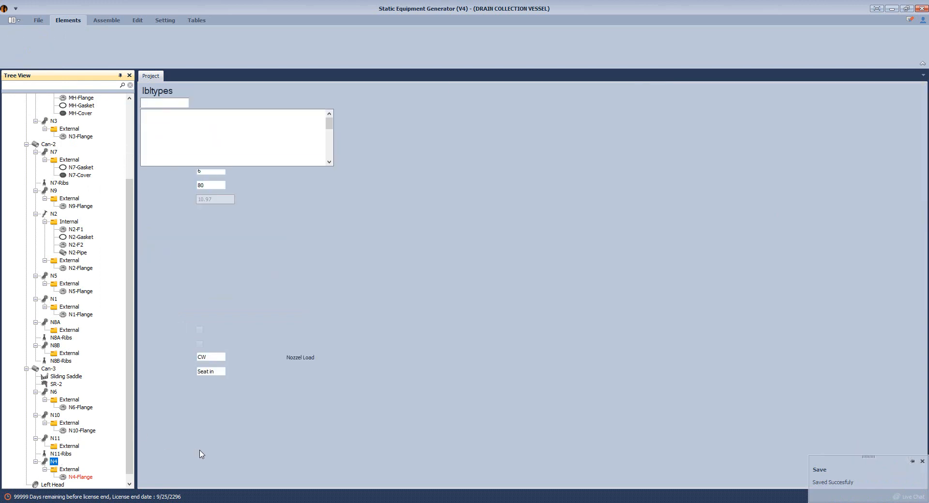
{"action": "left_click", "coordinate": [162, 420]}
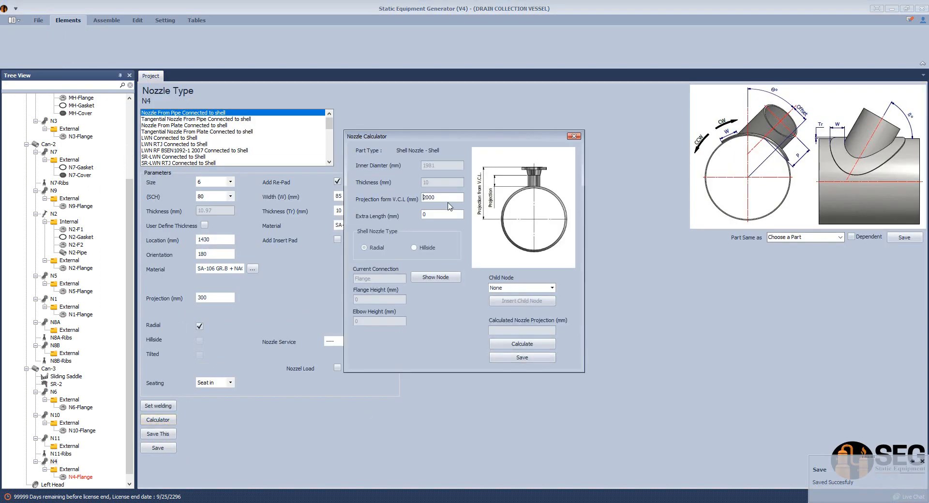
{"action": "double_click", "coordinate": [442, 196]}
{"action": "type", "text": "1500"}
{"action": "left_click", "coordinate": [522, 343]}
{"action": "left_click", "coordinate": [522, 358]}
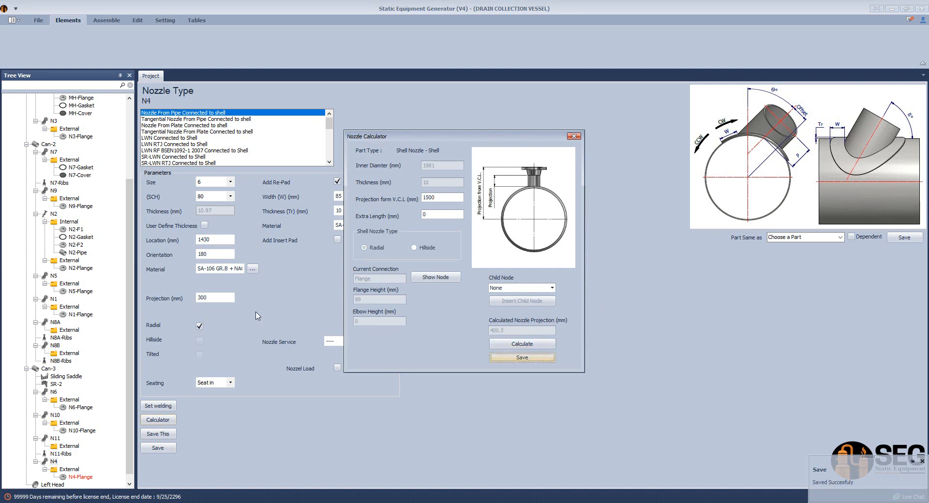
Set N4's nozzle welding dimensions A and B to 8 mm and save the welding detail.
{"action": "left_click", "coordinate": [162, 406]}
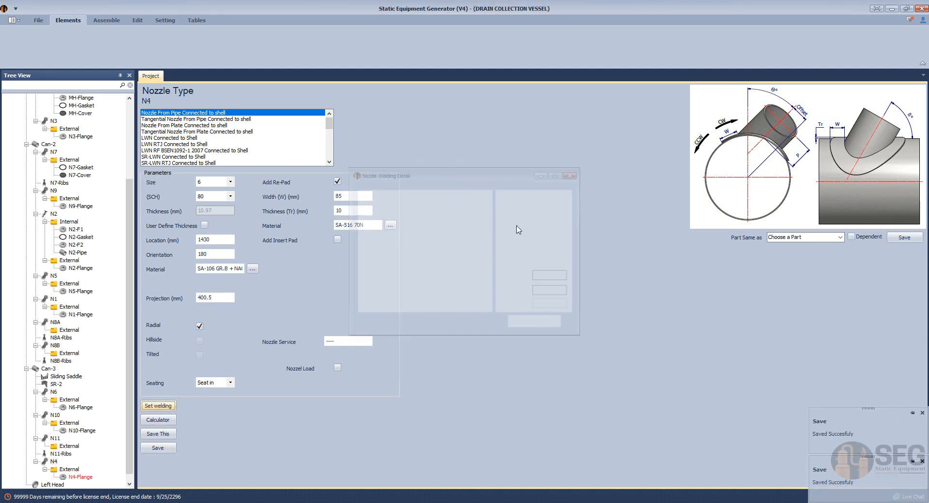
{"action": "left_click_drag", "start_coordinate": [549, 275], "coordinate": [515, 272]}
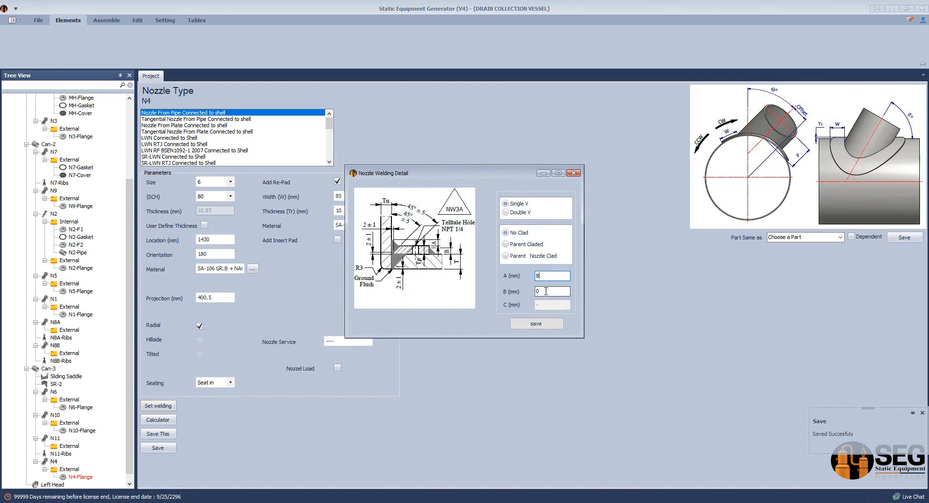
{"action": "left_click", "coordinate": [535, 324]}
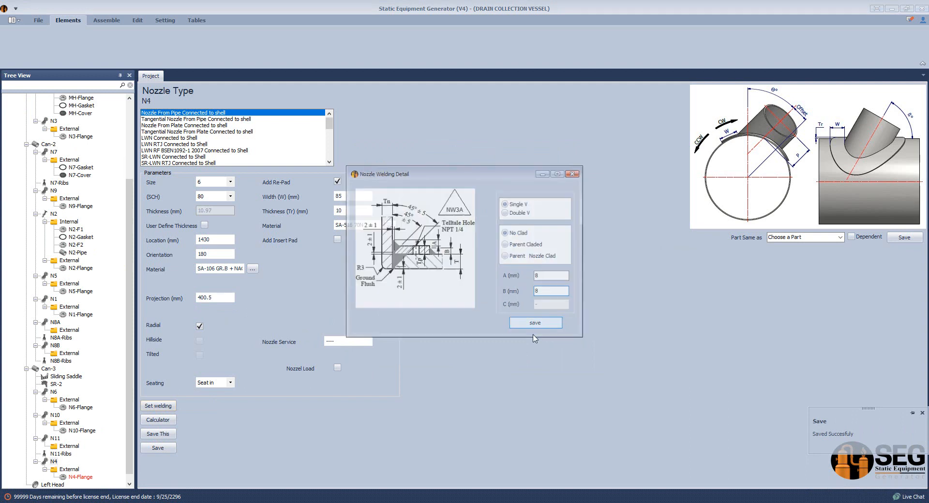
Update the vessel assembly in Inventor with N4 and view it from the left side.
{"action": "left_click", "coordinate": [106, 20]}
{"action": "key", "text": "alt+Tab"}
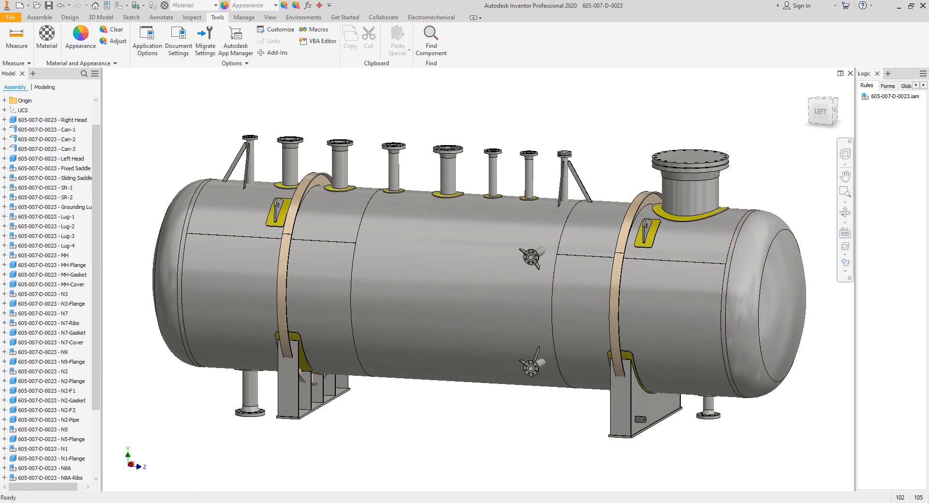
{"action": "left_click", "coordinate": [821, 113]}
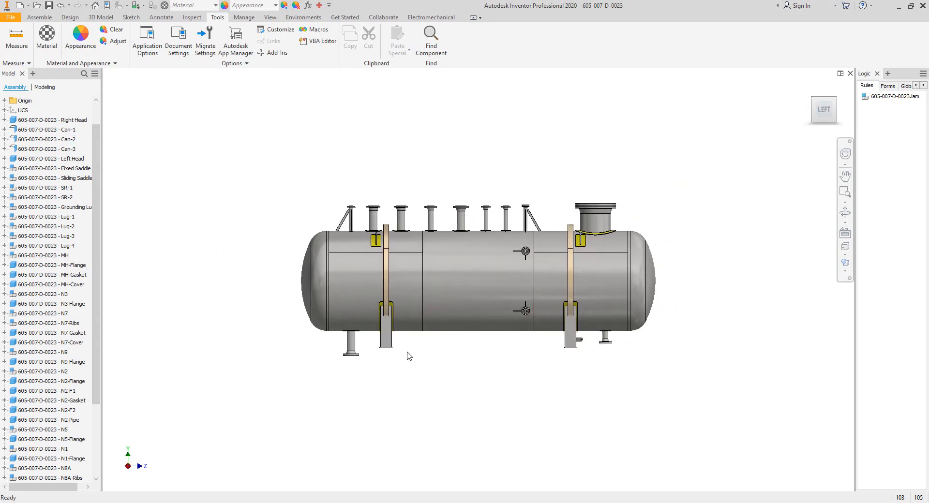
{"action": "middle_click", "coordinate": [406, 349]}
{"action": "middle_click", "coordinate": [405, 350]}
Look up N4's projection in GA.pdf, set its projection from the vessel centerline to 1250 mm, recalculate and save.
{"action": "mouse_move", "coordinate": [591, 502]}
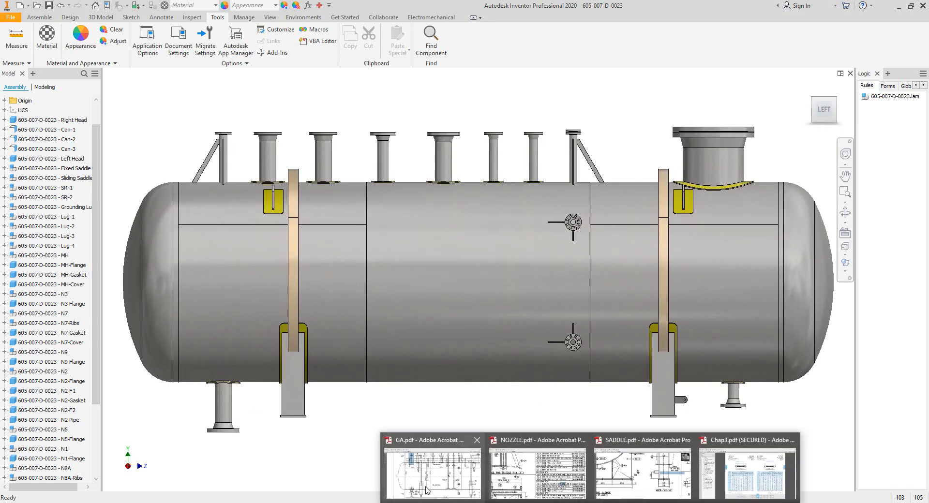
{"action": "left_click", "coordinate": [429, 487]}
{"action": "scroll", "coordinate": [381, 377], "scroll_direction": "down", "scroll_amount": 15}
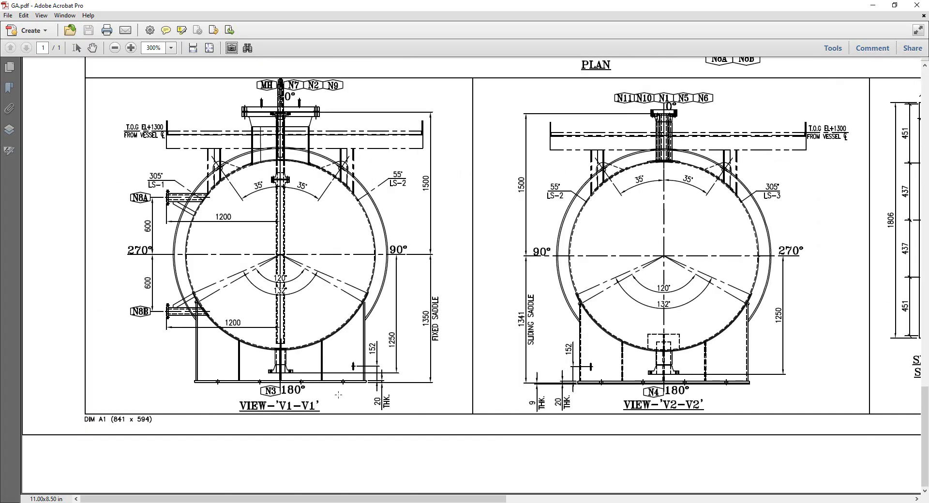
{"action": "left_click_drag", "start_coordinate": [385, 326], "coordinate": [404, 353]}
{"action": "key", "text": "alt+Tab"}
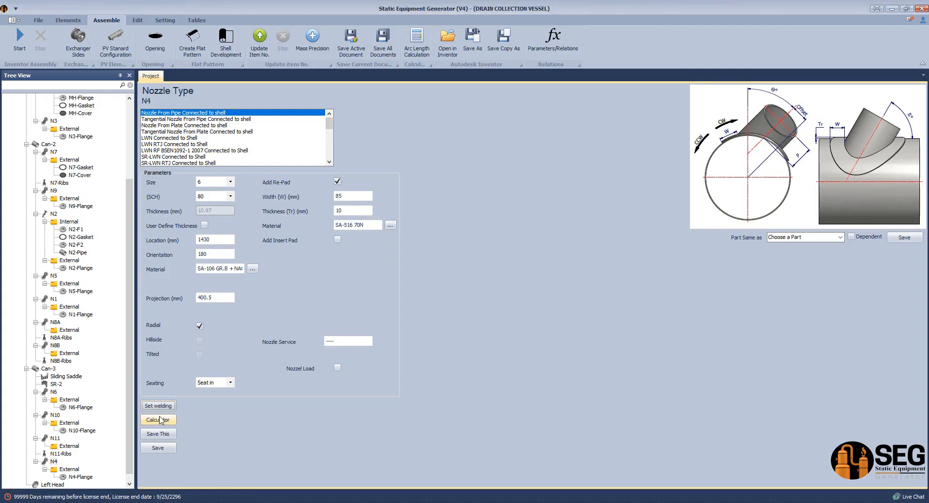
{"action": "left_click", "coordinate": [158, 420]}
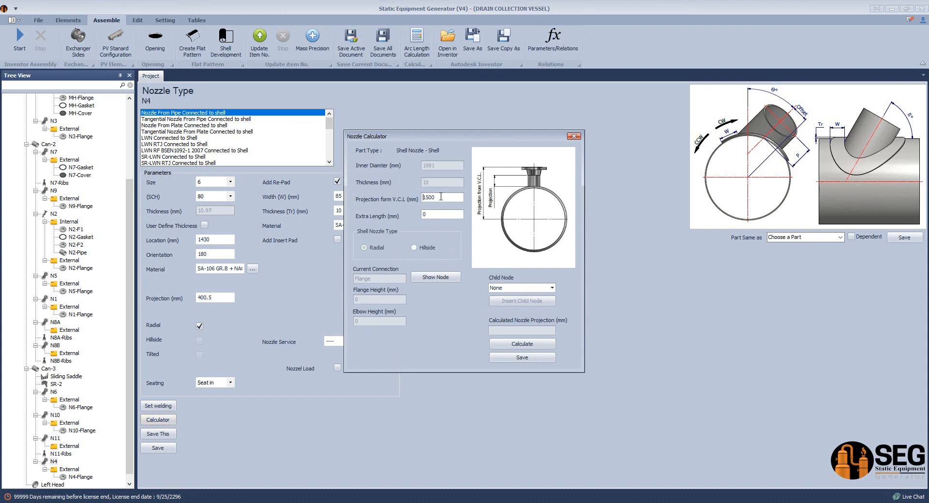
{"action": "left_click_drag", "start_coordinate": [437, 197], "coordinate": [394, 198]}
{"action": "type", "text": "1"}
{"action": "left_click", "coordinate": [524, 343]}
{"action": "left_click", "coordinate": [520, 359]}
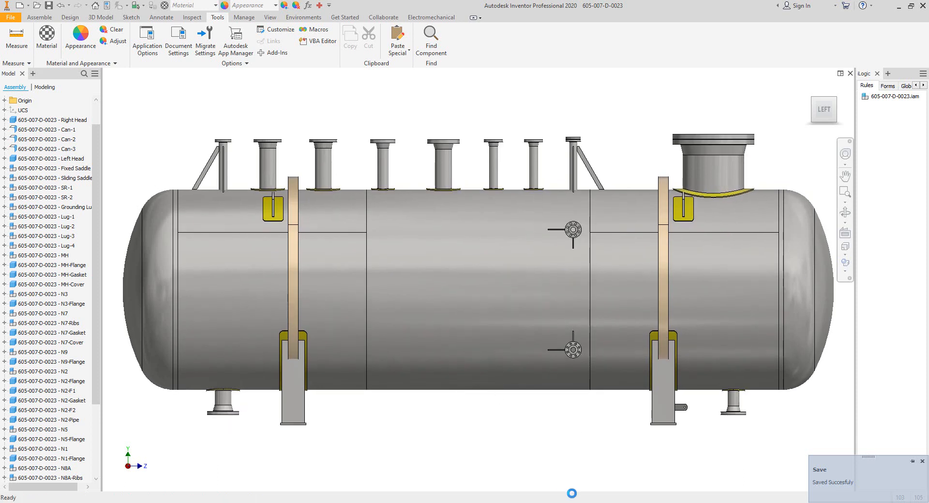
Examine the flanged ends of nozzles N10 and N11 in the GA.pdf elevation view.
{"action": "mouse_move", "coordinate": [591, 502]}
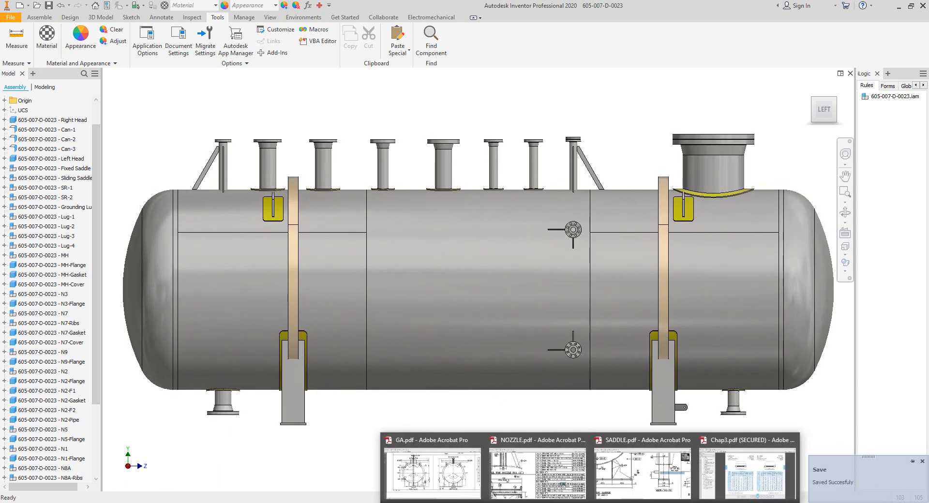
{"action": "left_click", "coordinate": [446, 465]}
{"action": "scroll", "coordinate": [458, 201], "scroll_direction": "up", "scroll_amount": 6}
{"action": "scroll", "coordinate": [457, 158], "scroll_direction": "up", "scroll_amount": 5}
{"action": "scroll", "coordinate": [457, 158], "scroll_direction": "left", "scroll_amount": 5}
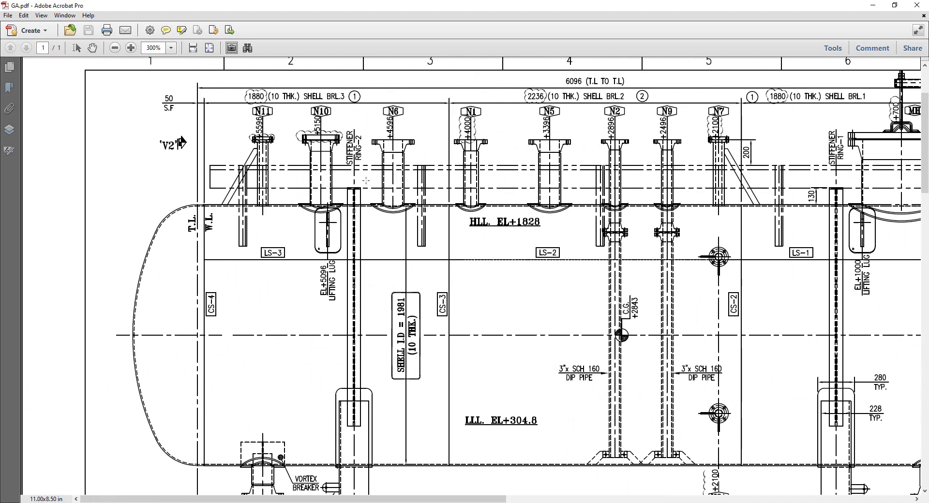
{"action": "left_click_drag", "start_coordinate": [233, 119], "coordinate": [352, 163]}
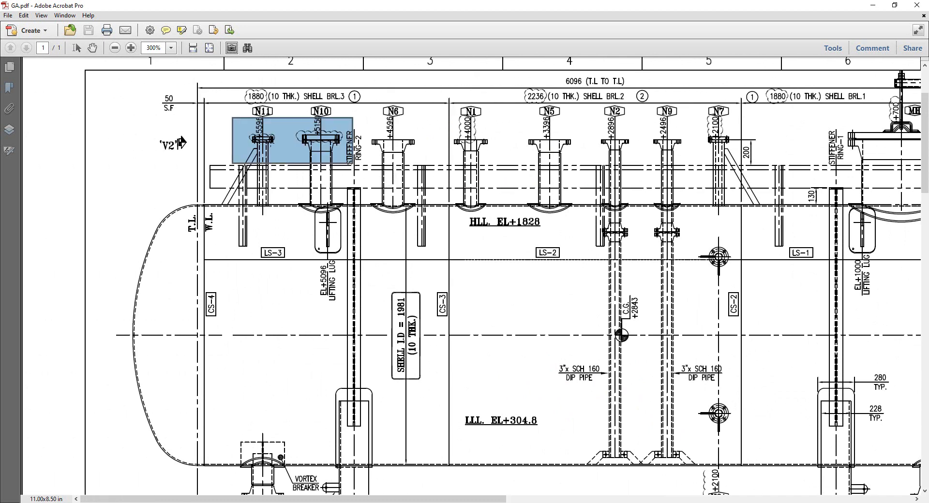
{"action": "scroll", "coordinate": [299, 147], "scroll_direction": "up", "scroll_amount": 4, "text": "ctrl"}
{"action": "scroll", "coordinate": [245, 130], "scroll_direction": "down", "scroll_amount": 2, "text": "ctrl"}
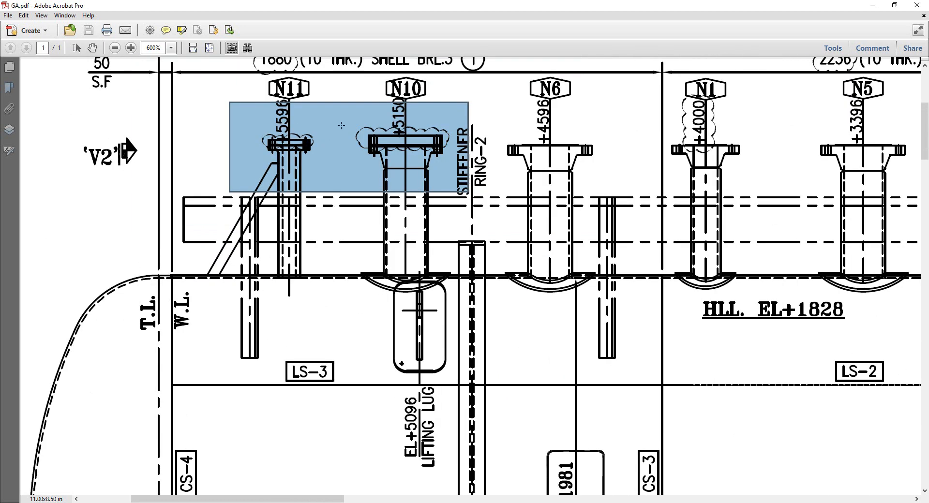
{"action": "left_click_drag", "start_coordinate": [378, 78], "coordinate": [450, 180]}
{"action": "left_click_drag", "start_coordinate": [221, 75], "coordinate": [355, 168]}
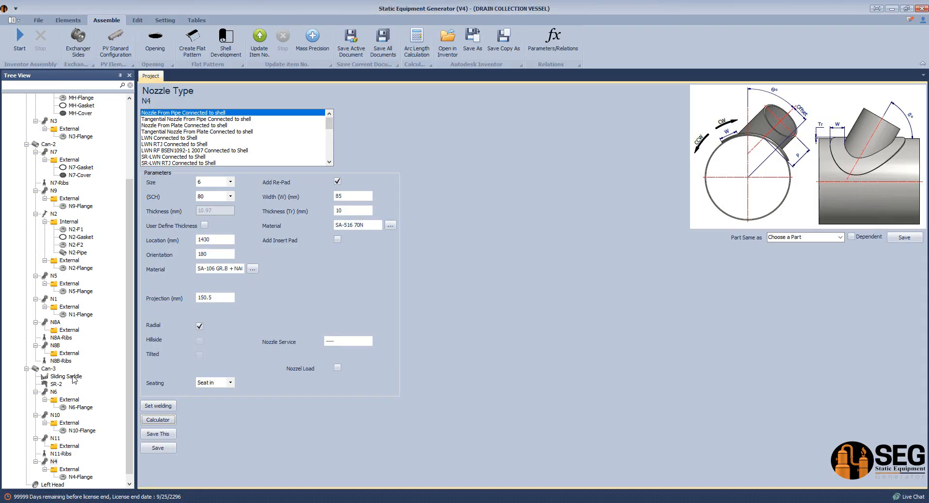
Add a gasket named N10-Gasket to the external side of nozzle N10.
{"action": "left_click", "coordinate": [65, 423]}
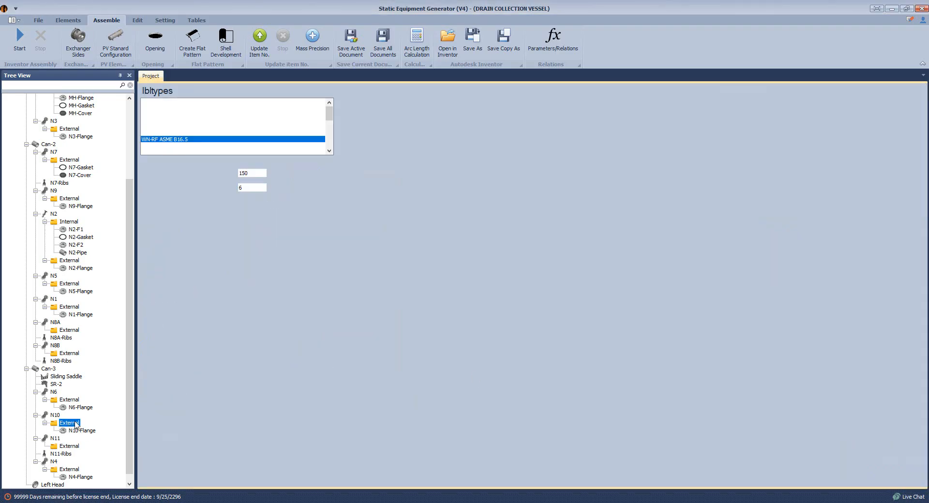
{"action": "left_click", "coordinate": [68, 20]}
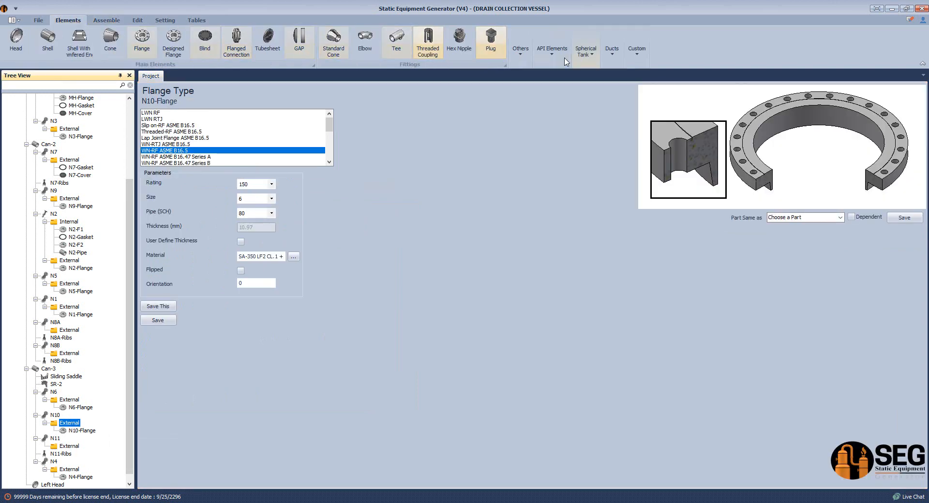
{"action": "left_click", "coordinate": [521, 49]}
{"action": "left_click", "coordinate": [526, 80]}
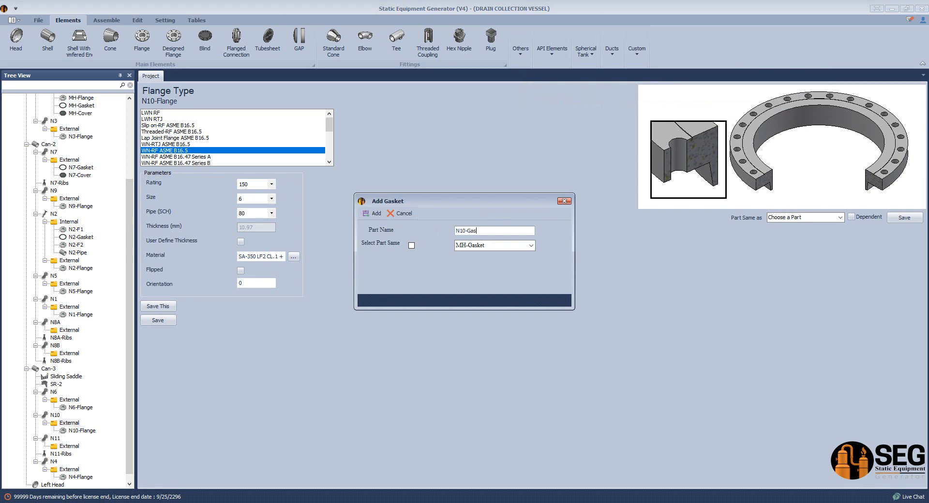
{"action": "key", "text": "Return"}
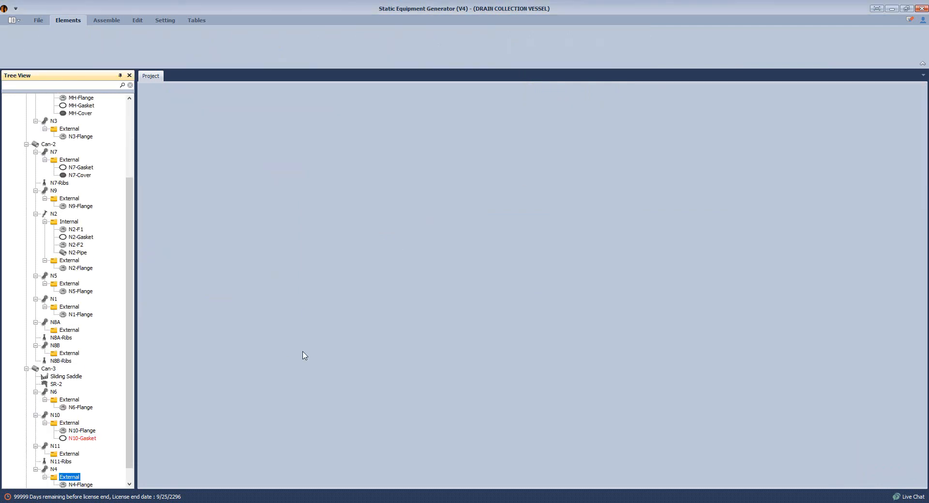
Define N10-Gasket as an RF Gasket For ASME B16.5 Flanges with size 6 and save it.
{"action": "left_click", "coordinate": [83, 439]}
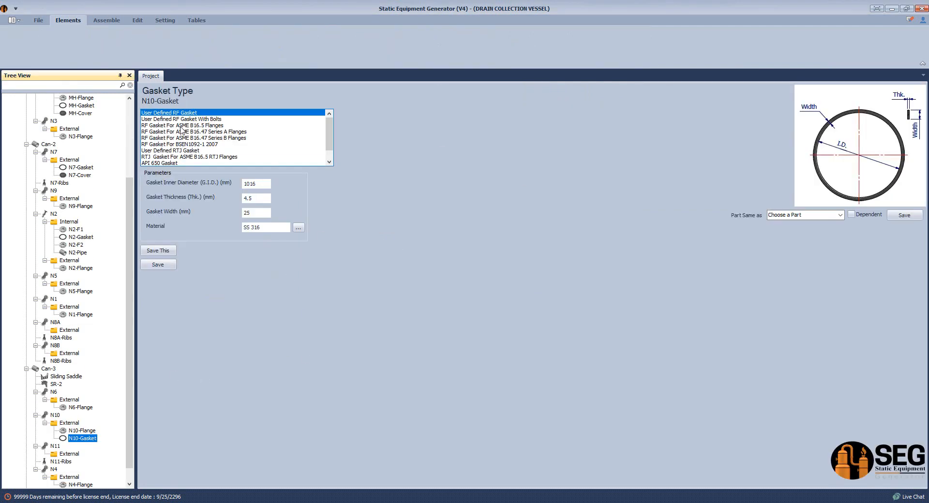
{"action": "left_click", "coordinate": [181, 127]}
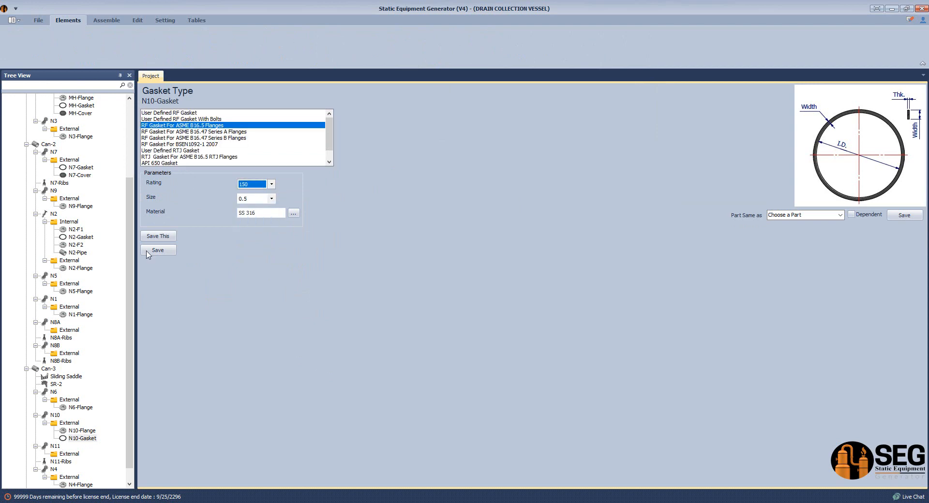
{"action": "left_click", "coordinate": [84, 437]}
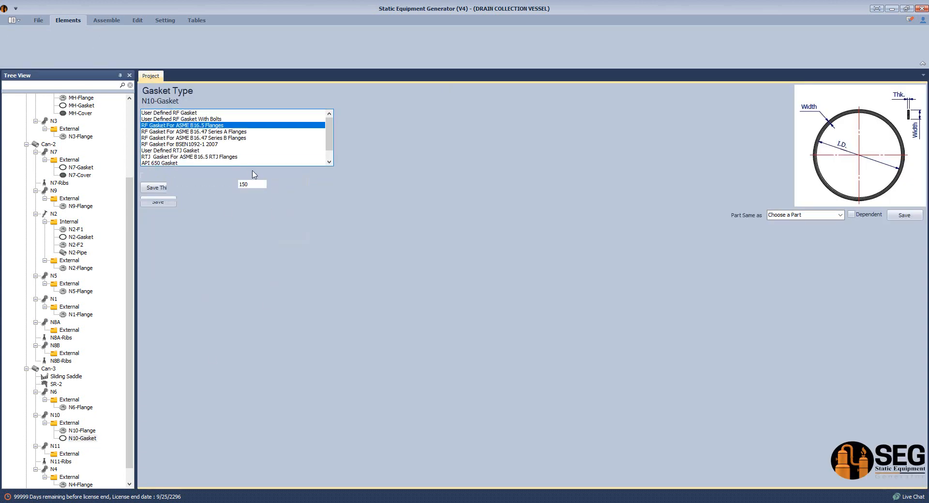
{"action": "left_click", "coordinate": [261, 199]}
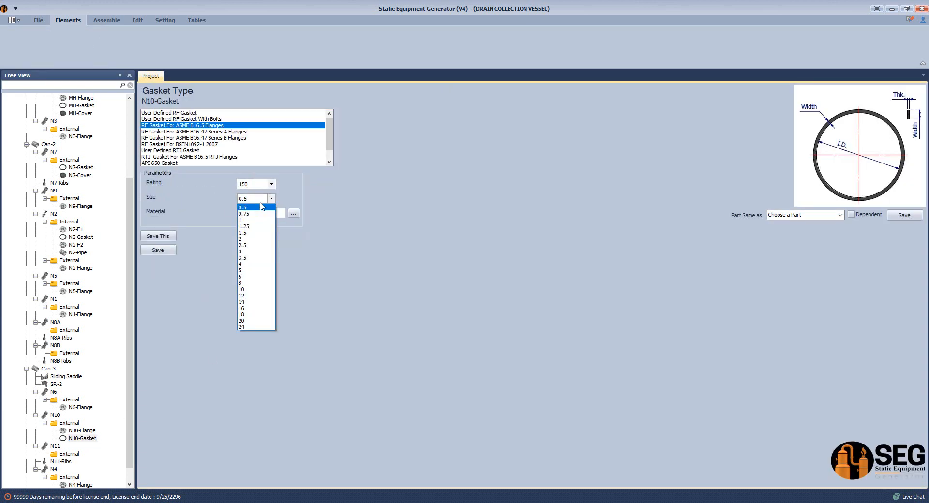
{"action": "left_click", "coordinate": [251, 278]}
{"action": "left_click", "coordinate": [158, 251]}
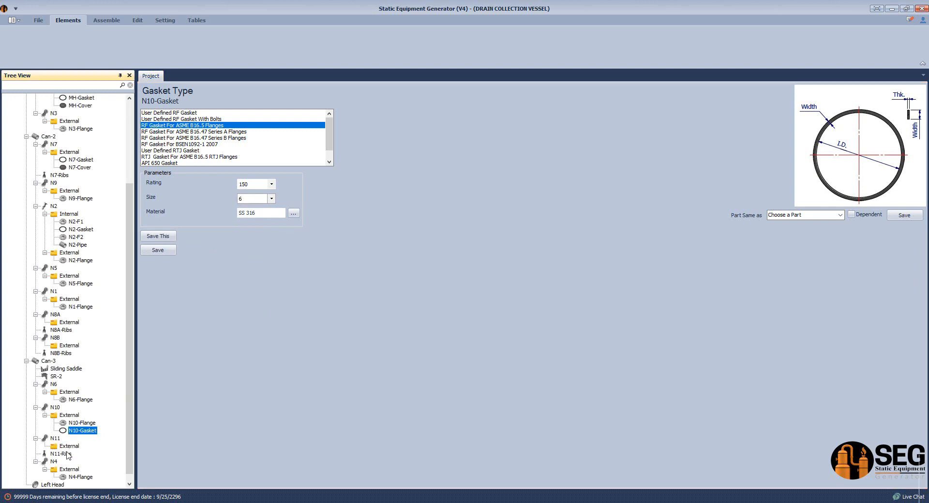
Add a blind named N10-Cover to the external side of nozzle N10.
{"action": "left_click", "coordinate": [68, 447]}
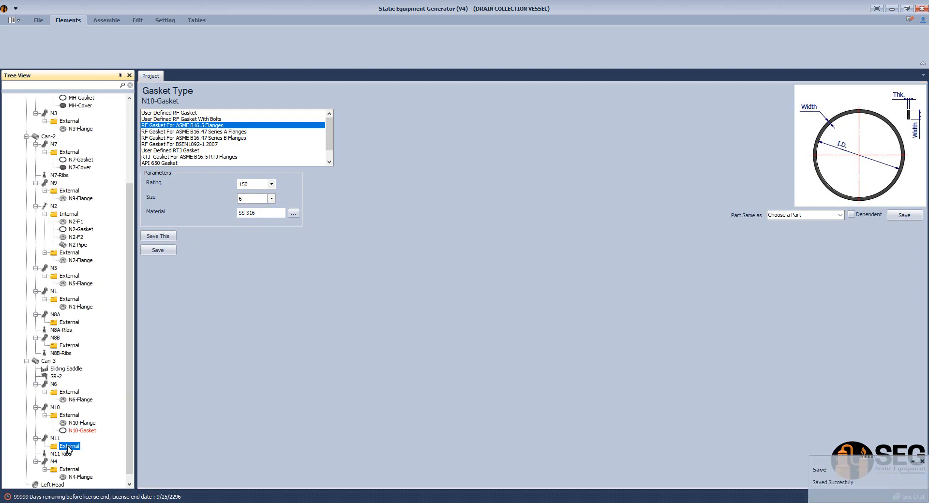
{"action": "left_click", "coordinate": [69, 416]}
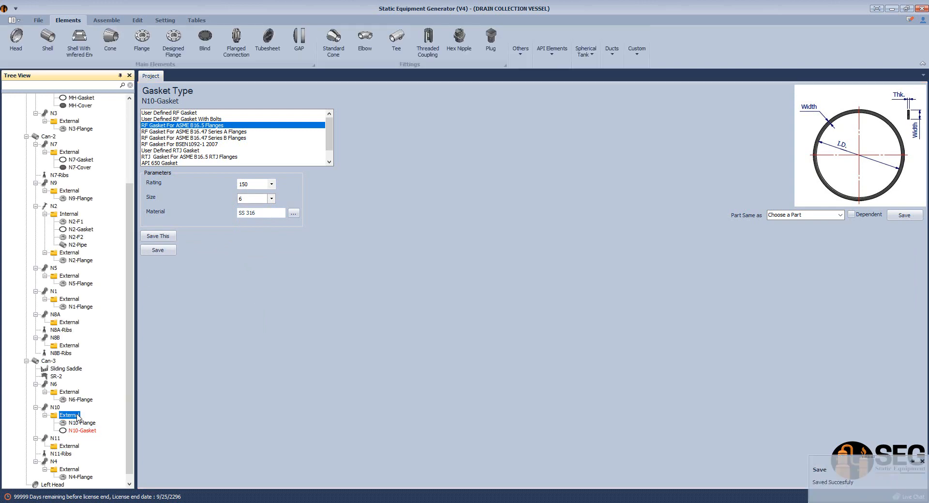
{"action": "left_click", "coordinate": [205, 39]}
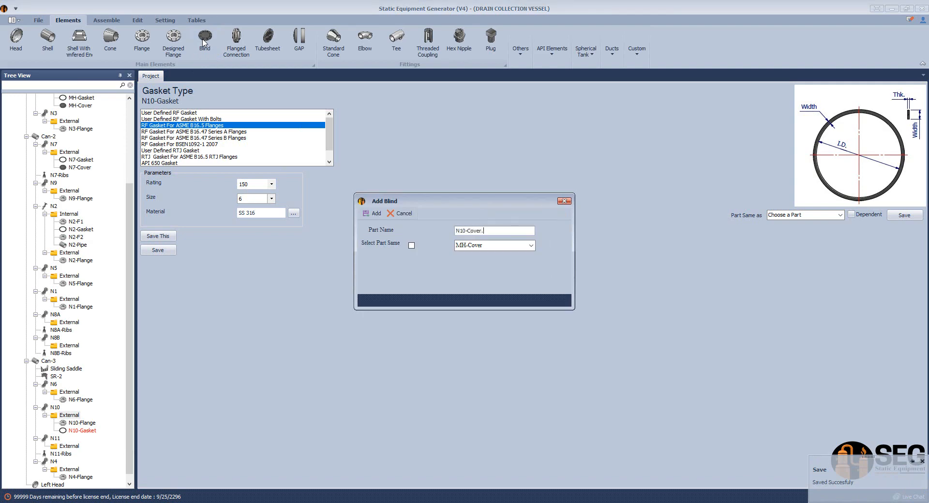
{"action": "key", "text": "Return"}
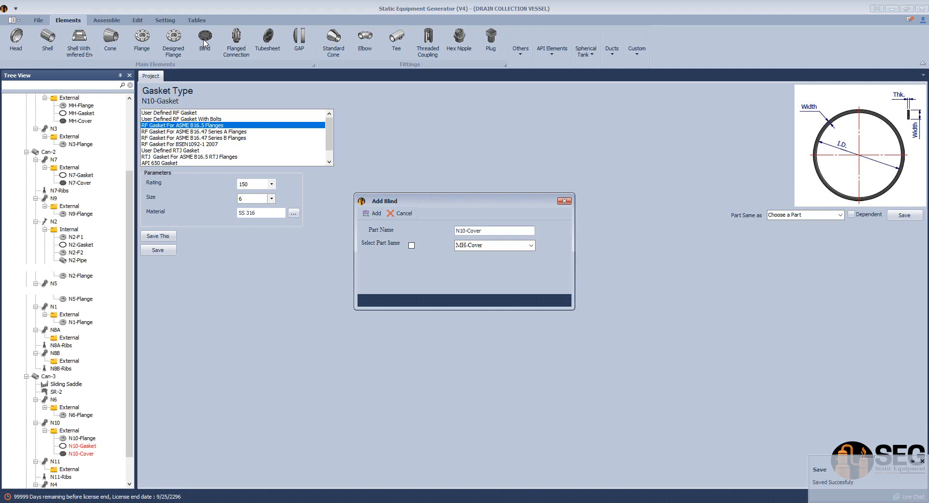
Define N10-Cover as an RF Blind ASME B16.5 with size 6 and flip its direction.
{"action": "left_click", "coordinate": [89, 441]}
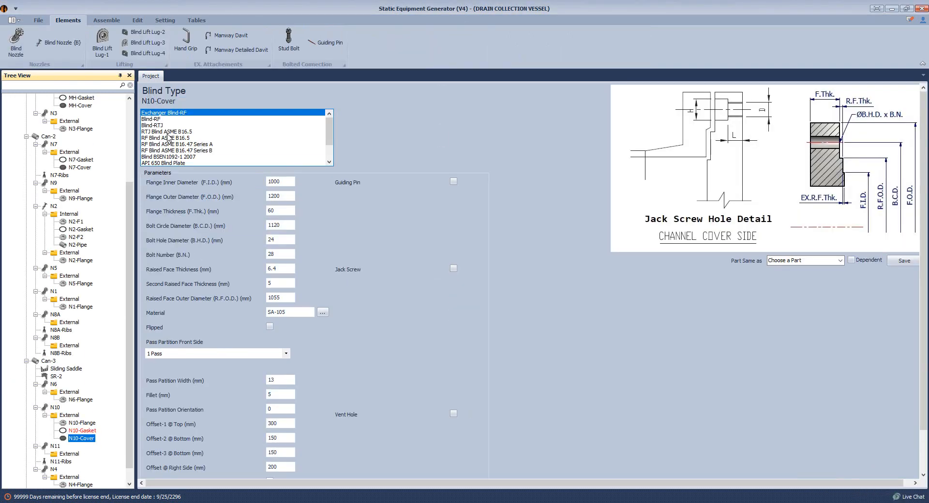
{"action": "left_click", "coordinate": [166, 139]}
{"action": "left_click", "coordinate": [256, 199]}
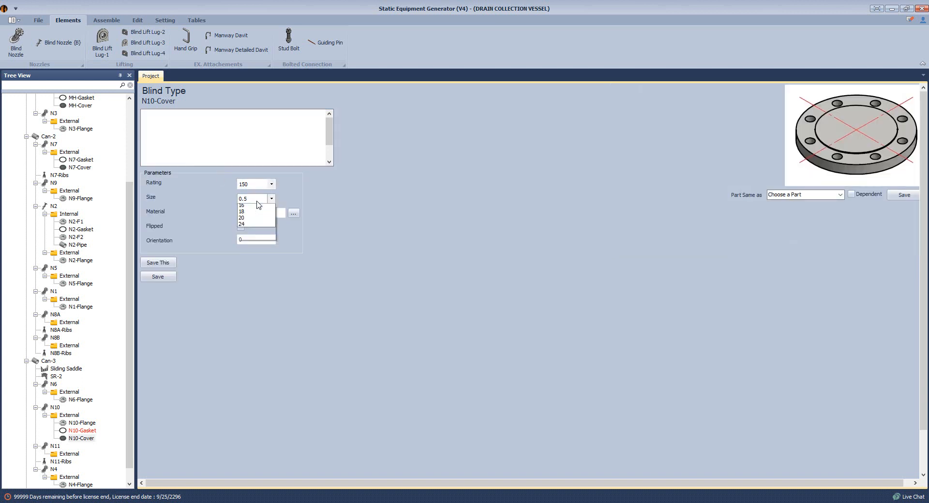
{"action": "left_click", "coordinate": [248, 277]}
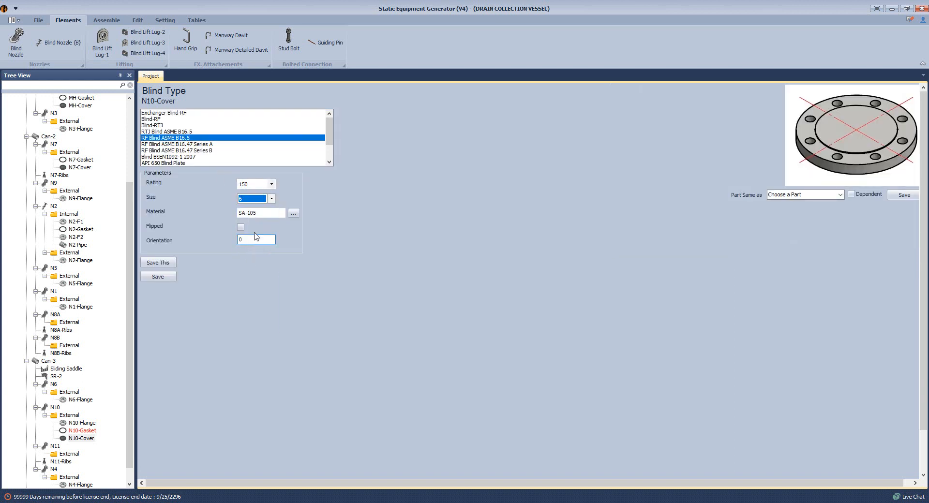
{"action": "left_click", "coordinate": [240, 228]}
Copy SA-350 LF2 CL.1 + NACE +HIC from the Excel Material List as N10-Cover's material and save the cover.
{"action": "key", "text": "alt+Tab"}
{"action": "key", "text": "ctrl+c"}
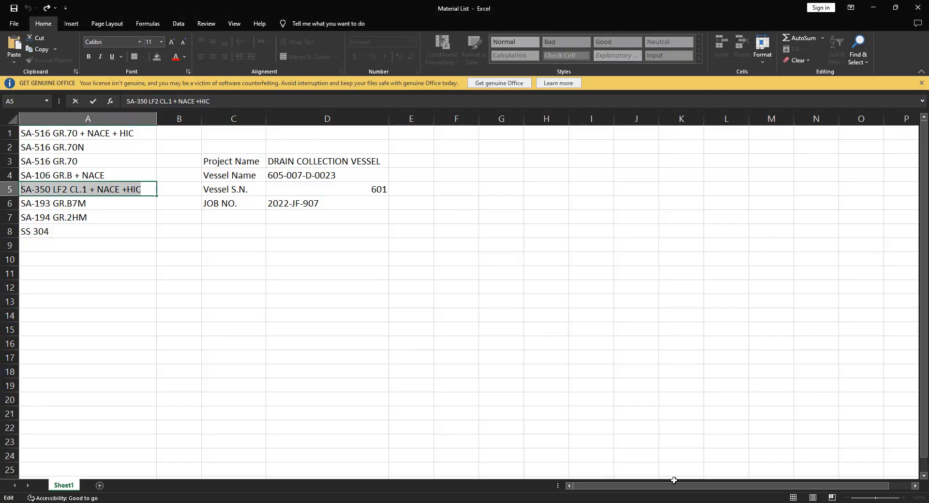
{"action": "key", "text": "alt+Tab"}
{"action": "double_click", "coordinate": [255, 213]}
{"action": "key", "text": "ctrl+v"}
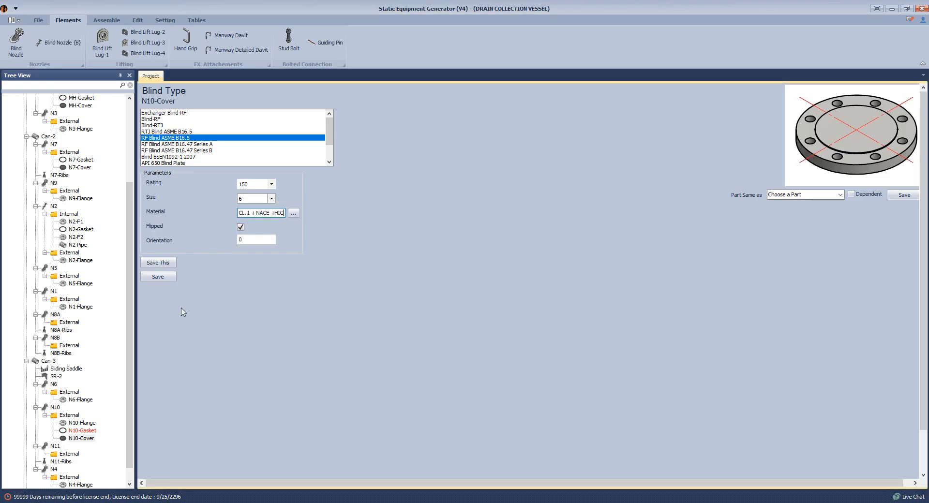
{"action": "left_click", "coordinate": [159, 278]}
Add a gasket named N11-Gasket to the external side of nozzle N11.
{"action": "left_click", "coordinate": [73, 447]}
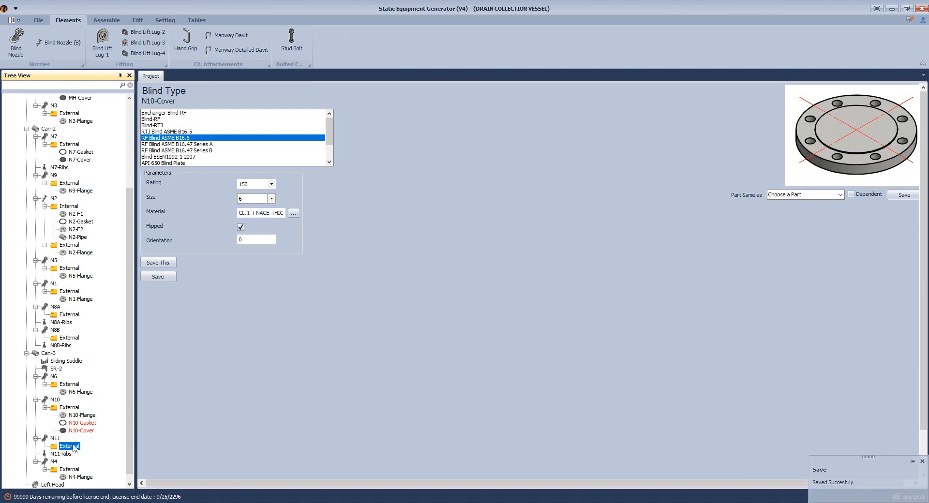
{"action": "left_click", "coordinate": [520, 49]}
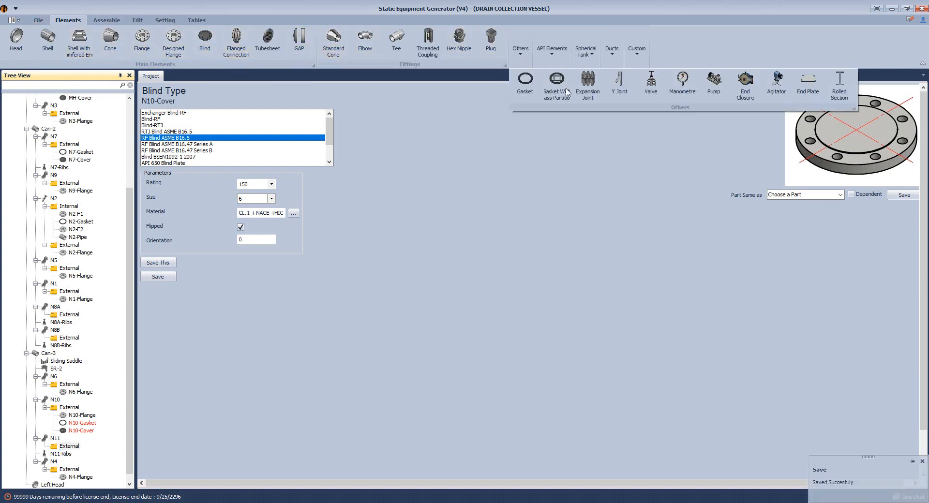
{"action": "left_click", "coordinate": [526, 84]}
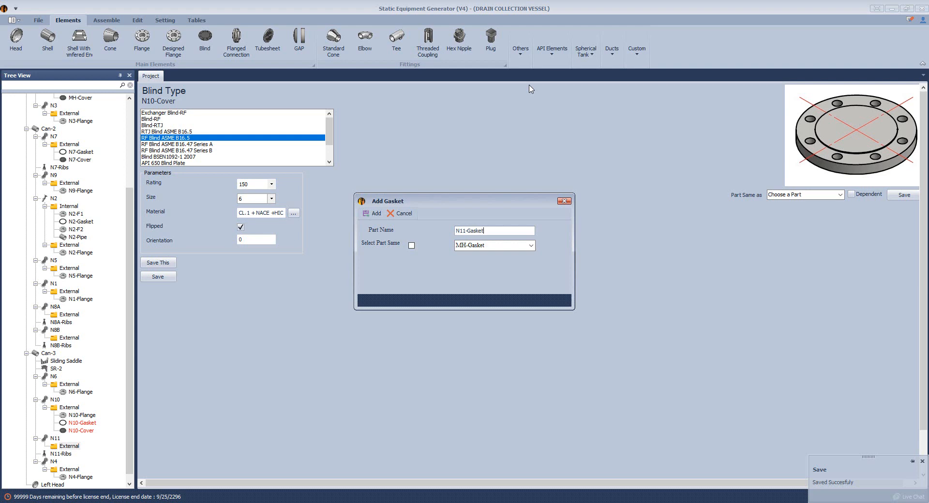
{"action": "key", "text": "Return"}
Define N11-Gasket as an RF Gasket For ASME B16.5 Flanges with rating 300 and size 2, and save it.
{"action": "left_click", "coordinate": [94, 455]}
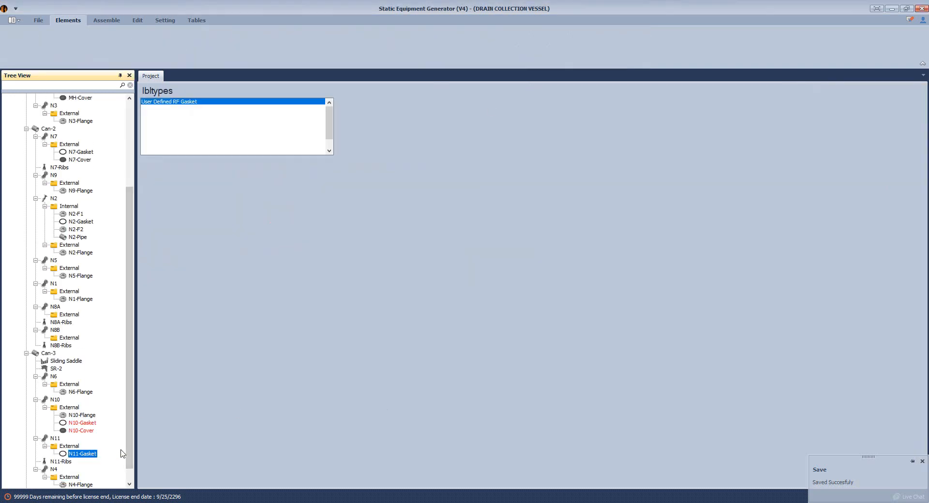
{"action": "left_click", "coordinate": [183, 126]}
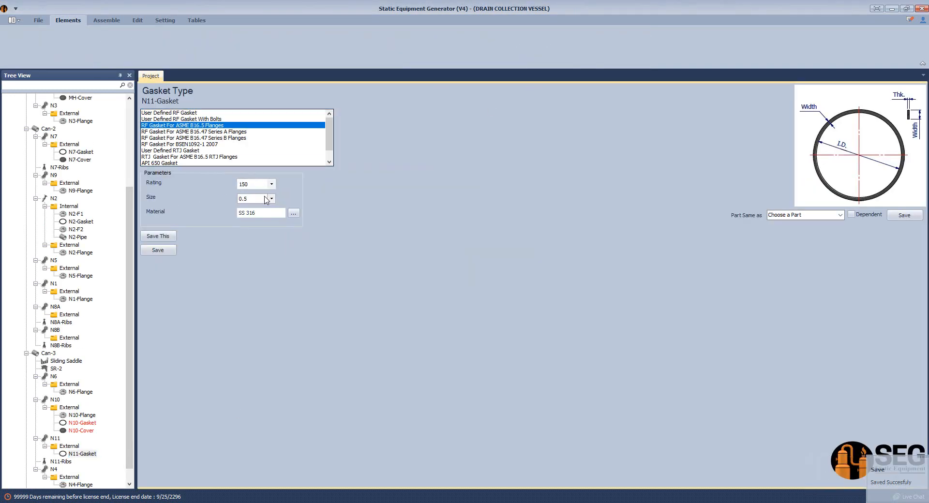
{"action": "left_click", "coordinate": [265, 200]}
{"action": "left_click", "coordinate": [266, 186]}
{"action": "left_click", "coordinate": [266, 186]}
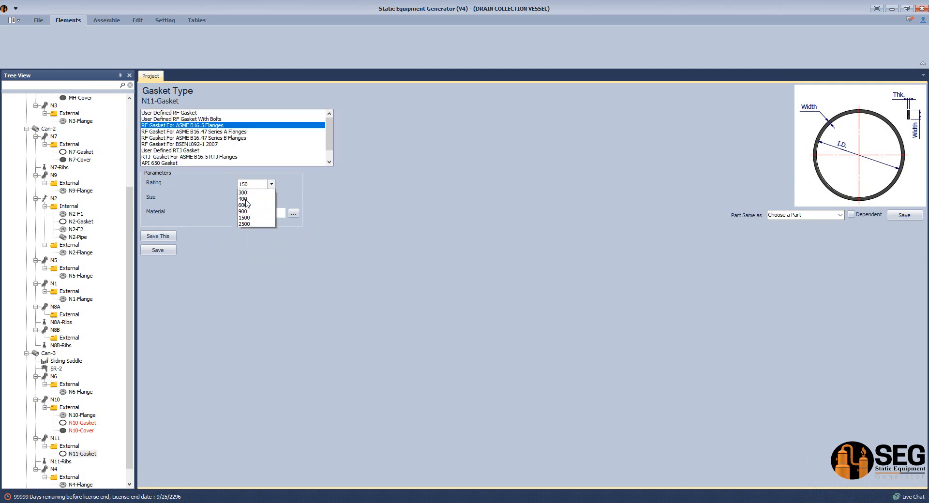
{"action": "left_click", "coordinate": [243, 192]}
{"action": "left_click", "coordinate": [266, 199]}
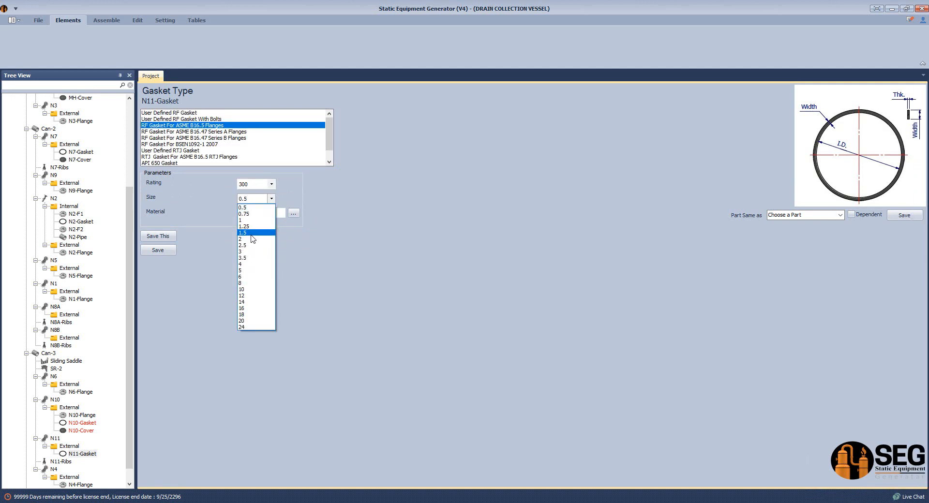
{"action": "left_click", "coordinate": [253, 239]}
{"action": "left_click", "coordinate": [157, 250]}
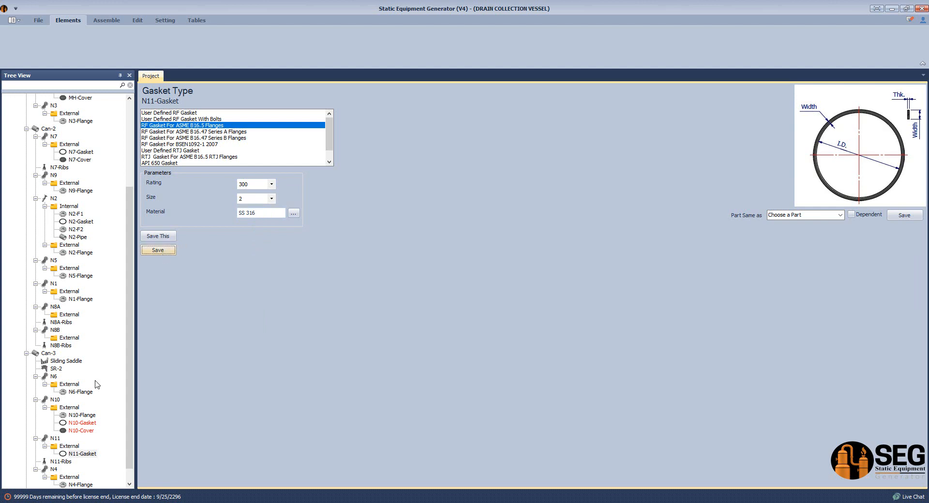
Add a blind named N11-Cover to the external side of nozzle N11.
{"action": "left_click", "coordinate": [69, 438]}
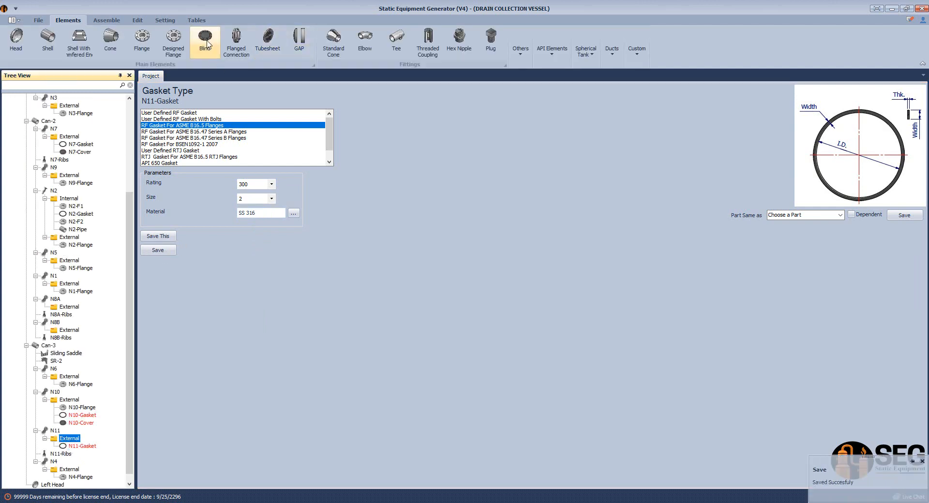
{"action": "left_click", "coordinate": [205, 42]}
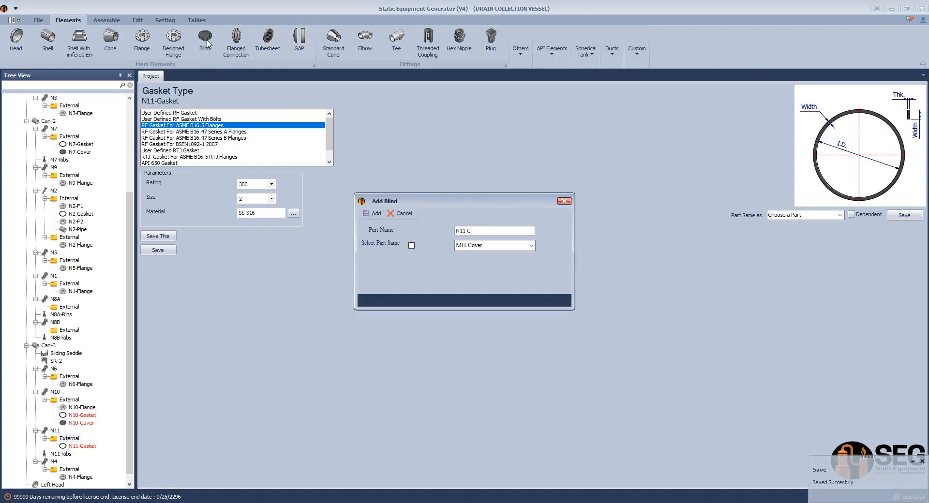
{"action": "key", "text": "Return"}
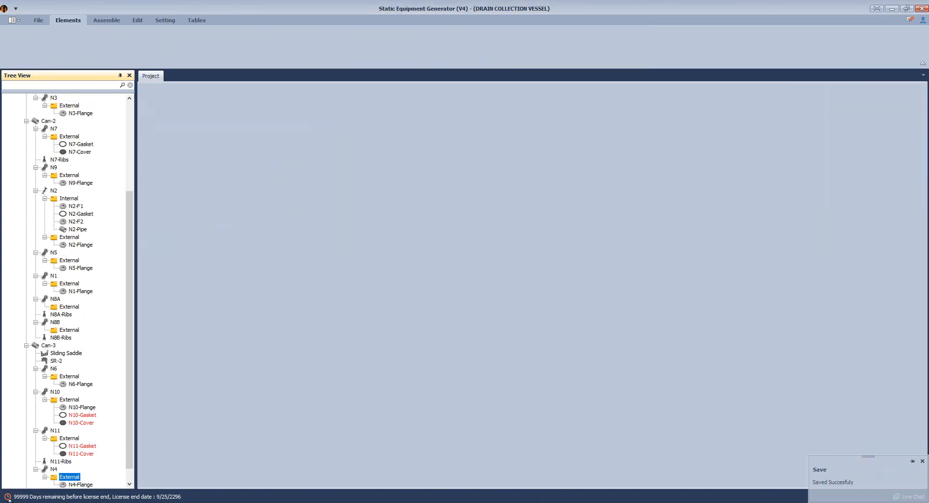
Define N11-Cover as an RF Blind ASME B16.5 with rating 300 and size 3.
{"action": "left_click", "coordinate": [85, 454]}
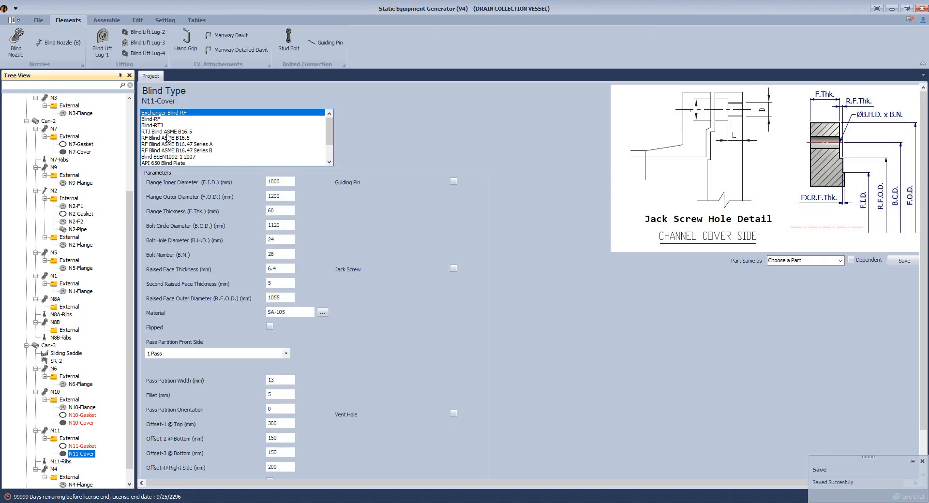
{"action": "left_click", "coordinate": [158, 139]}
{"action": "left_click", "coordinate": [255, 184]}
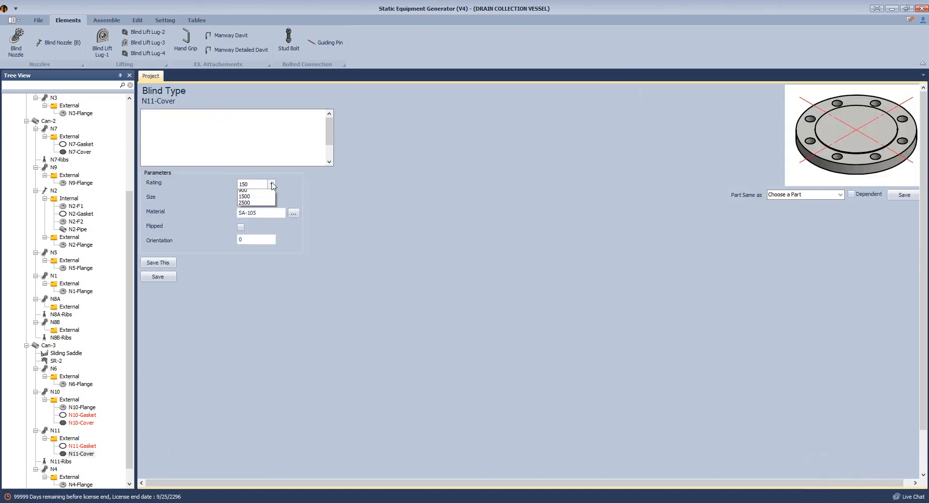
{"action": "left_click", "coordinate": [254, 199]}
{"action": "left_click", "coordinate": [257, 199]}
{"action": "left_click", "coordinate": [253, 250]}
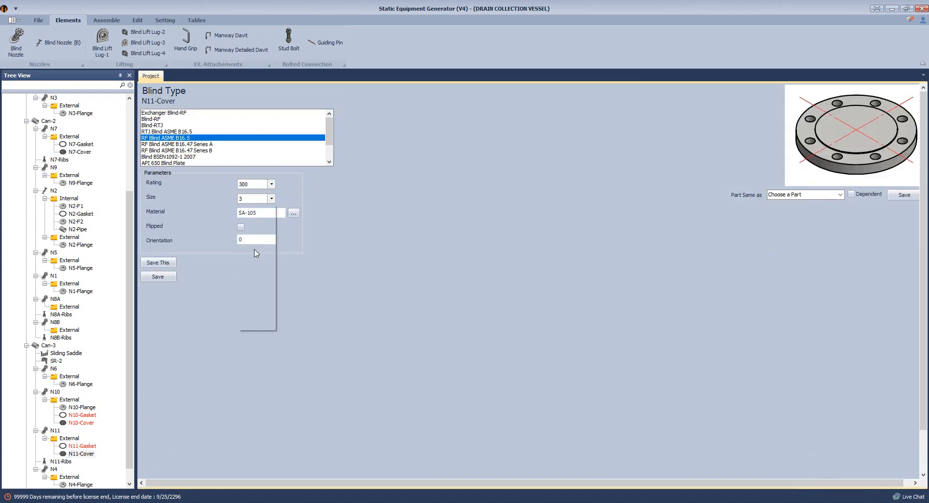
Set N11-Cover's material to SA-350 LF2 CL.1 + NACE +HIC, flip the cover and save it.
{"action": "left_click_drag", "start_coordinate": [264, 214], "coordinate": [222, 213]}
{"action": "key", "text": "ctrl+v"}
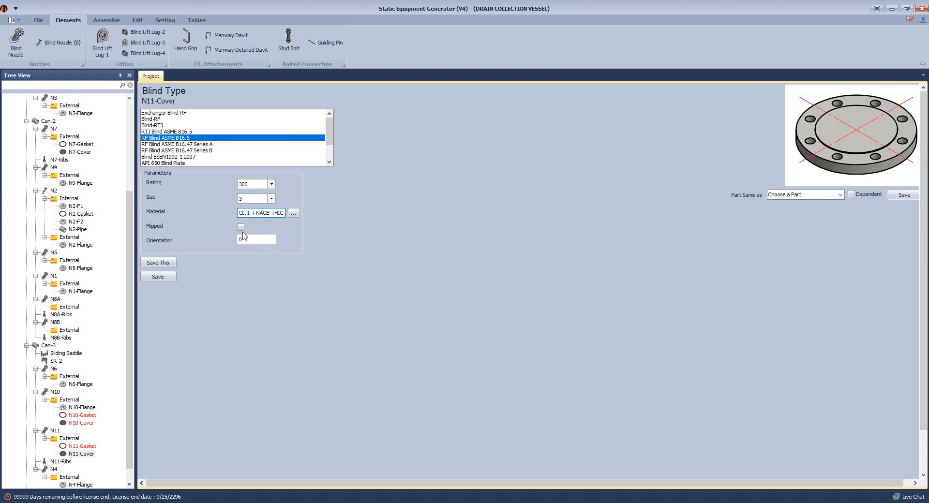
{"action": "left_click", "coordinate": [241, 228]}
{"action": "left_click", "coordinate": [158, 276]}
Update the vessel assembly in Inventor with the new gaskets and covers of nozzles N10 and N11.
{"action": "left_click", "coordinate": [107, 20]}
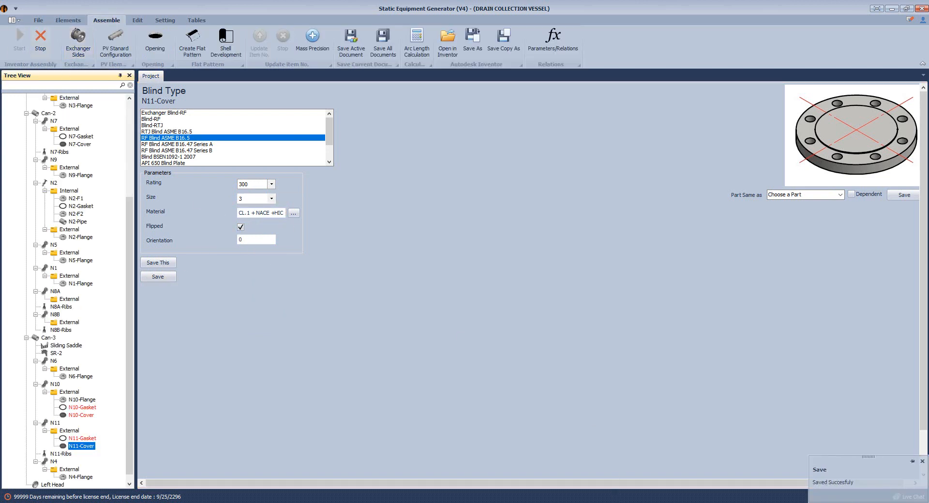
{"action": "left_click", "coordinate": [15, 42]}
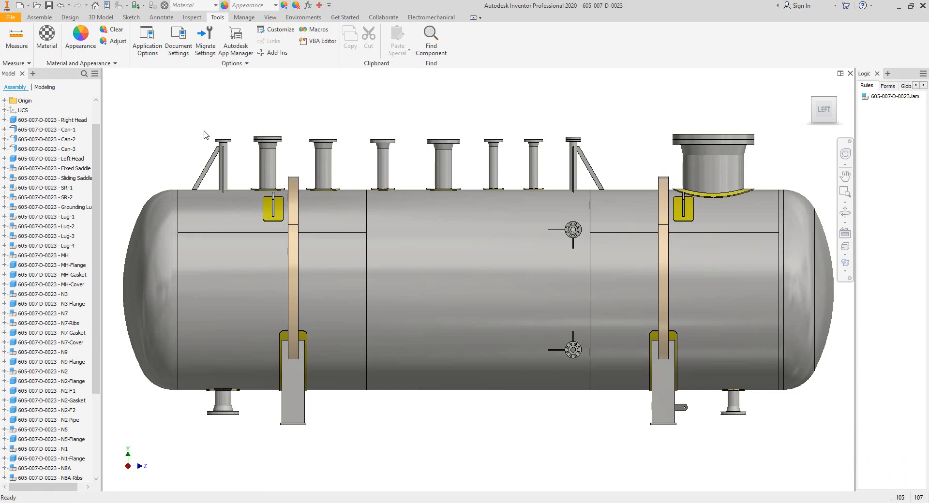
In Static Equipment Generator, set N11-Cover's size to 2, save it and update the vessel assembly in Inventor.
{"action": "scroll", "coordinate": [220, 140], "scroll_direction": "down", "scroll_amount": 5}
{"action": "scroll", "coordinate": [207, 133], "scroll_direction": "down", "scroll_amount": 4}
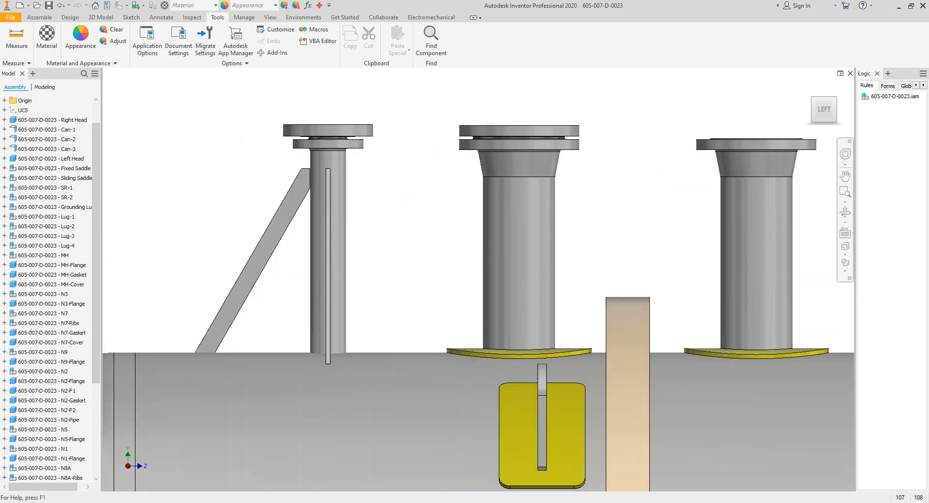
{"action": "key", "text": "alt+Tab"}
{"action": "left_click", "coordinate": [272, 198]}
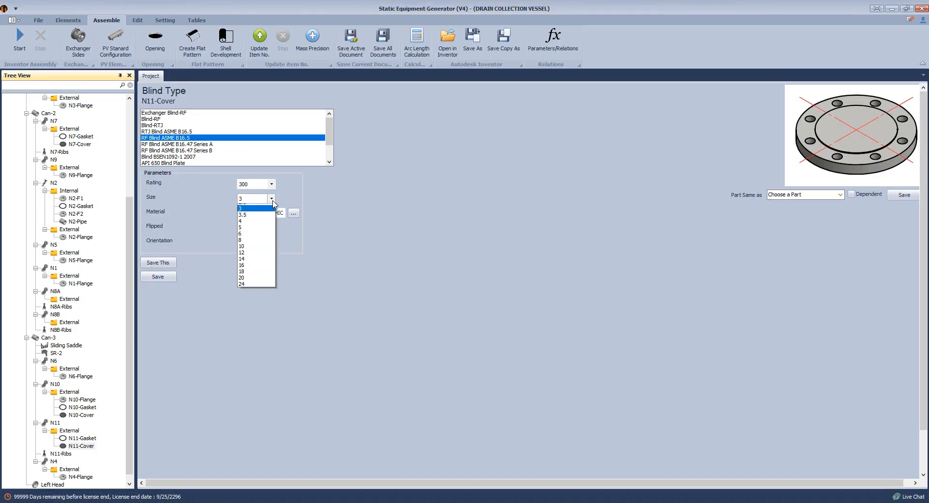
{"action": "left_click", "coordinate": [255, 234]}
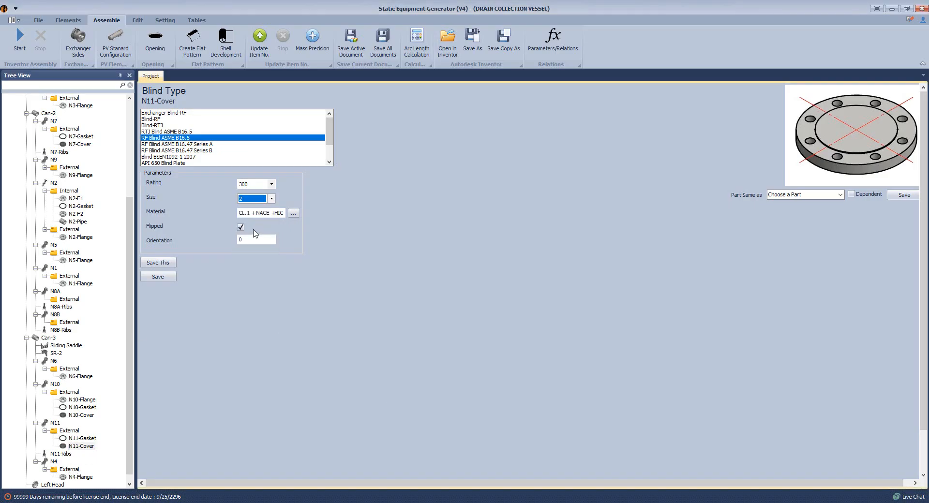
{"action": "left_click", "coordinate": [160, 277]}
{"action": "left_click", "coordinate": [20, 41]}
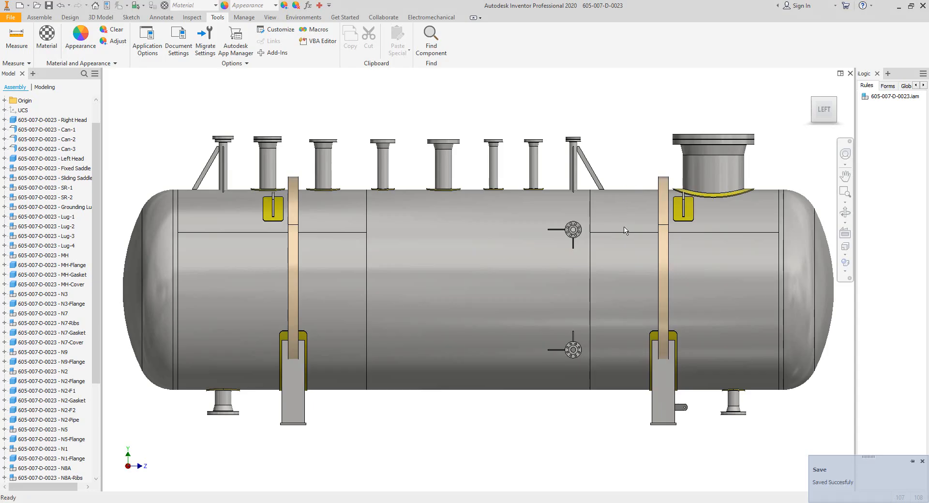
Inspect the updated covers on N10 and N11 and the whole vessel from isometric, rotated and left views.
{"action": "scroll", "coordinate": [232, 139], "scroll_direction": "up", "scroll_amount": 5}
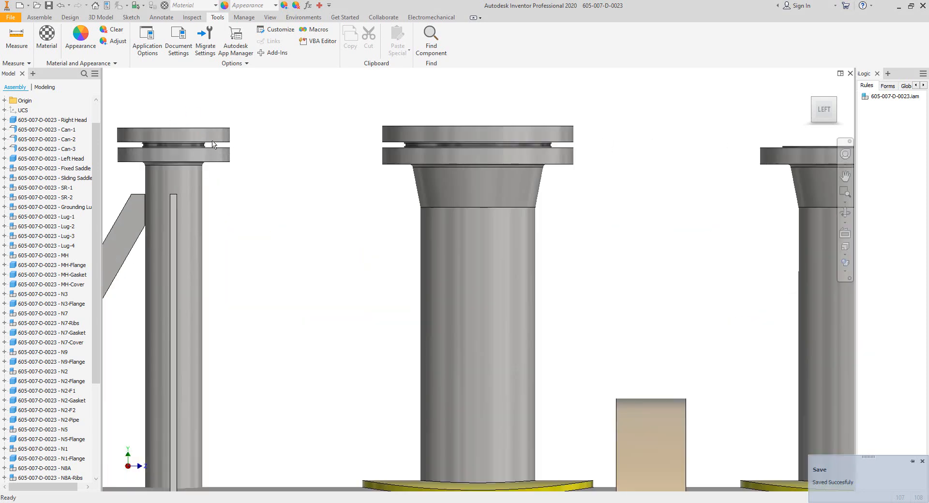
{"action": "key", "text": "ctrl+s"}
{"action": "key", "text": "F5"}
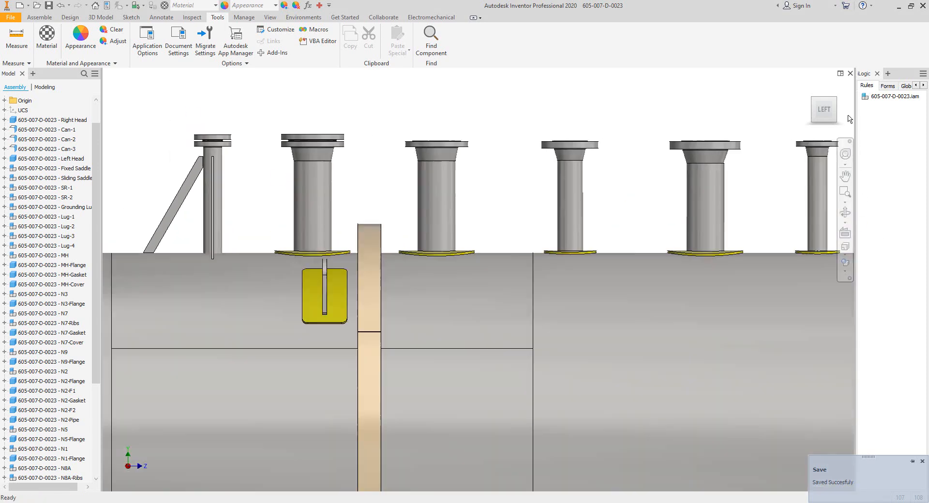
{"action": "left_click", "coordinate": [834, 99]}
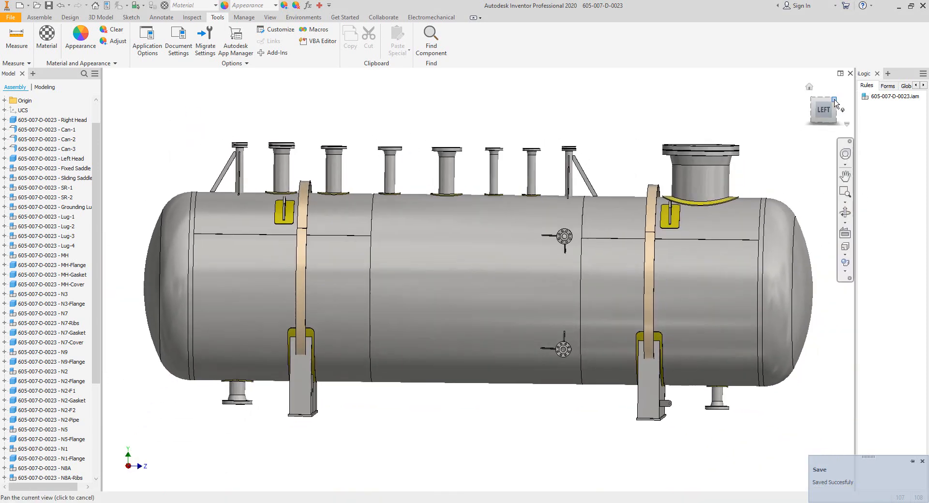
{"action": "scroll", "coordinate": [557, 252], "scroll_direction": "down", "scroll_amount": 3}
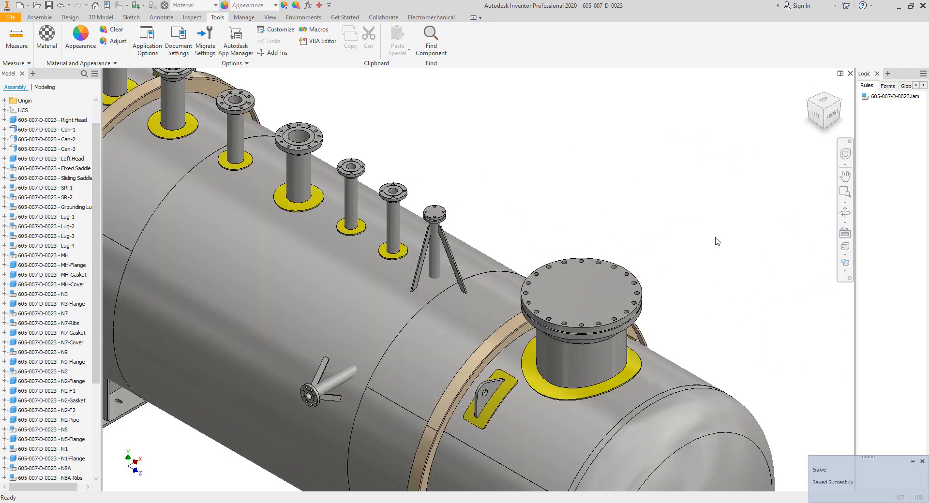
{"action": "left_click", "coordinate": [844, 212]}
{"action": "scroll", "coordinate": [627, 221], "scroll_direction": "up", "scroll_amount": 3}
{"action": "left_click_drag", "start_coordinate": [581, 329], "coordinate": [641, 271]}
{"action": "left_click_drag", "start_coordinate": [440, 291], "coordinate": [462, 311]}
{"action": "right_click", "coordinate": [524, 222]}
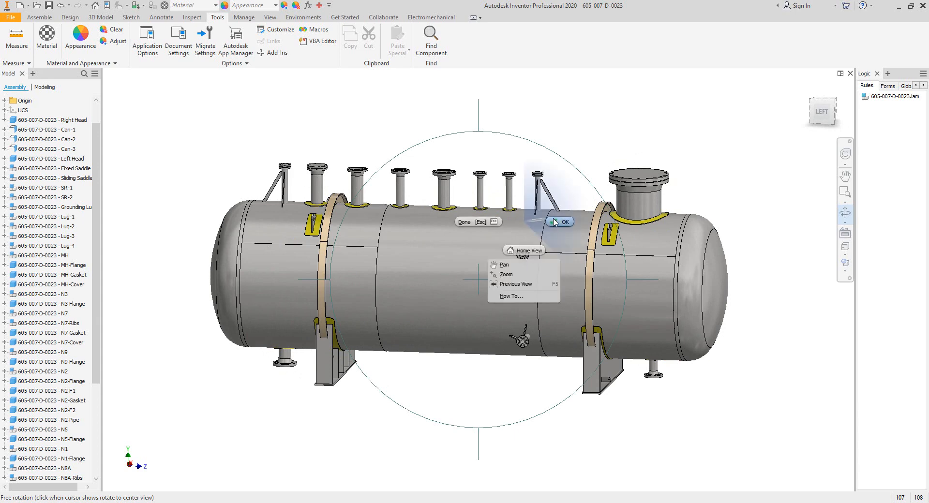
{"action": "left_click", "coordinate": [552, 221]}
{"action": "left_click", "coordinate": [821, 114]}
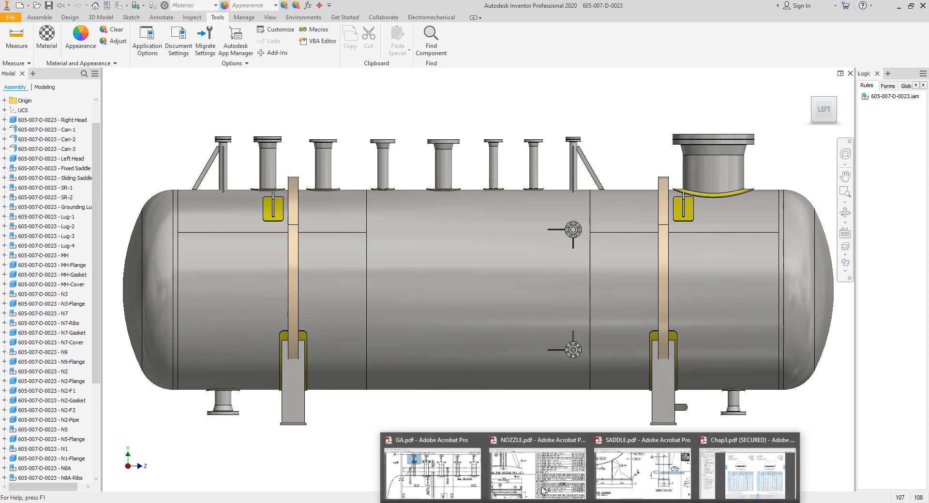
Examine the elevation in GA.pdf around the sliding saddle, N4 vortex breaker, manhole davit and dip pipe supports.
{"action": "left_click", "coordinate": [446, 462]}
{"action": "scroll", "coordinate": [490, 257], "scroll_direction": "down", "scroll_amount": 2, "text": "ctrl"}
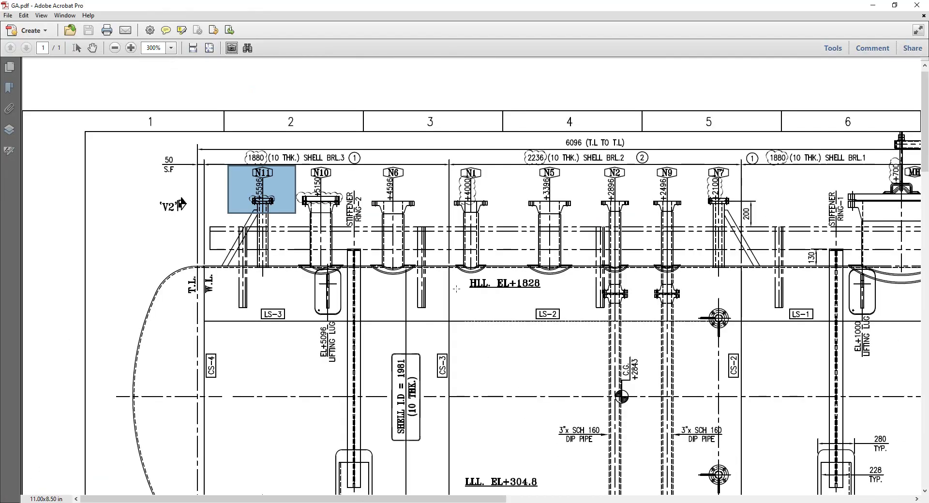
{"action": "scroll", "coordinate": [457, 290], "scroll_direction": "down", "scroll_amount": 6}
{"action": "middle_click_drag", "start_coordinate": [372, 162], "coordinate": [372, 216]}
{"action": "scroll", "coordinate": [372, 216], "scroll_direction": "up", "scroll_amount": 5}
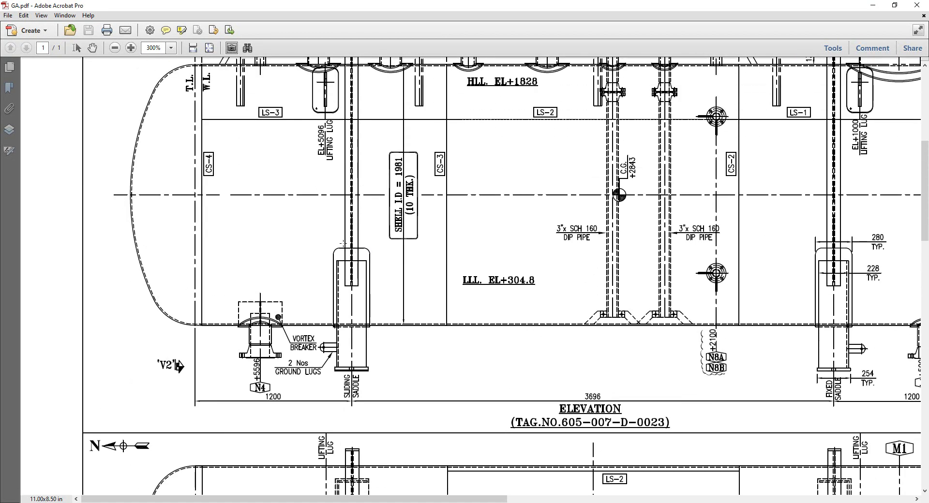
{"action": "left_click_drag", "start_coordinate": [313, 235], "coordinate": [386, 312]}
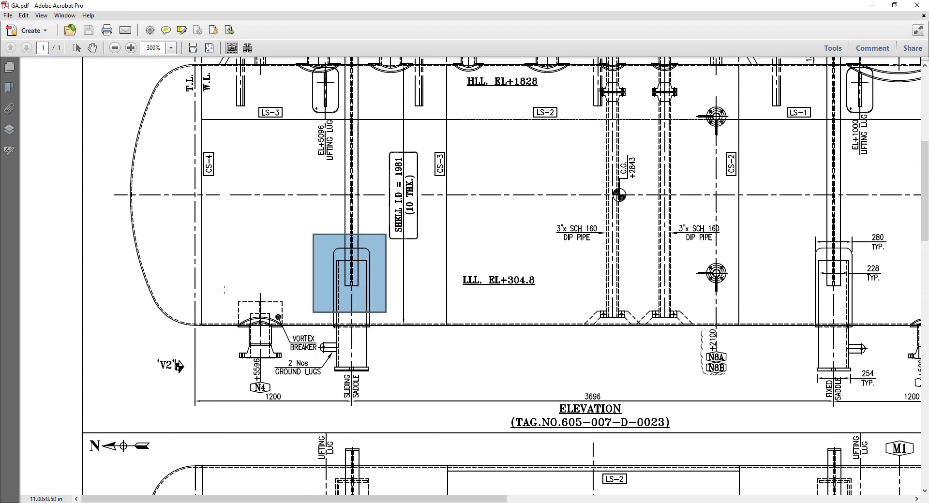
{"action": "left_click_drag", "start_coordinate": [222, 287], "coordinate": [294, 336]}
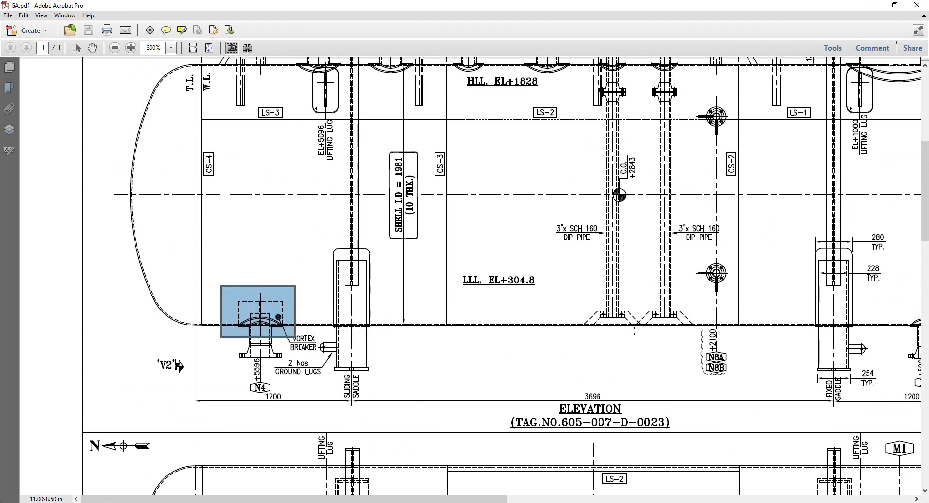
{"action": "mouse_move", "coordinate": [638, 332]}
{"action": "middle_mouse_down"}
{"action": "mouse_move", "coordinate": [643, 319]}
{"action": "mouse_move", "coordinate": [590, 328]}
{"action": "mouse_move", "coordinate": [599, 378]}
{"action": "middle_mouse_up"}
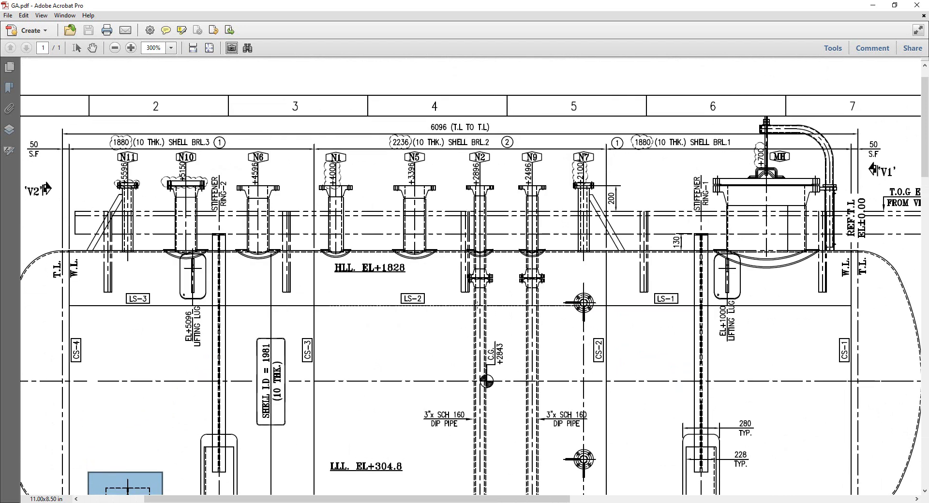
{"action": "left_click_drag", "start_coordinate": [677, 160], "coordinate": [732, 204]}
{"action": "left_click_drag", "start_coordinate": [759, 112], "coordinate": [851, 264]}
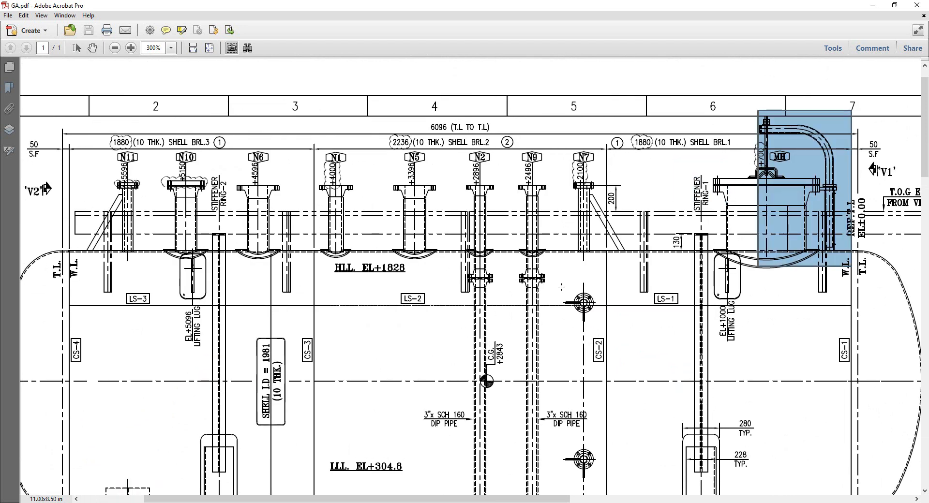
{"action": "key", "text": "ctrl+minus"}
{"action": "left_click_drag", "start_coordinate": [393, 357], "coordinate": [481, 387]}
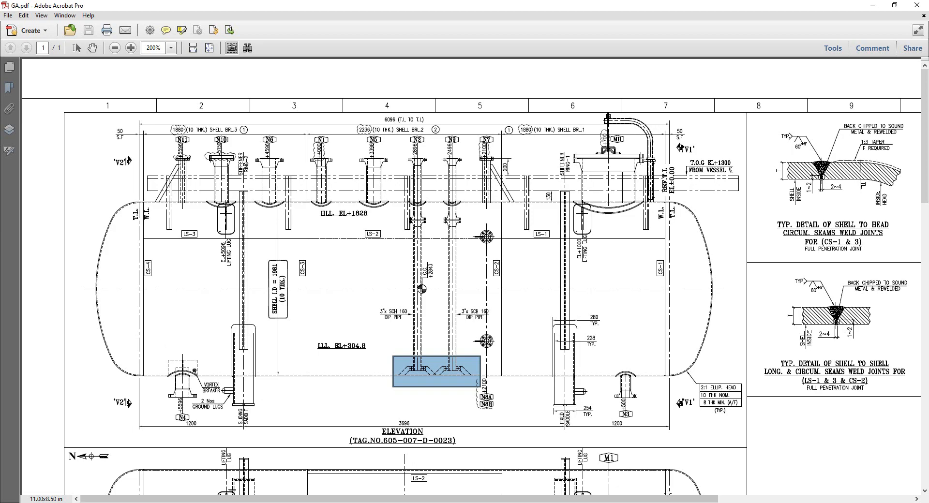
Switch to Inventor and cut the vessel assembly with a half section view on the YZ plane.
{"action": "key", "text": "alt+Tab"}
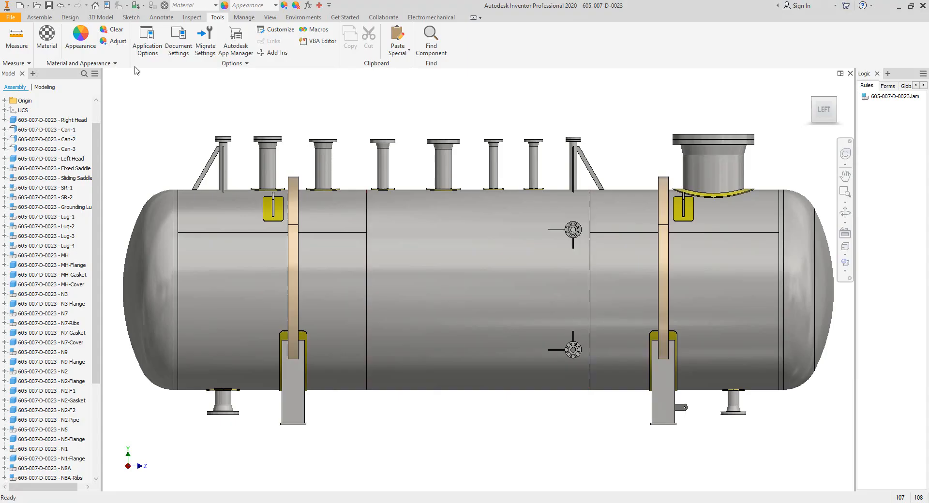
{"action": "left_click", "coordinate": [270, 17]}
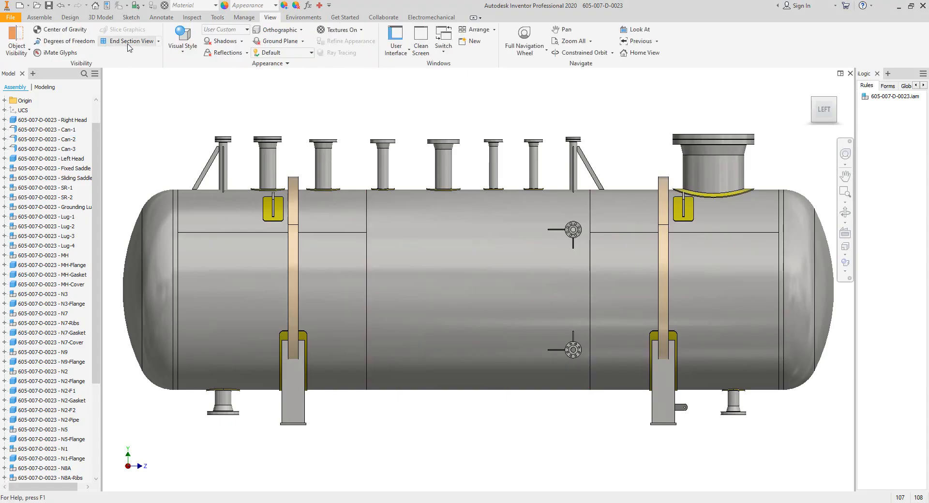
{"action": "left_click", "coordinate": [159, 42]}
{"action": "left_click", "coordinate": [136, 68]}
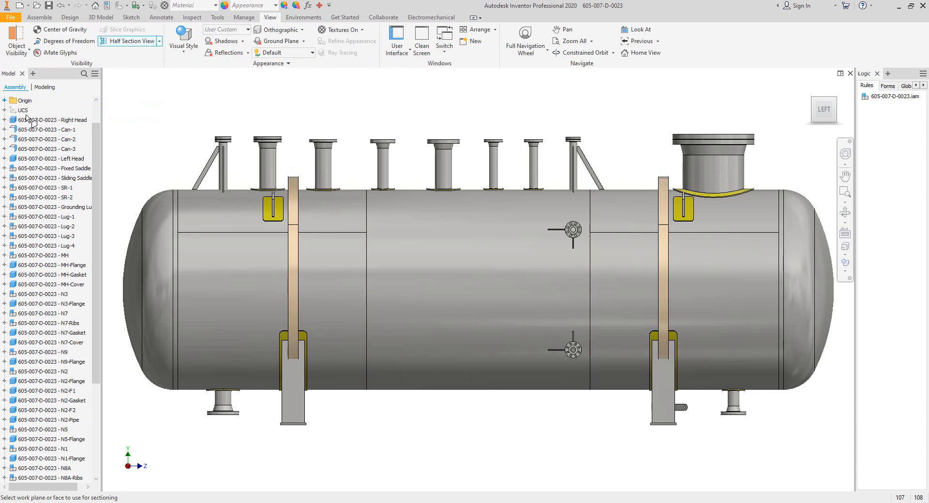
{"action": "left_click", "coordinate": [4, 100]}
{"action": "left_click", "coordinate": [36, 111]}
{"action": "left_click", "coordinate": [492, 311]}
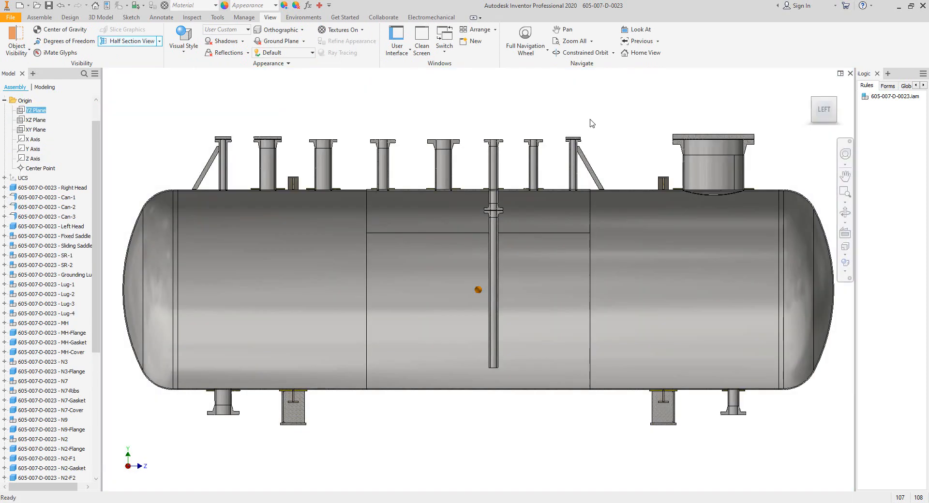
Examine where the manhole and nozzles meet the shell in the sectioned vessel, and end the section view.
{"action": "left_click", "coordinate": [845, 213]}
{"action": "left_click_drag", "start_coordinate": [503, 239], "coordinate": [549, 261]}
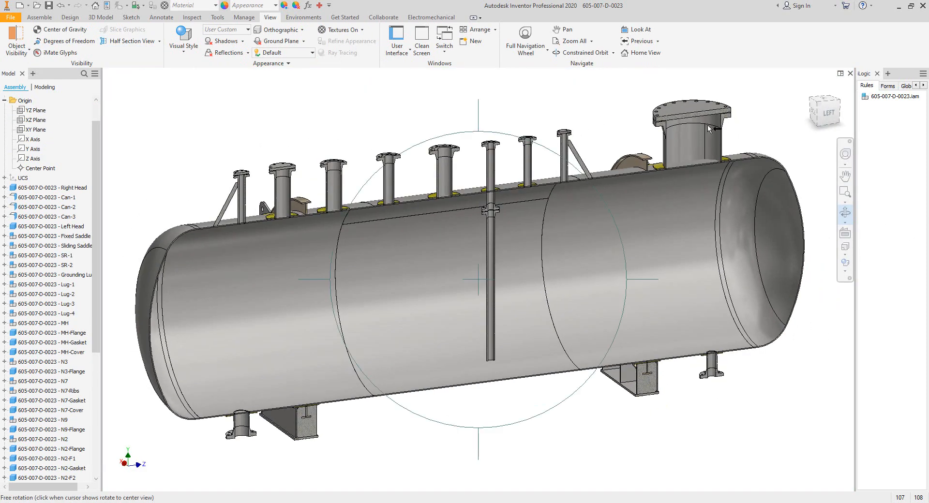
{"action": "scroll", "coordinate": [708, 125], "scroll_direction": "down", "scroll_amount": 5}
{"action": "middle_click_drag", "start_coordinate": [771, 226], "coordinate": [630, 185]}
{"action": "scroll", "coordinate": [608, 175], "scroll_direction": "down", "scroll_amount": 2}
{"action": "scroll", "coordinate": [299, 197], "scroll_direction": "up", "scroll_amount": 6}
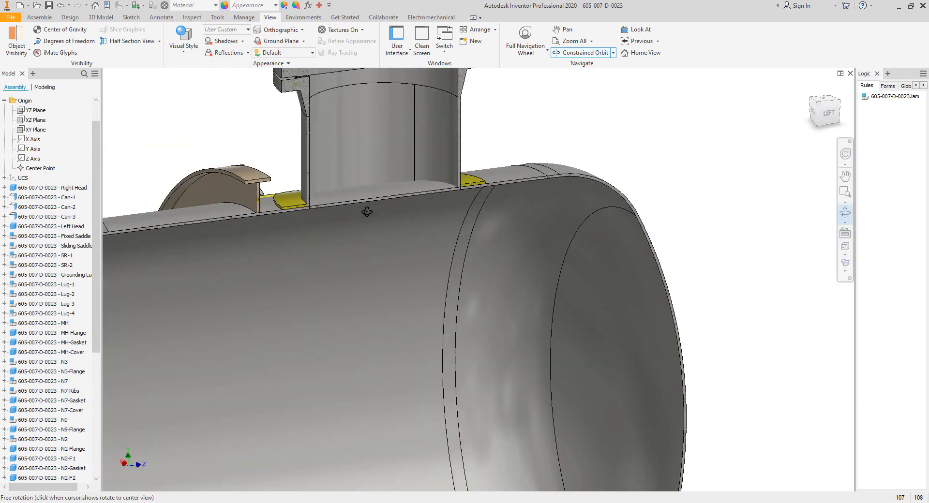
{"action": "middle_click_drag", "start_coordinate": [426, 154], "coordinate": [477, 41]}
{"action": "scroll", "coordinate": [465, 349], "scroll_direction": "down", "scroll_amount": 5}
{"action": "scroll", "coordinate": [455, 348], "scroll_direction": "up", "scroll_amount": 5}
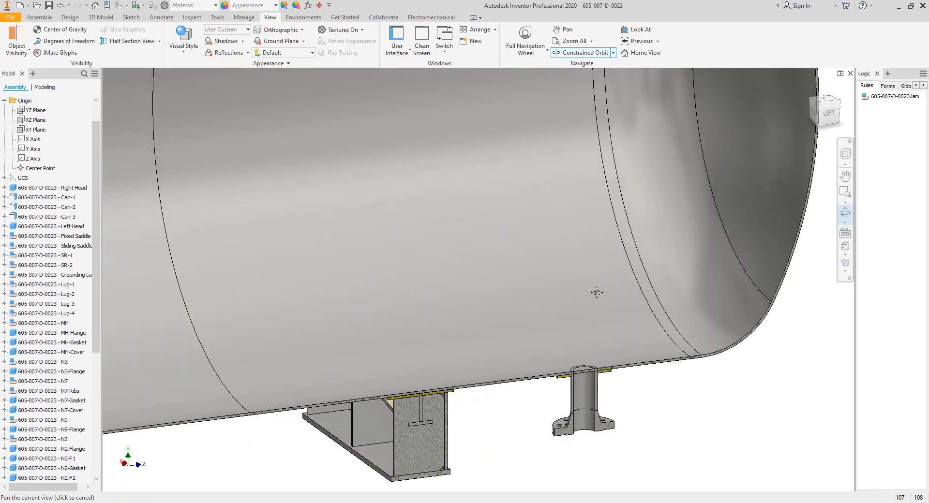
{"action": "left_click_drag", "start_coordinate": [598, 292], "coordinate": [375, 209]}
{"action": "scroll", "coordinate": [379, 192], "scroll_direction": "down", "scroll_amount": 5}
{"action": "scroll", "coordinate": [370, 199], "scroll_direction": "up", "scroll_amount": 5}
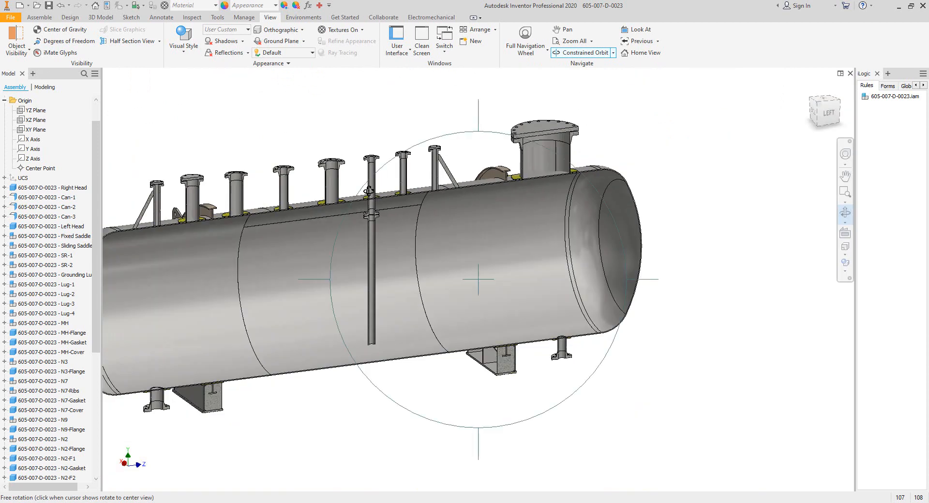
{"action": "middle_click_drag", "start_coordinate": [370, 199], "coordinate": [441, 215]}
{"action": "right_click", "coordinate": [405, 134]}
{"action": "left_click", "coordinate": [425, 135]}
{"action": "right_click", "coordinate": [318, 125]}
{"action": "left_click", "coordinate": [358, 126]}
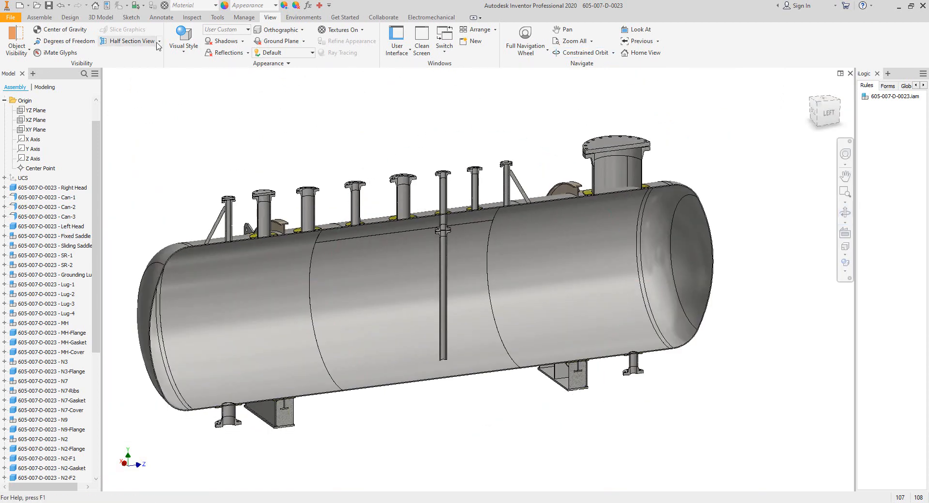
{"action": "left_click", "coordinate": [159, 41]}
{"action": "left_click", "coordinate": [128, 115]}
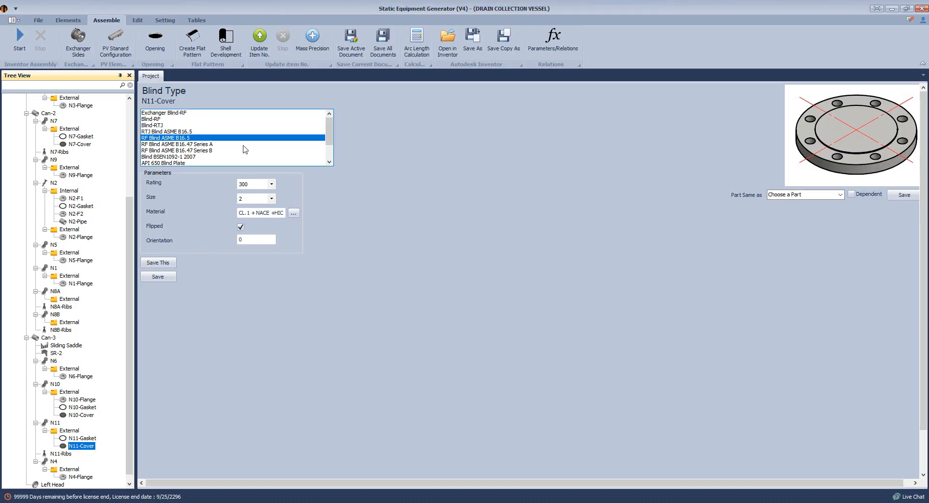
In Static Equipment Generator, load the vessel's nozzle openings, apply a 2 mm cut clearance to all and run the extrude process.
{"action": "left_click", "coordinate": [167, 41]}
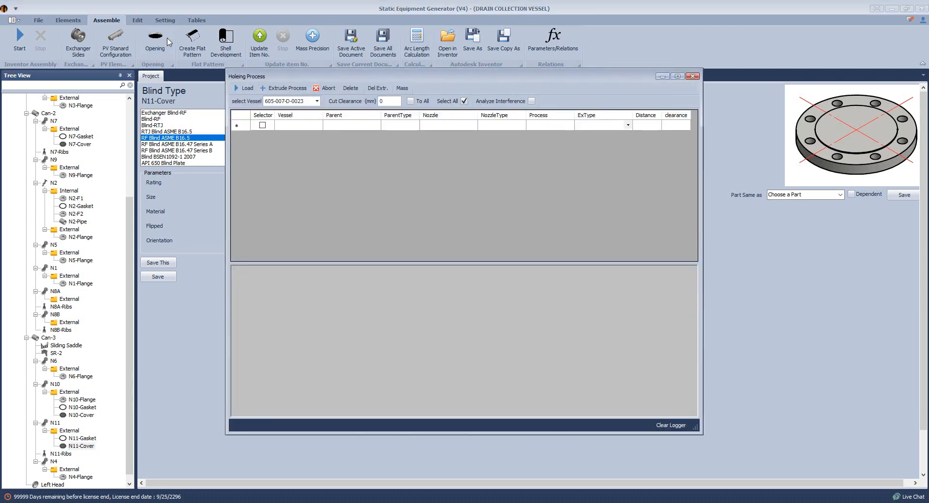
{"action": "left_click", "coordinate": [246, 89]}
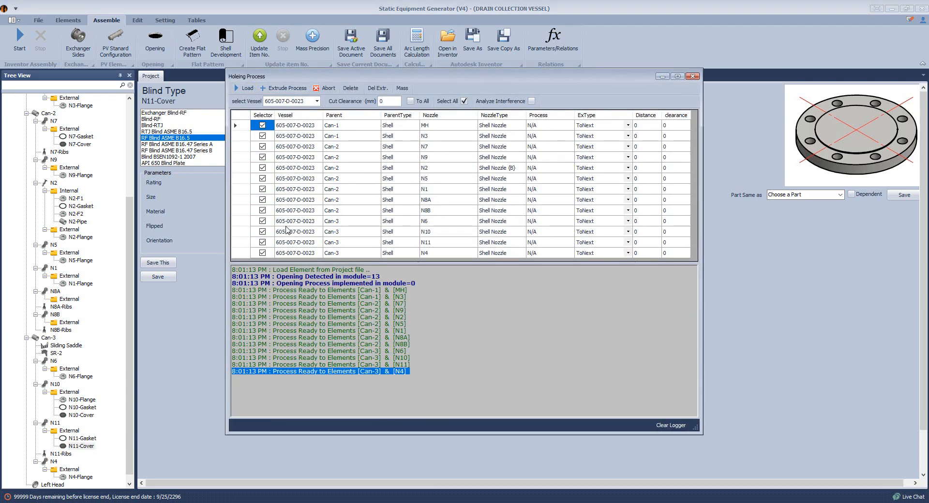
{"action": "left_click", "coordinate": [390, 102]}
{"action": "type", "text": "2"}
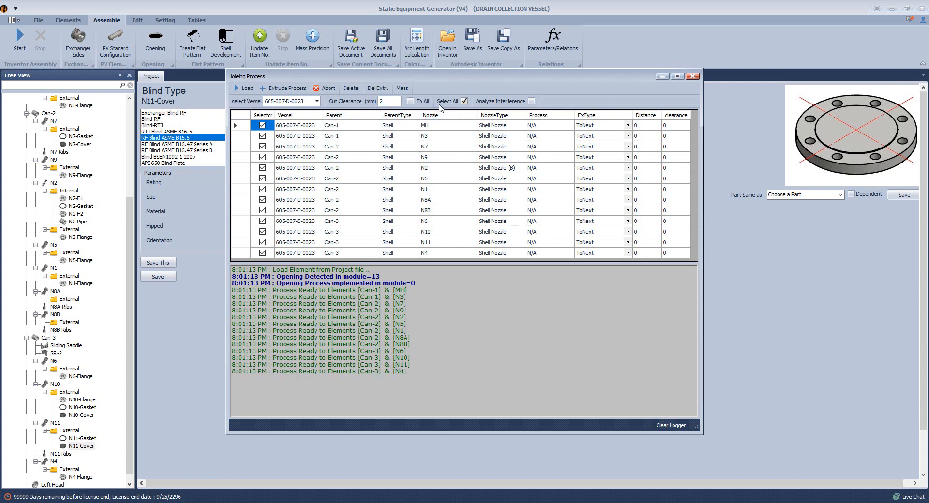
{"action": "left_click", "coordinate": [410, 101]}
{"action": "left_click", "coordinate": [678, 126]}
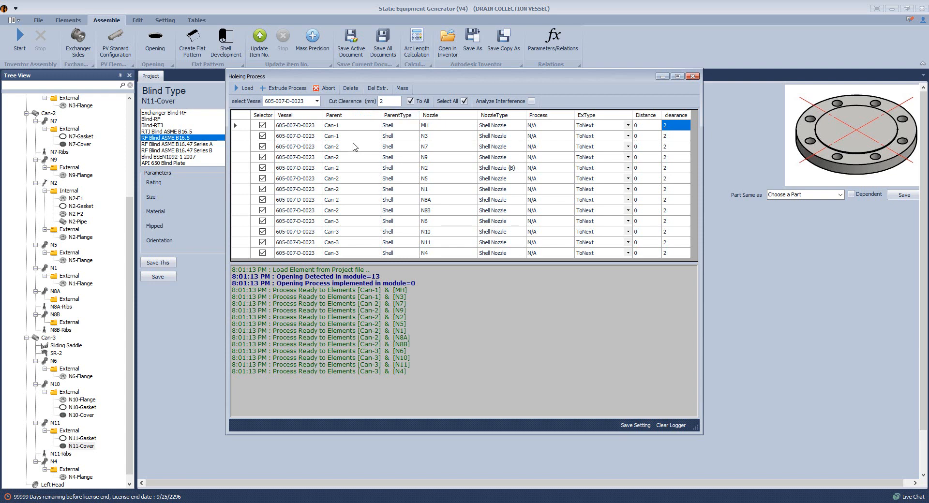
{"action": "left_click", "coordinate": [279, 92]}
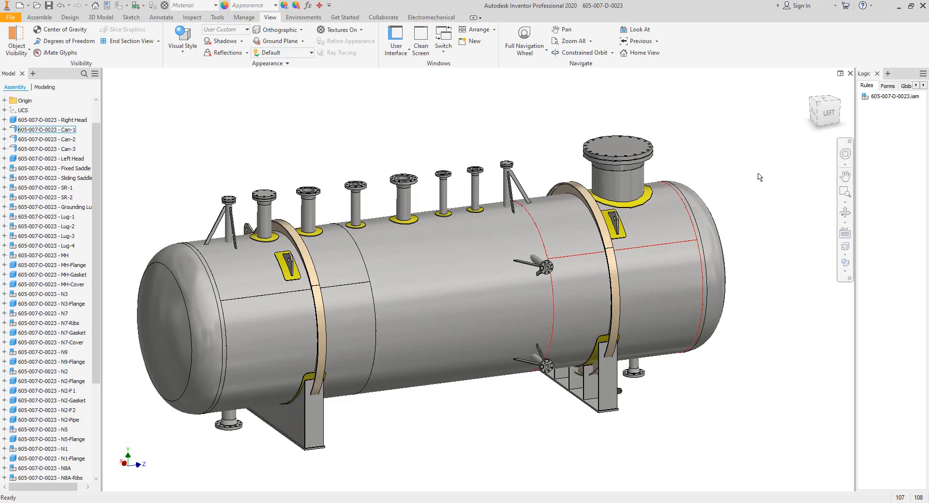
Show the vessel assembly in isometric view in Inventor and collapse all children of 605-007-D-0023.iam.
{"action": "left_click", "coordinate": [839, 102]}
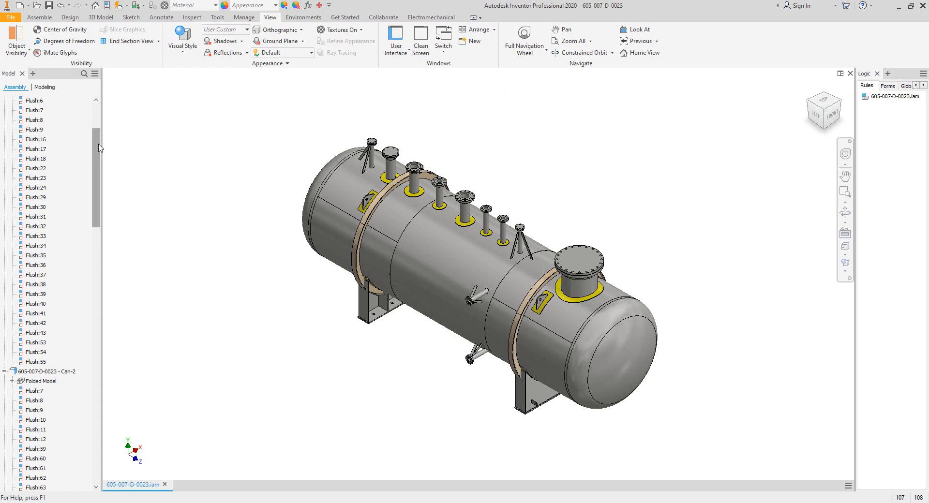
{"action": "left_click_drag", "start_coordinate": [98, 148], "coordinate": [97, 110]}
{"action": "right_click", "coordinate": [58, 101]}
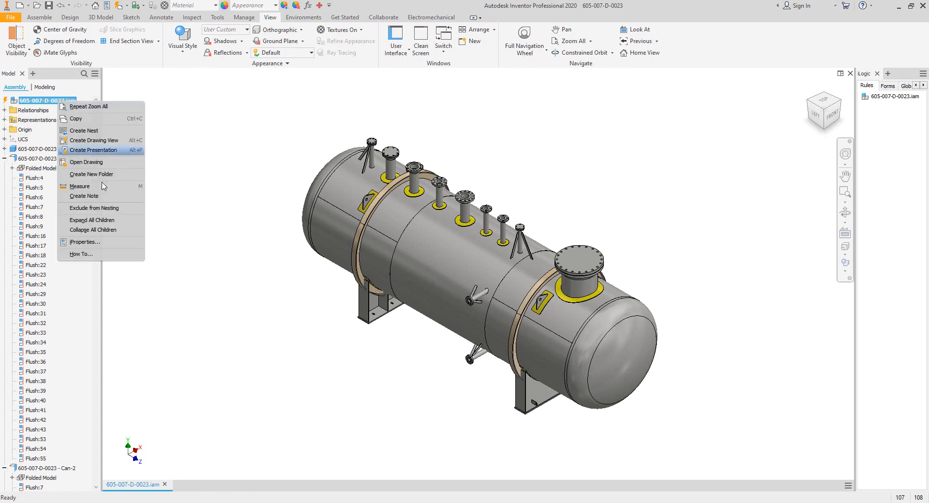
{"action": "left_click", "coordinate": [93, 230]}
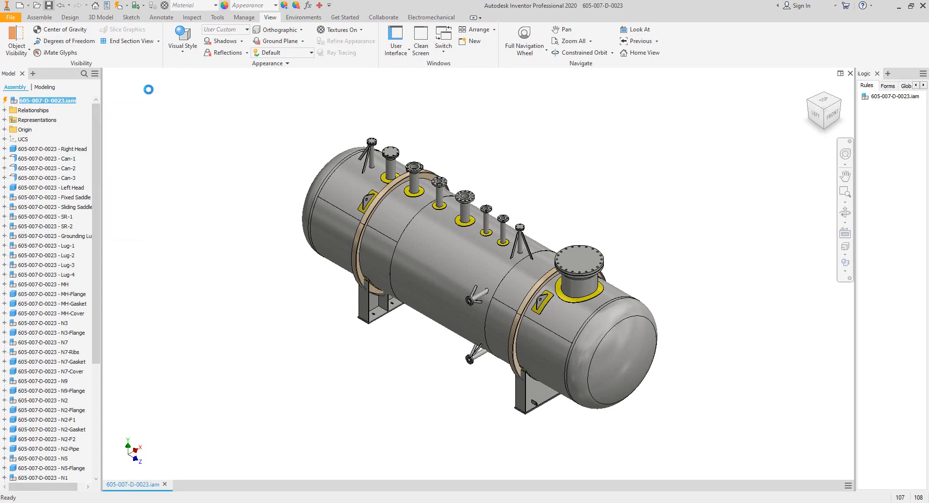
Open the Can-2 shell part from the vessel assembly and orbit around it to inspect its nozzle openings.
{"action": "left_click", "coordinate": [235, 186]}
{"action": "right_click", "coordinate": [450, 253]}
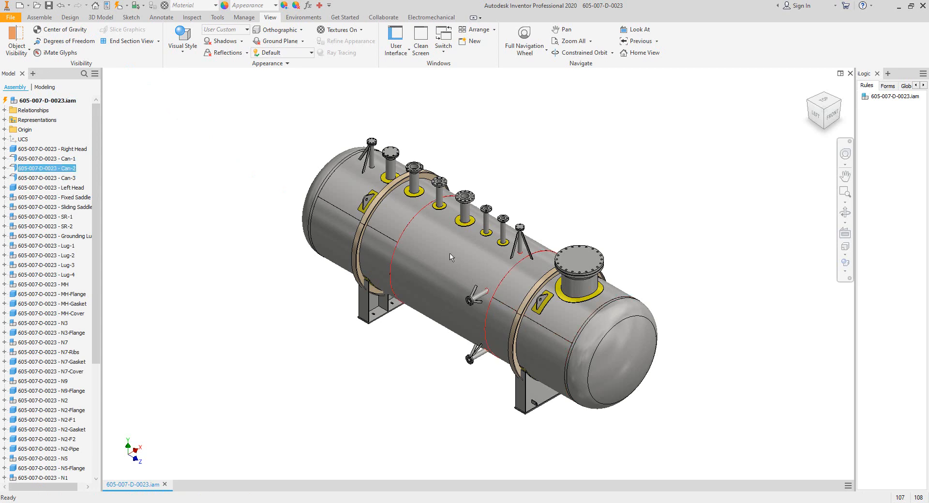
{"action": "left_click", "coordinate": [450, 173]}
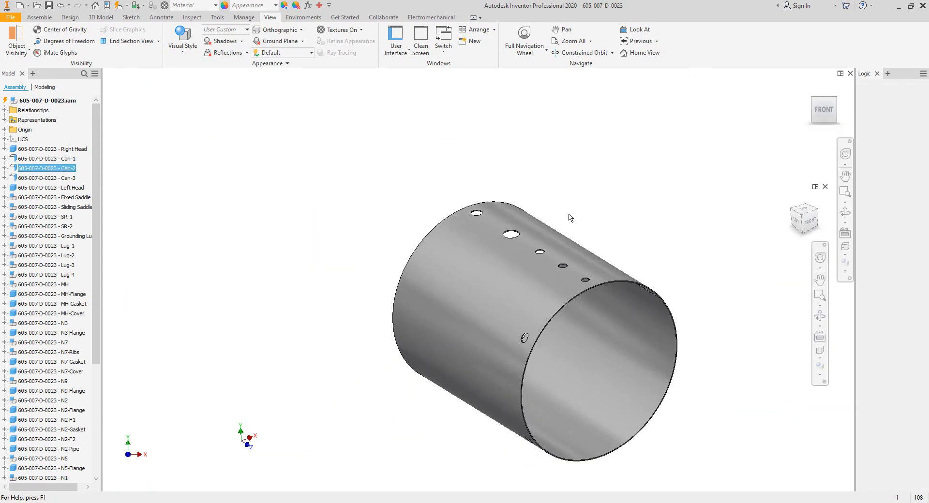
{"action": "left_click", "coordinate": [845, 213]}
{"action": "left_click_drag", "start_coordinate": [514, 302], "coordinate": [544, 305]}
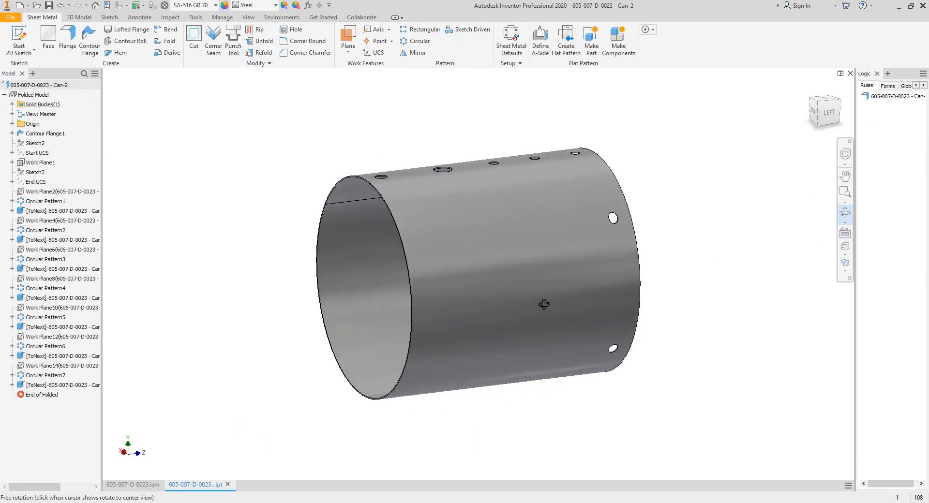
{"action": "right_click", "coordinate": [498, 241]}
{"action": "left_click", "coordinate": [532, 243]}
Create the flat pattern of Can-2 and look over the nozzle cutouts in the unfolded plate.
{"action": "left_click", "coordinate": [497, 215]}
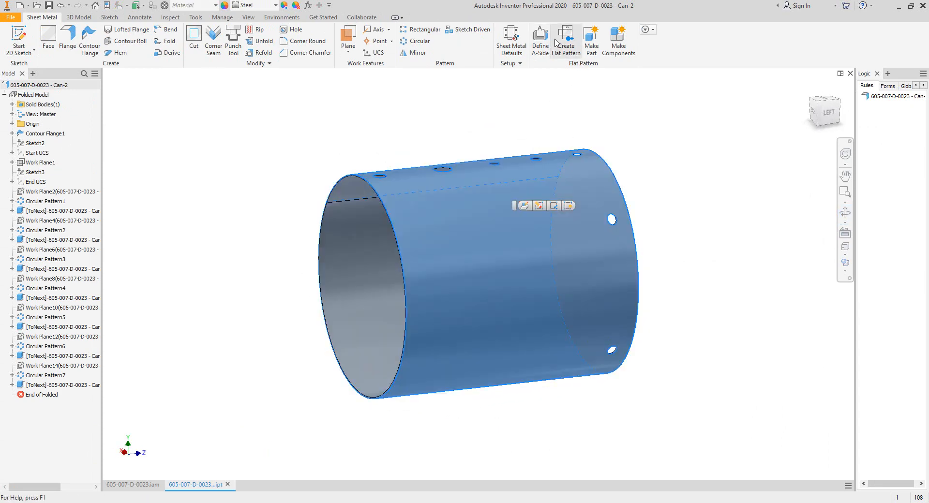
{"action": "left_click", "coordinate": [566, 42]}
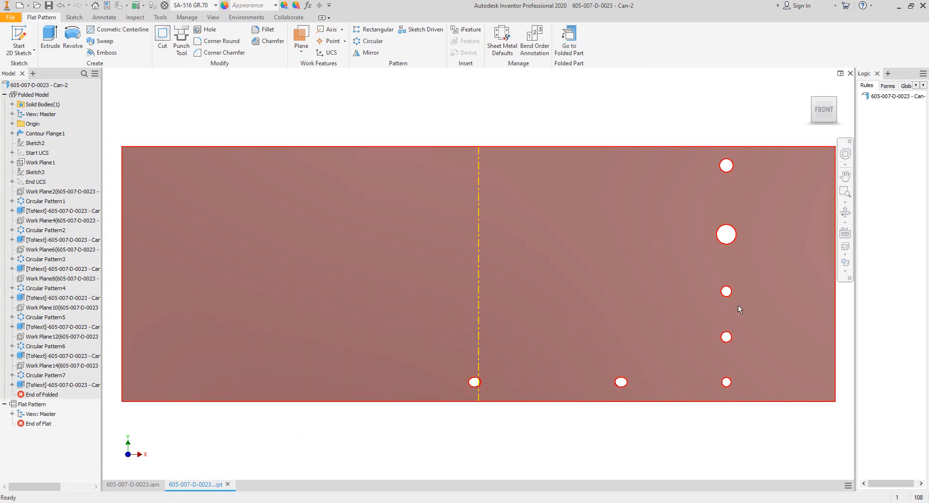
{"action": "middle_click_drag", "start_coordinate": [744, 198], "coordinate": [713, 197]}
{"action": "scroll", "coordinate": [715, 196], "scroll_direction": "down", "scroll_amount": 3}
{"action": "middle_click_drag", "start_coordinate": [625, 186], "coordinate": [510, 164]}
{"action": "scroll", "coordinate": [681, 164], "scroll_direction": "up", "scroll_amount": 3}
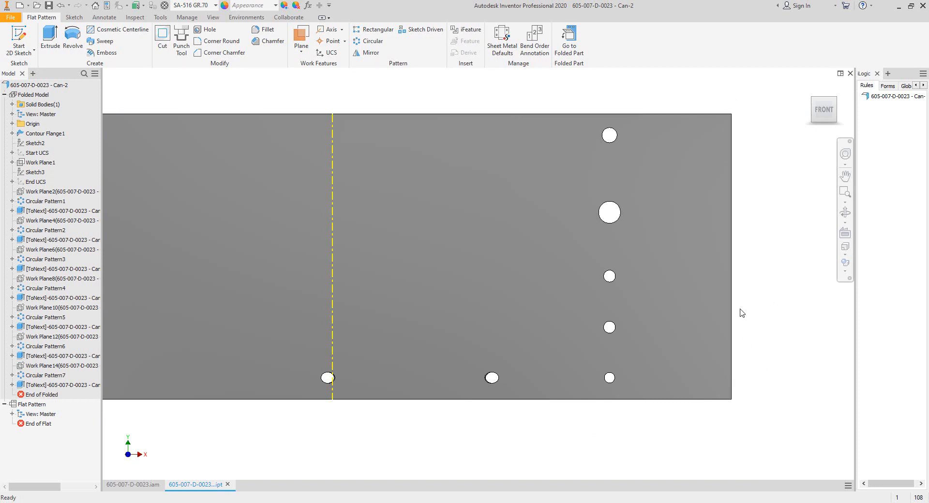
Close the Holeing Process window in Static Equipment Generator and return to Inventor.
{"action": "mouse_move", "coordinate": [709, 502]}
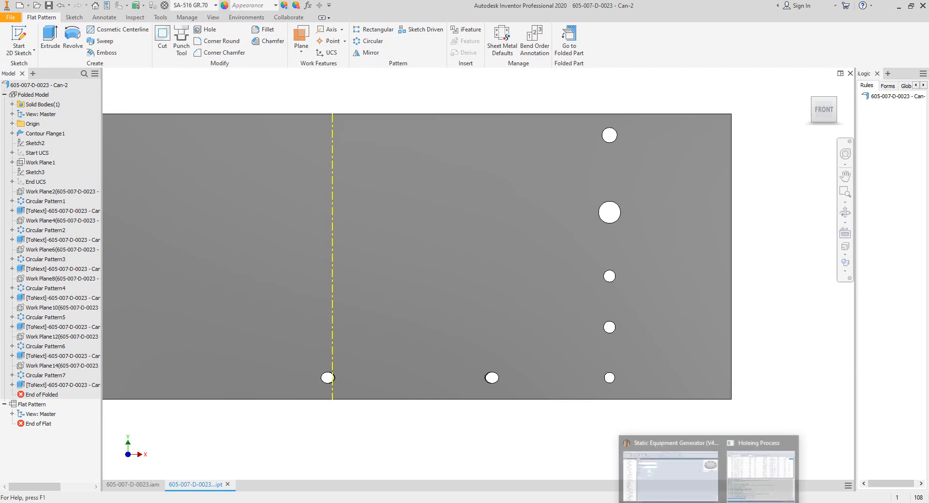
{"action": "mouse_move", "coordinate": [757, 469]}
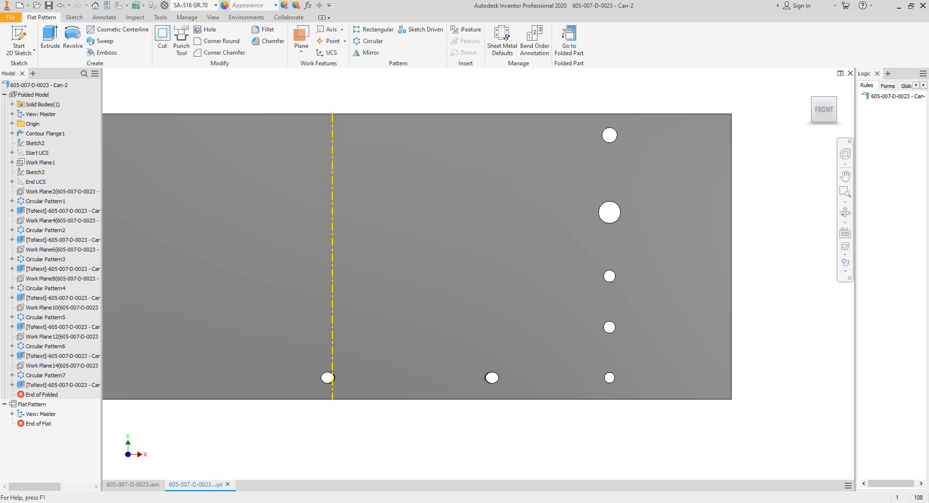
{"action": "left_click", "coordinate": [759, 468]}
{"action": "left_click", "coordinate": [695, 76]}
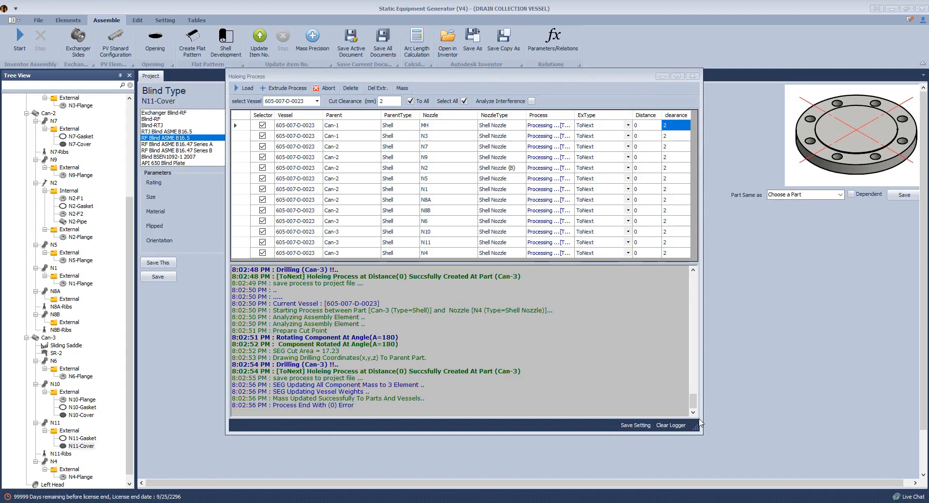
{"action": "left_click", "coordinate": [702, 502]}
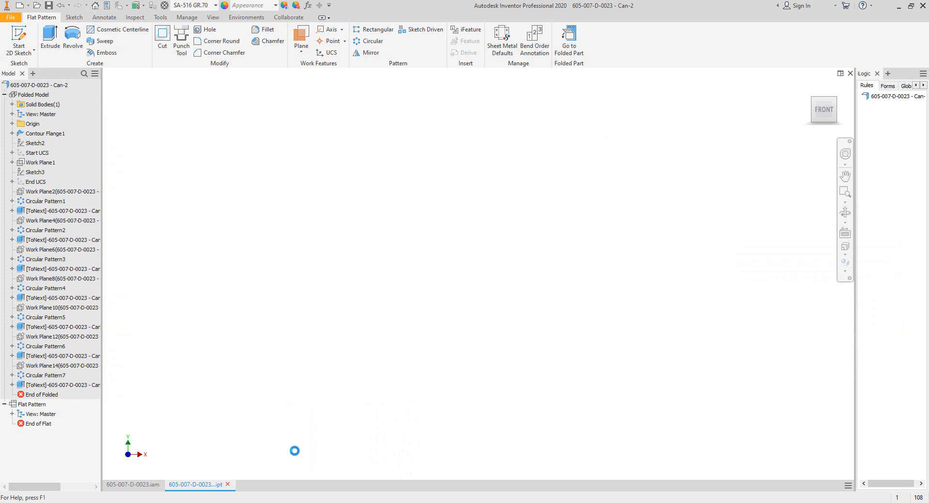
Open the Can-1 shell part from the vessel assembly, create its flat pattern to check the openings, and close the part.
{"action": "left_click", "coordinate": [557, 334]}
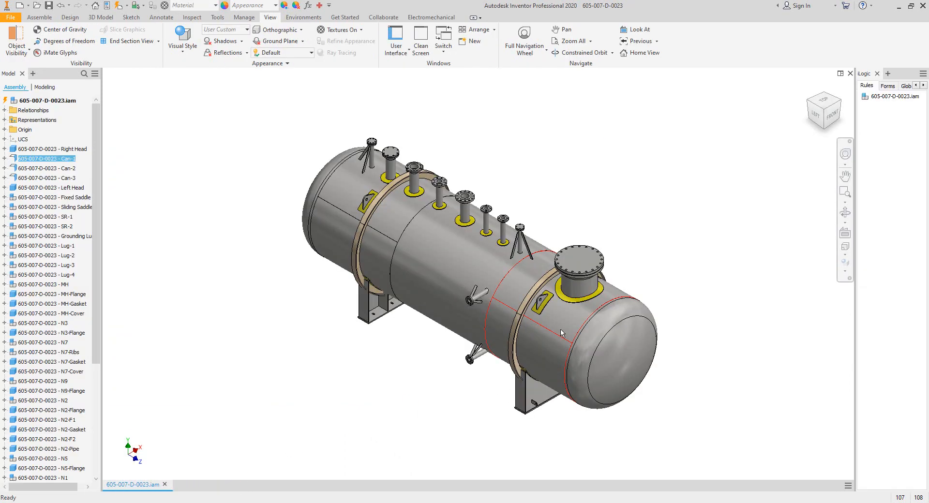
{"action": "right_click", "coordinate": [561, 329]}
{"action": "left_click", "coordinate": [563, 302]}
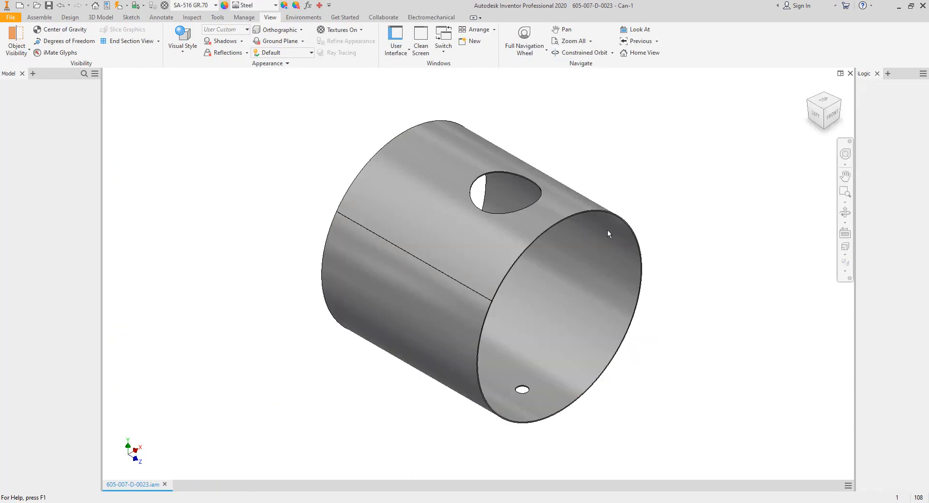
{"action": "left_click", "coordinate": [565, 40]}
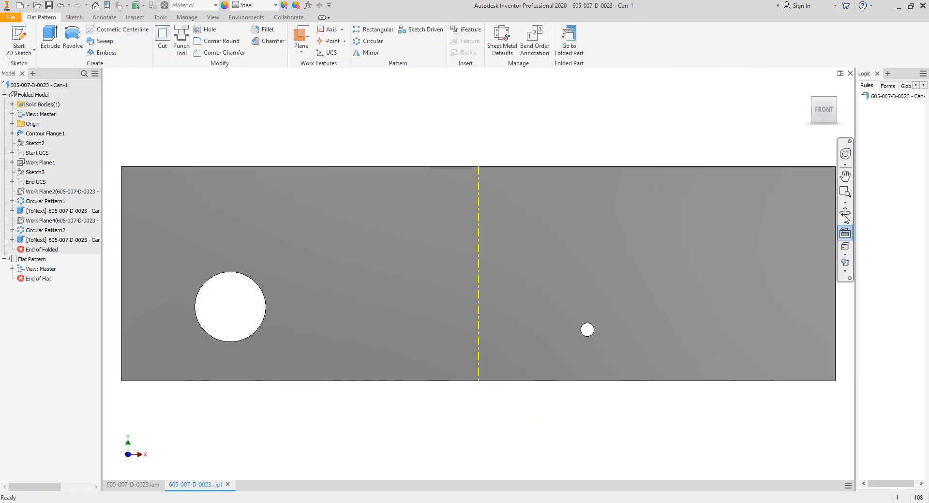
{"action": "left_click", "coordinate": [845, 212]}
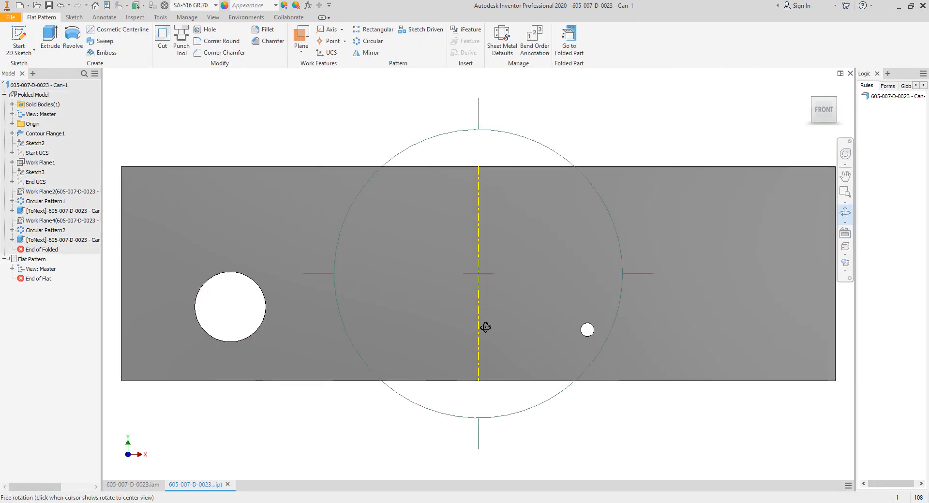
{"action": "left_click_drag", "start_coordinate": [486, 327], "coordinate": [485, 245]}
{"action": "key", "text": "Escape"}
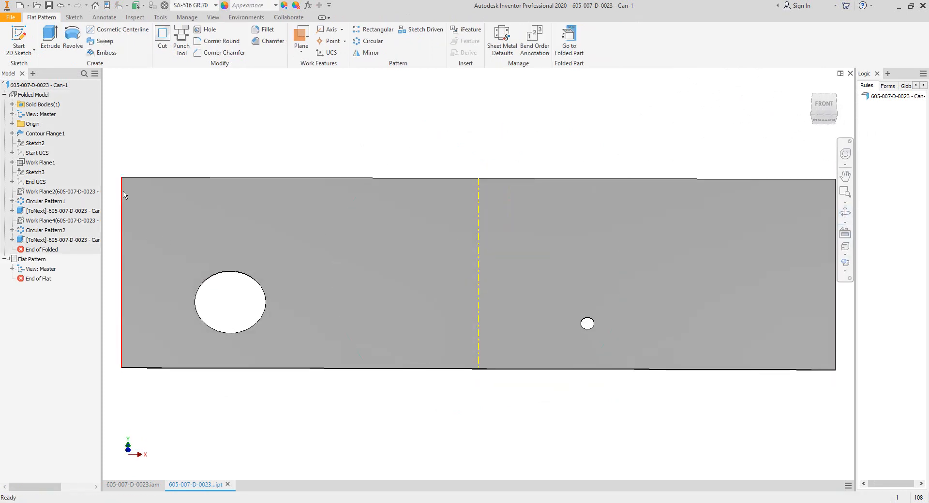
{"action": "left_click", "coordinate": [850, 73]}
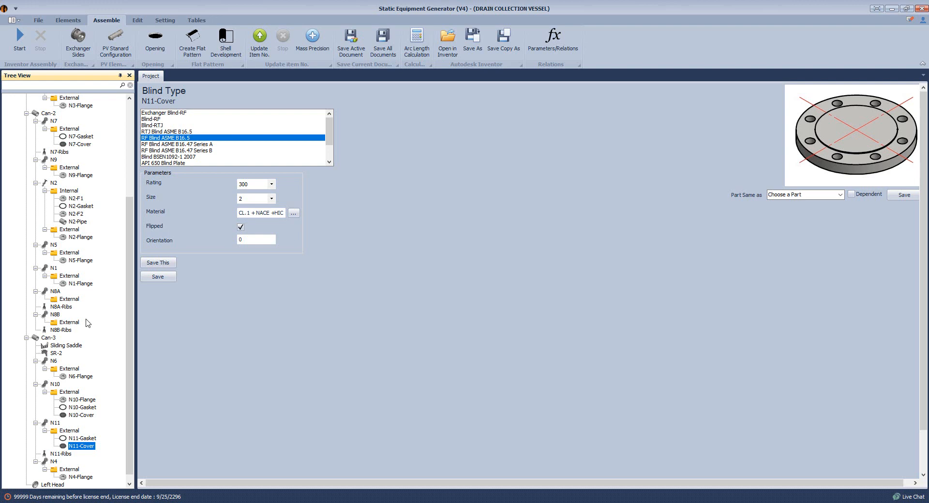
In Static Equipment Generator, add a vortex breaker named VB to the Can-3 shell.
{"action": "left_click", "coordinate": [47, 337]}
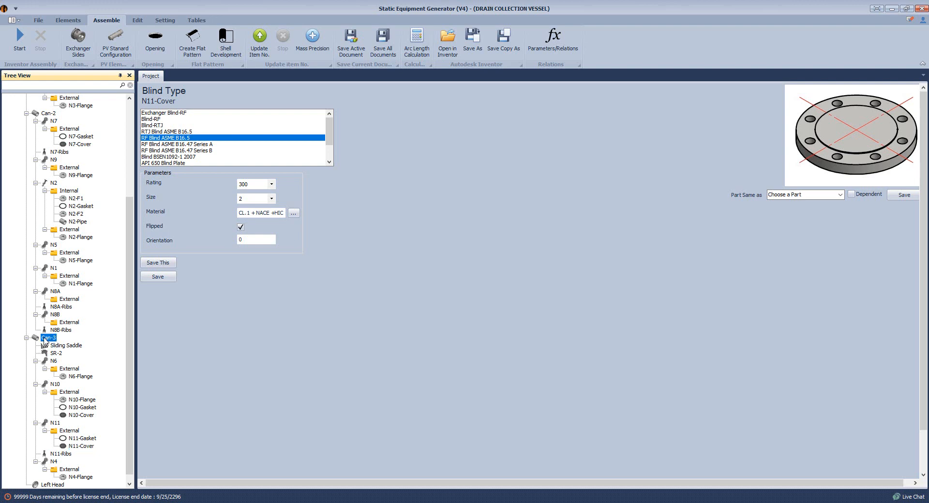
{"action": "left_click", "coordinate": [68, 21]}
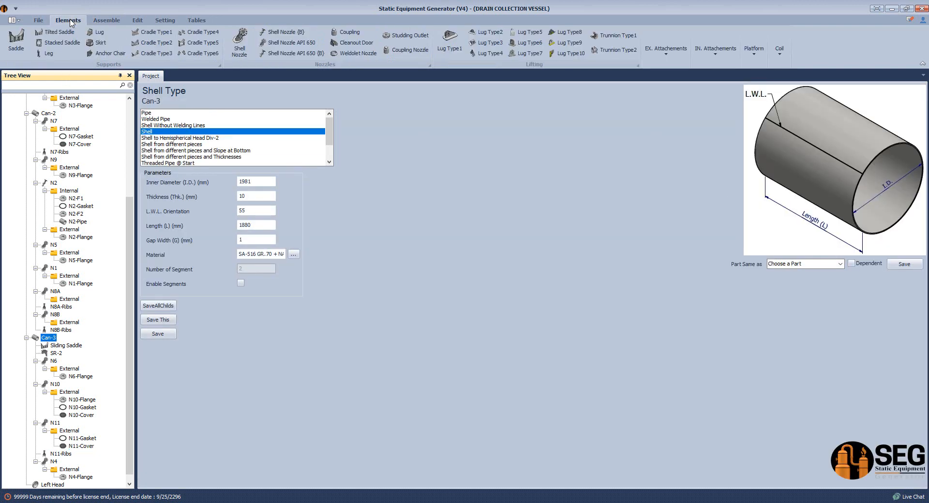
{"action": "left_click", "coordinate": [720, 52]}
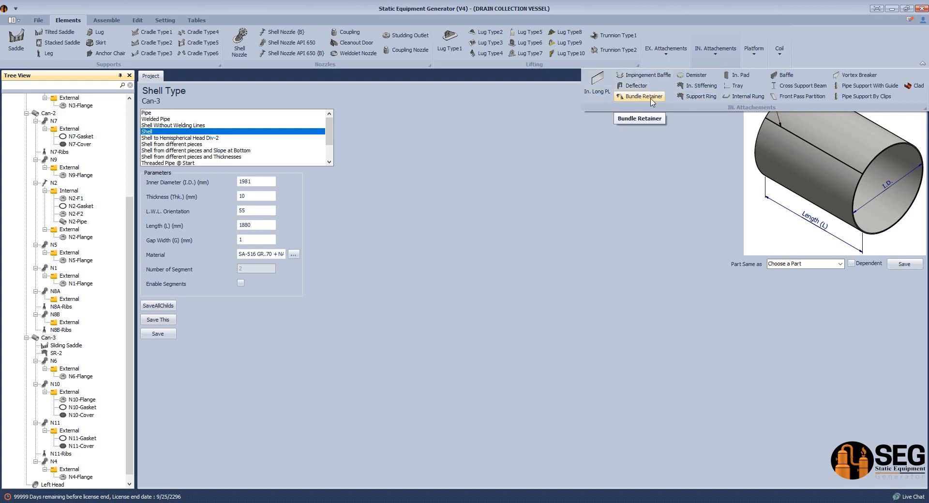
{"action": "left_click", "coordinate": [859, 75]}
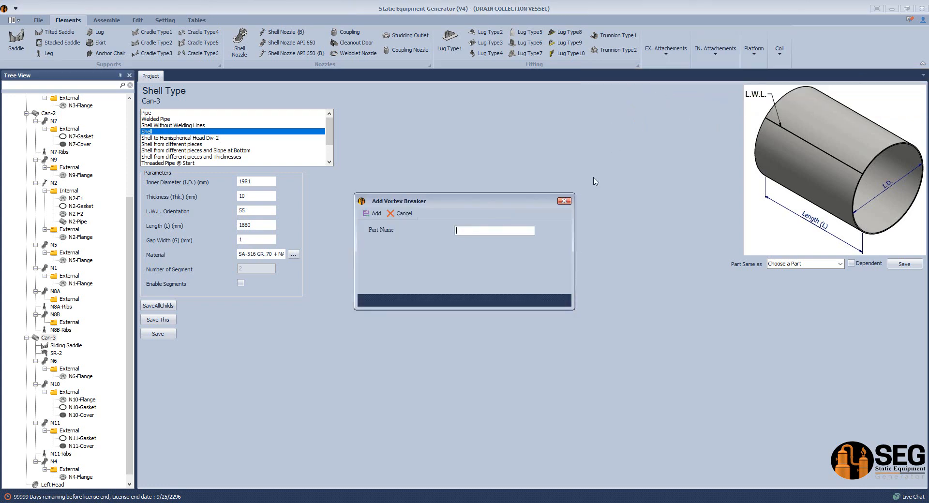
{"action": "type", "text": "VB"}
{"action": "key", "text": "Return"}
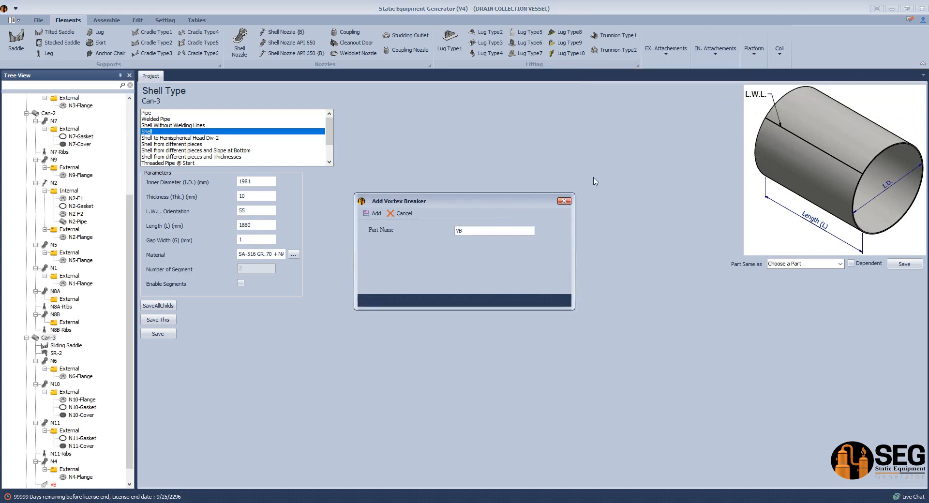
Compare the available vortex breaker types for VB and choose Vortex Breaker type2.
{"action": "left_click", "coordinate": [53, 470]}
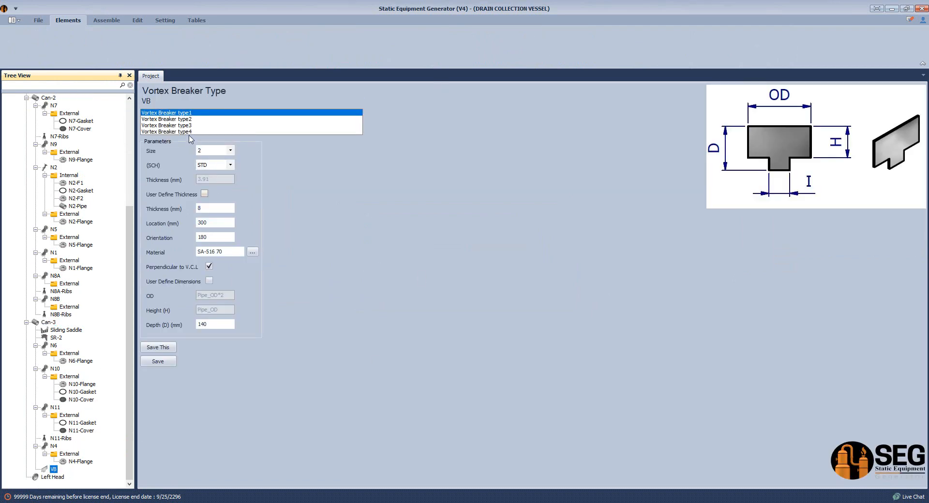
{"action": "left_click", "coordinate": [188, 119]}
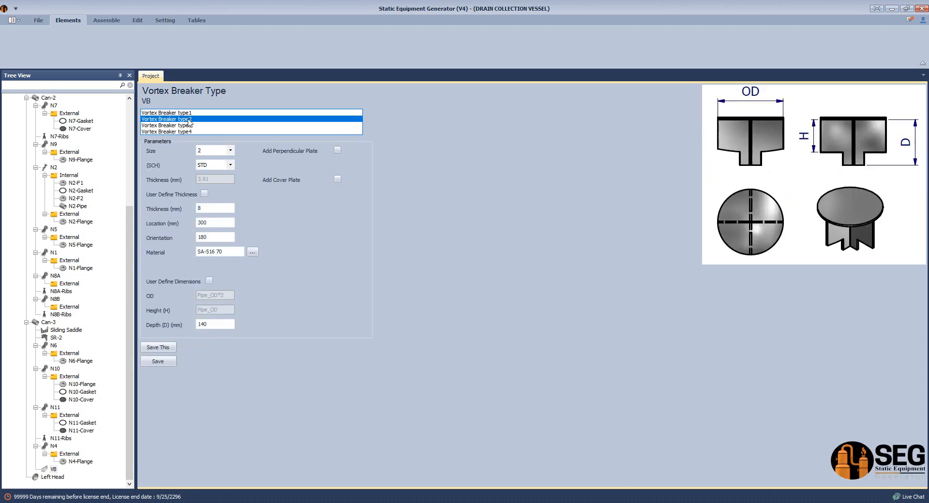
{"action": "left_click", "coordinate": [190, 126]}
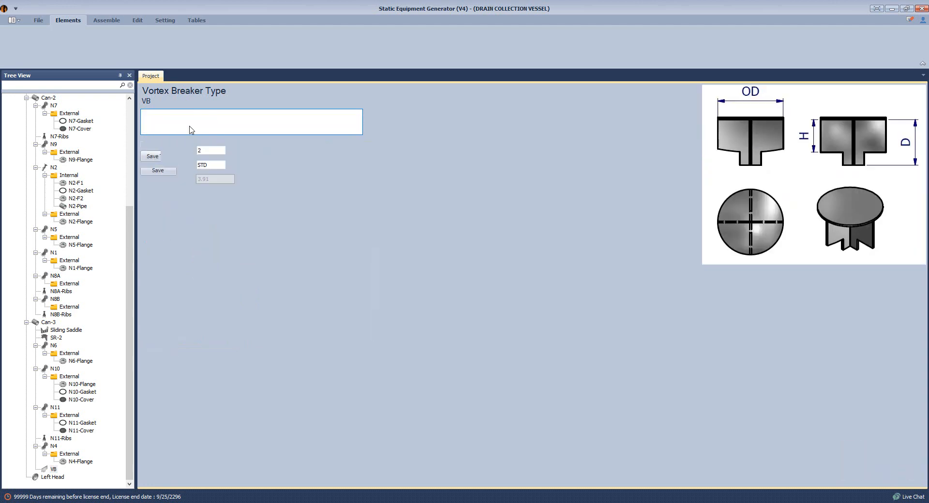
{"action": "left_click", "coordinate": [190, 132]}
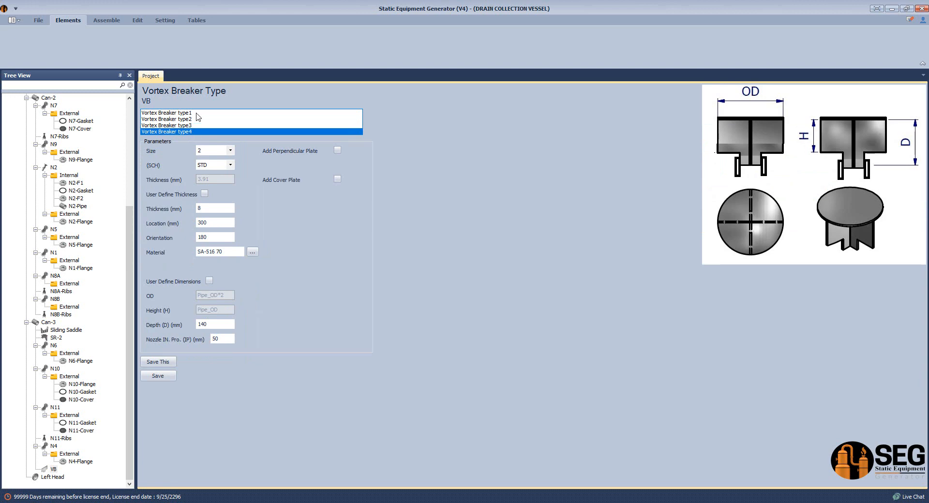
{"action": "left_click", "coordinate": [190, 114]}
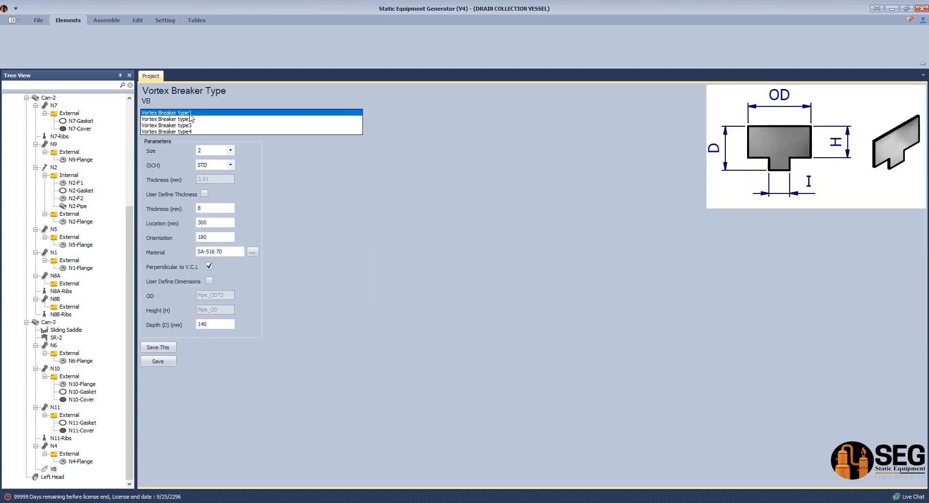
{"action": "left_click", "coordinate": [186, 120]}
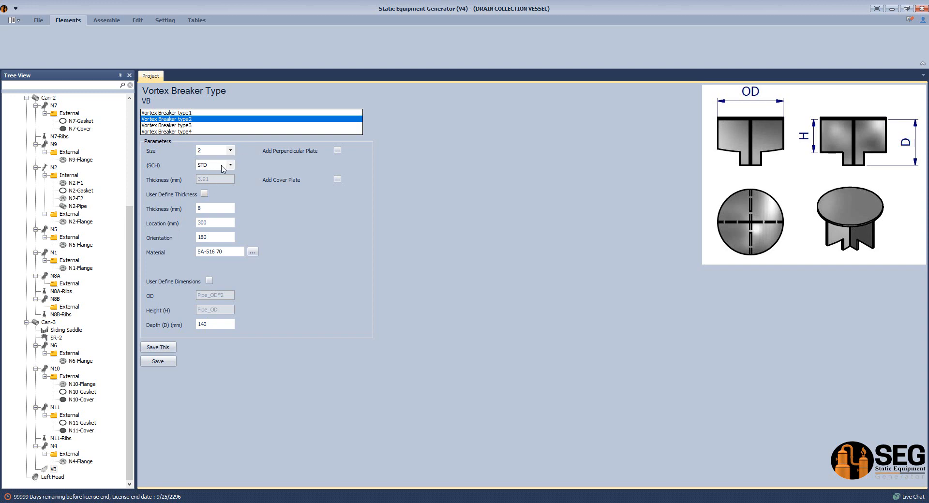
Set the vortex breaker's pipe size to 6, its schedule to 80 and its plate thickness to 10 mm.
{"action": "left_click", "coordinate": [230, 150]}
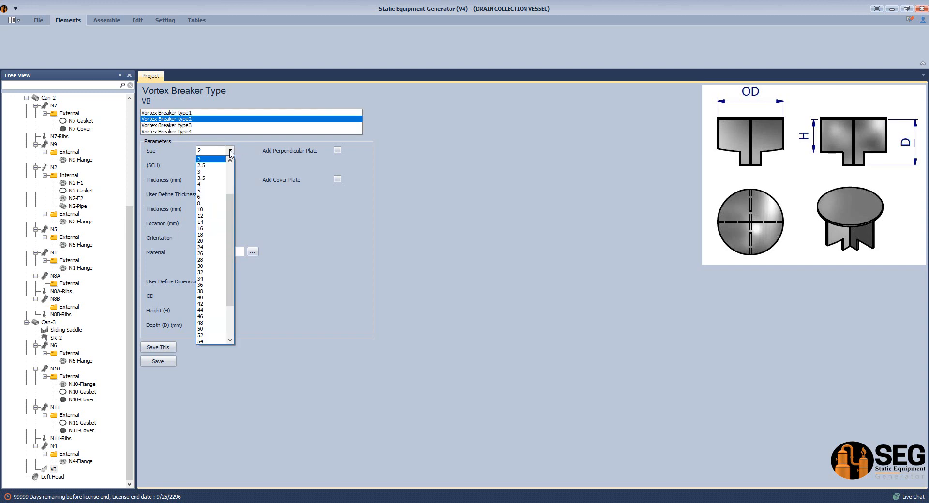
{"action": "left_click", "coordinate": [206, 197]}
{"action": "left_click", "coordinate": [230, 165]}
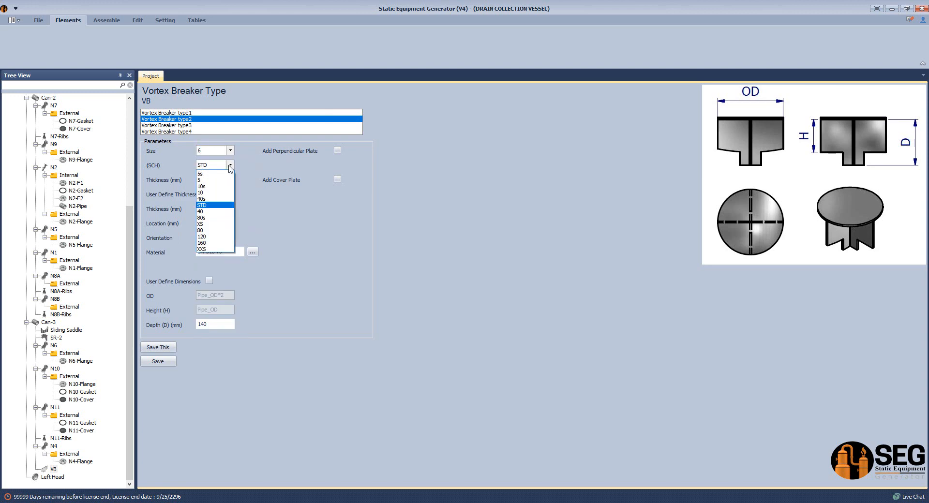
{"action": "left_click", "coordinate": [210, 231]}
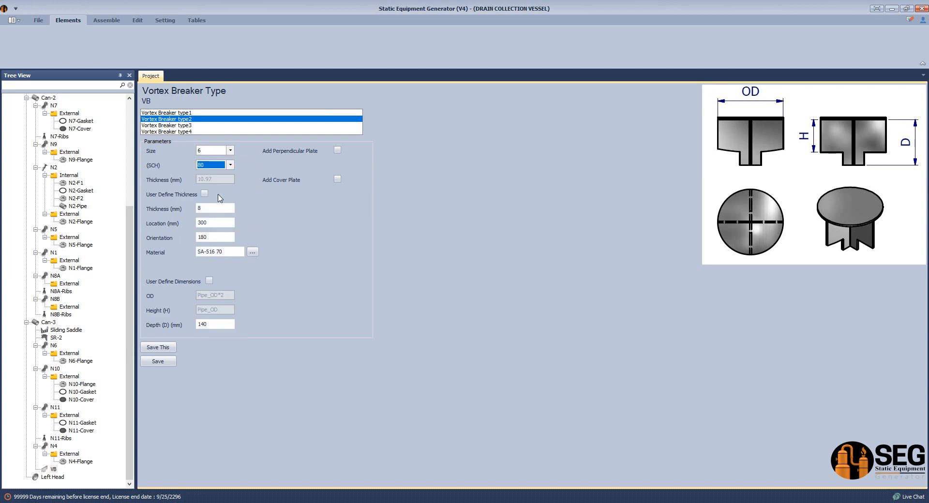
{"action": "left_click", "coordinate": [218, 210]}
{"action": "type", "text": "10"}
Set the vortex breaker's location to 1430 mm and its material to SA-516 70N.
{"action": "left_click", "coordinate": [211, 222]}
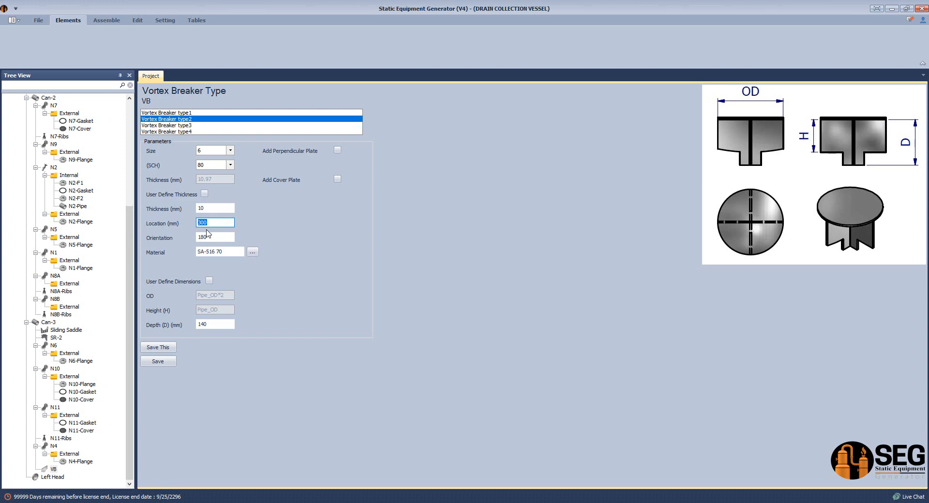
{"action": "type", "text": "1430"}
{"action": "left_click", "coordinate": [224, 237]}
{"action": "left_click", "coordinate": [229, 251]}
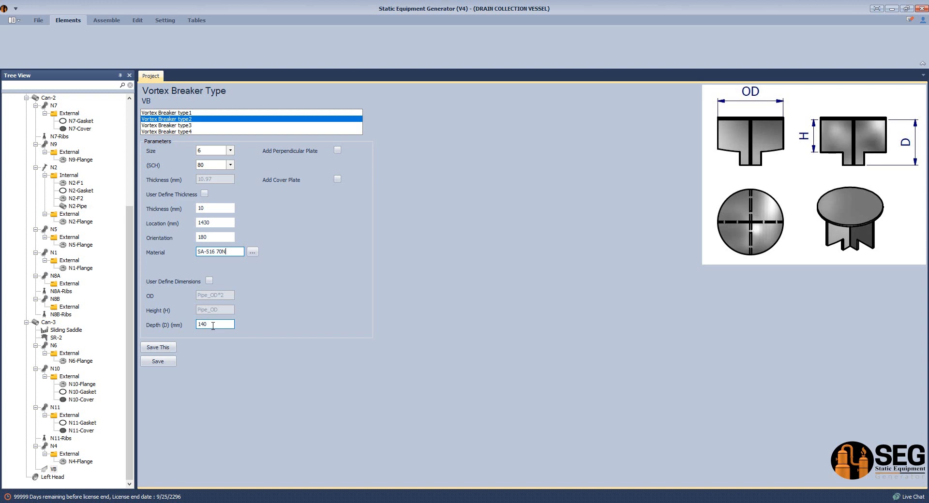
{"action": "left_click", "coordinate": [213, 325]}
Add a perpendicular plate in SA-516 70N to the vortex breaker, save it and start the assembly build.
{"action": "left_click", "coordinate": [337, 150]}
{"action": "left_click", "coordinate": [361, 167]}
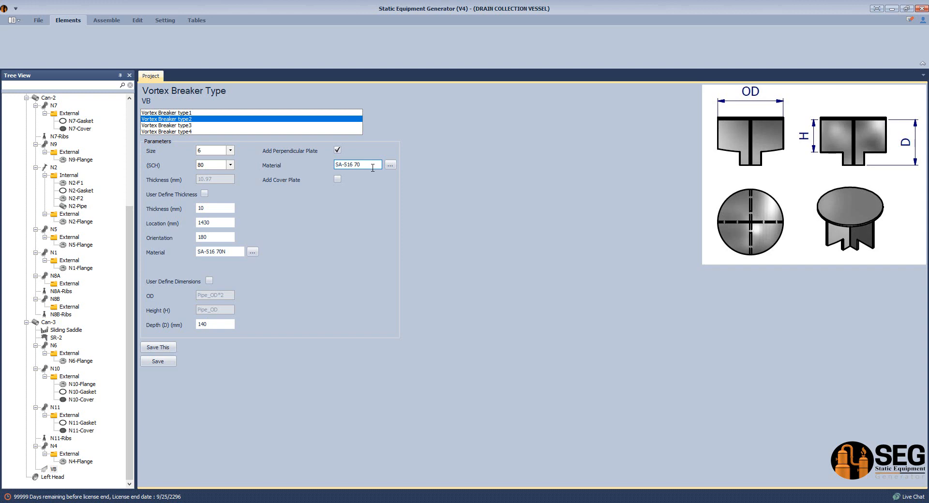
{"action": "left_click", "coordinate": [158, 363]}
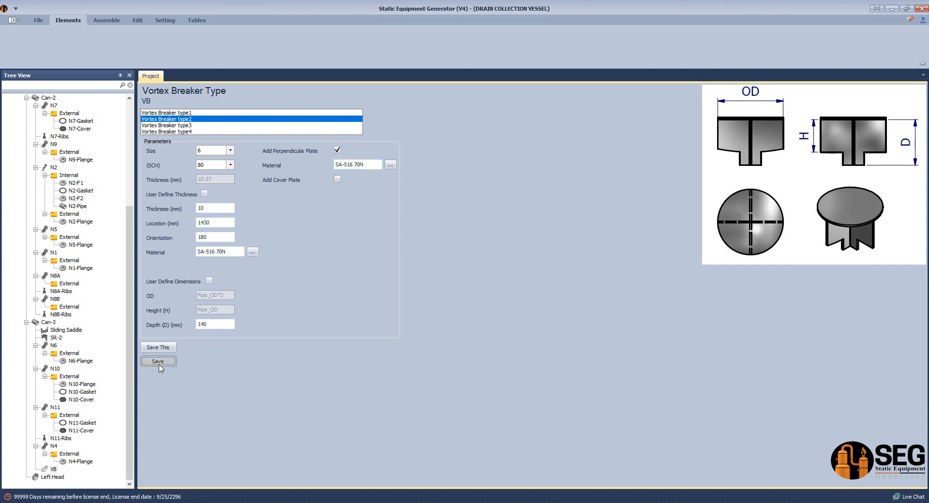
{"action": "left_click", "coordinate": [100, 20]}
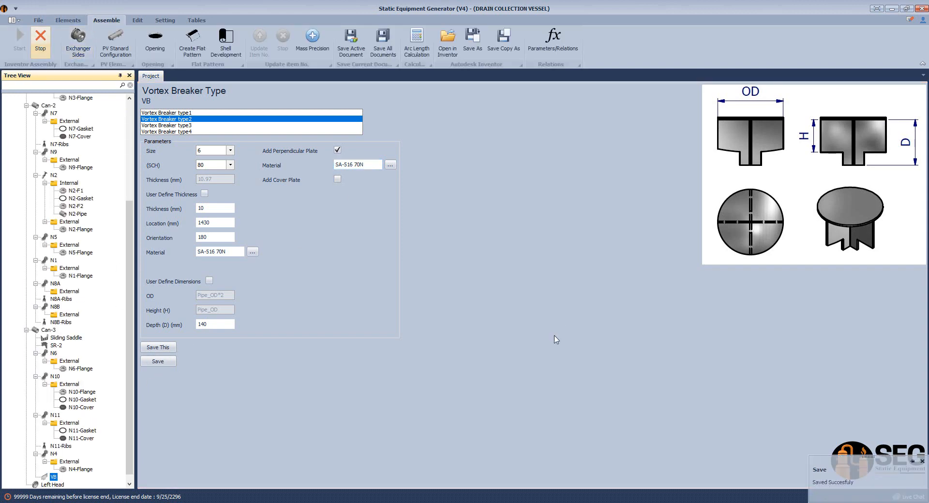
Switch to NOZZLE.pdf in Adobe Acrobat and examine the nozzle details and parts list.
{"action": "left_click", "coordinate": [590, 502]}
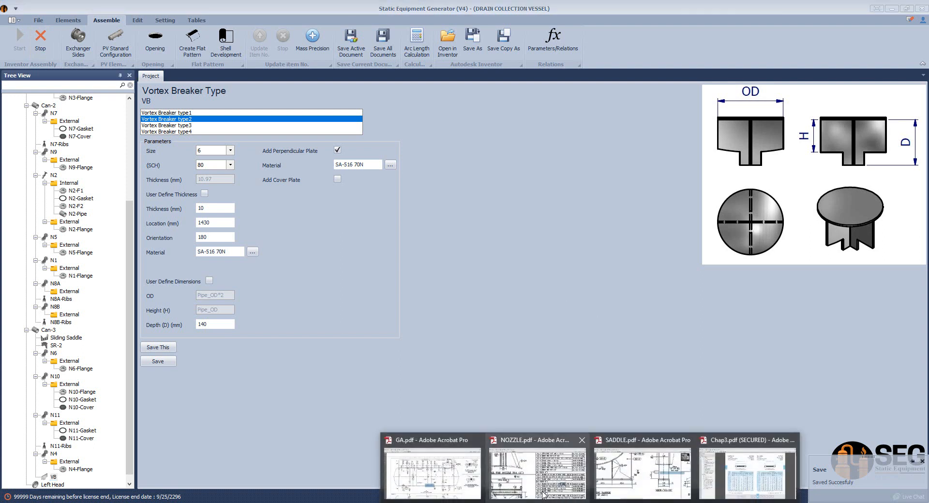
{"action": "left_click", "coordinate": [533, 480]}
{"action": "key", "text": "ctrl+2"}
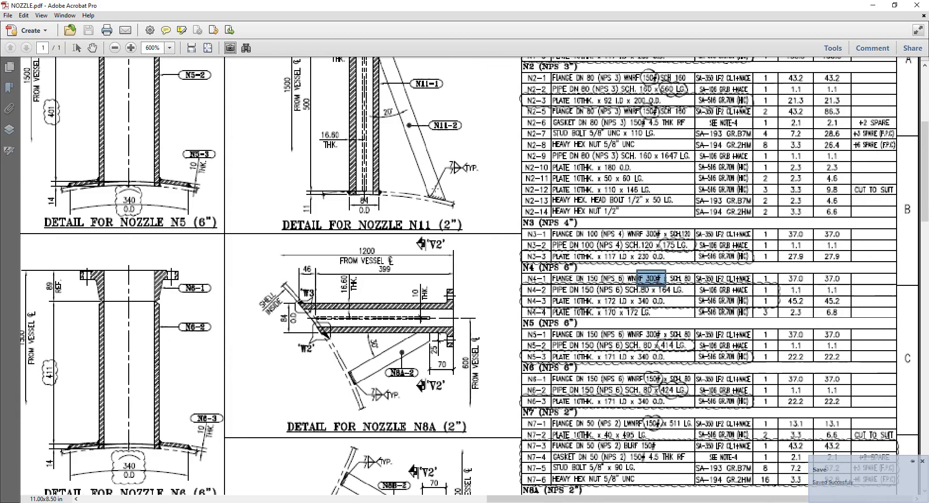
{"action": "scroll", "coordinate": [427, 187], "scroll_direction": "down", "scroll_amount": 2, "text": "ctrl"}
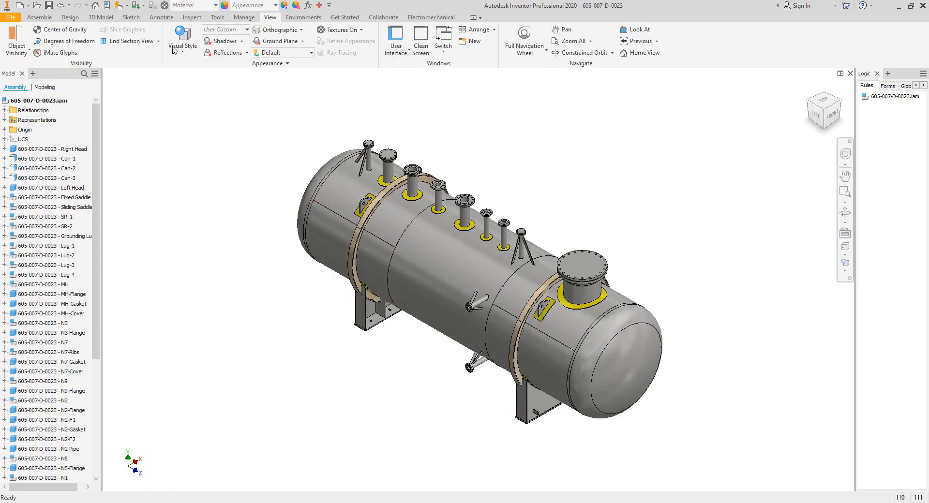
In Inventor, cut the vessel assembly with a half section view based on the saddle plate and inspect the vortex breaker inside the shell.
{"action": "left_click", "coordinate": [158, 41]}
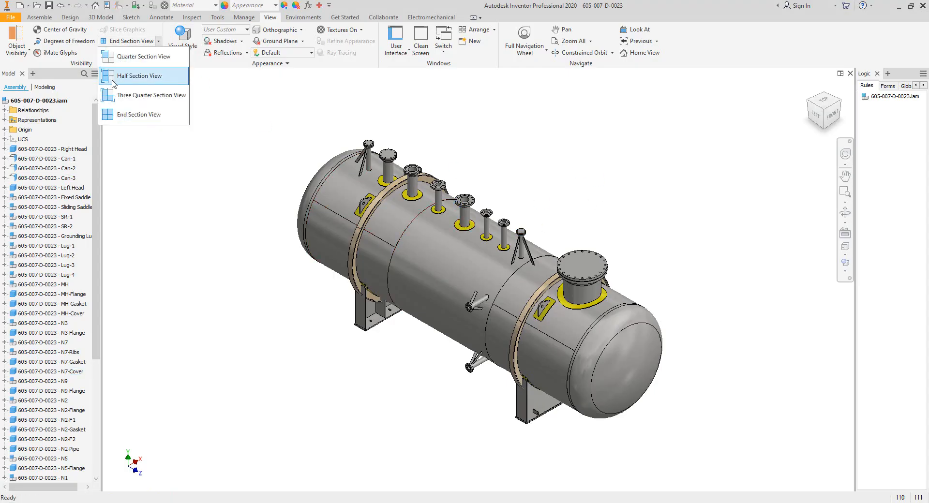
{"action": "left_click", "coordinate": [113, 81]}
{"action": "scroll", "coordinate": [368, 304], "scroll_direction": "up", "scroll_amount": 4}
{"action": "left_click", "coordinate": [385, 297]}
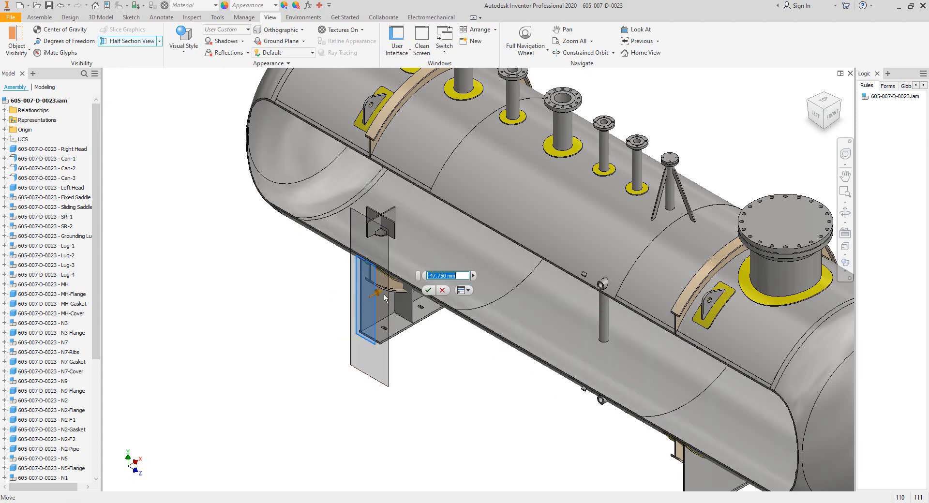
{"action": "key", "text": "Return"}
{"action": "scroll", "coordinate": [384, 237], "scroll_direction": "up", "scroll_amount": 5}
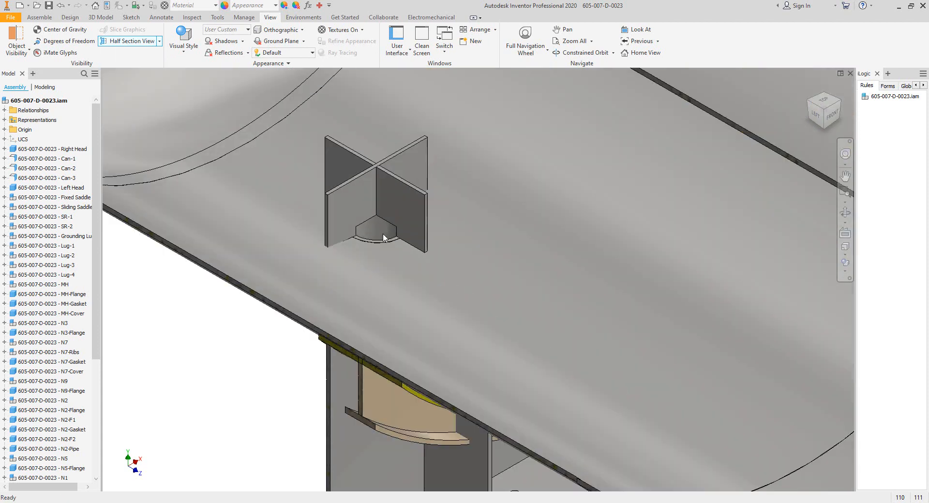
Examine the vortex breaker plates above nozzle N4 inside the sectioned vessel from several angles.
{"action": "scroll", "coordinate": [384, 237], "scroll_direction": "up", "scroll_amount": 3}
{"action": "scroll", "coordinate": [373, 225], "scroll_direction": "down", "scroll_amount": 3}
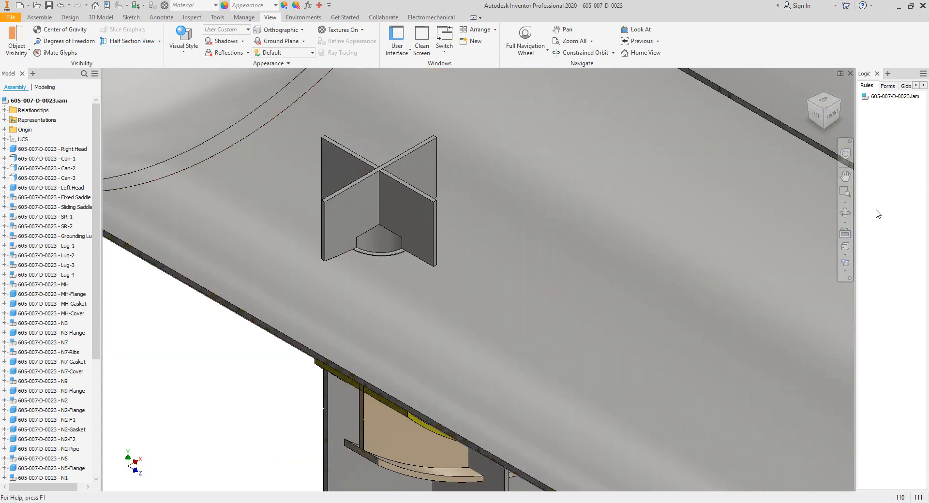
{"action": "scroll", "coordinate": [855, 214], "scroll_direction": "down", "scroll_amount": 5}
{"action": "left_click", "coordinate": [845, 212]}
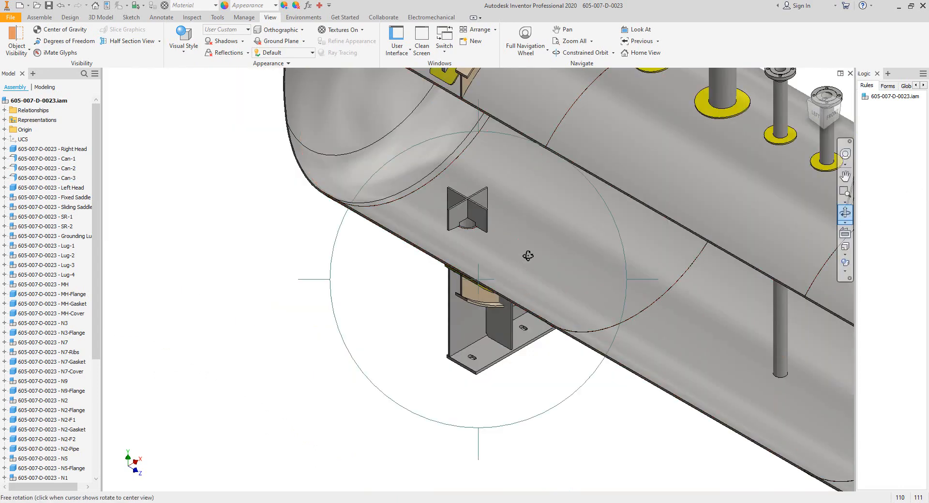
{"action": "left_click_drag", "start_coordinate": [528, 255], "coordinate": [369, 395]}
{"action": "middle_click_drag", "start_coordinate": [369, 394], "coordinate": [457, 227]}
{"action": "scroll", "coordinate": [457, 227], "scroll_direction": "down", "scroll_amount": 1}
{"action": "scroll", "coordinate": [452, 275], "scroll_direction": "up", "scroll_amount": 4}
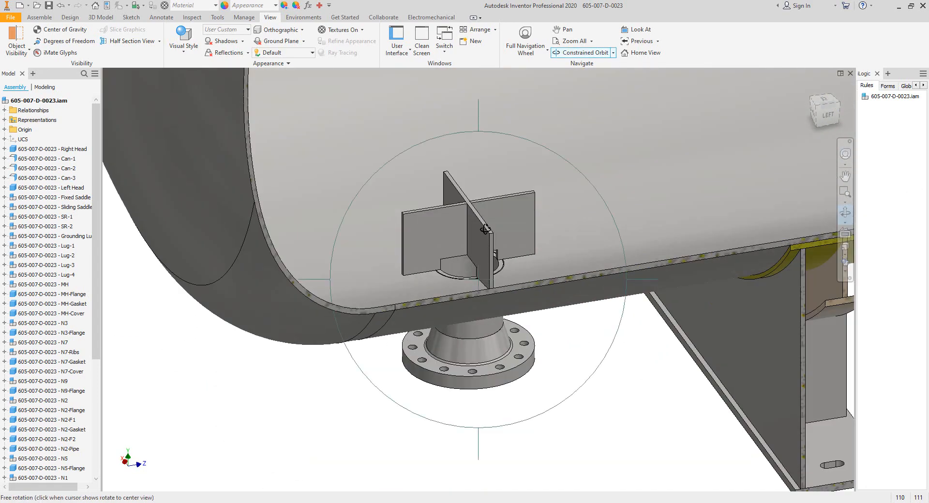
{"action": "scroll", "coordinate": [485, 228], "scroll_direction": "up", "scroll_amount": 2}
{"action": "right_click", "coordinate": [487, 182]}
{"action": "left_click", "coordinate": [522, 168]}
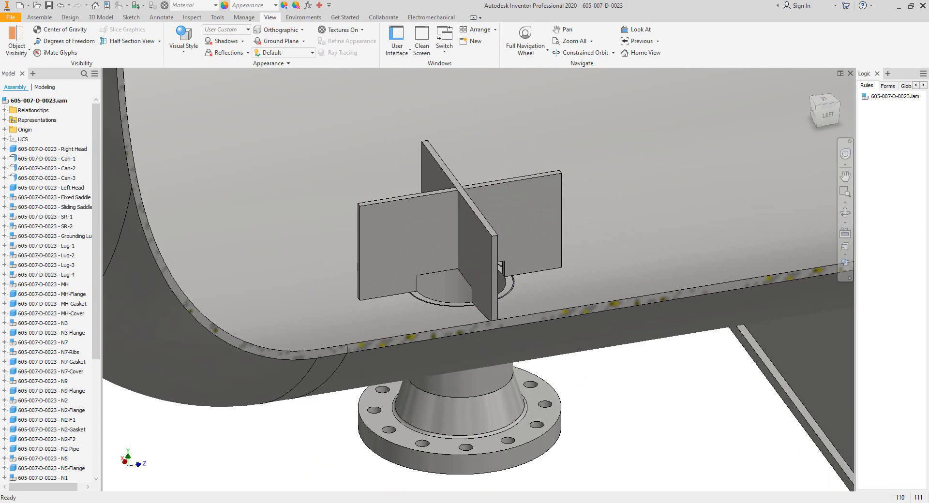
Review VIEW-'V1-V1' of nozzle N4 in NOZZLE.pdf, then consult the vessel elevation around manhole MH in GA.pdf.
{"action": "left_click", "coordinate": [542, 465]}
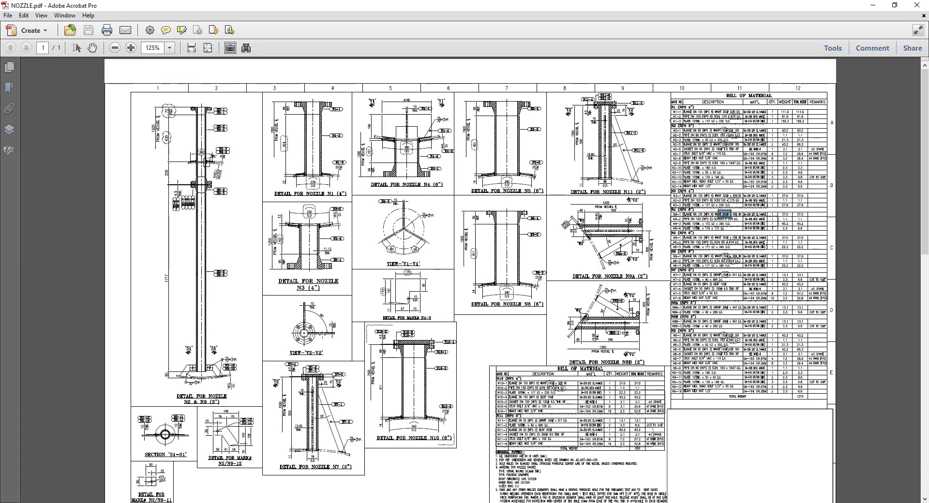
{"action": "scroll", "coordinate": [383, 228], "scroll_direction": "up", "scroll_amount": 3, "text": "ctrl"}
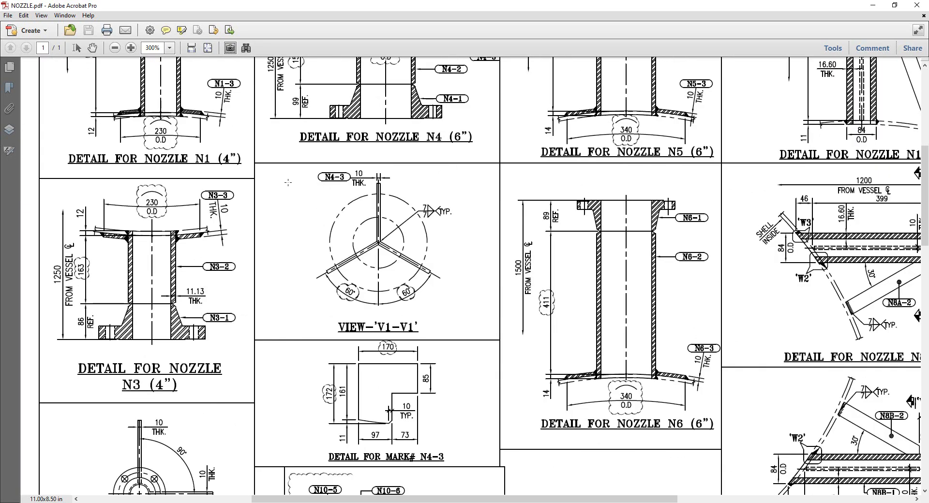
{"action": "left_click_drag", "start_coordinate": [346, 201], "coordinate": [467, 307]}
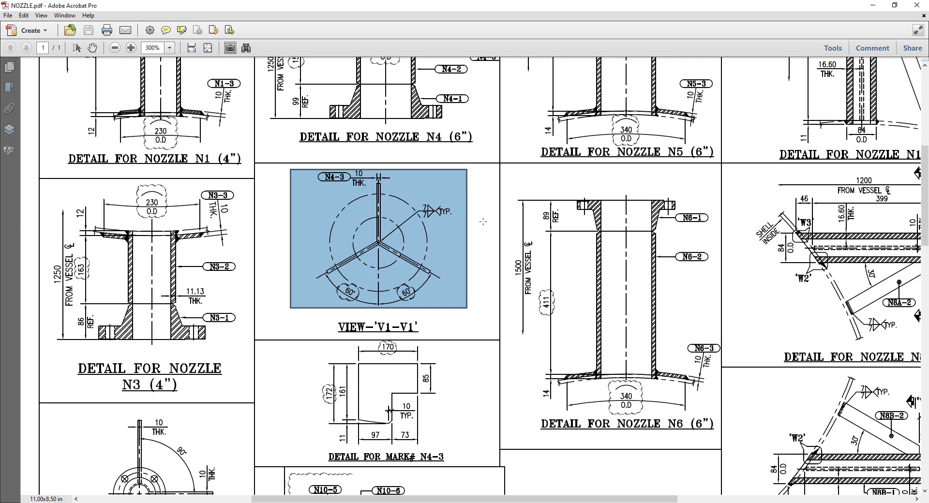
{"action": "key", "text": "alt+Tab"}
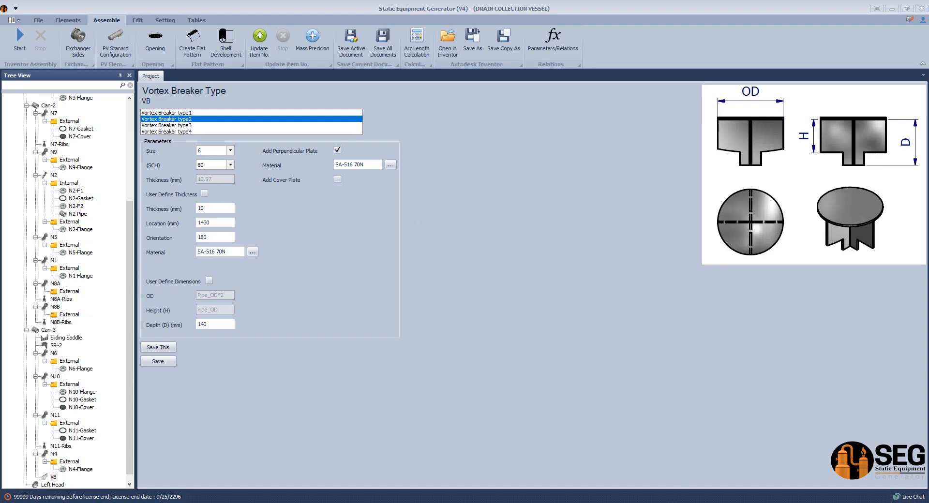
{"action": "key", "text": "alt+Tab"}
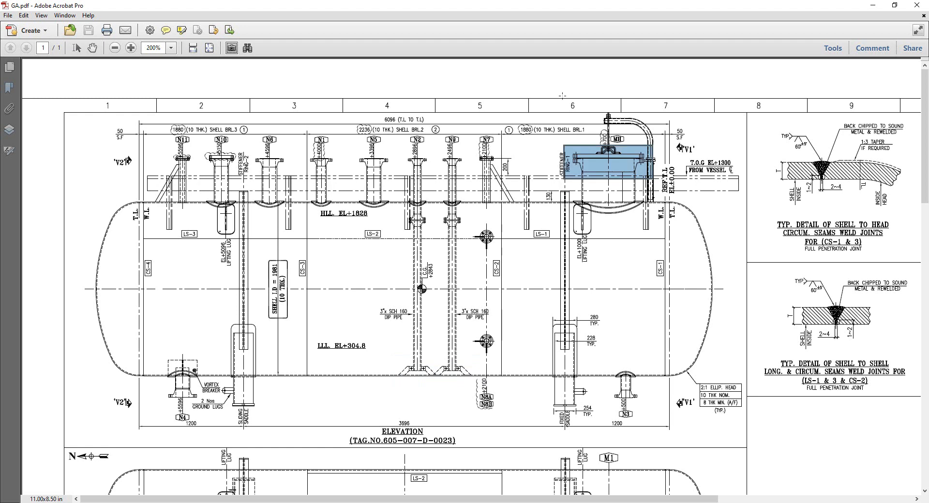
{"action": "scroll", "coordinate": [604, 125], "scroll_direction": "up", "scroll_amount": 2, "text": "ctrl"}
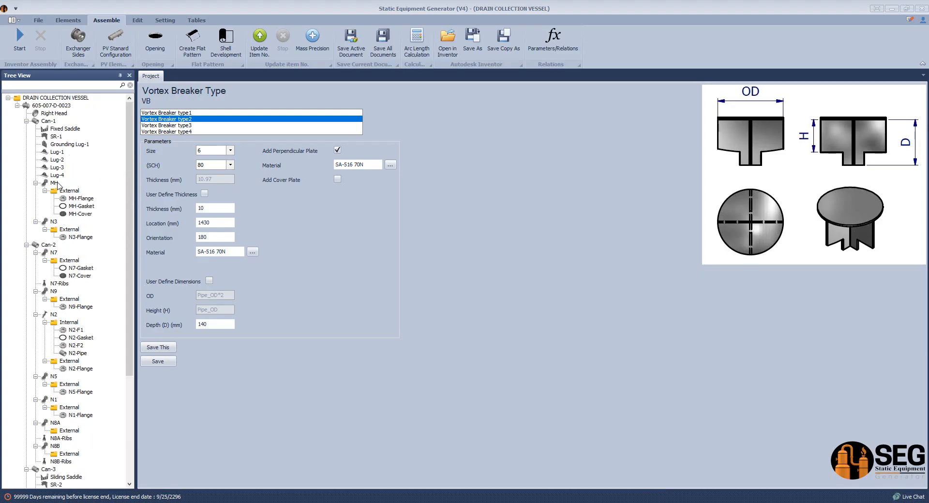
Select MH-Cover in Static Equipment Generator and look up the 24-inch class 150 stud bolt size and length in Chap3.pdf.
{"action": "left_click", "coordinate": [81, 214]}
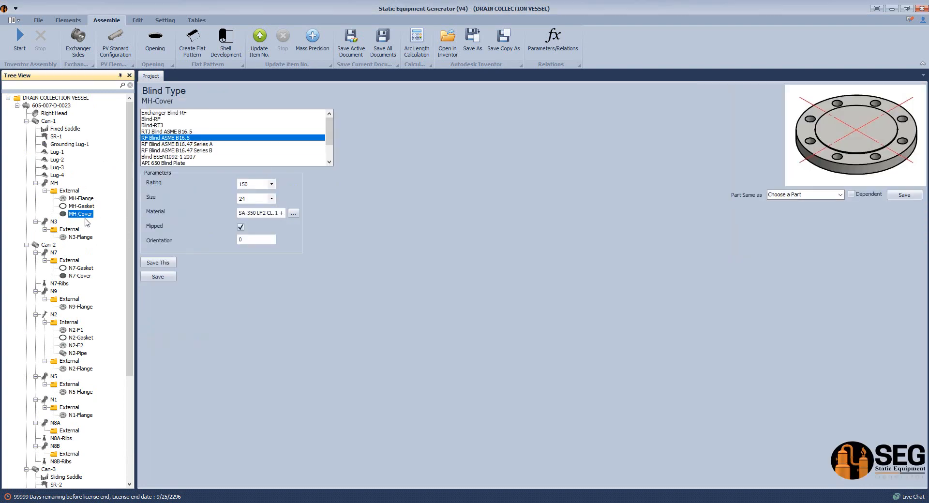
{"action": "left_click", "coordinate": [68, 21]}
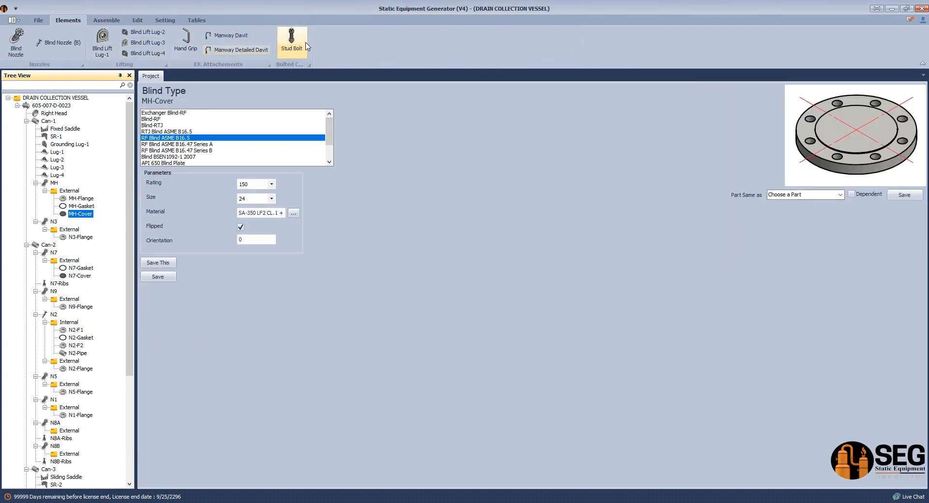
{"action": "mouse_move", "coordinate": [565, 494]}
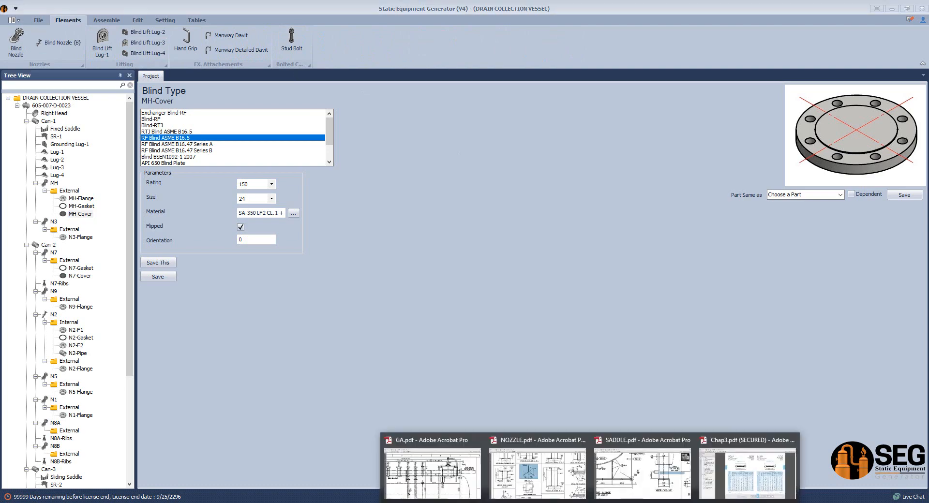
{"action": "left_click", "coordinate": [732, 489]}
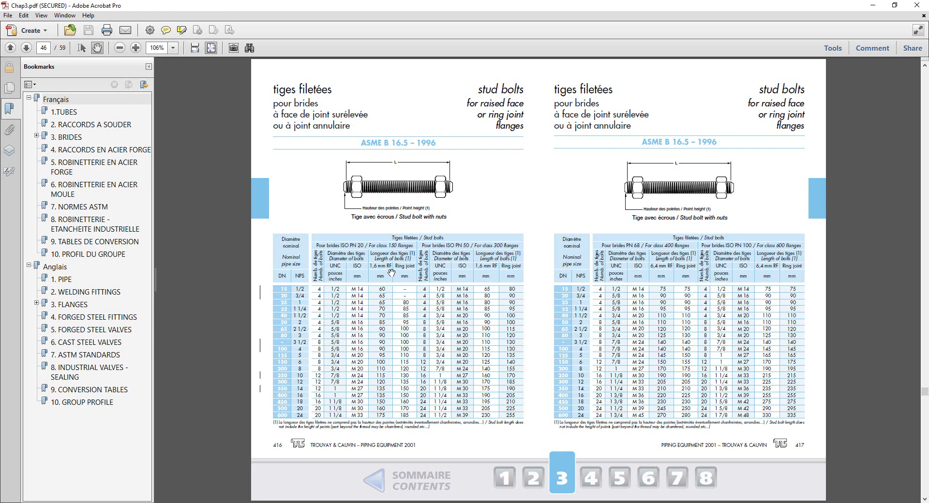
{"action": "scroll", "coordinate": [377, 267], "scroll_direction": "up", "scroll_amount": 3, "text": "ctrl"}
{"action": "scroll", "coordinate": [380, 291], "scroll_direction": "down", "scroll_amount": 3}
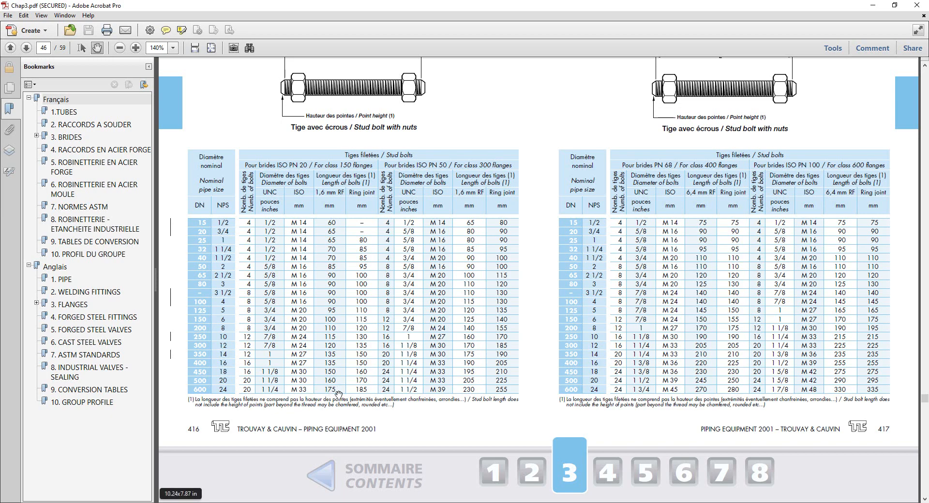
Return to Static Equipment Generator and add a stud bolt named MH-Stud to MH-Cover.
{"action": "key", "text": "alt+Tab"}
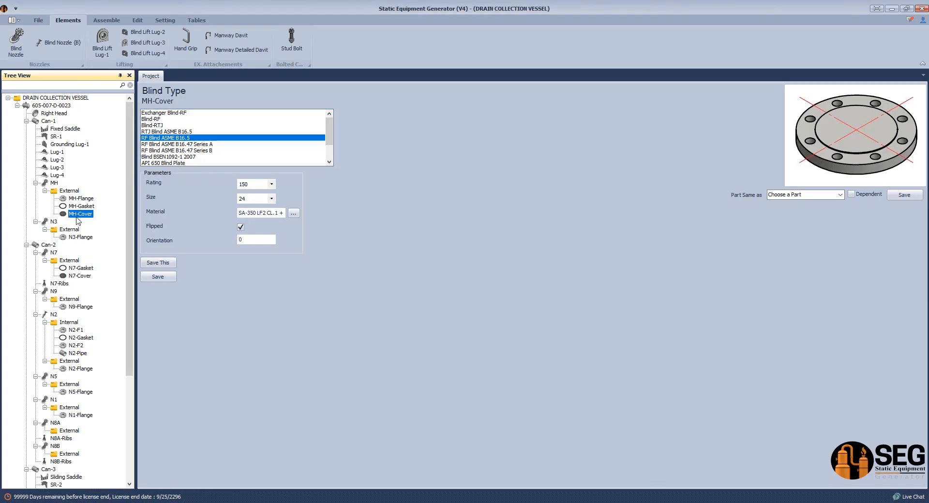
{"action": "left_click", "coordinate": [292, 41]}
{"action": "type", "text": "MH"}
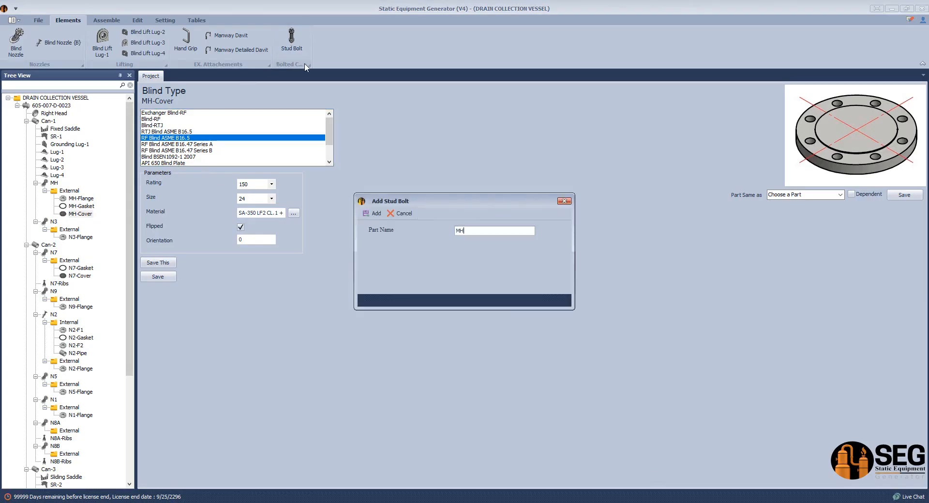
{"action": "type", "text": "-Stud"}
{"action": "key", "text": "Return"}
Set MH-Stud to the UNC Nut type with size 1 1/4.
{"action": "left_click", "coordinate": [87, 107]}
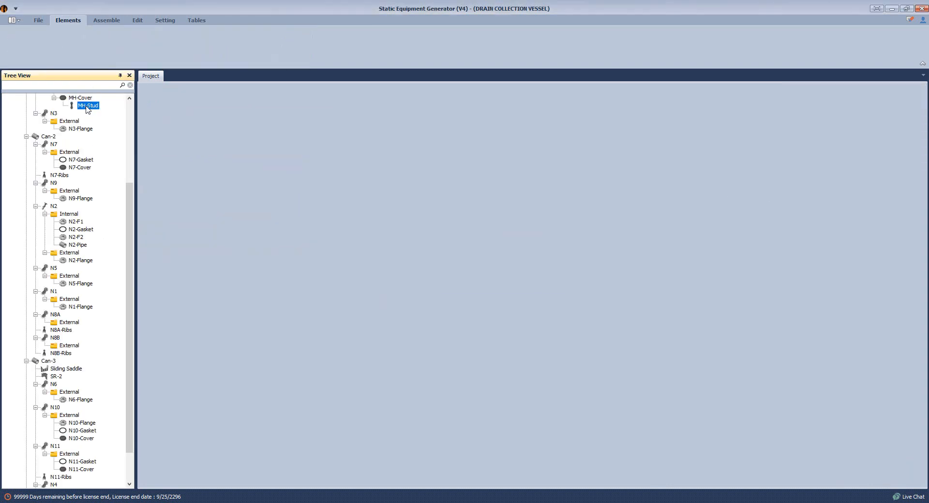
{"action": "left_click", "coordinate": [162, 120]}
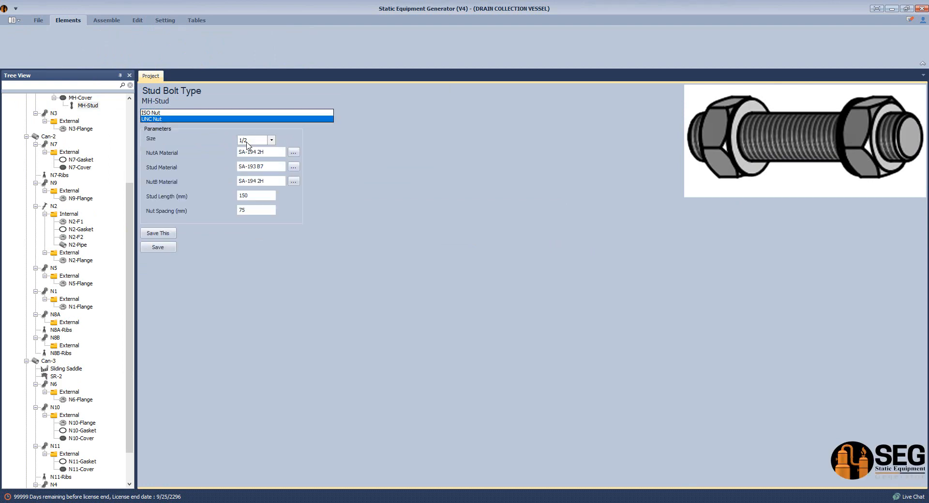
{"action": "left_click", "coordinate": [247, 144]}
{"action": "left_click", "coordinate": [254, 205]}
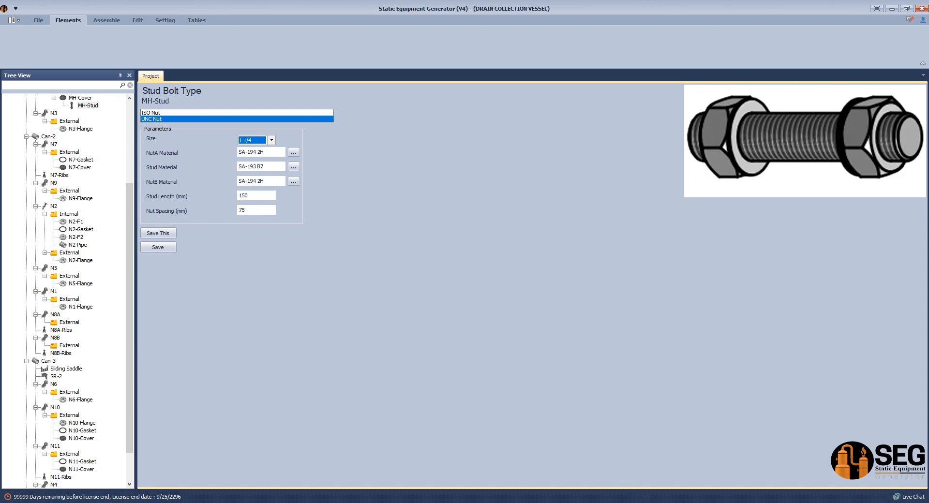
Copy SA-193 GR.B7M from the Excel Material List and set it as MH-Stud's stud material in Static Equipment Generator.
{"action": "key", "text": "alt+Tab"}
{"action": "left_click", "coordinate": [137, 207]}
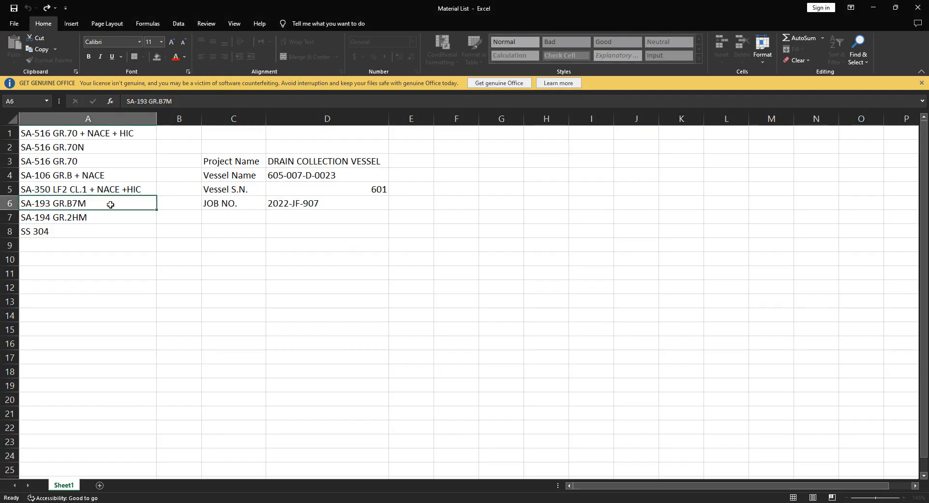
{"action": "double_click", "coordinate": [108, 203]}
{"action": "left_click_drag", "start_coordinate": [108, 203], "coordinate": [3, 205]}
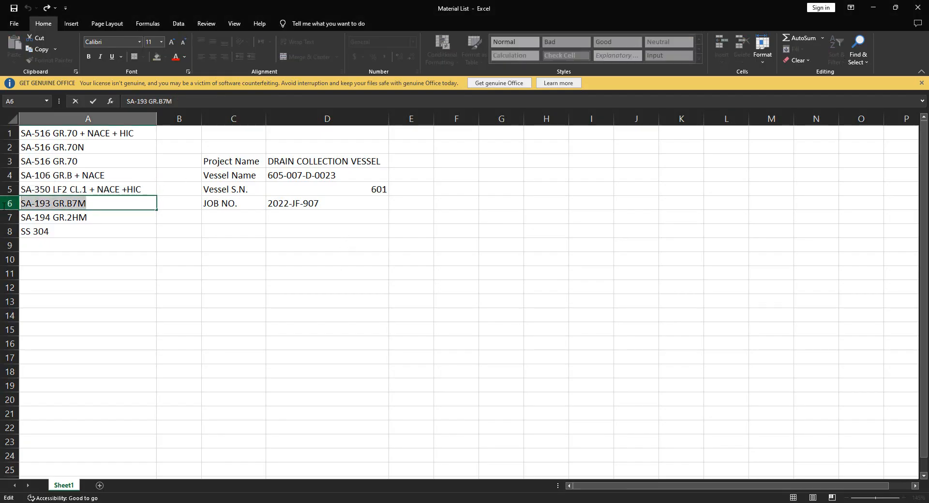
{"action": "key", "text": "ctrl+c"}
{"action": "key", "text": "alt+Tab"}
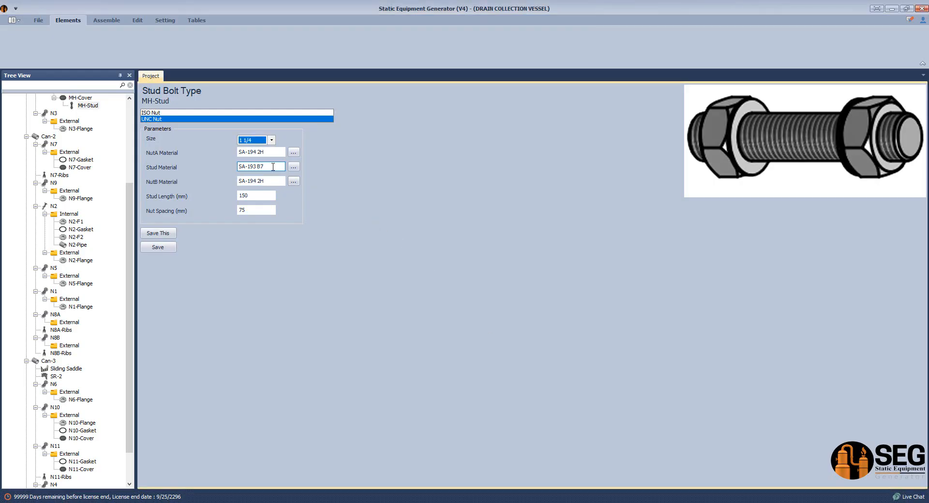
{"action": "left_click_drag", "start_coordinate": [273, 167], "coordinate": [210, 169]}
{"action": "key", "text": "ctrl+v"}
Copy SA-194 GR.2HM from the Excel Material List and set it as both NutA and NutB materials of MH-Stud.
{"action": "left_click", "coordinate": [632, 502]}
{"action": "double_click", "coordinate": [103, 217]}
{"action": "left_click_drag", "start_coordinate": [103, 218], "coordinate": [20, 218]}
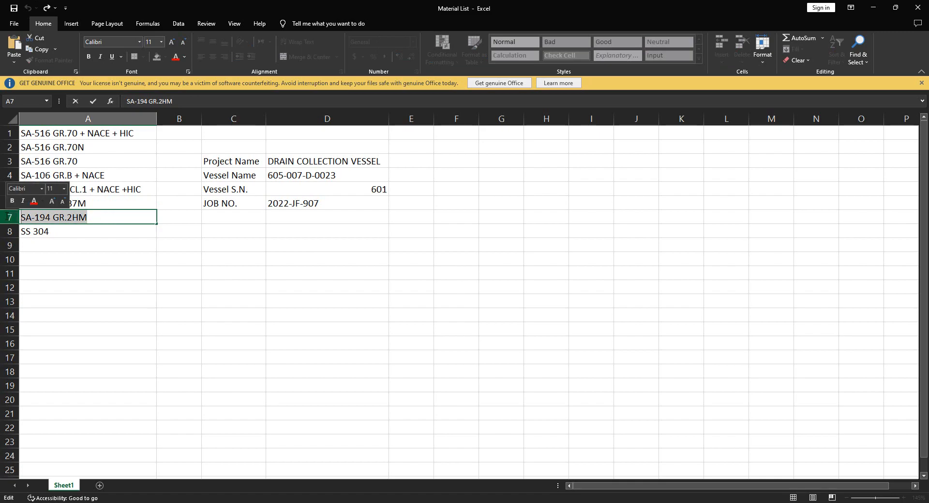
{"action": "key", "text": "ctrl+c"}
{"action": "key", "text": "alt+Tab"}
{"action": "left_click_drag", "start_coordinate": [283, 152], "coordinate": [204, 155]}
{"action": "key", "text": "ctrl+v"}
{"action": "left_click_drag", "start_coordinate": [283, 181], "coordinate": [226, 197]}
{"action": "key", "text": "ctrl+v"}
Set the stud length of MH-Stud to 175 mm.
{"action": "left_click", "coordinate": [257, 210]}
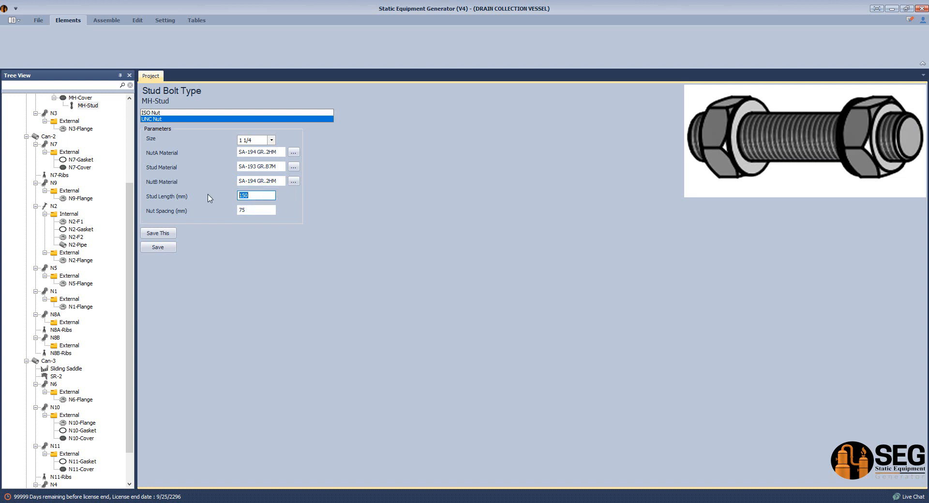
{"action": "type", "text": "175"}
Switch to Inventor, measure the distance from the manhole cover's top face to the flange's lower edge, and copy the result.
{"action": "double_click", "coordinate": [242, 210]}
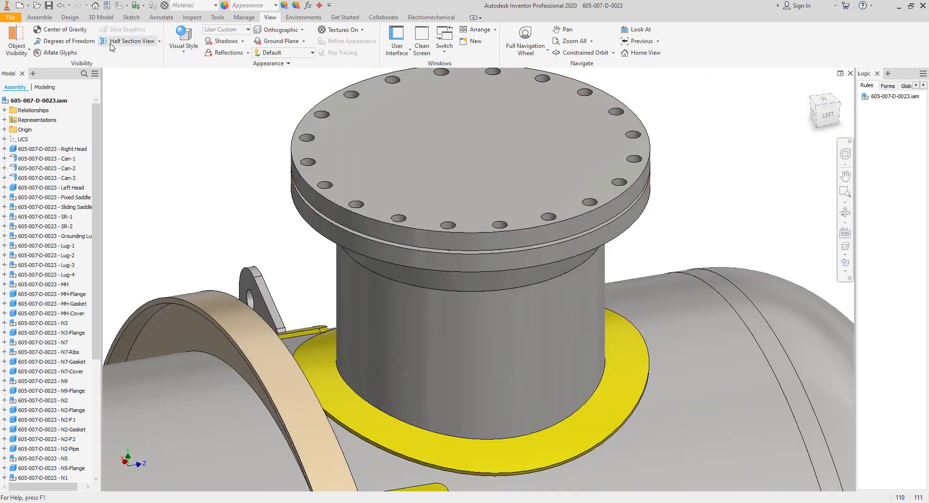
{"action": "left_click", "coordinate": [218, 16]}
{"action": "left_click", "coordinate": [17, 36]}
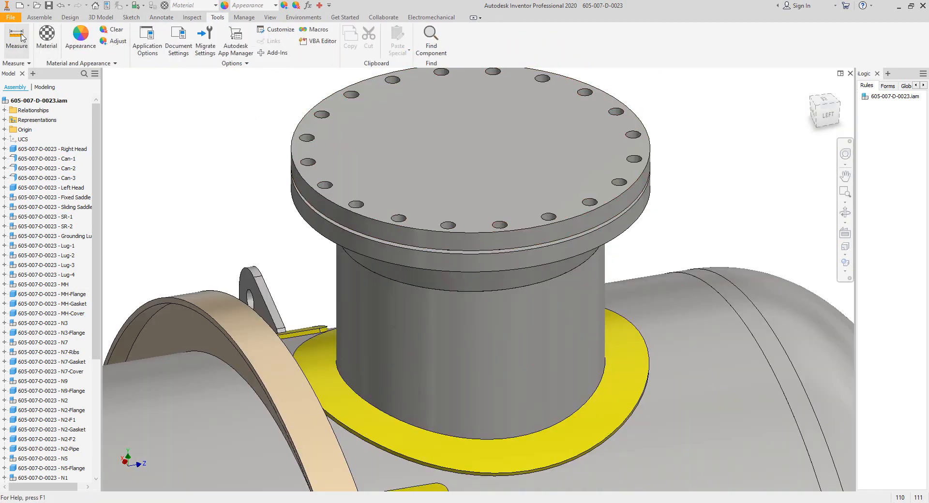
{"action": "left_click", "coordinate": [389, 205]}
{"action": "left_click", "coordinate": [370, 235]}
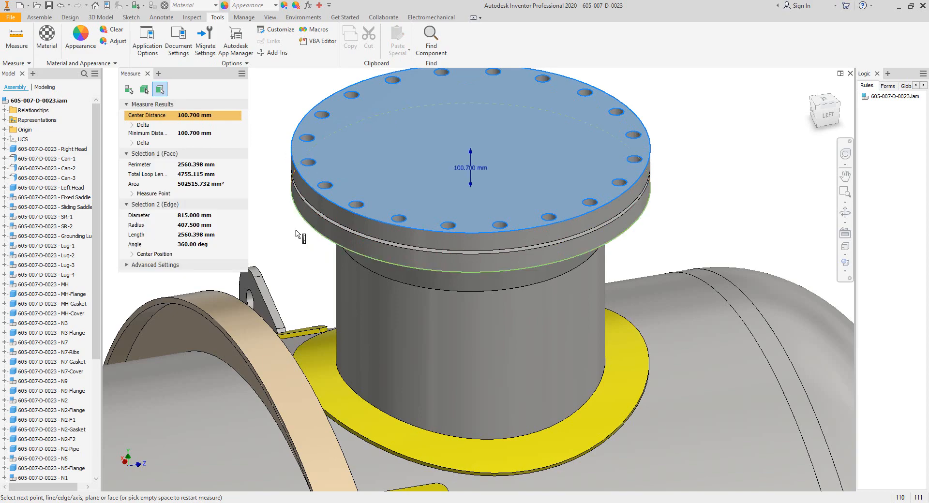
{"action": "right_click", "coordinate": [192, 120]}
{"action": "left_click", "coordinate": [210, 124]}
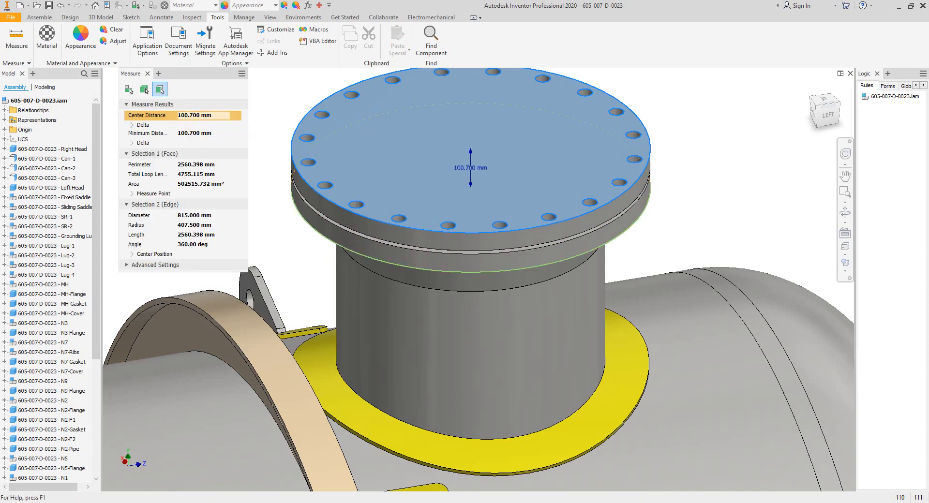
Back in Static Equipment Generator, set MH-Stud's nut spacing to 100.700 mm and save the stud bolt.
{"action": "key", "text": "alt+Tab"}
{"action": "key", "text": "ctrl+v"}
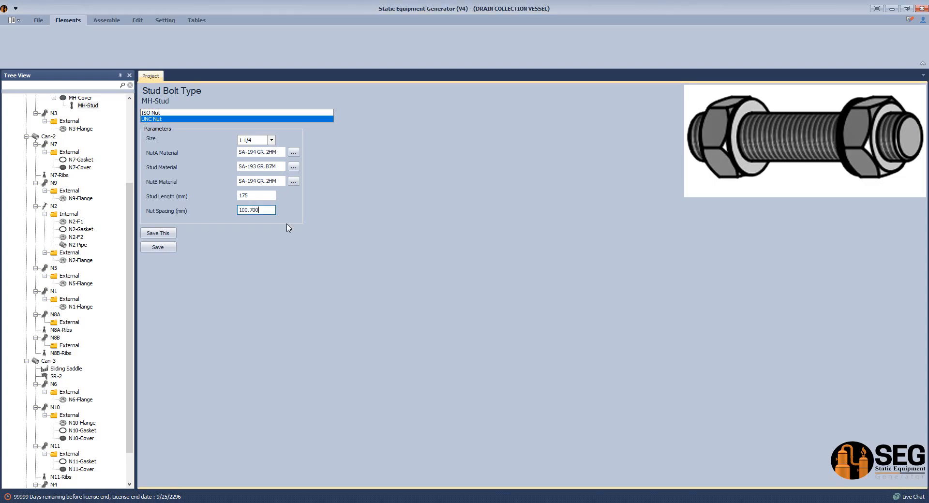
{"action": "left_click", "coordinate": [164, 248]}
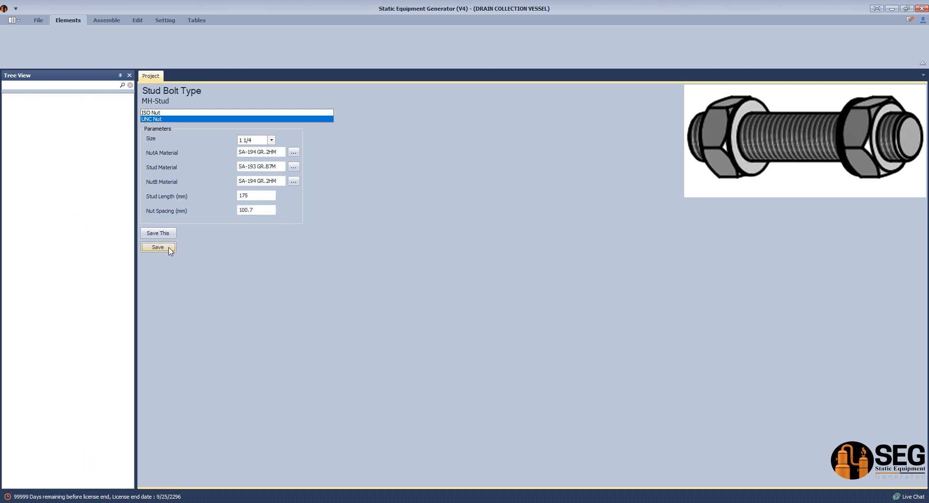
Start the Inventor assembly generation to build the manhole stud bolts into the vessel model.
{"action": "scroll", "coordinate": [62, 139], "scroll_direction": "up", "scroll_amount": 3}
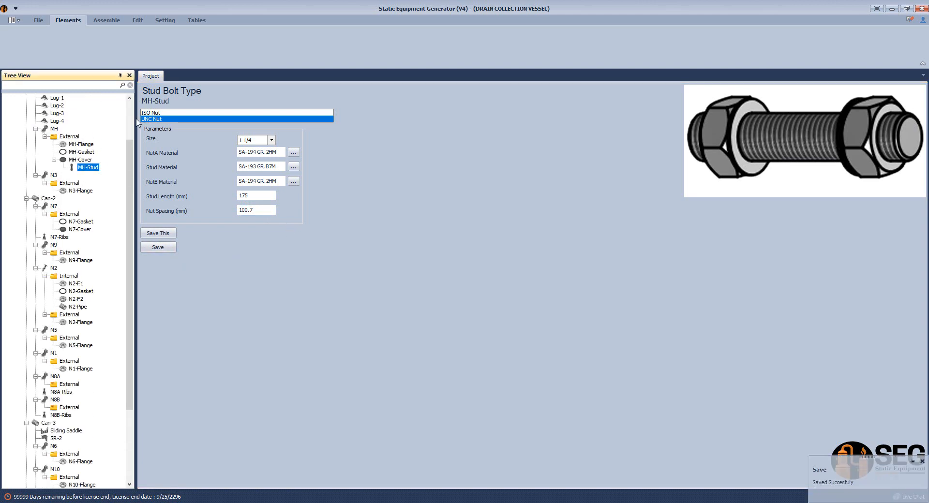
{"action": "left_click", "coordinate": [106, 20]}
{"action": "left_click", "coordinate": [19, 39]}
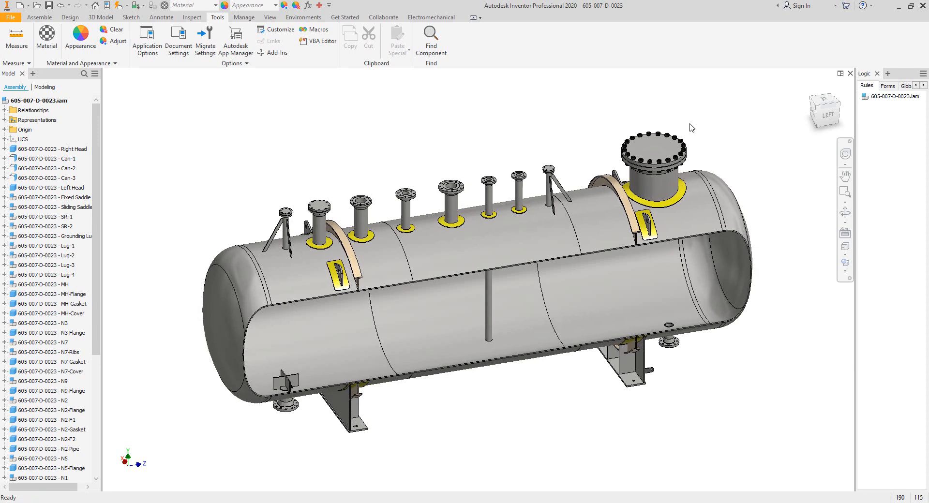
Inspect the stud bolts and nuts on the manhole cover and flange in Inventor from above and below.
{"action": "scroll", "coordinate": [684, 157], "scroll_direction": "up", "scroll_amount": 5}
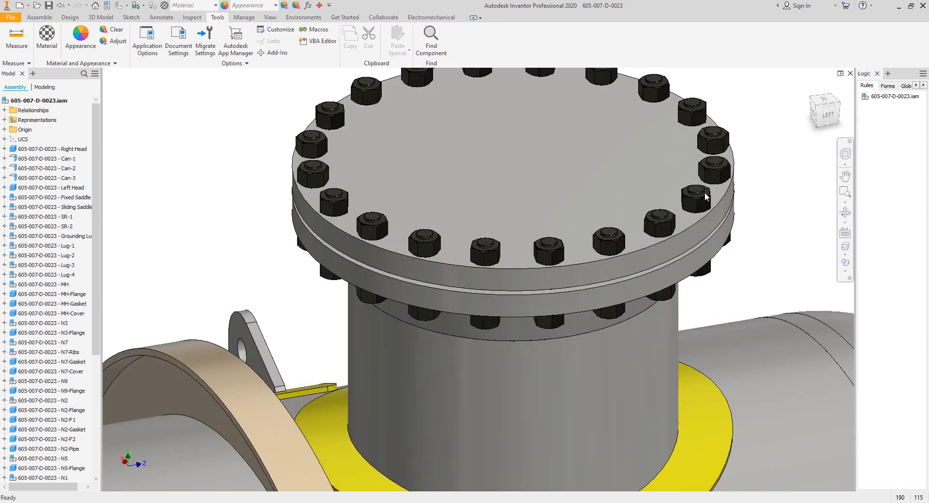
{"action": "left_click", "coordinate": [846, 213]}
{"action": "scroll", "coordinate": [611, 213], "scroll_direction": "down", "scroll_amount": 5}
{"action": "left_click_drag", "start_coordinate": [553, 272], "coordinate": [518, 221]}
{"action": "scroll", "coordinate": [623, 248], "scroll_direction": "up", "scroll_amount": 4}
{"action": "left_click_drag", "start_coordinate": [542, 278], "coordinate": [542, 251]}
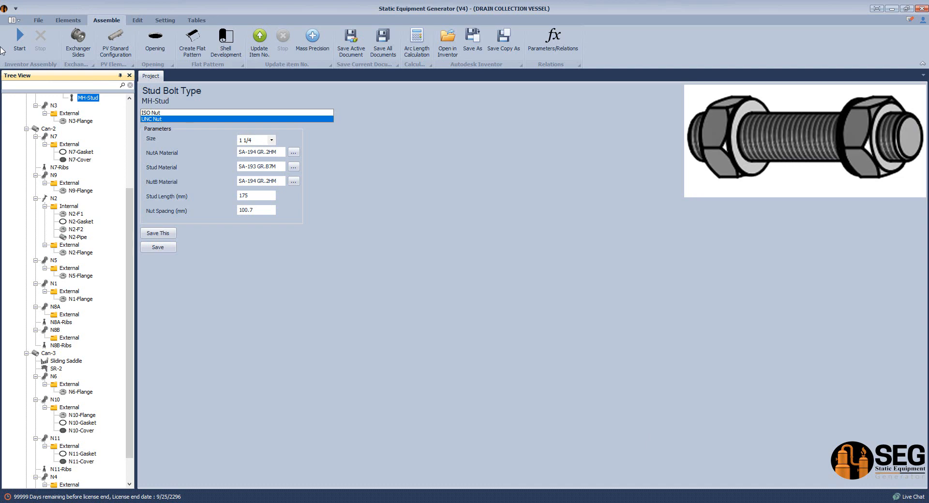
Add a hand grip named MH-Grip to the manhole cover MH-Cover.
{"action": "scroll", "coordinate": [59, 198], "scroll_direction": "up", "scroll_amount": 3}
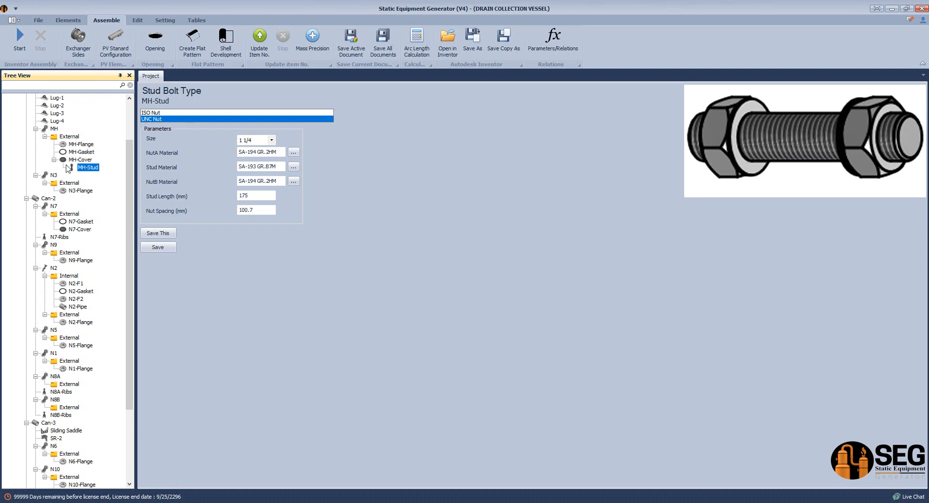
{"action": "left_click", "coordinate": [74, 160]}
{"action": "left_click", "coordinate": [68, 20]}
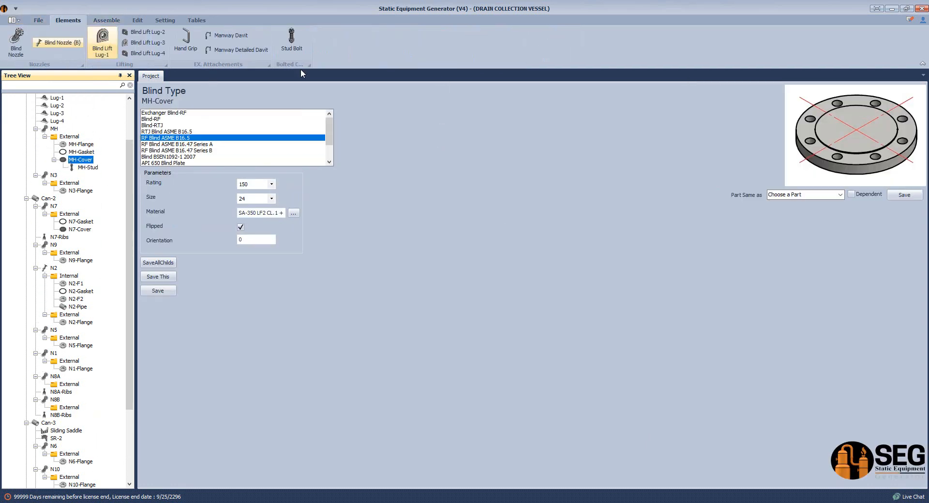
{"action": "left_click", "coordinate": [184, 42]}
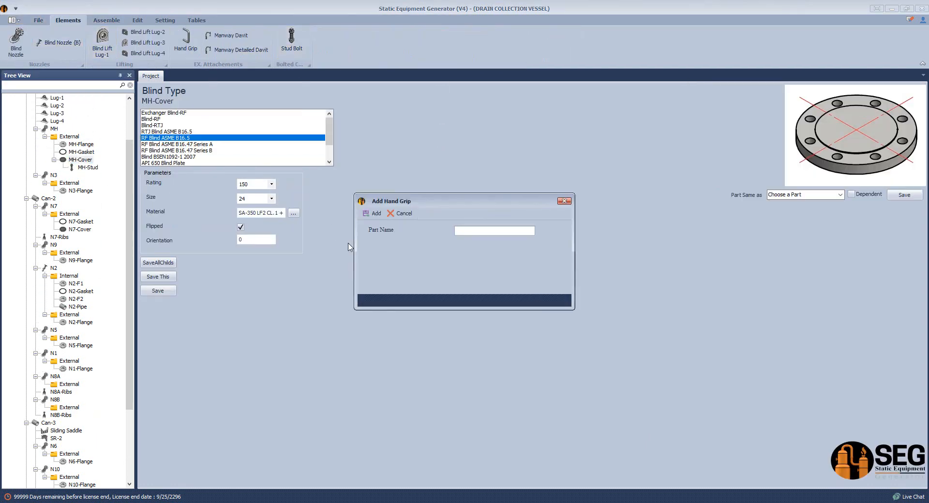
{"action": "type", "text": "MH-Grip"}
{"action": "key", "text": "Return"}
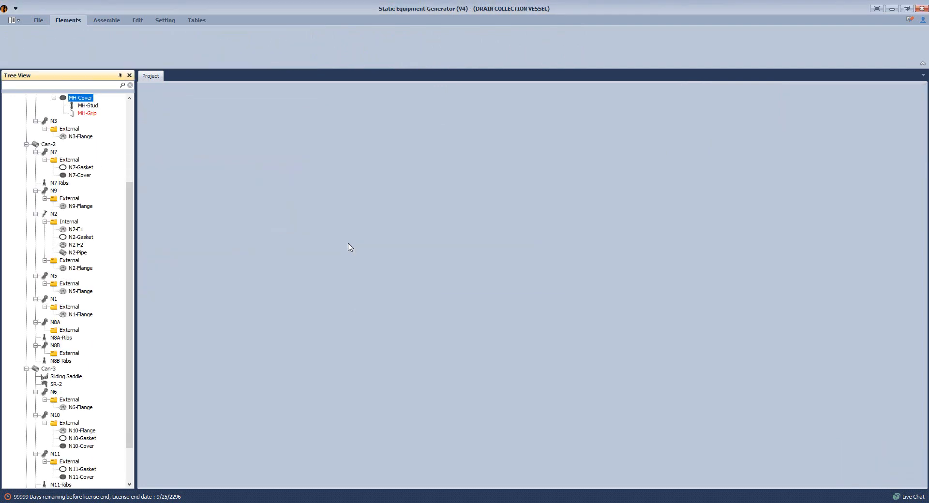
Compare MH-Grip's types, keep the plain Hand Grip, activate its pattern with a quantity of 2 and save it.
{"action": "left_click", "coordinate": [91, 117]}
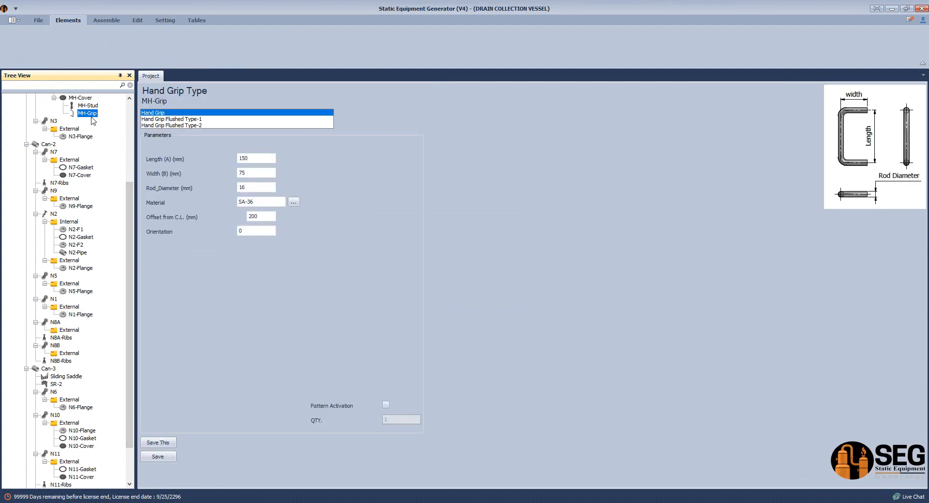
{"action": "left_click", "coordinate": [195, 119]}
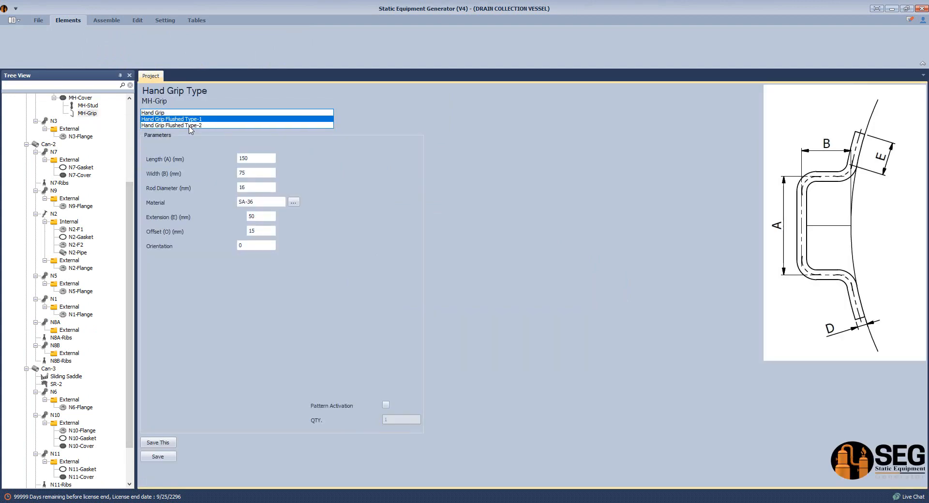
{"action": "left_click", "coordinate": [191, 126]}
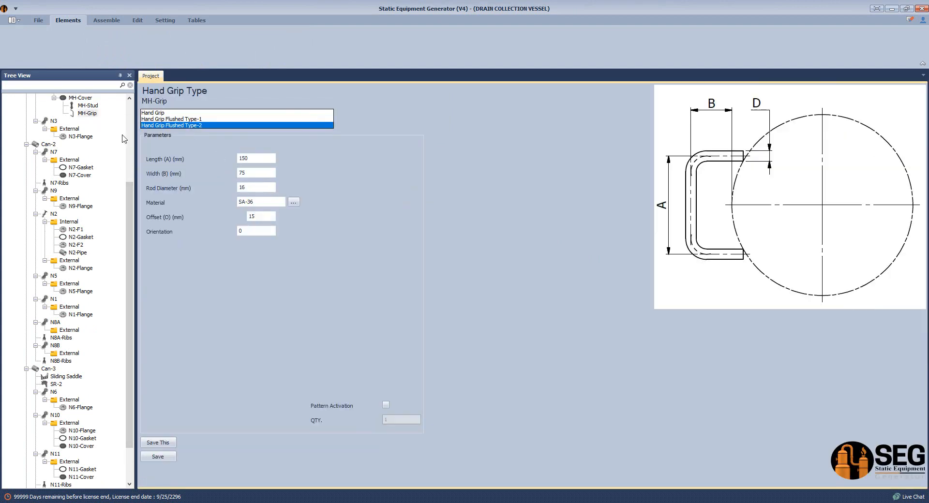
{"action": "left_click", "coordinate": [169, 113]}
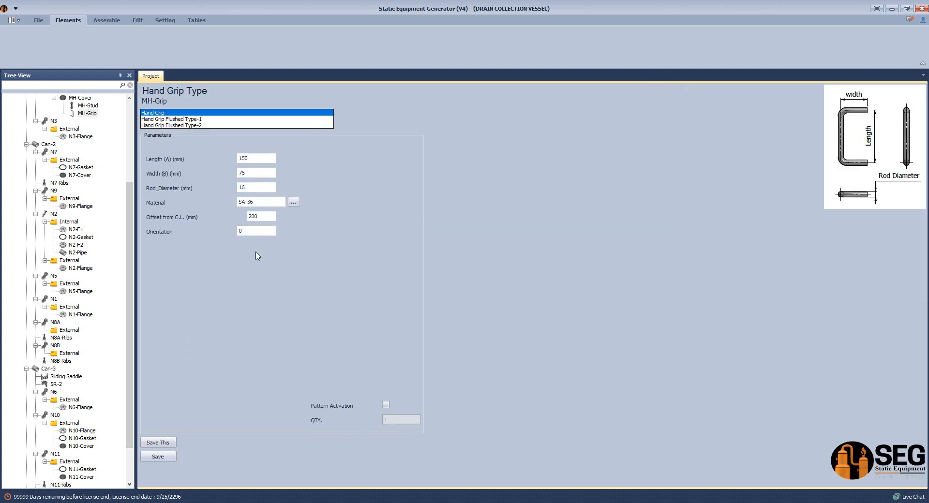
{"action": "left_click", "coordinate": [386, 405]}
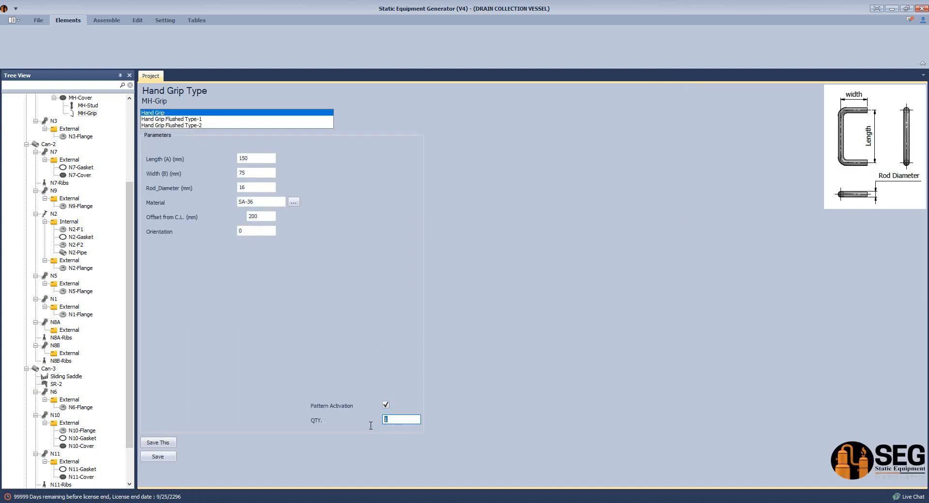
{"action": "type", "text": "2"}
{"action": "left_click", "coordinate": [166, 457]}
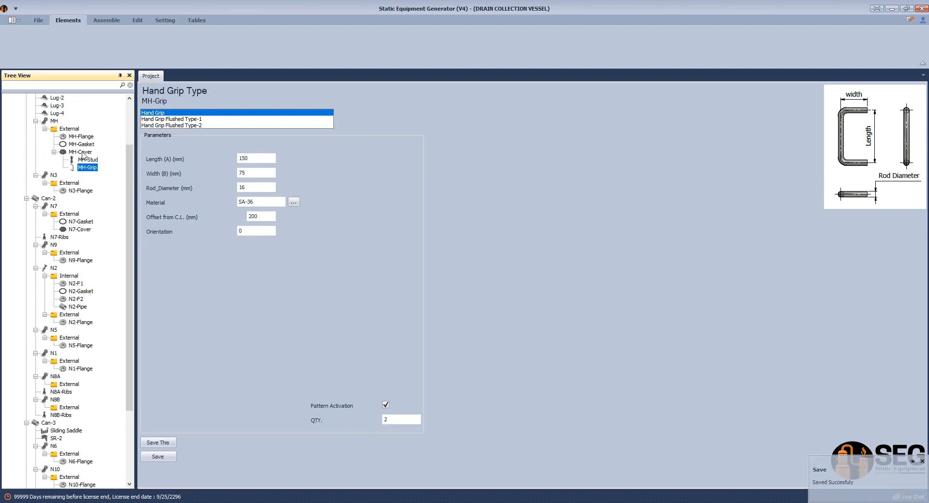
Add a manway davit named MH-Davit to the manhole cover MH-Cover.
{"action": "left_click", "coordinate": [82, 153]}
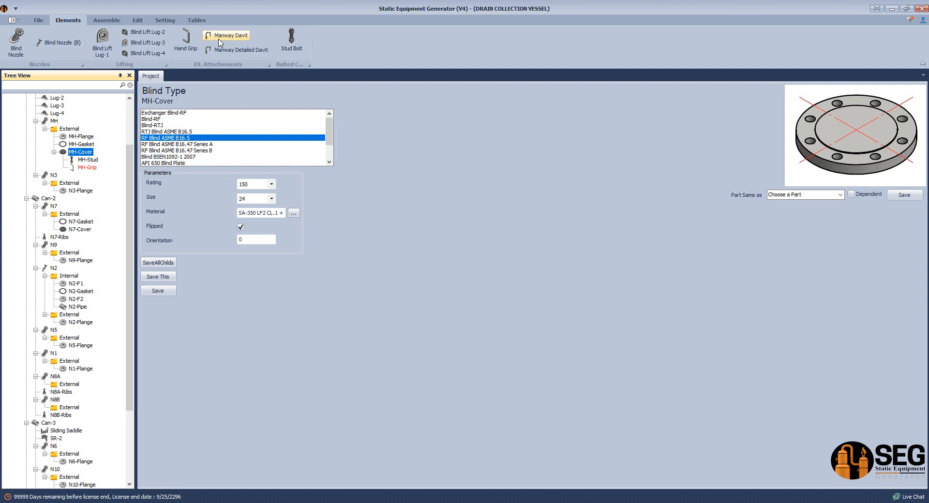
{"action": "left_click", "coordinate": [239, 37]}
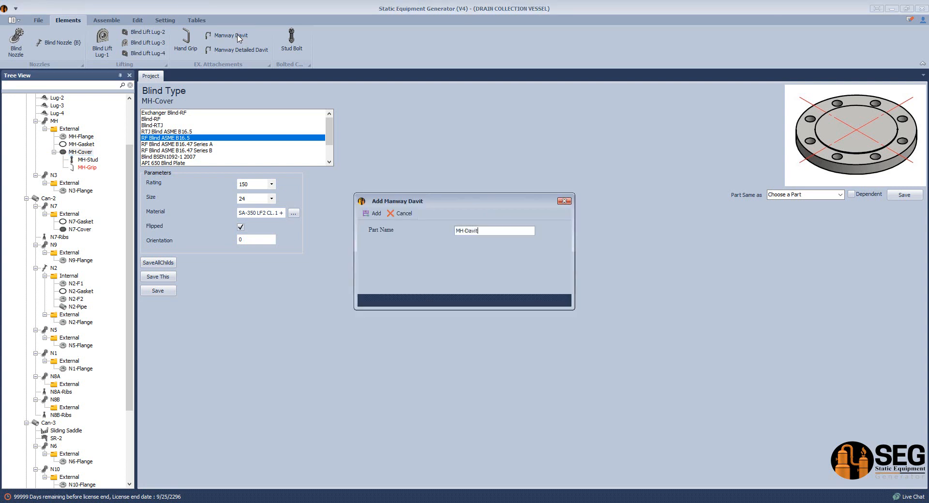
{"action": "type", "text": "MH-Davit"}
{"action": "key", "text": "Return"}
Compare the manway davit types for MH-Davit and choose Estimated Davit Type C.
{"action": "left_click", "coordinate": [89, 121]}
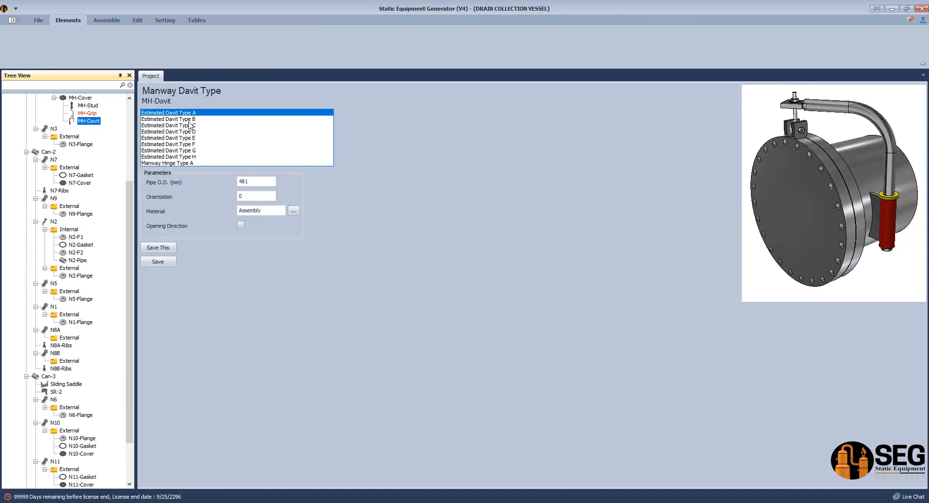
{"action": "left_click", "coordinate": [188, 121]}
{"action": "left_click", "coordinate": [189, 126]}
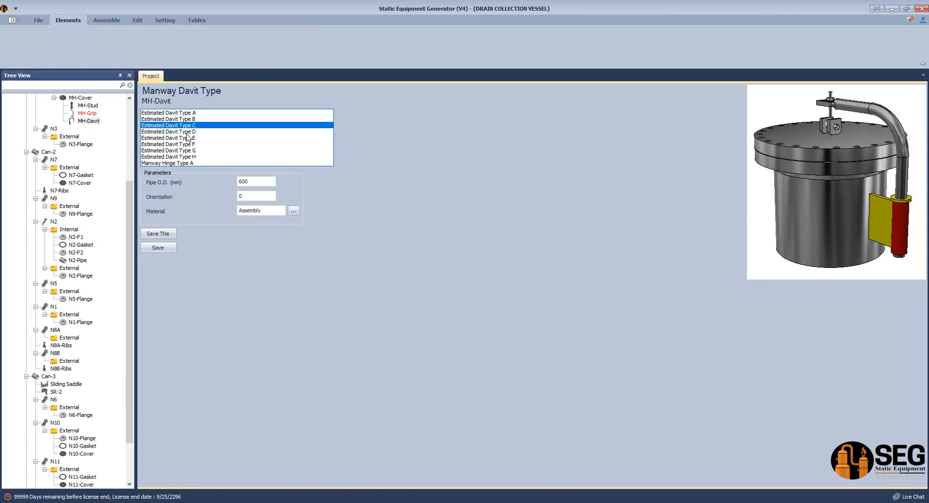
{"action": "left_click", "coordinate": [187, 134]}
{"action": "left_click", "coordinate": [187, 138]}
{"action": "left_click", "coordinate": [187, 144]}
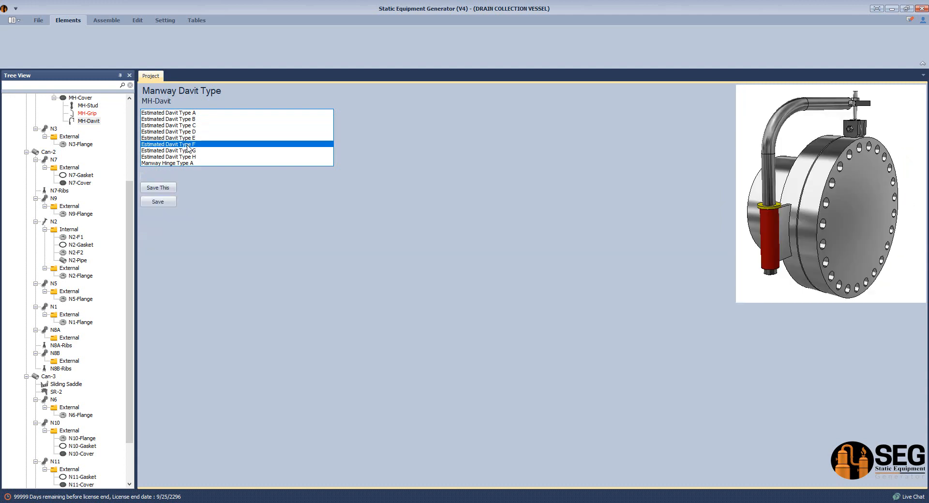
{"action": "left_click", "coordinate": [188, 150]}
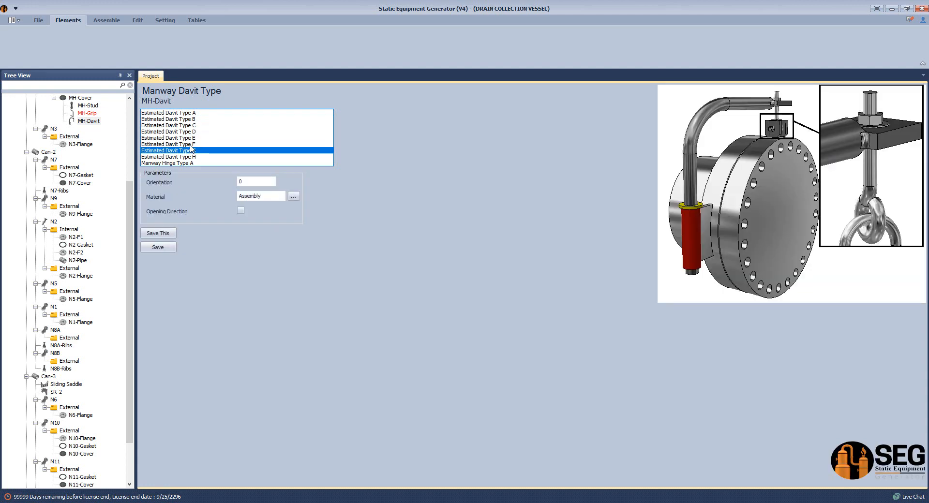
{"action": "left_click", "coordinate": [190, 144]}
{"action": "left_click", "coordinate": [191, 138]}
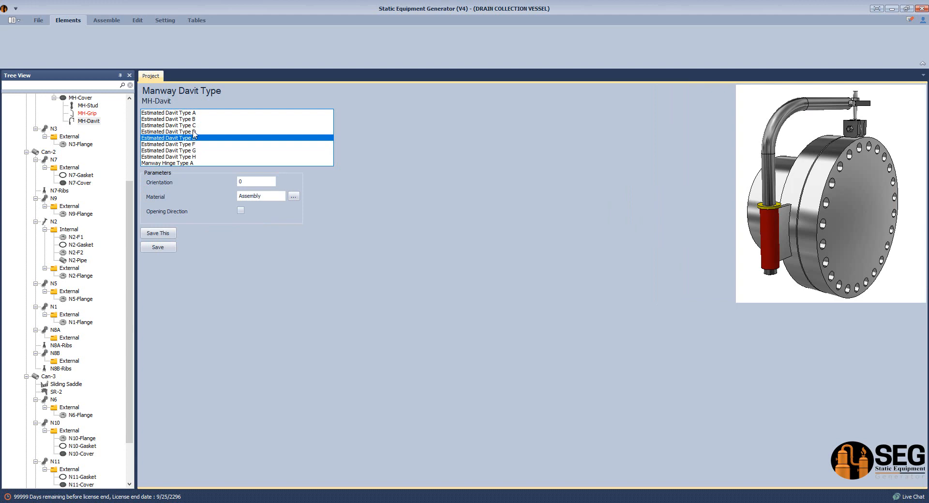
{"action": "left_click", "coordinate": [193, 132]}
{"action": "left_click", "coordinate": [193, 125]}
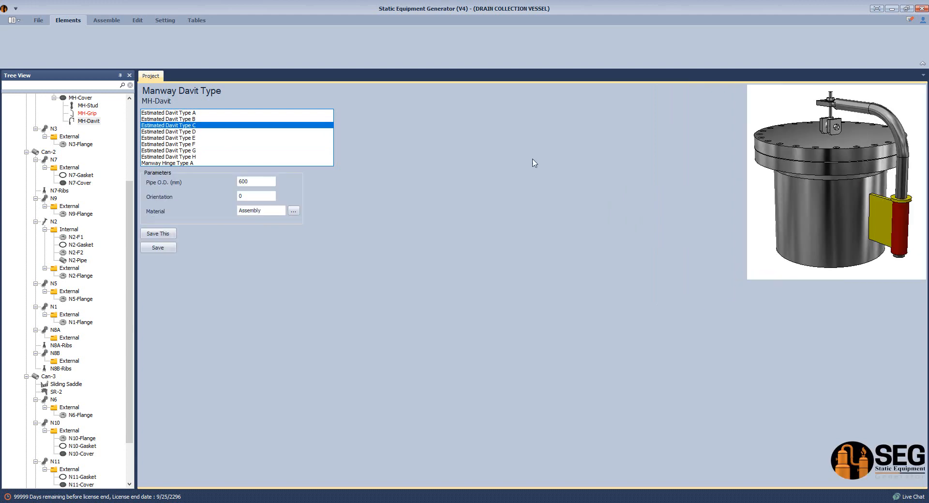
Set MH-Davit's pipe outside diameter to 610 mm and its orientation to 90, and save the davit.
{"action": "left_click_drag", "start_coordinate": [262, 182], "coordinate": [212, 184]}
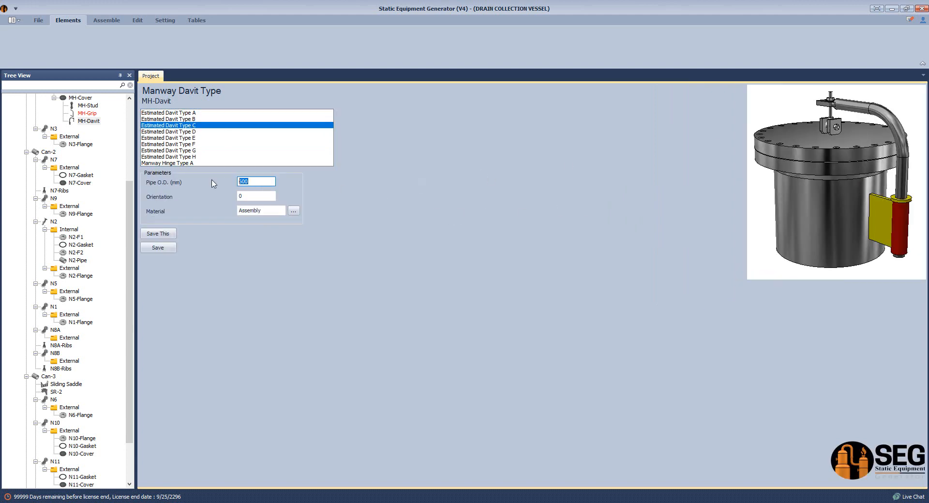
{"action": "type", "text": "610"}
{"action": "left_click", "coordinate": [241, 196]}
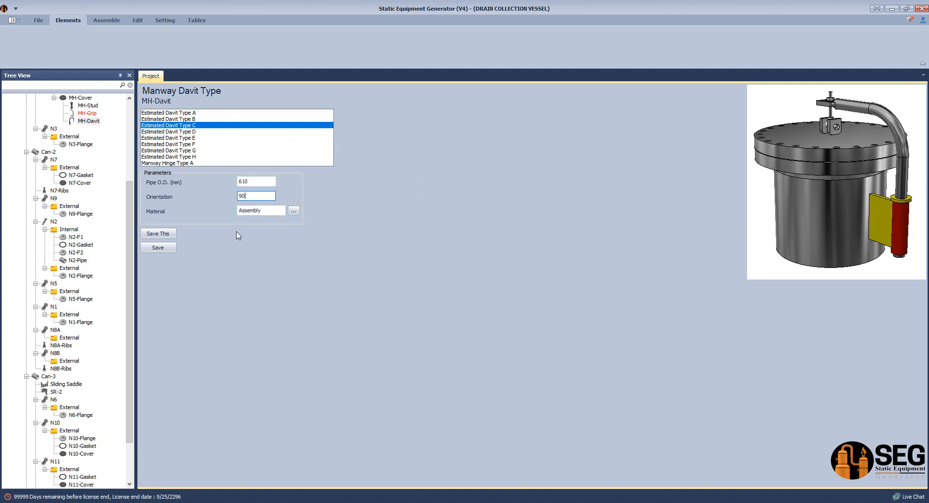
{"action": "left_click", "coordinate": [158, 248]}
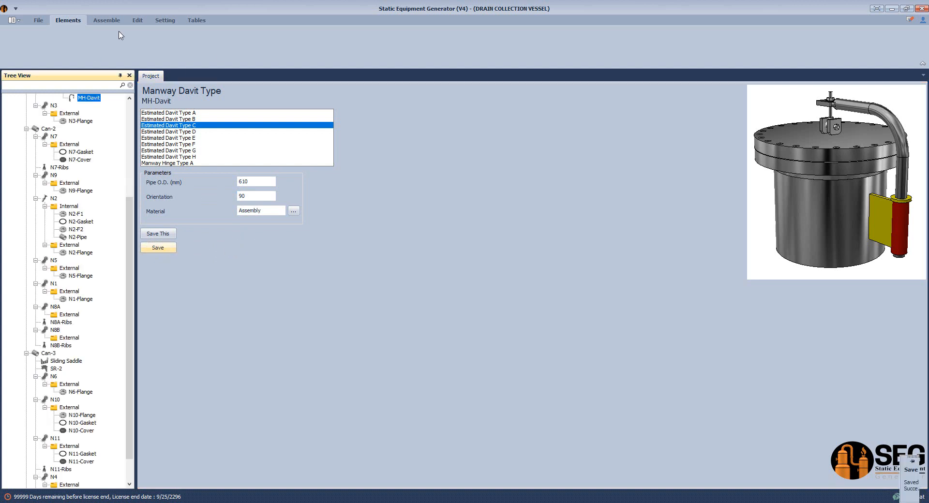
Generate the Inventor assembly and switch to Inventor to inspect the hand grips and davit on the manhole.
{"action": "left_click", "coordinate": [106, 20]}
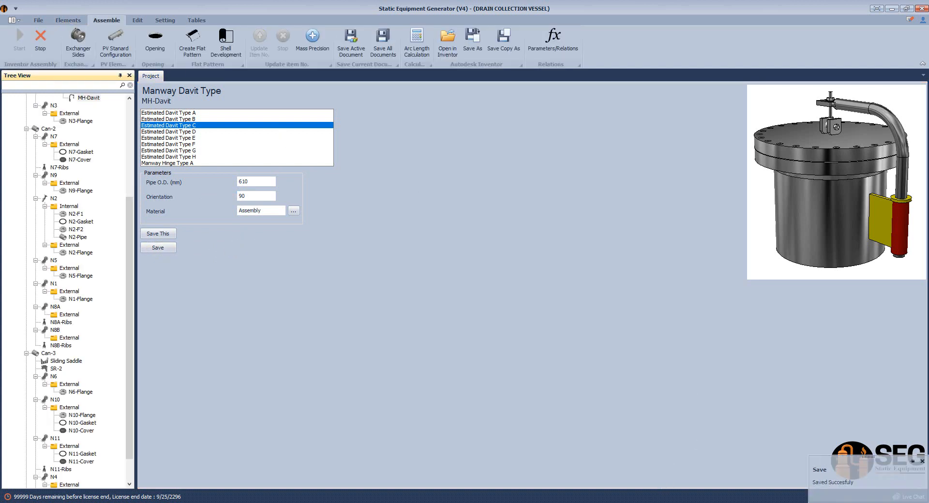
{"action": "key", "text": "alt+Tab"}
{"action": "middle_click", "coordinate": [579, 272]}
{"action": "middle_click", "coordinate": [579, 271]}
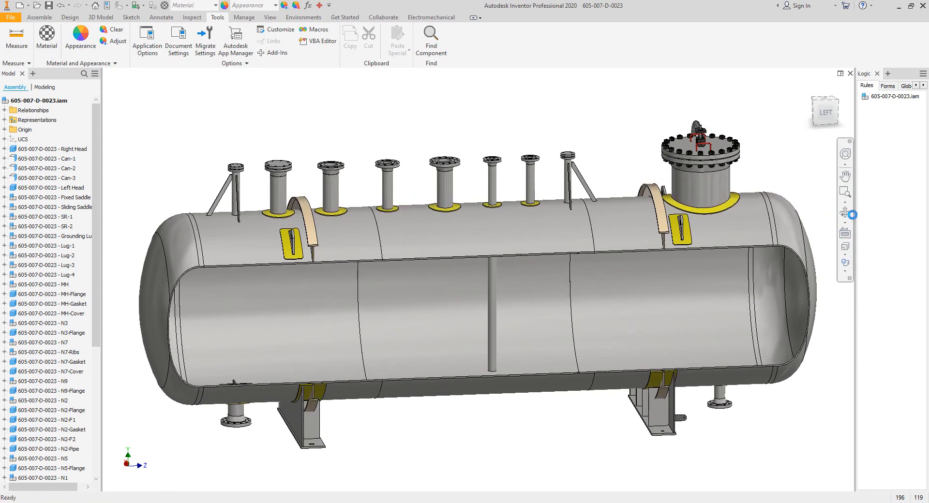
{"action": "left_click", "coordinate": [852, 215]}
{"action": "left_click_drag", "start_coordinate": [625, 219], "coordinate": [494, 296]}
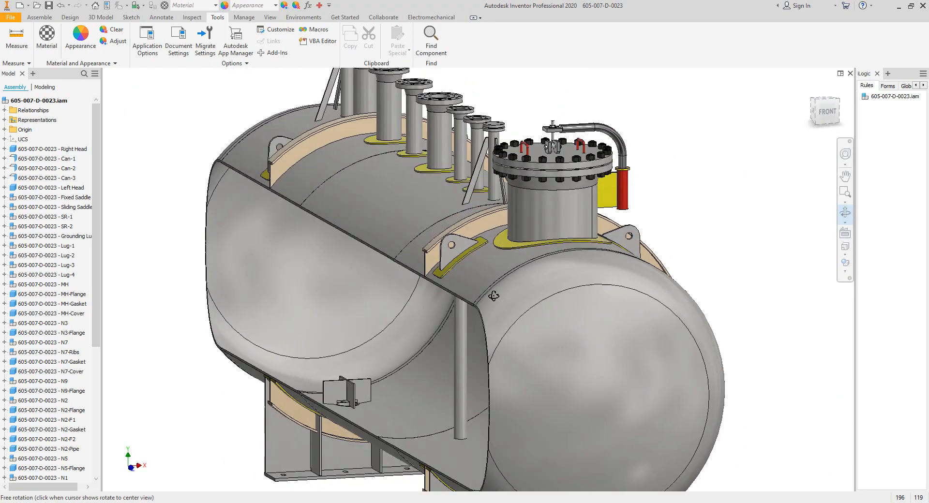
{"action": "right_click", "coordinate": [660, 158]}
{"action": "left_click", "coordinate": [699, 156]}
Back in Static Equipment Generator, set MH-Davit's orientation to 0, save it and regenerate the Inventor assembly.
{"action": "key", "text": "alt+Tab"}
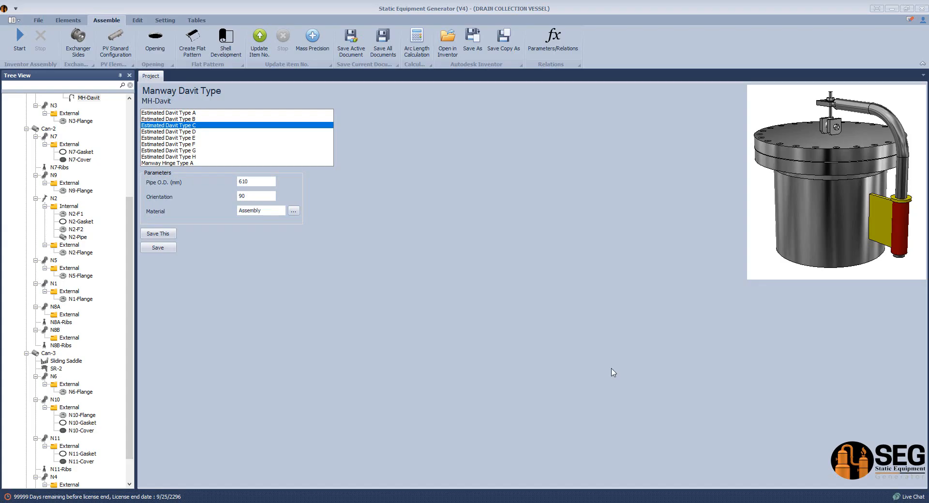
{"action": "left_click", "coordinate": [257, 197]}
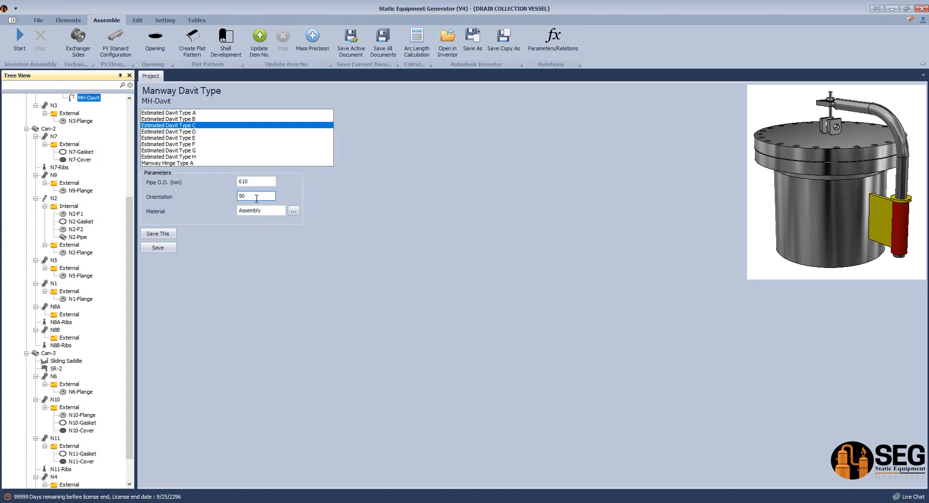
{"action": "left_click_drag", "start_coordinate": [257, 198], "coordinate": [214, 200]}
{"action": "type", "text": "0"}
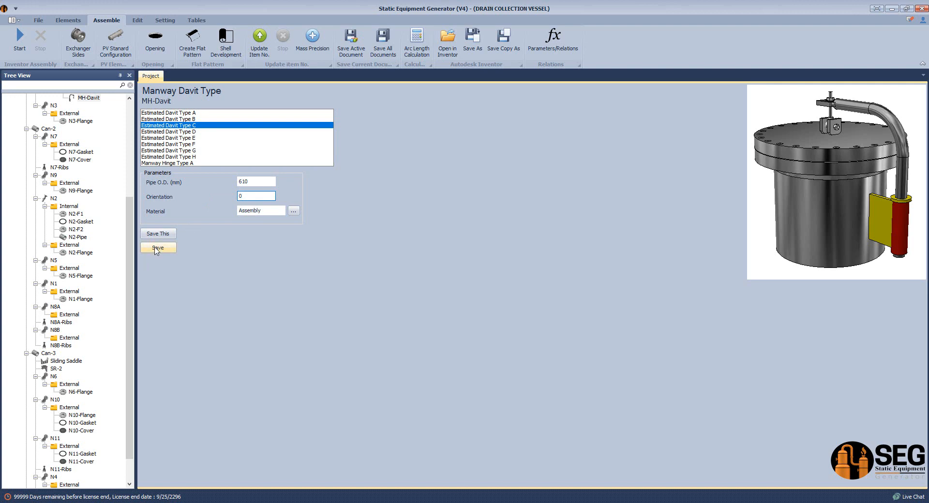
{"action": "left_click", "coordinate": [156, 248]}
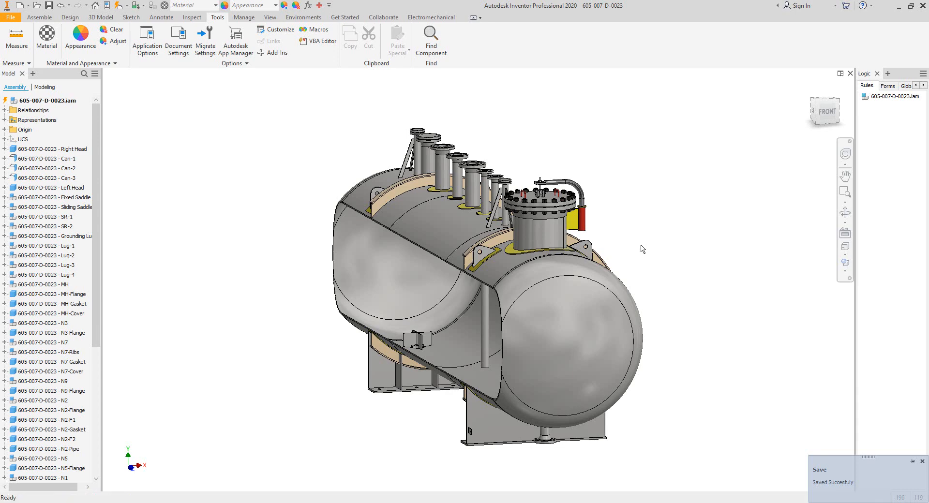
Inspect the davit's new orientation on the manhole in Inventor from the left side and from above.
{"action": "left_click", "coordinate": [813, 113]}
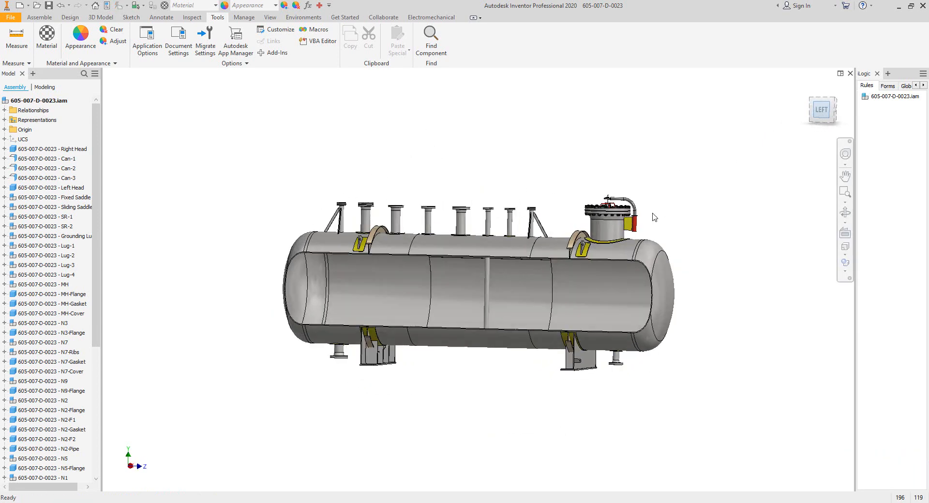
{"action": "scroll", "coordinate": [617, 213], "scroll_direction": "down", "scroll_amount": 6}
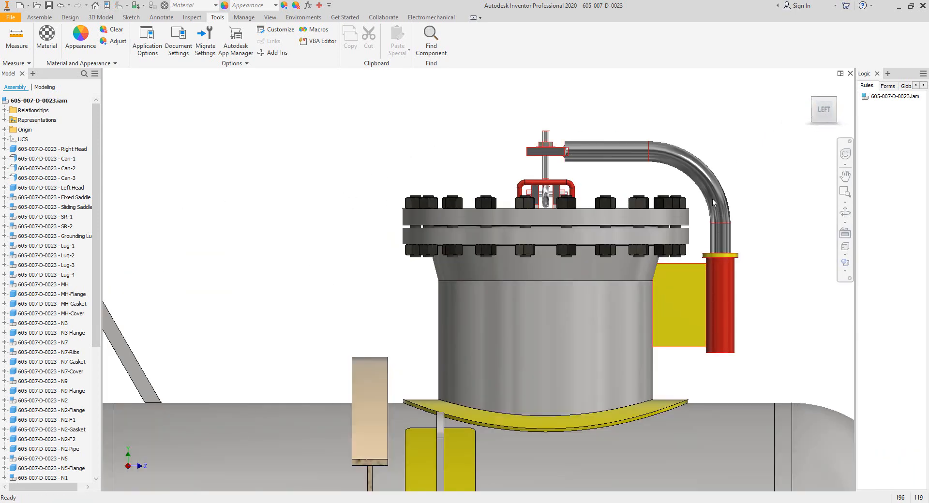
{"action": "scroll", "coordinate": [712, 203], "scroll_direction": "up", "scroll_amount": 3}
{"action": "left_click", "coordinate": [845, 212]}
{"action": "left_click_drag", "start_coordinate": [539, 251], "coordinate": [546, 273]}
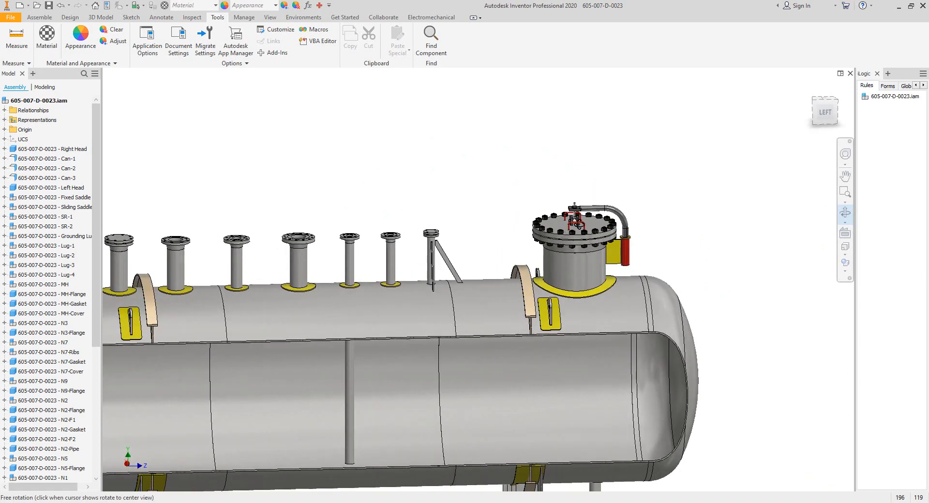
{"action": "left_click_drag", "start_coordinate": [579, 226], "coordinate": [579, 223]}
{"action": "right_click", "coordinate": [579, 225]}
{"action": "left_click", "coordinate": [611, 209]}
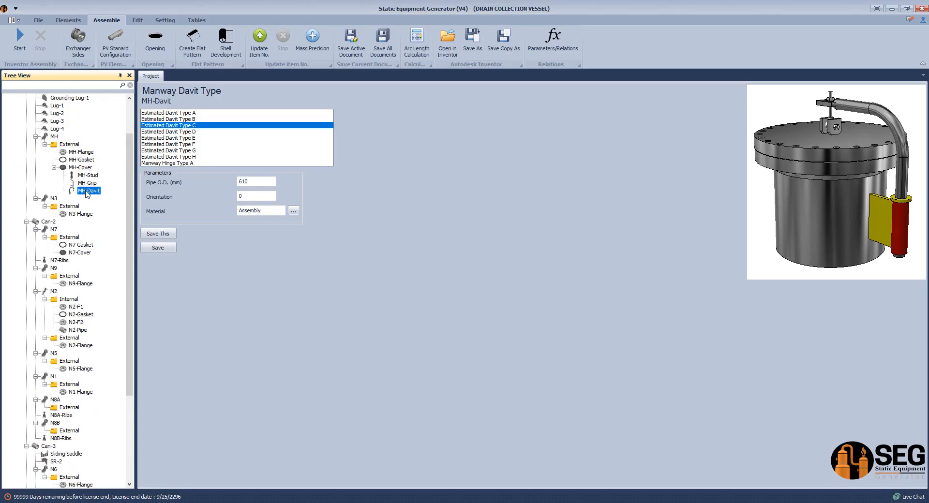
In Static Equipment Generator, add a manway detailed davit named DD to MH-Cover and open its parameters.
{"action": "left_click", "coordinate": [80, 168]}
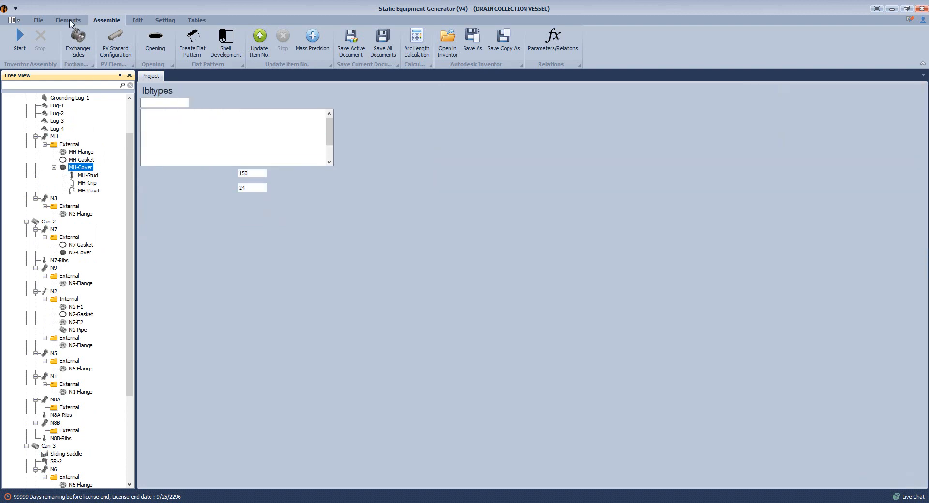
{"action": "left_click", "coordinate": [68, 20]}
{"action": "left_click", "coordinate": [239, 50]}
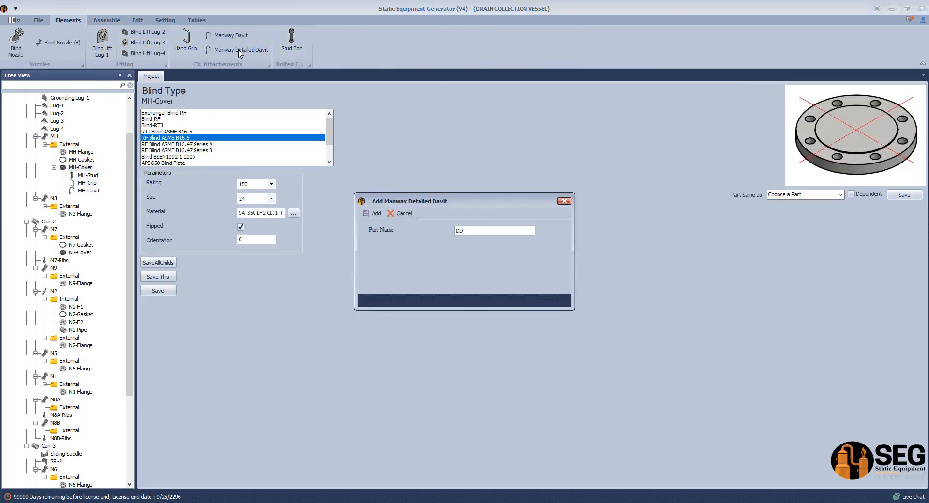
{"action": "key", "text": "Return"}
{"action": "left_click", "coordinate": [78, 129]}
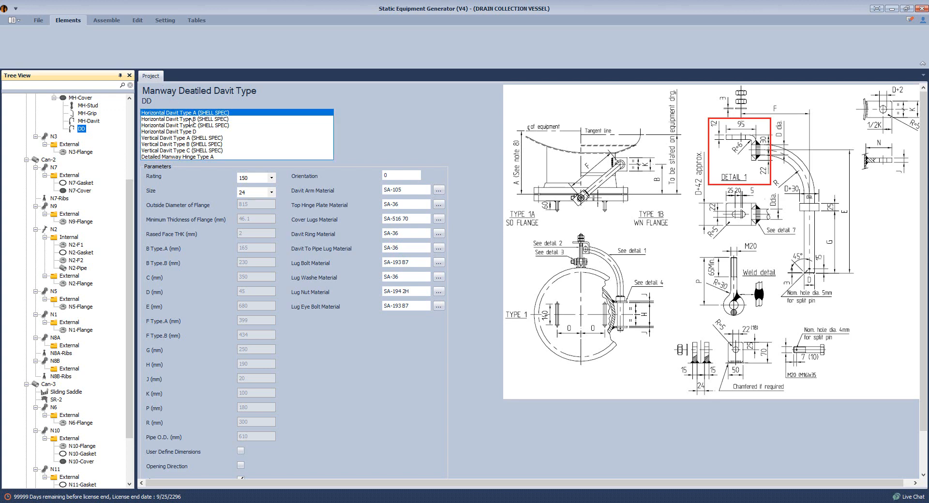
Preview Horizontal Davit Type D and Vertical Davit Type C for DD, and delete DD from MH-Cover.
{"action": "left_click", "coordinate": [191, 131]}
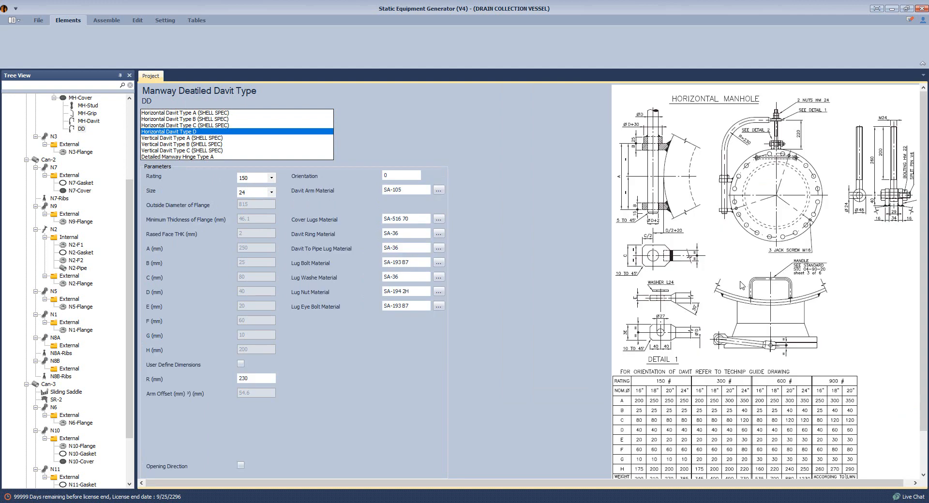
{"action": "left_click", "coordinate": [213, 151]}
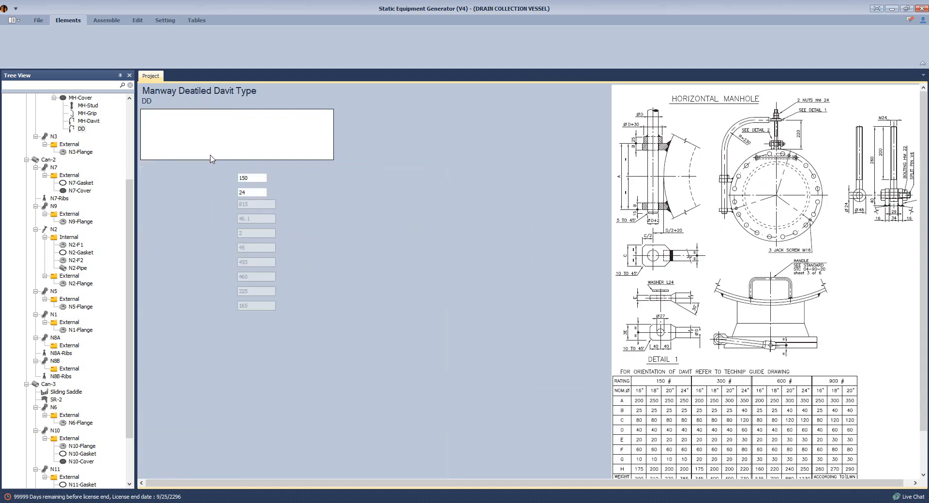
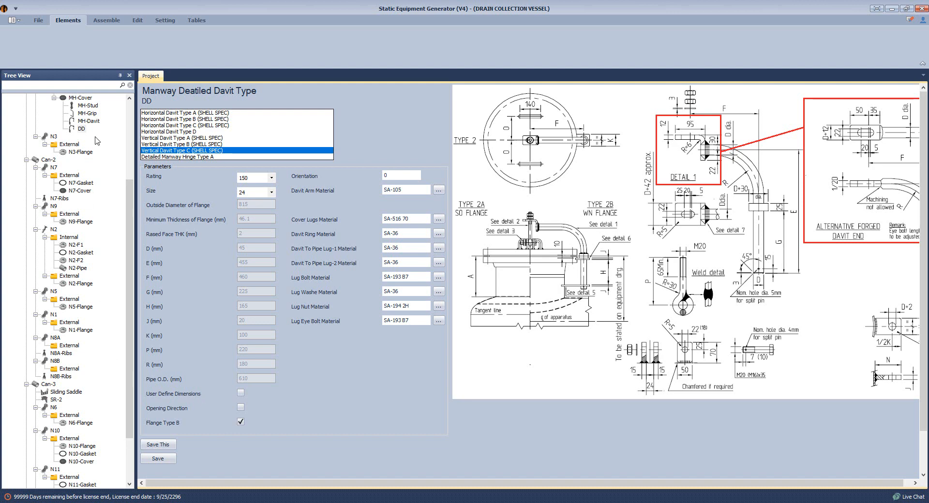
{"action": "right_click", "coordinate": [83, 131]}
{"action": "left_click", "coordinate": [96, 135]}
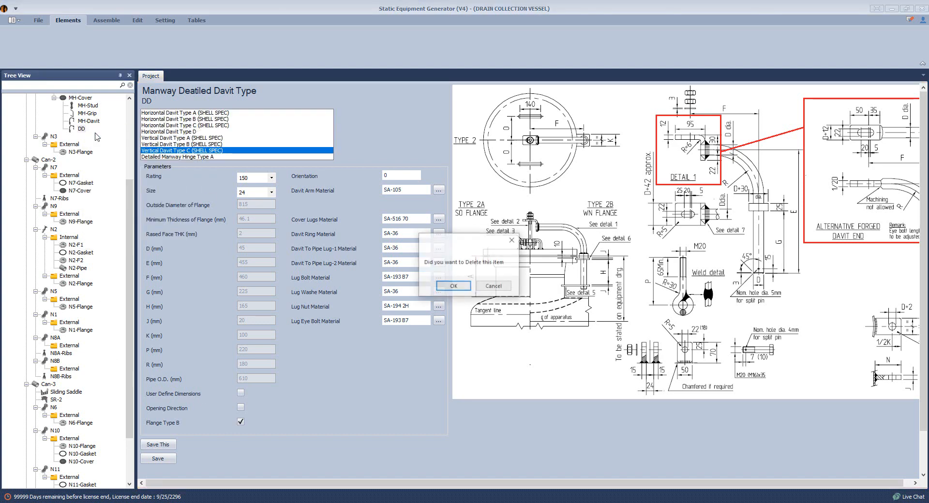
{"action": "left_click", "coordinate": [458, 287]}
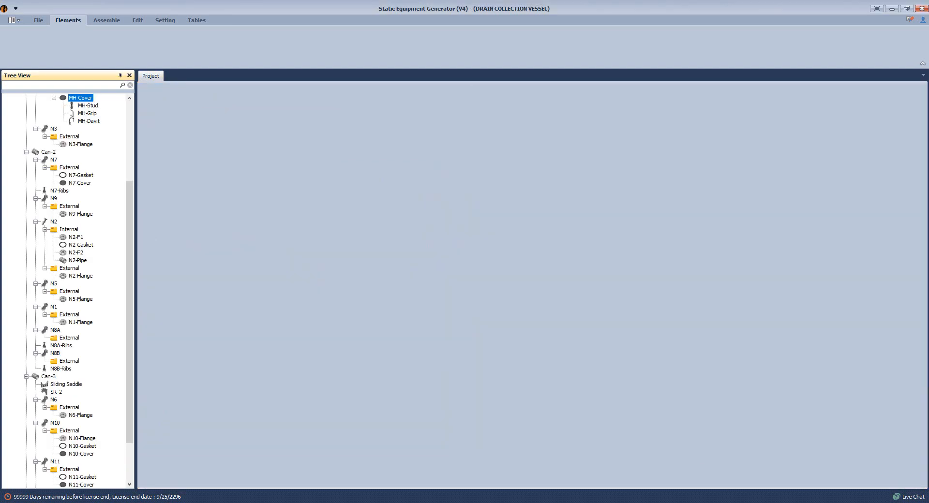
Switch to GA.pdf in Acrobat and examine nozzle N7 with its blind cover on the vessel elevation.
{"action": "left_click", "coordinate": [592, 502]}
{"action": "left_click", "coordinate": [427, 473]}
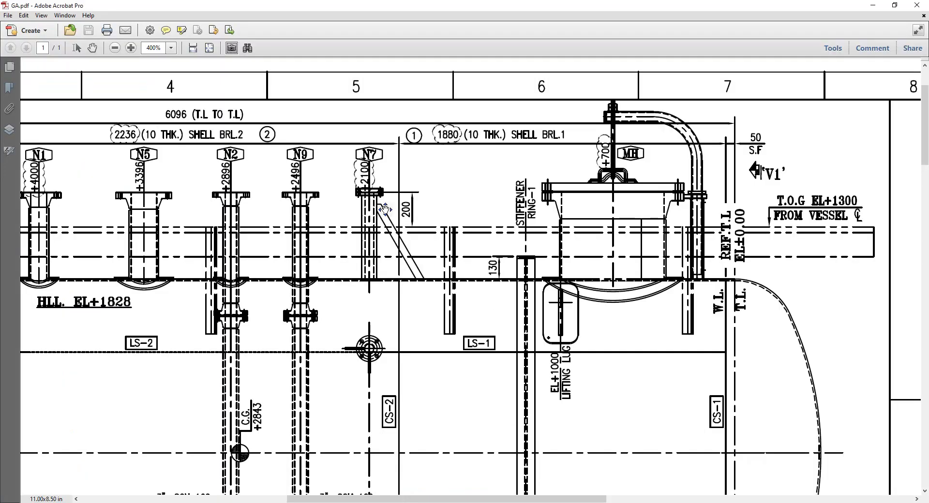
{"action": "scroll", "coordinate": [36, 187], "scroll_direction": "left", "scroll_amount": 3}
{"action": "left_click_drag", "start_coordinate": [417, 142], "coordinate": [472, 203]}
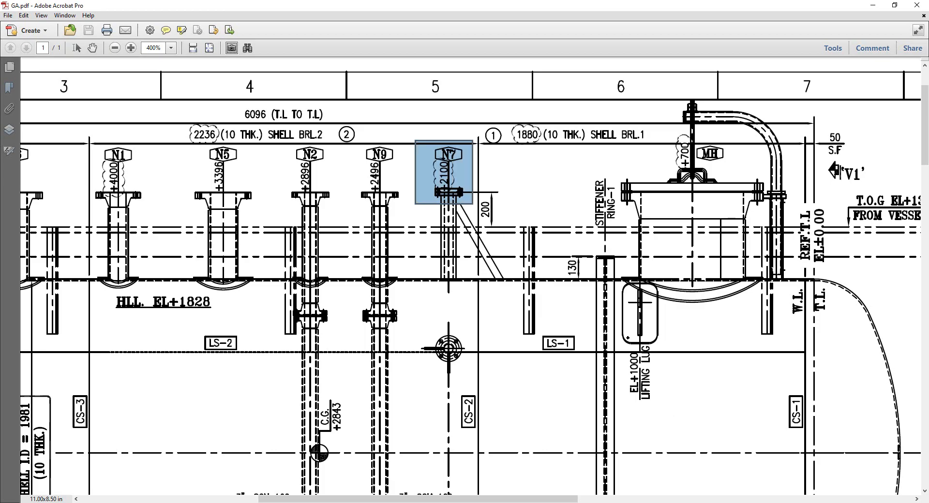
Return to Static Equipment Generator, add a stud bolt named N7-Stud to N7-Cover and open its parameters.
{"action": "key", "text": "alt+Tab"}
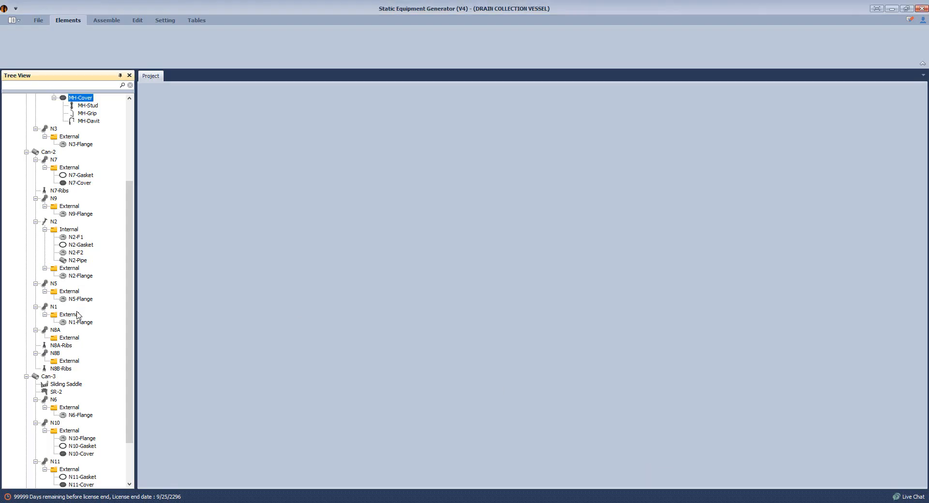
{"action": "left_click", "coordinate": [75, 184]}
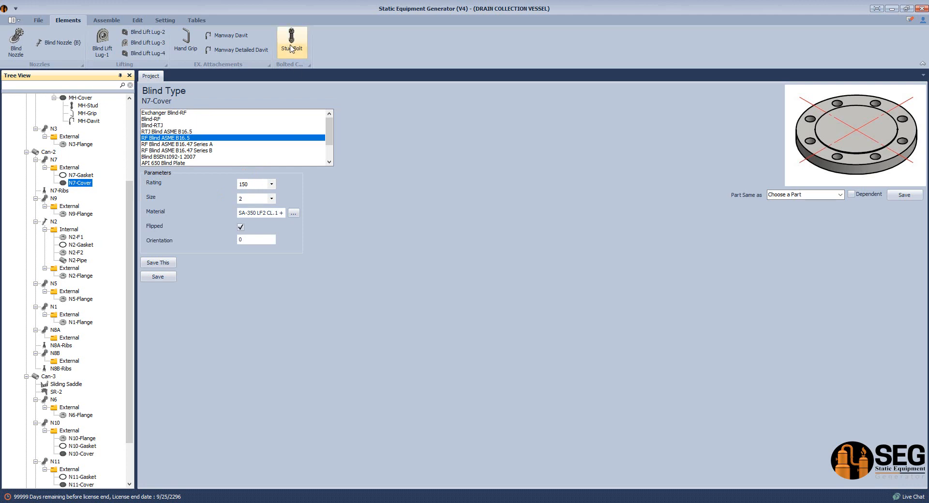
{"action": "left_click", "coordinate": [298, 49]}
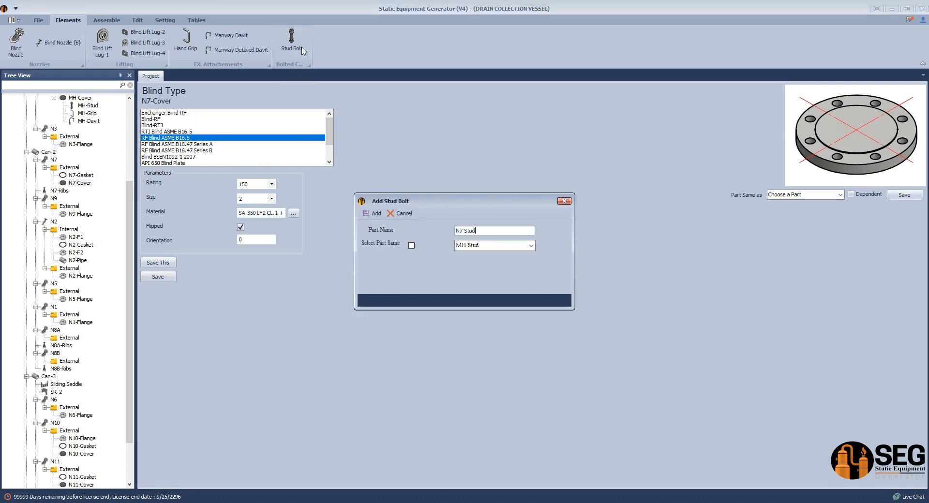
{"action": "left_click", "coordinate": [373, 213]}
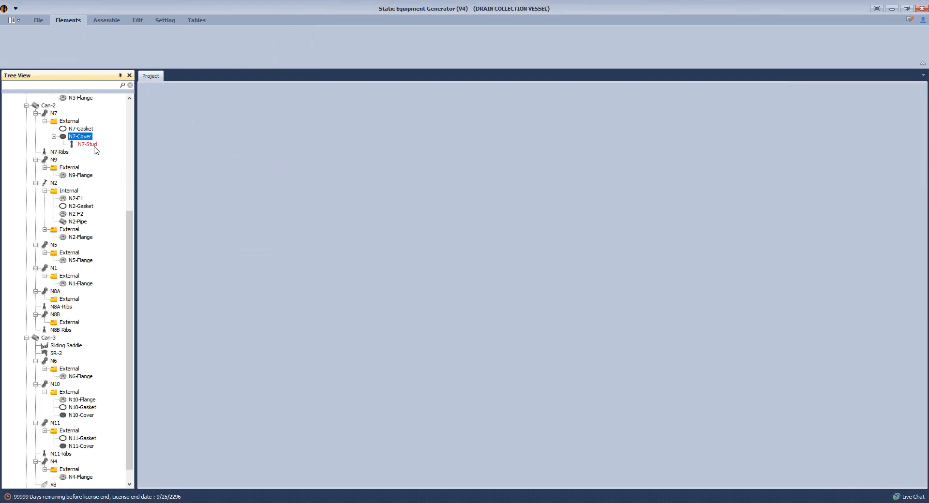
{"action": "left_click", "coordinate": [94, 146]}
Consult the stud bolt reference and set N7-Stud to UNC Nut, size 5/8, with a stud length of 85 mm.
{"action": "mouse_move", "coordinate": [591, 502]}
{"action": "left_click", "coordinate": [754, 477]}
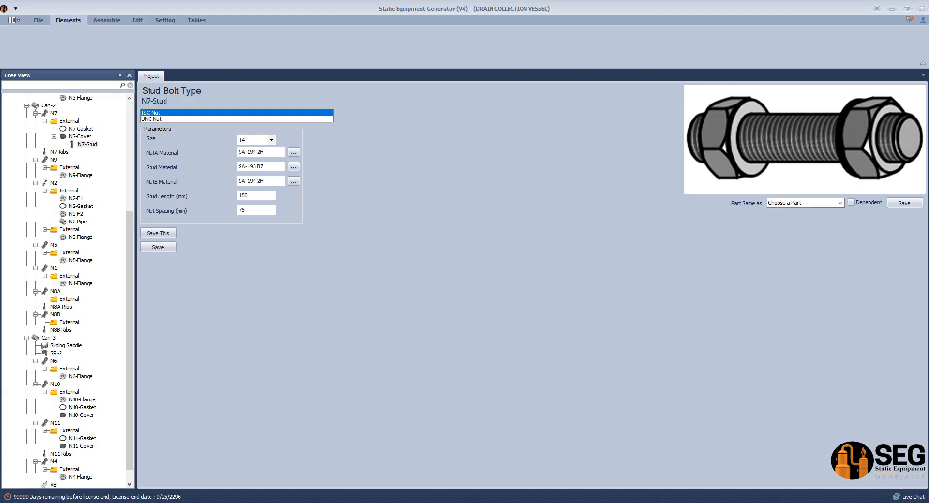
{"action": "left_click", "coordinate": [180, 120]}
{"action": "left_click", "coordinate": [271, 139]}
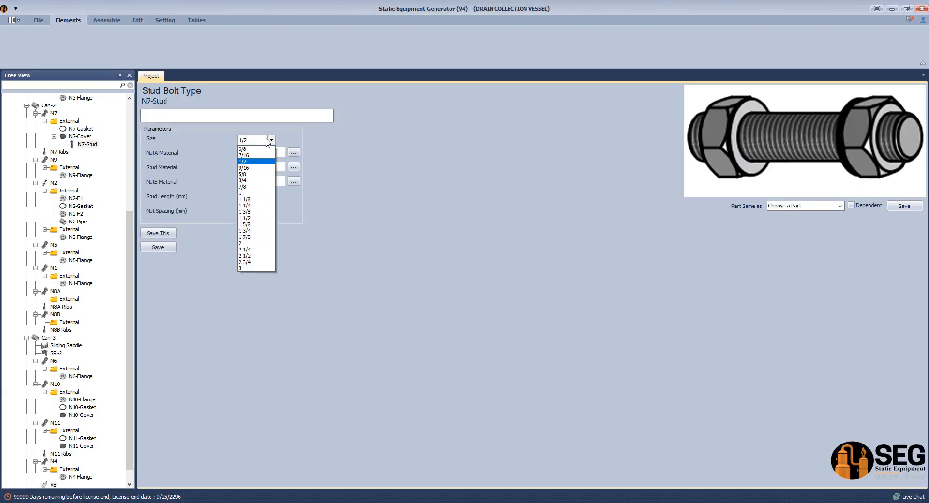
{"action": "left_click", "coordinate": [257, 177]}
{"action": "left_click", "coordinate": [256, 196]}
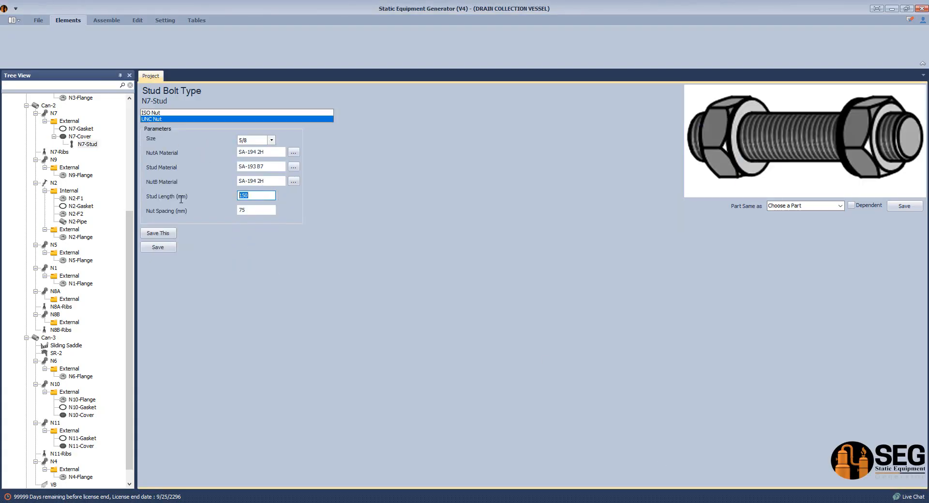
Copy SA-194 GR.2HM from the Material List in Excel and set it as N7-Stud's NutA and NutB material.
{"action": "left_click", "coordinate": [653, 501]}
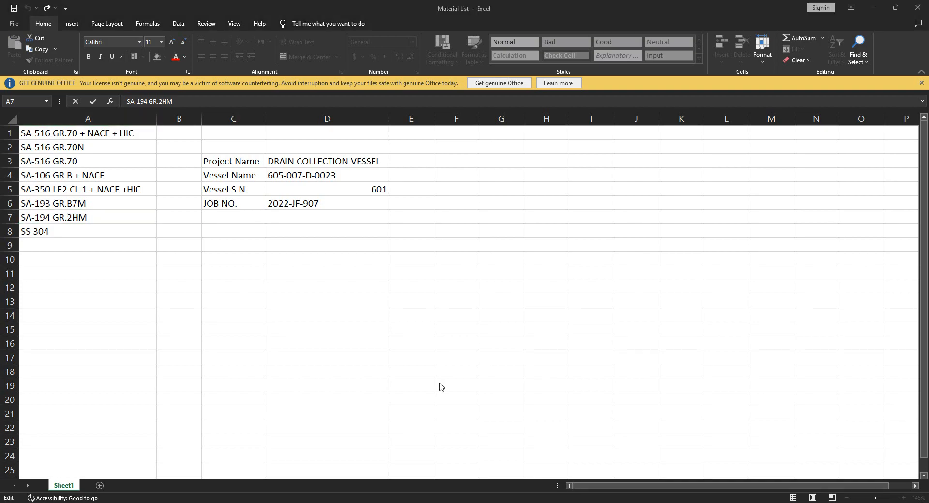
{"action": "left_click", "coordinate": [655, 502]}
{"action": "left_click", "coordinate": [654, 501]}
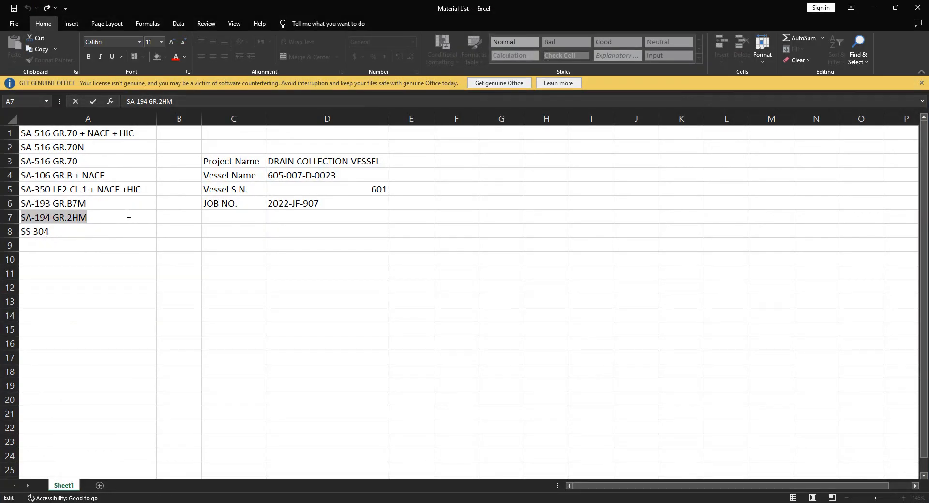
{"action": "key", "text": "ctrl+c"}
{"action": "left_click", "coordinate": [654, 501]}
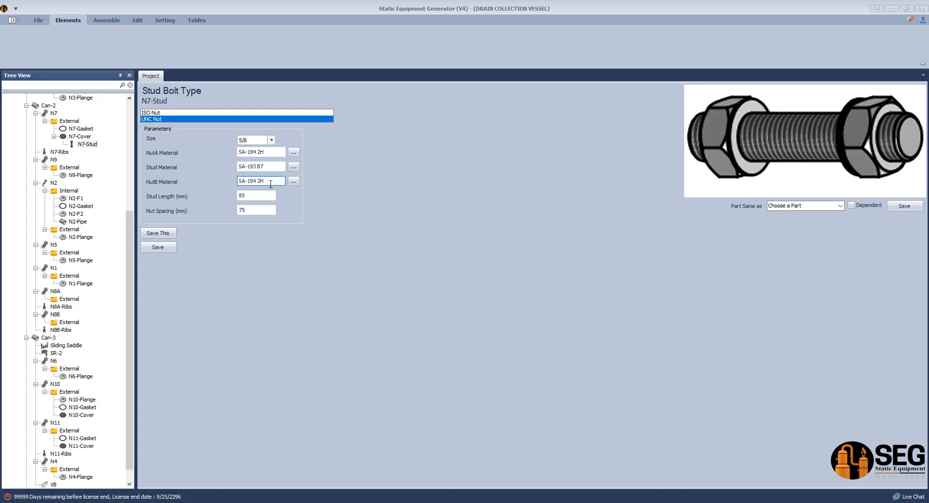
{"action": "key", "text": "ctrl+v"}
{"action": "key", "text": "shift+Tab"}
{"action": "key", "text": "shift+Tab"}
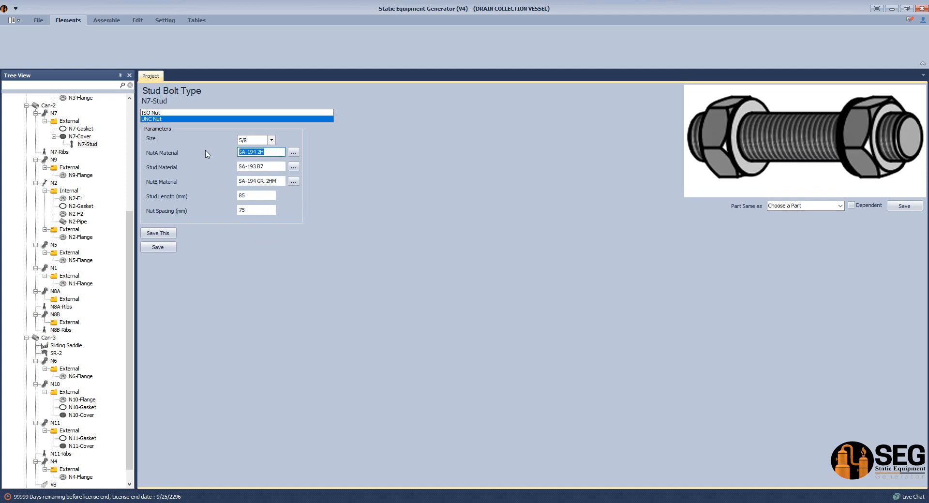
{"action": "key", "text": "ctrl+v"}
Copy SA-193 GR.B7M from the Excel Material List and set it as N7-Stud's stud material.
{"action": "key", "text": "alt+Tab"}
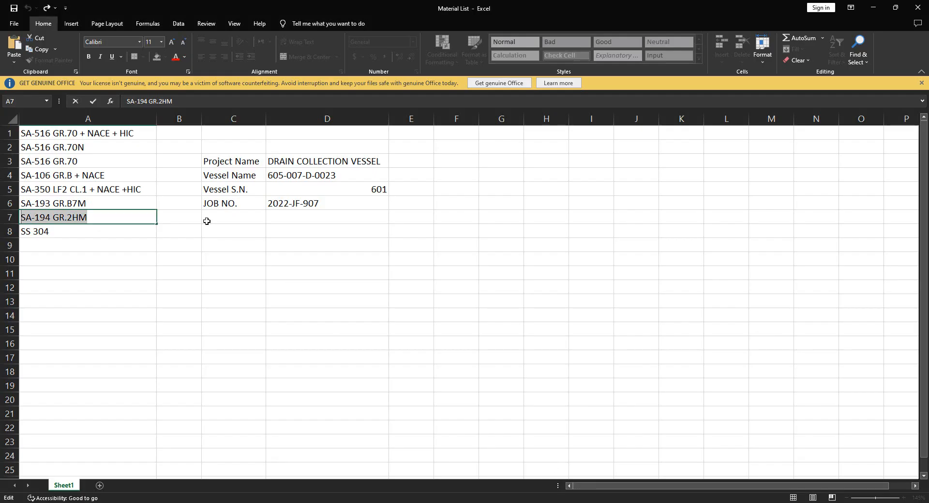
{"action": "double_click", "coordinate": [113, 203]}
{"action": "left_click_drag", "start_coordinate": [112, 203], "coordinate": [1, 203]}
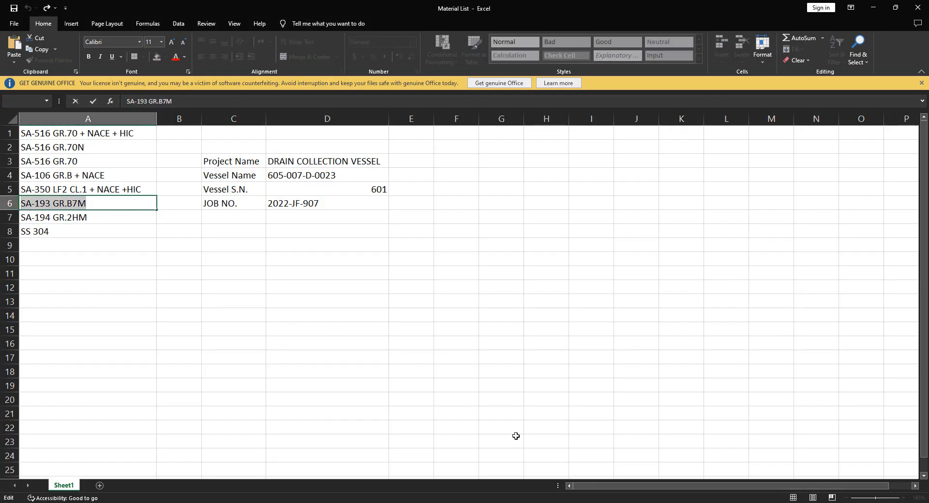
{"action": "key", "text": "ctrl+c"}
{"action": "key", "text": "alt+Tab"}
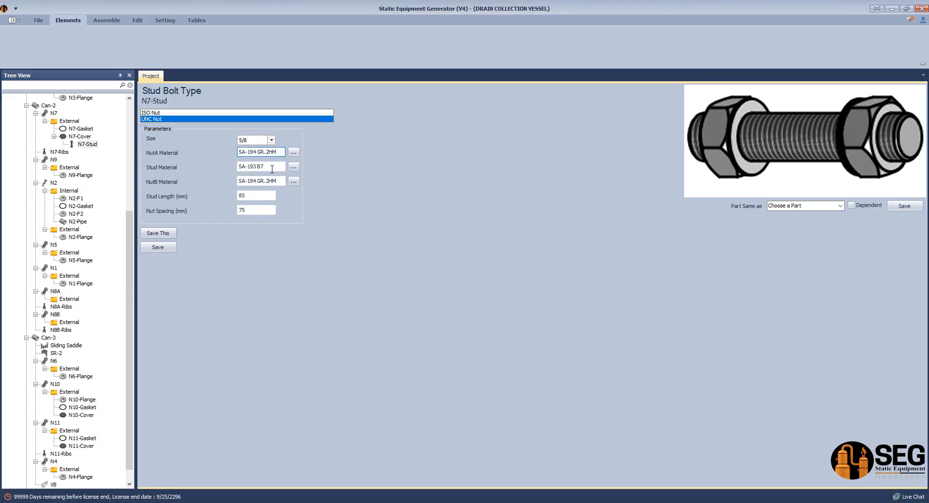
{"action": "left_click_drag", "start_coordinate": [265, 167], "coordinate": [238, 167]}
{"action": "key", "text": "ctrl+v"}
In Inventor, measure from the top face of N7's cover to the underside edge of its flange and copy the distance.
{"action": "left_click", "coordinate": [252, 211]}
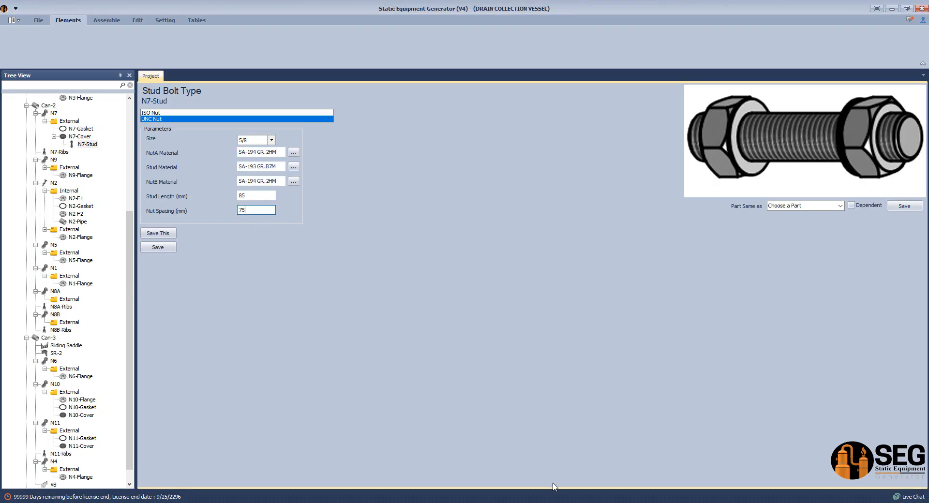
{"action": "key", "text": "alt+Tab"}
{"action": "scroll", "coordinate": [446, 211], "scroll_direction": "down", "scroll_amount": 4}
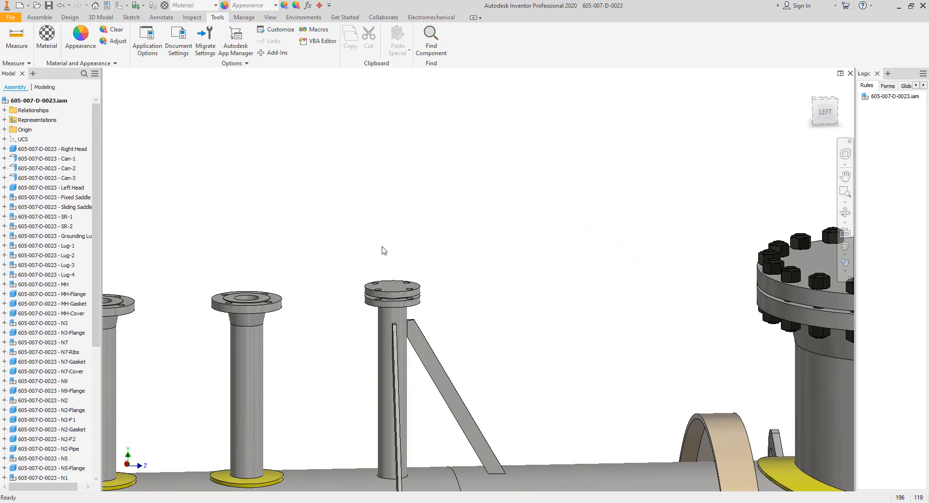
{"action": "left_click", "coordinate": [15, 36]}
{"action": "scroll", "coordinate": [396, 254], "scroll_direction": "down", "scroll_amount": 3}
{"action": "left_click", "coordinate": [404, 388]}
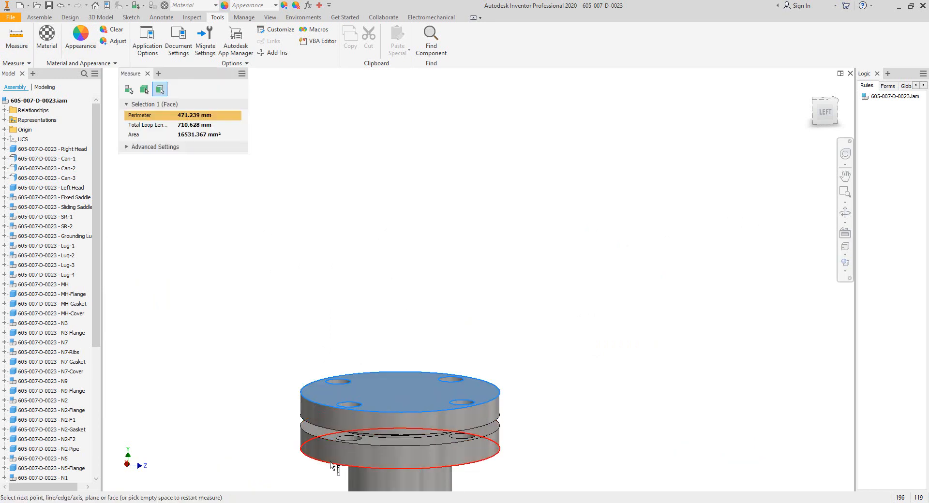
{"action": "left_click", "coordinate": [333, 462]}
{"action": "right_click", "coordinate": [187, 118]}
{"action": "left_click", "coordinate": [203, 124]}
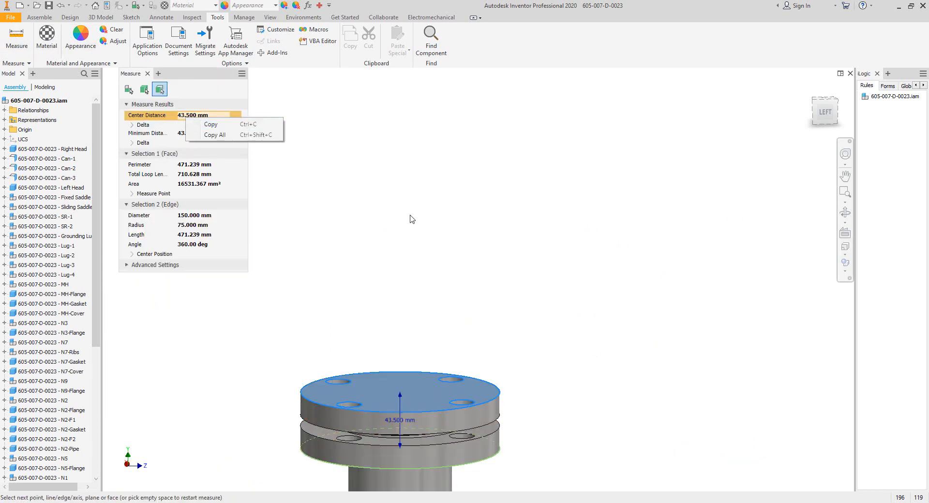
Back in Static Equipment Generator, set N7-Stud's nut spacing to 43.5 mm and save the stud bolt.
{"action": "key", "text": "alt+Tab"}
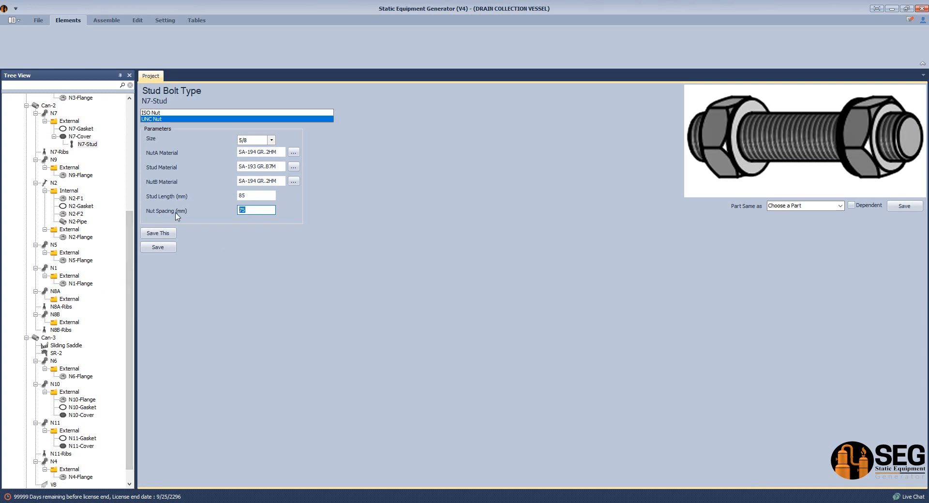
{"action": "type", "text": "43.500"}
{"action": "left_click", "coordinate": [158, 247]}
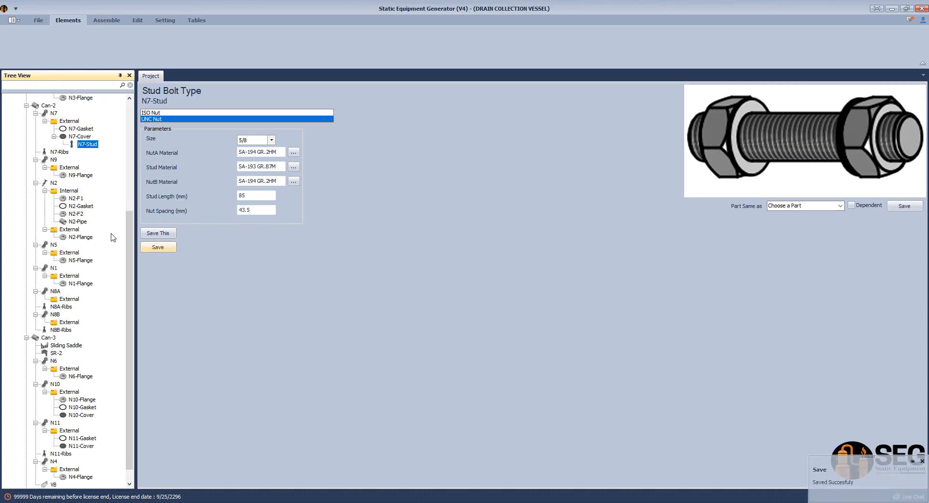
In Inventor, close the measurement and examine the remaining nozzles and the assembly's component list for other blind covers.
{"action": "key", "text": "alt+Tab"}
{"action": "scroll", "coordinate": [493, 262], "scroll_direction": "up", "scroll_amount": 5}
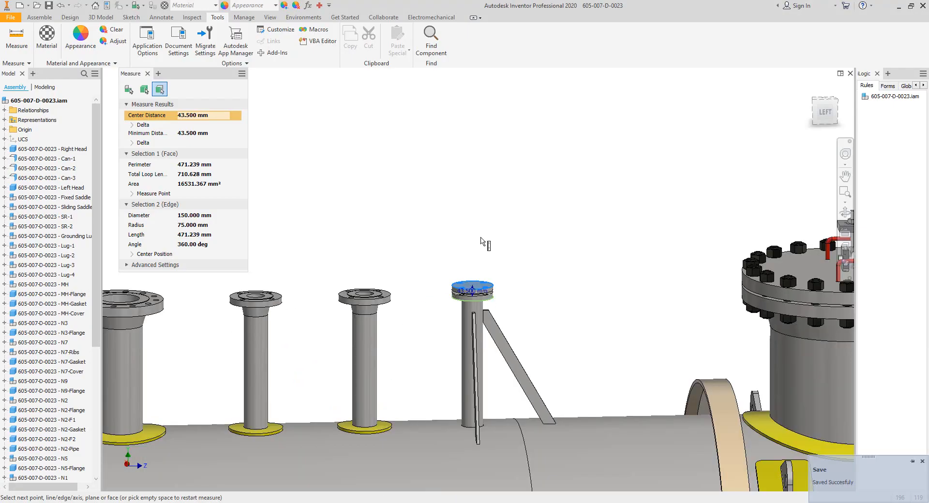
{"action": "left_click", "coordinate": [147, 73]}
{"action": "scroll", "coordinate": [310, 216], "scroll_direction": "up", "scroll_amount": 3}
{"action": "middle_click_drag", "start_coordinate": [121, 239], "coordinate": [340, 187]}
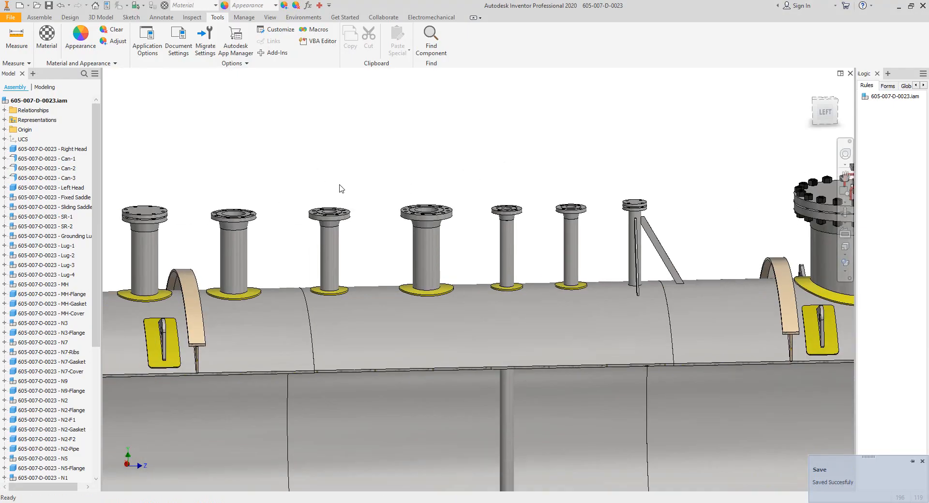
{"action": "middle_click_drag", "start_coordinate": [228, 208], "coordinate": [423, 186]}
{"action": "scroll", "coordinate": [349, 200], "scroll_direction": "down", "scroll_amount": 5}
{"action": "left_click", "coordinate": [322, 269]}
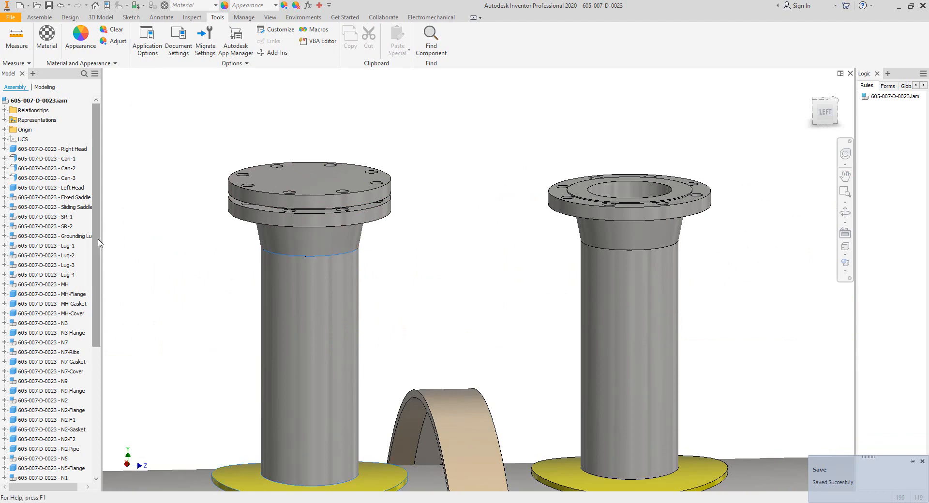
{"action": "scroll", "coordinate": [89, 322], "scroll_direction": "down", "scroll_amount": 7}
{"action": "left_click", "coordinate": [154, 247]}
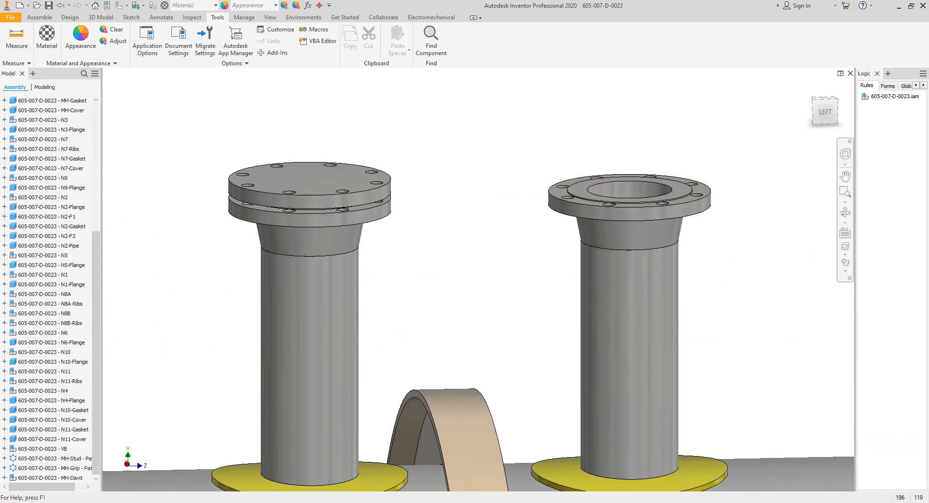
In Static Equipment Generator, check N10-Cover's rating and size against the PDF stud bolt table and add a stud bolt named N10-Stud.
{"action": "left_click", "coordinate": [687, 501]}
{"action": "scroll", "coordinate": [39, 303], "scroll_direction": "down", "scroll_amount": 1}
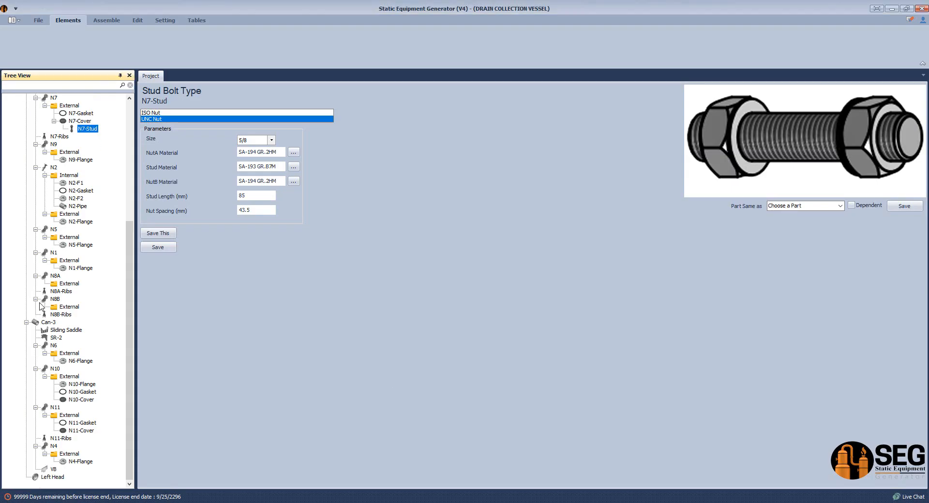
{"action": "left_click", "coordinate": [74, 402]}
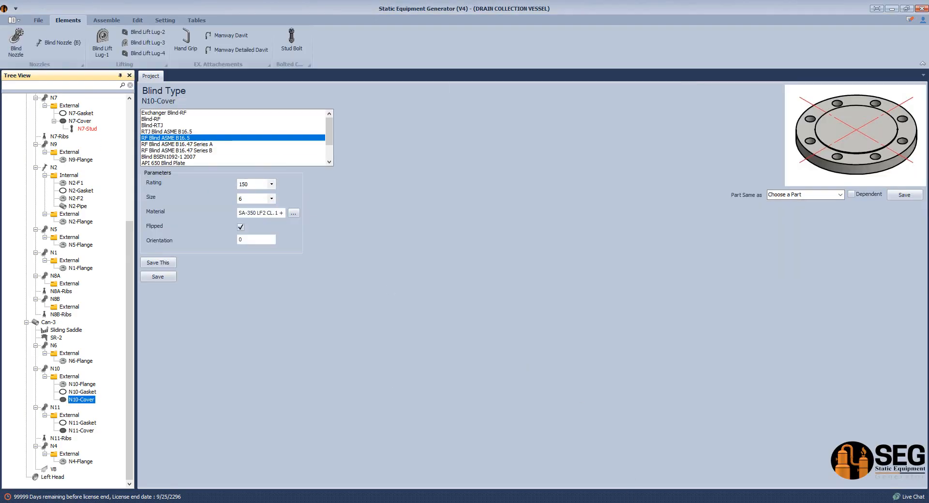
{"action": "mouse_move", "coordinate": [591, 500]}
{"action": "left_click", "coordinate": [707, 477]}
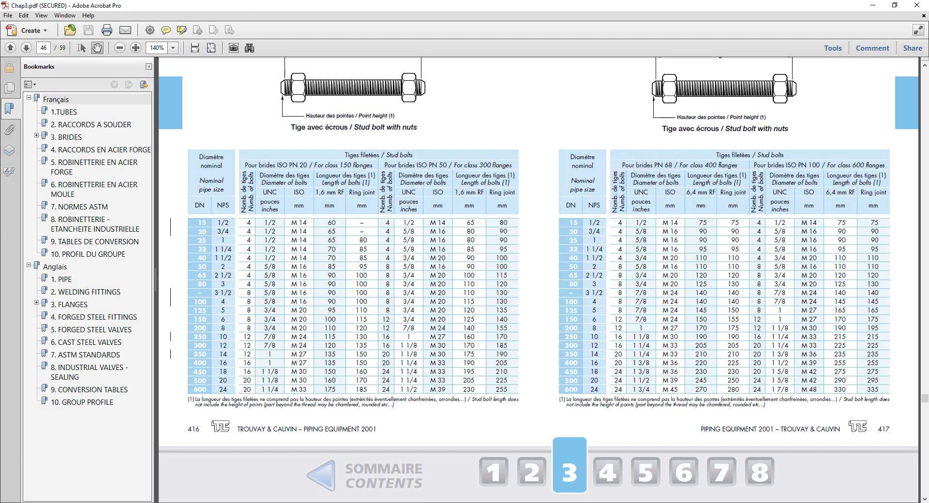
{"action": "key", "text": "alt+Tab"}
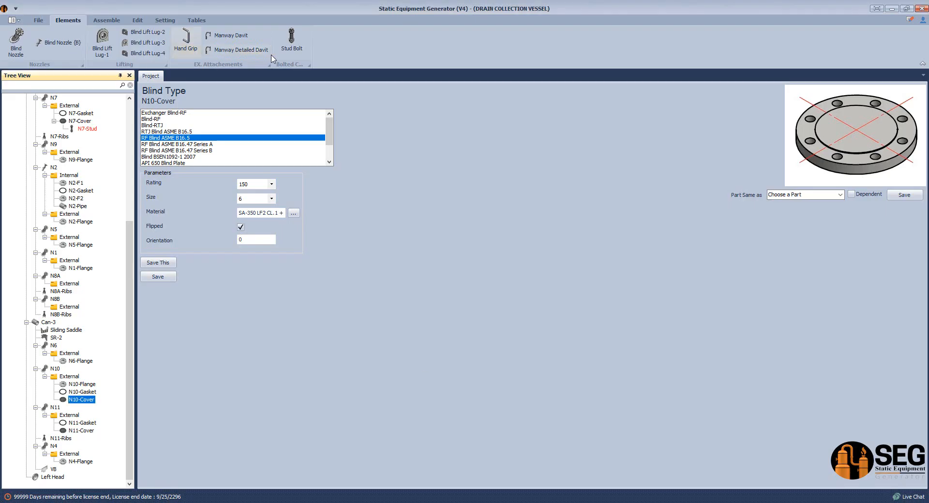
{"action": "left_click", "coordinate": [286, 48]}
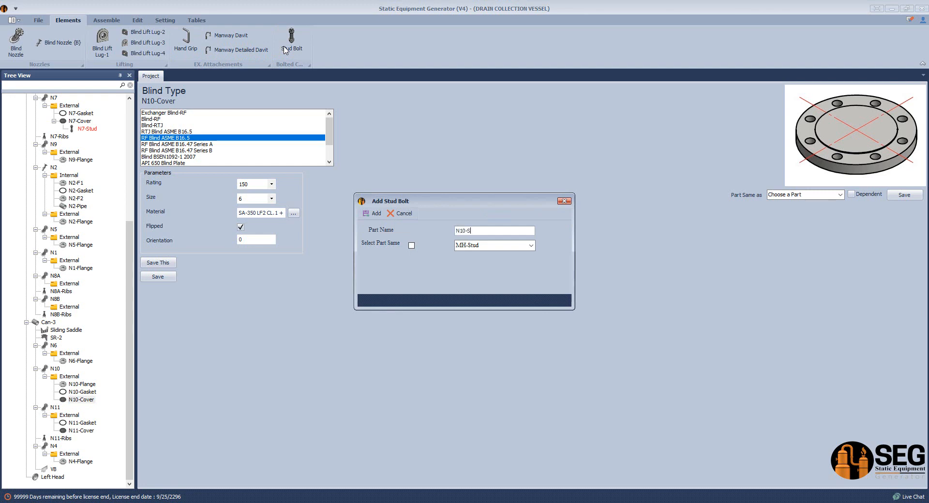
{"action": "key", "text": "Return"}
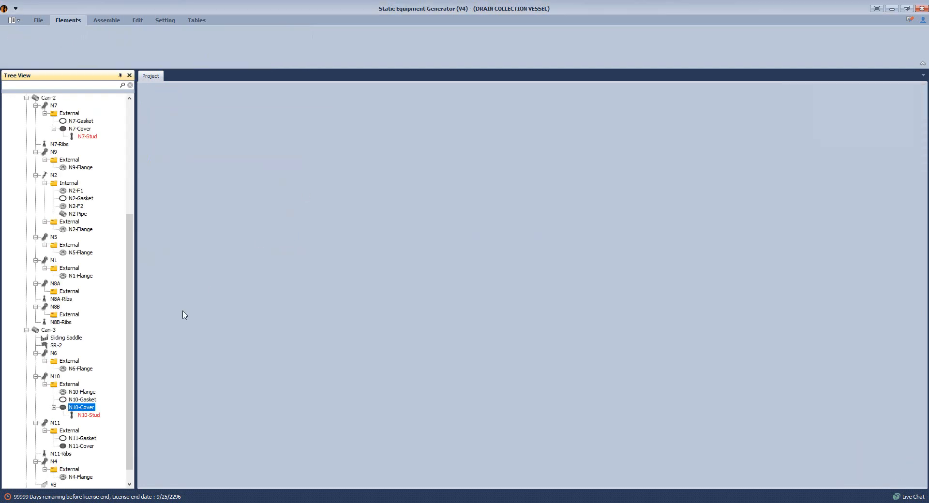
Define N10-Stud as a UNC Nut stud bolt of size 3/4.
{"action": "left_click", "coordinate": [95, 416]}
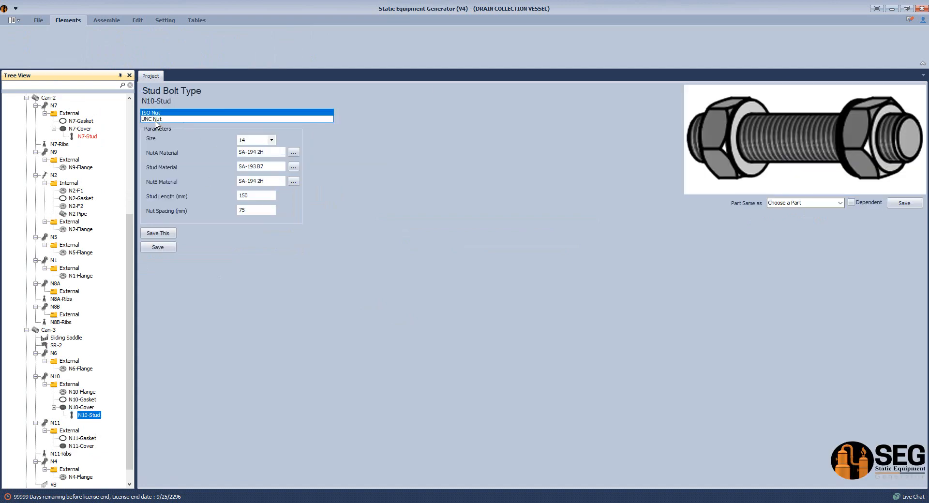
{"action": "left_click", "coordinate": [252, 140]}
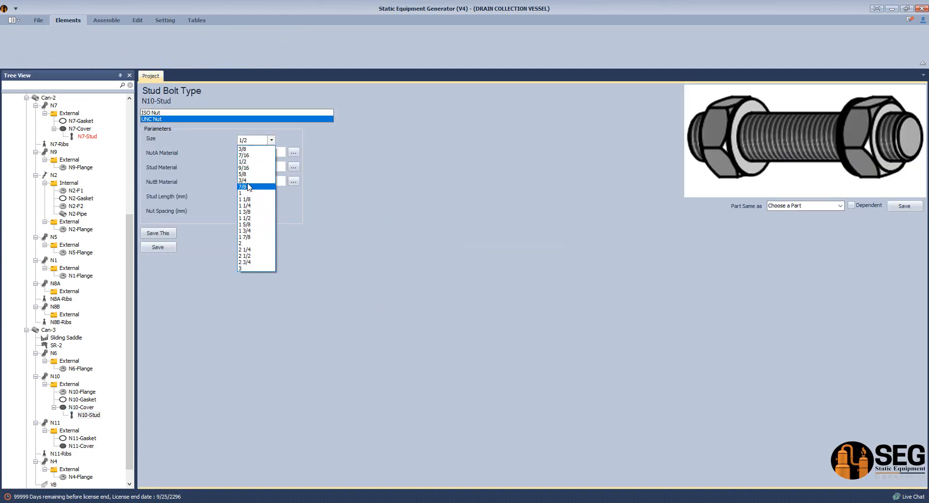
{"action": "left_click", "coordinate": [253, 181]}
{"action": "left_click", "coordinate": [263, 197]}
Set N10-Stud's stud material to SA-193 GR.B7M, taken from the Excel Material List.
{"action": "left_click_drag", "start_coordinate": [274, 168], "coordinate": [212, 175]}
{"action": "type", "text": "43.500 mm"}
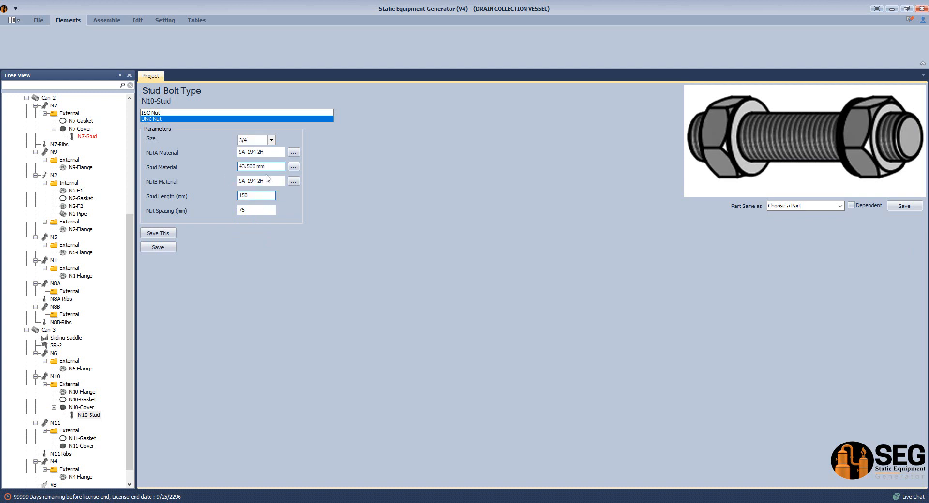
{"action": "left_click_drag", "start_coordinate": [266, 167], "coordinate": [216, 175]}
{"action": "key", "text": "alt+Tab"}
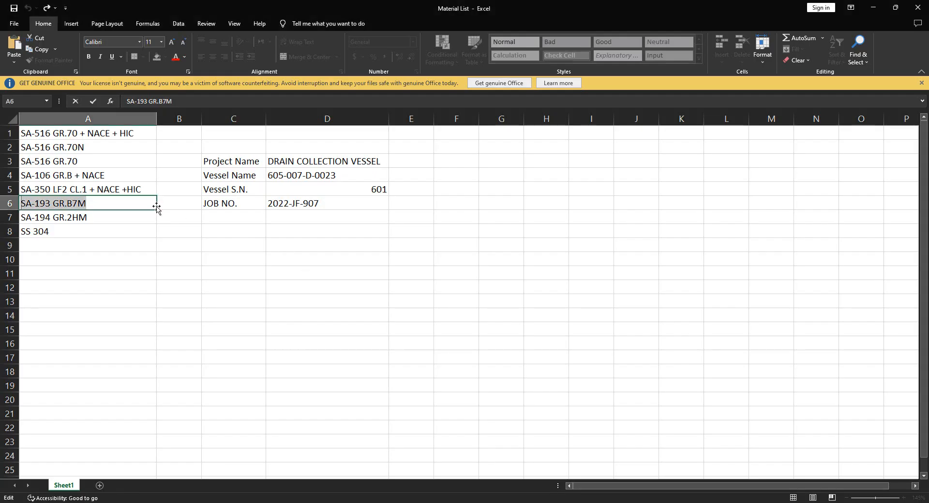
{"action": "key", "text": "alt+Tab"}
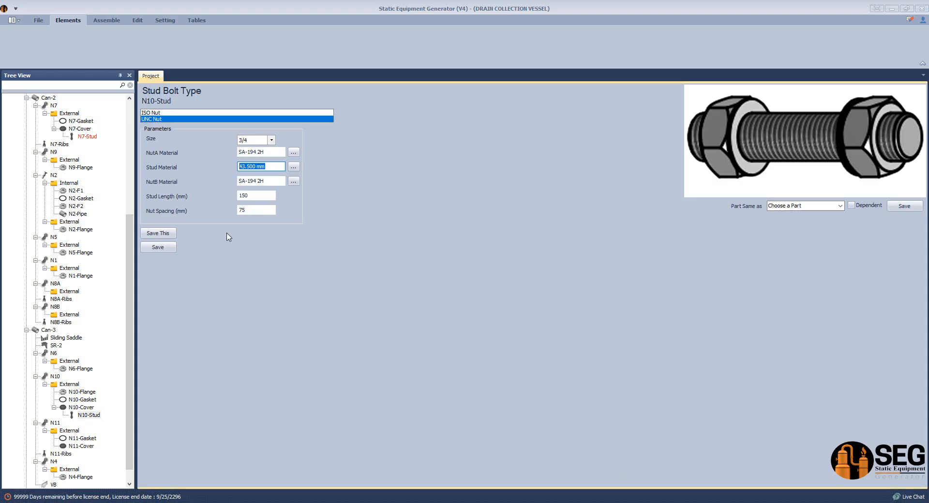
{"action": "type", "text": "SA-193 GR.B7M"}
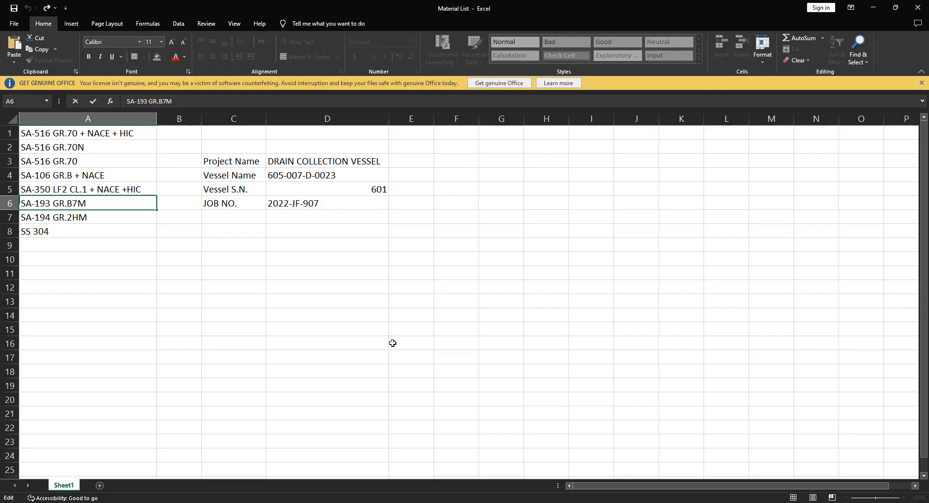
Copy SA-194 GR.2HM from the Excel Material List into both of N10-Stud's nut materials and set the stud length to 100 mm.
{"action": "key", "text": "alt+Tab"}
{"action": "double_click", "coordinate": [99, 217]}
{"action": "left_click_drag", "start_coordinate": [99, 218], "coordinate": [15, 217]}
{"action": "key", "text": "ctrl+c"}
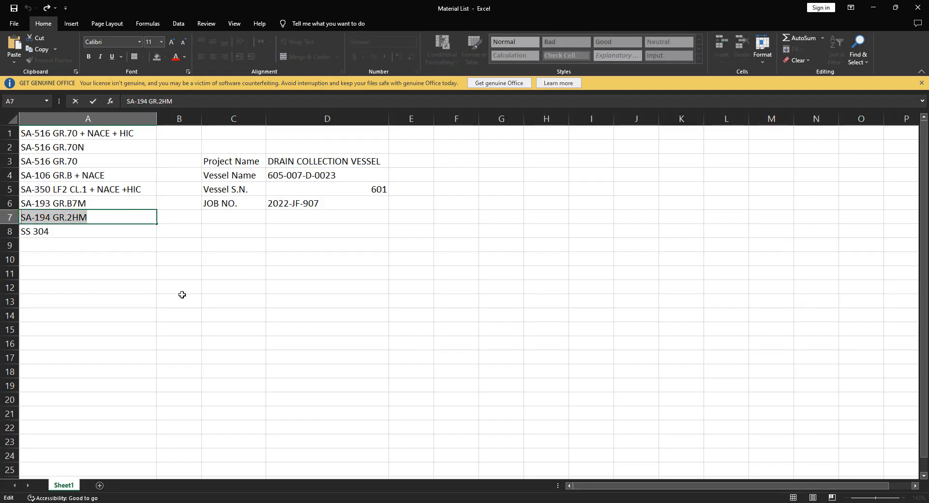
{"action": "key", "text": "alt+Tab"}
{"action": "left_click_drag", "start_coordinate": [271, 152], "coordinate": [208, 151]}
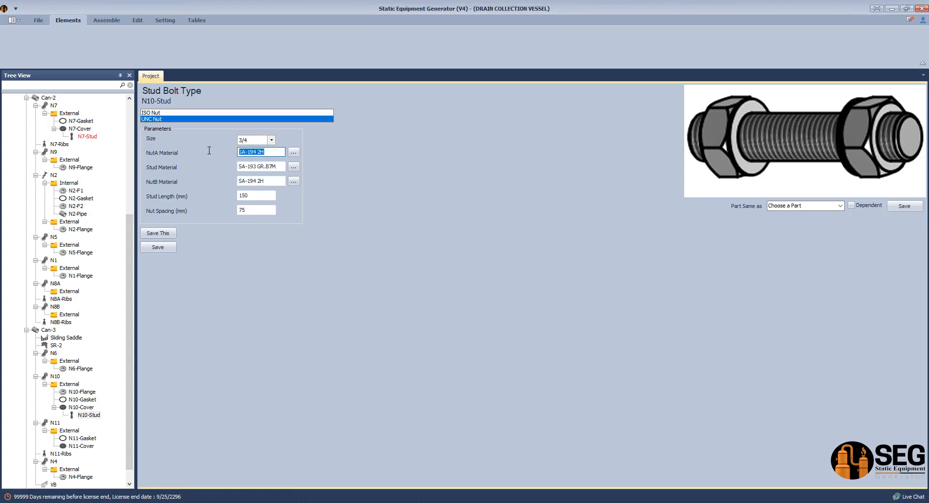
{"action": "key", "text": "ctrl+v"}
{"action": "left_click_drag", "start_coordinate": [274, 181], "coordinate": [209, 202]}
{"action": "key", "text": "ctrl+v"}
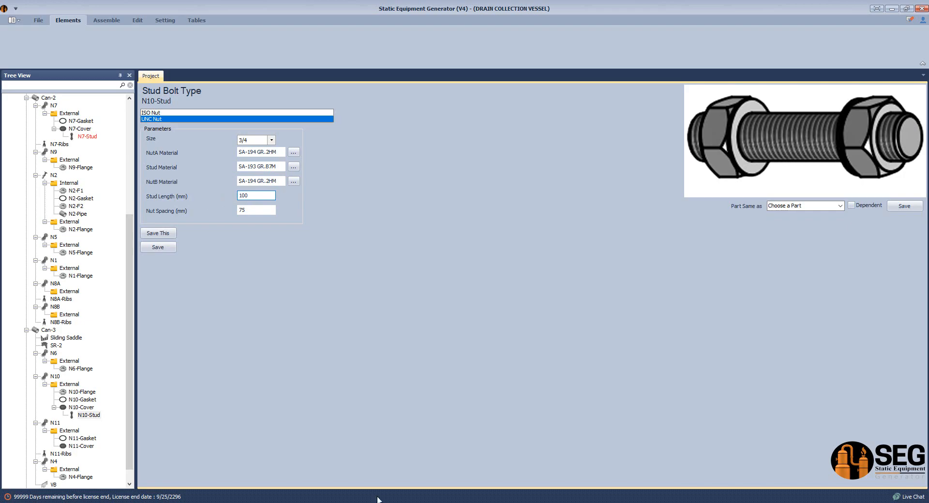
In Inventor, measure from the top face of N10's cover to the underside edge of its flange and copy the distance.
{"action": "key", "text": "alt+Tab"}
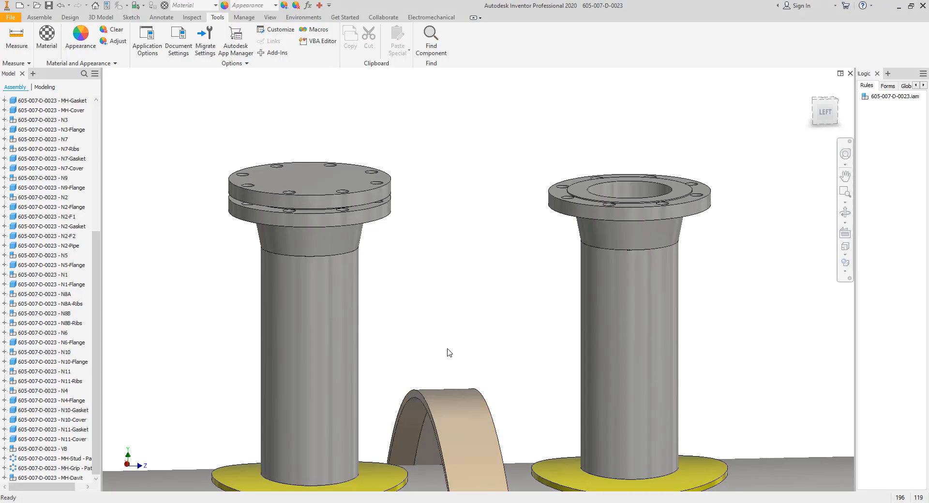
{"action": "left_click", "coordinate": [16, 39]}
{"action": "left_click", "coordinate": [280, 184]}
{"action": "left_click", "coordinate": [291, 225]}
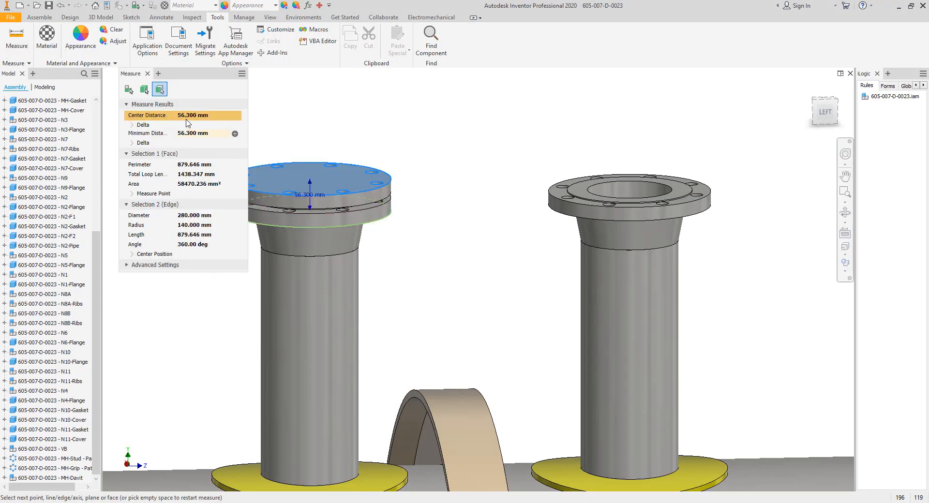
{"action": "right_click", "coordinate": [189, 118]}
{"action": "left_click", "coordinate": [206, 123]}
Back in Static Equipment Generator, set N10-Stud's nut spacing to 56.3 mm and save the stud bolt.
{"action": "key", "text": "alt+Tab"}
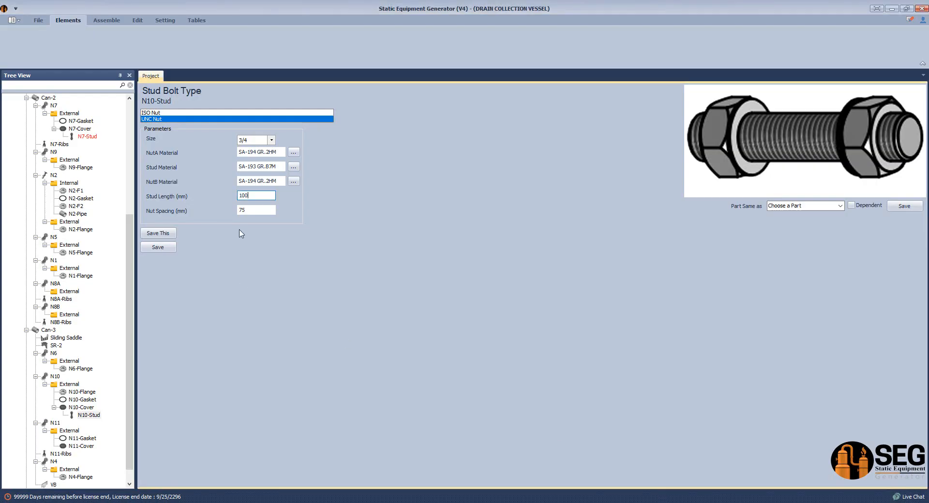
{"action": "left_click", "coordinate": [239, 211]}
{"action": "type", "text": "56.300"}
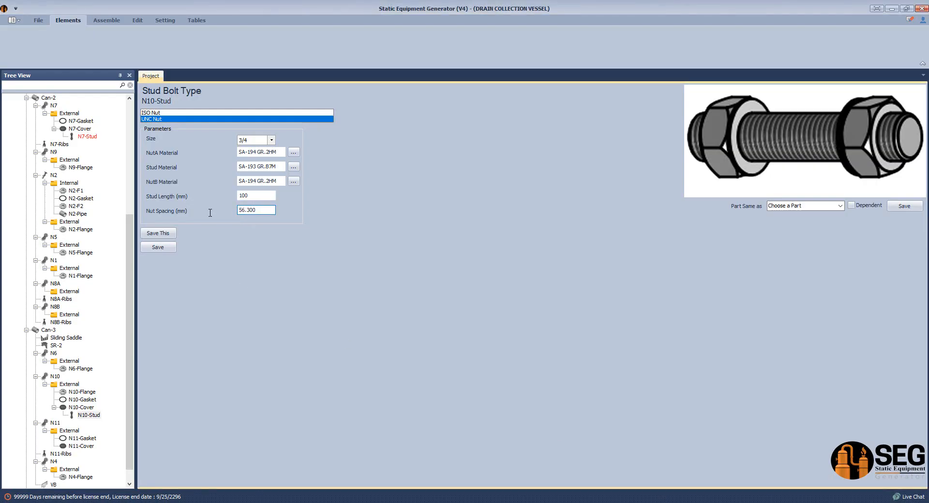
{"action": "left_click", "coordinate": [174, 249]}
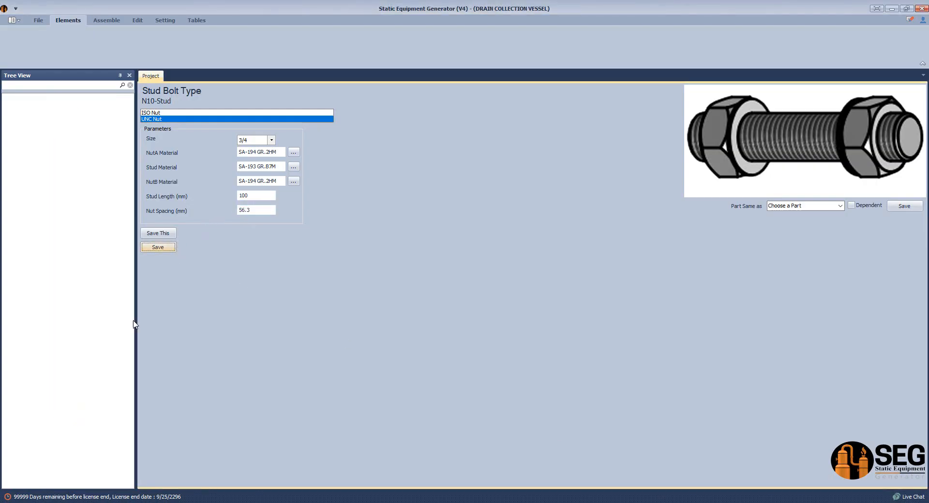
Add a stud bolt named N11-Stud to N11-Cover.
{"action": "left_click", "coordinate": [80, 431]}
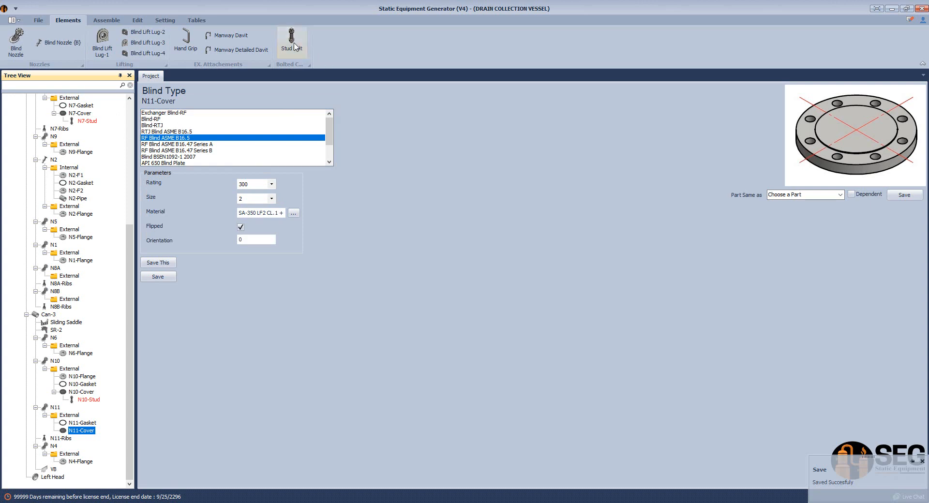
{"action": "left_click", "coordinate": [292, 43]}
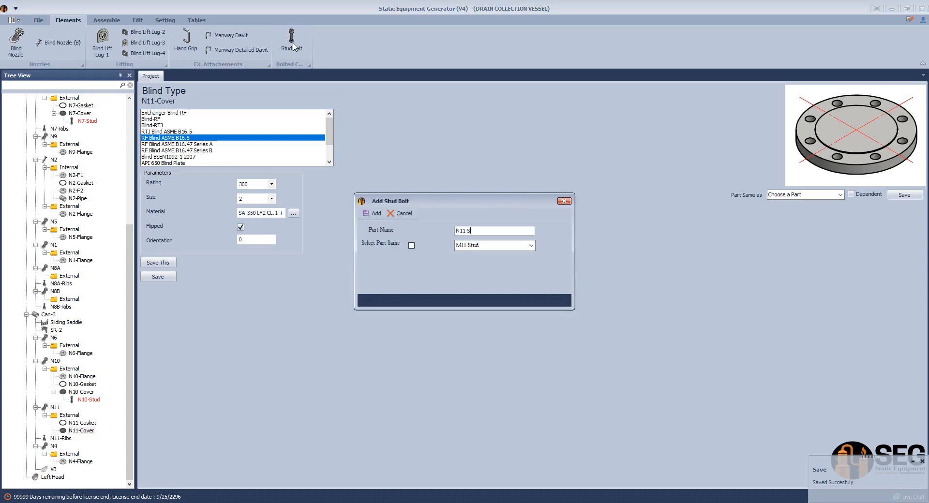
{"action": "left_click", "coordinate": [374, 213]}
Look up the class 300 NPS 2 stud bolt in the PDF table and define N11-Stud as UNC Nut, size 5/8, 90 mm long.
{"action": "key", "text": "alt+Tab"}
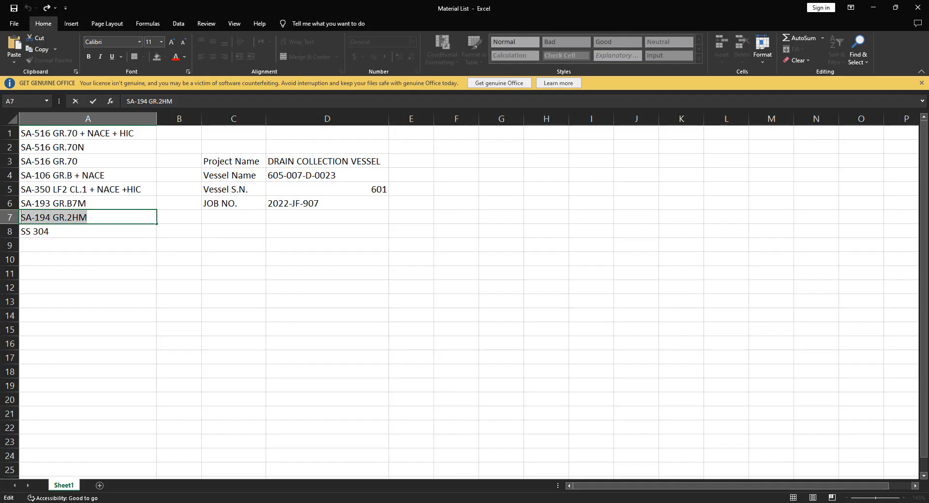
{"action": "left_click", "coordinate": [740, 462]}
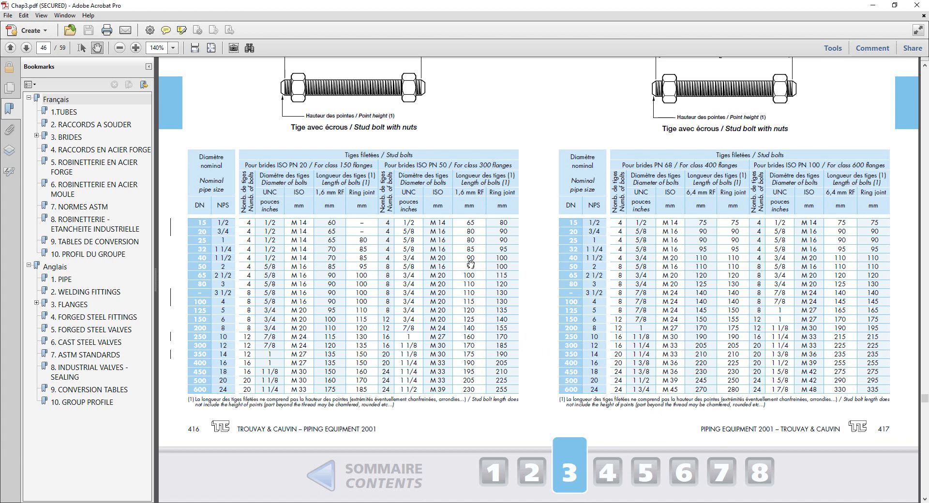
{"action": "left_click", "coordinate": [713, 501]}
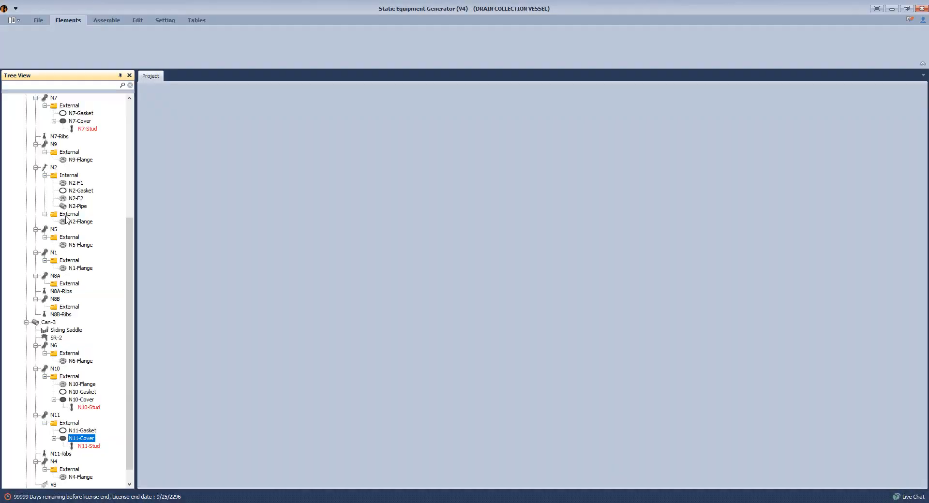
{"action": "left_click", "coordinate": [89, 446]}
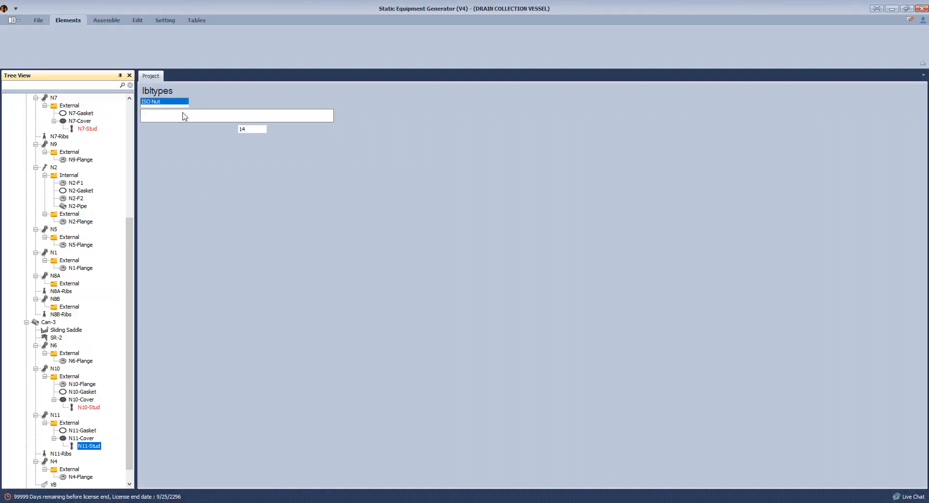
{"action": "left_click", "coordinate": [180, 119]}
{"action": "left_click", "coordinate": [272, 140]}
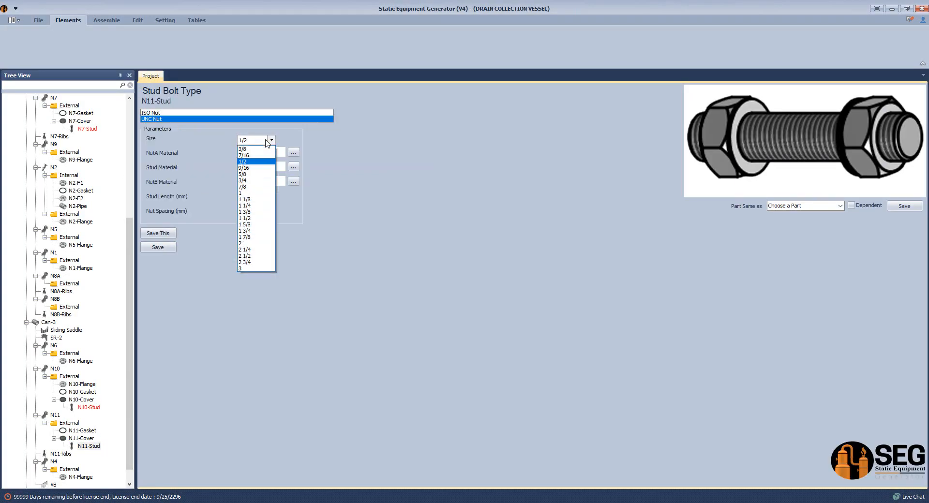
{"action": "left_click", "coordinate": [252, 175]}
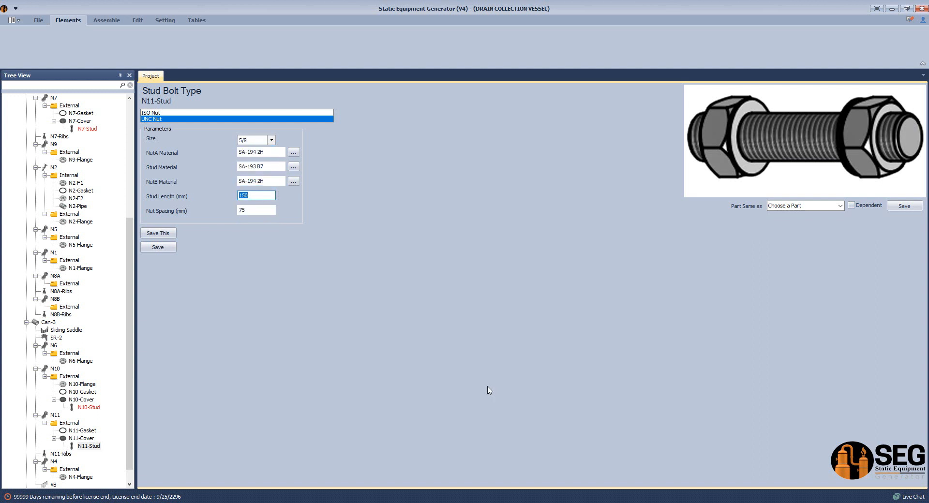
{"action": "key", "text": "alt+Tab"}
{"action": "key", "text": "alt+Tab"}
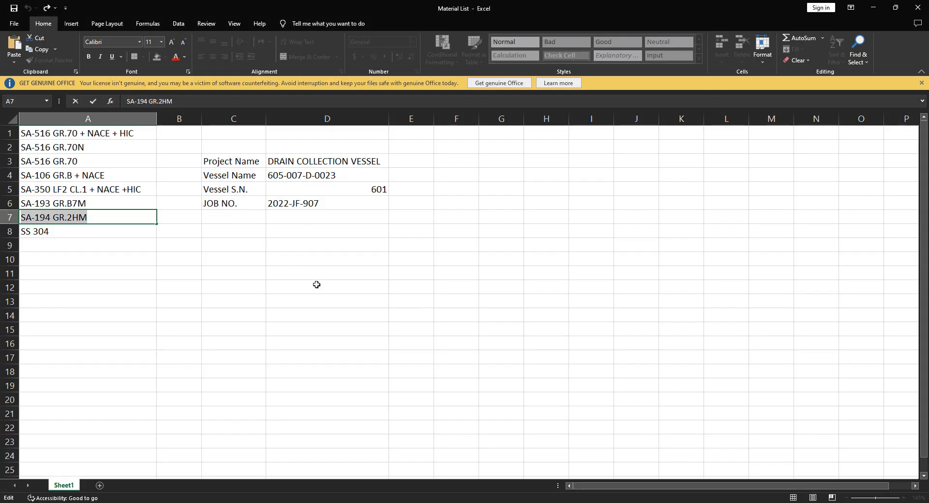
Set both of N11-Stud's nut materials to SA-194 GR.2HM.
{"action": "key", "text": "alt+Tab"}
{"action": "left_click_drag", "start_coordinate": [268, 182], "coordinate": [179, 189]}
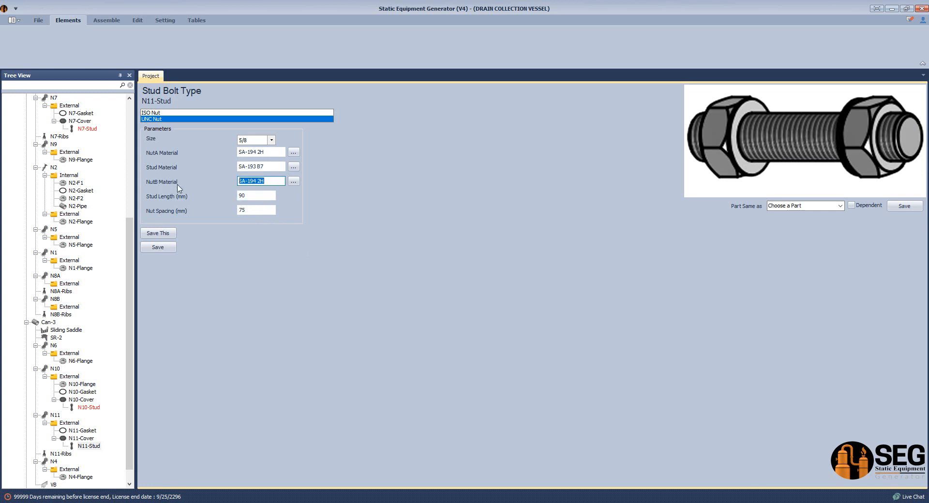
{"action": "type", "text": "SA-194 GR.2HM"}
{"action": "left_click_drag", "start_coordinate": [272, 152], "coordinate": [238, 153]}
{"action": "type", "text": "SA-194 GR.2HM"}
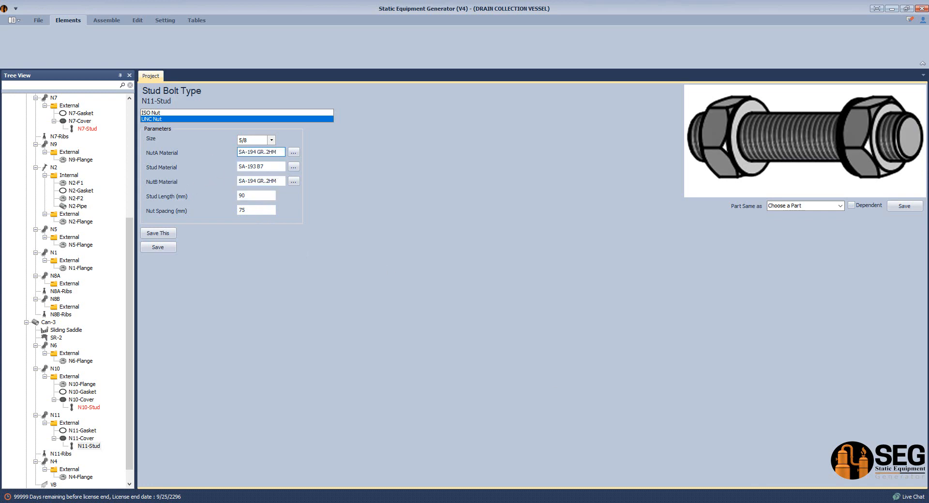
Copy SA-193 GR.B7M from the Excel Material List and set it as N11-Stud's stud material.
{"action": "key", "text": "alt+Tab"}
{"action": "double_click", "coordinate": [122, 204]}
{"action": "left_click_drag", "start_coordinate": [122, 204], "coordinate": [19, 205]}
{"action": "key", "text": "ctrl+c"}
{"action": "key", "text": "alt+Tab"}
{"action": "left_click_drag", "start_coordinate": [277, 167], "coordinate": [238, 167]}
{"action": "key", "text": "ctrl+v"}
In Inventor, measure from N11's cover top face to its flange's underside edge, copy the distance, and return to N11-Stud's nut spacing in Static Equipment Generator.
{"action": "left_click", "coordinate": [269, 210]}
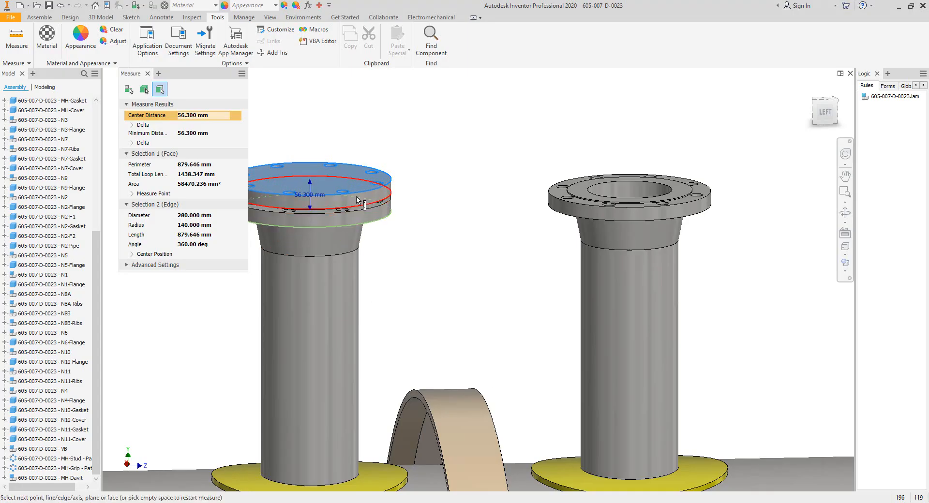
{"action": "scroll", "coordinate": [415, 178], "scroll_direction": "down", "scroll_amount": 5}
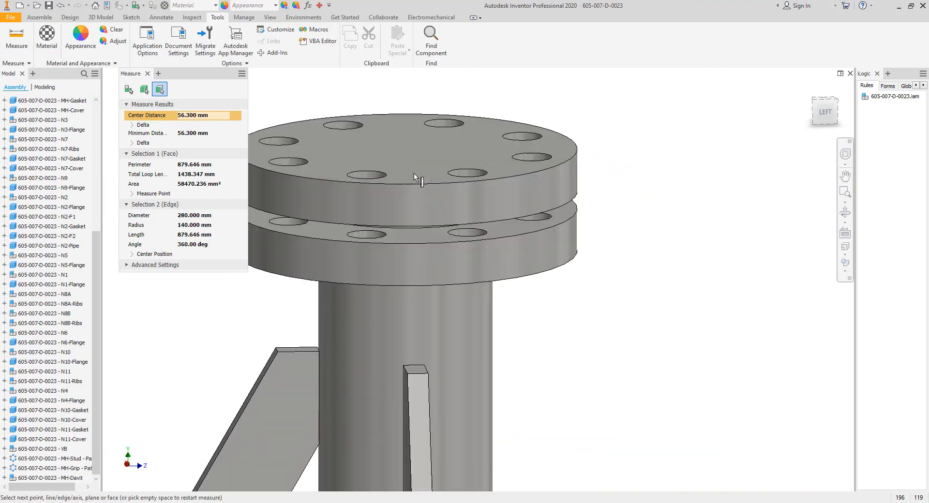
{"action": "left_click", "coordinate": [415, 177]}
{"action": "left_click", "coordinate": [395, 284]}
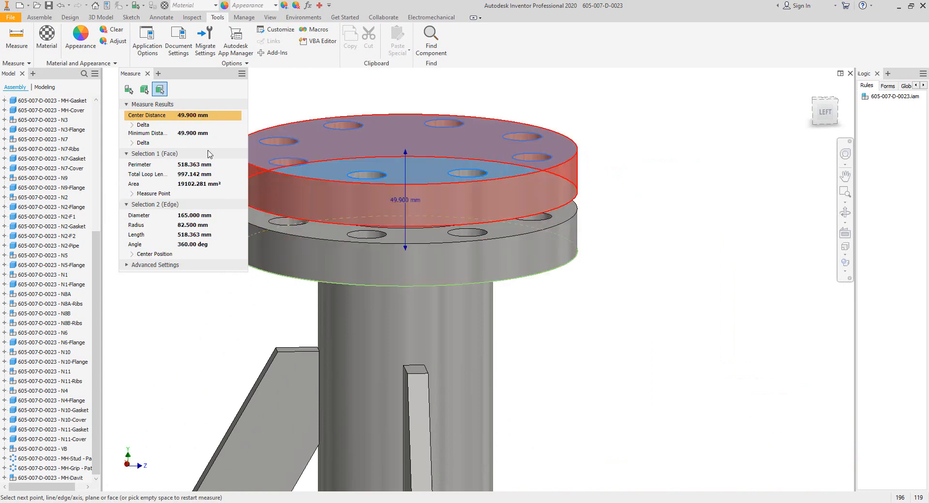
{"action": "right_click", "coordinate": [190, 118]}
{"action": "left_click", "coordinate": [211, 125]}
{"action": "key", "text": "alt+Tab"}
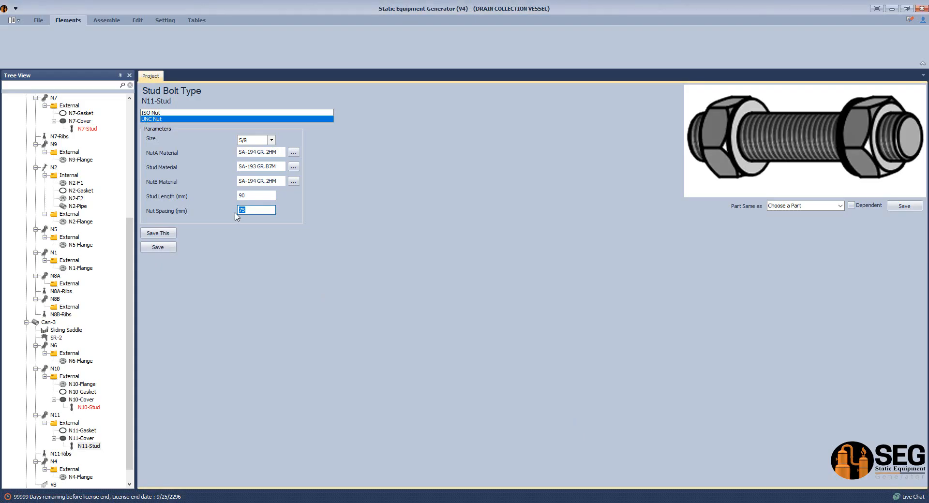
Set N11-Stud's nut spacing to 49.9 mm and save it, close the measurement in Inventor, and return to Static Equipment Generator.
{"action": "left_click", "coordinate": [157, 247]}
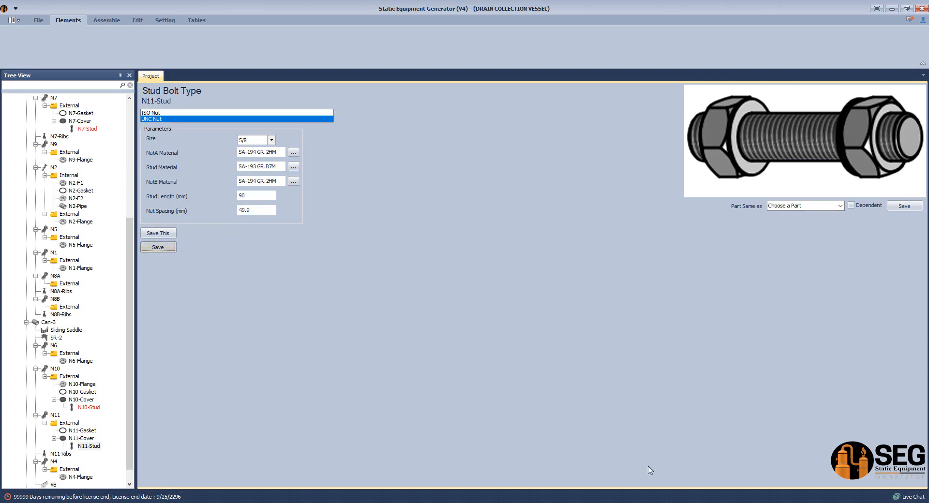
{"action": "key", "text": "alt+Tab"}
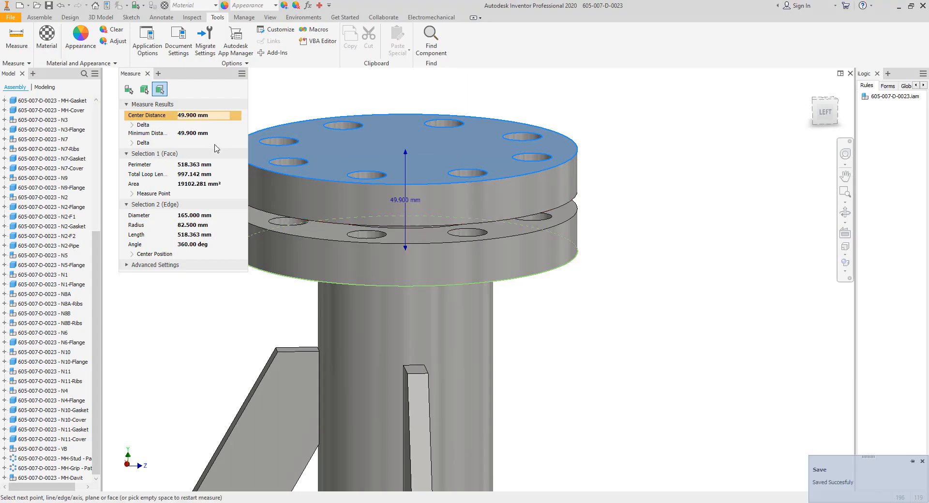
{"action": "key", "text": "Escape"}
{"action": "scroll", "coordinate": [162, 116], "scroll_direction": "up", "scroll_amount": 4}
{"action": "scroll", "coordinate": [204, 117], "scroll_direction": "up", "scroll_amount": 4}
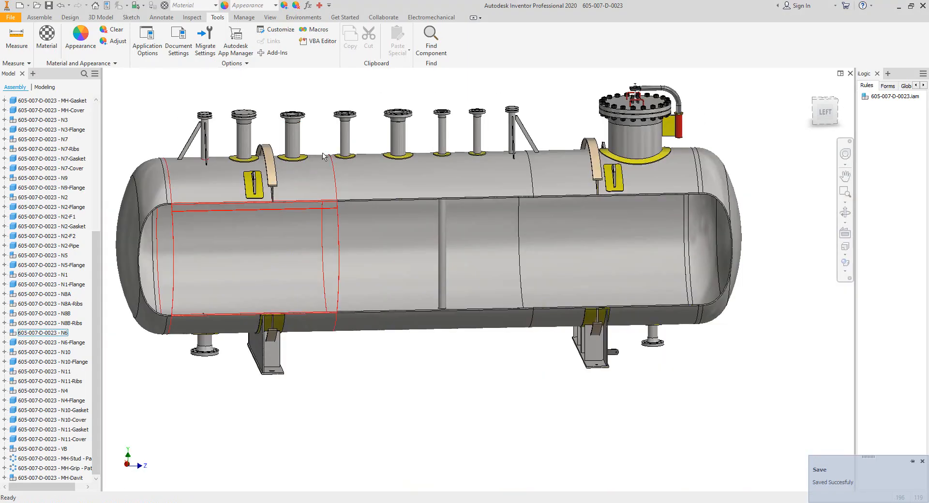
{"action": "middle_click_drag", "start_coordinate": [391, 245], "coordinate": [453, 250]}
{"action": "key", "text": "alt+Tab"}
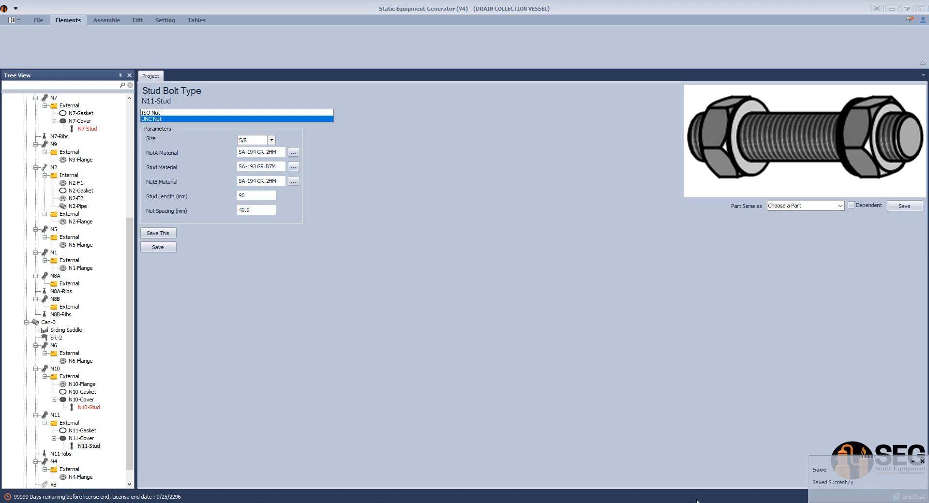
Set the application's Zoom Extend option to Normal and save the application settings.
{"action": "left_click", "coordinate": [165, 20]}
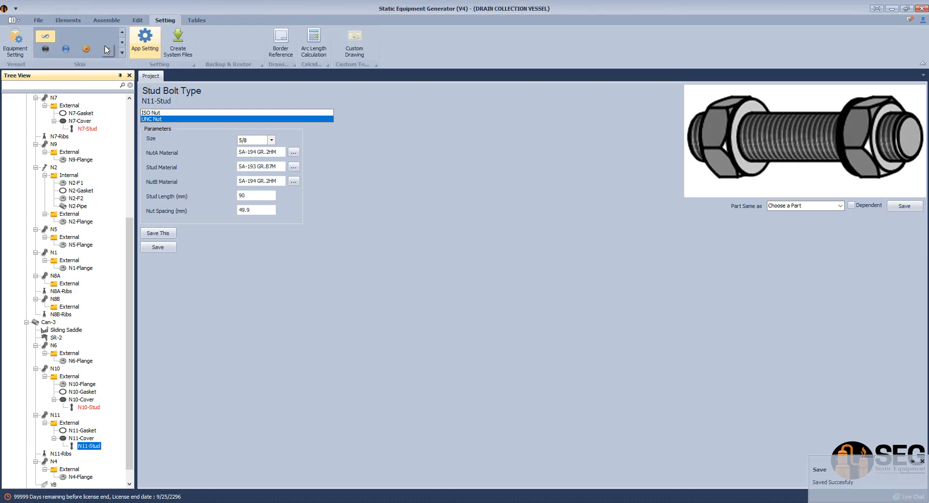
{"action": "left_click", "coordinate": [145, 43]}
{"action": "left_click", "coordinate": [450, 239]}
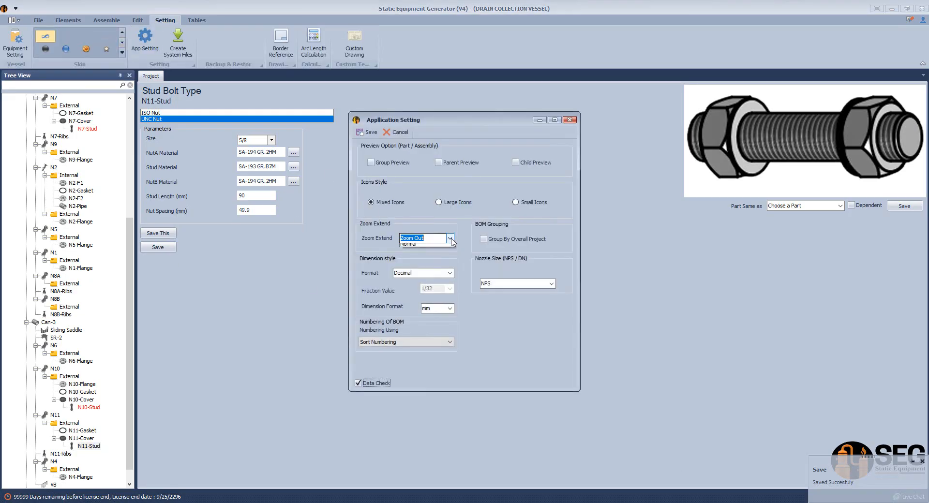
{"action": "left_click", "coordinate": [419, 254]}
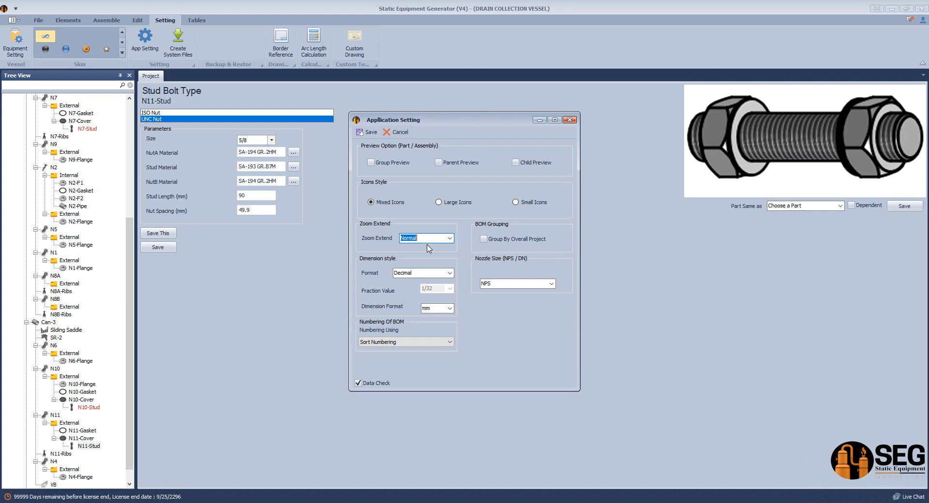
{"action": "left_click", "coordinate": [370, 133]}
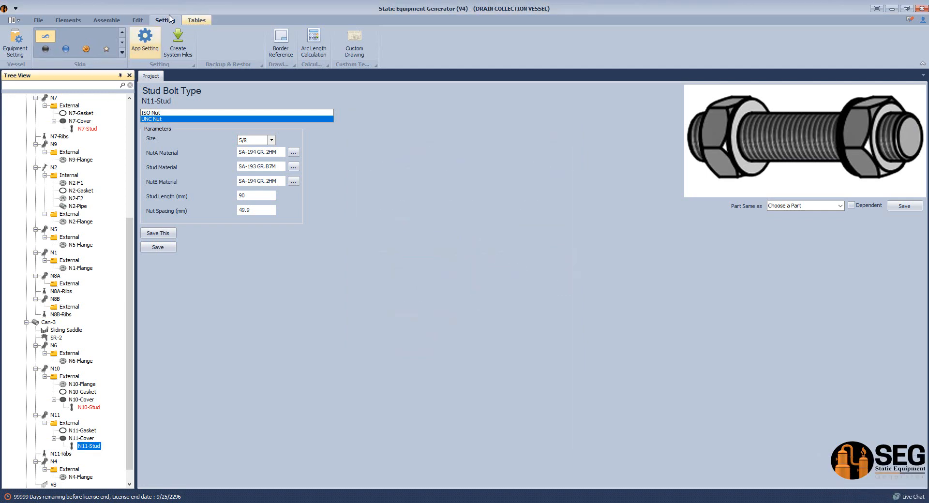
Assemble the configured stud bolts onto the N7, N10 and N11 nozzle covers in the Inventor model.
{"action": "left_click", "coordinate": [107, 20]}
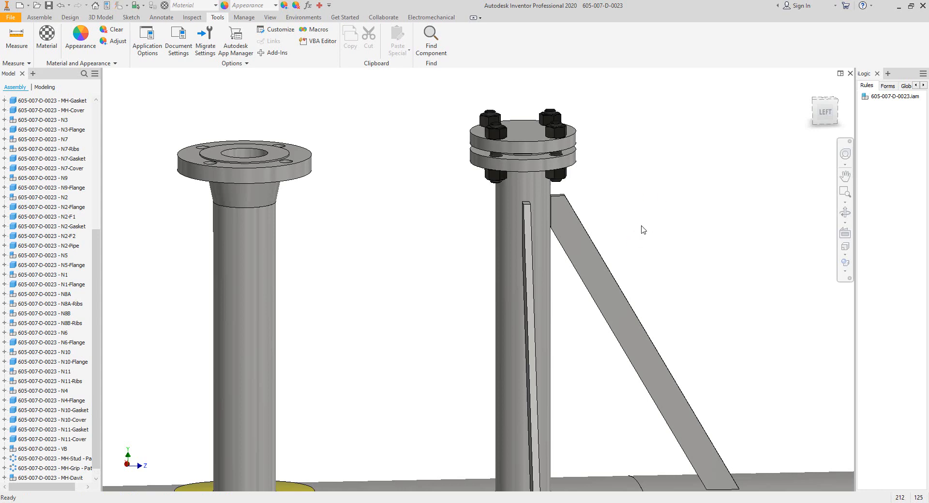
{"action": "scroll", "coordinate": [641, 226], "scroll_direction": "up", "scroll_amount": 5}
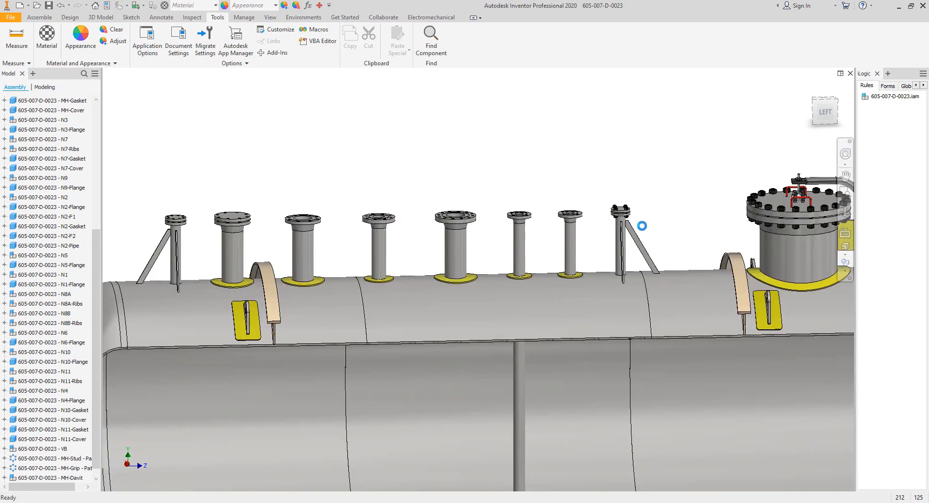
{"action": "scroll", "coordinate": [209, 221], "scroll_direction": "down", "scroll_amount": 5}
{"action": "scroll", "coordinate": [214, 228], "scroll_direction": "down", "scroll_amount": 3}
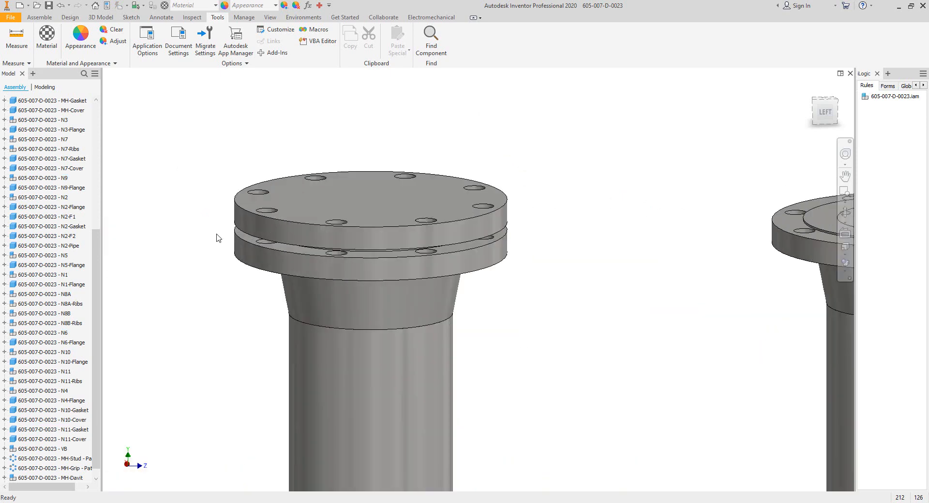
{"action": "middle_click_drag", "start_coordinate": [236, 268], "coordinate": [535, 246]}
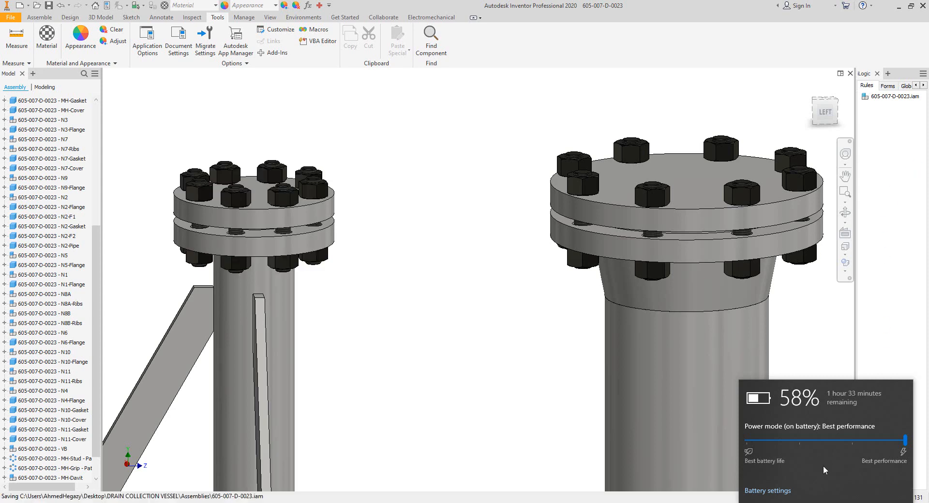
{"action": "left_click", "coordinate": [825, 502]}
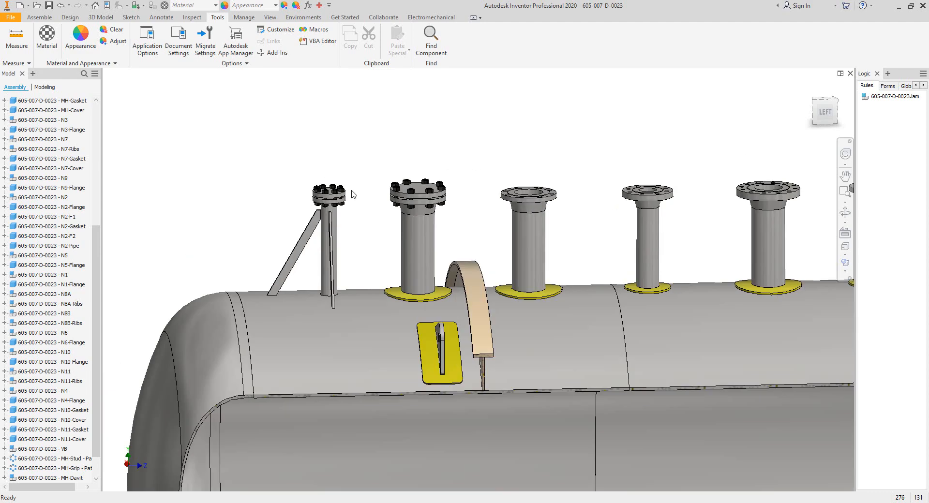
Examine the generated stud bolts on the blind covers along the top of the vessel.
{"action": "scroll", "coordinate": [457, 172], "scroll_direction": "down", "scroll_amount": 10}
{"action": "middle_click_drag", "start_coordinate": [457, 175], "coordinate": [262, 213]}
{"action": "scroll", "coordinate": [262, 213], "scroll_direction": "up", "scroll_amount": 3}
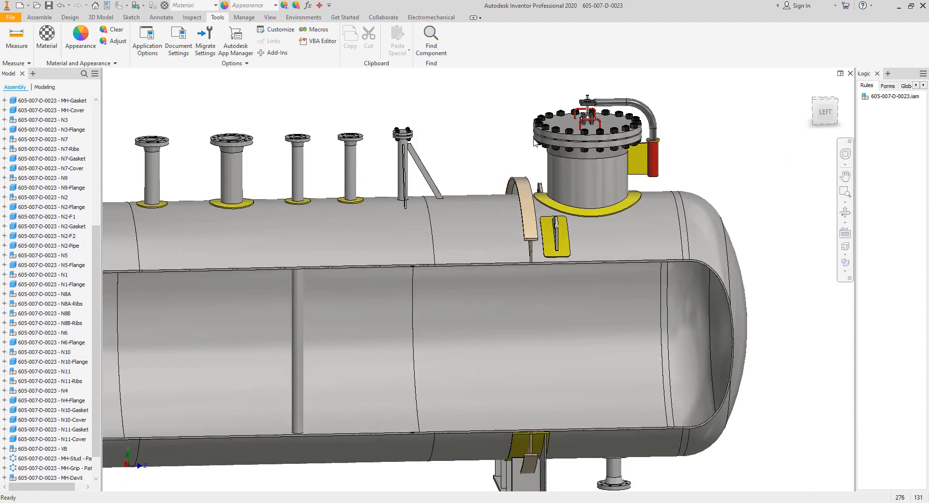
{"action": "middle_click_drag", "start_coordinate": [473, 161], "coordinate": [519, 156]}
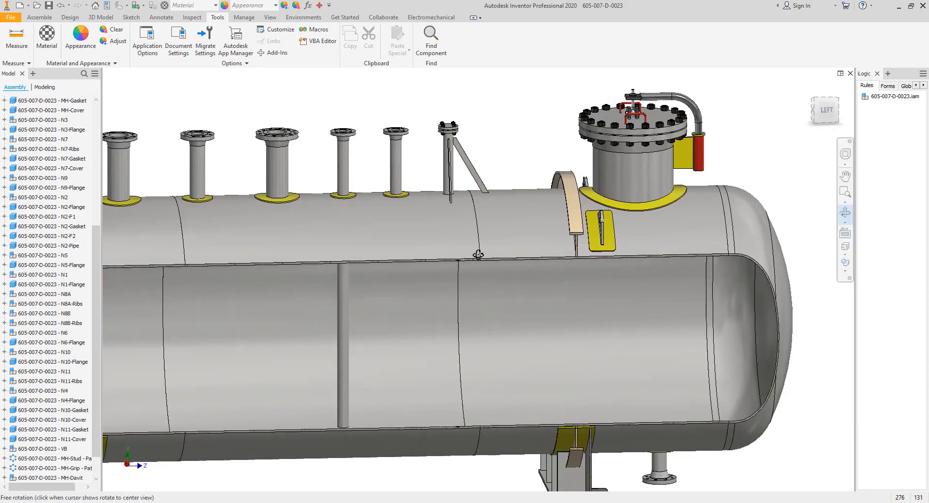
{"action": "left_click_drag", "start_coordinate": [479, 255], "coordinate": [504, 270]}
{"action": "left_click_drag", "start_coordinate": [417, 267], "coordinate": [475, 265]}
{"action": "scroll", "coordinate": [508, 237], "scroll_direction": "down", "scroll_amount": 2}
{"action": "key", "text": "Escape"}
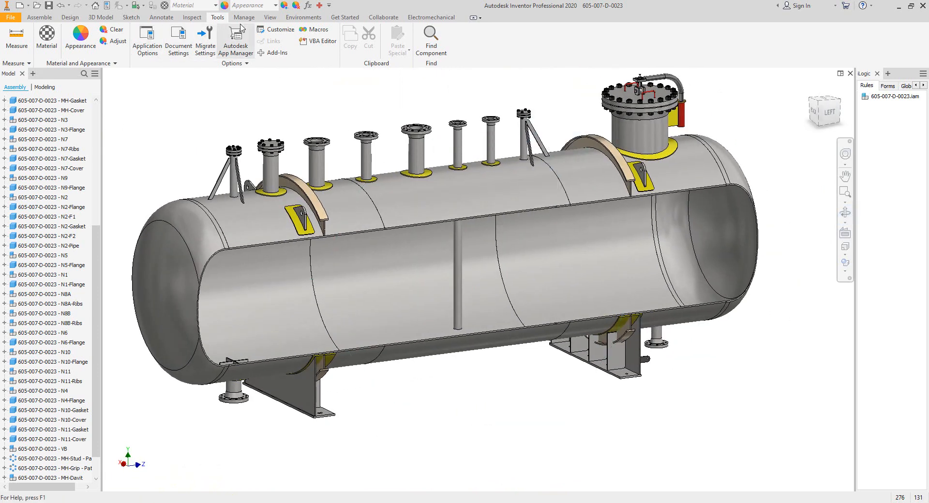
End the half section view to display the complete vessel.
{"action": "left_click", "coordinate": [270, 17]}
{"action": "left_click", "coordinate": [161, 42]}
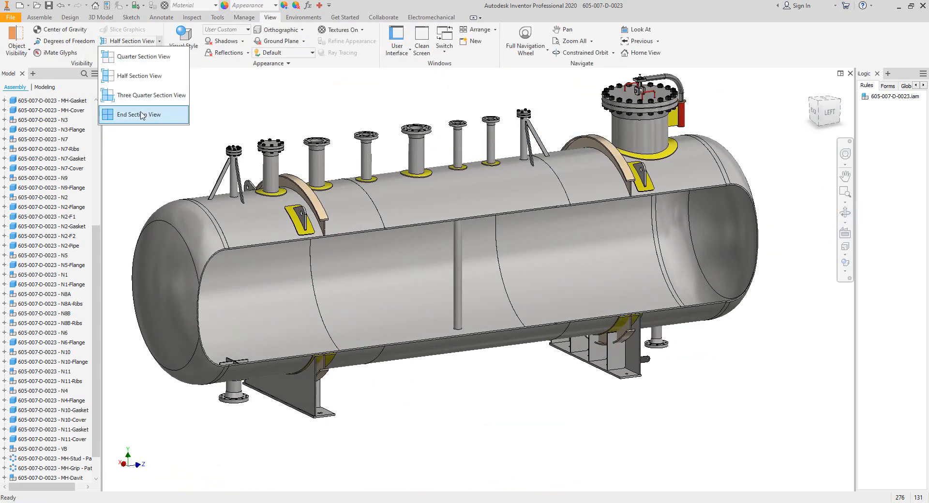
{"action": "left_click", "coordinate": [144, 118]}
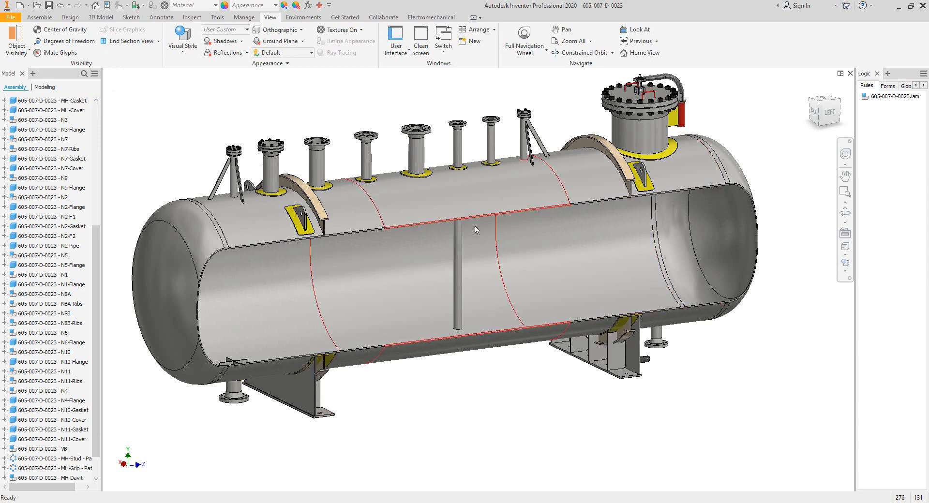
{"action": "scroll", "coordinate": [76, 157], "scroll_direction": "up", "scroll_amount": 8}
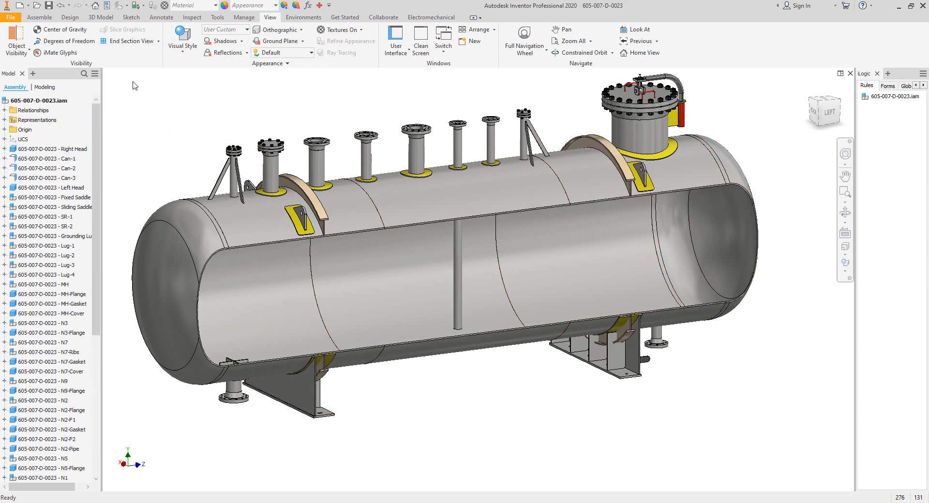
{"action": "scroll", "coordinate": [259, 252], "scroll_direction": "up", "scroll_amount": 4}
{"action": "middle_click_drag", "start_coordinate": [223, 177], "coordinate": [278, 259]}
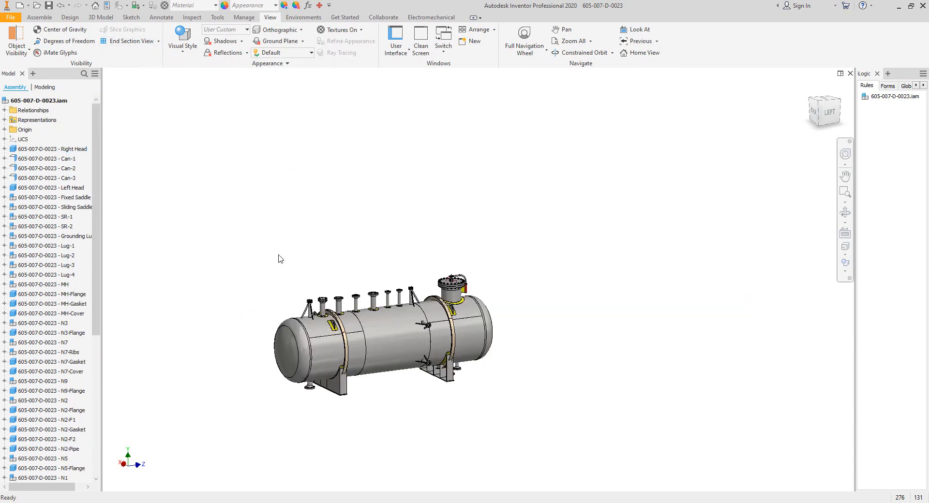
Open the ring part of stiffener ring SR-1 for in-place editing within the vessel assembly.
{"action": "left_click", "coordinate": [819, 114]}
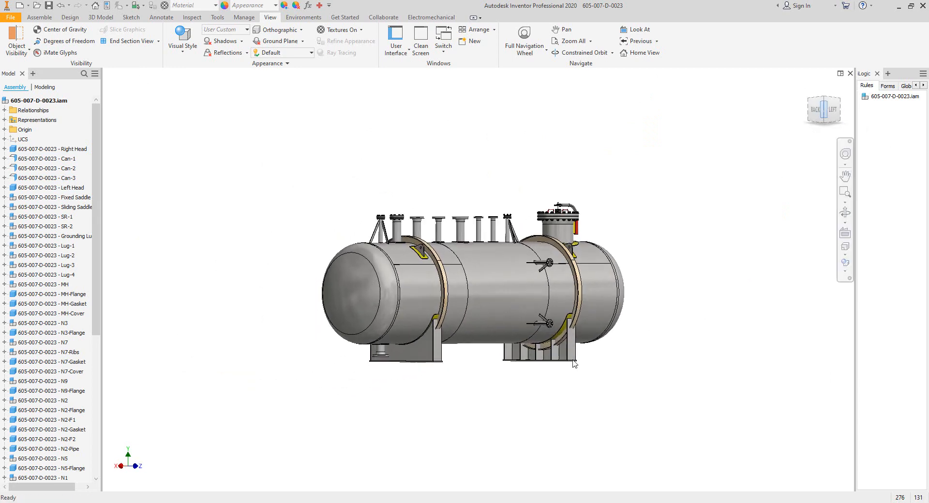
{"action": "scroll", "coordinate": [582, 334], "scroll_direction": "down", "scroll_amount": 4}
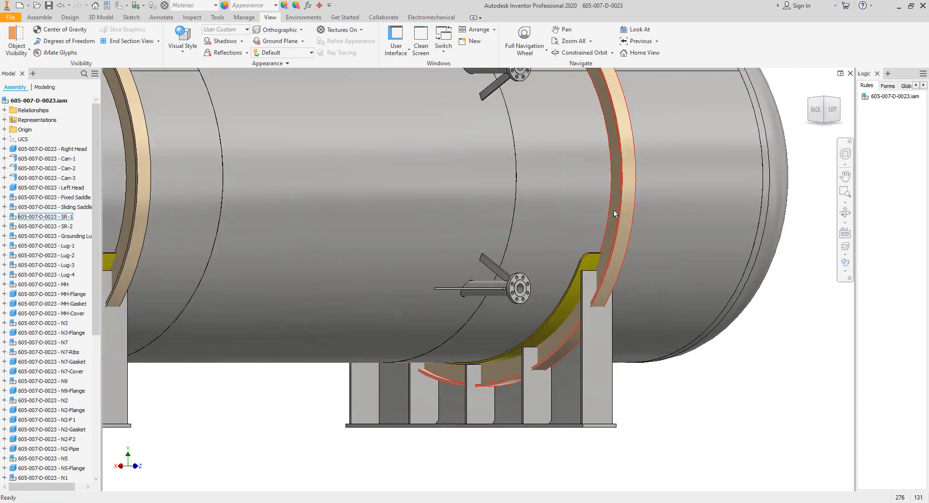
{"action": "mouse_move", "coordinate": [614, 210]}
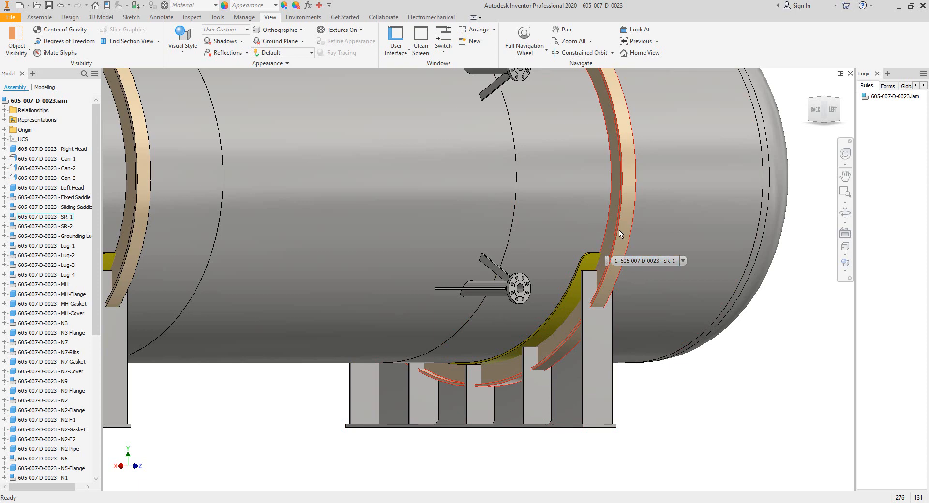
{"action": "left_click", "coordinate": [604, 257]}
{"action": "double_click", "coordinate": [603, 256]}
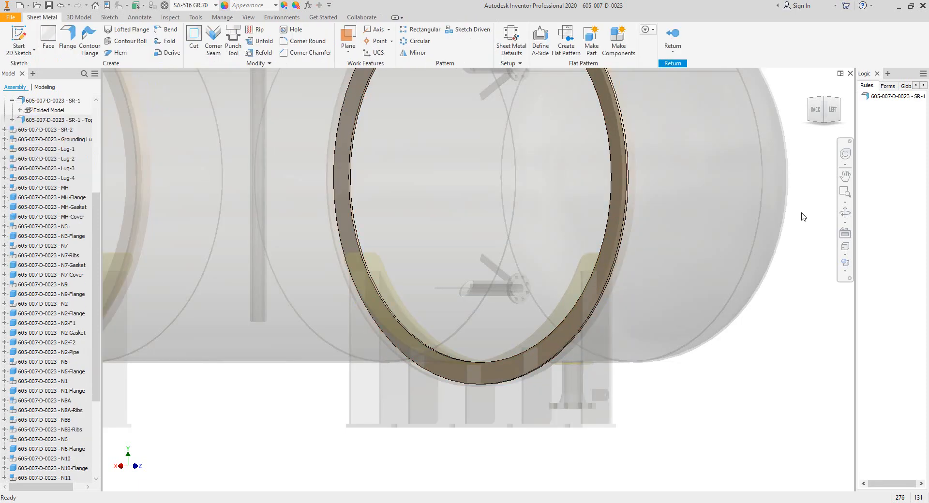
Start a new 2D sketch on the SR-1 ring's XY origin plane, viewed from the back.
{"action": "left_click", "coordinate": [817, 111]}
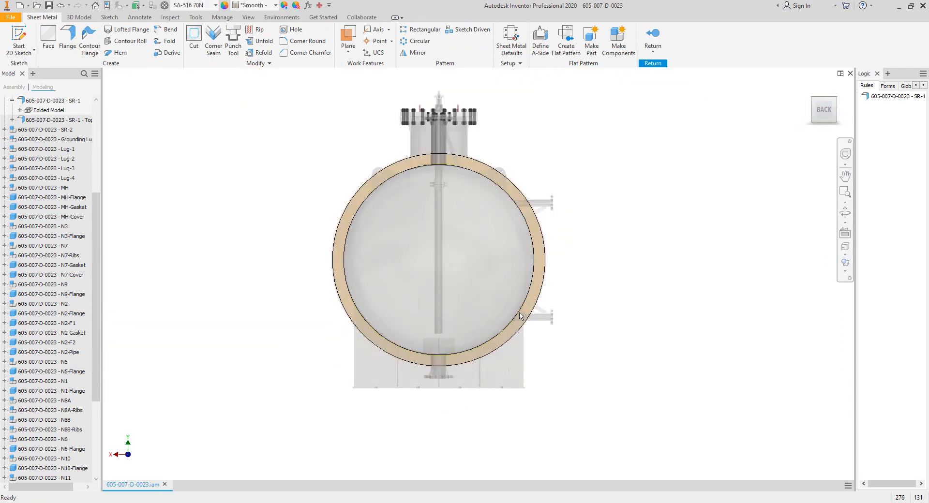
{"action": "scroll", "coordinate": [549, 288], "scroll_direction": "up", "scroll_amount": 5}
{"action": "scroll", "coordinate": [550, 289], "scroll_direction": "up", "scroll_amount": 3}
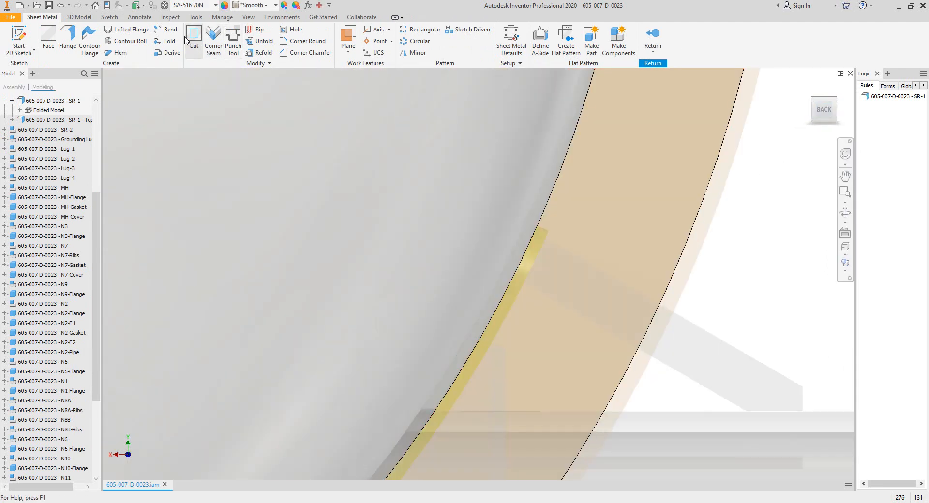
{"action": "left_click", "coordinate": [20, 110]}
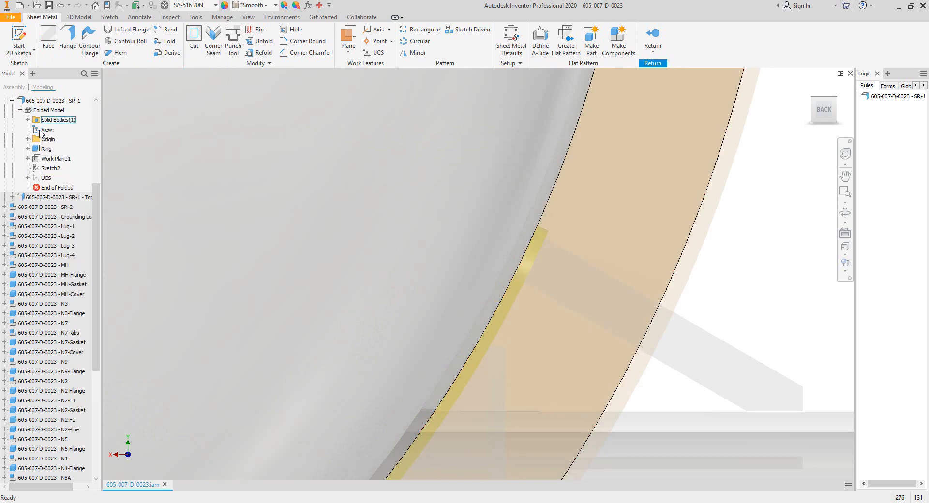
{"action": "left_click", "coordinate": [27, 140]}
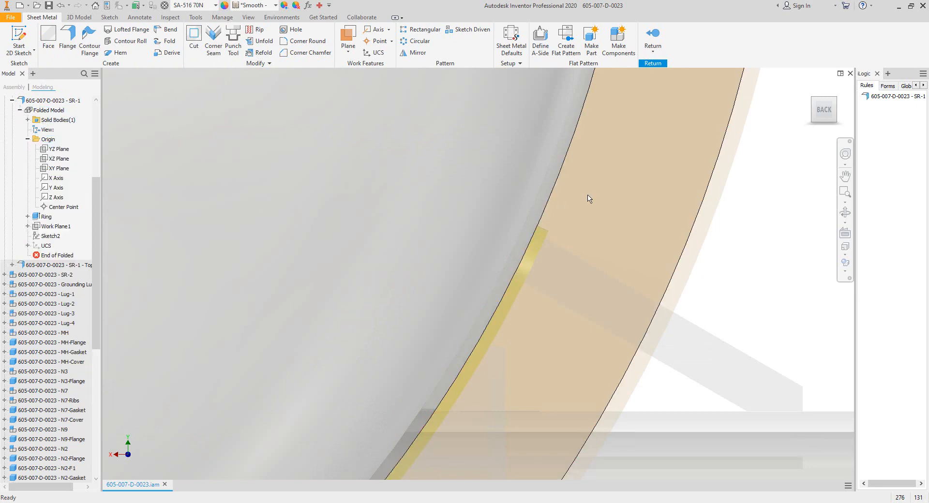
{"action": "key", "text": "Home"}
{"action": "left_click", "coordinate": [58, 168]}
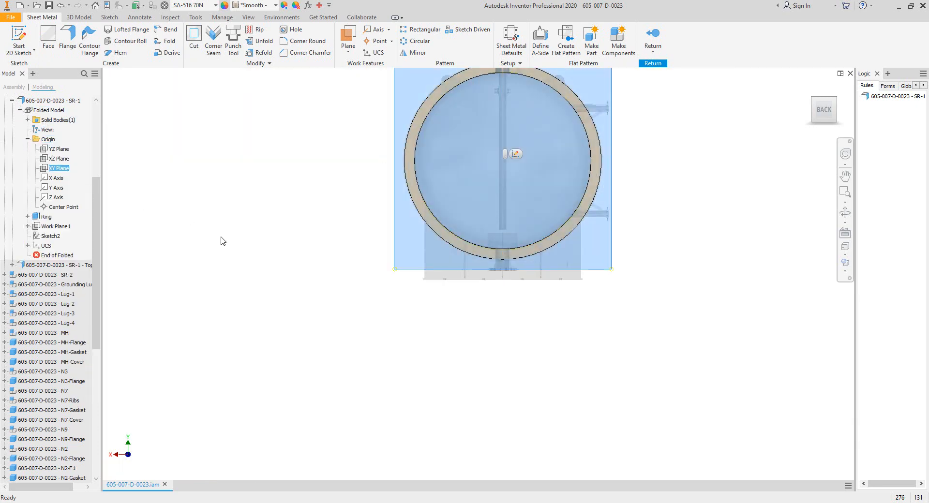
{"action": "left_click", "coordinate": [515, 154]}
Project the saddle's vertical side edge, short top edge and adjoining wear plate end edges into the new ring sketch.
{"action": "scroll", "coordinate": [573, 299], "scroll_direction": "down", "scroll_amount": 5}
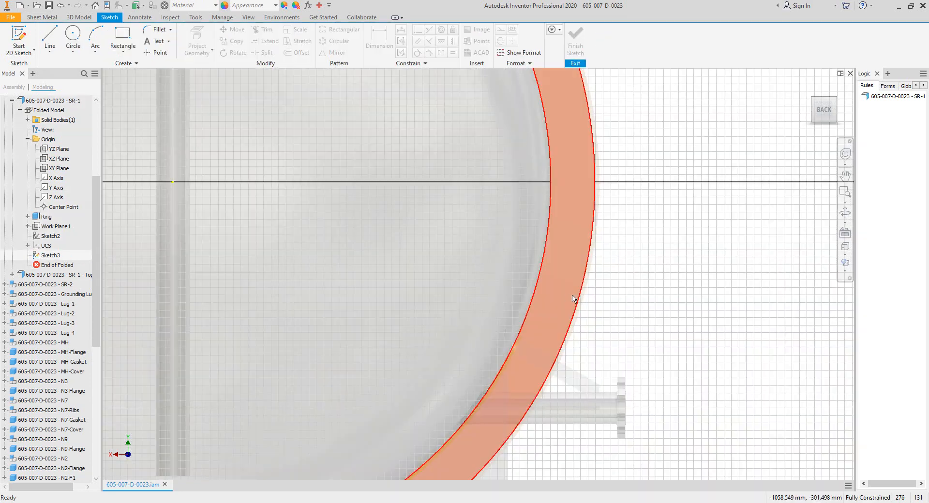
{"action": "scroll", "coordinate": [557, 303], "scroll_direction": "down", "scroll_amount": 5}
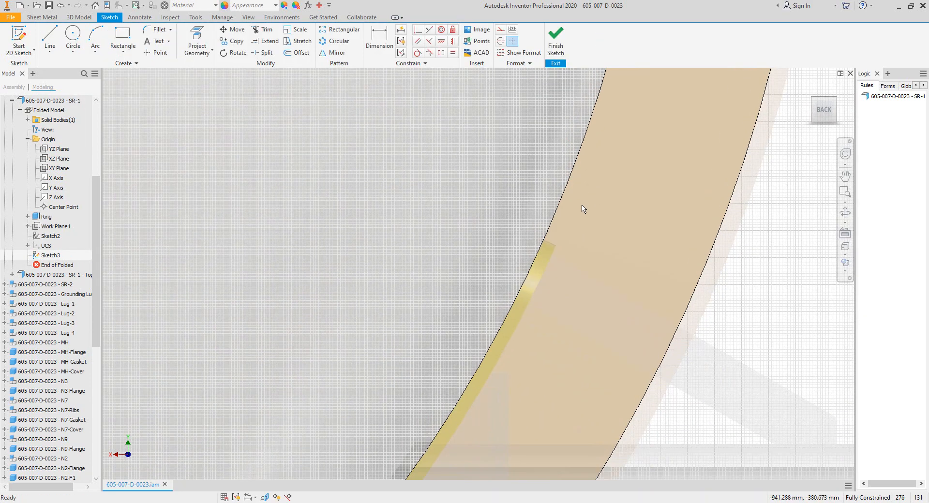
{"action": "key", "text": "p"}
{"action": "scroll", "coordinate": [559, 249], "scroll_direction": "down", "scroll_amount": 3}
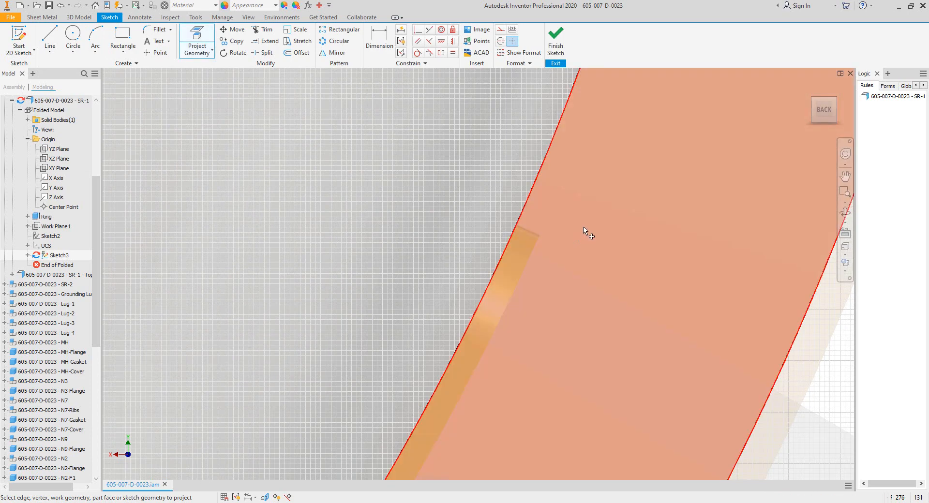
{"action": "scroll", "coordinate": [585, 228], "scroll_direction": "up", "scroll_amount": 4}
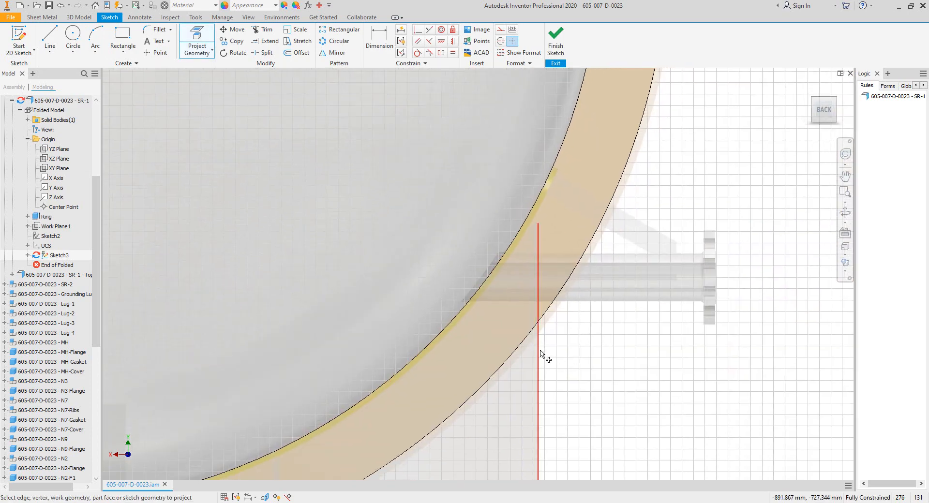
{"action": "scroll", "coordinate": [557, 233], "scroll_direction": "down", "scroll_amount": 2}
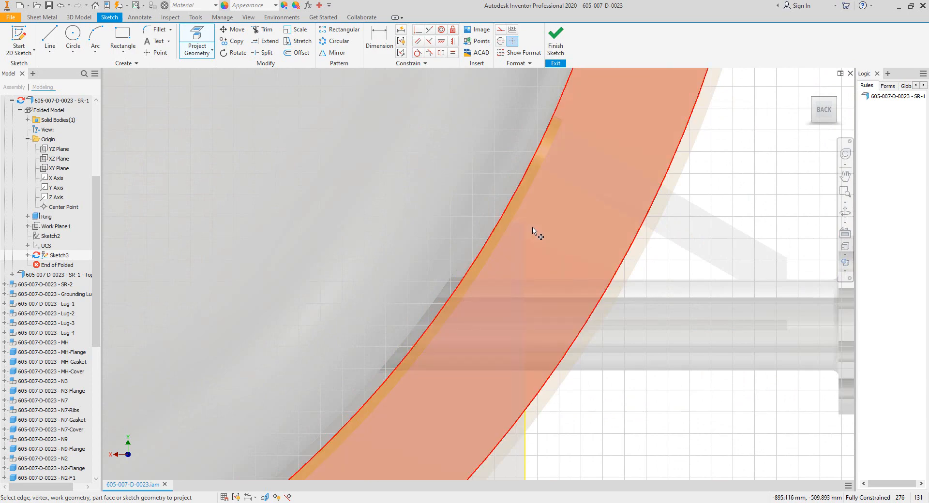
{"action": "scroll", "coordinate": [534, 230], "scroll_direction": "down", "scroll_amount": 3}
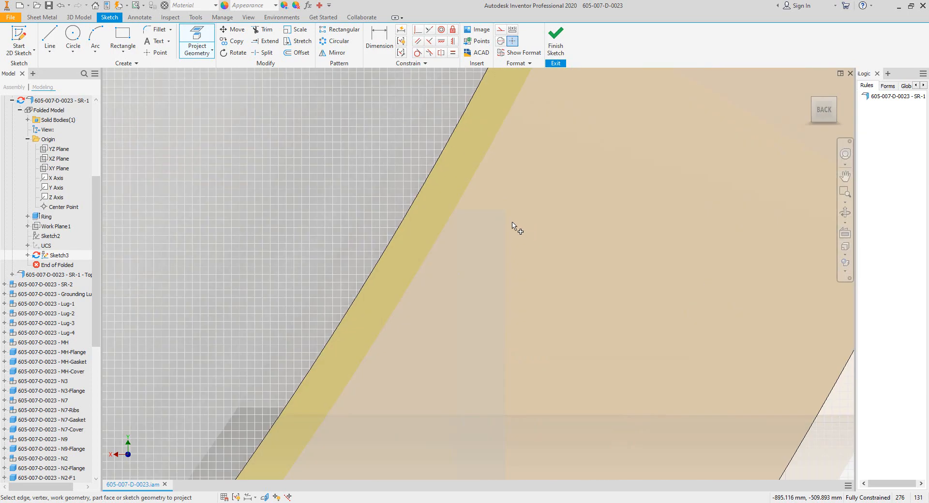
{"action": "left_click", "coordinate": [482, 209]}
{"action": "scroll", "coordinate": [553, 170], "scroll_direction": "up", "scroll_amount": 4}
{"action": "middle_click_drag", "start_coordinate": [785, 128], "coordinate": [671, 128]}
{"action": "right_click", "coordinate": [669, 124]}
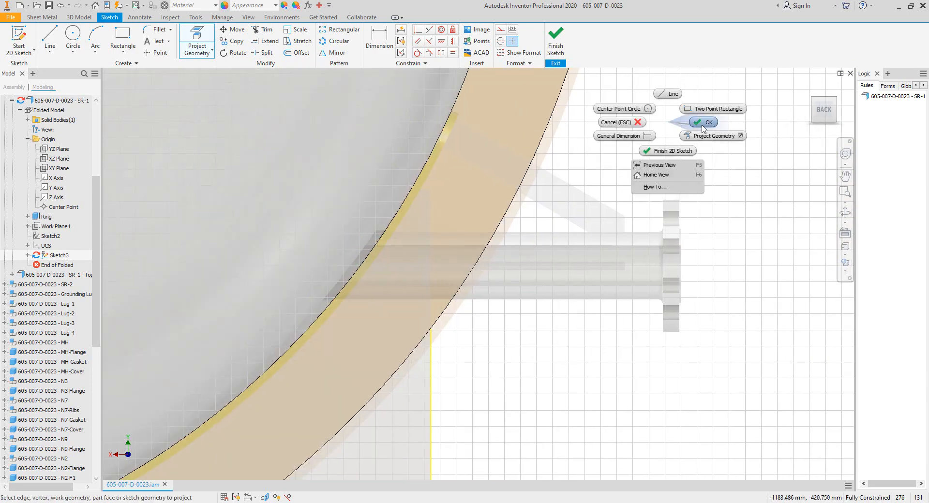
{"action": "left_click", "coordinate": [702, 125]}
Finish the sketch and open the SR-1 ring part in its own window.
{"action": "scroll", "coordinate": [605, 169], "scroll_direction": "up", "scroll_amount": 4}
{"action": "right_click", "coordinate": [668, 130]}
{"action": "left_click", "coordinate": [668, 150]}
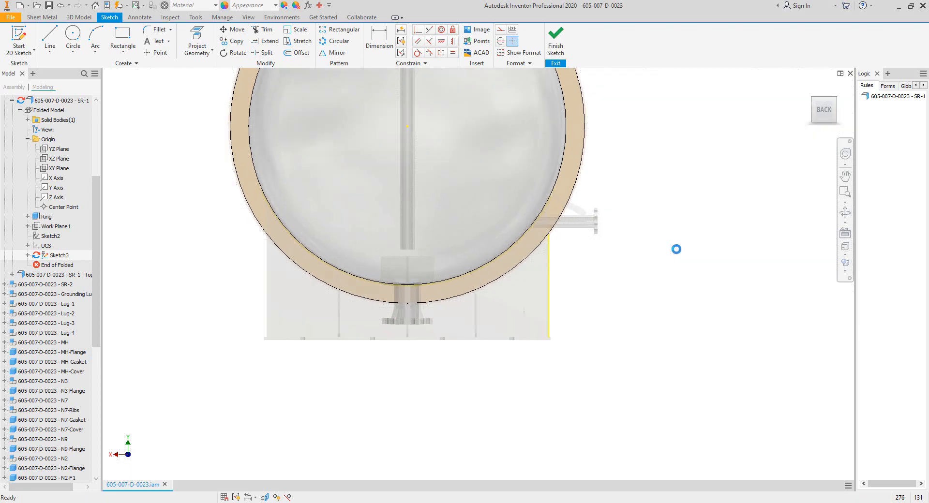
{"action": "right_click", "coordinate": [54, 100]}
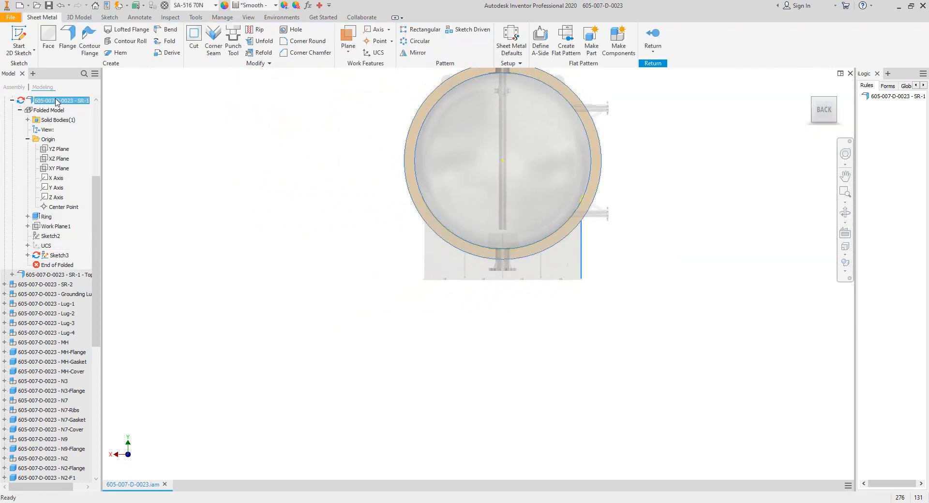
{"action": "left_click", "coordinate": [73, 125]}
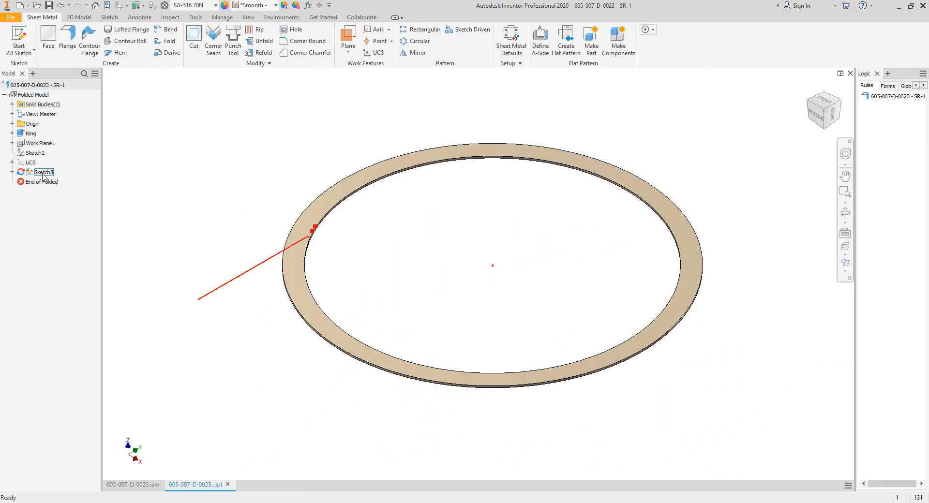
Change the line color of Sketch3 to Blue in its geometry properties.
{"action": "right_click", "coordinate": [44, 172]}
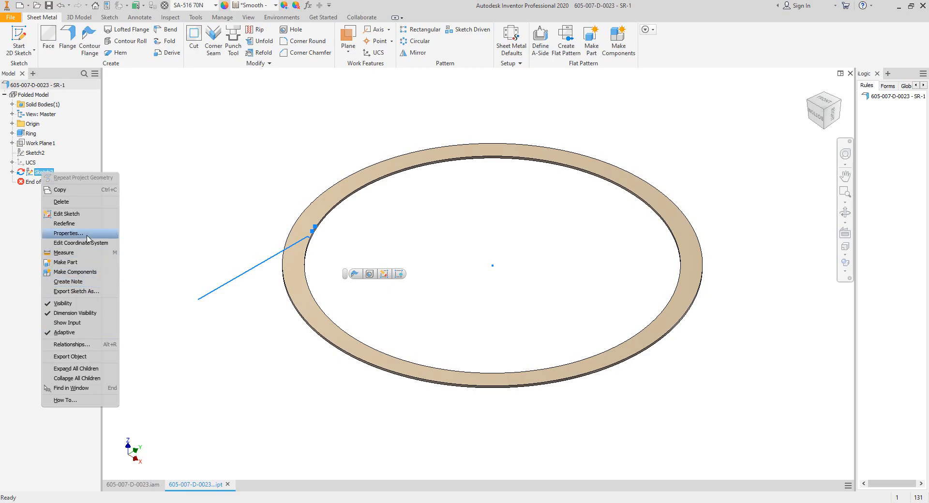
{"action": "left_click", "coordinate": [68, 234]}
{"action": "left_click", "coordinate": [178, 103]}
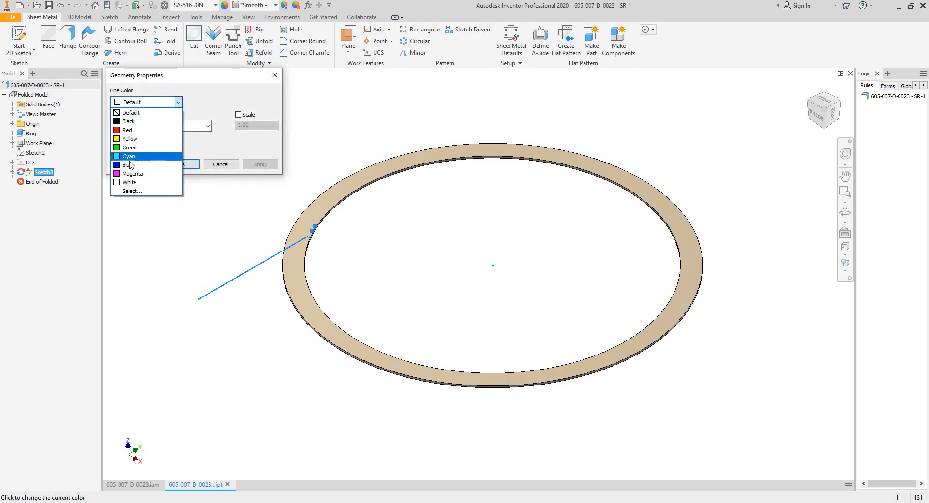
{"action": "left_click", "coordinate": [128, 130]}
{"action": "left_click", "coordinate": [186, 164]}
Open Sketch3 for editing and slice the graphics at the sketch plane to expose the projected saddle edges.
{"action": "double_click", "coordinate": [27, 173]}
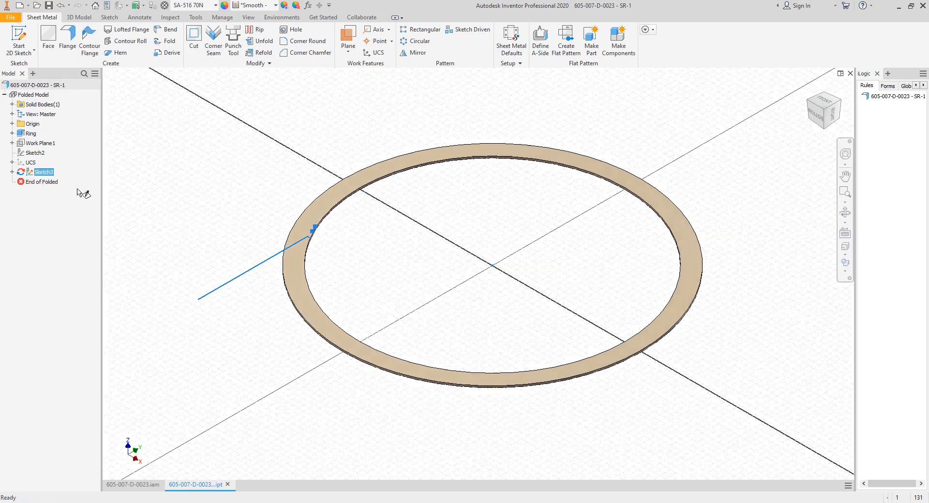
{"action": "right_click", "coordinate": [481, 202]}
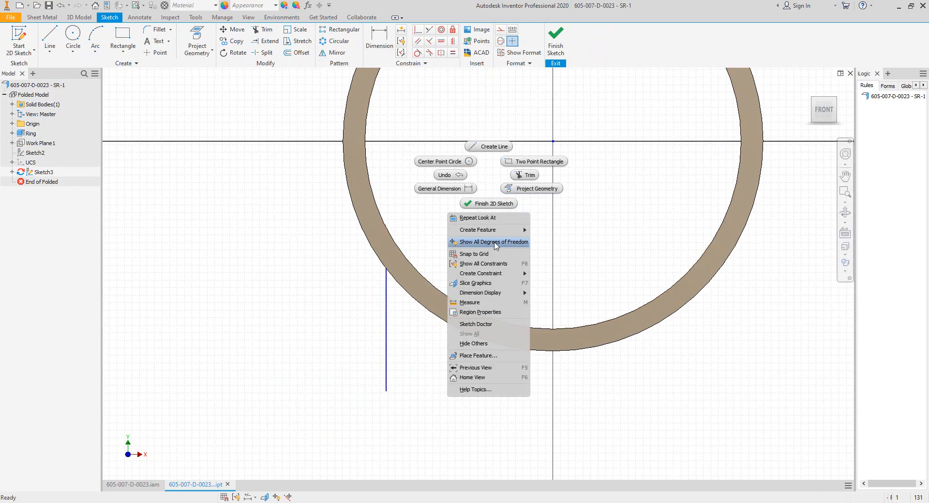
{"action": "left_click", "coordinate": [490, 228]}
{"action": "scroll", "coordinate": [389, 231], "scroll_direction": "up", "scroll_amount": 3}
{"action": "scroll", "coordinate": [389, 232], "scroll_direction": "up", "scroll_amount": 3}
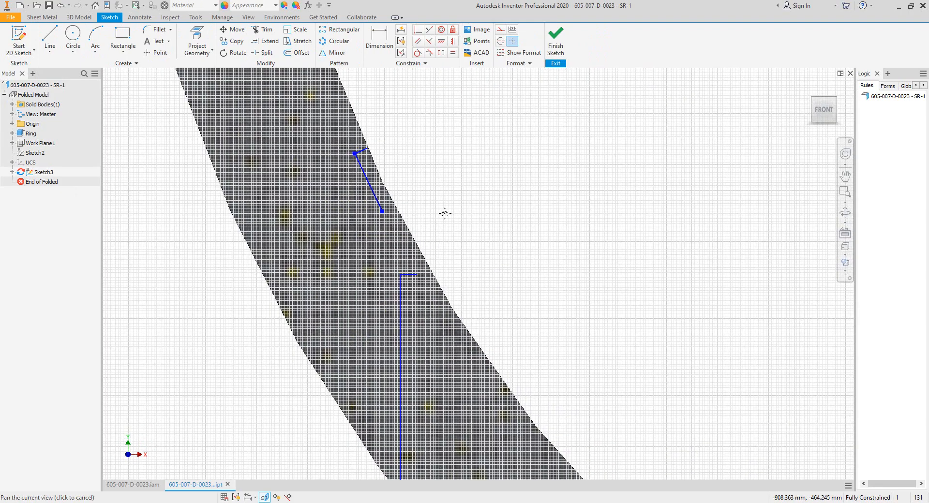
{"action": "scroll", "coordinate": [444, 213], "scroll_direction": "up", "scroll_amount": 1}
{"action": "scroll", "coordinate": [365, 160], "scroll_direction": "up", "scroll_amount": 1}
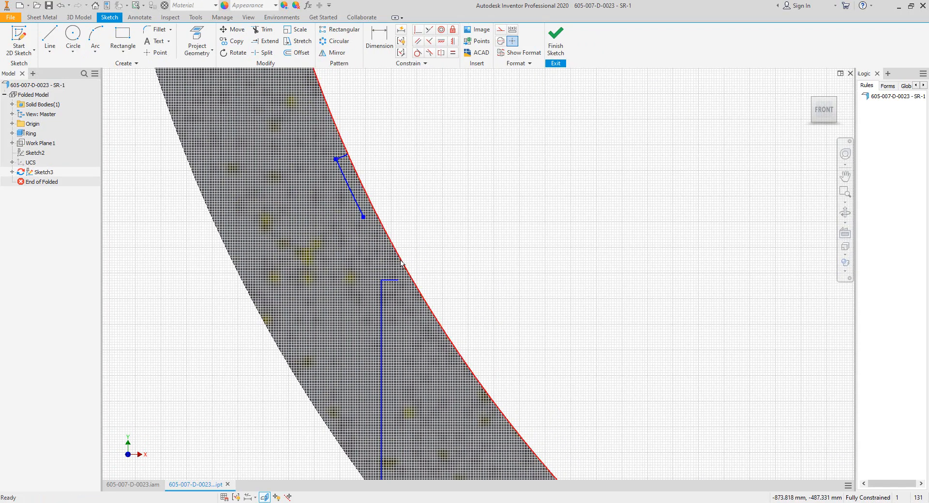
{"action": "scroll", "coordinate": [357, 244], "scroll_direction": "down", "scroll_amount": 4}
{"action": "middle_click_drag", "start_coordinate": [372, 267], "coordinate": [352, 269]}
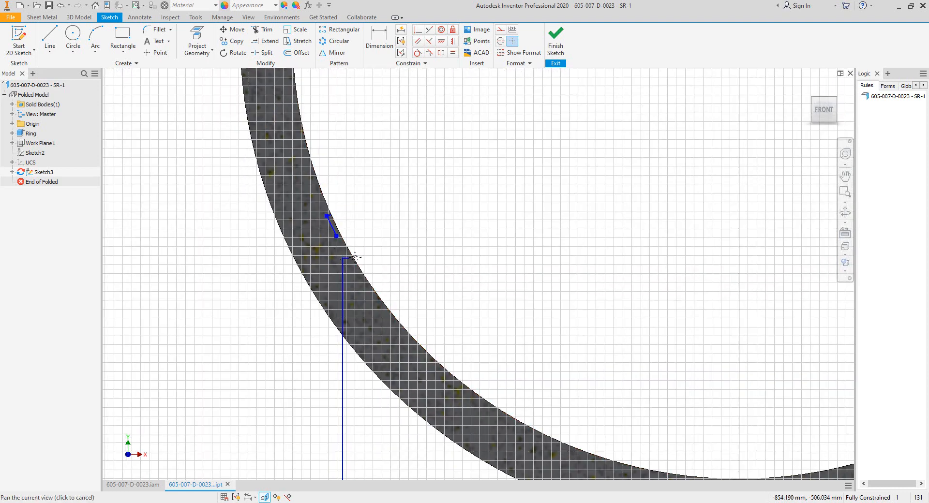
Draw a center-point arc about the ring's center, joining the projected wear plate corner to the end of the saddle's short top edge.
{"action": "left_click", "coordinate": [95, 49]}
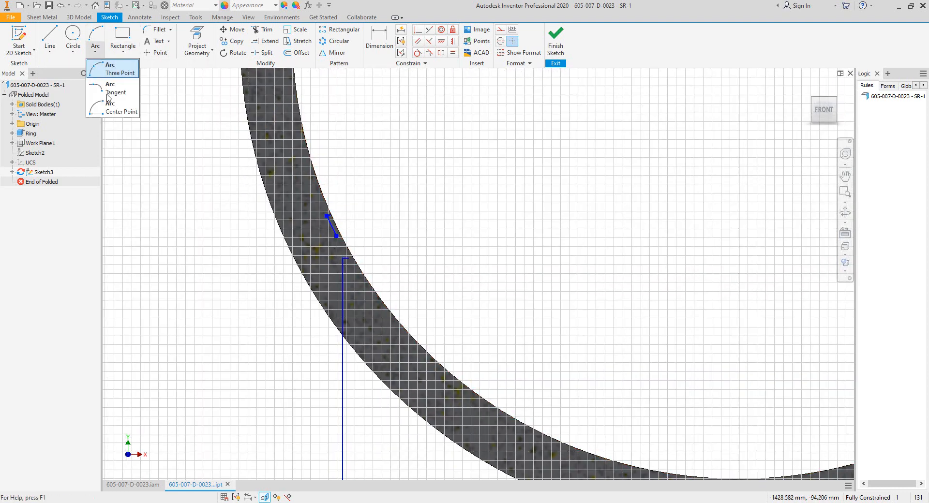
{"action": "left_click", "coordinate": [114, 109]}
{"action": "scroll", "coordinate": [190, 264], "scroll_direction": "down", "scroll_amount": 2}
{"action": "left_click", "coordinate": [510, 127]}
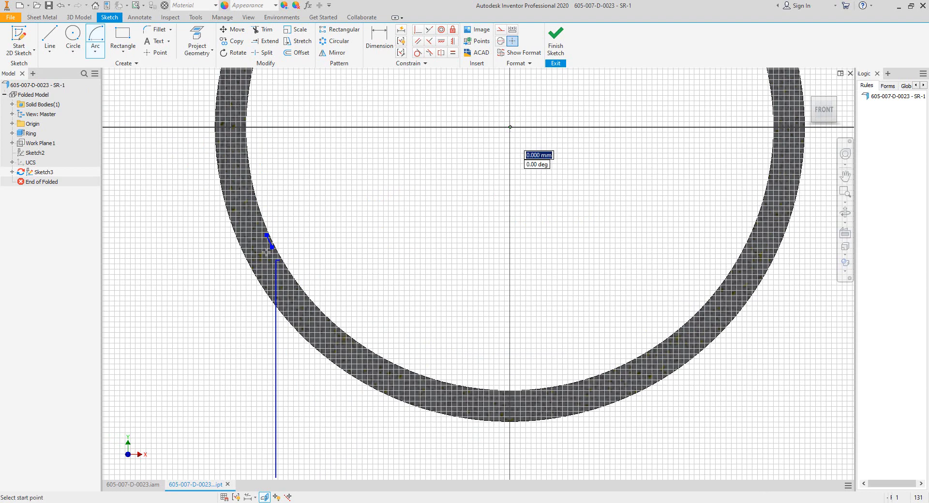
{"action": "scroll", "coordinate": [267, 251], "scroll_direction": "up", "scroll_amount": 3}
{"action": "left_click", "coordinate": [267, 220]}
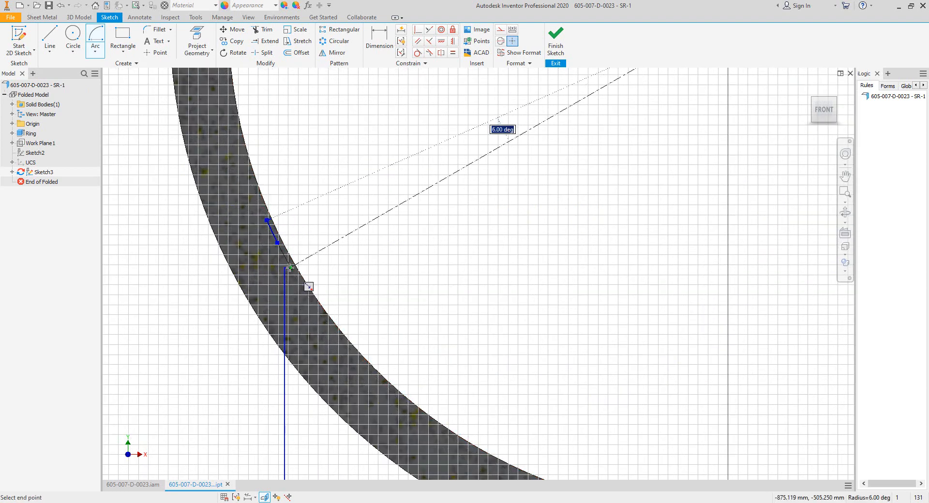
{"action": "scroll", "coordinate": [291, 268], "scroll_direction": "up", "scroll_amount": 2}
{"action": "left_click", "coordinate": [291, 268]}
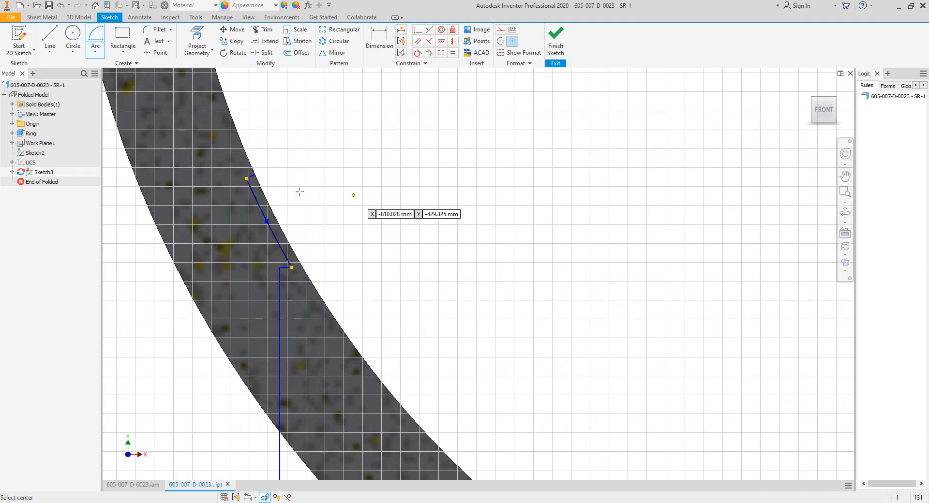
Draw a second center-point arc about the ring's center, following the ring's lower inner edge from the projected wear plate end across to the opposite side.
{"action": "scroll", "coordinate": [339, 183], "scroll_direction": "down", "scroll_amount": 5}
{"action": "left_click", "coordinate": [465, 128]}
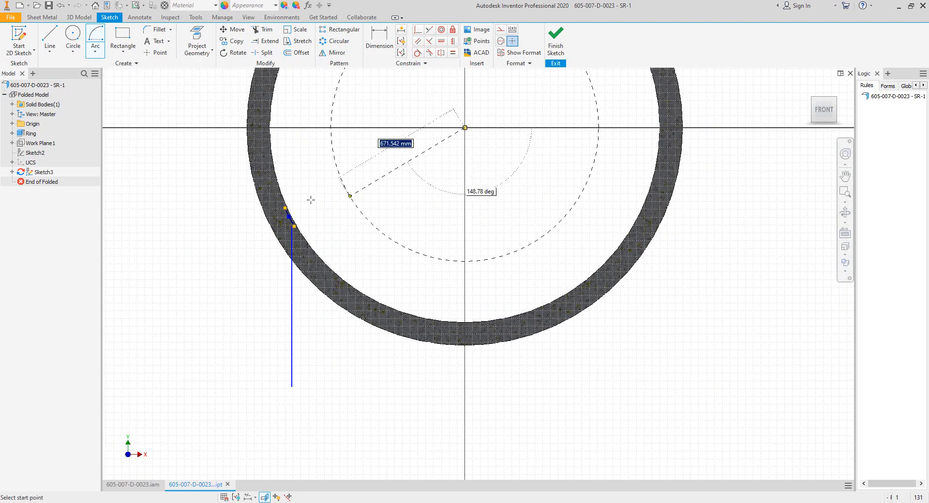
{"action": "scroll", "coordinate": [294, 208], "scroll_direction": "up", "scroll_amount": 3}
{"action": "left_click", "coordinate": [258, 209]}
{"action": "scroll", "coordinate": [277, 220], "scroll_direction": "down", "scroll_amount": 5}
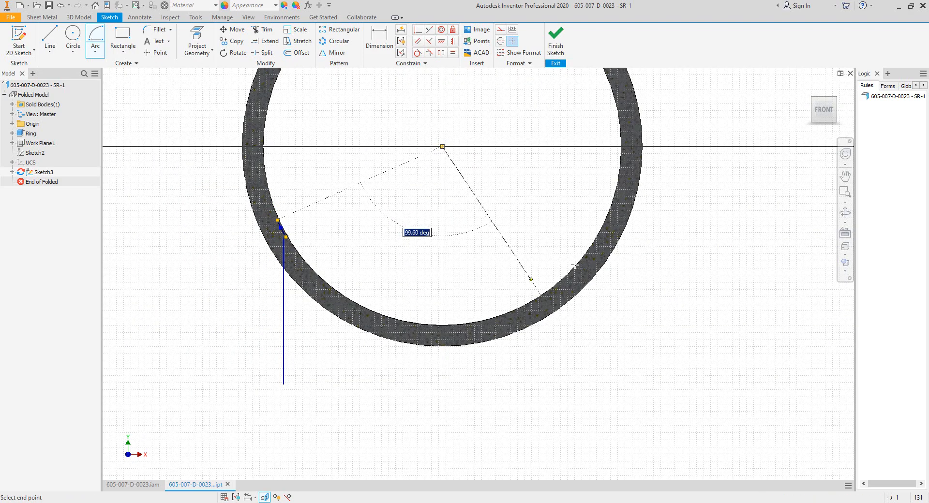
{"action": "scroll", "coordinate": [630, 188], "scroll_direction": "up", "scroll_amount": 5}
{"action": "scroll", "coordinate": [629, 189], "scroll_direction": "down", "scroll_amount": 5}
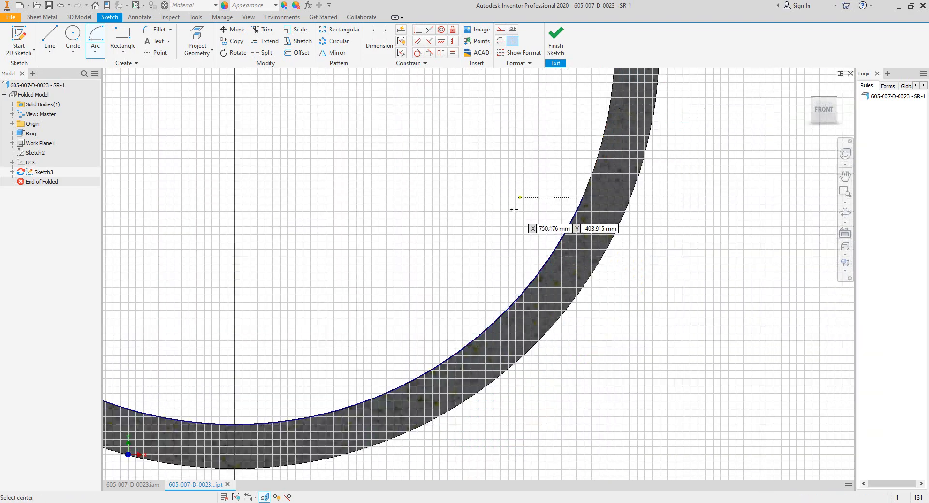
{"action": "key", "text": "Escape"}
Draw a vertical construction line about 1600 mm long from the ring's center down past its lower edge.
{"action": "left_click", "coordinate": [55, 41]}
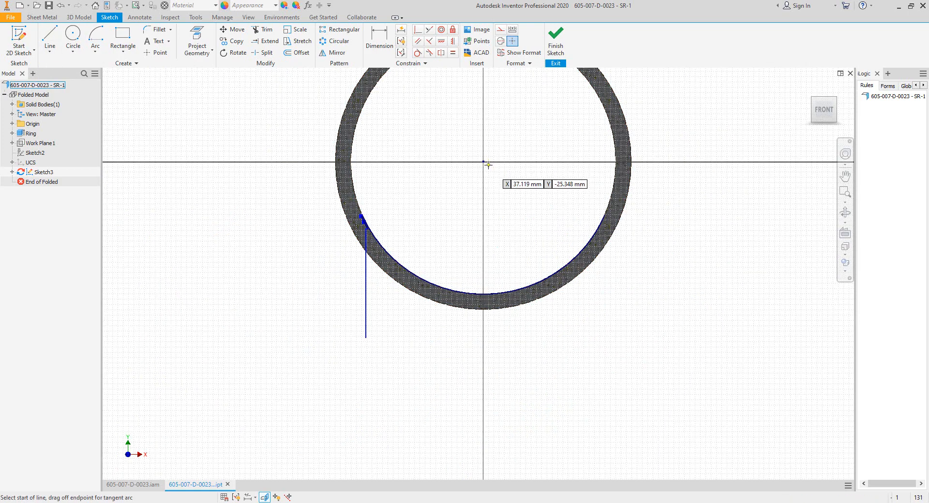
{"action": "left_click", "coordinate": [483, 161]}
{"action": "left_click", "coordinate": [484, 373]}
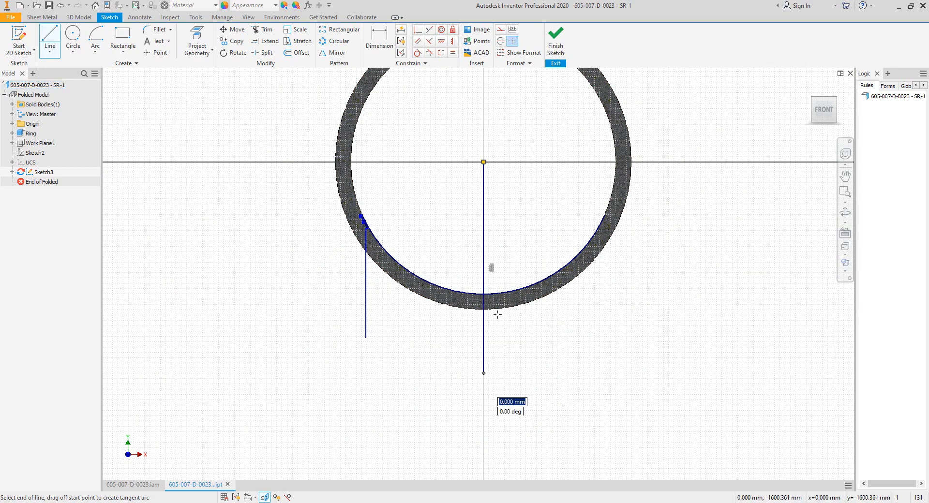
{"action": "right_click", "coordinate": [493, 349]}
{"action": "key", "text": "Escape"}
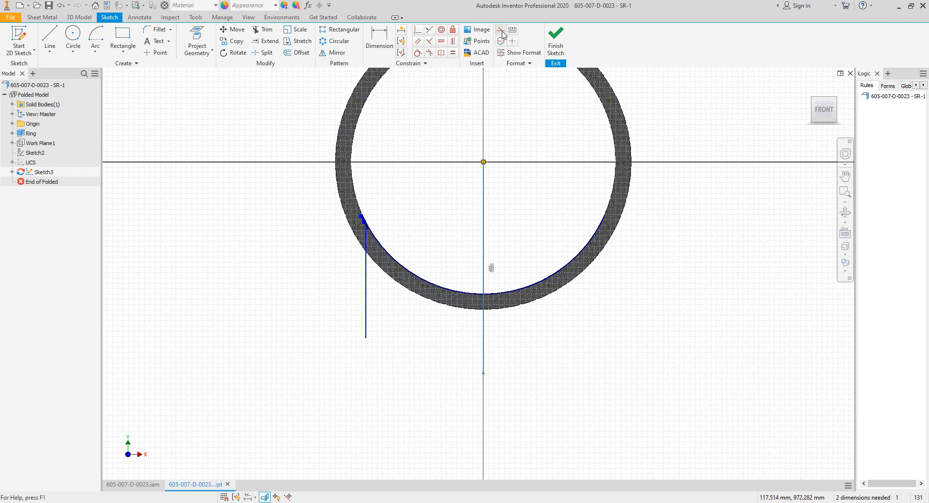
Mirror the projected saddle edges and the short outer arc about the vertical construction line.
{"action": "scroll", "coordinate": [368, 225], "scroll_direction": "up", "scroll_amount": 5}
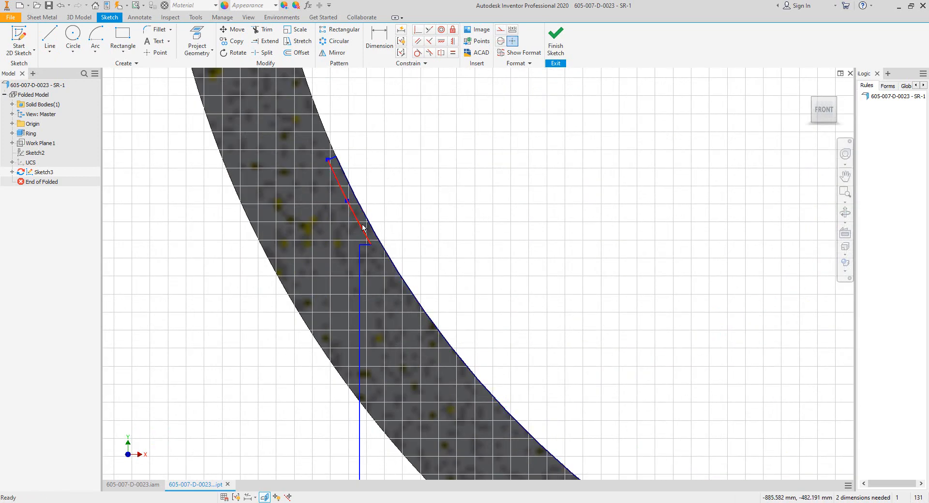
{"action": "scroll", "coordinate": [363, 242], "scroll_direction": "up", "scroll_amount": 3}
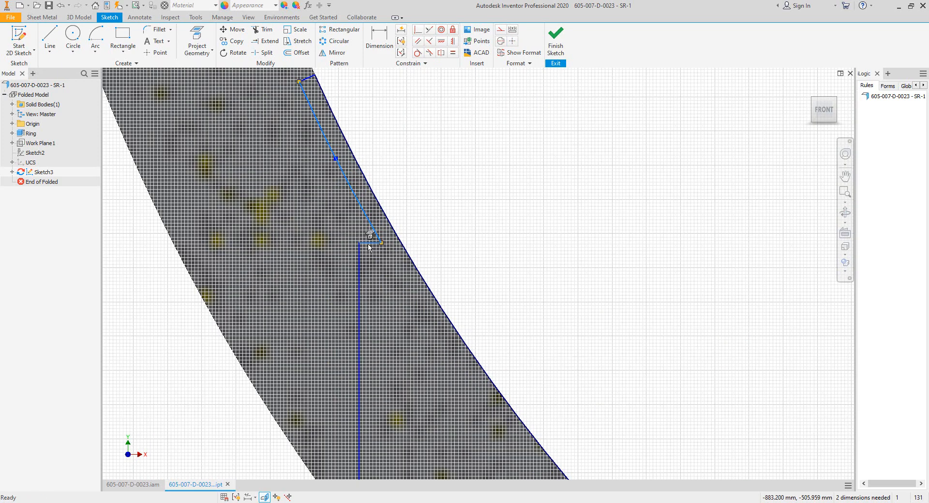
{"action": "left_click", "coordinate": [330, 53]}
{"action": "left_click", "coordinate": [162, 95]}
{"action": "scroll", "coordinate": [322, 154], "scroll_direction": "down", "scroll_amount": 8}
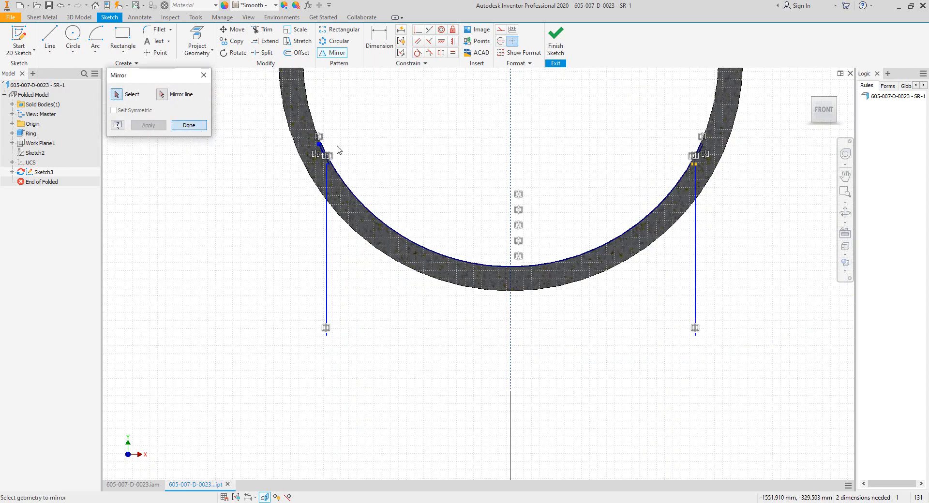
{"action": "left_click", "coordinate": [175, 126]}
Draw a line from the upper end of the mirrored short arc to the ring's center.
{"action": "scroll", "coordinate": [587, 223], "scroll_direction": "up", "scroll_amount": 6}
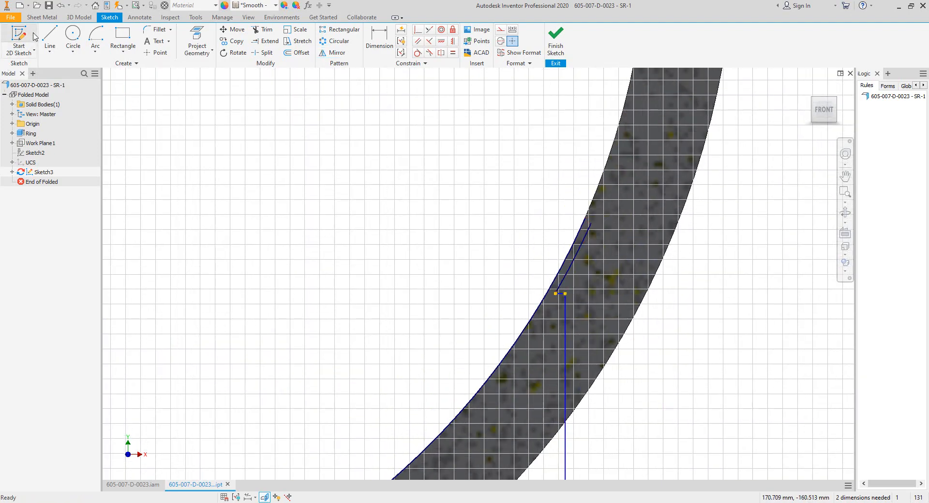
{"action": "left_click", "coordinate": [50, 35]}
{"action": "scroll", "coordinate": [614, 228], "scroll_direction": "up", "scroll_amount": 2}
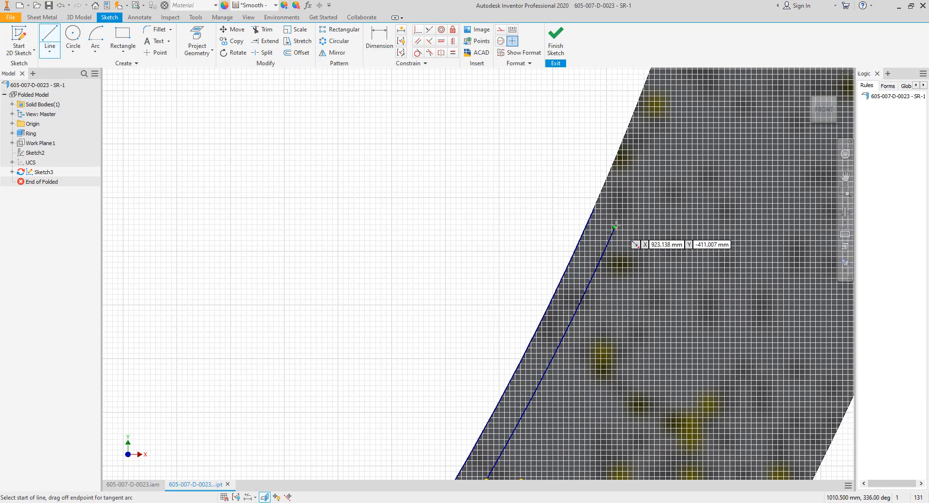
{"action": "left_click", "coordinate": [615, 228]}
{"action": "scroll", "coordinate": [411, 179], "scroll_direction": "down", "scroll_amount": 5}
{"action": "scroll", "coordinate": [394, 199], "scroll_direction": "up", "scroll_amount": 2}
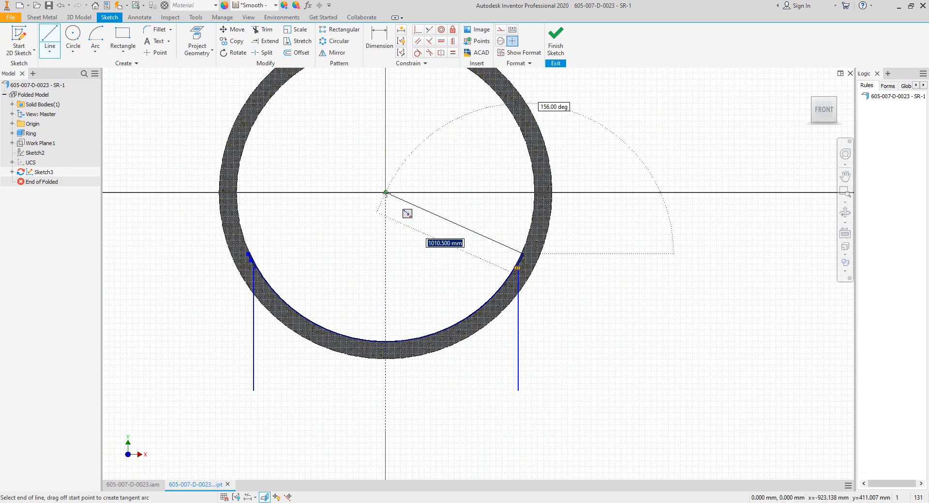
{"action": "double_click", "coordinate": [386, 193]}
{"action": "scroll", "coordinate": [517, 239], "scroll_direction": "up", "scroll_amount": 4}
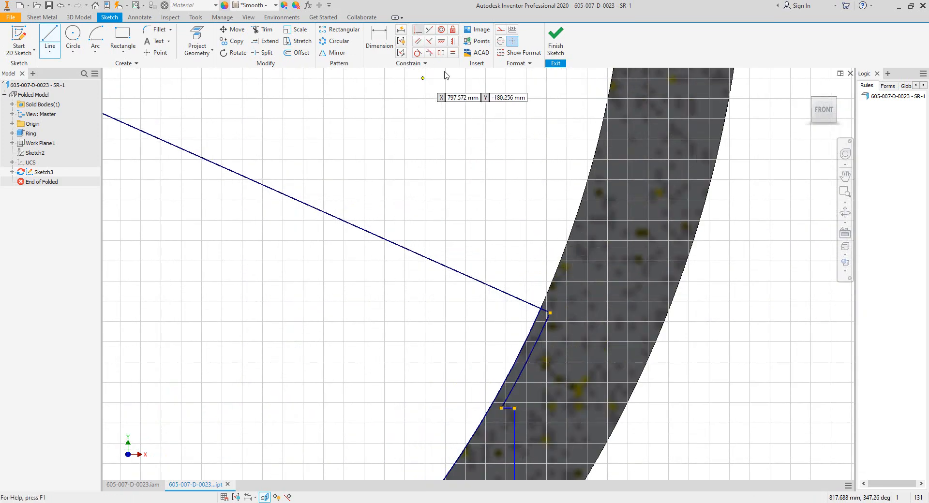
{"action": "scroll", "coordinate": [556, 308], "scroll_direction": "up", "scroll_amount": 3}
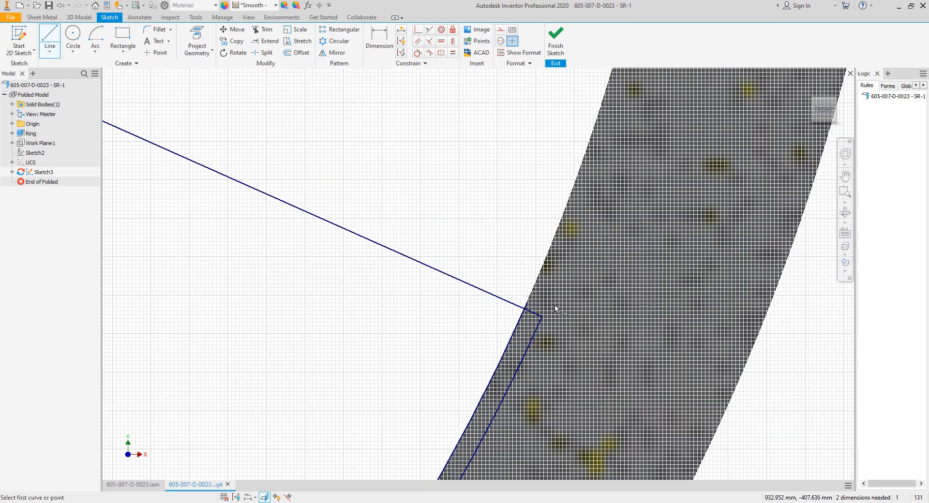
Convert the radial line to construction geometry and draw a short line closing the gap between the two arcs' ends beside it.
{"action": "key", "text": "Escape"}
{"action": "left_click", "coordinate": [494, 298]}
{"action": "left_click", "coordinate": [502, 30]}
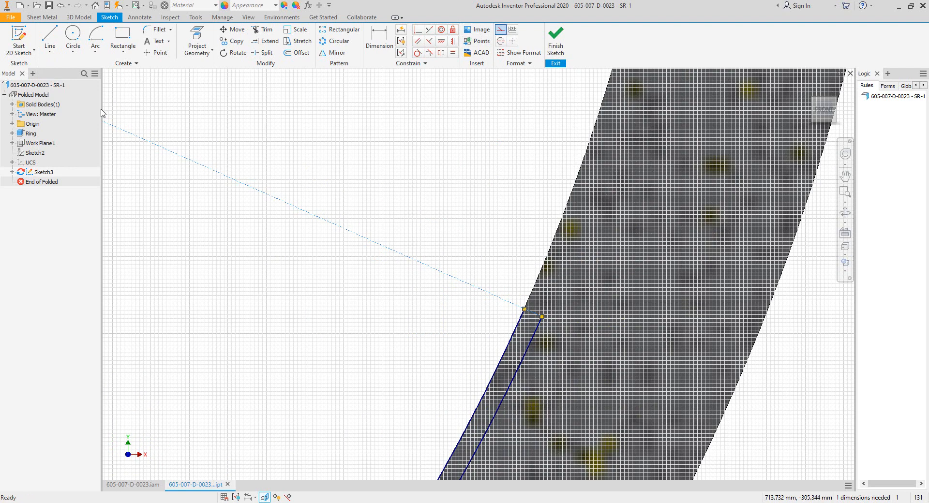
{"action": "left_click", "coordinate": [50, 37]}
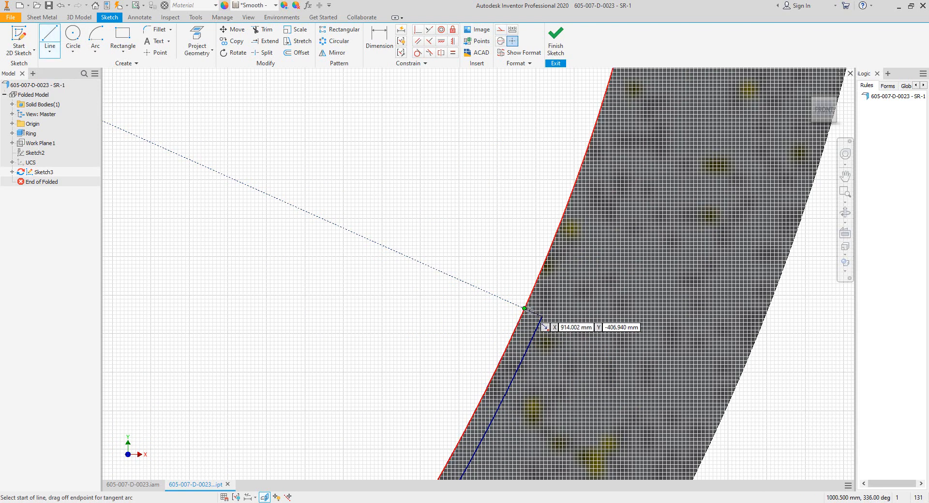
{"action": "right_click", "coordinate": [474, 298]}
{"action": "left_click", "coordinate": [516, 299]}
Draw a horizontal line joining the lower ends of the two vertical saddle edges to close the outline.
{"action": "scroll", "coordinate": [661, 240], "scroll_direction": "down", "scroll_amount": 5}
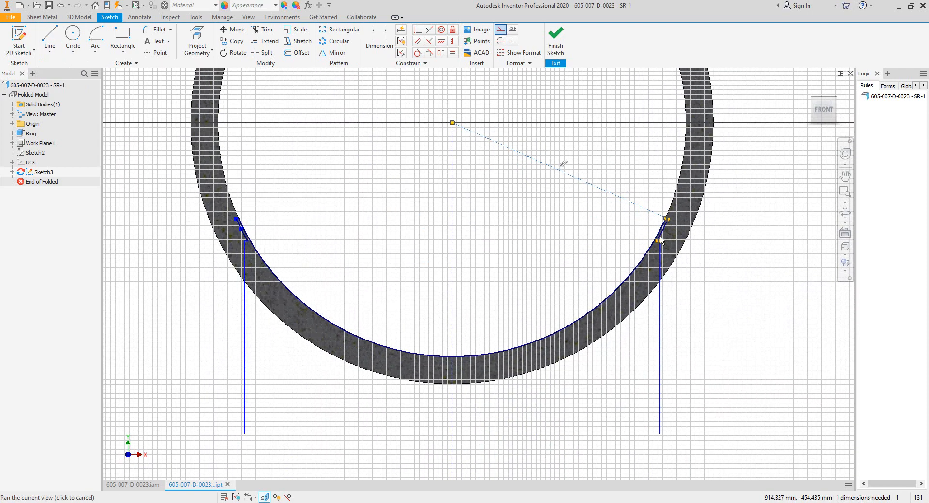
{"action": "scroll", "coordinate": [261, 221], "scroll_direction": "up", "scroll_amount": 6}
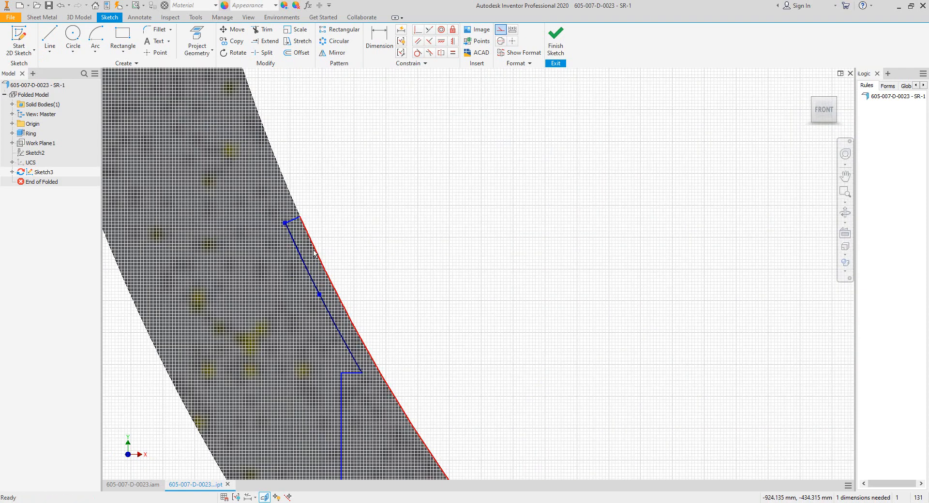
{"action": "scroll", "coordinate": [311, 222], "scroll_direction": "down", "scroll_amount": 3}
{"action": "scroll", "coordinate": [346, 193], "scroll_direction": "down", "scroll_amount": 5}
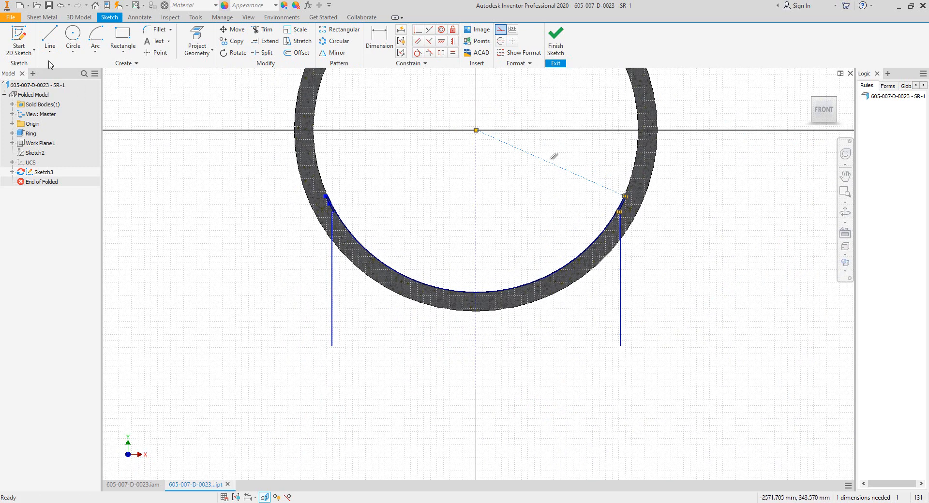
{"action": "left_click", "coordinate": [53, 39]}
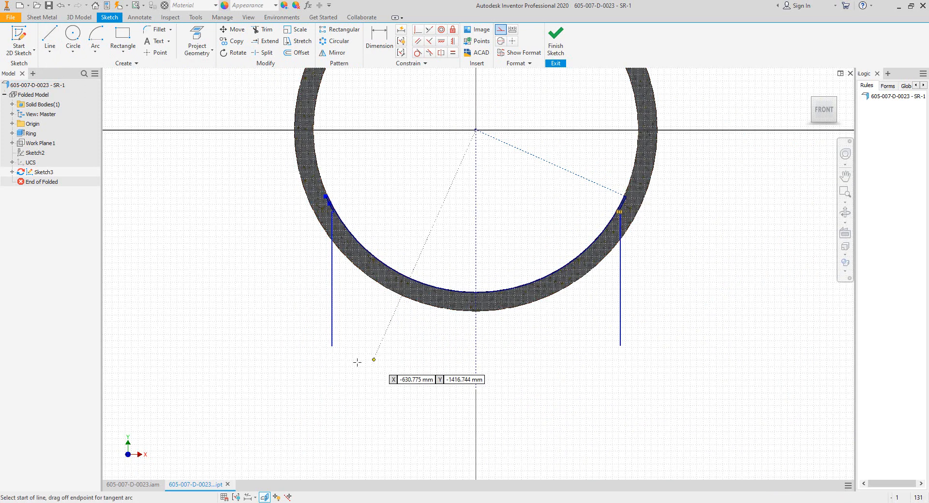
{"action": "left_click", "coordinate": [332, 345]}
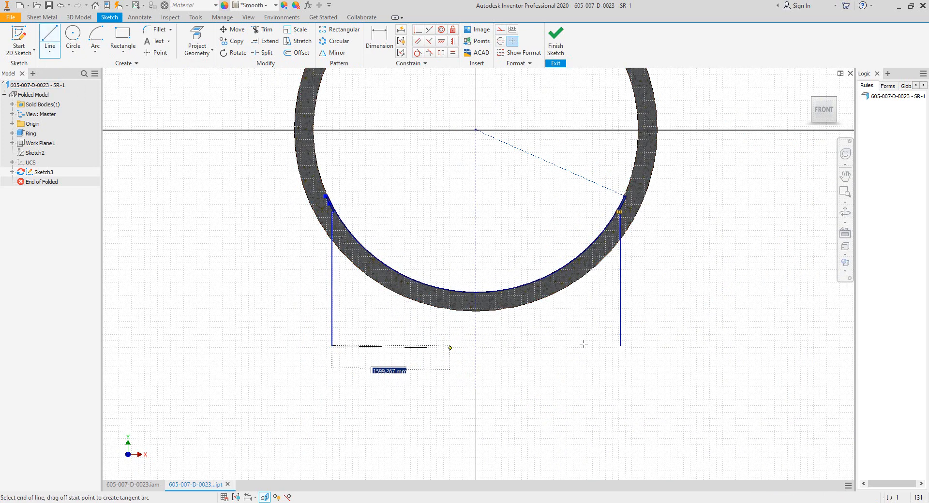
{"action": "left_click", "coordinate": [621, 345]}
{"action": "right_click", "coordinate": [668, 247]}
{"action": "left_click", "coordinate": [703, 247]}
Cut the closed saddle outline out of the ring with a symmetric 100 mm extrusion.
{"action": "middle_click_drag", "start_coordinate": [585, 287], "coordinate": [522, 358], "text": "shift"}
{"action": "key", "text": "e"}
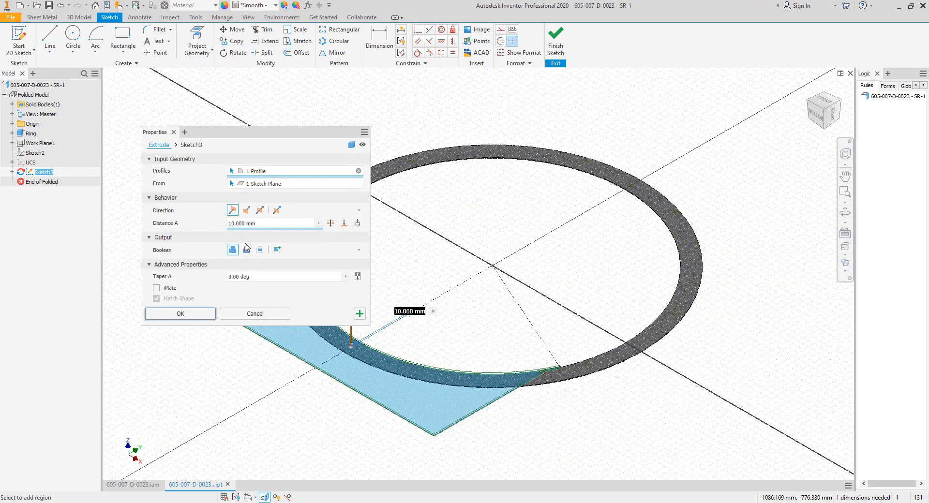
{"action": "left_click", "coordinate": [246, 250]}
{"action": "left_click", "coordinate": [260, 211]}
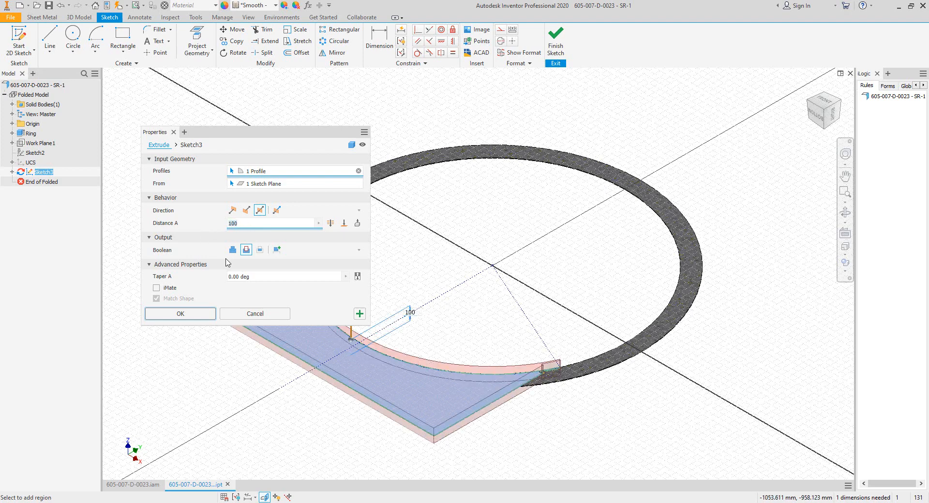
{"action": "left_click", "coordinate": [191, 317]}
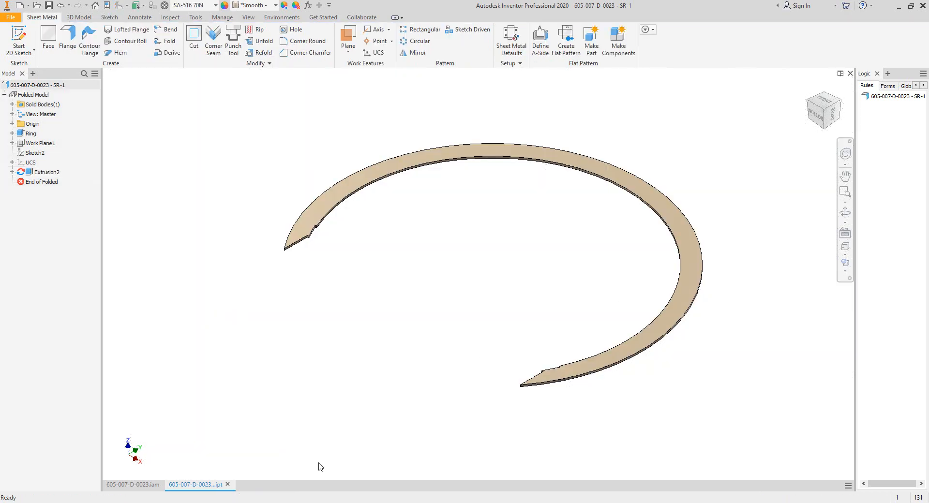
Switch to the vessel assembly and examine how the cut ring ends meet the saddle and its wear plate.
{"action": "left_click", "coordinate": [133, 485]}
{"action": "left_click", "coordinate": [846, 213]}
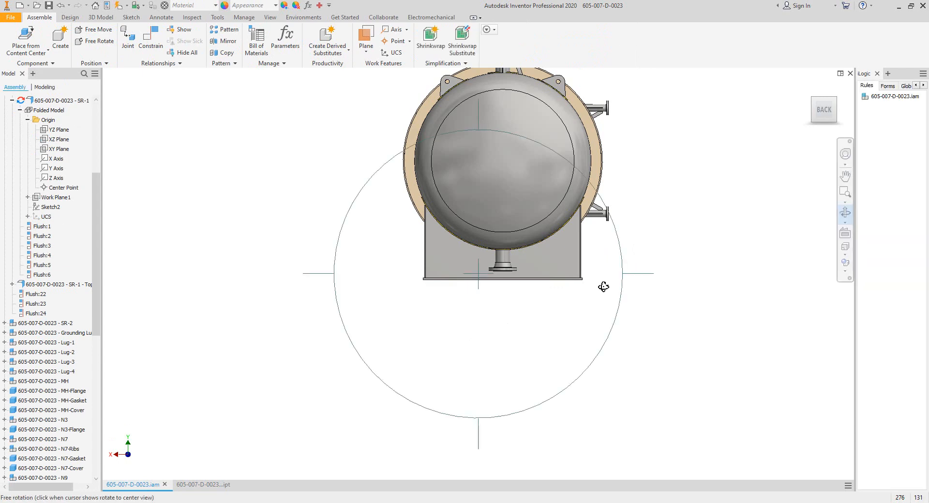
{"action": "left_click_drag", "start_coordinate": [604, 288], "coordinate": [527, 289]}
{"action": "scroll", "coordinate": [552, 225], "scroll_direction": "down", "scroll_amount": 10}
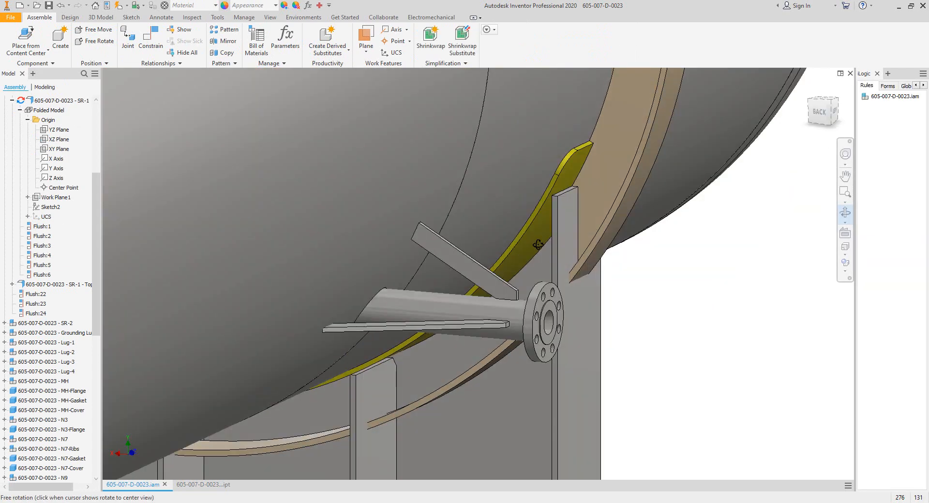
{"action": "scroll", "coordinate": [539, 288], "scroll_direction": "down", "scroll_amount": 6}
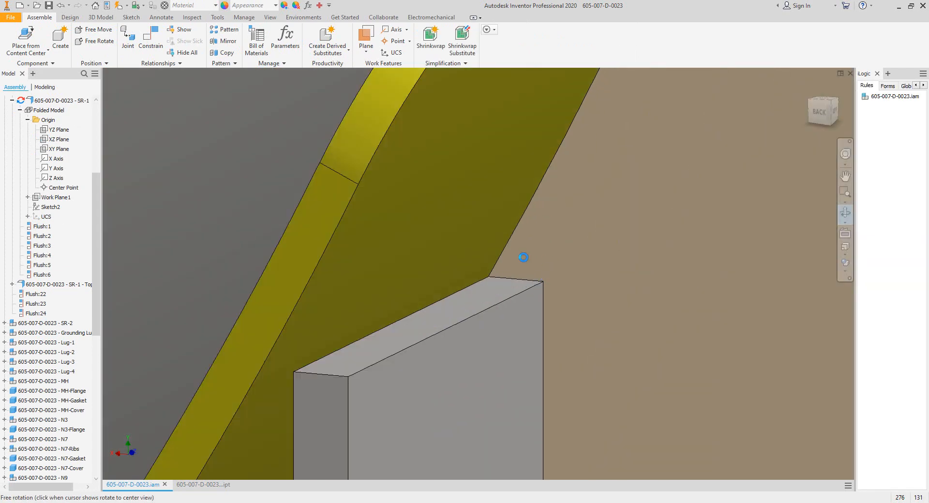
{"action": "scroll", "coordinate": [523, 257], "scroll_direction": "up", "scroll_amount": 8}
{"action": "right_click", "coordinate": [588, 253]}
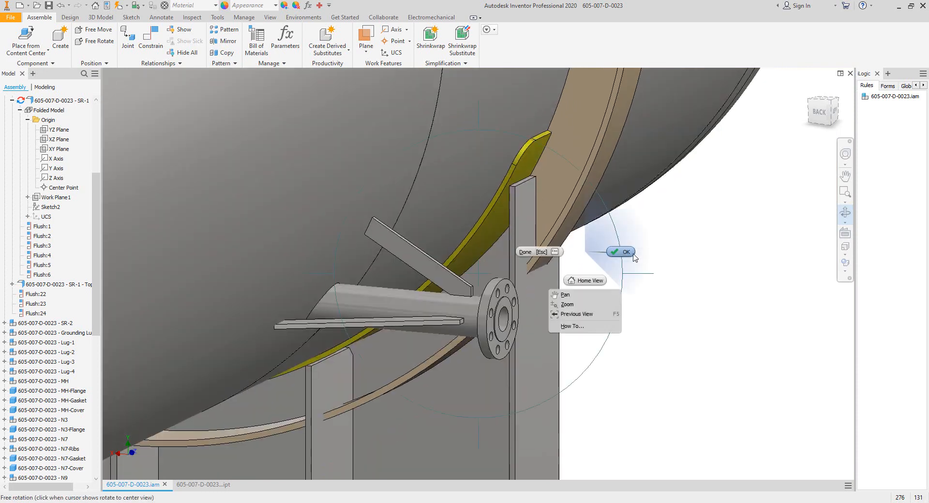
{"action": "left_click", "coordinate": [625, 252]}
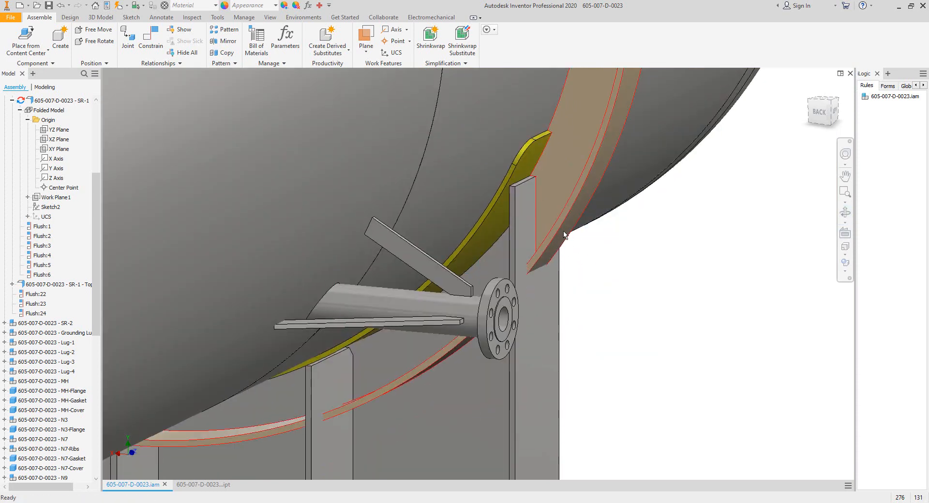
{"action": "scroll", "coordinate": [563, 234], "scroll_direction": "up", "scroll_amount": 3}
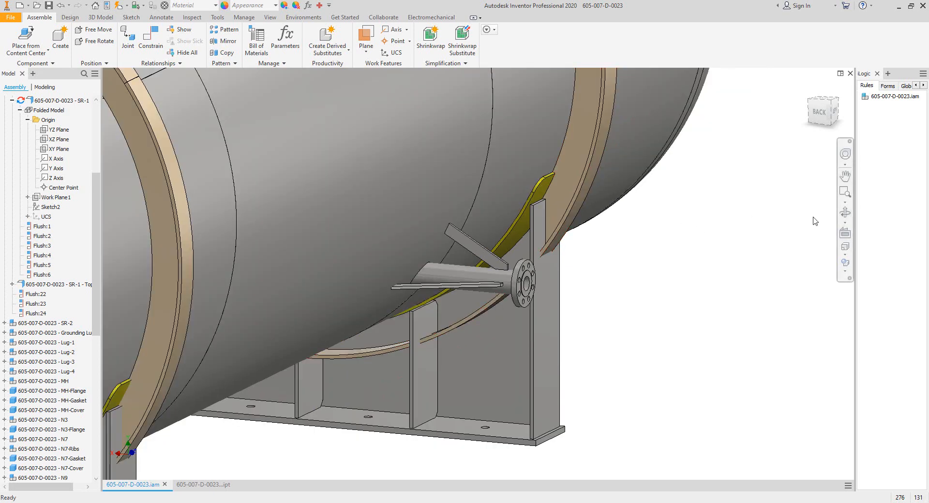
{"action": "left_click", "coordinate": [846, 213]}
{"action": "left_click_drag", "start_coordinate": [653, 227], "coordinate": [469, 252]}
{"action": "scroll", "coordinate": [489, 227], "scroll_direction": "down", "scroll_amount": 3}
{"action": "right_click", "coordinate": [551, 213]}
{"action": "left_click", "coordinate": [510, 215]}
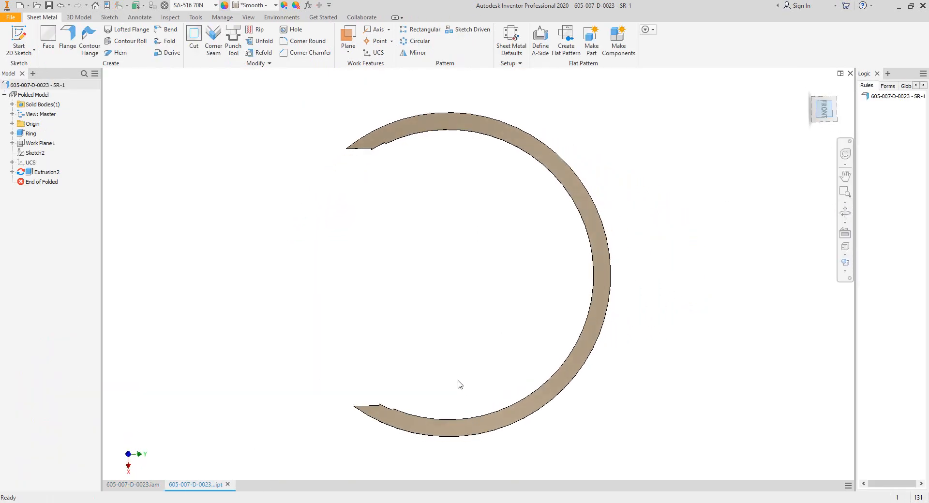
Reopen the ring cut's sketch for editing with the graphics sliced at the sketch plane.
{"action": "left_click", "coordinate": [840, 85]}
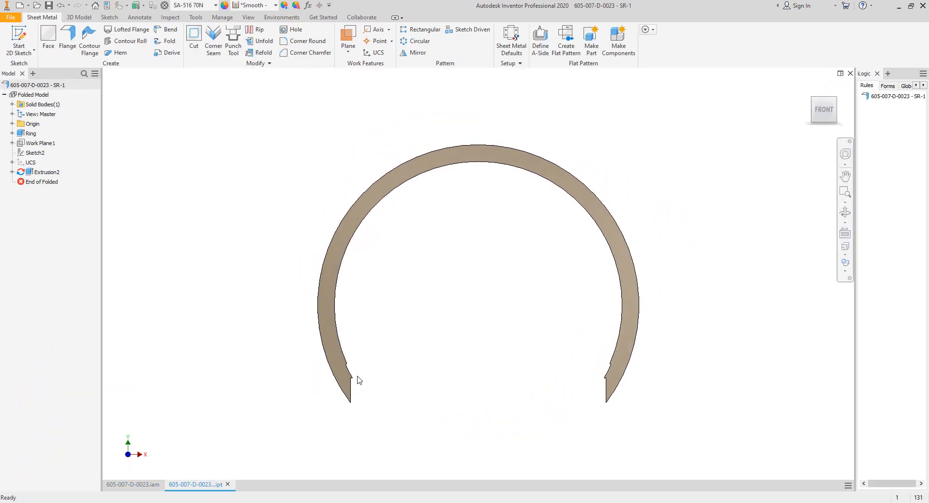
{"action": "scroll", "coordinate": [339, 356], "scroll_direction": "up", "scroll_amount": 5}
{"action": "scroll", "coordinate": [310, 336], "scroll_direction": "up", "scroll_amount": 4}
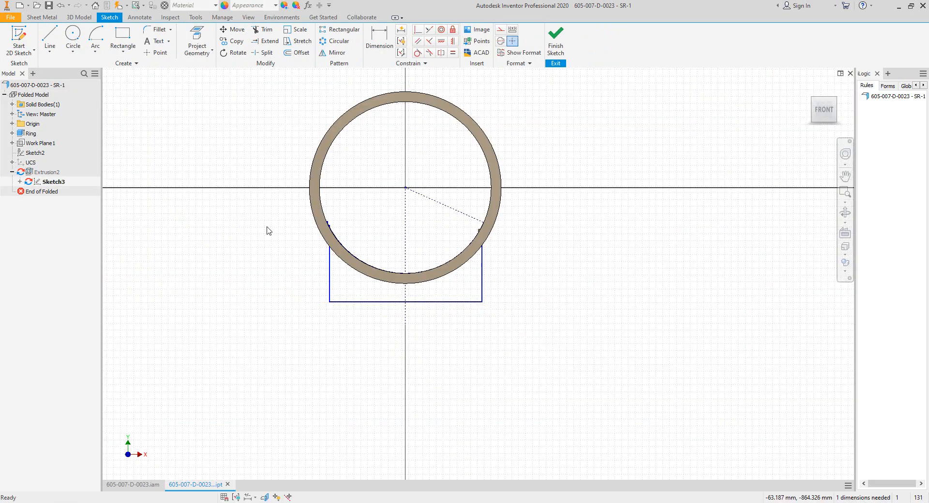
{"action": "scroll", "coordinate": [324, 215], "scroll_direction": "up", "scroll_amount": 5}
{"action": "right_click", "coordinate": [428, 152]}
{"action": "left_click", "coordinate": [449, 260]}
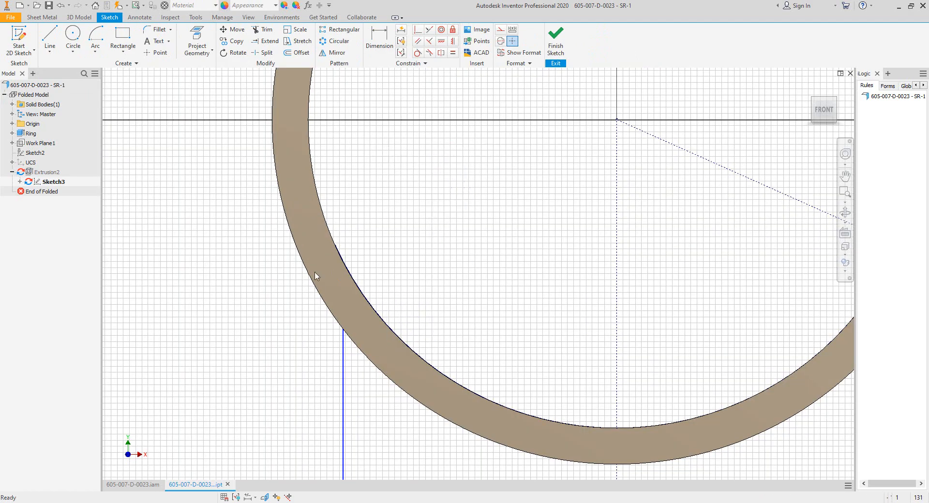
{"action": "scroll", "coordinate": [339, 233], "scroll_direction": "up", "scroll_amount": 5}
{"action": "scroll", "coordinate": [347, 237], "scroll_direction": "up", "scroll_amount": 3}
Draw a center-point arc of about 2.3° about the ring's center, ending at the wear plate outline's upper outer corner.
{"action": "key", "text": "l"}
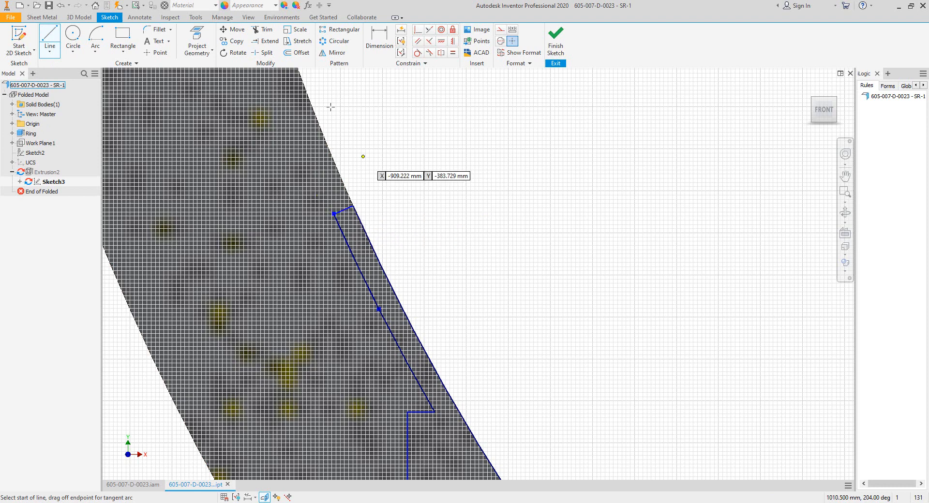
{"action": "left_click", "coordinate": [96, 36]}
{"action": "scroll", "coordinate": [416, 242], "scroll_direction": "down", "scroll_amount": 5}
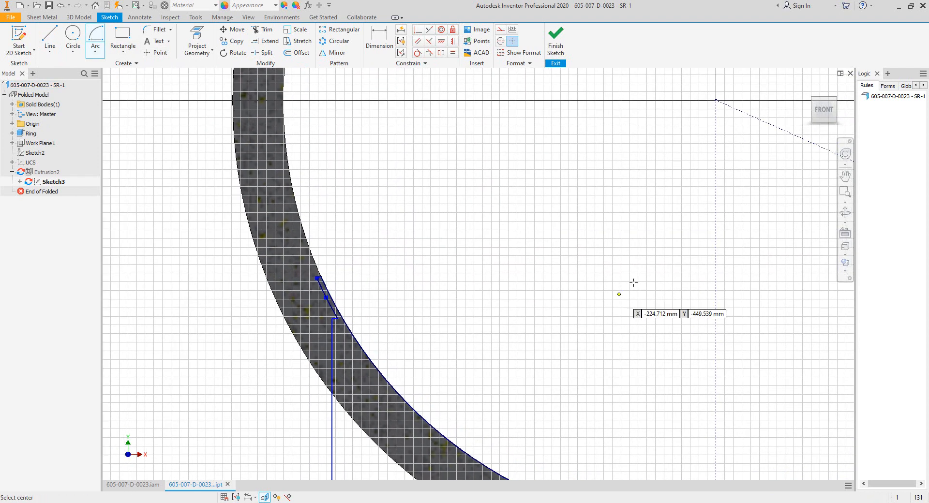
{"action": "scroll", "coordinate": [455, 269], "scroll_direction": "up", "scroll_amount": 6}
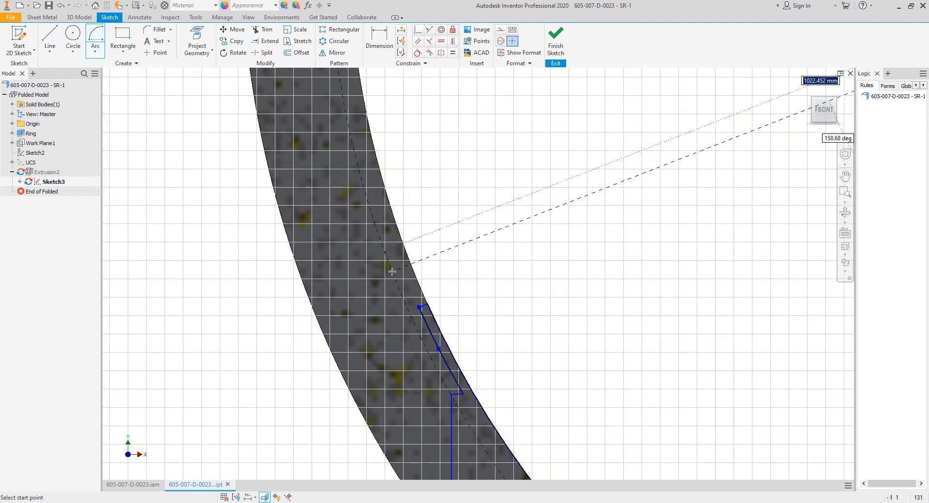
{"action": "left_click", "coordinate": [402, 274]}
{"action": "scroll", "coordinate": [417, 308], "scroll_direction": "up", "scroll_amount": 3}
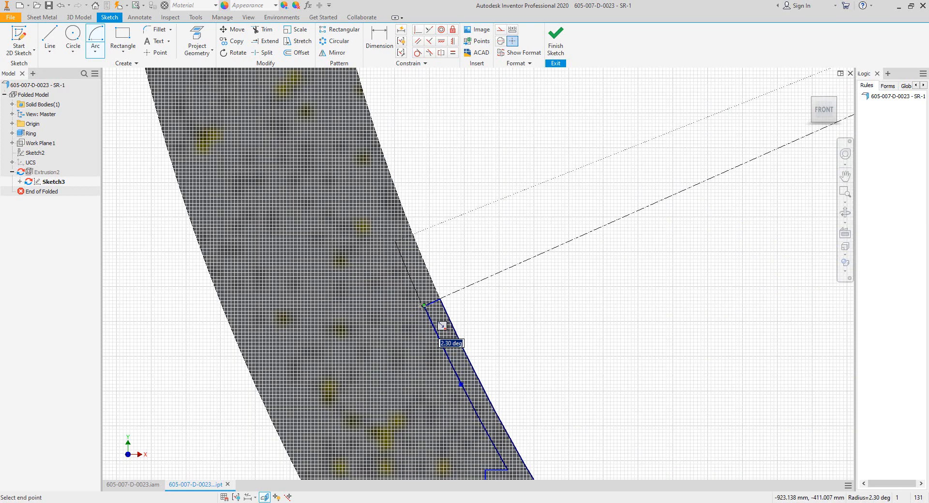
{"action": "left_click", "coordinate": [423, 307]}
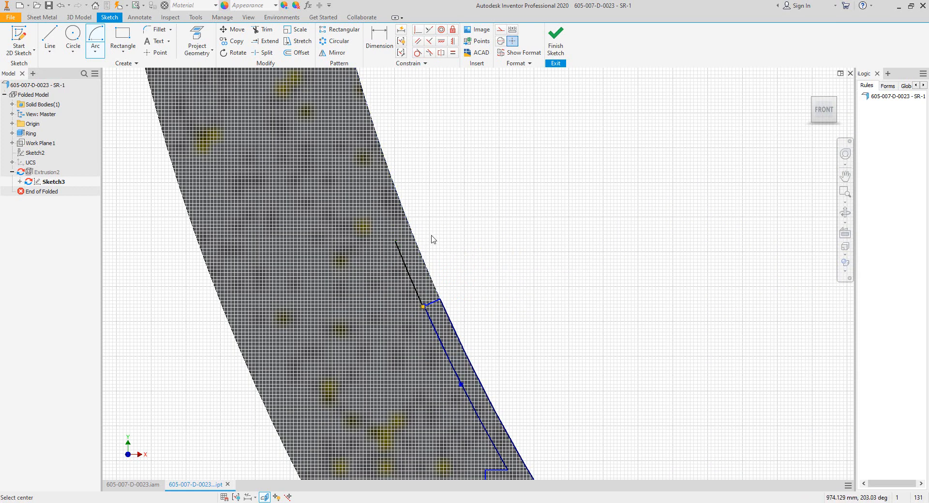
Close the ring part and start a sketch on the XY plane of the SR-1 top flange, edited in place.
{"action": "left_click", "coordinate": [851, 73]}
{"action": "middle_click_drag", "start_coordinate": [524, 310], "coordinate": [450, 315]}
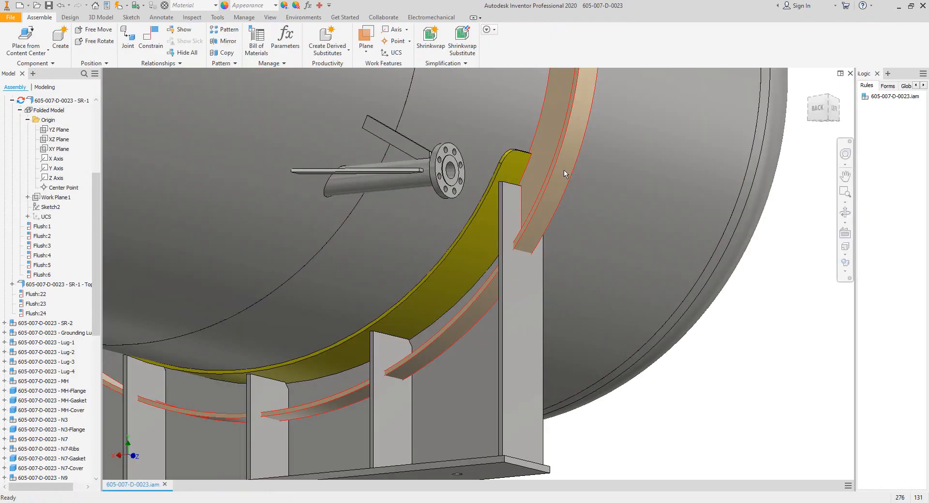
{"action": "double_click", "coordinate": [567, 188]}
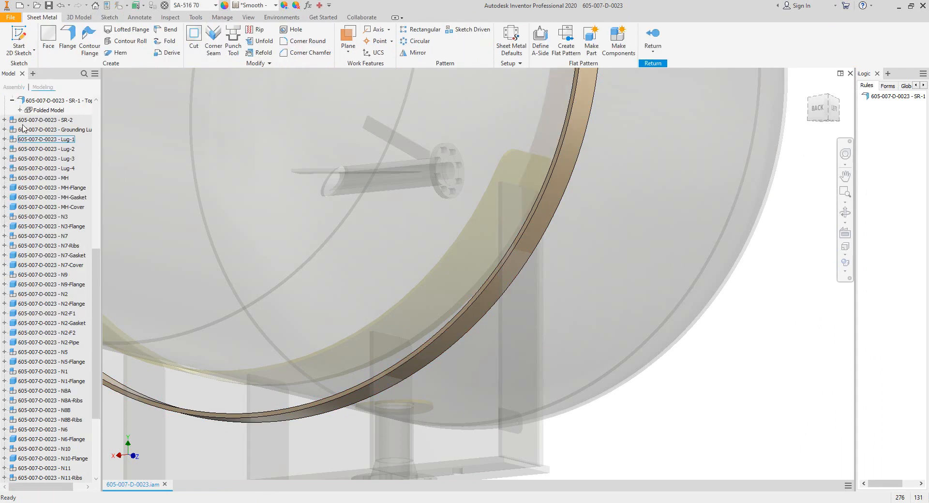
{"action": "left_click", "coordinate": [20, 198]}
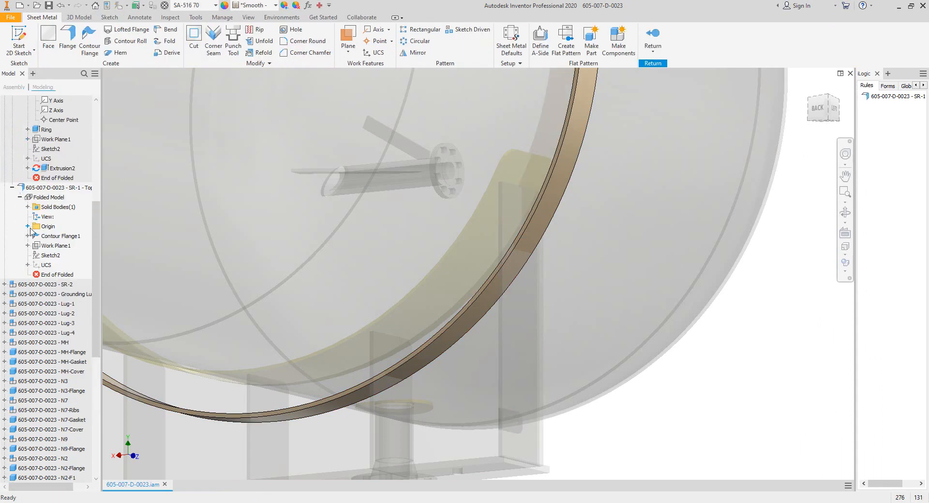
{"action": "left_click", "coordinate": [27, 226]}
{"action": "left_click", "coordinate": [58, 236]}
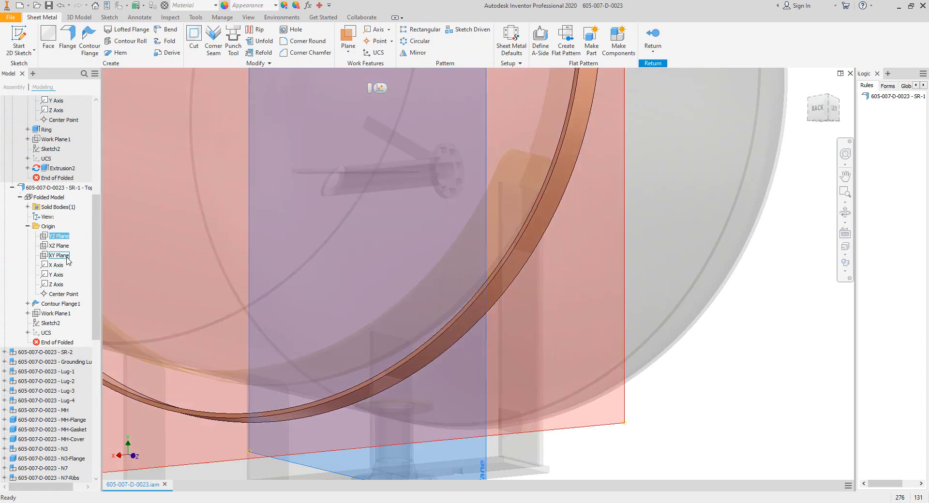
{"action": "left_click", "coordinate": [67, 260]}
{"action": "key", "text": "s"}
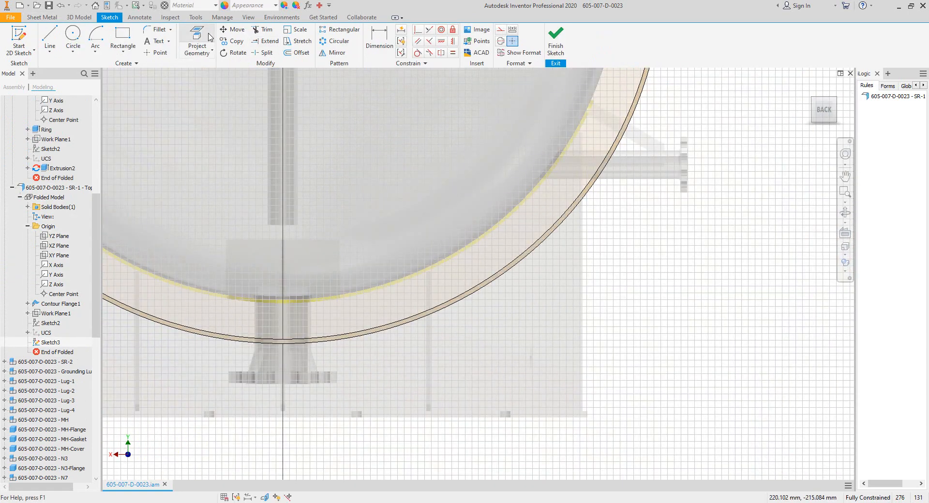
Project the saddle's two outer vertical edges into the flange sketch and finish the sketch.
{"action": "left_click", "coordinate": [209, 37]}
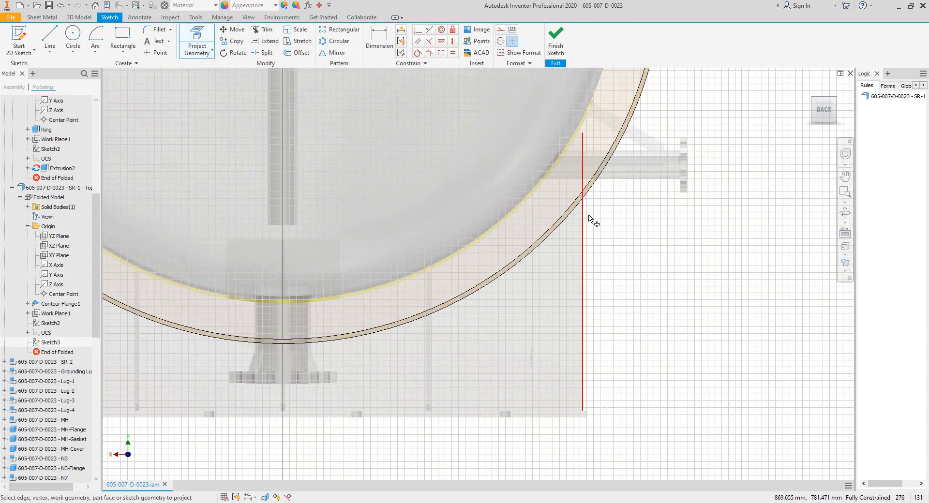
{"action": "left_click", "coordinate": [584, 218]}
{"action": "middle_click_drag", "start_coordinate": [597, 253], "coordinate": [663, 254]}
{"action": "middle_click_drag", "start_coordinate": [166, 271], "coordinate": [401, 284]}
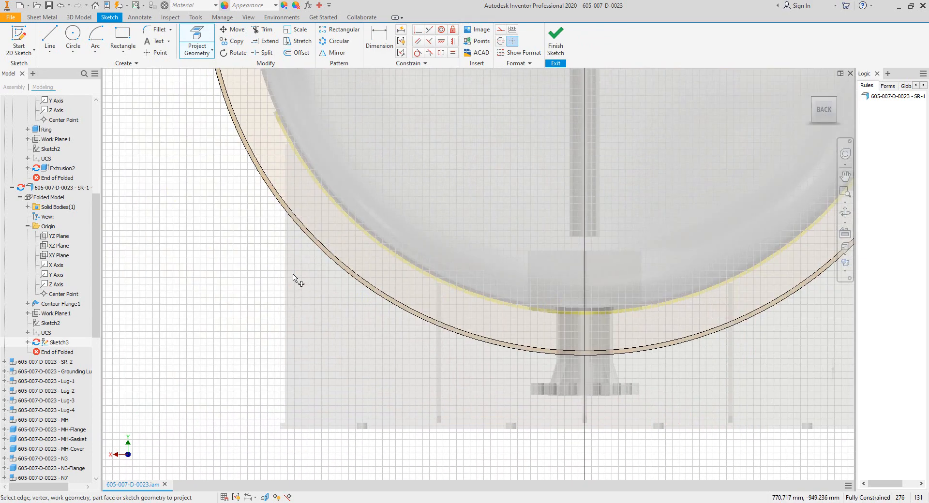
{"action": "left_click", "coordinate": [285, 259]}
{"action": "right_click", "coordinate": [226, 229]}
{"action": "left_click", "coordinate": [236, 257]}
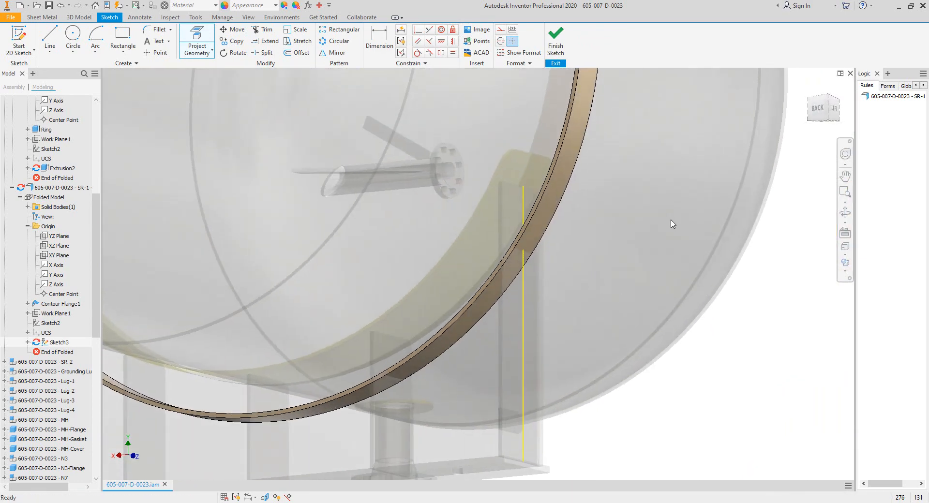
Finish the in-place edit of the SR-1 top flange and open that part in its own window.
{"action": "right_click", "coordinate": [688, 183]}
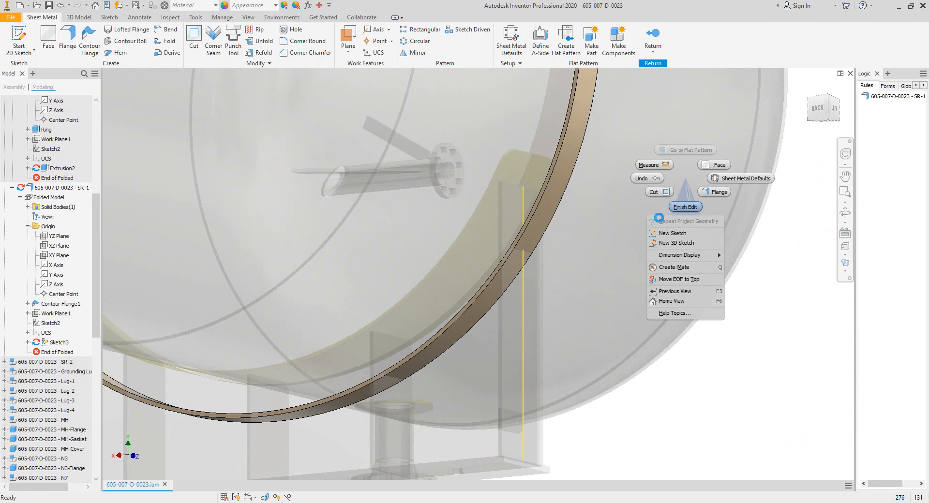
{"action": "left_click", "coordinate": [685, 207]}
{"action": "right_click", "coordinate": [557, 205]}
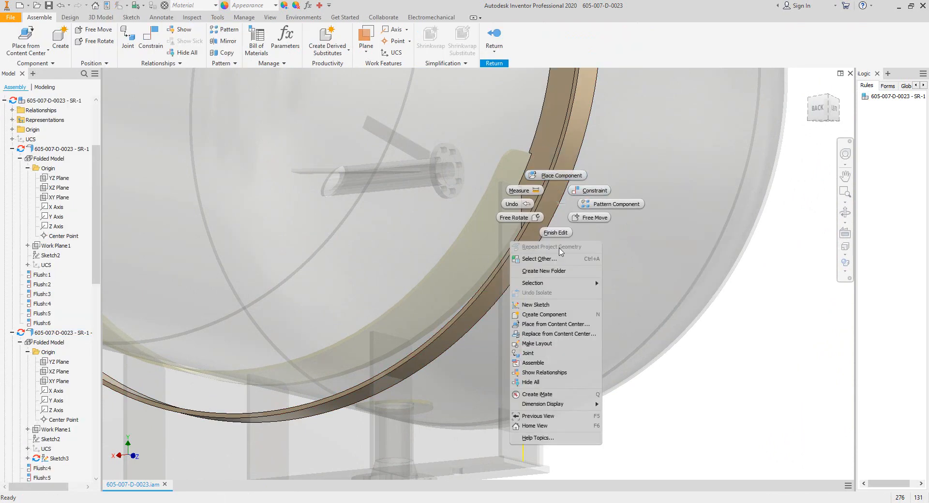
{"action": "left_click", "coordinate": [18, 315]}
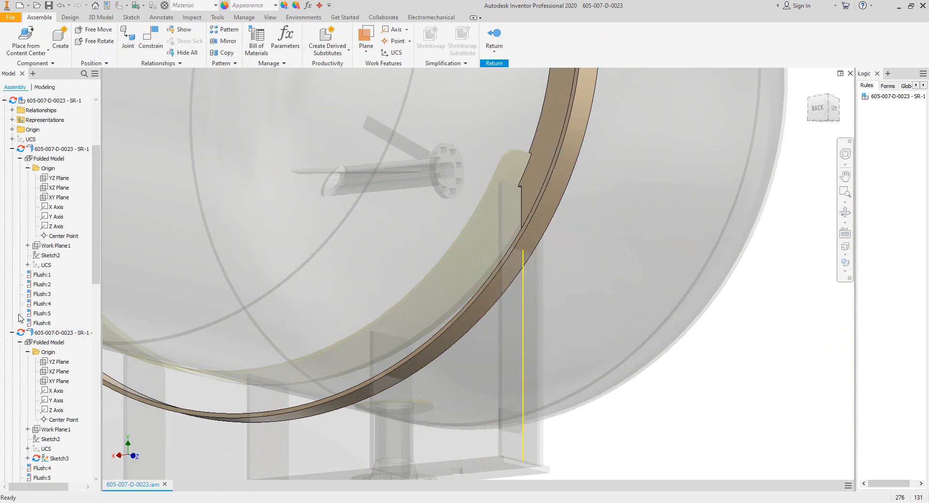
{"action": "left_click", "coordinate": [12, 148]}
{"action": "right_click", "coordinate": [51, 158]}
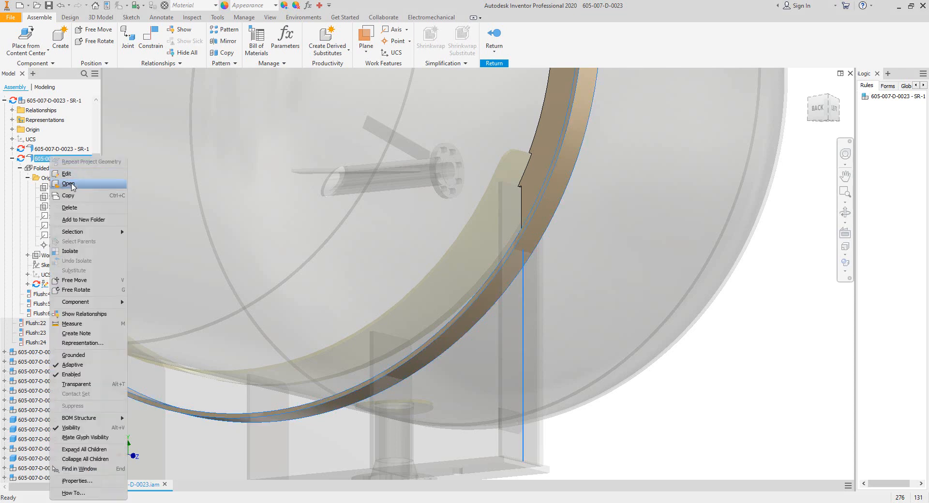
{"action": "left_click", "coordinate": [72, 185]}
Set the line color of the sketch with the projected saddle edges to Blue.
{"action": "left_click", "coordinate": [41, 173]}
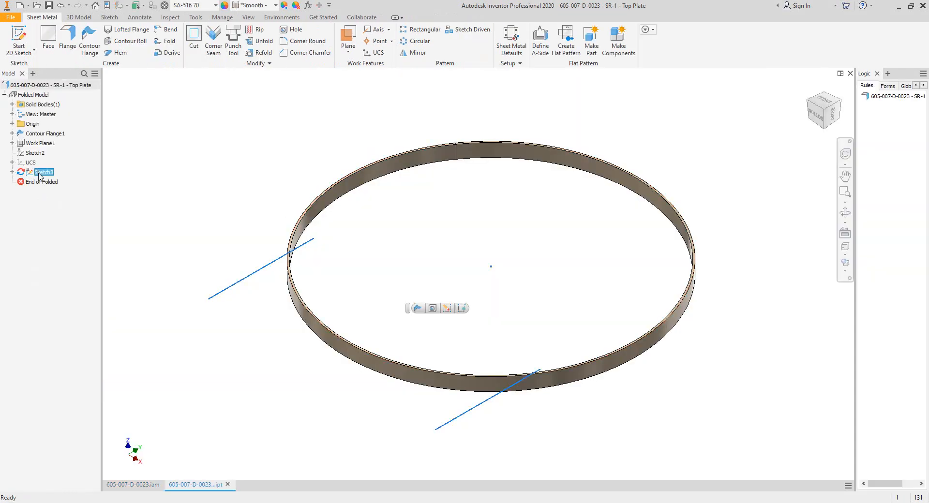
{"action": "right_click", "coordinate": [41, 175]}
{"action": "left_click", "coordinate": [78, 232]}
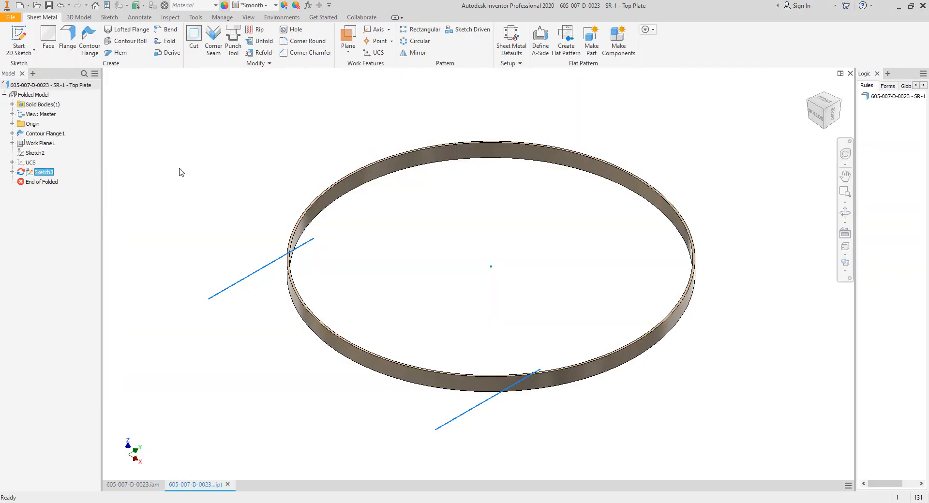
{"action": "left_click", "coordinate": [178, 102]}
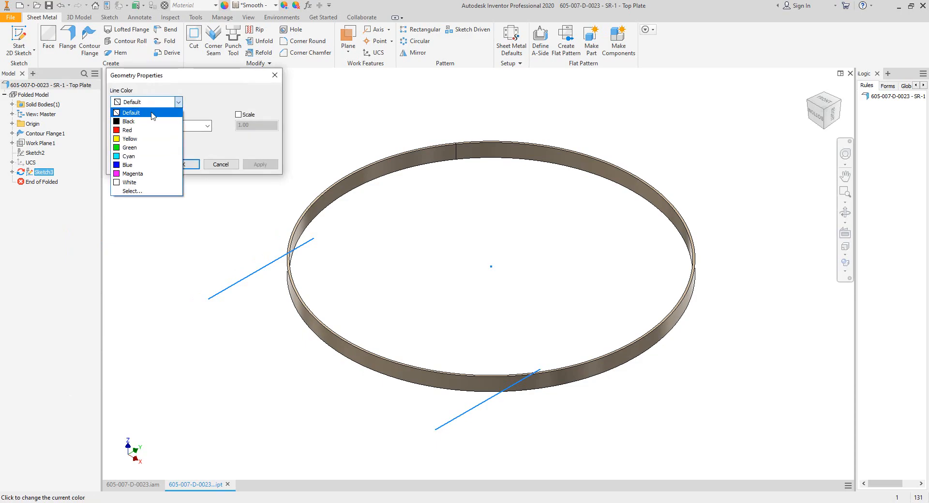
{"action": "left_click", "coordinate": [128, 165]}
{"action": "left_click", "coordinate": [192, 165]}
Edit the flange sketch and join the two projected saddle lines at their upper and lower ends into a closed rectangle.
{"action": "double_click", "coordinate": [43, 172]}
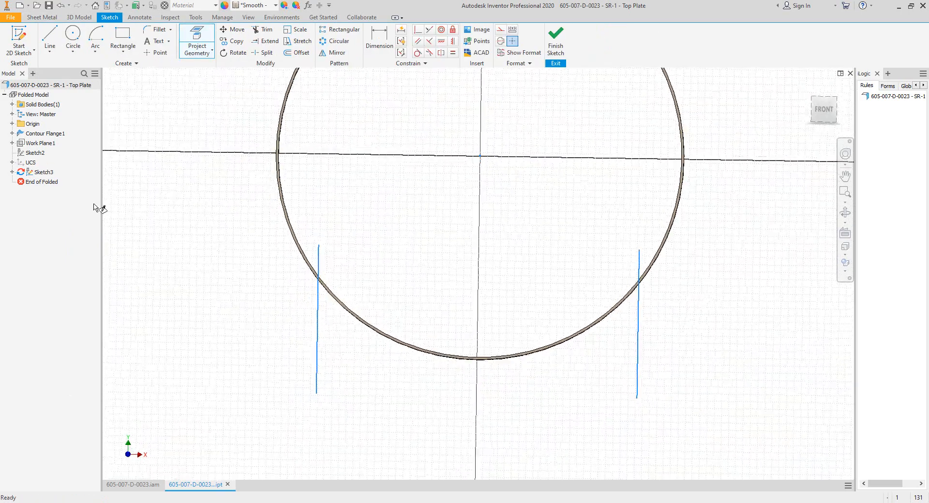
{"action": "key", "text": "l"}
{"action": "left_click", "coordinate": [317, 245]}
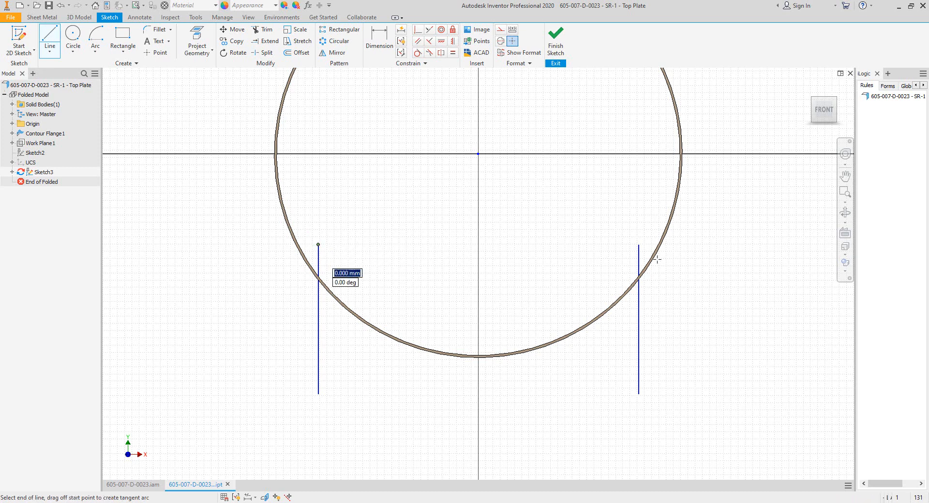
{"action": "left_click", "coordinate": [639, 246]}
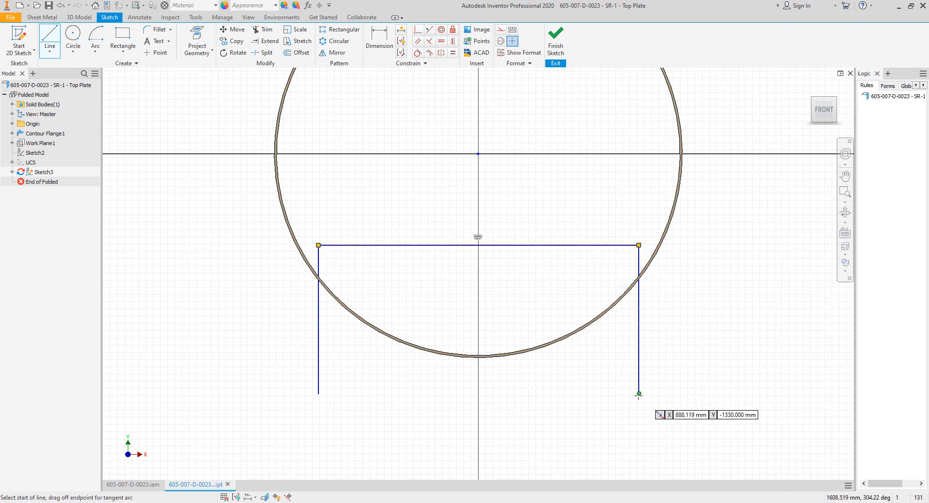
{"action": "left_click", "coordinate": [639, 394]}
{"action": "left_click", "coordinate": [318, 394]}
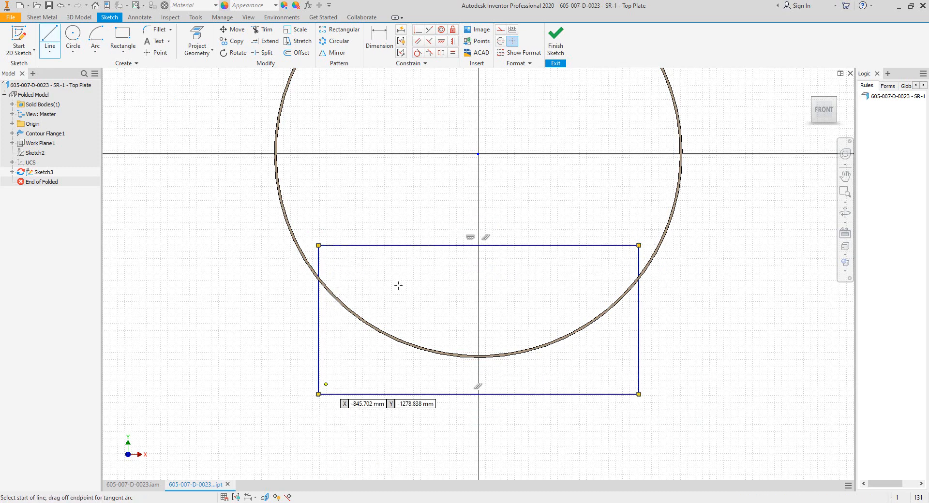
{"action": "right_click", "coordinate": [398, 285]}
{"action": "left_click", "coordinate": [432, 288]}
Cut the flange ring with the rectangular profile, extruding symmetrically through all.
{"action": "key", "text": "e"}
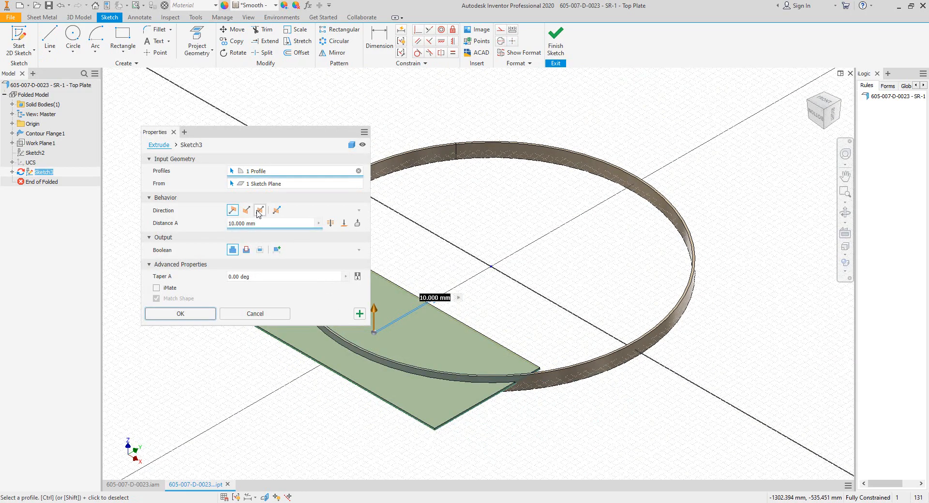
{"action": "left_click", "coordinate": [246, 249]}
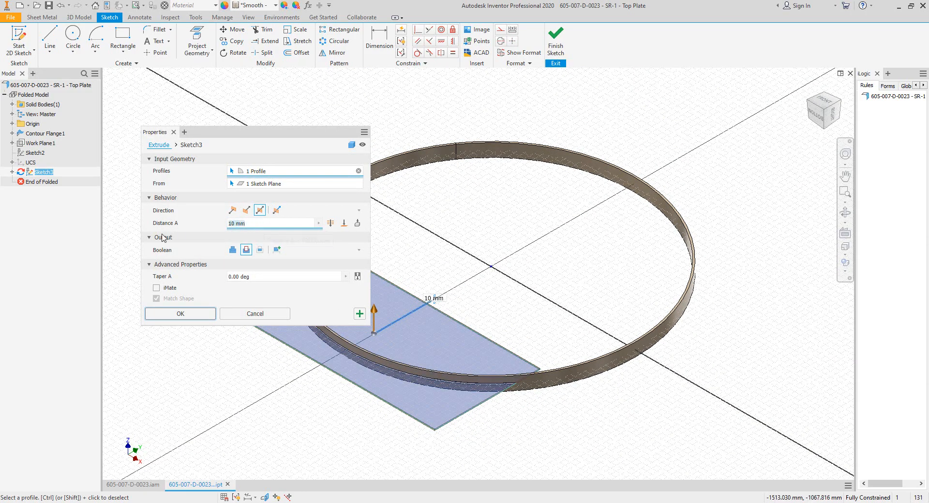
{"action": "left_click", "coordinate": [332, 224]}
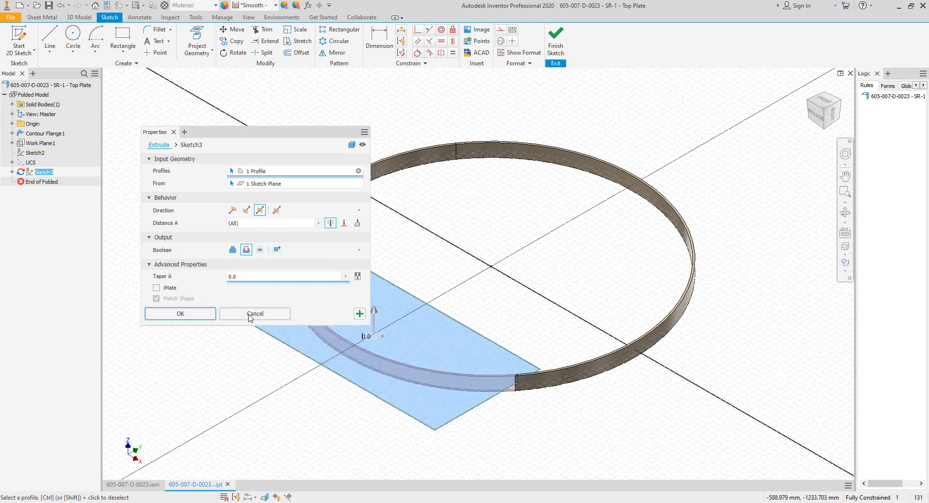
{"action": "left_click", "coordinate": [203, 313]}
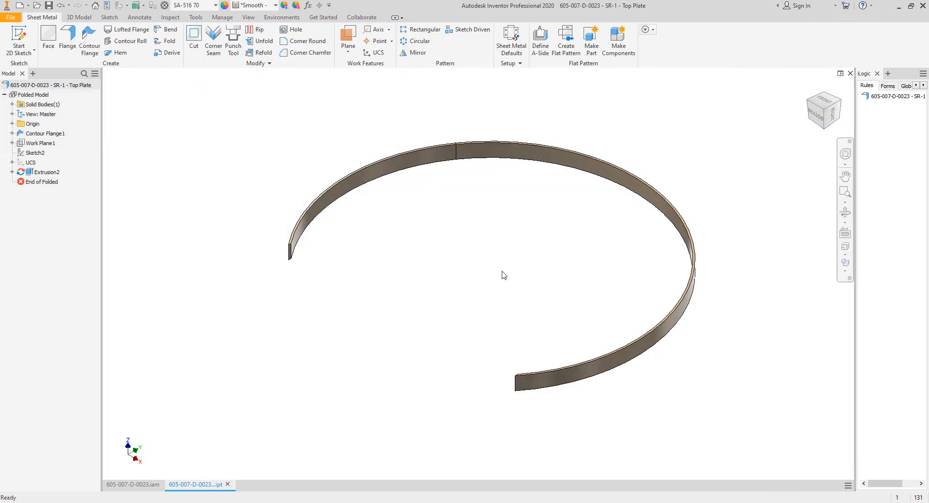
Return to the vessel assembly and finish the in-place edit of stiffener ring SR-1.
{"action": "left_click", "coordinate": [154, 485]}
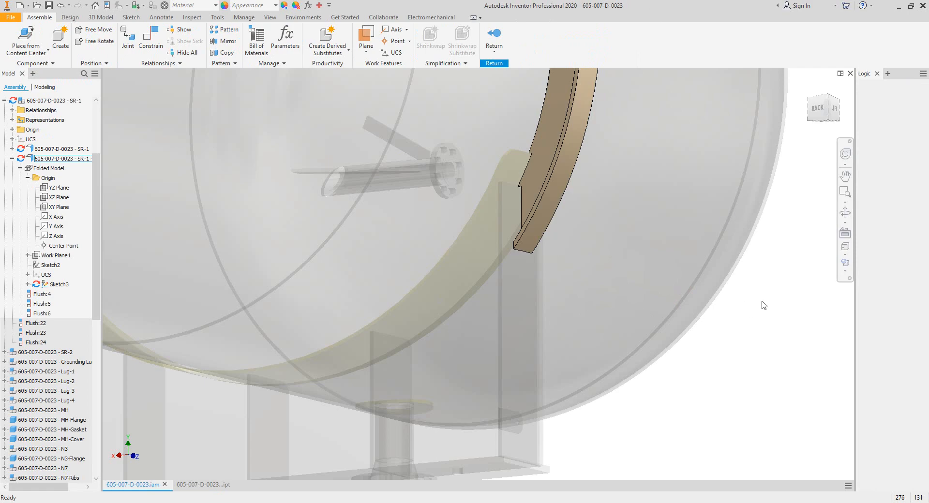
{"action": "right_click", "coordinate": [764, 305]}
{"action": "left_click", "coordinate": [761, 327]}
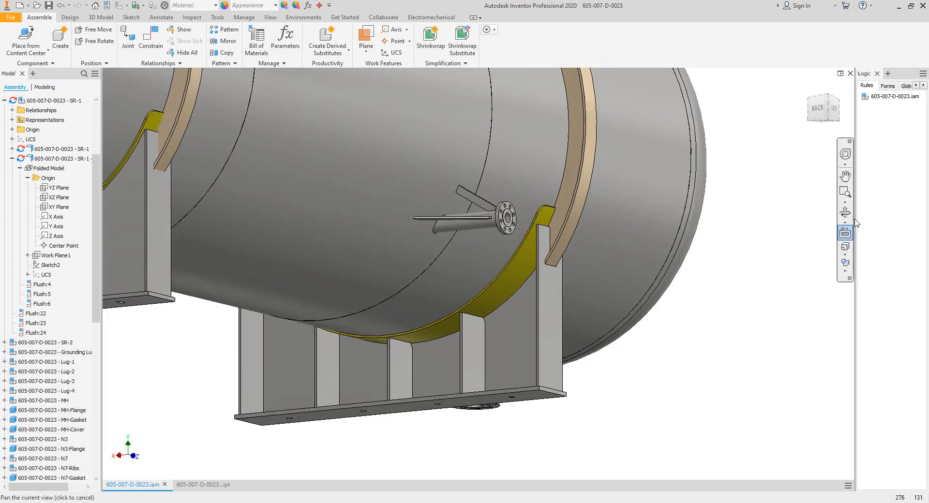
Inspect the trimmed stiffener rings with the vessel in the left view and close the top flange part.
{"action": "left_click", "coordinate": [845, 213]}
{"action": "left_click_drag", "start_coordinate": [545, 259], "coordinate": [534, 241]}
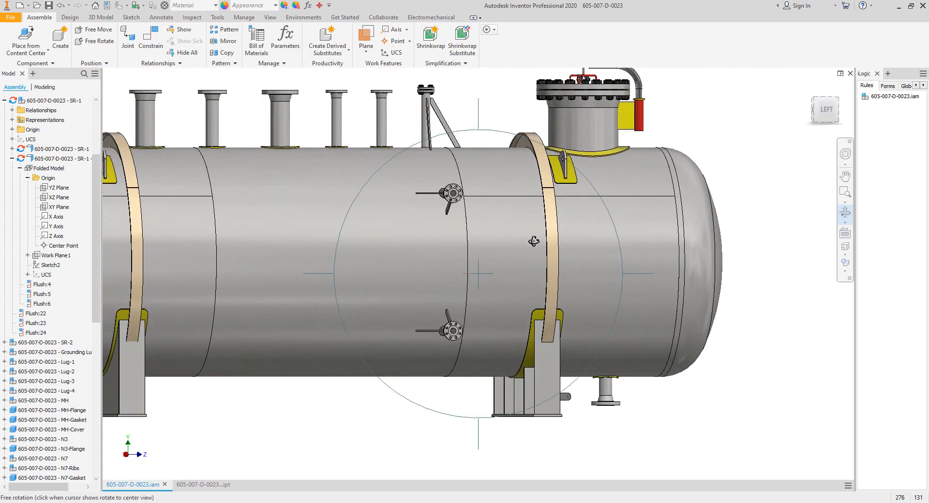
{"action": "key", "text": "Escape"}
{"action": "left_click", "coordinate": [834, 110]}
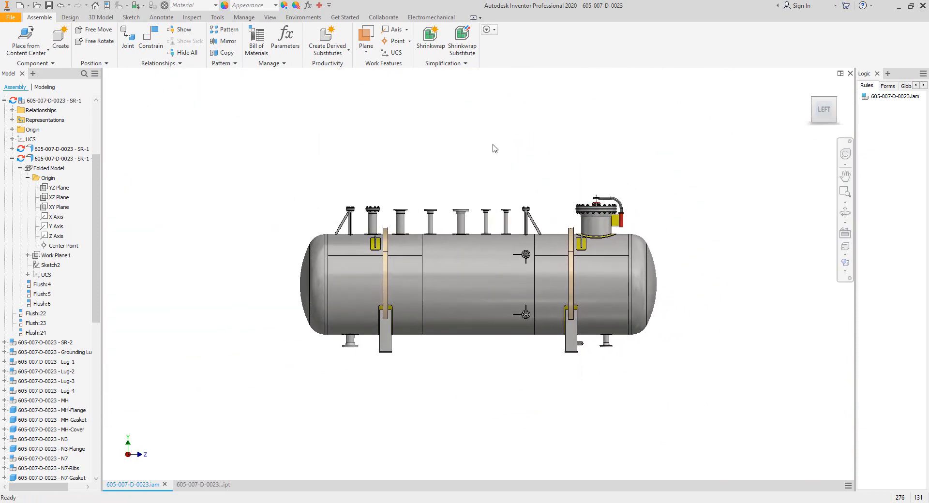
{"action": "scroll", "coordinate": [494, 148], "scroll_direction": "up", "scroll_amount": 5}
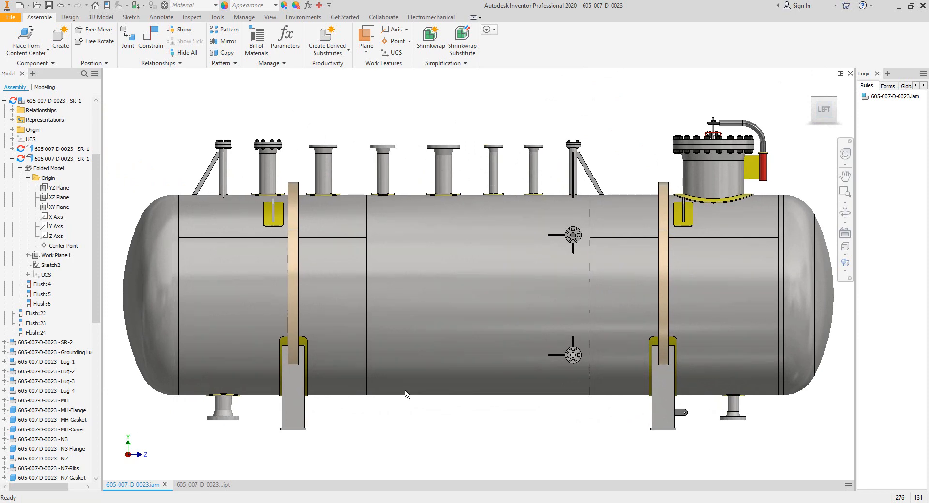
{"action": "left_click", "coordinate": [226, 486]}
{"action": "left_click", "coordinate": [231, 484]}
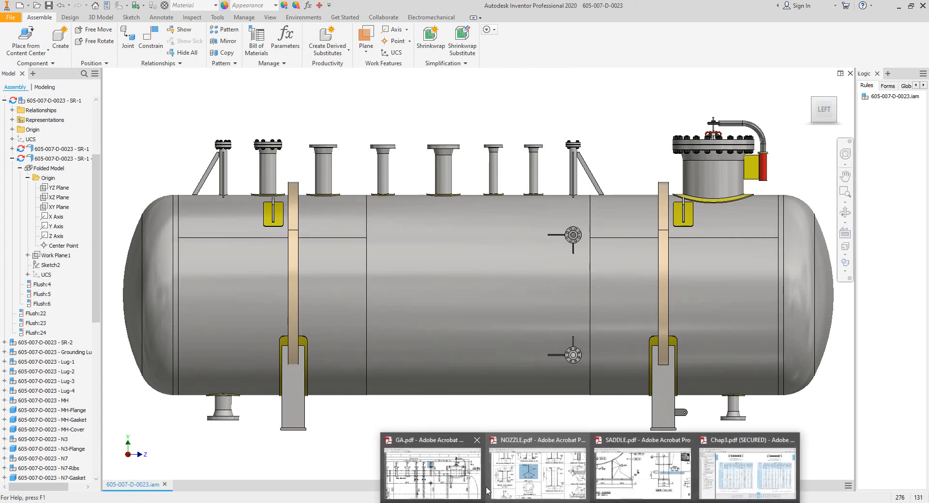
Switch to GA.pdf in Adobe Acrobat and examine the dip pipes' lower supports in the elevation view.
{"action": "left_click", "coordinate": [438, 480]}
{"action": "scroll", "coordinate": [384, 314], "scroll_direction": "down", "scroll_amount": 10}
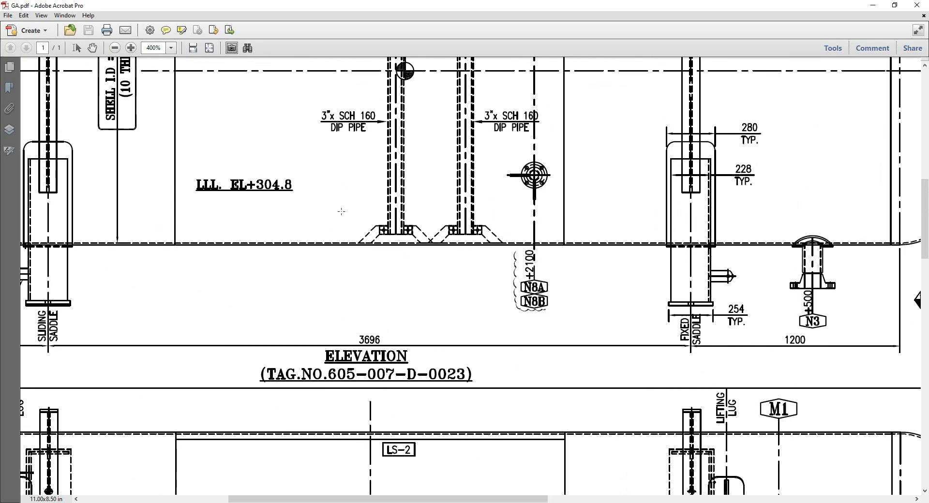
{"action": "left_click_drag", "start_coordinate": [332, 210], "coordinate": [440, 256]}
{"action": "scroll", "coordinate": [383, 229], "scroll_direction": "up", "scroll_amount": 4, "text": "ctrl"}
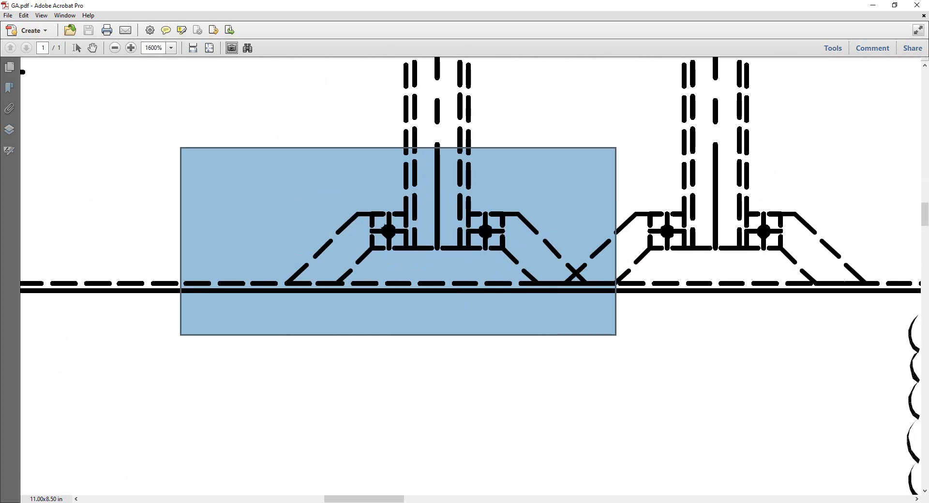
{"action": "scroll", "coordinate": [571, 330], "scroll_direction": "down", "scroll_amount": 4, "text": "ctrl"}
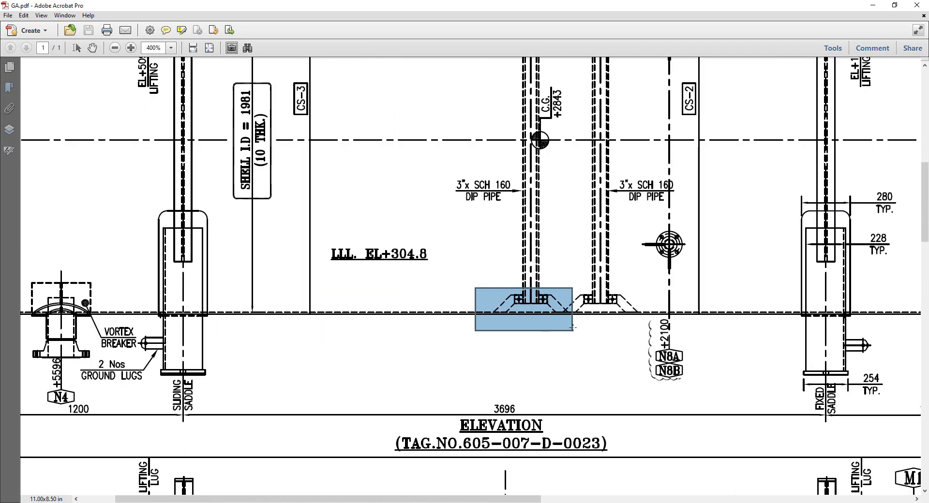
{"action": "scroll", "coordinate": [573, 328], "scroll_direction": "down", "scroll_amount": 2, "text": "ctrl"}
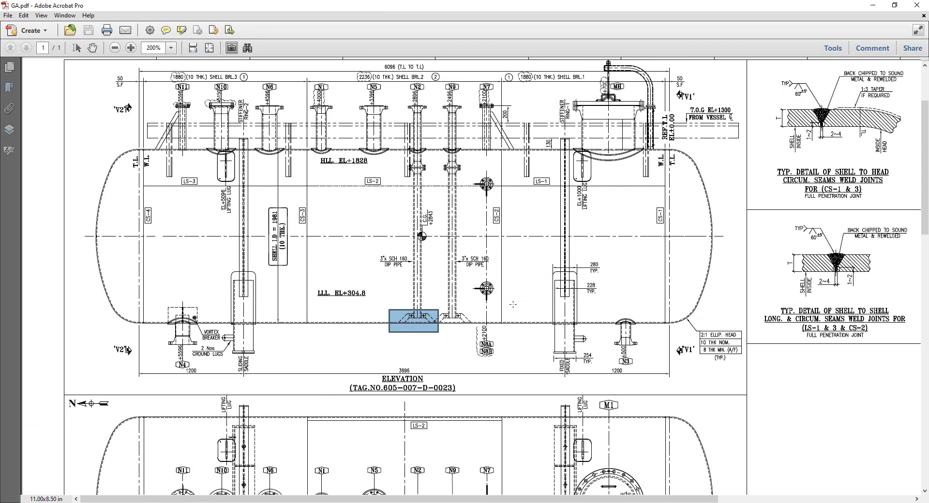
Examine the rest of the GA drawing, including the plan, saddle and platform key plan views.
{"action": "scroll", "coordinate": [672, 323], "scroll_direction": "down", "scroll_amount": 7}
{"action": "scroll", "coordinate": [672, 323], "scroll_direction": "right", "scroll_amount": 6}
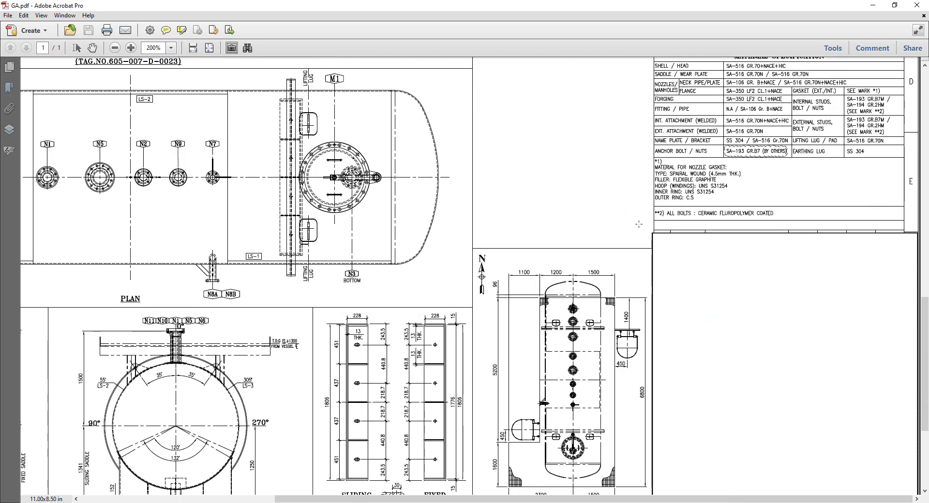
{"action": "left_click_drag", "start_coordinate": [639, 224], "coordinate": [790, 397]}
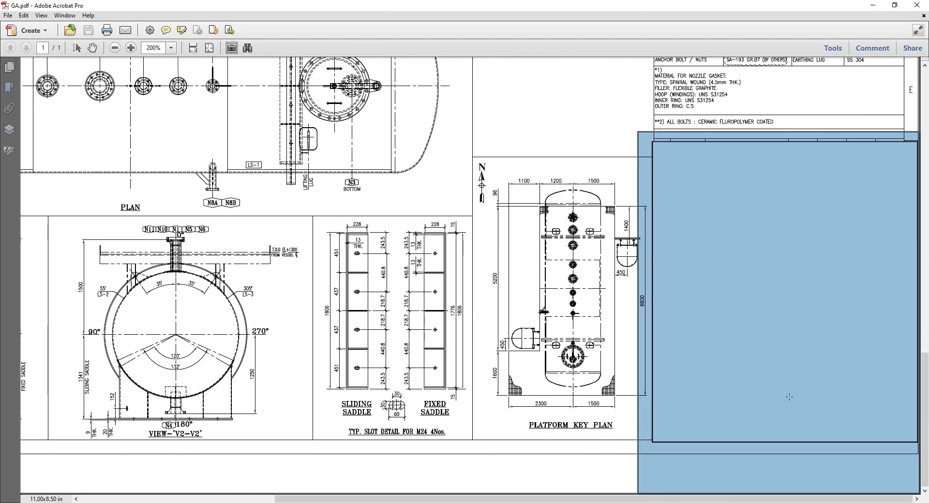
{"action": "middle_click_drag", "start_coordinate": [789, 397], "coordinate": [393, 219]}
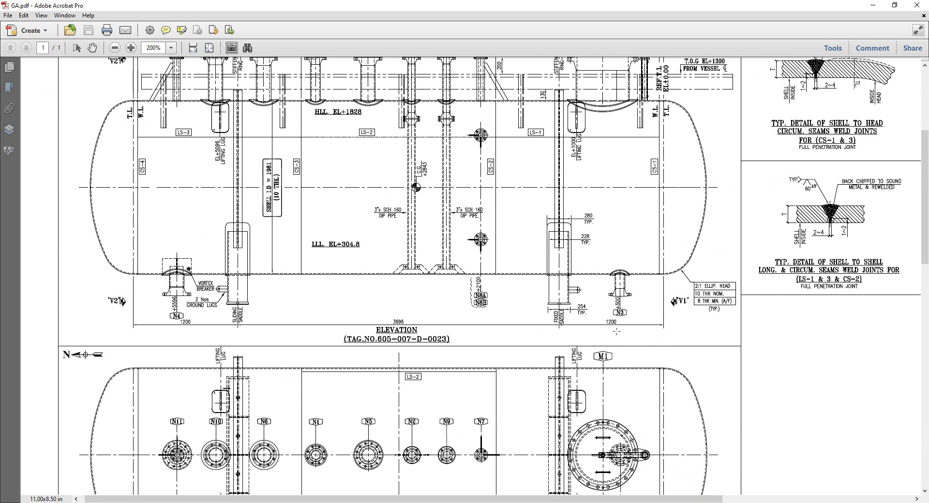
Switch to Static Equipment Generator, open the bill of materials and narrow its item number, quantity and description columns.
{"action": "key", "text": "alt+Tab"}
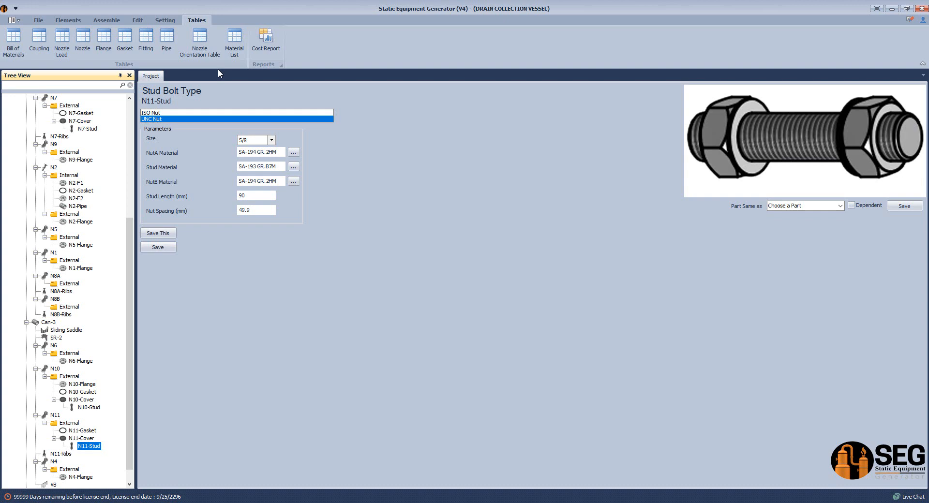
{"action": "left_click", "coordinate": [9, 46]}
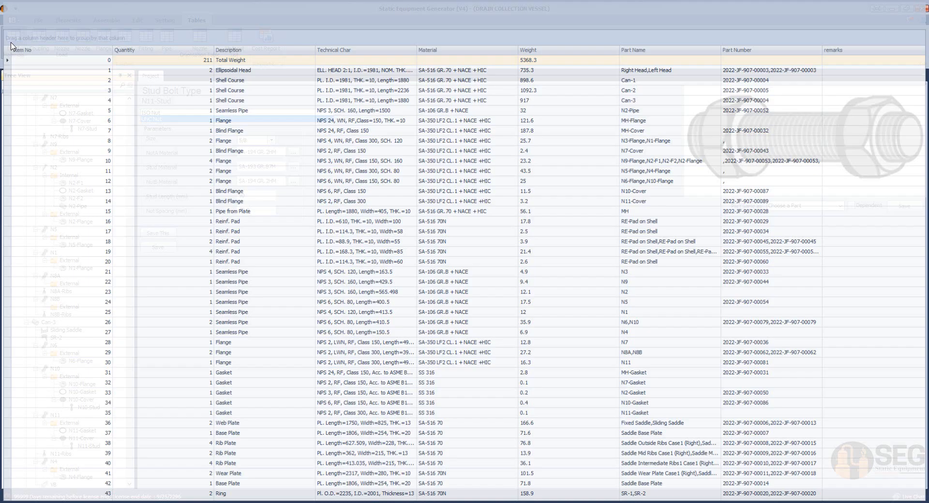
{"action": "left_click_drag", "start_coordinate": [111, 47], "coordinate": [46, 48]}
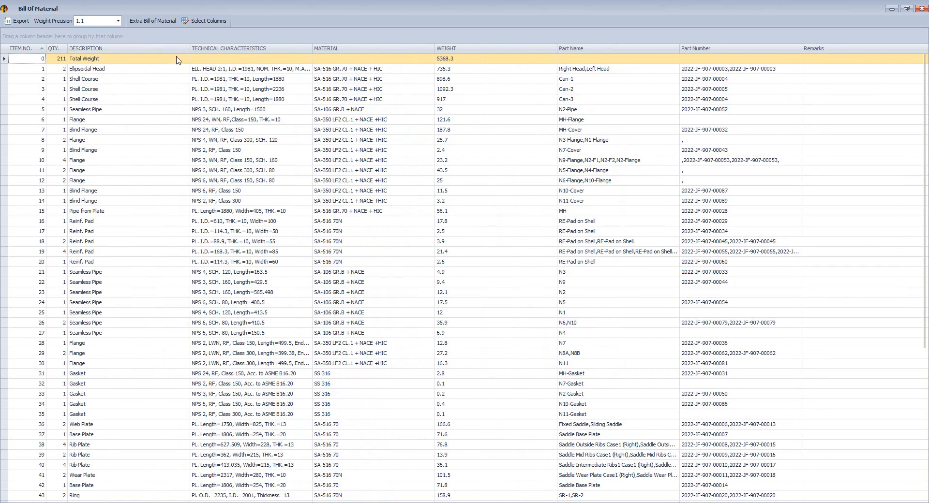
{"action": "left_click", "coordinate": [187, 47]}
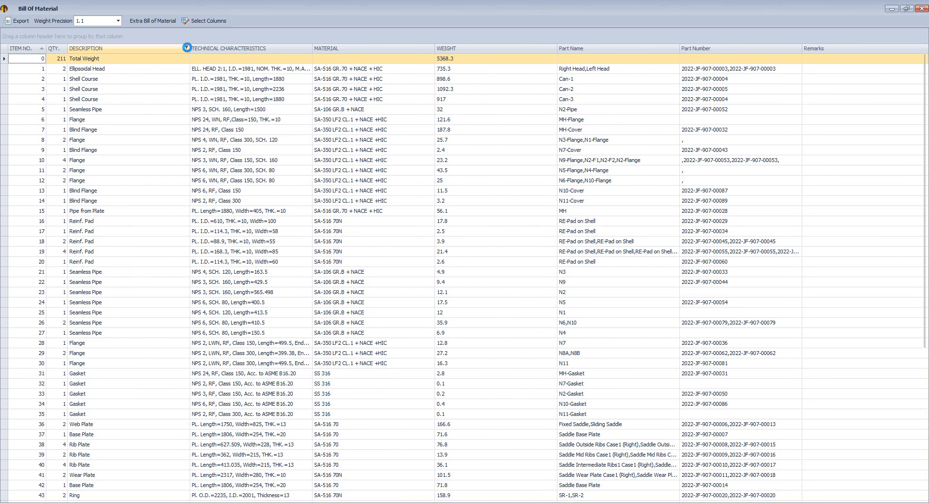
{"action": "left_click", "coordinate": [239, 43]}
{"action": "left_click_drag", "start_coordinate": [189, 50], "coordinate": [120, 50]}
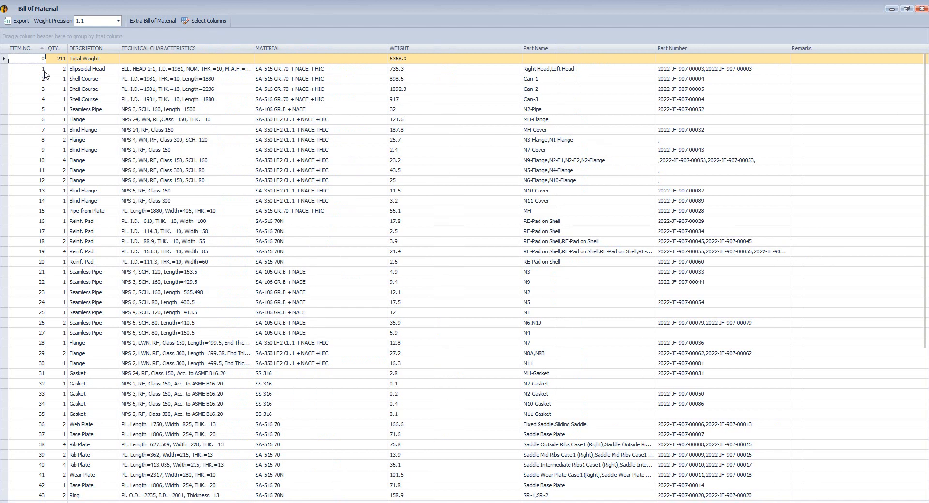
Review the bill of materials from the first item to the last, including the total quantity in the Total Weight row.
{"action": "scroll", "coordinate": [46, 63], "scroll_direction": "down", "scroll_amount": 7}
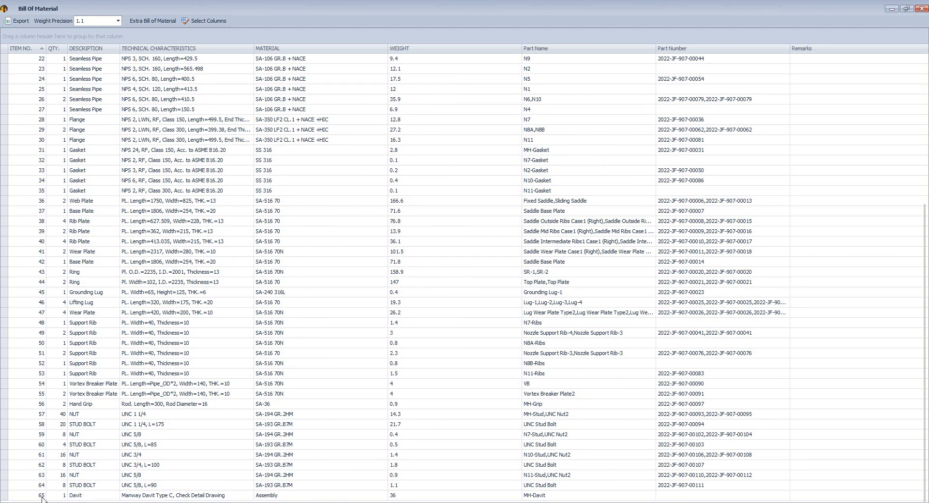
{"action": "scroll", "coordinate": [46, 290], "scroll_direction": "up", "scroll_amount": 7}
{"action": "left_click", "coordinate": [58, 60]}
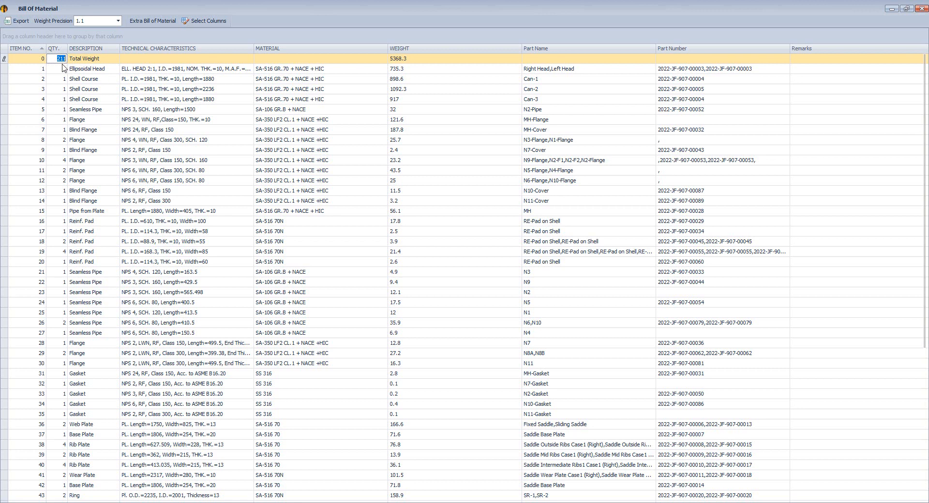
Fit the technical characteristics column to its contents and check the ellipsoidal head's characteristics and material.
{"action": "left_click", "coordinate": [95, 70]}
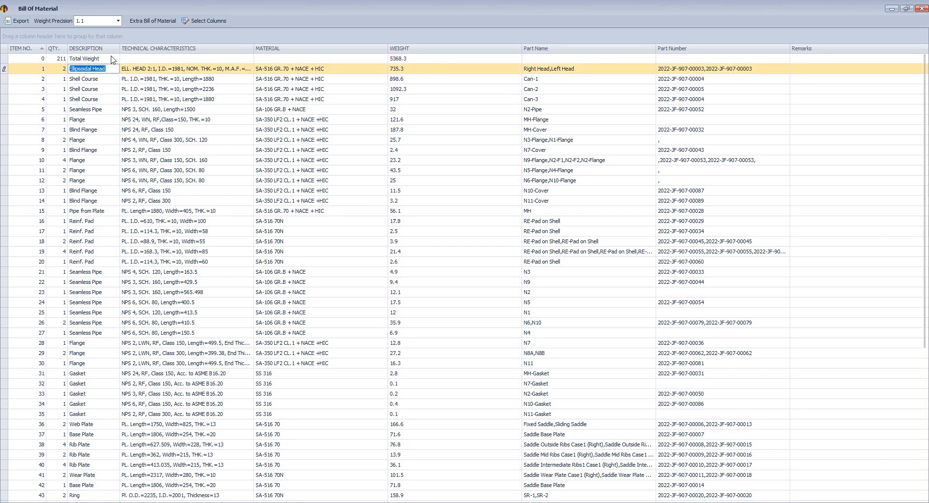
{"action": "double_click", "coordinate": [253, 49]}
{"action": "left_click", "coordinate": [270, 69]}
{"action": "left_click_drag", "start_coordinate": [270, 69], "coordinate": [121, 71]}
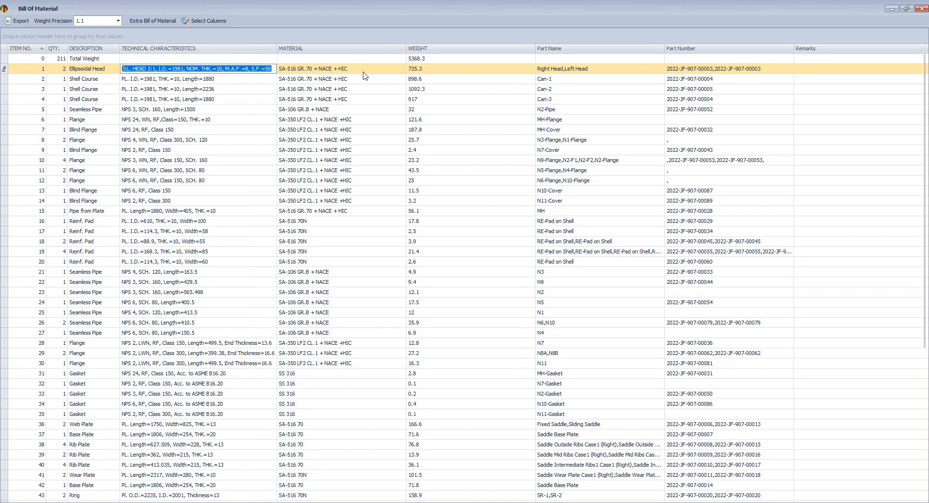
{"action": "left_click_drag", "start_coordinate": [363, 69], "coordinate": [279, 69]}
{"action": "left_click", "coordinate": [354, 82]}
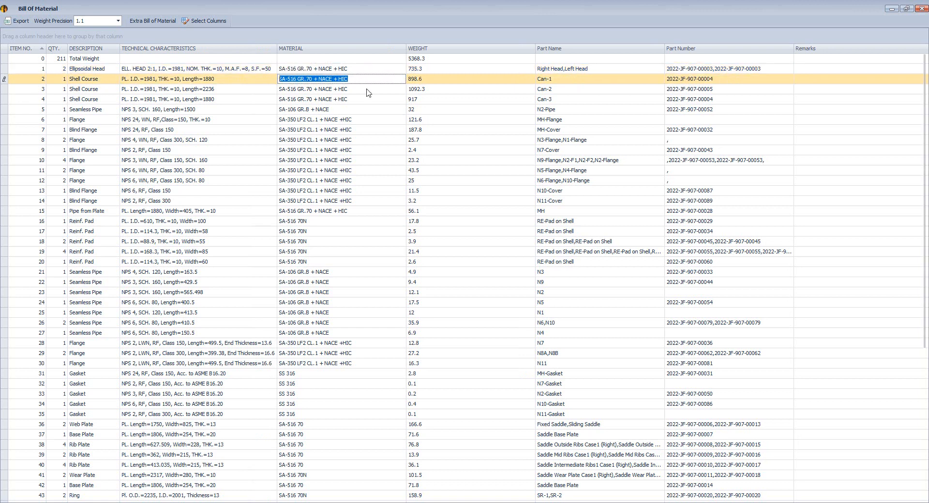
Check the vessel's total weight in the bill of materials and return to the first row.
{"action": "left_click", "coordinate": [424, 59]}
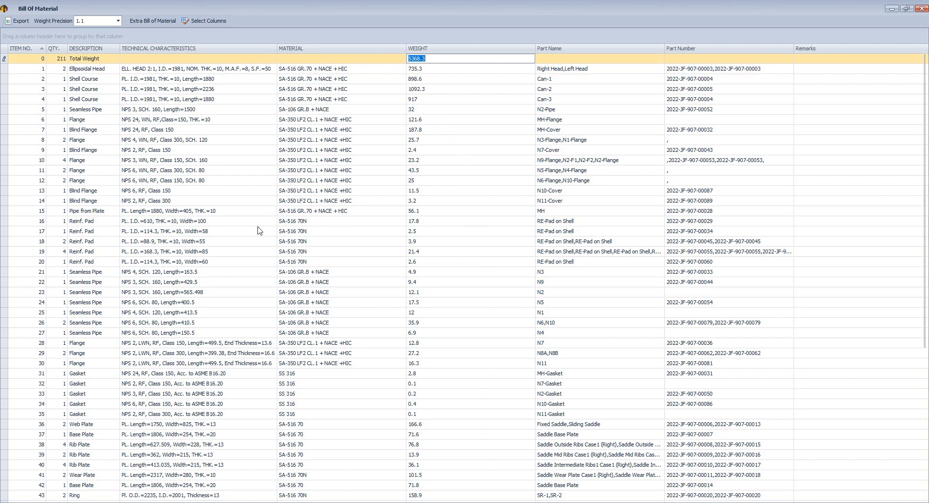
{"action": "scroll", "coordinate": [928, 112], "scroll_direction": "down", "scroll_amount": 1}
{"action": "left_click_drag", "start_coordinate": [928, 113], "coordinate": [924, 63]}
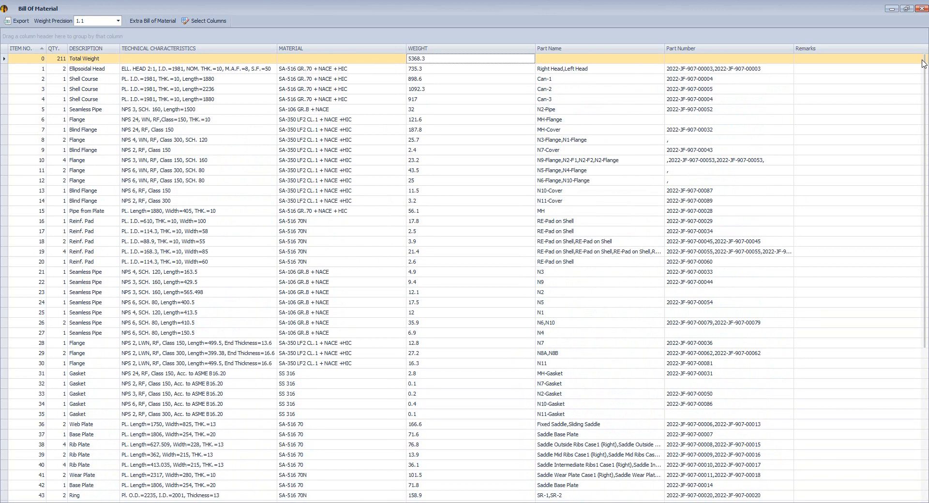
Export the bill of materials to the Desktop as an Excel file named BOM 12-12-2022.
{"action": "left_click", "coordinate": [31, 24]}
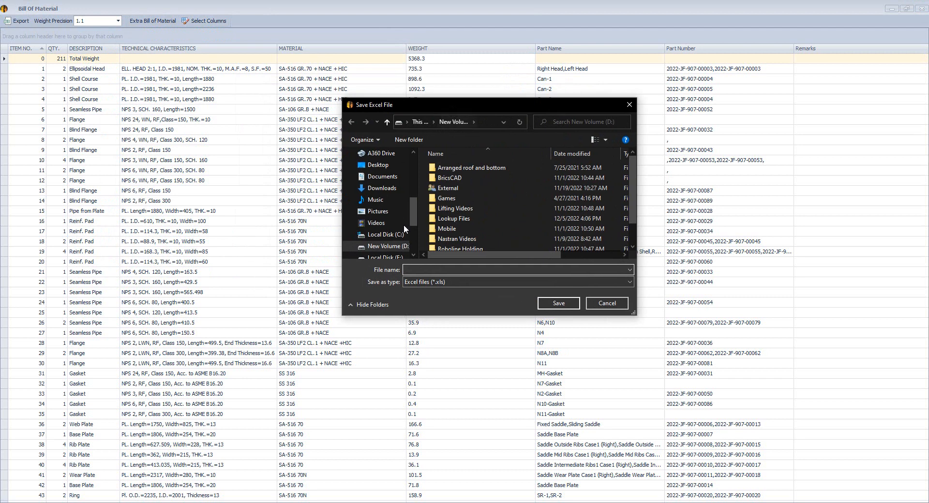
{"action": "left_click", "coordinate": [378, 165]}
{"action": "left_click", "coordinate": [417, 270]}
{"action": "type", "text": "BOM 12-12-2022"}
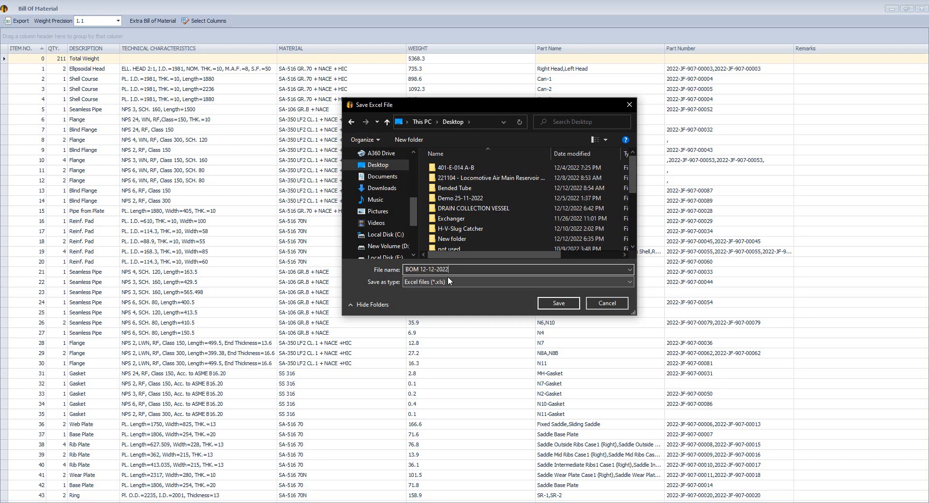
{"action": "key", "text": "Return"}
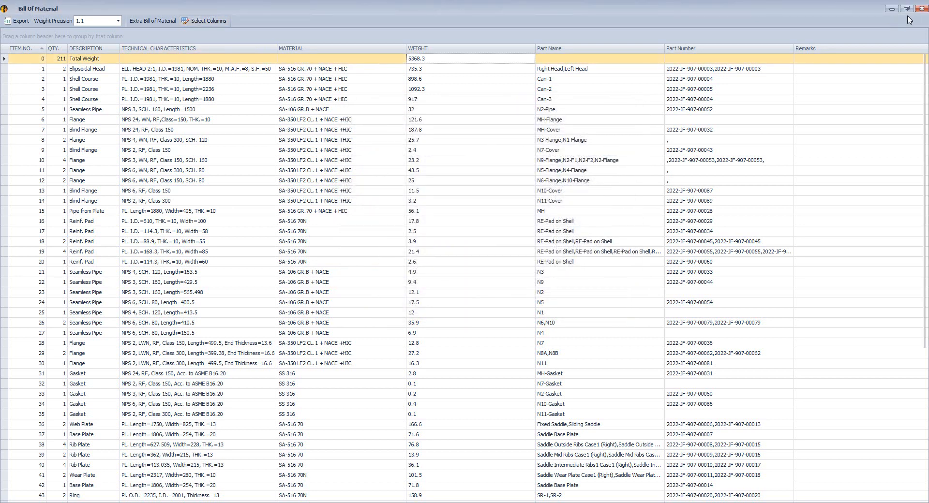
Close the bill of materials, minimize the open windows and open the exported BOM 12-12-2022 file from the desktop in Excel.
{"action": "left_click", "coordinate": [922, 9]}
{"action": "left_click", "coordinate": [892, 9]}
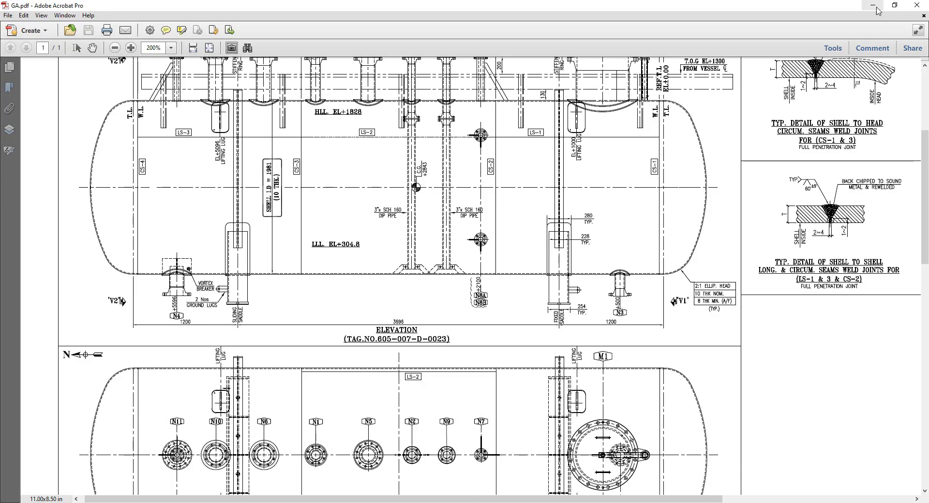
{"action": "left_click", "coordinate": [873, 6]}
{"action": "left_click", "coordinate": [899, 6]}
{"action": "left_click", "coordinate": [874, 6]}
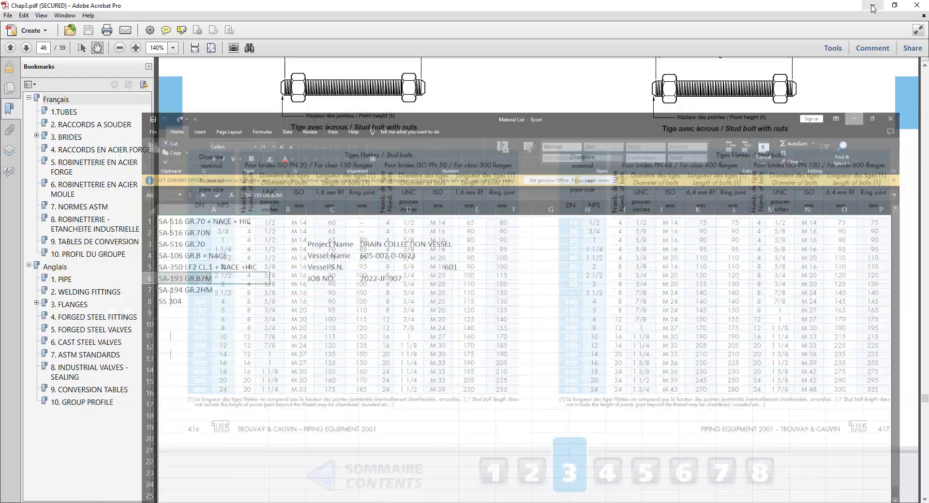
{"action": "left_click", "coordinate": [873, 6]}
{"action": "left_click", "coordinate": [874, 6]}
{"action": "left_click", "coordinate": [874, 6]}
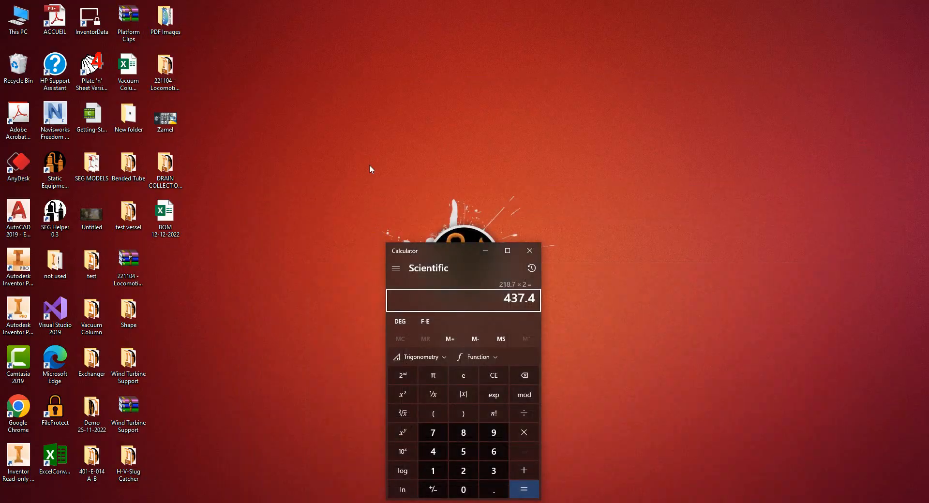
{"action": "left_click", "coordinate": [169, 213]}
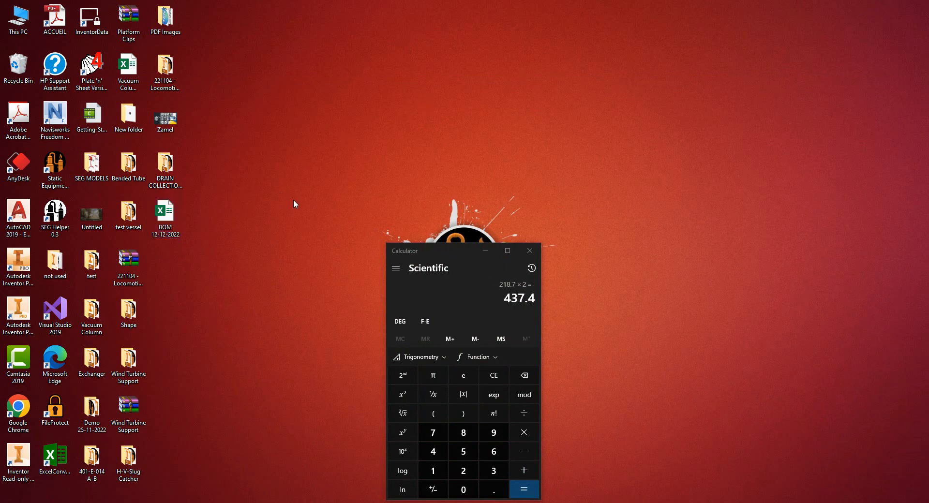
{"action": "right_click", "coordinate": [240, 136]}
{"action": "left_click", "coordinate": [265, 162]}
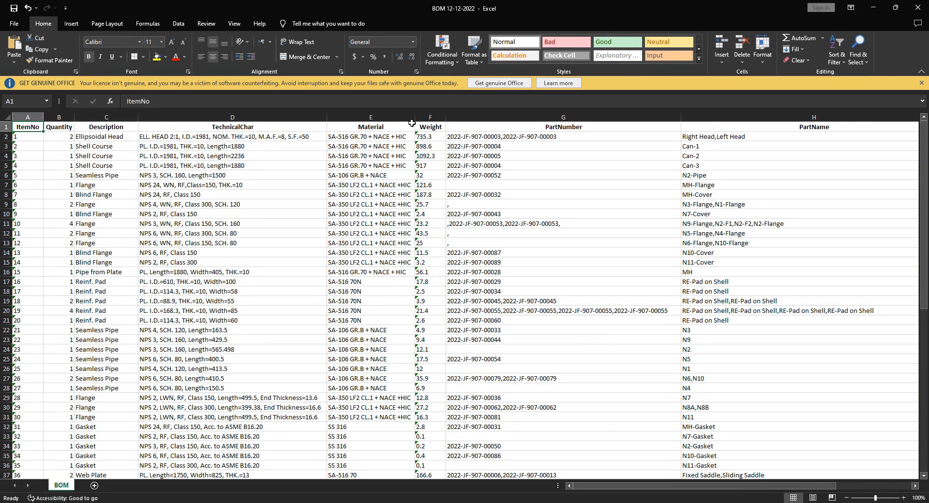
Examine the ellipsoidal head's part numbers, description and part names in the exported bill of materials.
{"action": "left_click", "coordinate": [555, 139]}
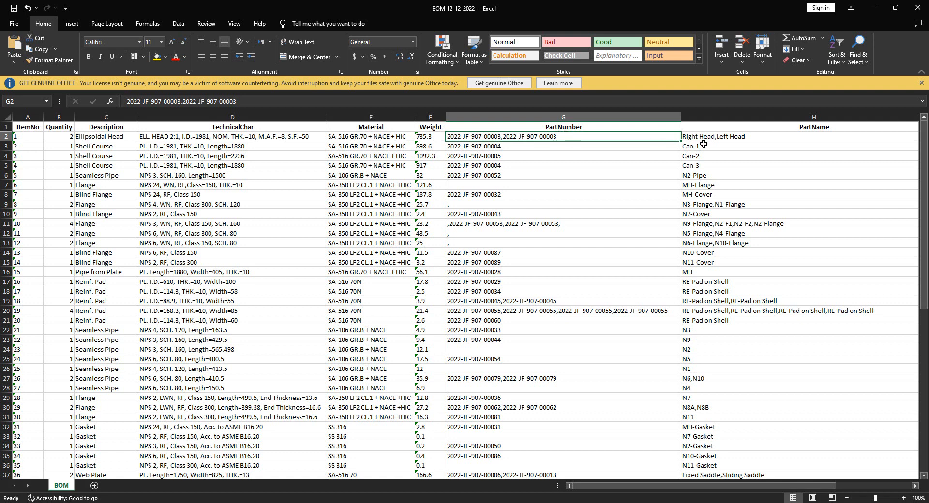
{"action": "left_click", "coordinate": [817, 128]}
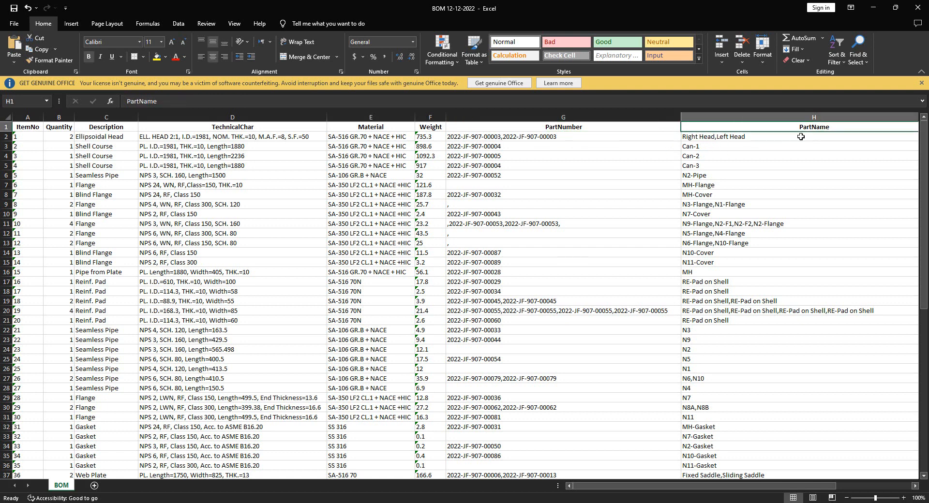
{"action": "left_click", "coordinate": [744, 140]}
{"action": "left_click", "coordinate": [121, 137]}
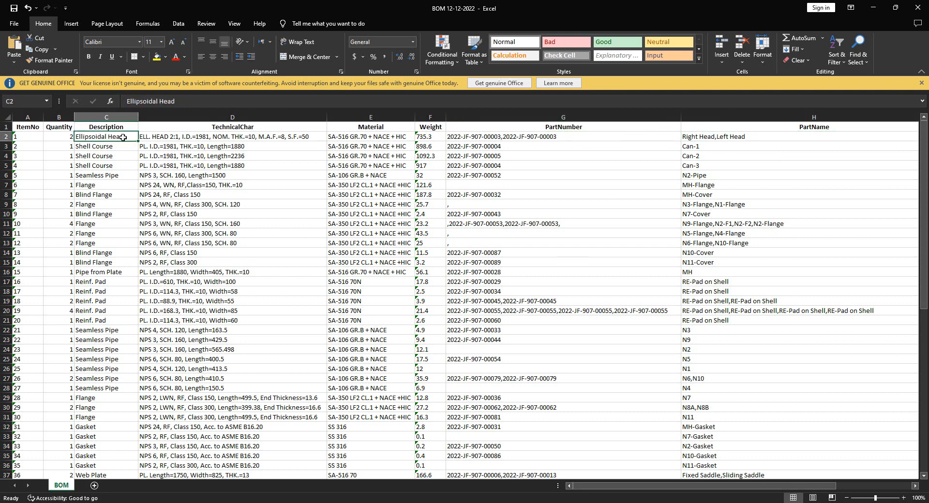
{"action": "double_click", "coordinate": [125, 137]}
{"action": "left_click_drag", "start_coordinate": [125, 138], "coordinate": [65, 136]}
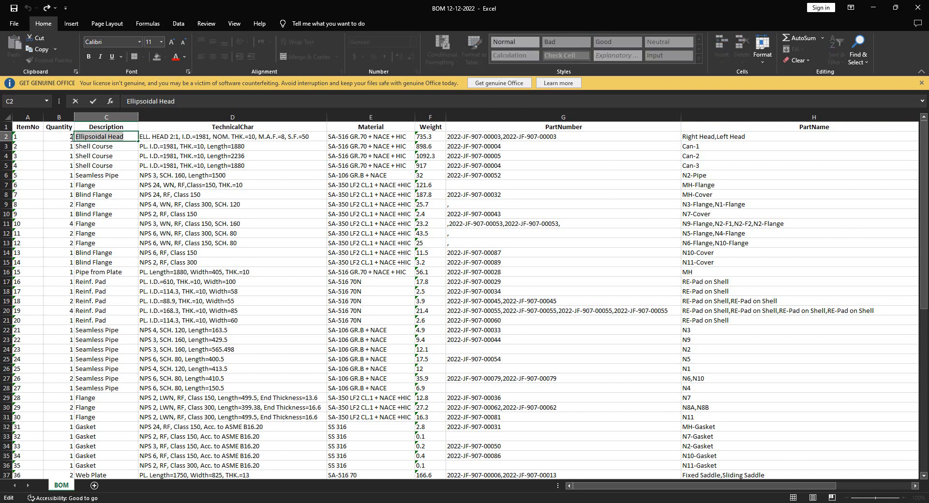
{"action": "left_click", "coordinate": [726, 136]}
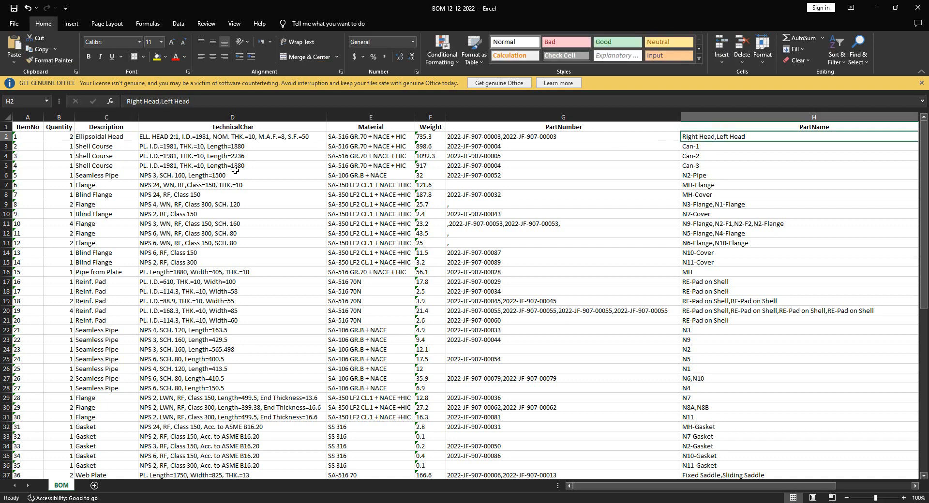
{"action": "double_click", "coordinate": [119, 139]}
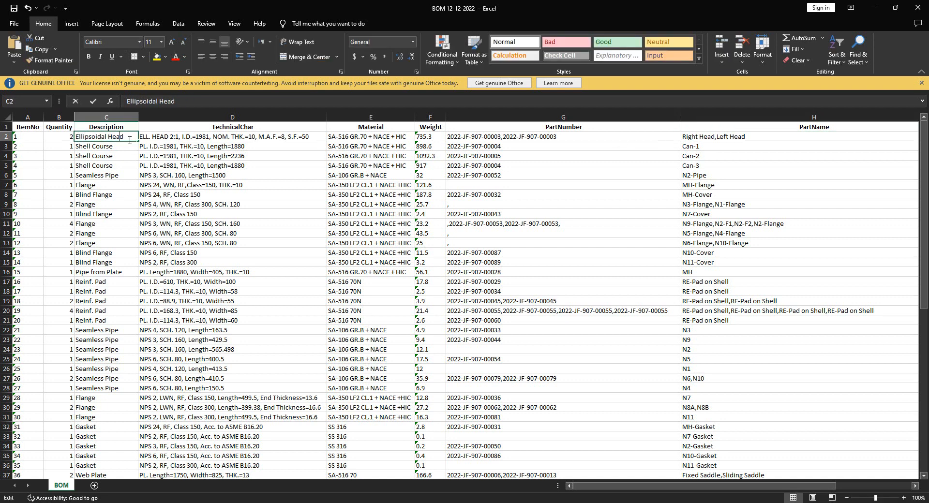
{"action": "left_click", "coordinate": [708, 138]}
{"action": "double_click", "coordinate": [710, 137]}
{"action": "left_click_drag", "start_coordinate": [731, 137], "coordinate": [656, 137]}
{"action": "left_click", "coordinate": [734, 168]}
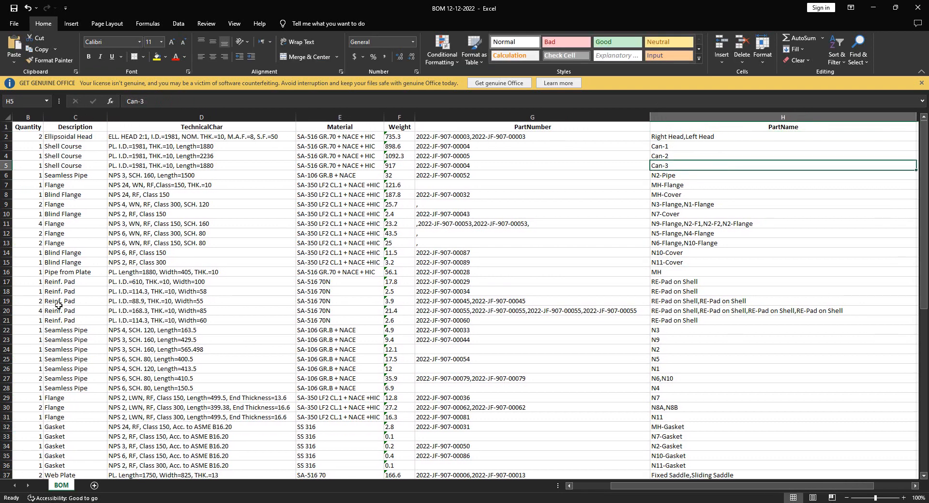
Examine the NPS 3 Class 150 flange row, including its quantity, technical characteristics and combined part names.
{"action": "left_click", "coordinate": [31, 225]}
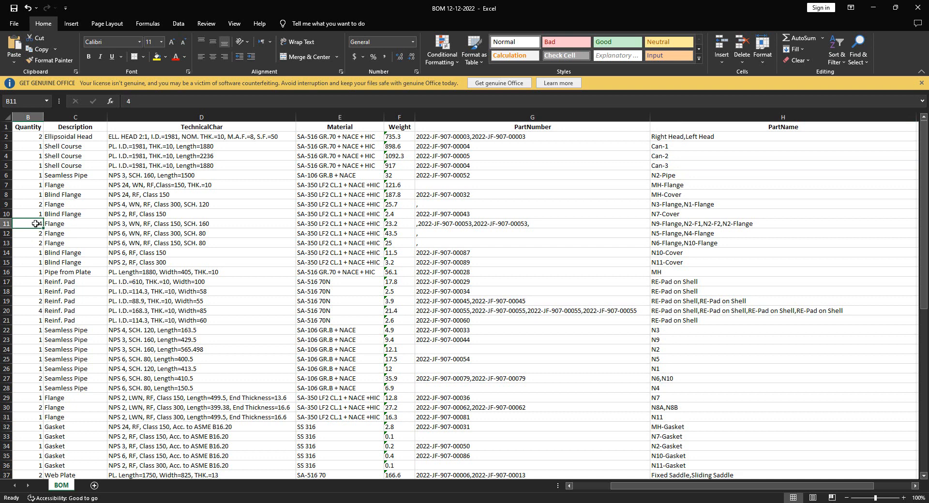
{"action": "left_click", "coordinate": [58, 225]}
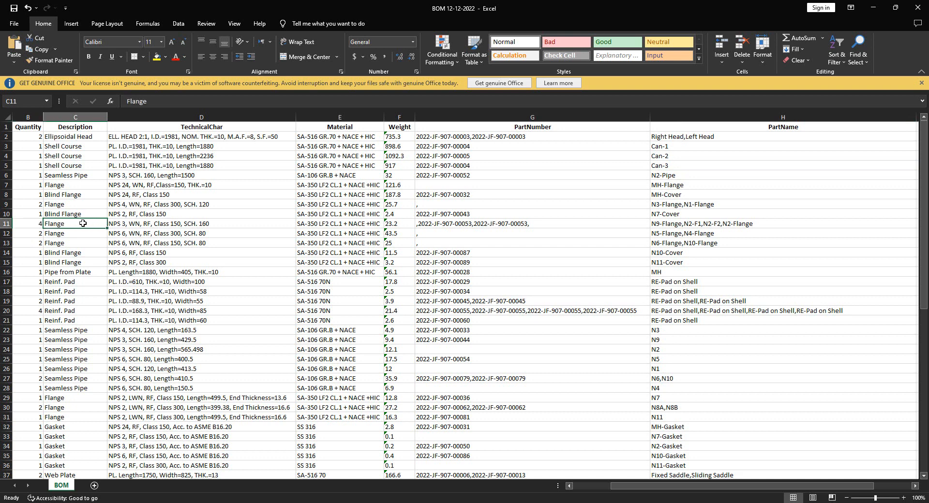
{"action": "left_click", "coordinate": [129, 223]}
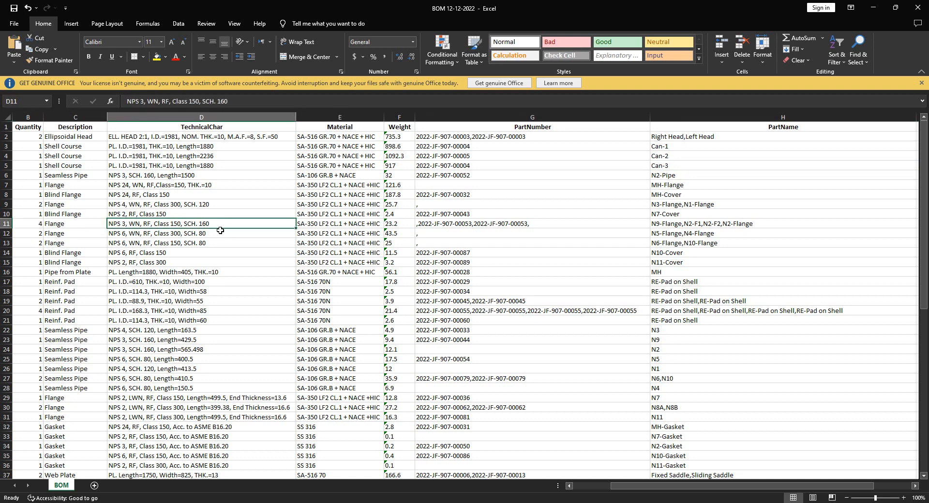
{"action": "left_click", "coordinate": [676, 224]}
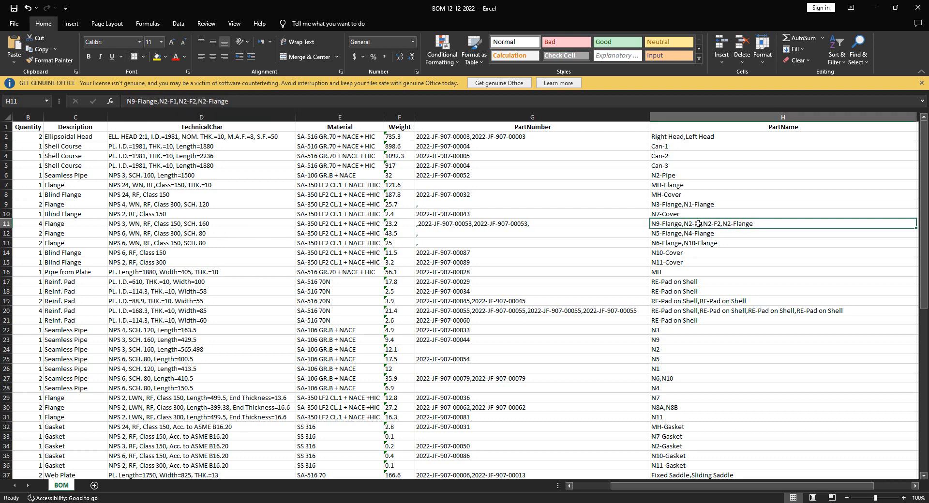
{"action": "double_click", "coordinate": [699, 223]}
{"action": "mouse_move", "coordinate": [653, 224]}
{"action": "left_mouse_down"}
{"action": "mouse_move", "coordinate": [729, 224]}
{"action": "mouse_move", "coordinate": [641, 227]}
{"action": "left_mouse_up"}
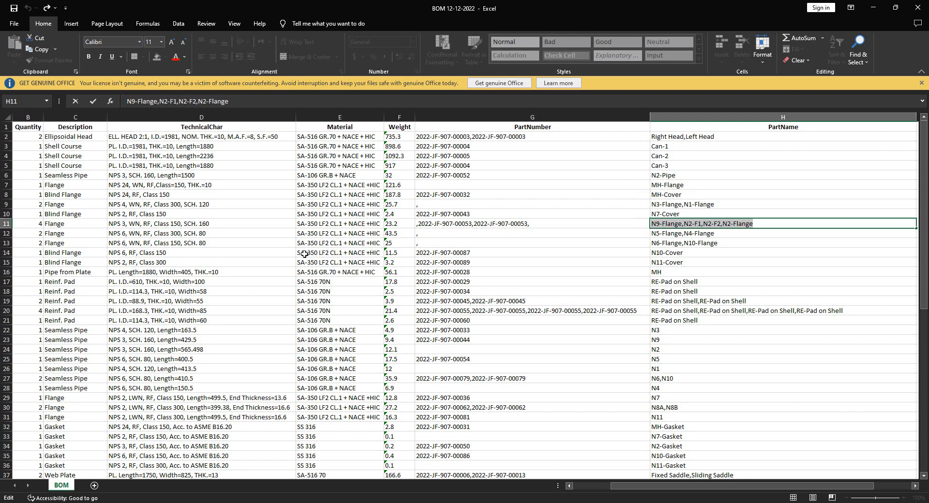
{"action": "left_click", "coordinate": [5, 223]}
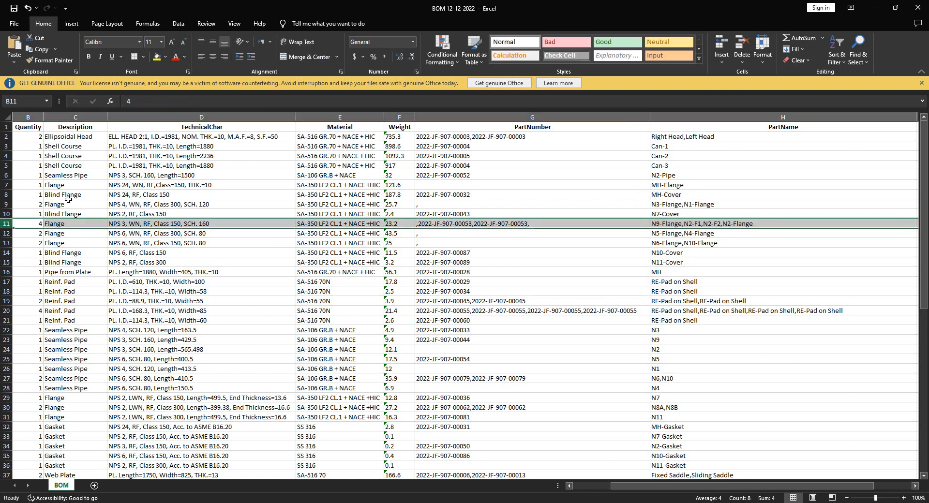
{"action": "scroll", "coordinate": [63, 188], "scroll_direction": "down", "scroll_amount": 2}
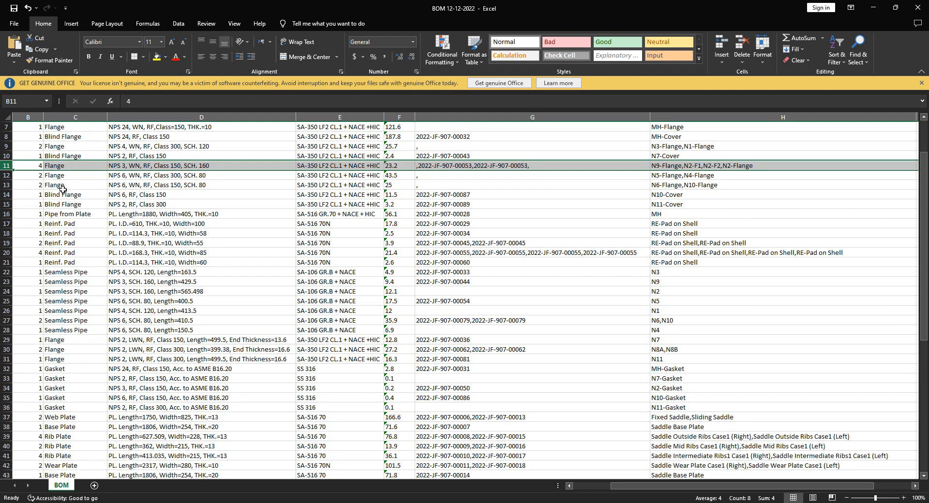
{"action": "scroll", "coordinate": [63, 188], "scroll_direction": "up", "scroll_amount": 2}
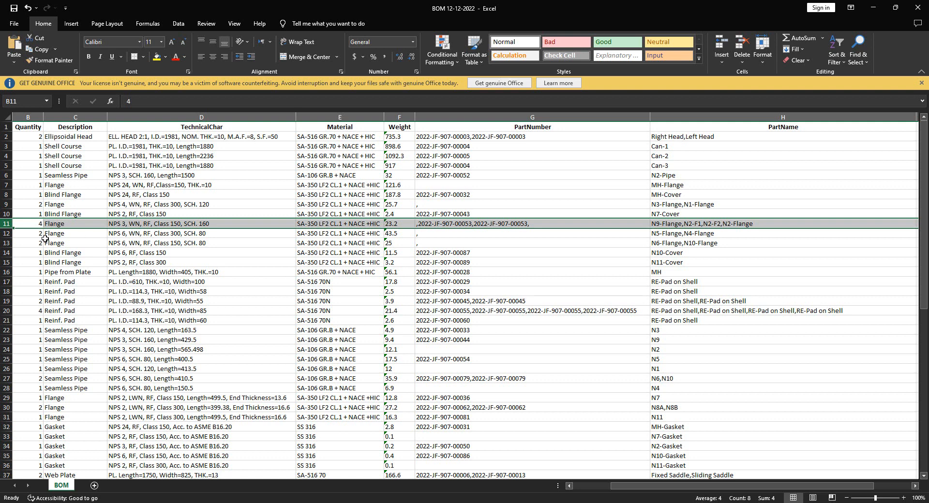
{"action": "left_click", "coordinate": [34, 224]}
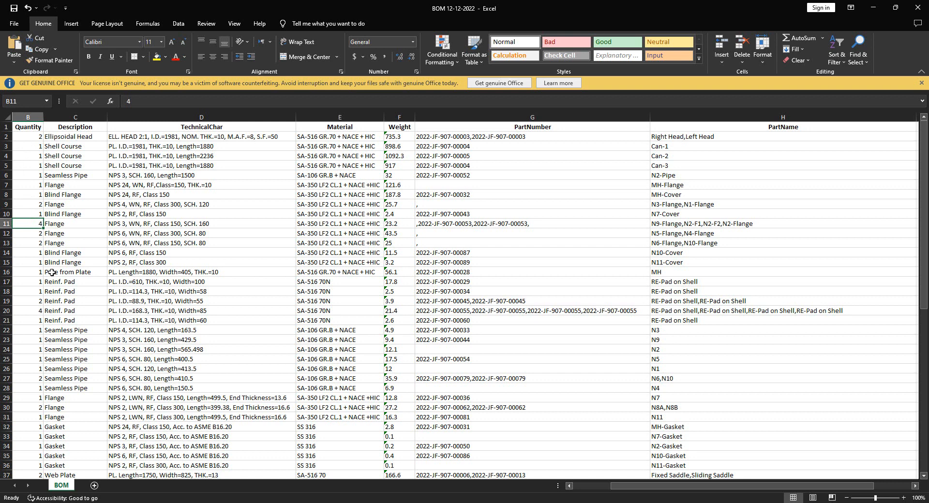
{"action": "scroll", "coordinate": [290, 266], "scroll_direction": "left", "scroll_amount": 1}
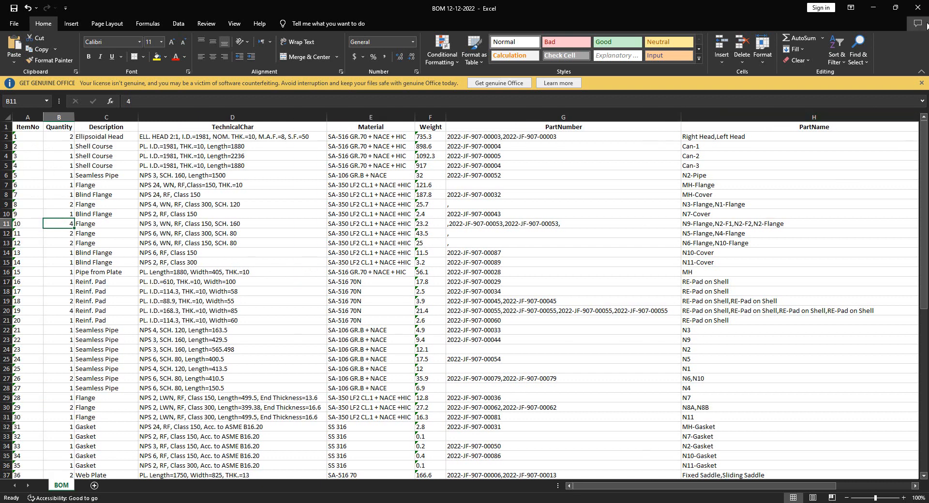
Close the BOM workbook, switch to Static Equipment Generator and open the nozzle table.
{"action": "left_click", "coordinate": [917, 8]}
{"action": "left_click", "coordinate": [424, 271]}
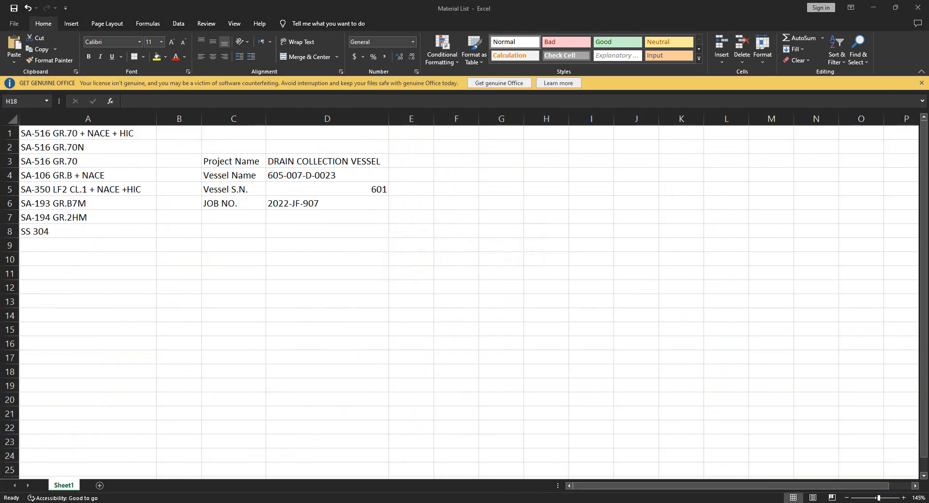
{"action": "key", "text": "alt+Tab"}
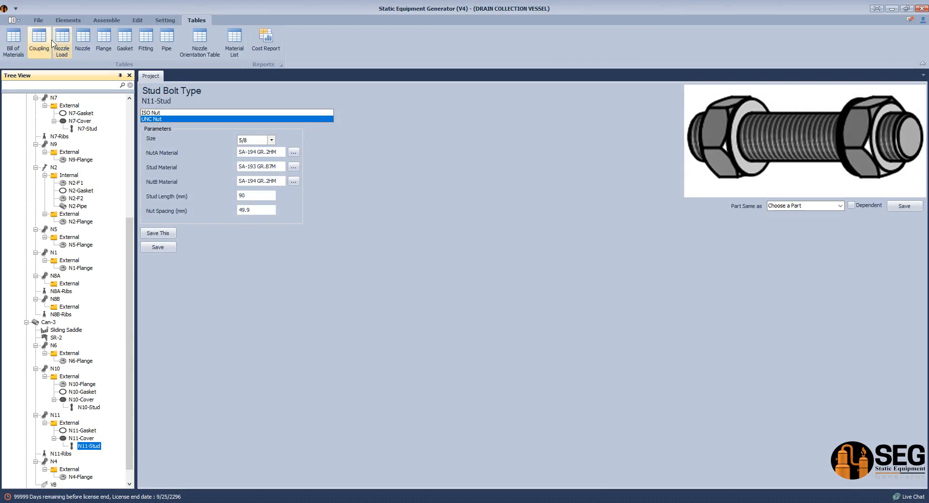
{"action": "left_click", "coordinate": [84, 40]}
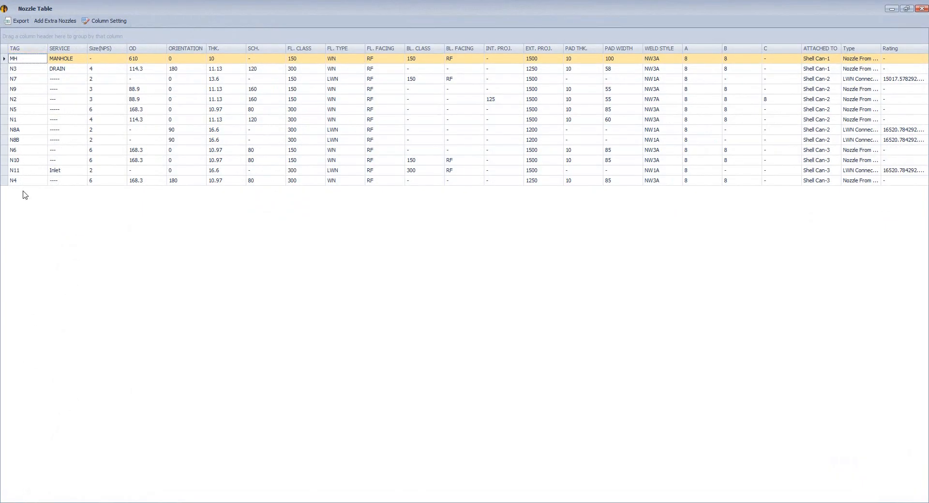
Review the nozzle tags and the manhole's service in the nozzle table.
{"action": "left_click", "coordinate": [17, 69]}
{"action": "left_click", "coordinate": [20, 78]}
{"action": "left_click", "coordinate": [16, 89]}
{"action": "left_click", "coordinate": [18, 101]}
{"action": "left_click", "coordinate": [20, 159]}
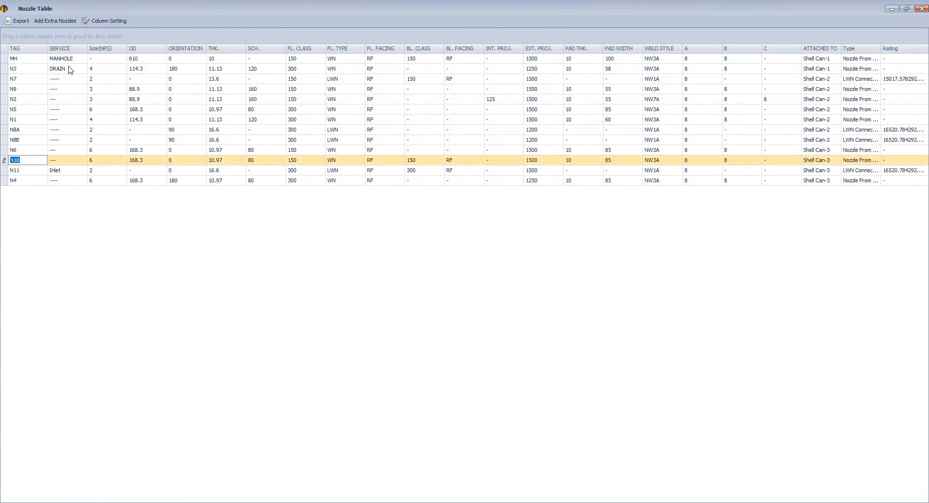
{"action": "left_click", "coordinate": [70, 62]}
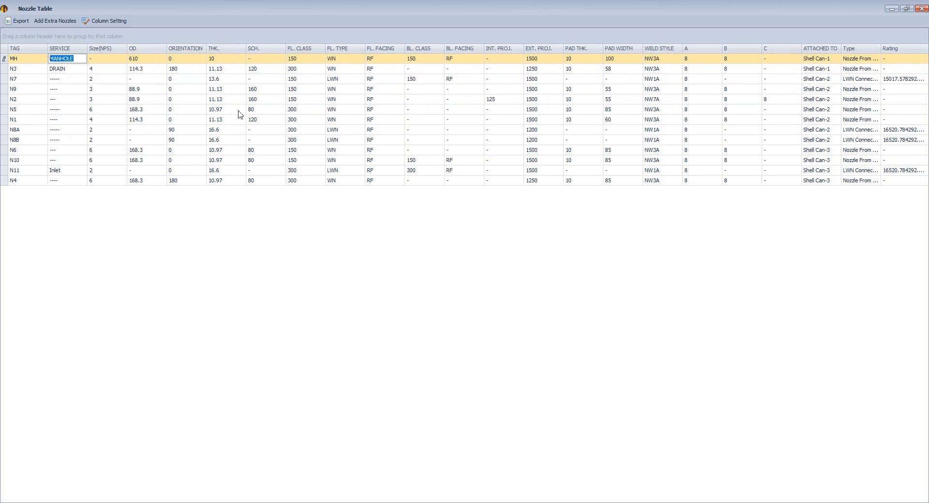
Review the schedules, flange classes and flange types of the nozzles in the nozzle table.
{"action": "left_click", "coordinate": [262, 69]}
{"action": "left_click", "coordinate": [258, 90]}
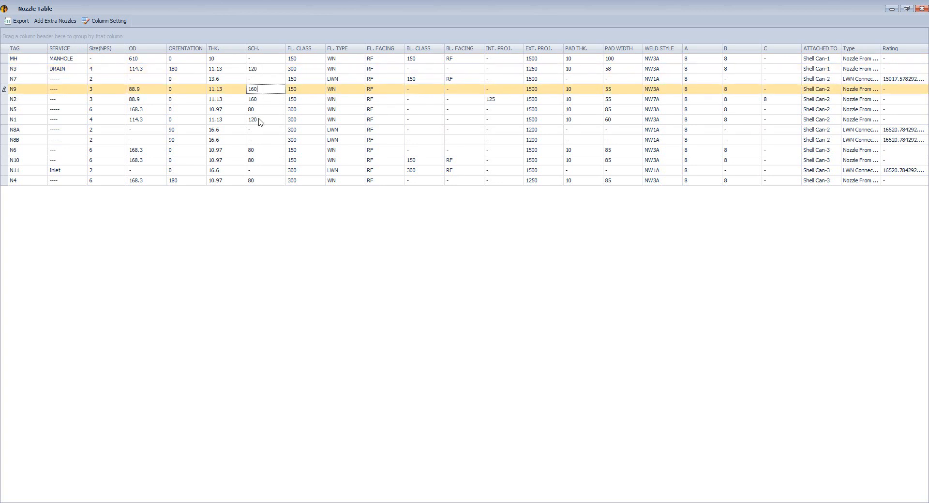
{"action": "left_click", "coordinate": [260, 130]}
{"action": "left_click", "coordinate": [307, 60]}
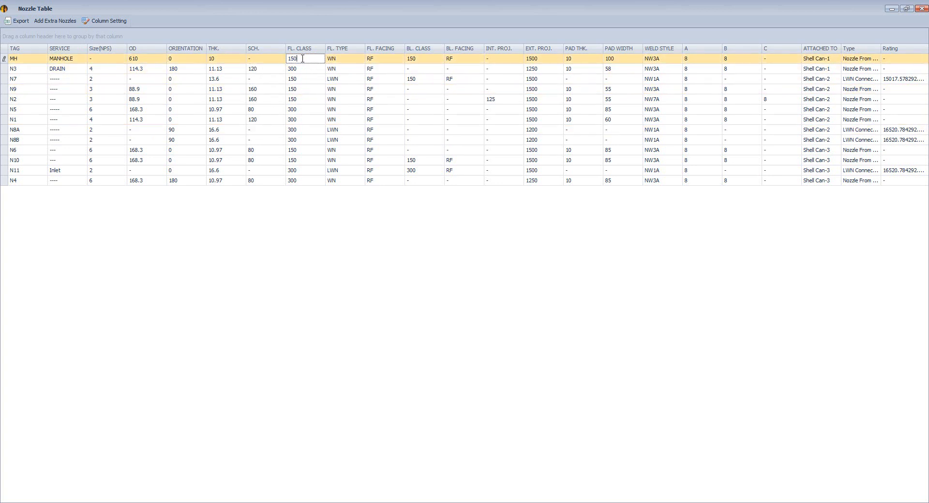
{"action": "left_click", "coordinate": [303, 77]}
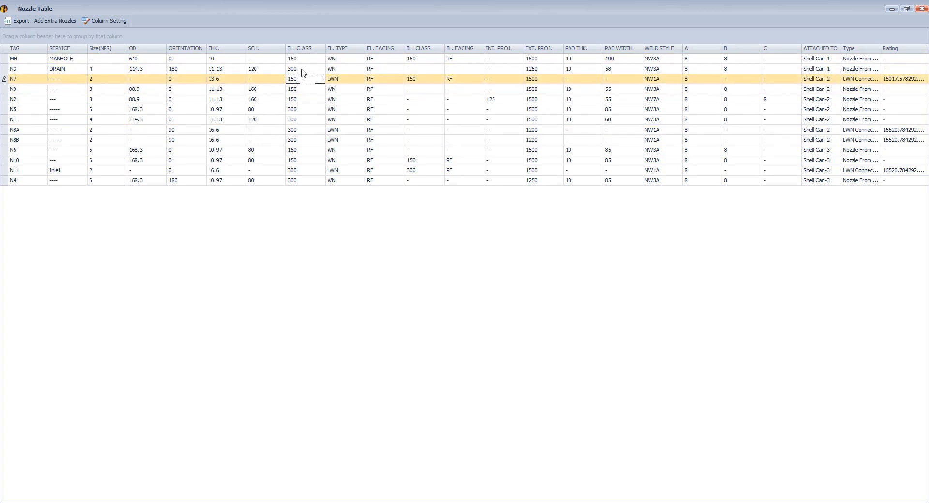
{"action": "left_click", "coordinate": [302, 72]}
{"action": "left_click", "coordinate": [340, 58]}
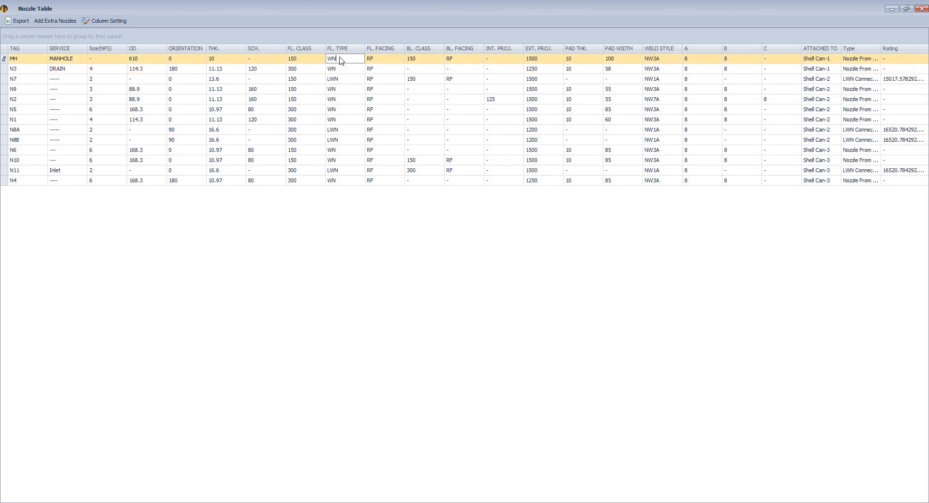
{"action": "left_click", "coordinate": [338, 70]}
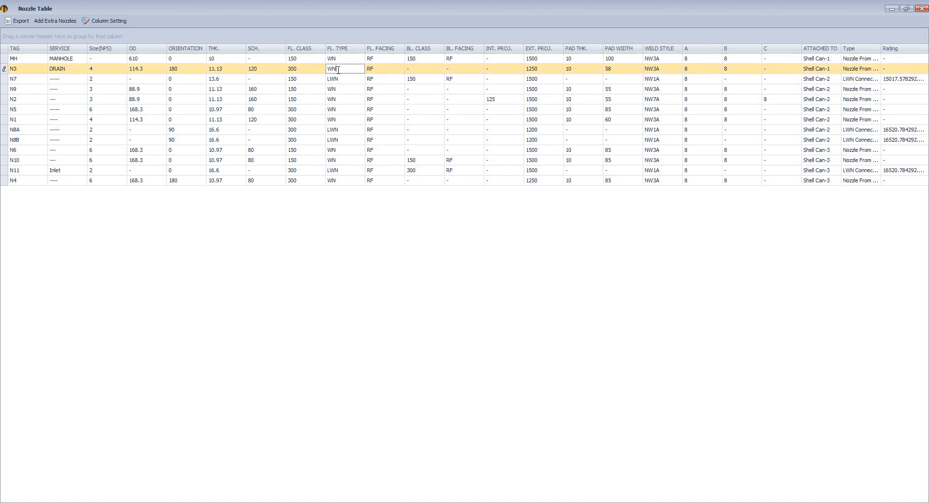
{"action": "left_click", "coordinate": [346, 79]}
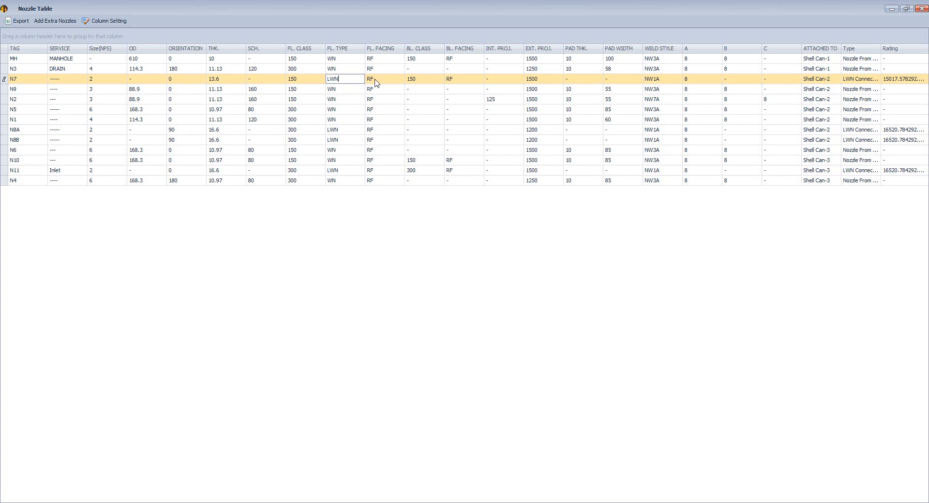
Check the manhole's flange facing, blind flange class and blind flange facing.
{"action": "left_click", "coordinate": [376, 59]}
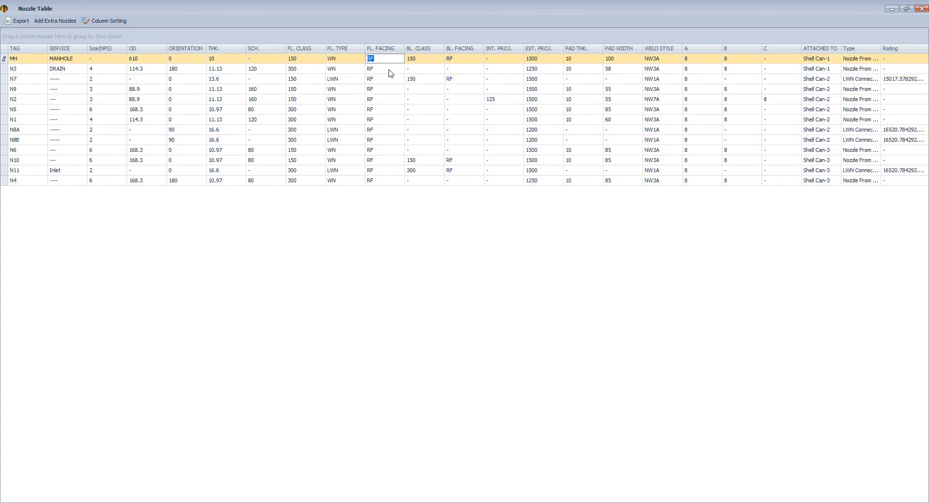
{"action": "left_click", "coordinate": [428, 56]}
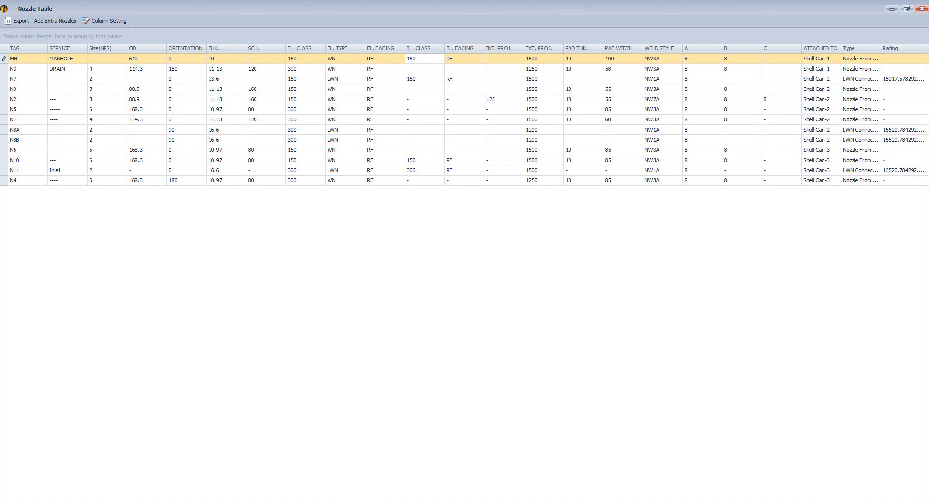
{"action": "double_click", "coordinate": [425, 58]}
{"action": "left_click", "coordinate": [461, 60]}
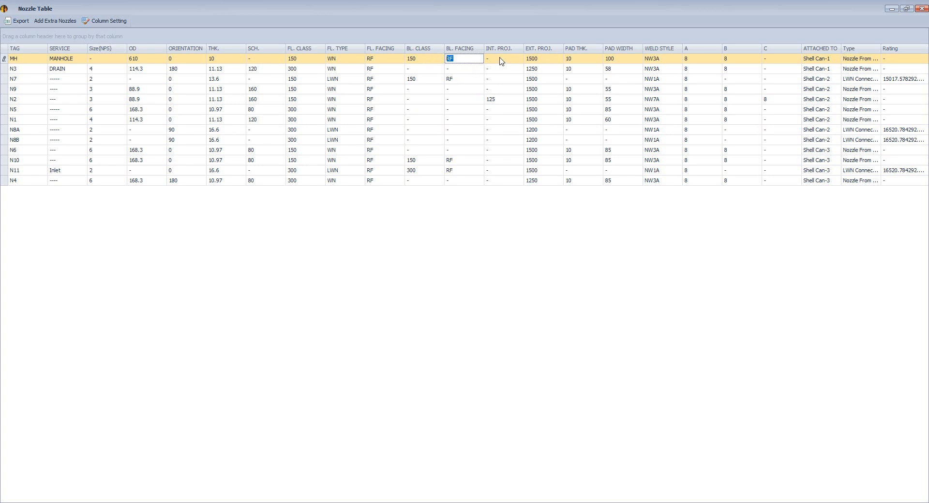
Check nozzle N2's internal projection and the manhole's external projection, pad dimensions and weld style, and close the nozzle table.
{"action": "left_click", "coordinate": [497, 100]}
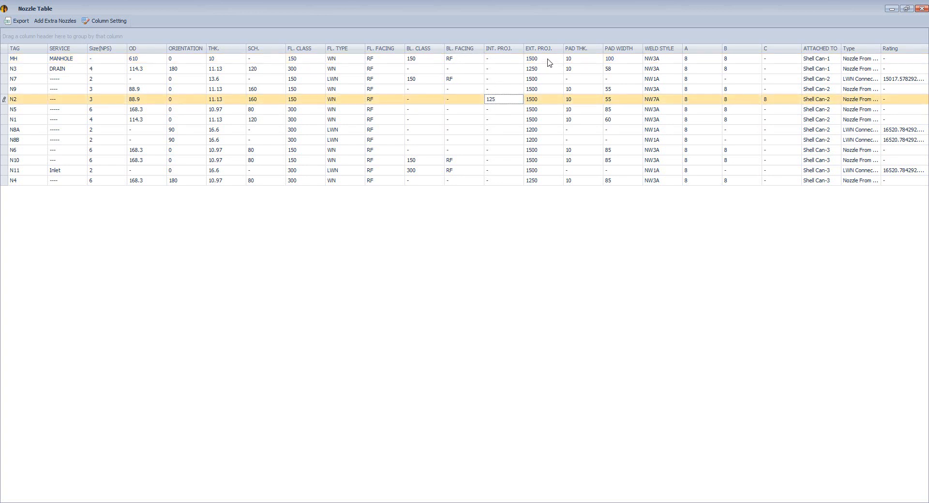
{"action": "left_click", "coordinate": [550, 62]}
{"action": "left_click", "coordinate": [579, 60]}
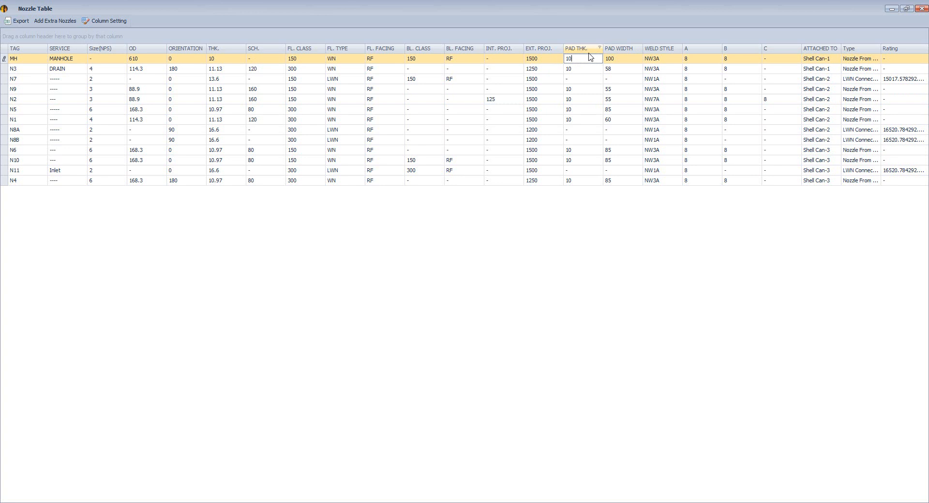
{"action": "left_click", "coordinate": [625, 60]}
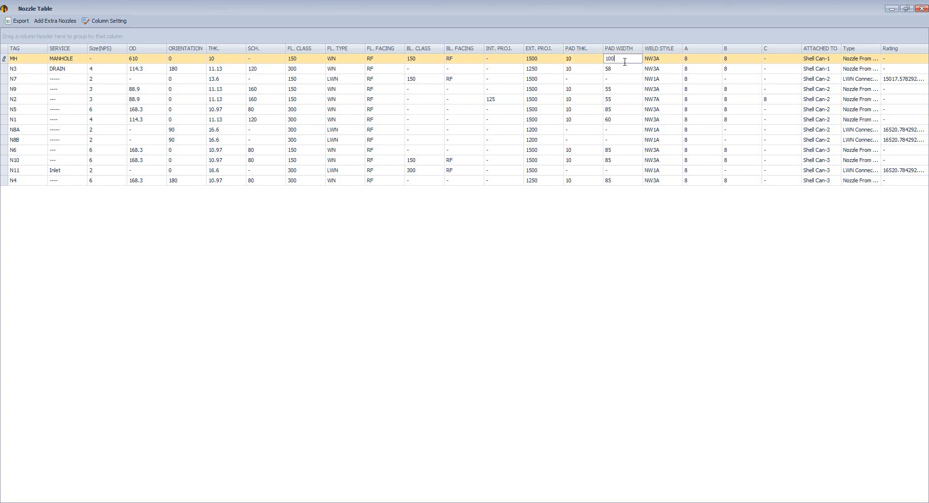
{"action": "left_click", "coordinate": [665, 61]}
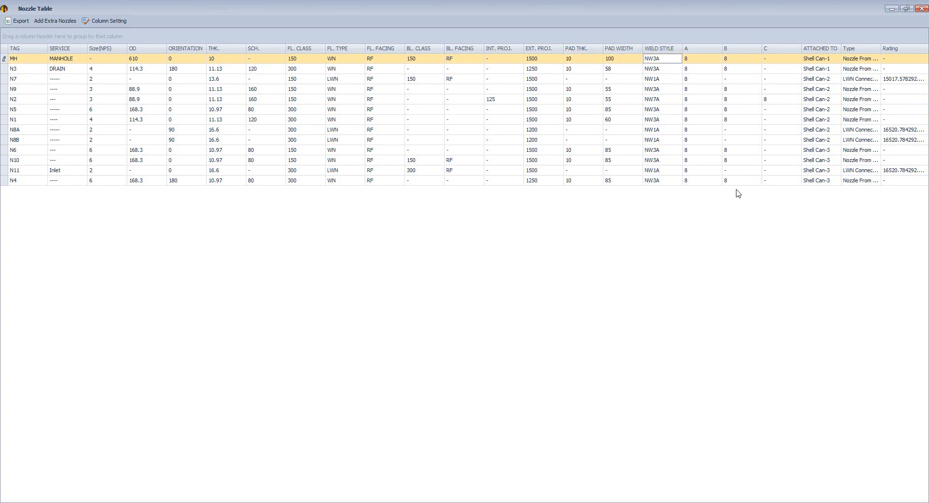
{"action": "left_click", "coordinate": [922, 9]}
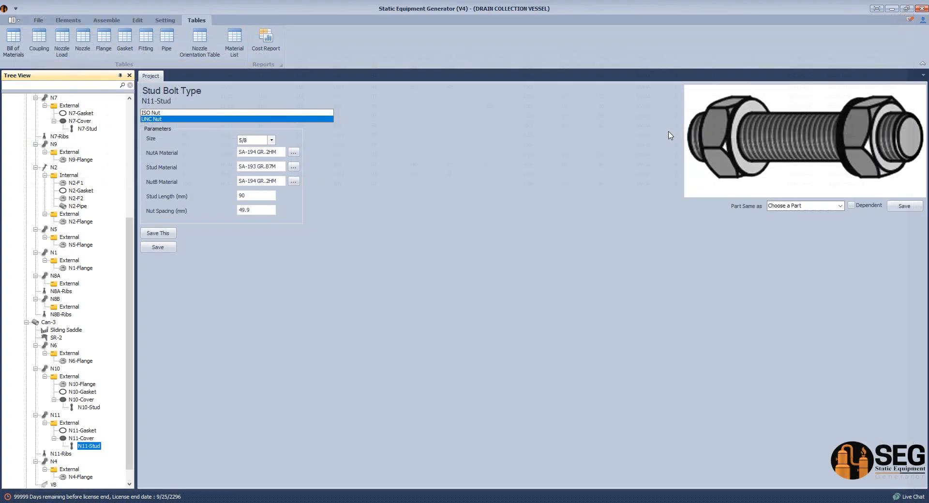
Open the material list and review the materials of the head, seamless pipe and support plate.
{"action": "left_click", "coordinate": [234, 40]}
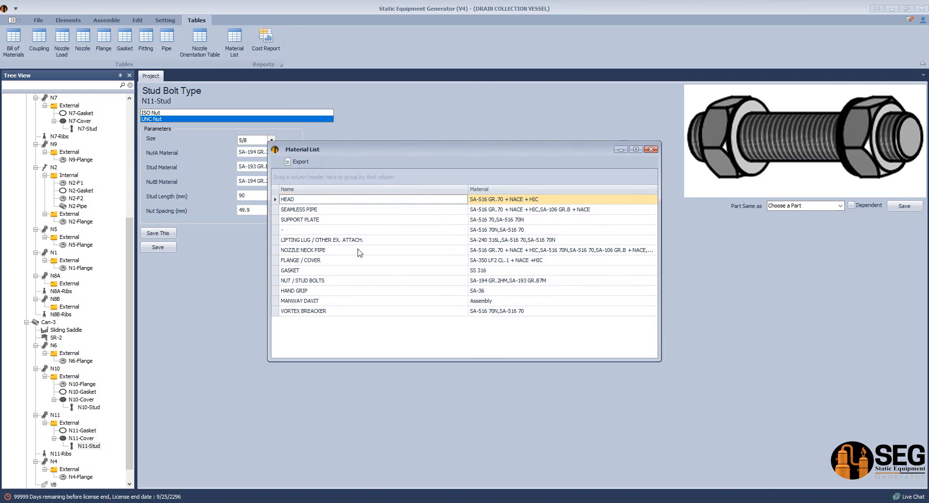
{"action": "left_click", "coordinate": [546, 203]}
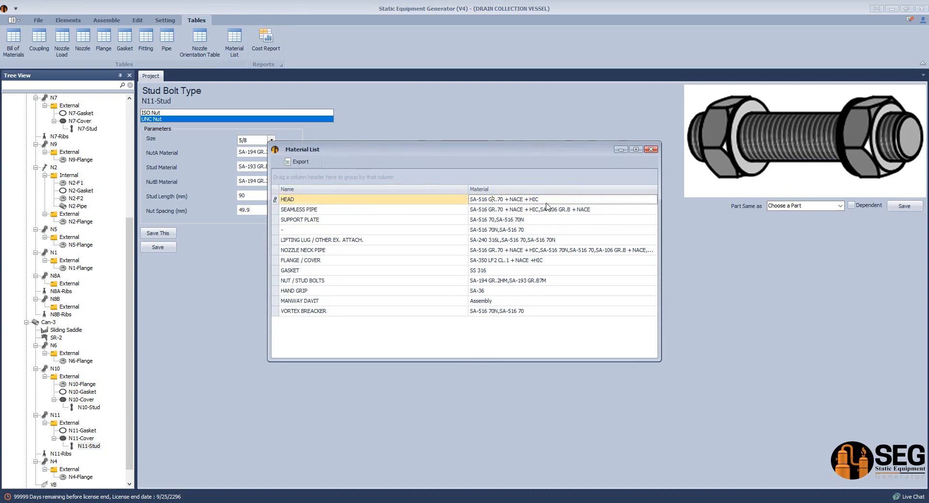
{"action": "left_click_drag", "start_coordinate": [546, 203], "coordinate": [467, 199]}
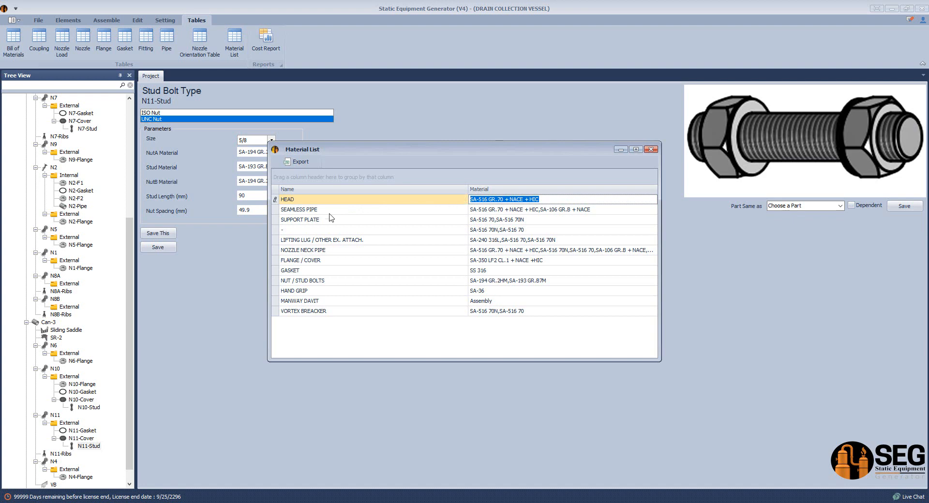
{"action": "left_click", "coordinate": [299, 209]}
{"action": "left_click", "coordinate": [521, 210]}
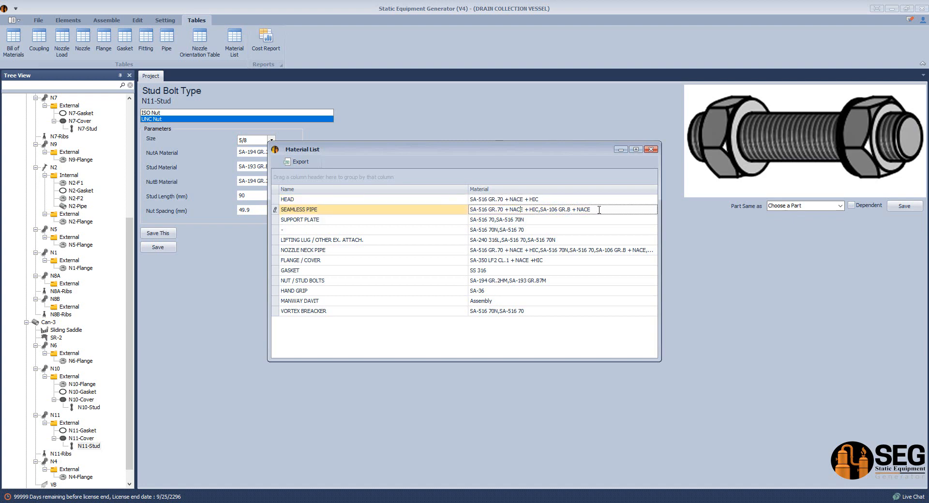
{"action": "left_click_drag", "start_coordinate": [600, 209], "coordinate": [453, 213]}
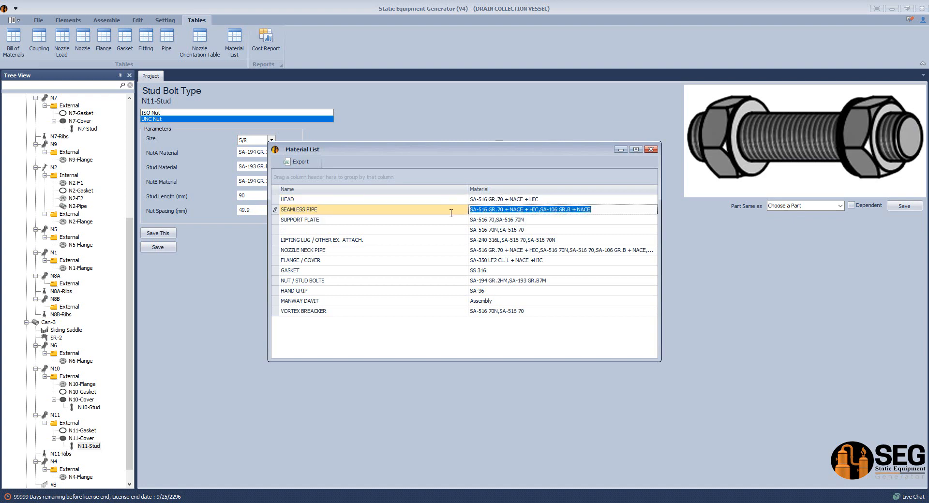
{"action": "left_click", "coordinate": [308, 221]}
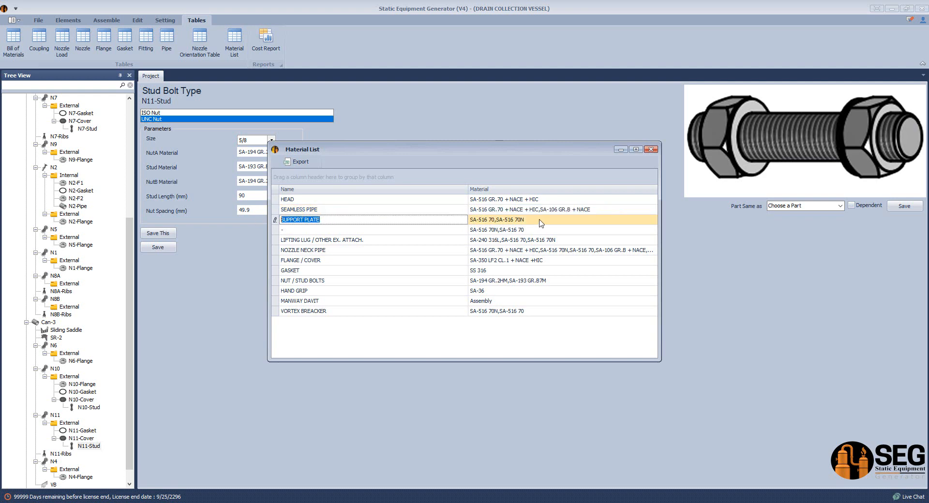
Review the material list entries from the lifting lug through nozzle neck pipe, flange, gasket, stud bolts and hand grip, and close the list.
{"action": "left_click", "coordinate": [310, 242]}
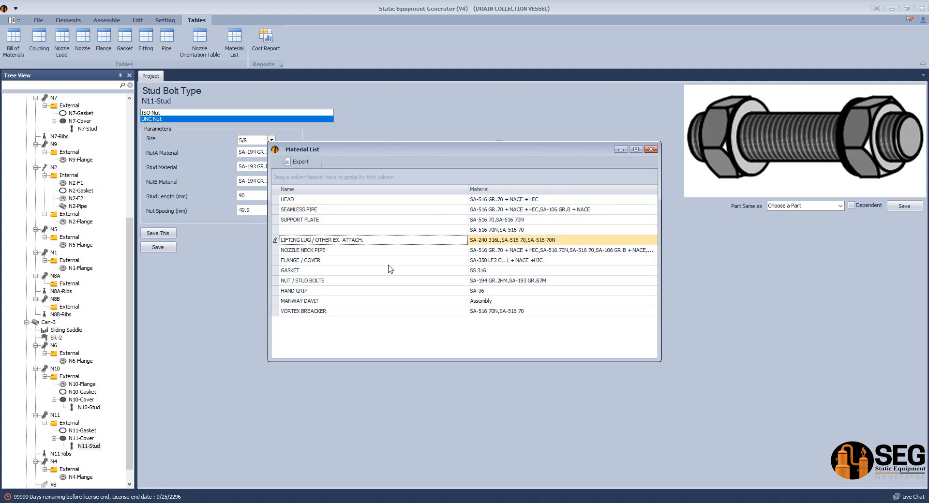
{"action": "left_click", "coordinate": [342, 250]}
{"action": "left_click_drag", "start_coordinate": [341, 250], "coordinate": [249, 252]}
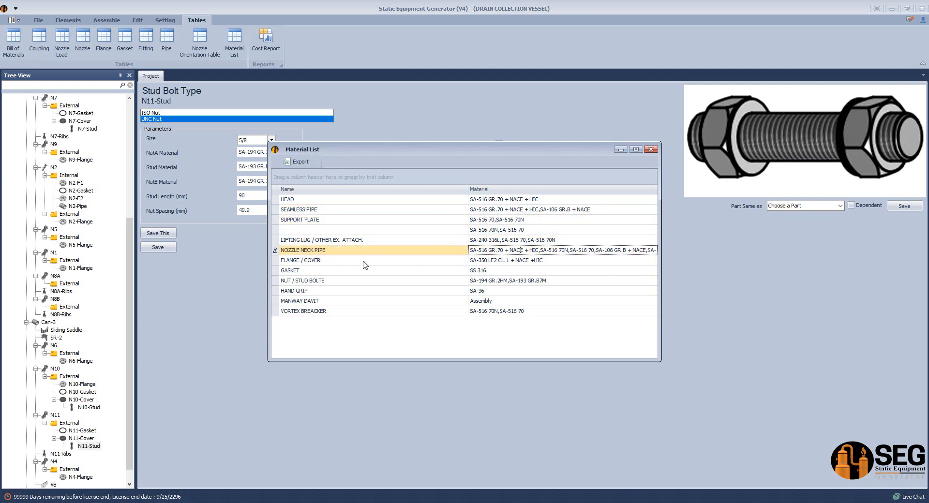
{"action": "left_click", "coordinate": [328, 260]}
{"action": "left_click", "coordinate": [306, 271]}
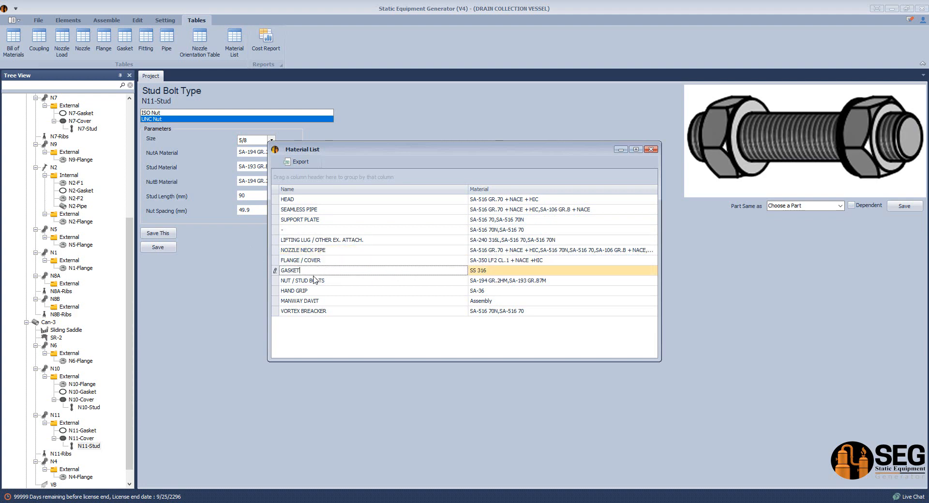
{"action": "left_click", "coordinate": [340, 280]}
{"action": "left_click", "coordinate": [321, 290]}
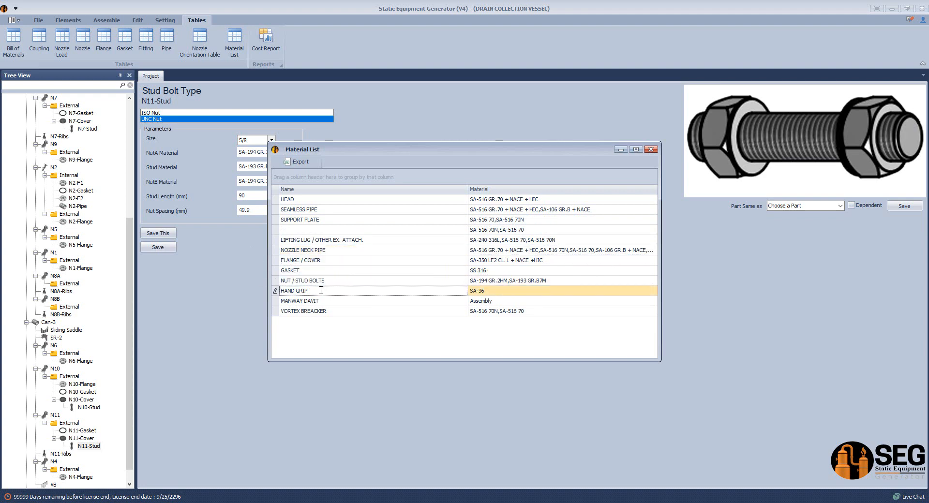
{"action": "triple_click", "coordinate": [304, 290]}
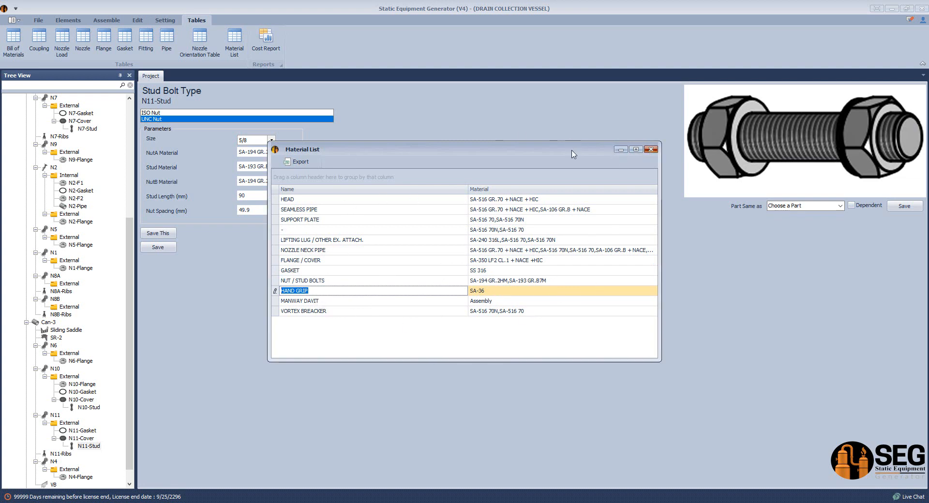
{"action": "left_click", "coordinate": [651, 149]}
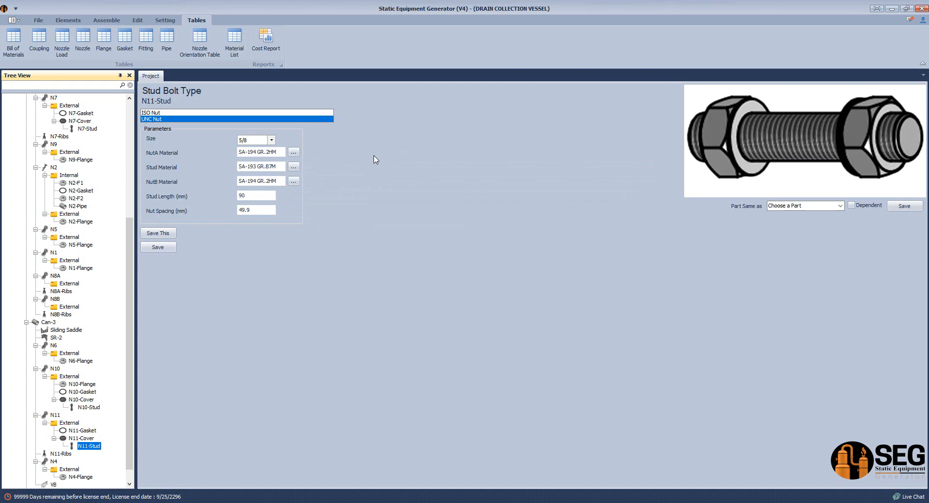
Open the nozzle orientation table, enlarge it to review every nozzle's orientation, and close it.
{"action": "left_click", "coordinate": [210, 55]}
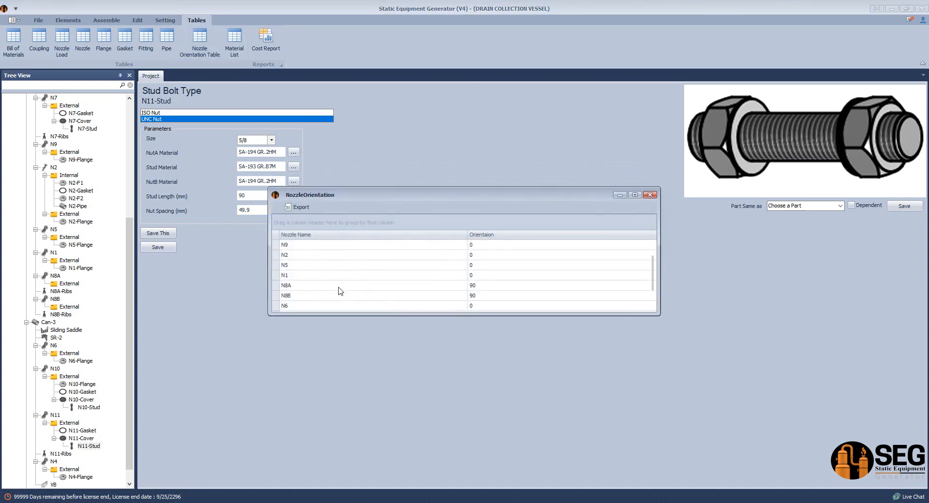
{"action": "left_click_drag", "start_coordinate": [461, 315], "coordinate": [457, 424]}
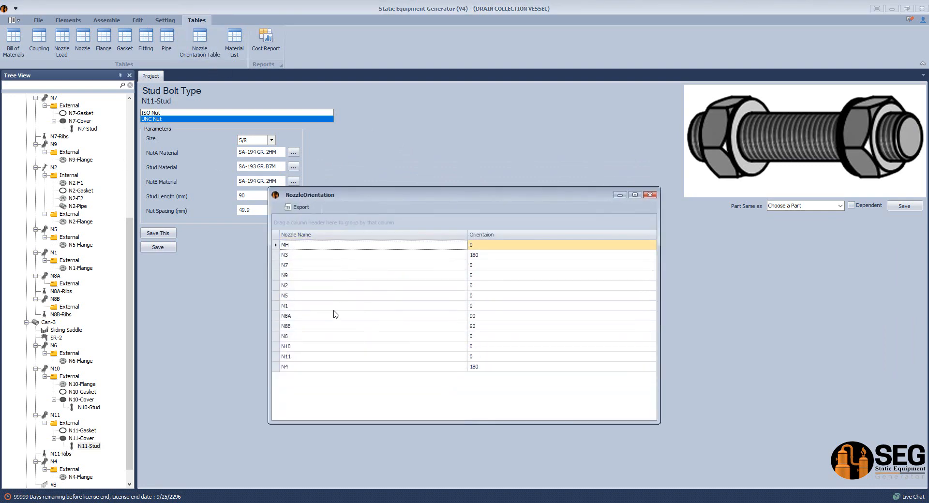
{"action": "left_click", "coordinate": [650, 195]}
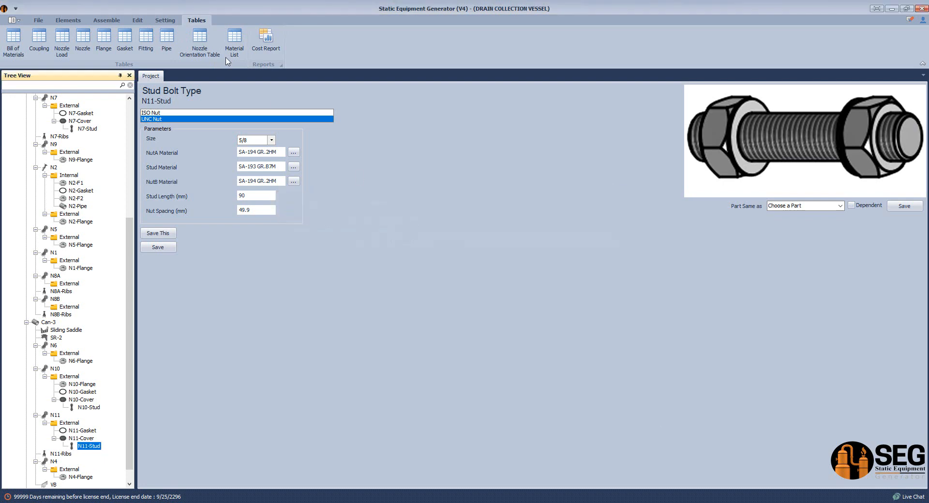
{"action": "left_click", "coordinate": [165, 21]}
{"action": "left_click", "coordinate": [107, 23]}
{"action": "left_click", "coordinate": [74, 22]}
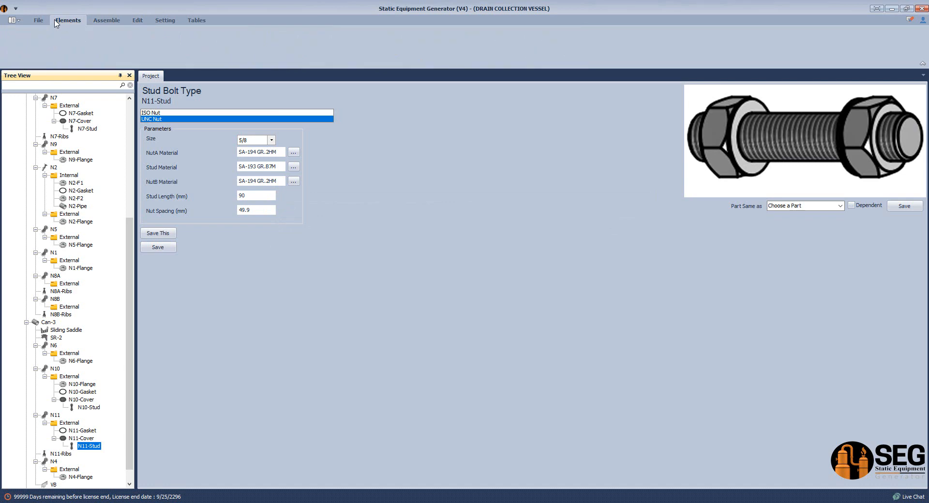
{"action": "left_click", "coordinate": [41, 21]}
{"action": "left_click_drag", "start_coordinate": [129, 239], "coordinate": [146, 148]}
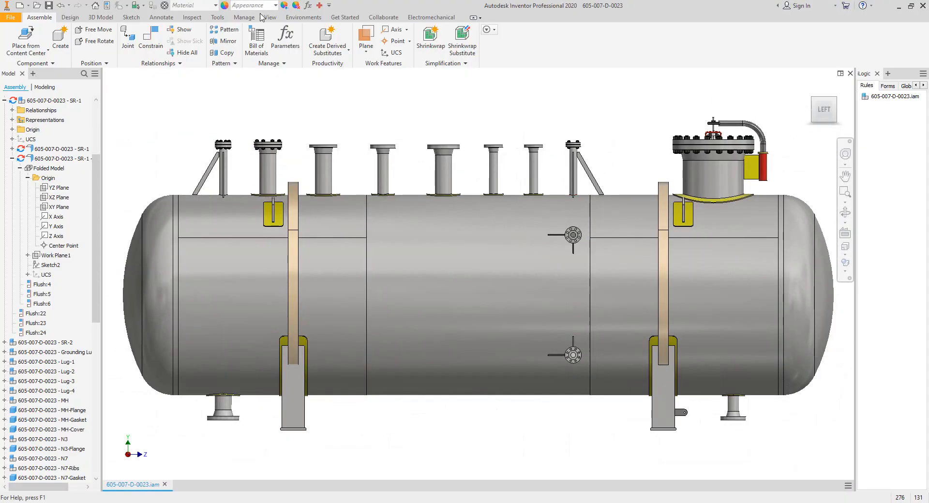
Switch to Inventor, set the vessel assembly's lighting style to Warm Light, and turn on reflections and shadows.
{"action": "left_click", "coordinate": [265, 17]}
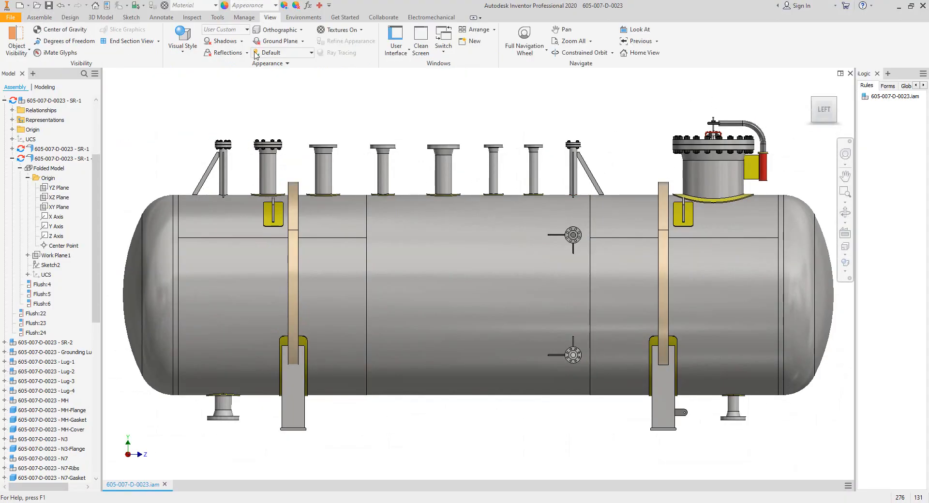
{"action": "left_click", "coordinate": [312, 52]}
{"action": "left_click", "coordinate": [306, 99]}
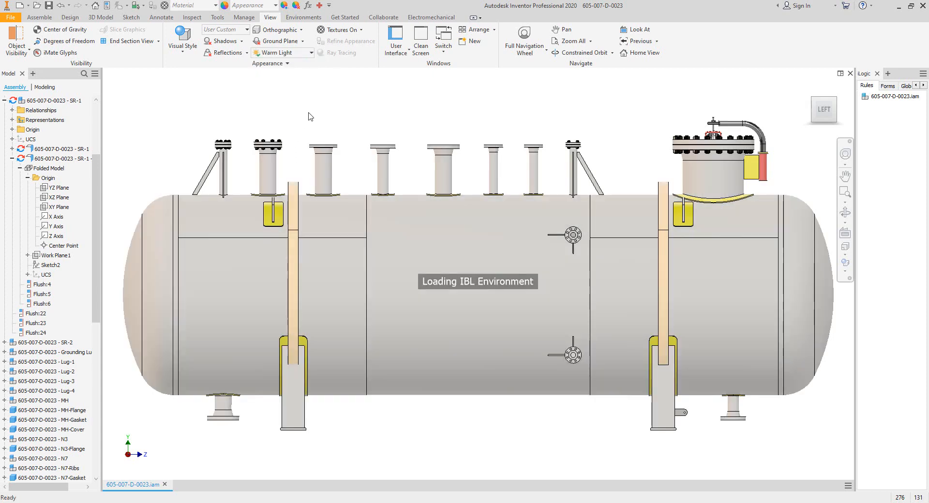
{"action": "left_click", "coordinate": [225, 53]}
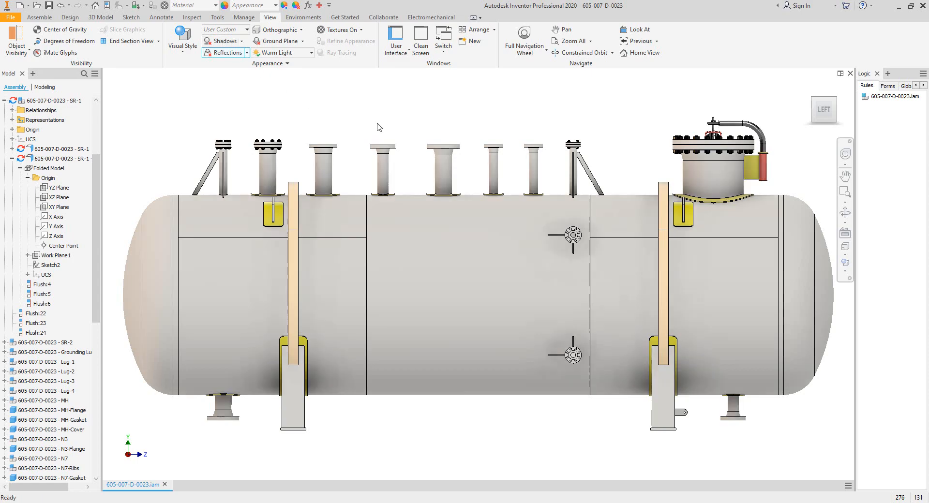
Examine the finished vessel model from both sides, including its nozzles, manhole, saddles and stiffener rings.
{"action": "left_click", "coordinate": [845, 213]}
{"action": "left_click_drag", "start_coordinate": [524, 294], "coordinate": [357, 309]}
{"action": "scroll", "coordinate": [369, 284], "scroll_direction": "down", "scroll_amount": 2}
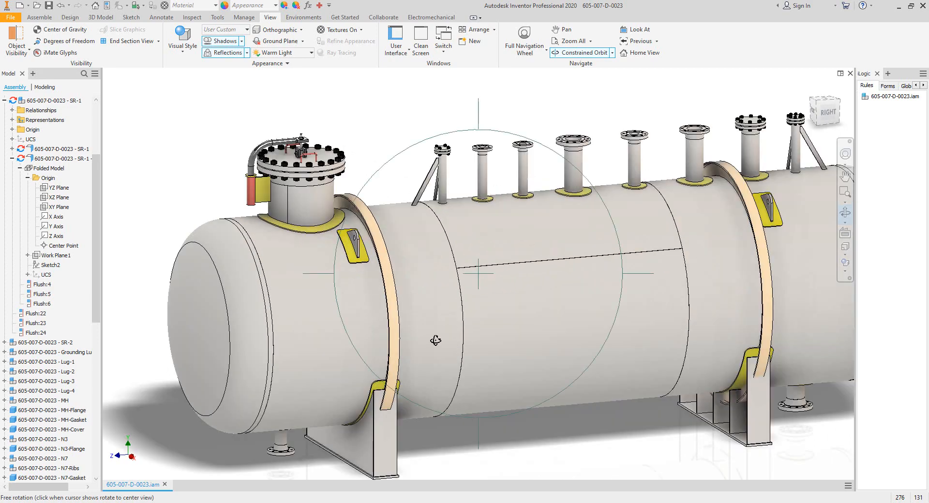
{"action": "left_click_drag", "start_coordinate": [436, 340], "coordinate": [619, 296]}
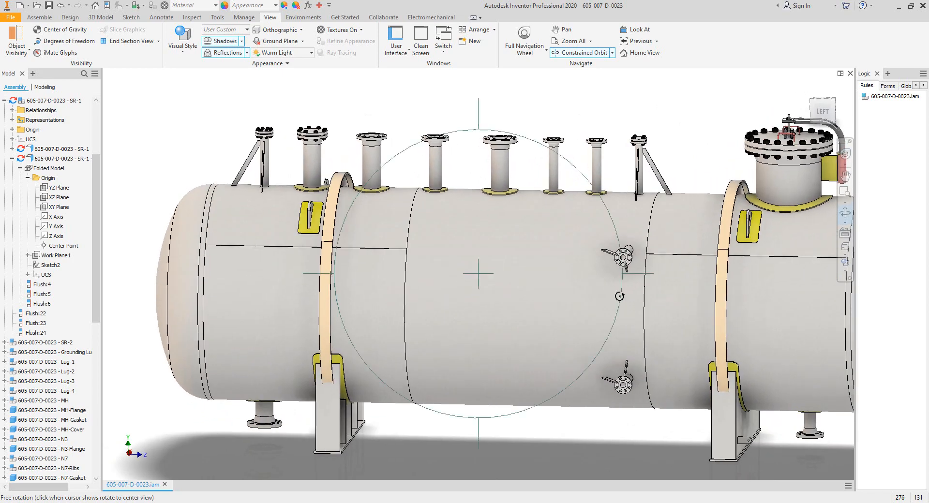
{"action": "middle_click_drag", "start_coordinate": [619, 296], "coordinate": [535, 290]}
{"action": "scroll", "coordinate": [535, 290], "scroll_direction": "up", "scroll_amount": 2}
{"action": "left_click_drag", "start_coordinate": [487, 305], "coordinate": [519, 305]}
{"action": "scroll", "coordinate": [517, 304], "scroll_direction": "down", "scroll_amount": 2}
{"action": "scroll", "coordinate": [517, 304], "scroll_direction": "up", "scroll_amount": 2}
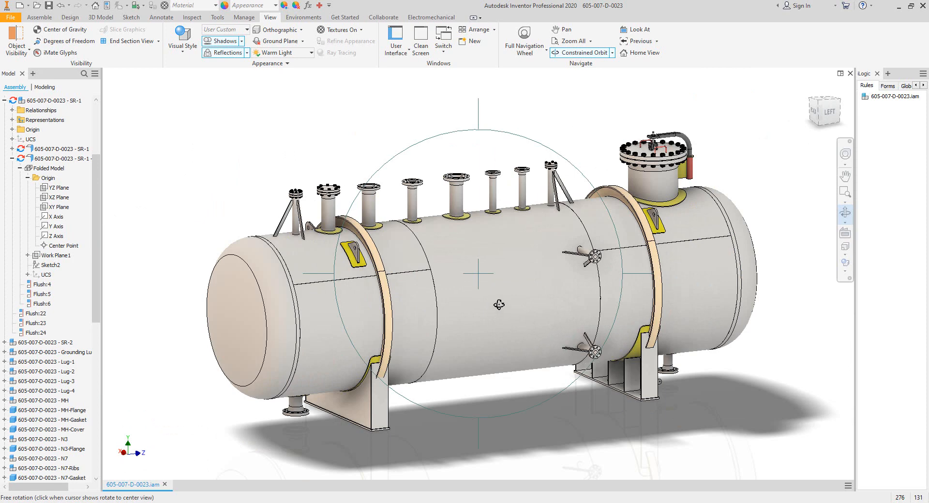
{"action": "scroll", "coordinate": [499, 305], "scroll_direction": "down", "scroll_amount": 2}
{"action": "right_click", "coordinate": [426, 202]}
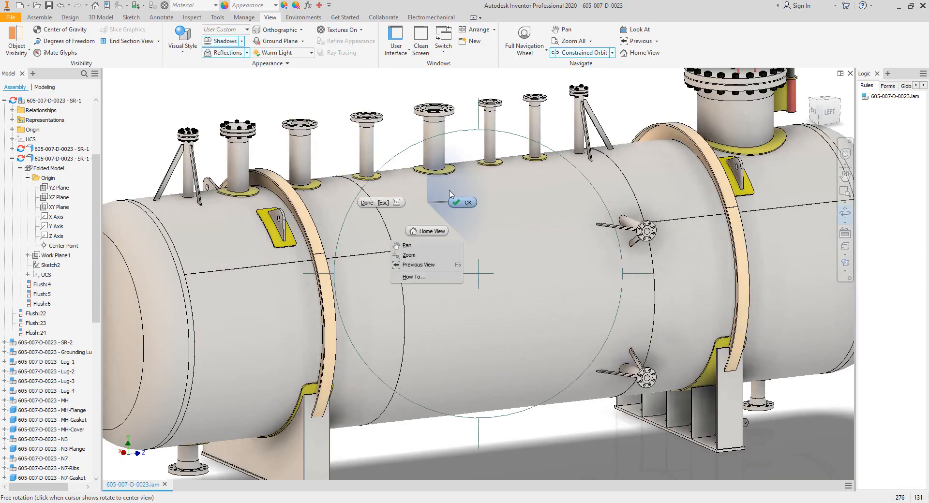
{"action": "left_click", "coordinate": [450, 196]}
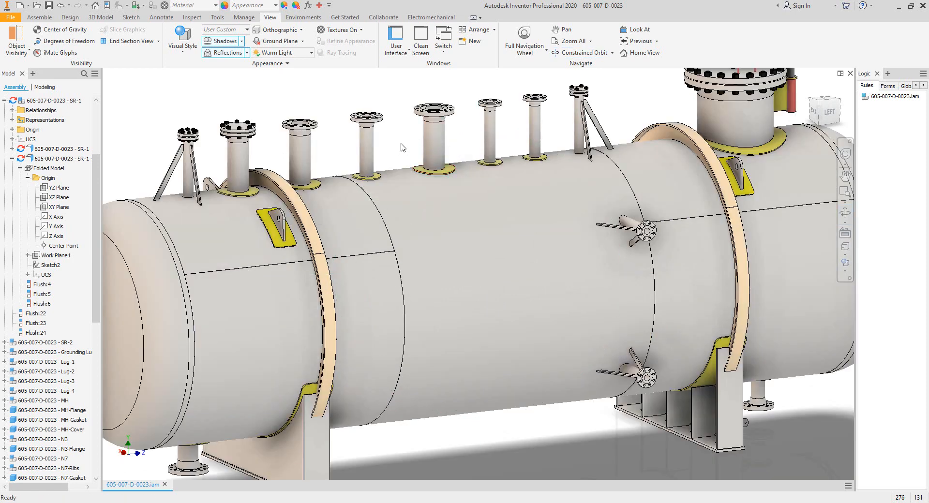